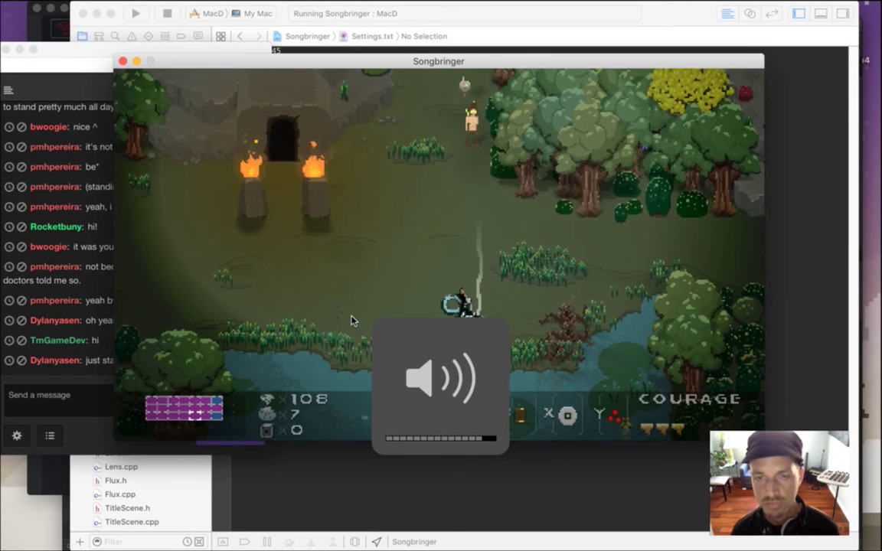
Bring the Gameshow streaming window up behind the running Songbringer game, keeping the game in front.
{"action": "key", "text": "super+Tab"}
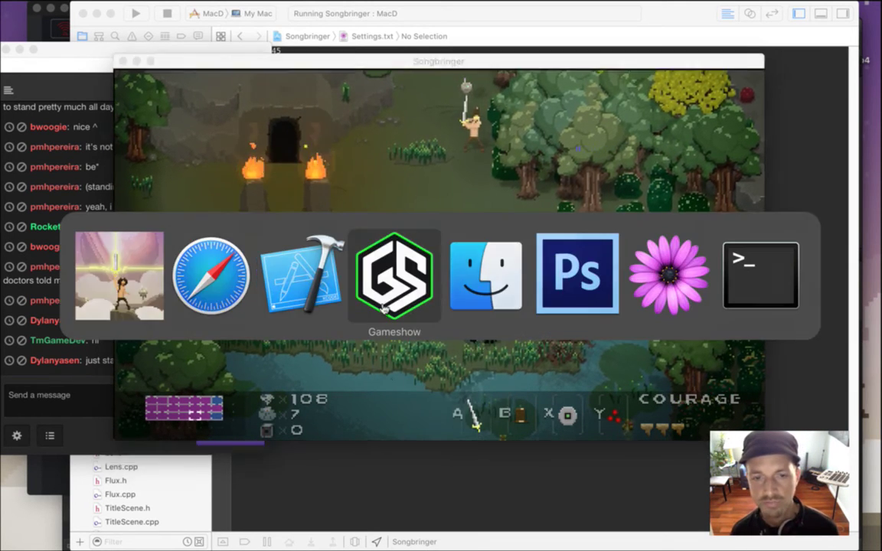
{"action": "left_click", "coordinate": [383, 307]}
{"action": "key", "text": "super+Tab"}
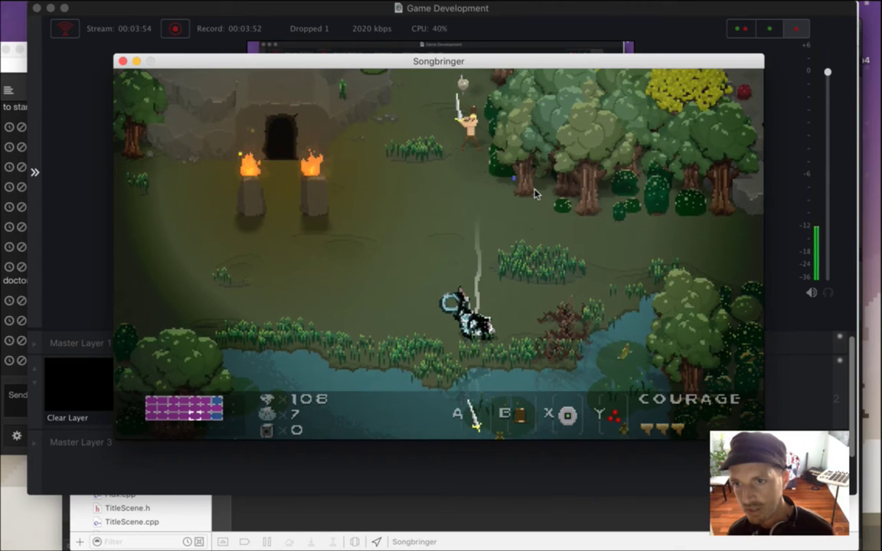
Lower the system volume by eight steps while the Songbringer game is running.
{"action": "key", "text": "XF86AudioLowerVolume"}
{"action": "key", "text": "XF86AudioLowerVolume"}
{"action": "key", "text": "XF86AudioLowerVolume"}
{"action": "key", "text": "XF86AudioLowerVolume"}
{"action": "key", "text": "XF86AudioLowerVolume"}
{"action": "key", "text": "XF86AudioLowerVolume"}
{"action": "key", "text": "XF86AudioLowerVolume"}
{"action": "key", "text": "XF86AudioLowerVolume"}
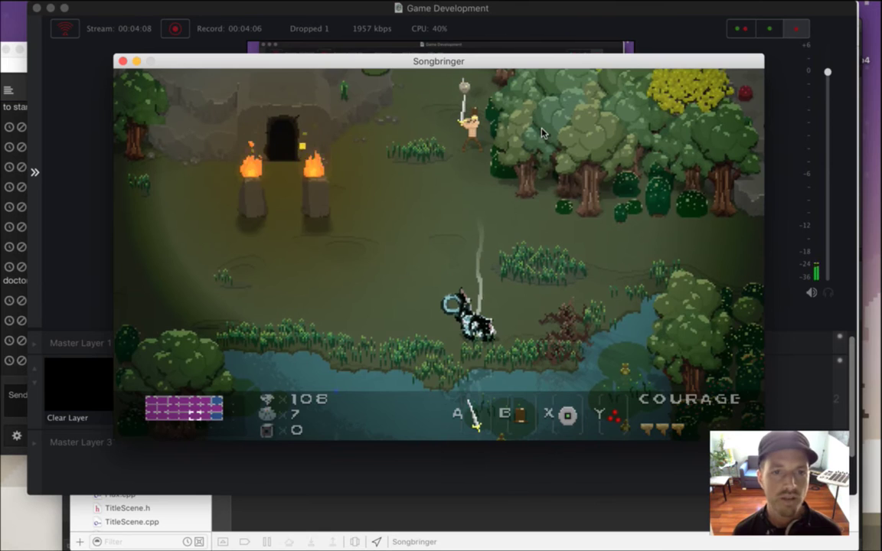
Quit the Songbringer game and minimize the Gameshow window.
{"action": "key", "text": "super+q"}
{"action": "left_click", "coordinate": [21, 392]}
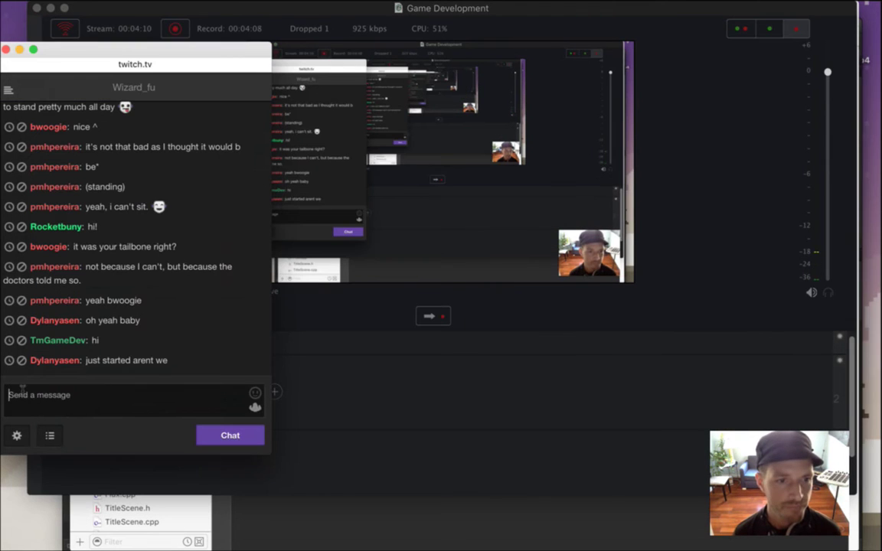
{"action": "left_click", "coordinate": [270, 14]}
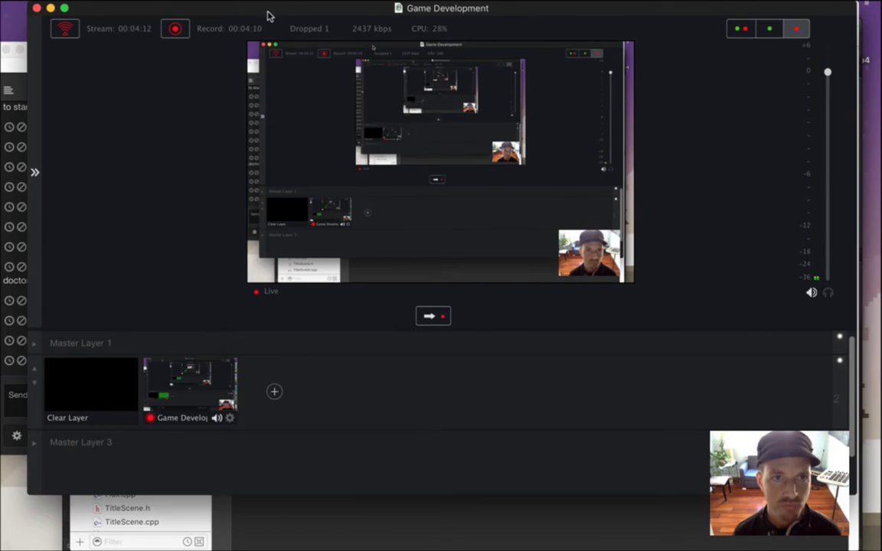
{"action": "left_click", "coordinate": [51, 8]}
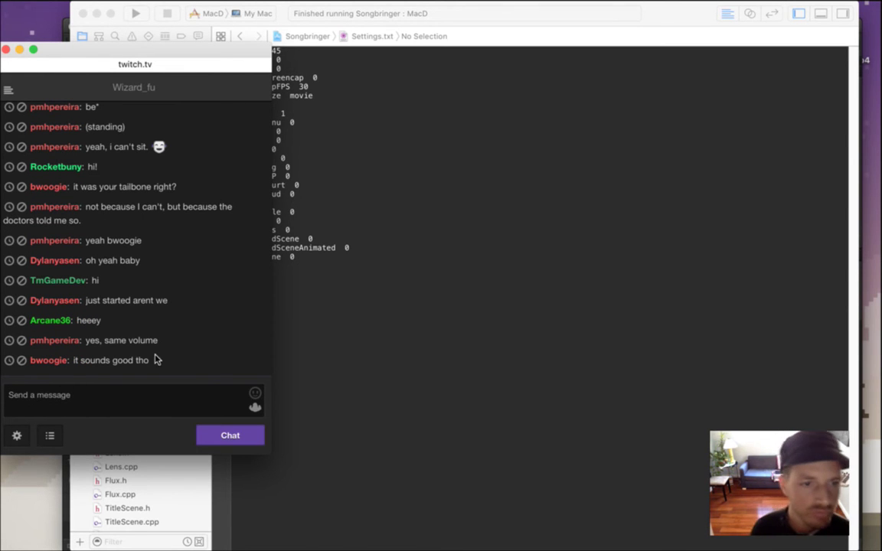
Read the latest Twitch chat replies about the stream's sound volume.
{"action": "left_click_drag", "start_coordinate": [84, 322], "coordinate": [222, 320]}
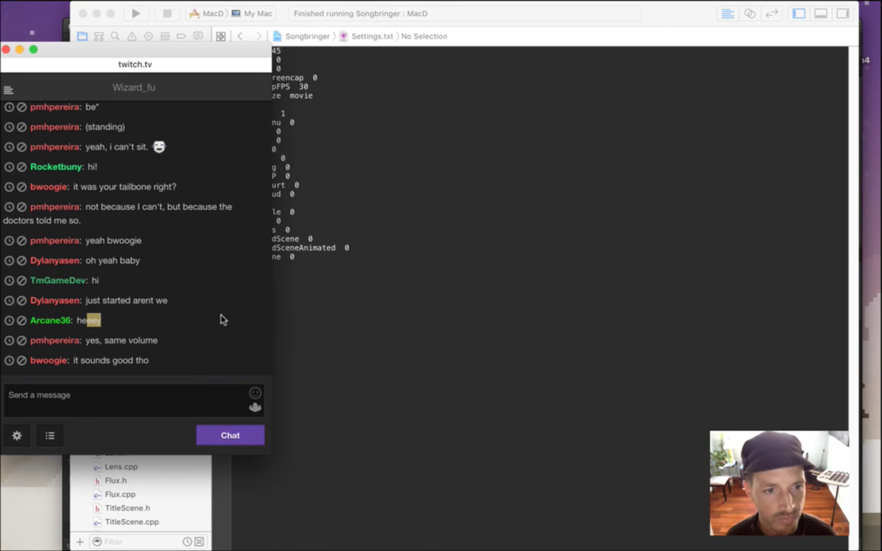
{"action": "left_click_drag", "start_coordinate": [99, 343], "coordinate": [187, 341]}
{"action": "left_click", "coordinate": [176, 360]}
Switch to Photoshop and open RoqLiftSword.psd and RoqLiftSwordEnd.psd together from the Roq folder.
{"action": "key", "text": "super+Tab"}
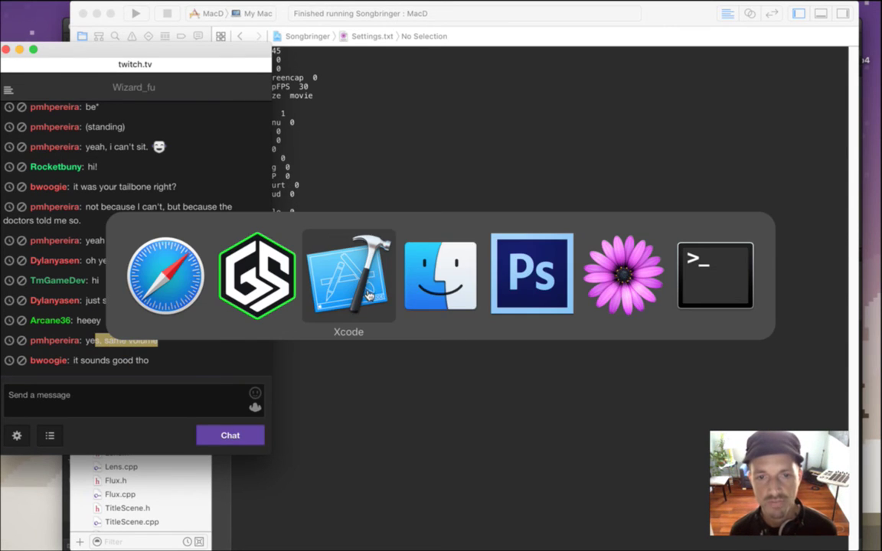
{"action": "left_click", "coordinate": [513, 288]}
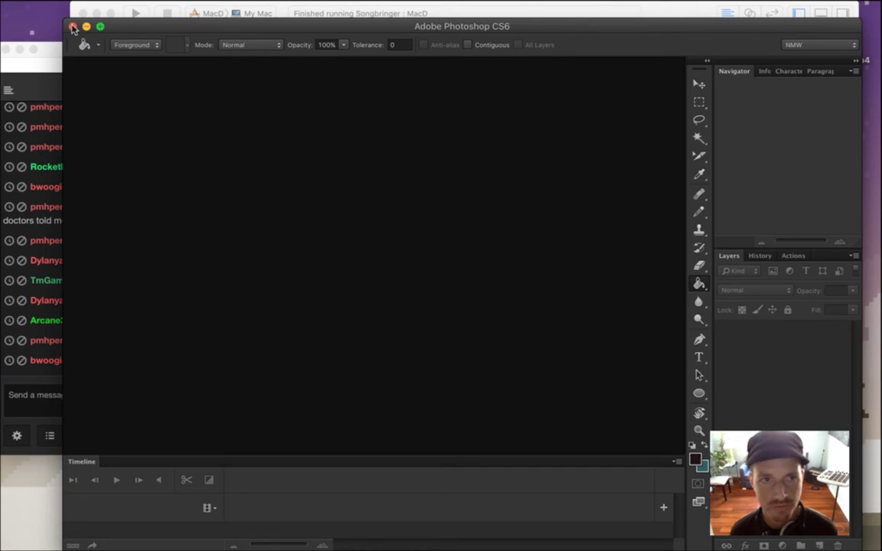
{"action": "left_click_drag", "start_coordinate": [152, 26], "coordinate": [152, 25]}
{"action": "left_click", "coordinate": [105, 8]}
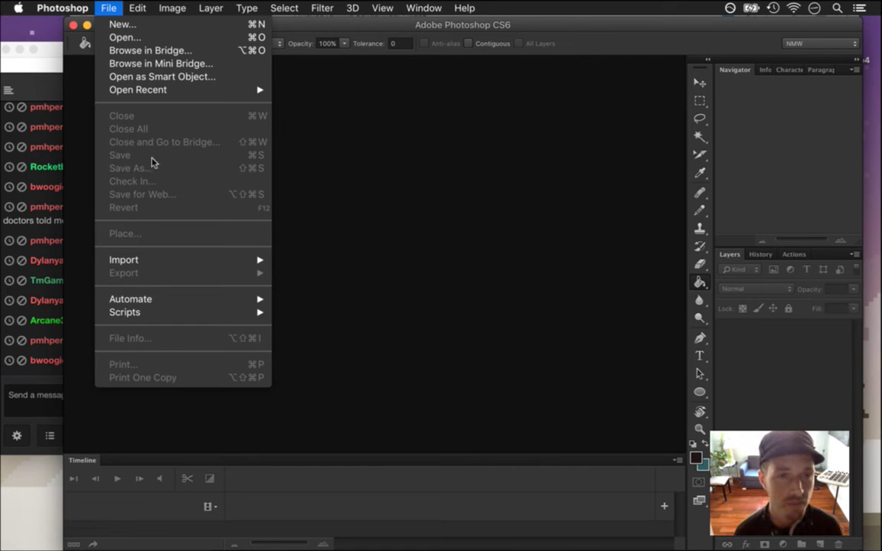
{"action": "left_click", "coordinate": [155, 39]}
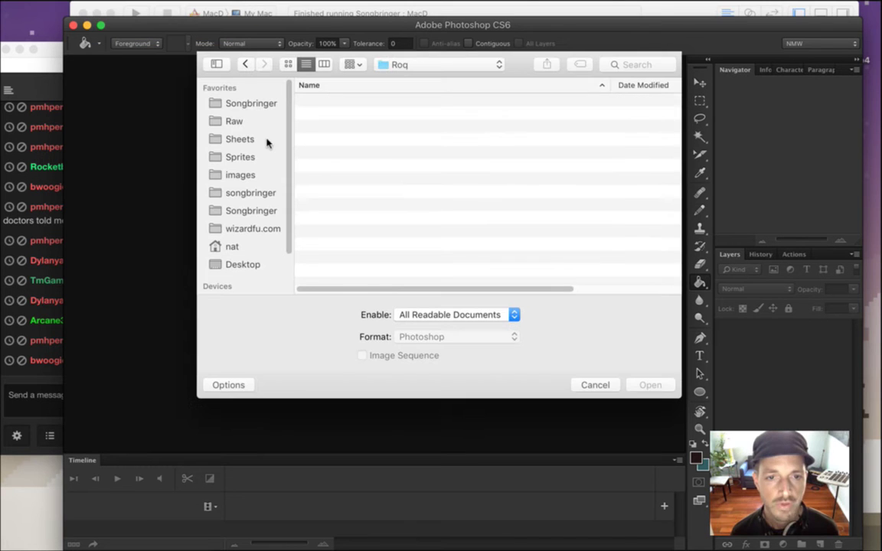
{"action": "scroll", "coordinate": [668, 135], "scroll_direction": "down", "scroll_amount": 10}
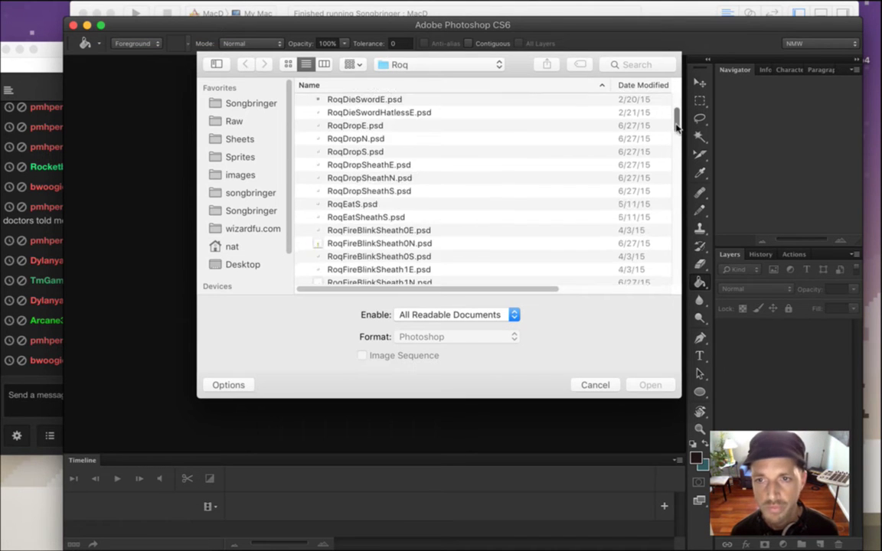
{"action": "left_click_drag", "start_coordinate": [671, 160], "coordinate": [667, 186]}
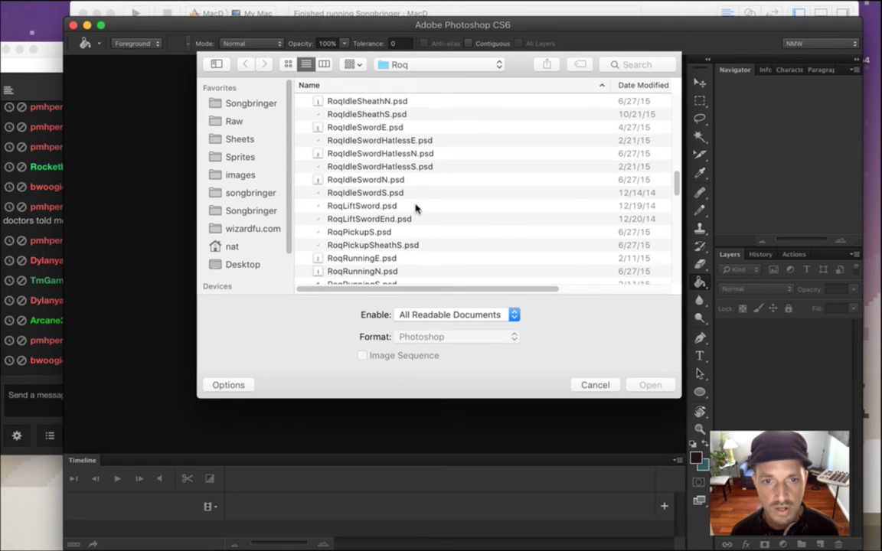
{"action": "left_click", "coordinate": [415, 207]}
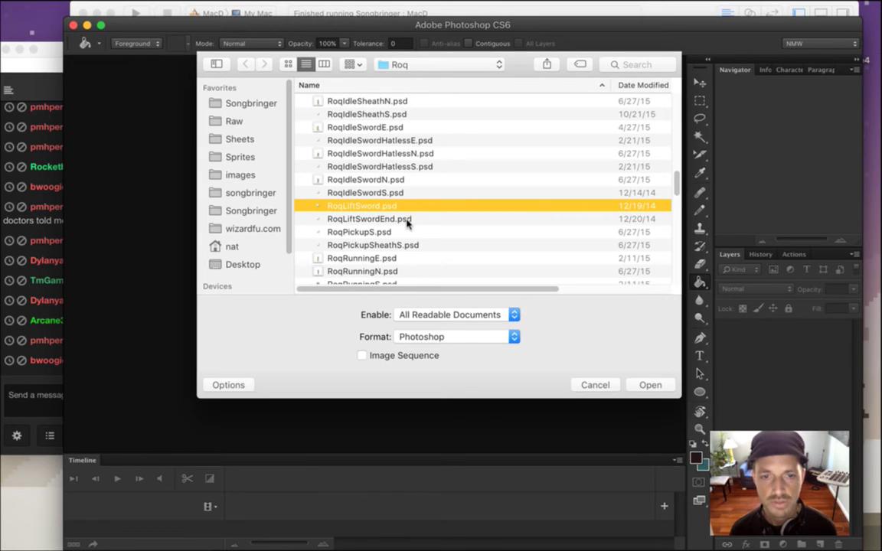
{"action": "left_click", "coordinate": [406, 220]}
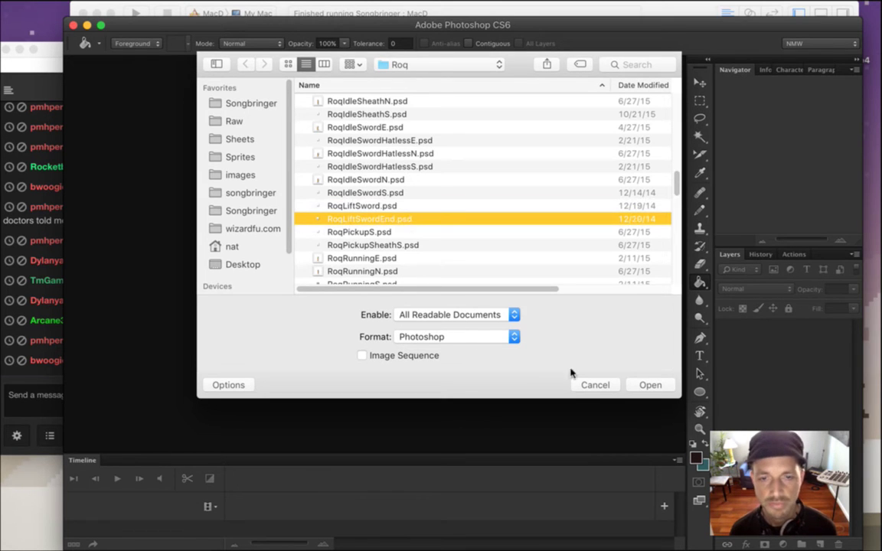
{"action": "left_click", "coordinate": [400, 207], "text": "shift"}
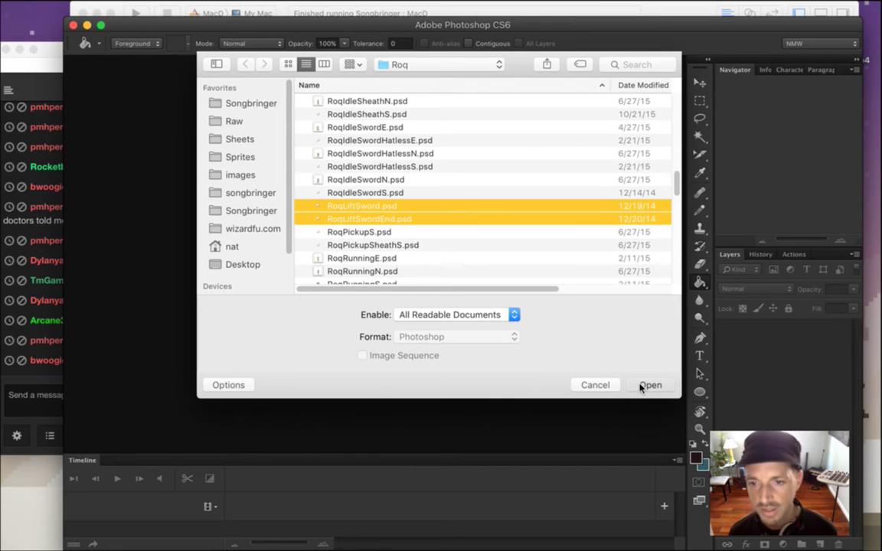
Check the Twitch chat window for new viewer messages.
{"action": "left_click", "coordinate": [35, 376]}
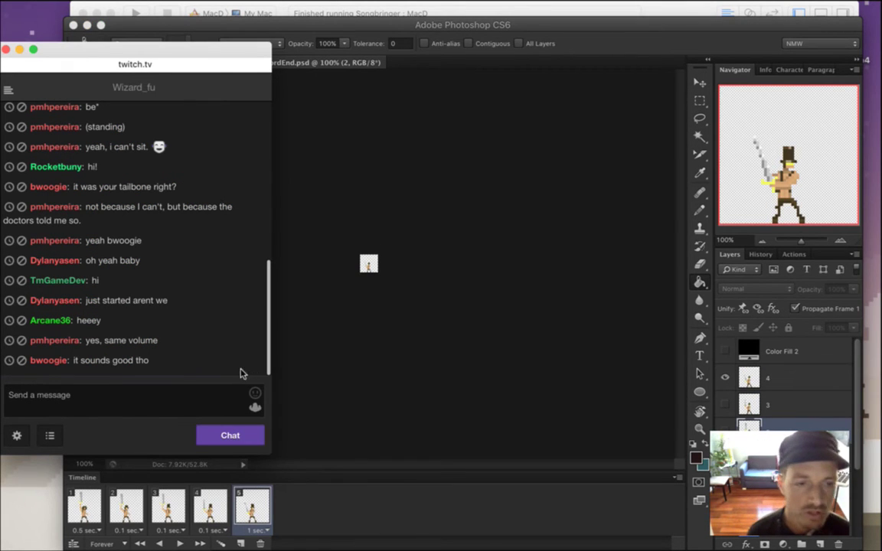
{"action": "left_click_drag", "start_coordinate": [122, 307], "coordinate": [191, 366]}
{"action": "left_click", "coordinate": [190, 366]}
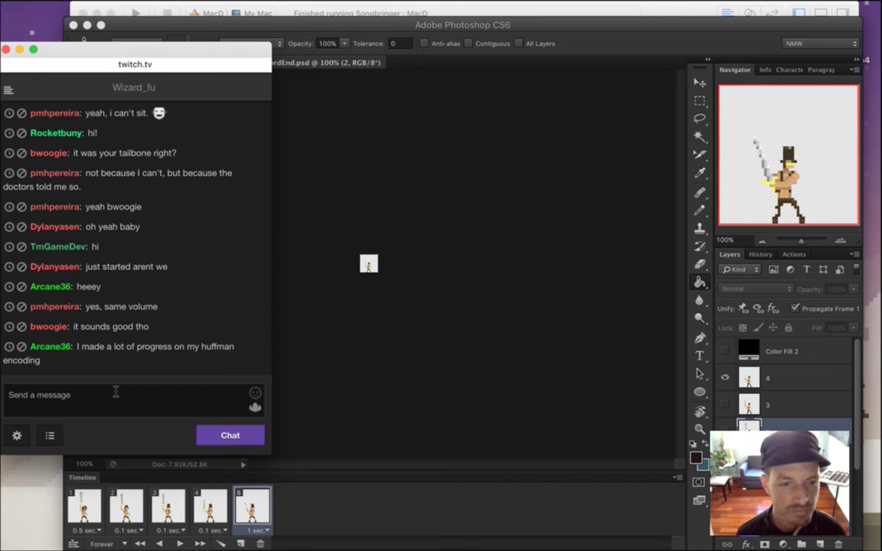
{"action": "left_click_drag", "start_coordinate": [90, 347], "coordinate": [108, 366]}
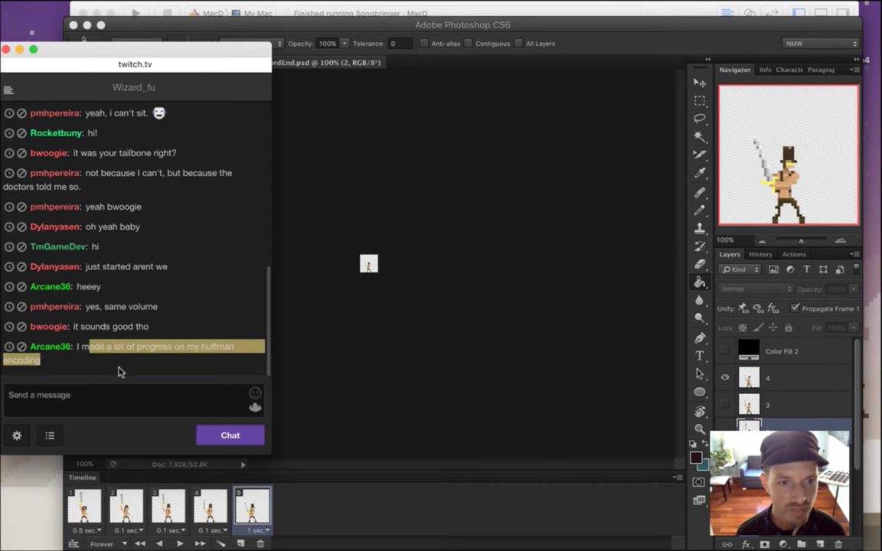
Return to Photoshop, enlarge the RoqLiftSwordEnd.psd sprite to about 1750%, and play its frame animation before stopping it.
{"action": "left_click", "coordinate": [323, 350]}
{"action": "key", "text": "space"}
{"action": "left_click_drag", "start_coordinate": [372, 270], "coordinate": [387, 281]}
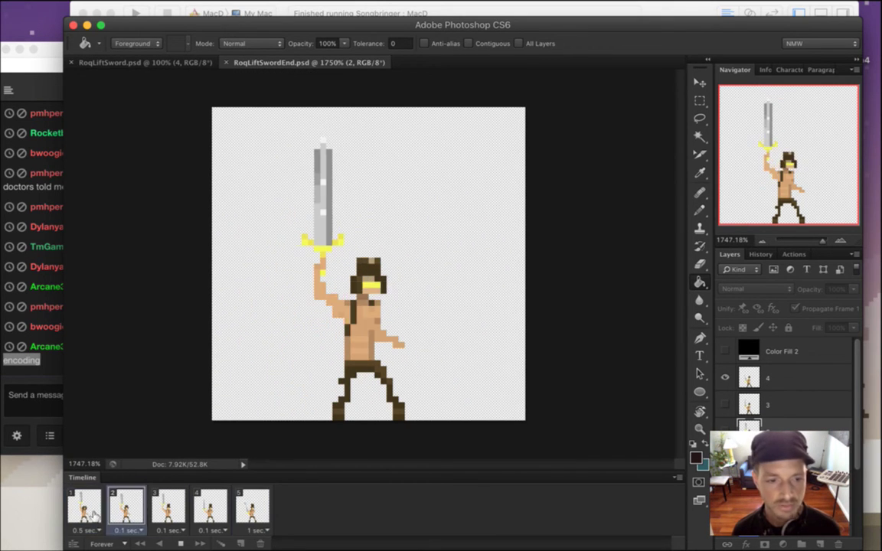
{"action": "left_click", "coordinate": [180, 543]}
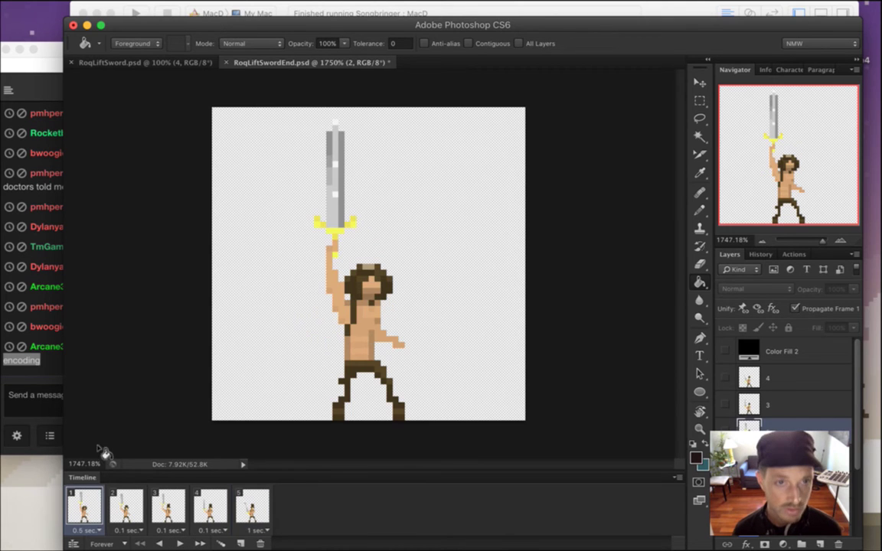
Show frame 1 of the RoqLiftSword.psd animation with the sprite enlarged to about 1590%.
{"action": "left_click", "coordinate": [113, 62]}
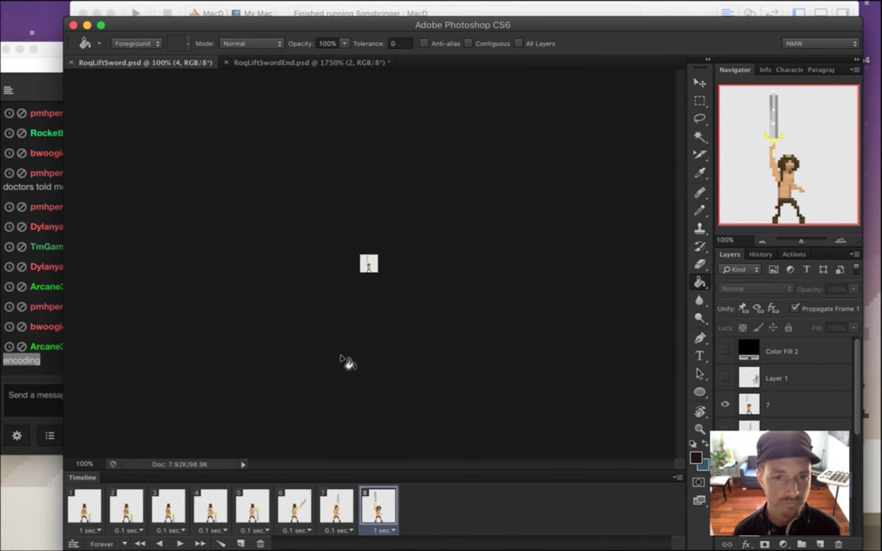
{"action": "left_click_drag", "start_coordinate": [452, 277], "coordinate": [475, 284]}
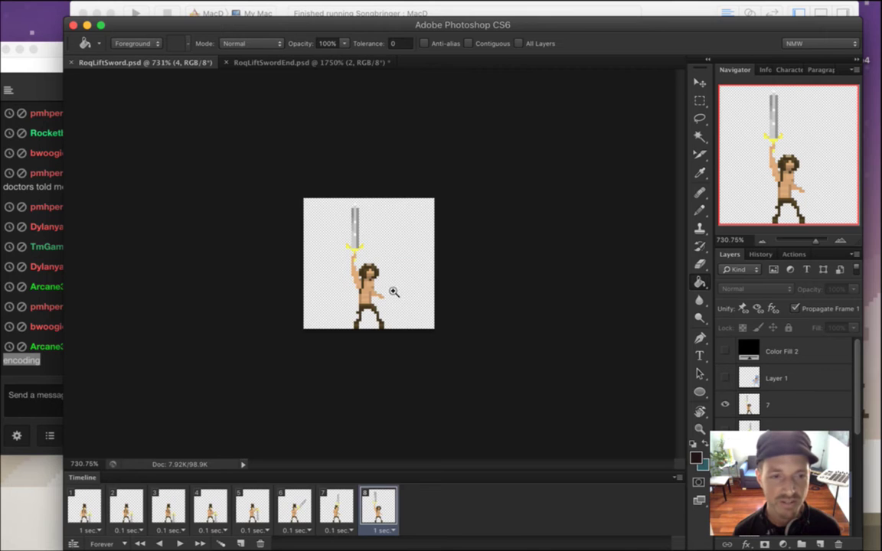
{"action": "left_click_drag", "start_coordinate": [394, 295], "coordinate": [437, 292]}
{"action": "left_click_drag", "start_coordinate": [386, 301], "coordinate": [422, 300]}
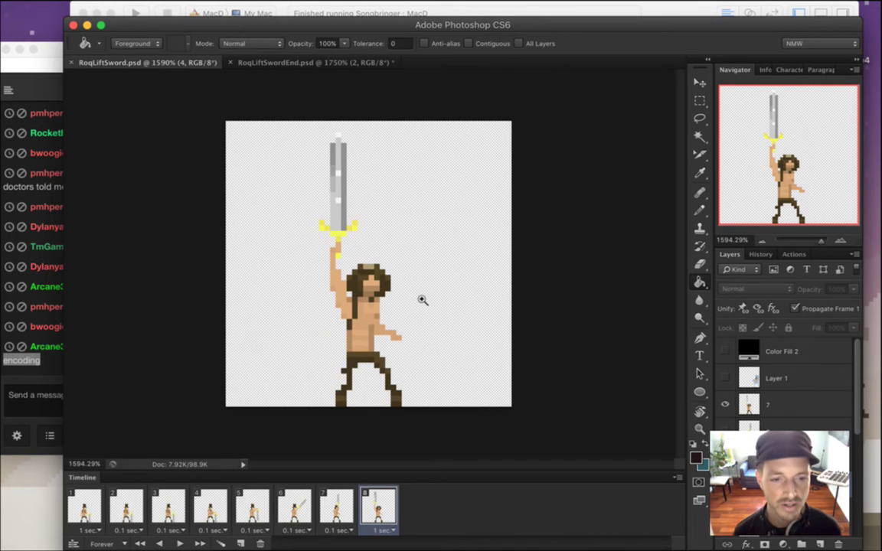
{"action": "left_click", "coordinate": [82, 507]}
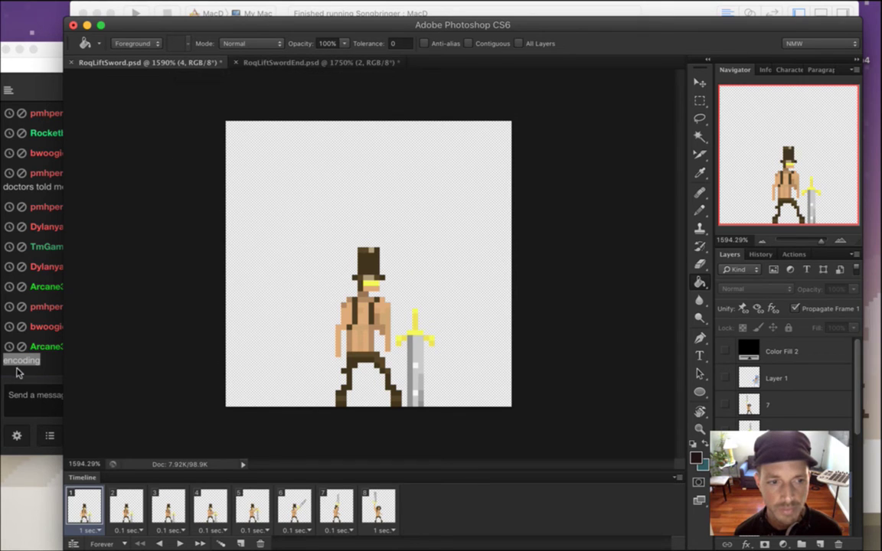
Return to the Twitch chat and read the two newest viewer messages.
{"action": "left_click", "coordinate": [48, 371]}
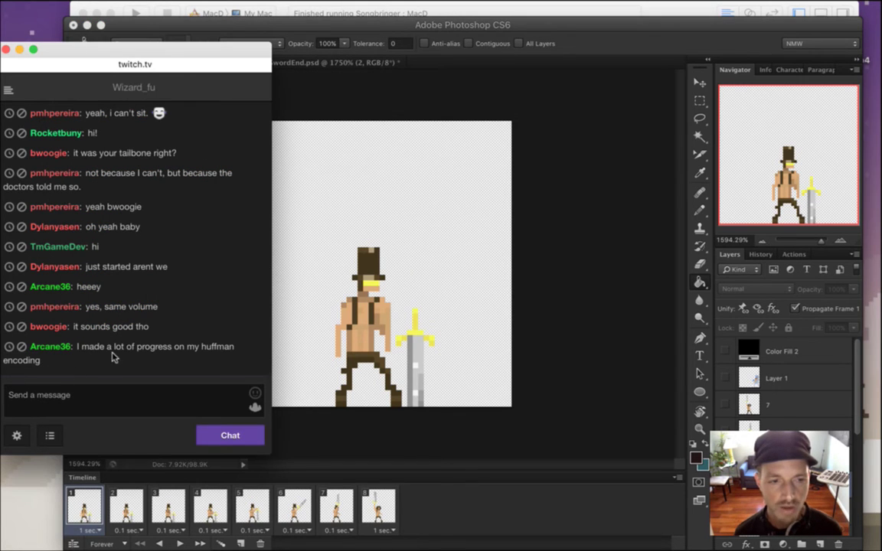
{"action": "left_click_drag", "start_coordinate": [100, 346], "coordinate": [187, 363]}
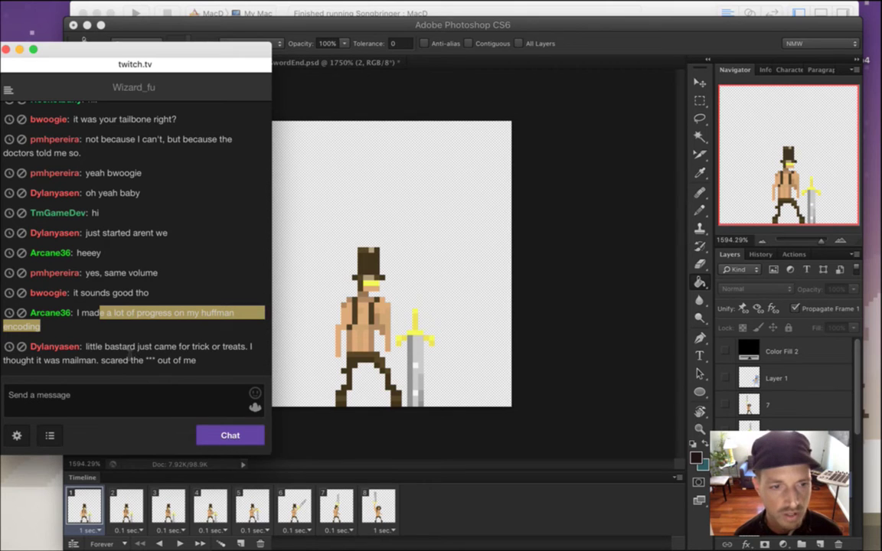
{"action": "left_click_drag", "start_coordinate": [87, 348], "coordinate": [100, 360]}
{"action": "left_click", "coordinate": [103, 358]}
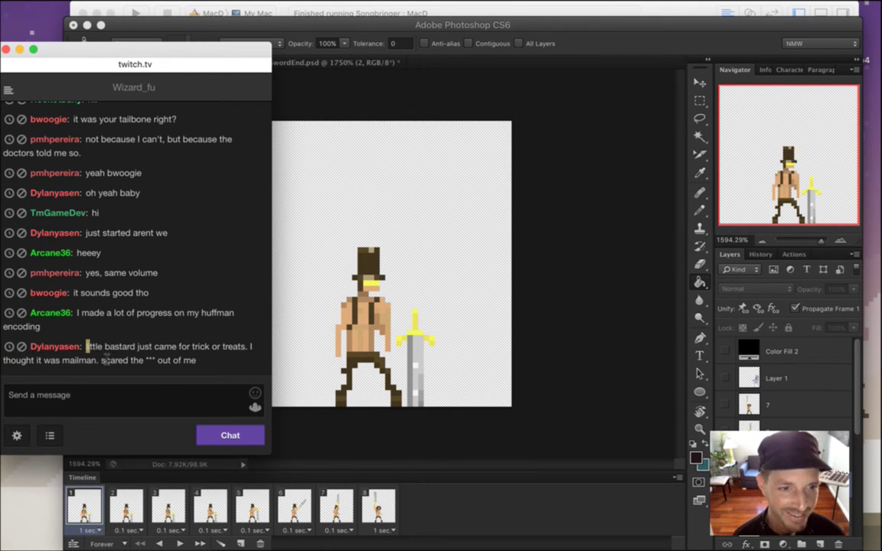
{"action": "left_click_drag", "start_coordinate": [107, 360], "coordinate": [119, 365]}
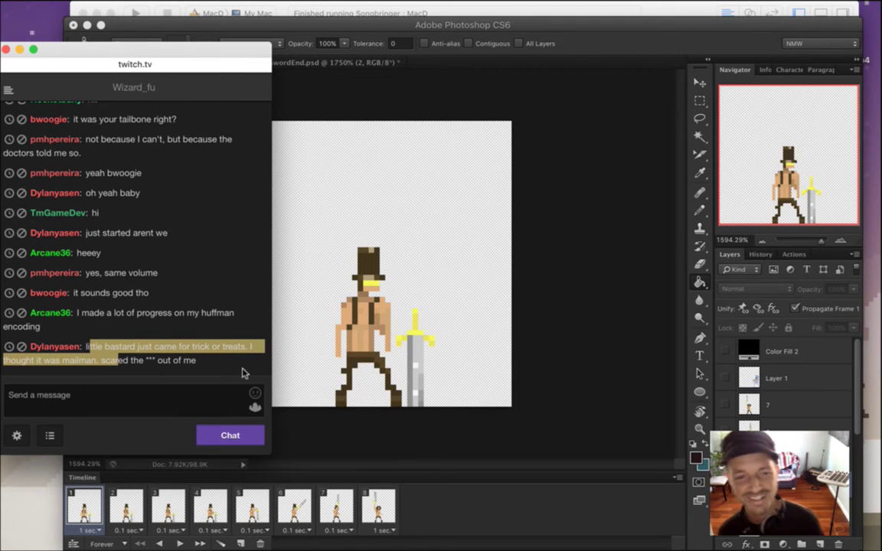
Review frames 4 to 8 of the RoqLiftSword.psd animation in Photoshop one by one.
{"action": "left_click", "coordinate": [305, 383]}
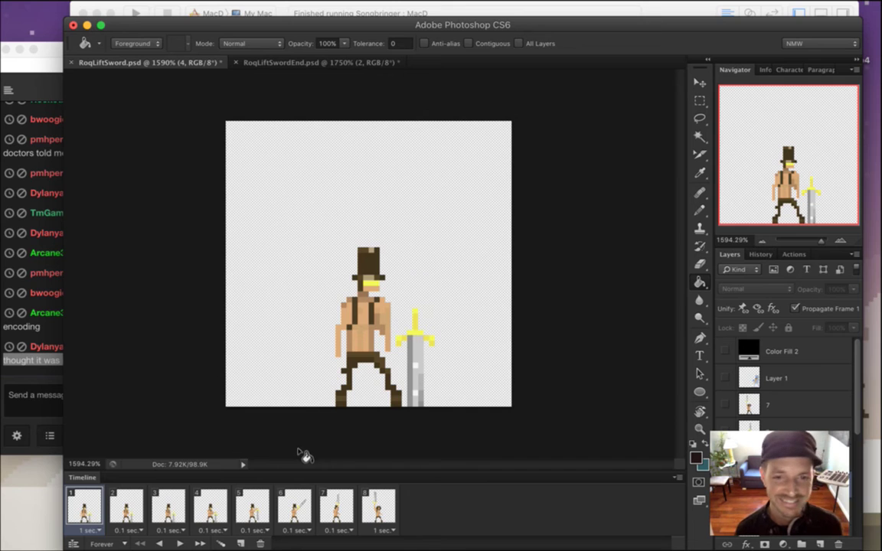
{"action": "left_click", "coordinate": [210, 506]}
{"action": "left_click", "coordinate": [257, 505]}
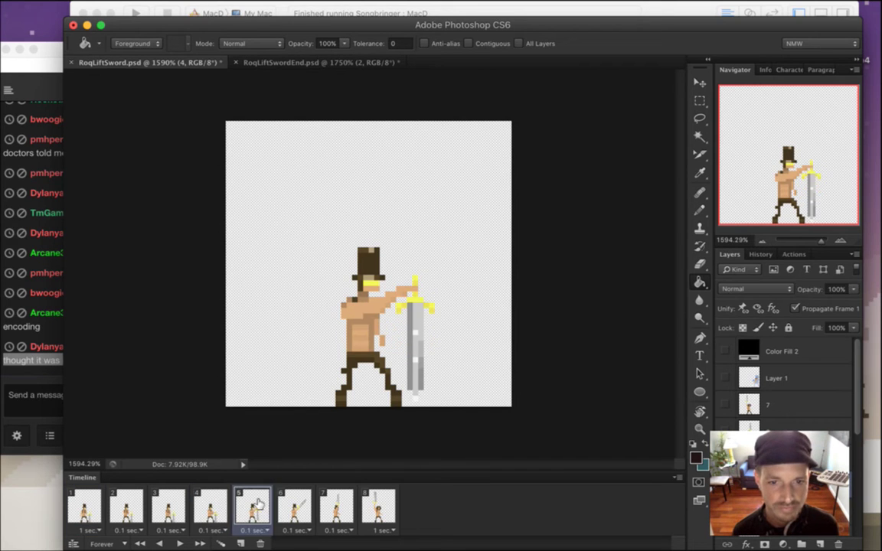
{"action": "left_click", "coordinate": [295, 505]}
{"action": "left_click", "coordinate": [337, 506]}
{"action": "left_click", "coordinate": [375, 507]}
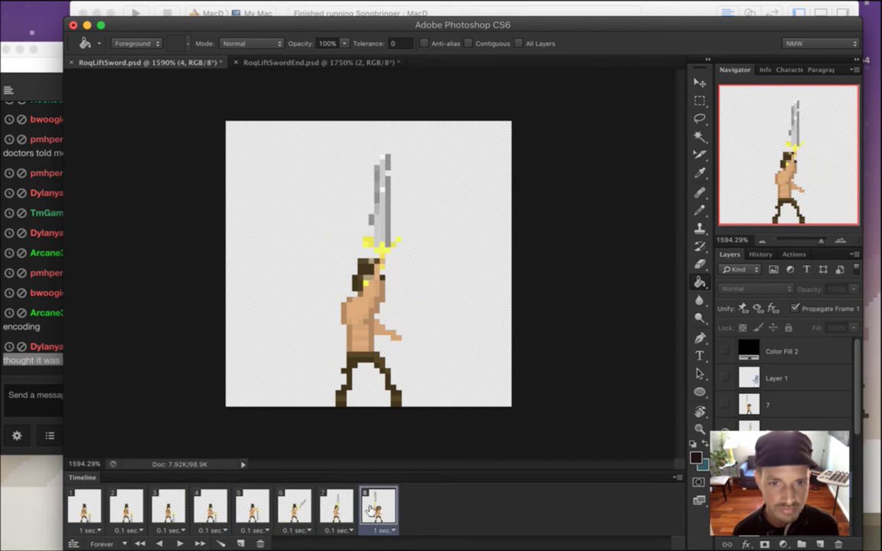
Review frames 2 to 5 of the RoqLiftSwordEnd.psd animation one by one.
{"action": "left_click", "coordinate": [296, 63]}
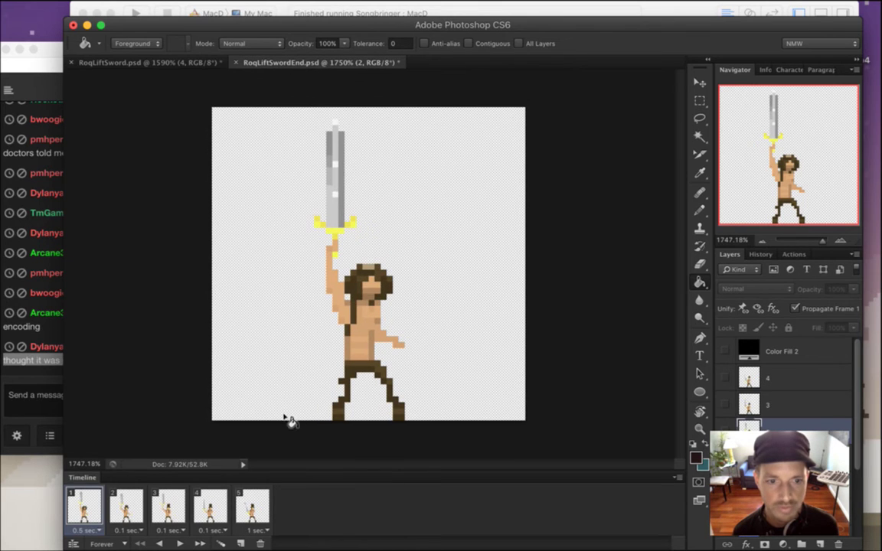
{"action": "left_click", "coordinate": [126, 507]}
{"action": "left_click", "coordinate": [168, 507]}
{"action": "left_click", "coordinate": [212, 509]}
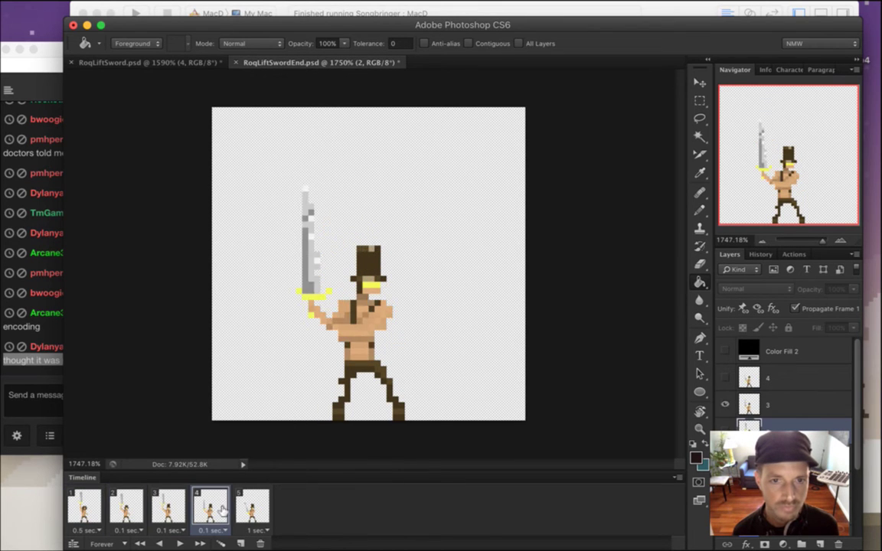
{"action": "left_click", "coordinate": [252, 507]}
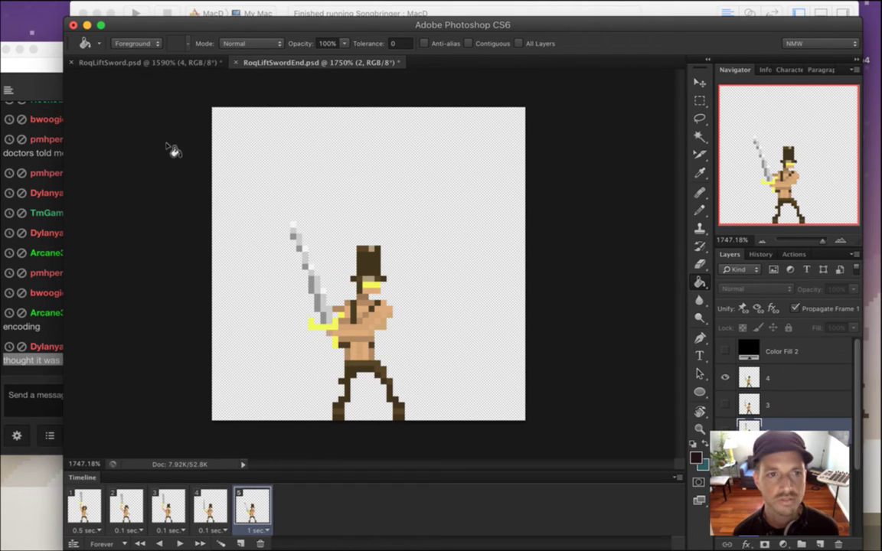
Close RoqLiftSword.psd without saving its changes.
{"action": "left_click", "coordinate": [89, 65]}
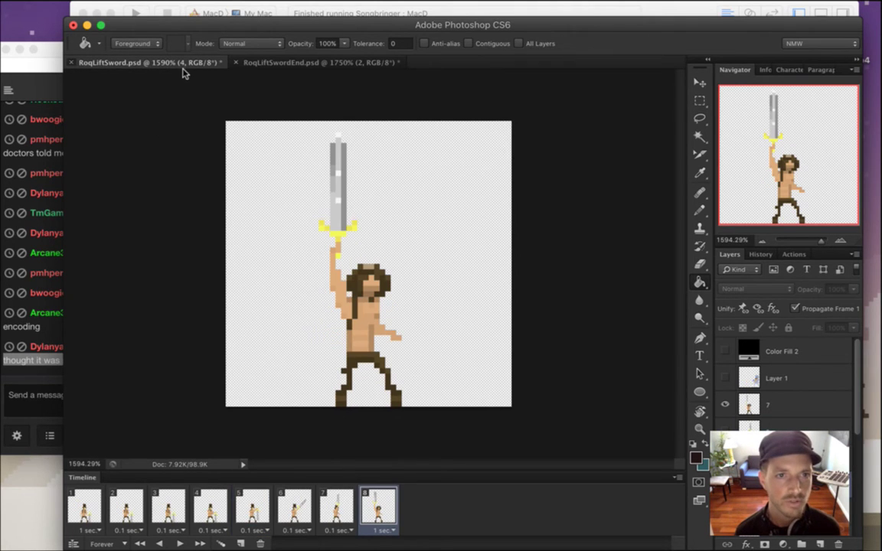
{"action": "key", "text": "super+w"}
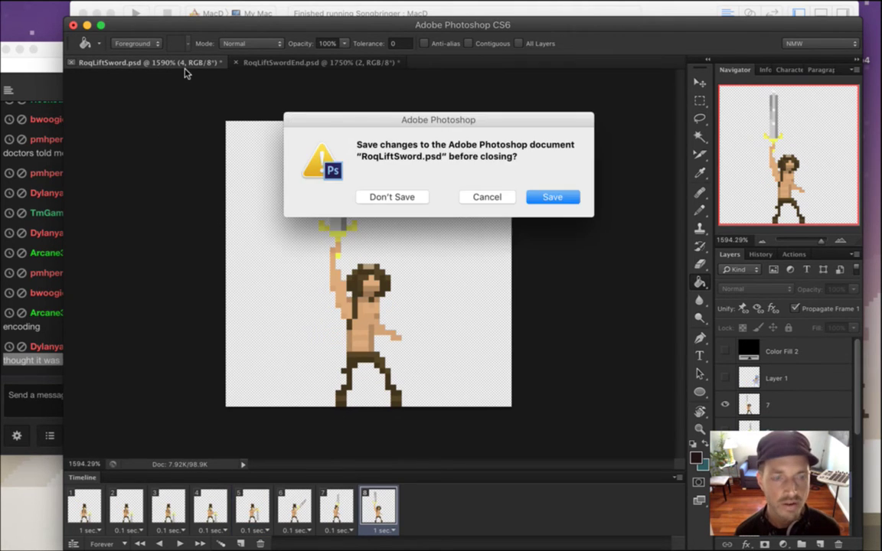
{"action": "left_click", "coordinate": [380, 198]}
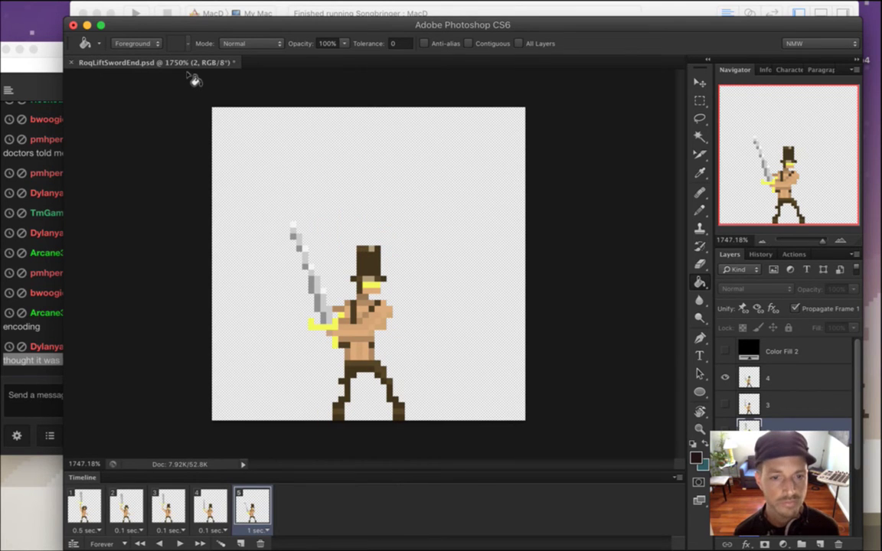
Save the RoqLiftSwordEnd.psd document as a new Photoshop file named RoqChargedSwordE.psd in the Roq folder.
{"action": "left_click", "coordinate": [108, 8]}
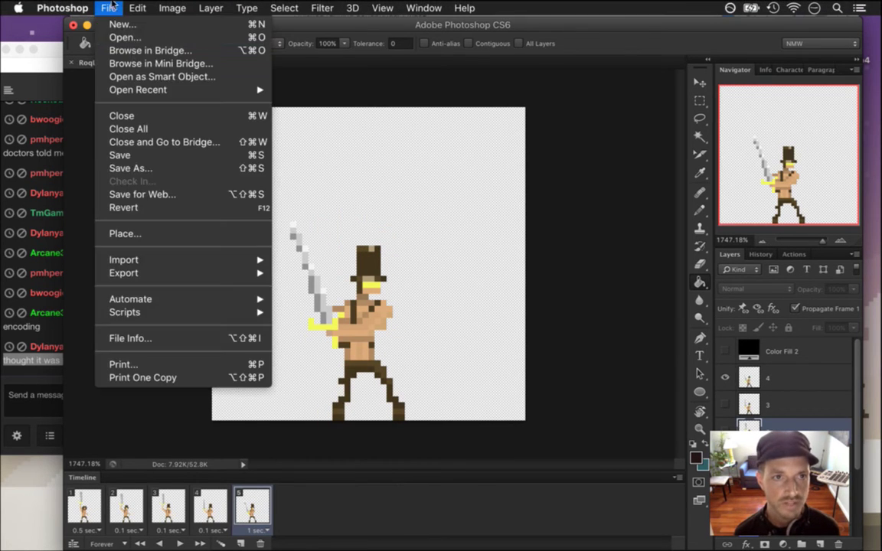
{"action": "left_click", "coordinate": [153, 167]}
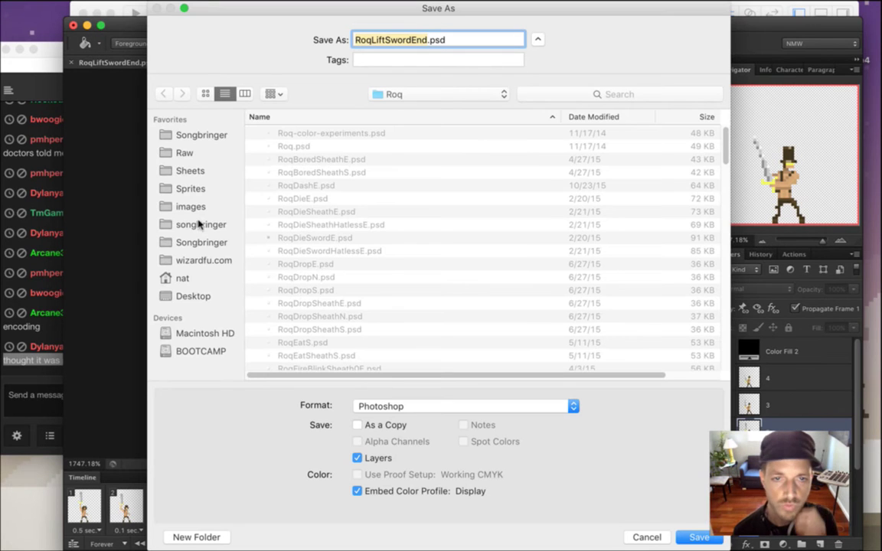
{"action": "key", "text": "Right"}
{"action": "key", "text": "BackSpace"}
{"action": "key", "text": "BackSpace"}
{"action": "key", "text": "BackSpace"}
{"action": "key", "text": "BackSpace"}
{"action": "key", "text": "BackSpace"}
{"action": "key", "text": "BackSpace"}
{"action": "key", "text": "BackSpace"}
{"action": "key", "text": "BackSpace"}
{"action": "key", "text": "BackSpace"}
{"action": "key", "text": "BackSpace"}
{"action": "key", "text": "BackSpace"}
{"action": "key", "text": "BackSpace"}
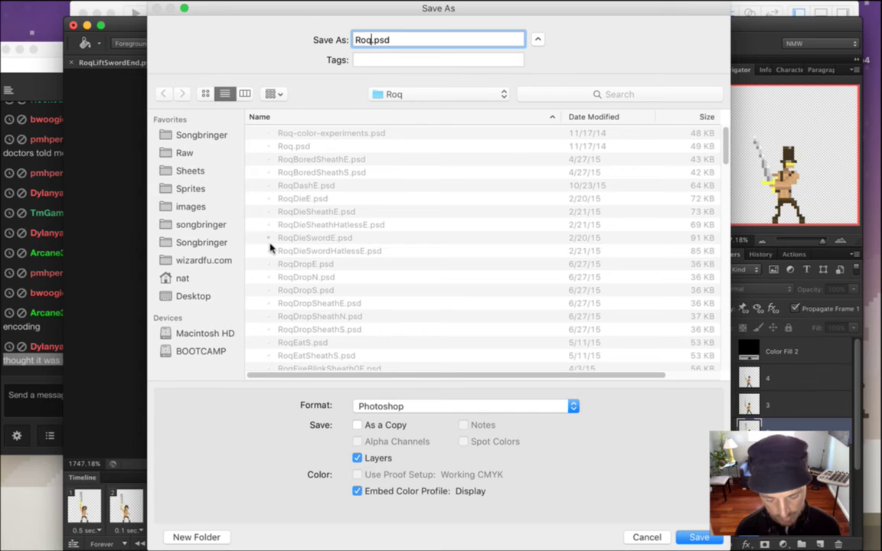
{"action": "type", "text": "ChargedSw"}
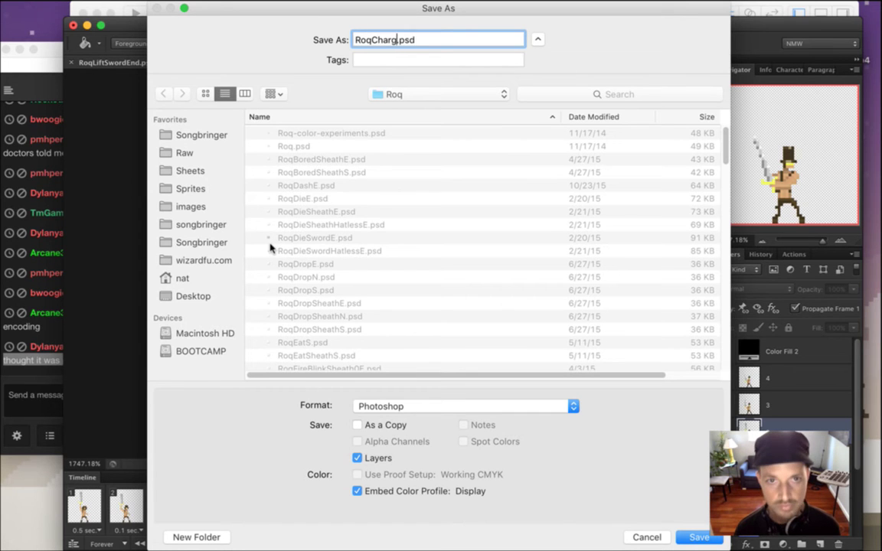
{"action": "type", "text": "ord"}
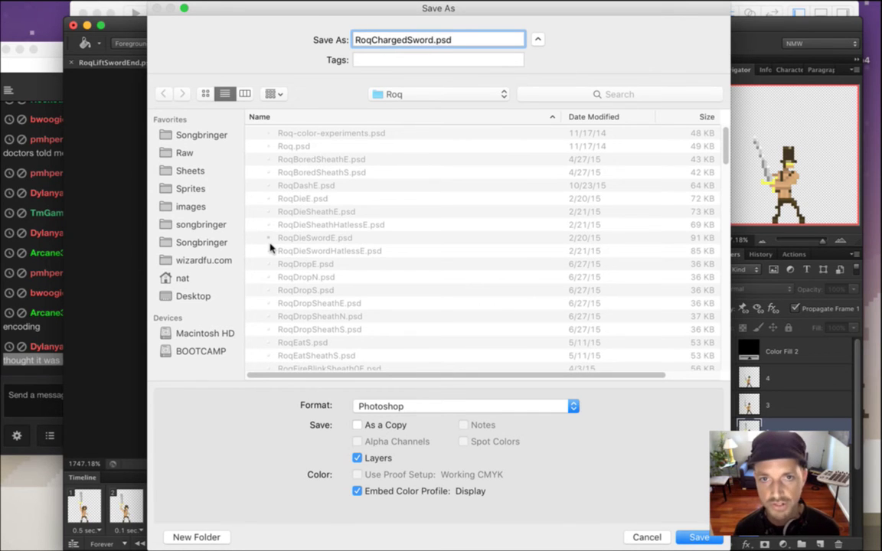
{"action": "type", "text": "E"}
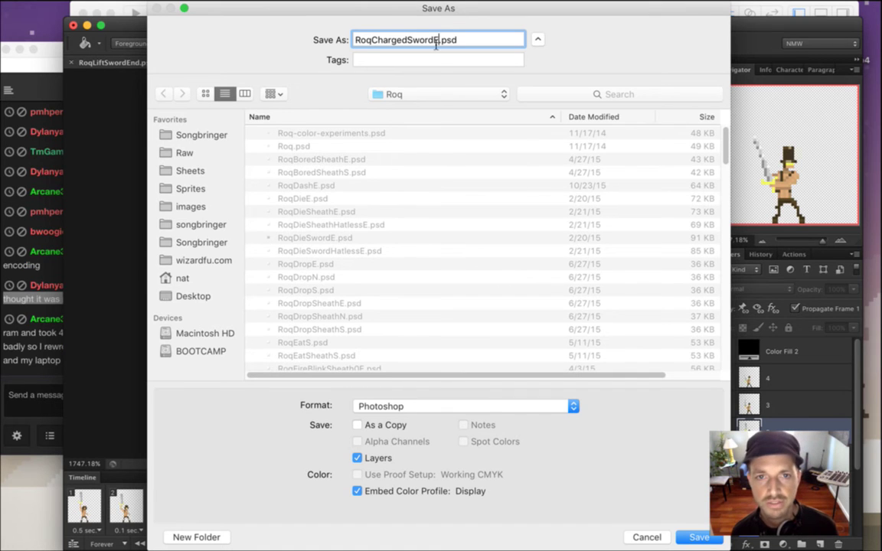
{"action": "left_click_drag", "start_coordinate": [439, 46], "coordinate": [373, 50]}
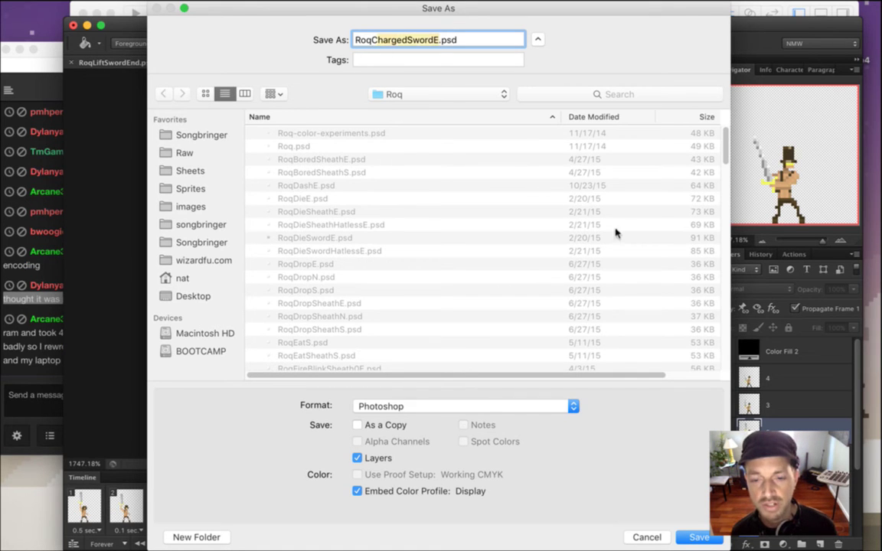
{"action": "left_click", "coordinate": [700, 539]}
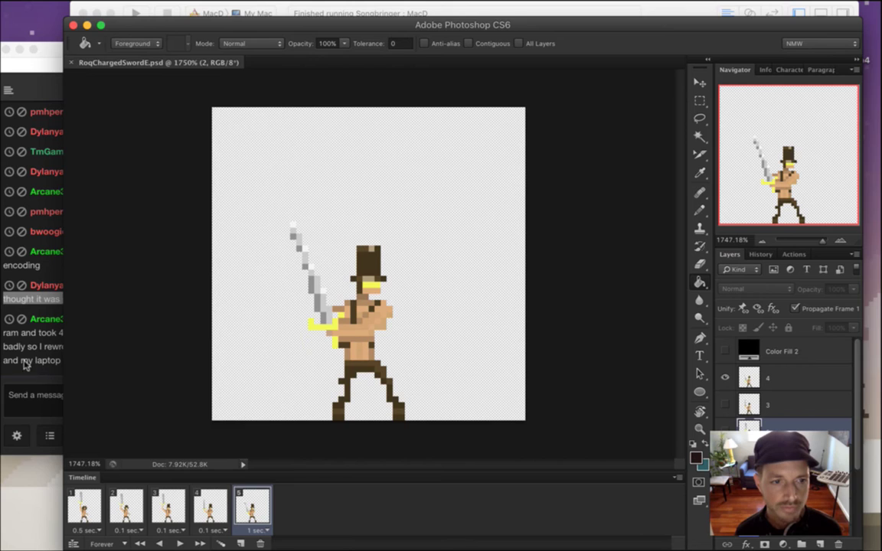
Read the viewer's long message about video encoding in the Twitch chat, and return to Photoshop.
{"action": "left_click", "coordinate": [23, 331]}
{"action": "double_click", "coordinate": [85, 319]}
{"action": "left_click_drag", "start_coordinate": [97, 319], "coordinate": [111, 333]}
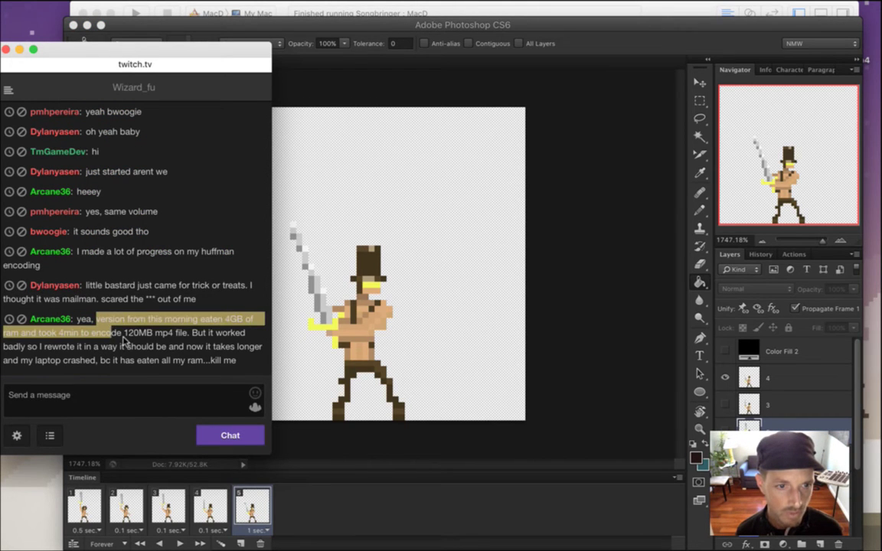
{"action": "left_click", "coordinate": [124, 338]}
{"action": "left_click_drag", "start_coordinate": [123, 330], "coordinate": [154, 338]}
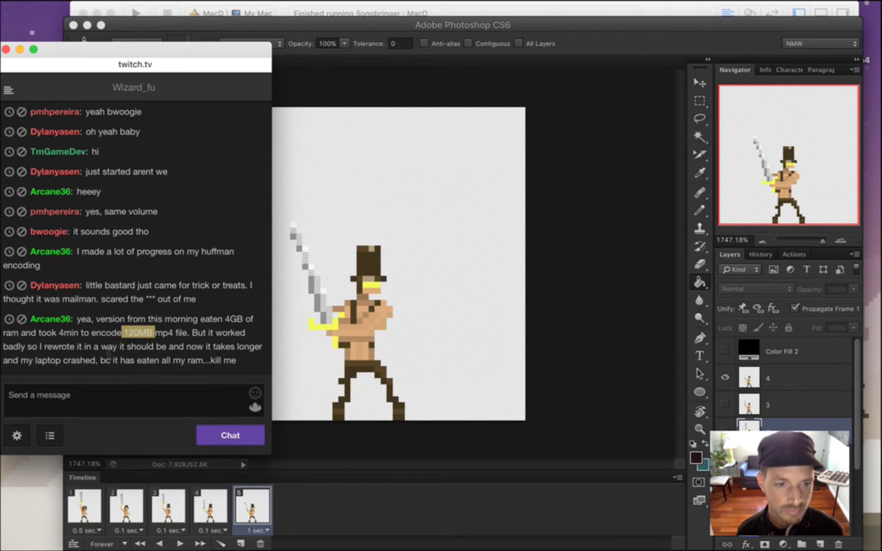
{"action": "double_click", "coordinate": [111, 347]}
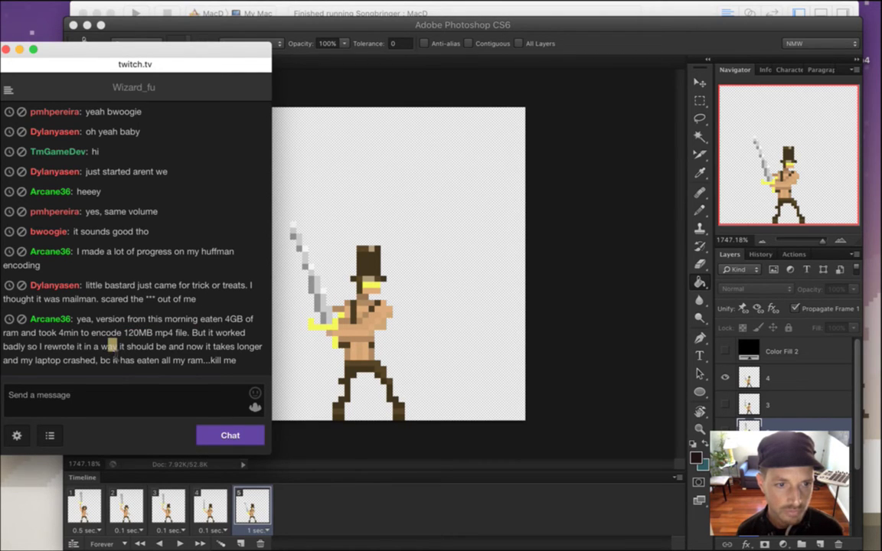
{"action": "left_click_drag", "start_coordinate": [115, 360], "coordinate": [224, 361]}
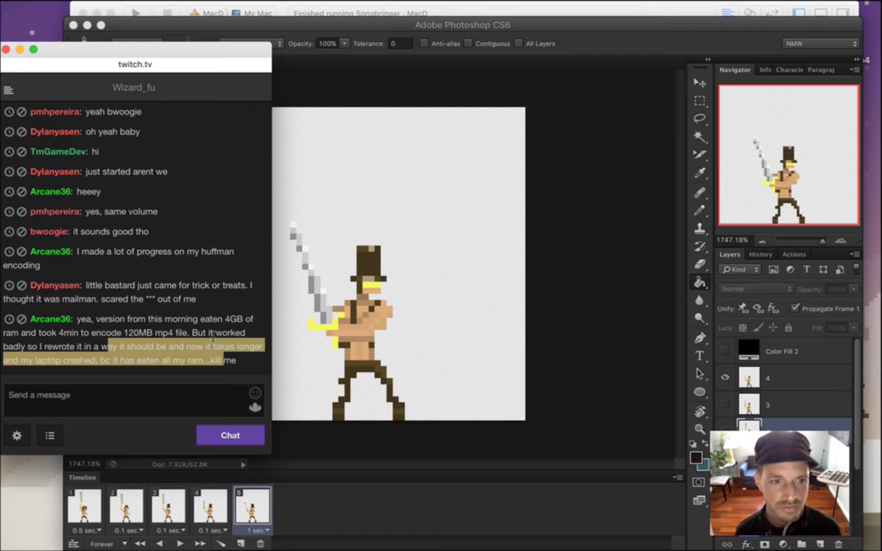
{"action": "left_click", "coordinate": [207, 346]}
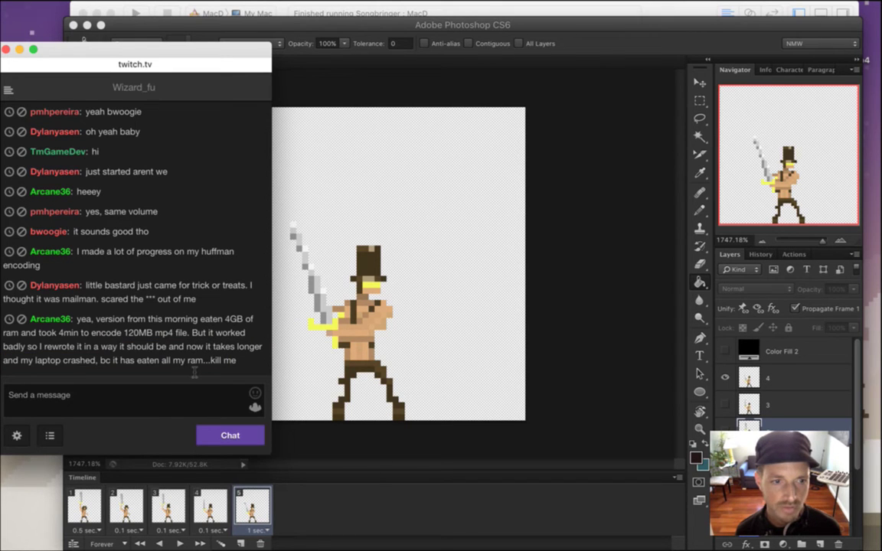
{"action": "left_click", "coordinate": [408, 431]}
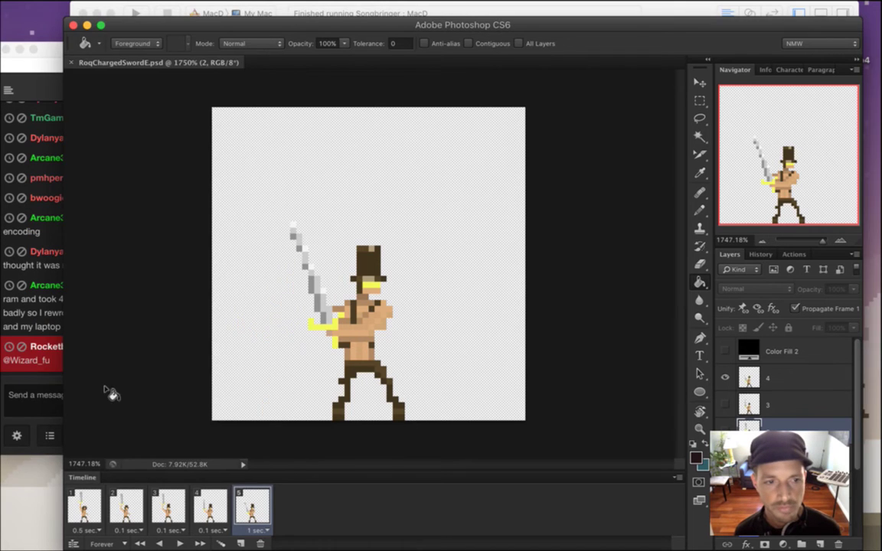
Read the newest highlighted viewer message in the Twitch chat.
{"action": "left_click", "coordinate": [36, 365]}
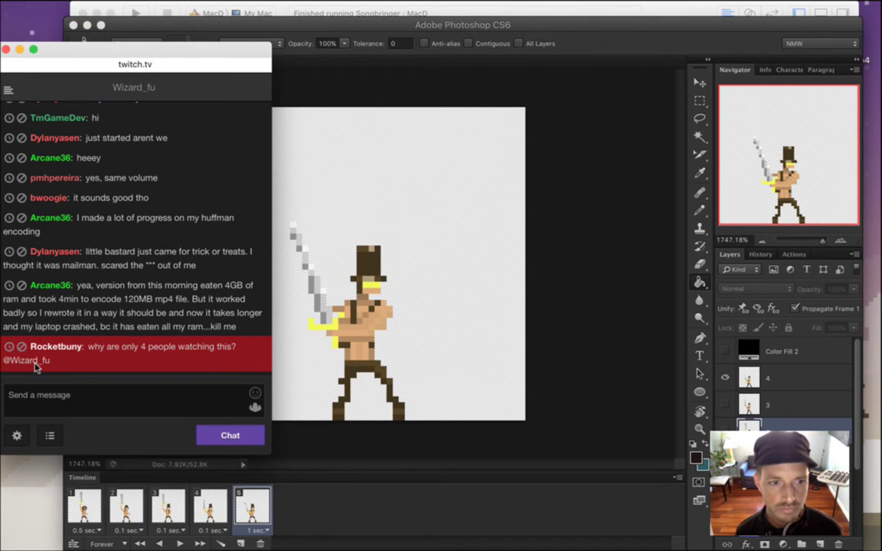
{"action": "left_click_drag", "start_coordinate": [91, 350], "coordinate": [126, 362]}
{"action": "left_click", "coordinate": [134, 360]}
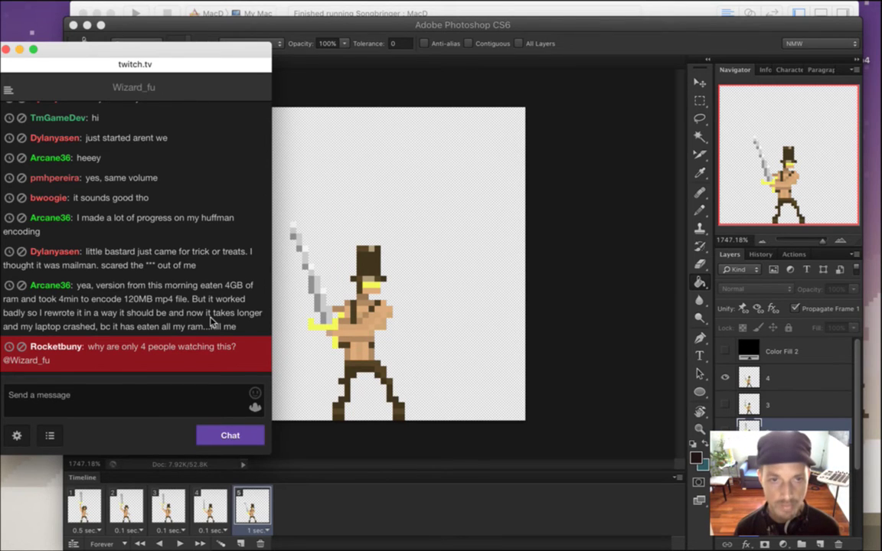
Check the Wizard_fu channel page on twitch.tv in a new browser window, close it and return to Photoshop.
{"action": "key", "text": "super+n"}
{"action": "type", "text": "twitch.tv"}
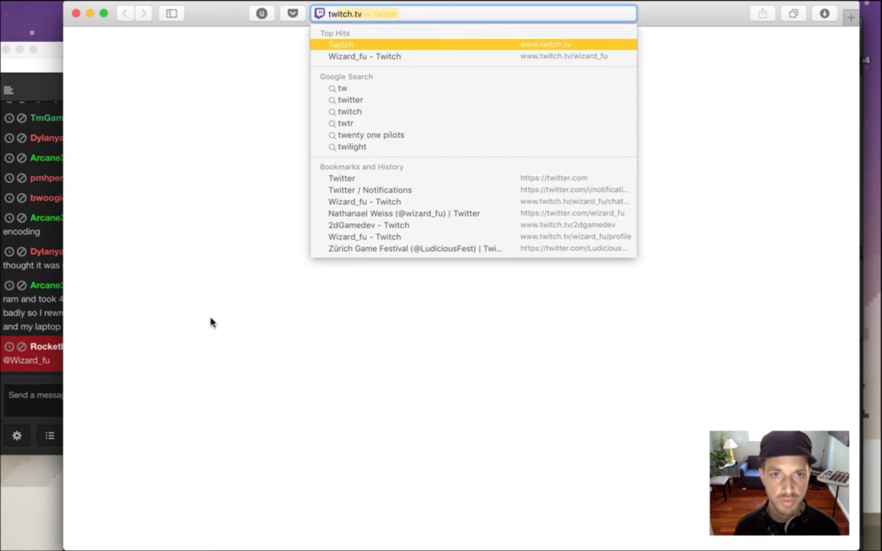
{"action": "key", "text": "Down"}
{"action": "key", "text": "Return"}
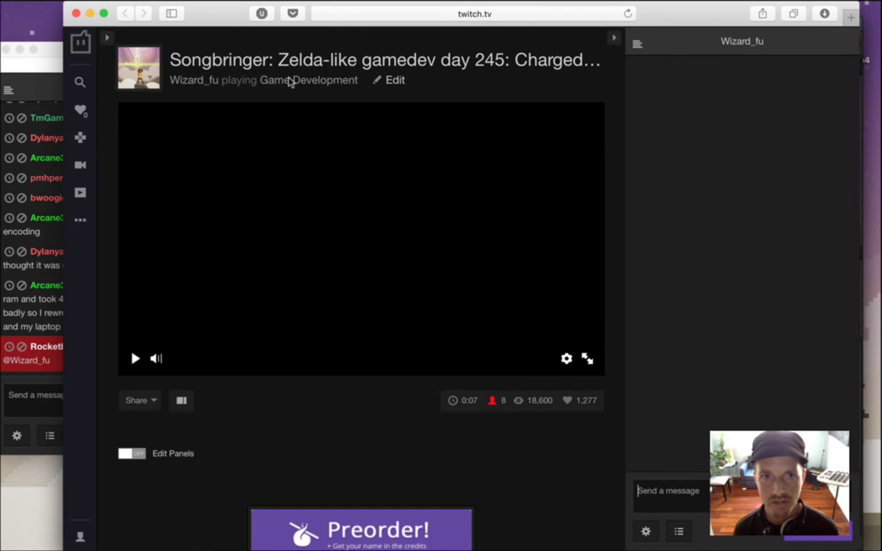
{"action": "key", "text": "super+w"}
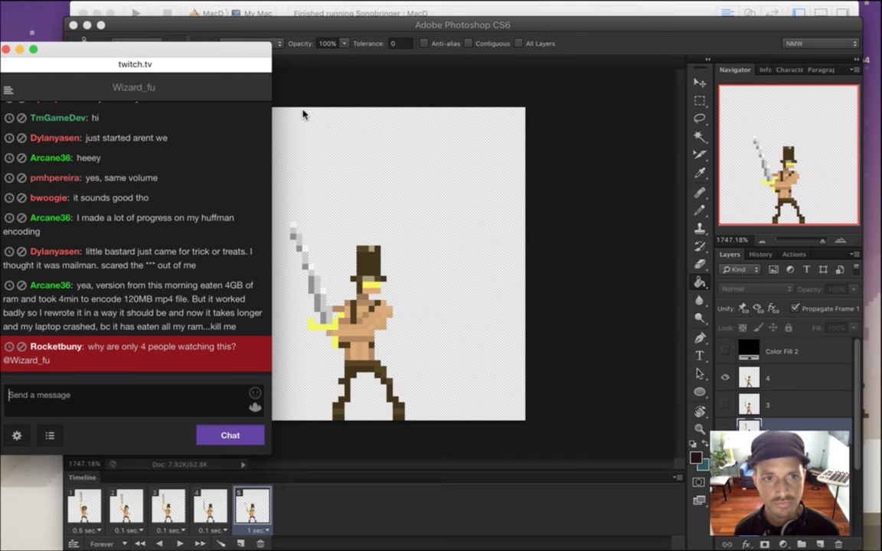
{"action": "left_click", "coordinate": [540, 38]}
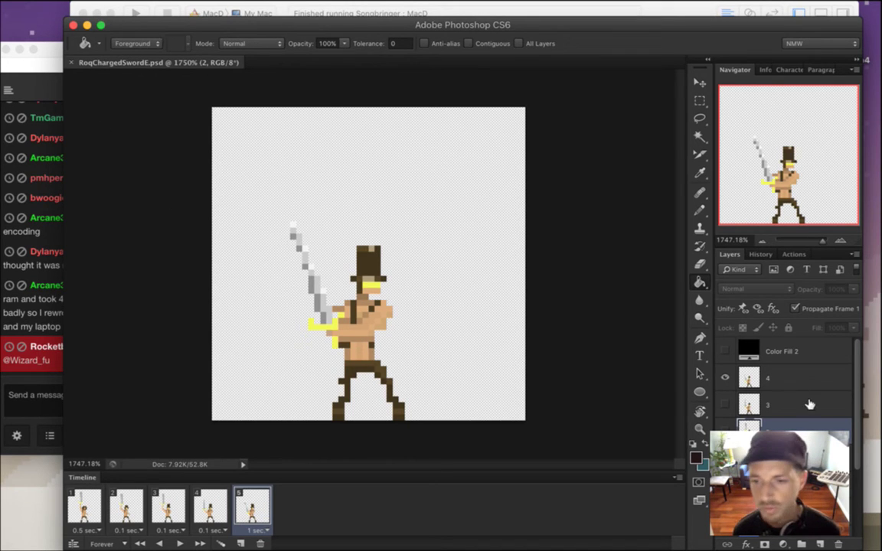
Delete the Color Fill 2 layer and the surplus layers low in the stack, and show the grey Color Fill 1 copy 4 background.
{"action": "left_click", "coordinate": [817, 351]}
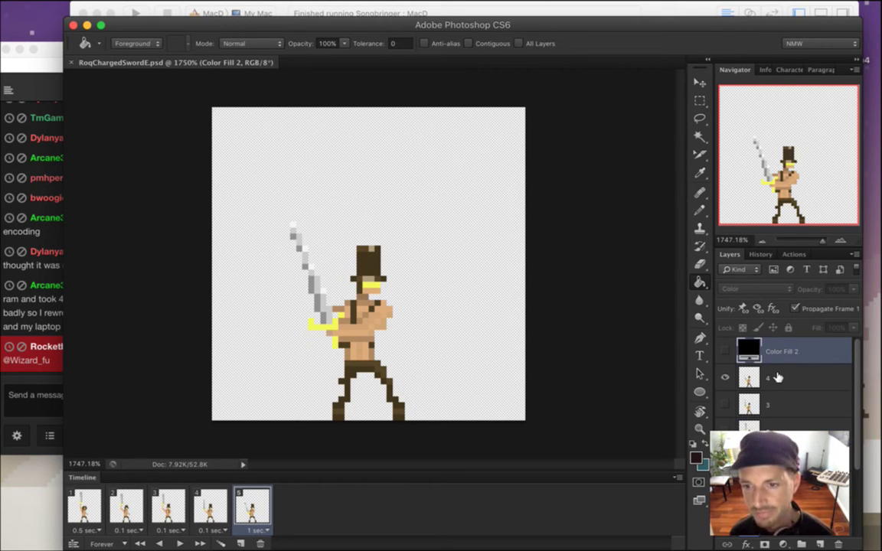
{"action": "key", "text": "Delete"}
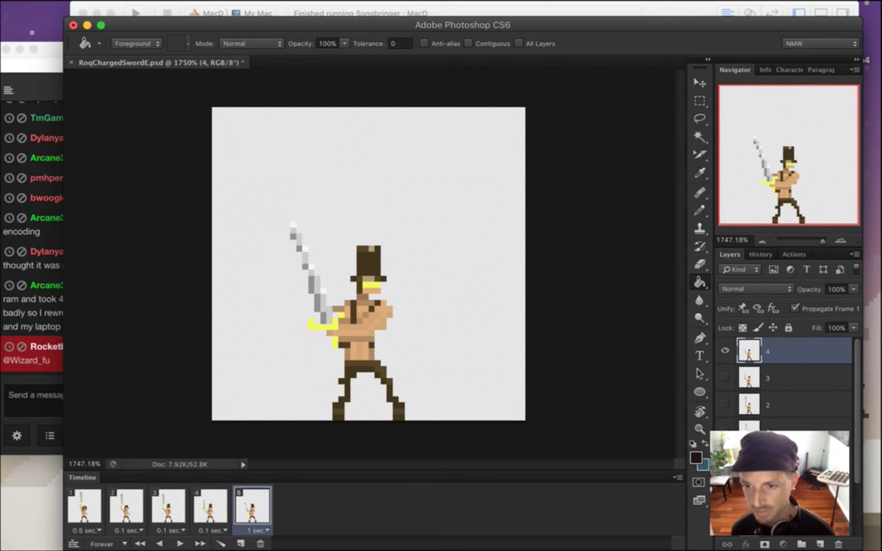
{"action": "left_click", "coordinate": [800, 484]}
{"action": "left_click_drag", "start_coordinate": [856, 456], "coordinate": [857, 498]}
{"action": "key", "text": "Delete"}
{"action": "key", "text": "Delete"}
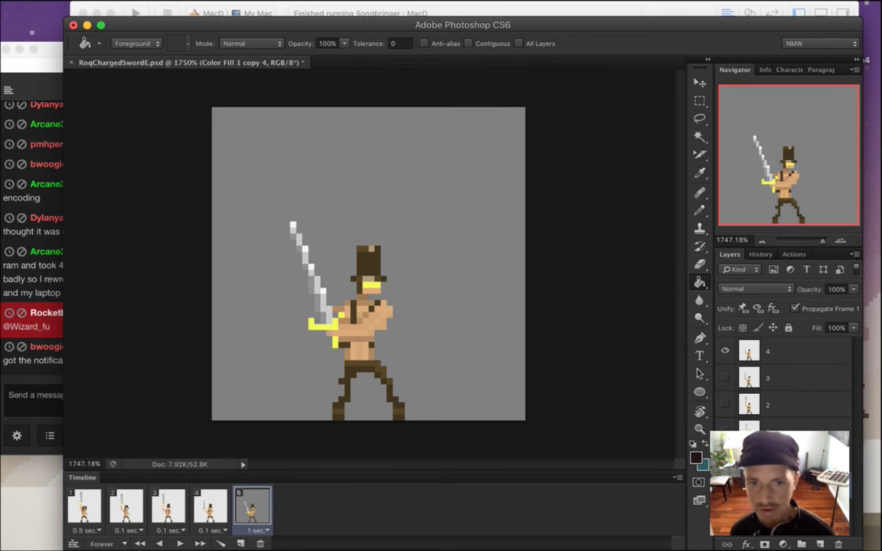
Delete animation frames 5 to 2, keeping only frame 1, and make the grey fill background visible in it.
{"action": "left_click", "coordinate": [261, 543]}
{"action": "left_click", "coordinate": [261, 543]}
{"action": "left_click", "coordinate": [261, 543]}
{"action": "left_click", "coordinate": [260, 543]}
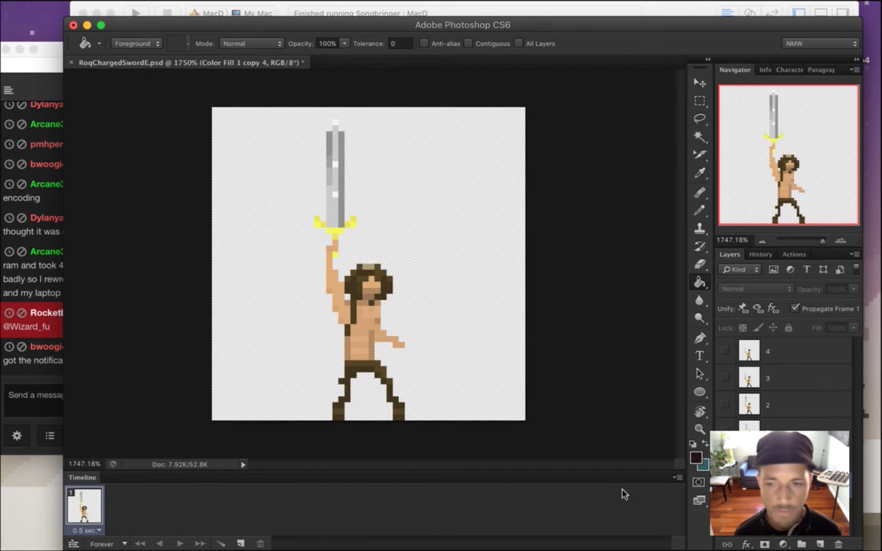
{"action": "left_click", "coordinate": [725, 512]}
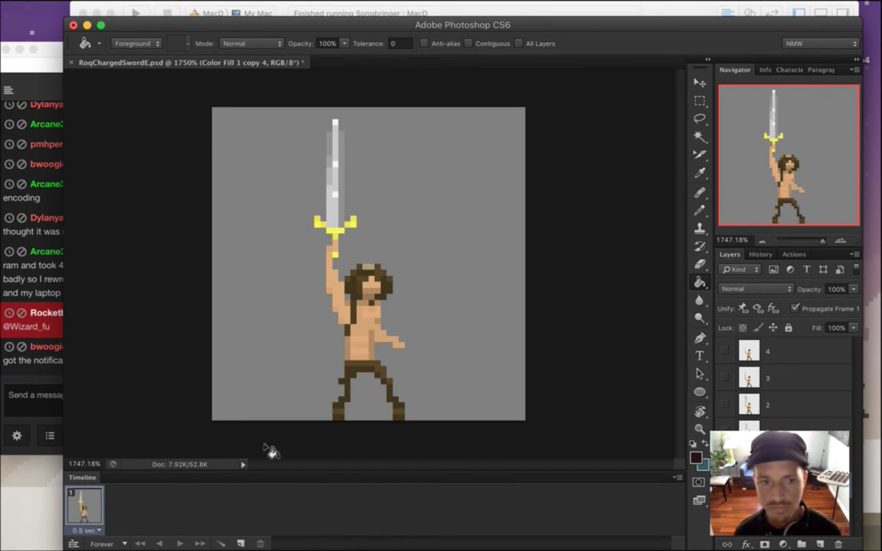
{"action": "mouse_move", "coordinate": [161, 6]}
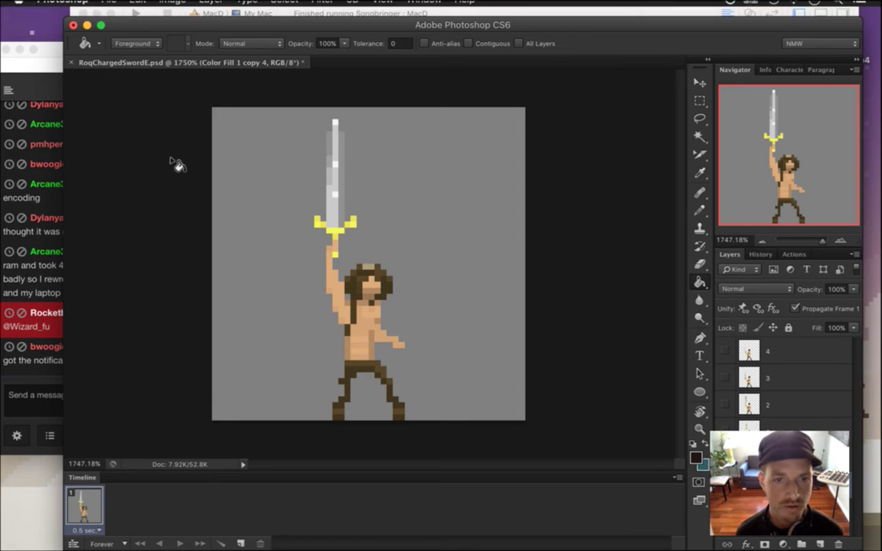
{"action": "key", "text": "super+alt+c"}
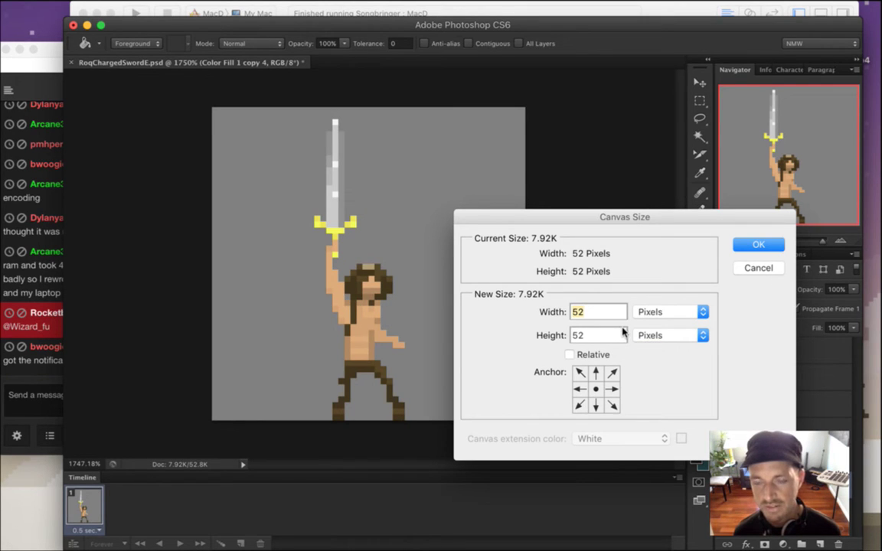
{"action": "type", "text": "24"}
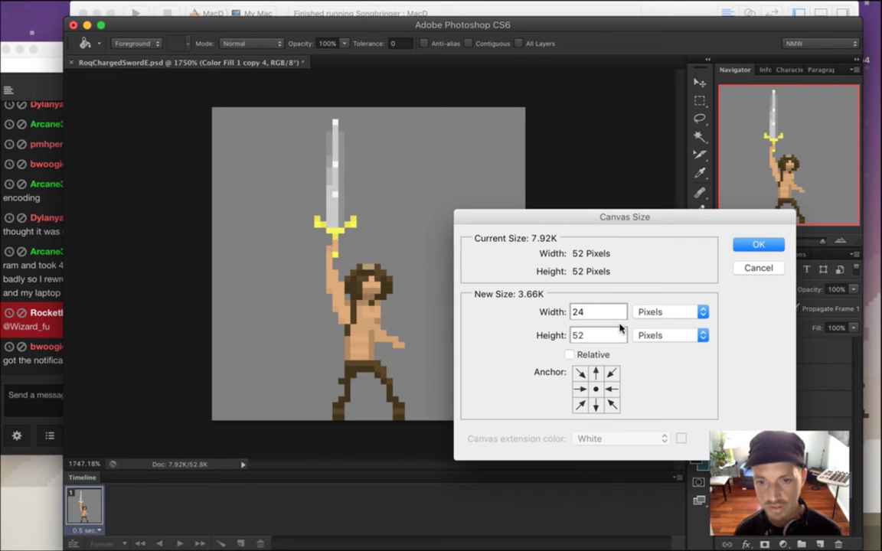
{"action": "key", "text": "BackSpace"}
{"action": "key", "text": "BackSpace"}
{"action": "type", "text": "2"}
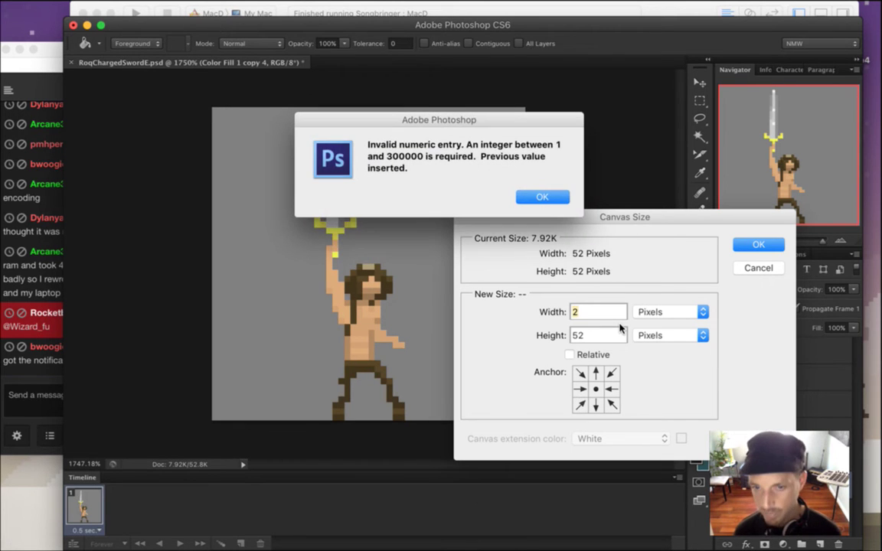
{"action": "key", "text": "Return"}
{"action": "double_click", "coordinate": [574, 313]}
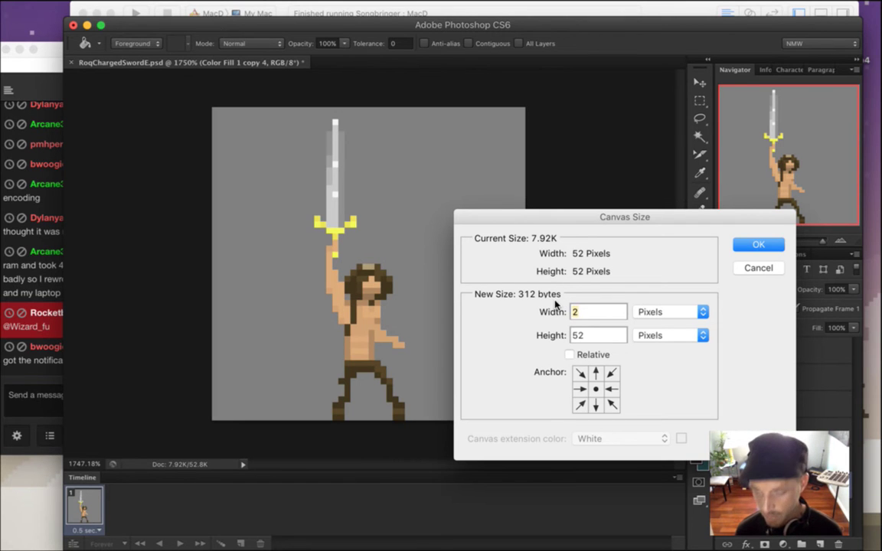
{"action": "key", "text": "Escape"}
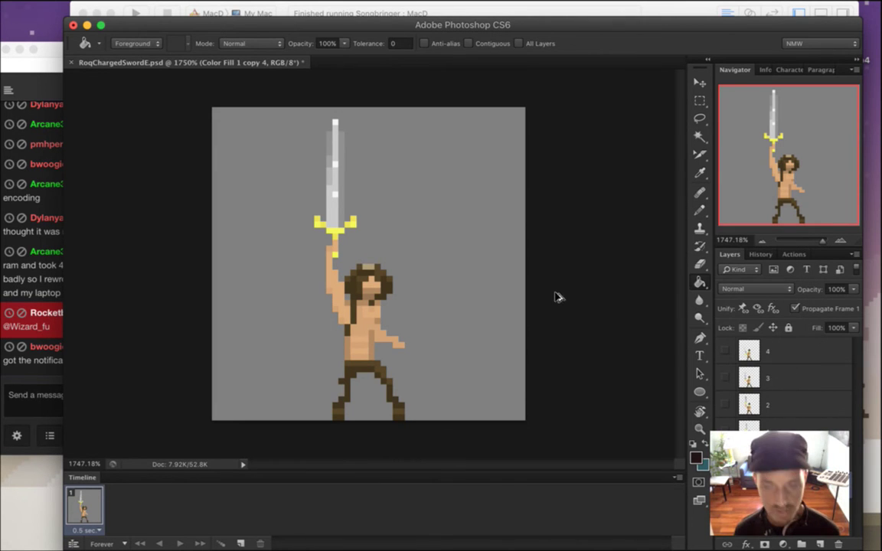
{"action": "key", "text": "super+alt+i"}
{"action": "key", "text": "Escape"}
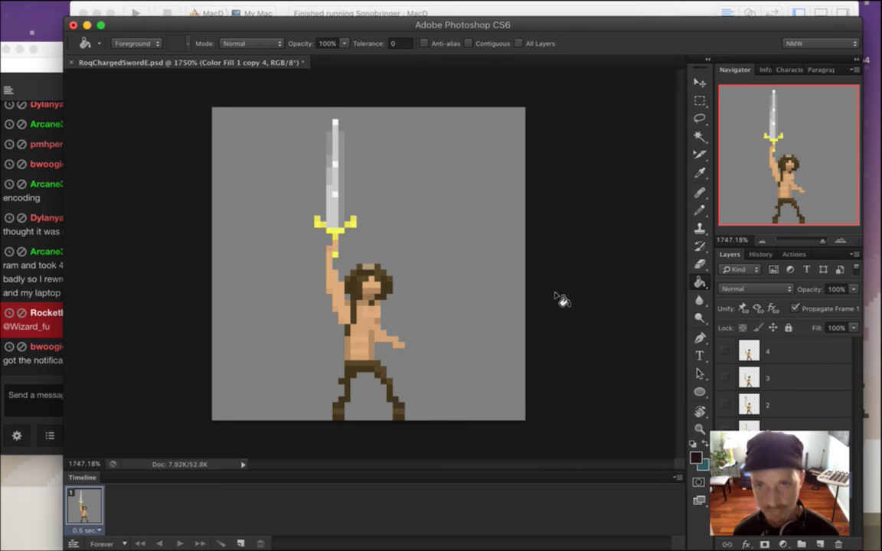
Resize the canvas to 106 pixels wide and 240 pixels high, anchored at the bottom centre.
{"action": "key", "text": "super+alt+c"}
{"action": "key", "text": "Tab"}
{"action": "type", "text": "240"}
{"action": "key", "text": "Tab"}
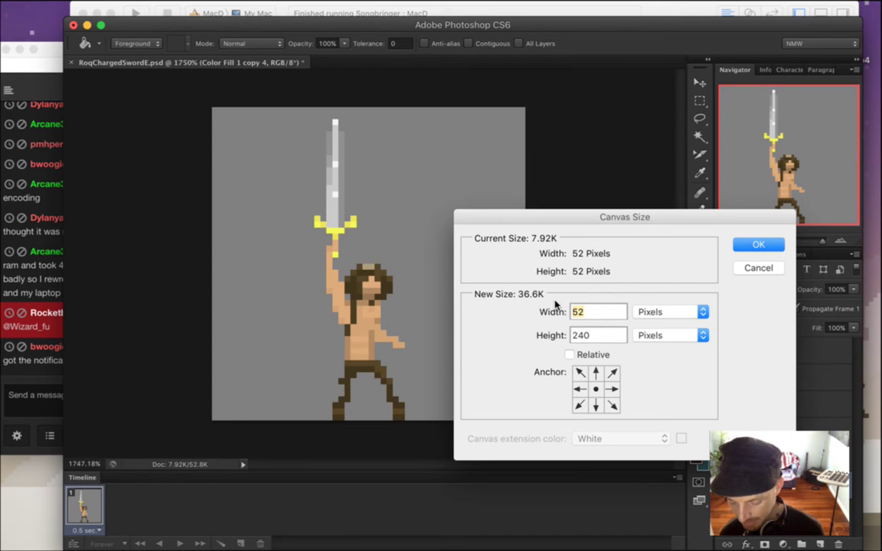
{"action": "type", "text": "105"}
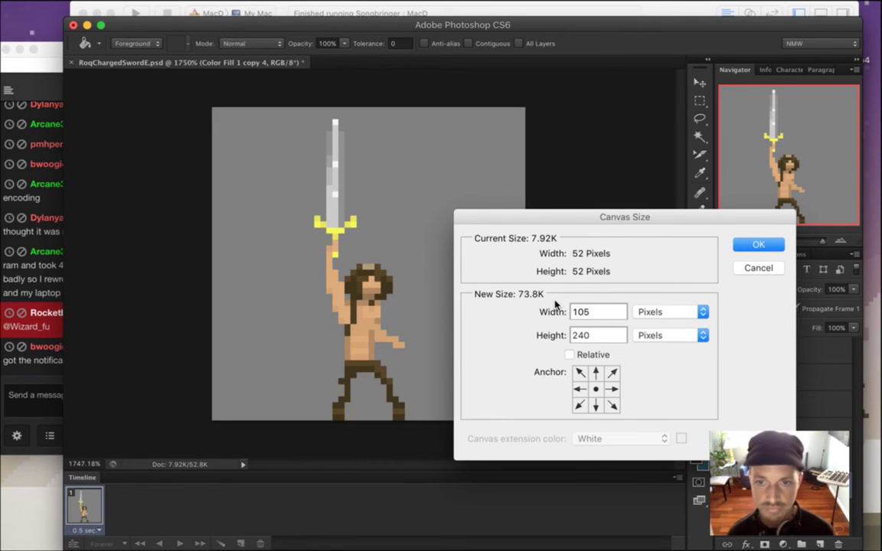
{"action": "key", "text": "BackSpace"}
{"action": "type", "text": "6"}
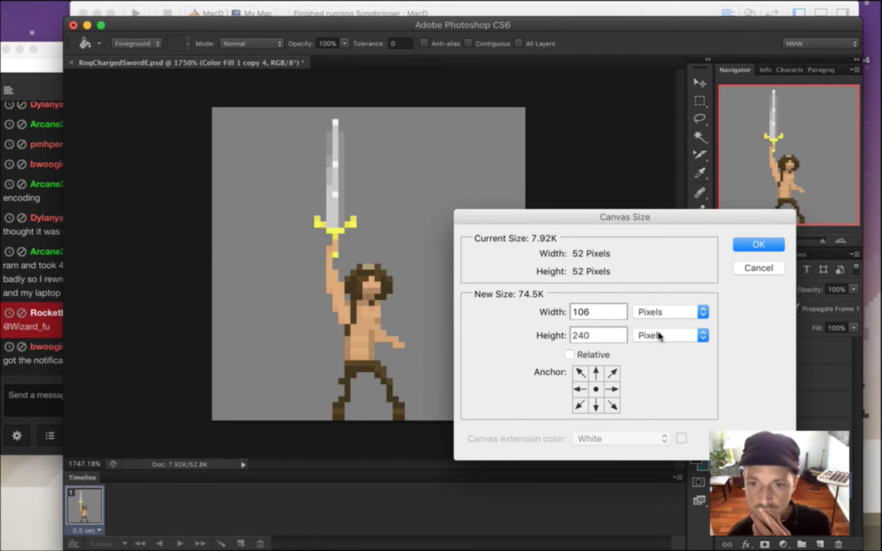
{"action": "left_click", "coordinate": [595, 405]}
{"action": "left_click", "coordinate": [755, 245]}
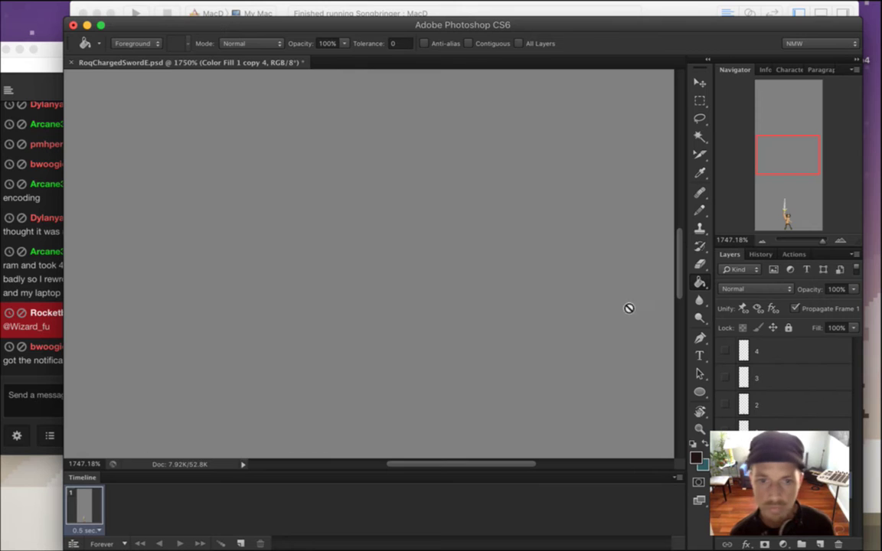
{"action": "scroll", "coordinate": [421, 304], "scroll_direction": "down", "scroll_amount": 2}
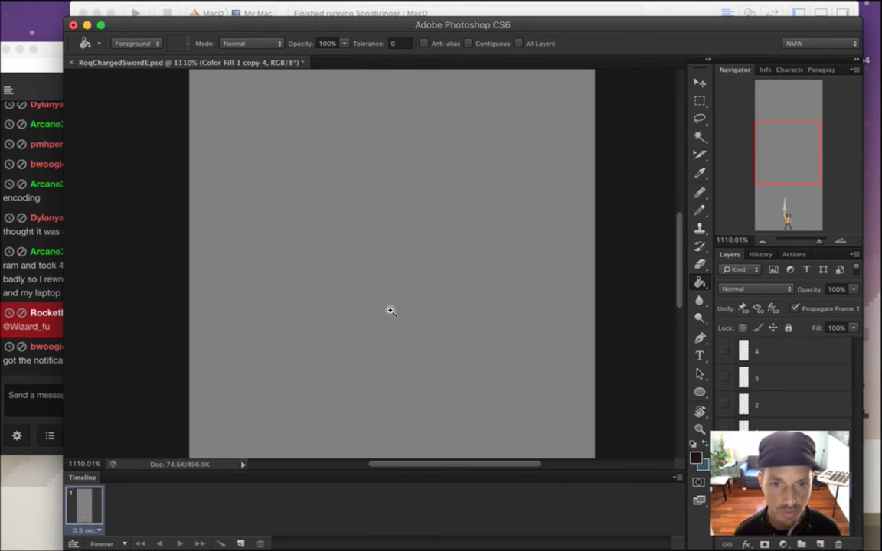
{"action": "scroll", "coordinate": [379, 310], "scroll_direction": "down", "scroll_amount": 3}
{"action": "scroll", "coordinate": [393, 325], "scroll_direction": "down", "scroll_amount": 1}
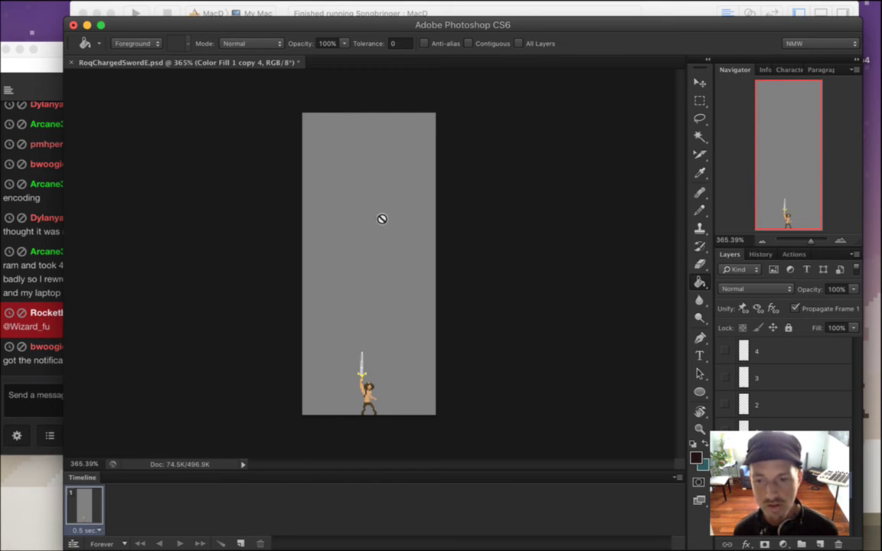
Read the viewer's message about the missing online status in the Twitch chat and check the live status in the streaming application.
{"action": "left_click", "coordinate": [54, 389]}
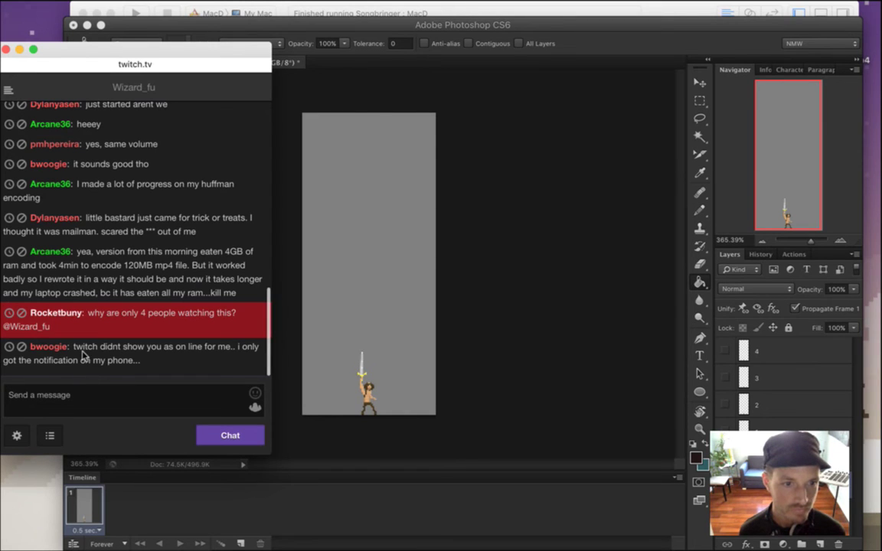
{"action": "left_click_drag", "start_coordinate": [82, 352], "coordinate": [132, 374]}
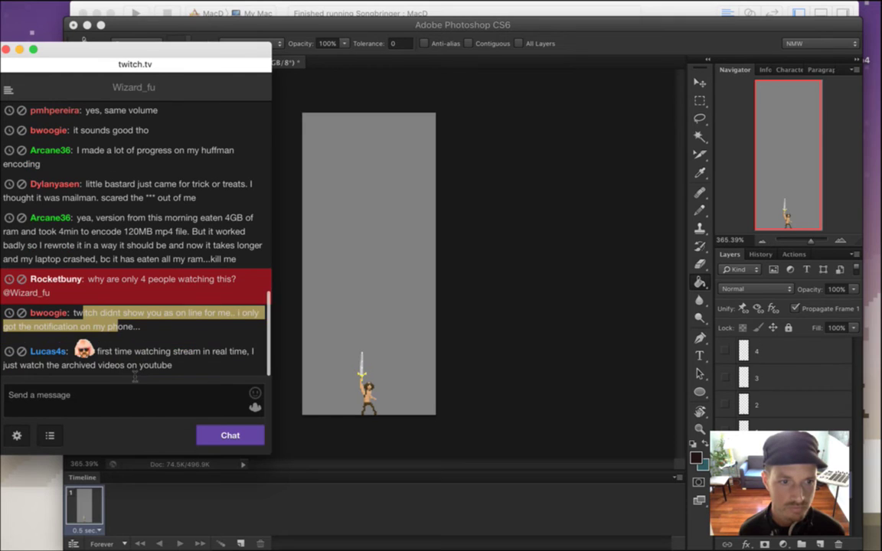
{"action": "left_click", "coordinate": [108, 324]}
{"action": "left_click_drag", "start_coordinate": [88, 313], "coordinate": [128, 326]}
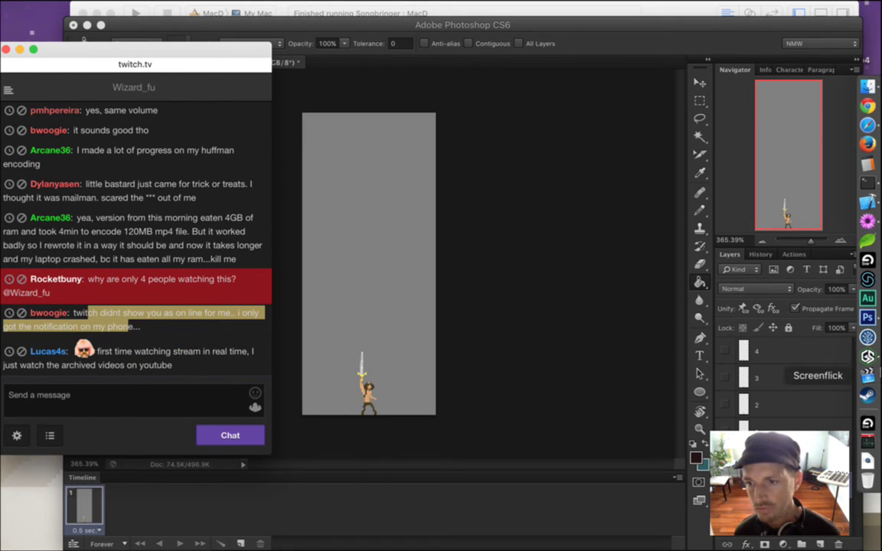
{"action": "left_click", "coordinate": [869, 356]}
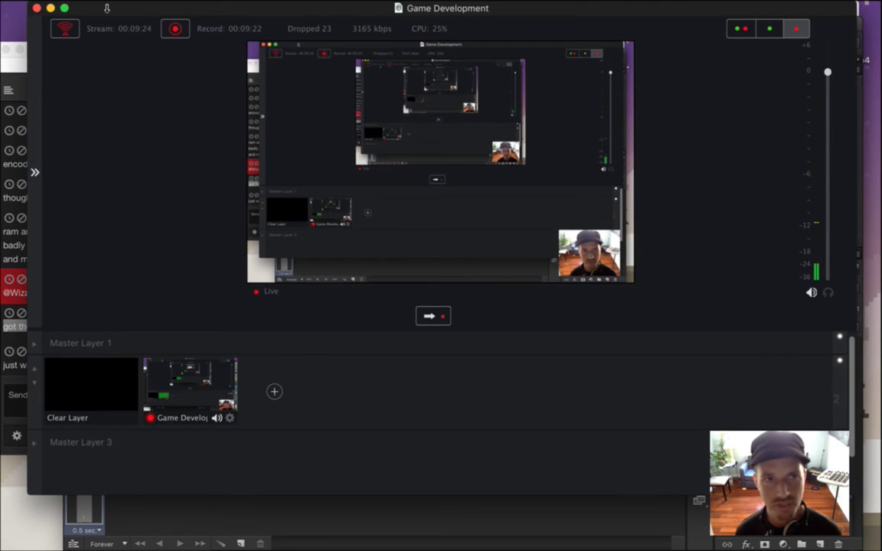
{"action": "left_click", "coordinate": [50, 8]}
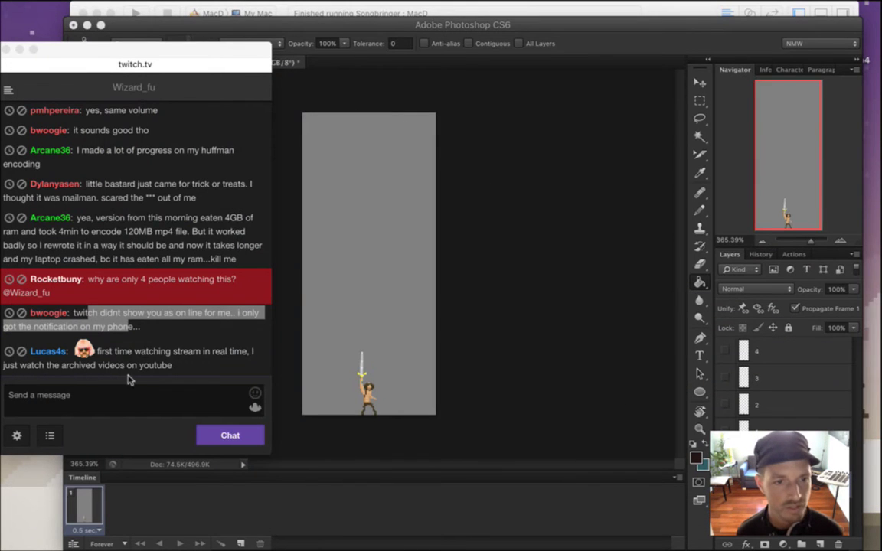
Read the newest viewer message about watching the stream in real time, and return to Photoshop.
{"action": "left_click", "coordinate": [123, 366]}
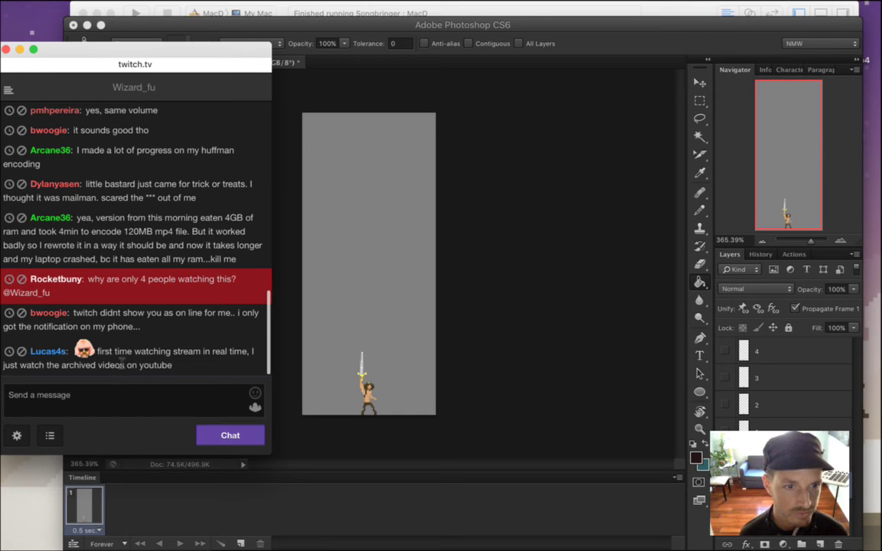
{"action": "left_click_drag", "start_coordinate": [135, 360], "coordinate": [177, 362]}
{"action": "left_click", "coordinate": [207, 376]}
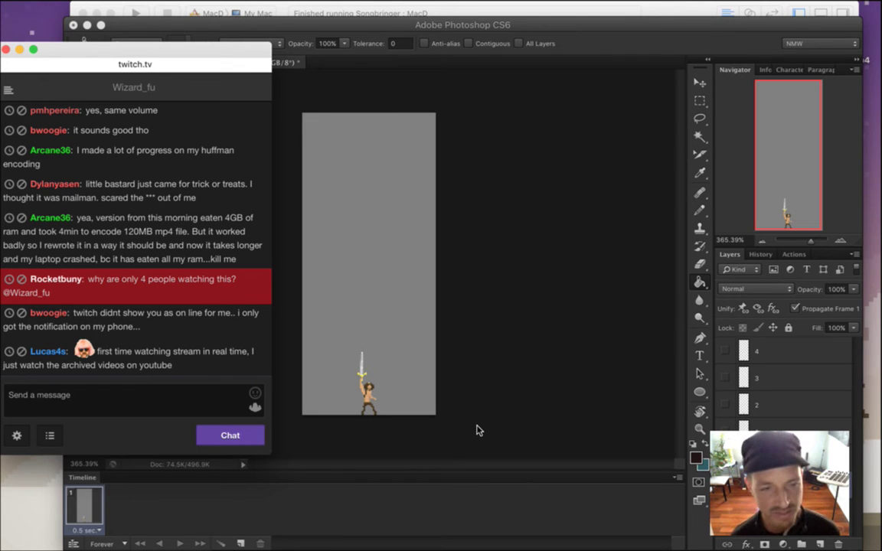
{"action": "left_click", "coordinate": [520, 377]}
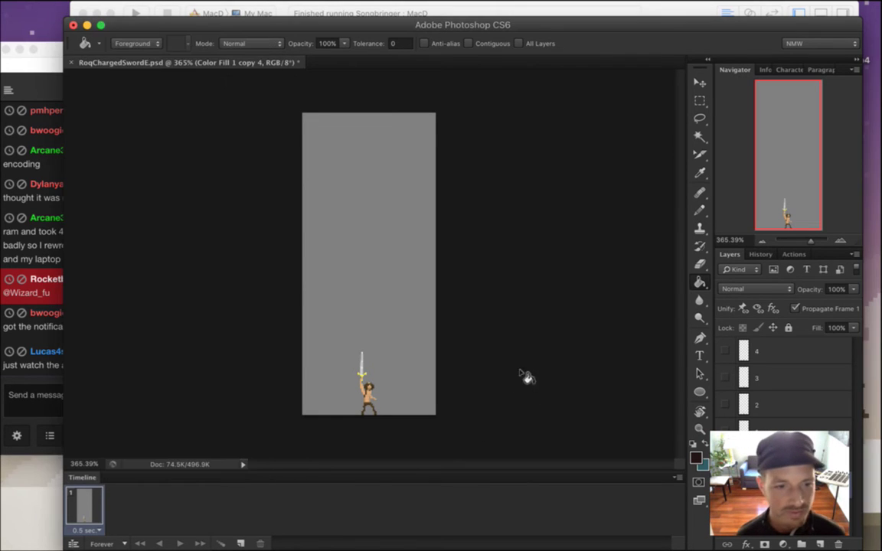
Set the delay of animation frame 1 to 0.1 seconds and duplicate the sprite layer 0.
{"action": "left_click", "coordinate": [94, 530]}
{"action": "left_click", "coordinate": [102, 441]}
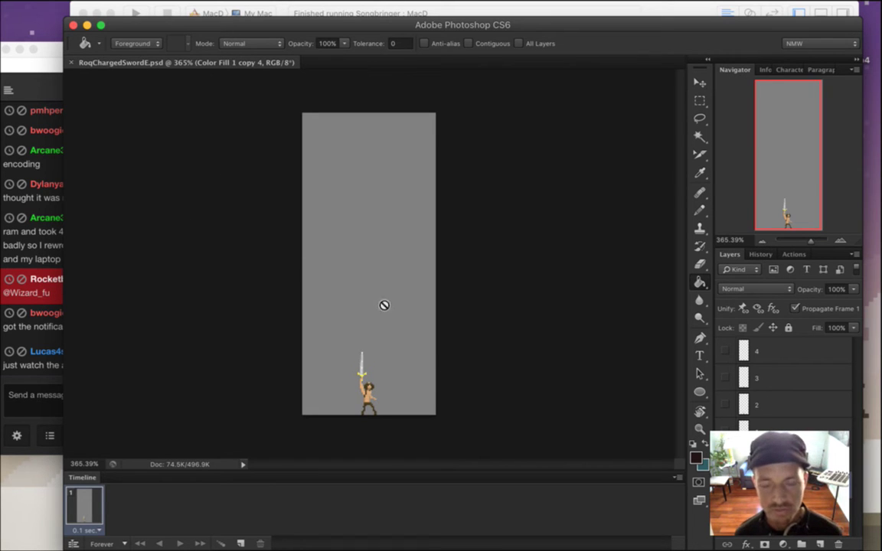
{"action": "left_click", "coordinate": [766, 459]}
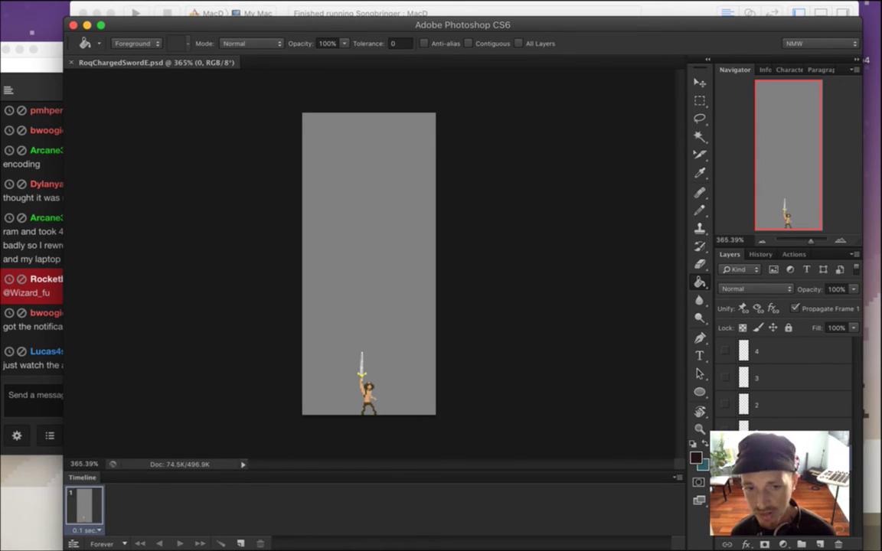
{"action": "key", "text": "super+j"}
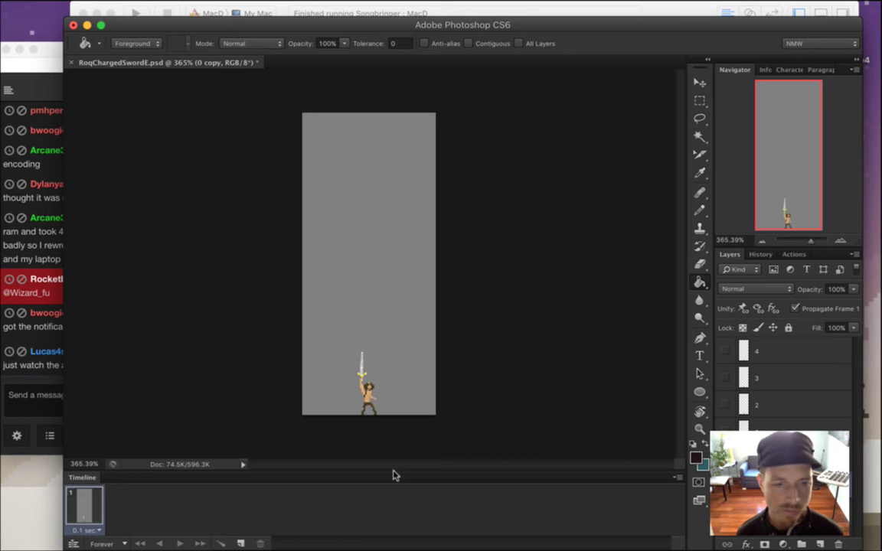
{"action": "left_click", "coordinate": [699, 457]}
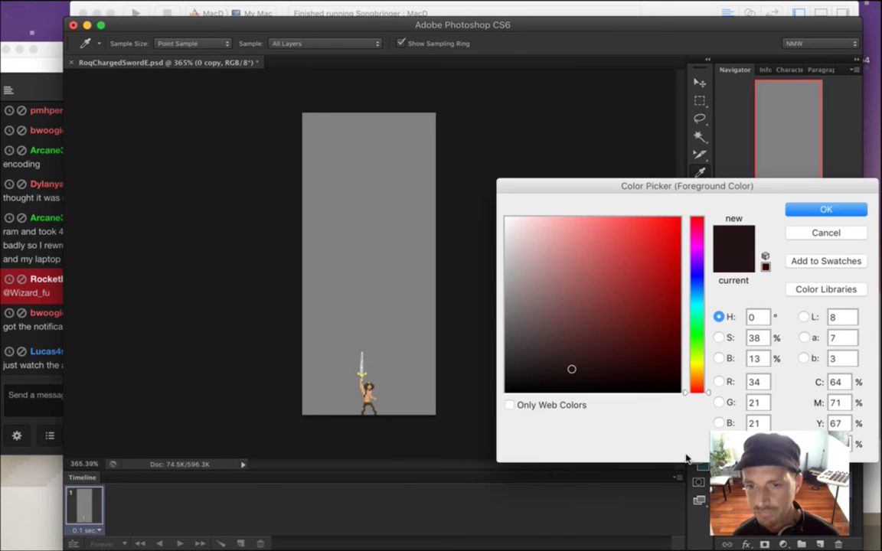
{"action": "left_click", "coordinate": [506, 218]}
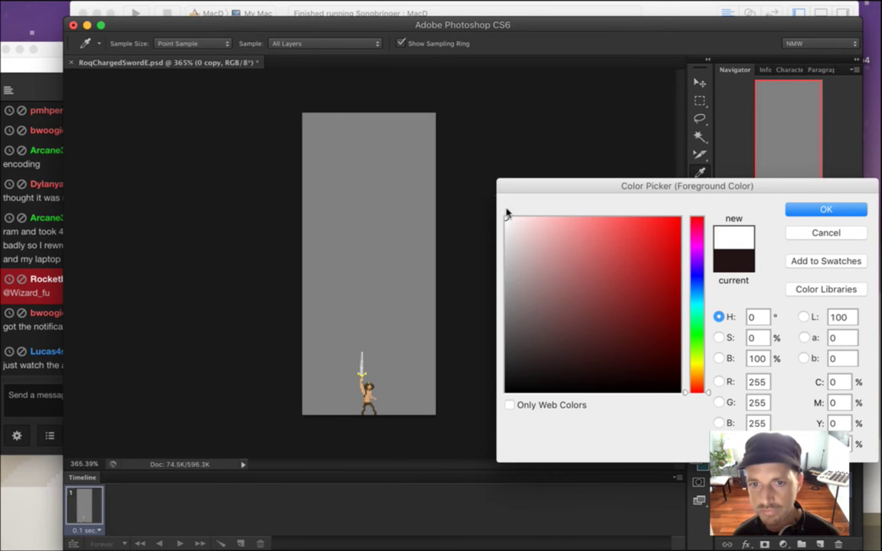
{"action": "left_click", "coordinate": [826, 209]}
{"action": "key", "text": "g"}
Hide the animation timeline to give the canvas more room around the sprite.
{"action": "scroll", "coordinate": [352, 368], "scroll_direction": "up", "scroll_amount": 3}
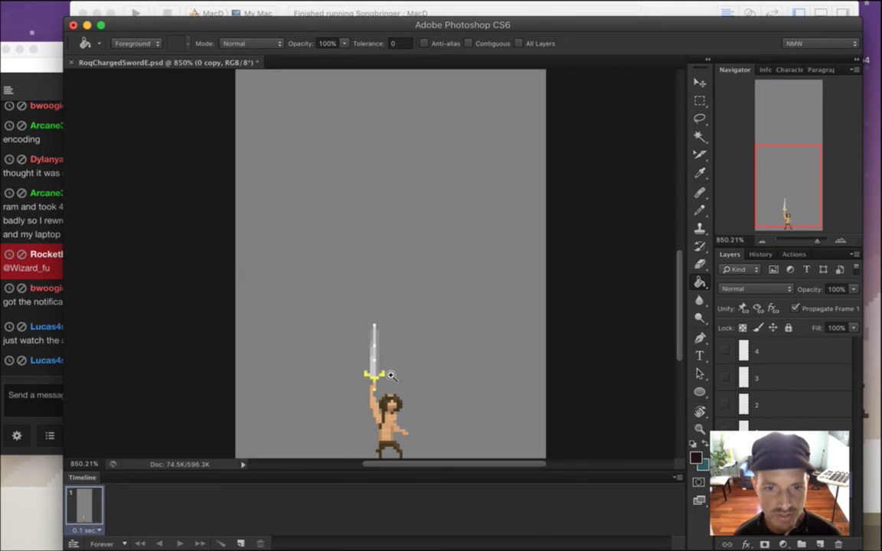
{"action": "scroll", "coordinate": [382, 376], "scroll_direction": "up", "scroll_amount": 1}
{"action": "left_click_drag", "start_coordinate": [681, 300], "coordinate": [499, 216]}
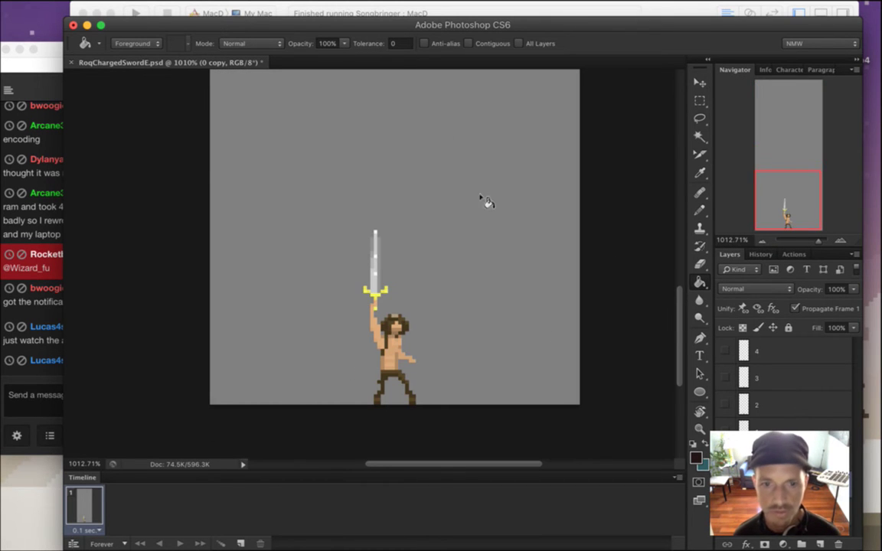
{"action": "left_click", "coordinate": [423, 8]}
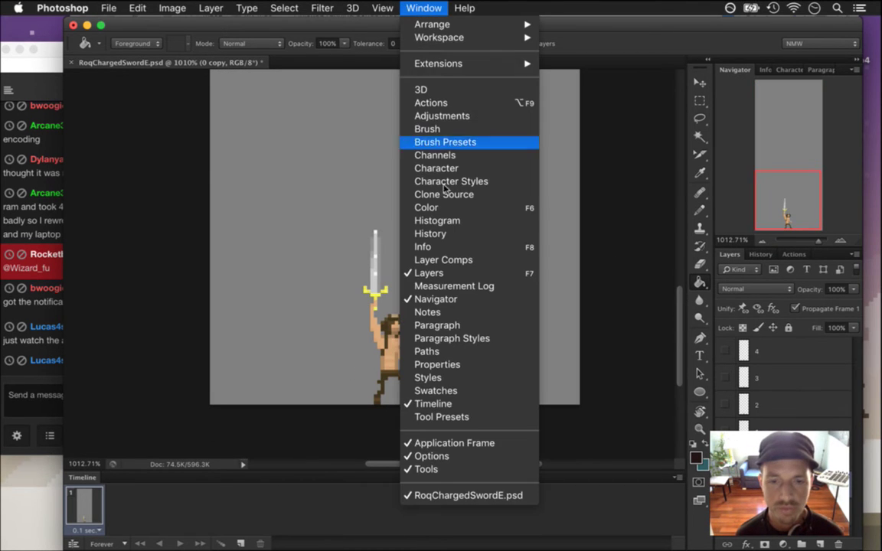
{"action": "left_click", "coordinate": [460, 407]}
{"action": "left_click_drag", "start_coordinate": [679, 357], "coordinate": [674, 340]}
{"action": "left_click_drag", "start_coordinate": [397, 398], "coordinate": [439, 425]}
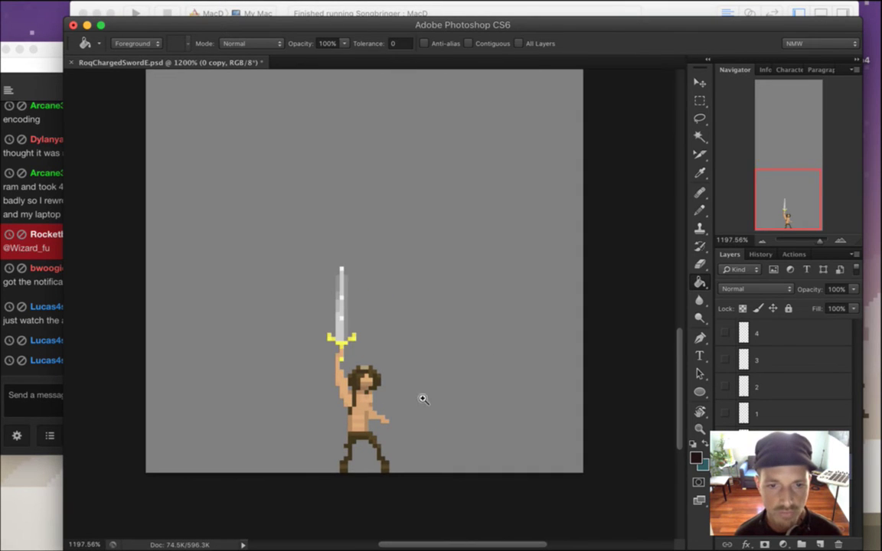
Sample the yellow of the sword's crossguard as the foreground color.
{"action": "scroll", "coordinate": [423, 399], "scroll_direction": "up", "scroll_amount": 1}
{"action": "key", "text": "i"}
{"action": "left_click", "coordinate": [321, 330]}
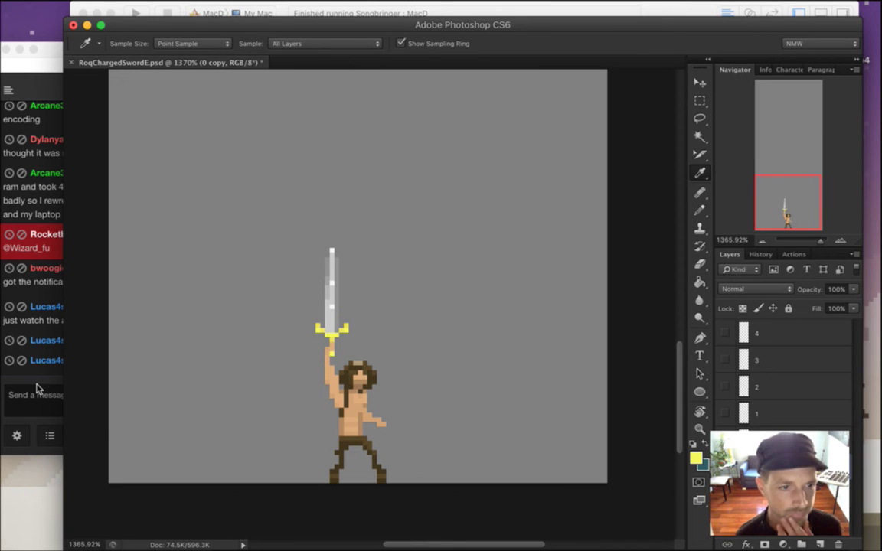
Read the newest viewer messages in the Twitch chat, including the question about the emote working.
{"action": "left_click", "coordinate": [38, 352]}
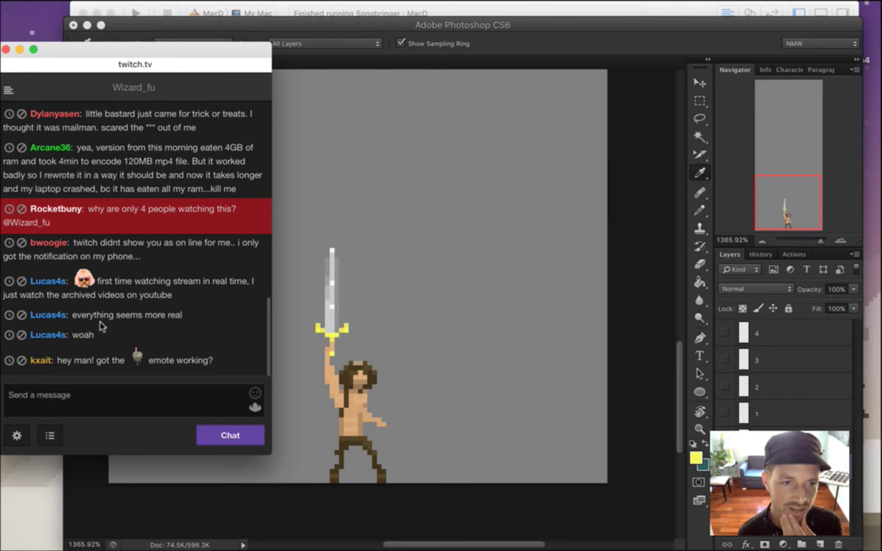
{"action": "left_click_drag", "start_coordinate": [96, 317], "coordinate": [133, 324]}
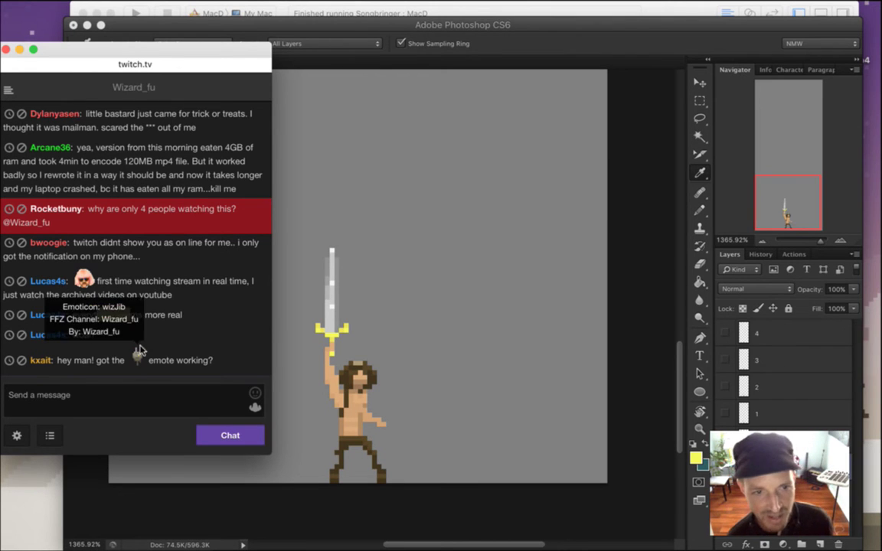
{"action": "left_click", "coordinate": [227, 315]}
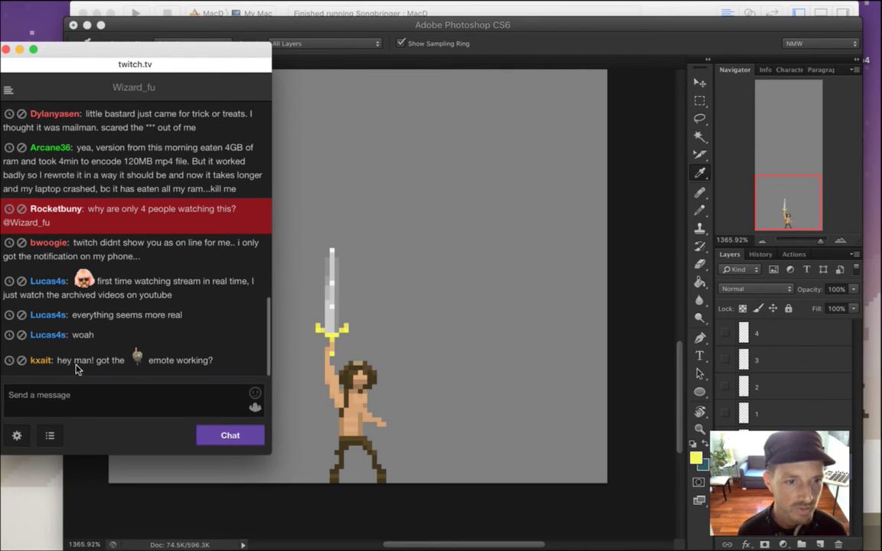
{"action": "double_click", "coordinate": [69, 361]}
{"action": "left_click_drag", "start_coordinate": [75, 365], "coordinate": [178, 370]}
Send the wizRoq, brown top hat and LinkChamp channel emoticons as three chat messages, close the emoticon list and return to Photoshop.
{"action": "left_click", "coordinate": [255, 406]}
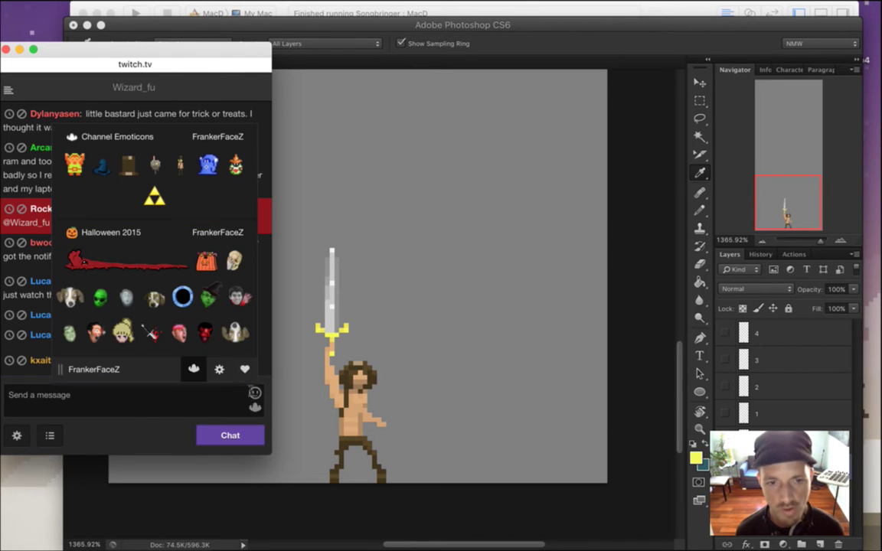
{"action": "left_click", "coordinate": [154, 196]}
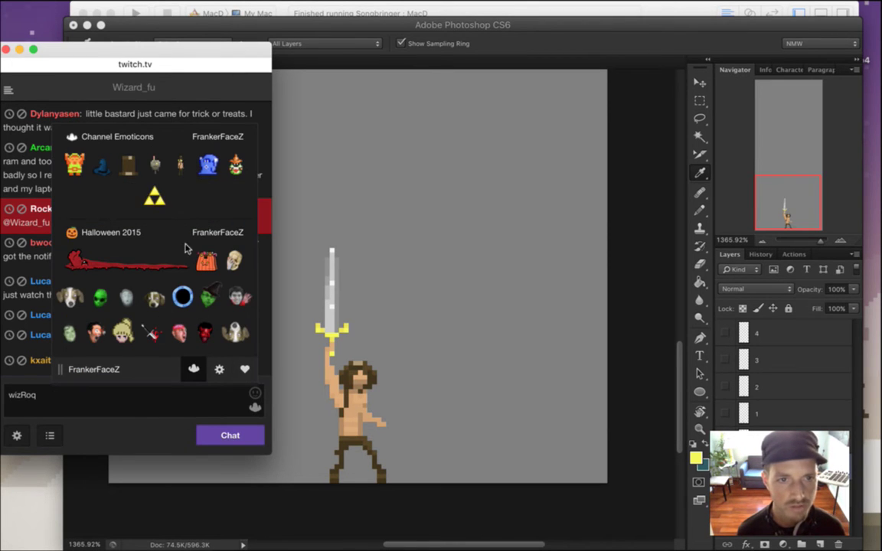
{"action": "left_click", "coordinate": [228, 436]}
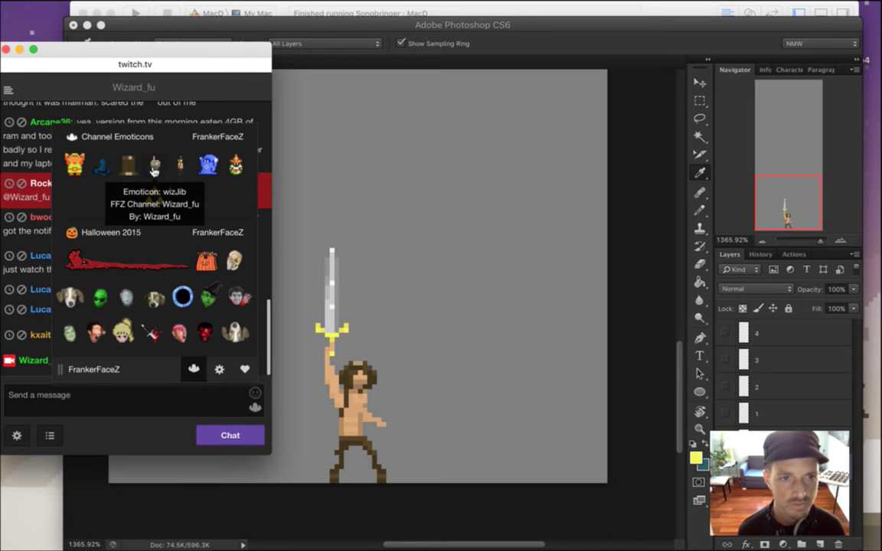
{"action": "left_click", "coordinate": [102, 165]}
{"action": "left_click", "coordinate": [232, 438]}
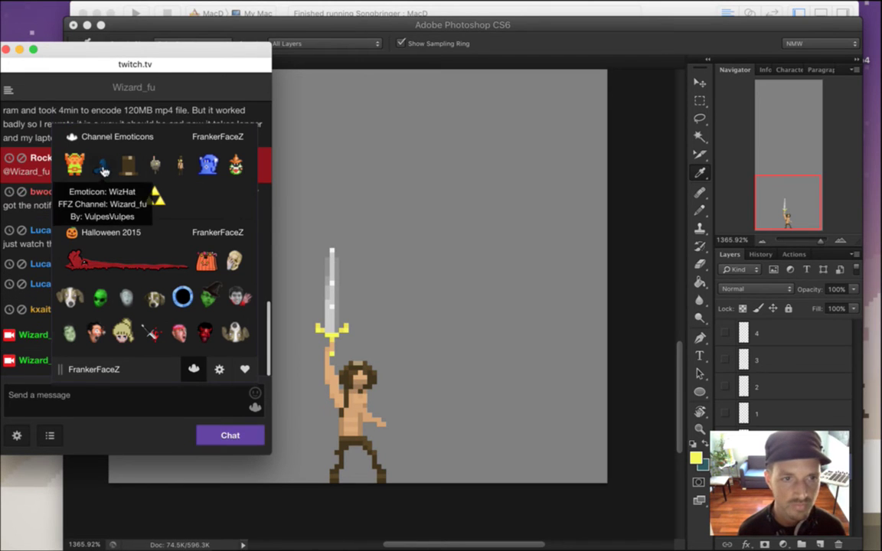
{"action": "left_click", "coordinate": [74, 164]}
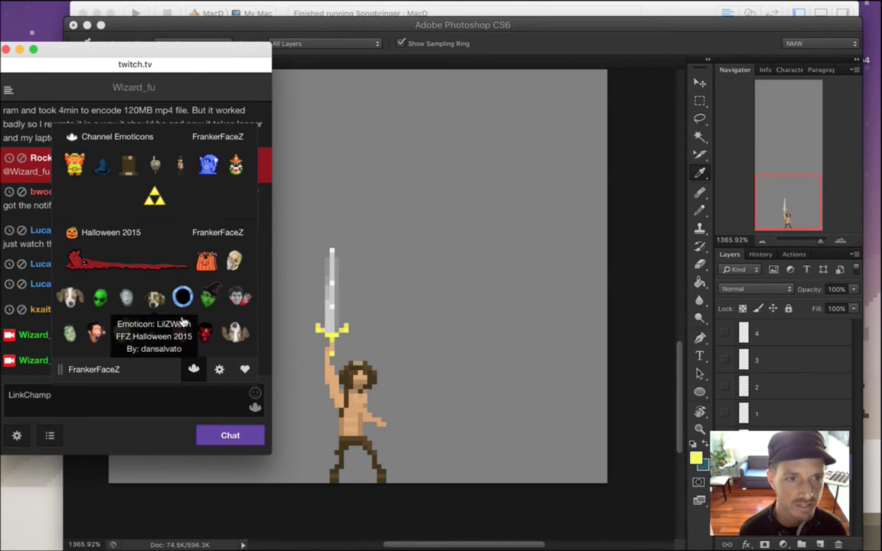
{"action": "left_click", "coordinate": [230, 445]}
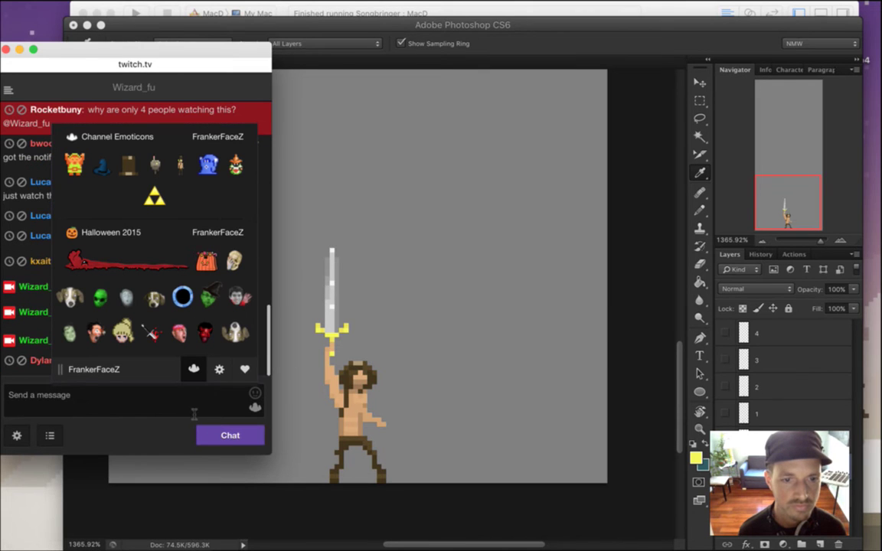
{"action": "left_click", "coordinate": [254, 408]}
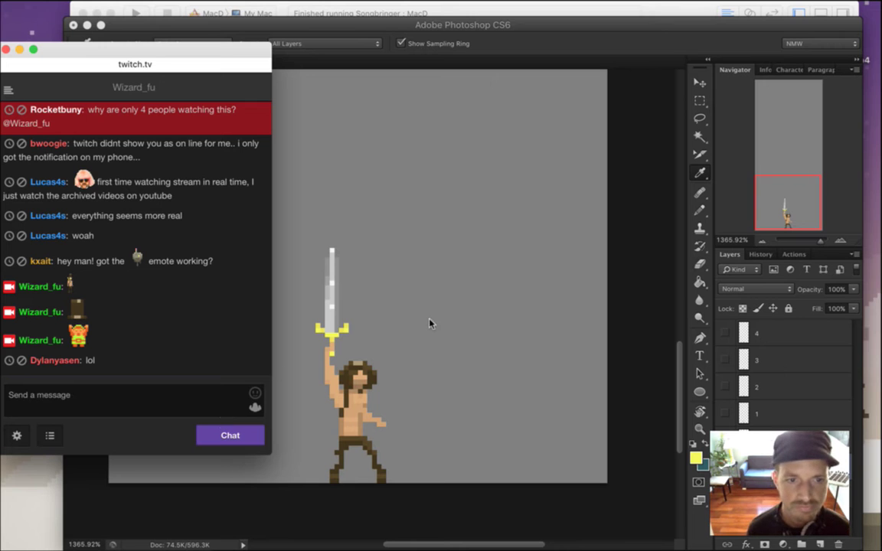
{"action": "left_click", "coordinate": [633, 51]}
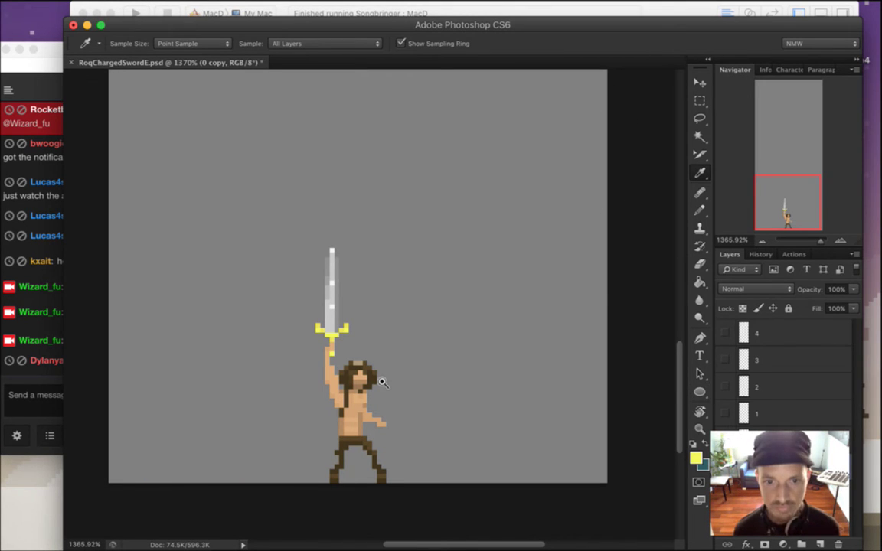
Examine the sword-raising sprite against the full height of the enlarged canvas.
{"action": "scroll", "coordinate": [376, 415], "scroll_direction": "down", "scroll_amount": 2}
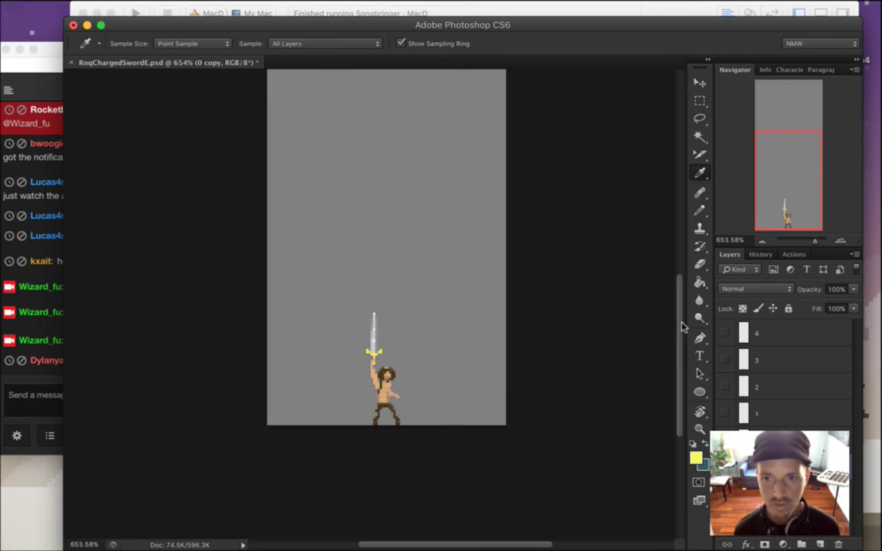
{"action": "scroll", "coordinate": [687, 299], "scroll_direction": "up", "scroll_amount": 3}
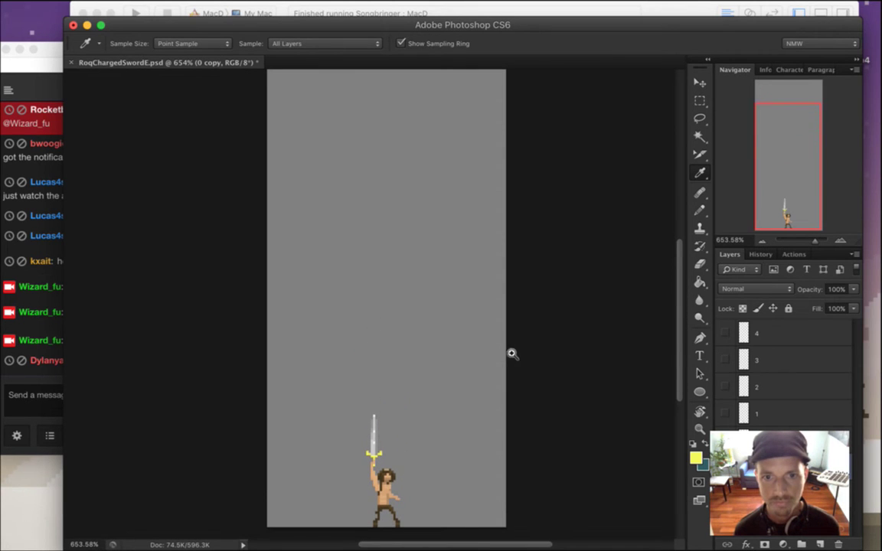
{"action": "scroll", "coordinate": [479, 351], "scroll_direction": "down", "scroll_amount": 1}
{"action": "scroll", "coordinate": [680, 320], "scroll_direction": "up", "scroll_amount": 2}
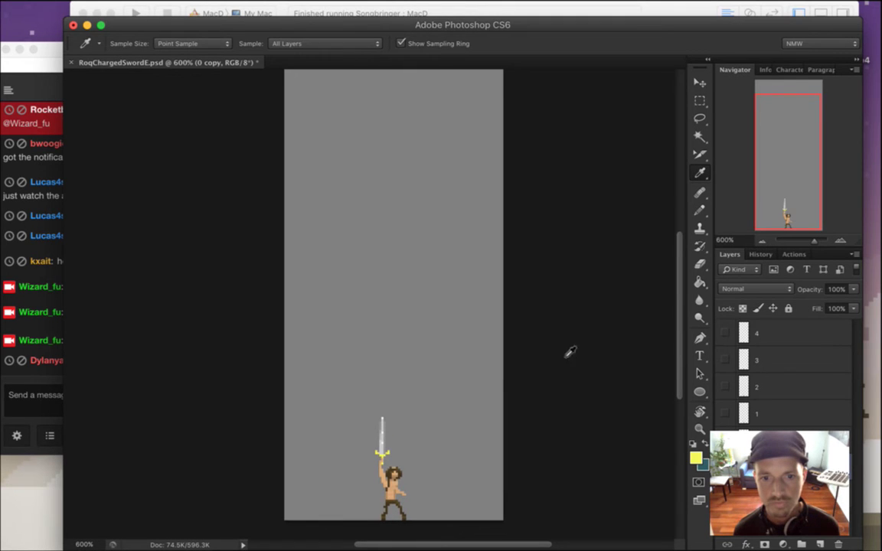
{"action": "scroll", "coordinate": [475, 349], "scroll_direction": "down", "scroll_amount": 1}
{"action": "scroll", "coordinate": [450, 350], "scroll_direction": "up", "scroll_amount": 1}
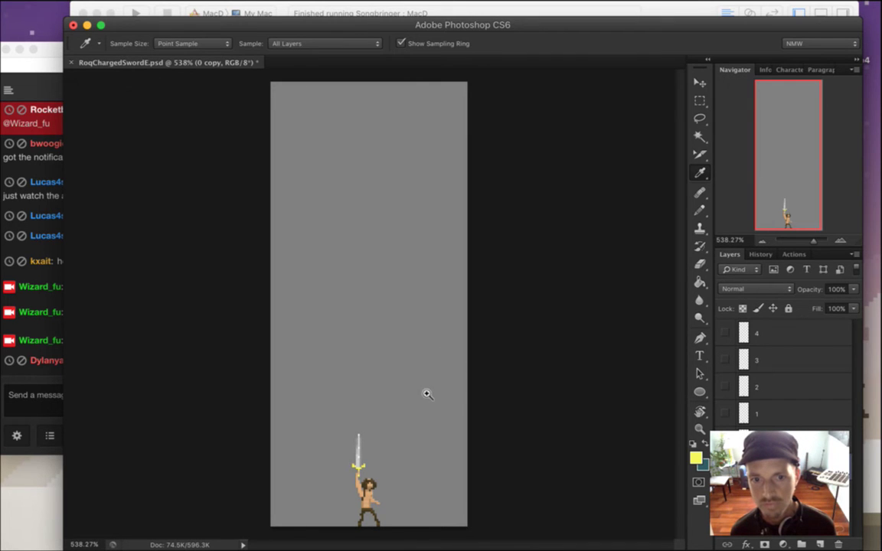
{"action": "scroll", "coordinate": [425, 395], "scroll_direction": "up", "scroll_amount": 2}
{"action": "left_click_drag", "start_coordinate": [680, 325], "coordinate": [681, 345]}
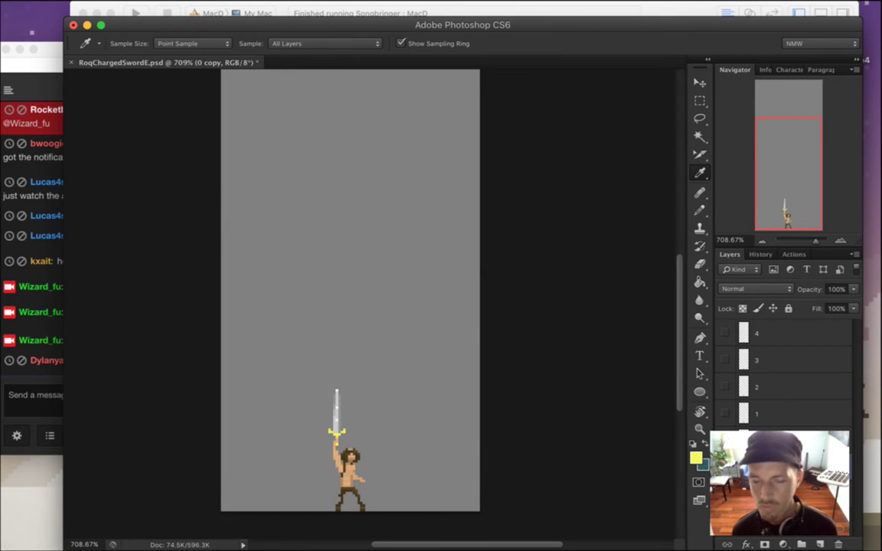
Turn the yellow foreground color into a near-white by lowering its saturation to 4%.
{"action": "left_click", "coordinate": [696, 458]}
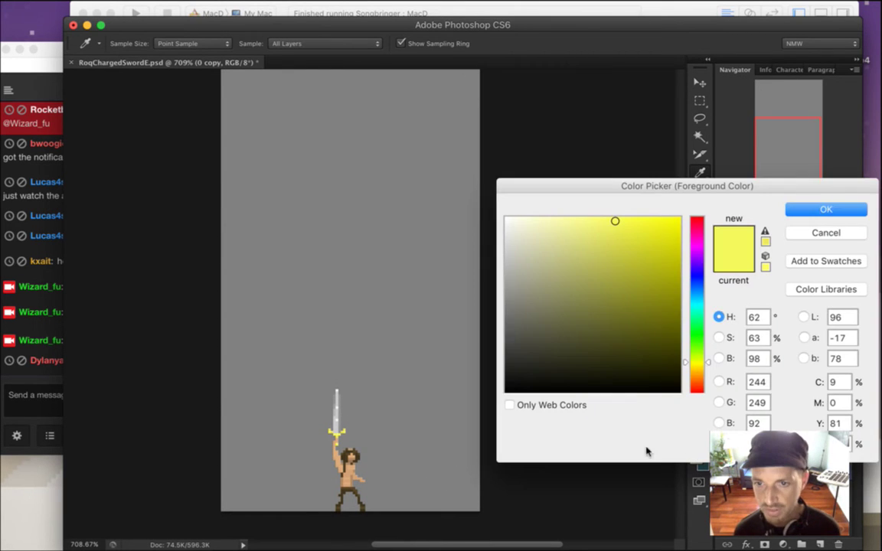
{"action": "left_click", "coordinate": [720, 338]}
{"action": "left_click_drag", "start_coordinate": [697, 322], "coordinate": [694, 391]}
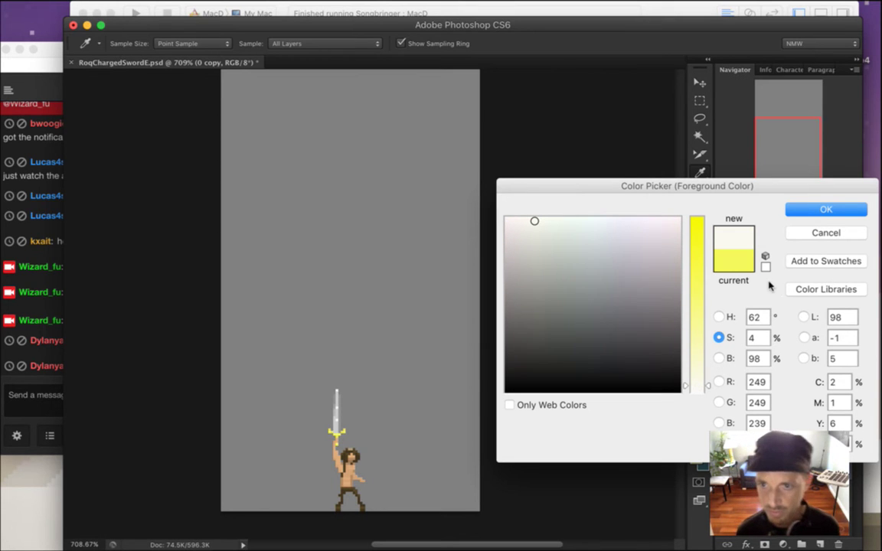
{"action": "left_click", "coordinate": [810, 209]}
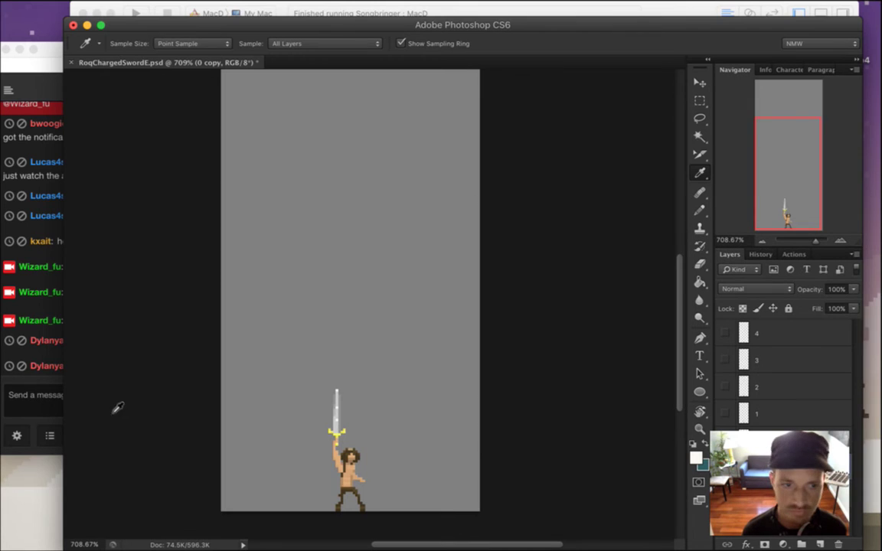
Switch to the Twitch chat and send the sloth emoticon as a message.
{"action": "left_click", "coordinate": [44, 385]}
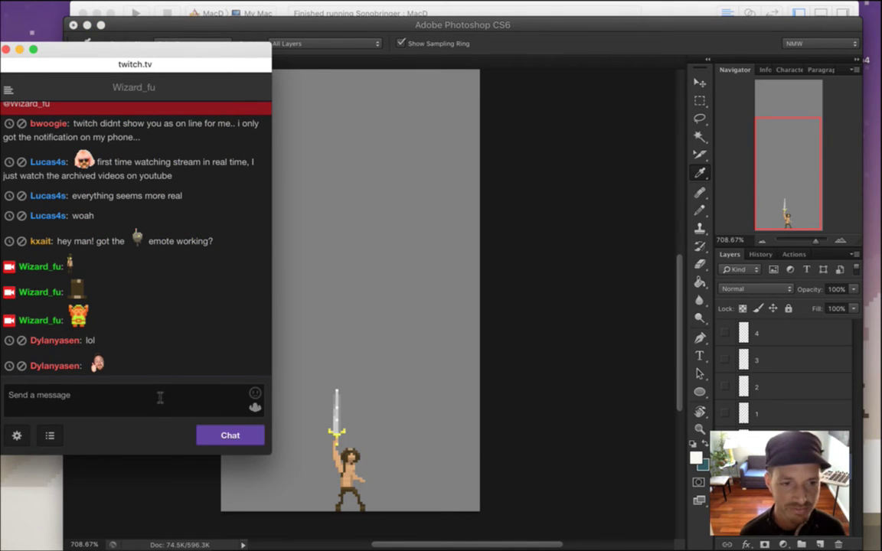
{"action": "type", "text": "co"}
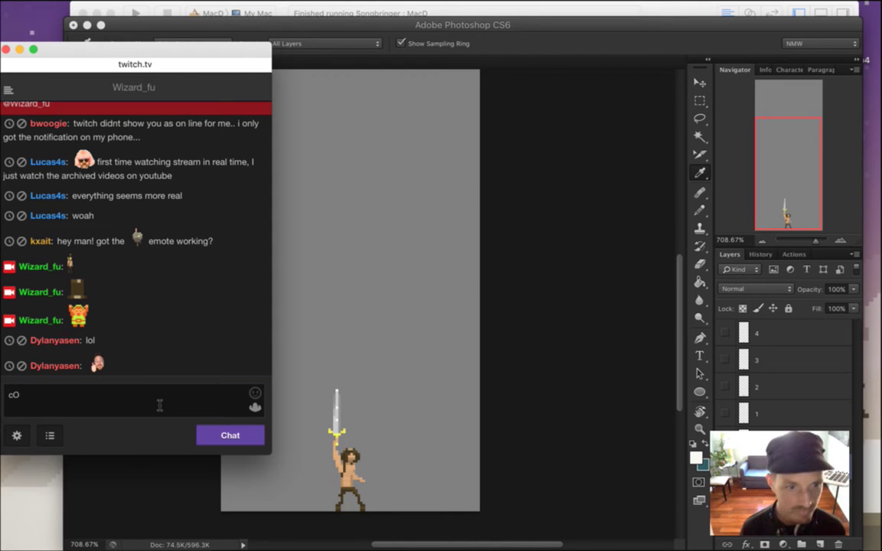
{"action": "key", "text": "BackSpace"}
{"action": "key", "text": "BackSpace"}
{"action": "type", "text": "ossloth"}
{"action": "key", "text": "Return"}
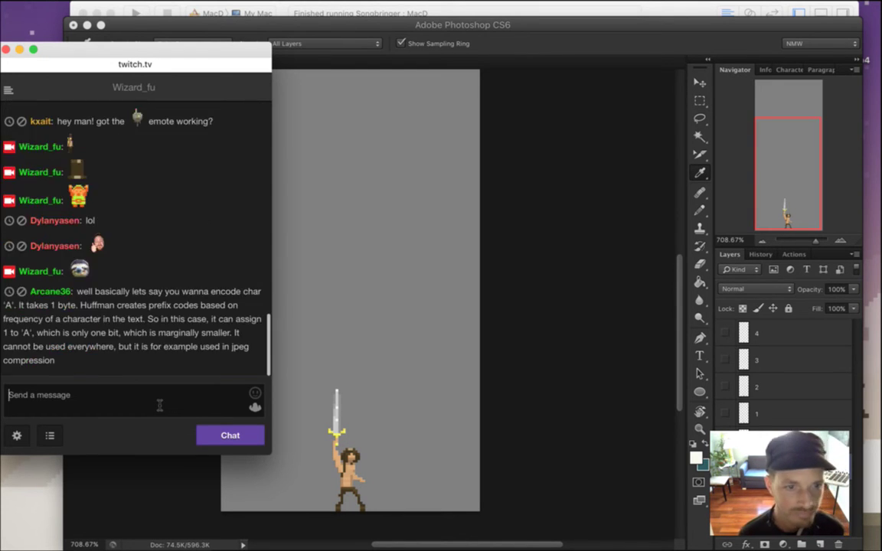
Read the viewer's chat explanation of Huffman coding and its frequency-based prefix codes.
{"action": "left_click", "coordinate": [112, 387]}
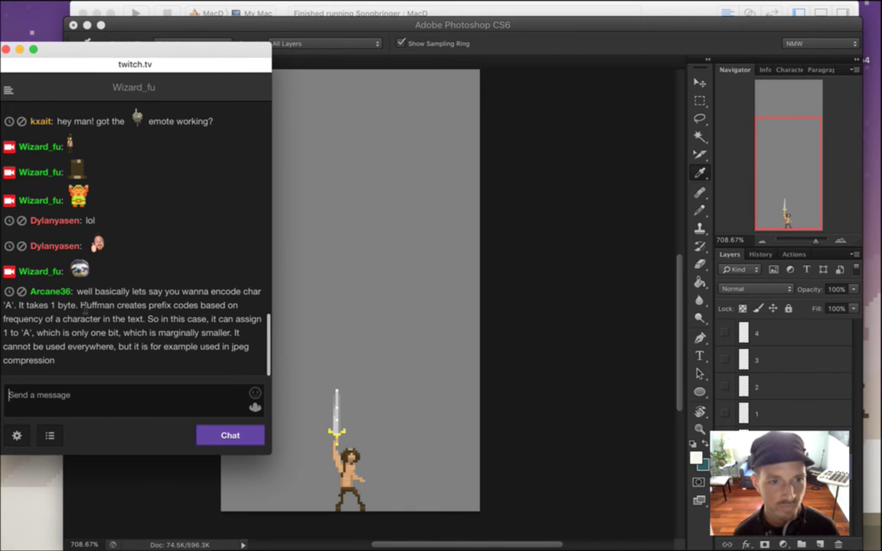
{"action": "mouse_move", "coordinate": [78, 293]}
{"action": "left_mouse_down"}
{"action": "mouse_move", "coordinate": [92, 293]}
{"action": "mouse_move", "coordinate": [78, 308]}
{"action": "left_mouse_up"}
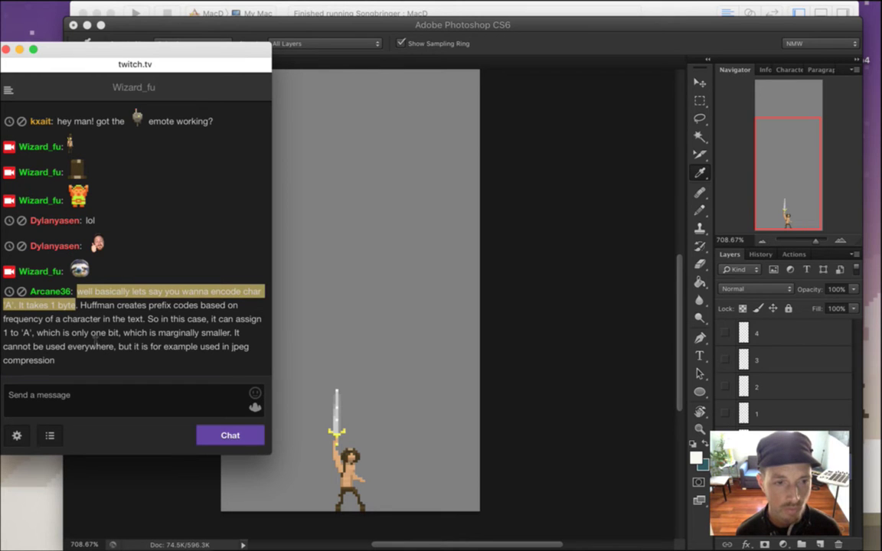
{"action": "left_click_drag", "start_coordinate": [87, 306], "coordinate": [138, 325]}
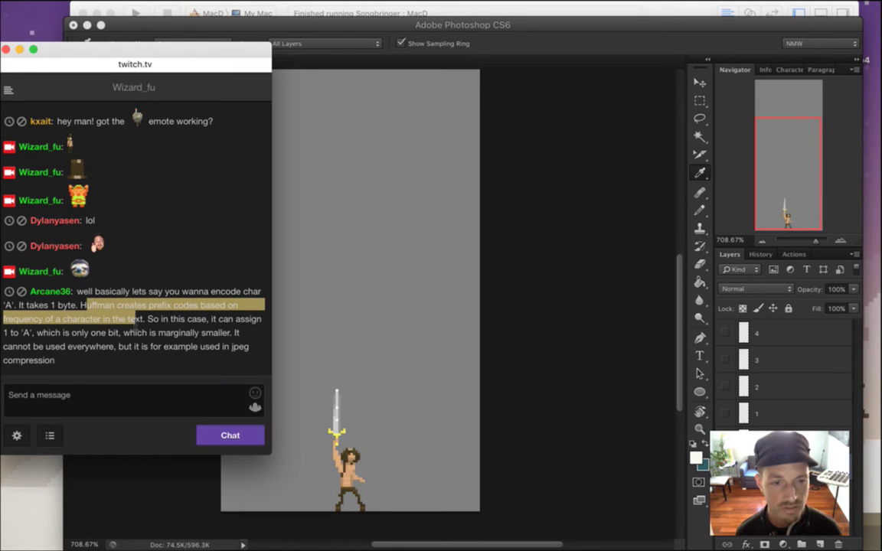
{"action": "left_click_drag", "start_coordinate": [138, 325], "coordinate": [115, 281]}
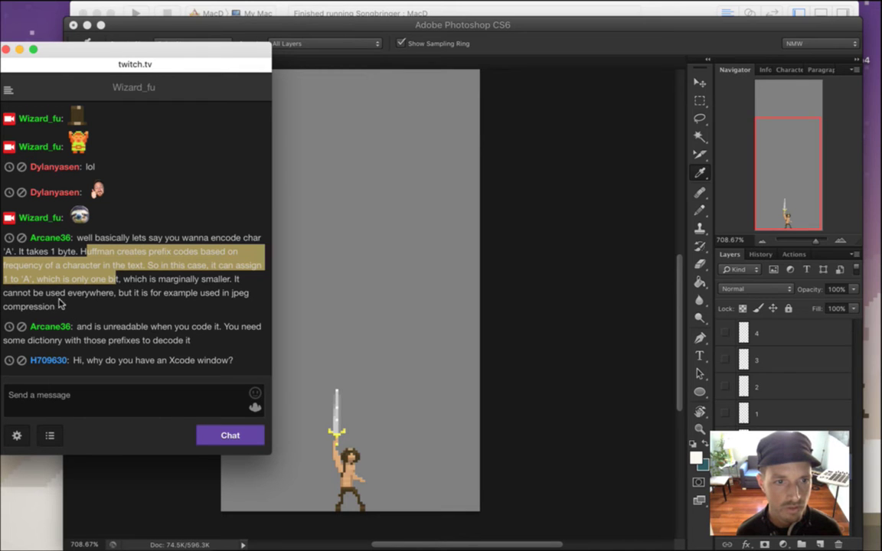
Read the follow-up chat message about encoded text being unreadable and needing a dictionary of prefixes for decoding.
{"action": "left_click_drag", "start_coordinate": [87, 334], "coordinate": [147, 328]}
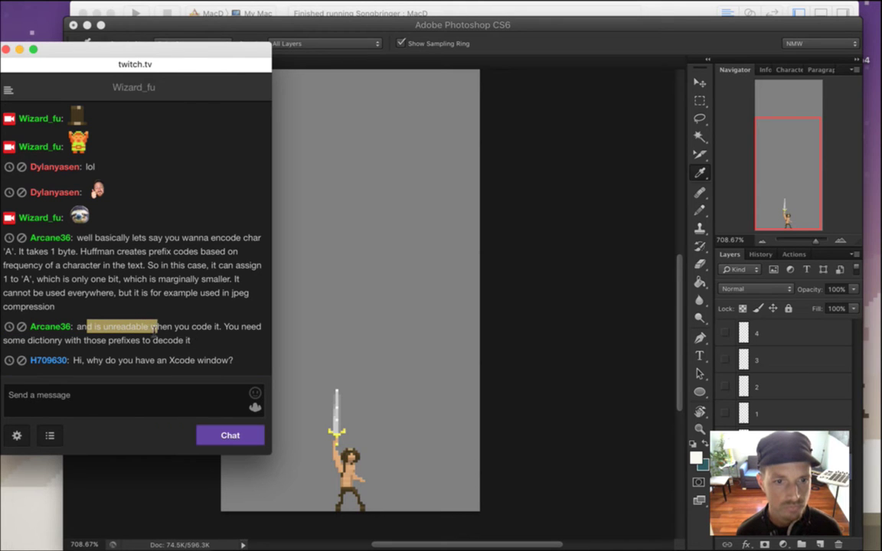
{"action": "left_click_drag", "start_coordinate": [155, 329], "coordinate": [212, 331]}
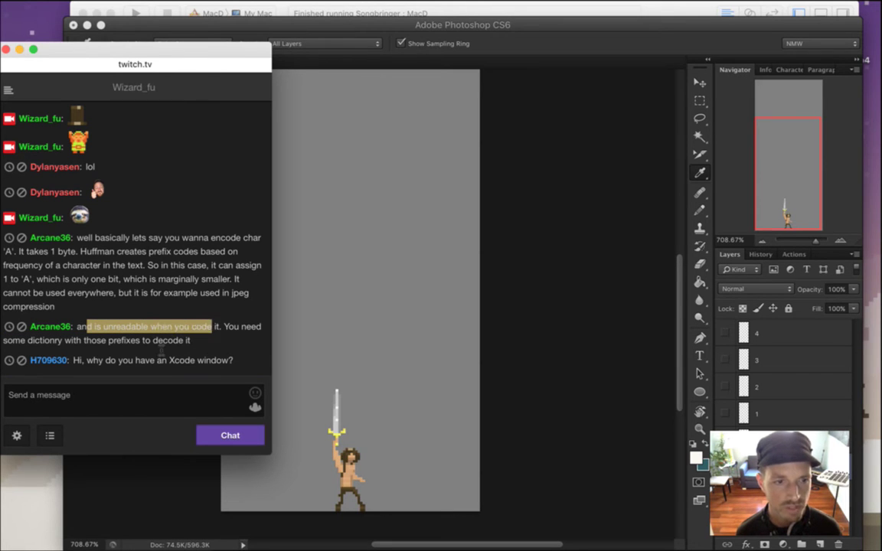
{"action": "left_click", "coordinate": [35, 348]}
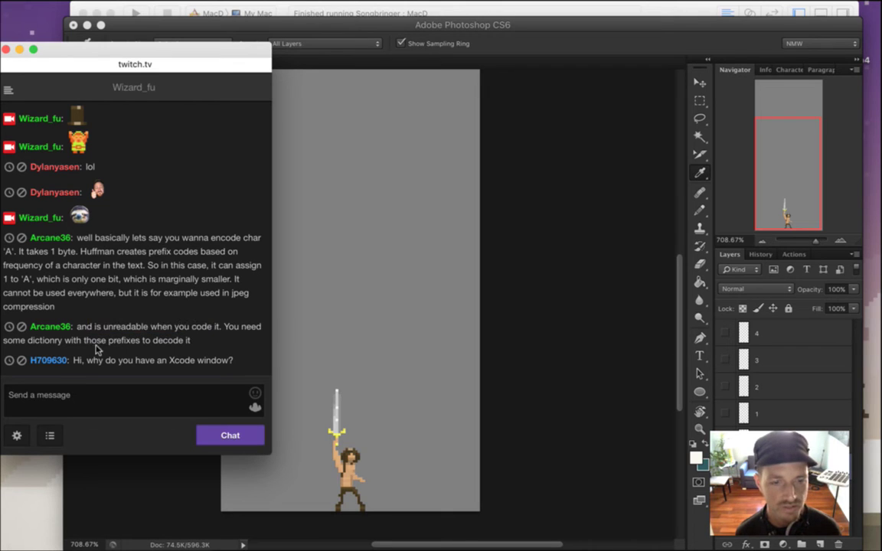
{"action": "left_click_drag", "start_coordinate": [164, 343], "coordinate": [132, 346]}
{"action": "left_click", "coordinate": [154, 351]}
Reread the Huffman prefix-code explanation and read the newer chat question about having an Xcode window.
{"action": "left_click_drag", "start_coordinate": [149, 251], "coordinate": [184, 251]}
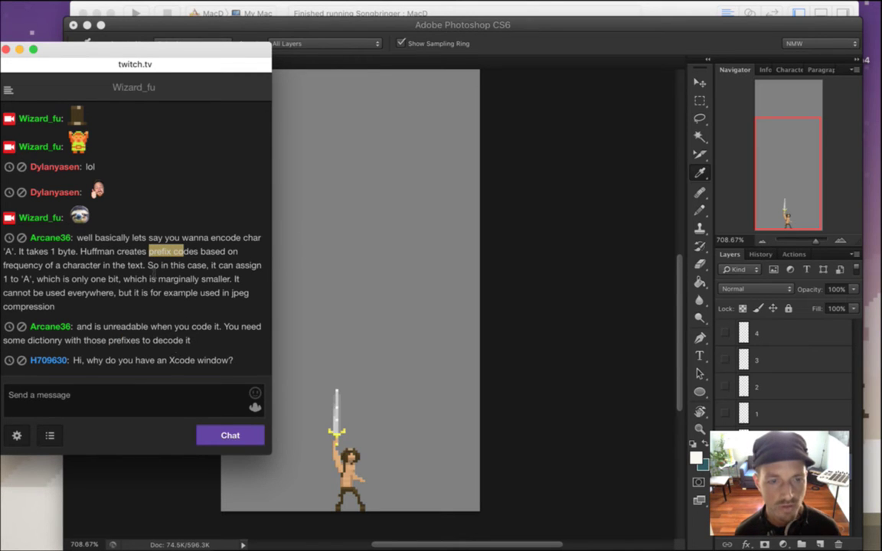
{"action": "left_click", "coordinate": [158, 268]}
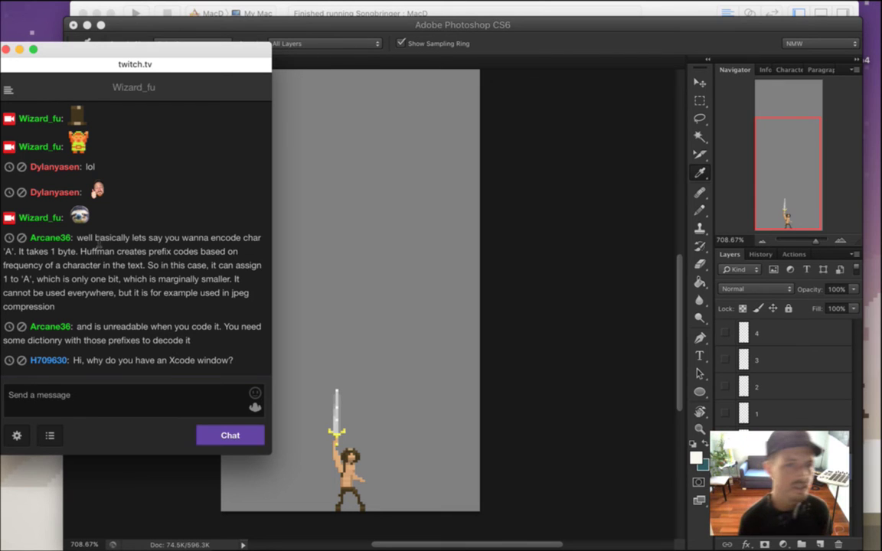
{"action": "left_click_drag", "start_coordinate": [97, 239], "coordinate": [157, 258]}
{"action": "left_click", "coordinate": [181, 284]}
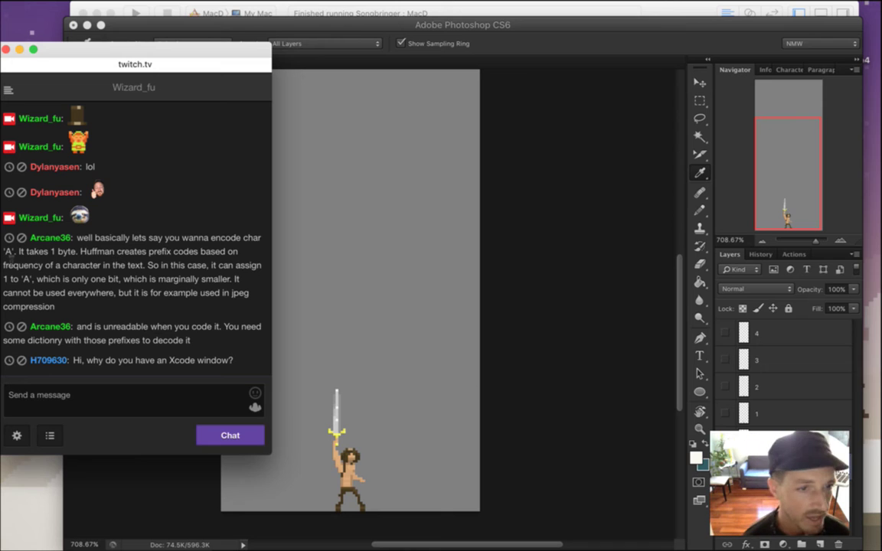
{"action": "left_click_drag", "start_coordinate": [102, 259], "coordinate": [131, 269]}
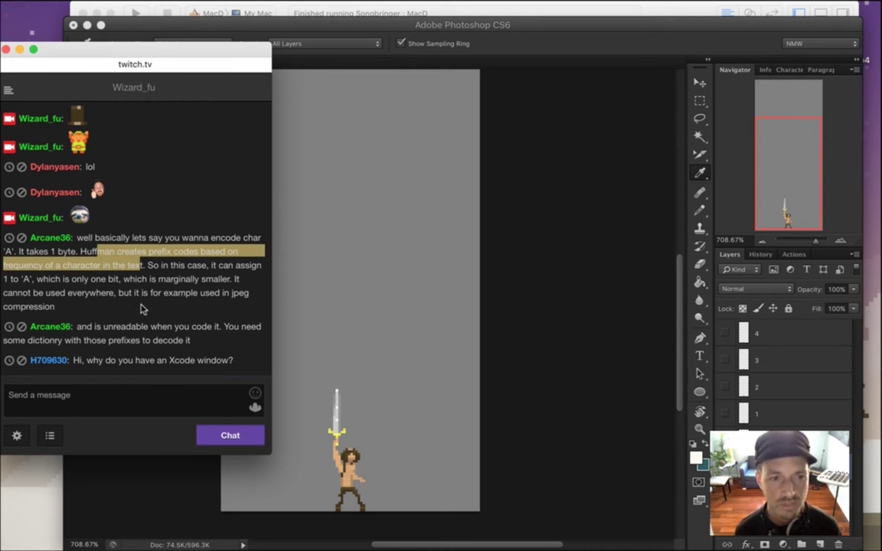
{"action": "left_click", "coordinate": [153, 334]}
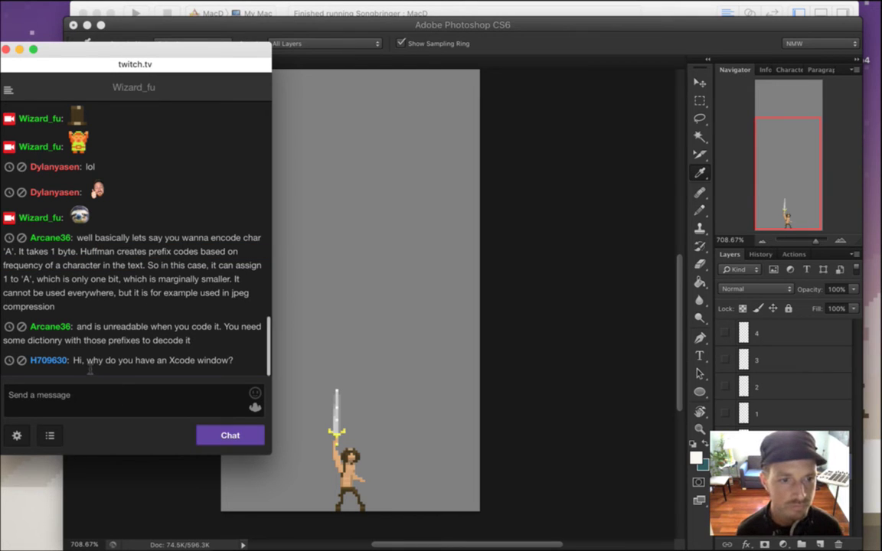
{"action": "left_click_drag", "start_coordinate": [86, 360], "coordinate": [234, 362]}
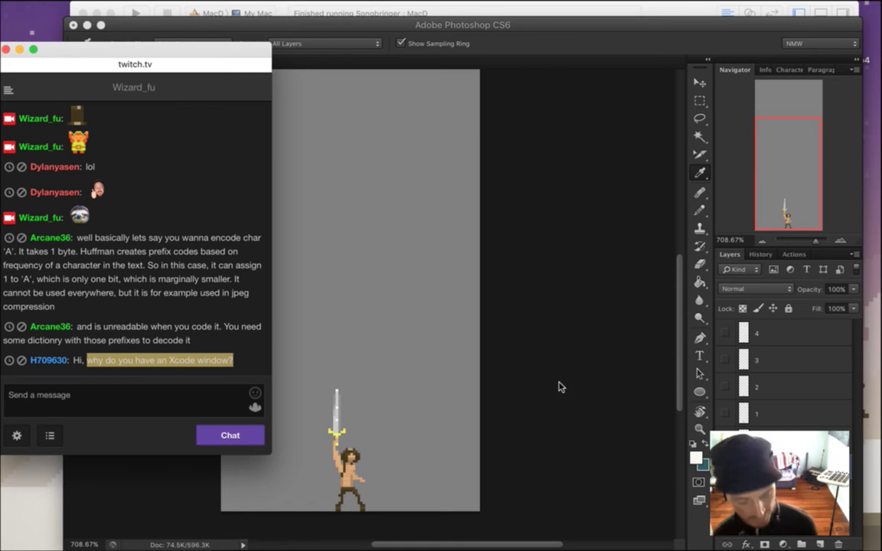
Switch to Xcode, run Songbringer and raise the system volume while playing the game.
{"action": "key", "text": "super+Tab"}
{"action": "key", "text": "super+r"}
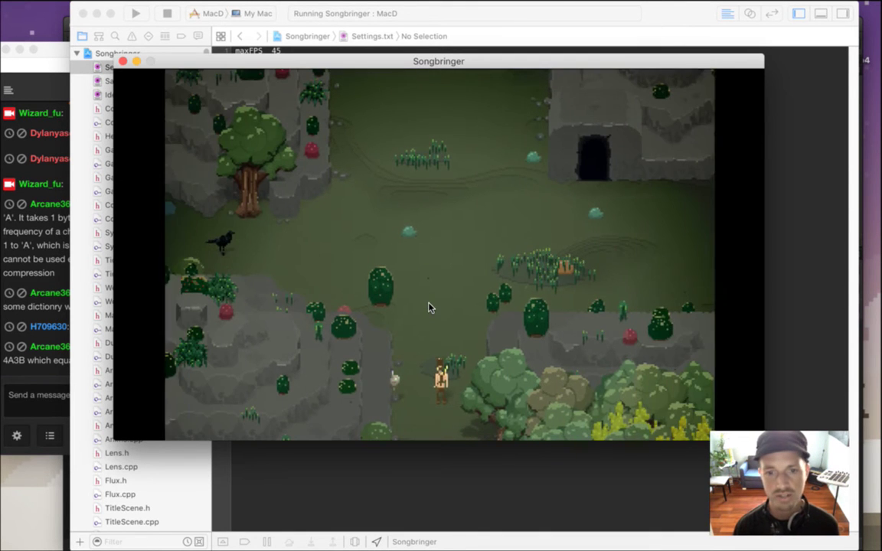
{"action": "key", "text": "Up"}
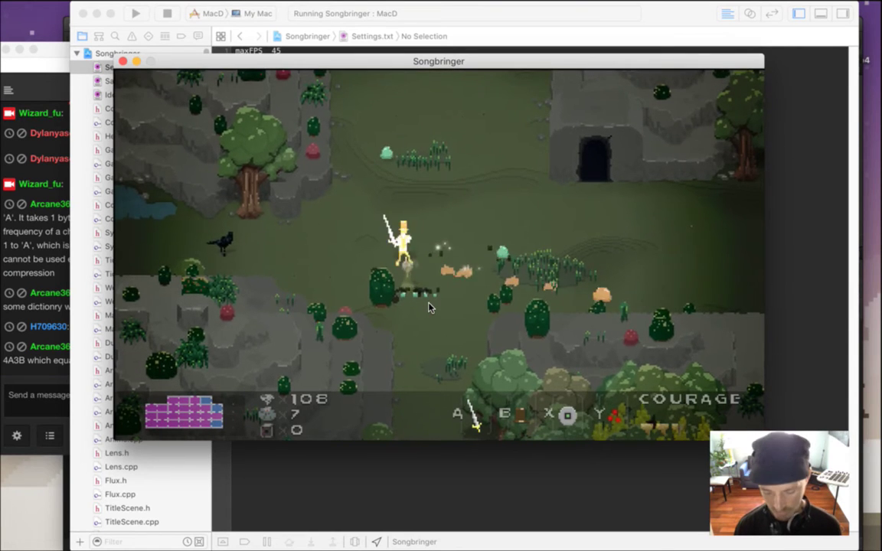
{"action": "key", "text": "XF86AudioLowerVolume"}
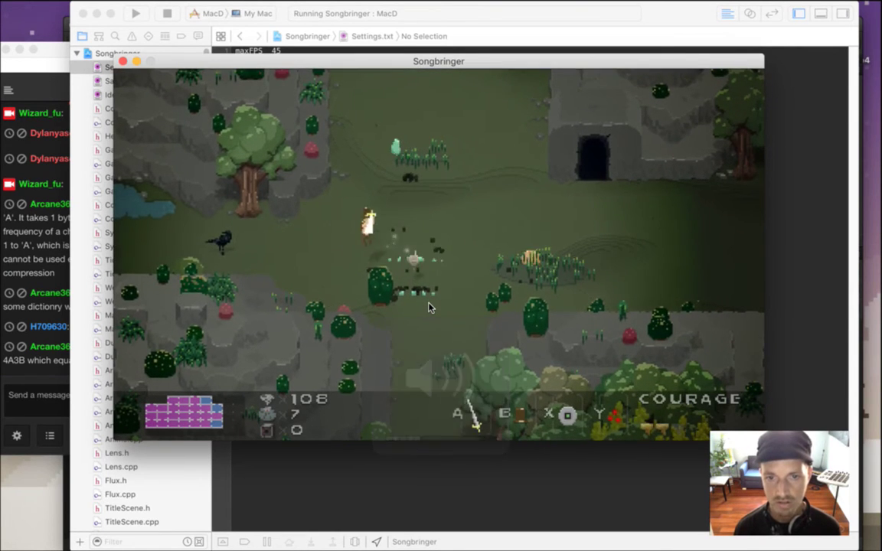
{"action": "key", "text": "XF86AudioRaiseVolume"}
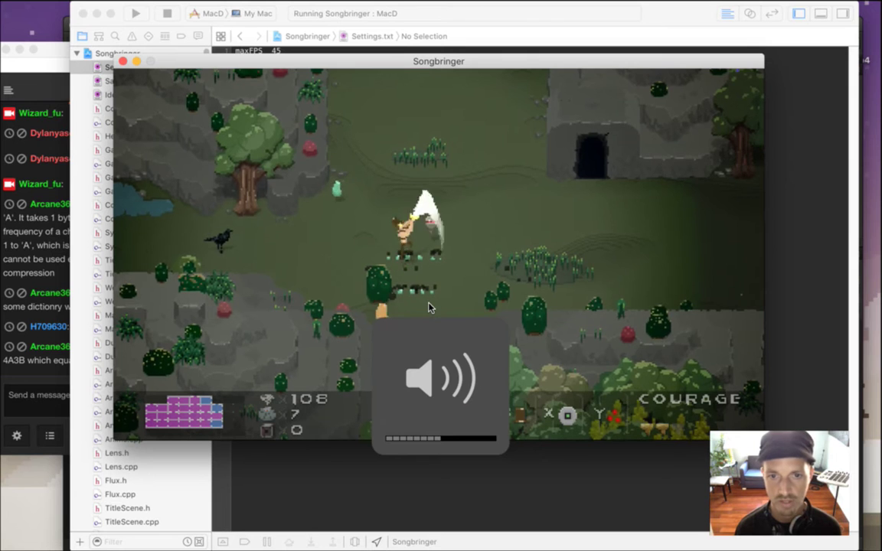
{"action": "key", "text": "XF86AudioRaiseVolume"}
{"action": "key", "text": "XF86AudioRaiseVolume"}
{"action": "key", "text": "XF86AudioRaiseVolume"}
{"action": "key", "text": "XF86AudioRaiseVolume"}
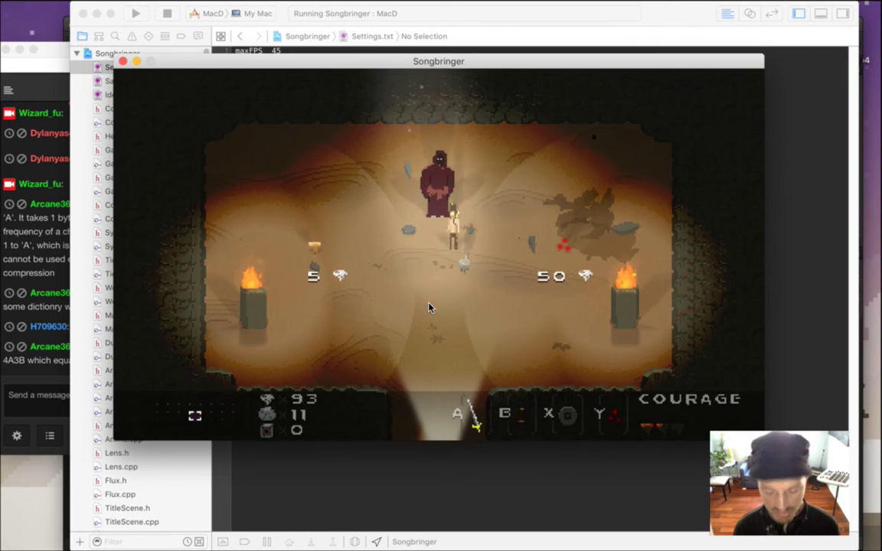
Try the sword attack in front of the robed figure in the cave shop and quit Songbringer.
{"action": "key", "text": "Down"}
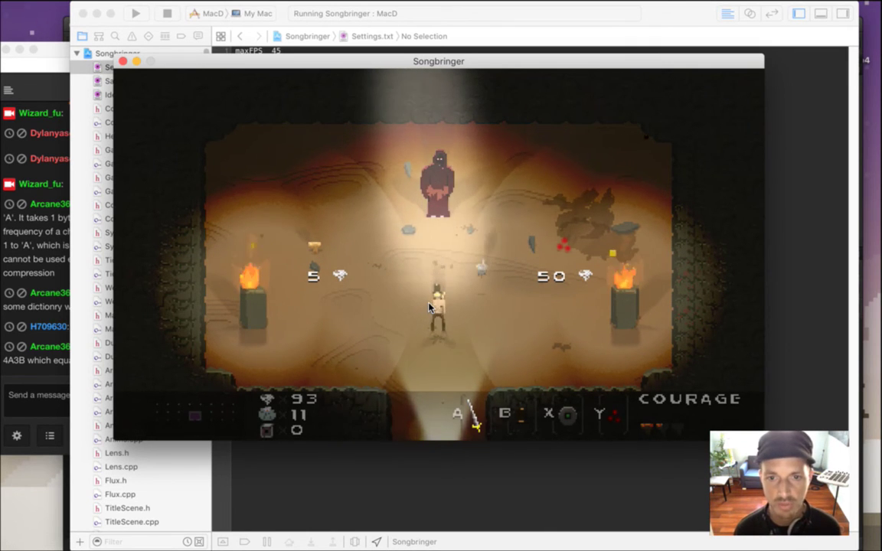
{"action": "key", "text": "a"}
{"action": "key", "text": "a"}
{"action": "key", "text": "a"}
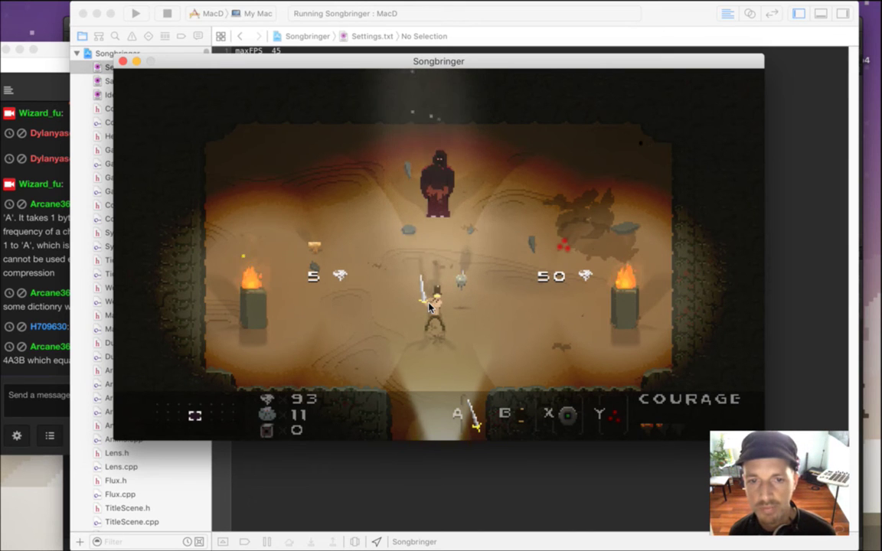
{"action": "key", "text": "super+q"}
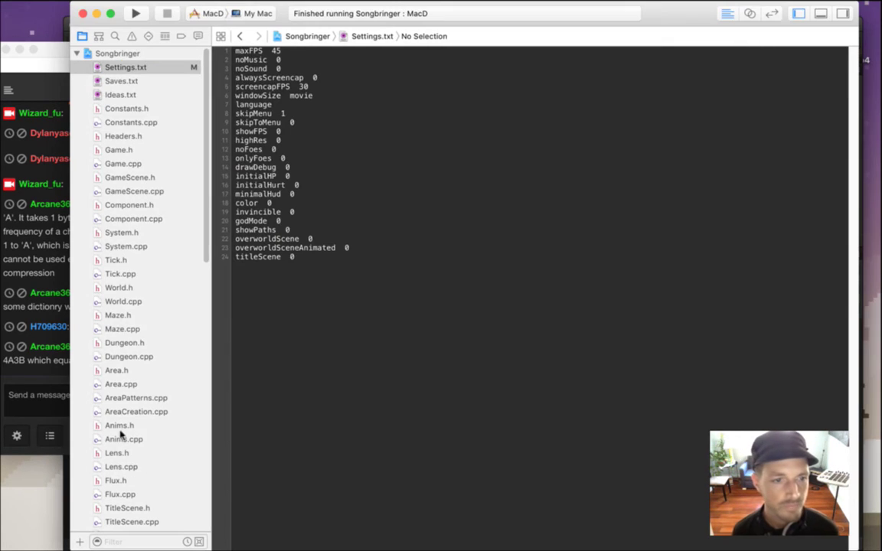
Return to the Twitch chat and read the new messages comparing RLE with Huffman coding.
{"action": "left_click", "coordinate": [36, 334]}
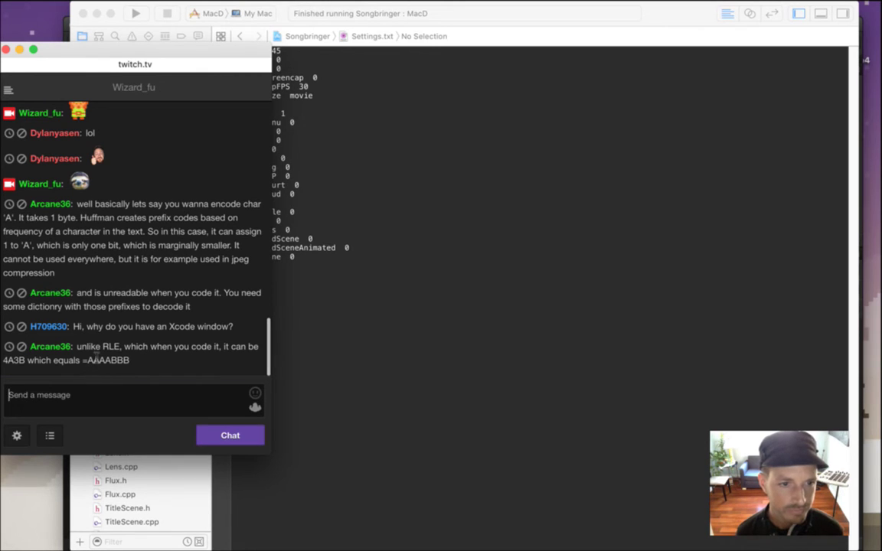
{"action": "left_click_drag", "start_coordinate": [96, 348], "coordinate": [102, 348]}
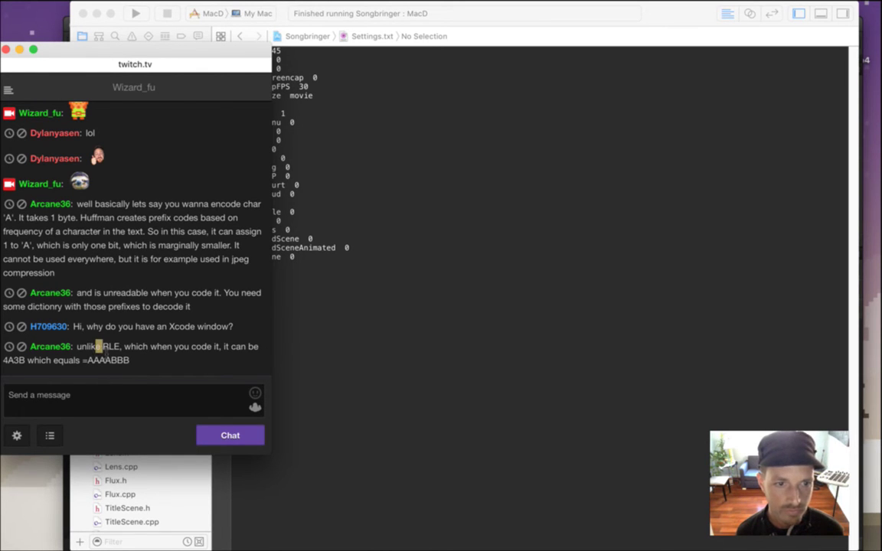
{"action": "left_click_drag", "start_coordinate": [101, 349], "coordinate": [23, 369]}
{"action": "left_click_drag", "start_coordinate": [25, 350], "coordinate": [47, 304]}
{"action": "left_click", "coordinate": [88, 303]}
{"action": "left_click_drag", "start_coordinate": [93, 326], "coordinate": [61, 346]}
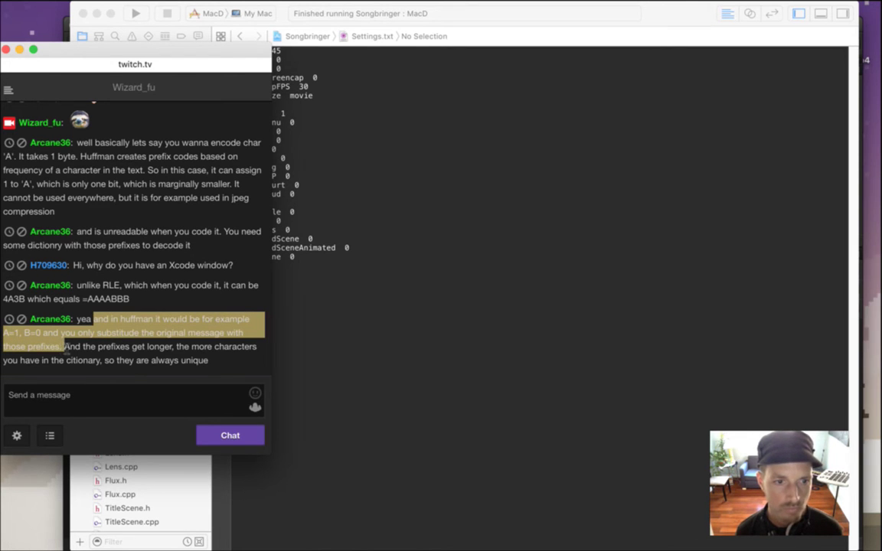
Read the rest of the chat explanation of Huffman coding, covering A=1, B=0 and the longer unique prefixes.
{"action": "left_click_drag", "start_coordinate": [67, 346], "coordinate": [124, 375]}
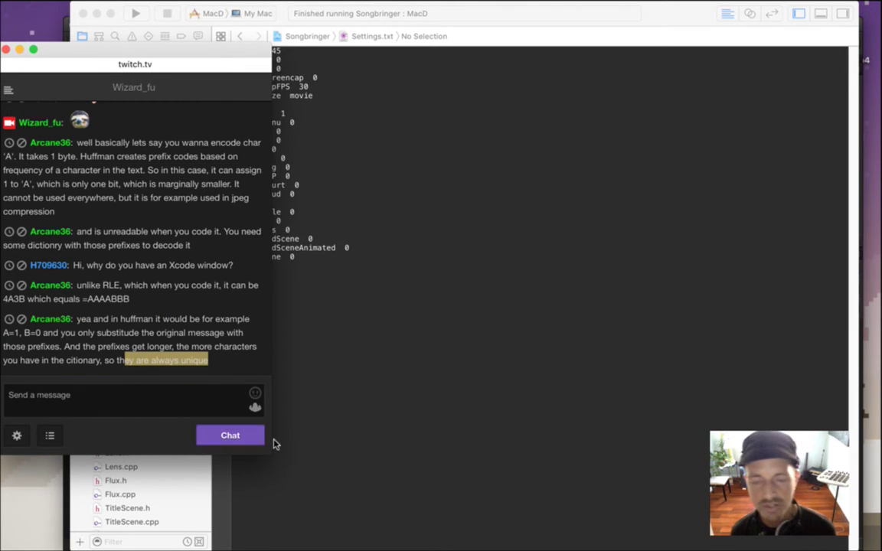
{"action": "left_click_drag", "start_coordinate": [75, 317], "coordinate": [177, 348]}
{"action": "left_click", "coordinate": [177, 348]}
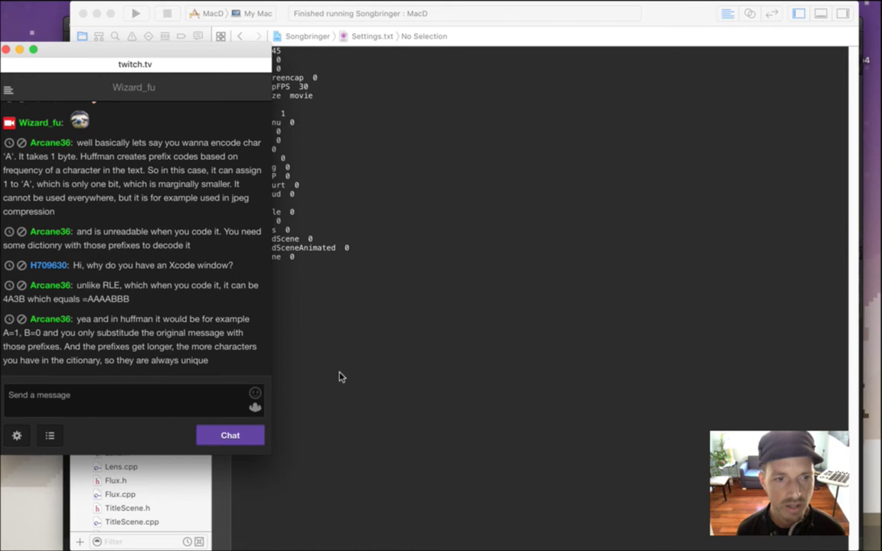
Switch to Photoshop and draw two white vertical lines with the 1-pixel Pencil, one on each side of Roq, down to the canvas's lower edge.
{"action": "left_click", "coordinate": [338, 313]}
{"action": "key", "text": "super+Tab"}
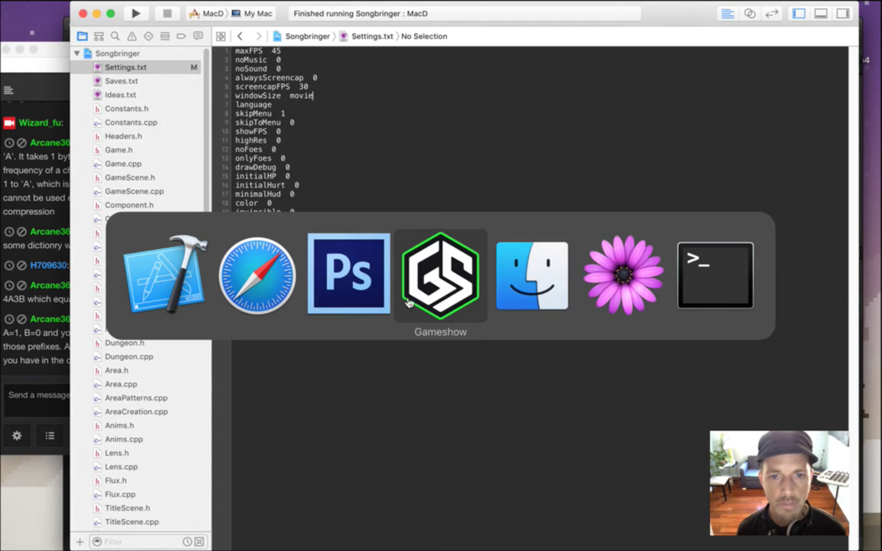
{"action": "left_click", "coordinate": [327, 266]}
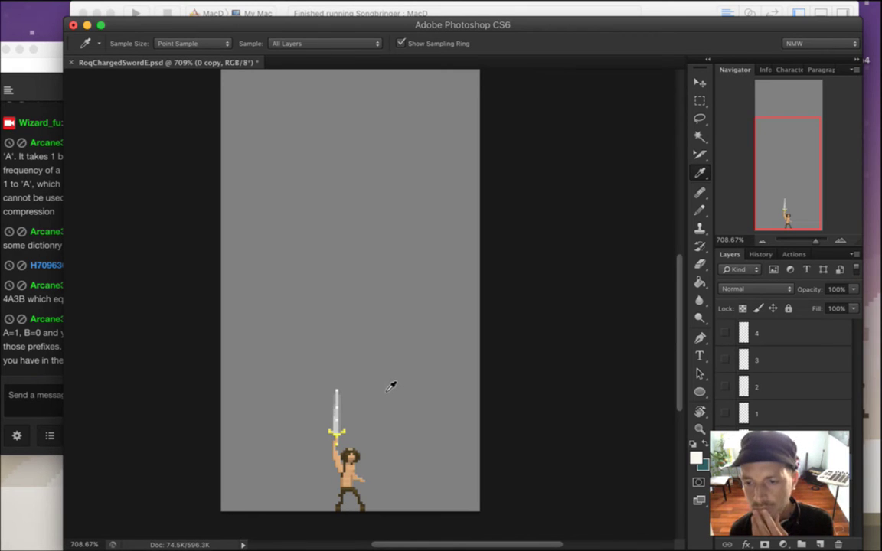
{"action": "key", "text": "b"}
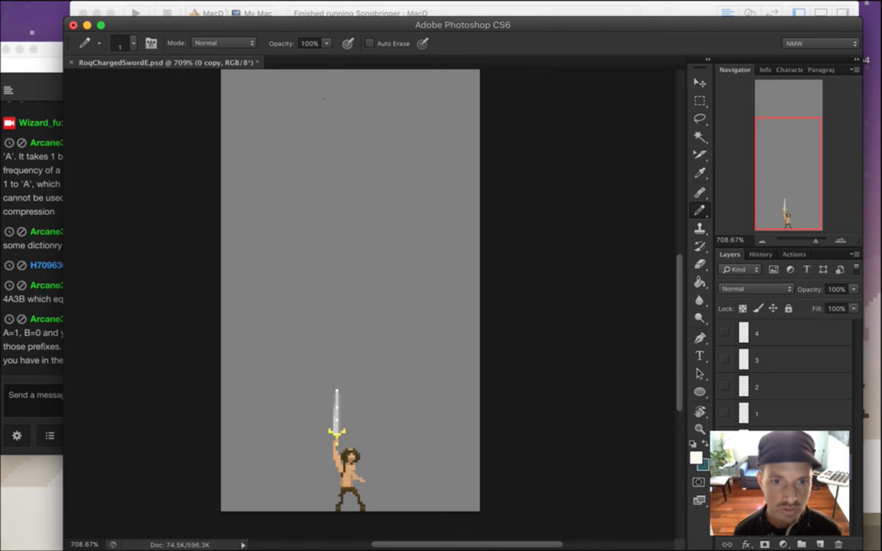
{"action": "left_click_drag", "start_coordinate": [322, 88], "coordinate": [322, 323]}
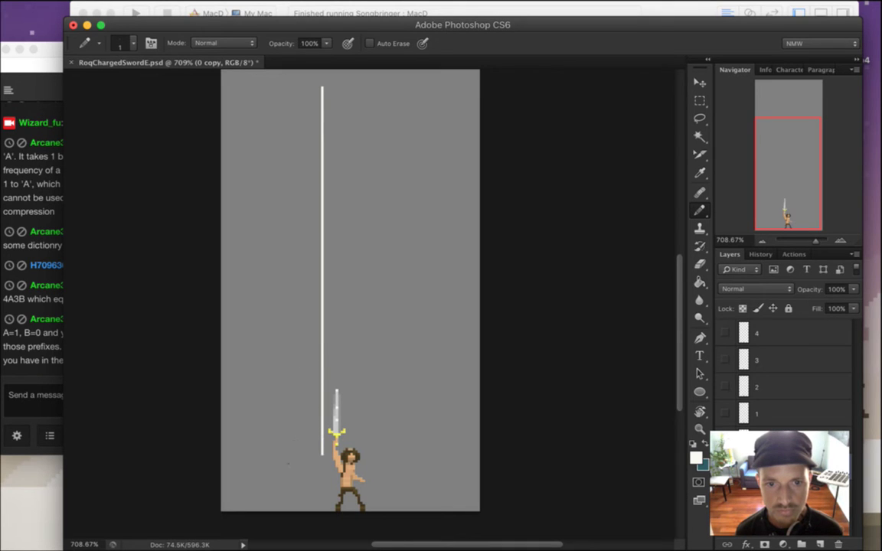
{"action": "left_click_drag", "start_coordinate": [322, 491], "coordinate": [322, 511]}
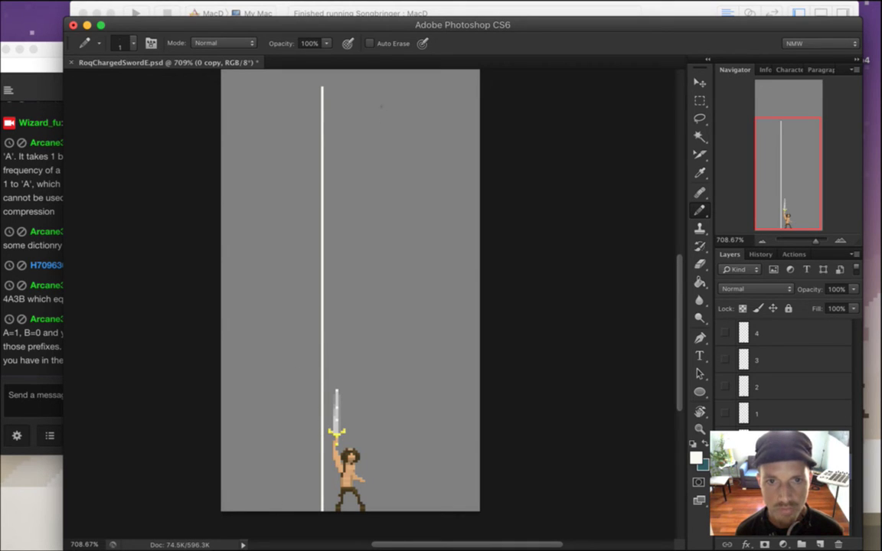
{"action": "left_click_drag", "start_coordinate": [381, 97], "coordinate": [380, 511]}
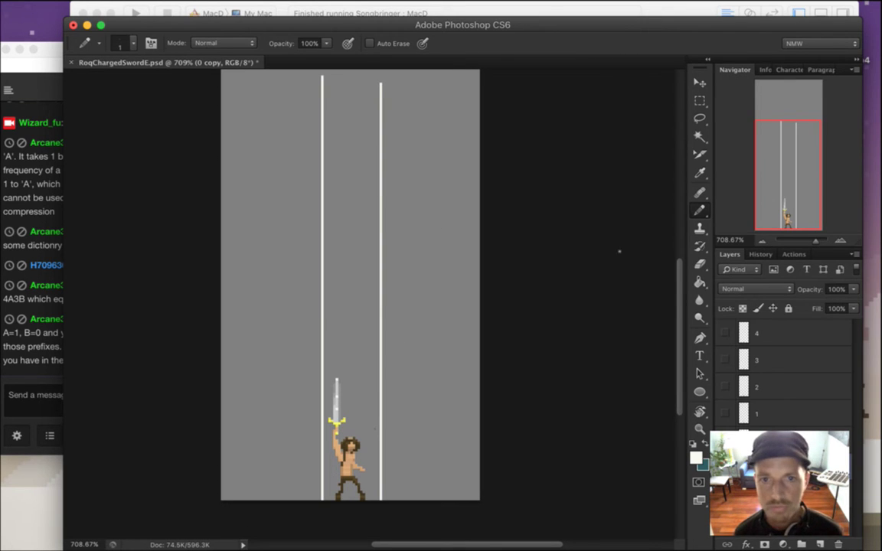
Extend both white lines upward as wavy, converging outlines to the canvas's upper edge, undoing a stroke and redrawing it.
{"action": "scroll", "coordinate": [673, 286], "scroll_direction": "up", "scroll_amount": 3}
{"action": "scroll", "coordinate": [681, 290], "scroll_direction": "down", "scroll_amount": 2}
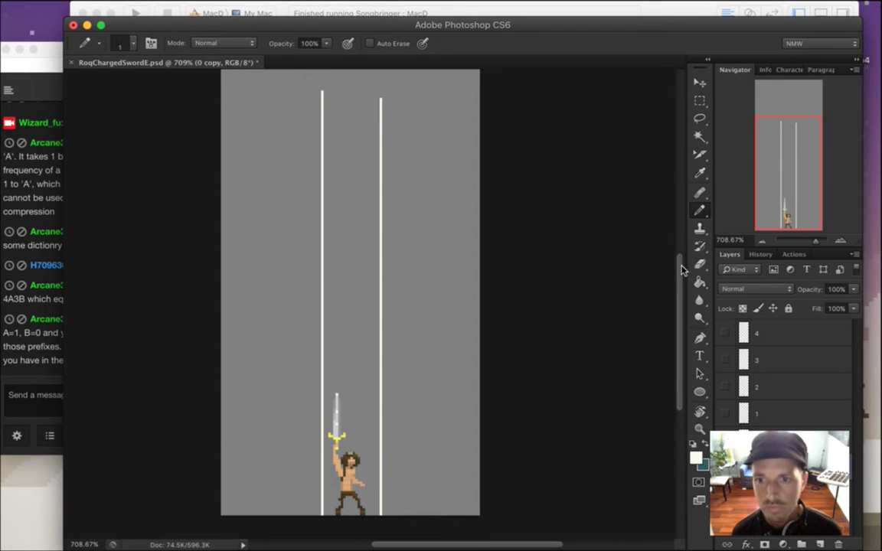
{"action": "scroll", "coordinate": [681, 269], "scroll_direction": "up", "scroll_amount": 2}
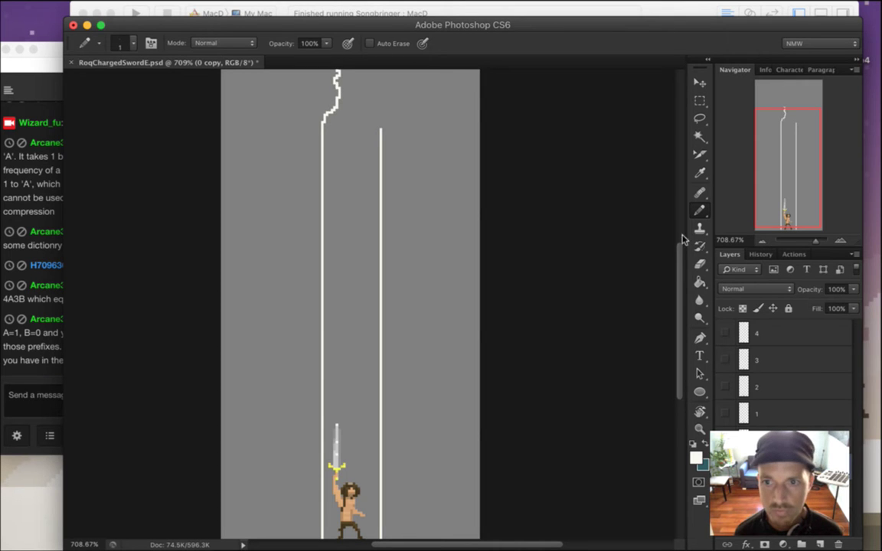
{"action": "scroll", "coordinate": [682, 241], "scroll_direction": "up", "scroll_amount": 6}
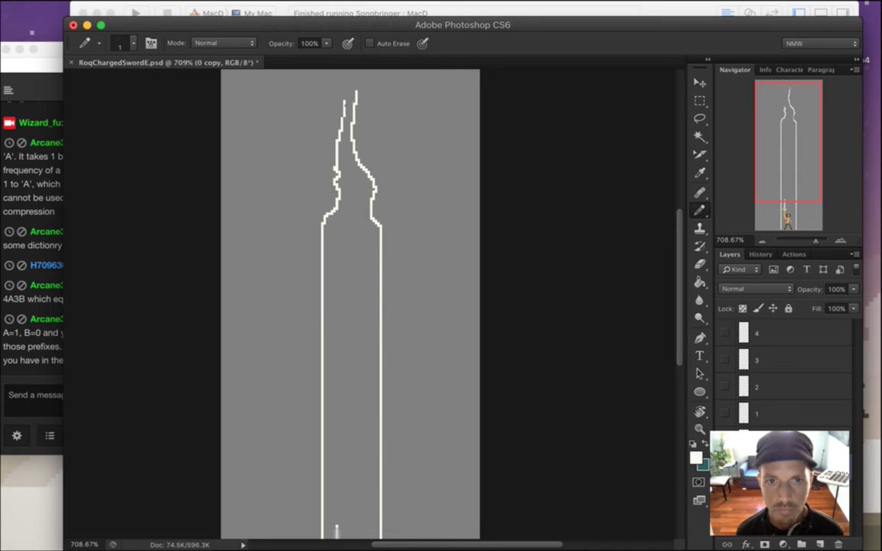
{"action": "key", "text": "super+z"}
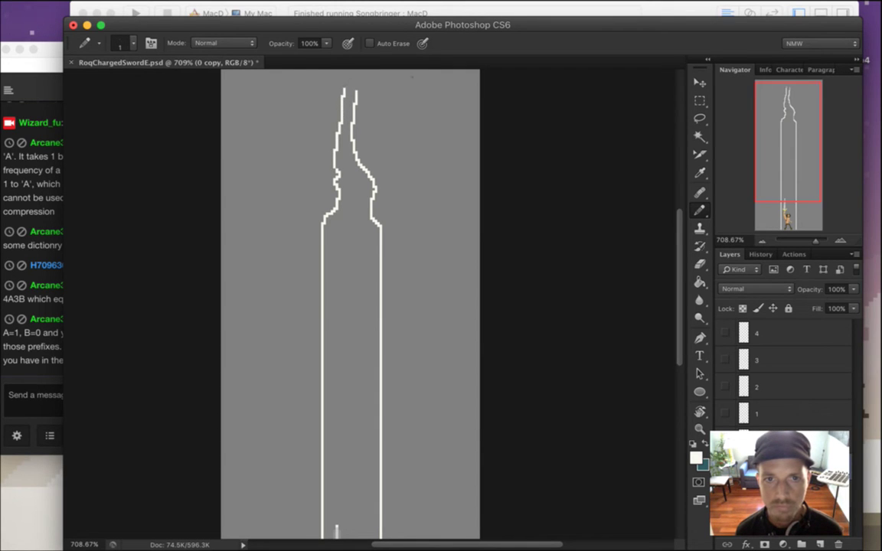
{"action": "scroll", "coordinate": [616, 207], "scroll_direction": "up", "scroll_amount": 3}
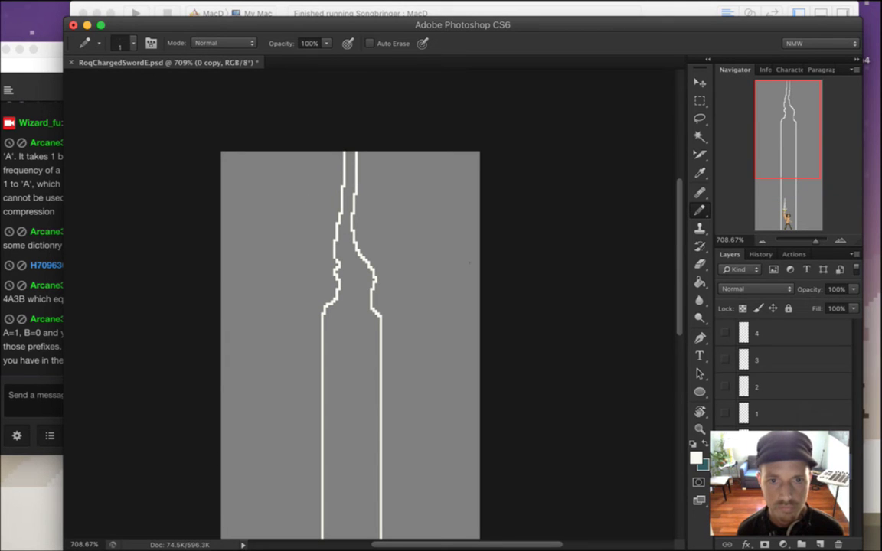
Try to fill the areas around the white outline with the Paint Bucket in white, undoing each fill.
{"action": "scroll", "coordinate": [678, 277], "scroll_direction": "down", "scroll_amount": 5}
{"action": "key", "text": "g"}
{"action": "left_click", "coordinate": [390, 367]}
{"action": "key", "text": "super+z"}
{"action": "left_click_drag", "start_coordinate": [680, 321], "coordinate": [675, 342]}
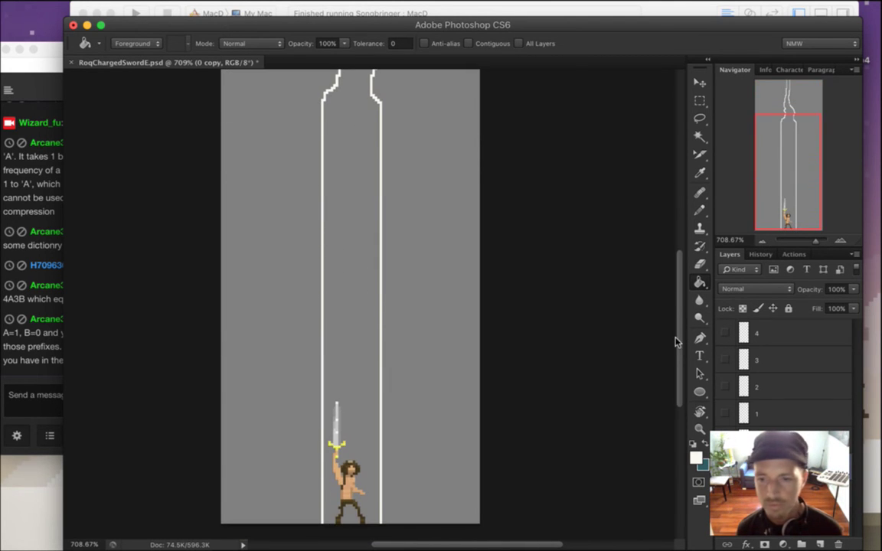
{"action": "left_click", "coordinate": [366, 351]}
{"action": "key", "text": "super+z"}
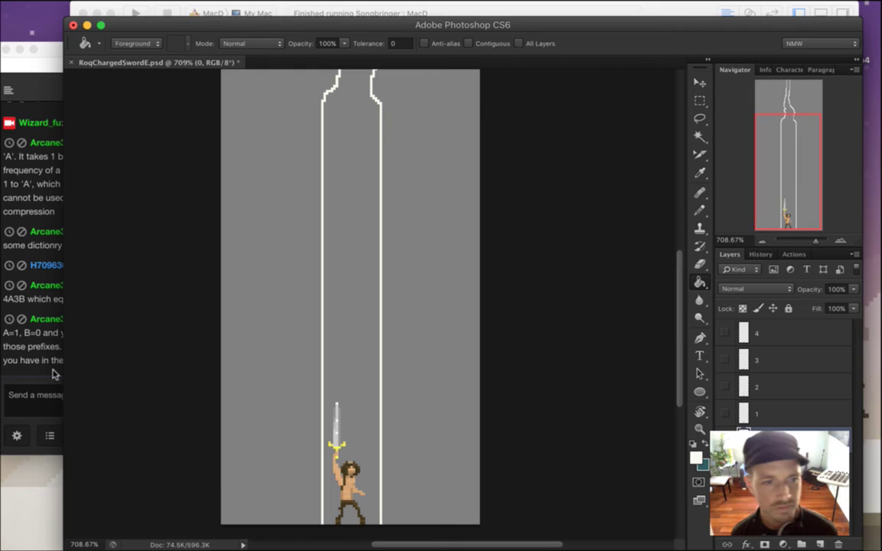
Switch to the Twitch chat and read the newest messages about the three-character prefix example and the teaching remark.
{"action": "left_click", "coordinate": [33, 334]}
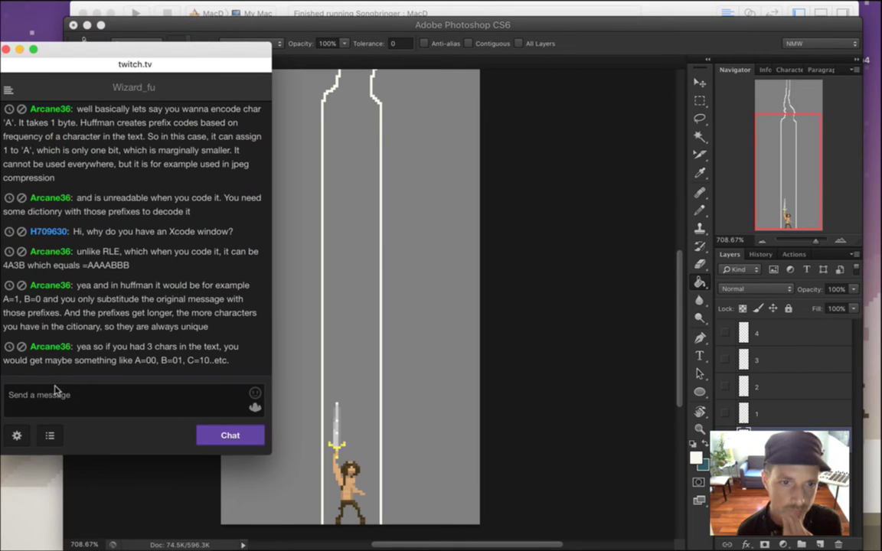
{"action": "left_click", "coordinate": [58, 395]}
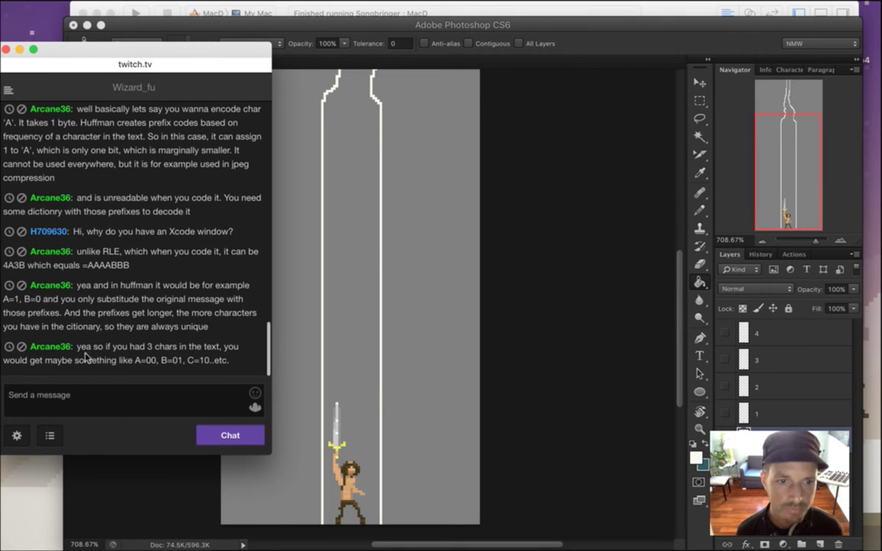
{"action": "left_click_drag", "start_coordinate": [88, 346], "coordinate": [203, 379]}
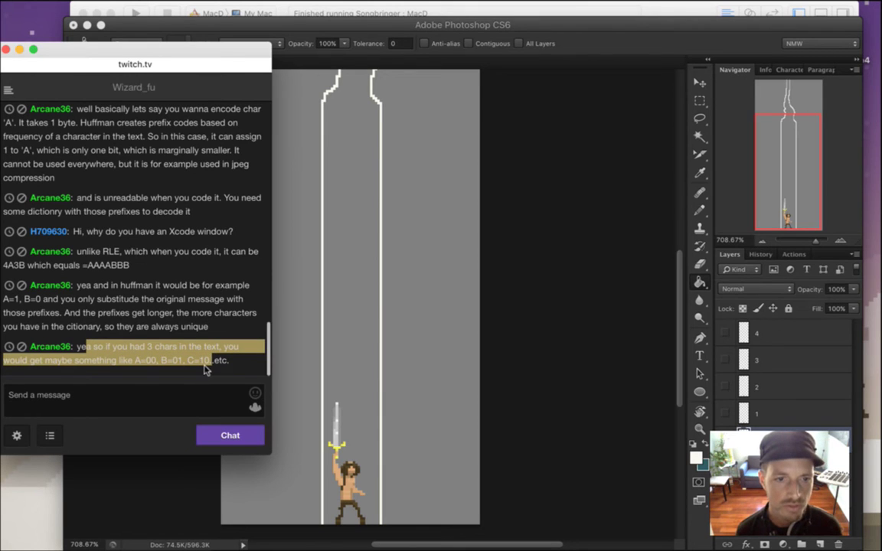
{"action": "left_click", "coordinate": [204, 370]}
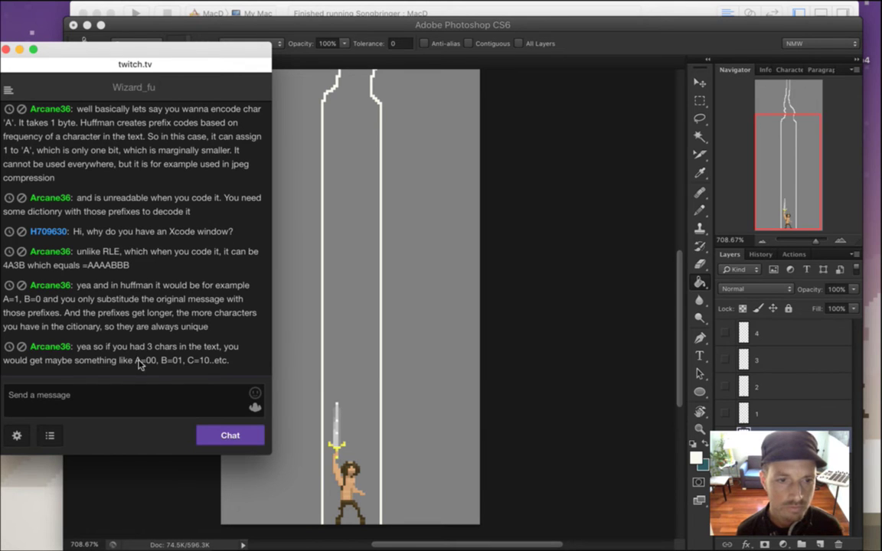
{"action": "left_click_drag", "start_coordinate": [141, 362], "coordinate": [205, 362]}
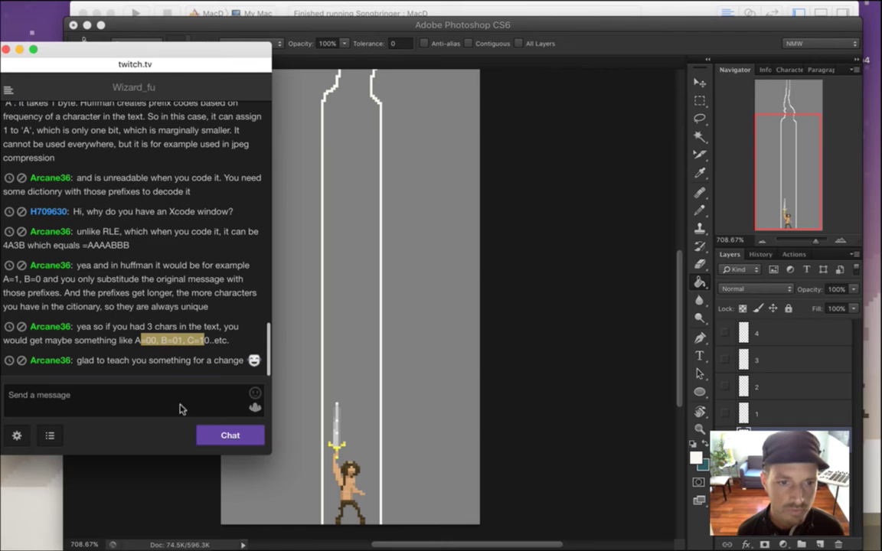
{"action": "left_click", "coordinate": [108, 372]}
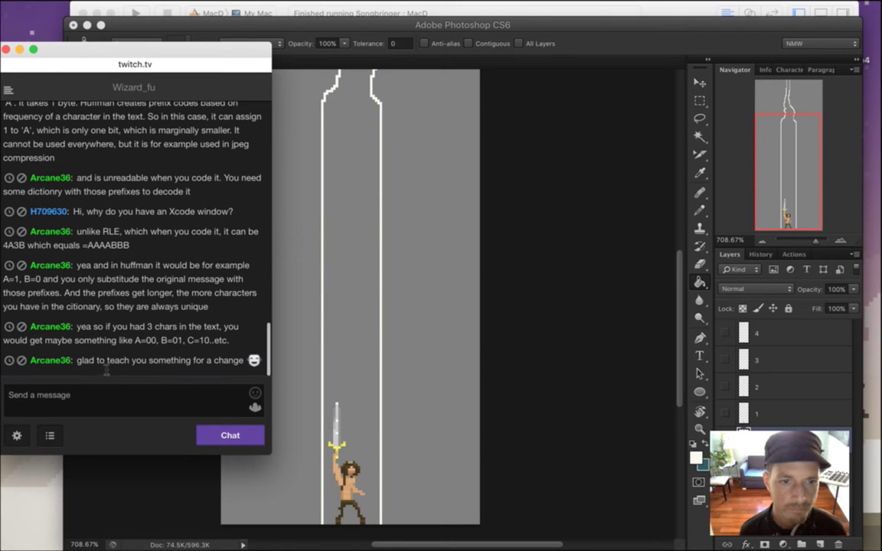
{"action": "left_click_drag", "start_coordinate": [97, 361], "coordinate": [213, 362]}
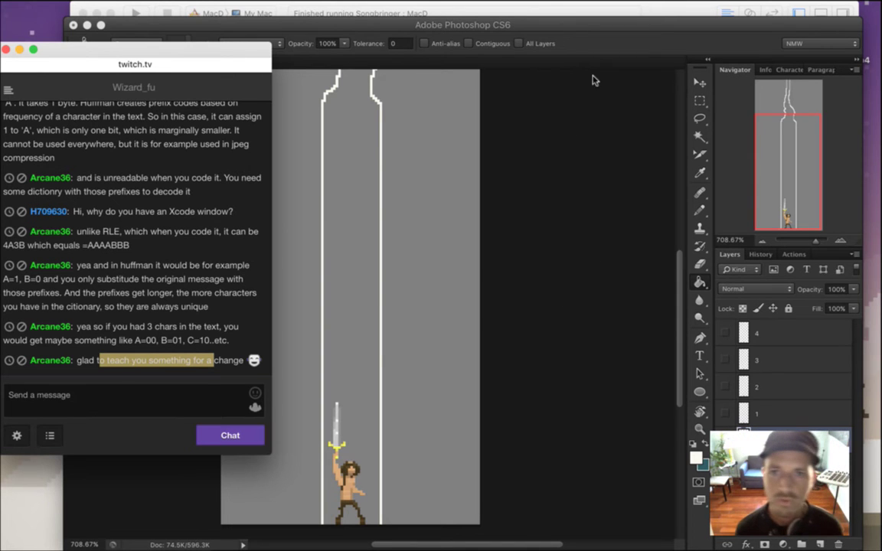
Return to Photoshop, toggle the visibility of layer 0 and duplicate the layer.
{"action": "left_click", "coordinate": [543, 58]}
{"action": "left_click", "coordinate": [725, 440]}
{"action": "left_click", "coordinate": [725, 441]}
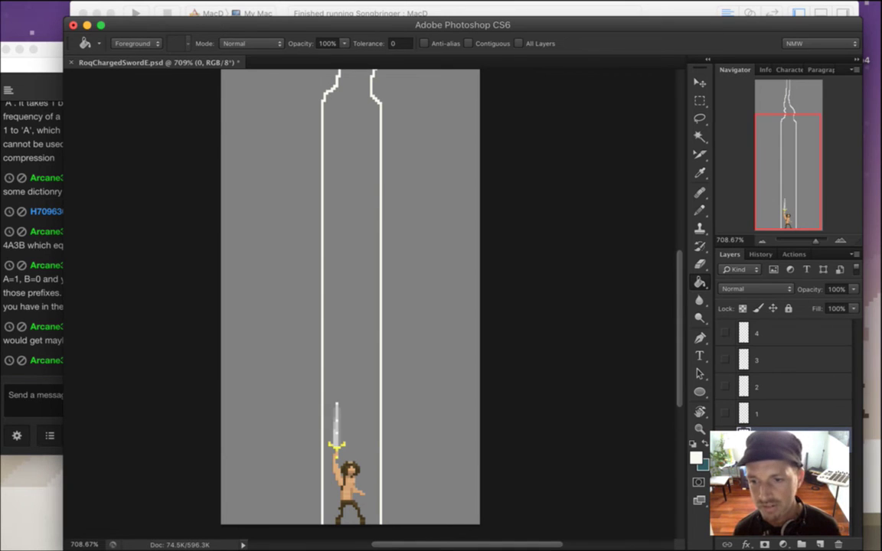
{"action": "left_click", "coordinate": [725, 441]}
{"action": "left_click", "coordinate": [726, 441]}
{"action": "left_click", "coordinate": [725, 440]}
{"action": "key", "text": "super+j"}
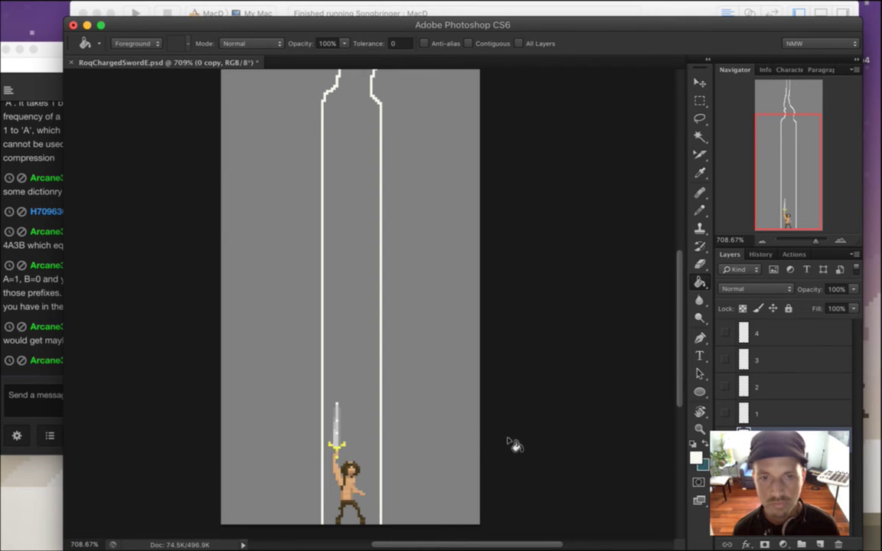
Select the two white outlines beside Roq with the Magic Wand at tolerance 0 and check the selection along their height.
{"action": "left_click_drag", "start_coordinate": [682, 325], "coordinate": [677, 274]}
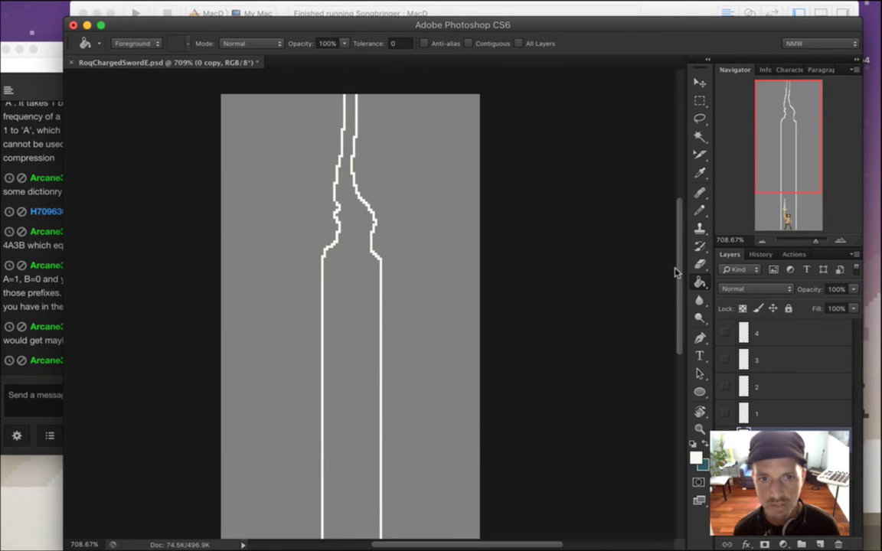
{"action": "left_click_drag", "start_coordinate": [676, 272], "coordinate": [693, 341]}
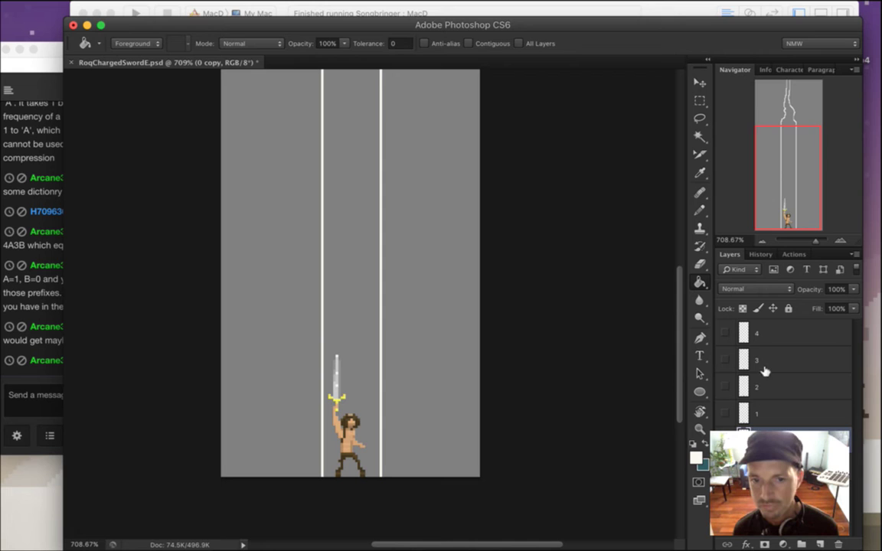
{"action": "left_click", "coordinate": [699, 136]}
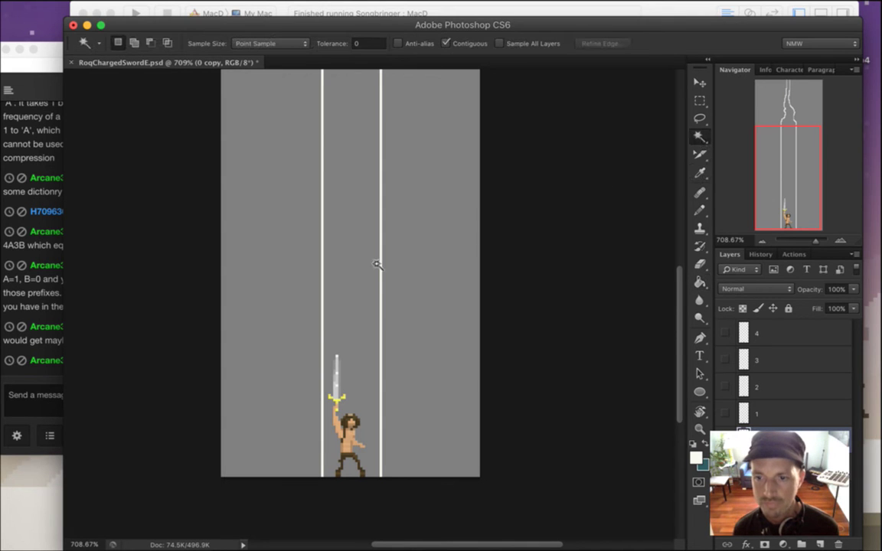
{"action": "left_click", "coordinate": [376, 304]}
{"action": "left_click", "coordinate": [314, 298]}
{"action": "left_click", "coordinate": [321, 298]}
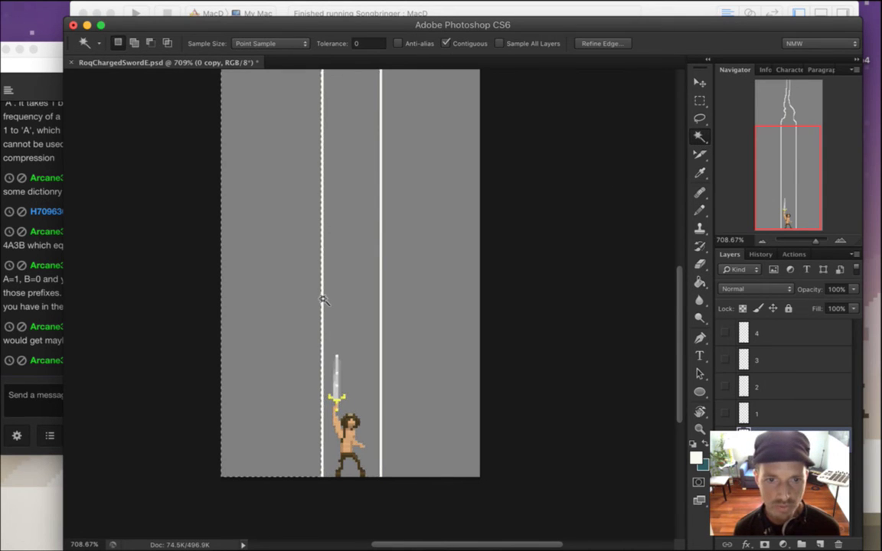
{"action": "left_click", "coordinate": [380, 291], "text": "shift"}
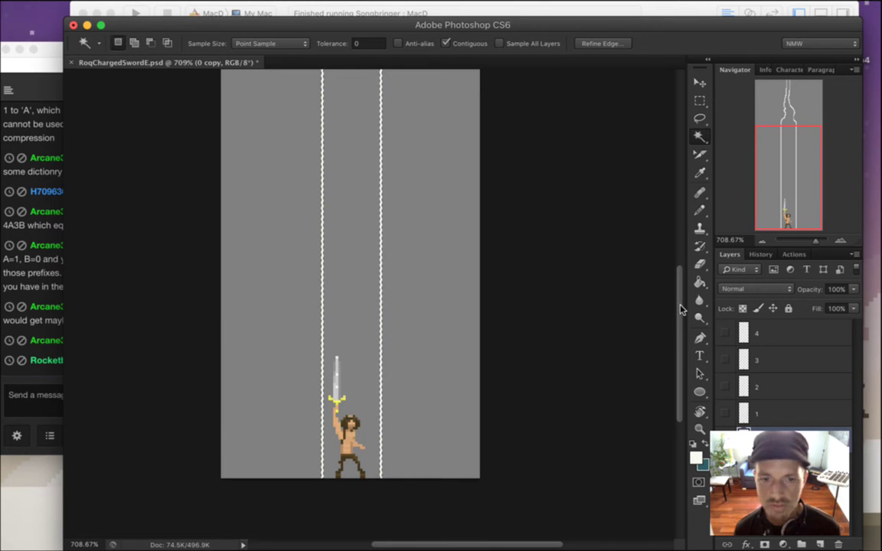
{"action": "scroll", "coordinate": [668, 268], "scroll_direction": "up", "scroll_amount": 5}
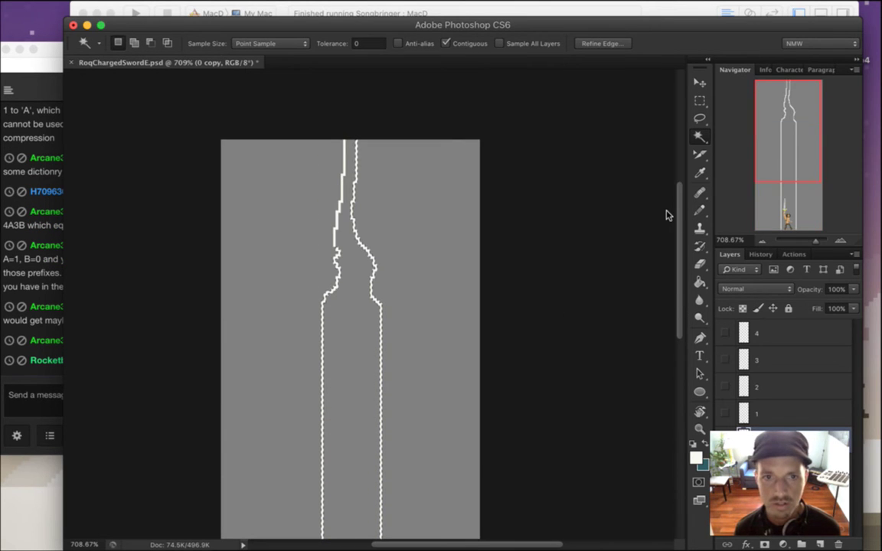
Reselect both white outlines with the Magic Wand using Anti-alias and cut them onto their own layer.
{"action": "left_click", "coordinate": [407, 48]}
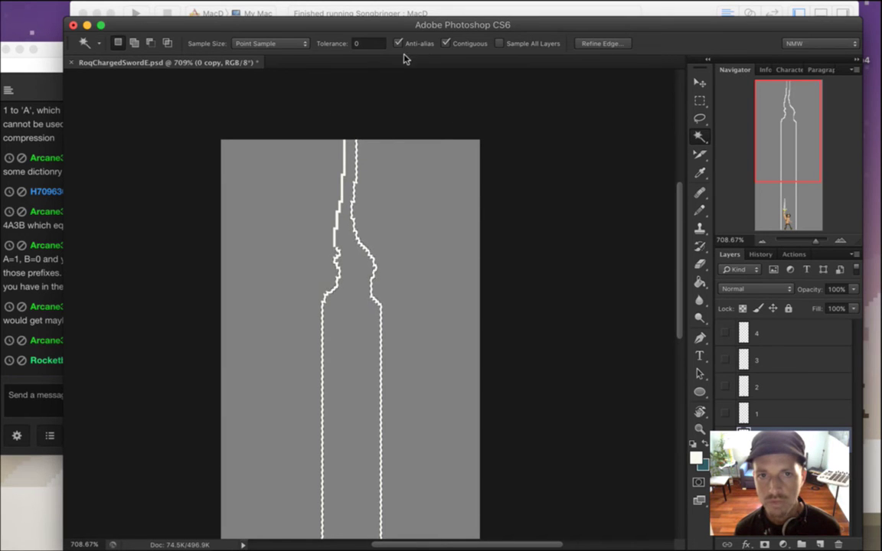
{"action": "left_click", "coordinate": [344, 163]}
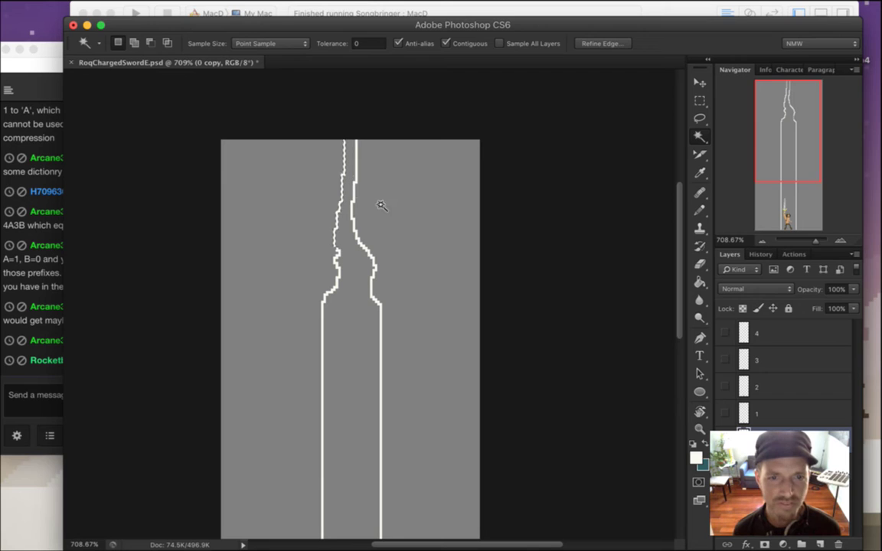
{"action": "left_click", "coordinate": [356, 179], "text": "shift"}
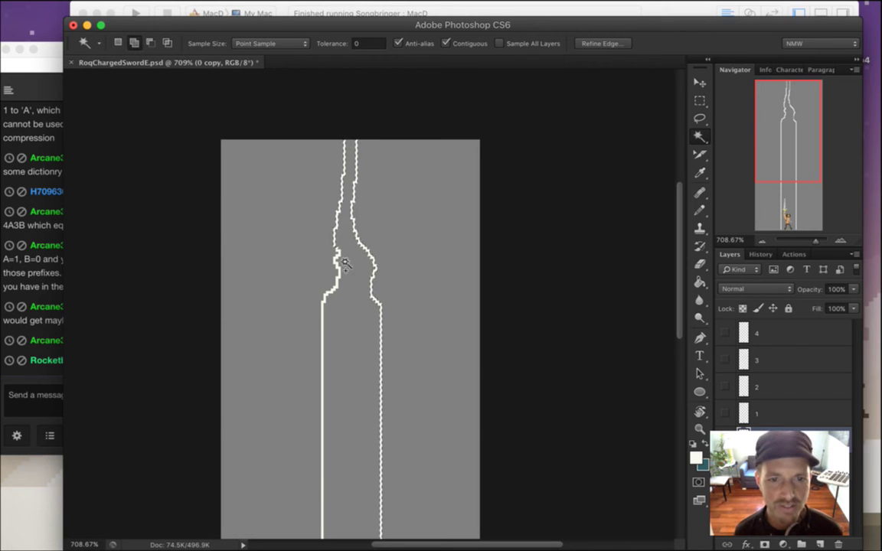
{"action": "left_click_drag", "start_coordinate": [678, 303], "coordinate": [693, 389]}
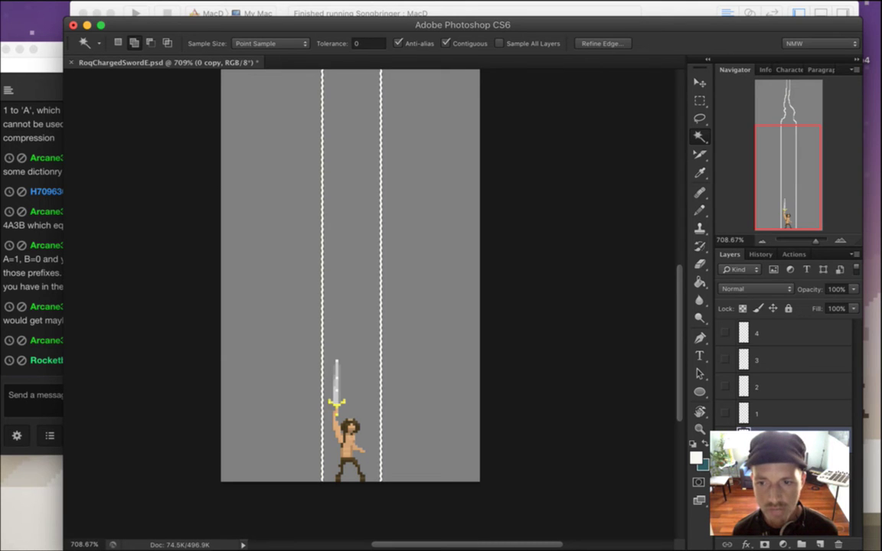
{"action": "right_click", "coordinate": [380, 285]}
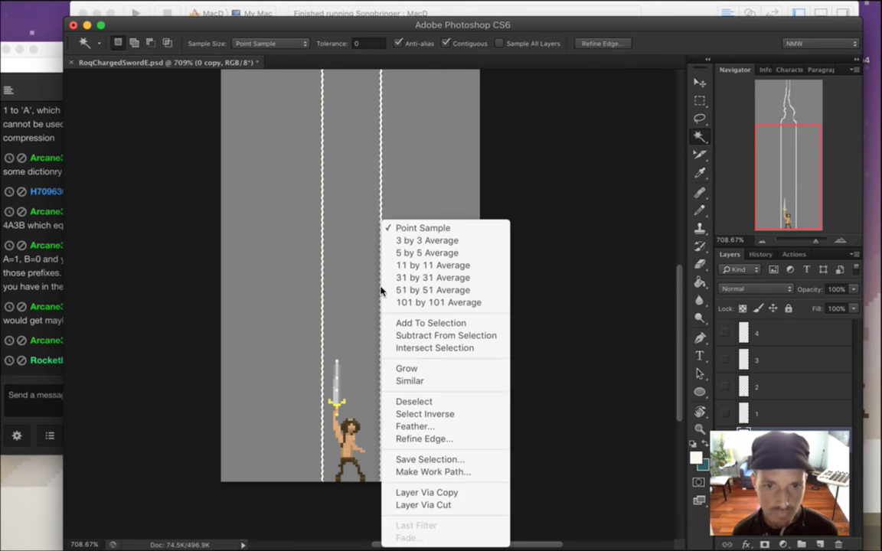
{"action": "left_click", "coordinate": [424, 506]}
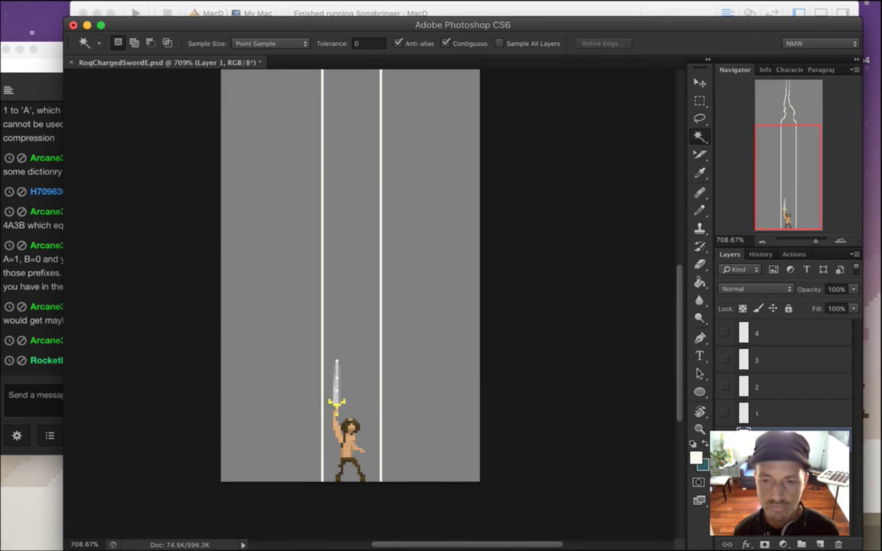
Hide the duplicated layer with Roq so only the cut white outlines show over the grey background.
{"action": "left_click", "coordinate": [725, 468]}
{"action": "key", "text": "super+z"}
{"action": "key", "text": "super+z"}
{"action": "left_click_drag", "start_coordinate": [680, 335], "coordinate": [600, 300]}
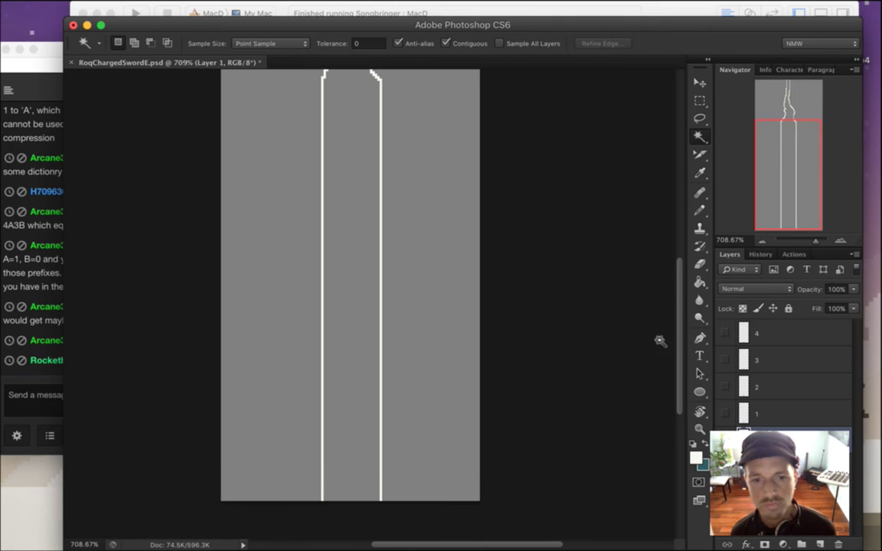
Switch to the Twitch chat, read the newest greeting and return to Photoshop.
{"action": "left_click", "coordinate": [32, 351]}
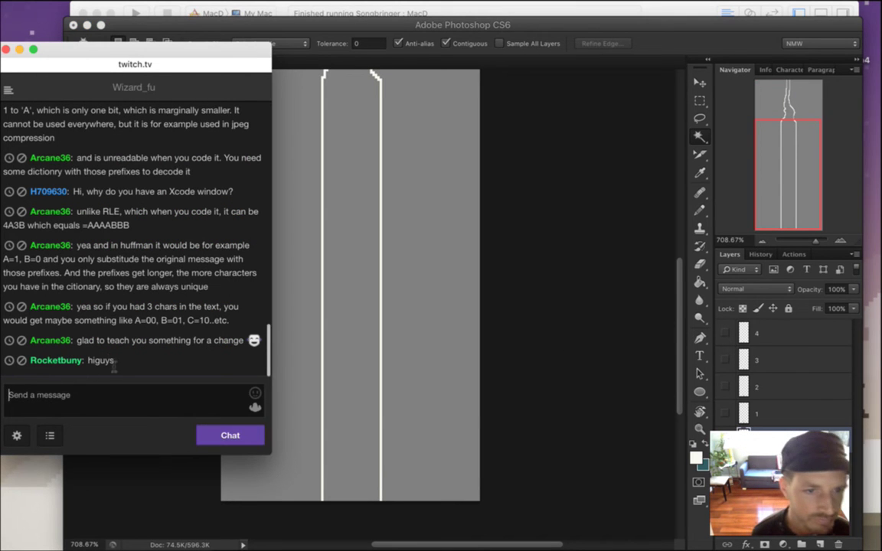
{"action": "left_click_drag", "start_coordinate": [94, 360], "coordinate": [127, 390]}
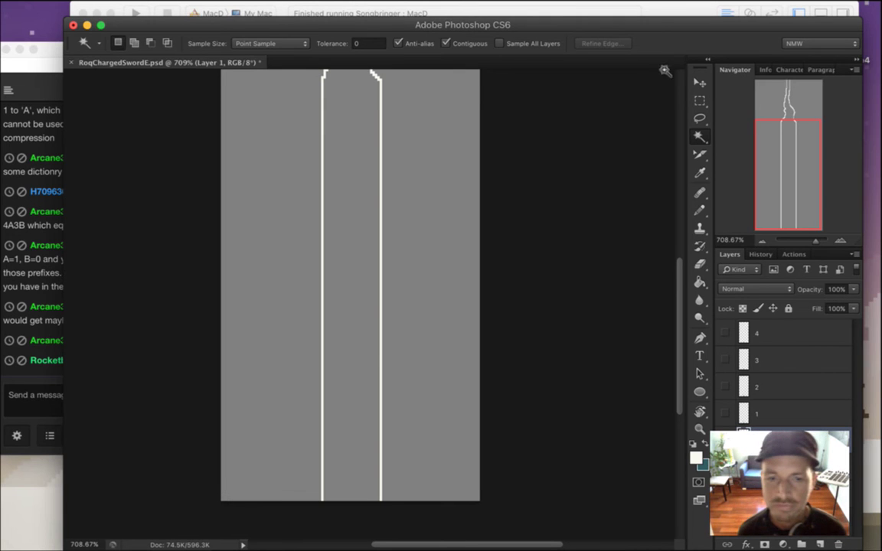
{"action": "left_click", "coordinate": [605, 60]}
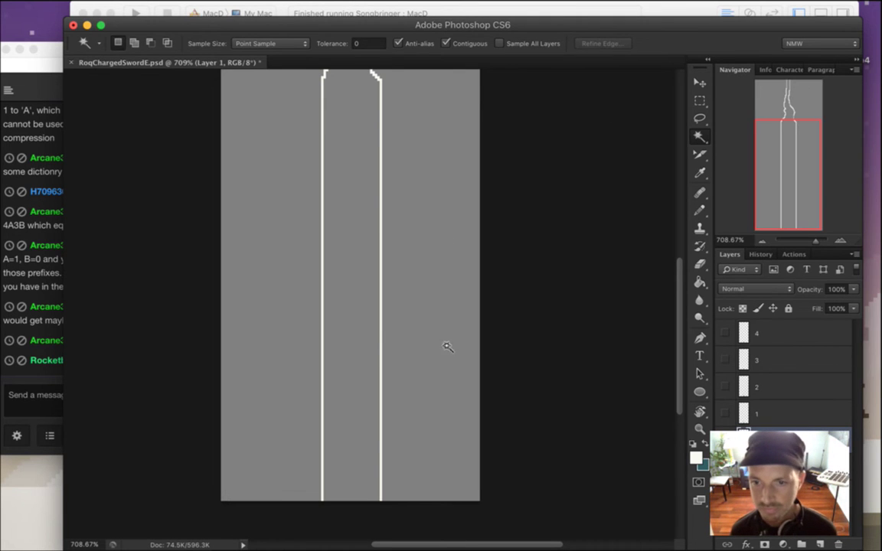
Try to fill the area between the outlines with the Paint Bucket in white, and undo the fill.
{"action": "key", "text": "g"}
{"action": "left_click", "coordinate": [360, 335]}
{"action": "key", "text": "super+z"}
Paint the wide lower shaft between the outlines solid white with a 15 px Pencil, up to its shoulders.
{"action": "key", "text": "b"}
{"action": "key", "text": "bracketright"}
{"action": "key", "text": "bracketright"}
{"action": "key", "text": "bracketright"}
{"action": "key", "text": "bracketright"}
{"action": "key", "text": "bracketright"}
{"action": "left_click_drag", "start_coordinate": [337, 497], "coordinate": [337, 285]}
{"action": "mouse_move", "coordinate": [360, 516]}
{"action": "left_mouse_down"}
{"action": "mouse_move", "coordinate": [352, 237]}
{"action": "mouse_move", "coordinate": [363, 205]}
{"action": "mouse_move", "coordinate": [349, 276]}
{"action": "mouse_move", "coordinate": [335, 294]}
{"action": "mouse_move", "coordinate": [338, 301]}
{"action": "mouse_move", "coordinate": [341, 197]}
{"action": "mouse_move", "coordinate": [359, 120]}
{"action": "mouse_move", "coordinate": [337, 107]}
{"action": "left_mouse_up"}
{"action": "left_click_drag", "start_coordinate": [678, 300], "coordinate": [682, 275]}
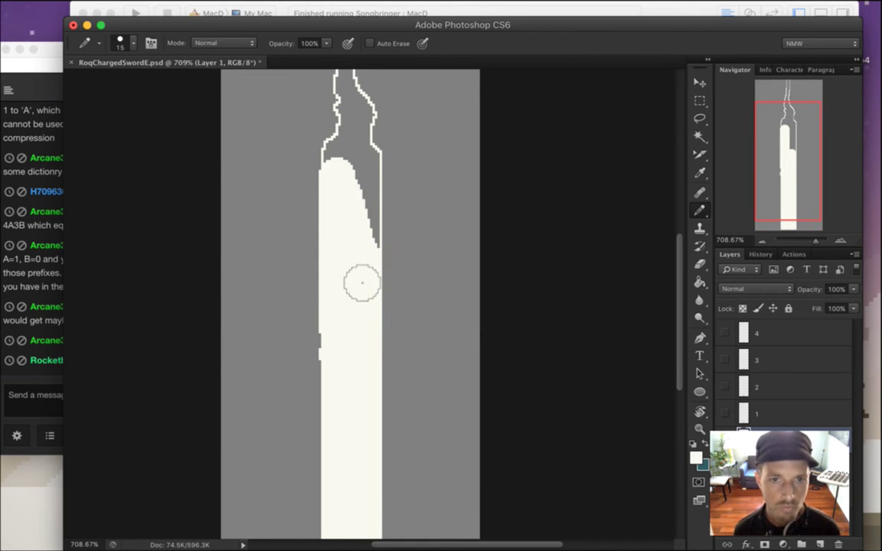
{"action": "left_click_drag", "start_coordinate": [363, 276], "coordinate": [341, 171]}
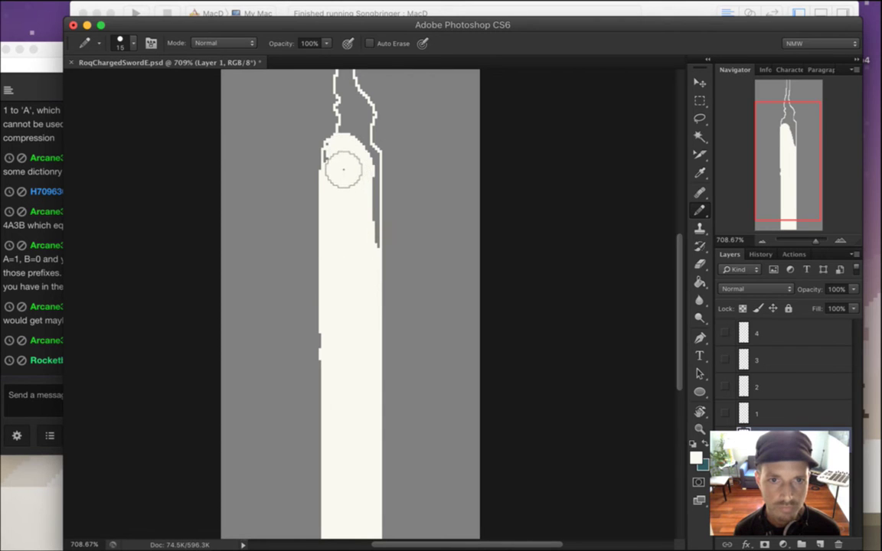
Fill the remaining gaps along the shaft's edges and the beam's neck in white with a 5 px Pencil.
{"action": "key", "text": "bracketleft"}
{"action": "key", "text": "bracketleft"}
{"action": "key", "text": "bracketleft"}
{"action": "key", "text": "bracketleft"}
{"action": "key", "text": "bracketleft"}
{"action": "key", "text": "bracketleft"}
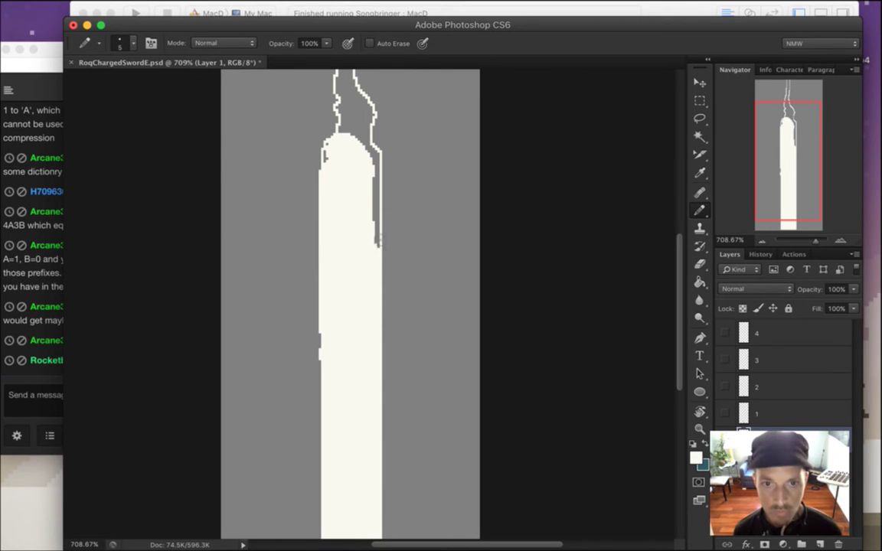
{"action": "mouse_move", "coordinate": [378, 241]}
{"action": "left_mouse_down"}
{"action": "mouse_move", "coordinate": [371, 160]}
{"action": "mouse_move", "coordinate": [375, 174]}
{"action": "mouse_move", "coordinate": [374, 199]}
{"action": "mouse_move", "coordinate": [362, 136]}
{"action": "mouse_move", "coordinate": [330, 159]}
{"action": "mouse_move", "coordinate": [330, 170]}
{"action": "mouse_move", "coordinate": [349, 132]}
{"action": "mouse_move", "coordinate": [366, 157]}
{"action": "mouse_move", "coordinate": [368, 112]}
{"action": "mouse_move", "coordinate": [359, 108]}
{"action": "mouse_move", "coordinate": [344, 125]}
{"action": "mouse_move", "coordinate": [346, 81]}
{"action": "left_mouse_up"}
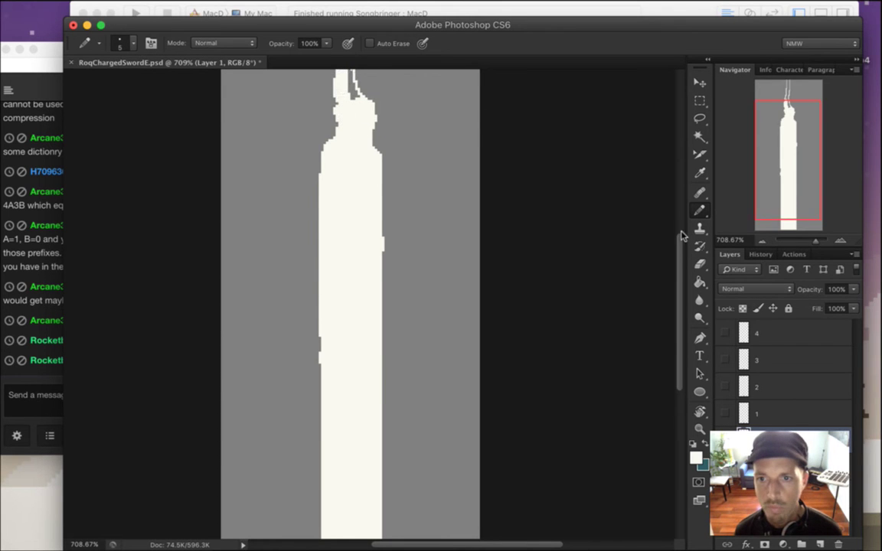
Fill the narrow upper tip of the beam solid white with a 3 px Pencil, up to the canvas edge.
{"action": "scroll", "coordinate": [588, 173], "scroll_direction": "up", "scroll_amount": 3}
{"action": "mouse_move", "coordinate": [357, 251]}
{"action": "left_mouse_down"}
{"action": "mouse_move", "coordinate": [346, 226]}
{"action": "mouse_move", "coordinate": [366, 259]}
{"action": "left_mouse_up"}
{"action": "key", "text": "super+z"}
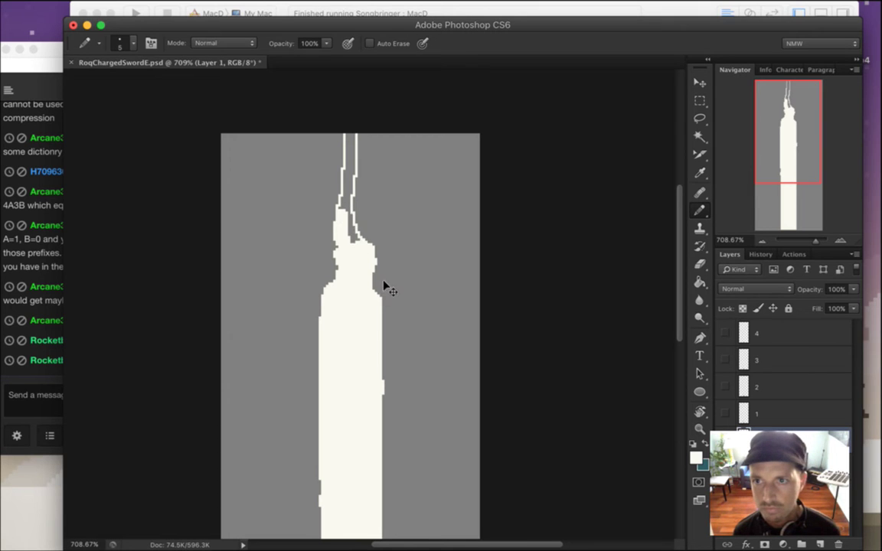
{"action": "key", "text": "bracketleft"}
{"action": "key", "text": "bracketleft"}
{"action": "mouse_move", "coordinate": [357, 243]}
{"action": "left_mouse_down"}
{"action": "mouse_move", "coordinate": [343, 210]}
{"action": "mouse_move", "coordinate": [352, 139]}
{"action": "left_mouse_up"}
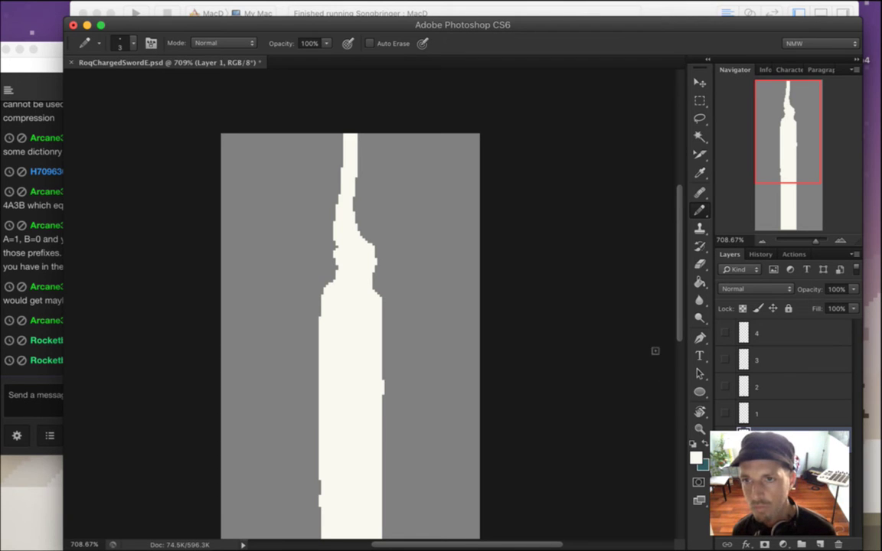
Show the duplicated Roq layer and place it in front of the white beam layer.
{"action": "left_click_drag", "start_coordinate": [745, 467], "coordinate": [744, 425]}
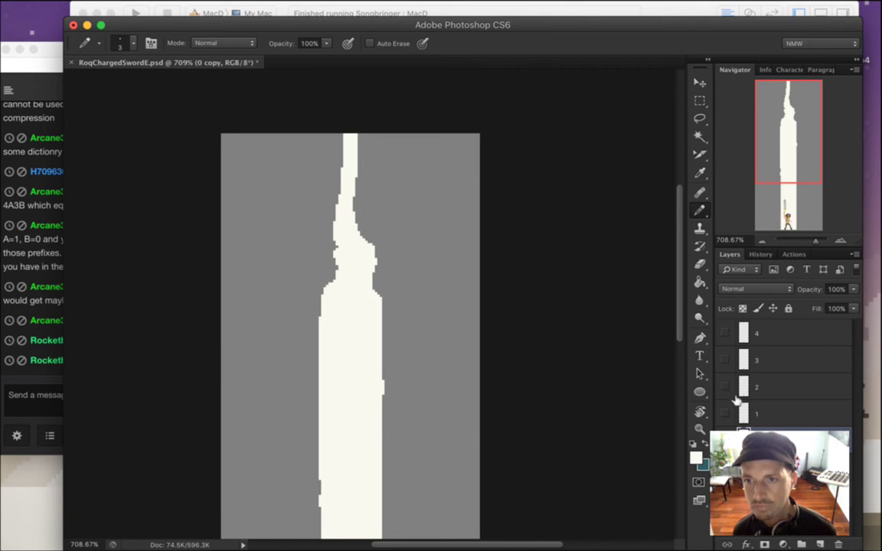
{"action": "left_click_drag", "start_coordinate": [681, 308], "coordinate": [681, 313]}
{"action": "scroll", "coordinate": [681, 316], "scroll_direction": "down", "scroll_amount": 6}
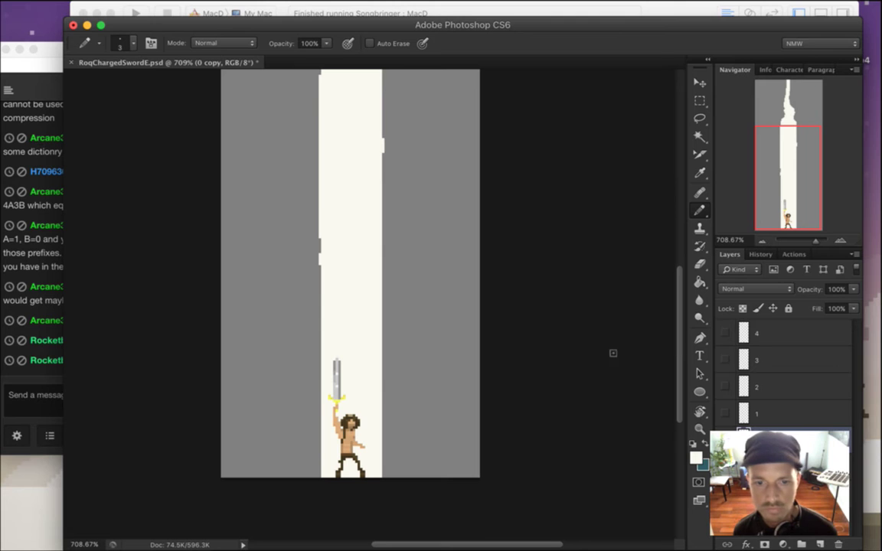
Switch to the Twitch chat, read the newest Halloween message and return to Photoshop.
{"action": "left_click", "coordinate": [46, 340]}
{"action": "left_click_drag", "start_coordinate": [88, 361], "coordinate": [126, 370]}
{"action": "left_click", "coordinate": [176, 396]}
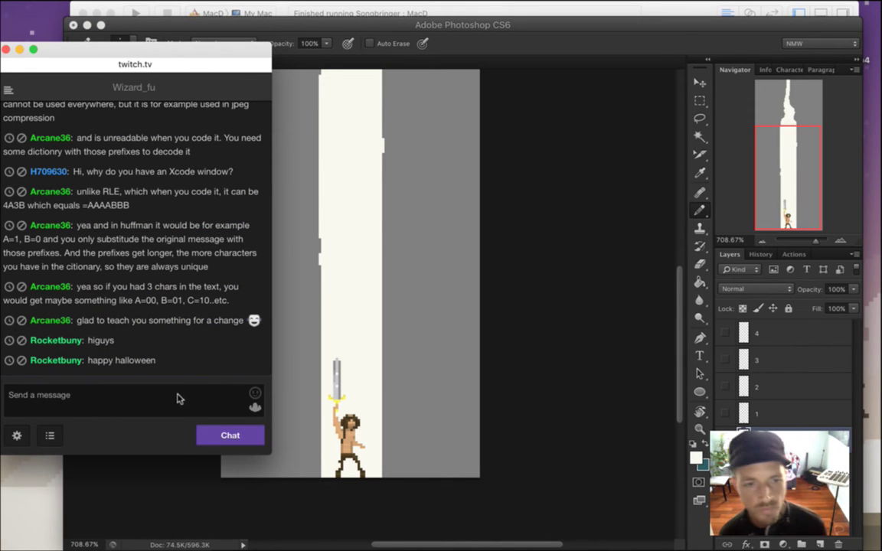
{"action": "left_click", "coordinate": [519, 83]}
Check the filled beam along its height and save RoqChargedSwordE.psd.
{"action": "scroll", "coordinate": [682, 306], "scroll_direction": "up", "scroll_amount": 4}
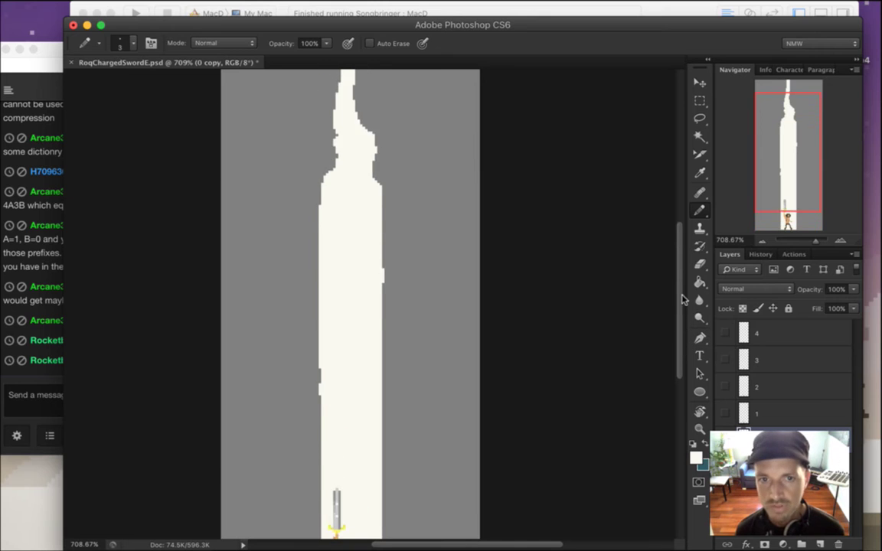
{"action": "scroll", "coordinate": [681, 291], "scroll_direction": "up", "scroll_amount": 3}
{"action": "scroll", "coordinate": [683, 276], "scroll_direction": "up", "scroll_amount": 2}
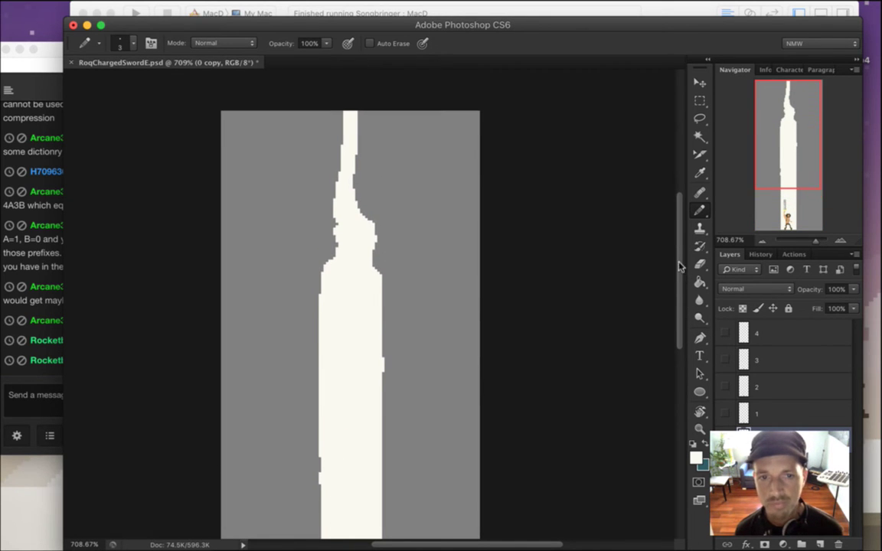
{"action": "scroll", "coordinate": [684, 272], "scroll_direction": "up", "scroll_amount": 1}
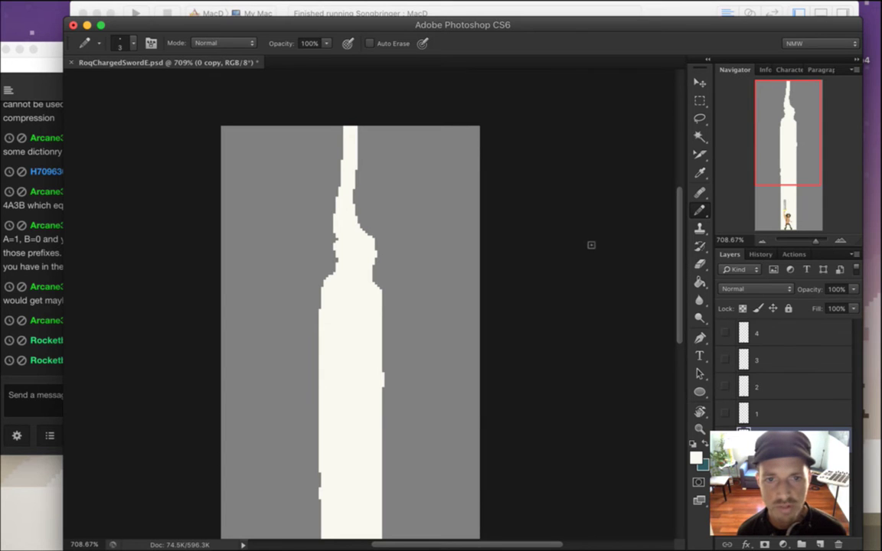
{"action": "key", "text": "super+s"}
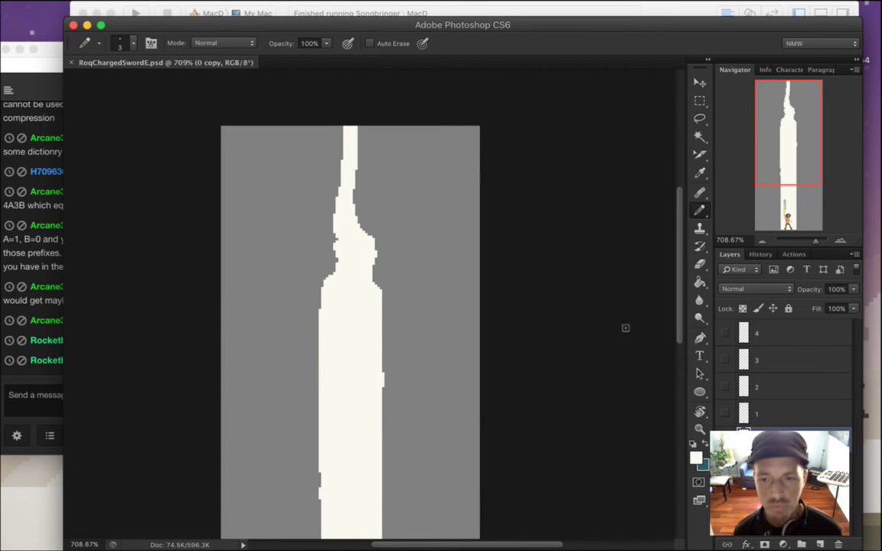
Switch to the Twitch chat, look up the current date and time in the system clock and return to Photoshop.
{"action": "scroll", "coordinate": [630, 270], "scroll_direction": "down", "scroll_amount": 3}
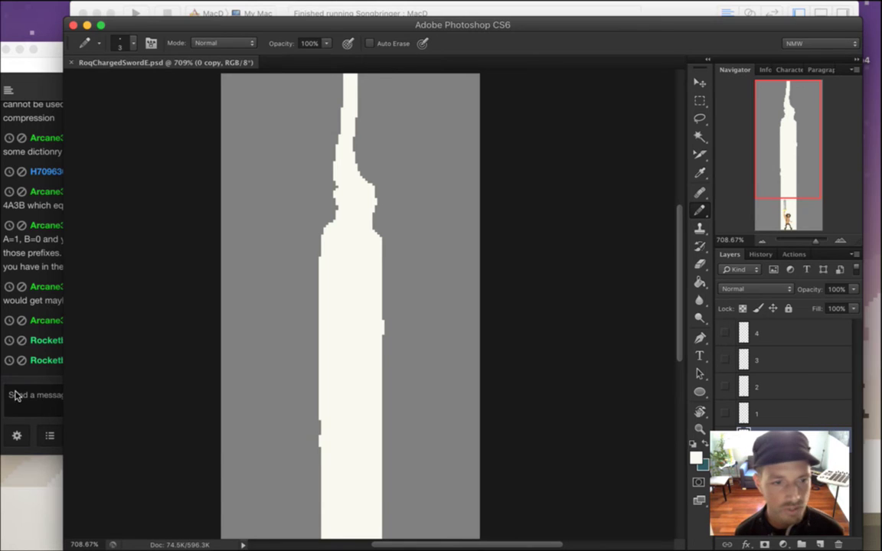
{"action": "left_click", "coordinate": [5, 395]}
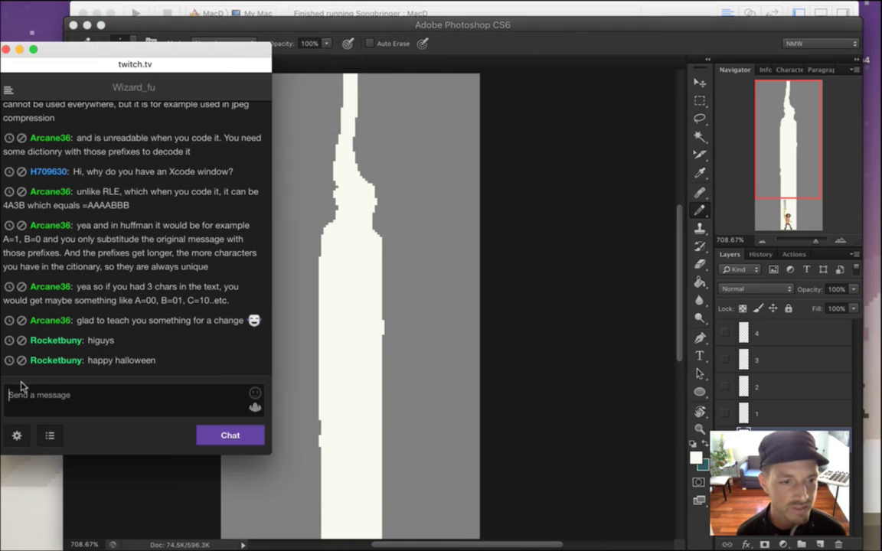
{"action": "left_click", "coordinate": [774, 9]}
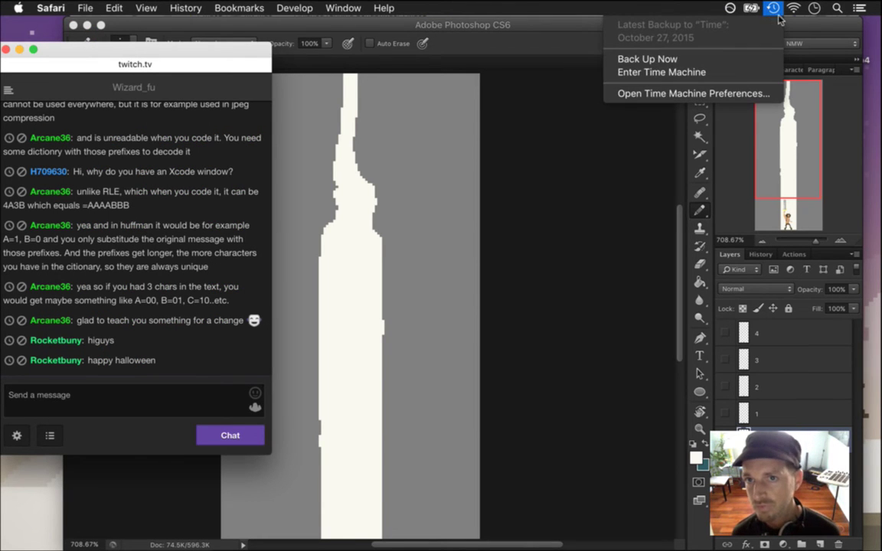
{"action": "left_click", "coordinate": [813, 8]}
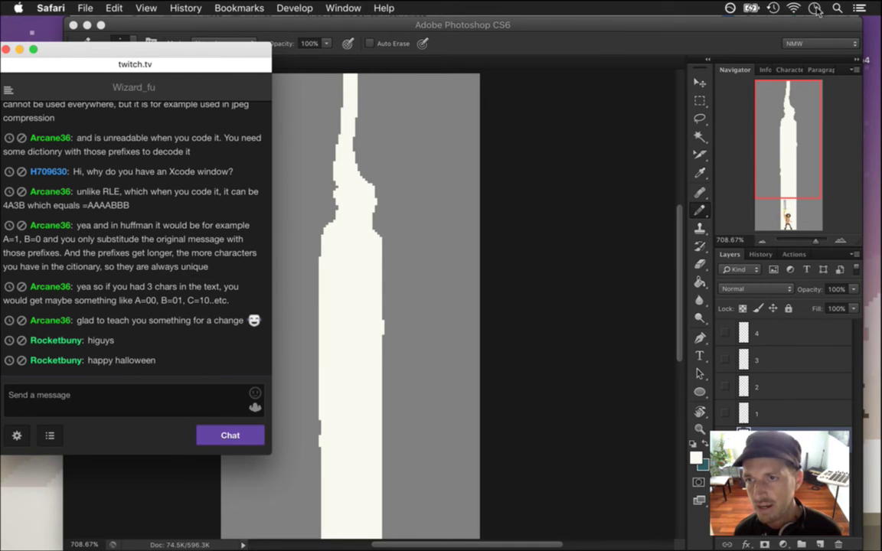
{"action": "left_click", "coordinate": [814, 8]}
{"action": "left_click", "coordinate": [780, 9]}
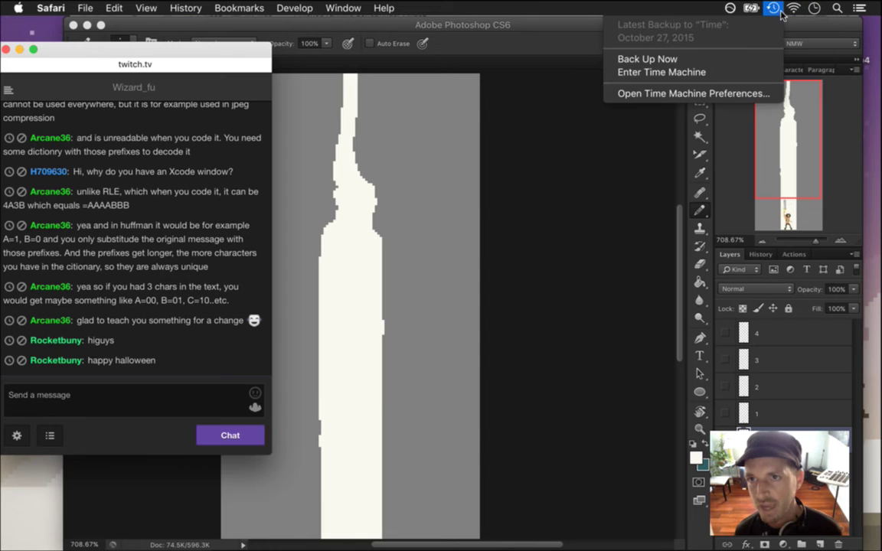
{"action": "mouse_move", "coordinate": [732, 9]}
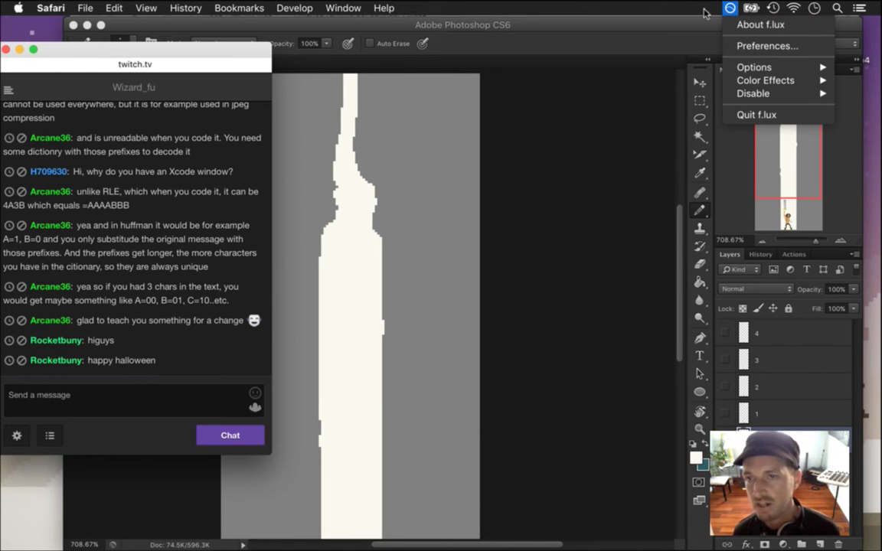
{"action": "left_click", "coordinate": [712, 10]}
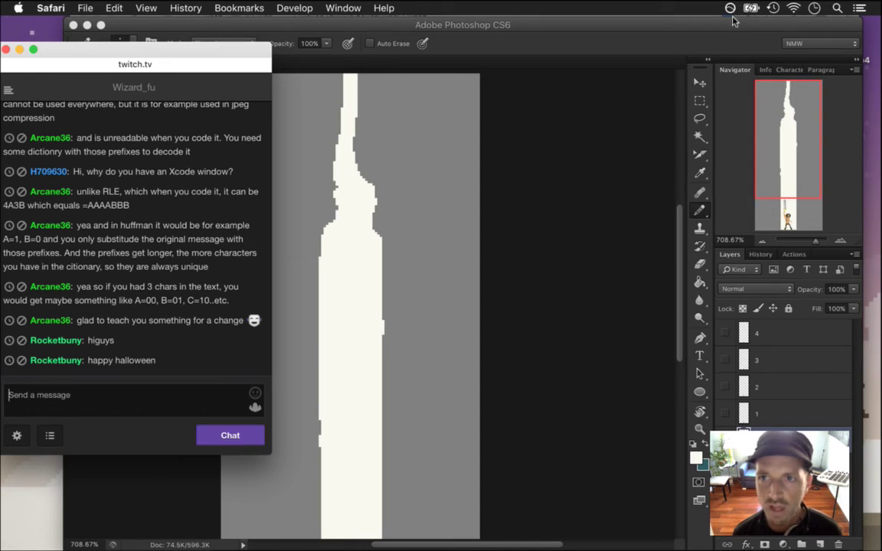
{"action": "left_click", "coordinate": [815, 9]}
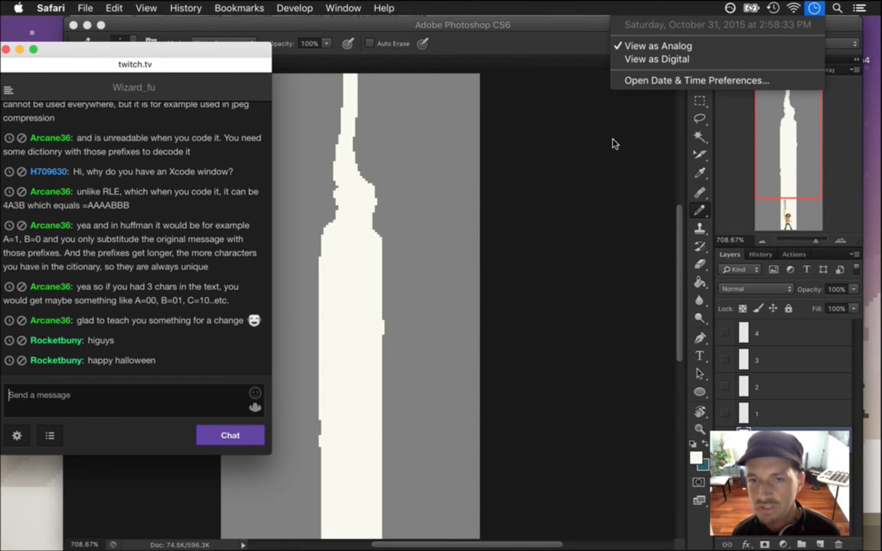
{"action": "left_click", "coordinate": [546, 211]}
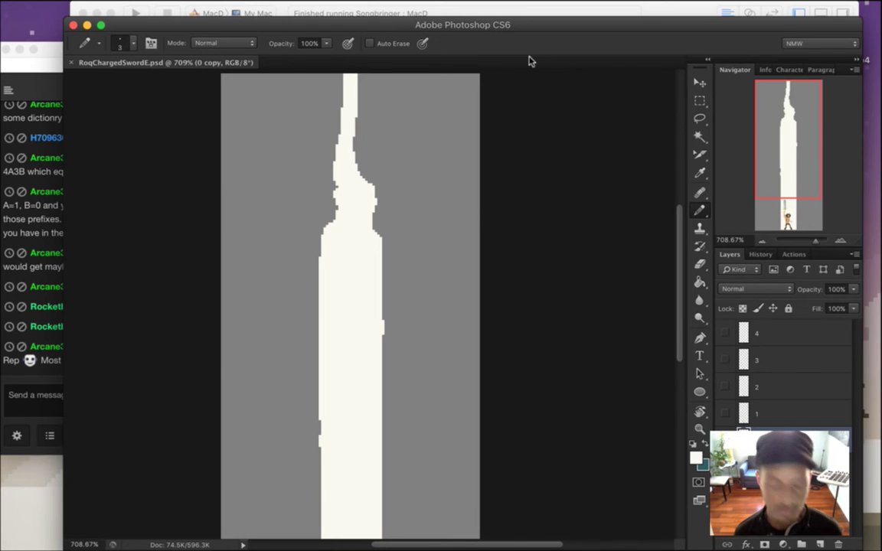
Draw four white rays fanning out from the beam's right edge beside Roq with the 3 px Pencil.
{"action": "left_click_drag", "start_coordinate": [678, 235], "coordinate": [674, 305]}
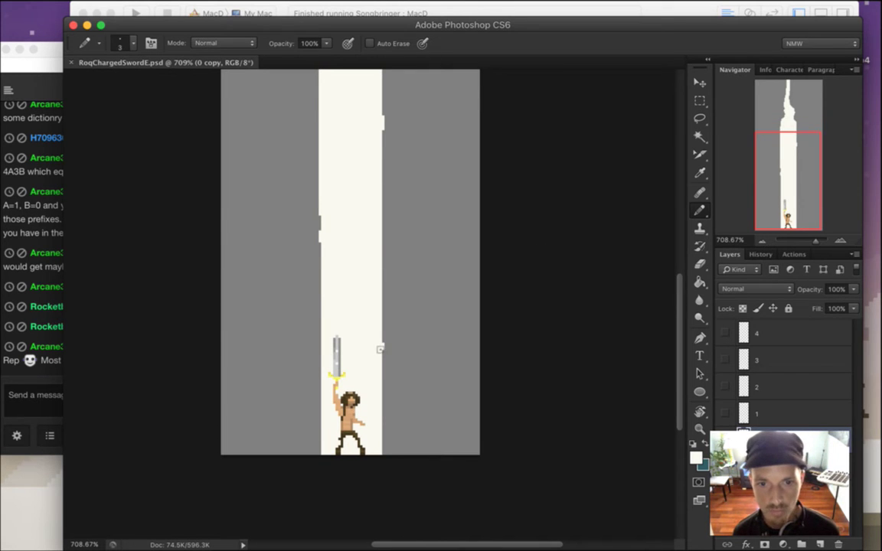
{"action": "left_click_drag", "start_coordinate": [380, 349], "coordinate": [407, 291]}
{"action": "left_click_drag", "start_coordinate": [380, 360], "coordinate": [394, 311]}
{"action": "mouse_move", "coordinate": [383, 373]}
{"action": "left_mouse_down"}
{"action": "mouse_move", "coordinate": [430, 332]}
{"action": "mouse_move", "coordinate": [396, 376]}
{"action": "mouse_move", "coordinate": [478, 356]}
{"action": "left_mouse_up"}
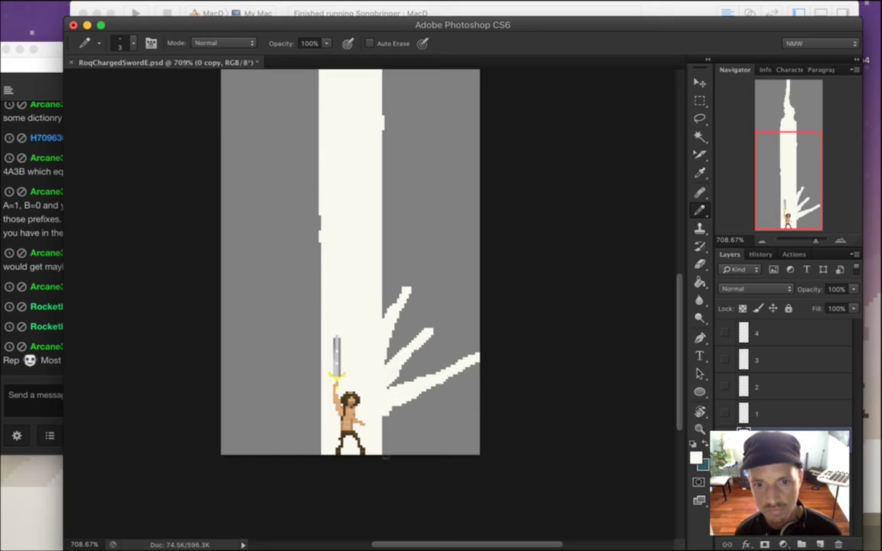
{"action": "left_click_drag", "start_coordinate": [378, 425], "coordinate": [468, 414]}
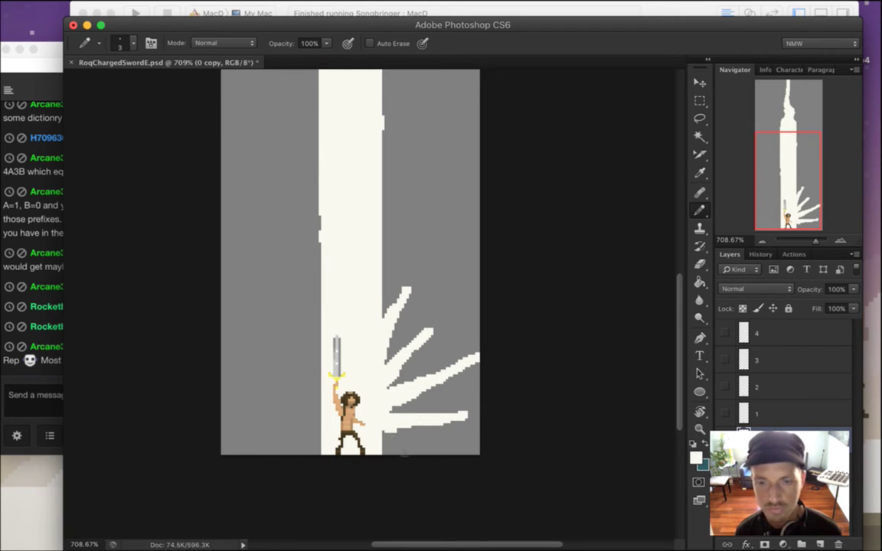
Draw a low white ray at the beam's right base and three rays fanning out from its left edge with the 3 px Pencil.
{"action": "mouse_move", "coordinate": [377, 446]}
{"action": "left_mouse_down"}
{"action": "mouse_move", "coordinate": [443, 457]}
{"action": "mouse_move", "coordinate": [398, 452]}
{"action": "left_mouse_up"}
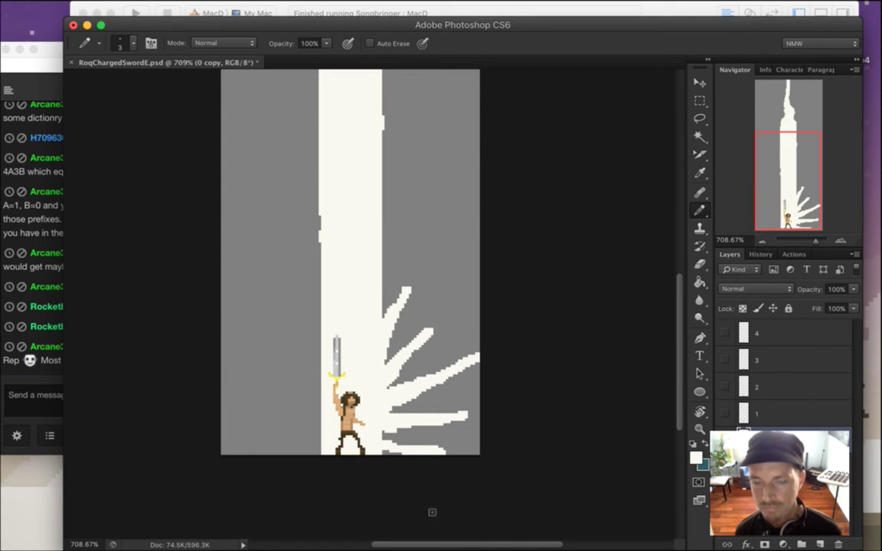
{"action": "mouse_move", "coordinate": [314, 344]}
{"action": "left_mouse_down"}
{"action": "mouse_move", "coordinate": [302, 303]}
{"action": "mouse_move", "coordinate": [320, 350]}
{"action": "mouse_move", "coordinate": [322, 375]}
{"action": "left_mouse_up"}
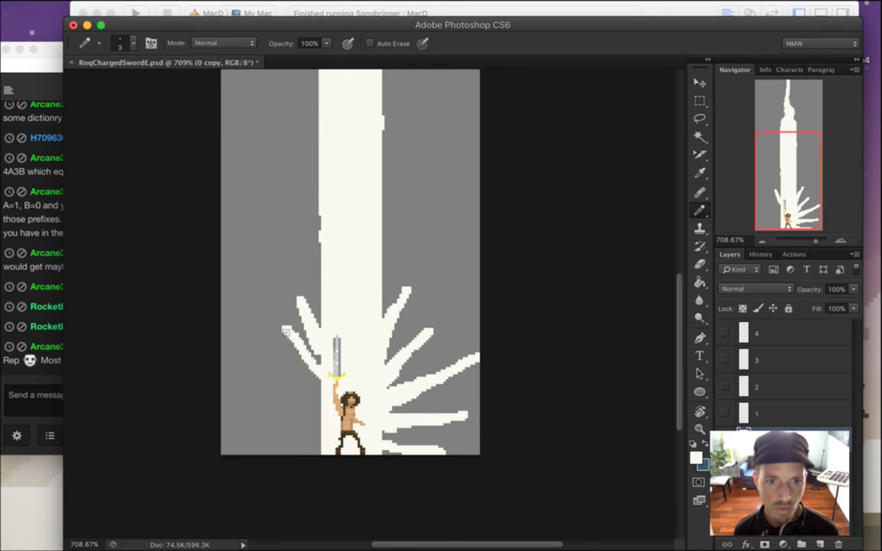
{"action": "mouse_move", "coordinate": [286, 334]}
{"action": "left_mouse_down"}
{"action": "mouse_move", "coordinate": [324, 403]}
{"action": "mouse_move", "coordinate": [252, 378]}
{"action": "mouse_move", "coordinate": [322, 402]}
{"action": "left_mouse_up"}
{"action": "key", "text": "super+z"}
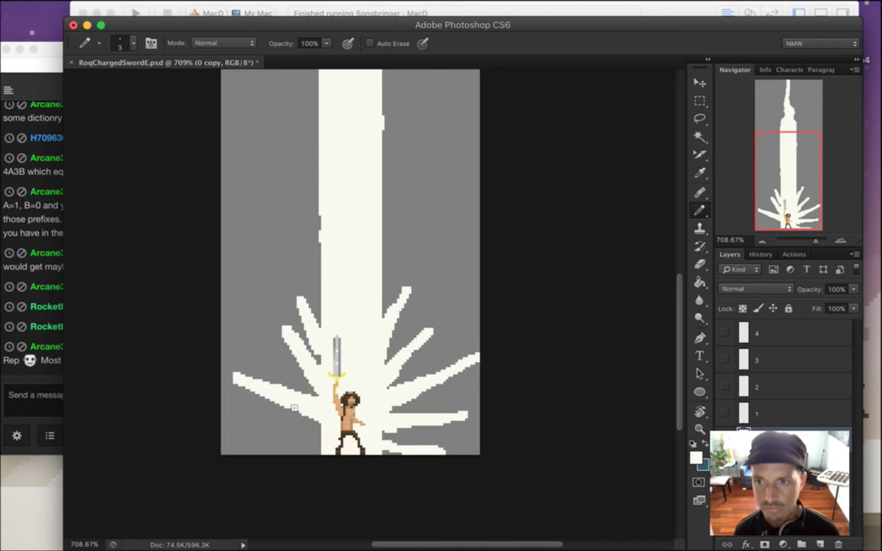
Erase the middle of the three rays on the beam's left side with a 6 px Eraser and reactivate the Pencil.
{"action": "key", "text": "e"}
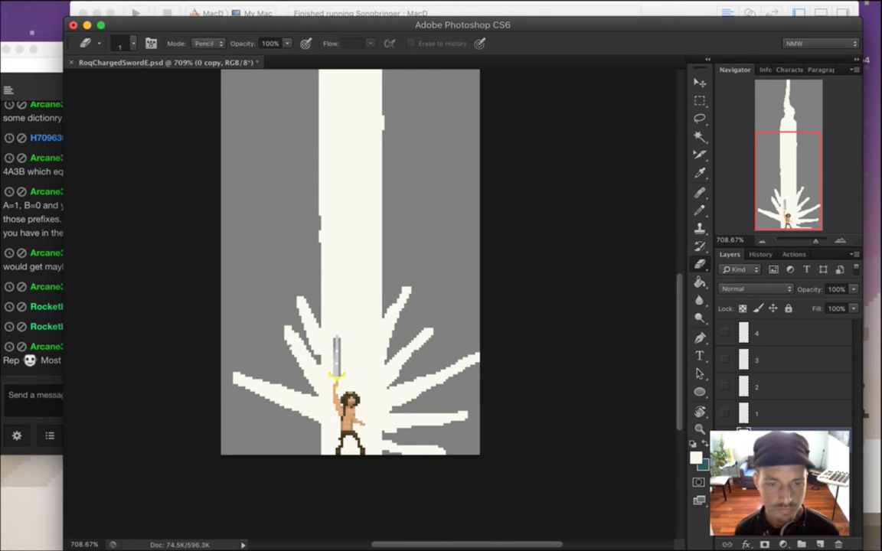
{"action": "left_click_drag", "start_coordinate": [287, 333], "coordinate": [295, 369]}
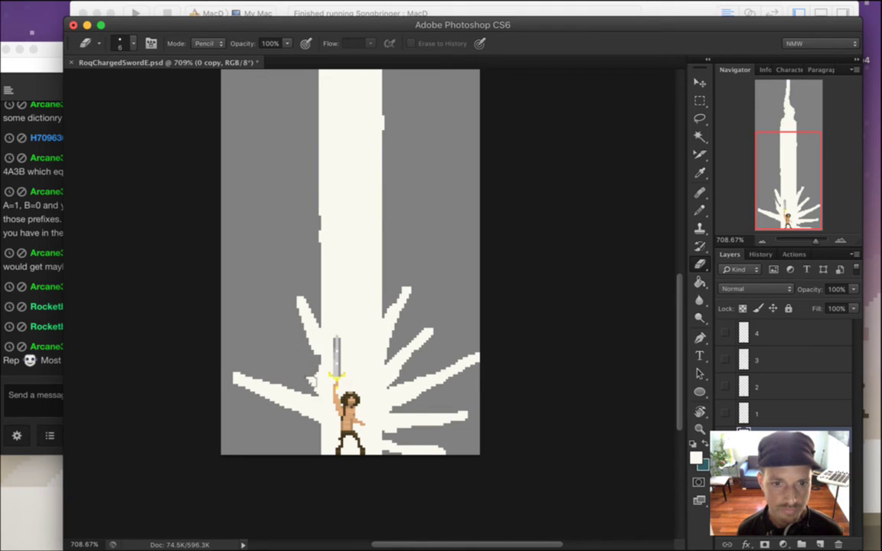
{"action": "key", "text": "b"}
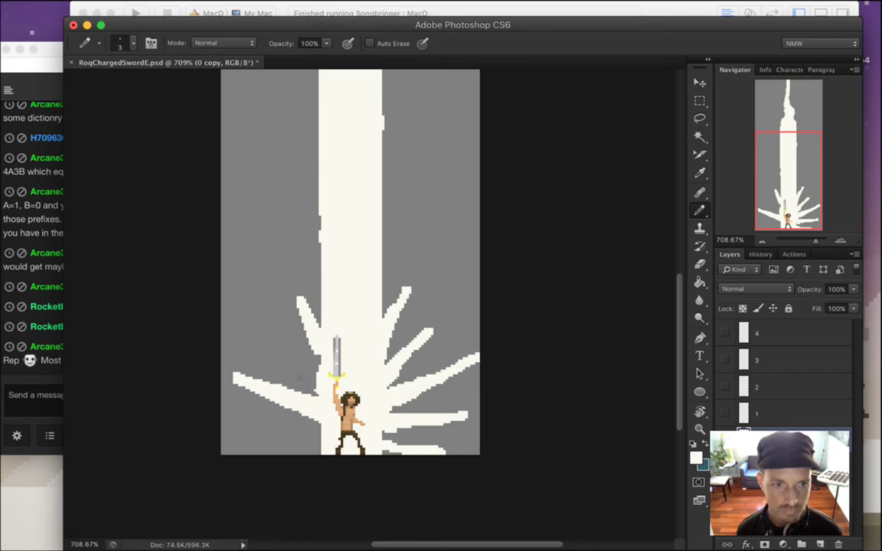
Switch to the Twitch chat, read the message about Halloween in the Czech Republic, recheck for new messages and return to Photoshop.
{"action": "left_click", "coordinate": [17, 395]}
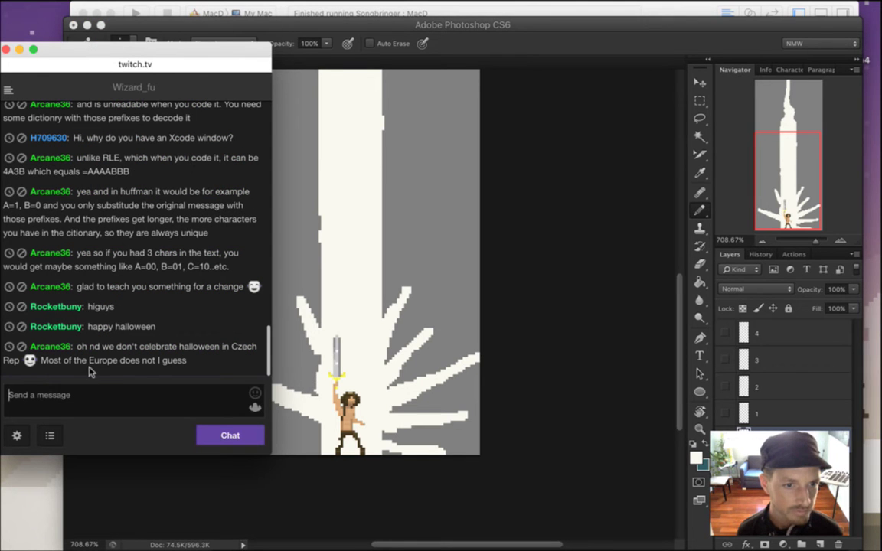
{"action": "left_click_drag", "start_coordinate": [77, 347], "coordinate": [112, 360]}
{"action": "left_click", "coordinate": [108, 359]}
{"action": "left_click", "coordinate": [112, 361]}
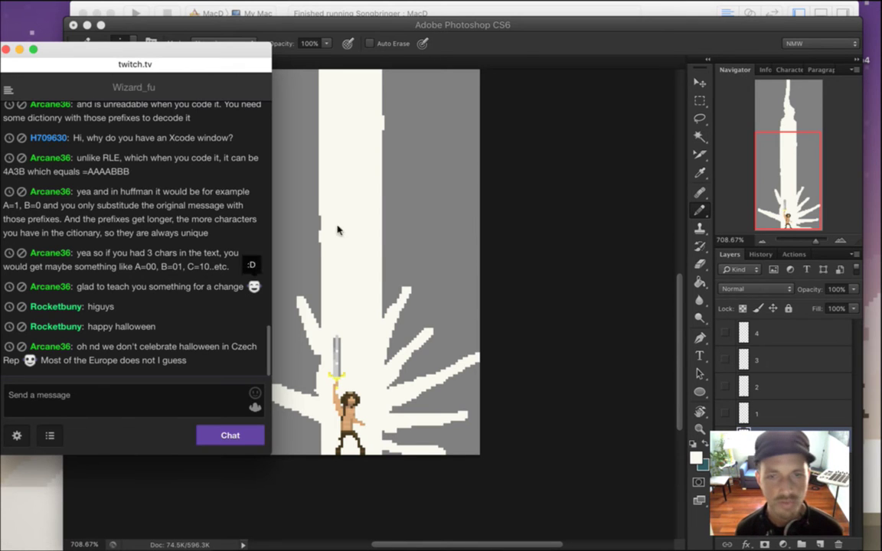
{"action": "left_click", "coordinate": [518, 47]}
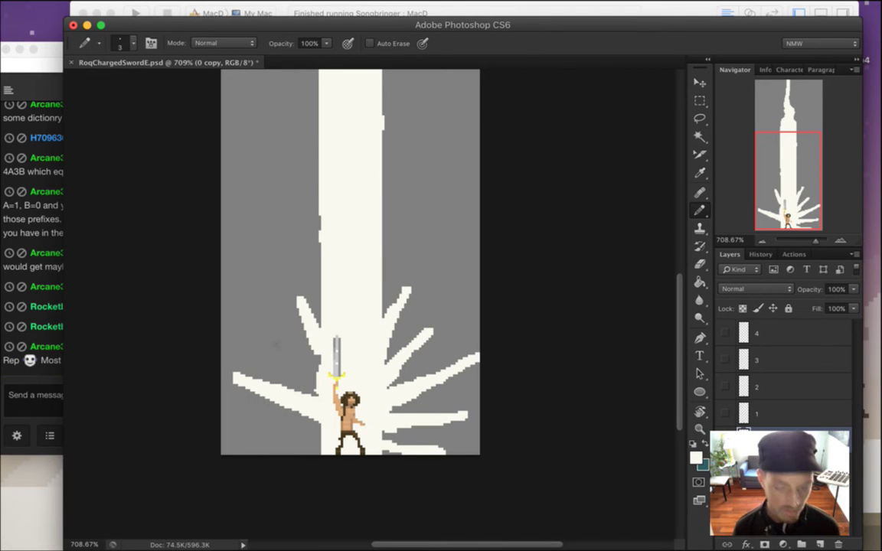
{"action": "left_click", "coordinate": [61, 360]}
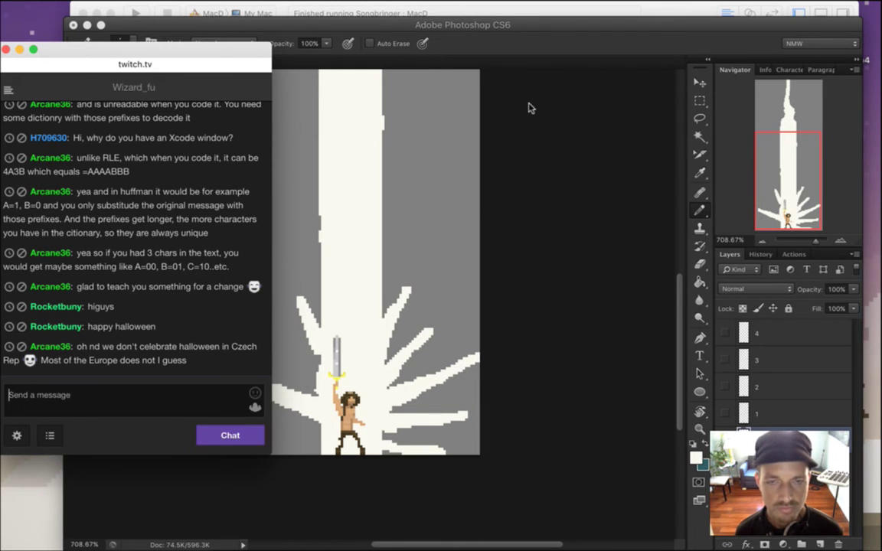
{"action": "left_click", "coordinate": [545, 50]}
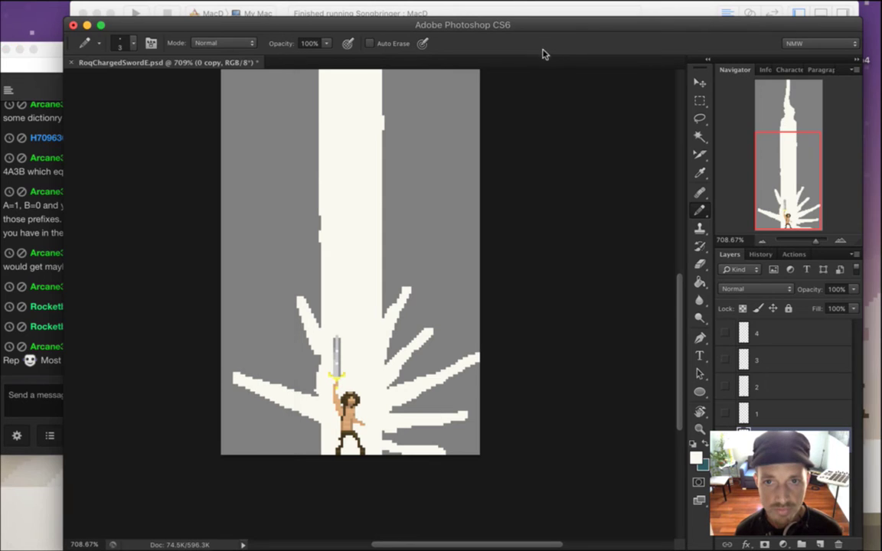
Switch to the Twitch chat, read the new replies about Halloween candy and private parties, and return to Photoshop.
{"action": "left_click", "coordinate": [16, 375]}
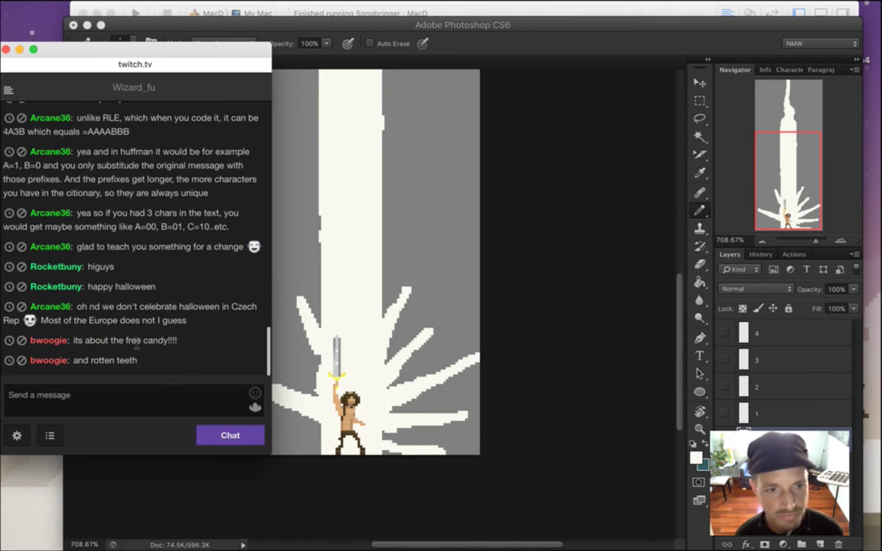
{"action": "double_click", "coordinate": [80, 313]}
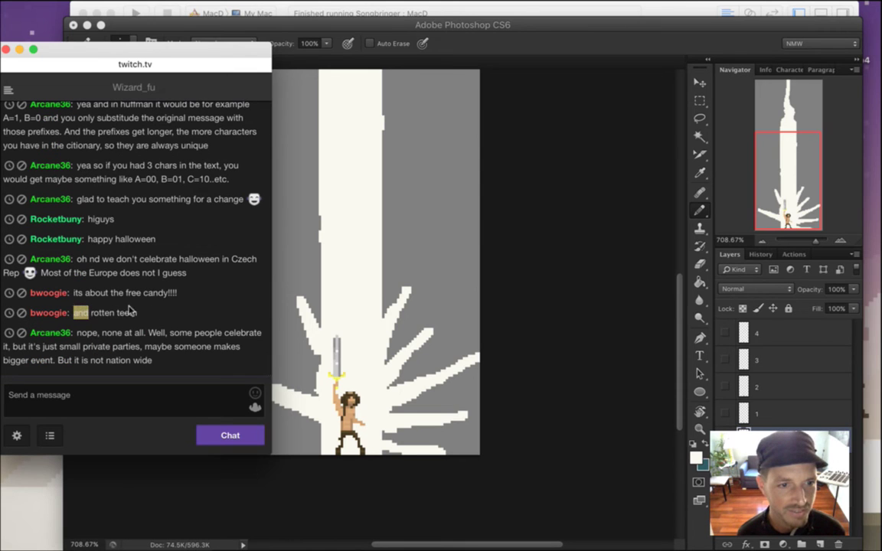
{"action": "left_click", "coordinate": [119, 345]}
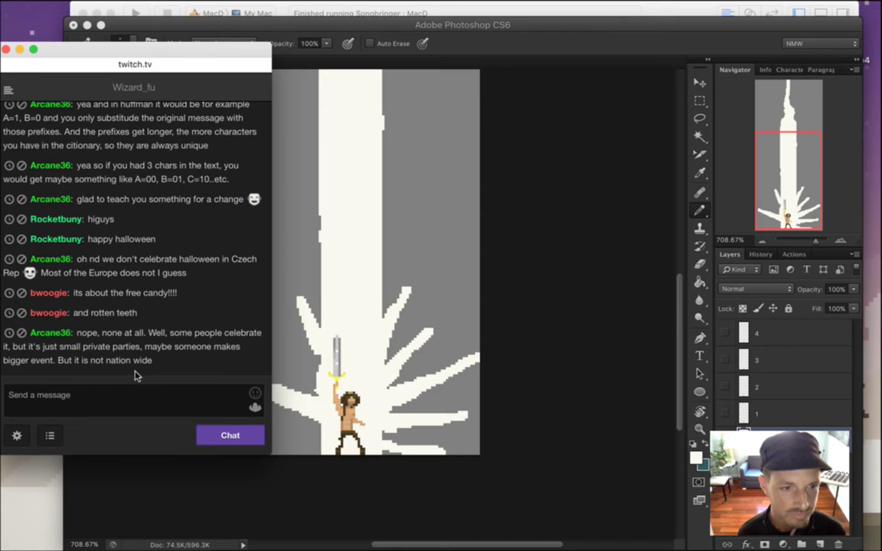
{"action": "left_click_drag", "start_coordinate": [102, 334], "coordinate": [161, 393]}
{"action": "left_click", "coordinate": [157, 374]}
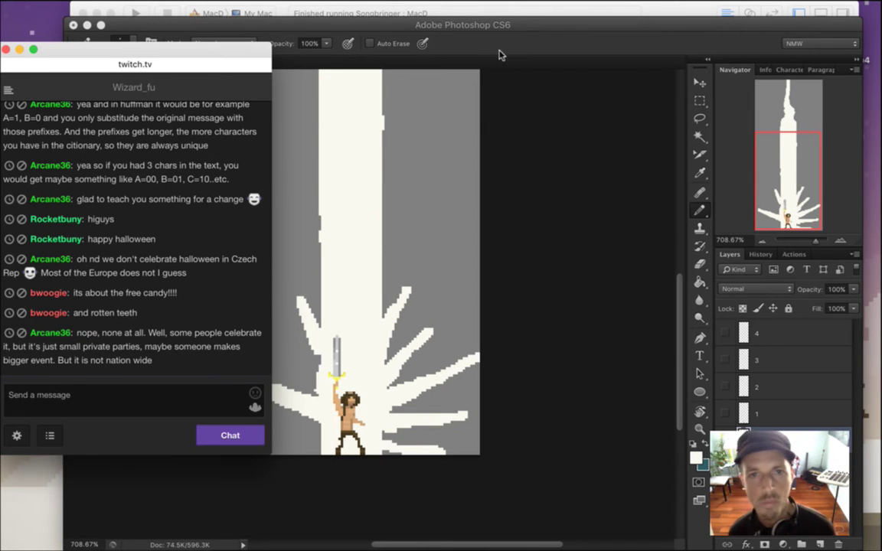
{"action": "left_click", "coordinate": [452, 132]}
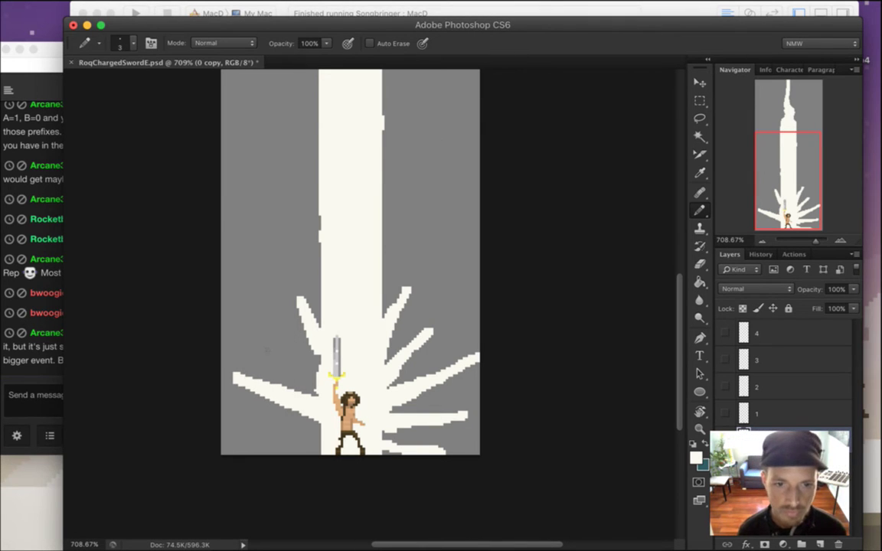
Draw three more white rays left of the beam: one above the long ray, one below it and one along the canvas's bottom edge.
{"action": "left_click_drag", "start_coordinate": [256, 347], "coordinate": [319, 394]}
{"action": "left_click_drag", "start_coordinate": [264, 351], "coordinate": [323, 383]}
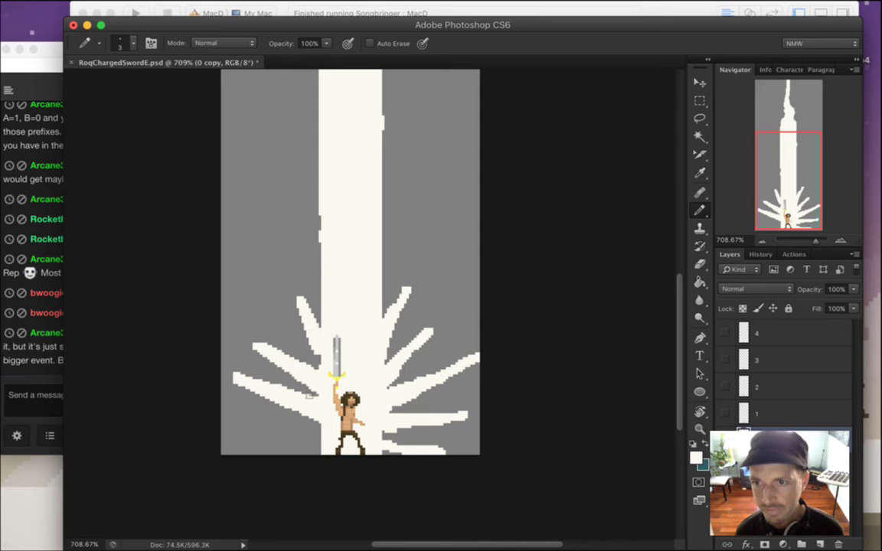
{"action": "left_click_drag", "start_coordinate": [236, 423], "coordinate": [325, 444]}
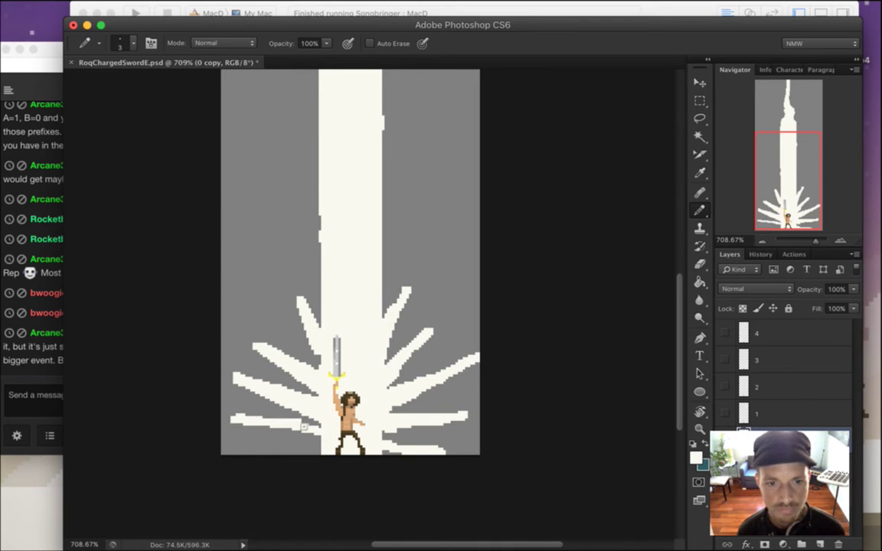
{"action": "left_click_drag", "start_coordinate": [239, 422], "coordinate": [331, 440]}
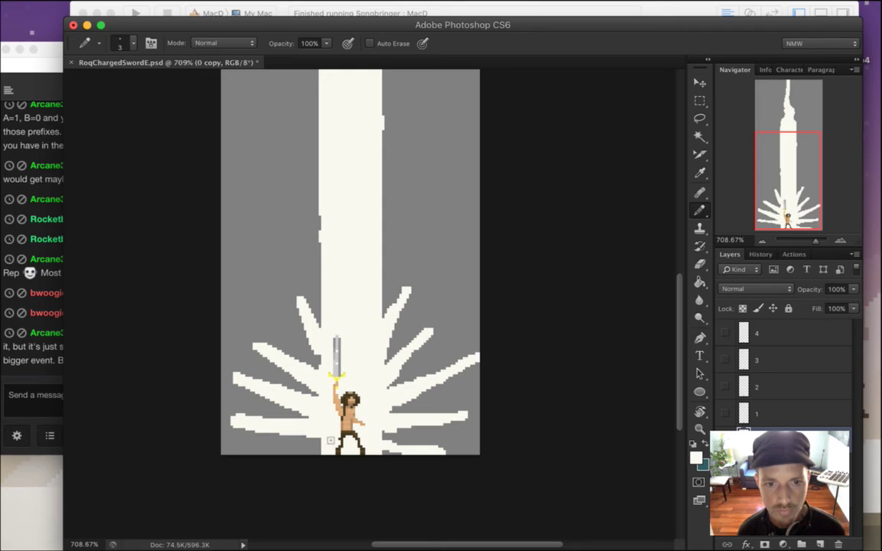
{"action": "left_click_drag", "start_coordinate": [247, 457], "coordinate": [324, 451]}
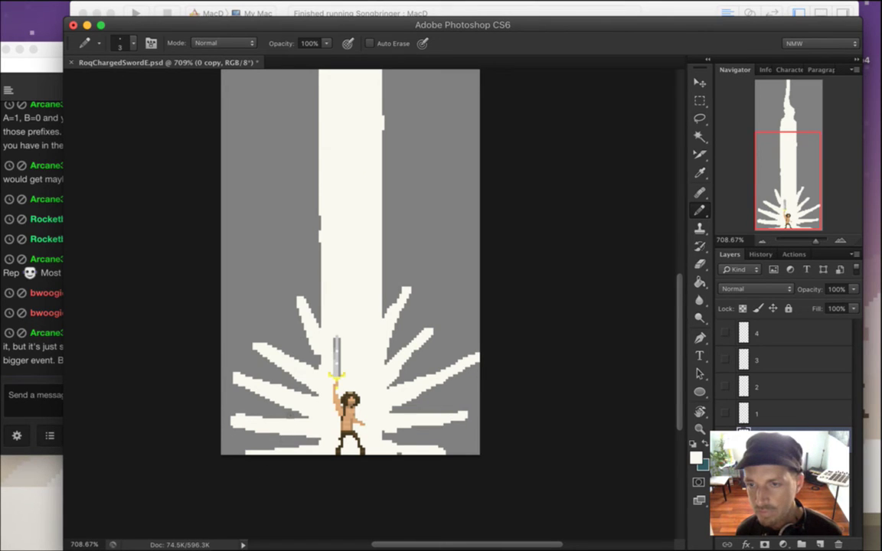
Erase the steepest, uppermost ray on each side of the beam with the 6 px Eraser.
{"action": "key", "text": "e"}
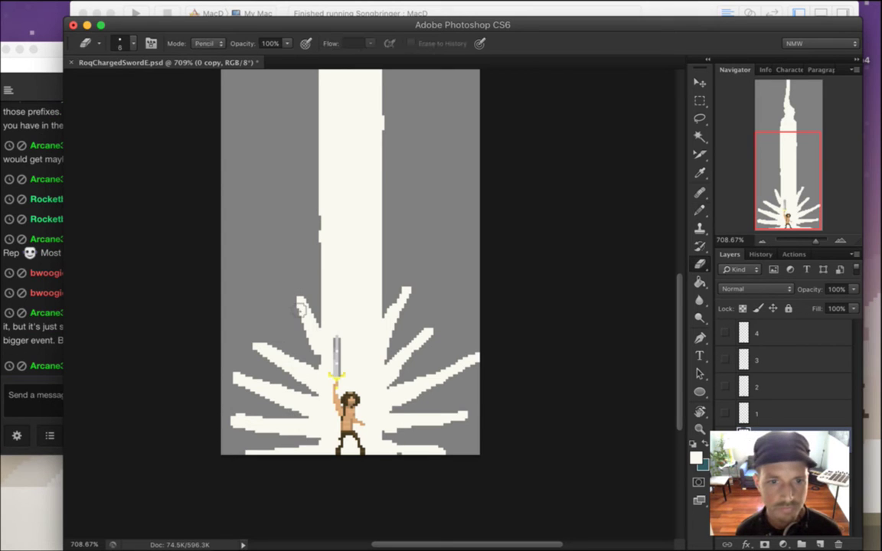
{"action": "left_click_drag", "start_coordinate": [300, 304], "coordinate": [313, 350]}
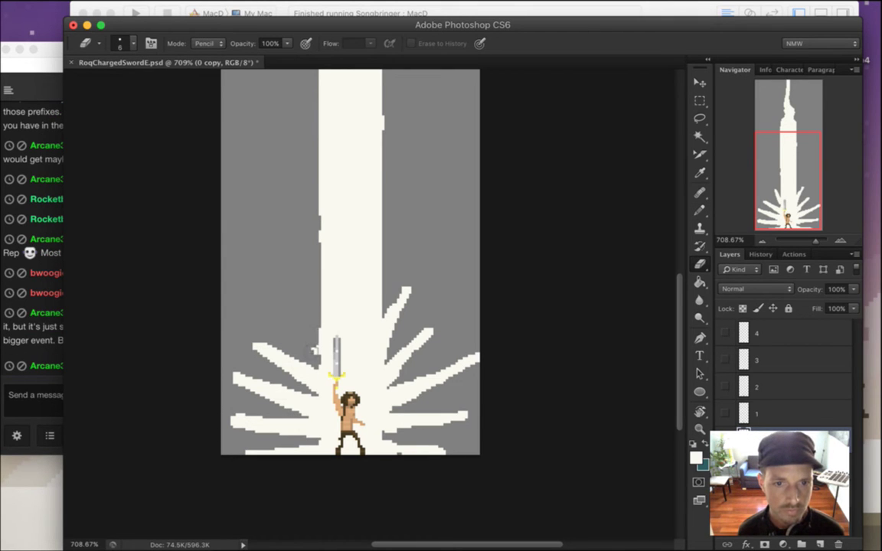
{"action": "left_click_drag", "start_coordinate": [410, 295], "coordinate": [395, 323]}
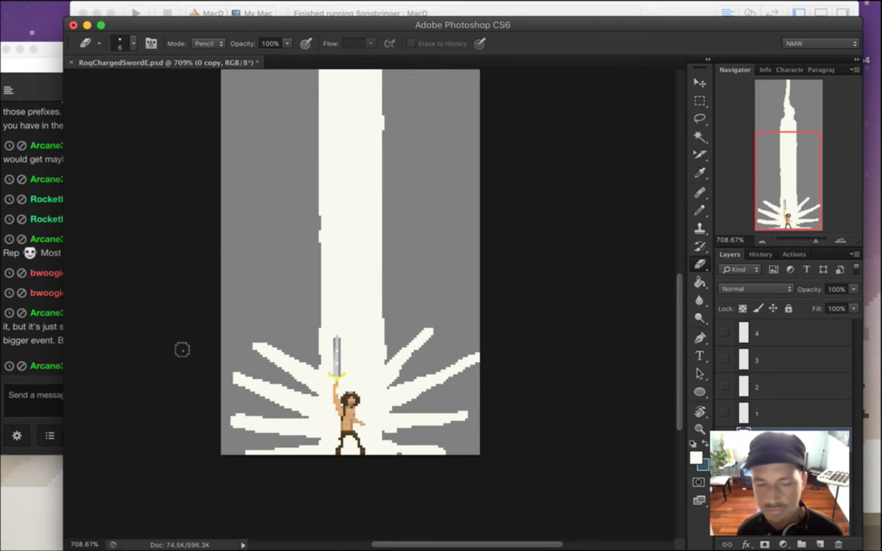
Switch to the Twitch chat, read the newest messages about crazier customs and Halloween in Poland, and return to Photoshop.
{"action": "left_click", "coordinate": [48, 349]}
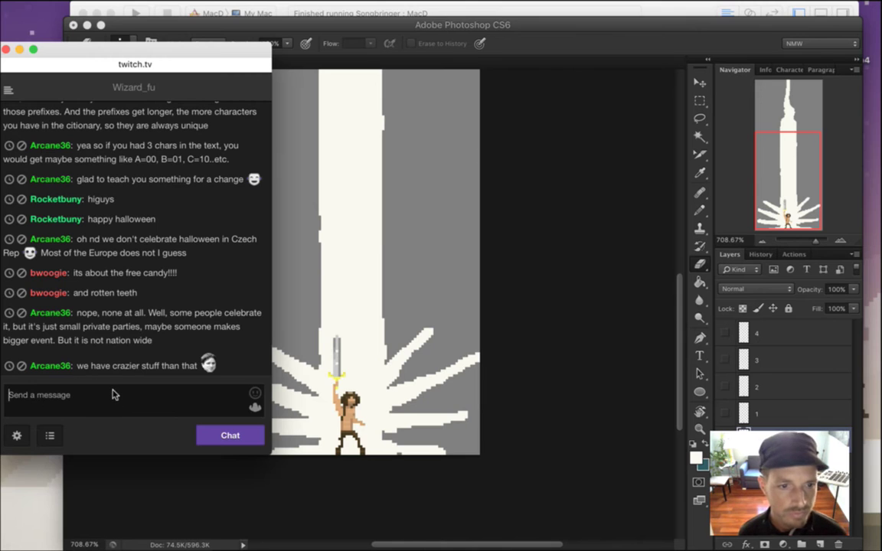
{"action": "left_click_drag", "start_coordinate": [91, 366], "coordinate": [164, 368]}
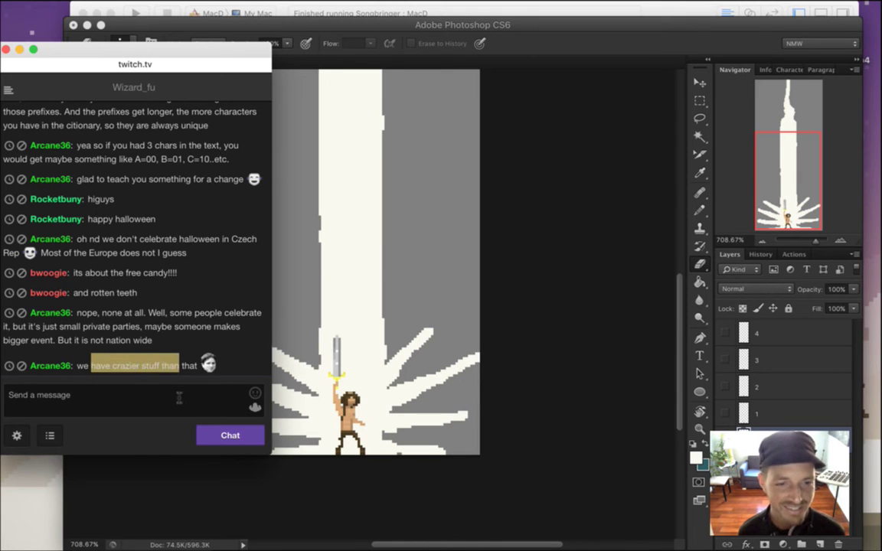
{"action": "left_click", "coordinate": [170, 375]}
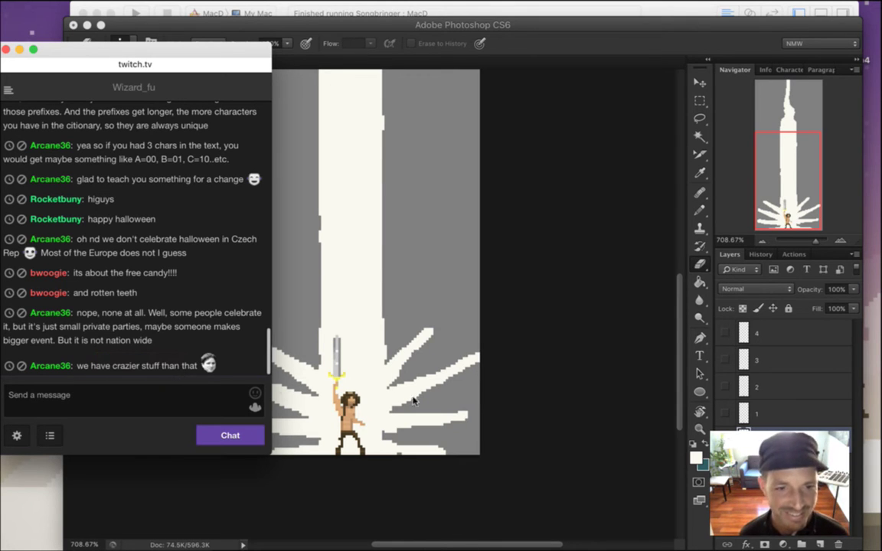
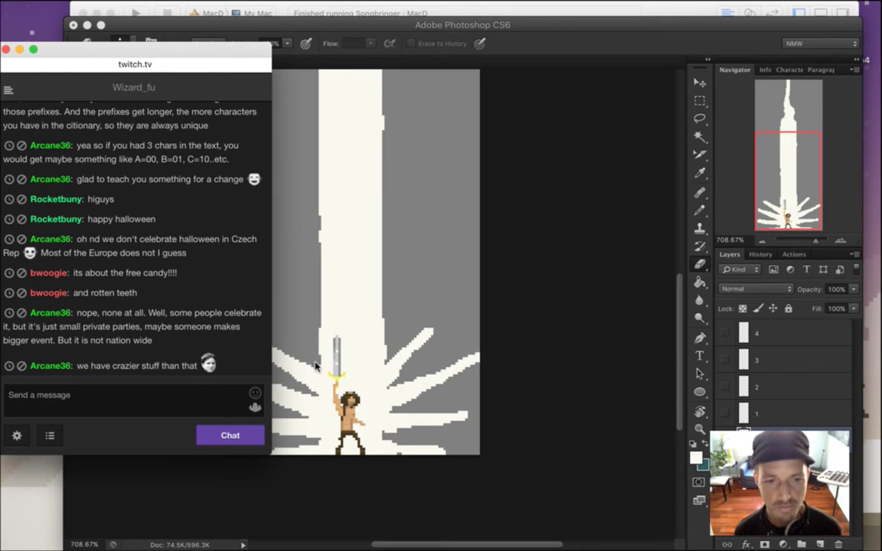
{"action": "left_click", "coordinate": [578, 48]}
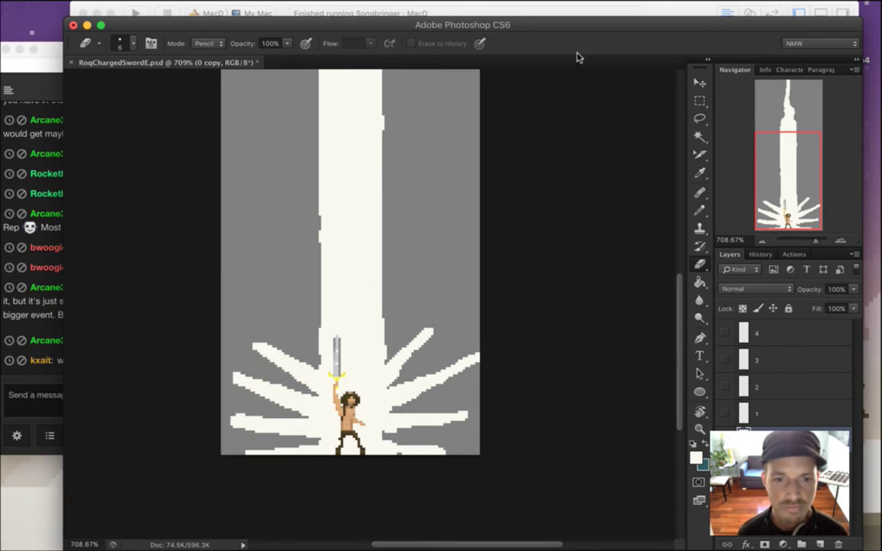
{"action": "left_click", "coordinate": [17, 381]}
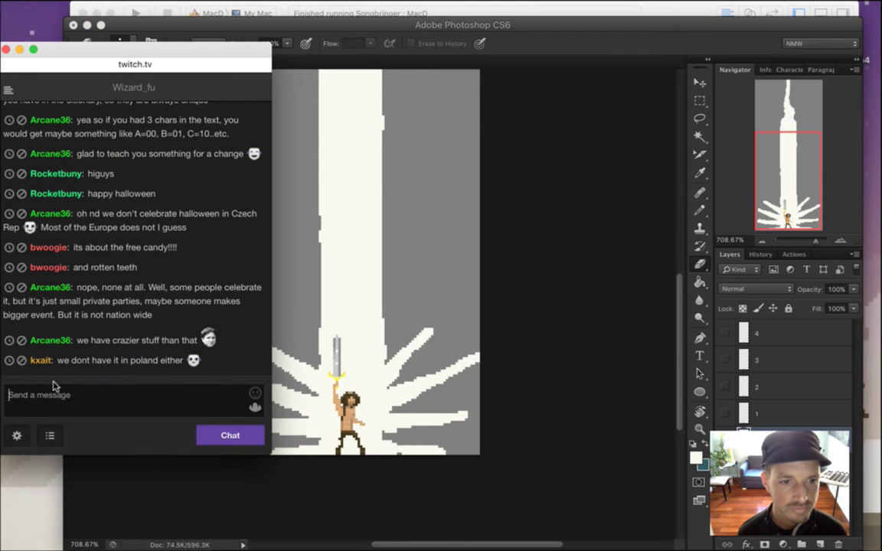
{"action": "left_click_drag", "start_coordinate": [71, 361], "coordinate": [178, 366]}
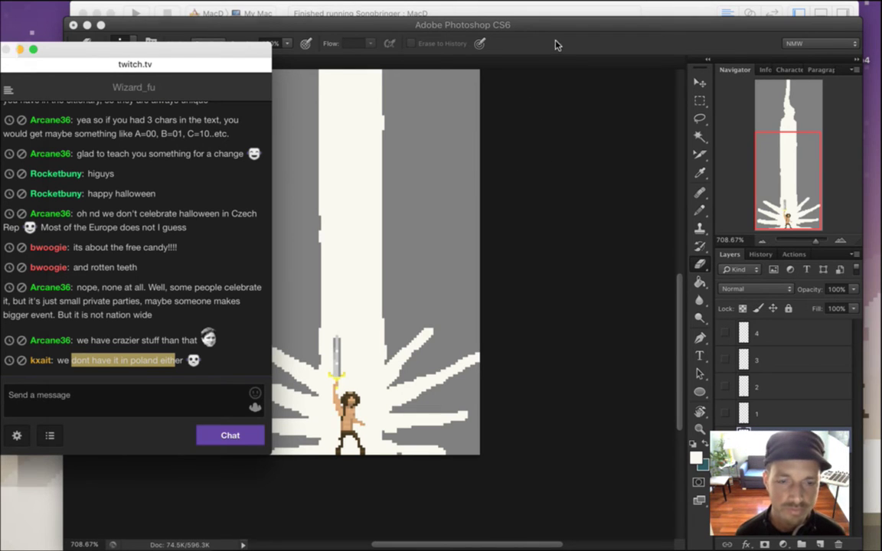
{"action": "left_click", "coordinate": [499, 36]}
Draw a thin steep white ray on the beam's left side above the other rays with the 2 px Pencil, undoing unsatisfactory strokes.
{"action": "key", "text": "bracketleft"}
{"action": "key", "text": "bracketleft"}
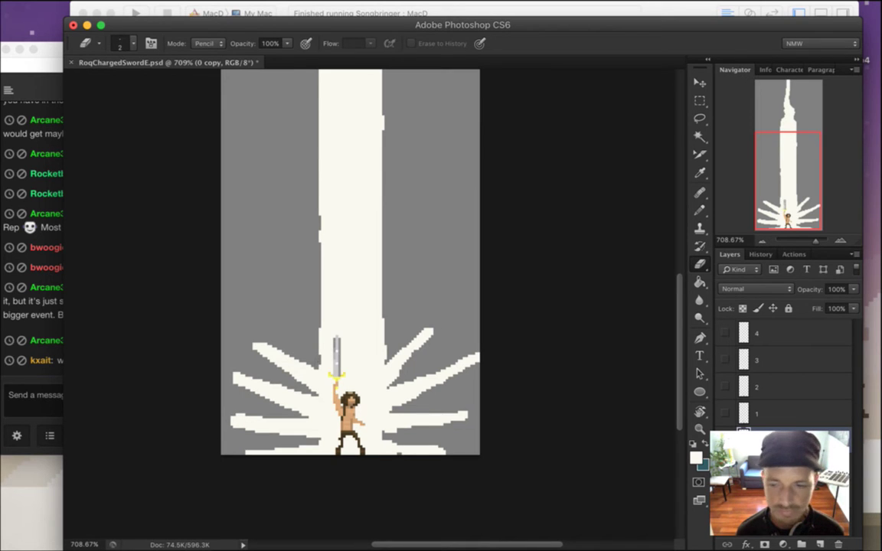
{"action": "key", "text": "b"}
{"action": "left_click_drag", "start_coordinate": [288, 300], "coordinate": [320, 351]}
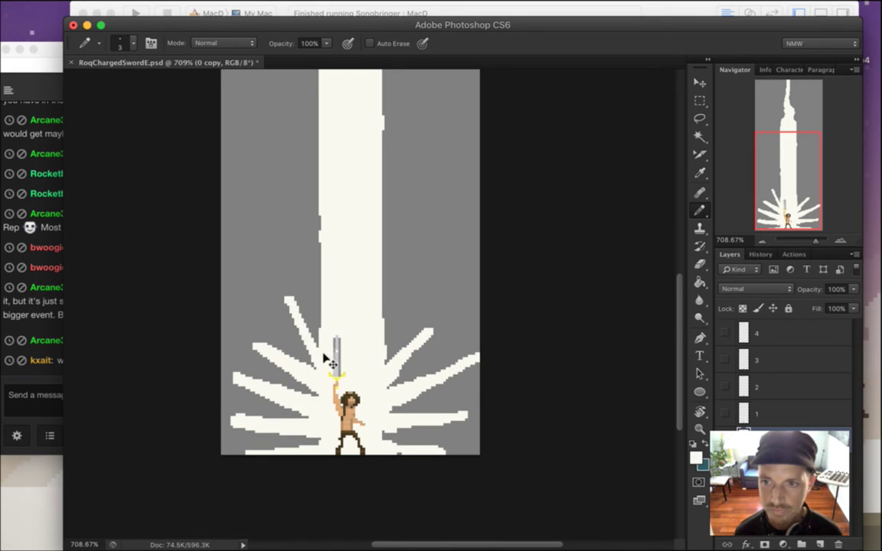
{"action": "key", "text": "super+z"}
{"action": "key", "text": "bracketleft"}
{"action": "left_click_drag", "start_coordinate": [292, 302], "coordinate": [293, 357]}
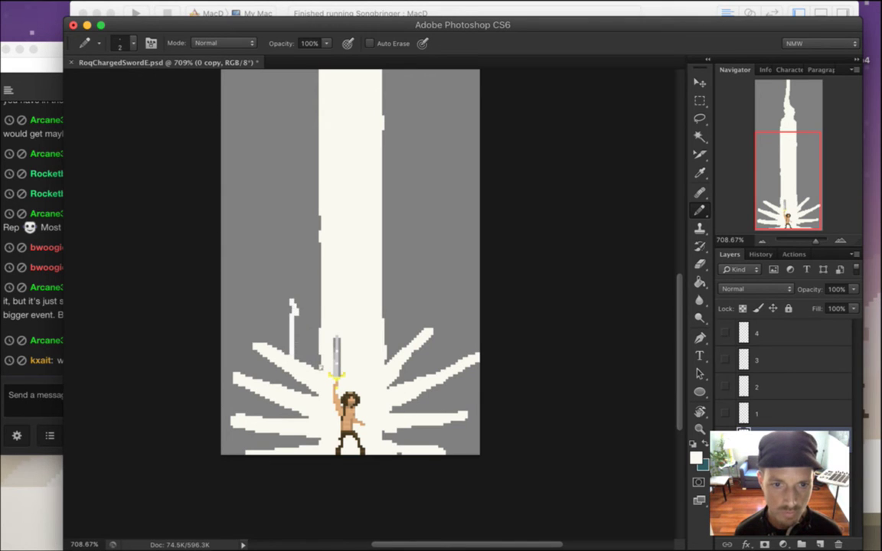
{"action": "key", "text": "super+z"}
{"action": "left_click_drag", "start_coordinate": [291, 304], "coordinate": [311, 362]}
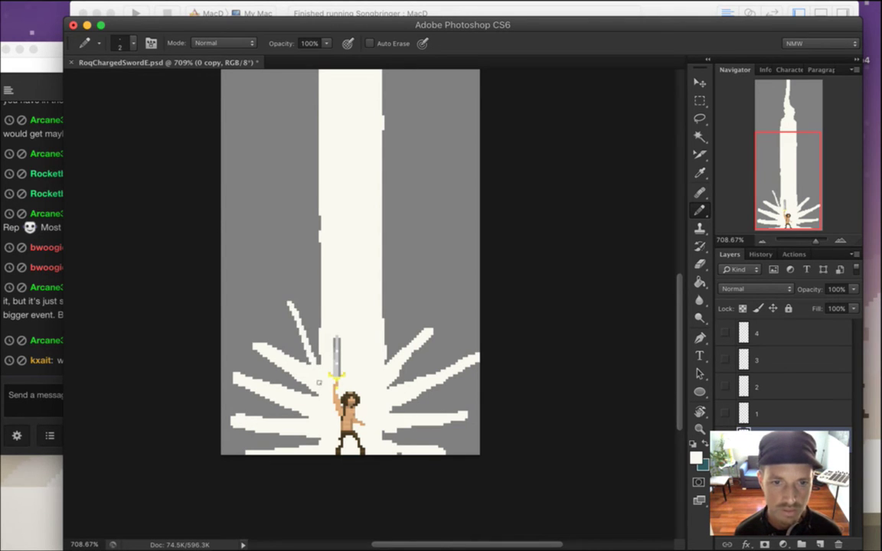
{"action": "key", "text": "super+z"}
{"action": "left_click_drag", "start_coordinate": [292, 295], "coordinate": [313, 366]}
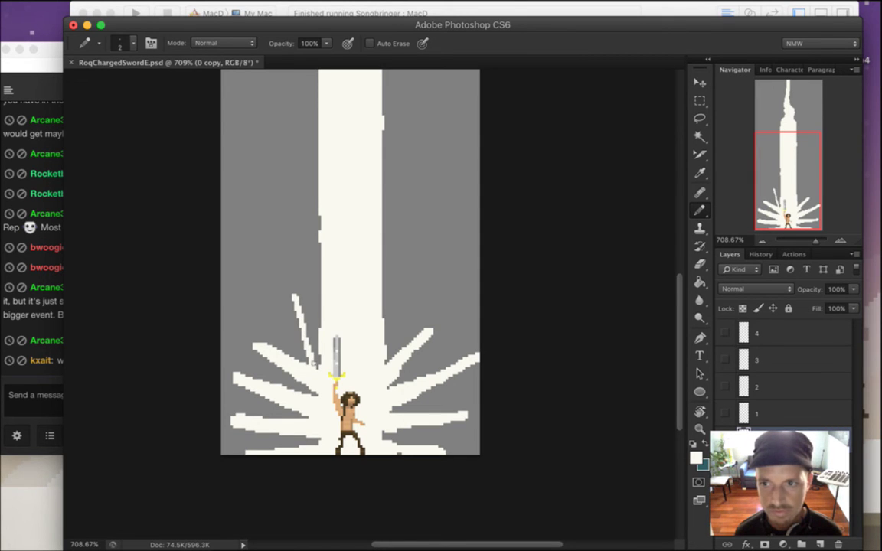
Undo the thin steep ray left of the beam and draw a thicker white one in its place with the 3 px Pencil.
{"action": "key", "text": "super+z"}
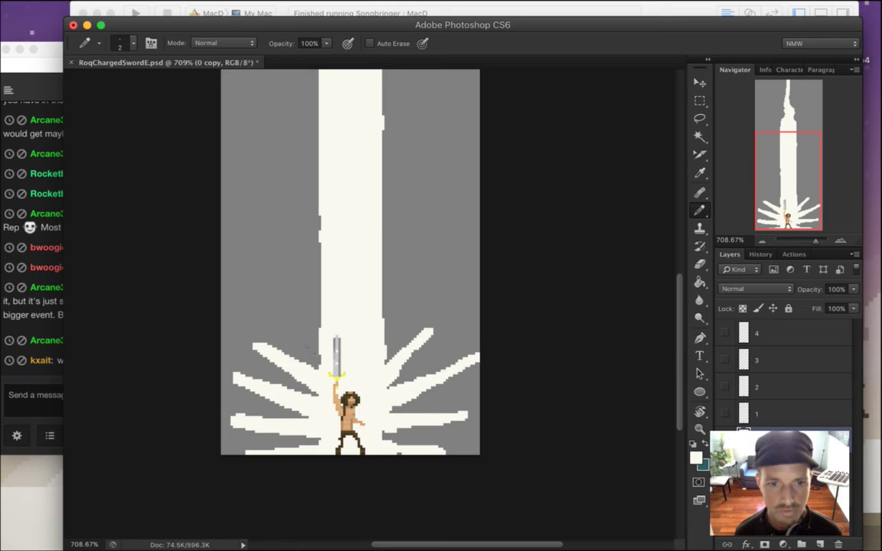
{"action": "left_click_drag", "start_coordinate": [293, 307], "coordinate": [322, 375]}
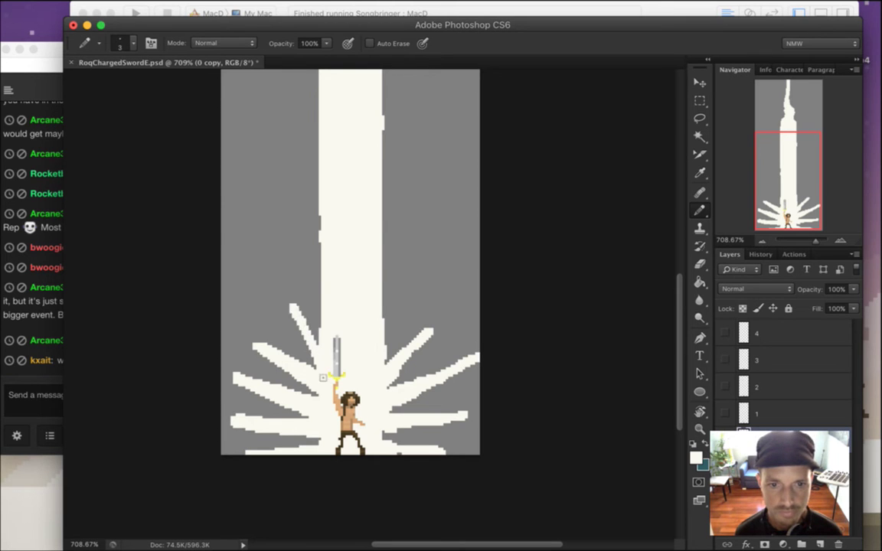
{"action": "left_click_drag", "start_coordinate": [296, 320], "coordinate": [308, 348]}
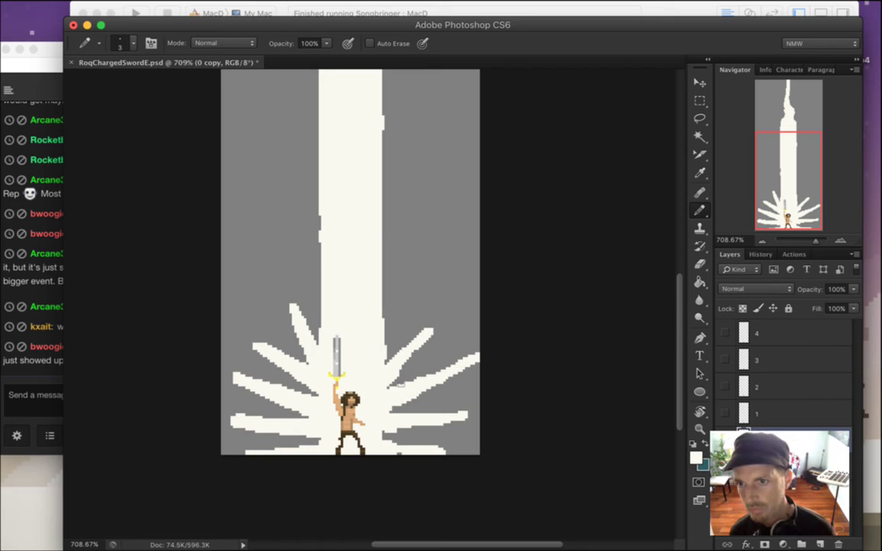
Draw a short, nearly vertical white ray right of the beam, above the other rays, with the 3 px Pencil.
{"action": "key", "text": "e"}
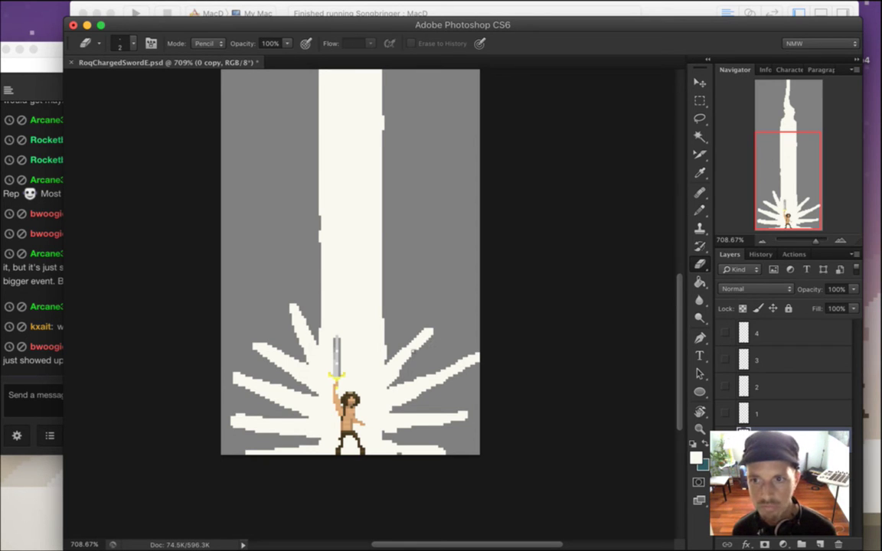
{"action": "key", "text": "b"}
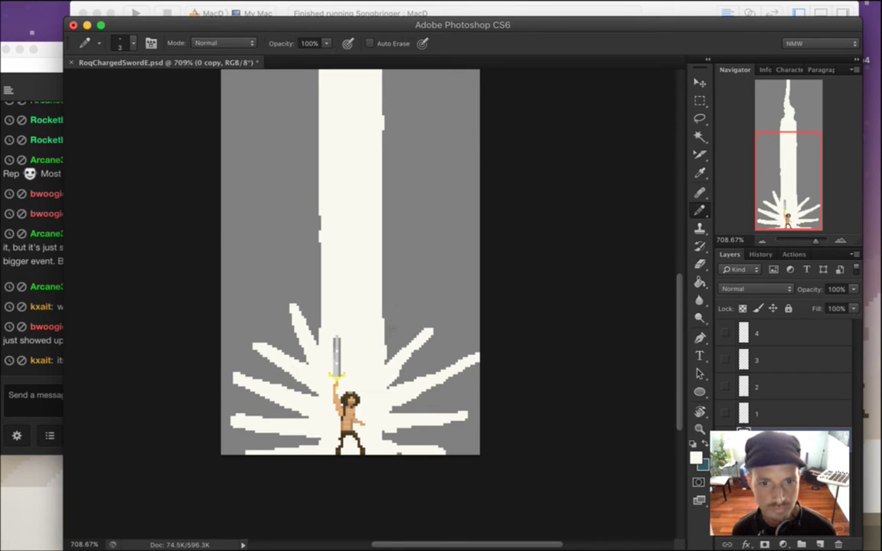
{"action": "left_click_drag", "start_coordinate": [395, 305], "coordinate": [391, 359]}
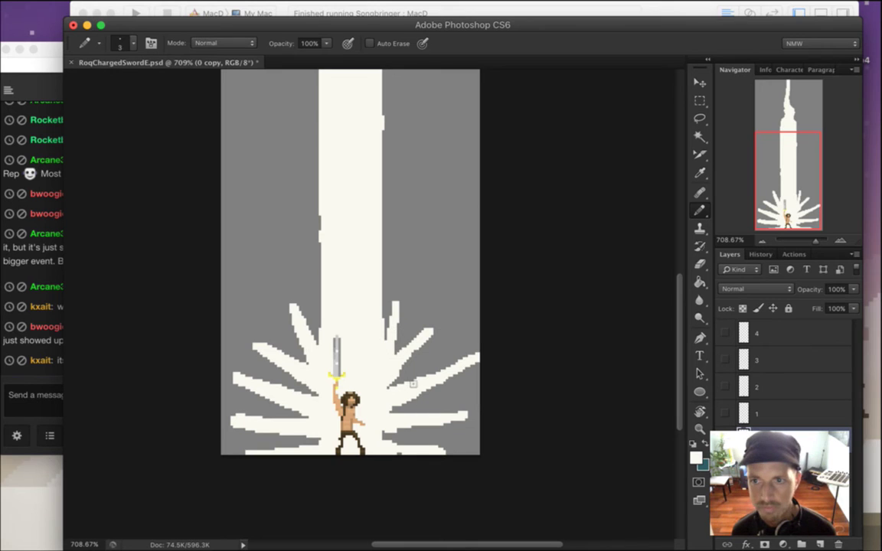
Add thin curling white wisps along both edges of the beam with the 1 px Pencil.
{"action": "key", "text": "bracketleft"}
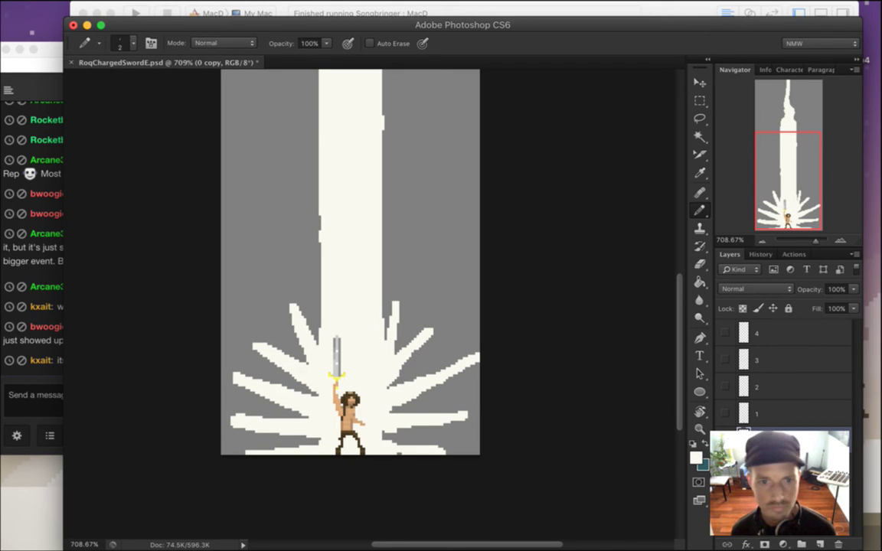
{"action": "left_click_drag", "start_coordinate": [315, 326], "coordinate": [325, 164]}
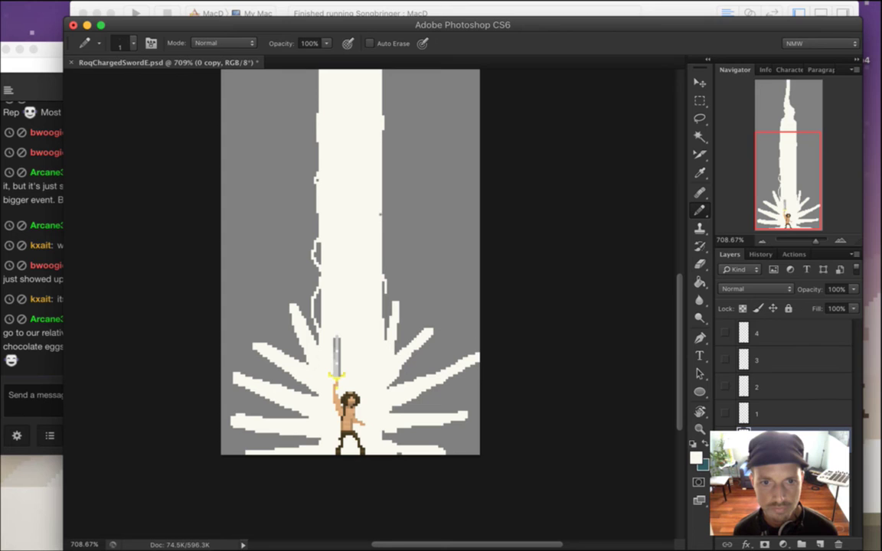
{"action": "left_click_drag", "start_coordinate": [385, 151], "coordinate": [383, 130]}
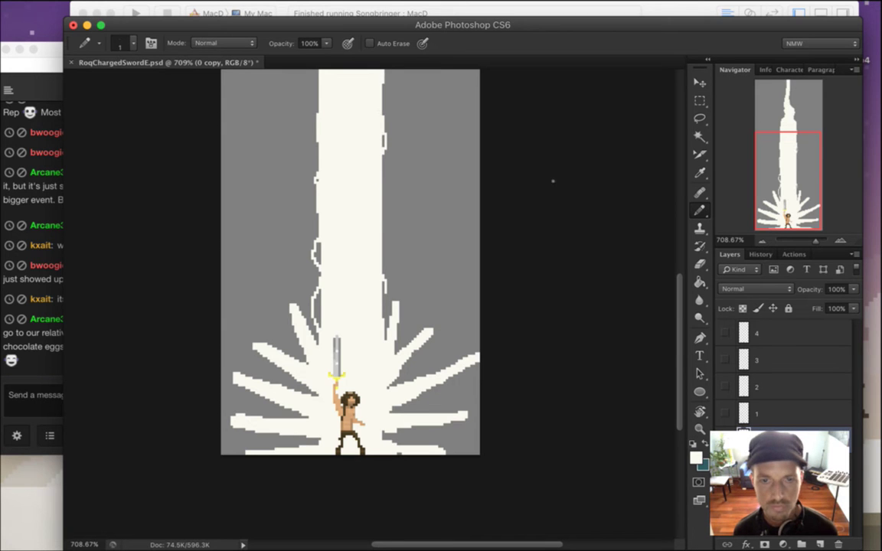
{"action": "scroll", "coordinate": [677, 291], "scroll_direction": "up", "scroll_amount": 3}
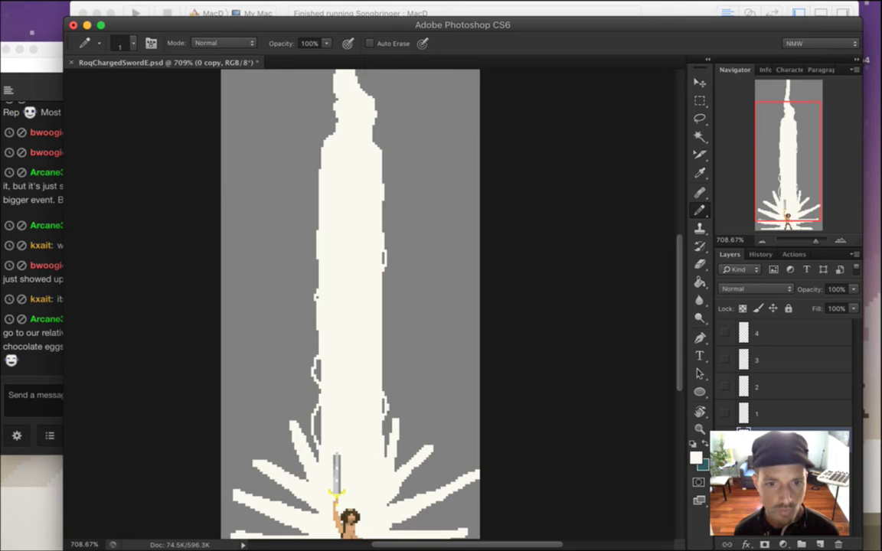
{"action": "key", "text": "e"}
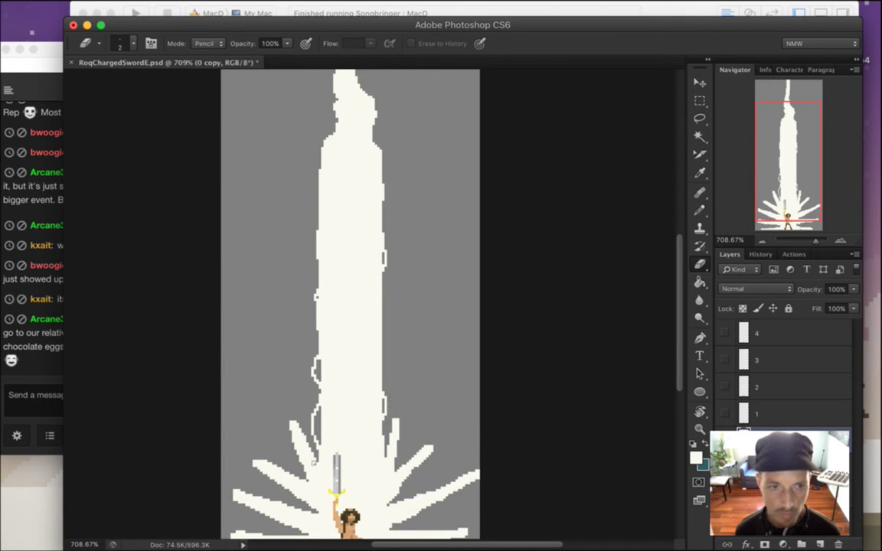
Switch to the Twitch chat, read the newest messages about trick-or-treaters and Easter customs, and return to Photoshop.
{"action": "left_click", "coordinate": [47, 324]}
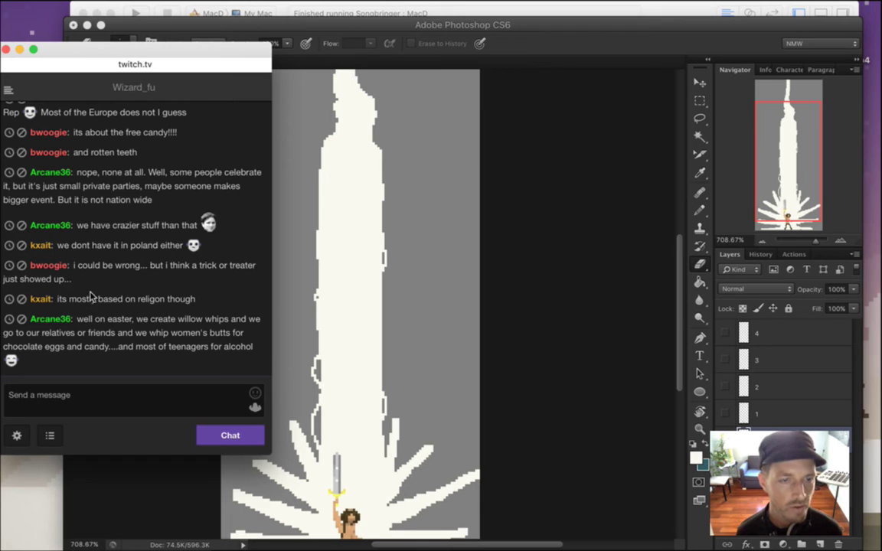
{"action": "left_click_drag", "start_coordinate": [74, 266], "coordinate": [144, 291]}
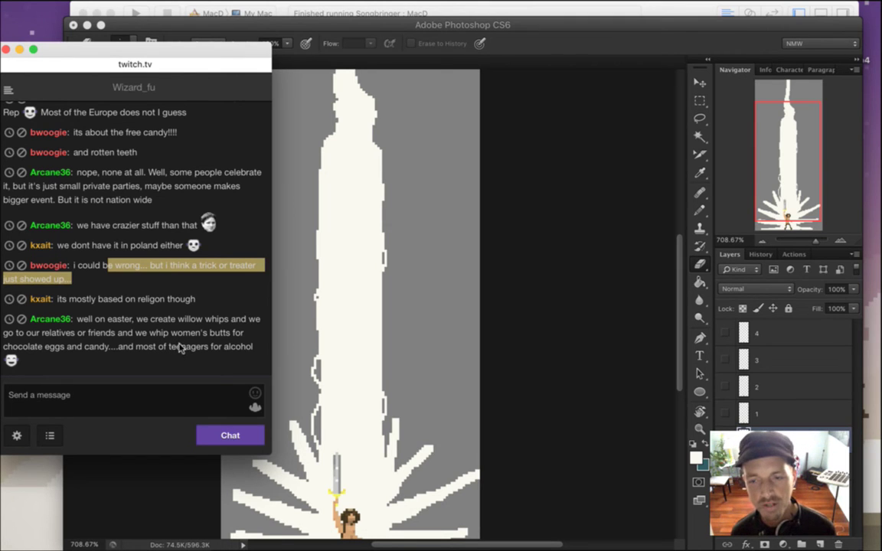
{"action": "left_click", "coordinate": [148, 351]}
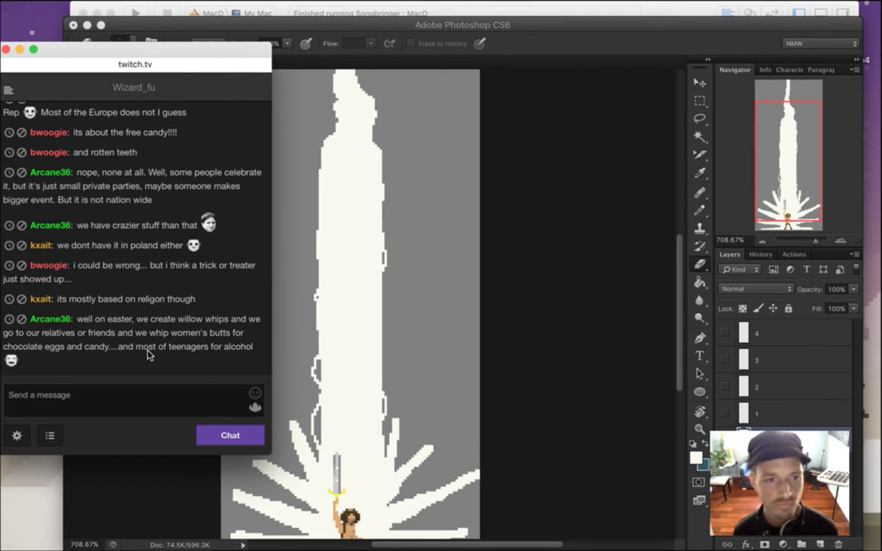
{"action": "left_click_drag", "start_coordinate": [93, 319], "coordinate": [128, 330]}
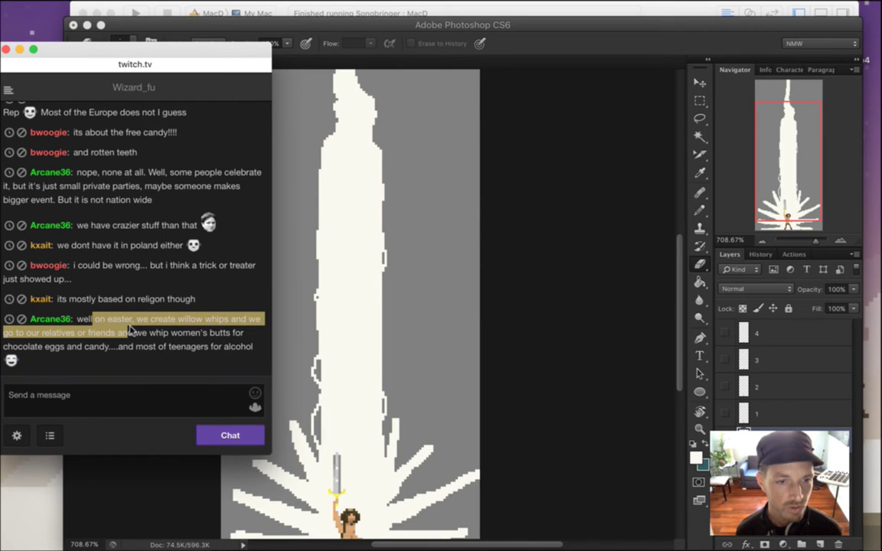
{"action": "left_click_drag", "start_coordinate": [132, 330], "coordinate": [230, 349]}
{"action": "left_click", "coordinate": [234, 354]}
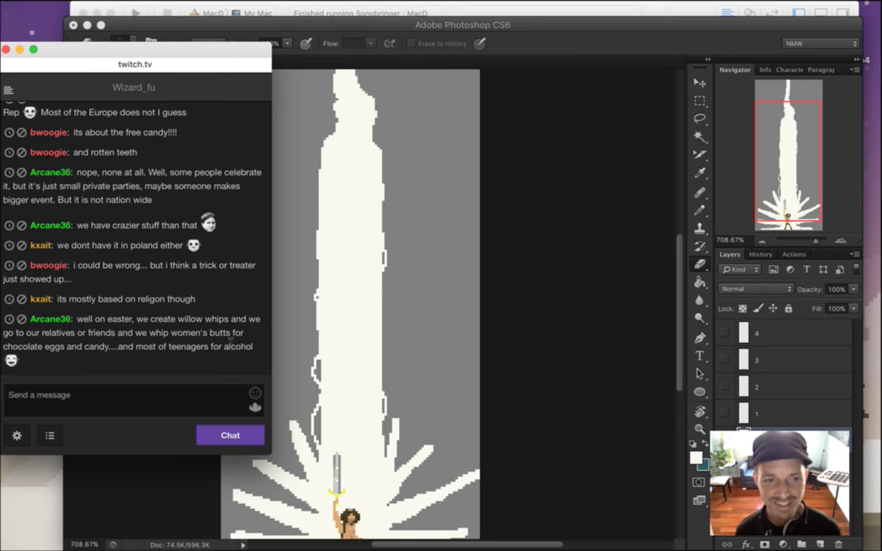
{"action": "left_click", "coordinate": [560, 46]}
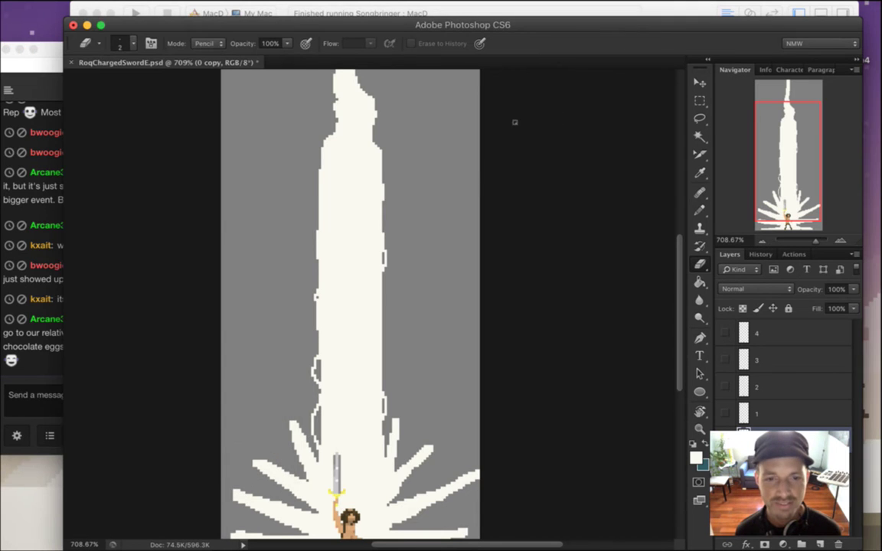
Zoom in on the beam's upper tip and toggle layer visibility to check which layer holds the beam.
{"action": "left_click_drag", "start_coordinate": [681, 290], "coordinate": [661, 239]}
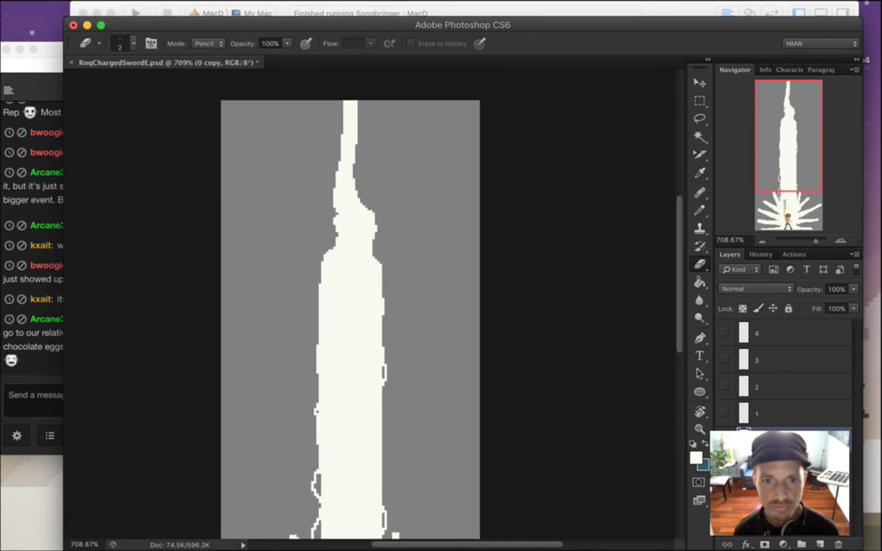
{"action": "key", "text": "b"}
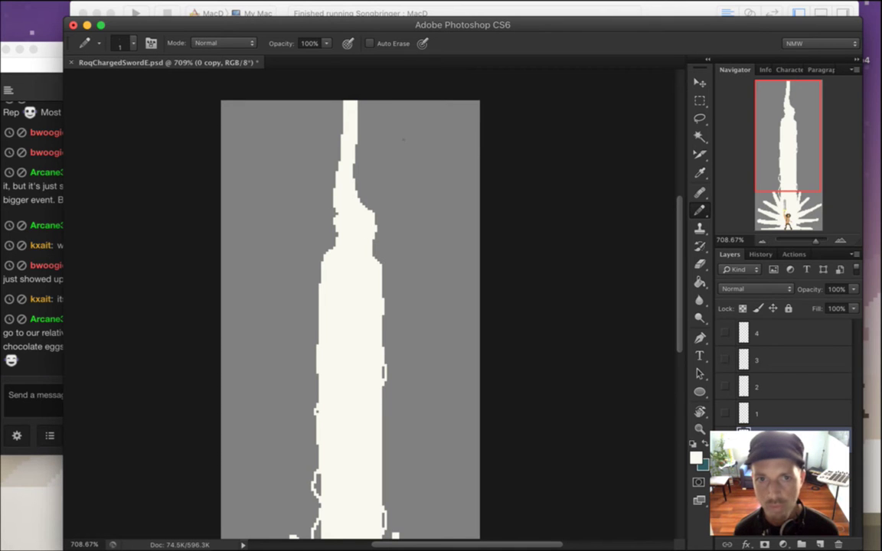
{"action": "left_click_drag", "start_coordinate": [338, 131], "coordinate": [404, 153]}
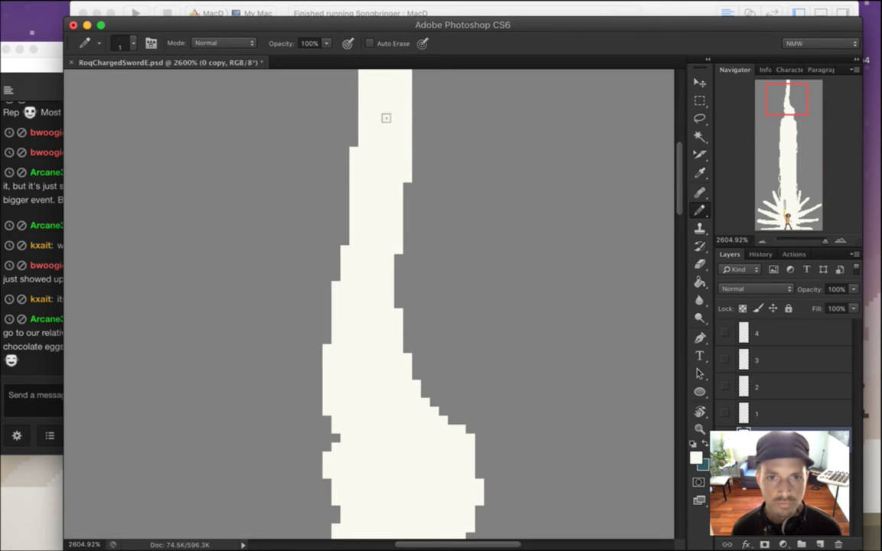
{"action": "scroll", "coordinate": [617, 146], "scroll_direction": "up", "scroll_amount": 3}
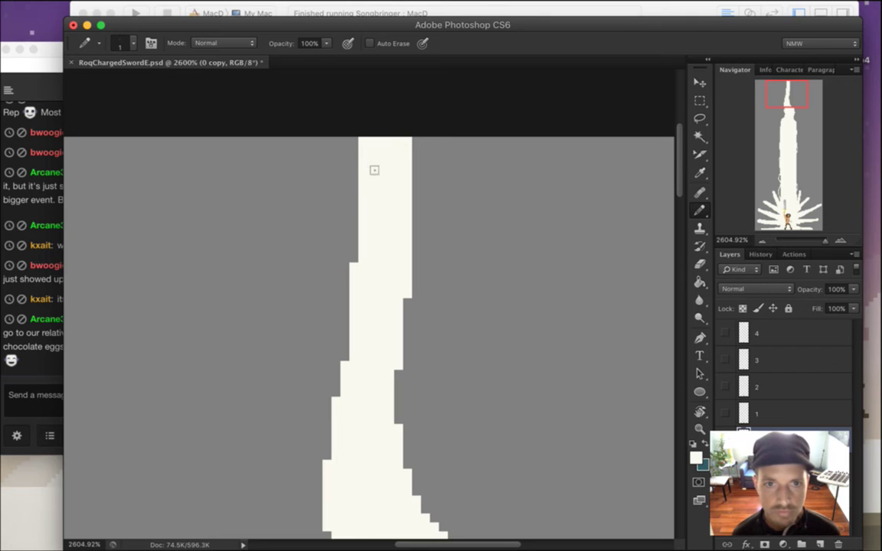
{"action": "key", "text": "e"}
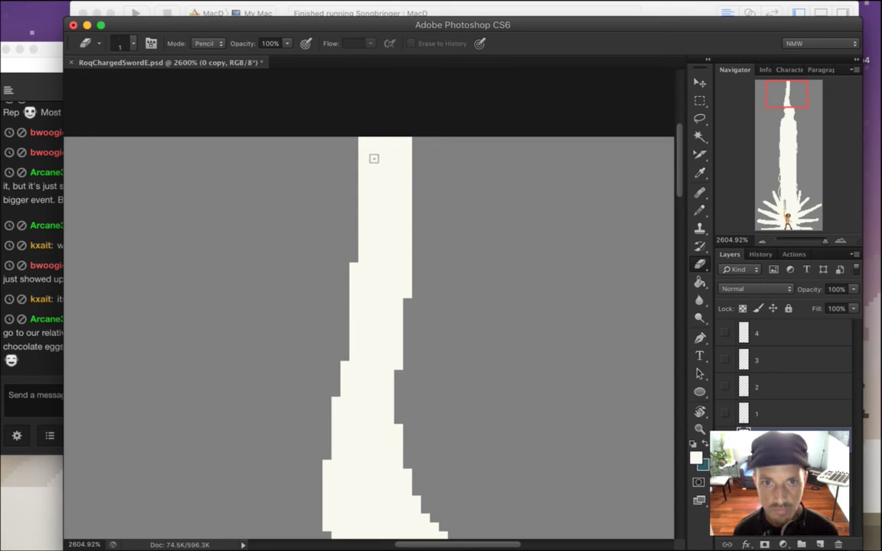
{"action": "left_click", "coordinate": [725, 440]}
{"action": "left_click", "coordinate": [725, 440]}
{"action": "left_click", "coordinate": [726, 467]}
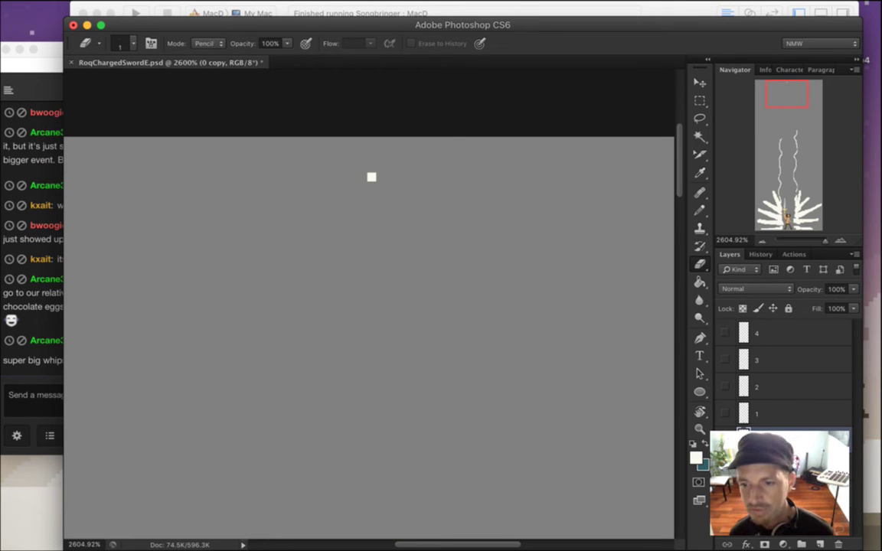
Select the white beam on Layer 1 using the Magic Wand without Anti-alias or Contiguous, cut it to a new layer, and view it alone.
{"action": "left_click", "coordinate": [773, 468]}
{"action": "left_click_drag", "start_coordinate": [787, 100], "coordinate": [781, 246]}
{"action": "key", "text": "w"}
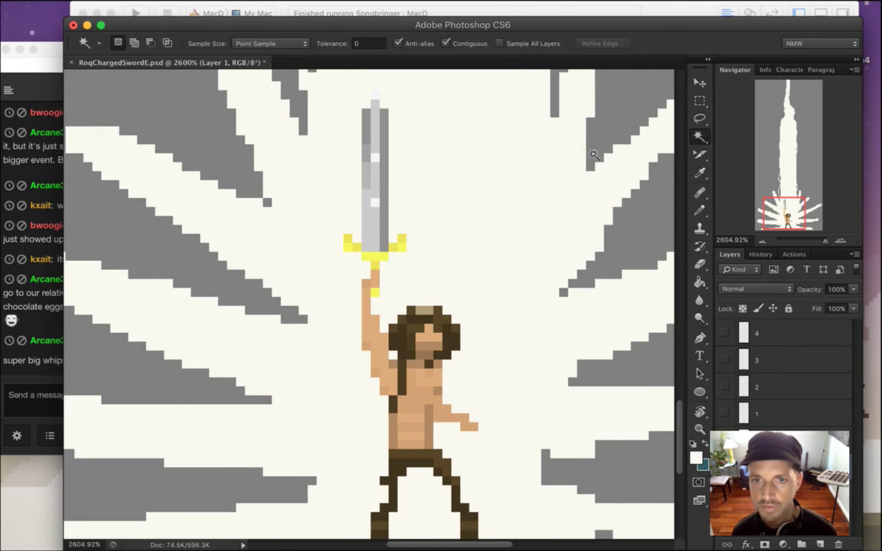
{"action": "left_click", "coordinate": [549, 181]}
{"action": "left_click", "coordinate": [483, 237]}
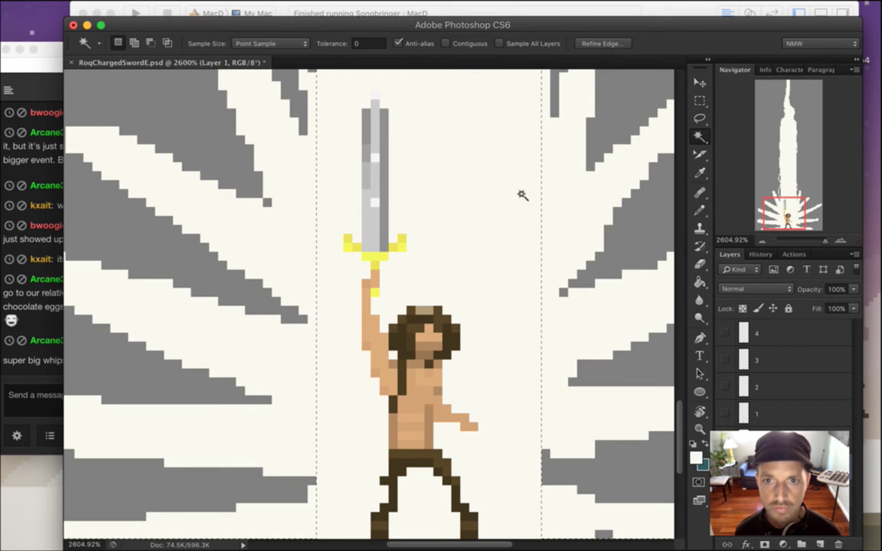
{"action": "left_click", "coordinate": [399, 44]}
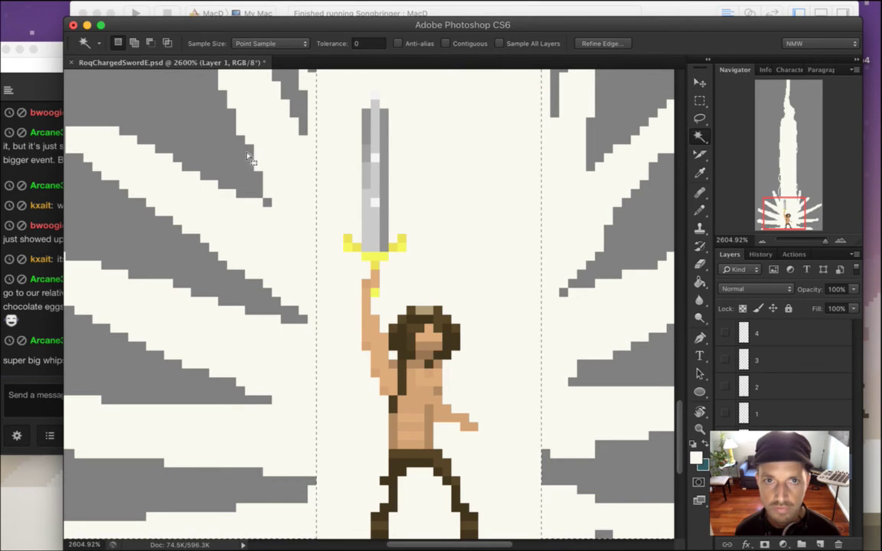
{"action": "key", "text": "super+d"}
{"action": "left_click", "coordinate": [407, 204]}
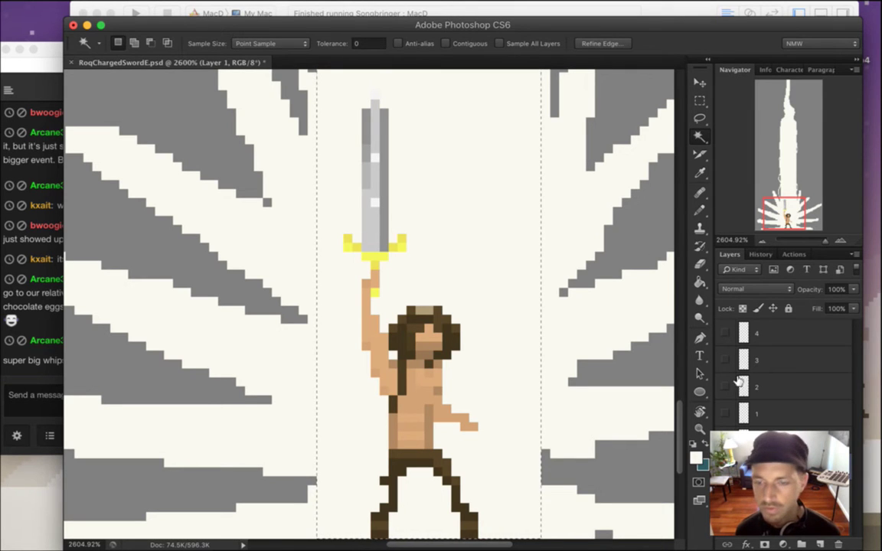
{"action": "right_click", "coordinate": [520, 329]}
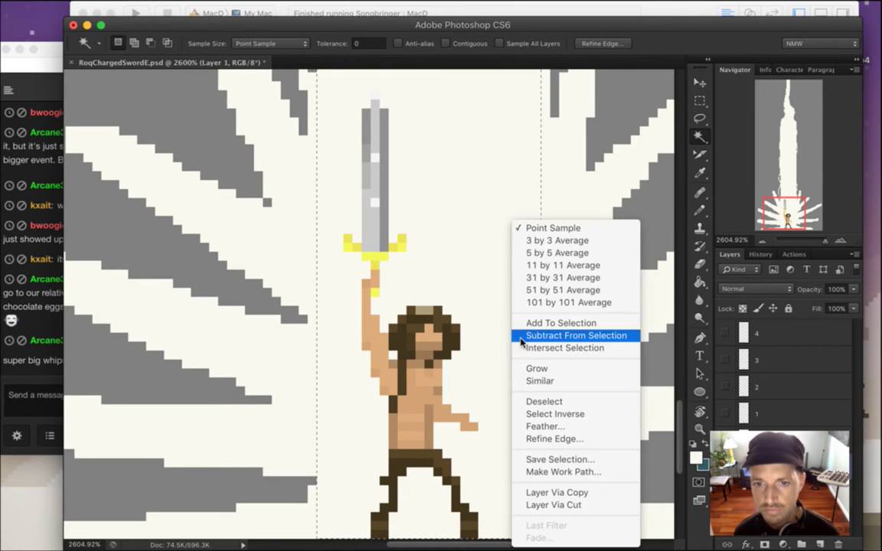
{"action": "left_click", "coordinate": [571, 504]}
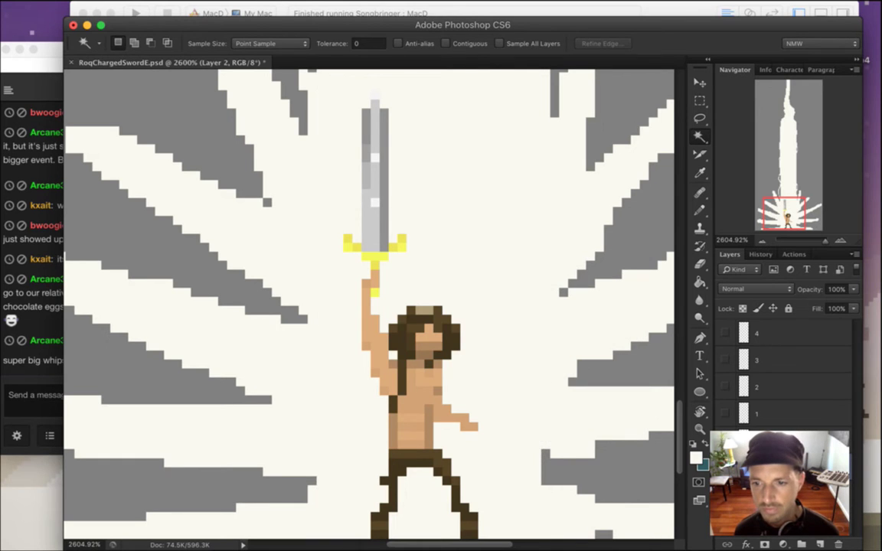
{"action": "left_click", "coordinate": [726, 468]}
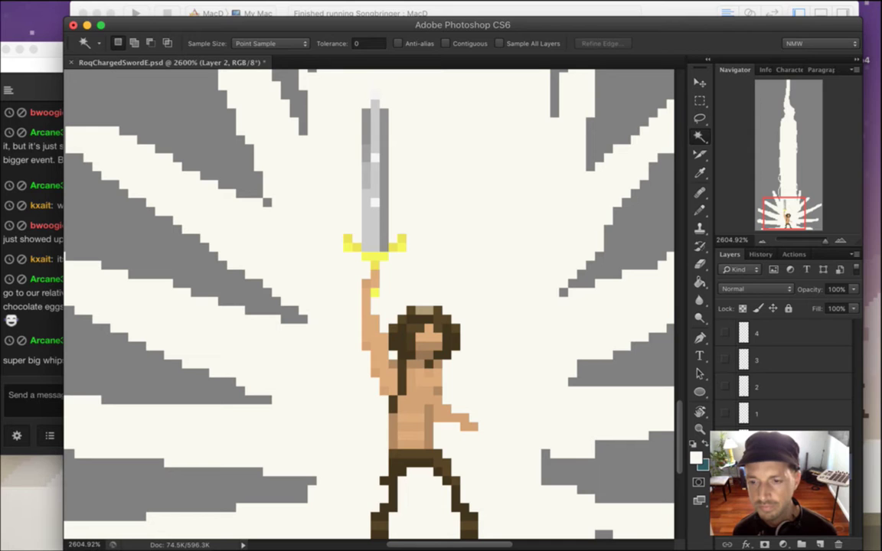
{"action": "left_click", "coordinate": [725, 468]}
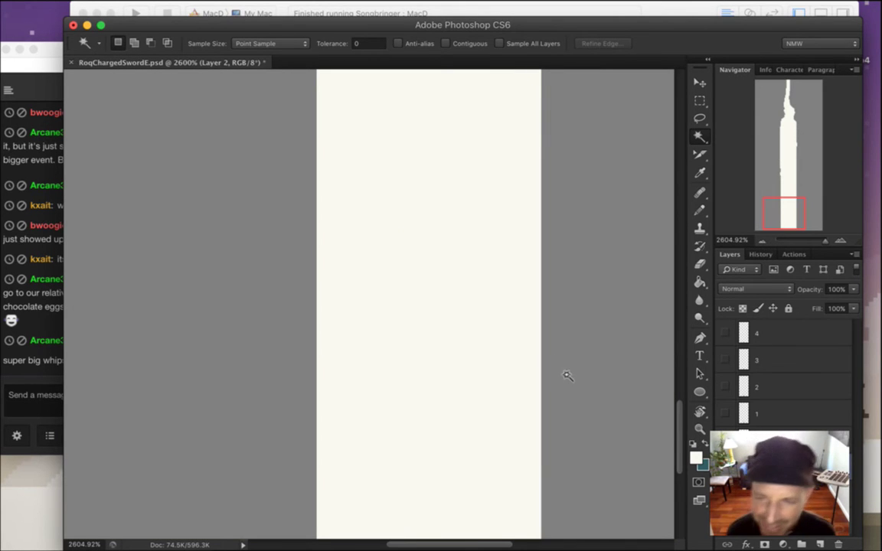
Switch to the Twitch chat, read the newest message about spanking and super big whips, and return to Photoshop.
{"action": "left_click", "coordinate": [8, 379]}
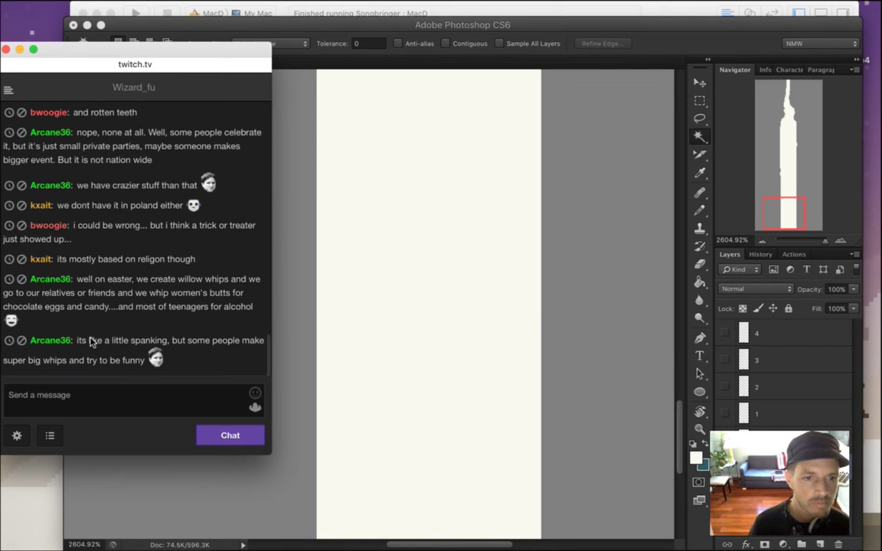
{"action": "left_click_drag", "start_coordinate": [90, 340], "coordinate": [120, 360]}
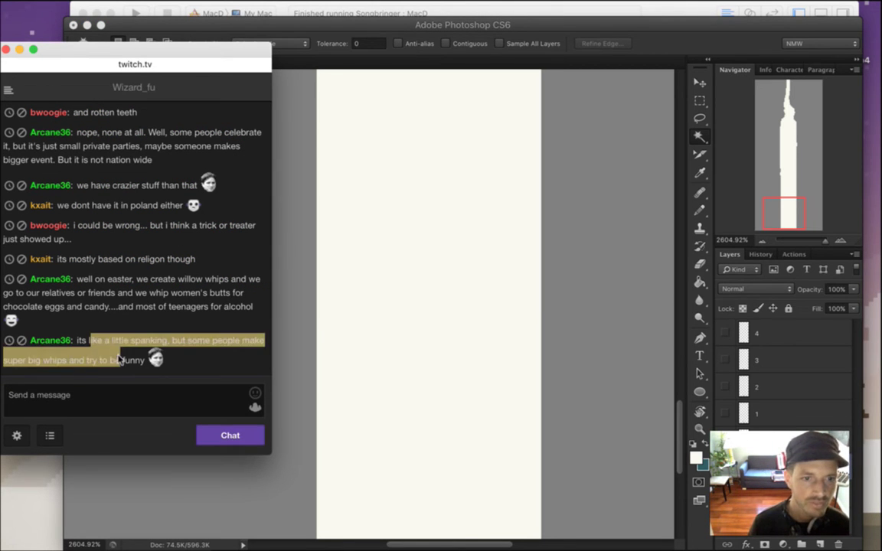
{"action": "left_click", "coordinate": [132, 323]}
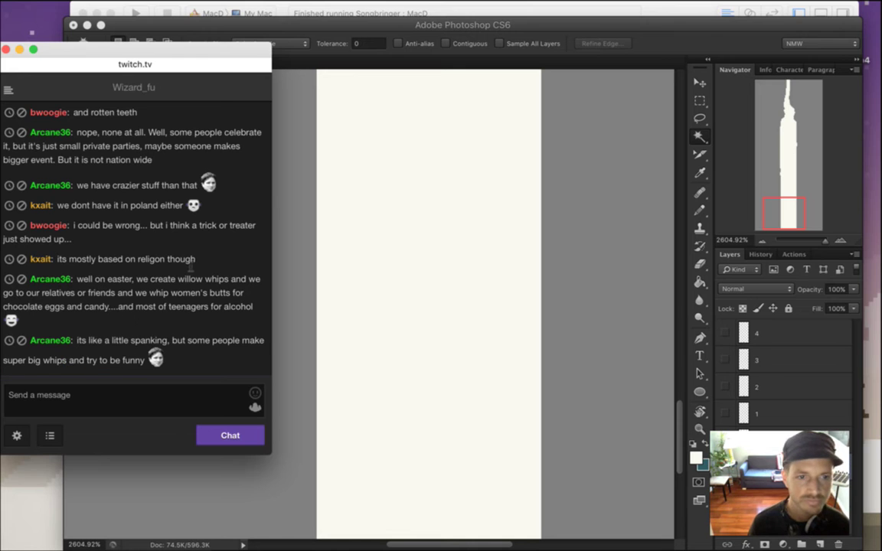
{"action": "left_click", "coordinate": [692, 55]}
Show the 0 copy layer with Roq and the fanned rays again.
{"action": "mouse_move", "coordinate": [678, 411]}
{"action": "left_mouse_down"}
{"action": "mouse_move", "coordinate": [679, 428]}
{"action": "mouse_move", "coordinate": [656, 389]}
{"action": "mouse_move", "coordinate": [666, 418]}
{"action": "mouse_move", "coordinate": [679, 421]}
{"action": "left_mouse_up"}
{"action": "left_click", "coordinate": [726, 441]}
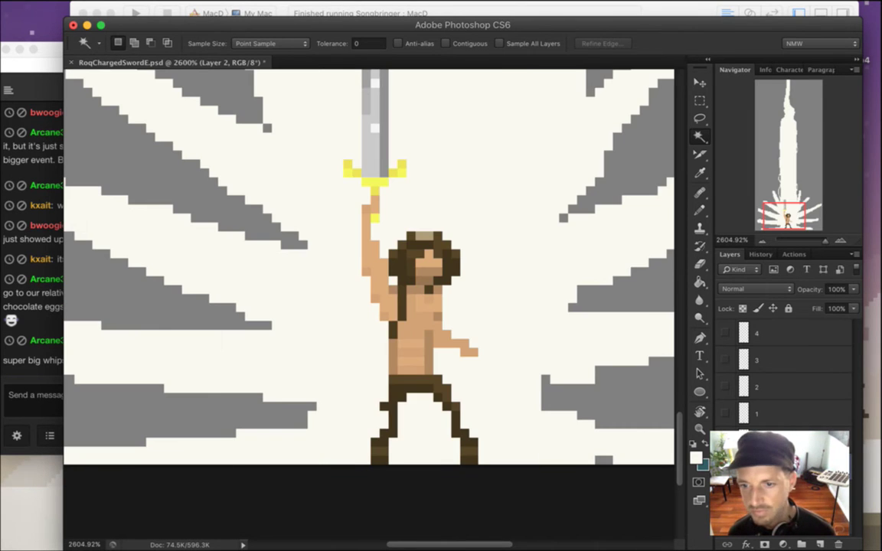
Select the white fanned rays on the 0 copy layer with the Magic Wand and cut them to a new layer.
{"action": "left_click", "coordinate": [773, 441]}
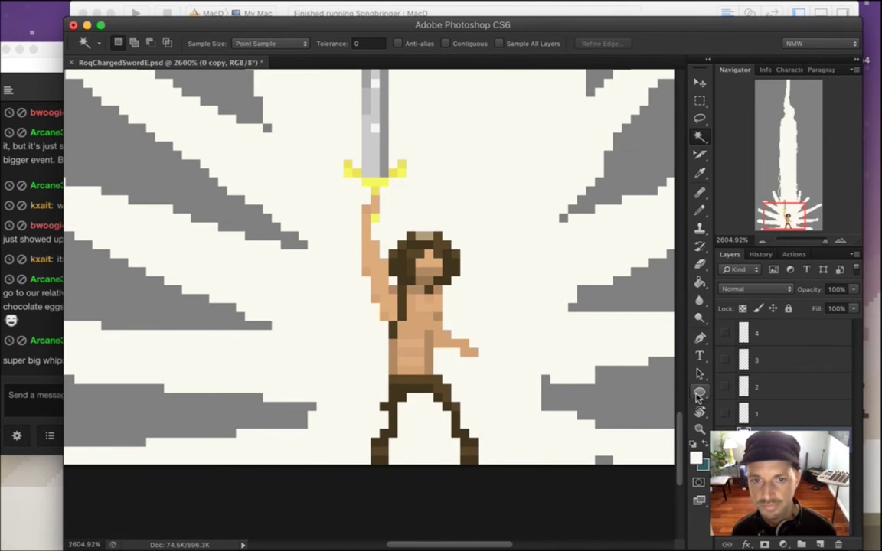
{"action": "left_click", "coordinate": [490, 291]}
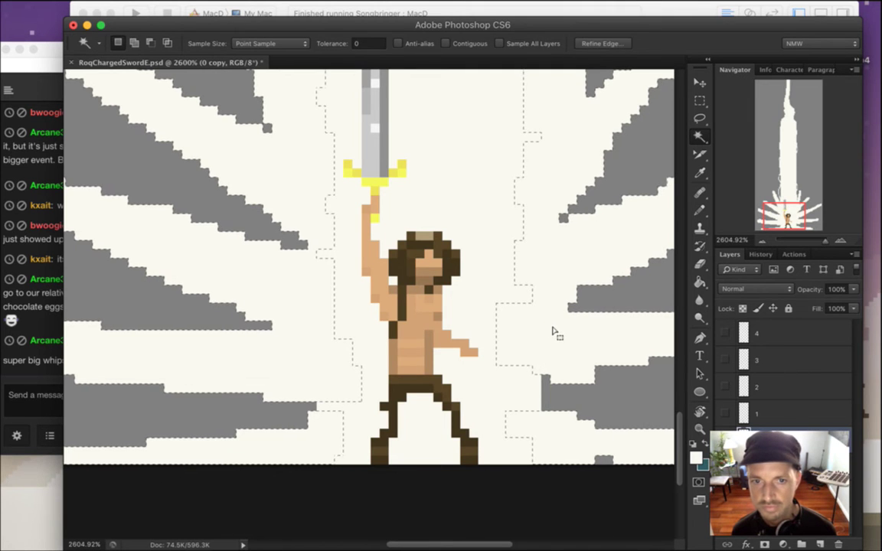
{"action": "key", "text": "Delete"}
{"action": "key", "text": "super+d"}
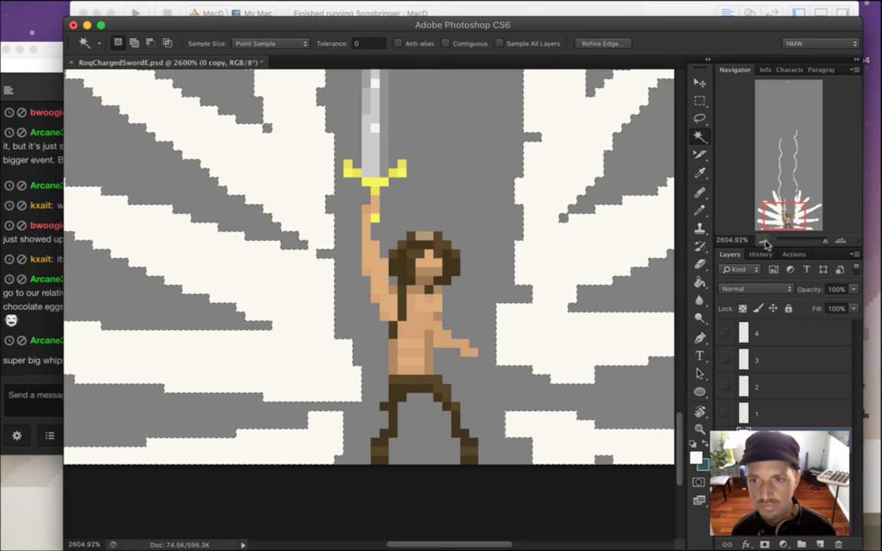
{"action": "scroll", "coordinate": [488, 318], "scroll_direction": "down", "scroll_amount": 3}
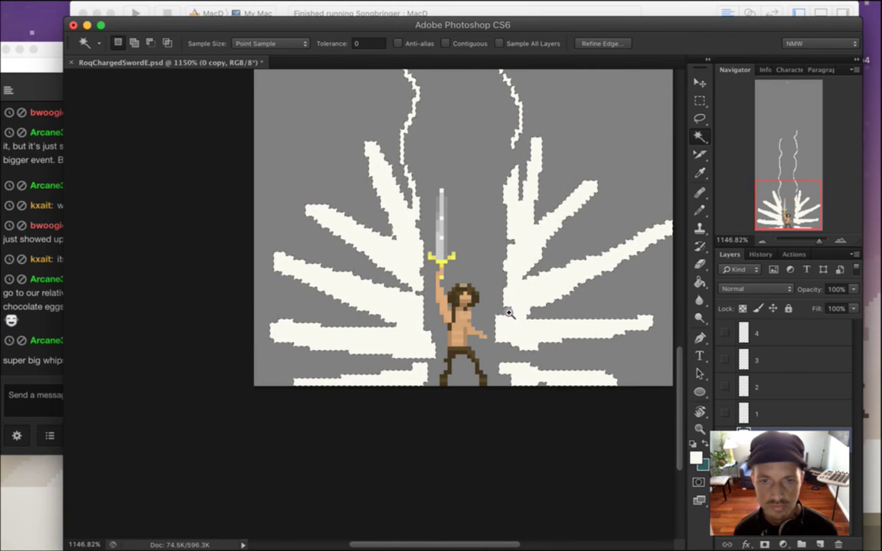
{"action": "scroll", "coordinate": [680, 309], "scroll_direction": "up", "scroll_amount": 5}
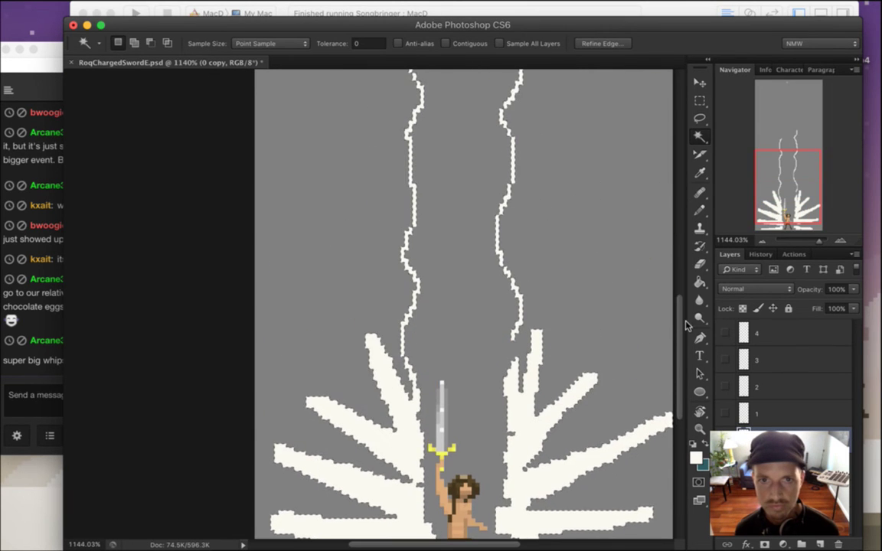
{"action": "right_click", "coordinate": [529, 389]}
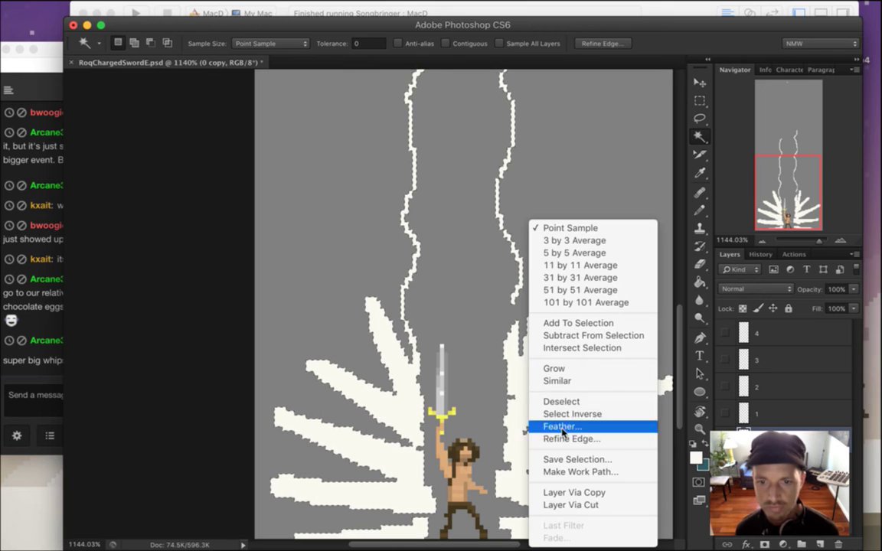
{"action": "left_click", "coordinate": [577, 507]}
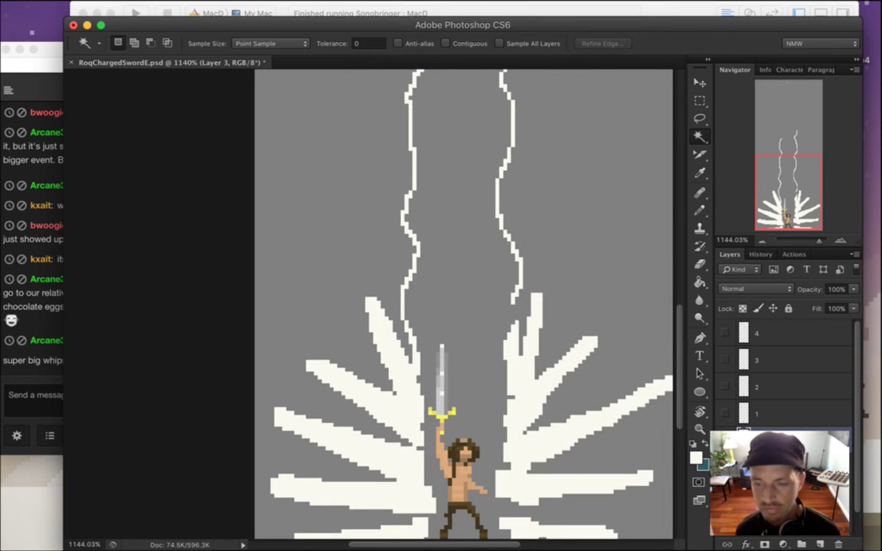
Hide the new rays layer and rename the 0 copy layer as roq.
{"action": "left_click", "coordinate": [725, 440]}
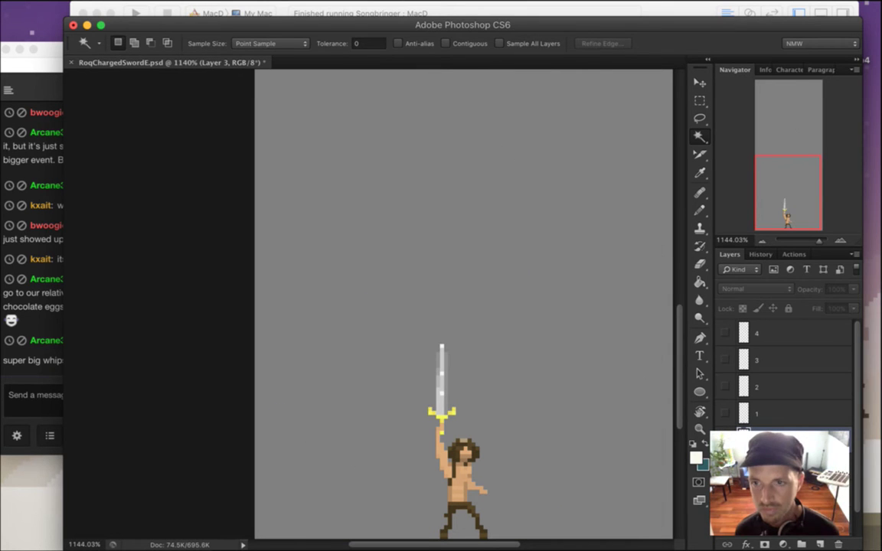
{"action": "left_click_drag", "start_coordinate": [859, 418], "coordinate": [851, 438]}
{"action": "left_click", "coordinate": [789, 442]}
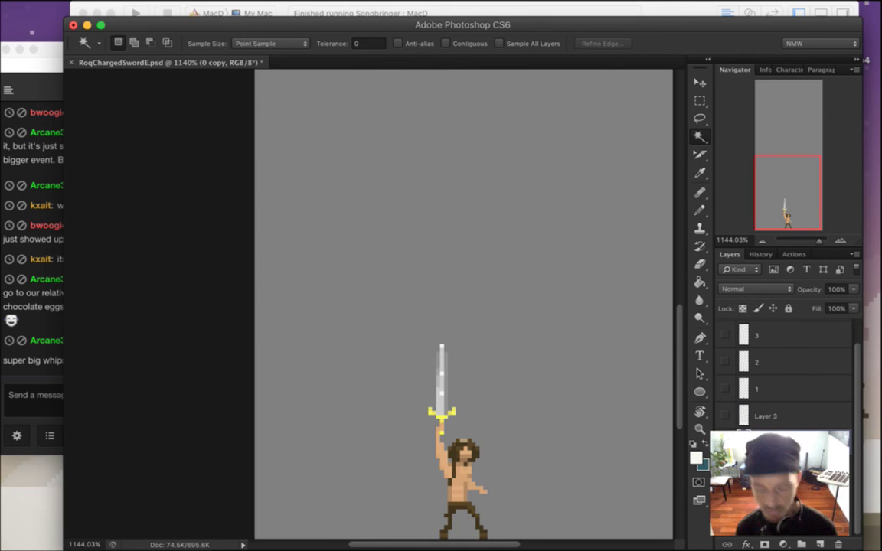
{"action": "key", "text": "alt+bracketleft"}
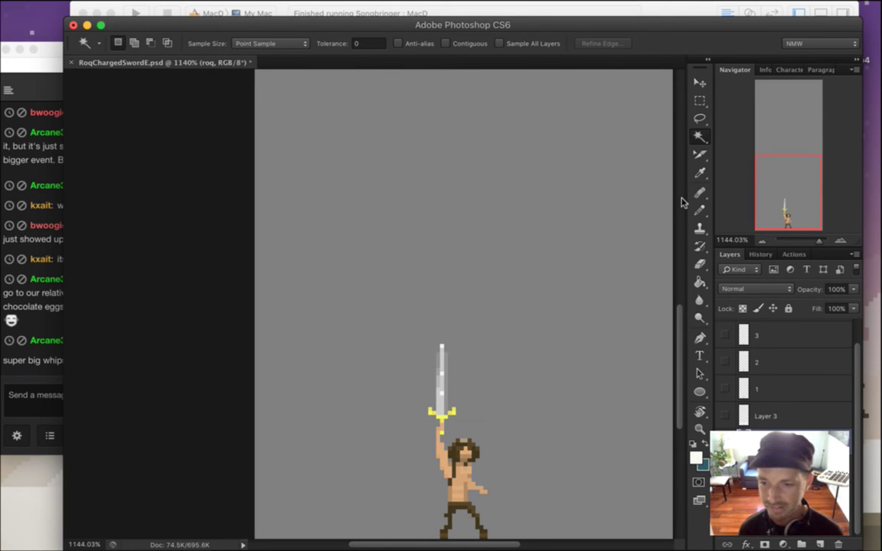
Show the beam and rays layers again and move the roq layer above them.
{"action": "left_click", "coordinate": [781, 469]}
{"action": "left_click", "coordinate": [725, 469]}
{"action": "left_click", "coordinate": [724, 418]}
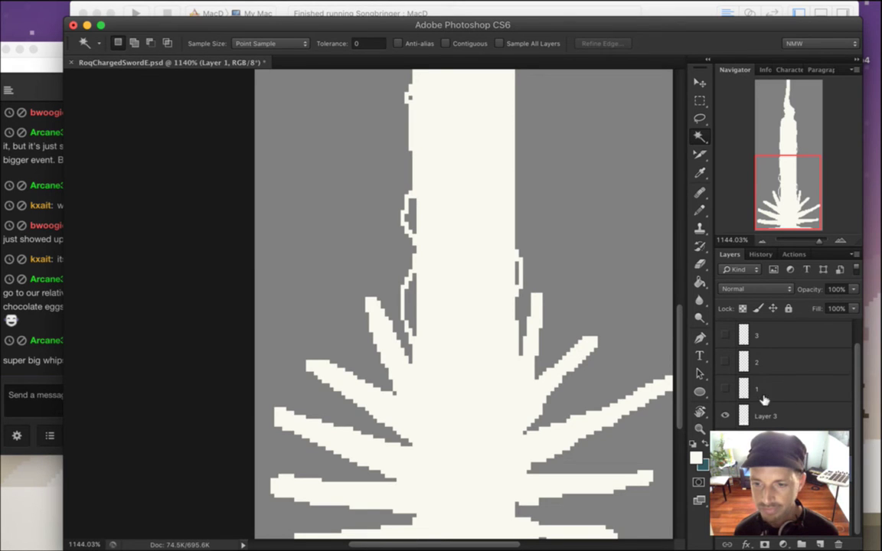
{"action": "left_click_drag", "start_coordinate": [766, 490], "coordinate": [764, 407]}
Merge the beam and rays layers into one layer beneath Roq and rename it energy.
{"action": "left_click", "coordinate": [767, 490]}
{"action": "left_click", "coordinate": [767, 444], "text": "shift"}
{"action": "right_click", "coordinate": [797, 446]}
{"action": "left_click", "coordinate": [716, 361]}
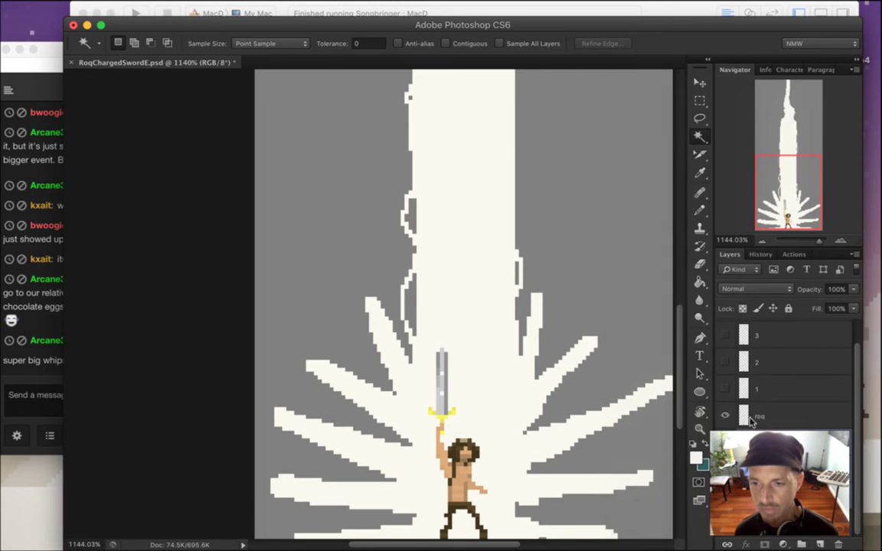
{"action": "left_click", "coordinate": [725, 467]}
{"action": "left_click", "coordinate": [725, 468]}
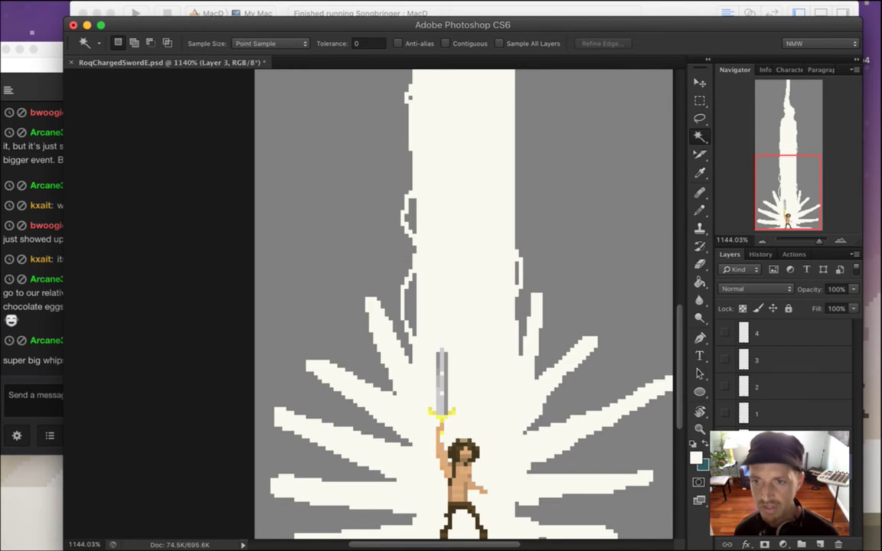
{"action": "left_click_drag", "start_coordinate": [507, 424], "coordinate": [419, 339]}
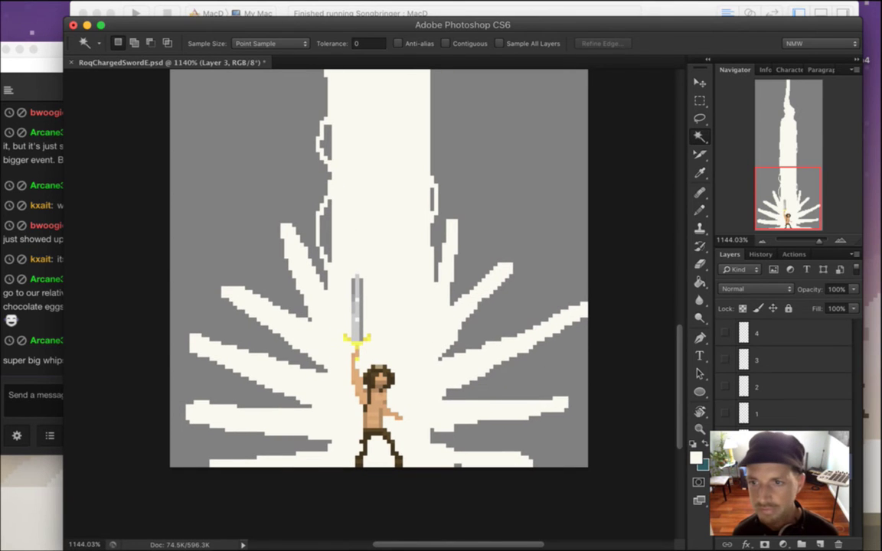
{"action": "left_click_drag", "start_coordinate": [681, 361], "coordinate": [683, 163]}
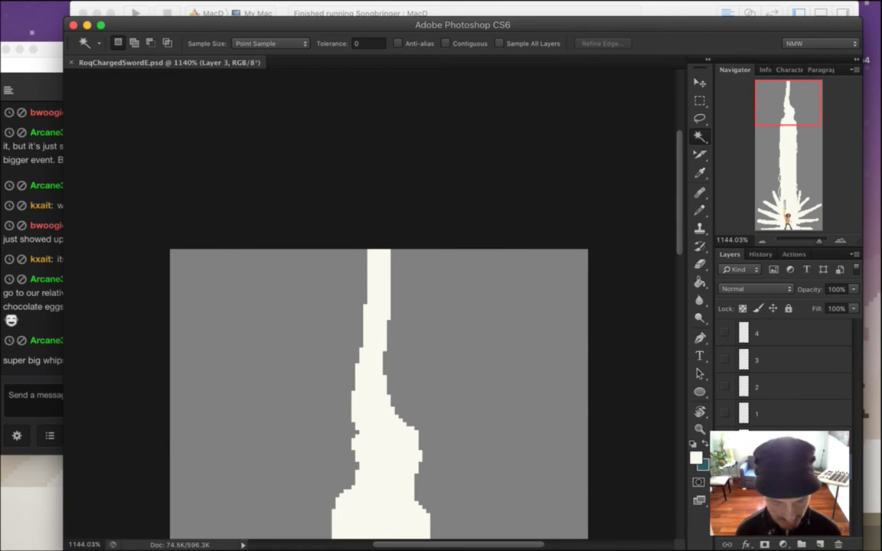
{"action": "left_click", "coordinate": [779, 480]}
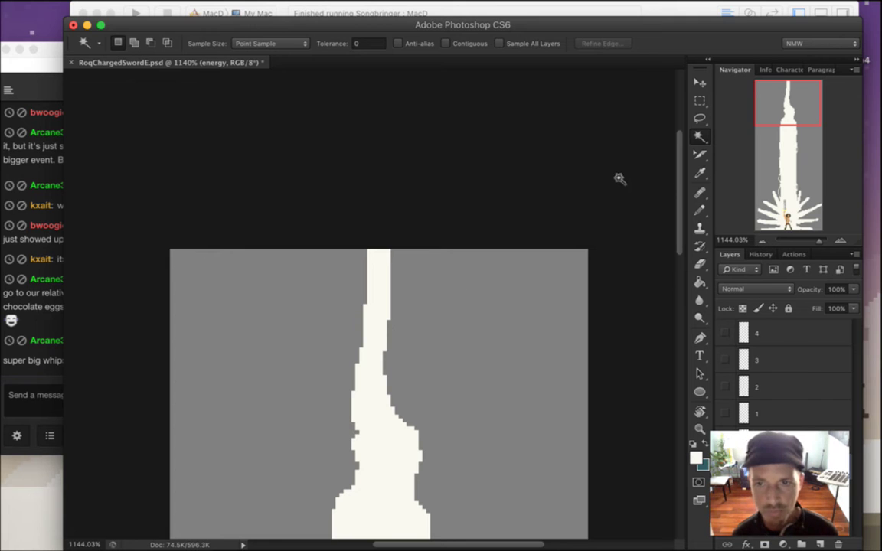
Switch to the Twitch chat to check for new messages, and return to Photoshop.
{"action": "left_click_drag", "start_coordinate": [681, 197], "coordinate": [681, 203]}
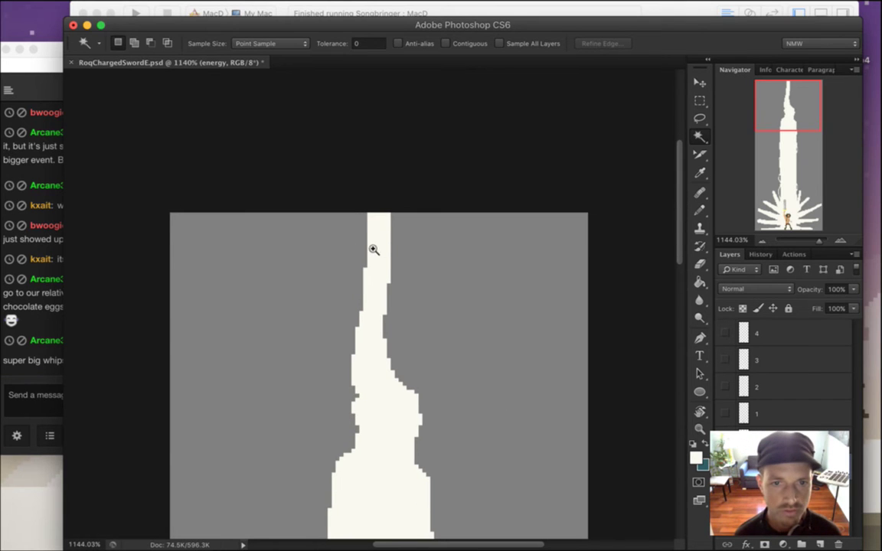
{"action": "left_click_drag", "start_coordinate": [373, 250], "coordinate": [386, 237]}
{"action": "left_click", "coordinate": [27, 340]}
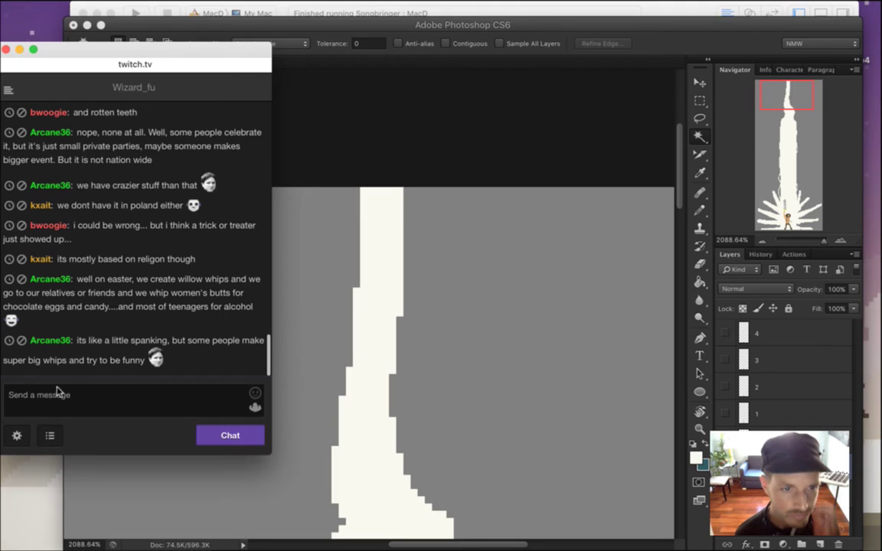
{"action": "left_click", "coordinate": [383, 141]}
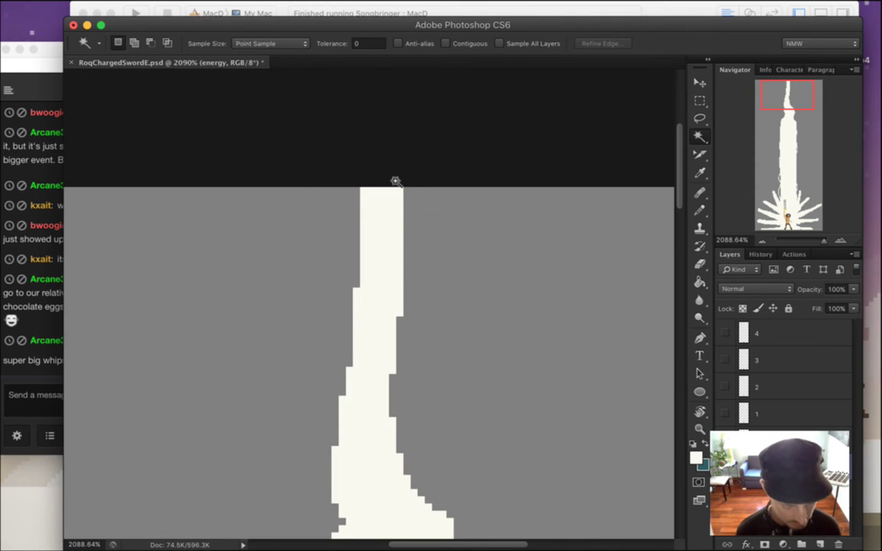
Erase a broken vertical line inside the left edge of the beam's upper tip with the 1 px Eraser in Pencil mode.
{"action": "key", "text": "e"}
{"action": "left_click_drag", "start_coordinate": [370, 206], "coordinate": [369, 192]}
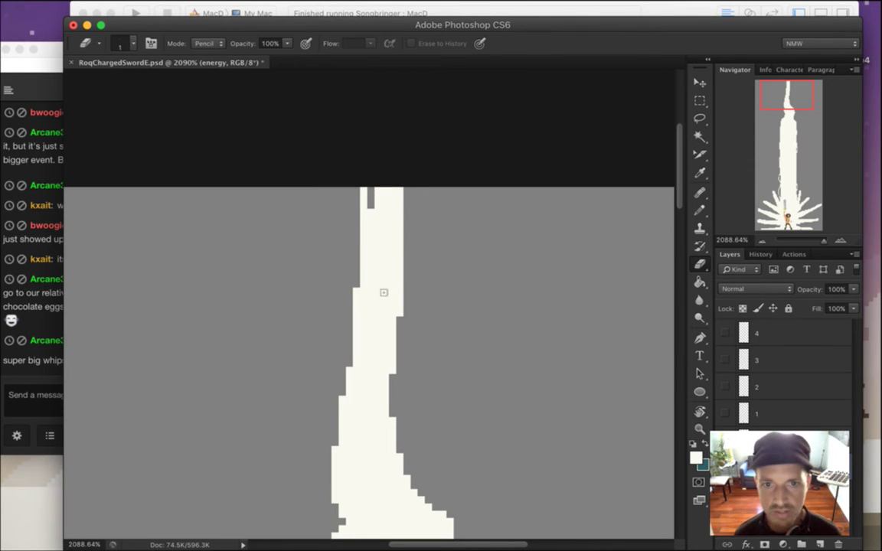
{"action": "scroll", "coordinate": [398, 278], "scroll_direction": "up", "scroll_amount": 3}
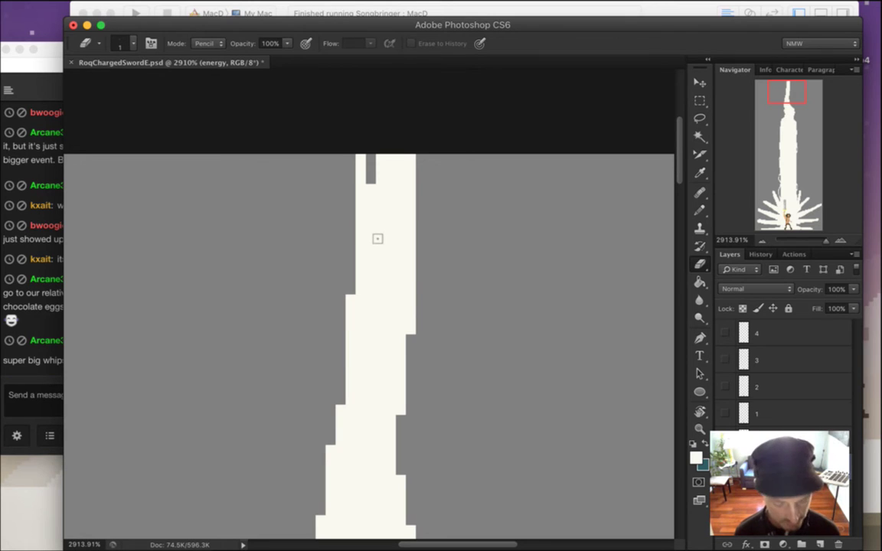
{"action": "left_click", "coordinate": [371, 200]}
{"action": "left_click_drag", "start_coordinate": [371, 216], "coordinate": [369, 280]}
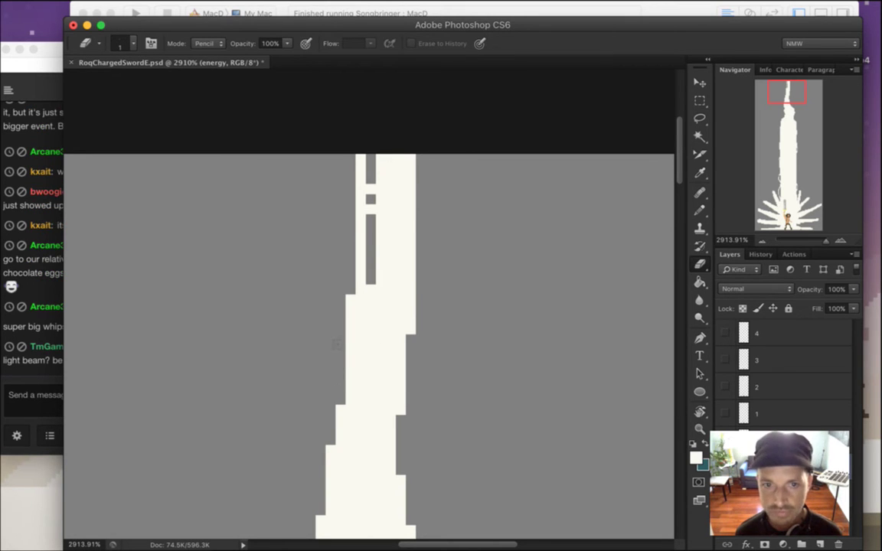
{"action": "left_click_drag", "start_coordinate": [360, 310], "coordinate": [360, 381]}
{"action": "left_click", "coordinate": [361, 399]}
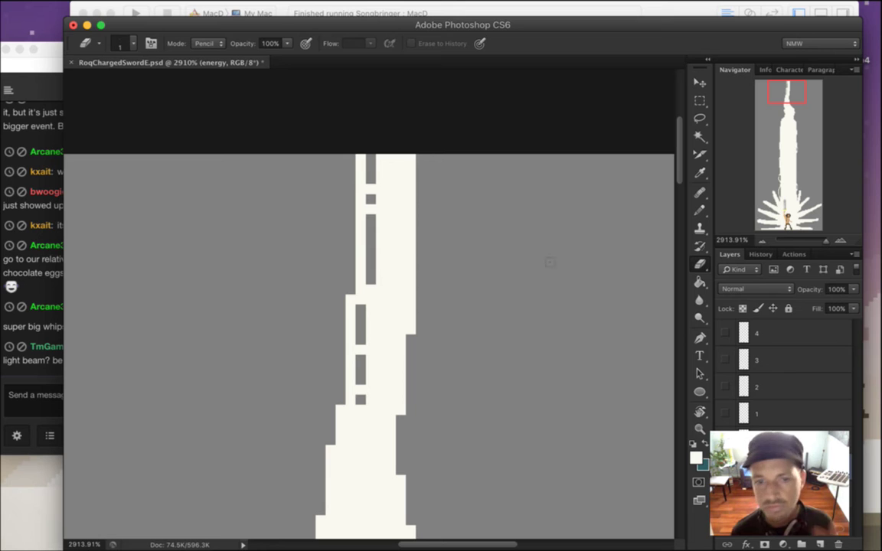
Continue the erased broken line down the beam's left edge, shifting it left to follow the stepped outline.
{"action": "left_click_drag", "start_coordinate": [680, 153], "coordinate": [681, 190]}
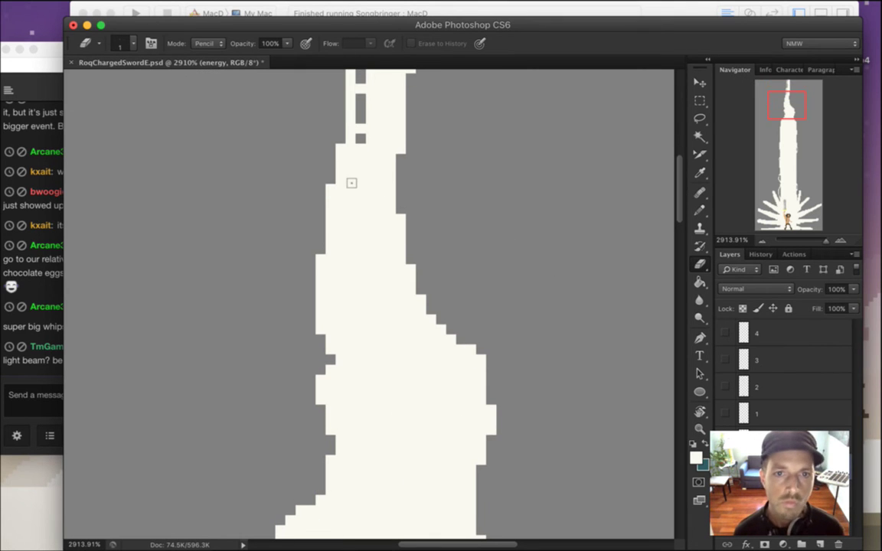
{"action": "left_click_drag", "start_coordinate": [350, 161], "coordinate": [350, 188]}
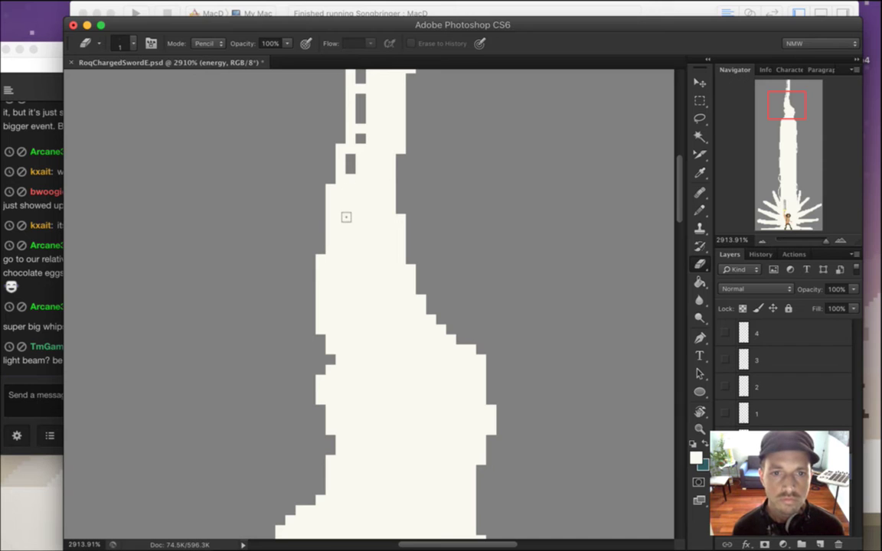
{"action": "left_click_drag", "start_coordinate": [340, 199], "coordinate": [340, 220]}
{"action": "left_click", "coordinate": [340, 240]}
{"action": "left_click_drag", "start_coordinate": [331, 269], "coordinate": [331, 299]}
{"action": "left_click", "coordinate": [331, 320]}
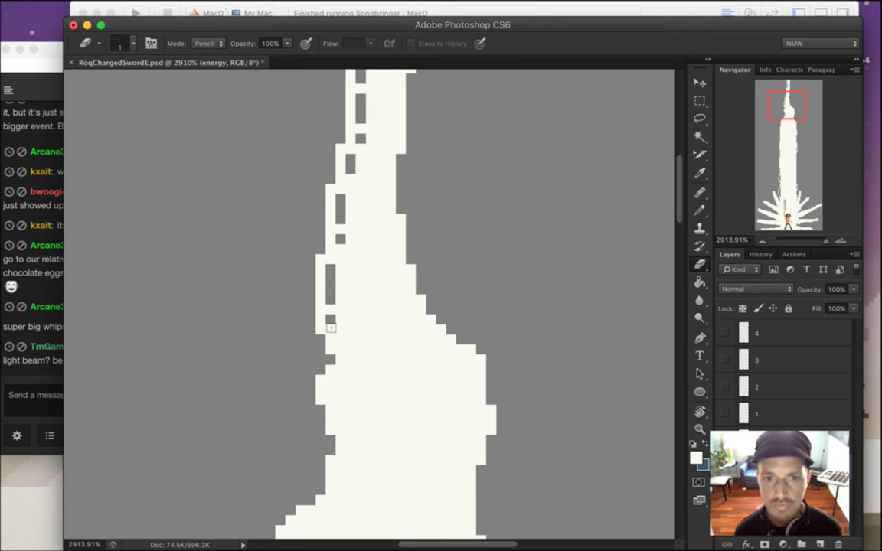
{"action": "key", "text": "super+z"}
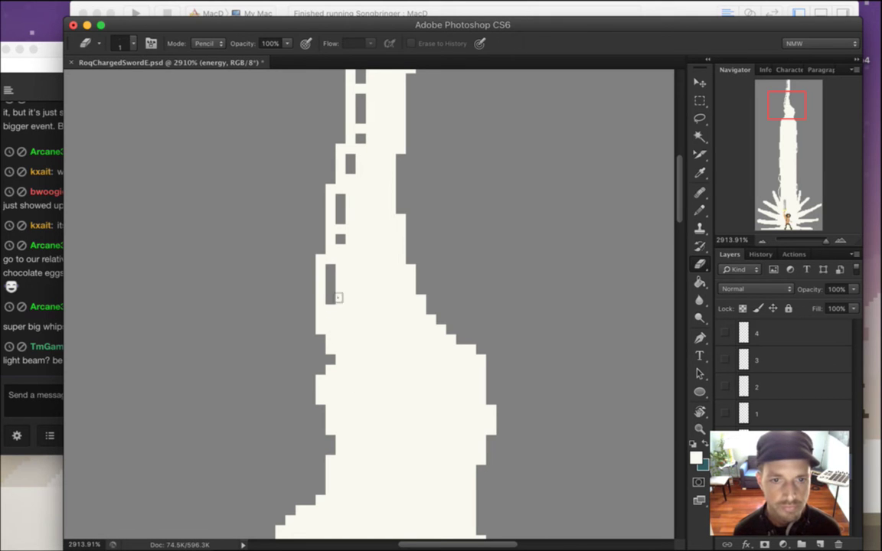
{"action": "key", "text": "super+z"}
Erase a short vertical gap and a small hooked gap inside the beam's left edge, just above the outline's notch.
{"action": "left_click", "coordinate": [331, 270]}
{"action": "left_click", "coordinate": [330, 279]}
{"action": "left_click_drag", "start_coordinate": [338, 299], "coordinate": [332, 310]}
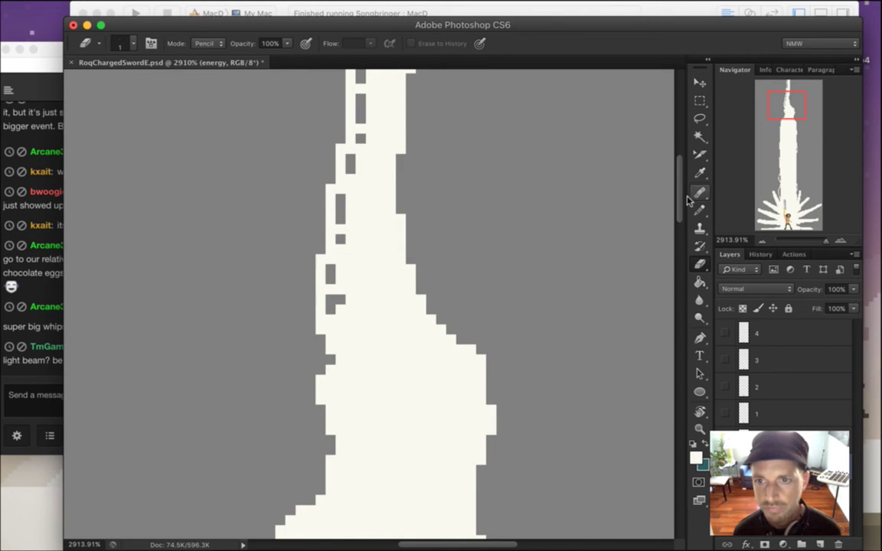
{"action": "left_click_drag", "start_coordinate": [442, 275], "coordinate": [438, 441]}
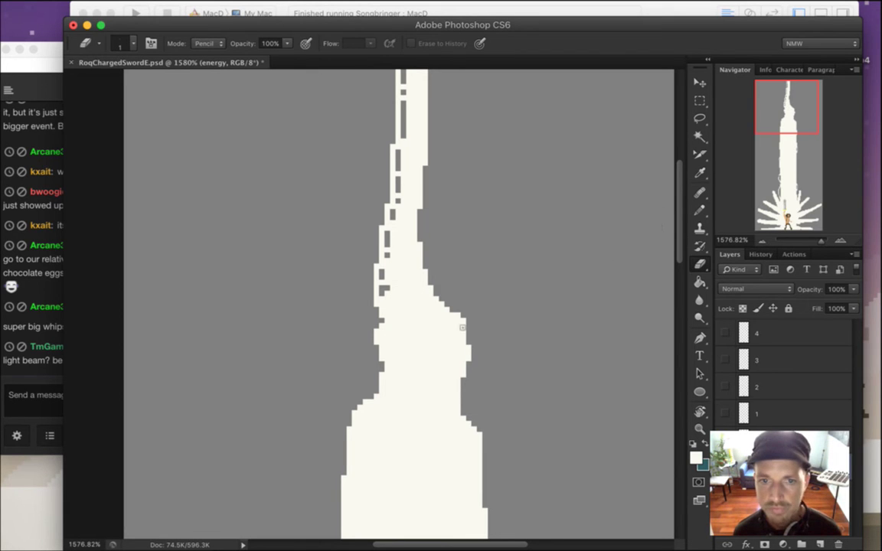
{"action": "scroll", "coordinate": [420, 366], "scroll_direction": "up", "scroll_amount": 2}
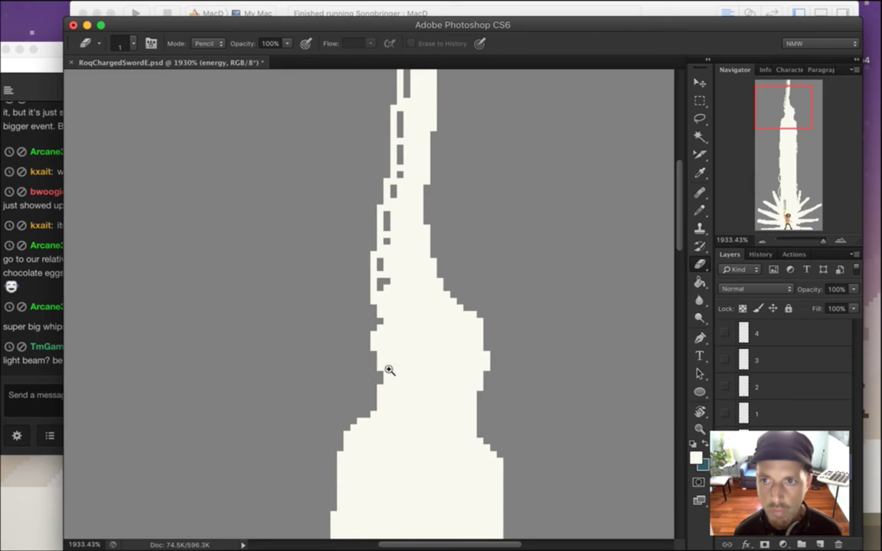
Switch to the Twitch chat, highlight the message asking about the light beam's bottom below his feet, and return to Photoshop.
{"action": "left_click", "coordinate": [29, 365]}
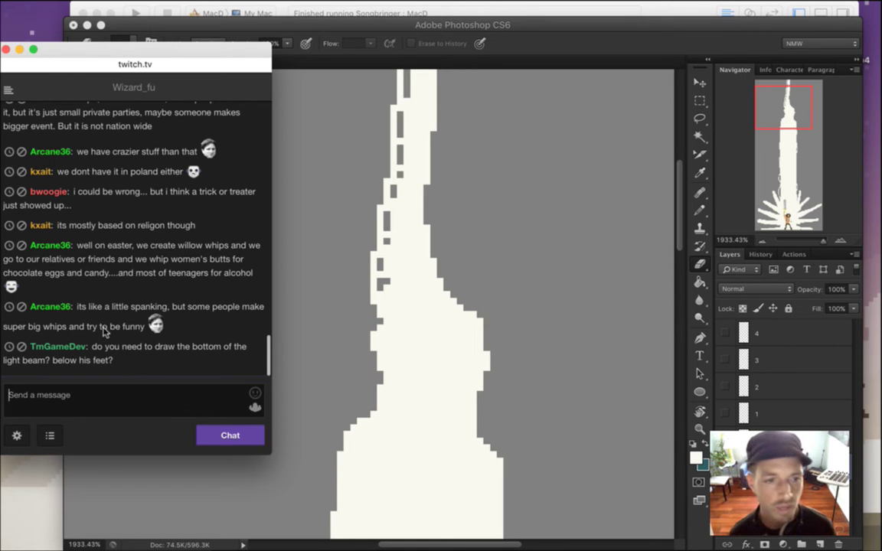
{"action": "triple_click", "coordinate": [104, 354]}
{"action": "left_click", "coordinate": [597, 42]}
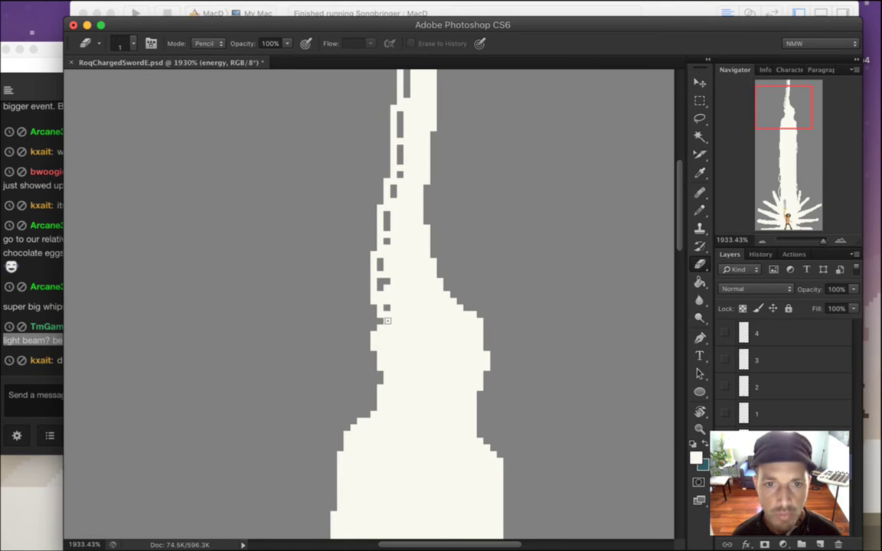
Erase small single-pixel and short vertical gaps inside the beam's left edge, just below the outline's notch.
{"action": "mouse_move", "coordinate": [391, 336]}
{"action": "left_mouse_down"}
{"action": "mouse_move", "coordinate": [422, 368]}
{"action": "mouse_move", "coordinate": [406, 340]}
{"action": "left_mouse_up"}
{"action": "left_click", "coordinate": [385, 335]}
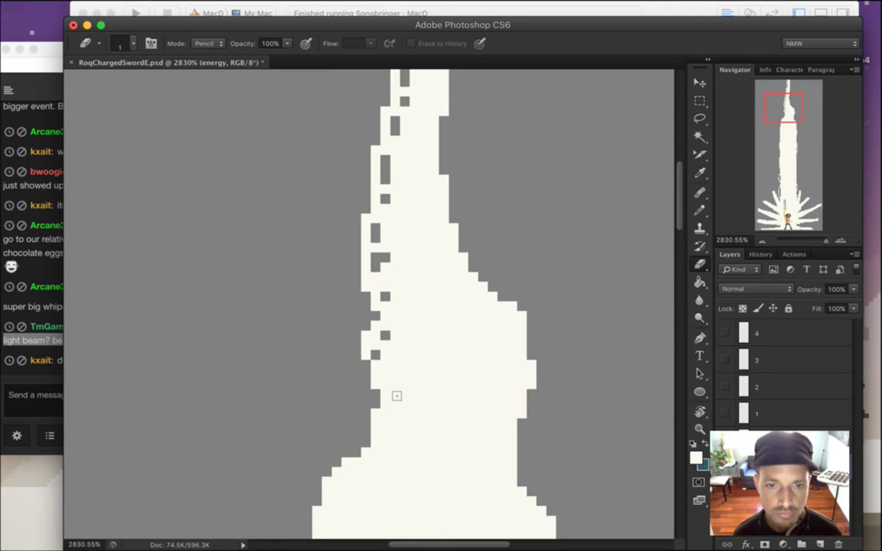
{"action": "left_click", "coordinate": [385, 366]}
{"action": "left_click", "coordinate": [386, 375]}
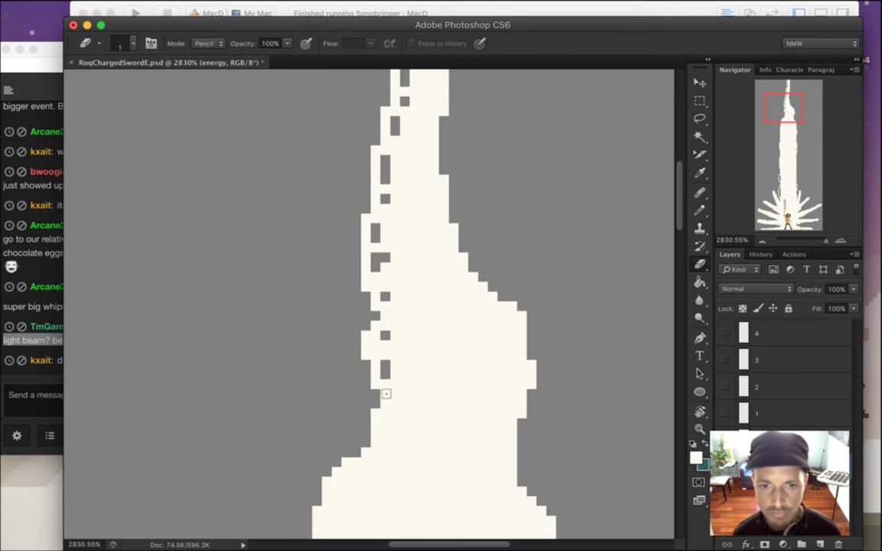
{"action": "left_click", "coordinate": [395, 395]}
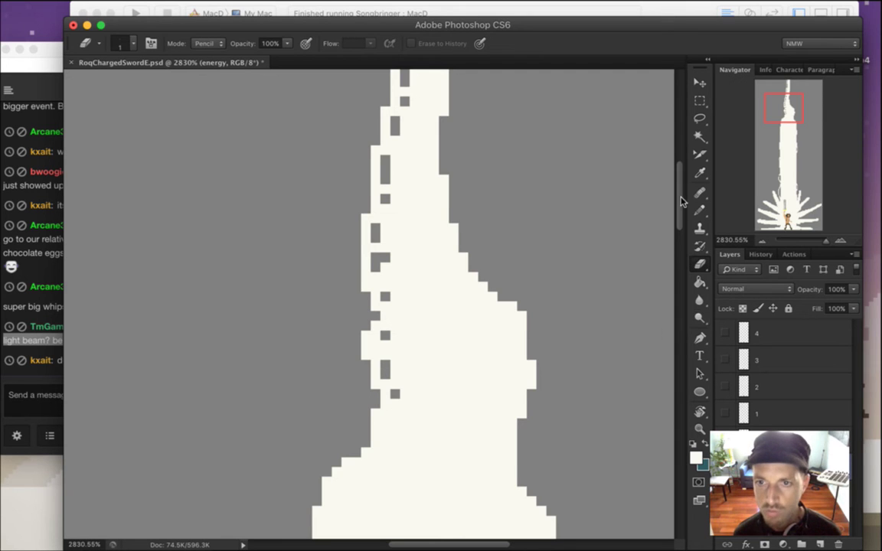
Erase a short vertical gap above the beam's left shoulder and diagonal single-pixel gaps following the shoulder's slope.
{"action": "left_click_drag", "start_coordinate": [679, 197], "coordinate": [679, 222]}
{"action": "left_click", "coordinate": [386, 244]}
{"action": "left_click", "coordinate": [385, 263]}
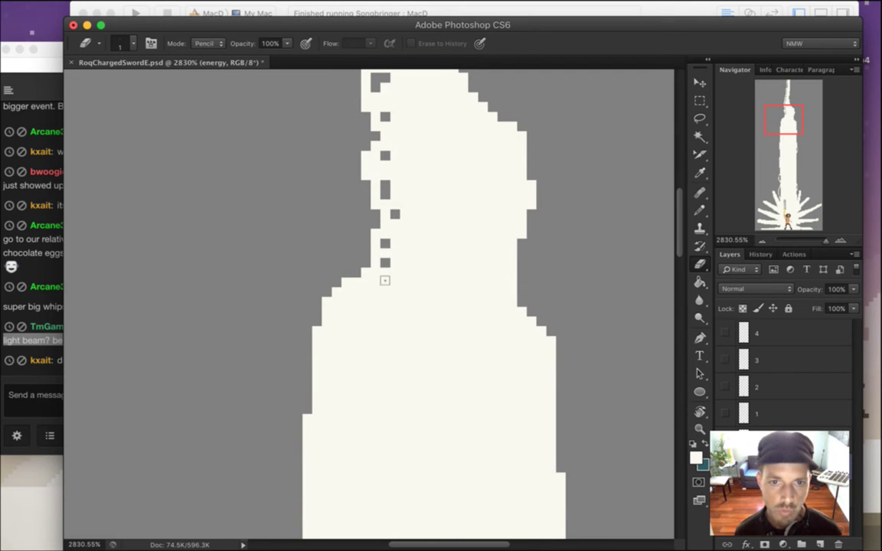
{"action": "left_click", "coordinate": [385, 253]}
{"action": "left_click", "coordinate": [376, 283]}
{"action": "left_click", "coordinate": [356, 293]}
{"action": "left_click", "coordinate": [346, 302]}
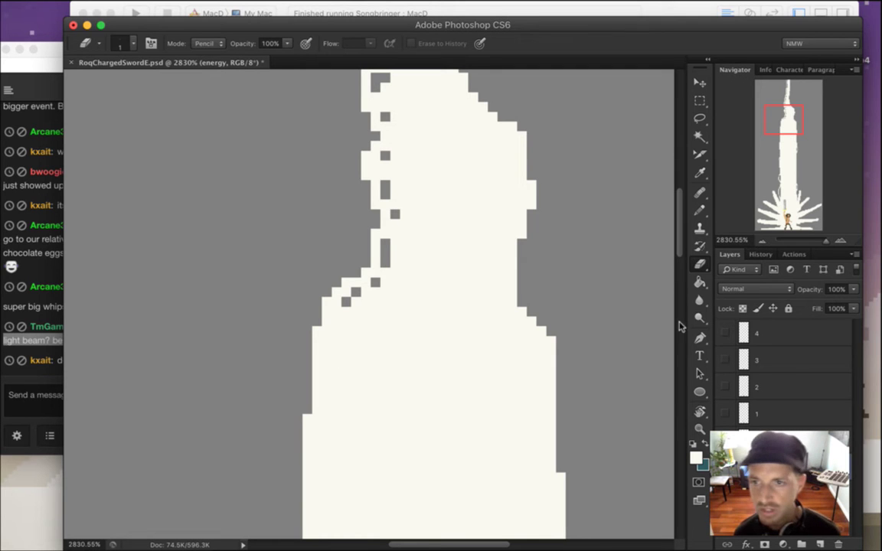
Erase a short vertical gap at the foot of the left shoulder and fill the pixel gap above it with the Pencil in the beam's white.
{"action": "left_click_drag", "start_coordinate": [678, 234], "coordinate": [680, 246]}
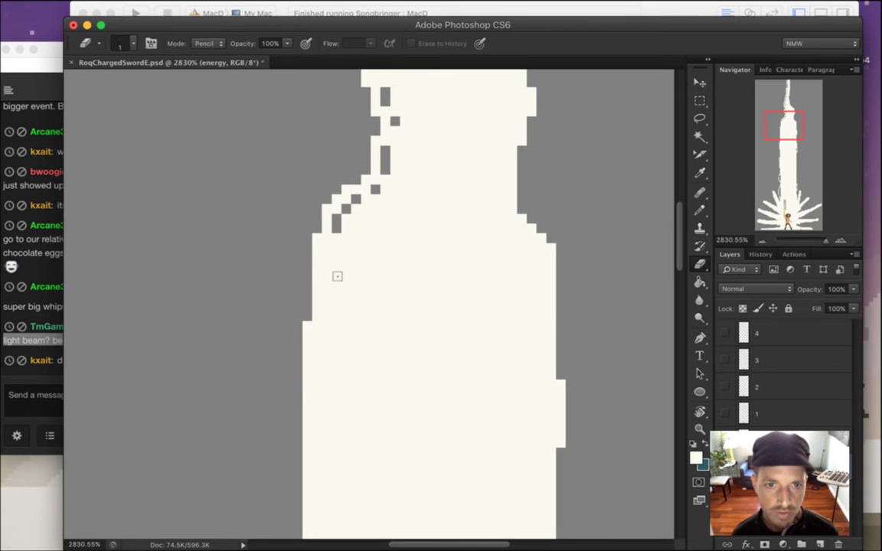
{"action": "key", "text": "b"}
{"action": "left_click", "coordinate": [351, 226], "text": "alt"}
{"action": "left_click", "coordinate": [346, 210]}
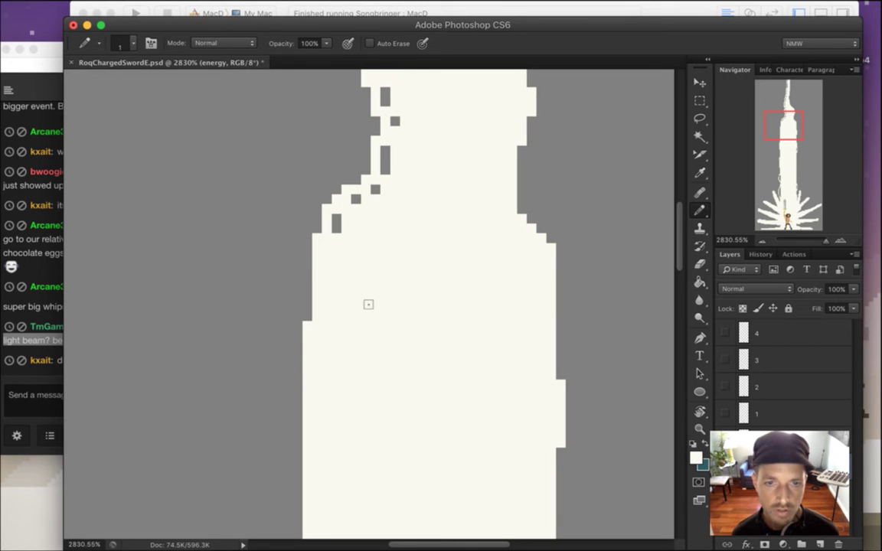
Erase a long vertical gap and a single-pixel gap inside the beam's left edge, just below the shoulder.
{"action": "key", "text": "e"}
{"action": "left_click", "coordinate": [327, 246]}
{"action": "left_click", "coordinate": [327, 258]}
{"action": "left_click", "coordinate": [327, 267]}
{"action": "left_click", "coordinate": [327, 277]}
{"action": "left_click", "coordinate": [327, 287]}
{"action": "left_click", "coordinate": [327, 315]}
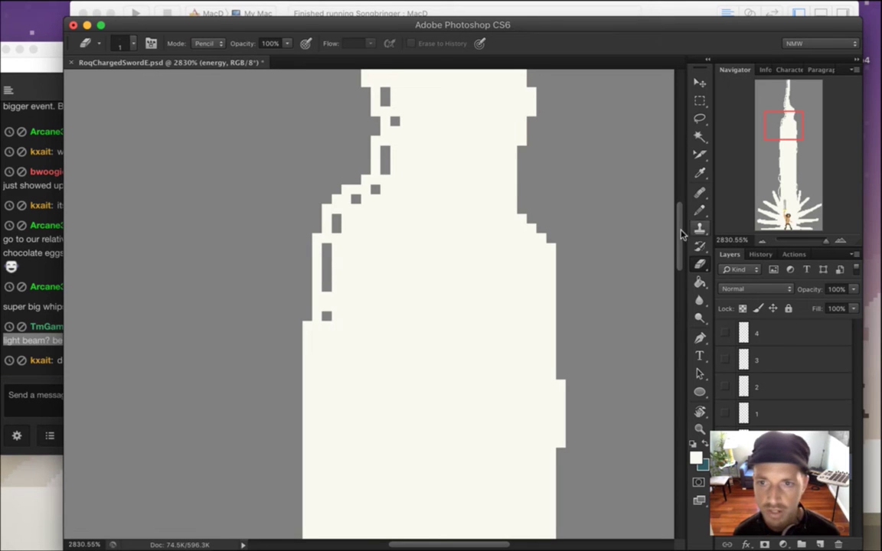
Continue the erased broken line down the left edge of the beam's upper body, stopping above the next outward step.
{"action": "scroll", "coordinate": [681, 234], "scroll_direction": "down", "scroll_amount": 5}
{"action": "left_click_drag", "start_coordinate": [317, 152], "coordinate": [317, 269]}
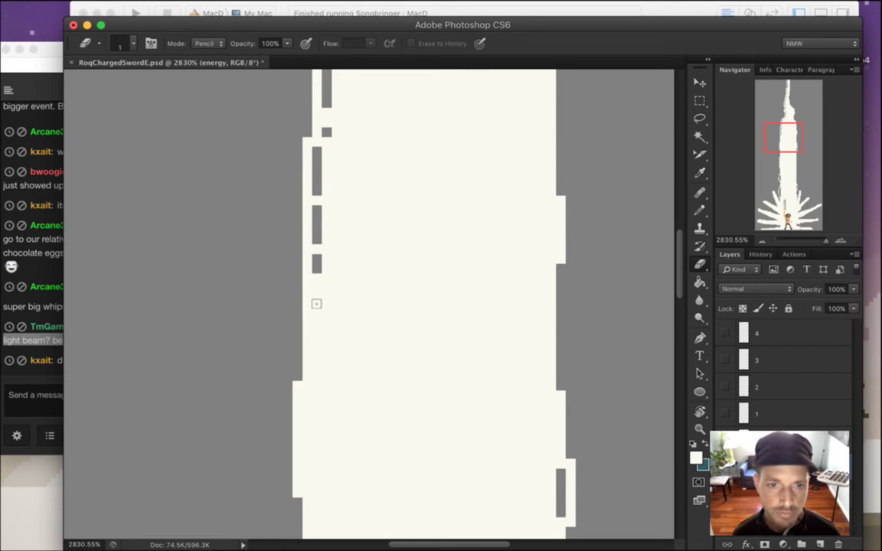
{"action": "left_click", "coordinate": [317, 288]}
{"action": "left_click_drag", "start_coordinate": [317, 306], "coordinate": [317, 325]}
{"action": "left_click", "coordinate": [317, 338]}
{"action": "left_click", "coordinate": [317, 376]}
Erase one long vertical gap inside the left edge's outward step, keeping a one-pixel white rim around it.
{"action": "left_click_drag", "start_coordinate": [297, 392], "coordinate": [298, 438]}
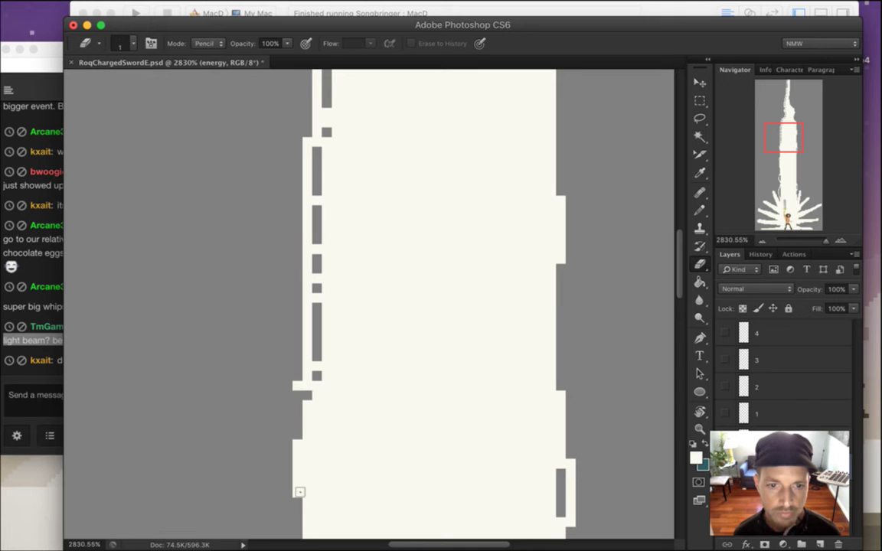
{"action": "key", "text": "super+z"}
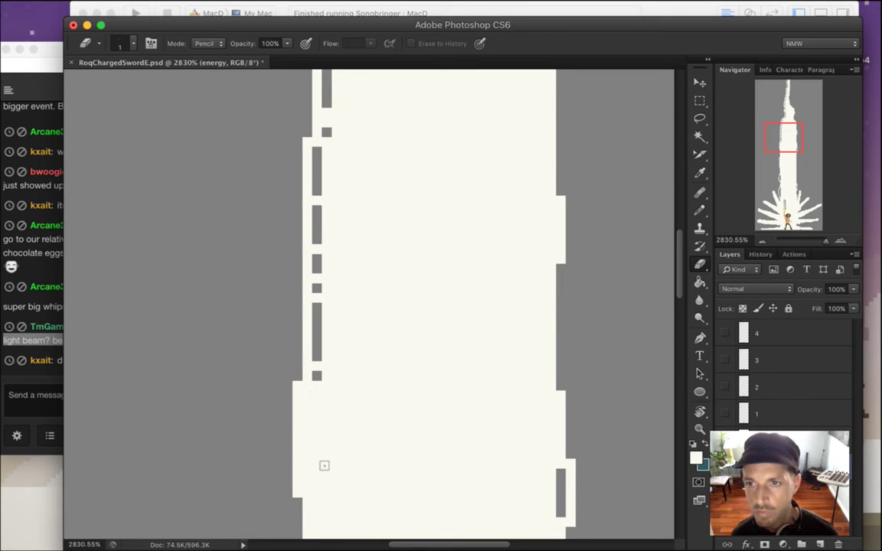
{"action": "left_click_drag", "start_coordinate": [308, 402], "coordinate": [307, 467]}
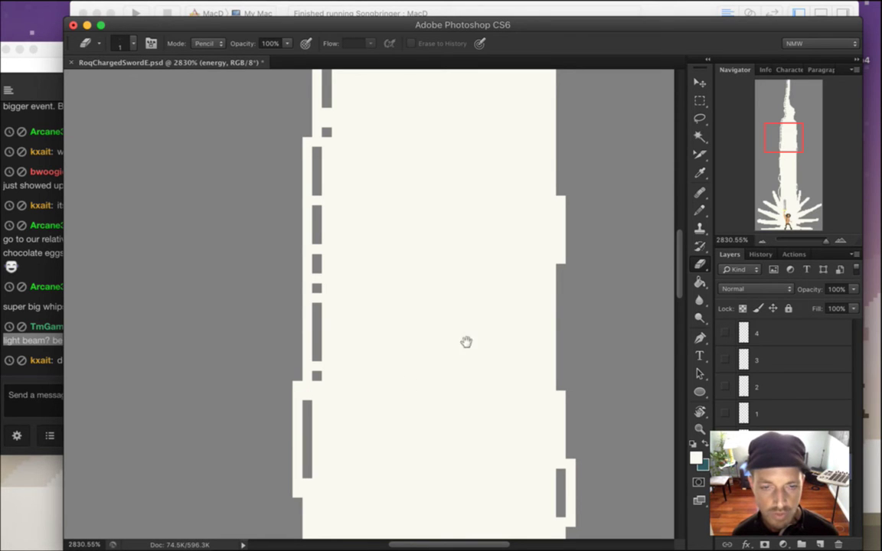
Erase two long parallel vertical lines down the middle of the beam, with a separate single-pixel gap below each.
{"action": "left_click_drag", "start_coordinate": [467, 344], "coordinate": [368, 352]}
{"action": "left_click_drag", "start_coordinate": [399, 289], "coordinate": [291, 288]}
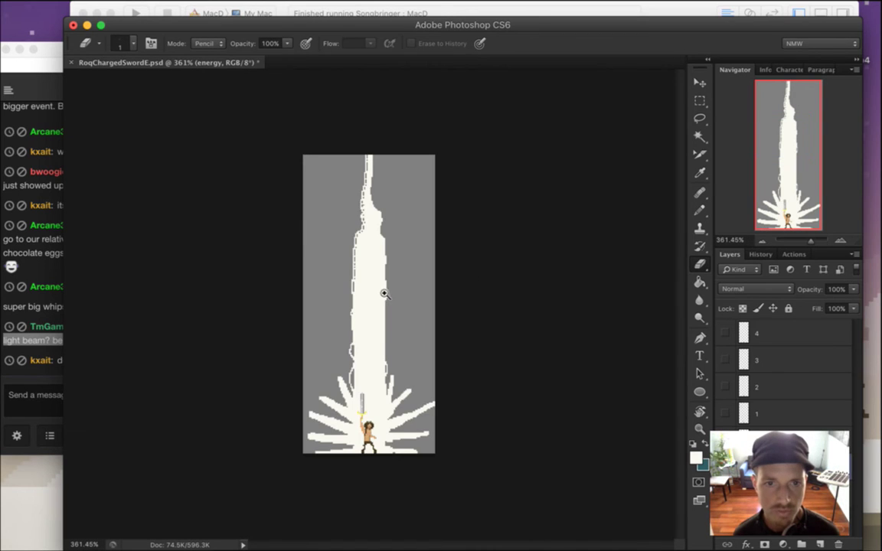
{"action": "scroll", "coordinate": [375, 298], "scroll_direction": "up", "scroll_amount": 2}
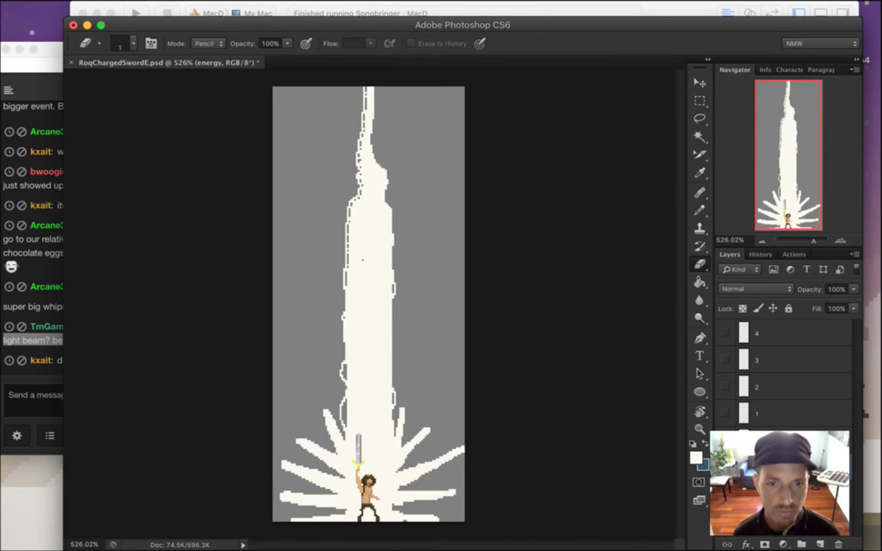
{"action": "left_click_drag", "start_coordinate": [364, 225], "coordinate": [364, 382]}
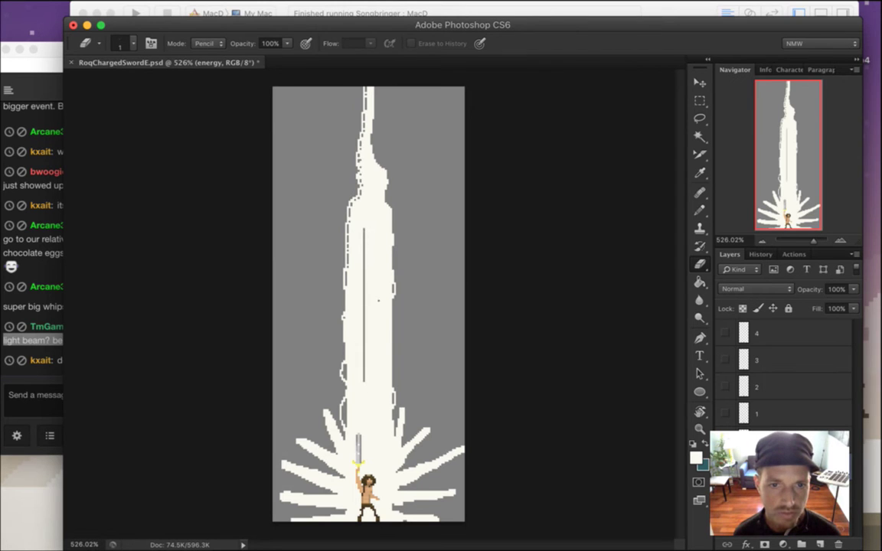
{"action": "left_click_drag", "start_coordinate": [376, 244], "coordinate": [375, 333]}
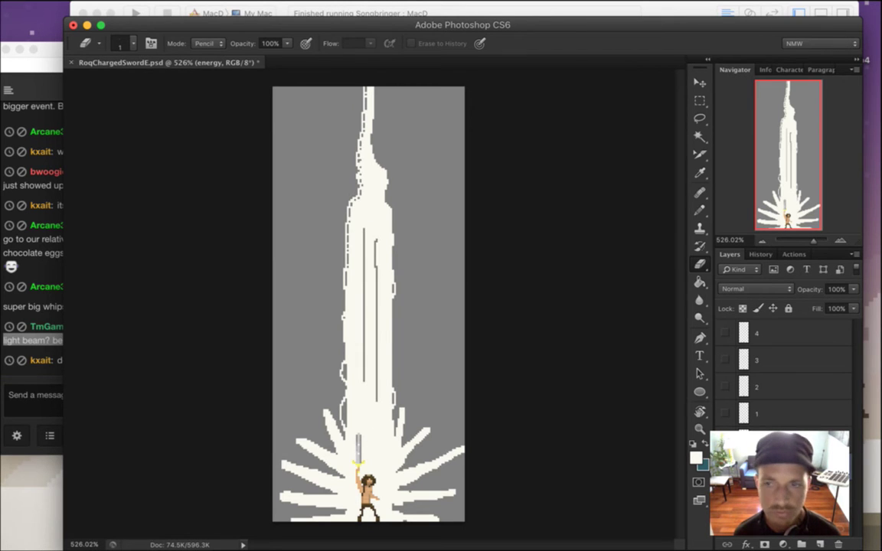
{"action": "key", "text": "super+z"}
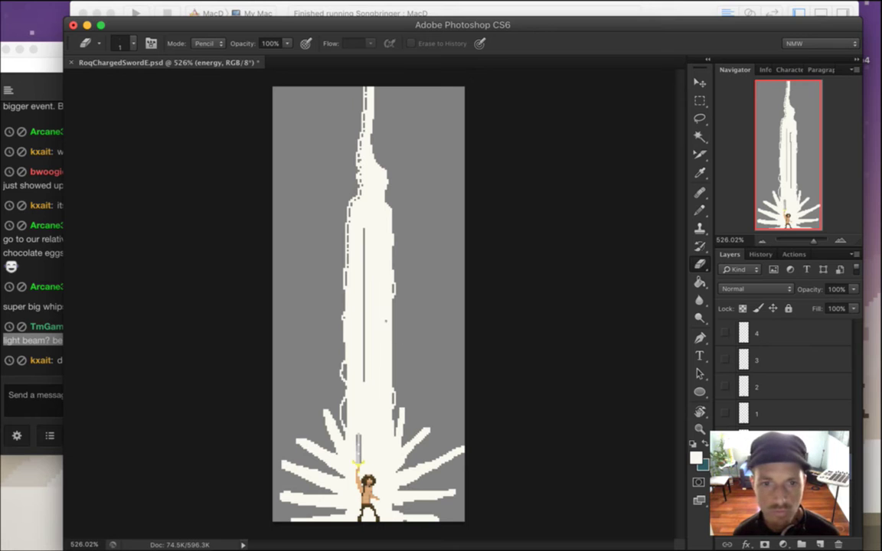
{"action": "left_click_drag", "start_coordinate": [371, 245], "coordinate": [372, 361]}
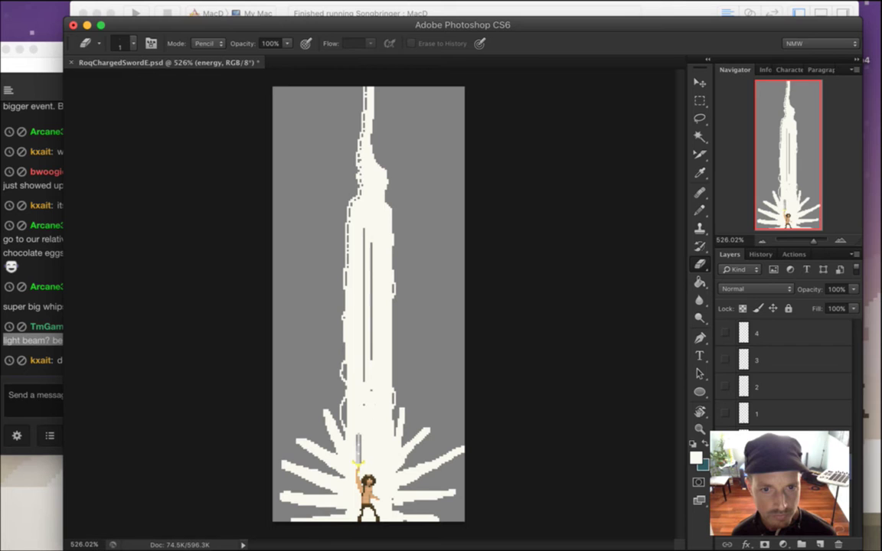
Switch to the Twitch chat, highlight the message asking about a drawing tablet or a mouse, and return to Photoshop.
{"action": "left_click", "coordinate": [40, 334]}
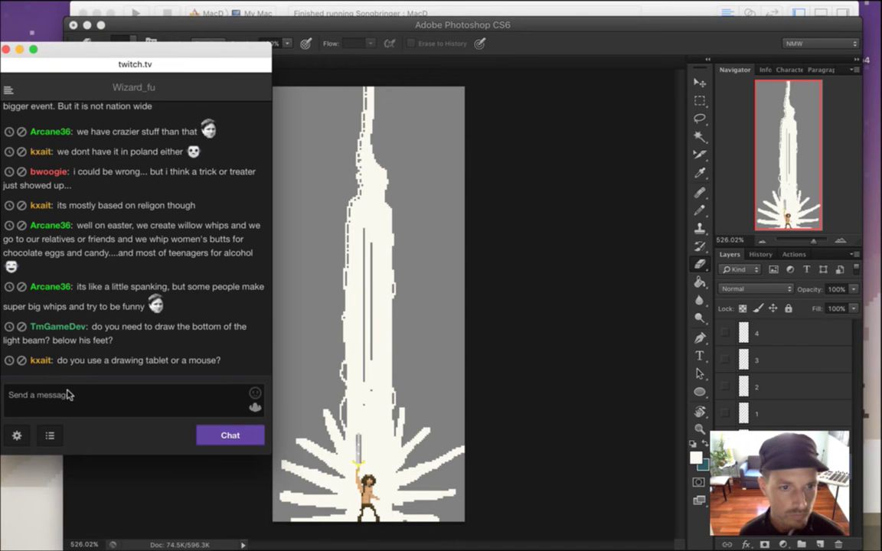
{"action": "left_click_drag", "start_coordinate": [90, 360], "coordinate": [187, 360]}
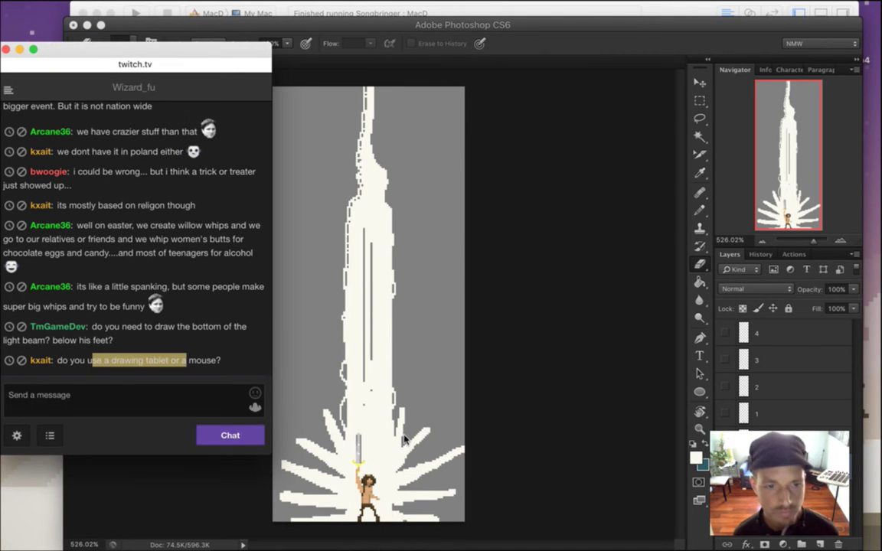
{"action": "left_click", "coordinate": [452, 479]}
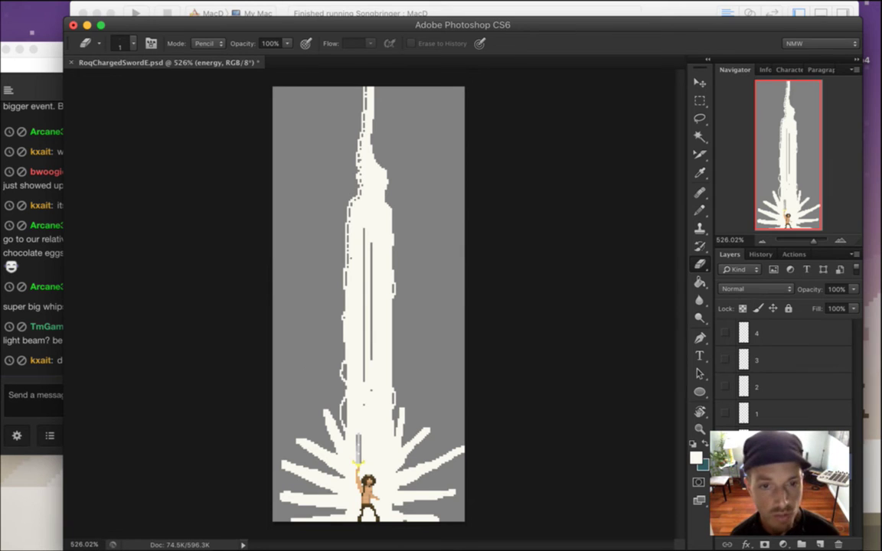
Erase further broken vertical gaps and single-pixel gaps inside the left edge around the beam's mid-height.
{"action": "scroll", "coordinate": [354, 302], "scroll_direction": "up", "scroll_amount": 5}
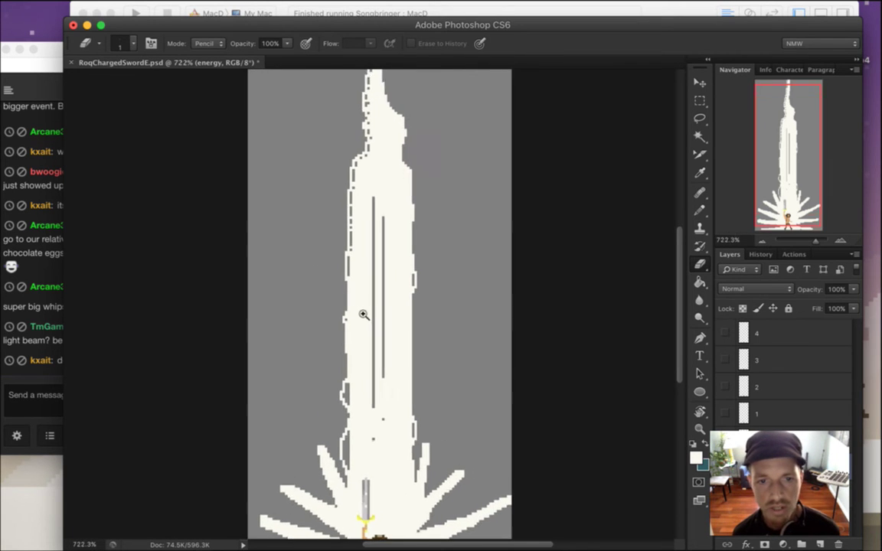
{"action": "mouse_move", "coordinate": [369, 299]}
{"action": "left_mouse_down"}
{"action": "mouse_move", "coordinate": [356, 287]}
{"action": "mouse_move", "coordinate": [369, 301]}
{"action": "mouse_move", "coordinate": [386, 295]}
{"action": "mouse_move", "coordinate": [366, 295]}
{"action": "mouse_move", "coordinate": [351, 273]}
{"action": "mouse_move", "coordinate": [351, 348]}
{"action": "mouse_move", "coordinate": [336, 353]}
{"action": "left_mouse_up"}
{"action": "left_click", "coordinate": [351, 327]}
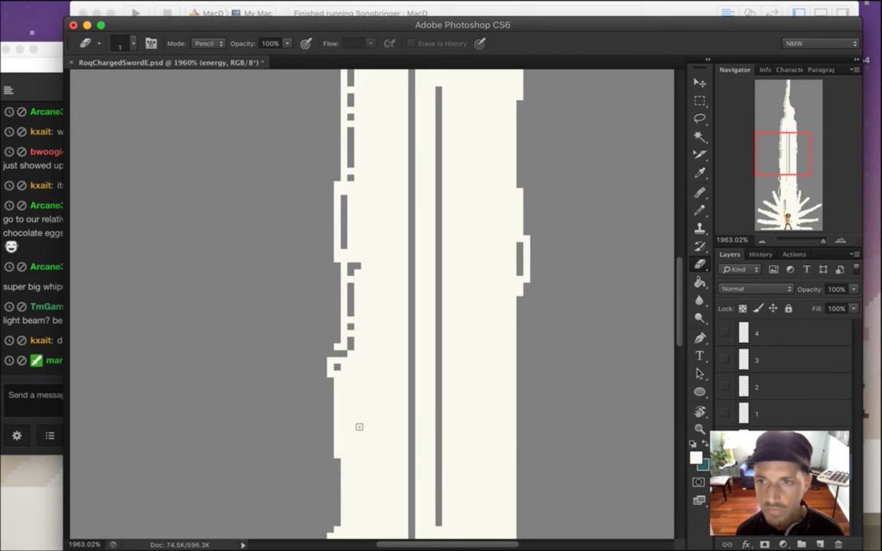
{"action": "left_click_drag", "start_coordinate": [344, 395], "coordinate": [343, 380]}
{"action": "left_click_drag", "start_coordinate": [344, 427], "coordinate": [344, 408]}
{"action": "left_click", "coordinate": [344, 448]}
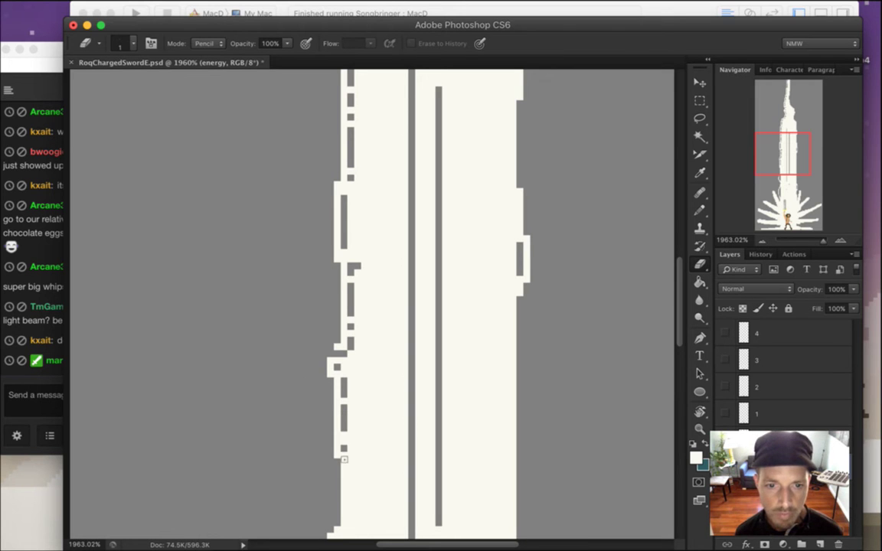
Switch to the Twitch chat, highlight the "hi there!" greeting, and return to Photoshop.
{"action": "left_click", "coordinate": [48, 342]}
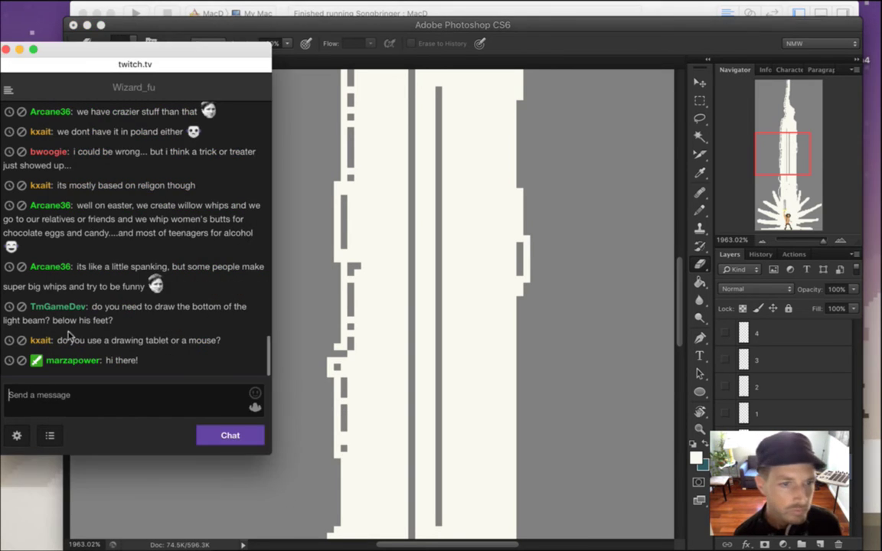
{"action": "left_click_drag", "start_coordinate": [111, 361], "coordinate": [562, 243]}
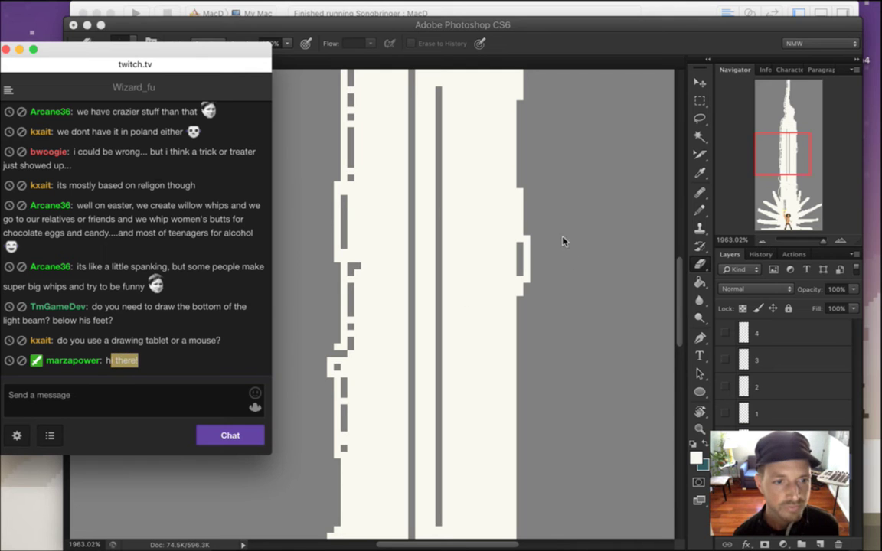
{"action": "left_click", "coordinate": [600, 50]}
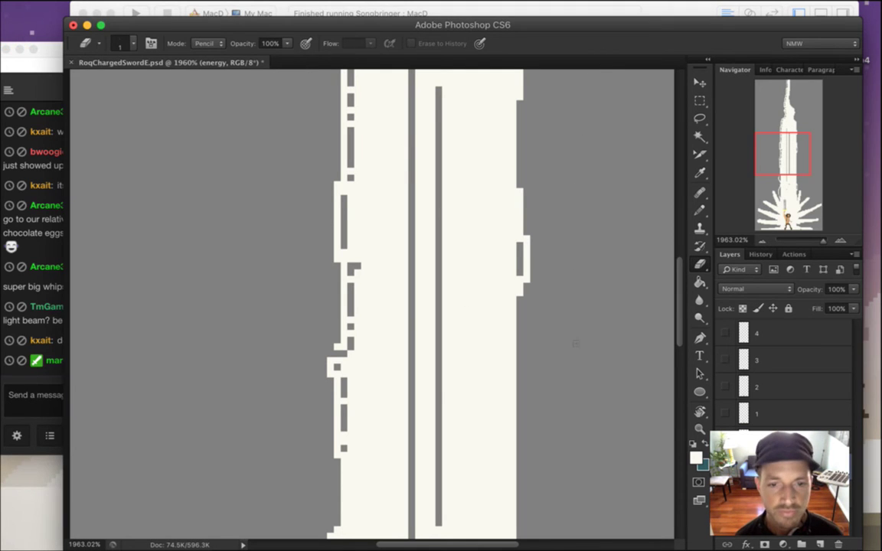
Continue the erased broken line down the beam's lower left edge, alongside the upper outlined loop, and clean up that loop's outline.
{"action": "left_click_drag", "start_coordinate": [680, 315], "coordinate": [681, 372]}
{"action": "mouse_move", "coordinate": [331, 200]}
{"action": "left_mouse_down"}
{"action": "mouse_move", "coordinate": [356, 208]}
{"action": "mouse_move", "coordinate": [355, 247]}
{"action": "left_mouse_up"}
{"action": "left_click", "coordinate": [361, 263]}
{"action": "left_click_drag", "start_coordinate": [361, 278], "coordinate": [362, 317]}
{"action": "left_click", "coordinate": [362, 333]}
{"action": "left_click", "coordinate": [330, 270]}
{"action": "left_click", "coordinate": [338, 263]}
{"action": "left_click", "coordinate": [322, 303]}
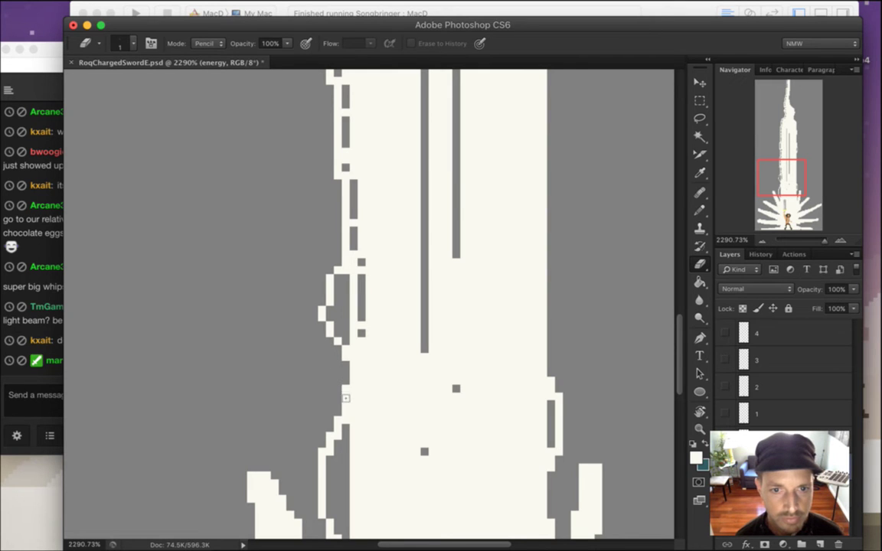
Extend the erased broken line past the lower left loop to just above the sword tip, adding a small hooked gap between the loops.
{"action": "mouse_move", "coordinate": [362, 349]}
{"action": "left_mouse_down"}
{"action": "mouse_move", "coordinate": [354, 405]}
{"action": "mouse_move", "coordinate": [364, 182]}
{"action": "mouse_move", "coordinate": [350, 234]}
{"action": "left_mouse_up"}
{"action": "left_click", "coordinate": [350, 258]}
{"action": "key", "text": "i"}
{"action": "left_click", "coordinate": [370, 268]}
{"action": "key", "text": "e"}
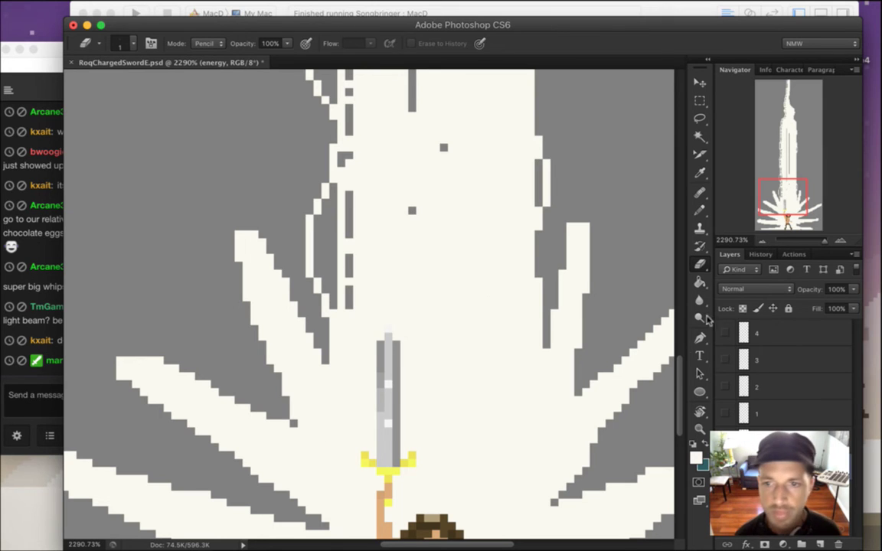
Taper the tip of the steep ray left of the beam with the Eraser, then extend it with the Pencil and add two loose spark pixels.
{"action": "mouse_move", "coordinate": [681, 395]}
{"action": "left_mouse_down"}
{"action": "mouse_move", "coordinate": [684, 434]}
{"action": "mouse_move", "coordinate": [684, 394]}
{"action": "left_mouse_up"}
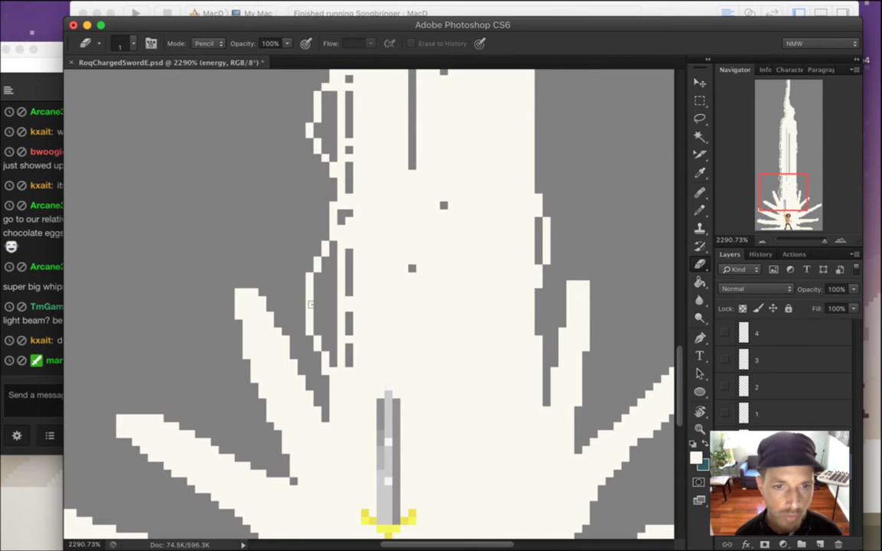
{"action": "left_click", "coordinate": [262, 301]}
{"action": "left_click", "coordinate": [254, 293]}
{"action": "left_click", "coordinate": [270, 315]}
{"action": "left_click", "coordinate": [278, 332]}
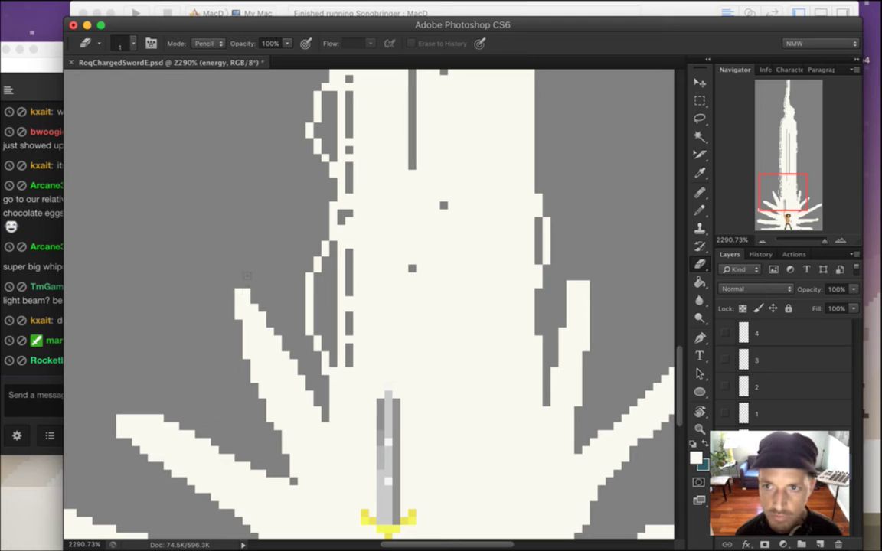
{"action": "key", "text": "b"}
{"action": "left_click_drag", "start_coordinate": [230, 259], "coordinate": [229, 277]}
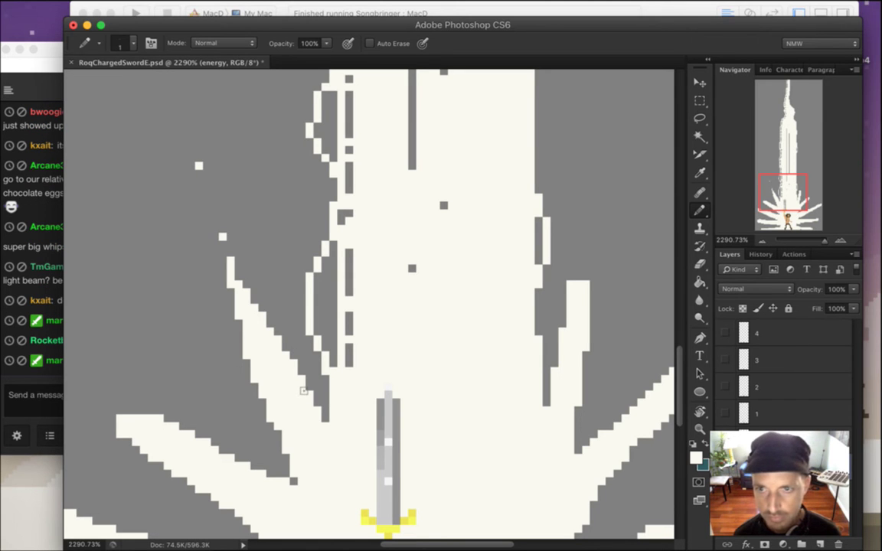
Switch to the Twitch chat and highlight parts of the viewers' messages about Halloween in the UK and its importance.
{"action": "left_click", "coordinate": [47, 348]}
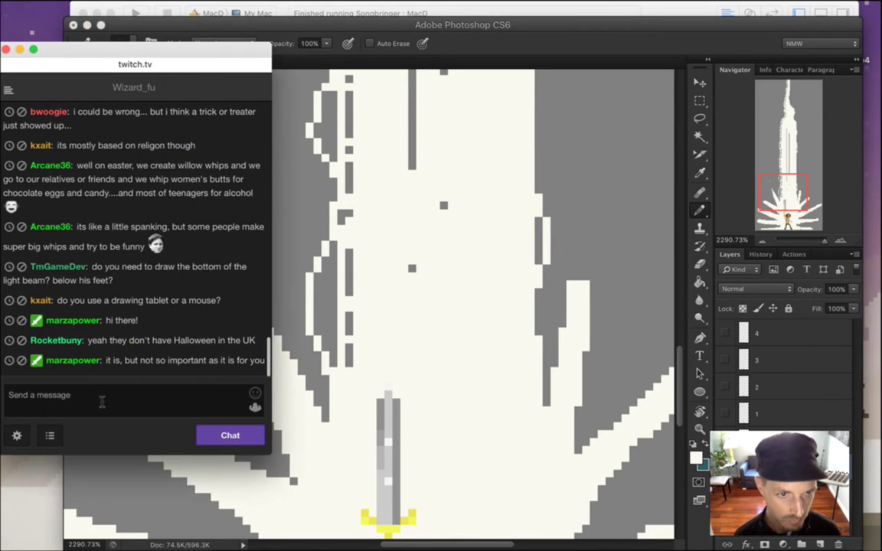
{"action": "left_click_drag", "start_coordinate": [113, 327], "coordinate": [245, 332]}
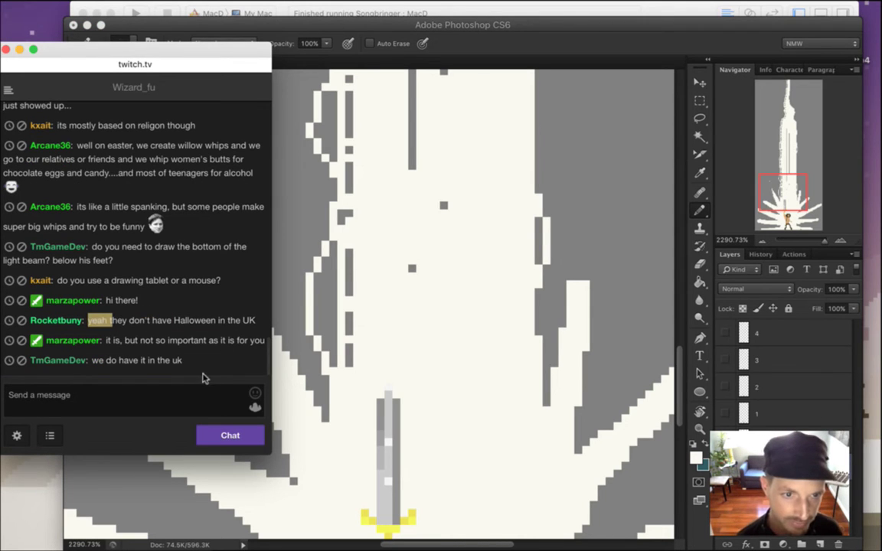
{"action": "left_click", "coordinate": [128, 345]}
{"action": "left_click_drag", "start_coordinate": [126, 340], "coordinate": [217, 340]}
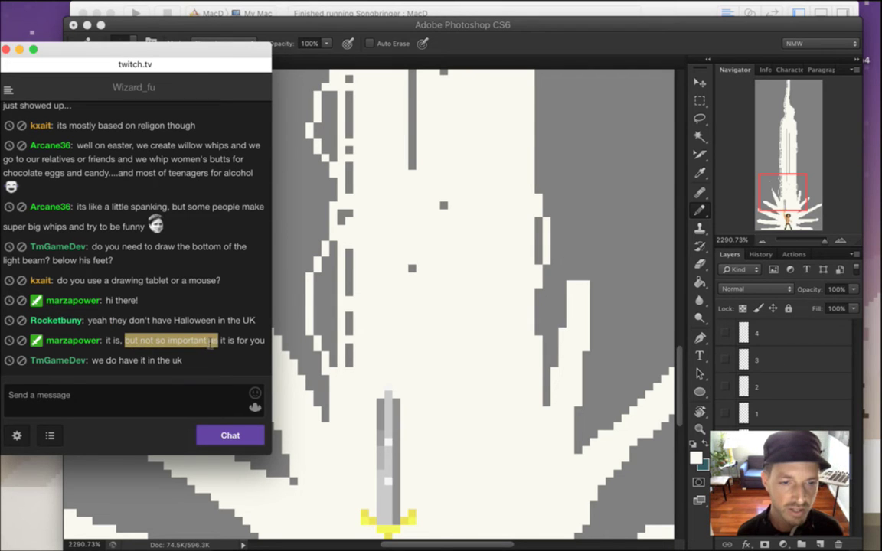
Highlight part of the latest chat message about having Halloween in the UK and return to Photoshop.
{"action": "left_click", "coordinate": [115, 345]}
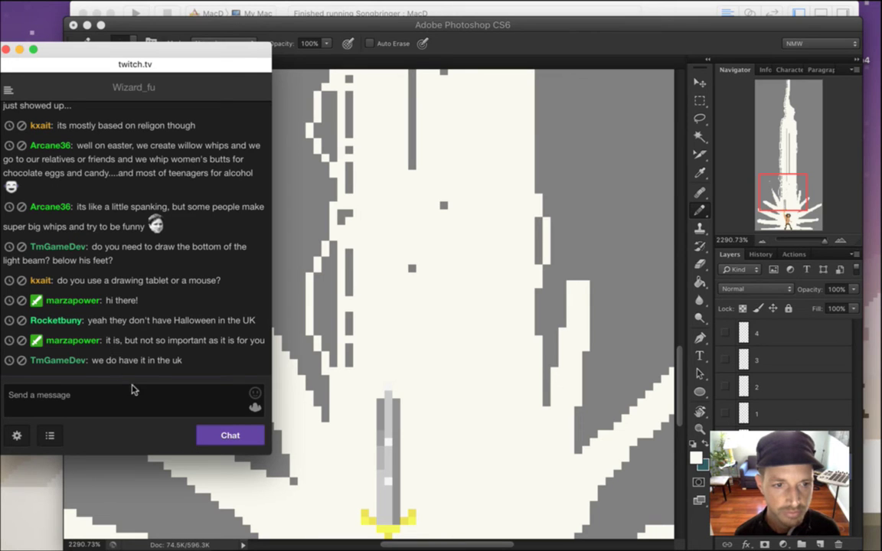
{"action": "left_click_drag", "start_coordinate": [111, 360], "coordinate": [170, 360]}
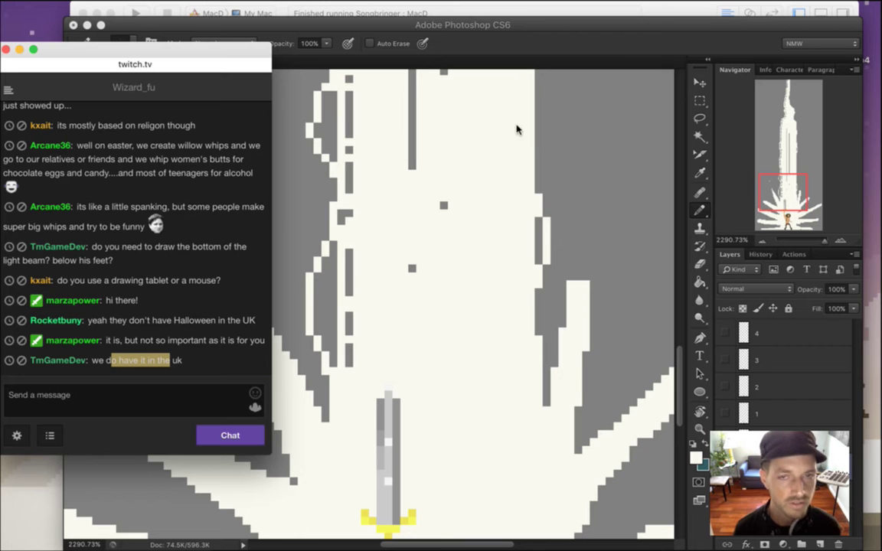
{"action": "left_click", "coordinate": [494, 47]}
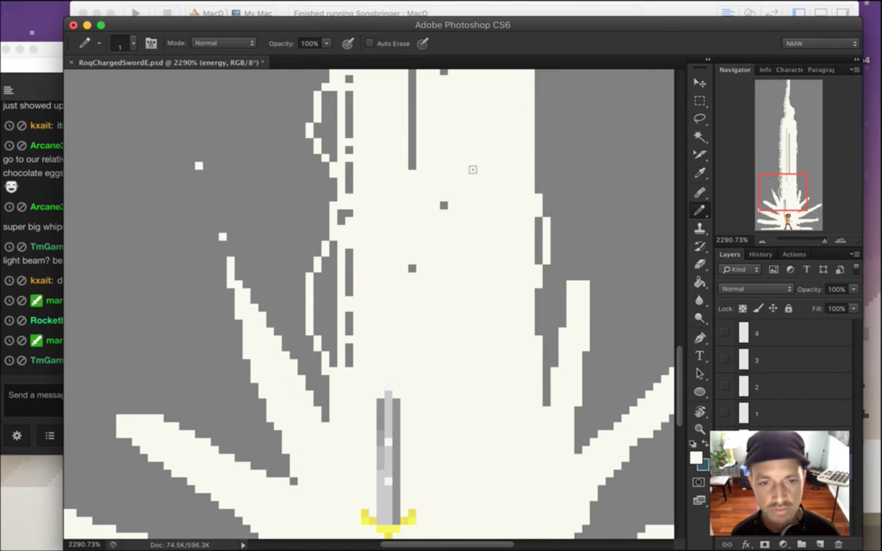
Erase broken gaps beside the sword tip and down the steep left ray's outer edge, and fill the stray notch at its base with the Pencil.
{"action": "key", "text": "e"}
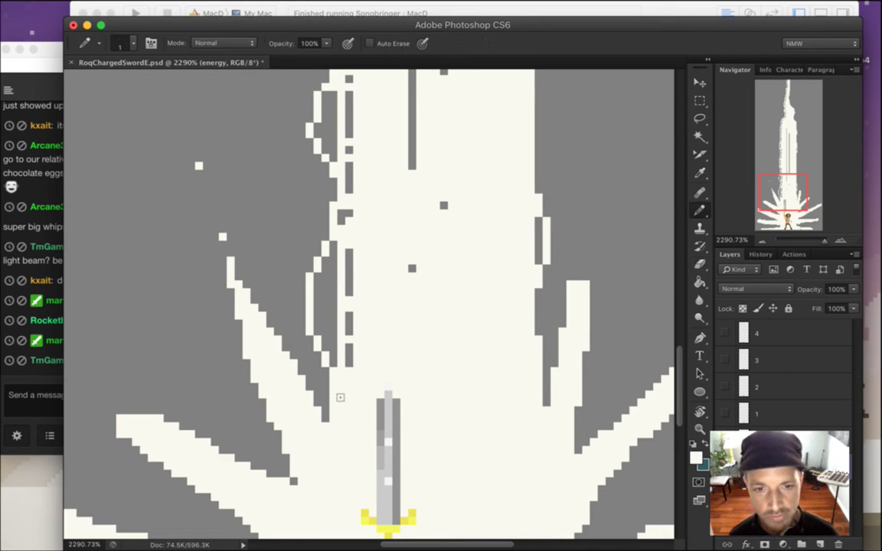
{"action": "left_click", "coordinate": [341, 392]}
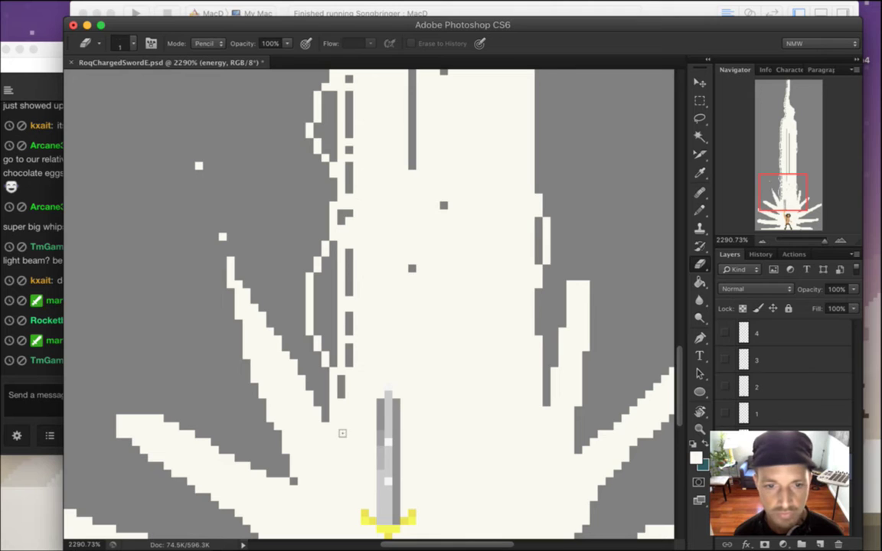
{"action": "left_click", "coordinate": [254, 348]}
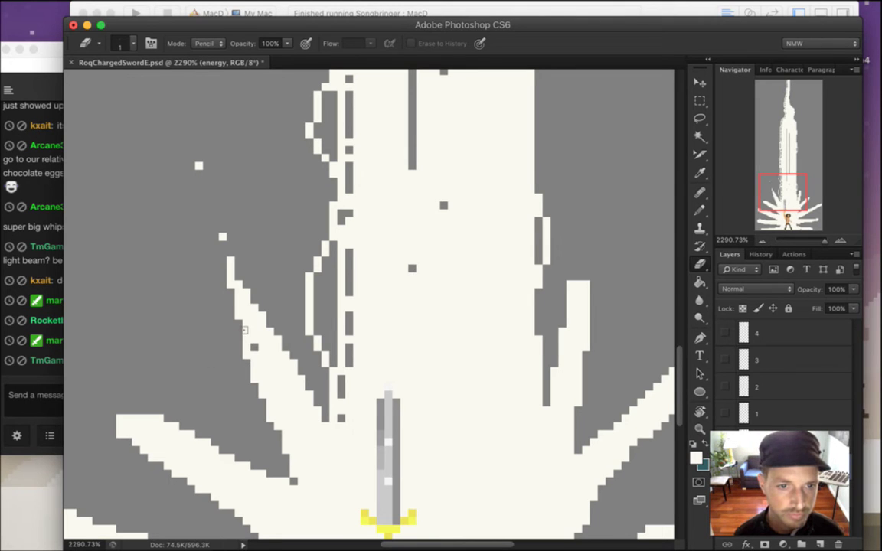
{"action": "left_click", "coordinate": [247, 308]}
{"action": "left_click", "coordinate": [262, 363]}
{"action": "mouse_move", "coordinate": [269, 378]}
{"action": "left_mouse_down"}
{"action": "mouse_move", "coordinate": [286, 449]}
{"action": "mouse_move", "coordinate": [286, 426]}
{"action": "left_mouse_up"}
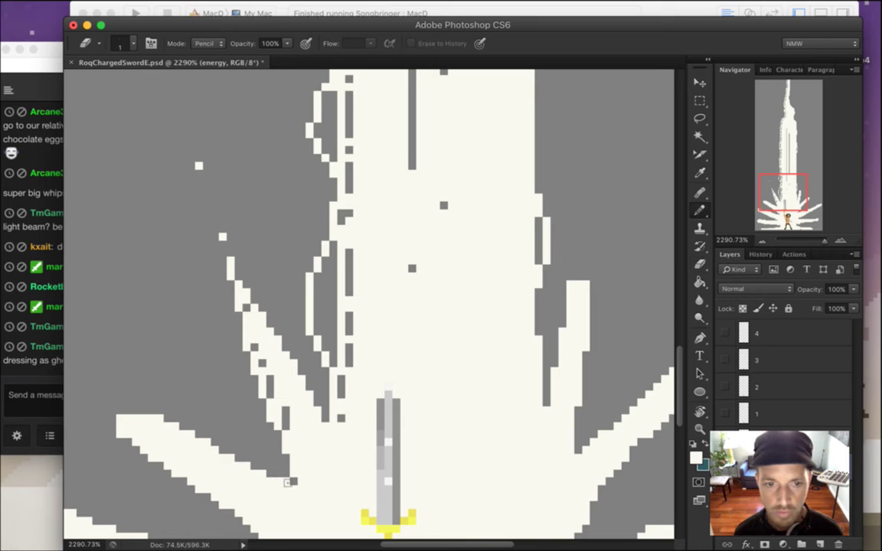
{"action": "key", "text": "b"}
{"action": "left_click_drag", "start_coordinate": [293, 481], "coordinate": [285, 473]}
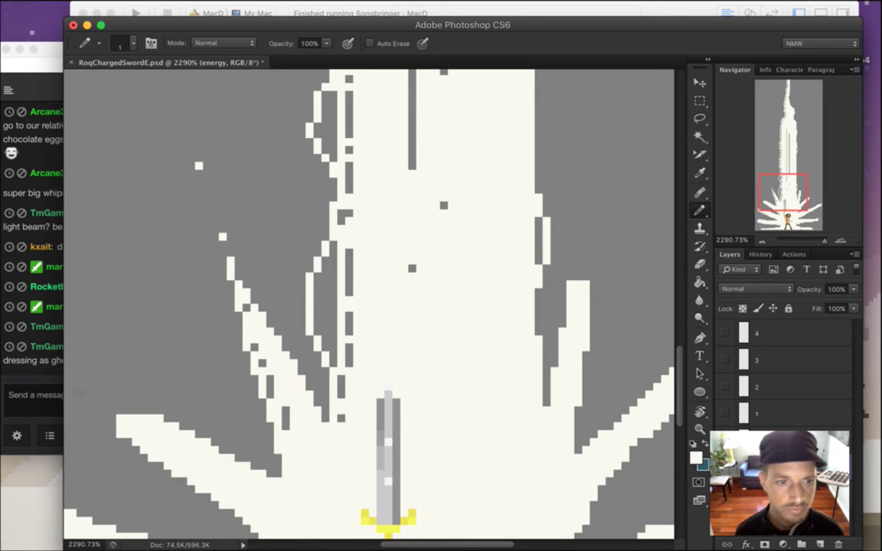
Switch to the Twitch chat, highlight the message about dressing as ghosts and monsters, and return to Photoshop.
{"action": "left_click", "coordinate": [49, 351]}
{"action": "left_click", "coordinate": [72, 394]}
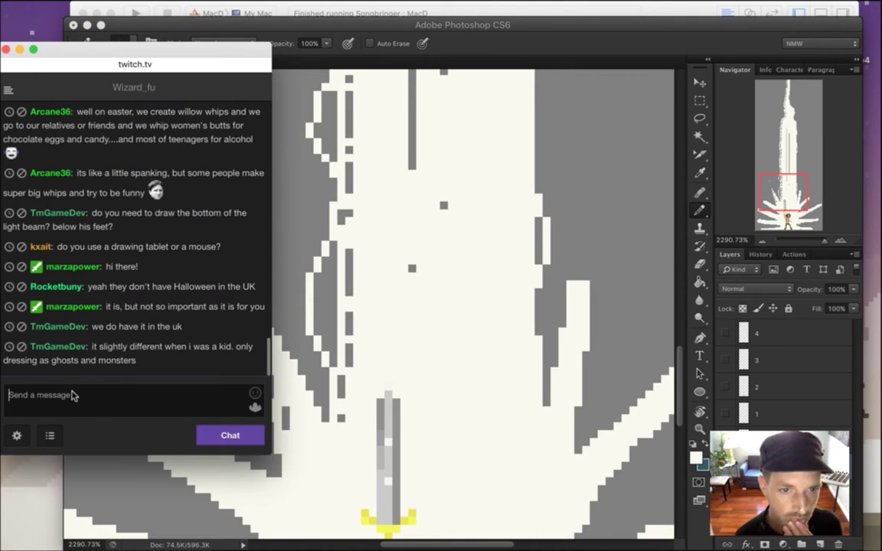
{"action": "left_click_drag", "start_coordinate": [103, 346], "coordinate": [132, 366]}
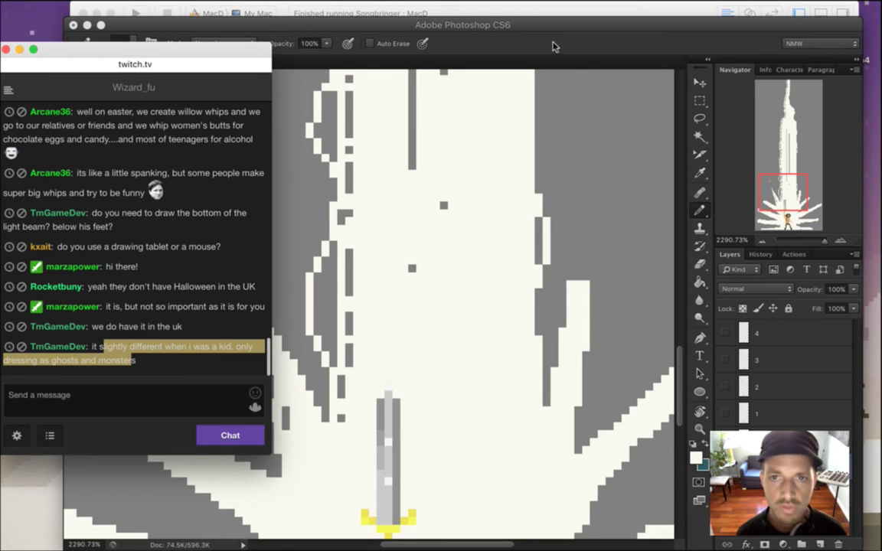
{"action": "left_click", "coordinate": [477, 81]}
Erase the gap between the steep left ray and the ray below it deeper toward the sword.
{"action": "left_click_drag", "start_coordinate": [321, 342], "coordinate": [347, 296]}
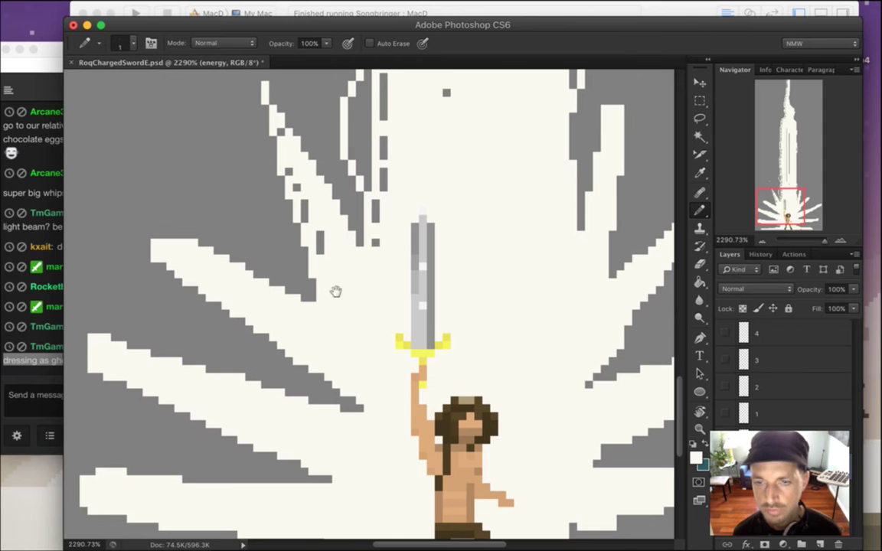
{"action": "key", "text": "e"}
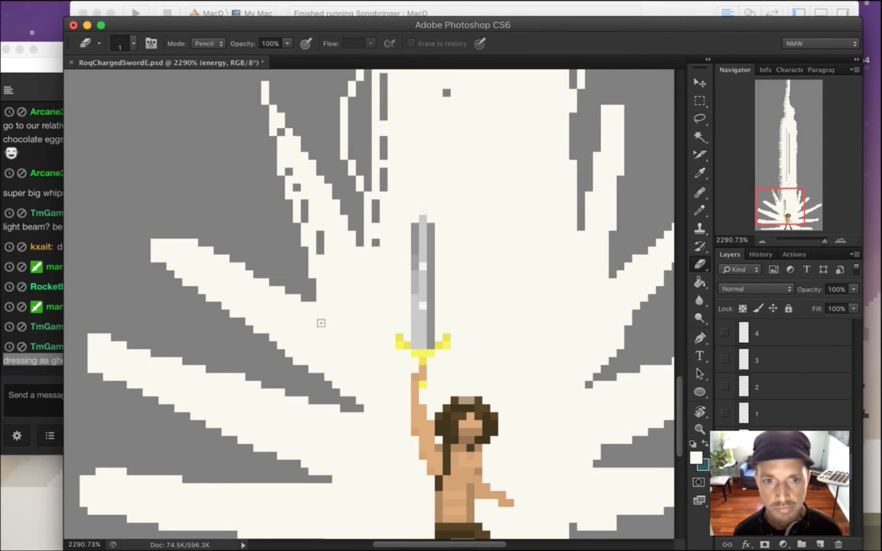
{"action": "left_click_drag", "start_coordinate": [328, 307], "coordinate": [328, 313]}
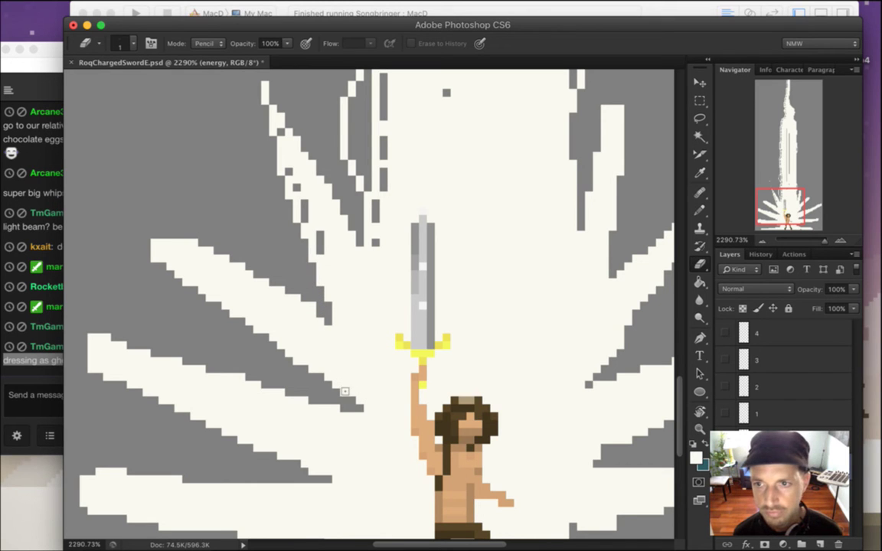
Taper the upper edge of the ray below the steep left one with the Eraser and extend its tip to a point with the Pencil.
{"action": "left_click_drag", "start_coordinate": [170, 243], "coordinate": [280, 291]}
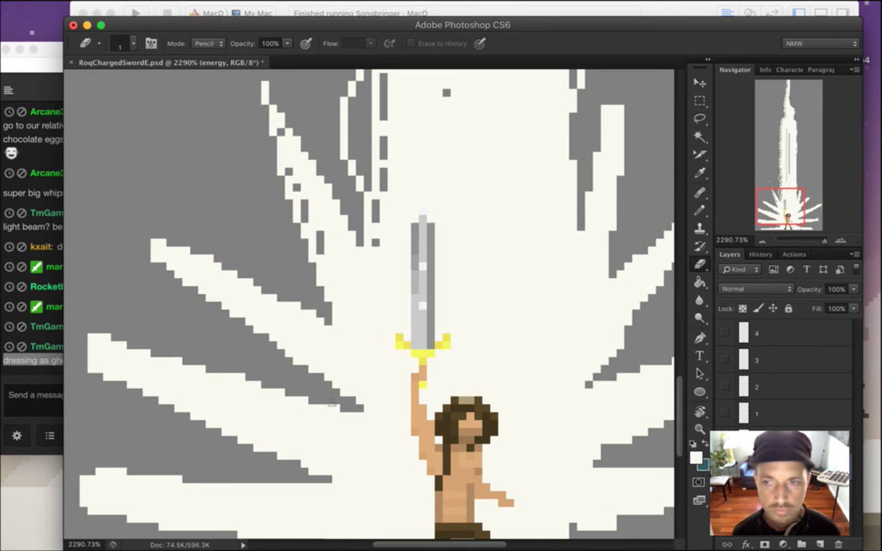
{"action": "key", "text": "b"}
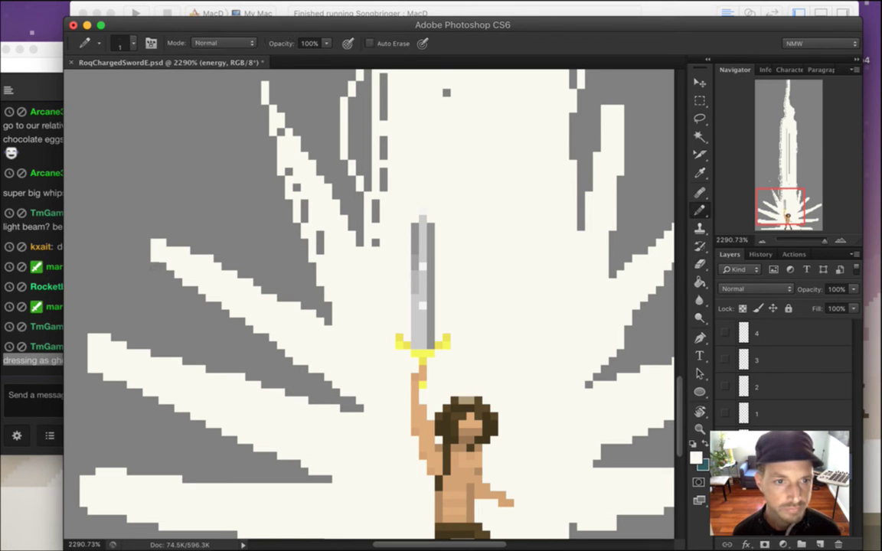
{"action": "left_click_drag", "start_coordinate": [136, 230], "coordinate": [96, 211]}
{"action": "key", "text": "e"}
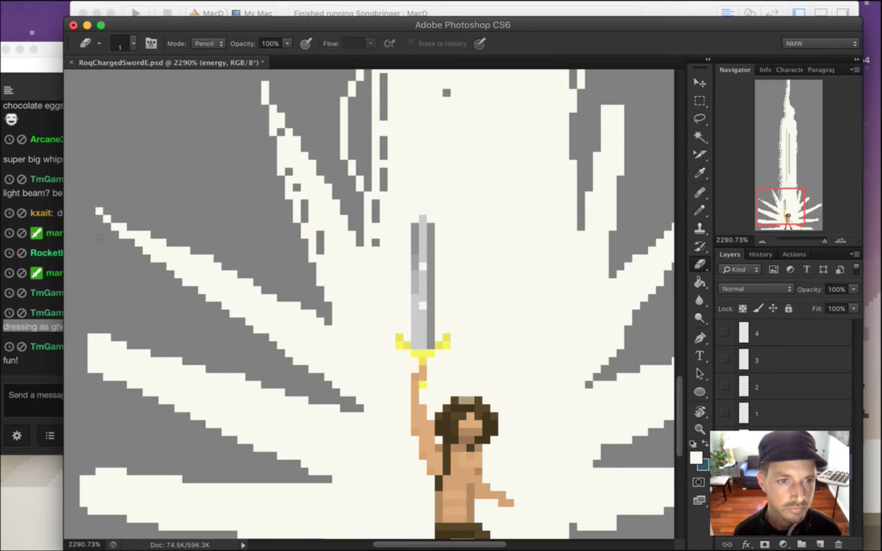
{"action": "key", "text": "b"}
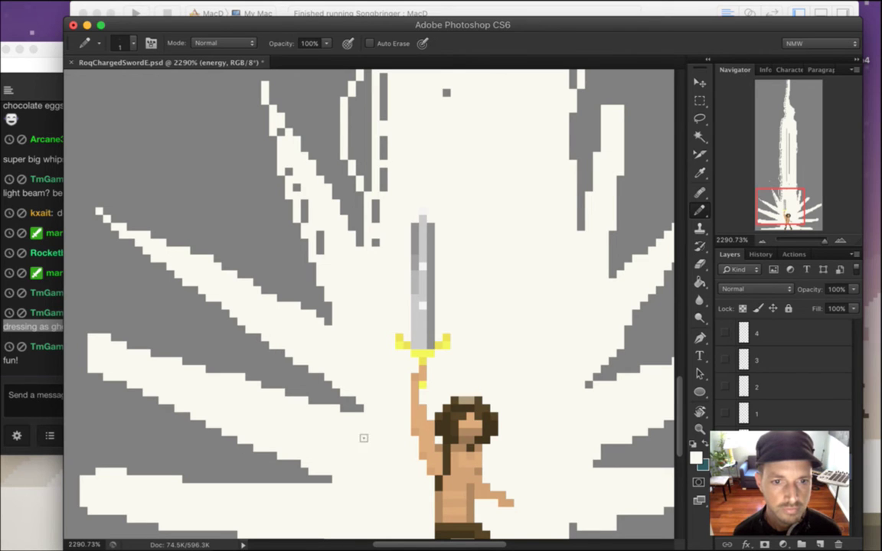
Erase small broken gaps along the lower edge of the newly pointed left ray.
{"action": "key", "text": "e"}
{"action": "left_click", "coordinate": [294, 349]}
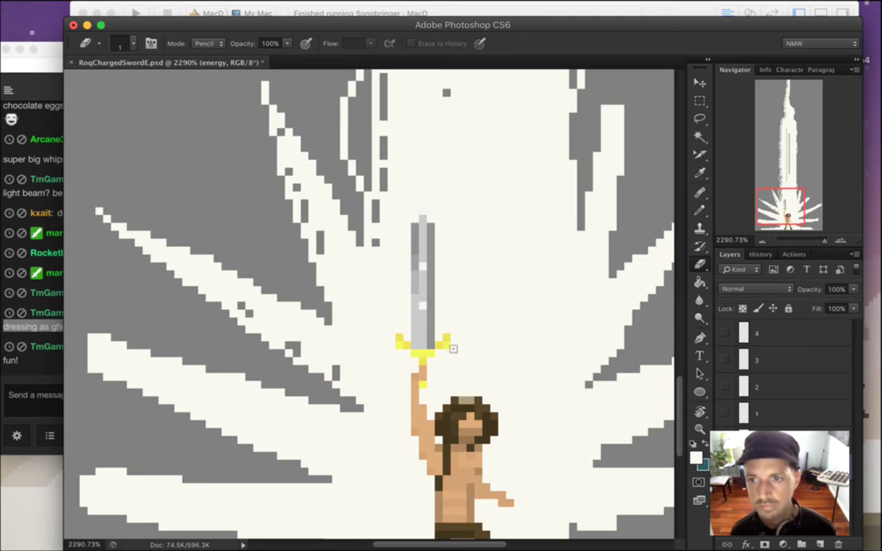
{"action": "key", "text": "super+0"}
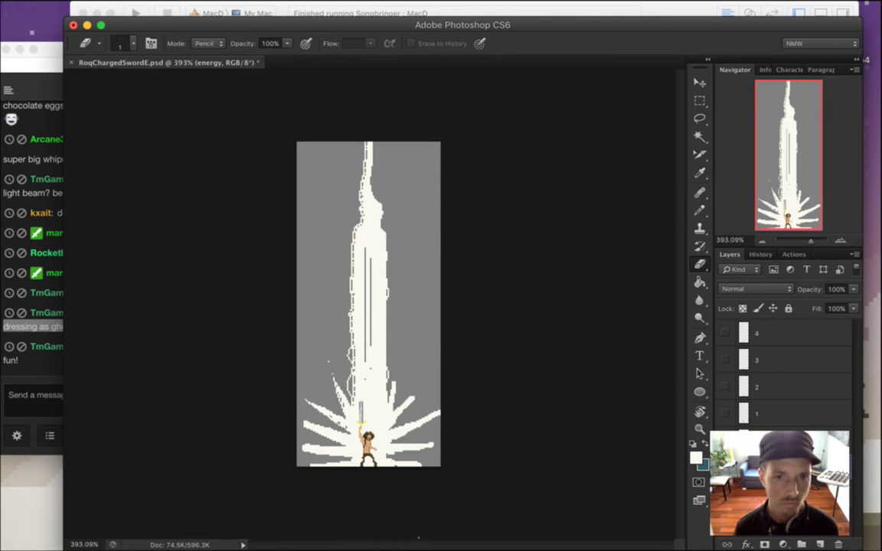
Switch to the Twitch chat, highlight the messages about superheroes and Halloween's importance, and return to Photoshop.
{"action": "left_click", "coordinate": [34, 390]}
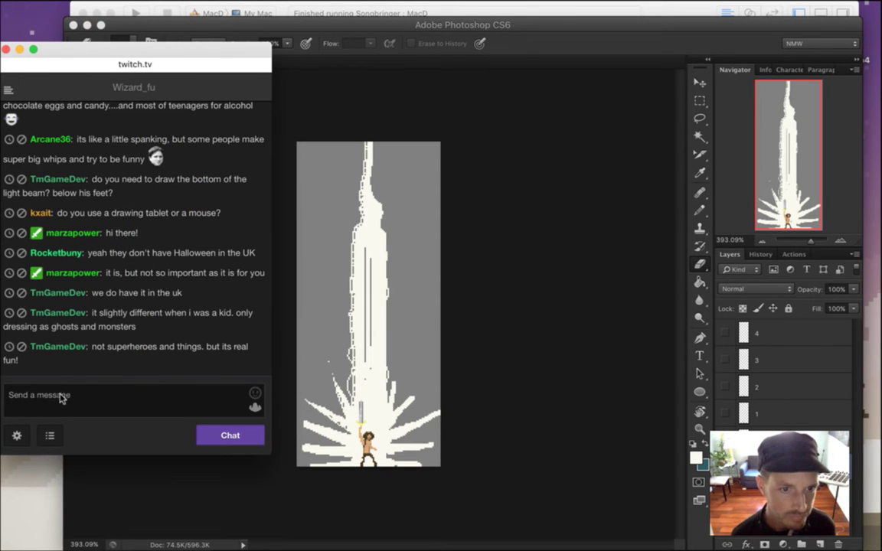
{"action": "left_click_drag", "start_coordinate": [117, 346], "coordinate": [146, 366]}
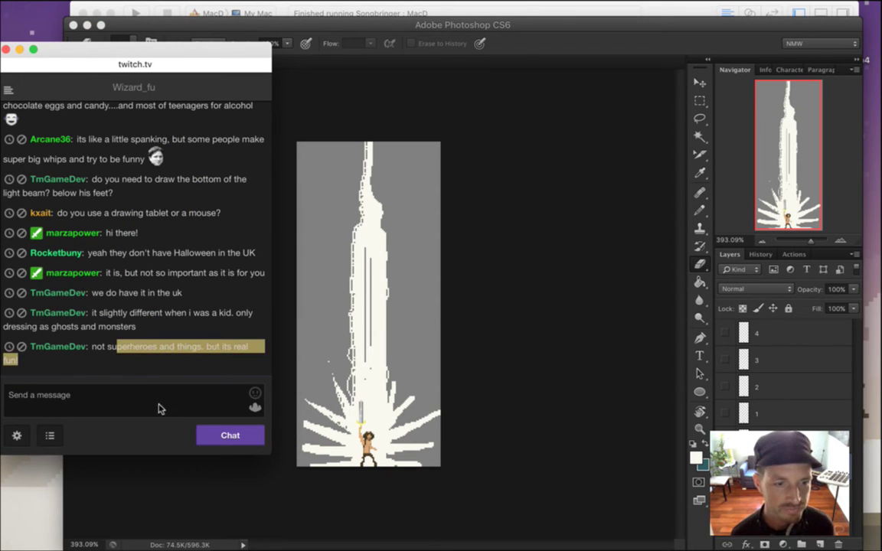
{"action": "left_click", "coordinate": [141, 375]}
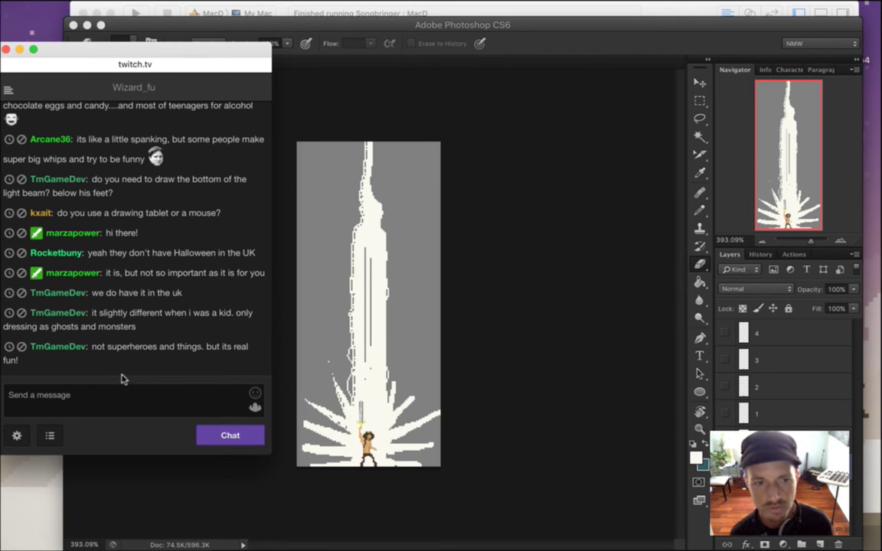
{"action": "left_click_drag", "start_coordinate": [125, 276], "coordinate": [170, 283]}
{"action": "left_click", "coordinate": [591, 61]}
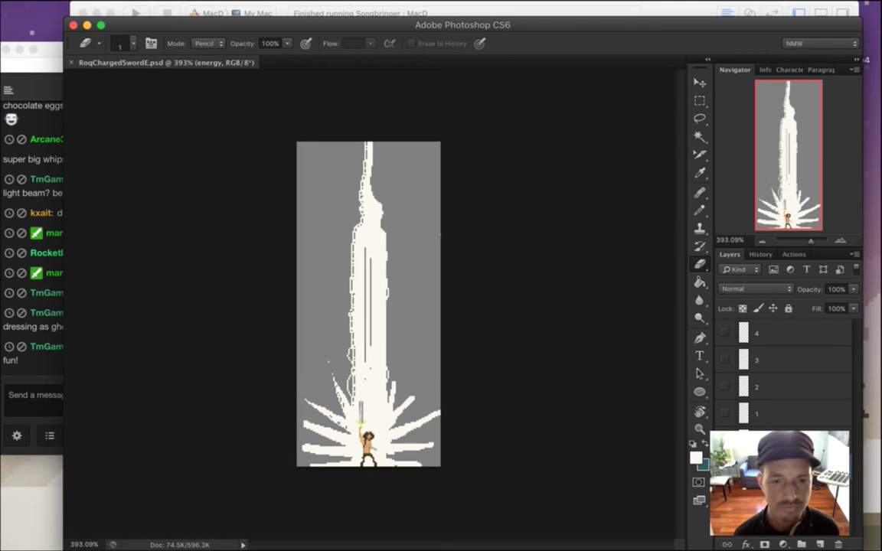
Trim a pixel from the pointed left ray's upper edge with the Eraser and extend the tip of the next ray below with the Pencil.
{"action": "left_click_drag", "start_coordinate": [320, 431], "coordinate": [368, 433]}
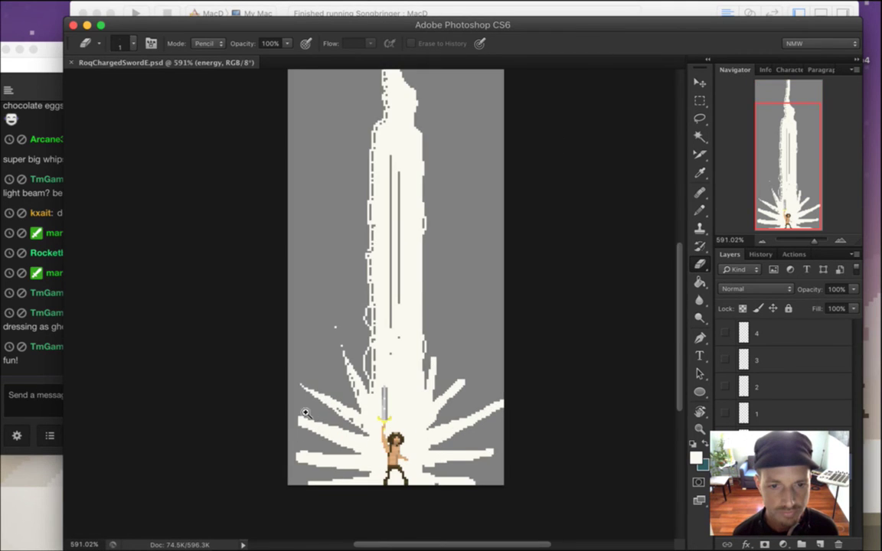
{"action": "left_click_drag", "start_coordinate": [305, 412], "coordinate": [367, 422]}
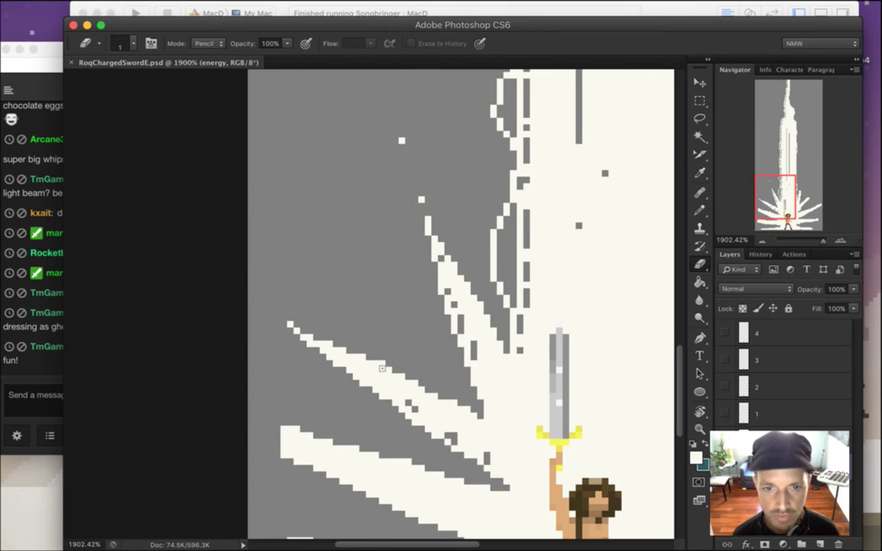
{"action": "left_click", "coordinate": [375, 369]}
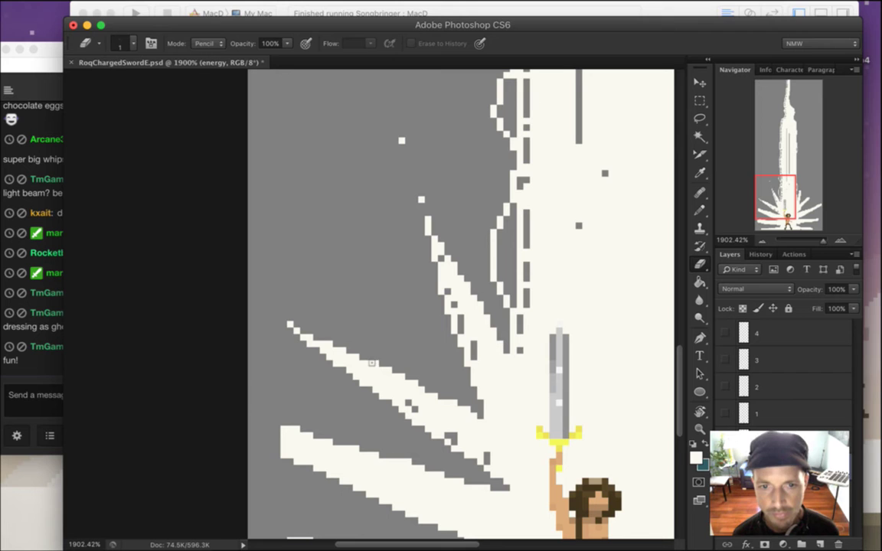
{"action": "left_click_drag", "start_coordinate": [425, 457], "coordinate": [413, 281]}
{"action": "key", "text": "b"}
{"action": "left_click_drag", "start_coordinate": [247, 253], "coordinate": [253, 254]}
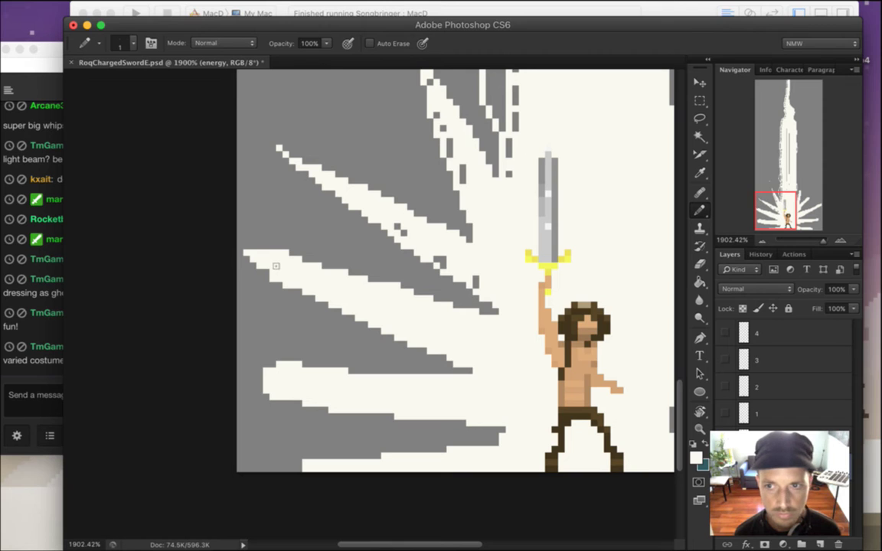
Thin the extended ray's underside and erase a broken line along its lower edge, filling excess pixels at the inner end with the Pencil.
{"action": "key", "text": "e"}
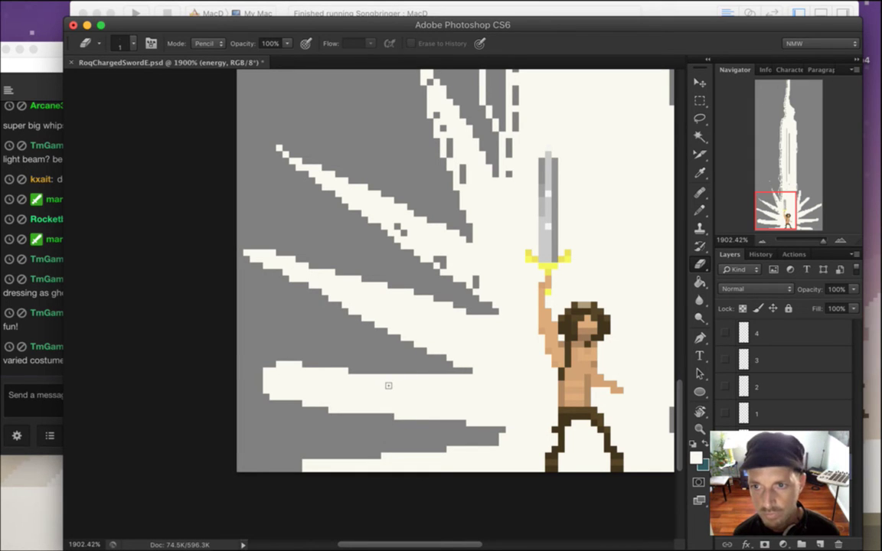
{"action": "left_click_drag", "start_coordinate": [348, 303], "coordinate": [478, 372]}
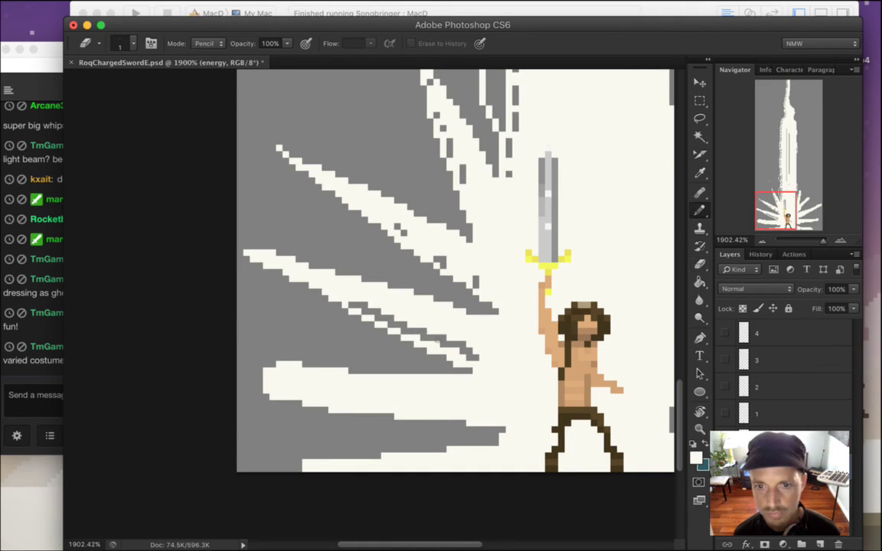
{"action": "key", "text": "b"}
{"action": "left_click", "coordinate": [470, 351]}
{"action": "left_click", "coordinate": [476, 358]}
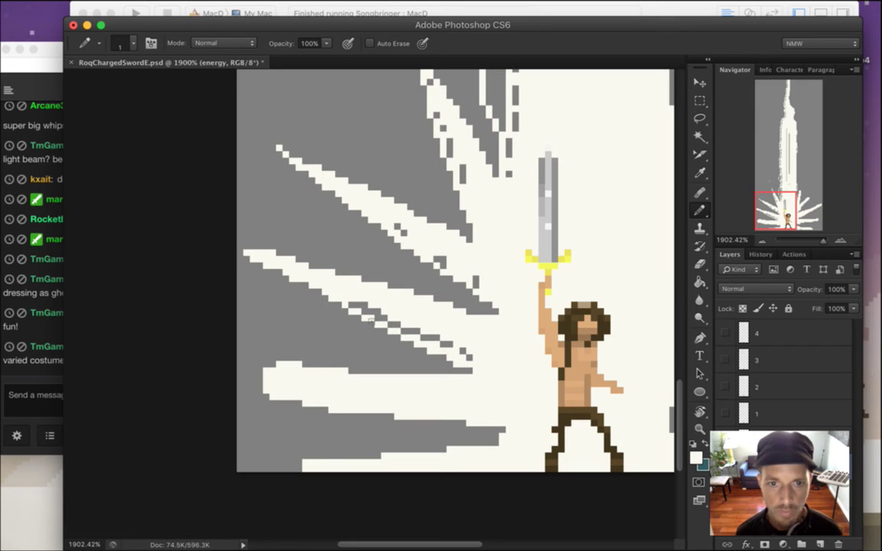
Switch to the Twitch chat window, read the latest viewer message about costumes, and return to the Photoshop canvas.
{"action": "left_click", "coordinate": [13, 364]}
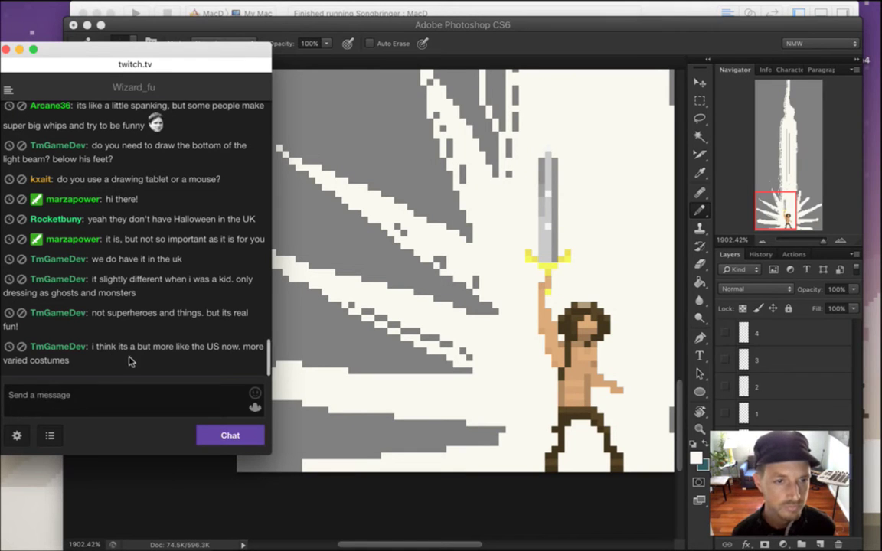
{"action": "left_click_drag", "start_coordinate": [128, 347], "coordinate": [142, 368]}
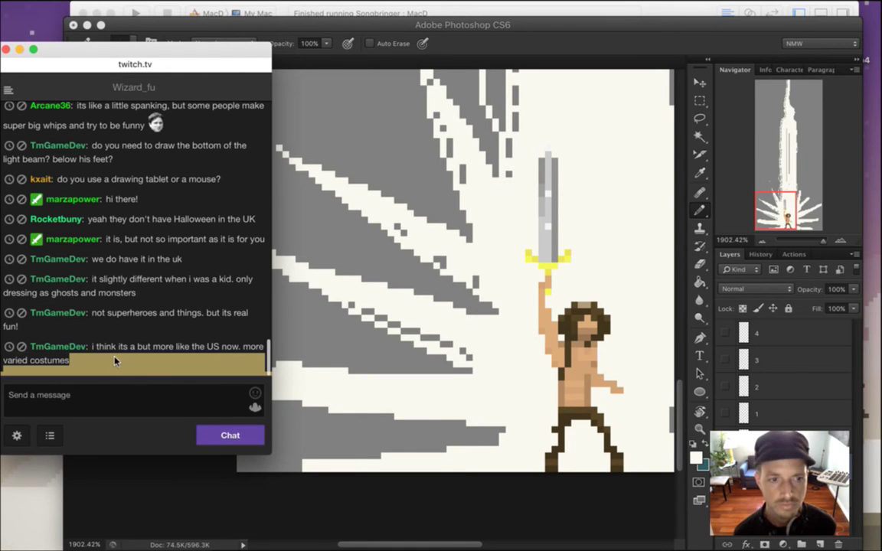
{"action": "left_click", "coordinate": [104, 339]}
{"action": "left_click", "coordinate": [527, 47]}
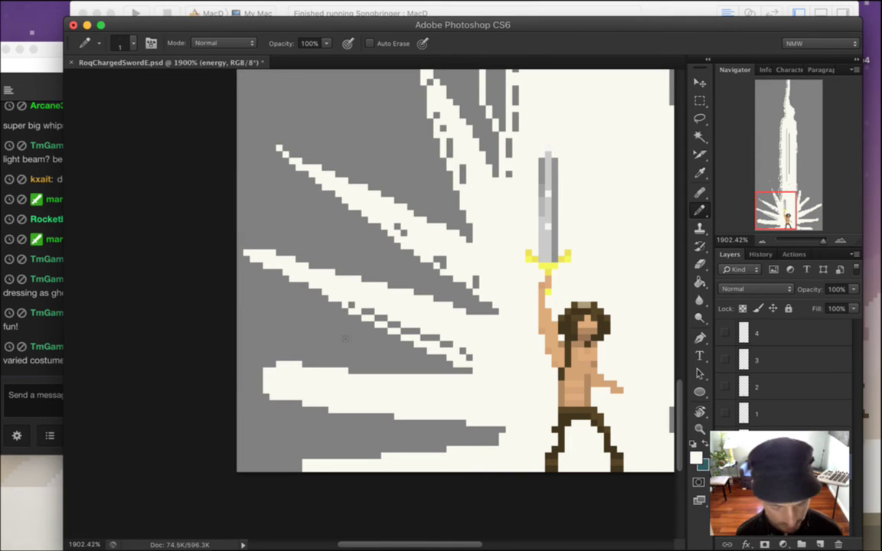
Erase the lowest left light ray along the canvas's bottom edge and trim the edges of the two rays above it.
{"action": "key", "text": "e"}
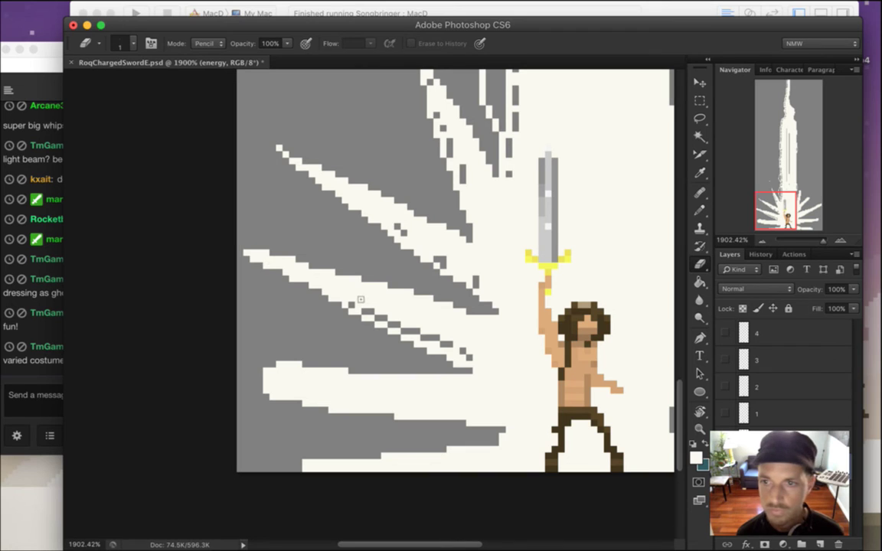
{"action": "key", "text": "b"}
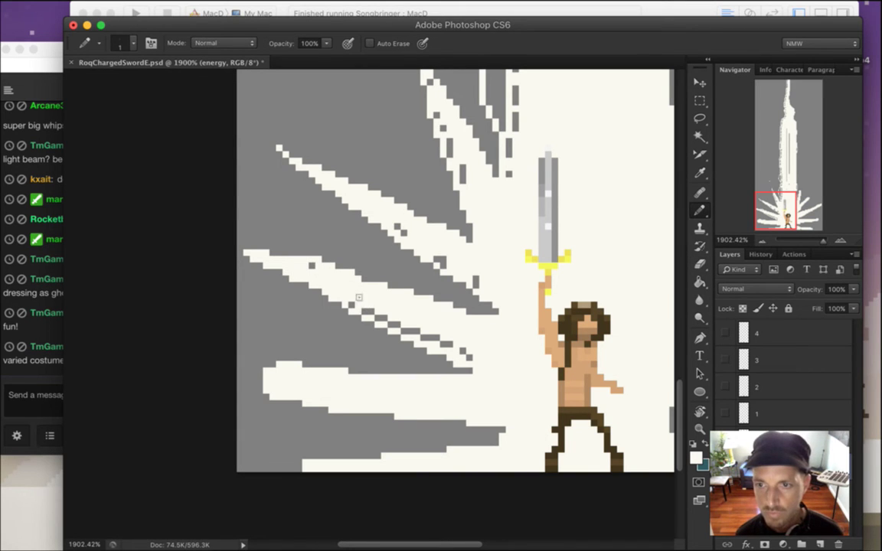
{"action": "key", "text": "e"}
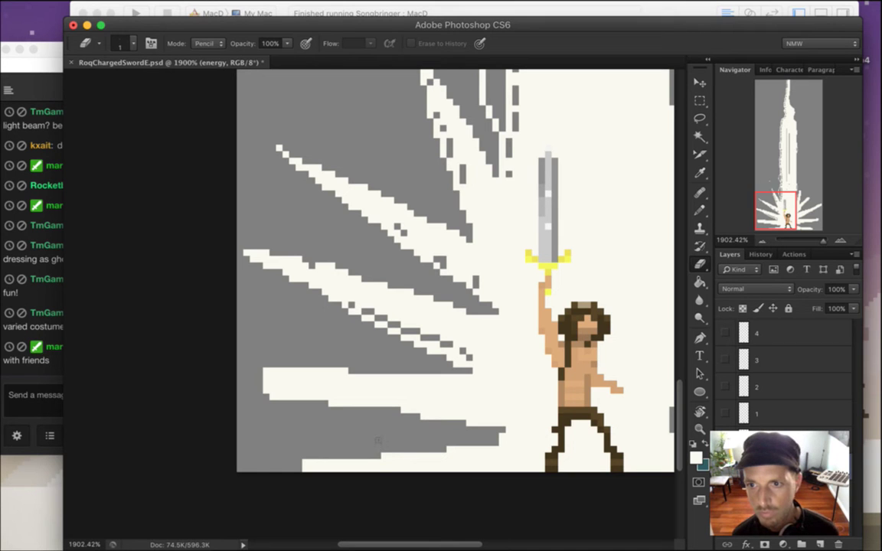
{"action": "mouse_move", "coordinate": [305, 466]}
{"action": "left_mouse_down"}
{"action": "mouse_move", "coordinate": [452, 482]}
{"action": "mouse_move", "coordinate": [481, 504]}
{"action": "left_mouse_up"}
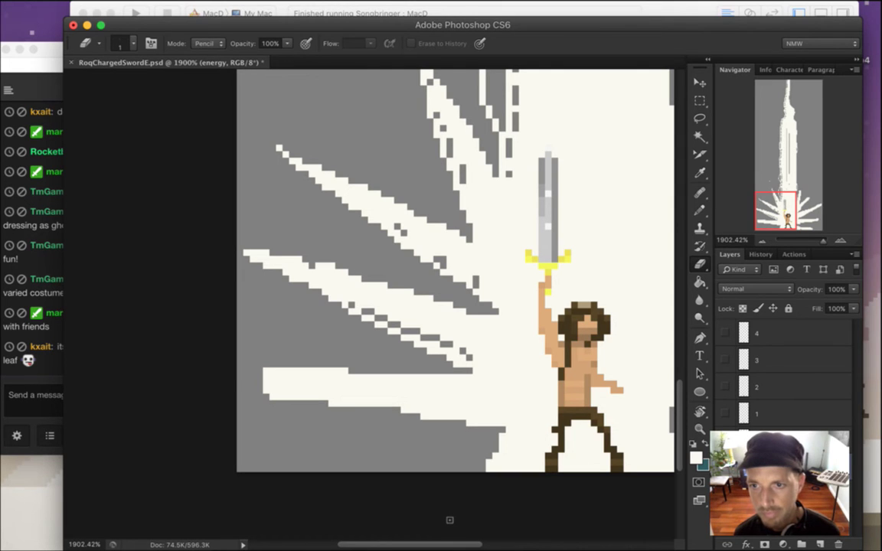
Try short white diagonal streaks below the lowest left ray beside the light's base, and undo them.
{"action": "key", "text": "b"}
{"action": "mouse_move", "coordinate": [497, 430]}
{"action": "left_mouse_down"}
{"action": "mouse_move", "coordinate": [471, 487]}
{"action": "mouse_move", "coordinate": [482, 443]}
{"action": "mouse_move", "coordinate": [448, 495]}
{"action": "left_mouse_up"}
{"action": "left_click_drag", "start_coordinate": [460, 426], "coordinate": [435, 472]}
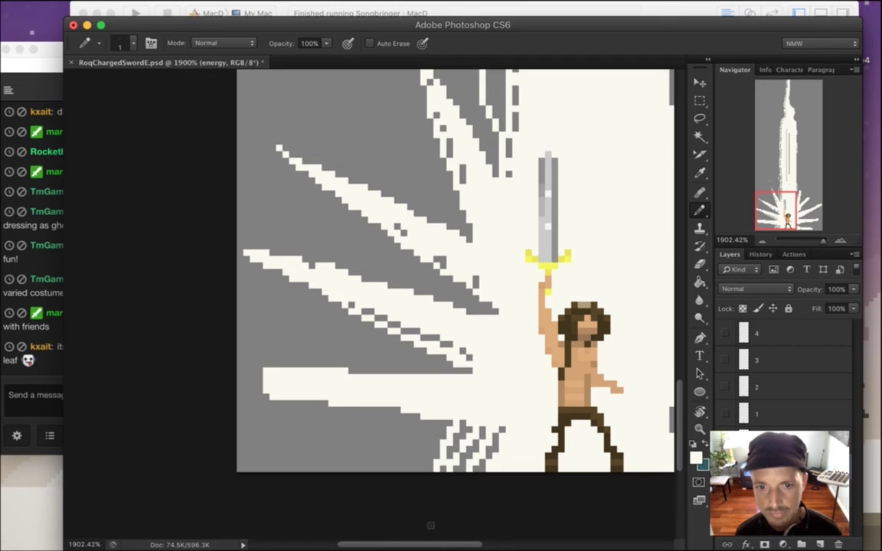
{"action": "key", "text": "e"}
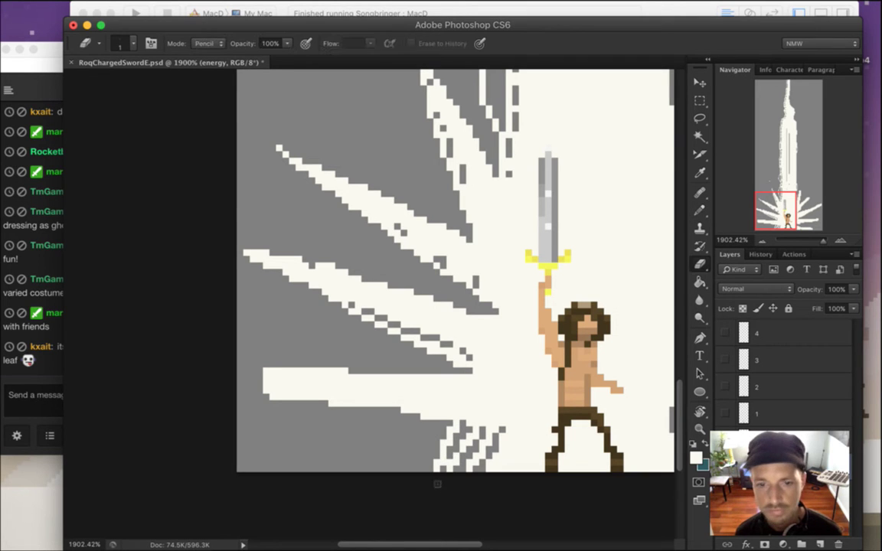
{"action": "key", "text": "super+z"}
{"action": "key", "text": "super+z"}
{"action": "key", "text": "super+z"}
Erase the light's lower-left base into a diagonal slope down to the hero's foot and smooth the underside of the adjoining ray.
{"action": "left_click_drag", "start_coordinate": [489, 462], "coordinate": [518, 483]}
{"action": "left_click_drag", "start_coordinate": [495, 456], "coordinate": [522, 485]}
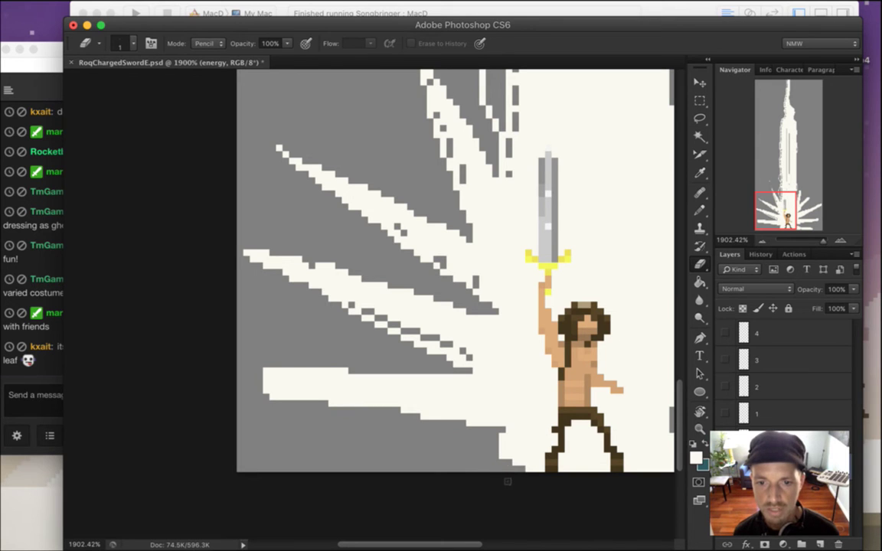
{"action": "left_click_drag", "start_coordinate": [502, 449], "coordinate": [535, 484]}
{"action": "left_click", "coordinate": [515, 461]}
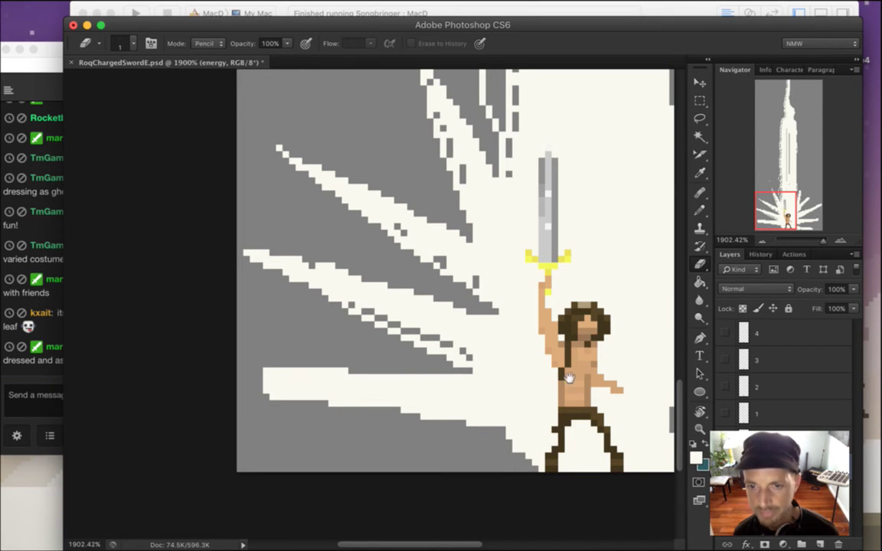
{"action": "scroll", "coordinate": [475, 390], "scroll_direction": "right", "scroll_amount": 5}
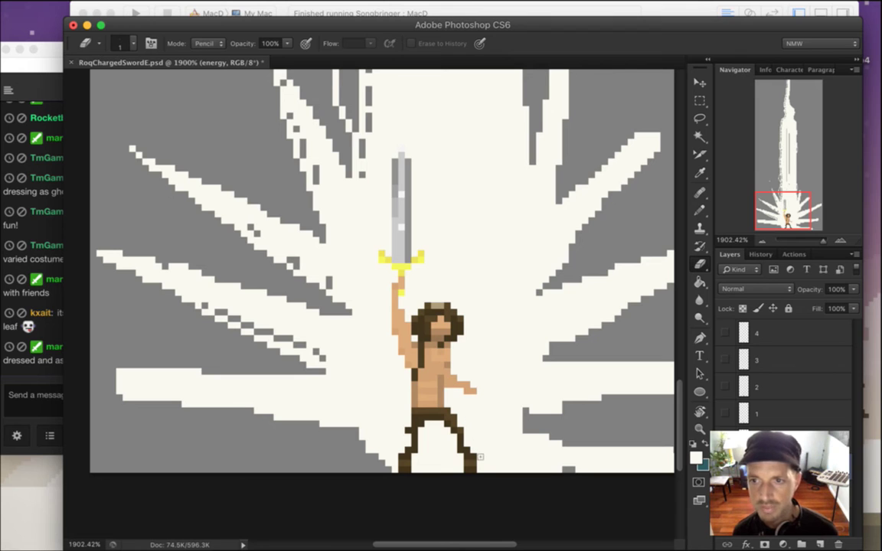
{"action": "key", "text": "b"}
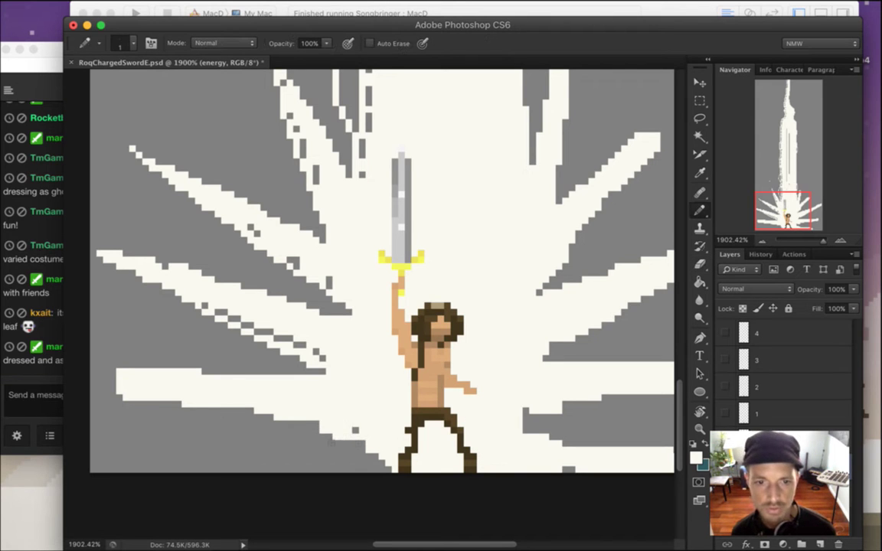
{"action": "left_click", "coordinate": [334, 405]}
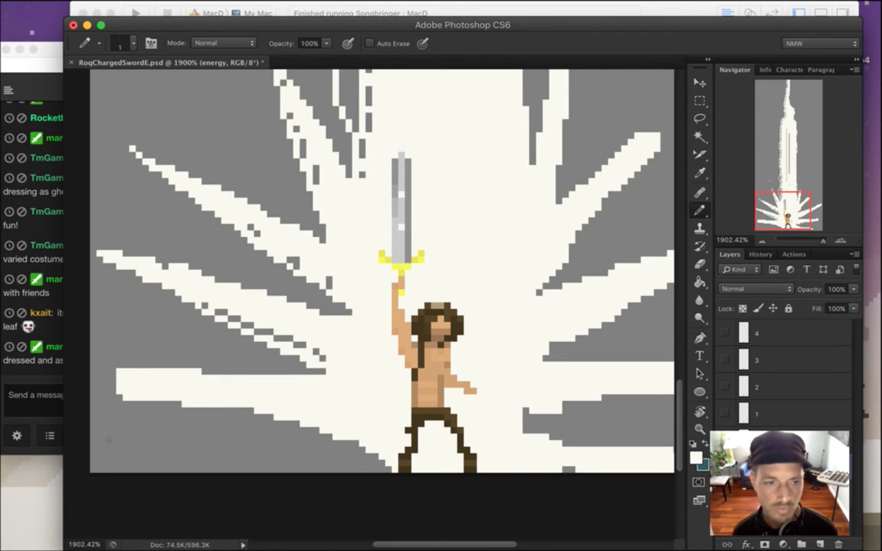
Switch to the Twitch chat window, read the newest messages about Halloween and the artwork, and return to the Photoshop canvas.
{"action": "left_click", "coordinate": [54, 366]}
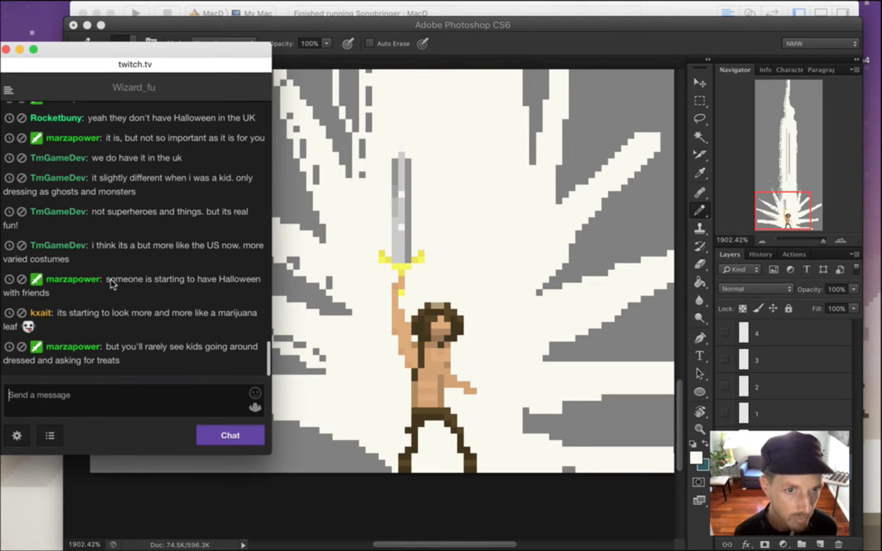
{"action": "left_click_drag", "start_coordinate": [111, 282], "coordinate": [123, 296]}
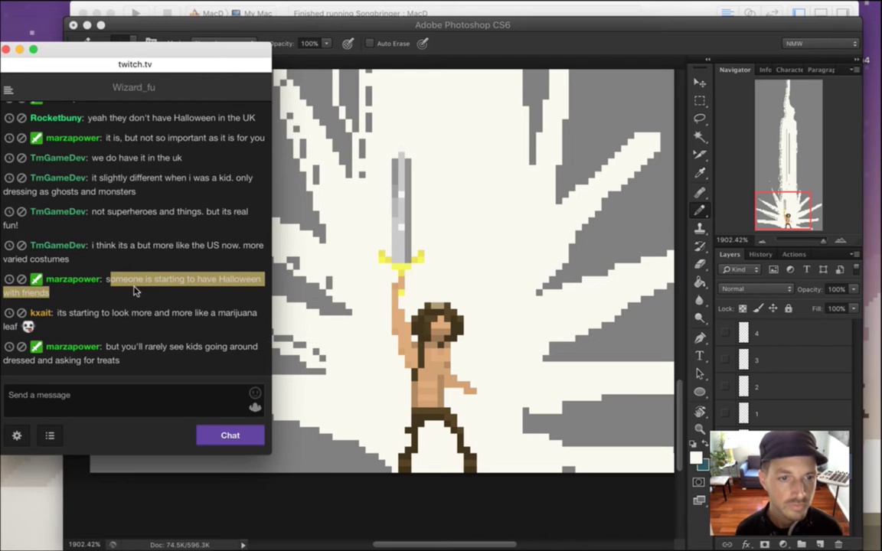
{"action": "left_click", "coordinate": [108, 320]}
{"action": "left_click_drag", "start_coordinate": [104, 315], "coordinate": [121, 327]}
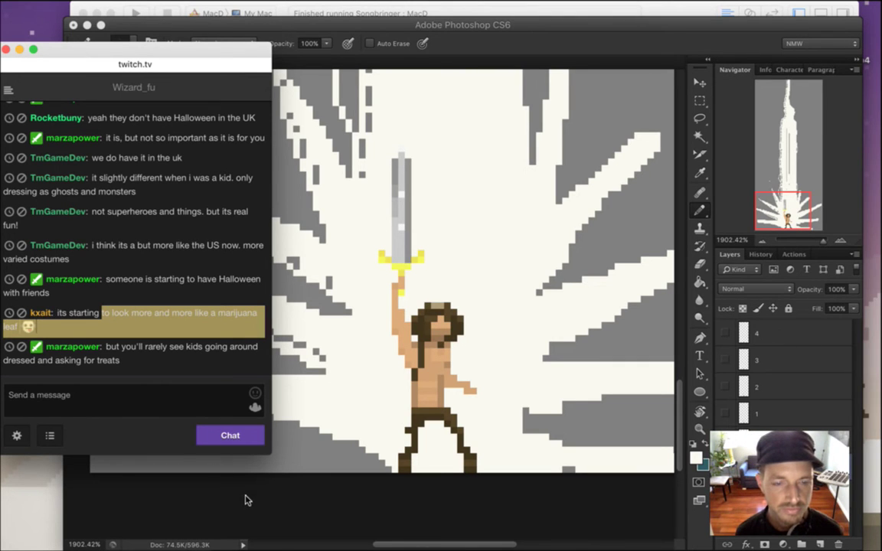
{"action": "left_click_drag", "start_coordinate": [122, 347], "coordinate": [148, 379]}
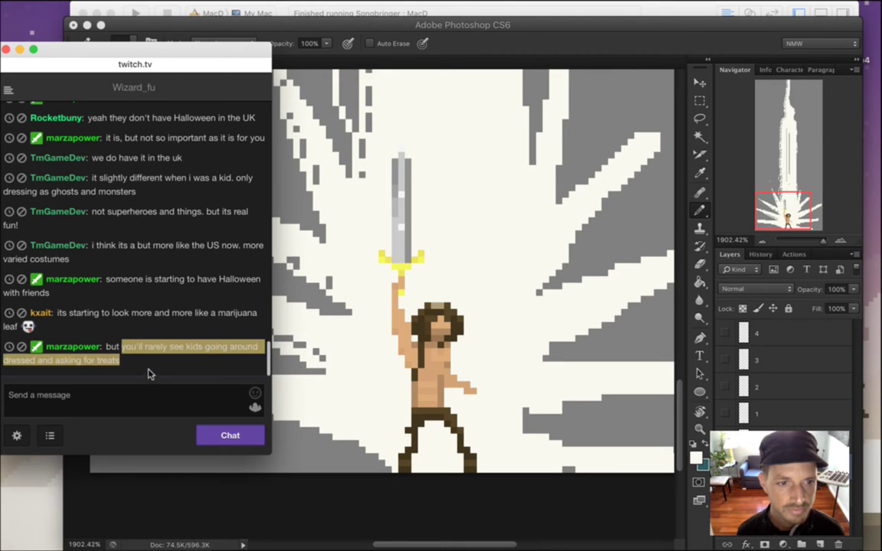
{"action": "left_click", "coordinate": [136, 322]}
{"action": "left_click", "coordinate": [302, 486]}
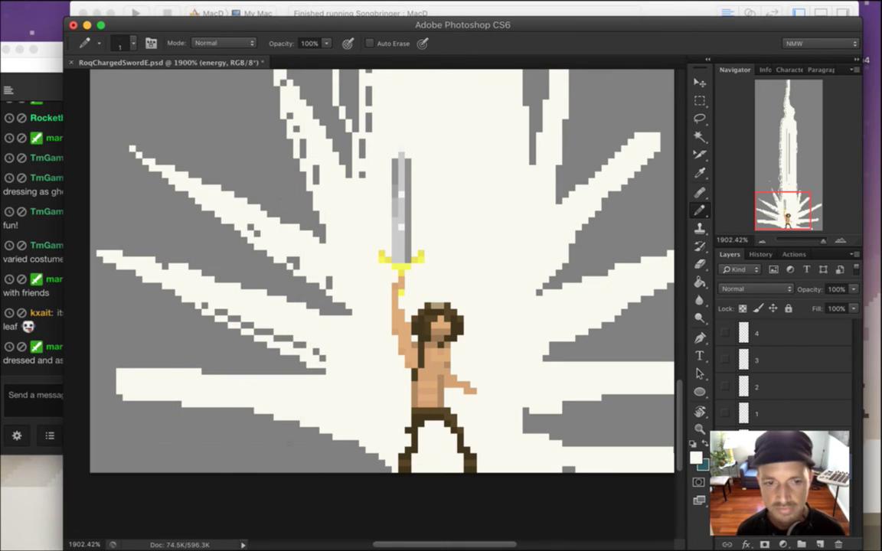
Erase a broken one-pixel line along the lowest left ray's underside and extend its tip outward with white pixels.
{"action": "key", "text": "e"}
{"action": "mouse_move", "coordinate": [126, 391]}
{"action": "left_mouse_down"}
{"action": "mouse_move", "coordinate": [202, 412]}
{"action": "mouse_move", "coordinate": [245, 397]}
{"action": "mouse_move", "coordinate": [263, 417]}
{"action": "mouse_move", "coordinate": [321, 435]}
{"action": "mouse_move", "coordinate": [348, 430]}
{"action": "left_mouse_up"}
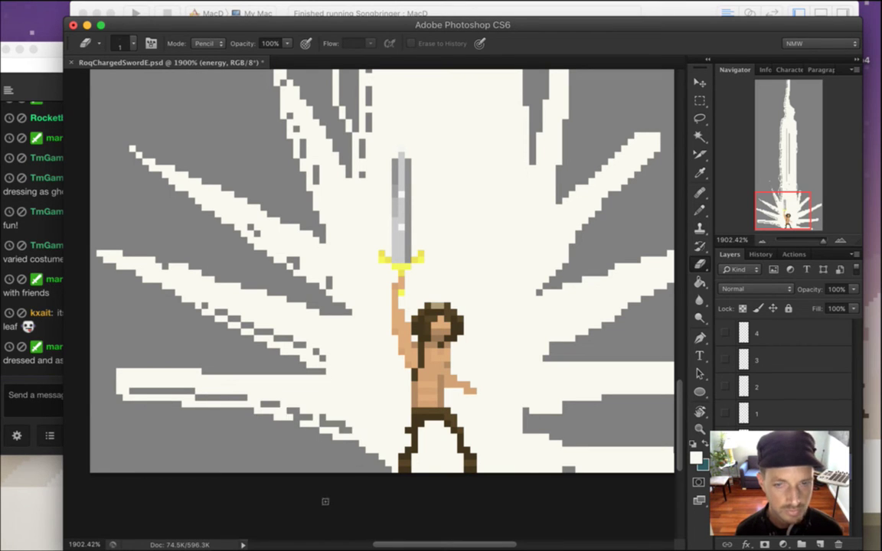
{"action": "key", "text": "i"}
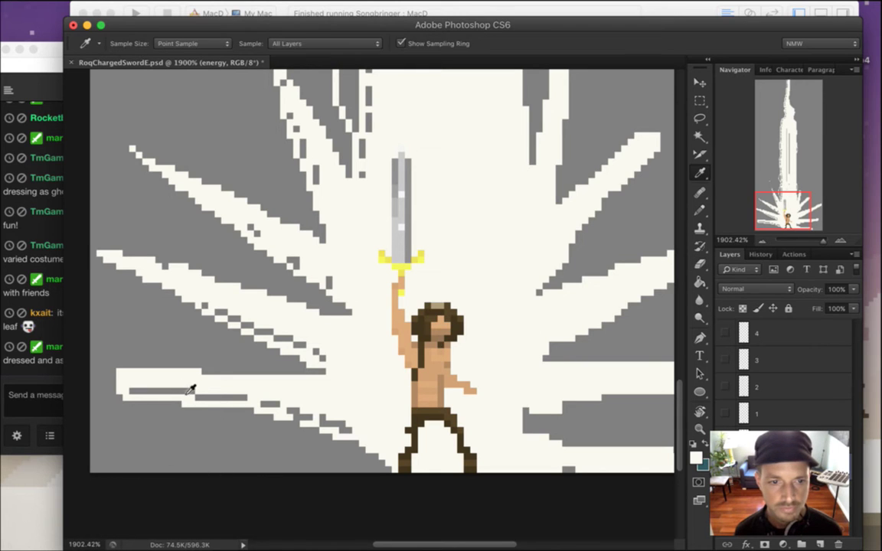
{"action": "key", "text": "b"}
{"action": "left_click_drag", "start_coordinate": [104, 375], "coordinate": [105, 394]}
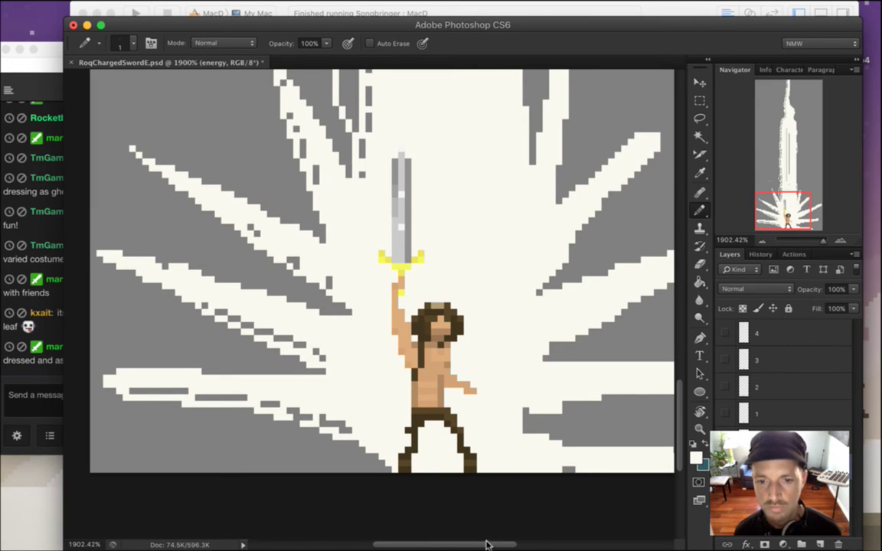
Erase the lowest right light ray at the ground and curve the underside of the ray above it into the light's base.
{"action": "left_click_drag", "start_coordinate": [488, 545], "coordinate": [515, 544]}
{"action": "key", "text": "e"}
{"action": "left_click_drag", "start_coordinate": [375, 414], "coordinate": [425, 408]}
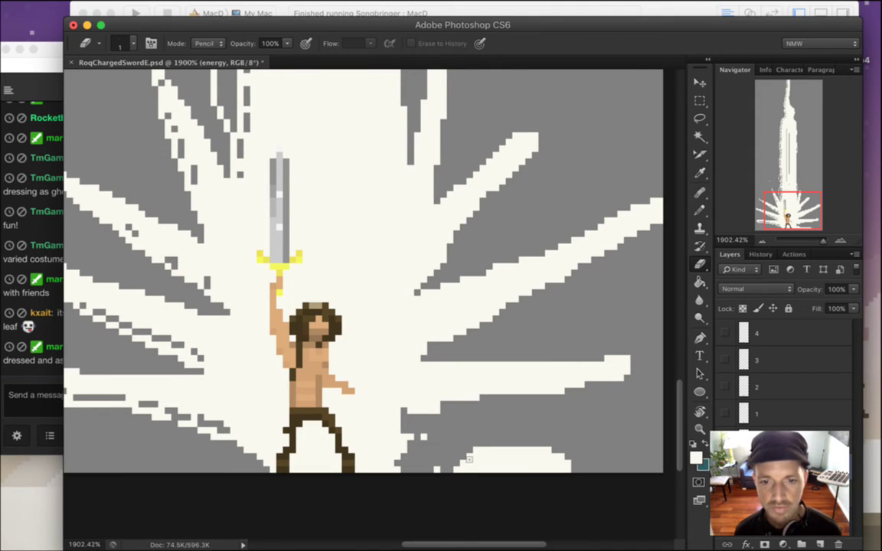
{"action": "left_click", "coordinate": [437, 471]}
{"action": "mouse_move", "coordinate": [453, 471]}
{"action": "left_mouse_down"}
{"action": "mouse_move", "coordinate": [571, 471]}
{"action": "mouse_move", "coordinate": [479, 456]}
{"action": "mouse_move", "coordinate": [571, 456]}
{"action": "left_mouse_up"}
{"action": "left_click_drag", "start_coordinate": [476, 477], "coordinate": [554, 475]}
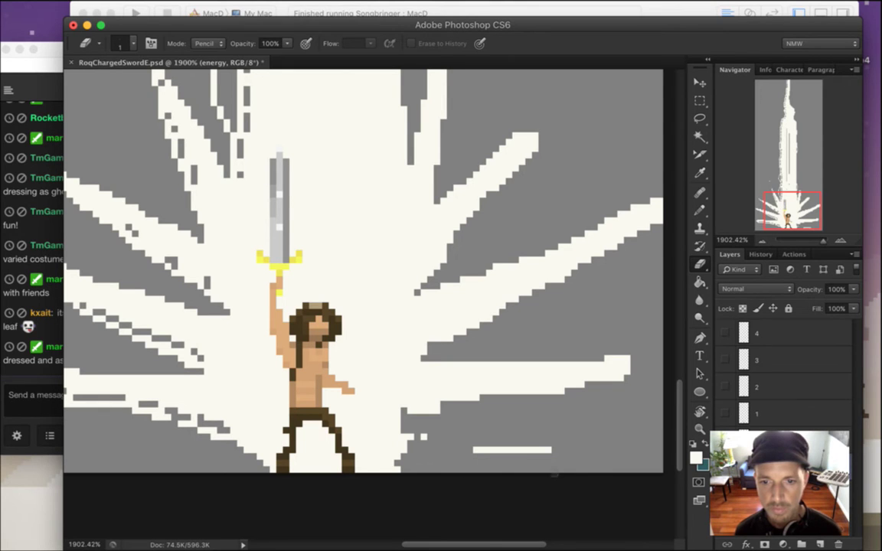
{"action": "mouse_move", "coordinate": [484, 464]}
{"action": "left_mouse_down"}
{"action": "mouse_move", "coordinate": [577, 468]}
{"action": "mouse_move", "coordinate": [505, 465]}
{"action": "mouse_move", "coordinate": [555, 463]}
{"action": "left_mouse_up"}
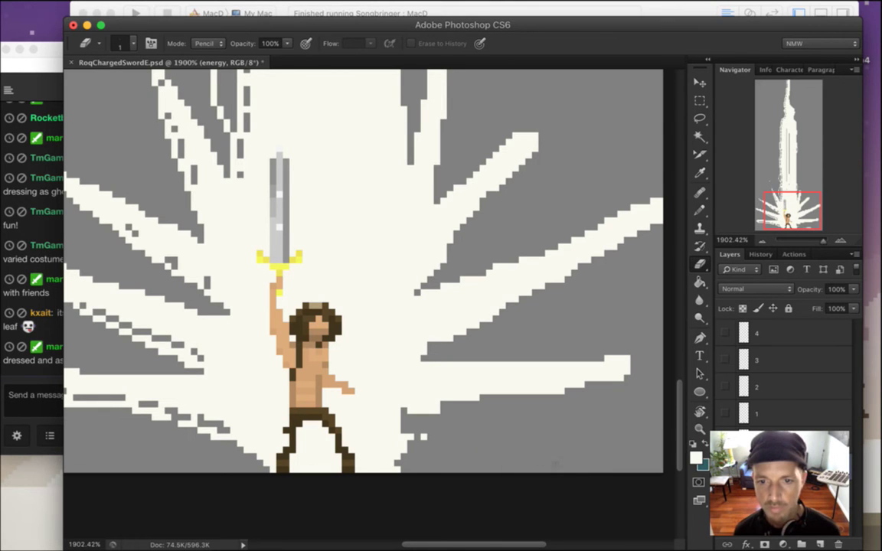
{"action": "key", "text": "b"}
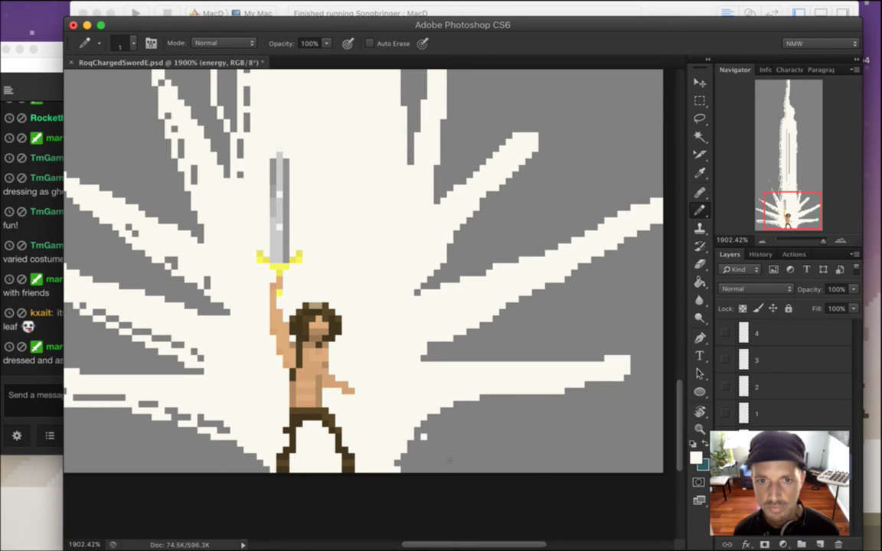
{"action": "left_click_drag", "start_coordinate": [479, 374], "coordinate": [442, 426]}
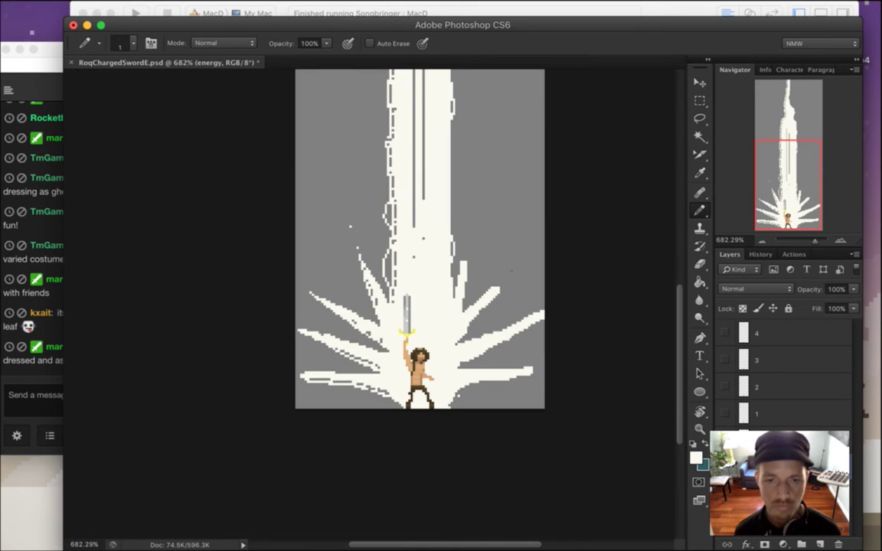
Lasso the rays on the light's right side, nudge them 3 pixels down, and deselect them.
{"action": "key", "text": "l"}
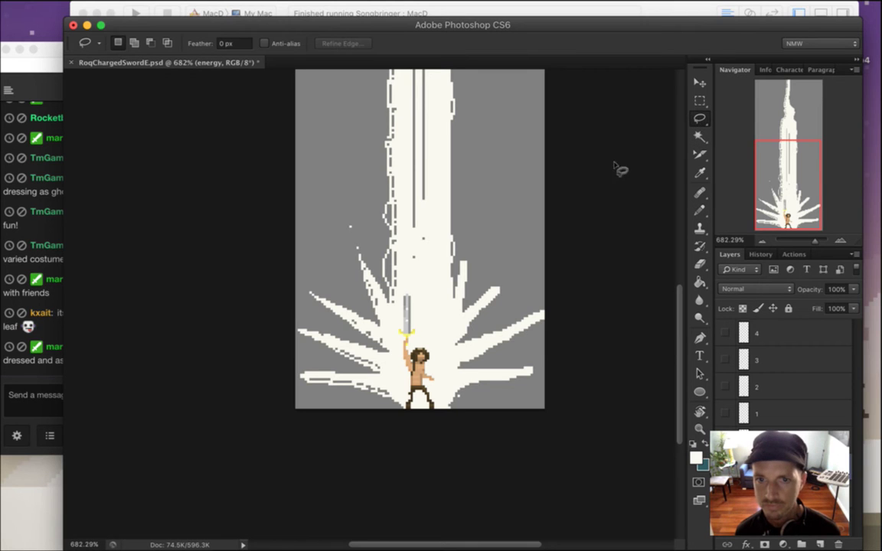
{"action": "mouse_move", "coordinate": [457, 255]}
{"action": "left_mouse_down"}
{"action": "mouse_move", "coordinate": [447, 380]}
{"action": "mouse_move", "coordinate": [554, 377]}
{"action": "mouse_move", "coordinate": [448, 234]}
{"action": "mouse_move", "coordinate": [459, 261]}
{"action": "left_mouse_up"}
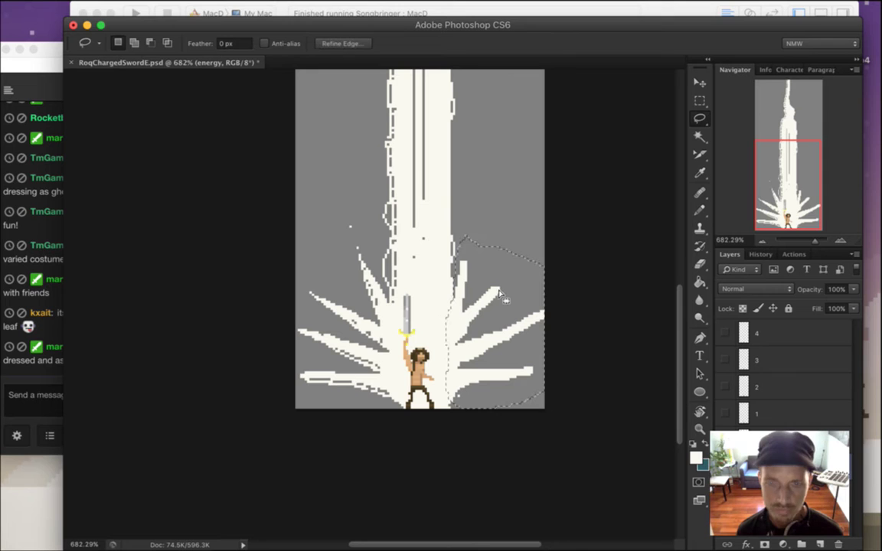
{"action": "key", "text": "super"}
{"action": "key", "text": "Down"}
{"action": "key", "text": "Down"}
{"action": "key", "text": "Down"}
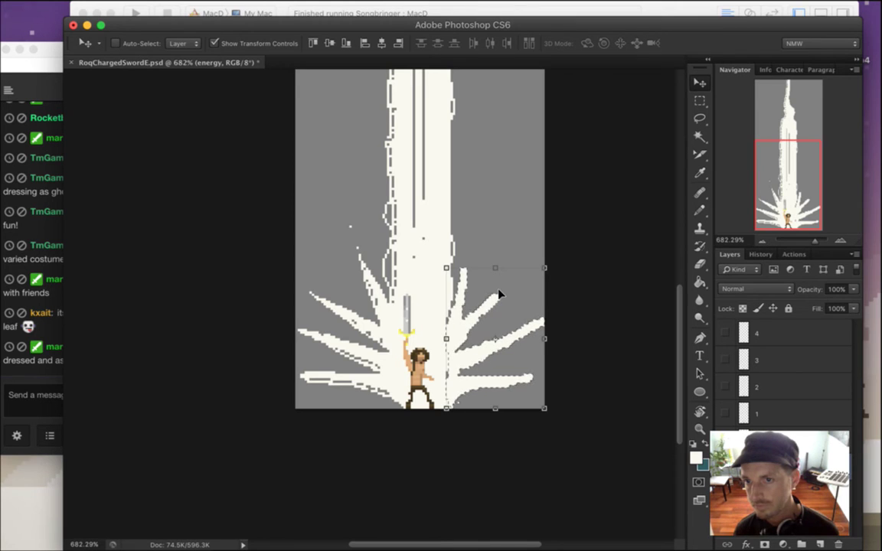
{"action": "key", "text": "m"}
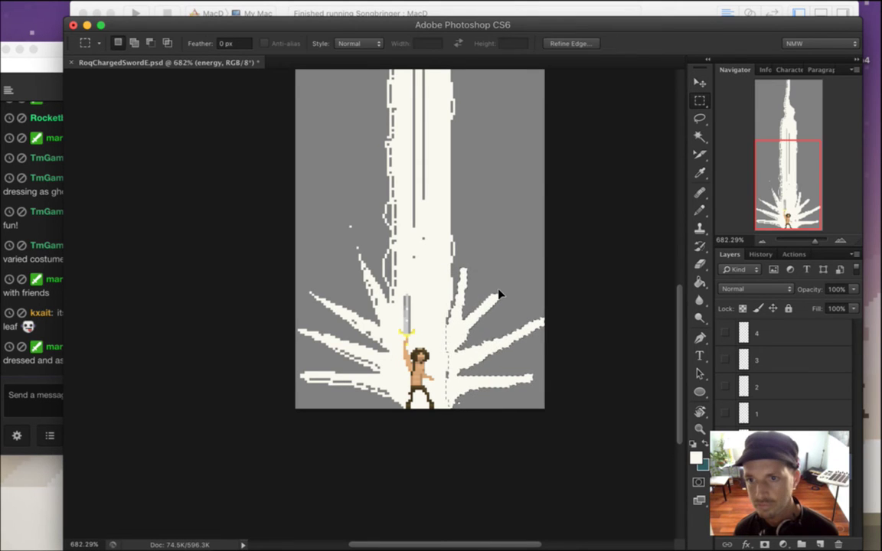
{"action": "left_click", "coordinate": [442, 275]}
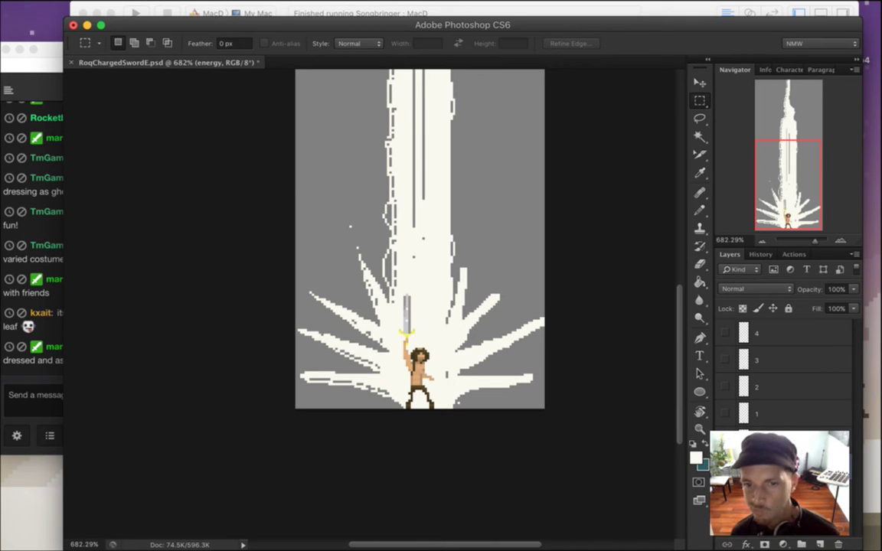
Set the Pencil size to 70 pixels, try a white disc around the hero on the energy layer, and undo it.
{"action": "key", "text": "b"}
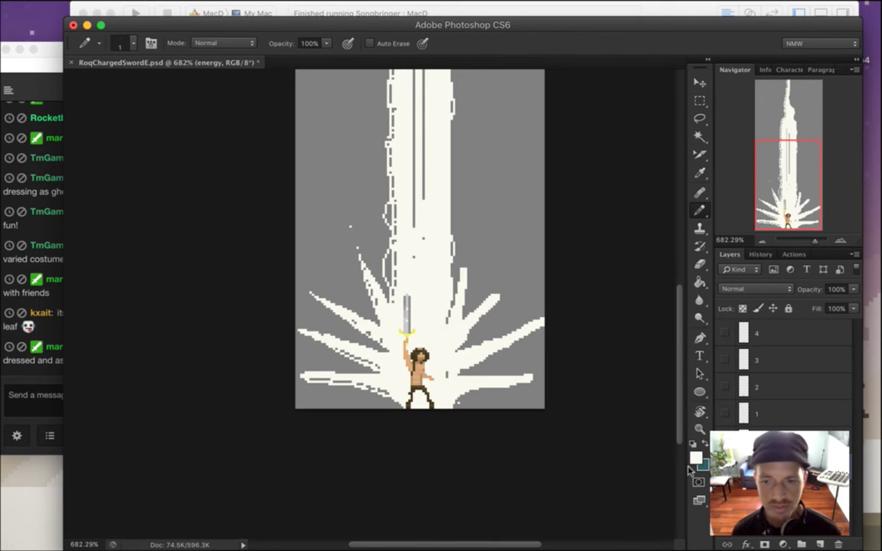
{"action": "left_click", "coordinate": [725, 468]}
{"action": "left_click", "coordinate": [725, 468]}
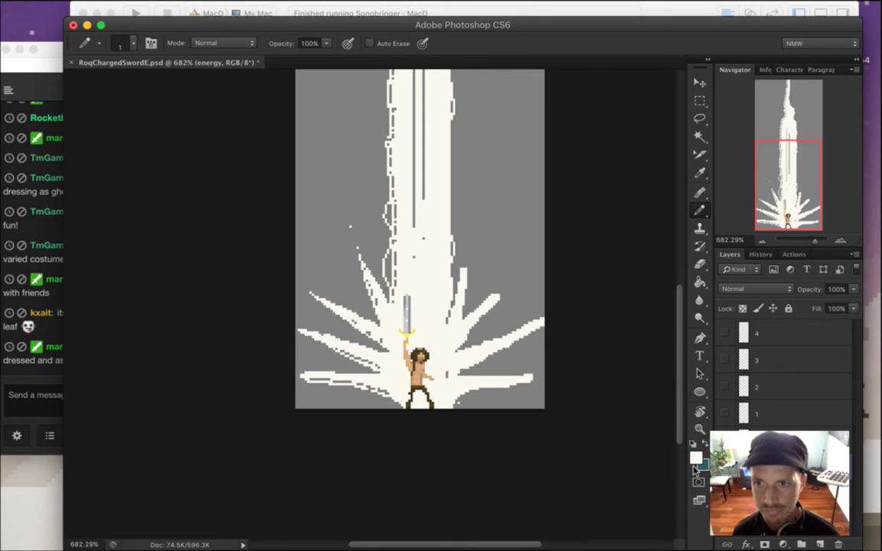
{"action": "key", "text": "bracketright"}
{"action": "key", "text": "bracketright"}
{"action": "key", "text": "bracketright"}
{"action": "key", "text": "bracketright"}
{"action": "key", "text": "bracketright"}
{"action": "key", "text": "bracketright"}
{"action": "key", "text": "bracketright"}
{"action": "key", "text": "bracketright"}
{"action": "key", "text": "bracketright"}
{"action": "key", "text": "bracketright"}
{"action": "key", "text": "bracketright"}
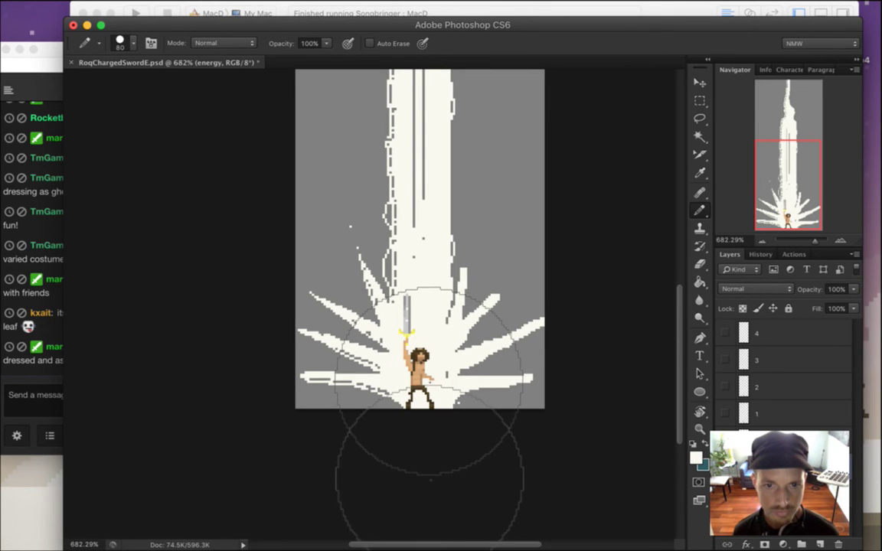
{"action": "key", "text": "bracketleft"}
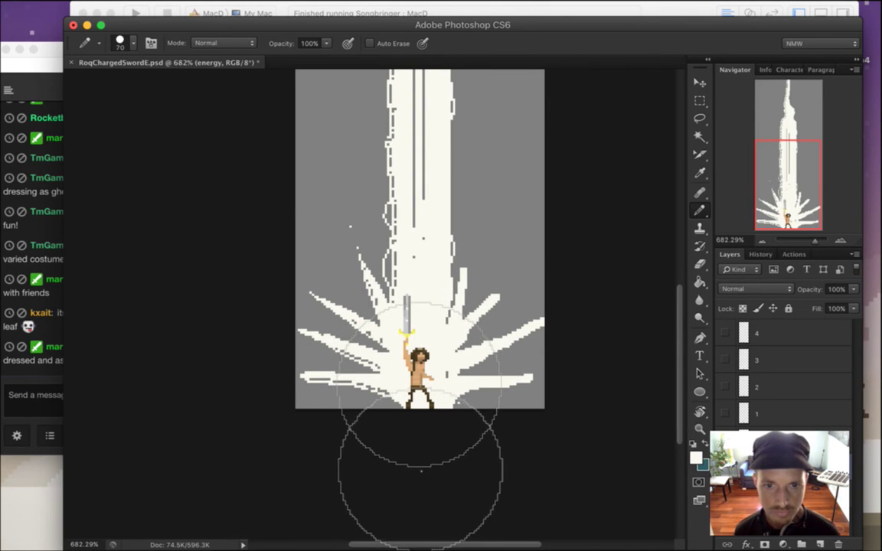
{"action": "left_click", "coordinate": [420, 391]}
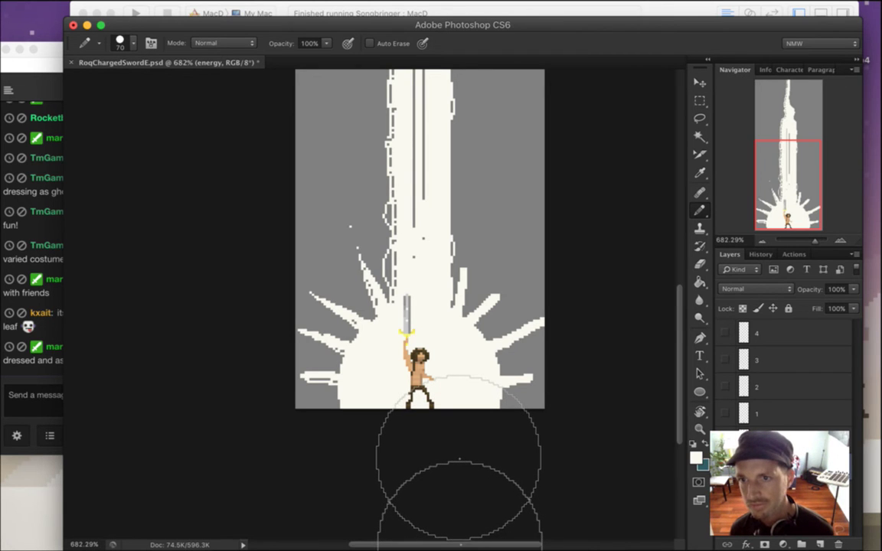
{"action": "key", "text": "super+z"}
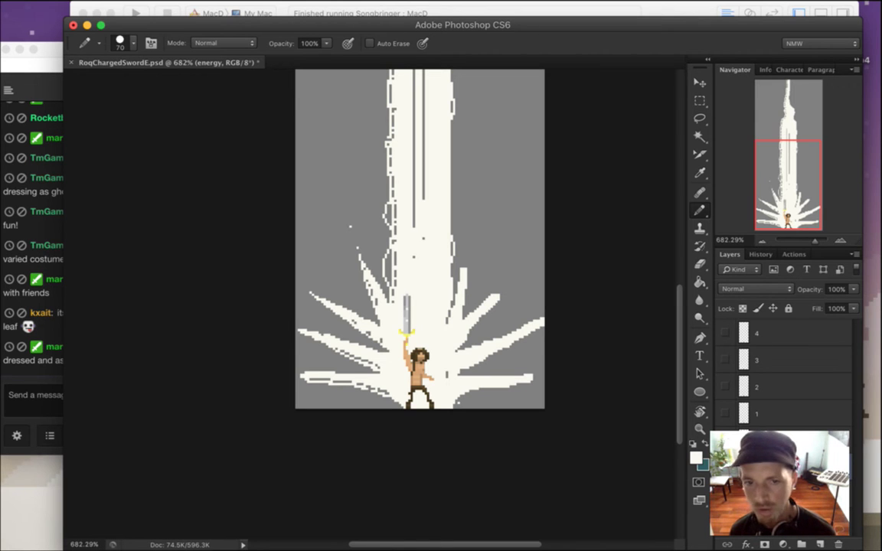
Create a new layer and stamp a 70-pixel white disc around the hero and raised sword, undoing and restamping to adjust and compare it.
{"action": "left_click", "coordinate": [821, 544]}
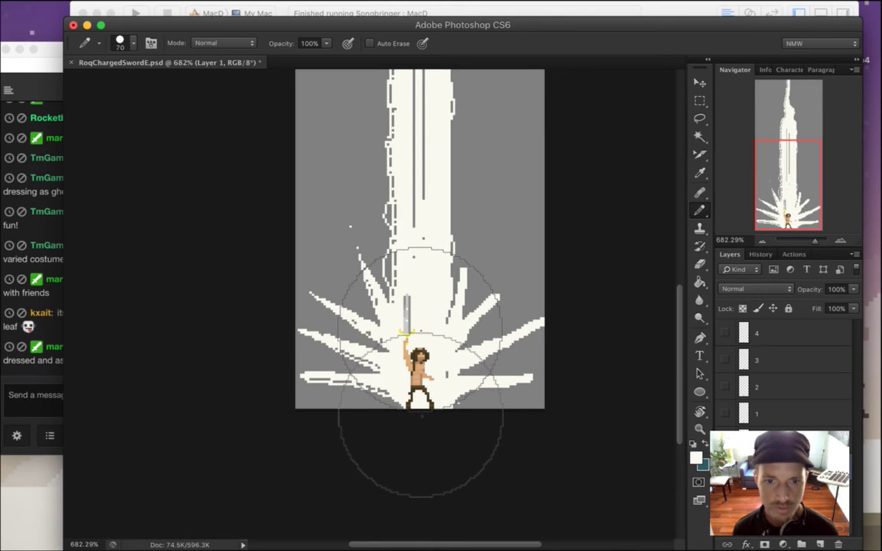
{"action": "left_click", "coordinate": [420, 329]}
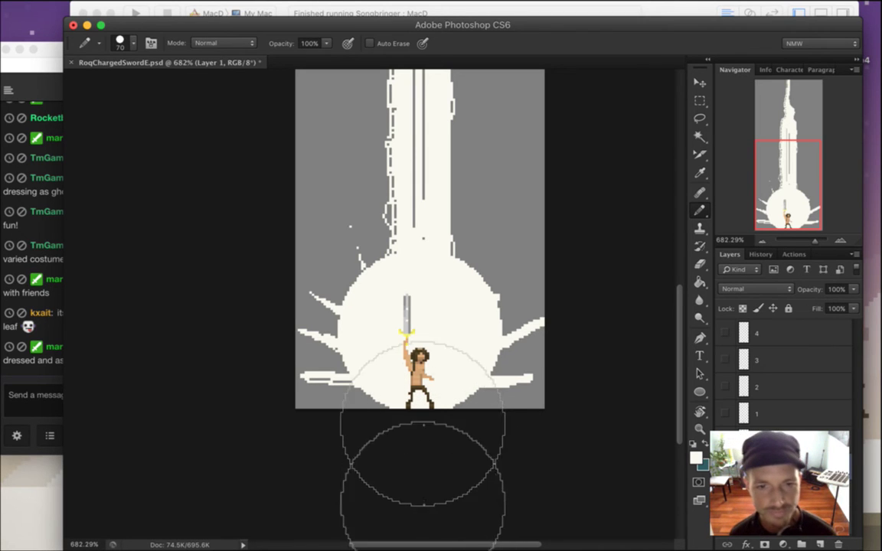
{"action": "key", "text": "super+z"}
{"action": "key", "text": "super+z"}
{"action": "key", "text": "super+z"}
{"action": "key", "text": "super+z"}
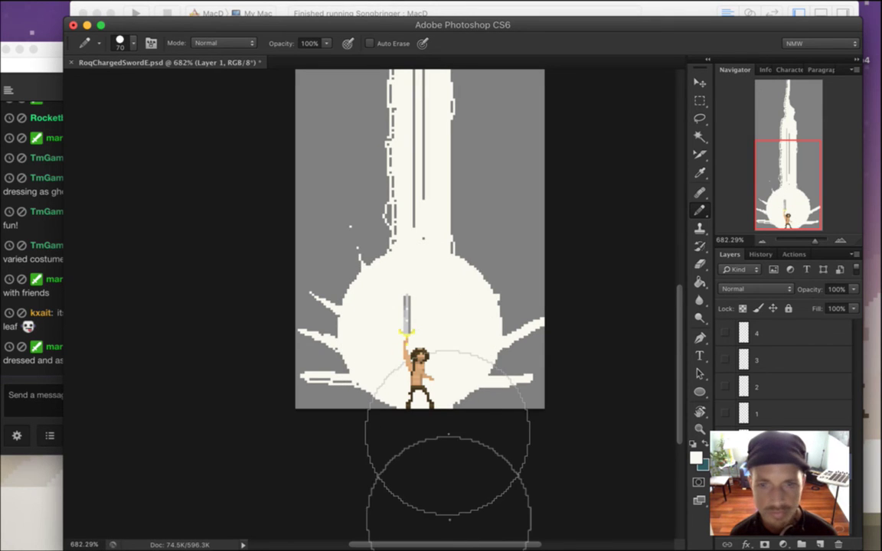
{"action": "key", "text": "super+z"}
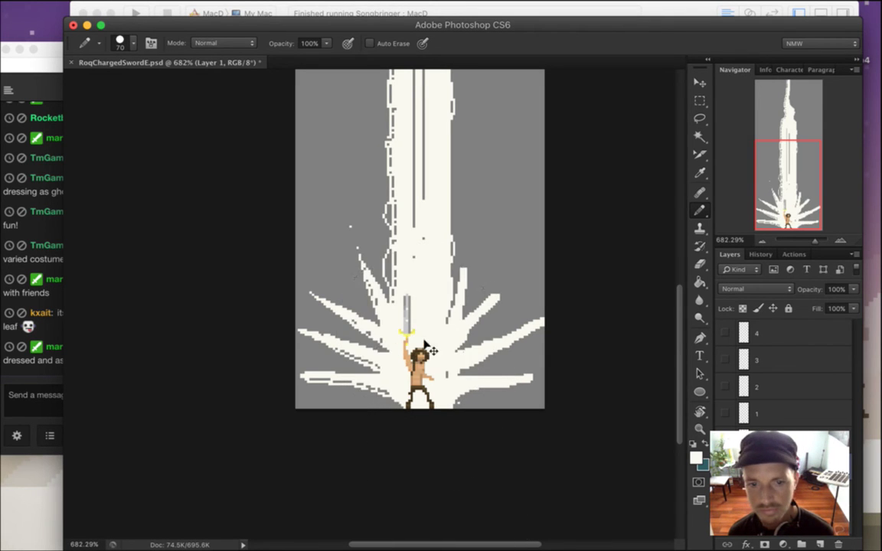
{"action": "key", "text": "super+z"}
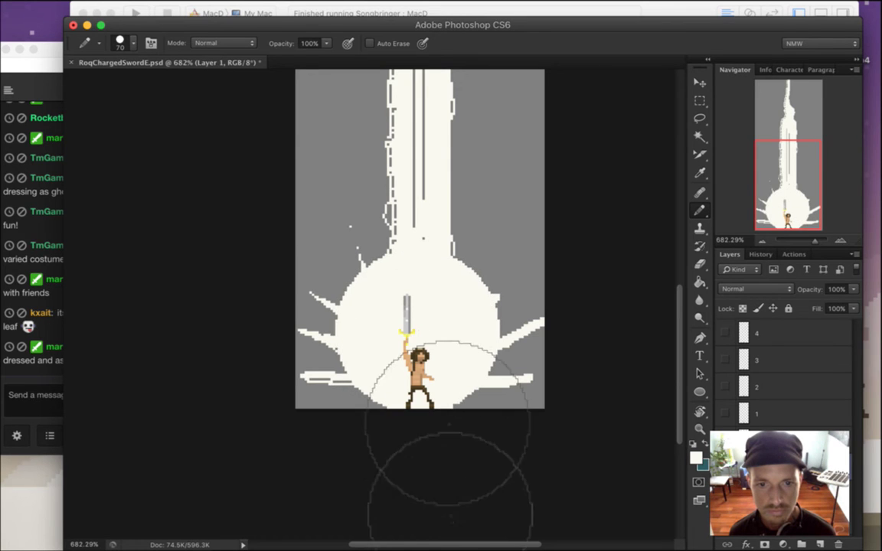
{"action": "key", "text": "super+z"}
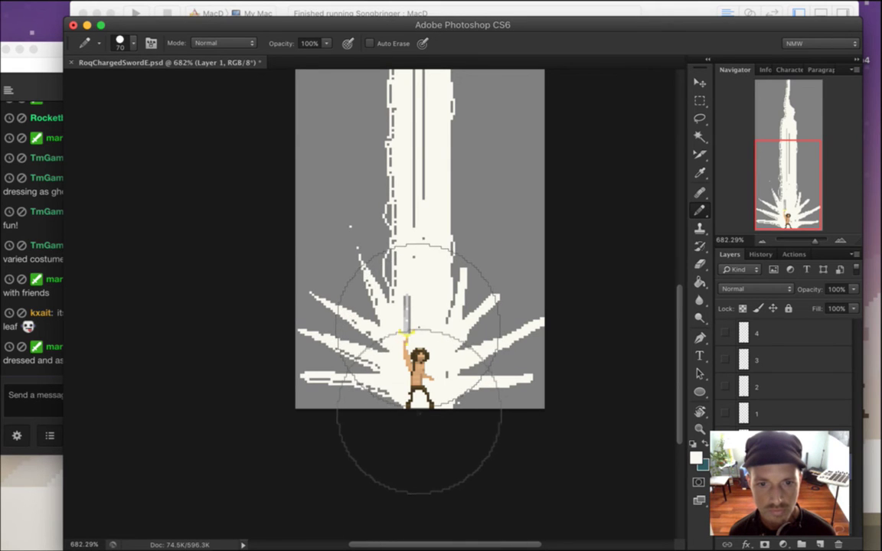
{"action": "key", "text": "super+z"}
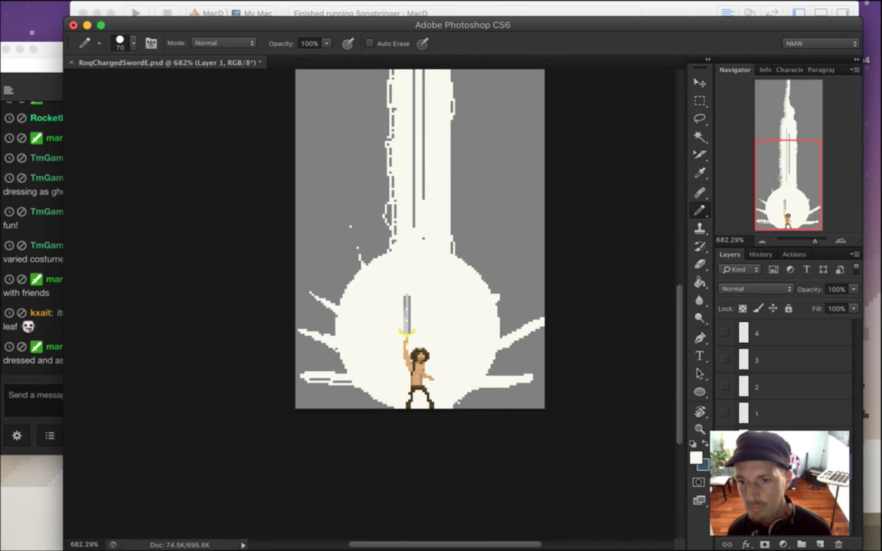
{"action": "key", "text": "super+z"}
{"action": "key", "text": "super+z"}
{"action": "key", "text": "super+z"}
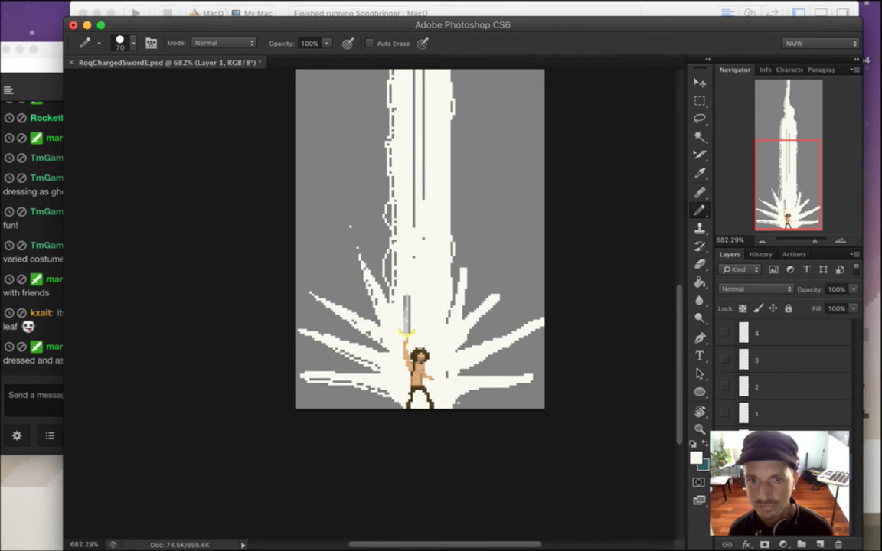
{"action": "key", "text": "super+z"}
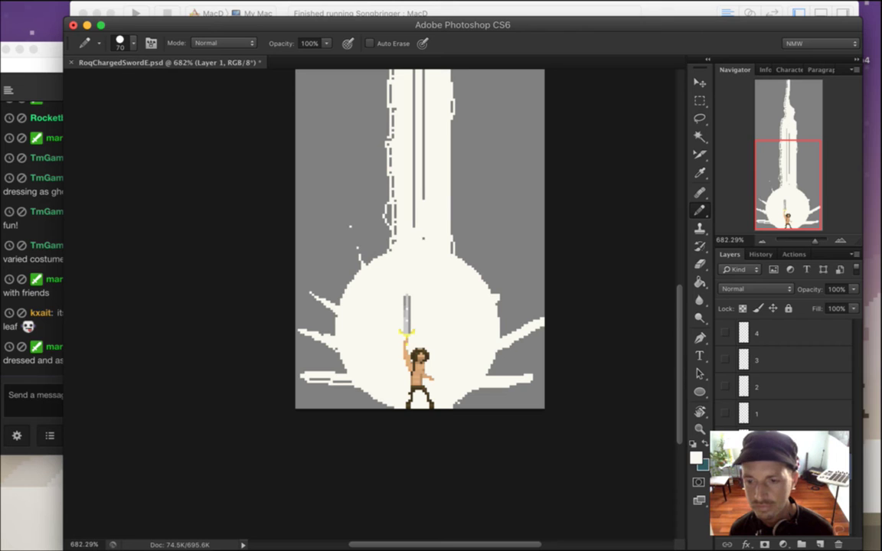
Hide the disc layer, lasso the light rays on both sides of the beam on the energy layer, and cut them to a new layer.
{"action": "left_click", "coordinate": [725, 467]}
{"action": "left_click", "coordinate": [773, 494]}
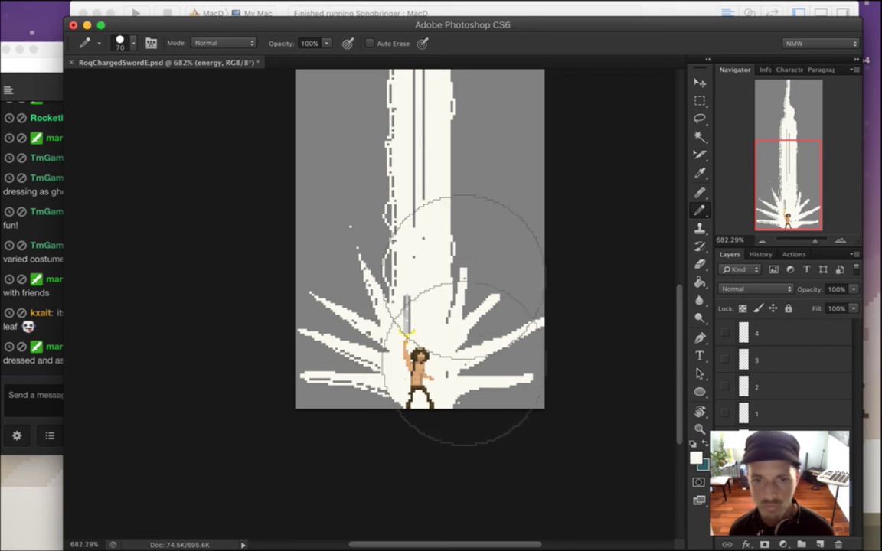
{"action": "left_click", "coordinate": [700, 120]}
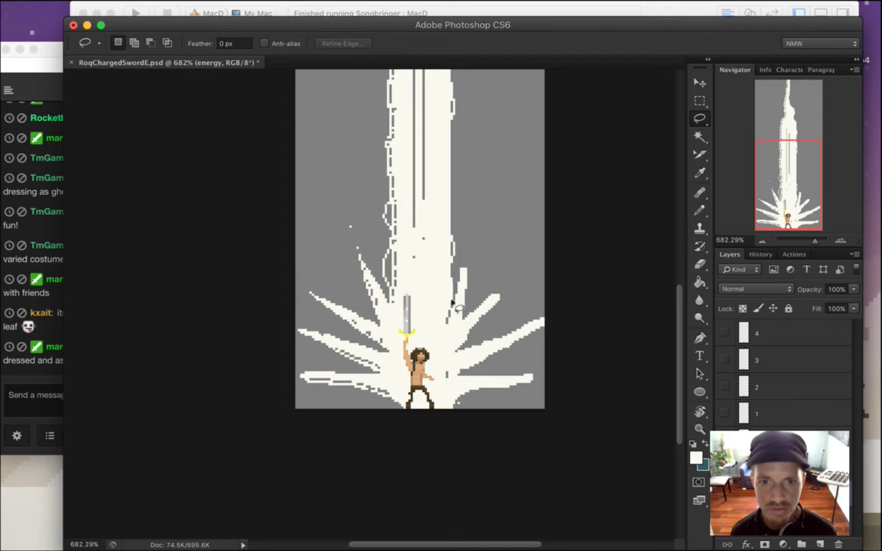
{"action": "mouse_move", "coordinate": [449, 320]}
{"action": "left_mouse_down"}
{"action": "mouse_move", "coordinate": [455, 405]}
{"action": "mouse_move", "coordinate": [507, 413]}
{"action": "mouse_move", "coordinate": [575, 390]}
{"action": "mouse_move", "coordinate": [578, 305]}
{"action": "mouse_move", "coordinate": [507, 261]}
{"action": "mouse_move", "coordinate": [459, 251]}
{"action": "left_mouse_up"}
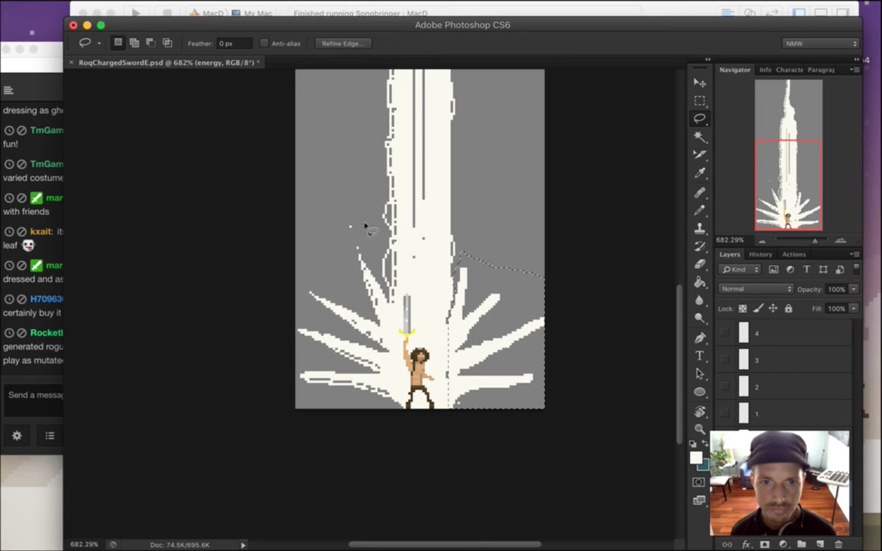
{"action": "mouse_move", "coordinate": [362, 214]}
{"action": "left_mouse_down"}
{"action": "mouse_move", "coordinate": [355, 232]}
{"action": "mouse_move", "coordinate": [391, 294]}
{"action": "mouse_move", "coordinate": [396, 410]}
{"action": "mouse_move", "coordinate": [291, 403]}
{"action": "mouse_move", "coordinate": [305, 242]}
{"action": "mouse_move", "coordinate": [365, 207]}
{"action": "mouse_move", "coordinate": [341, 198]}
{"action": "left_mouse_up"}
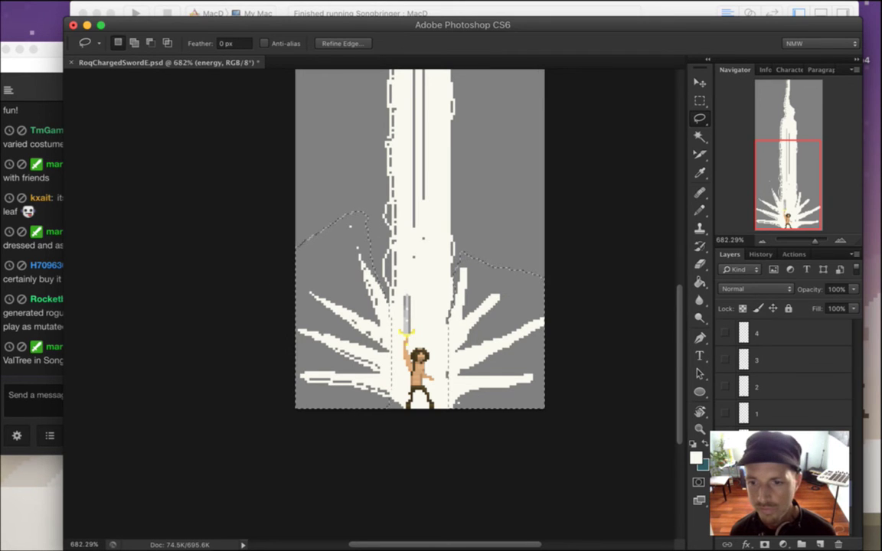
{"action": "right_click", "coordinate": [485, 282]}
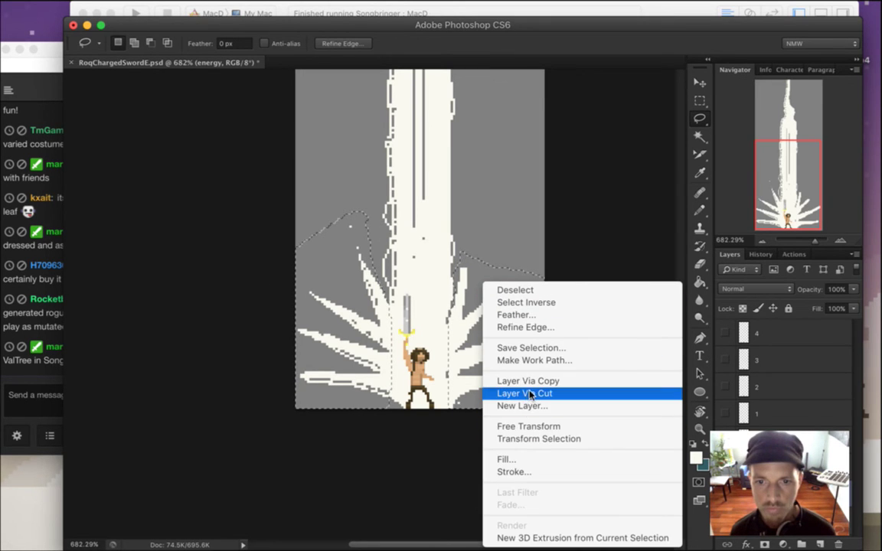
{"action": "left_click", "coordinate": [518, 393]}
Toggle the visibility of the disc and ray layers to compare them, leaving the disc layer active and shown with the rays hidden.
{"action": "left_click", "coordinate": [724, 467]}
{"action": "left_click", "coordinate": [724, 494]}
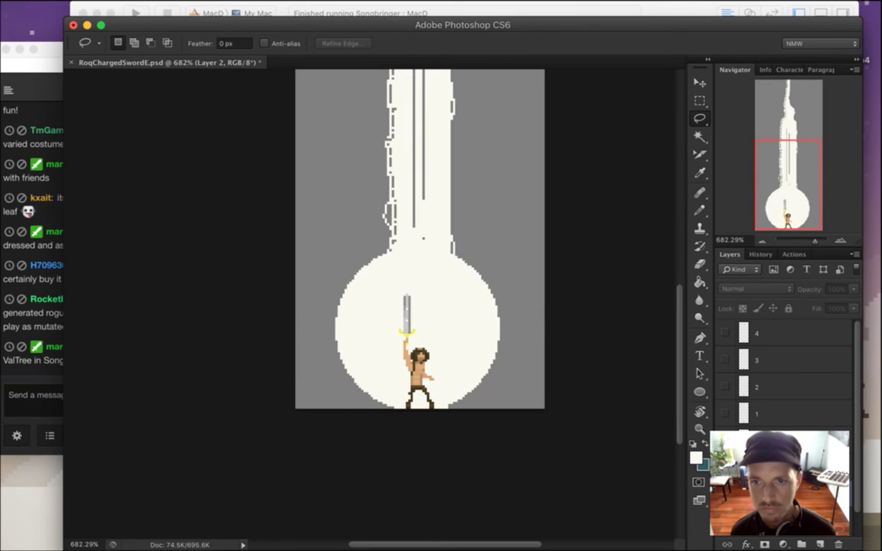
{"action": "left_click", "coordinate": [724, 493]}
{"action": "left_click", "coordinate": [725, 467]}
{"action": "left_click", "coordinate": [725, 467]}
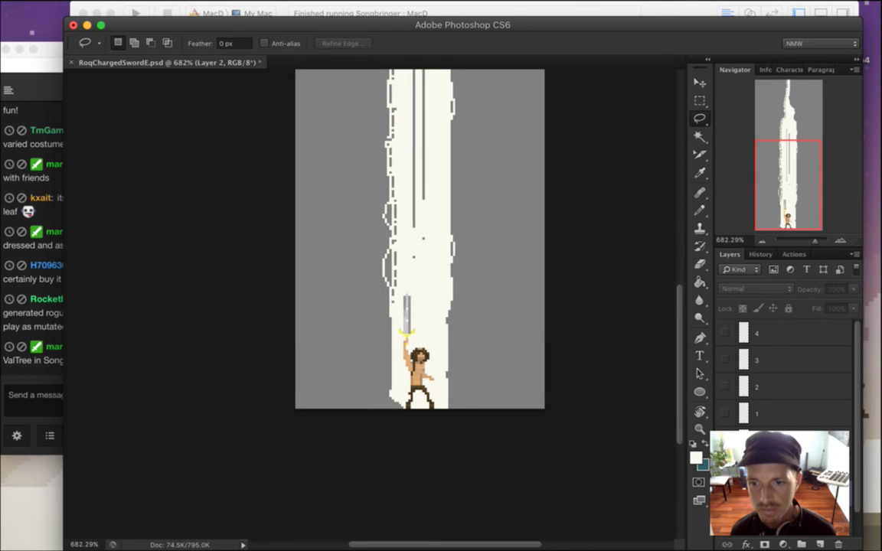
{"action": "left_click", "coordinate": [724, 494]}
{"action": "left_click", "coordinate": [726, 442]}
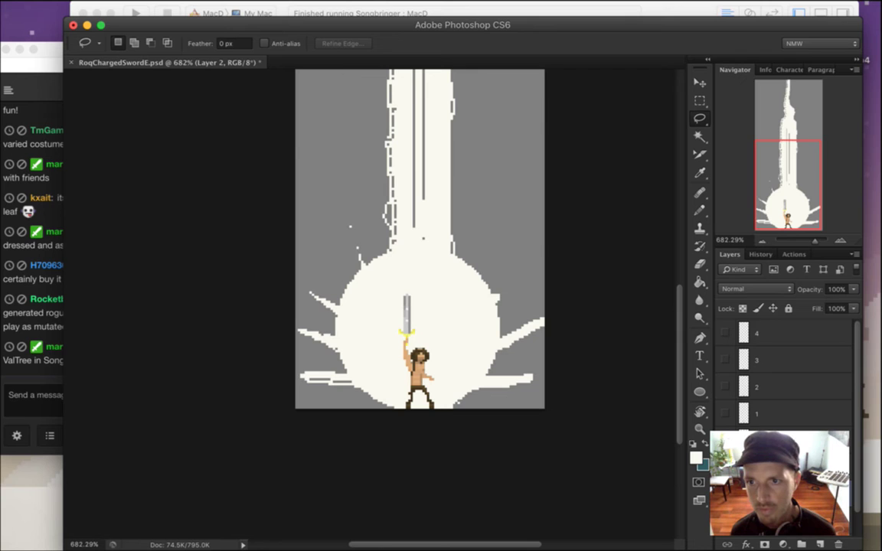
{"action": "left_click", "coordinate": [725, 442]}
{"action": "left_click", "coordinate": [725, 467]}
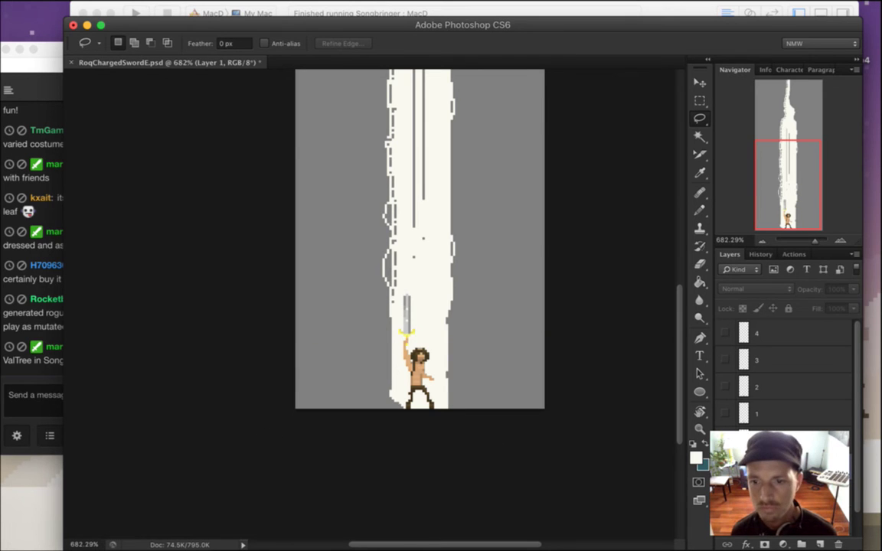
{"action": "left_click", "coordinate": [725, 467]}
Switch to the Twitch chat window and read the newest messages about the App Store release, ValTree and a viewer's roguelike.
{"action": "left_click", "coordinate": [48, 398]}
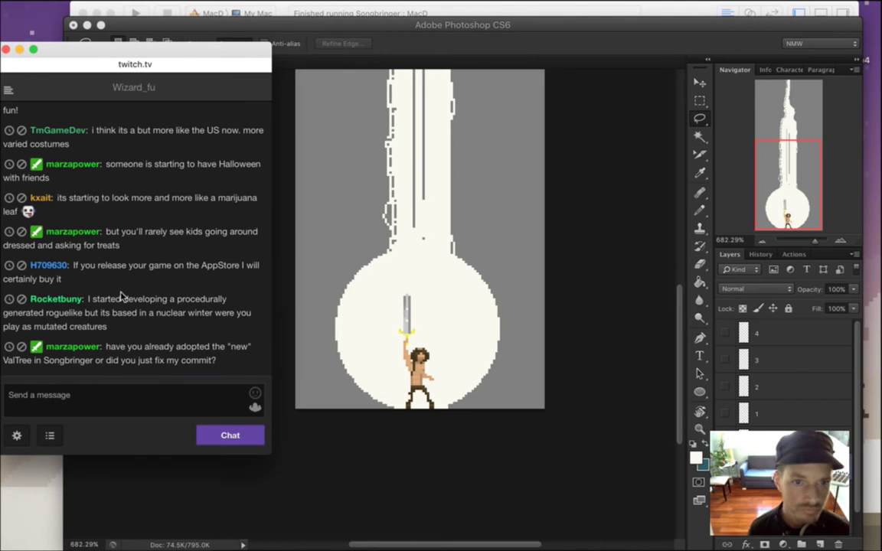
{"action": "left_click_drag", "start_coordinate": [90, 265], "coordinate": [120, 282]}
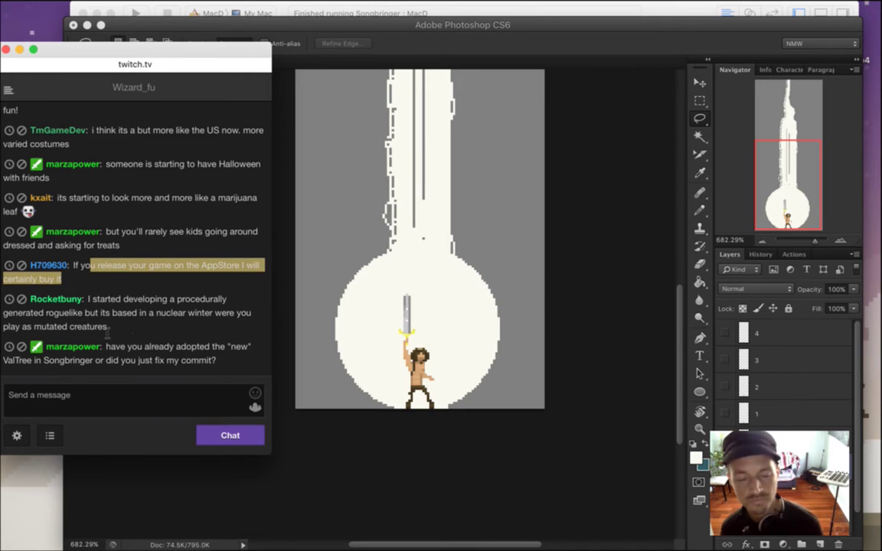
{"action": "left_click", "coordinate": [86, 288]}
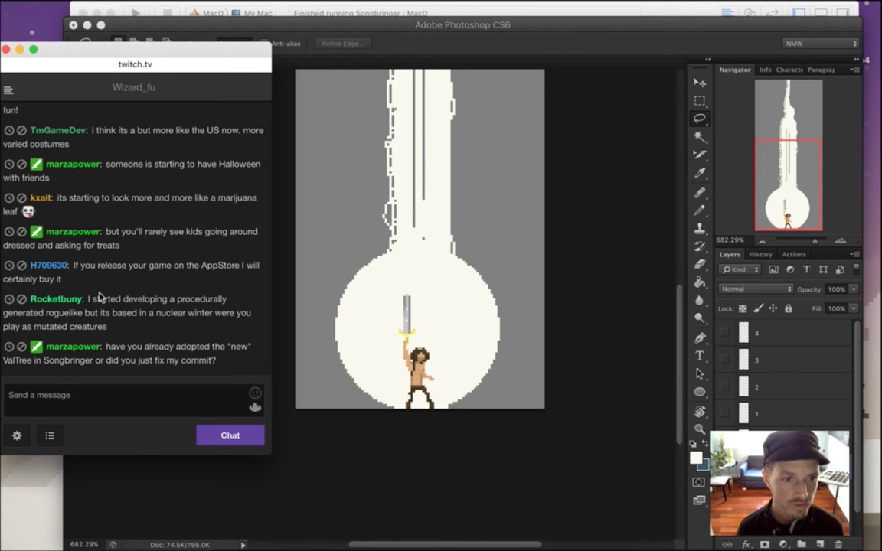
{"action": "left_click_drag", "start_coordinate": [98, 298], "coordinate": [123, 340]}
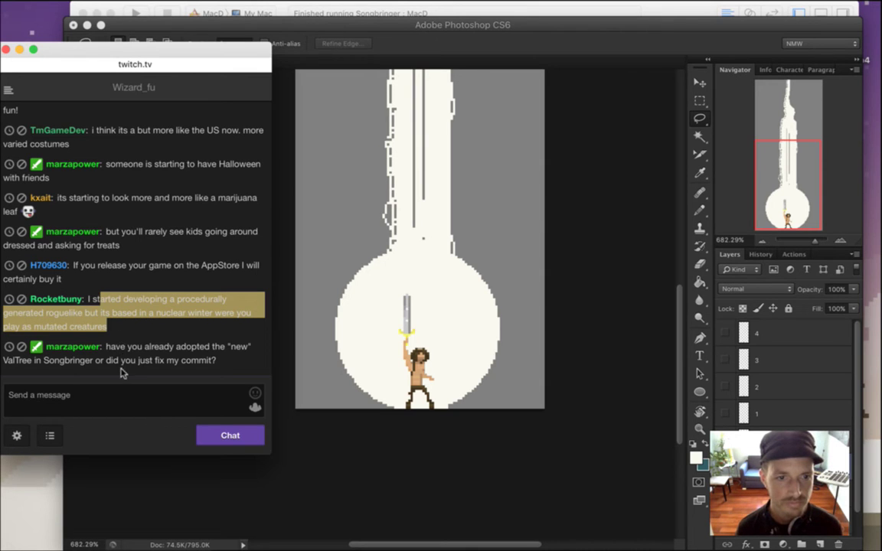
{"action": "left_click", "coordinate": [118, 353]}
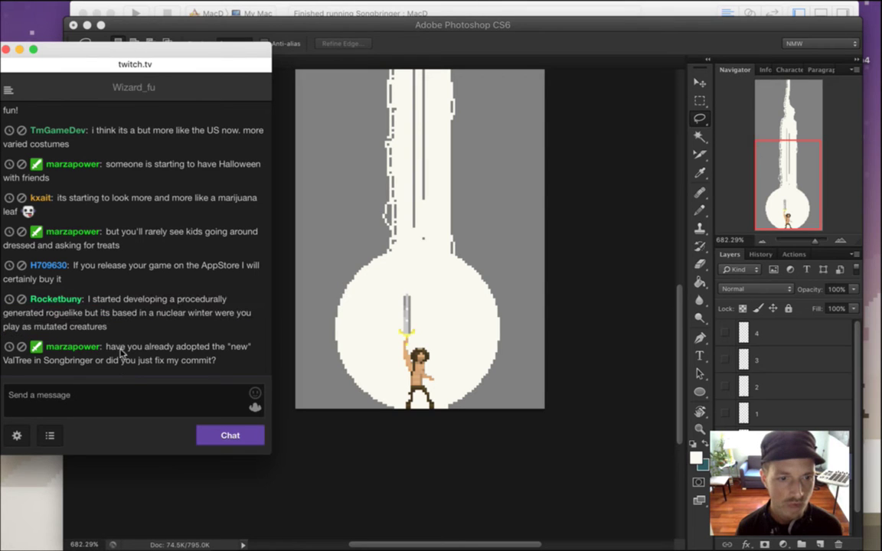
{"action": "left_click_drag", "start_coordinate": [127, 349], "coordinate": [151, 368]}
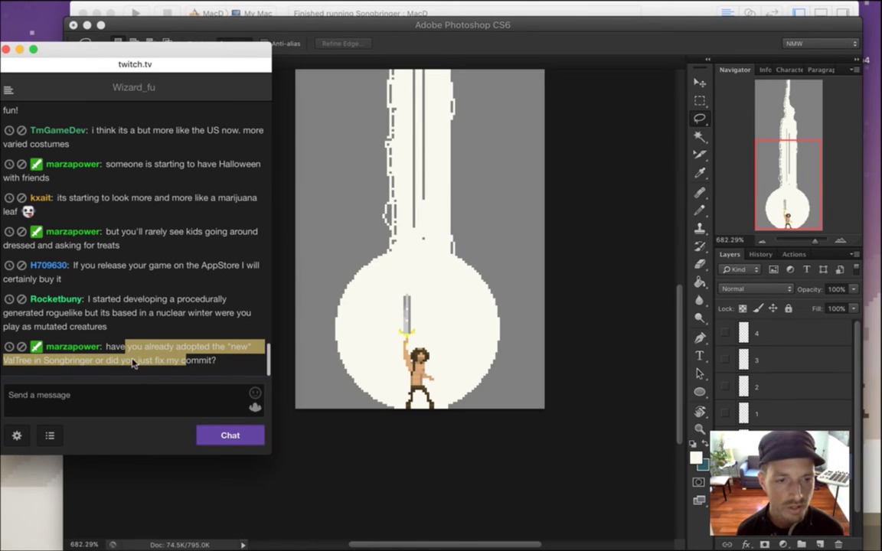
{"action": "left_click", "coordinate": [81, 373]}
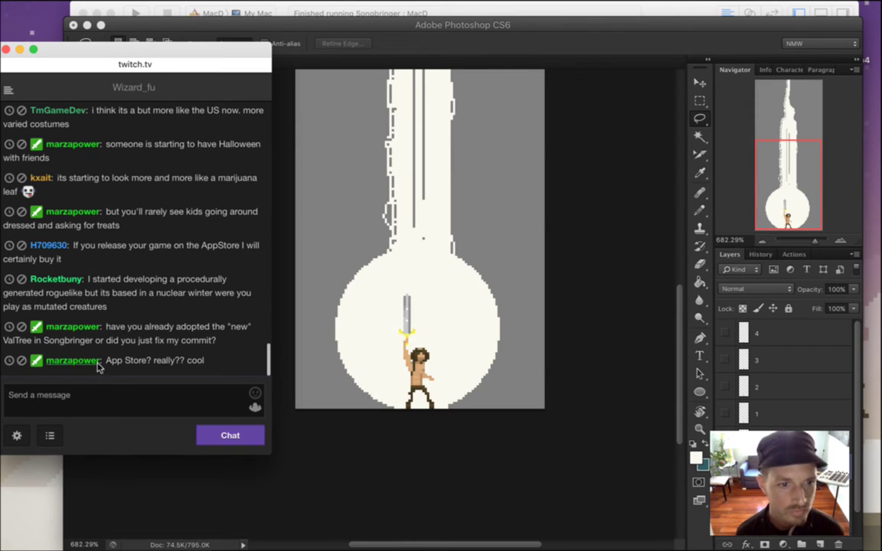
{"action": "left_click_drag", "start_coordinate": [131, 361], "coordinate": [117, 361]}
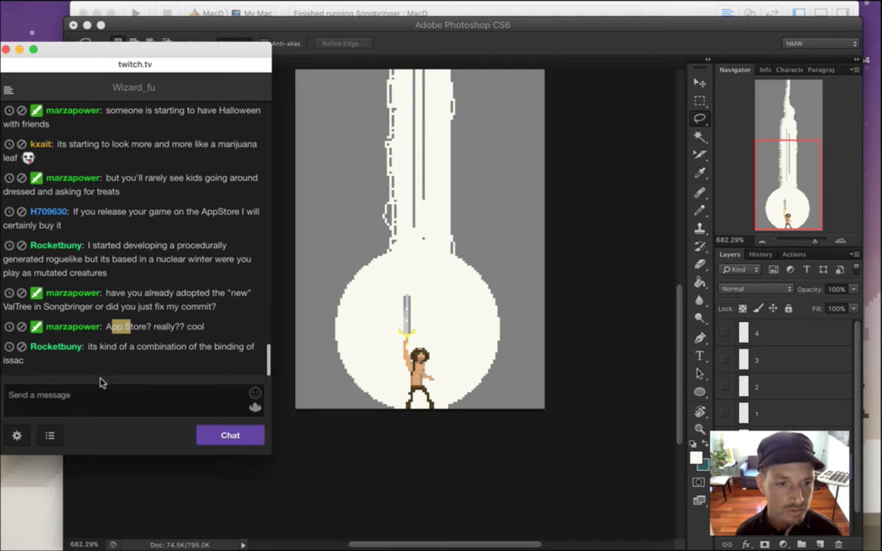
{"action": "left_click_drag", "start_coordinate": [104, 364], "coordinate": [98, 347]}
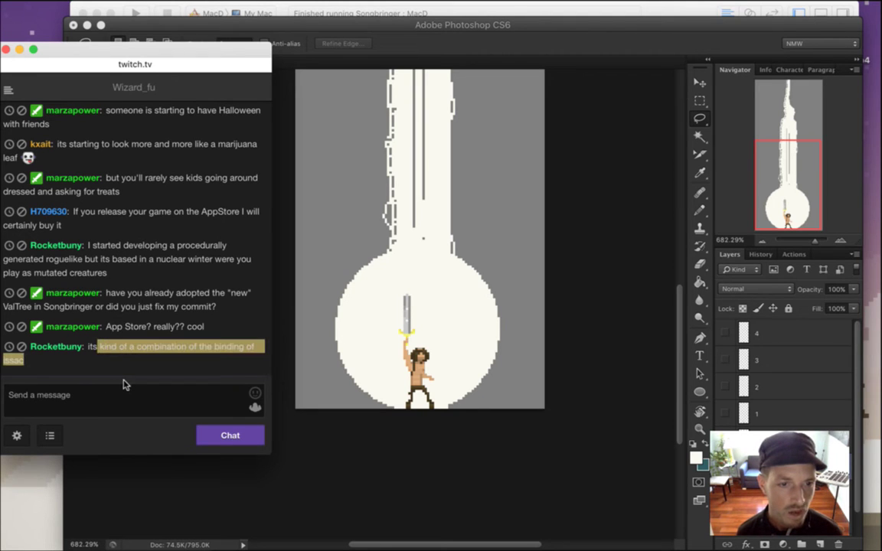
{"action": "left_click", "coordinate": [115, 363]}
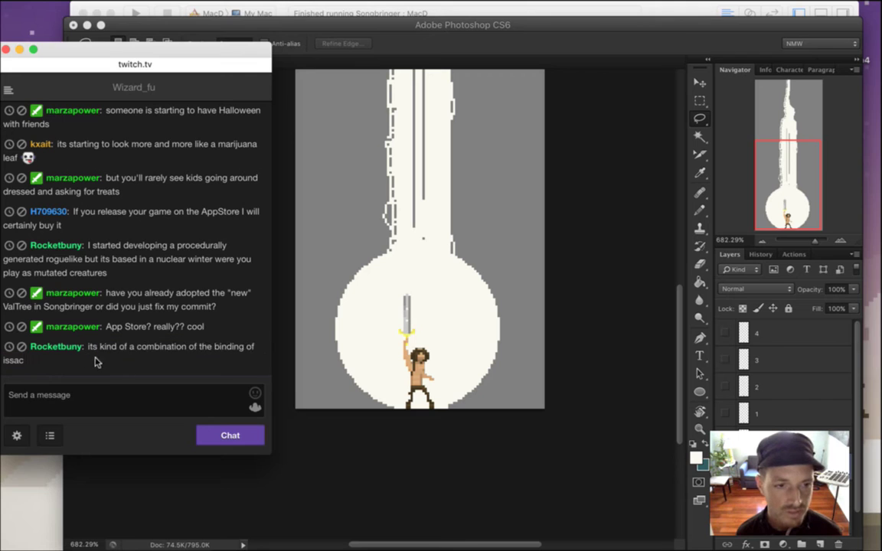
{"action": "double_click", "coordinate": [10, 366]}
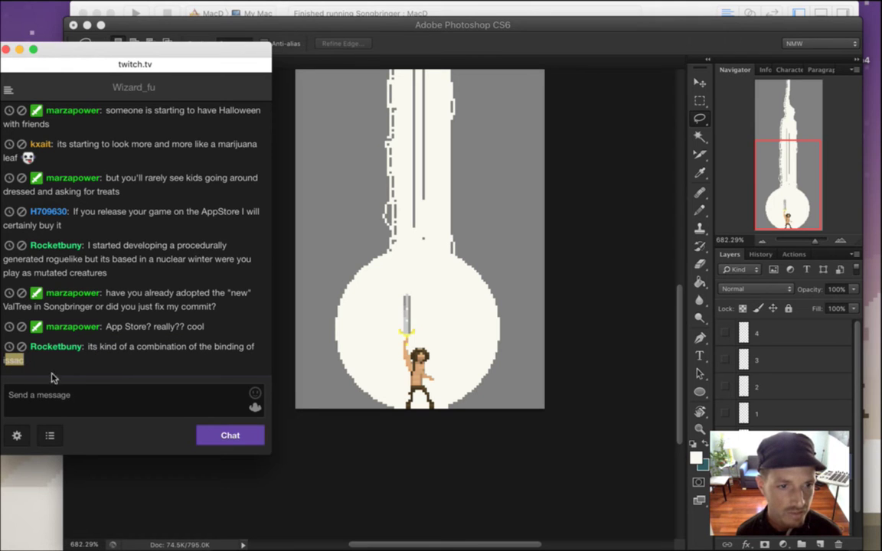
Read the newest chat messages about the viewer's Binding of Isaac and Dungeon Souls inspirations and the pending pull request refinements.
{"action": "left_click", "coordinate": [95, 368]}
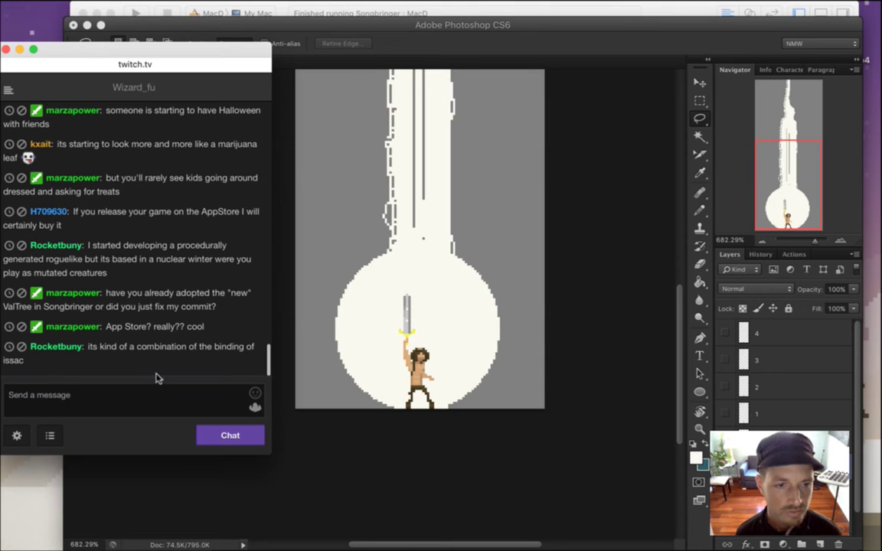
{"action": "left_click_drag", "start_coordinate": [175, 349], "coordinate": [227, 364]}
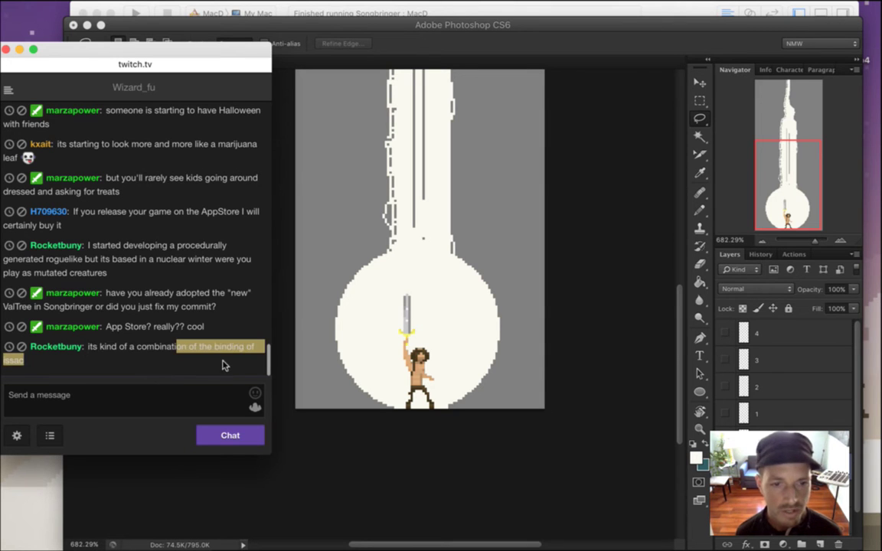
{"action": "left_click", "coordinate": [222, 361]}
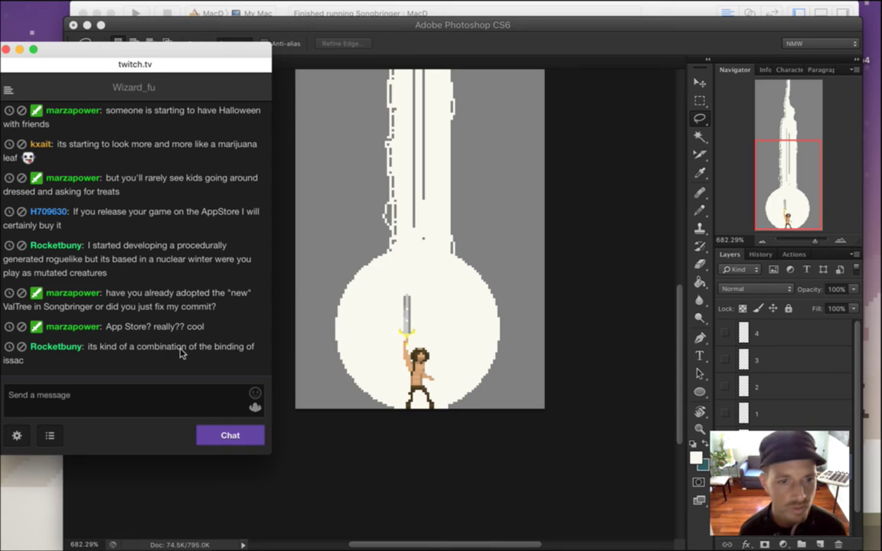
{"action": "left_click_drag", "start_coordinate": [155, 348], "coordinate": [226, 357]}
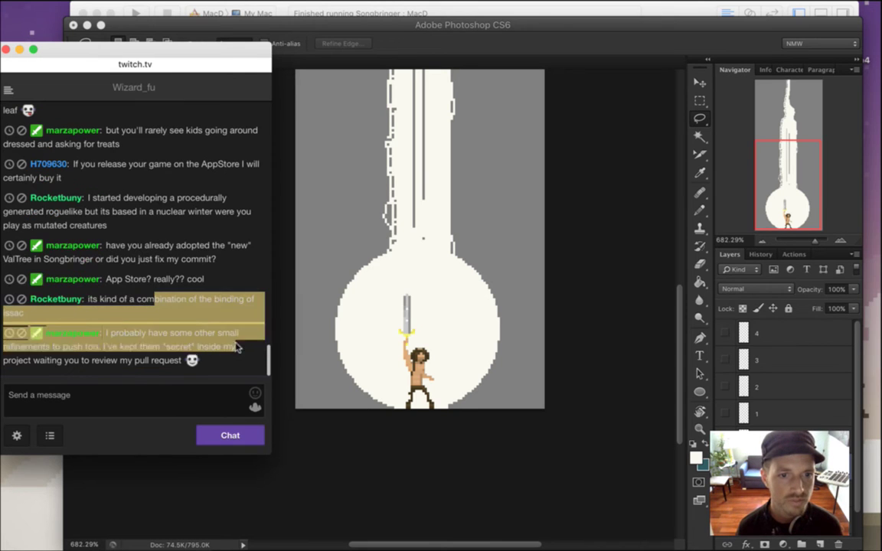
{"action": "left_click", "coordinate": [197, 308]}
{"action": "left_click_drag", "start_coordinate": [135, 298], "coordinate": [212, 294]}
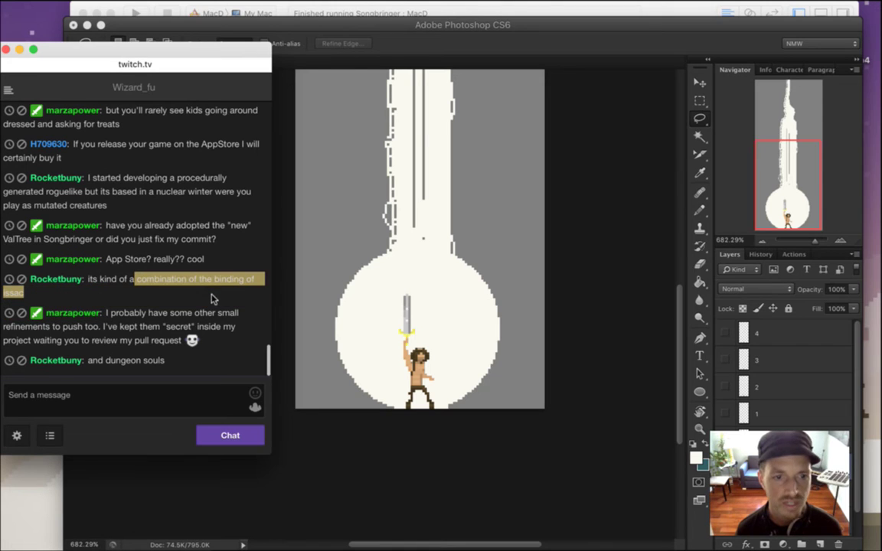
{"action": "left_click", "coordinate": [214, 299]}
{"action": "left_click_drag", "start_coordinate": [98, 365], "coordinate": [162, 362]}
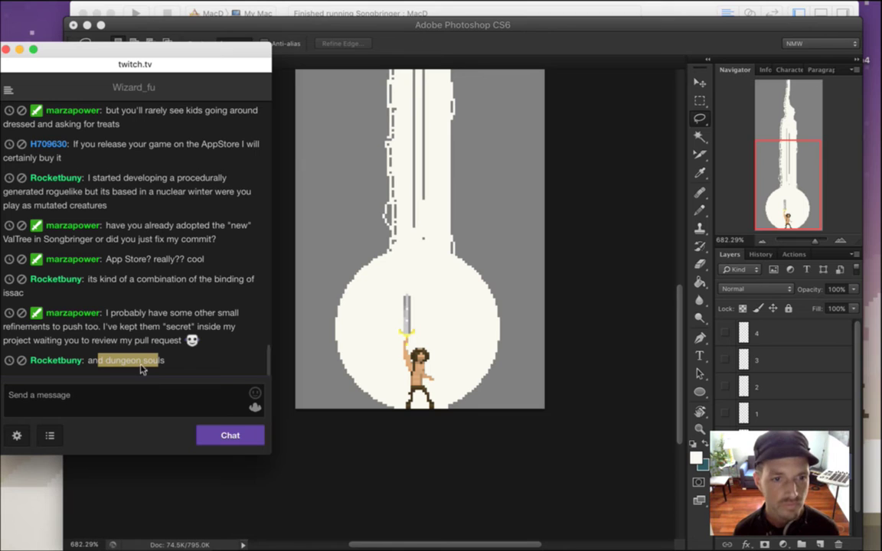
{"action": "left_click", "coordinate": [115, 311]}
{"action": "left_click_drag", "start_coordinate": [107, 313], "coordinate": [132, 328]}
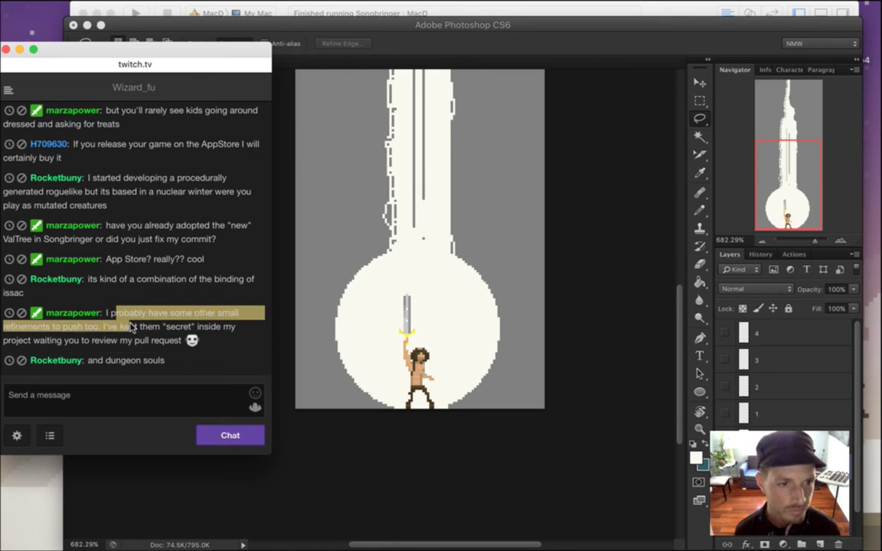
{"action": "left_click_drag", "start_coordinate": [133, 329], "coordinate": [170, 340]}
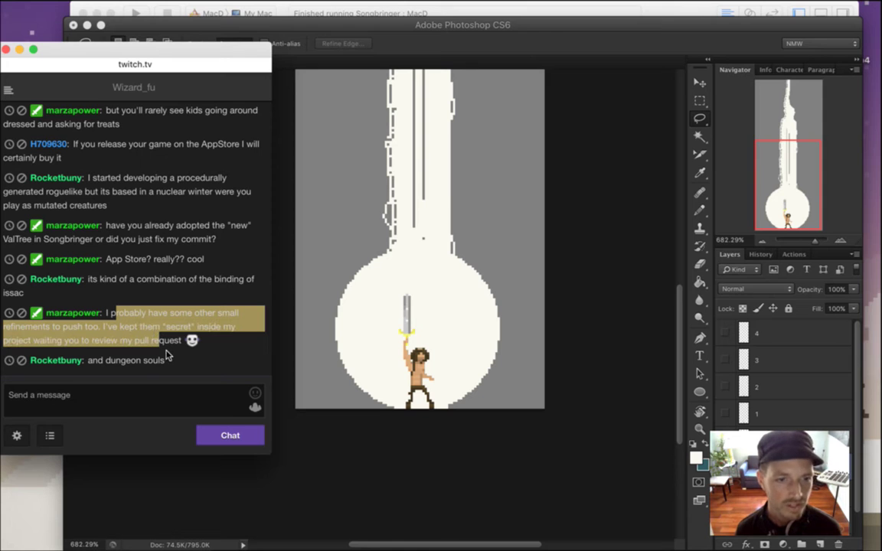
{"action": "left_click", "coordinate": [148, 325]}
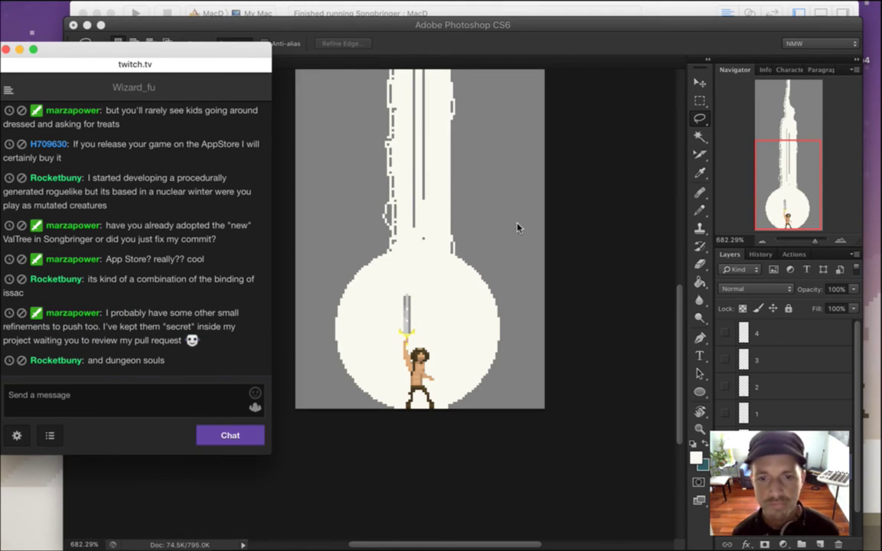
Switch back to Photoshop, show the light rays again and duplicate the white disc layer.
{"action": "left_click", "coordinate": [556, 49]}
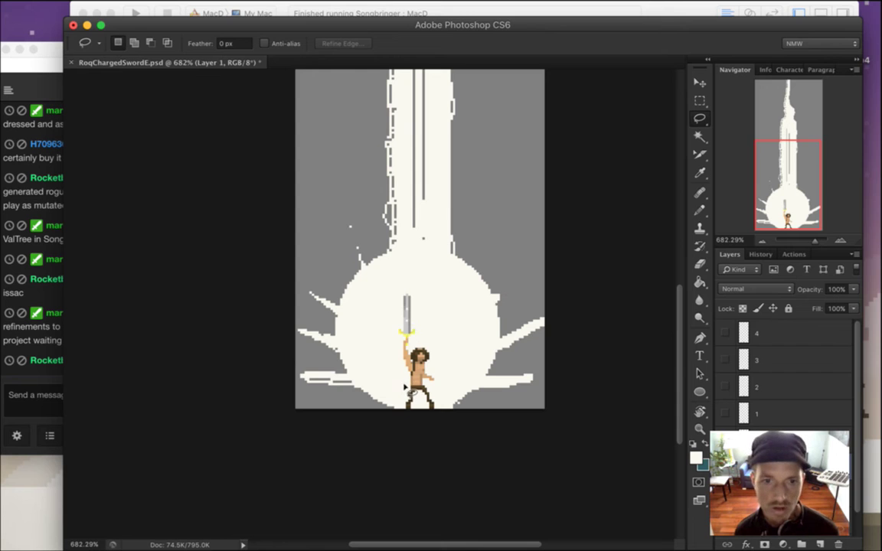
{"action": "left_click_drag", "start_coordinate": [314, 292], "coordinate": [399, 341]}
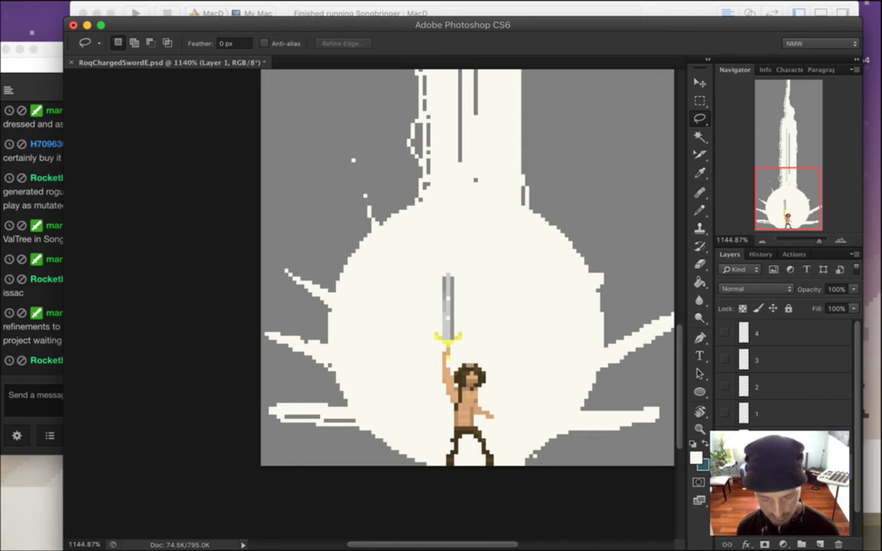
{"action": "key", "text": "super+j"}
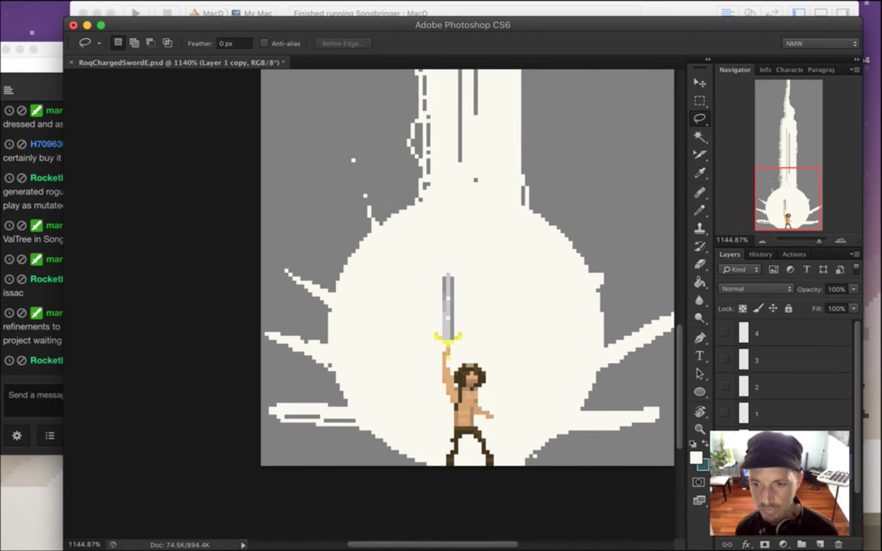
Erase the centre of the duplicated disc with a 68-pixel eraser, leaving a thin ring around the hero and sword.
{"action": "key", "text": "e"}
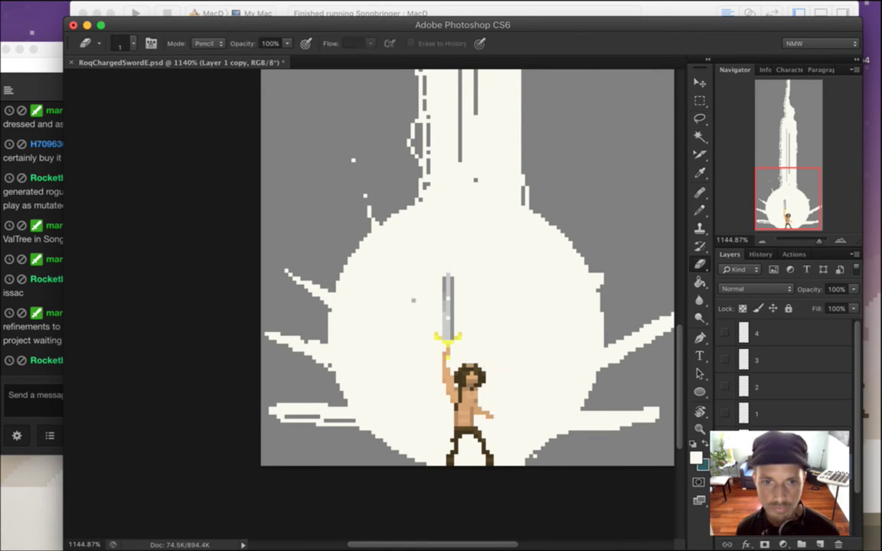
{"action": "key", "text": "bracketright"}
{"action": "key", "text": "bracketright"}
{"action": "key", "text": "bracketright"}
{"action": "key", "text": "bracketright"}
{"action": "key", "text": "bracketright"}
{"action": "key", "text": "bracketright"}
{"action": "key", "text": "bracketright"}
{"action": "key", "text": "bracketright"}
{"action": "key", "text": "bracketright"}
{"action": "key", "text": "bracketright"}
{"action": "key", "text": "bracketright"}
{"action": "key", "text": "bracketright"}
{"action": "key", "text": "bracketright"}
{"action": "key", "text": "bracketright"}
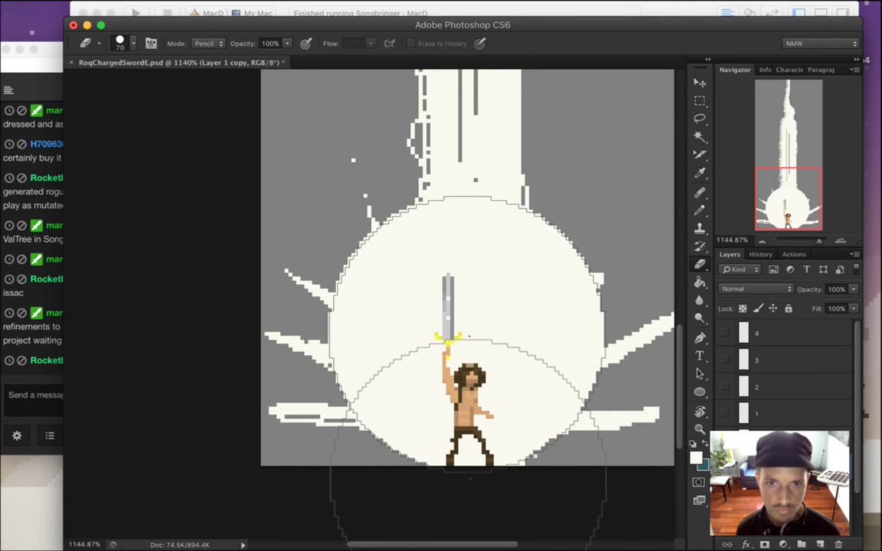
{"action": "key", "text": "bracketleft"}
{"action": "key", "text": "bracketright"}
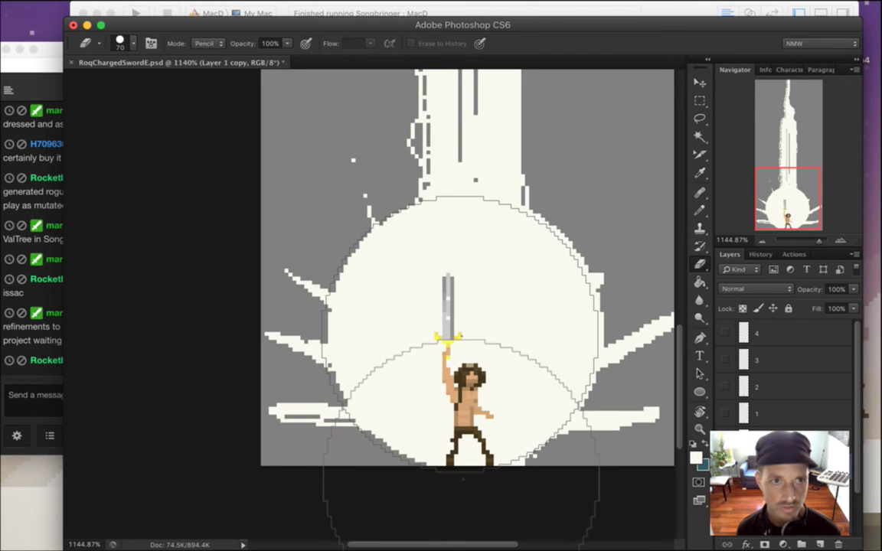
{"action": "key", "text": "bracketleft"}
{"action": "key", "text": "bracketright"}
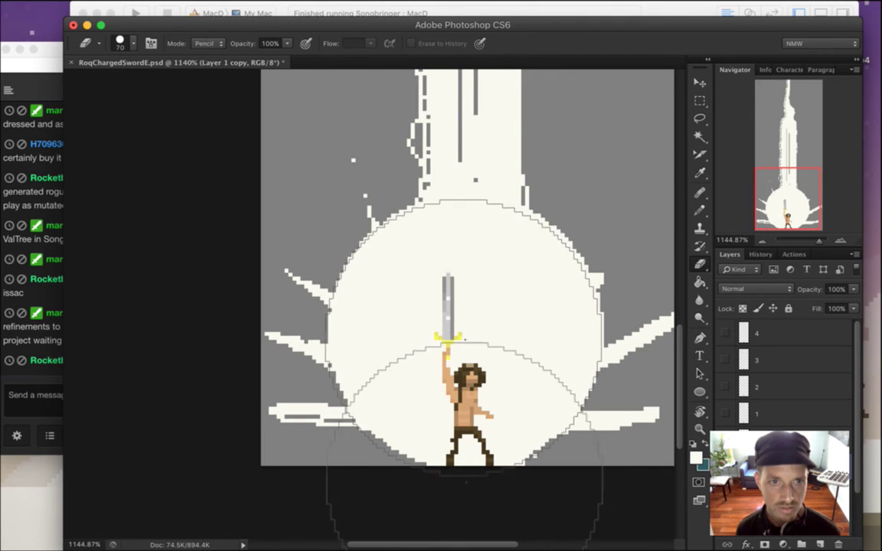
{"action": "left_click", "coordinate": [131, 46]}
{"action": "type", "text": "68"}
{"action": "key", "text": "Return"}
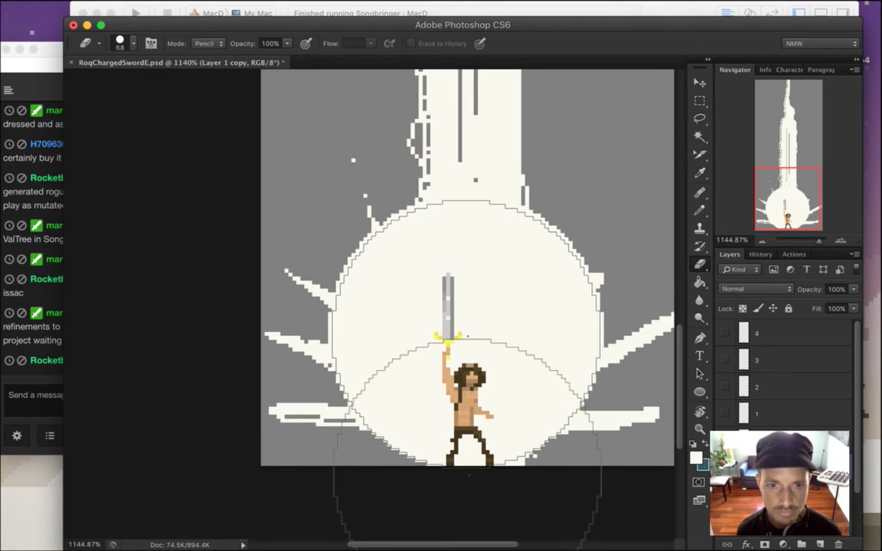
{"action": "mouse_move", "coordinate": [468, 475]}
{"action": "left_mouse_down"}
{"action": "mouse_move", "coordinate": [444, 425]}
{"action": "mouse_move", "coordinate": [504, 391]}
{"action": "left_mouse_up"}
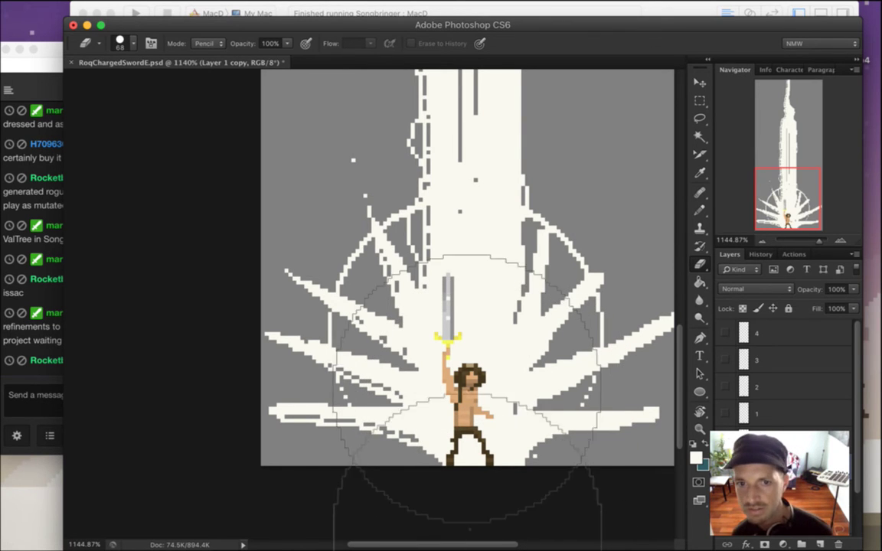
Set the eraser size to 66 px.
{"action": "left_click", "coordinate": [135, 45]}
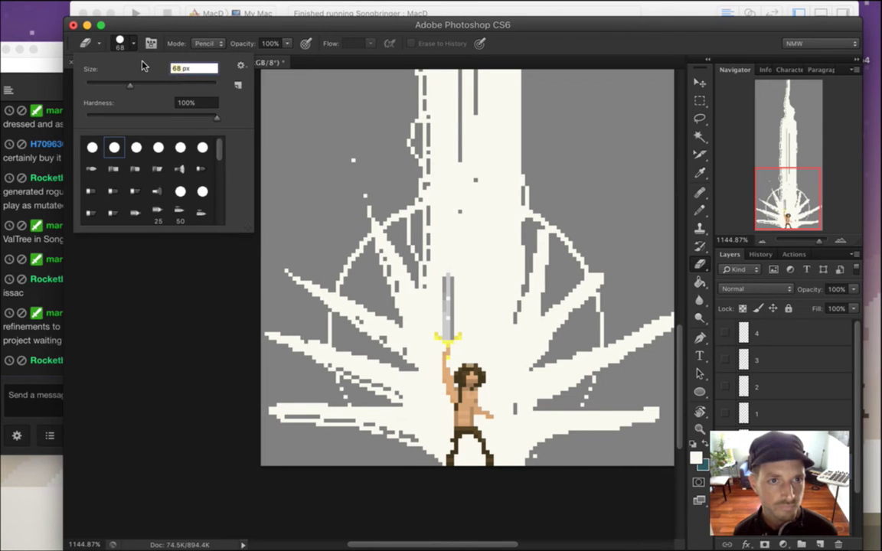
{"action": "type", "text": "66"}
{"action": "key", "text": "Return"}
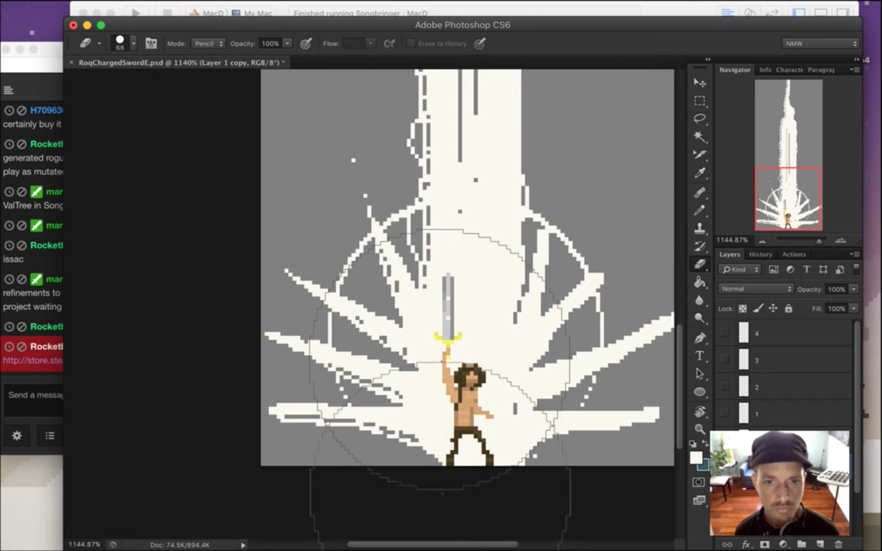
Open the Steam link posted in the Twitch chat, look through the Dungeon Souls screenshots, and close the store page.
{"action": "left_click", "coordinate": [19, 269]}
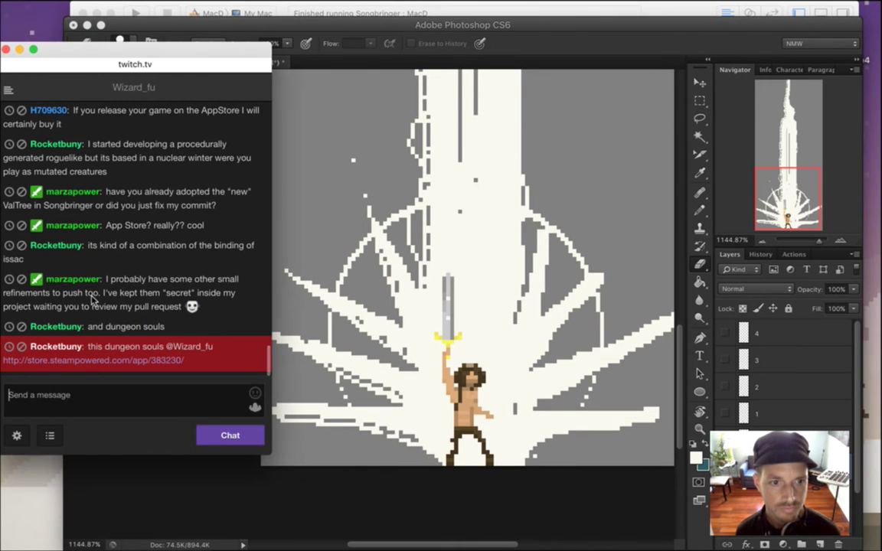
{"action": "left_click", "coordinate": [106, 361]}
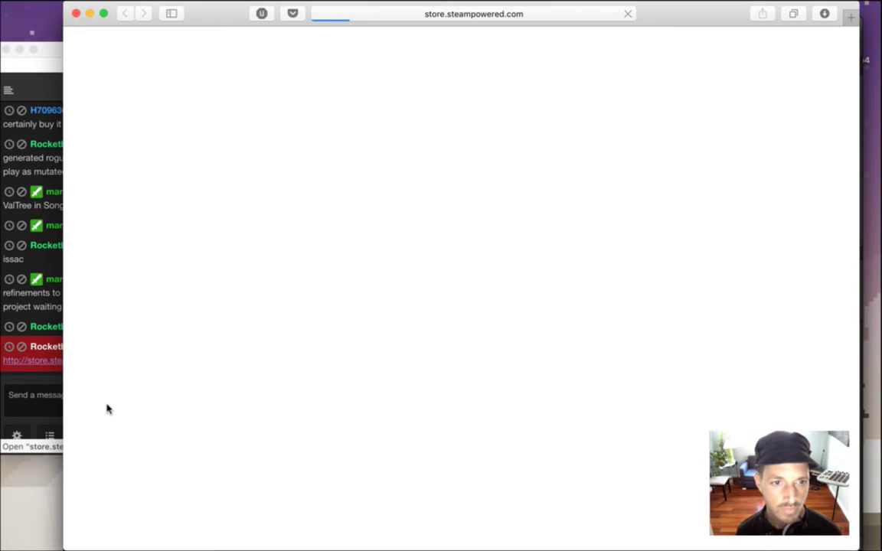
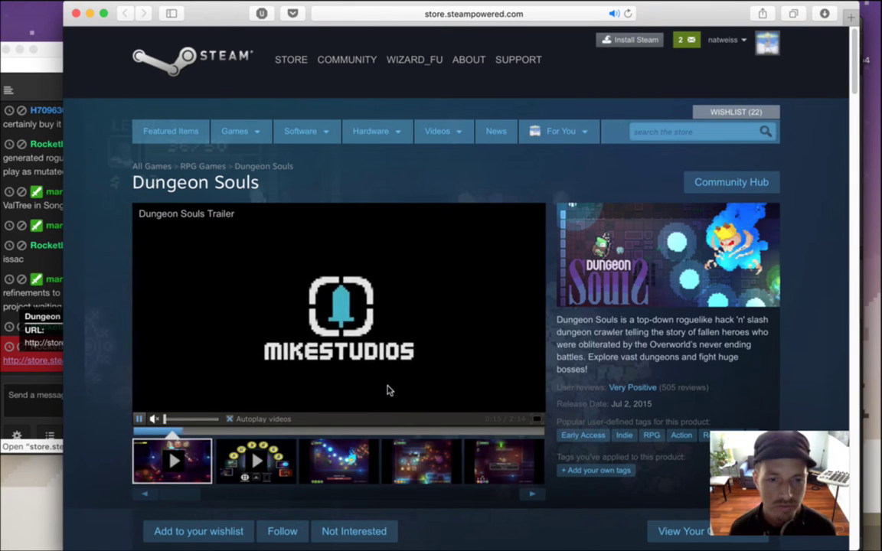
{"action": "left_click", "coordinate": [342, 465]}
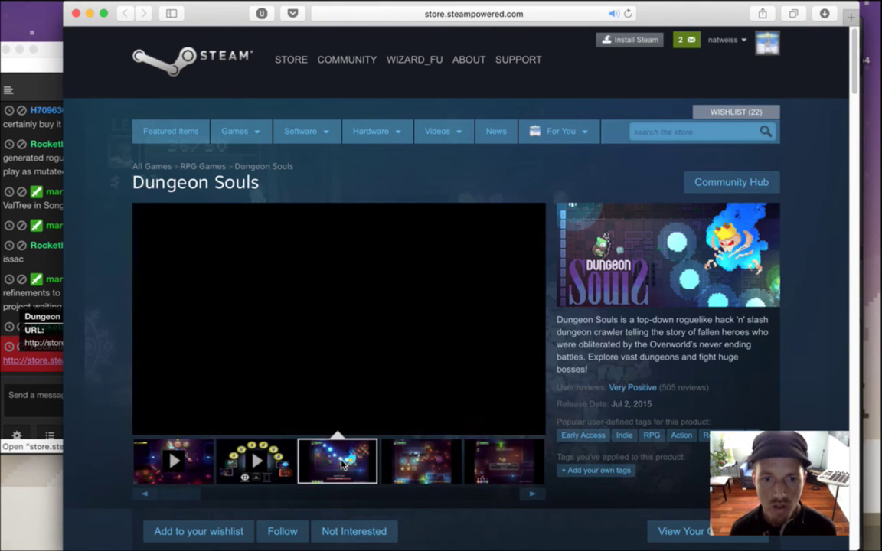
{"action": "left_click", "coordinate": [394, 477]}
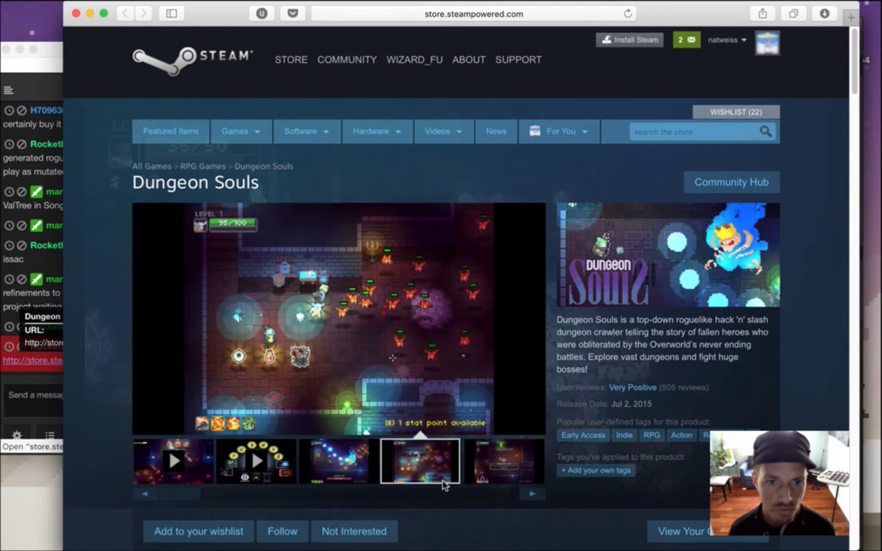
{"action": "left_click", "coordinate": [498, 478]}
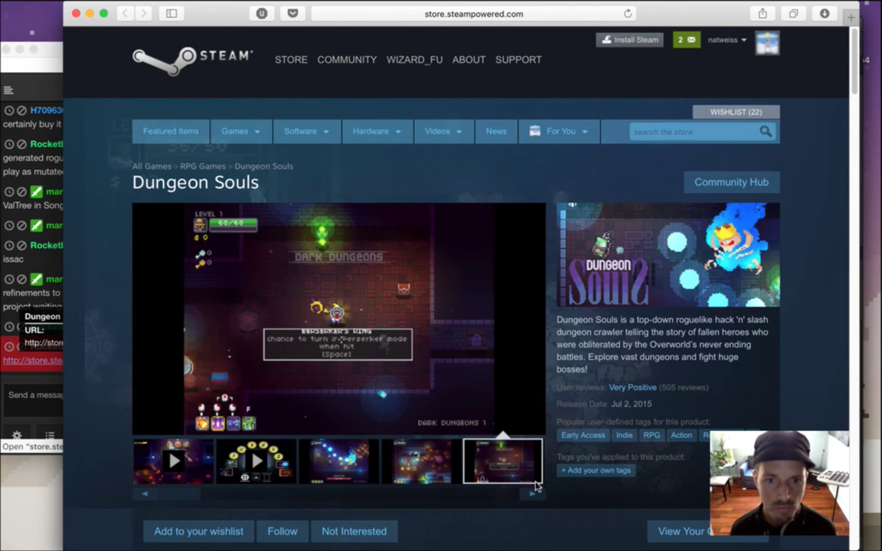
{"action": "left_click", "coordinate": [533, 495]}
{"action": "left_click", "coordinate": [504, 473]}
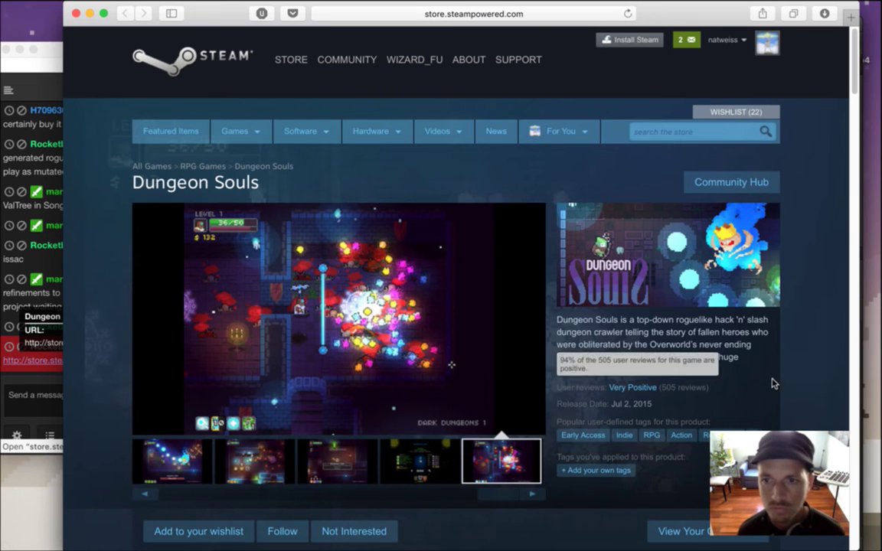
{"action": "key", "text": "super+w"}
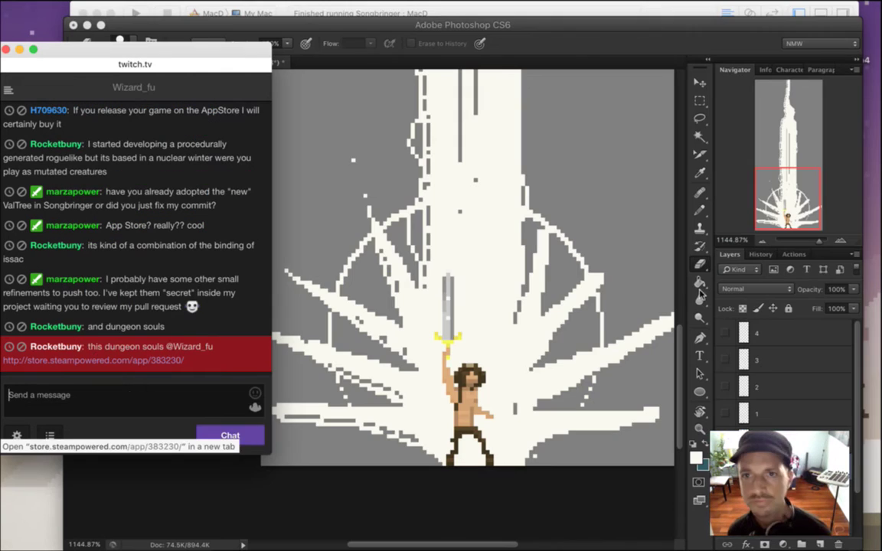
Switch back to Photoshop and try stamping a 68-pixel white disc inside the ring with the Pencil tool.
{"action": "left_click", "coordinate": [406, 199]}
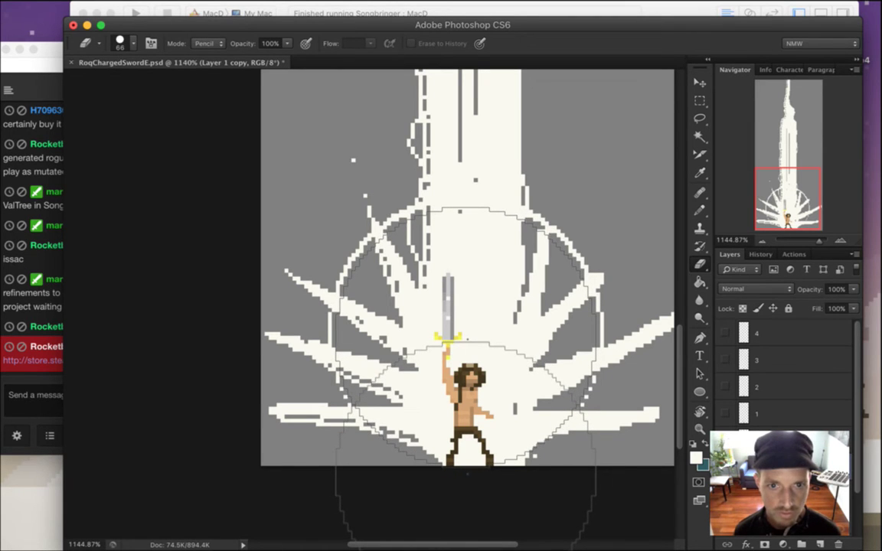
{"action": "key", "text": "b"}
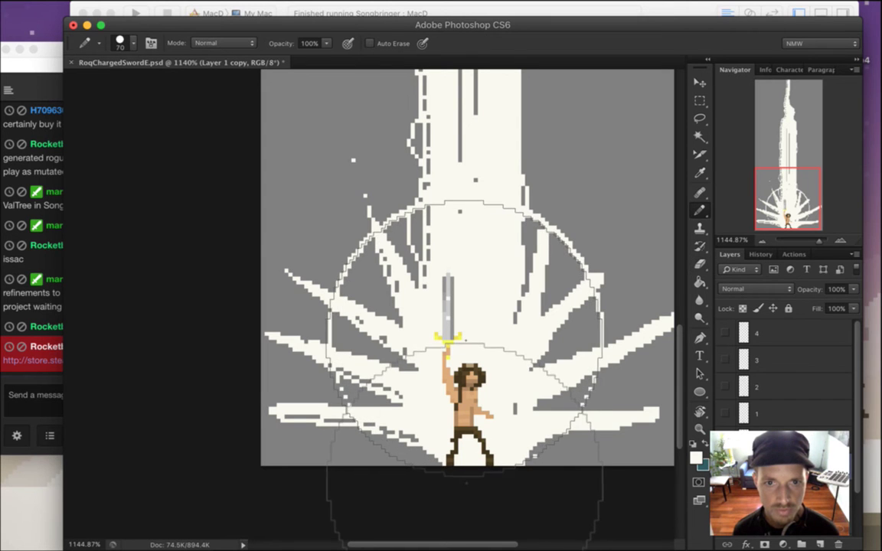
{"action": "left_click", "coordinate": [121, 42]}
{"action": "left_click", "coordinate": [197, 70]}
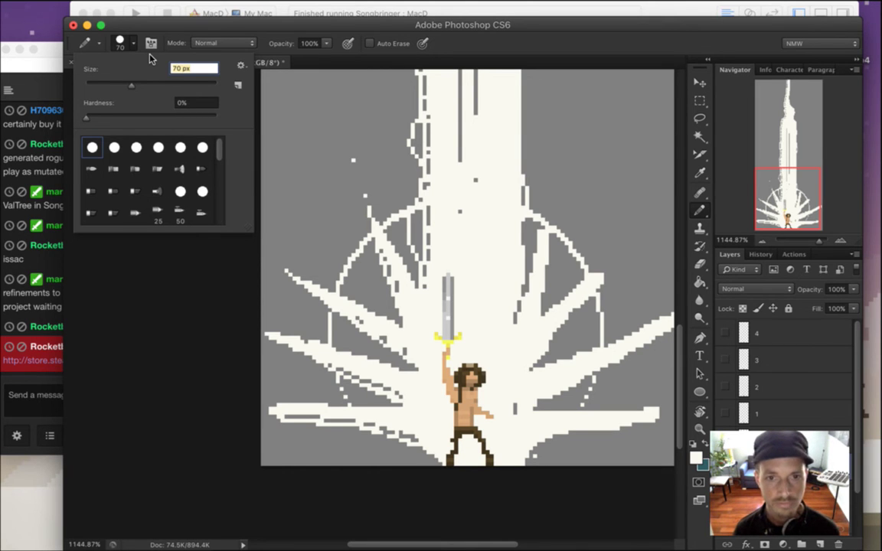
{"action": "type", "text": "68"}
{"action": "key", "text": "Return"}
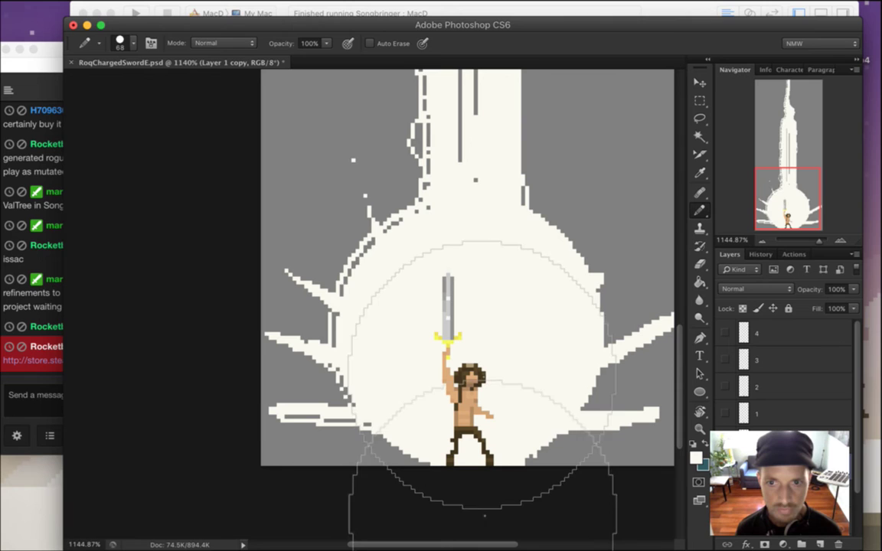
Set the Pencil size to 66 px and stamp a white disc inside the ring around the hero.
{"action": "left_click", "coordinate": [136, 46]}
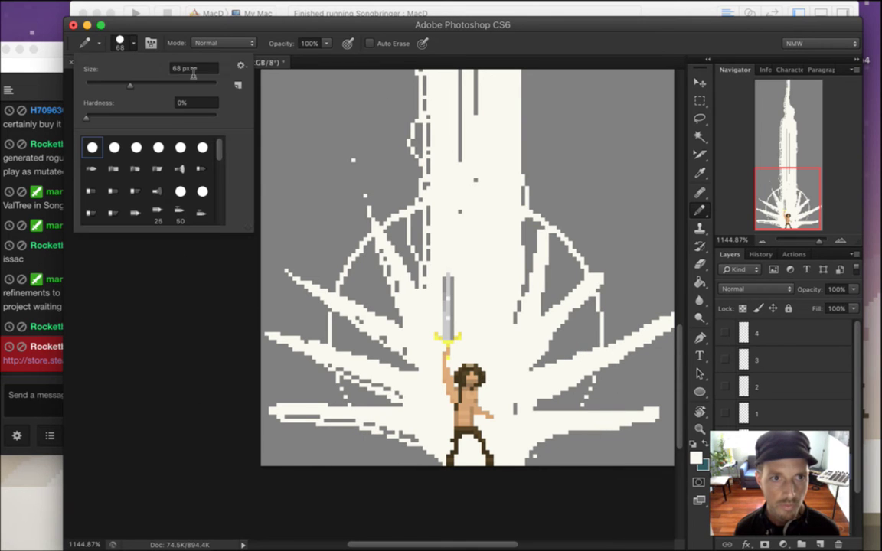
{"action": "left_click", "coordinate": [174, 67]}
{"action": "type", "text": "66"}
{"action": "key", "text": "Return"}
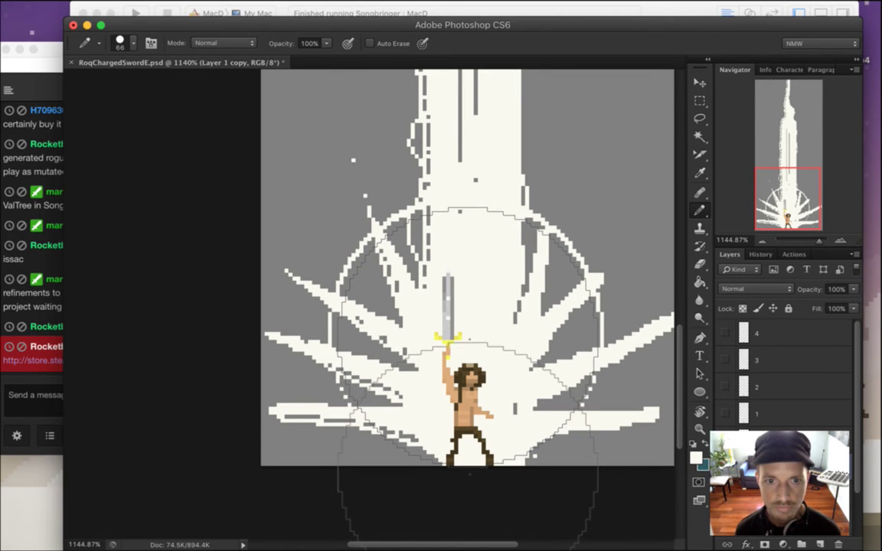
{"action": "left_click", "coordinate": [468, 374]}
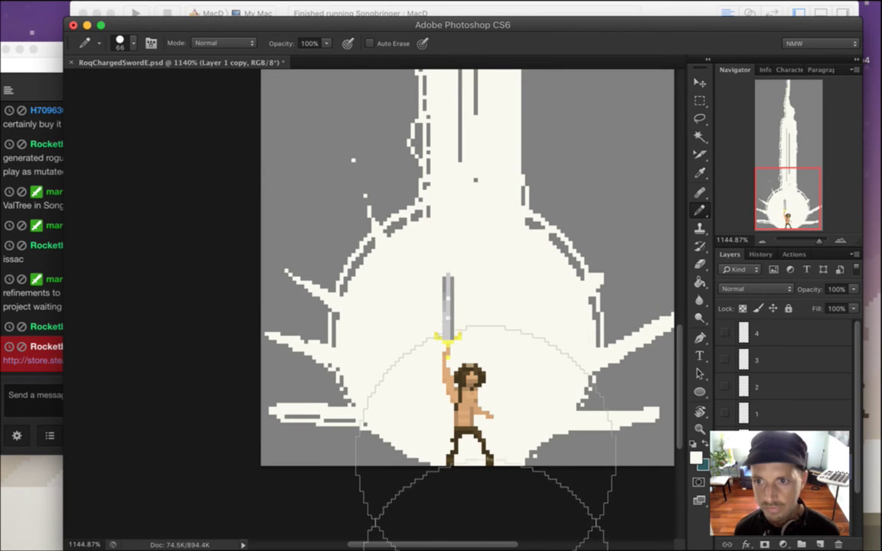
Undo the last disc and stamp the 66 px white disc again, centred inside the ring around the hero.
{"action": "key", "text": "super+z"}
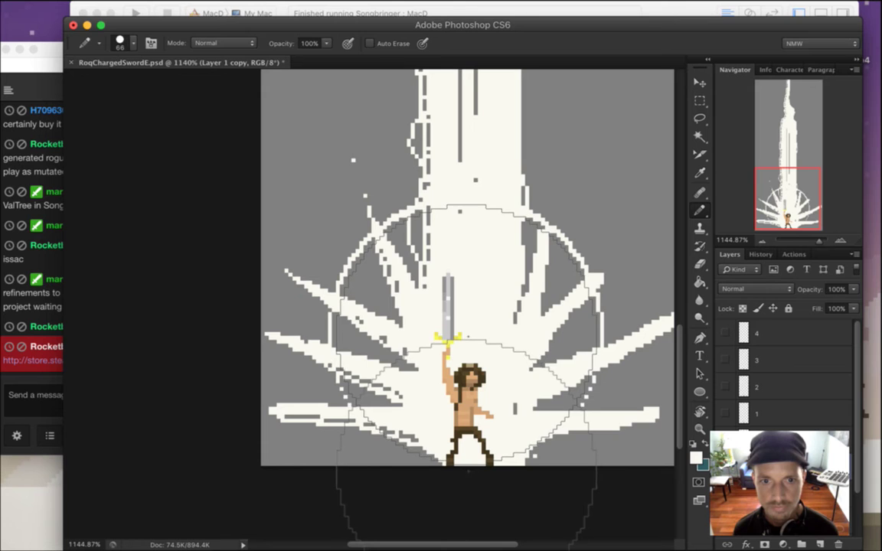
{"action": "left_click", "coordinate": [466, 369]}
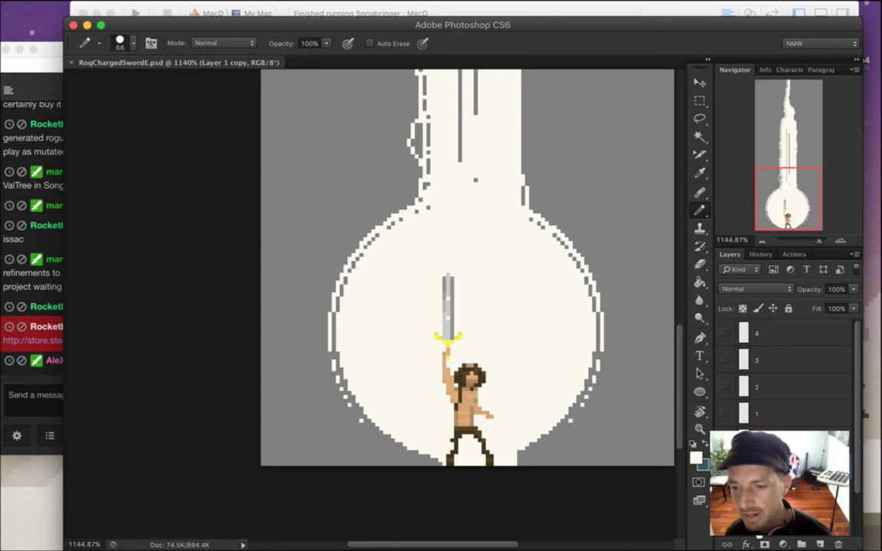
Add a new layer and stamp a 74 px white Pencil disc on it, centred over the existing ring.
{"action": "left_click", "coordinate": [821, 542]}
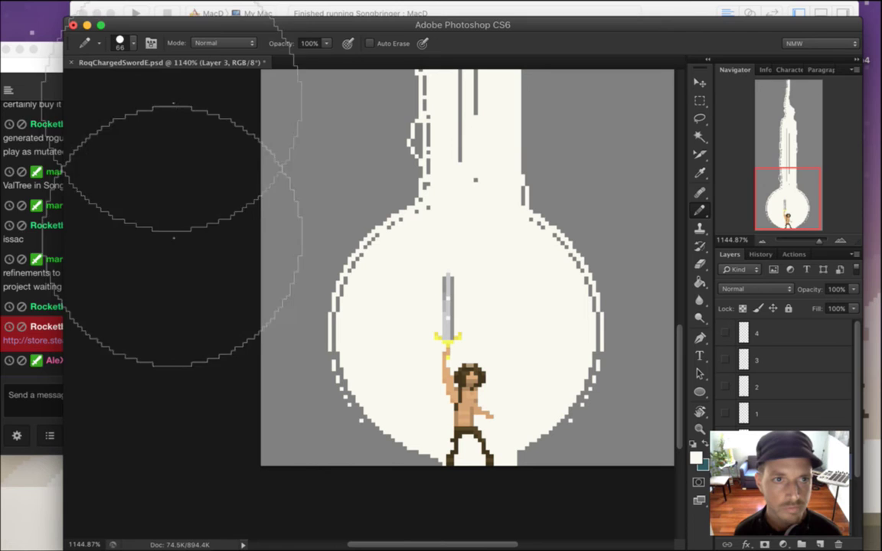
{"action": "left_click", "coordinate": [124, 42]}
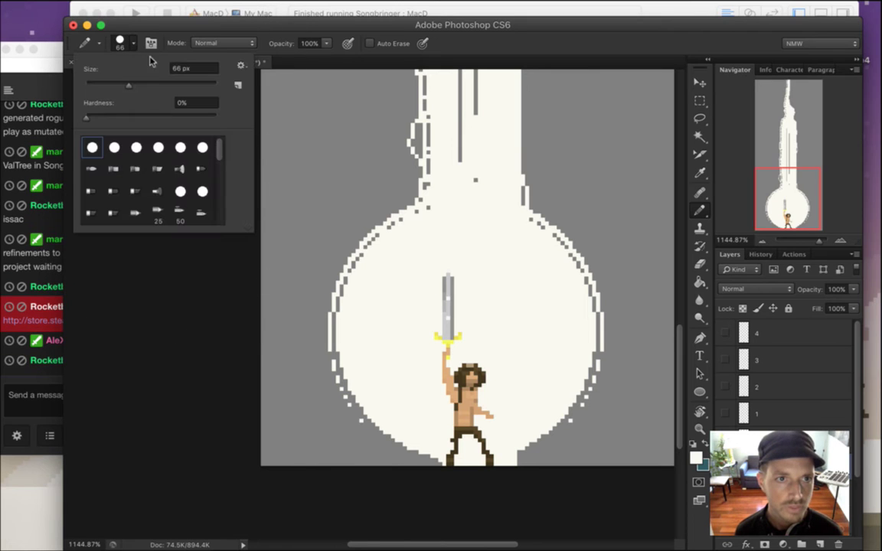
{"action": "left_click", "coordinate": [198, 72]}
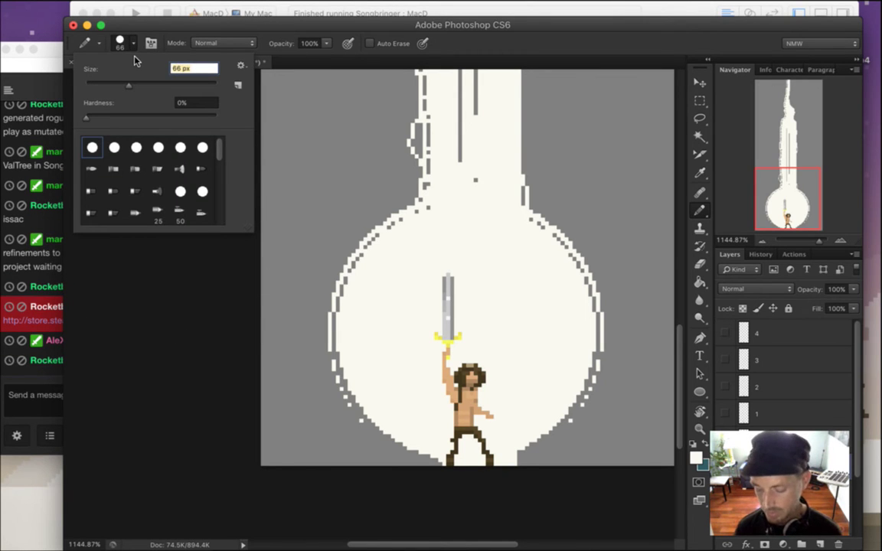
{"action": "type", "text": "74"}
{"action": "key", "text": "Return"}
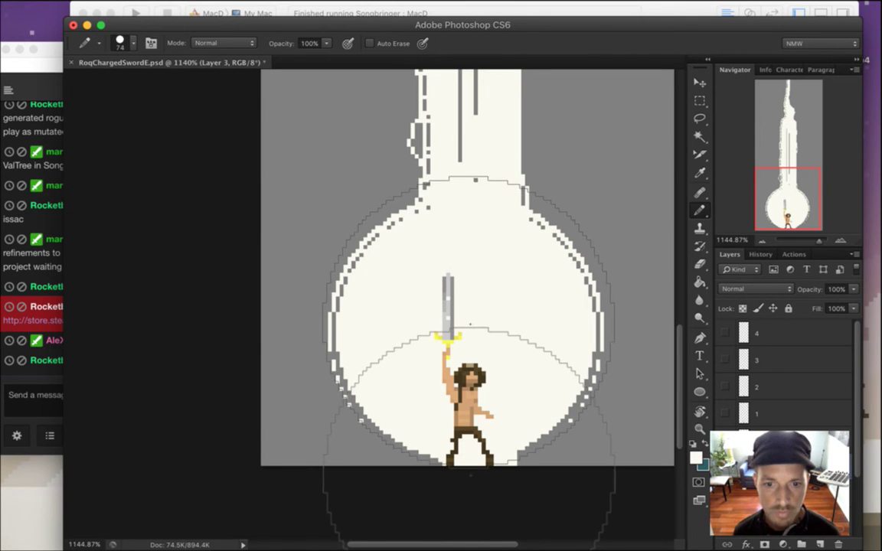
{"action": "left_click", "coordinate": [471, 325]}
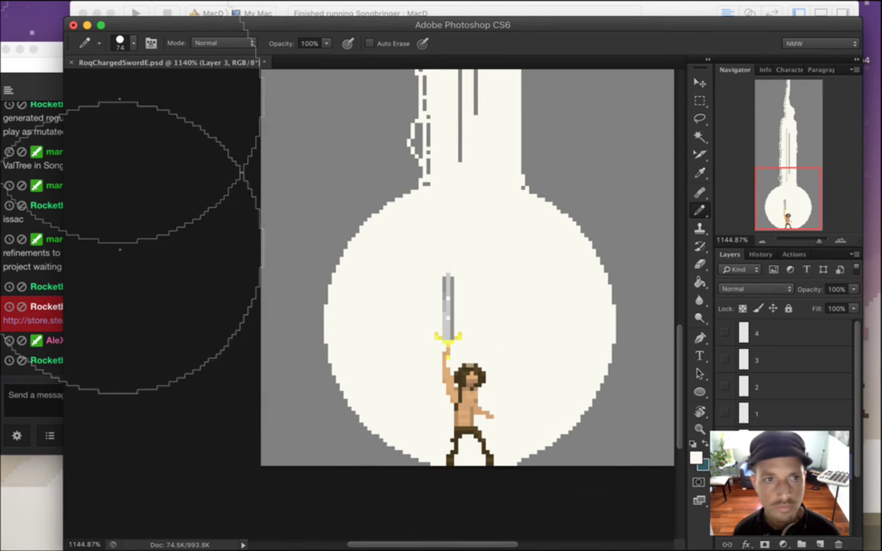
Set the eraser size to 72 px and erase the inside of the new disc, leaving a thin second ring.
{"action": "key", "text": "e"}
{"action": "left_click", "coordinate": [119, 40]}
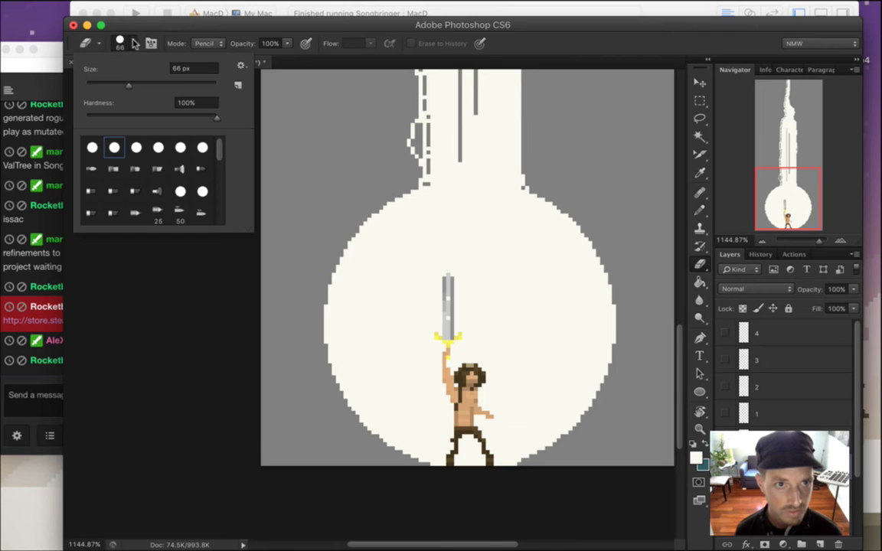
{"action": "left_click", "coordinate": [186, 67]}
{"action": "type", "text": "72"}
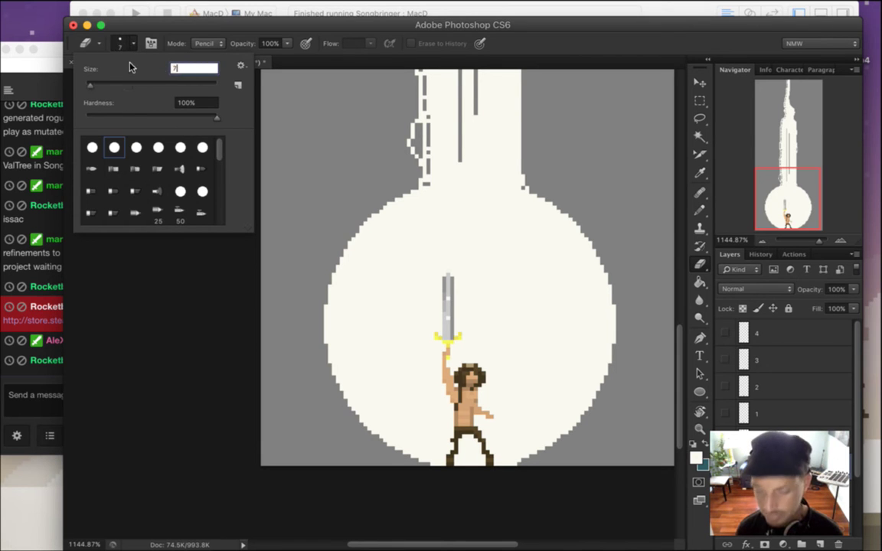
{"action": "key", "text": "Return"}
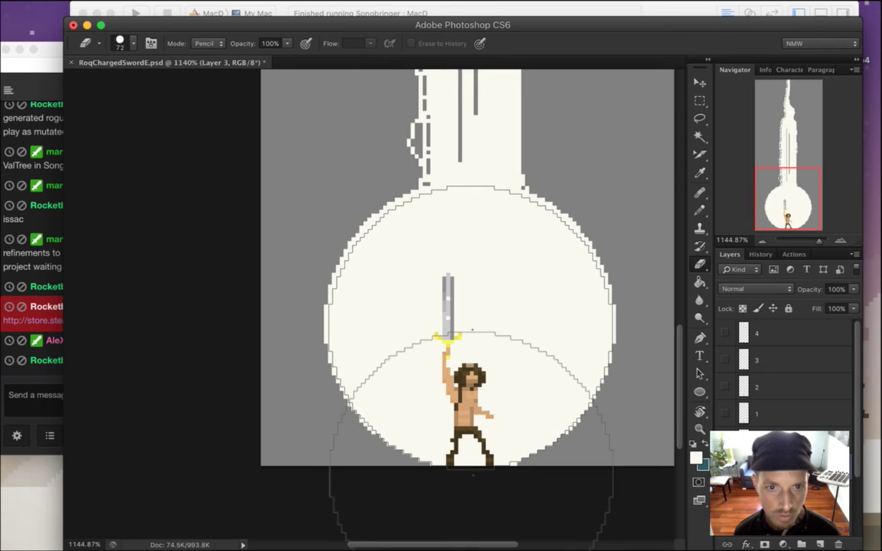
{"action": "left_click", "coordinate": [472, 475]}
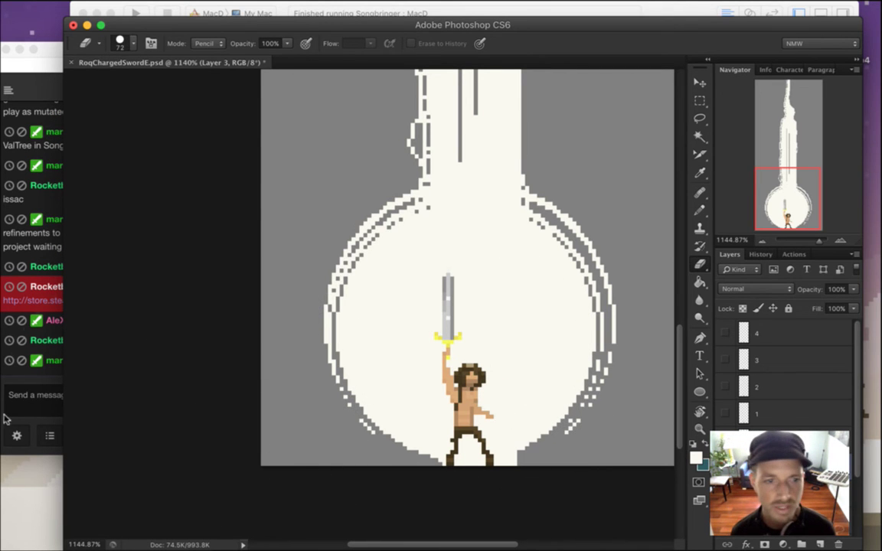
Switch to the Twitch chat, read the new messages, send the BCWarrior emote and return to Photoshop.
{"action": "left_click", "coordinate": [22, 379]}
{"action": "left_click_drag", "start_coordinate": [96, 296], "coordinate": [154, 303]}
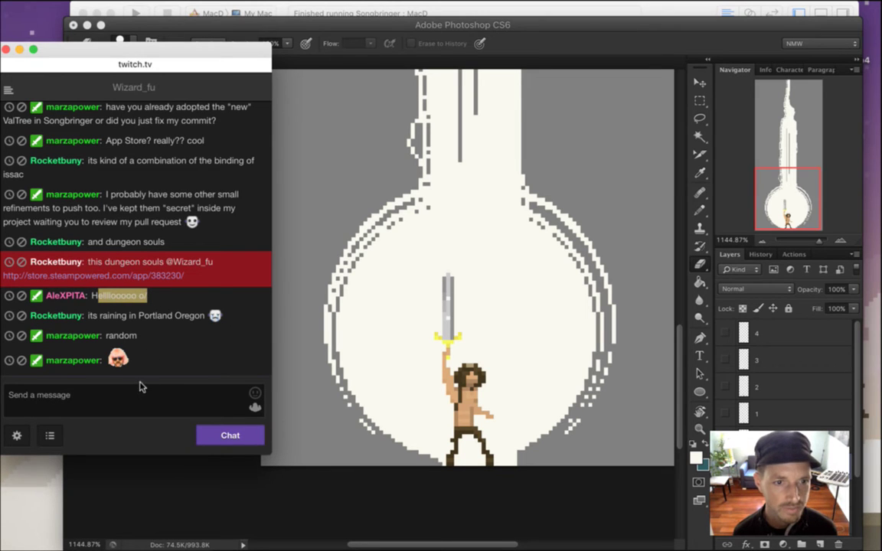
{"action": "left_click", "coordinate": [98, 317]}
{"action": "left_click_drag", "start_coordinate": [98, 317], "coordinate": [162, 316]}
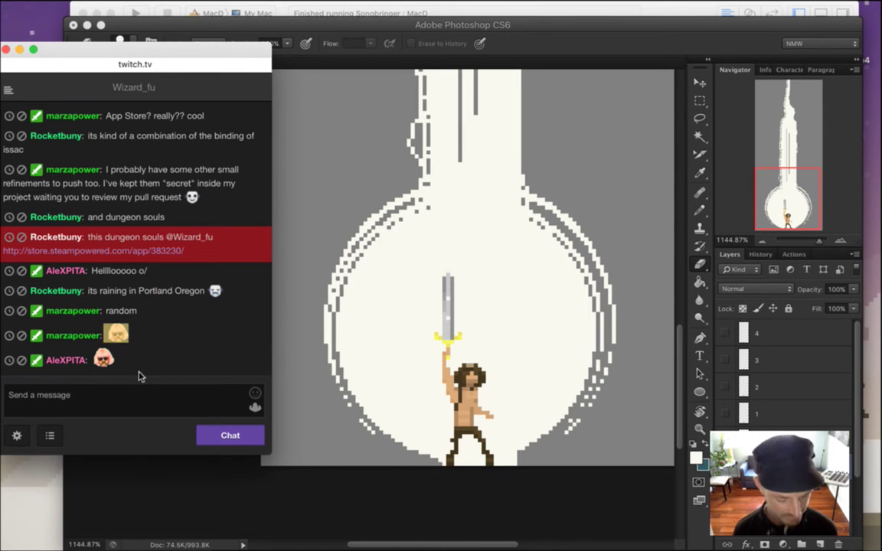
{"action": "left_click", "coordinate": [134, 398]}
{"action": "type", "text": "BCWarrior"}
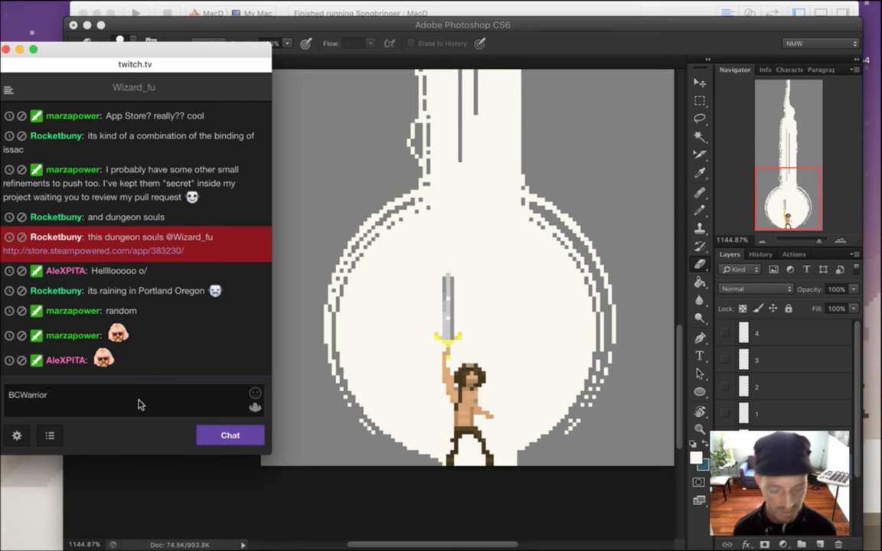
{"action": "key", "text": "Return"}
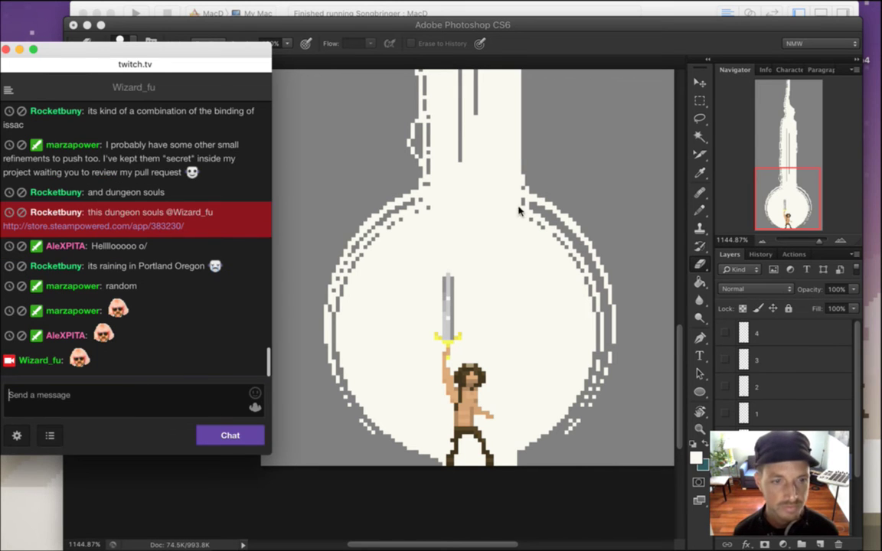
{"action": "left_click", "coordinate": [602, 44]}
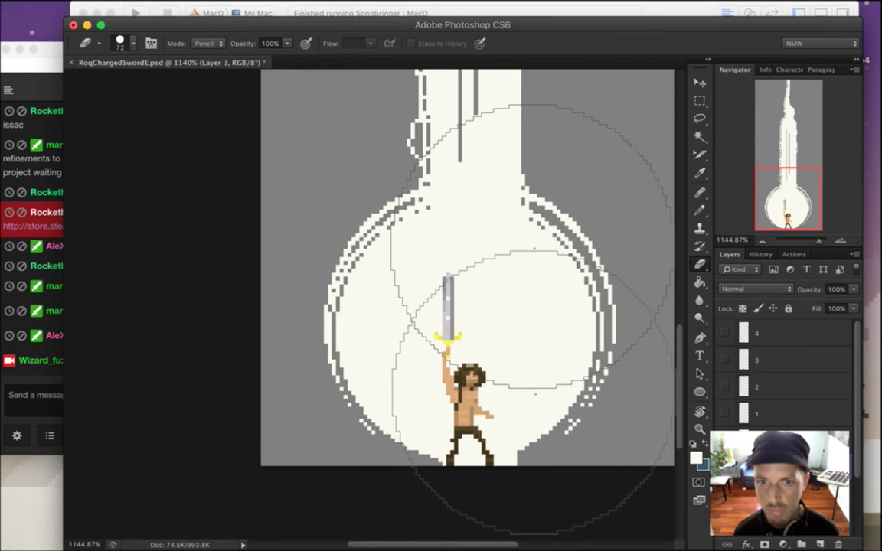
Try nudging the second ring one pixel left and right to compare its centring.
{"action": "key", "text": "v"}
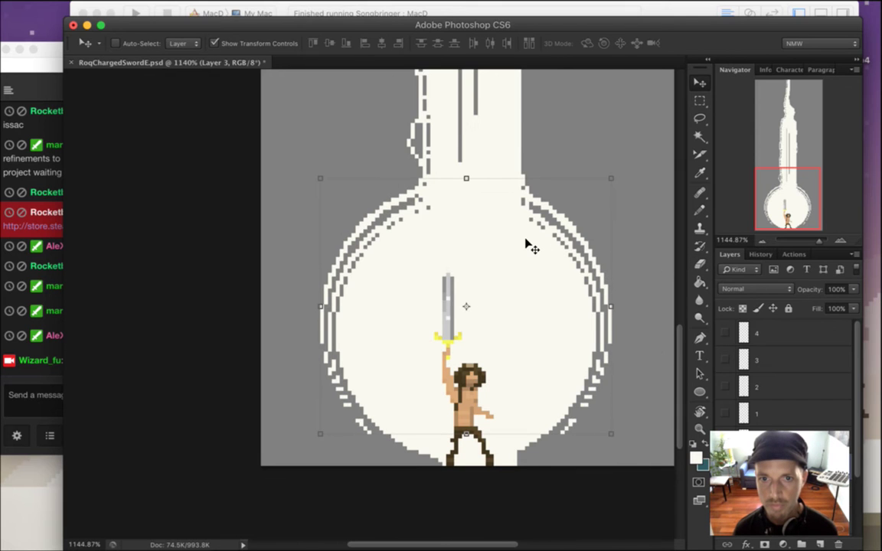
{"action": "key", "text": "Right"}
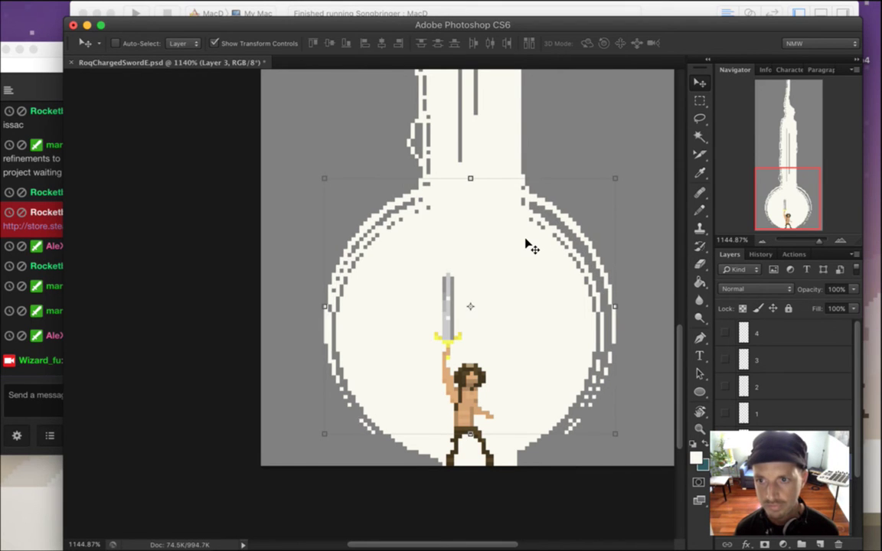
{"action": "key", "text": "Left"}
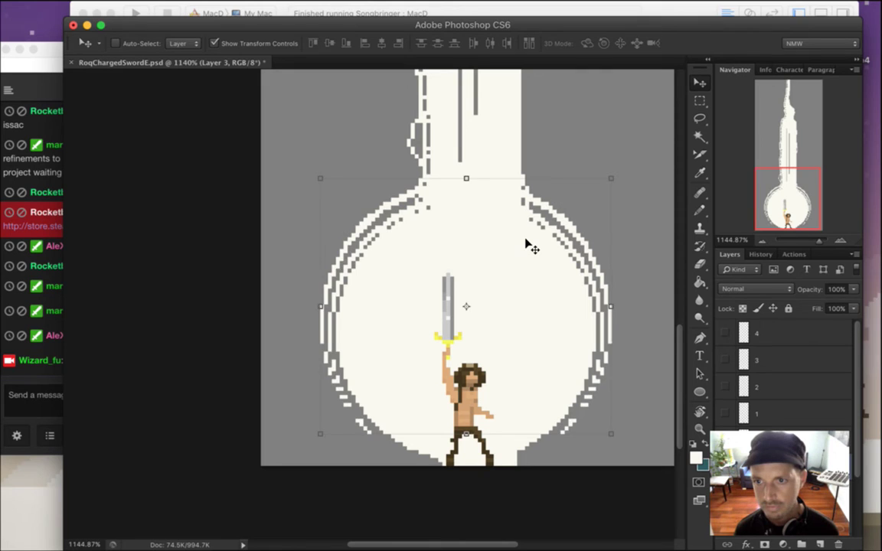
{"action": "key", "text": "Right"}
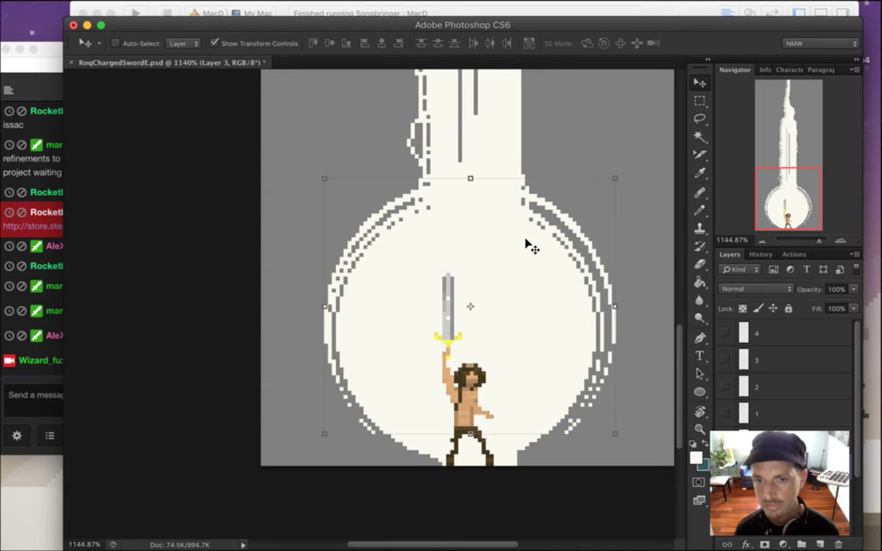
{"action": "key", "text": "m"}
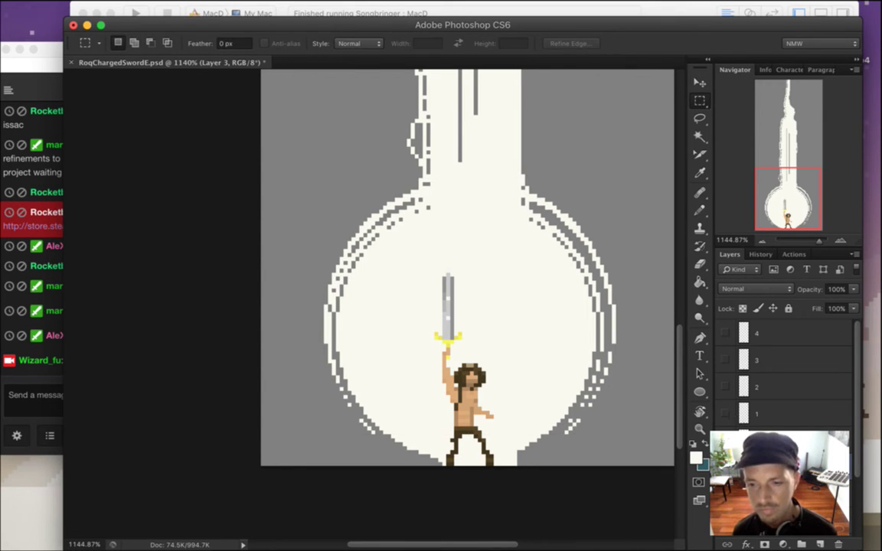
Duplicate the second ring's layer and stamp a 78 px white Pencil disc on the copy around the glow.
{"action": "key", "text": "super+j"}
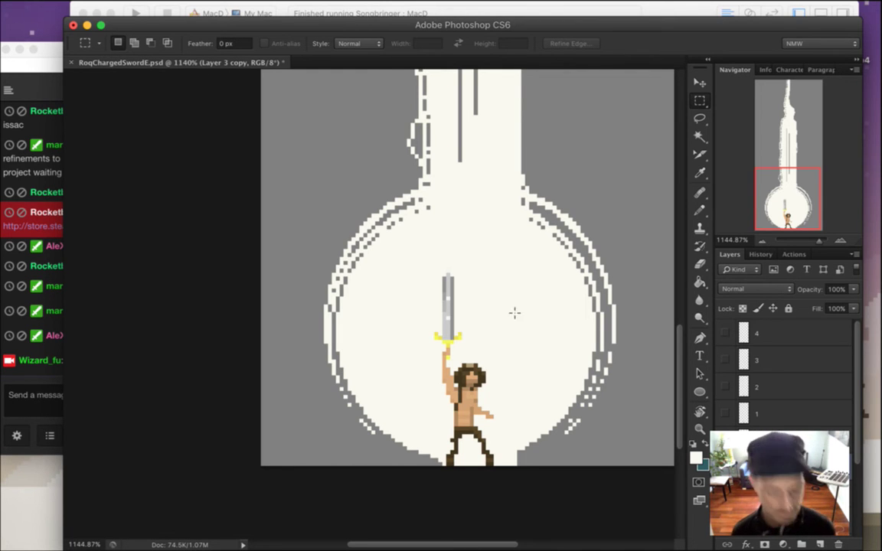
{"action": "key", "text": "b"}
{"action": "left_click", "coordinate": [136, 47]}
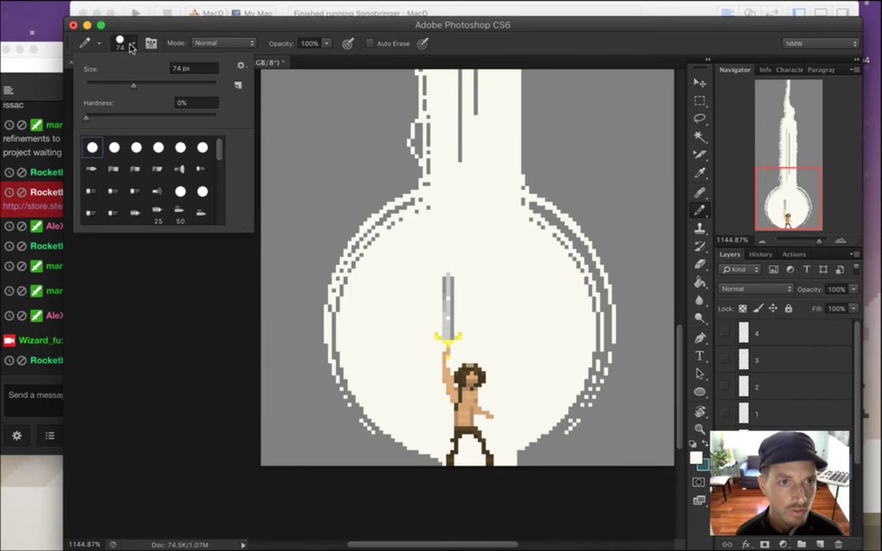
{"action": "left_click", "coordinate": [178, 68]}
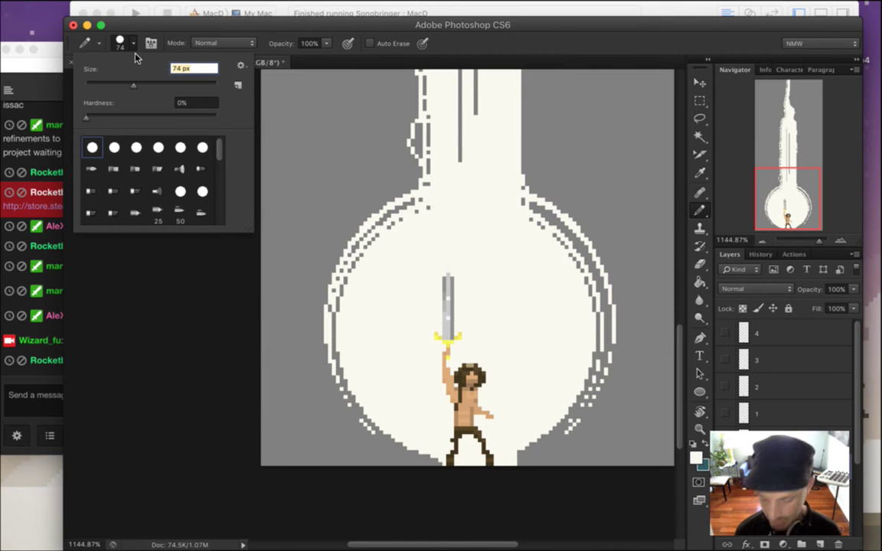
{"action": "type", "text": "78"}
{"action": "key", "text": "Return"}
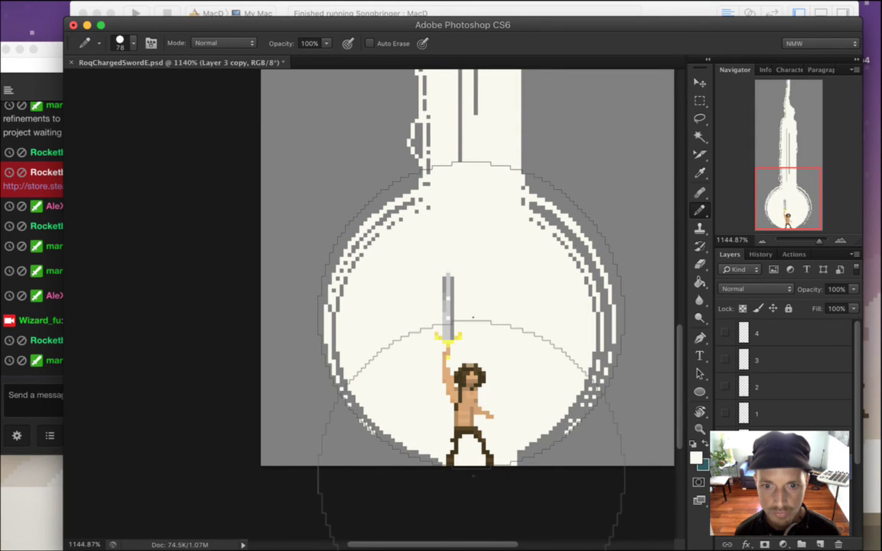
{"action": "left_click", "coordinate": [473, 317]}
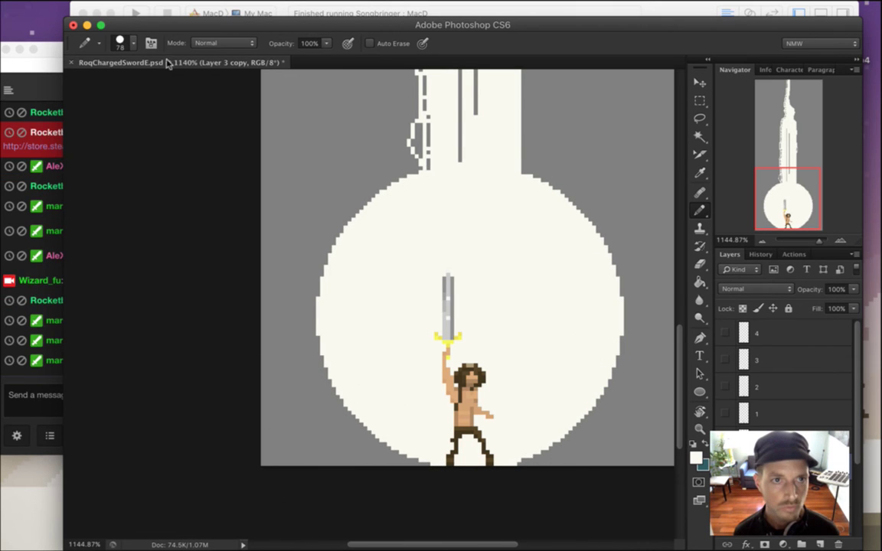
Set the eraser size to 76 px and erase the inside of the largest disc, leaving a thin third ring.
{"action": "key", "text": "e"}
{"action": "left_click", "coordinate": [133, 42]}
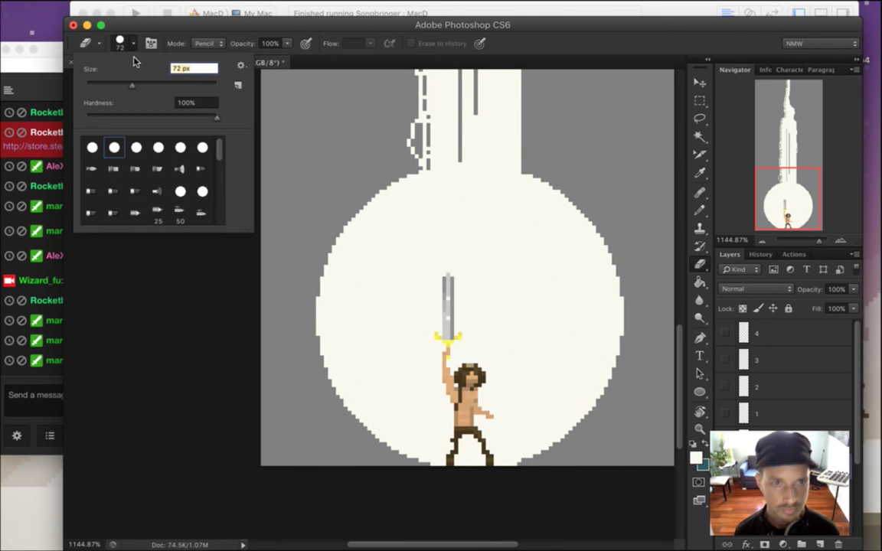
{"action": "type", "text": "76"}
{"action": "key", "text": "Return"}
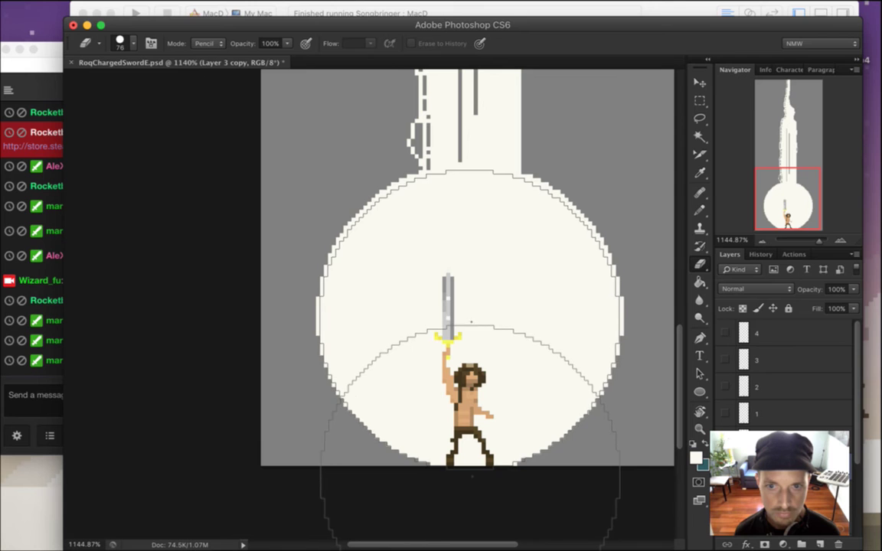
{"action": "left_click", "coordinate": [472, 322]}
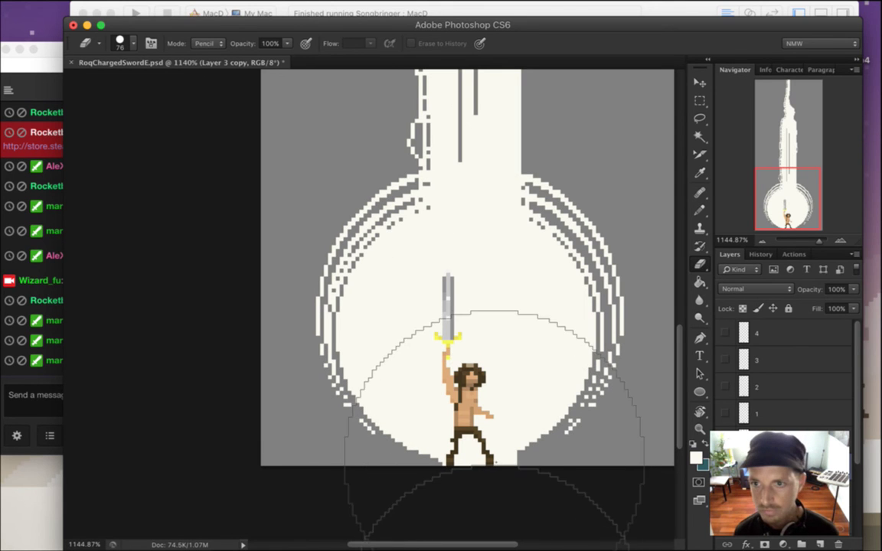
Nudge the outermost ring one pixel left of its drawn position with the Move tool.
{"action": "key", "text": "v"}
{"action": "key", "text": "Right"}
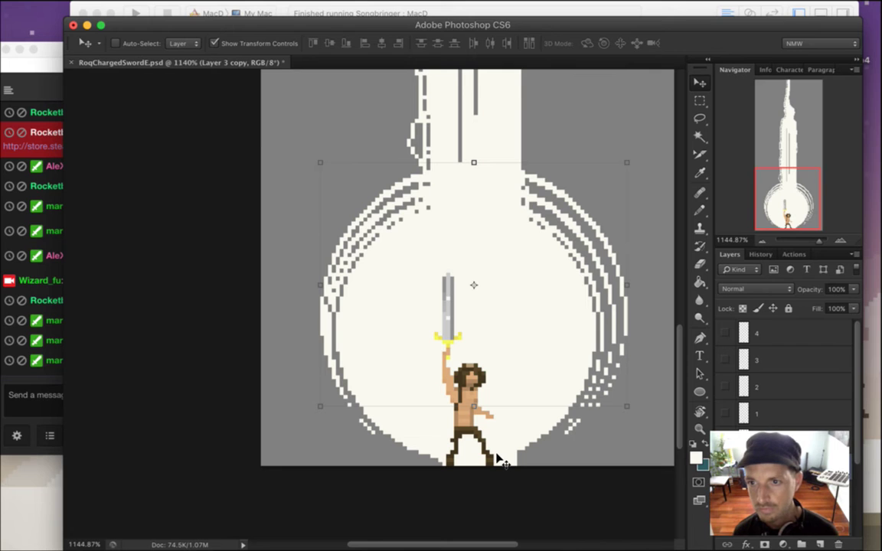
{"action": "key", "text": "Left"}
{"action": "key", "text": "Left"}
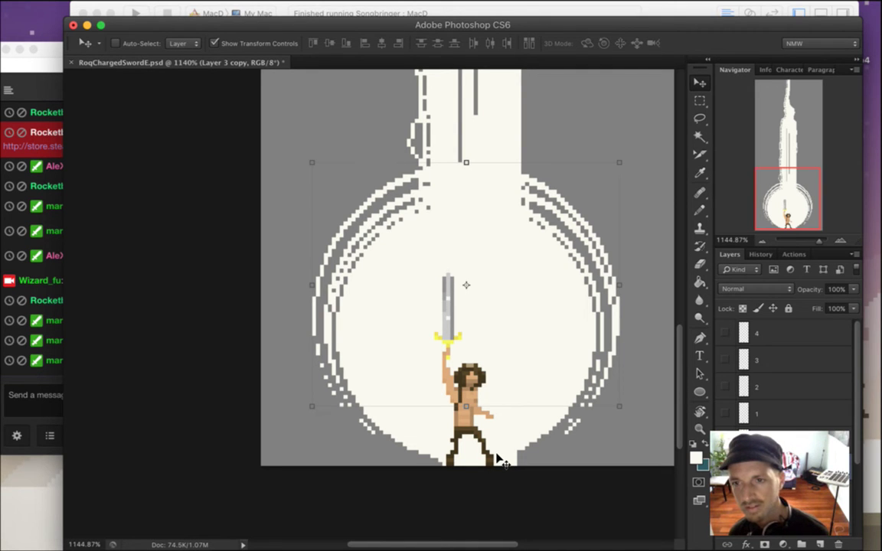
{"action": "key", "text": "m"}
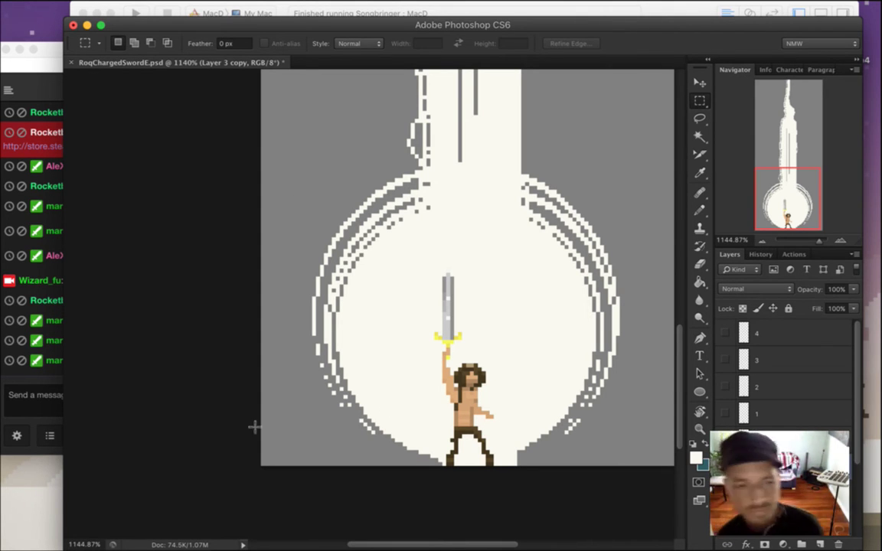
Switch to the Twitch chat and read the latest viewer messages.
{"action": "left_click", "coordinate": [34, 395]}
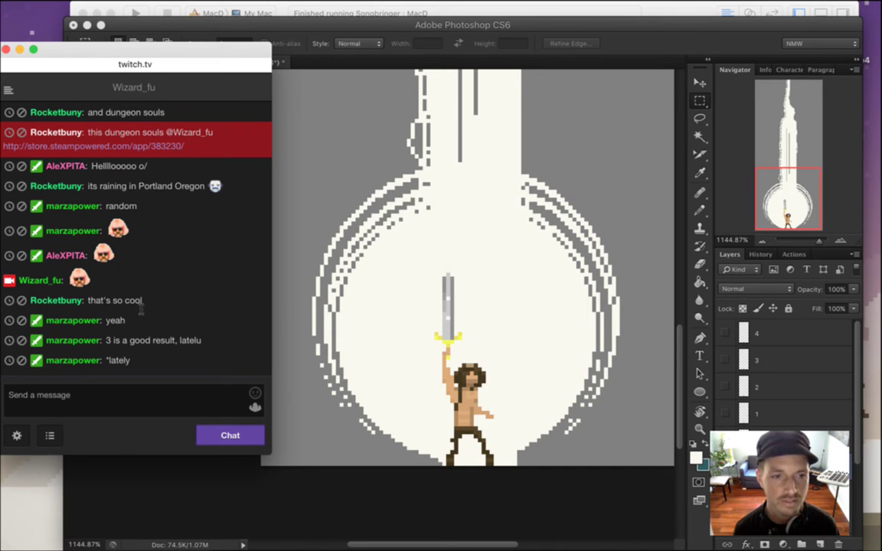
{"action": "left_click_drag", "start_coordinate": [106, 300], "coordinate": [144, 315]}
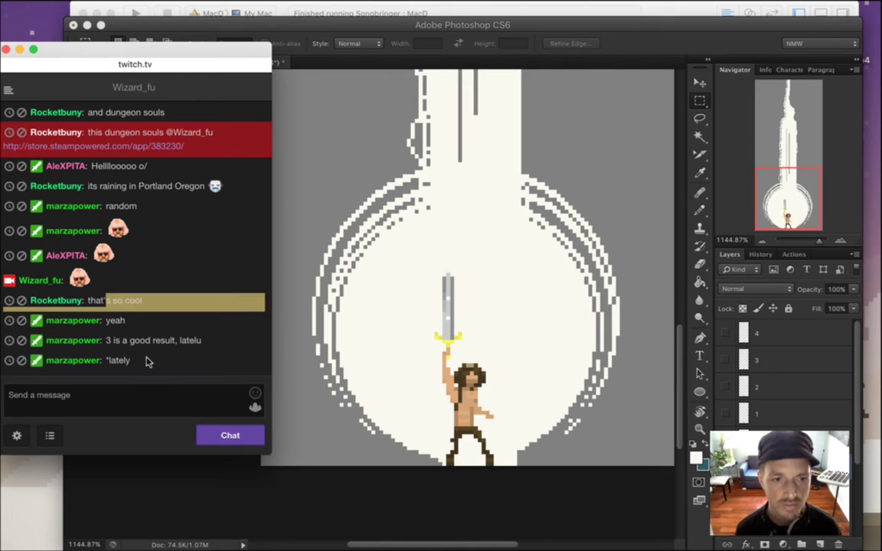
{"action": "left_click", "coordinate": [150, 353]}
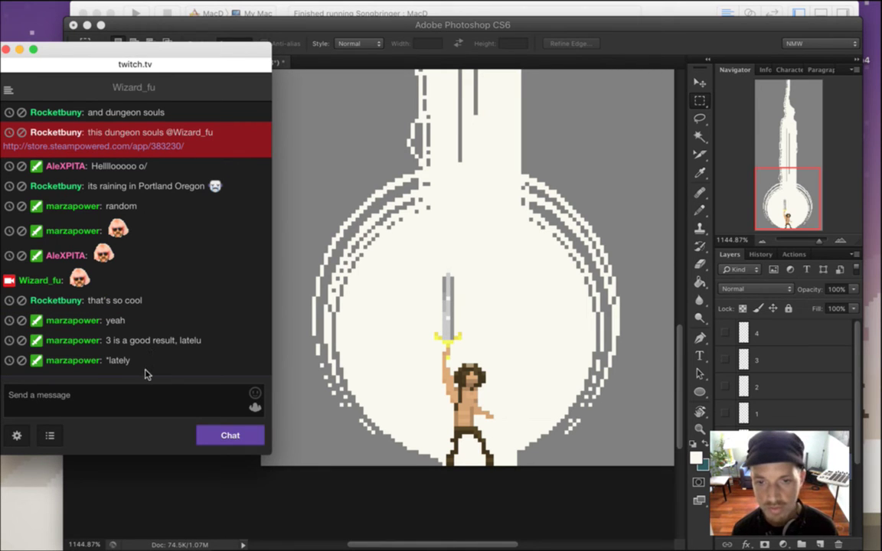
Return to Photoshop and toggle the layers beneath Layer 3 off and on to identify what each one holds.
{"action": "left_click", "coordinate": [616, 46]}
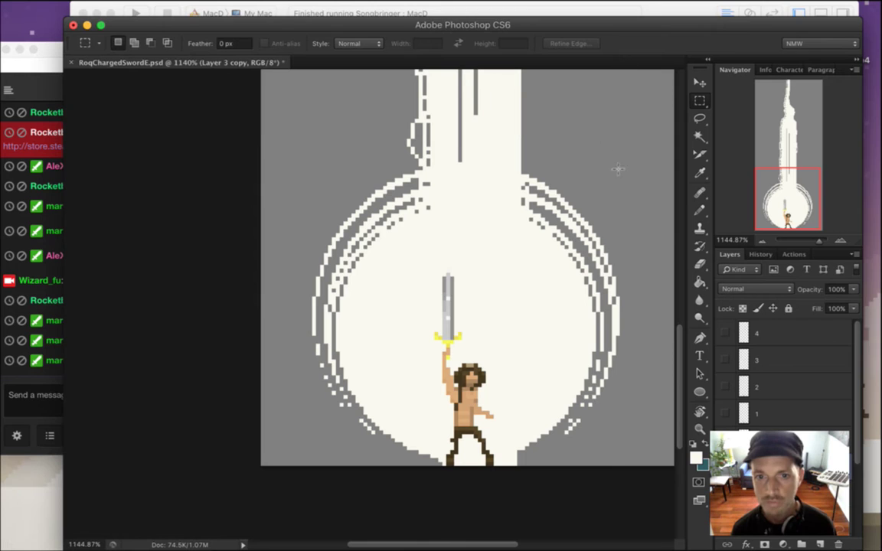
{"action": "left_click_drag", "start_coordinate": [859, 423], "coordinate": [860, 469]}
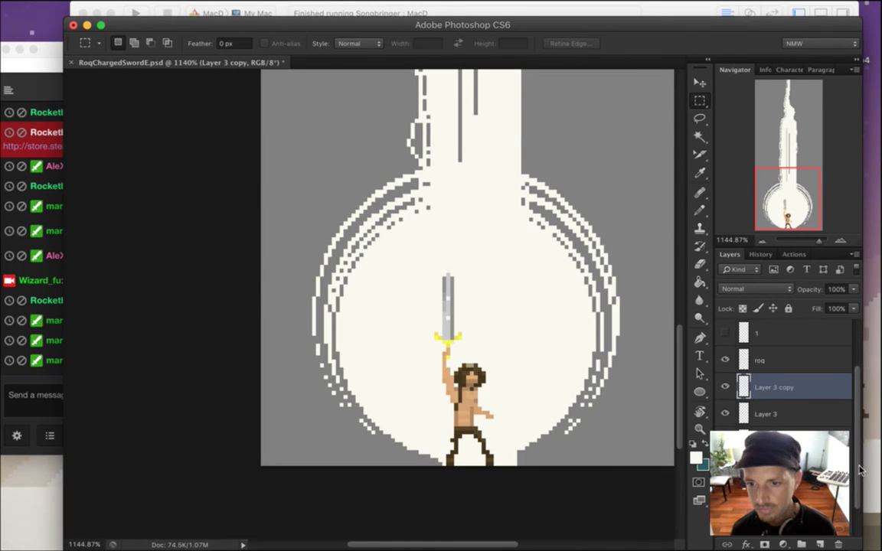
{"action": "left_click", "coordinate": [725, 441]}
{"action": "left_click", "coordinate": [725, 442]}
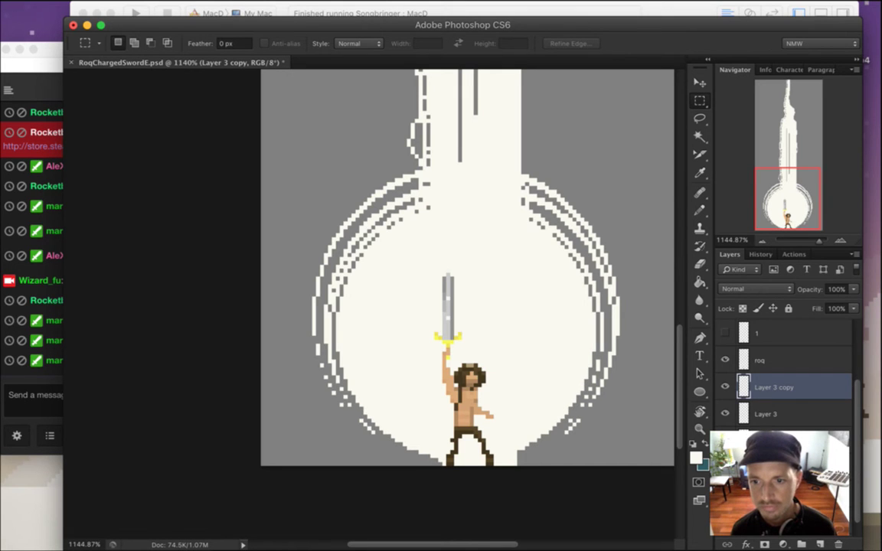
{"action": "left_click", "coordinate": [726, 468]}
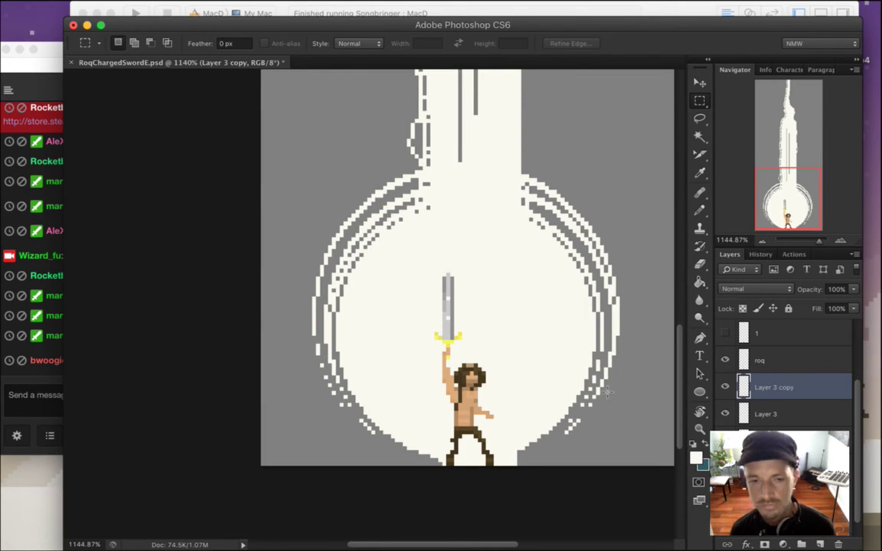
Check the newest viewer message in the Twitch chat, then return to Photoshop.
{"action": "left_click", "coordinate": [10, 355]}
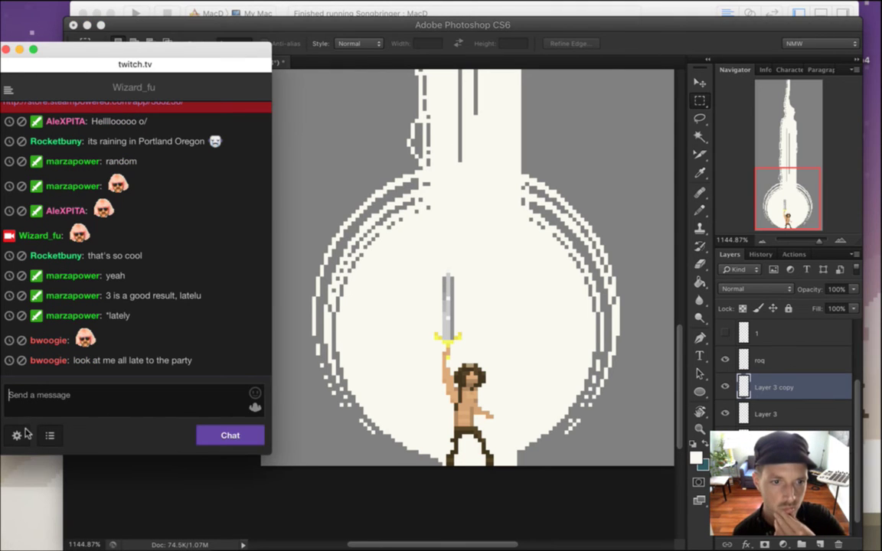
{"action": "left_click_drag", "start_coordinate": [102, 360], "coordinate": [173, 360]}
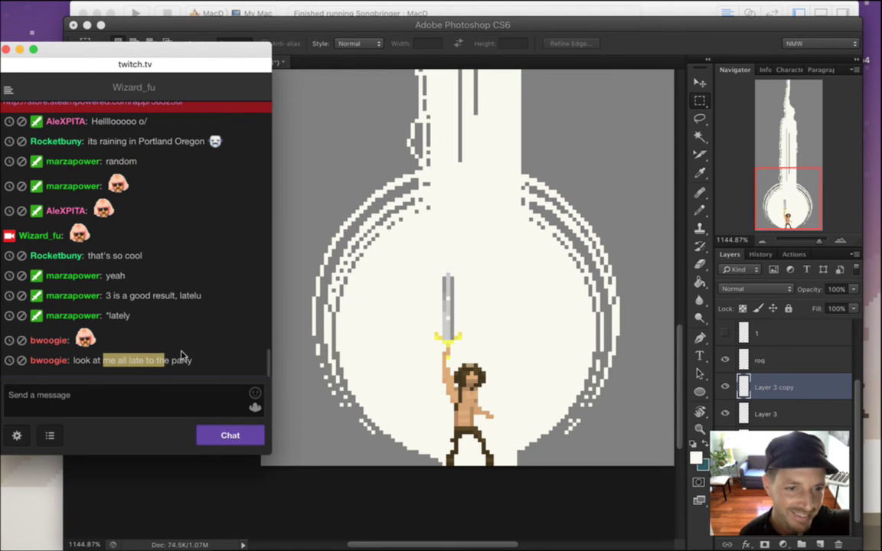
{"action": "left_click", "coordinate": [662, 88]}
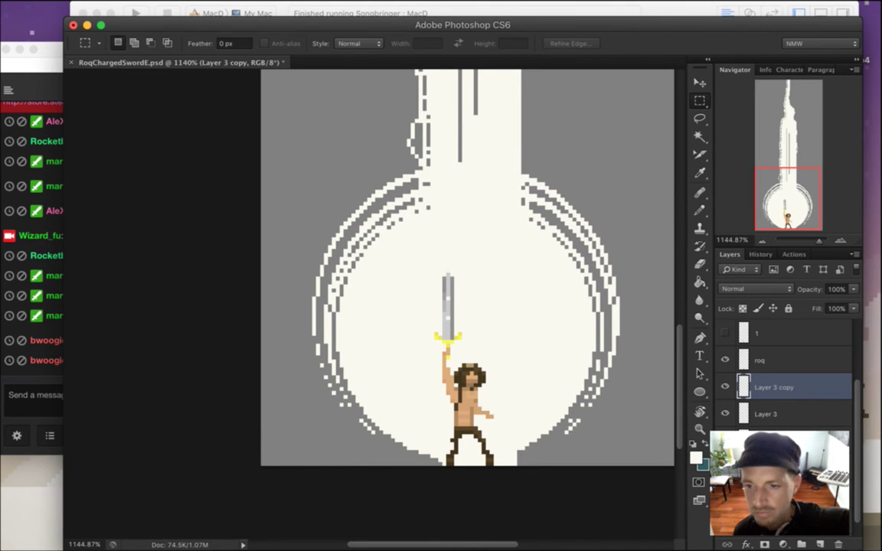
On the energy layer, erase the leftover white corners beneath the round glow beside the hero's feet with a 9 px eraser.
{"action": "left_click", "coordinate": [774, 469]}
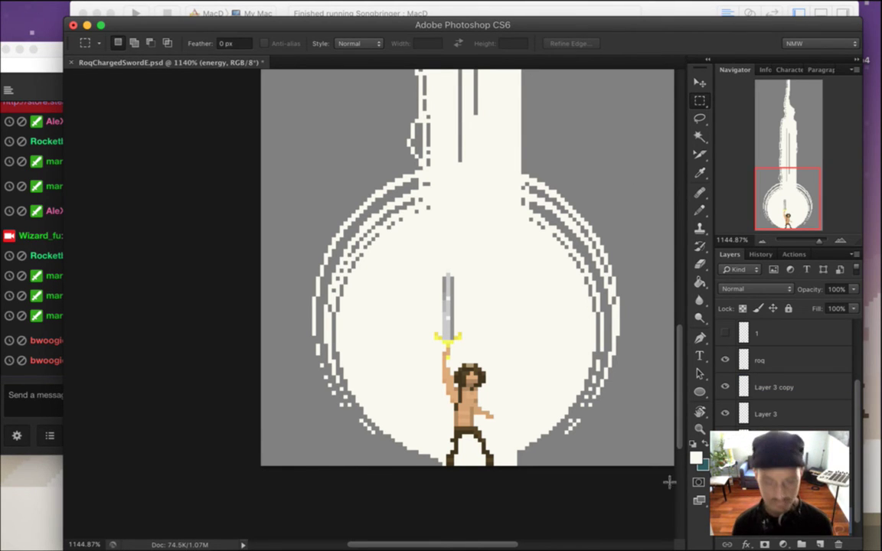
{"action": "left_click", "coordinate": [725, 495]}
{"action": "left_click", "coordinate": [725, 494]}
{"action": "key", "text": "e"}
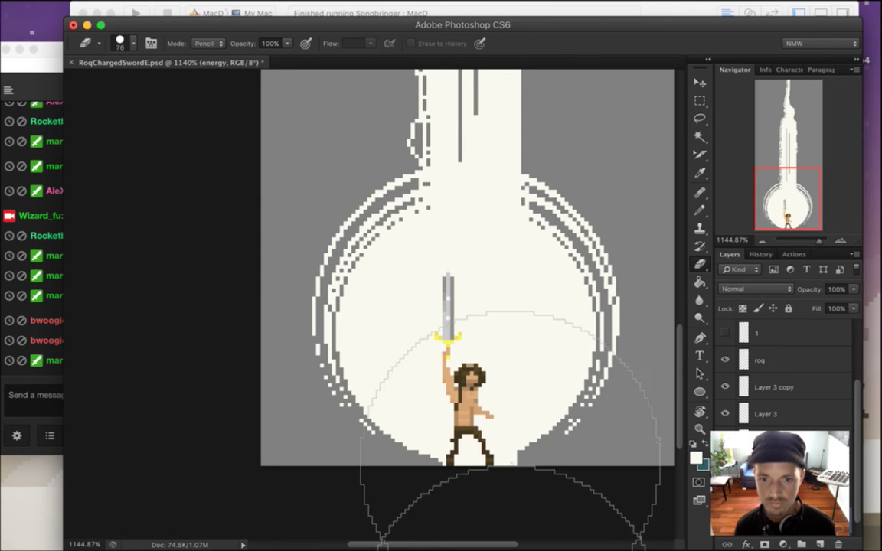
{"action": "key", "text": "bracketleft"}
{"action": "key", "text": "bracketleft"}
{"action": "key", "text": "bracketleft"}
{"action": "key", "text": "bracketleft"}
{"action": "key", "text": "bracketleft"}
{"action": "key", "text": "bracketleft"}
{"action": "key", "text": "bracketleft"}
{"action": "key", "text": "bracketleft"}
{"action": "mouse_move", "coordinate": [513, 475]}
{"action": "left_mouse_down"}
{"action": "mouse_move", "coordinate": [508, 487]}
{"action": "mouse_move", "coordinate": [428, 491]}
{"action": "left_mouse_up"}
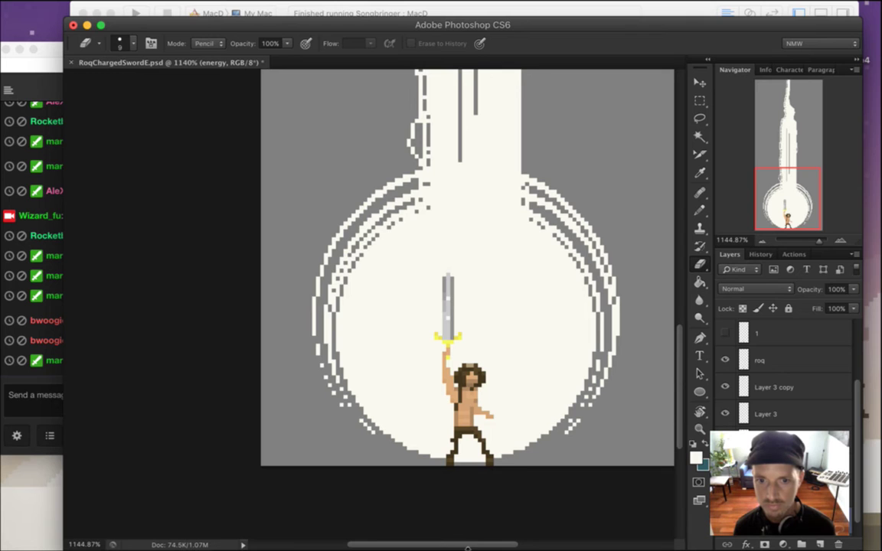
{"action": "left_click_drag", "start_coordinate": [508, 395], "coordinate": [432, 389]}
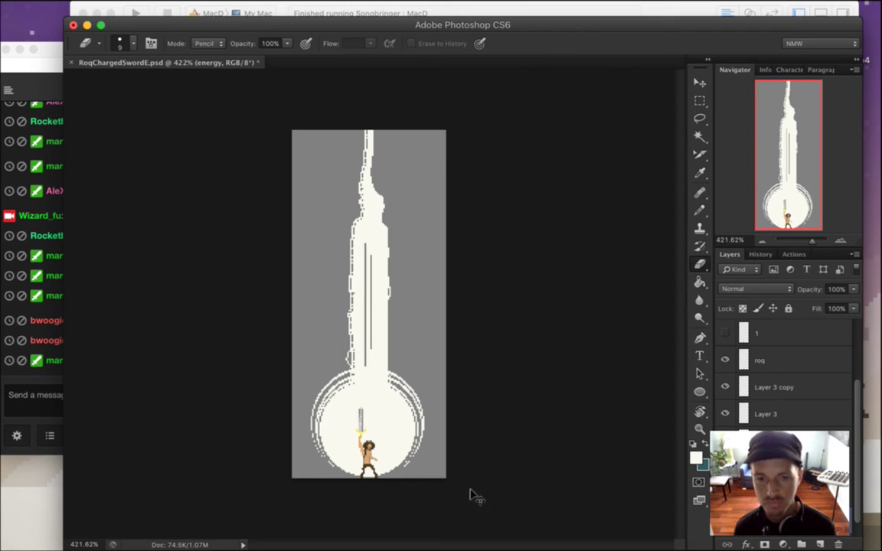
Create a new layer group directly above the roq layer and reselect the roq layer.
{"action": "scroll", "coordinate": [376, 422], "scroll_direction": "up", "scroll_amount": 2}
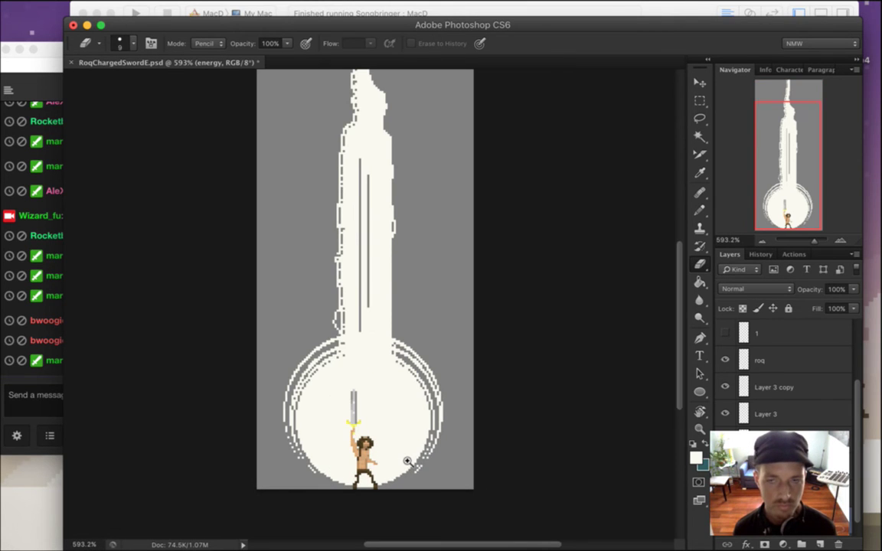
{"action": "scroll", "coordinate": [410, 458], "scroll_direction": "up", "scroll_amount": 1}
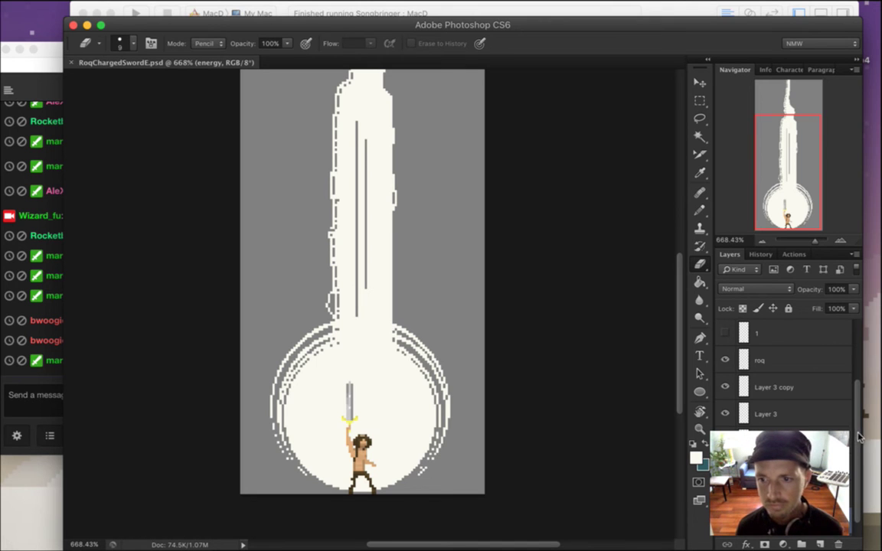
{"action": "left_click_drag", "start_coordinate": [859, 436], "coordinate": [854, 356]}
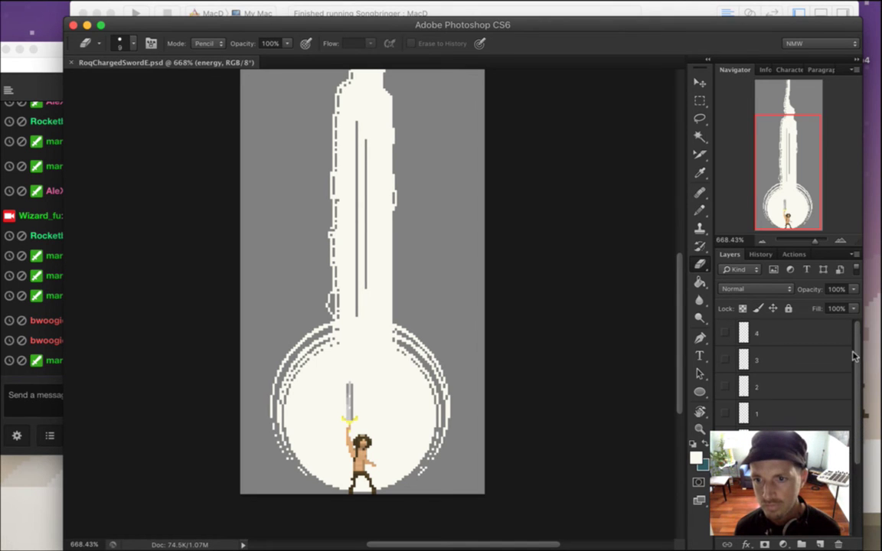
{"action": "left_click", "coordinate": [796, 467]}
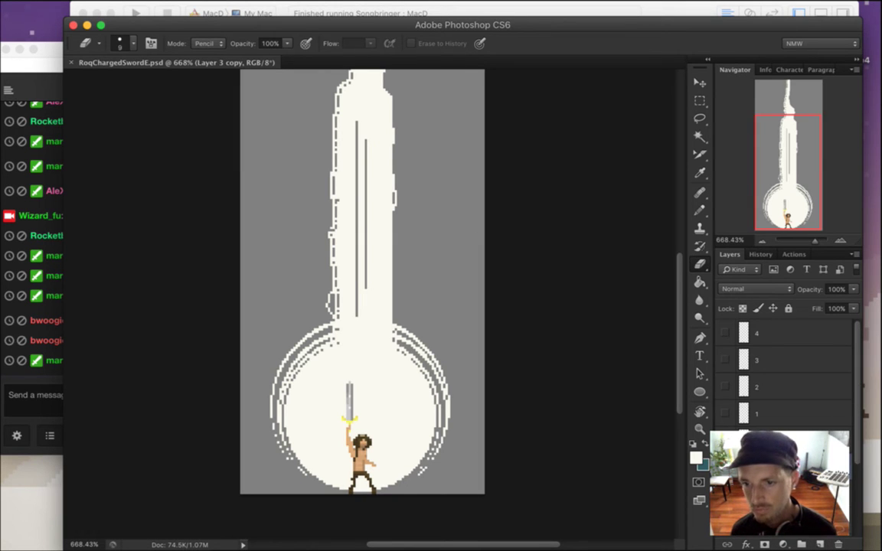
{"action": "key", "text": "alt+bracketright"}
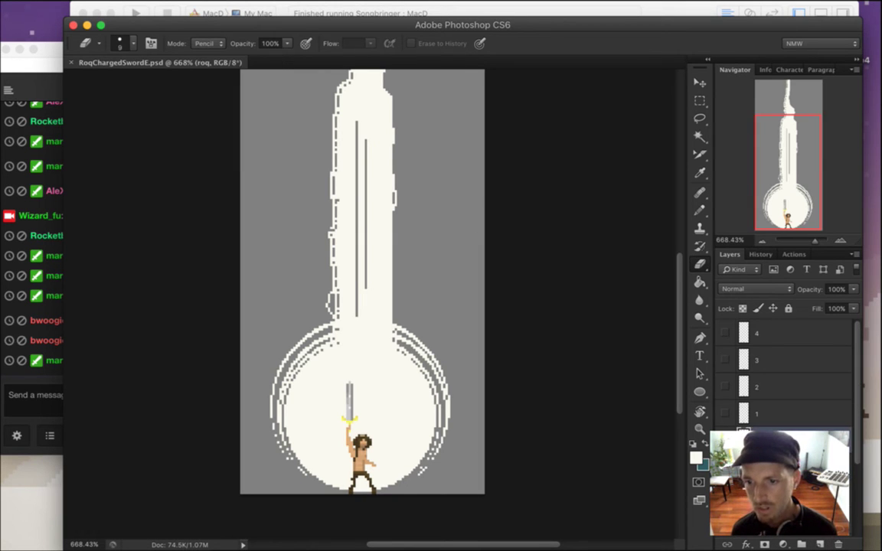
{"action": "left_click", "coordinate": [803, 543]}
{"action": "left_click", "coordinate": [820, 468]}
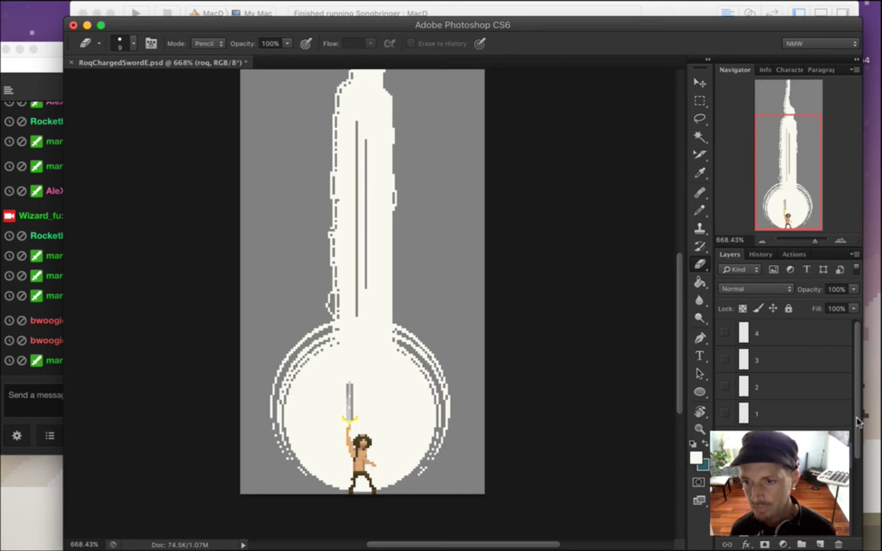
Select the roq, ring and energy layers together and try to move them into the new group.
{"action": "left_click_drag", "start_coordinate": [858, 418], "coordinate": [857, 497]}
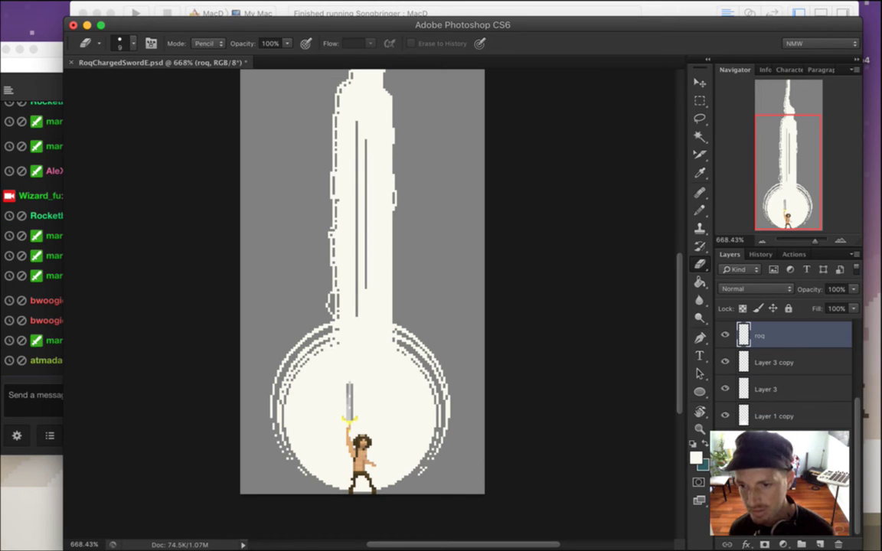
{"action": "left_click", "coordinate": [828, 513], "text": "shift"}
{"action": "left_click_drag", "start_coordinate": [857, 466], "coordinate": [846, 382]}
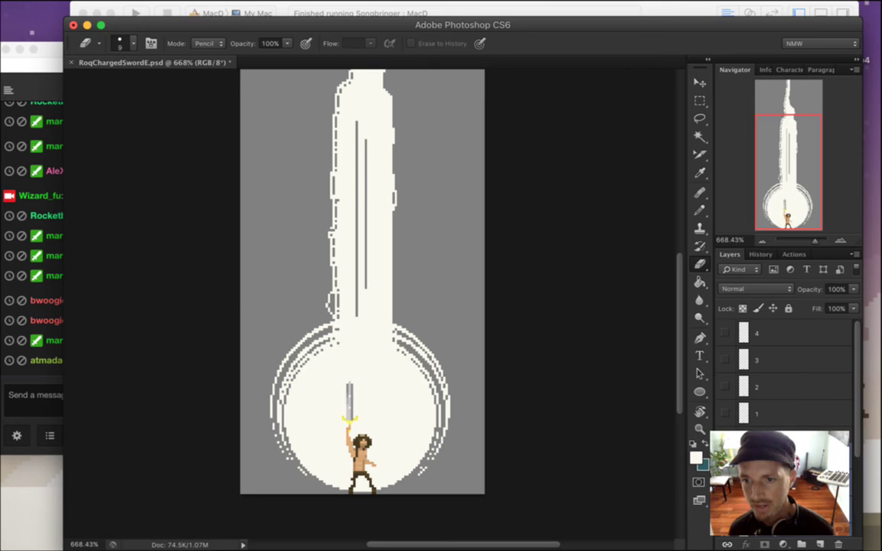
{"action": "left_click_drag", "start_coordinate": [815, 464], "coordinate": [825, 451]}
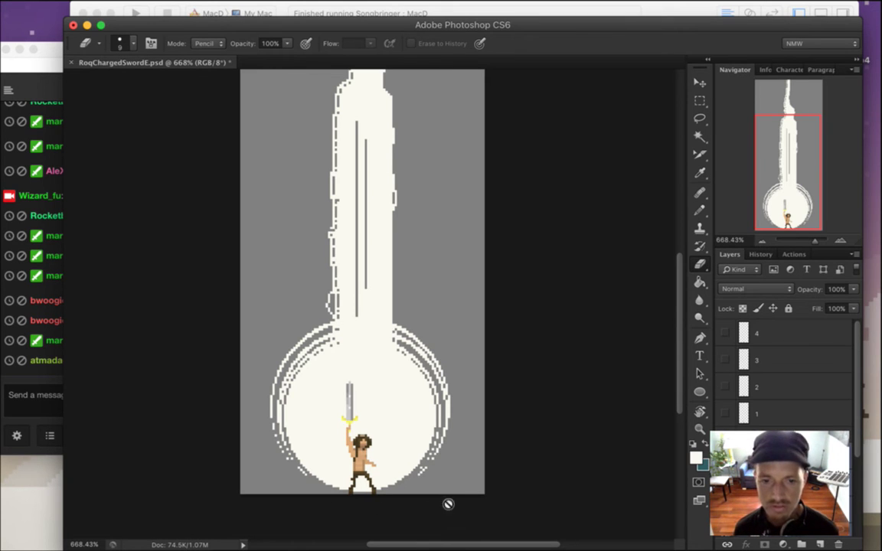
Read the viewer's question about a game in the Twitch chat, then return to Photoshop.
{"action": "left_click", "coordinate": [48, 354]}
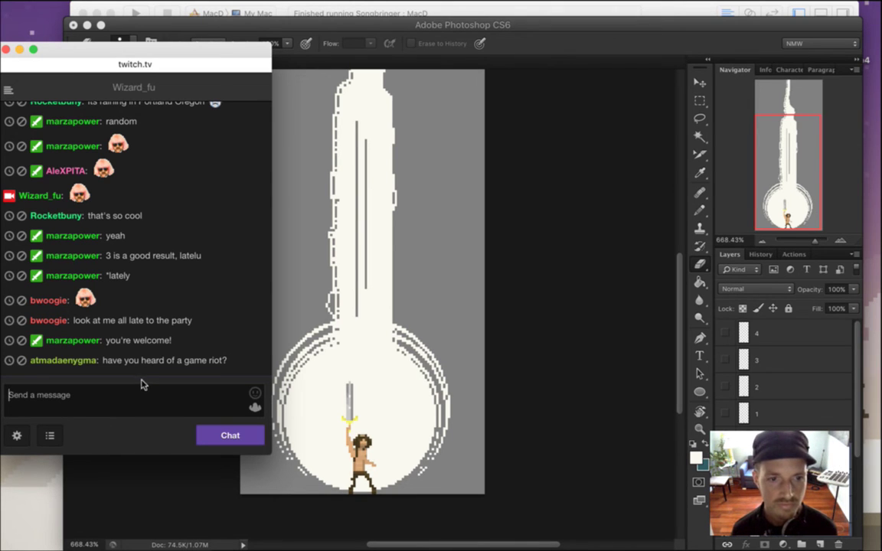
{"action": "left_click_drag", "start_coordinate": [113, 361], "coordinate": [201, 376]}
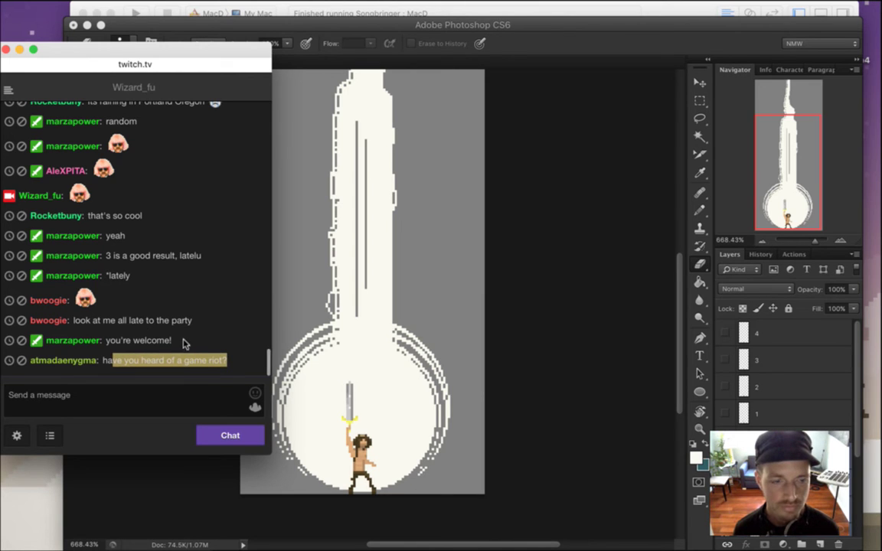
{"action": "left_click", "coordinate": [527, 146]}
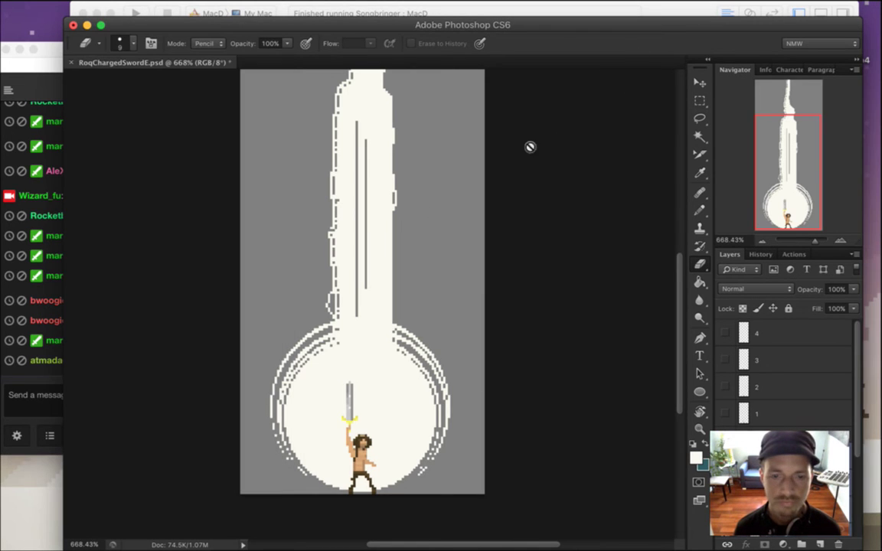
Gather the selected hero, ring and energy layers in Group 1 and toggle the group's visibility to check its contents.
{"action": "key", "text": "super+g"}
{"action": "left_click", "coordinate": [726, 429]}
{"action": "left_click", "coordinate": [726, 430]}
{"action": "left_click", "coordinate": [726, 430]}
{"action": "left_click", "coordinate": [726, 429]}
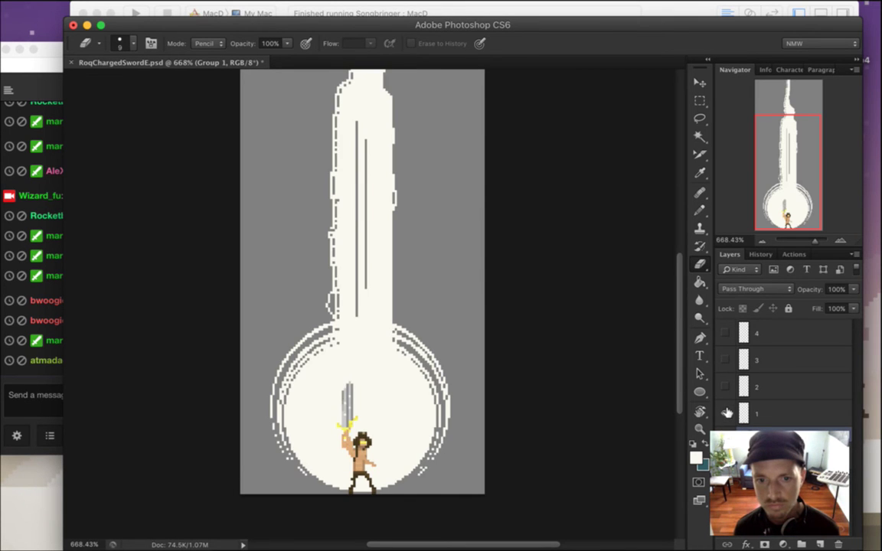
Hide Group 1 and preview the animation frame layers 1 to 4 one at a time.
{"action": "left_click", "coordinate": [725, 428]}
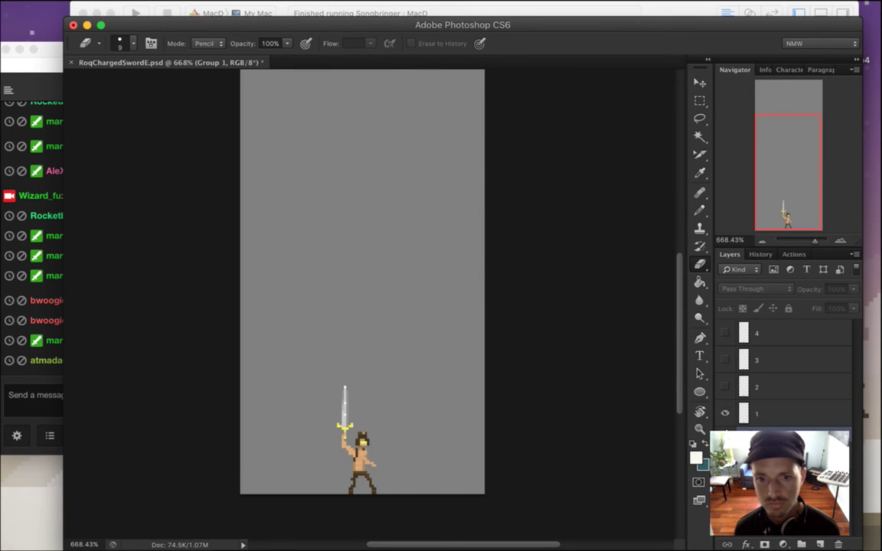
{"action": "left_click", "coordinate": [726, 414]}
{"action": "left_click", "coordinate": [727, 389]}
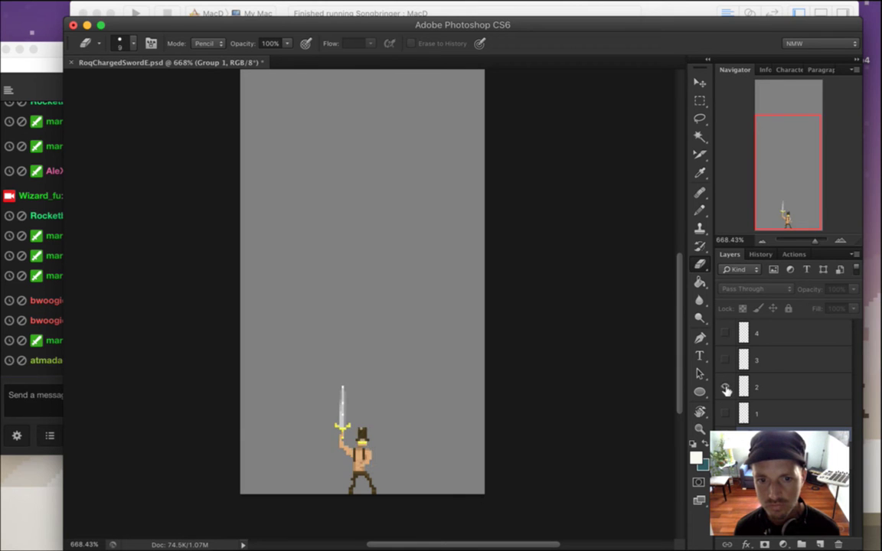
{"action": "left_click", "coordinate": [727, 388]}
{"action": "left_click", "coordinate": [727, 360]}
{"action": "left_click", "coordinate": [727, 360]}
{"action": "left_click", "coordinate": [726, 333]}
{"action": "left_click", "coordinate": [725, 333]}
Recheck frames 2 and 1, compare frame 1 with Group 1, and leave only the group shown.
{"action": "left_click", "coordinate": [726, 388]}
{"action": "left_click", "coordinate": [727, 388]}
{"action": "left_click", "coordinate": [727, 413]}
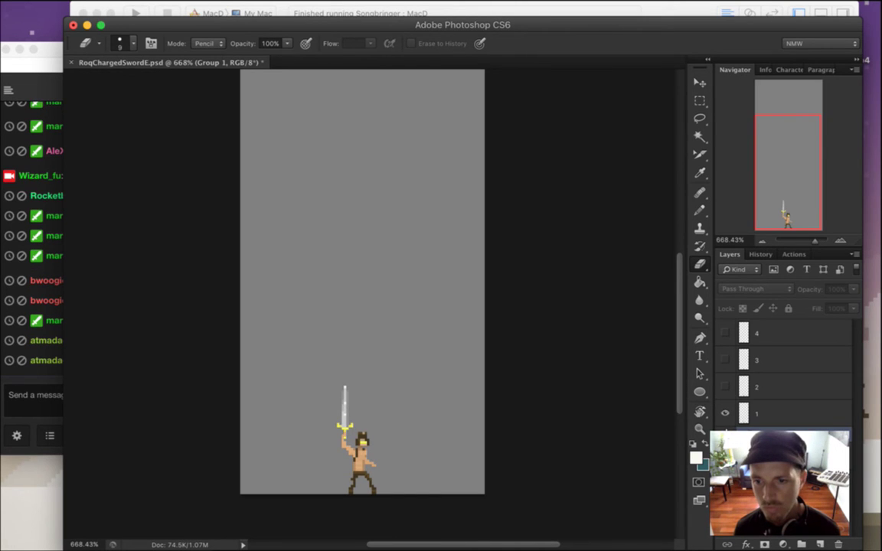
{"action": "left_click", "coordinate": [726, 441]}
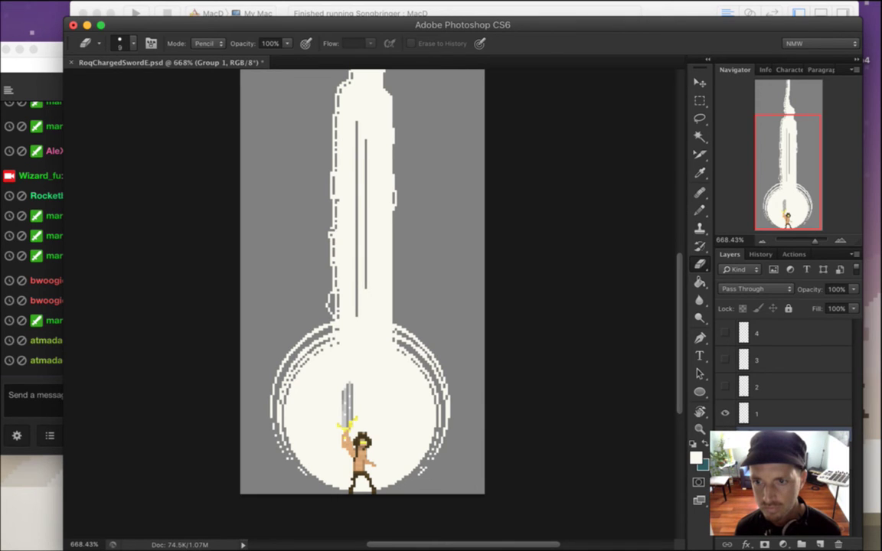
{"action": "left_click", "coordinate": [725, 412]}
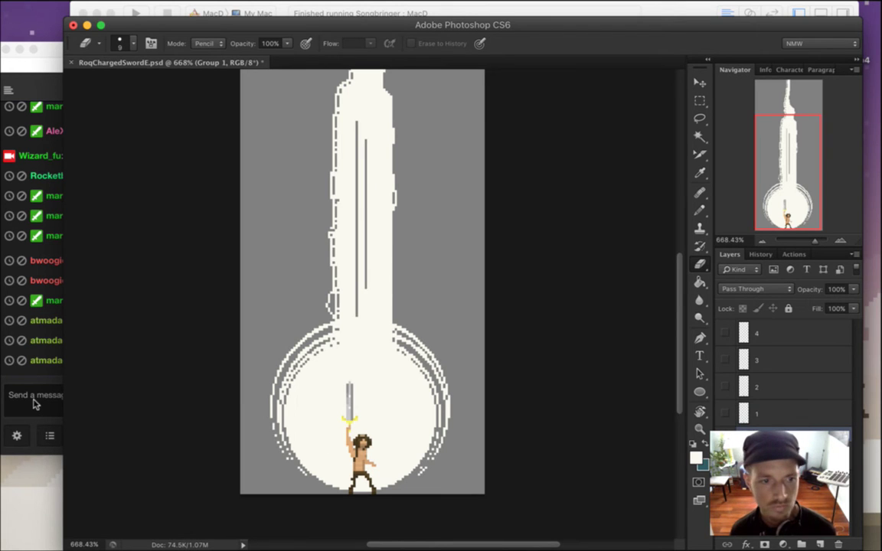
Open the riotsimulator.org link from the Twitch chat, close the page and reread the viewer's messages about the game.
{"action": "left_click", "coordinate": [9, 400]}
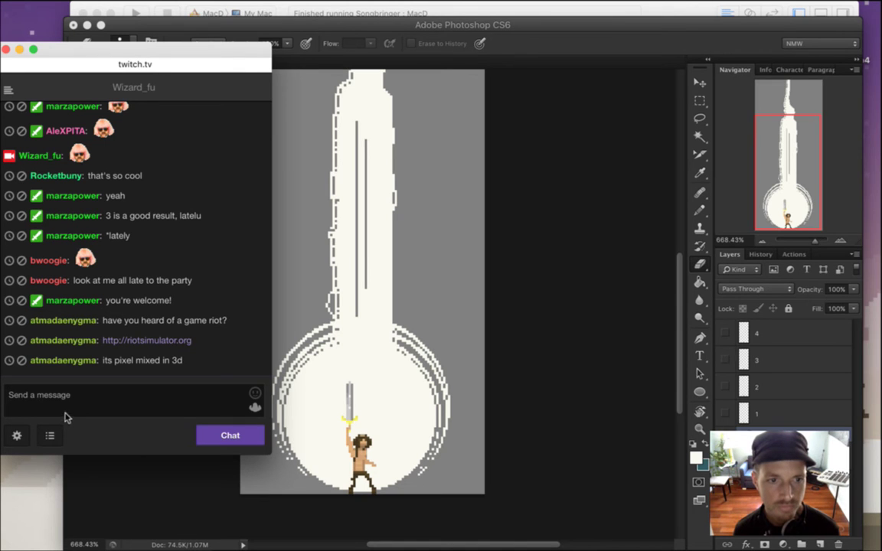
{"action": "mouse_move", "coordinate": [168, 343]}
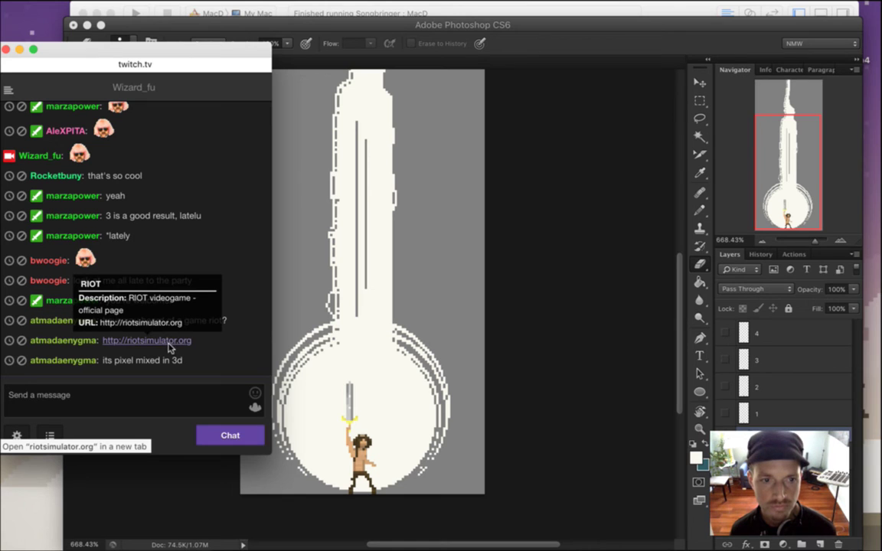
{"action": "right_click", "coordinate": [170, 347]}
{"action": "left_click", "coordinate": [331, 317]}
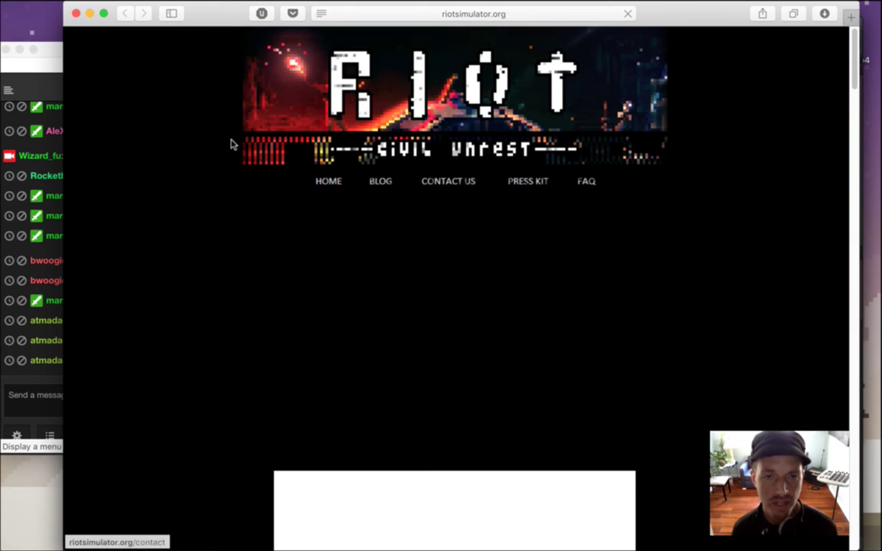
{"action": "key", "text": "super+w"}
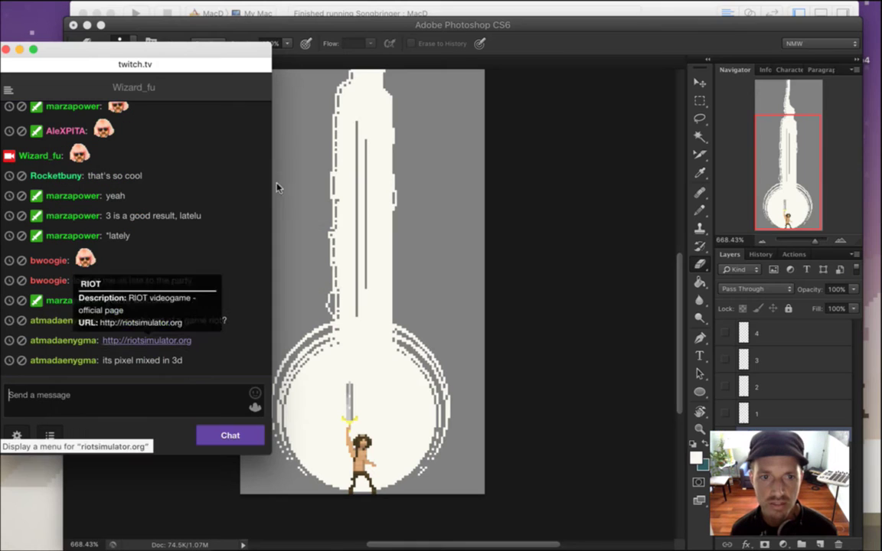
{"action": "left_click_drag", "start_coordinate": [104, 322], "coordinate": [223, 363]}
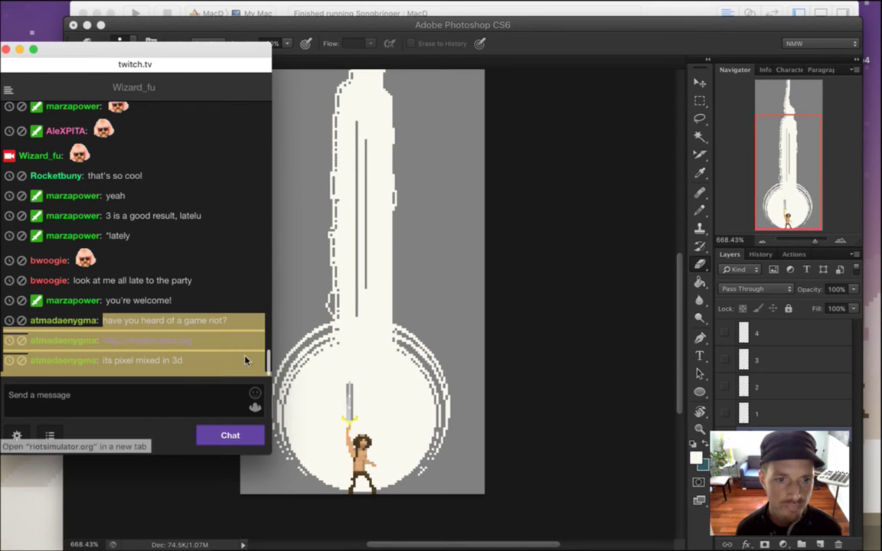
{"action": "left_click", "coordinate": [213, 256]}
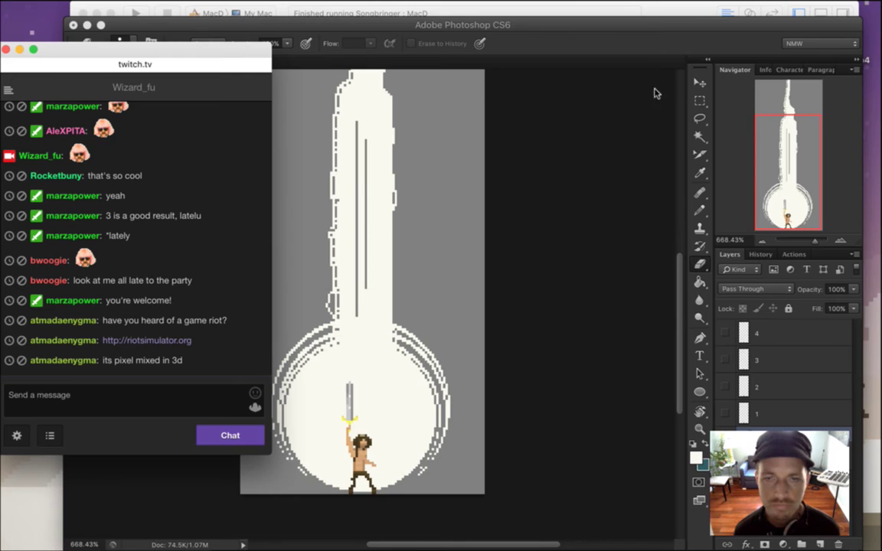
Back in Photoshop, hide Group 1 and preview frame layers 1, 2 and 3 one at a time, ending on layer 1.
{"action": "left_click", "coordinate": [642, 44]}
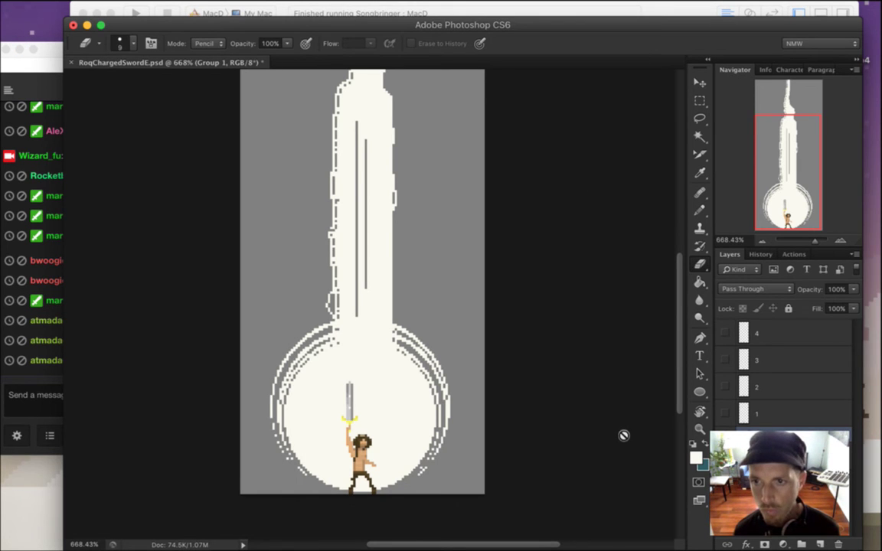
{"action": "scroll", "coordinate": [612, 348], "scroll_direction": "down", "scroll_amount": 2}
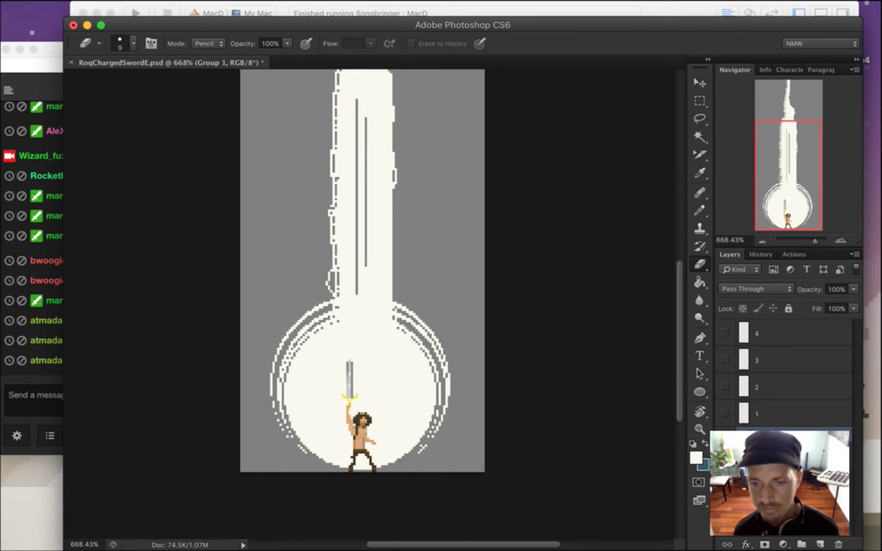
{"action": "left_click", "coordinate": [725, 411]}
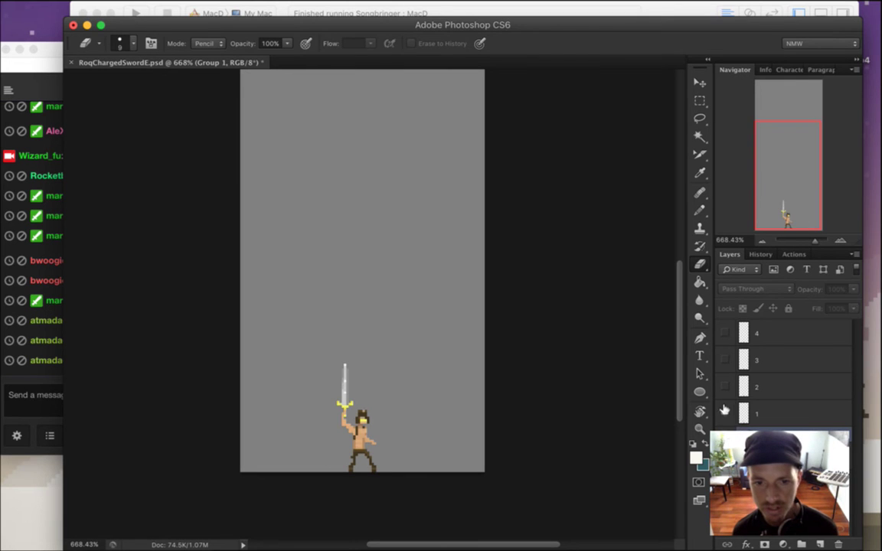
{"action": "left_click", "coordinate": [376, 444], "text": "super"}
{"action": "left_click", "coordinate": [377, 450], "text": "super"}
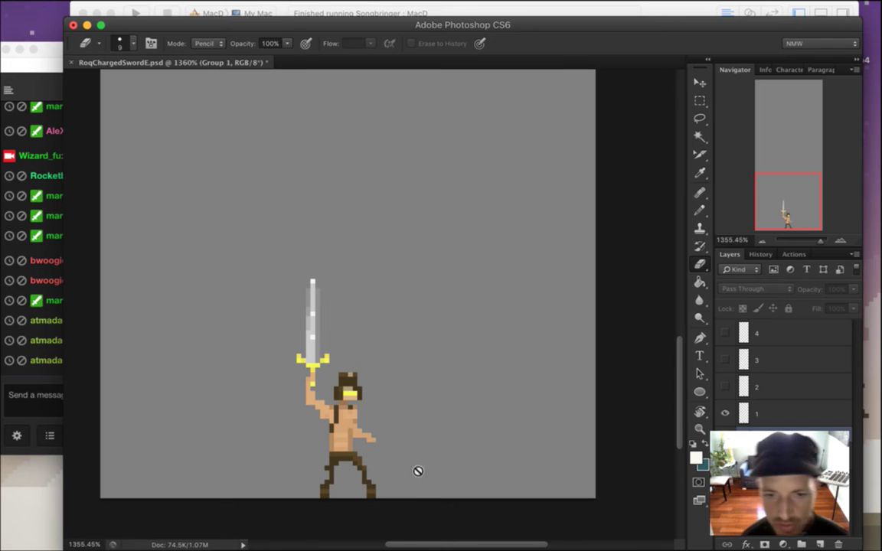
{"action": "left_click", "coordinate": [727, 412]}
{"action": "left_click", "coordinate": [726, 389]}
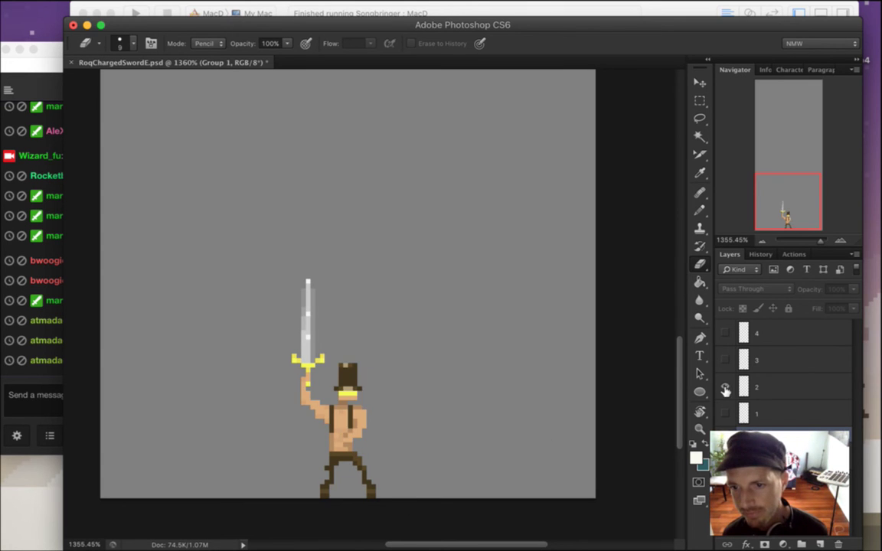
{"action": "left_click", "coordinate": [726, 389]}
{"action": "left_click", "coordinate": [724, 361]}
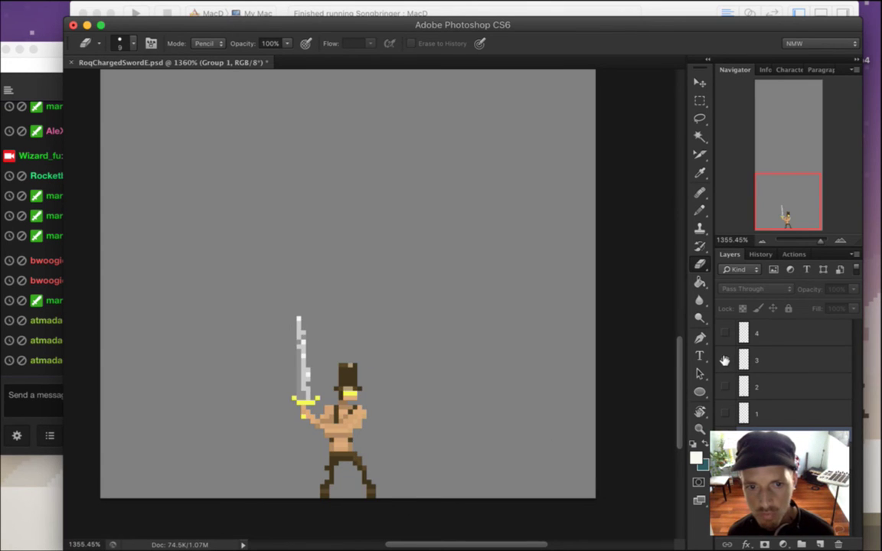
{"action": "left_click", "coordinate": [725, 360]}
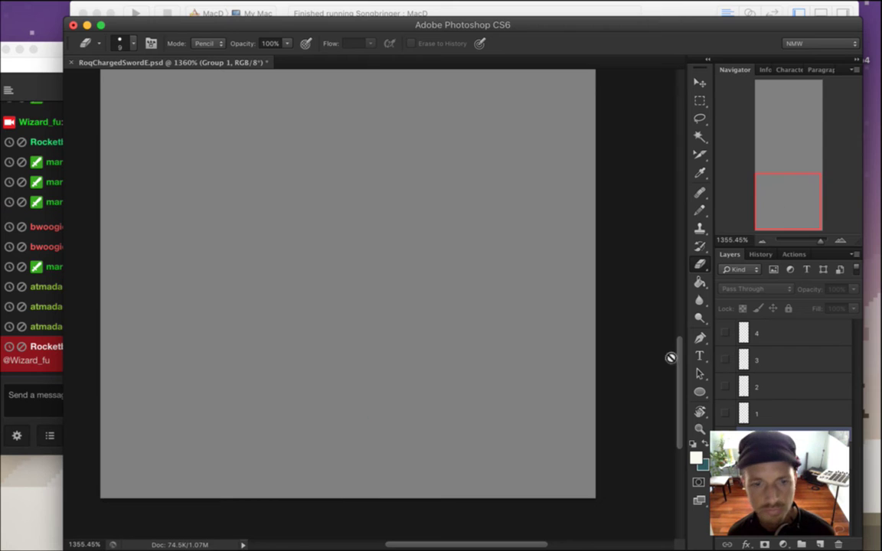
{"action": "left_click", "coordinate": [724, 413]}
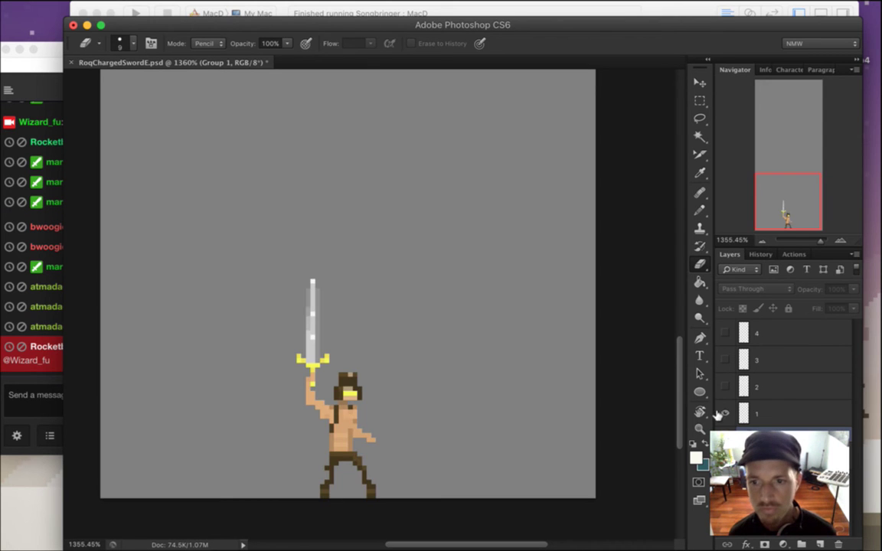
Bring up the Open dialog to browse the Roq sprite folder.
{"action": "left_click", "coordinate": [111, 8]}
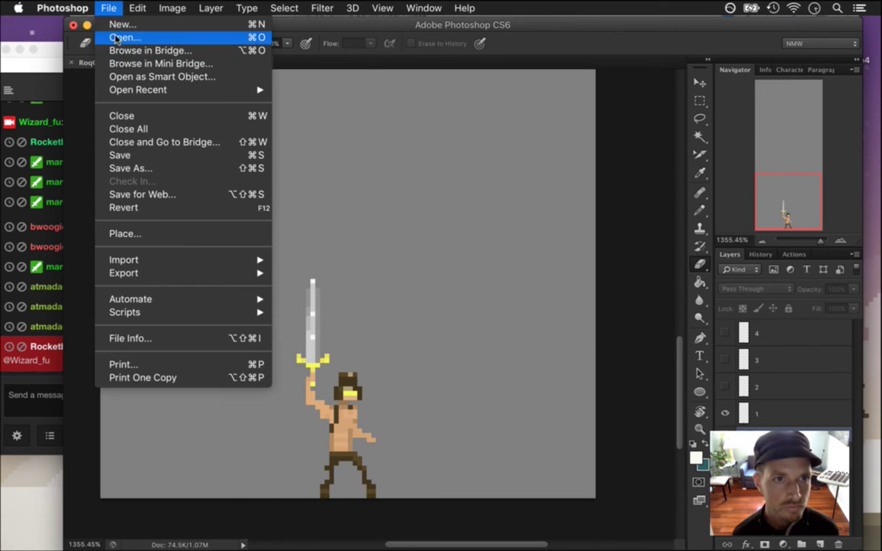
{"action": "left_click", "coordinate": [117, 38]}
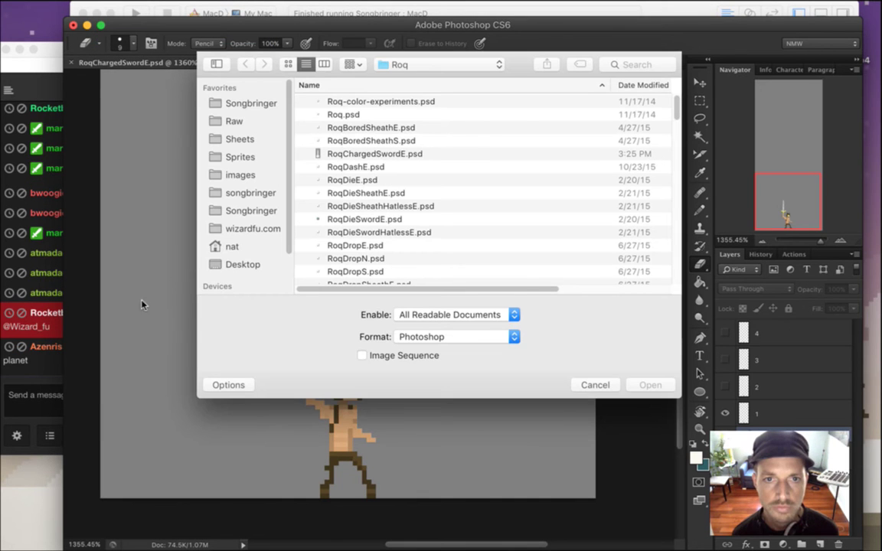
Read the new viewer messages in the Twitch chat about YouTube tutorials and the attack, and return to the Open dialog.
{"action": "left_click", "coordinate": [35, 366]}
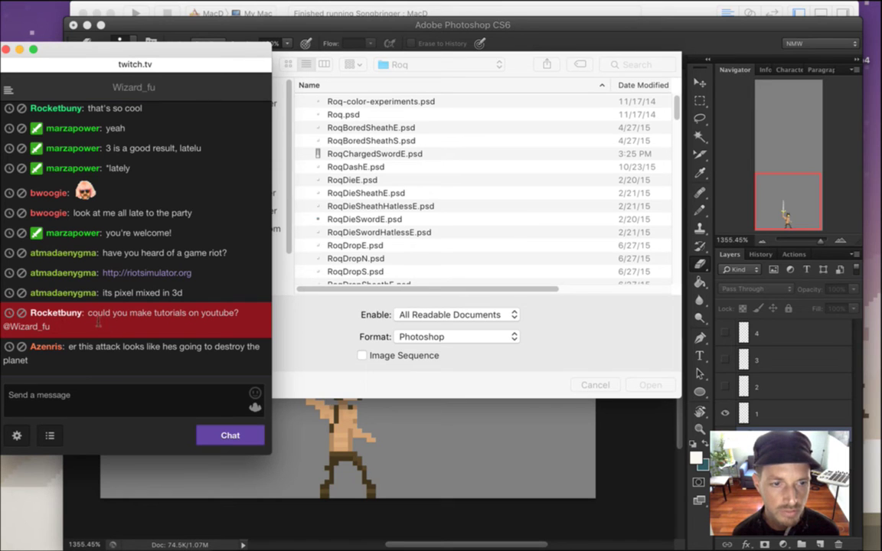
{"action": "left_click_drag", "start_coordinate": [97, 313], "coordinate": [117, 299]}
{"action": "left_click", "coordinate": [172, 301]}
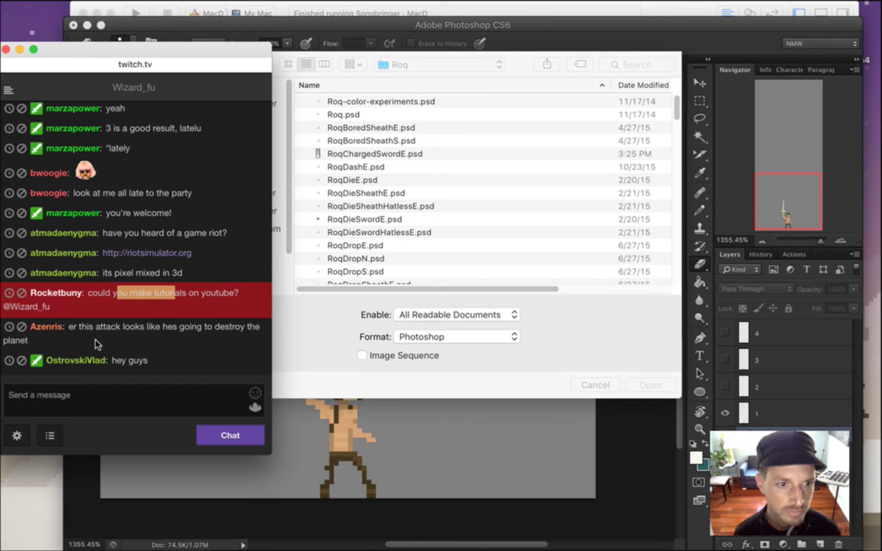
{"action": "left_click_drag", "start_coordinate": [69, 327], "coordinate": [192, 367]}
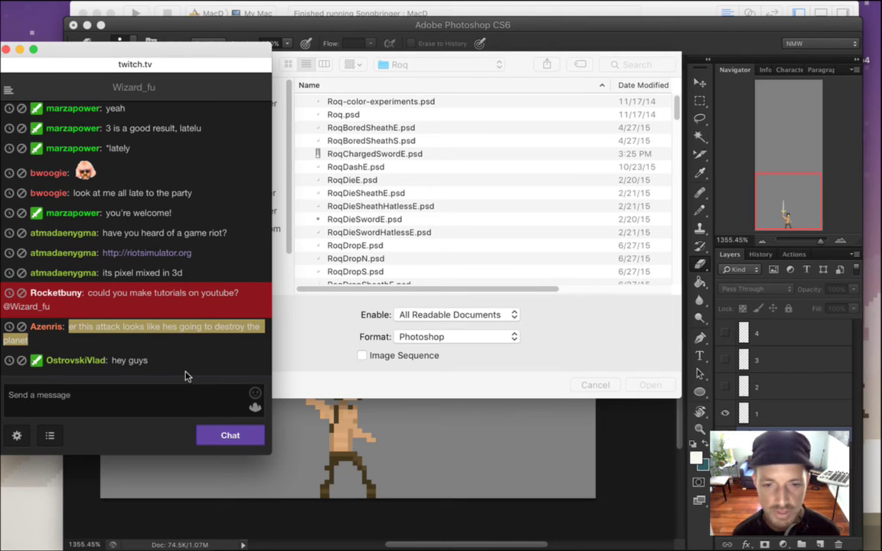
{"action": "left_click_drag", "start_coordinate": [112, 361], "coordinate": [158, 365]}
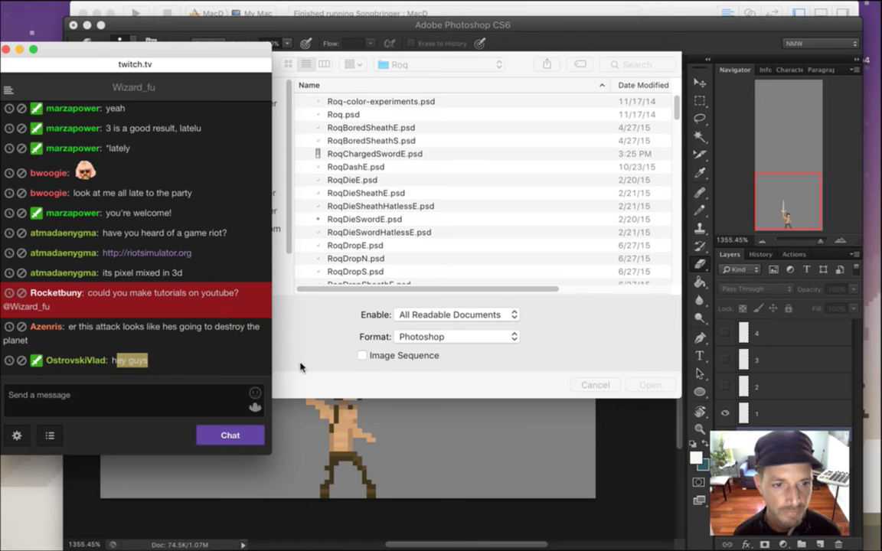
{"action": "left_click", "coordinate": [320, 348]}
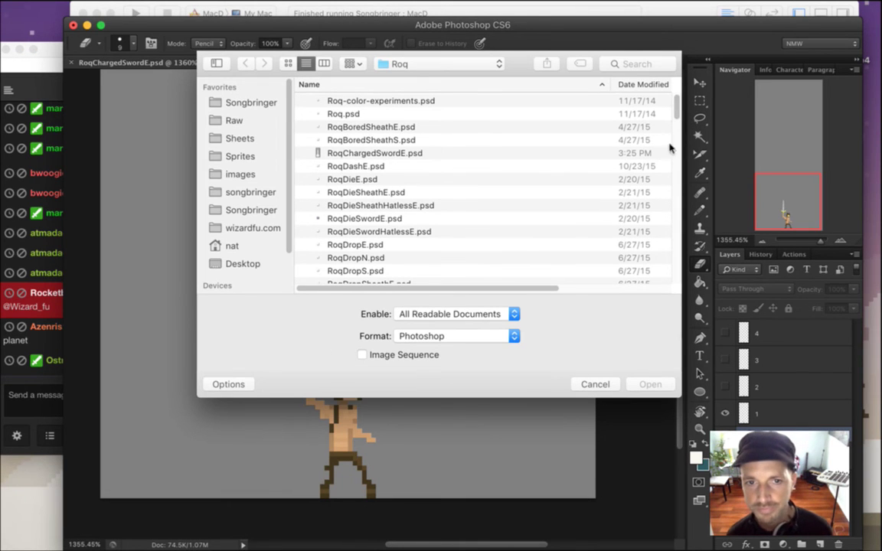
Open RoqSword0E.psd and RoqSword1E.psd together from the Roq folder.
{"action": "scroll", "coordinate": [678, 115], "scroll_direction": "down", "scroll_amount": 5}
{"action": "left_click_drag", "start_coordinate": [683, 117], "coordinate": [702, 229]}
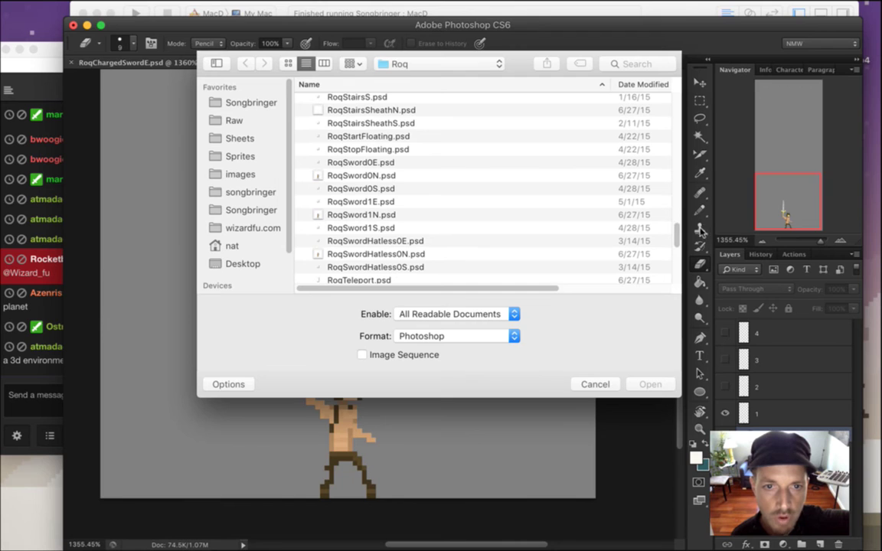
{"action": "left_click", "coordinate": [404, 201]}
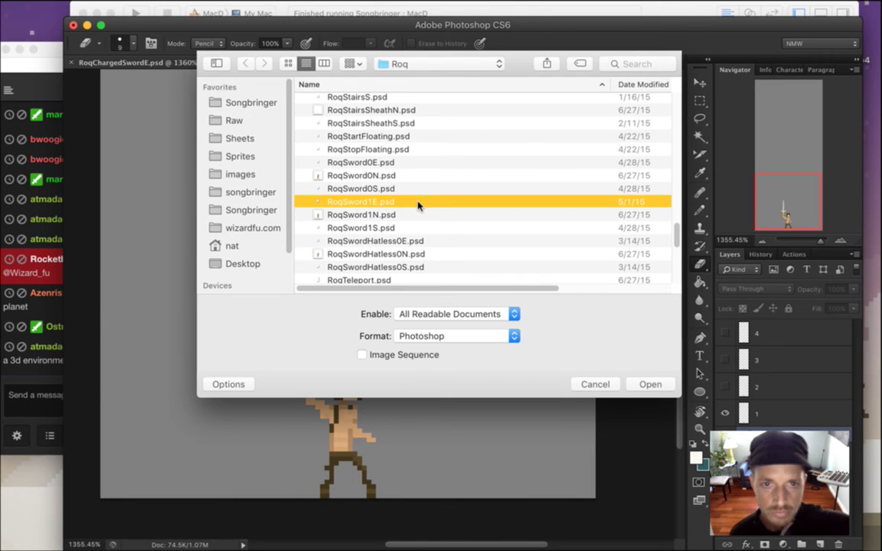
{"action": "left_click", "coordinate": [413, 162], "text": "super"}
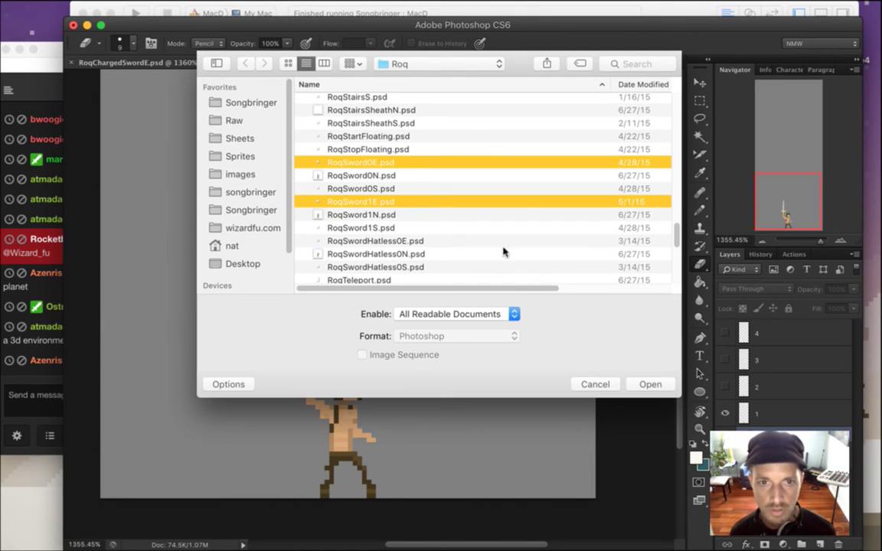
{"action": "left_click", "coordinate": [647, 384]}
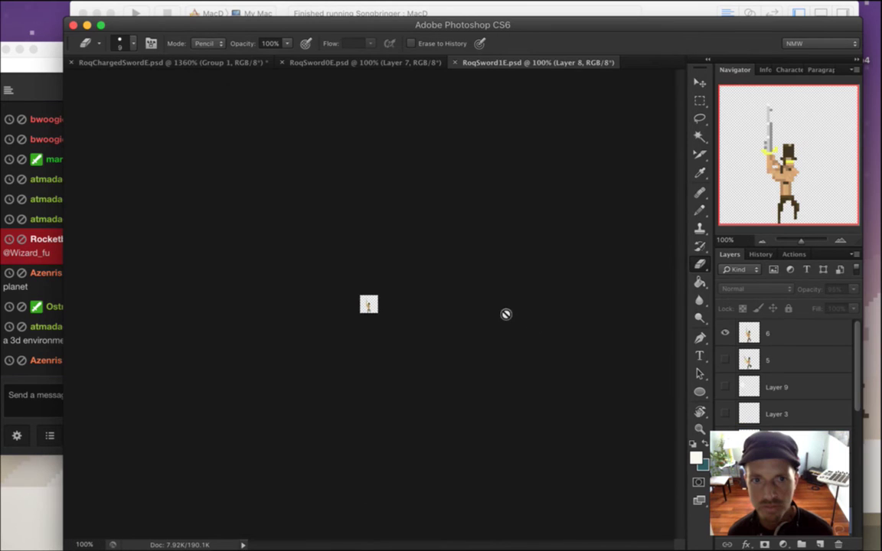
Enlarge the RoqSword1E.psd sprite and show its animation timeline.
{"action": "mouse_move", "coordinate": [369, 304]}
{"action": "left_mouse_down"}
{"action": "mouse_move", "coordinate": [431, 318]}
{"action": "mouse_move", "coordinate": [428, 297]}
{"action": "left_mouse_up"}
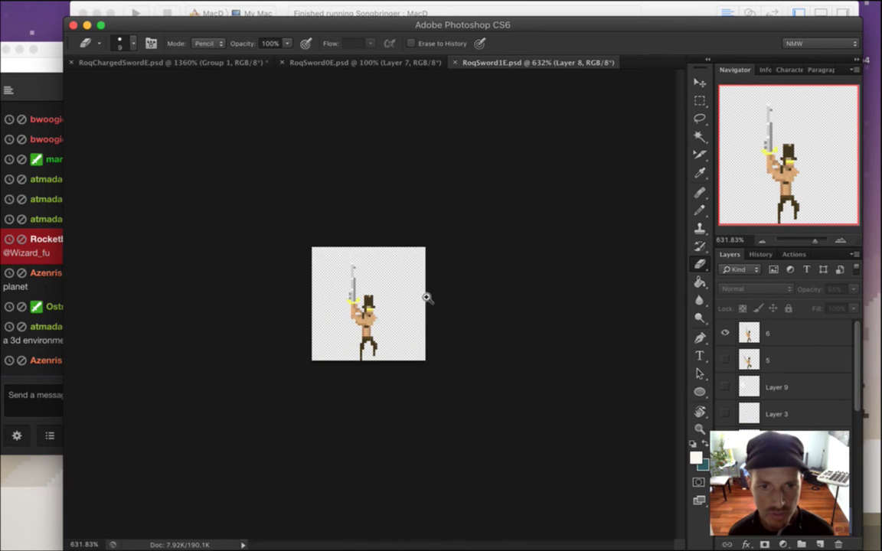
{"action": "left_click", "coordinate": [424, 8]}
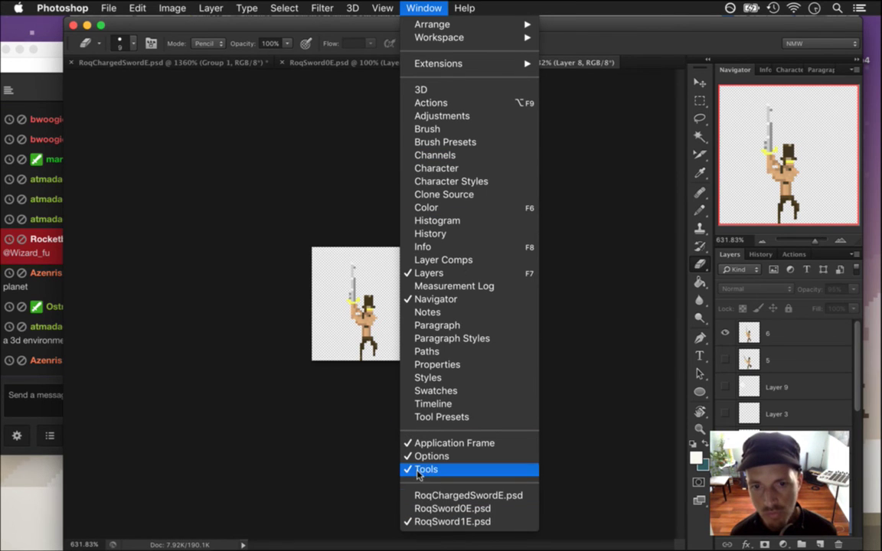
{"action": "left_click", "coordinate": [433, 404]}
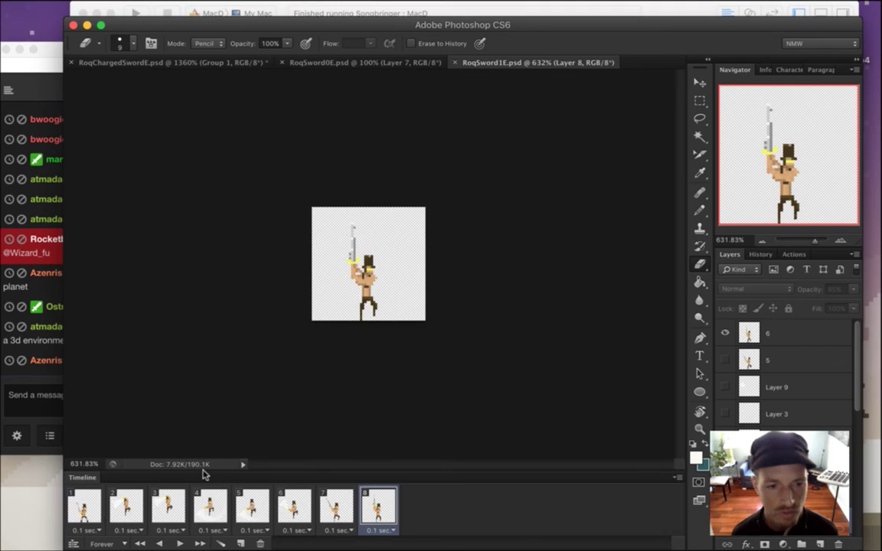
Step through frames 2 to 8 of the RoqSword1E.psd sword swing animation.
{"action": "left_click", "coordinate": [126, 505]}
{"action": "left_click", "coordinate": [167, 506]}
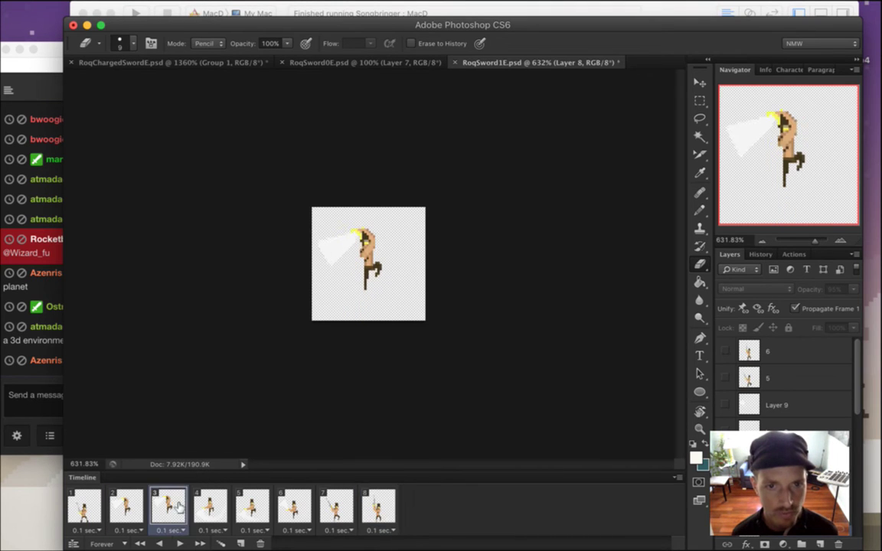
{"action": "left_click", "coordinate": [215, 507]}
{"action": "left_click", "coordinate": [253, 507]}
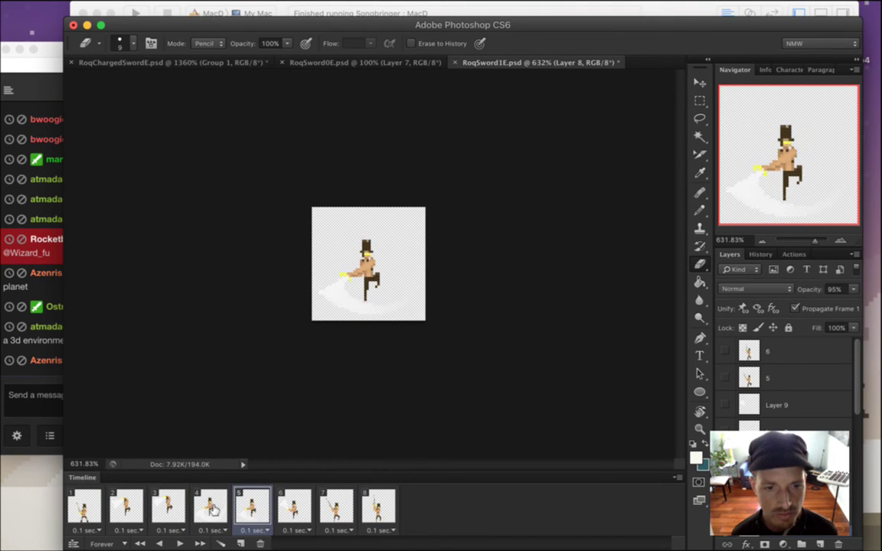
{"action": "left_click", "coordinate": [295, 507]}
{"action": "left_click", "coordinate": [337, 508]}
{"action": "left_click", "coordinate": [375, 507]}
Compare the swing trails in frames 4, 5 and 6 of RoqSword1E.psd, ending on frame 4.
{"action": "left_click", "coordinate": [254, 507]}
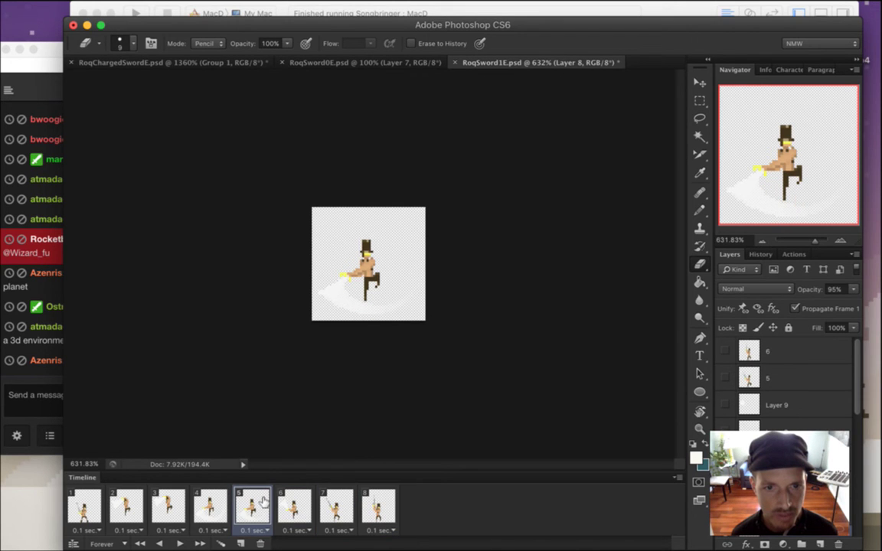
{"action": "left_click", "coordinate": [211, 508]}
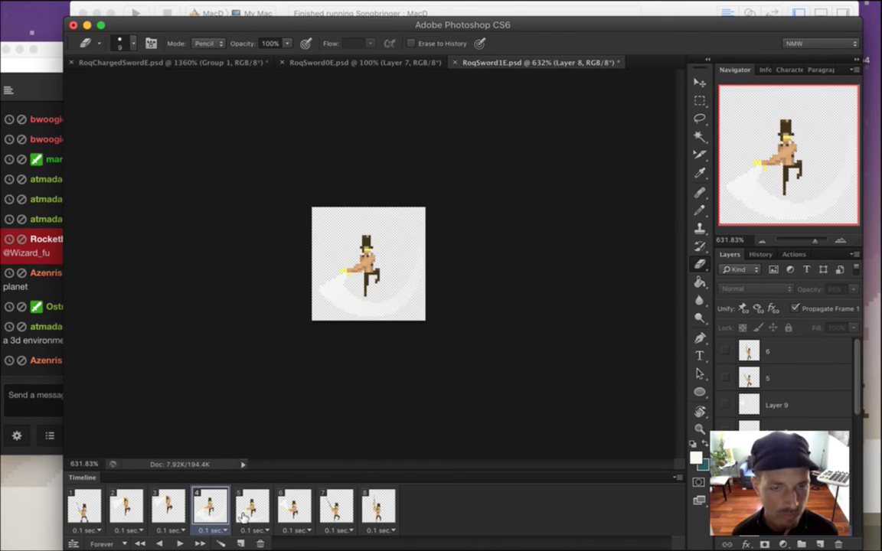
{"action": "left_click", "coordinate": [245, 516]}
{"action": "left_click", "coordinate": [292, 507]}
{"action": "left_click", "coordinate": [254, 507]}
{"action": "left_click", "coordinate": [217, 506]}
{"action": "left_click", "coordinate": [244, 507]}
{"action": "left_click", "coordinate": [228, 508]}
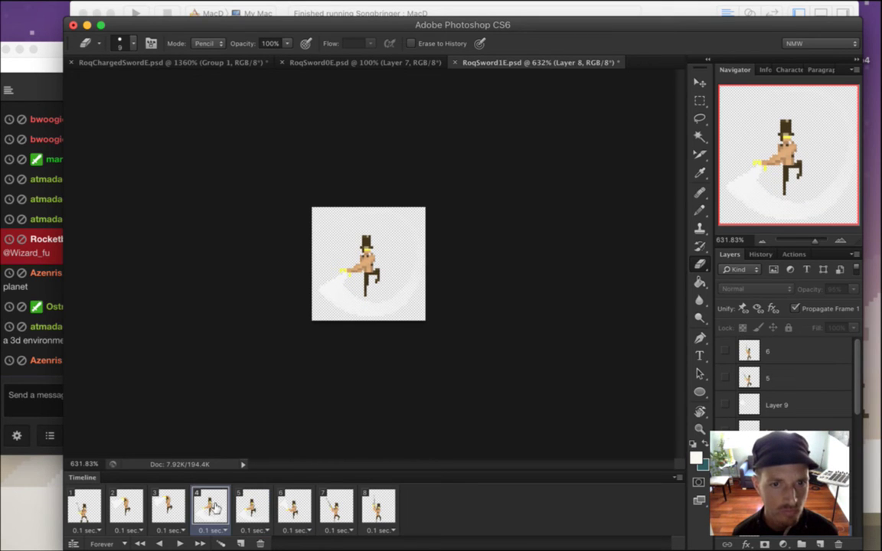
Switch to the RoqSword0E.psd document and examine its sword swing frame 4 up close.
{"action": "left_click", "coordinate": [325, 62]}
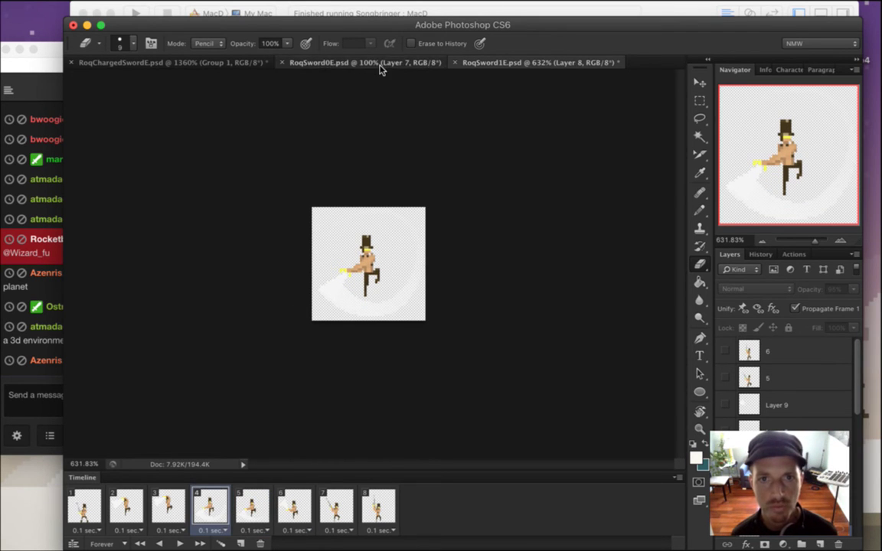
{"action": "left_click_drag", "start_coordinate": [369, 271], "coordinate": [450, 315]}
{"action": "left_click_drag", "start_coordinate": [384, 289], "coordinate": [423, 293]}
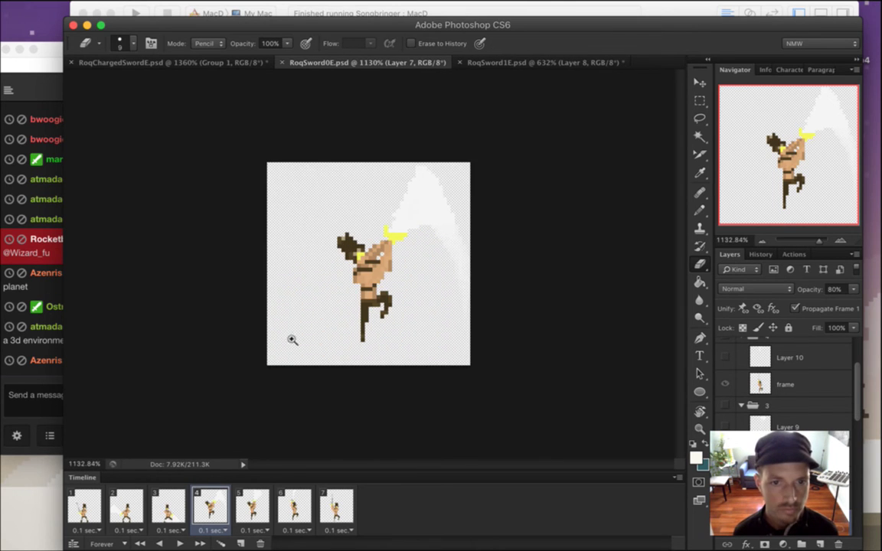
Read the viewer's Twitch chat question about making a pixel game in a 3D environment.
{"action": "left_click", "coordinate": [27, 337]}
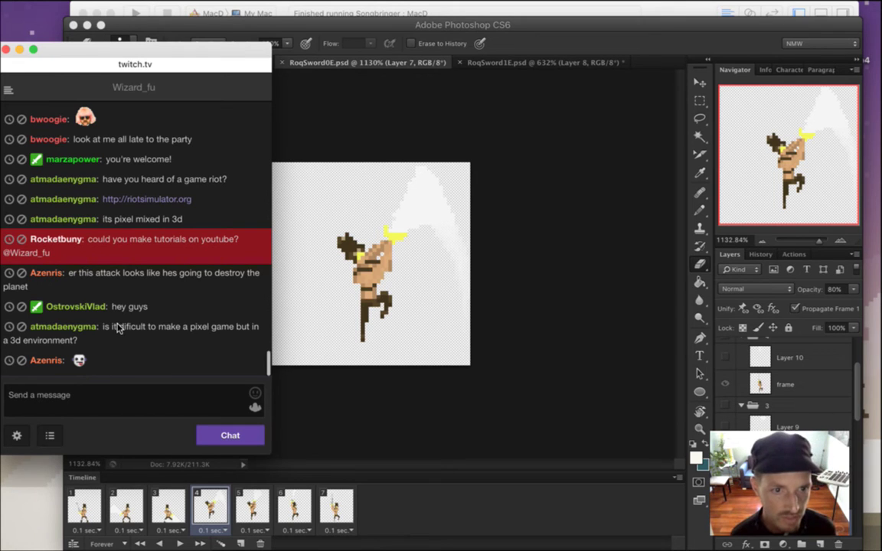
{"action": "left_click_drag", "start_coordinate": [118, 330], "coordinate": [150, 340]}
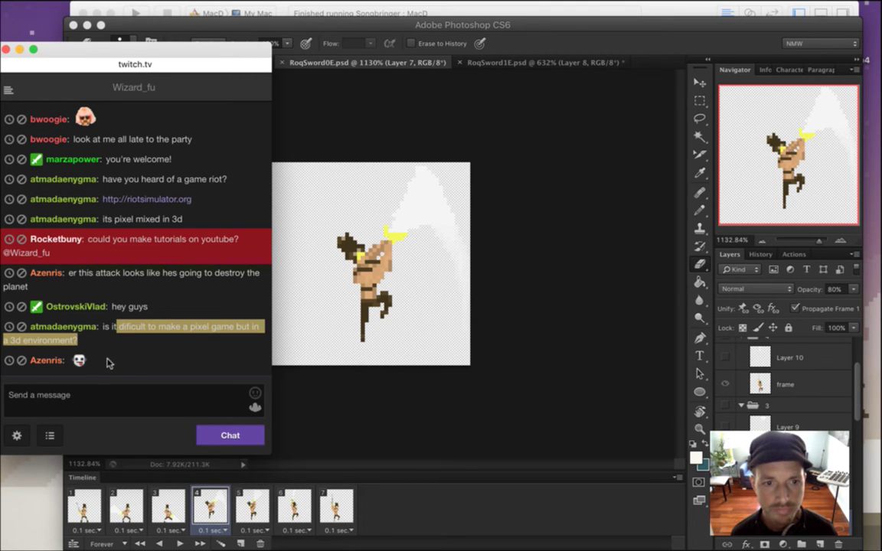
{"action": "left_click", "coordinate": [108, 328]}
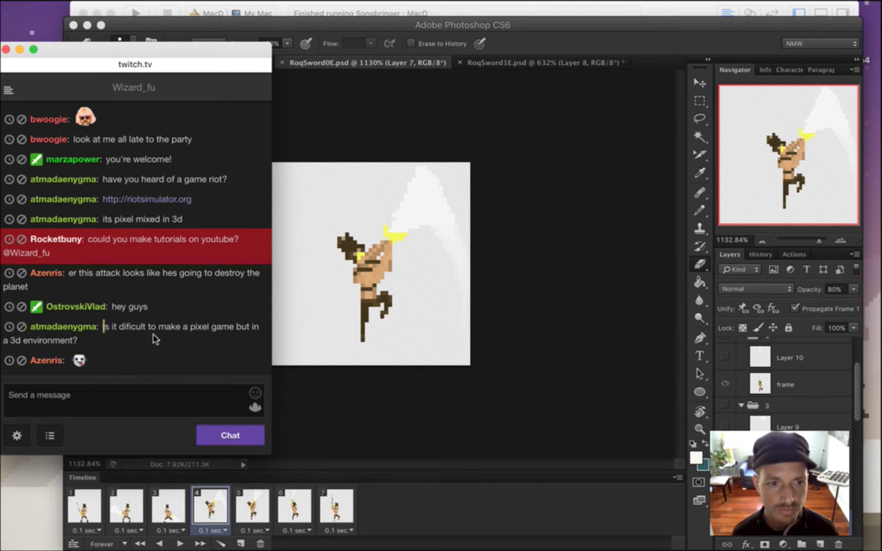
{"action": "left_click_drag", "start_coordinate": [103, 327], "coordinate": [136, 326]}
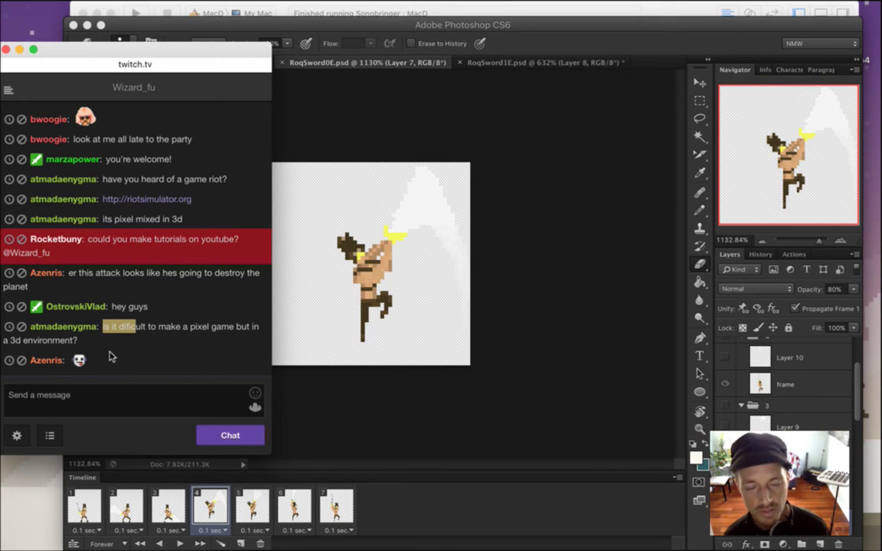
{"action": "left_click", "coordinate": [35, 342]}
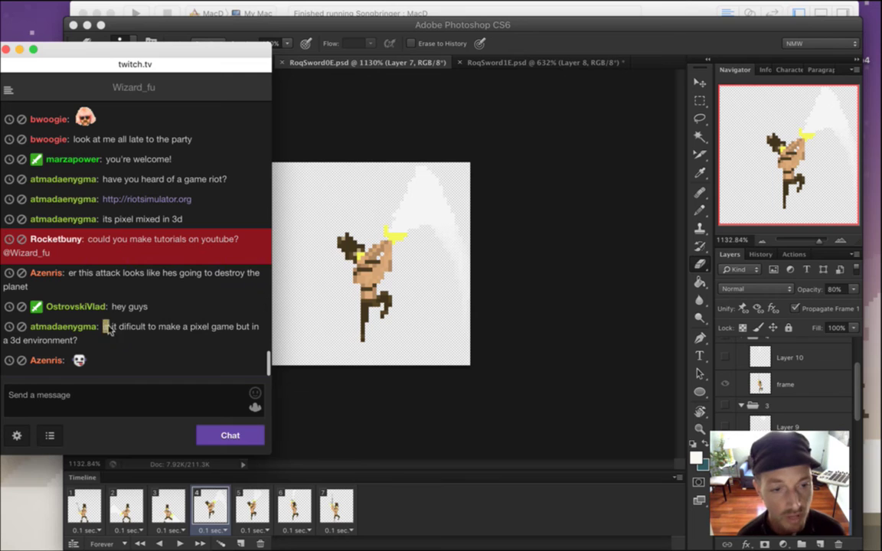
{"action": "left_click_drag", "start_coordinate": [105, 328], "coordinate": [173, 339]}
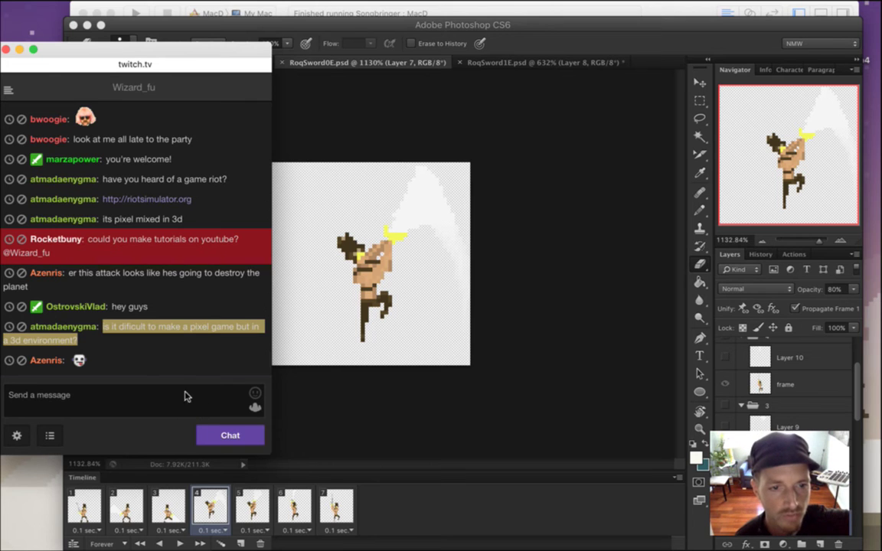
{"action": "left_click", "coordinate": [183, 352]}
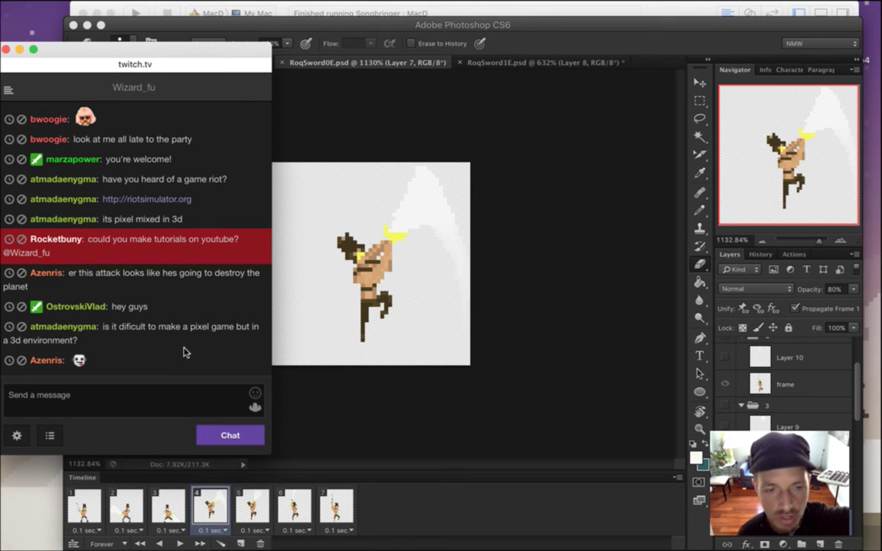
{"action": "left_click_drag", "start_coordinate": [120, 327], "coordinate": [147, 342]}
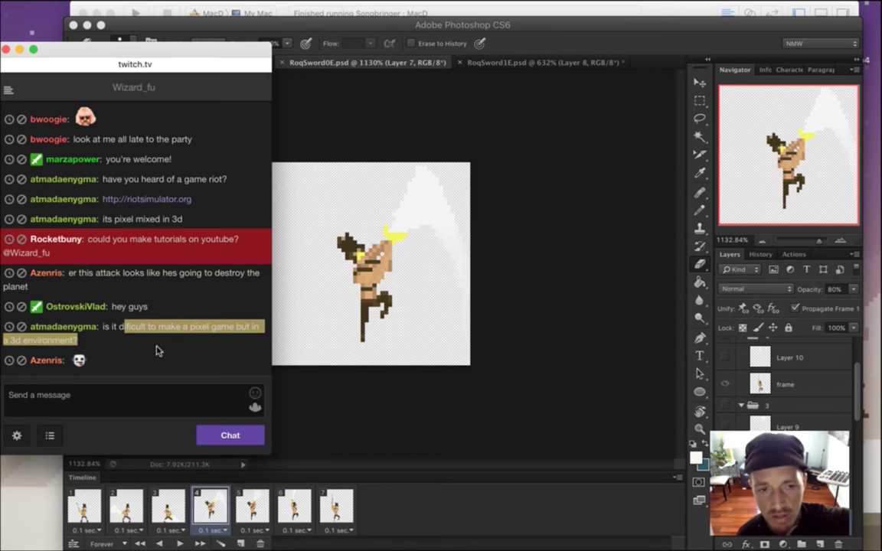
{"action": "left_click", "coordinate": [172, 346]}
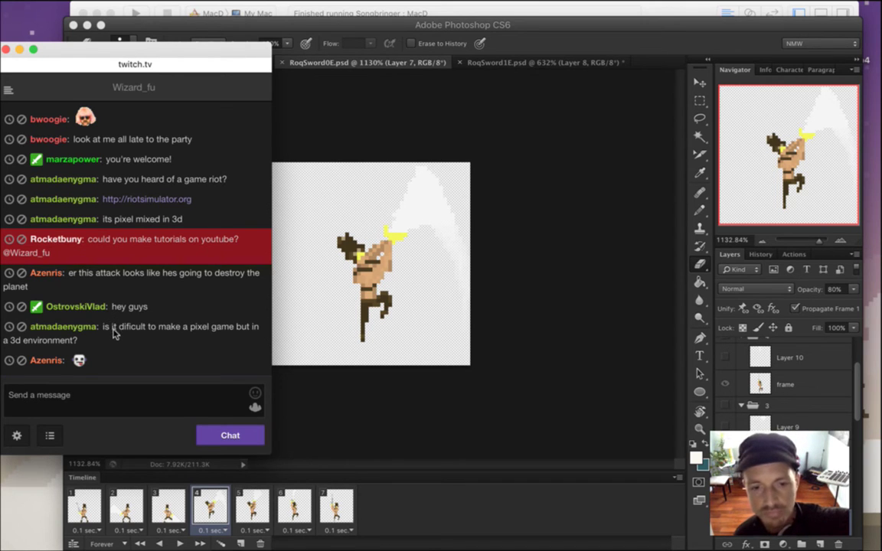
{"action": "left_click_drag", "start_coordinate": [112, 329], "coordinate": [151, 333]}
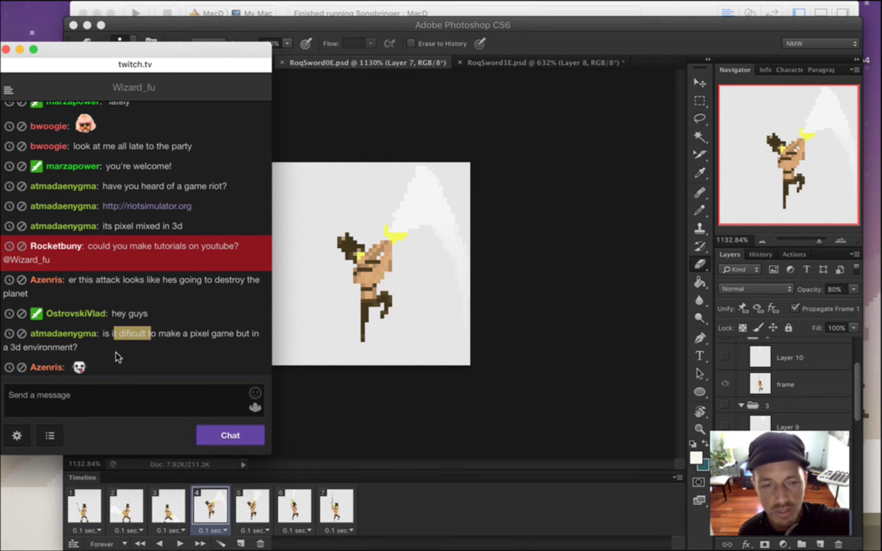
Search Google for "legend of dungeon" in a new browser window and view the game's trailer on its Steam store page.
{"action": "mouse_move", "coordinate": [869, 86]}
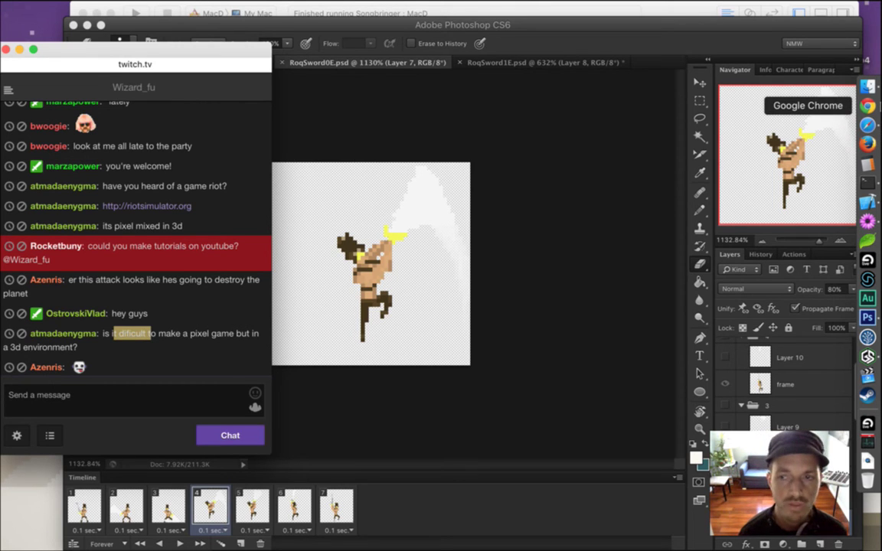
{"action": "key", "text": "super+n"}
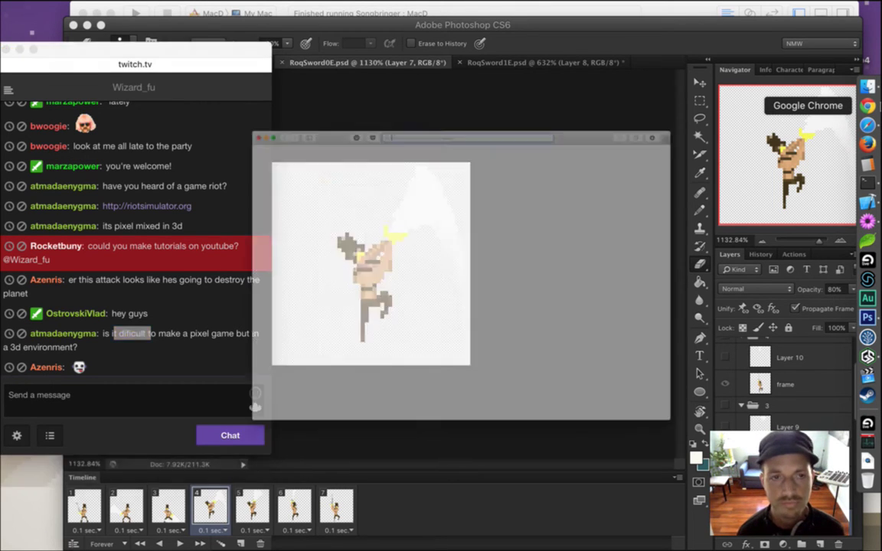
{"action": "type", "text": "lege"}
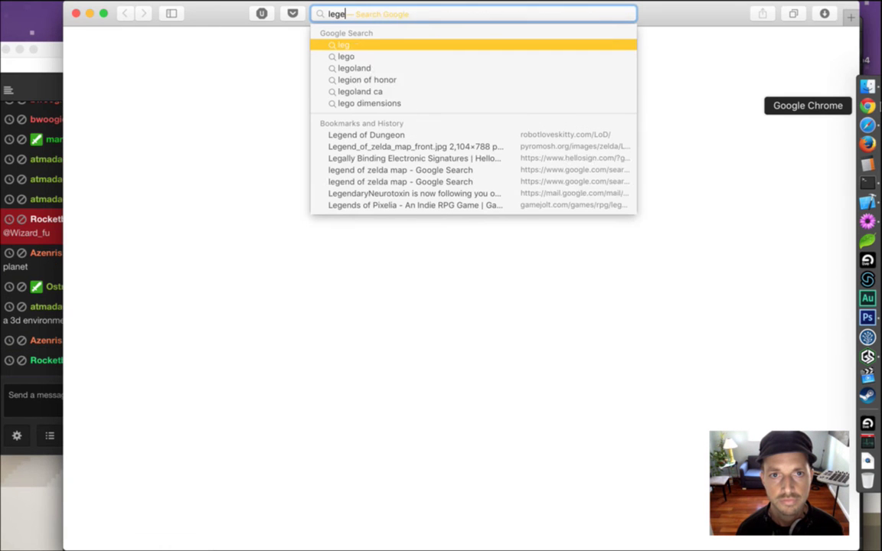
{"action": "type", "text": "nd of dungeon"}
{"action": "key", "text": "Return"}
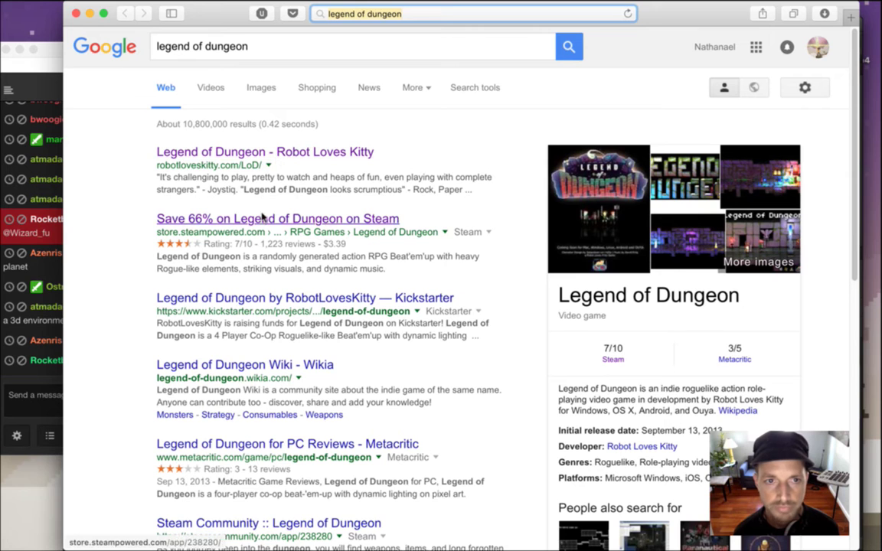
{"action": "left_click", "coordinate": [309, 219]}
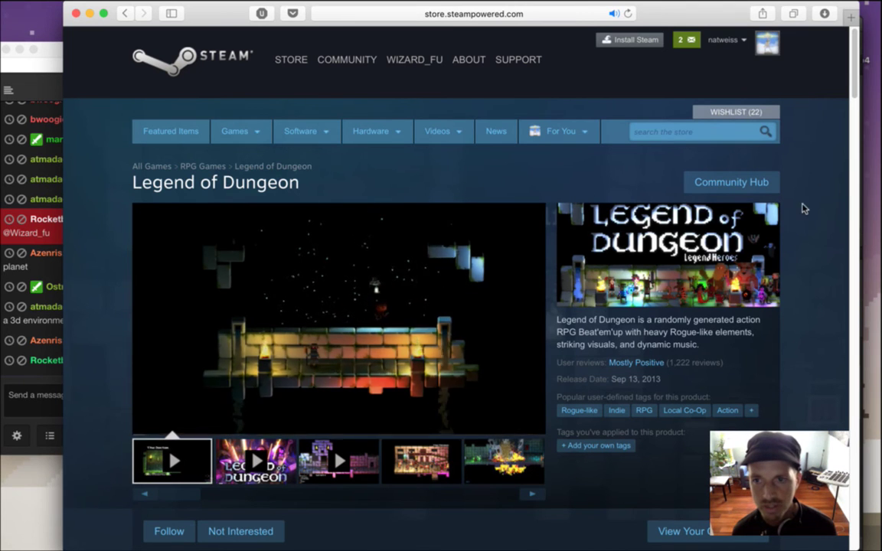
{"action": "scroll", "coordinate": [850, 107], "scroll_direction": "down", "scroll_amount": 3}
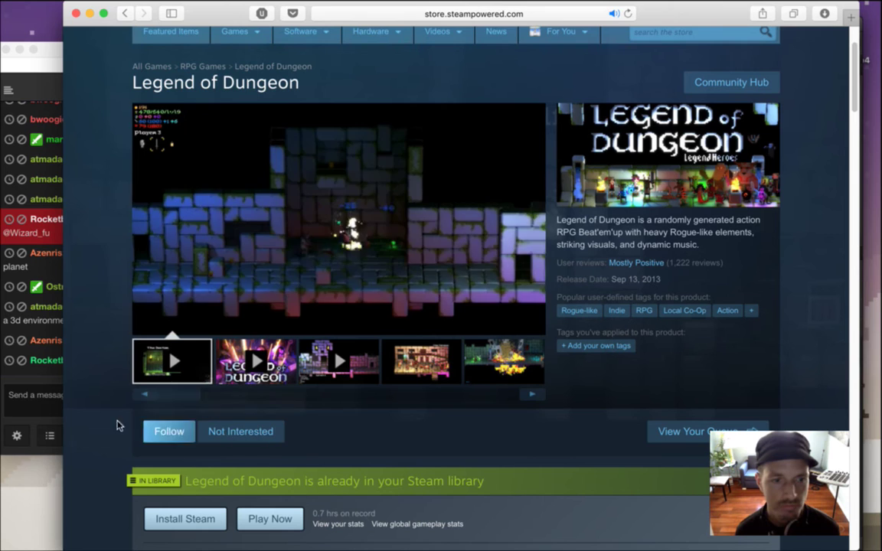
Read the viewer's Twitch chat message asking what it is like in California.
{"action": "left_click", "coordinate": [38, 394]}
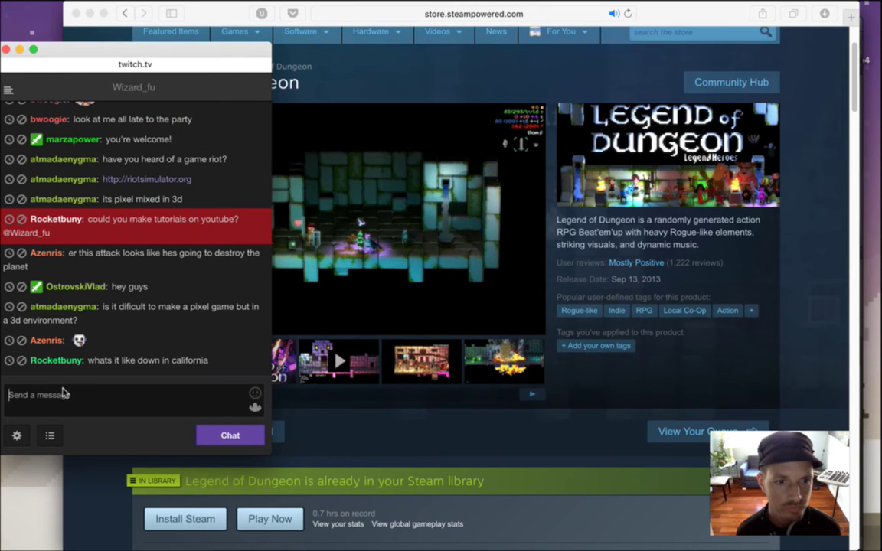
{"action": "left_click_drag", "start_coordinate": [106, 362], "coordinate": [214, 362]}
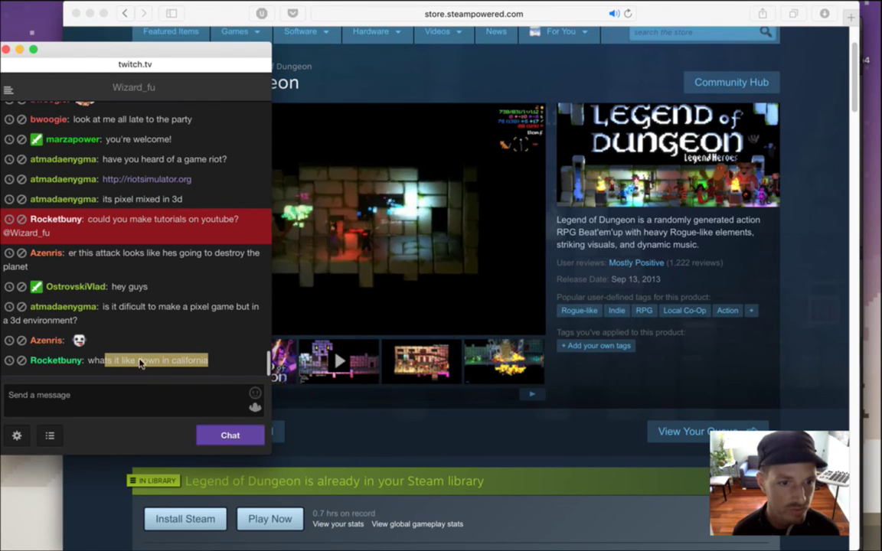
{"action": "left_click", "coordinate": [140, 363]}
{"action": "left_click_drag", "start_coordinate": [115, 362], "coordinate": [213, 422]}
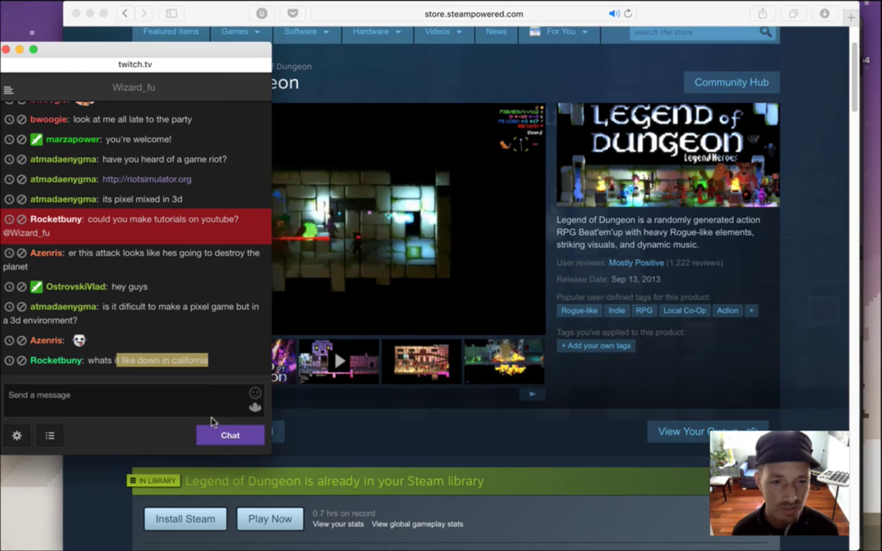
Close the Legend of Dungeon store page window and switch back to Photoshop.
{"action": "left_click", "coordinate": [344, 444]}
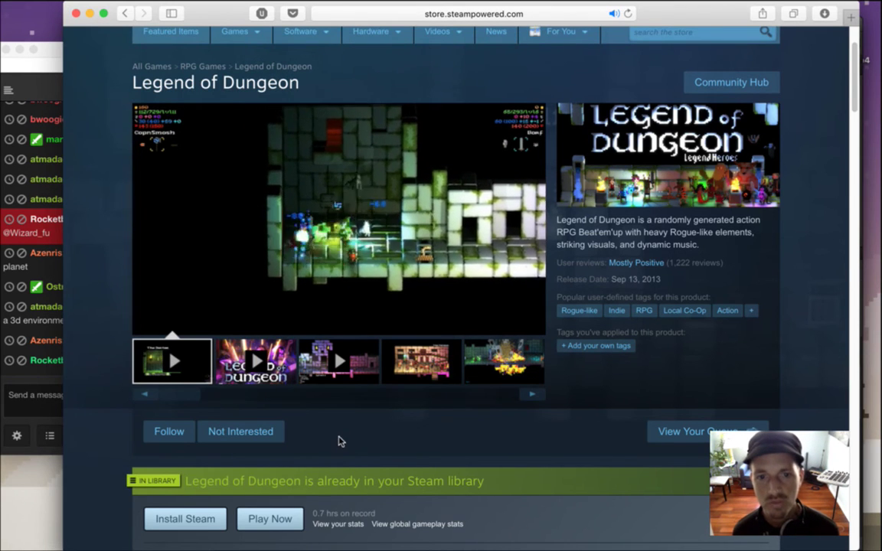
{"action": "key", "text": "super+w"}
{"action": "left_click", "coordinate": [549, 278]}
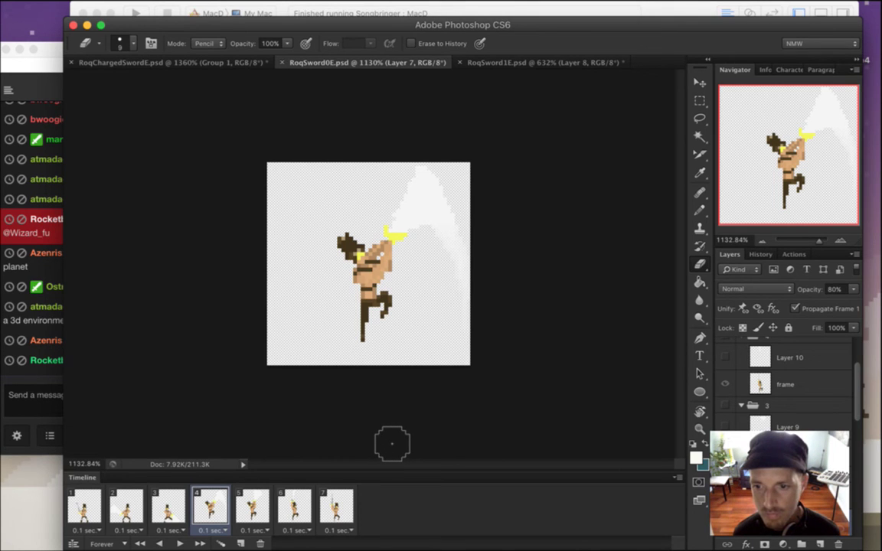
Compare the poses in frames 2 to 5 of RoqSword0E.psd, ending on frame 3.
{"action": "left_click", "coordinate": [252, 505]}
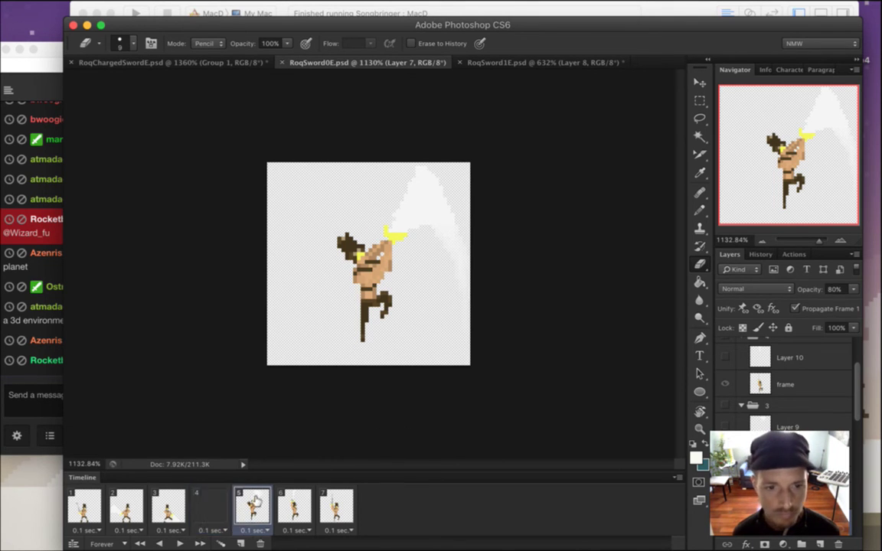
{"action": "left_click", "coordinate": [182, 499]}
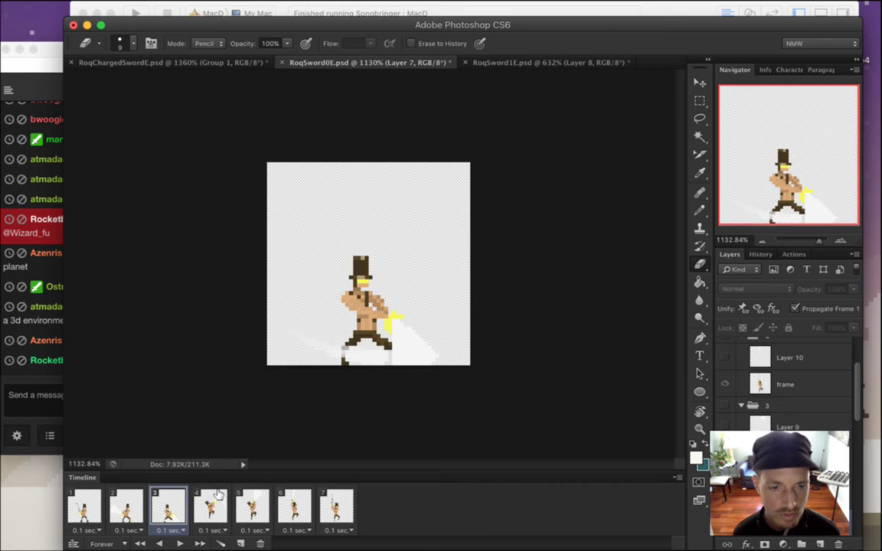
{"action": "left_click", "coordinate": [218, 498]}
{"action": "left_click", "coordinate": [135, 502]}
{"action": "left_click", "coordinate": [175, 502]}
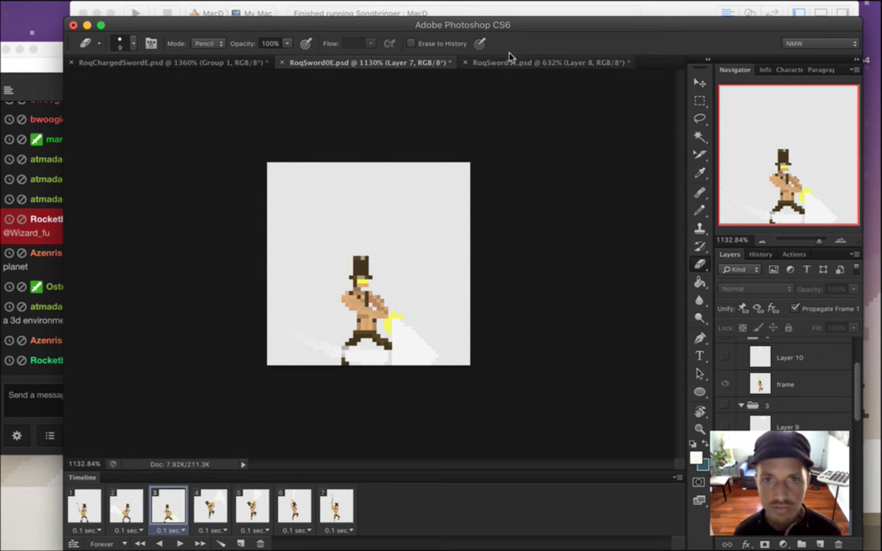
Compare frames 3, 4 and 5 of RoqSword1E.psd, ending on frame 4, and return to the character in RoqChargedSwordE.psd.
{"action": "left_click", "coordinate": [532, 63]}
{"action": "left_click", "coordinate": [168, 507]}
{"action": "left_click", "coordinate": [211, 507]}
{"action": "left_click", "coordinate": [257, 512]}
{"action": "left_click", "coordinate": [211, 508]}
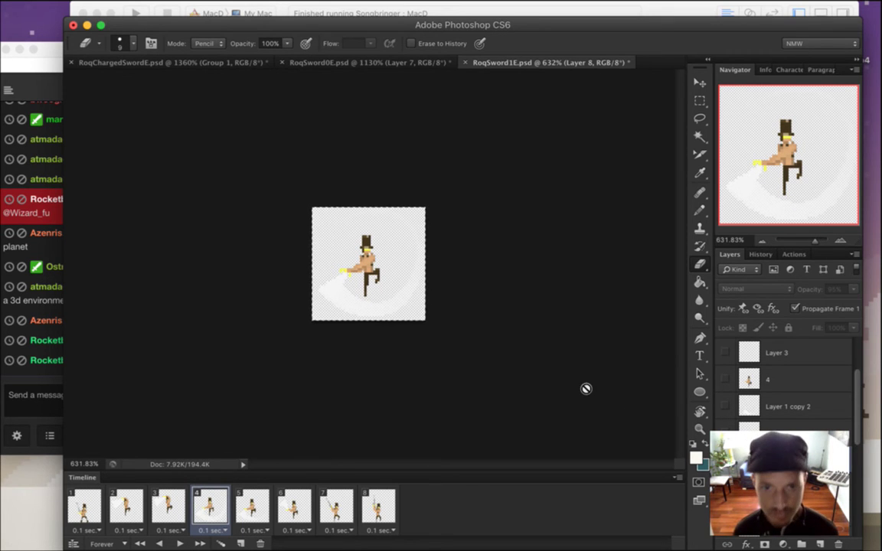
{"action": "left_click", "coordinate": [170, 61]}
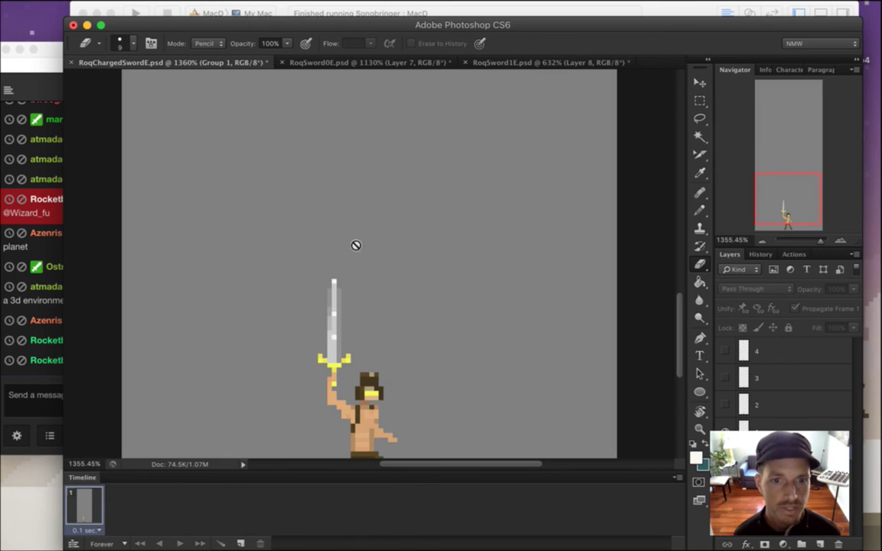
{"action": "scroll", "coordinate": [625, 322], "scroll_direction": "down", "scroll_amount": 5}
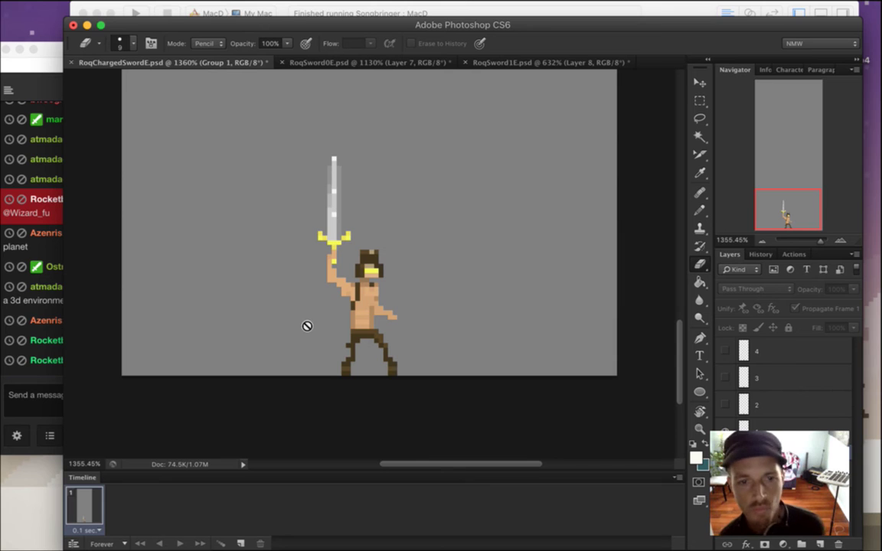
Read the Twitch chat message comparing California to a rainy day and switch back to Photoshop.
{"action": "left_click", "coordinate": [43, 378]}
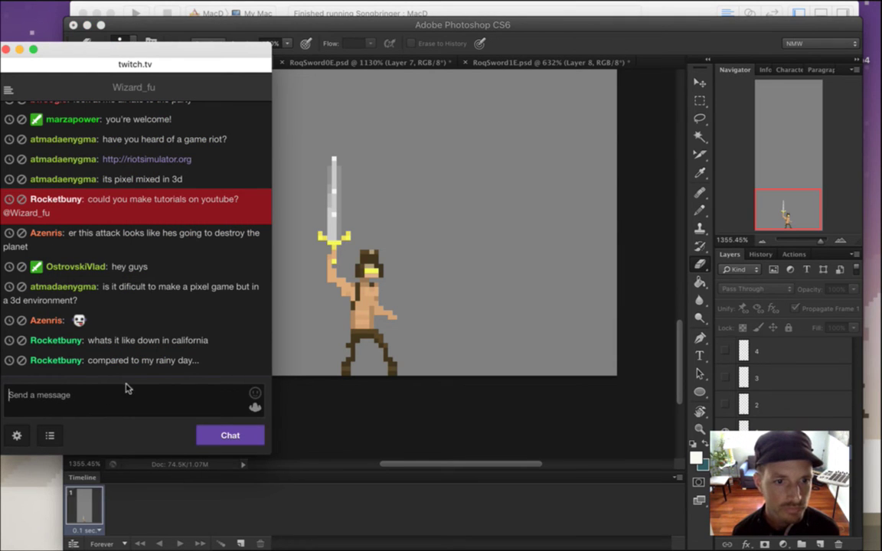
{"action": "left_click_drag", "start_coordinate": [118, 361], "coordinate": [125, 423]}
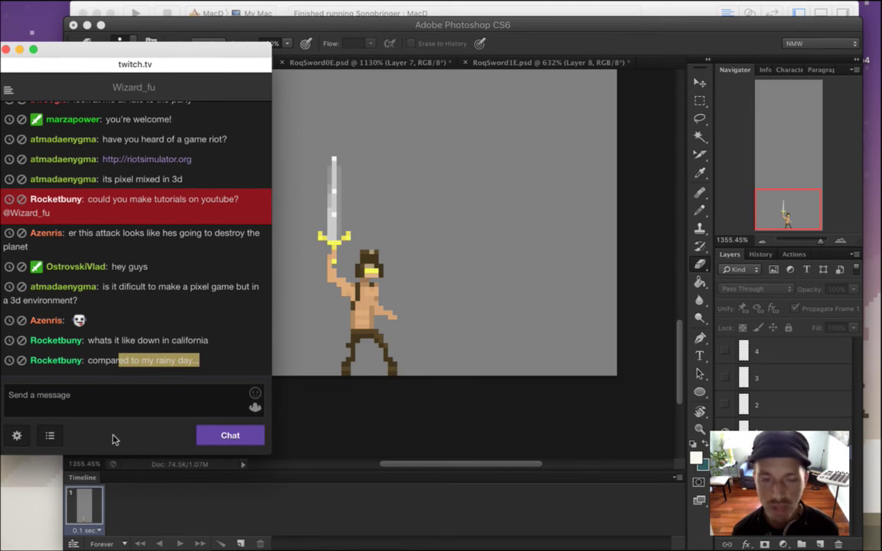
{"action": "left_click", "coordinate": [560, 40]}
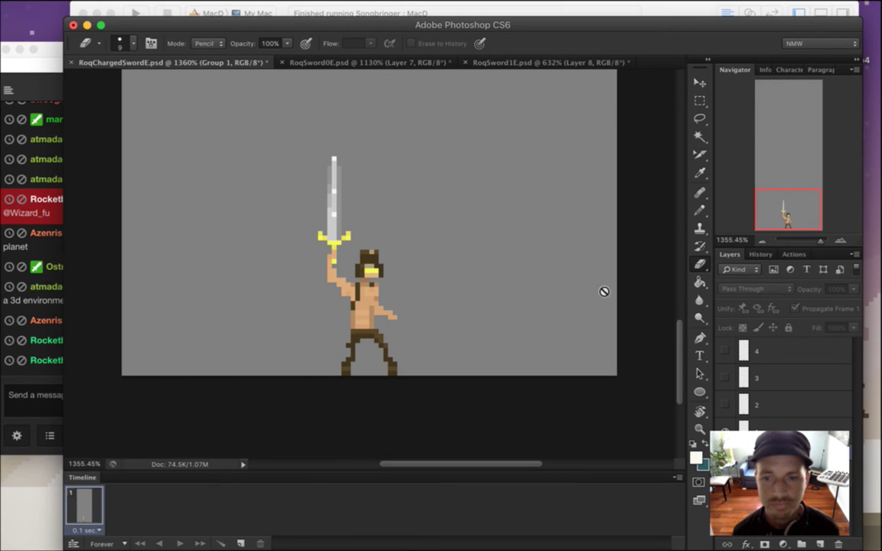
Add a new layer directly above layer 1 in RoqChargedSwordE.psd.
{"action": "scroll", "coordinate": [683, 354], "scroll_direction": "up", "scroll_amount": 3}
{"action": "scroll", "coordinate": [682, 339], "scroll_direction": "down", "scroll_amount": 1}
{"action": "left_click", "coordinate": [781, 435]}
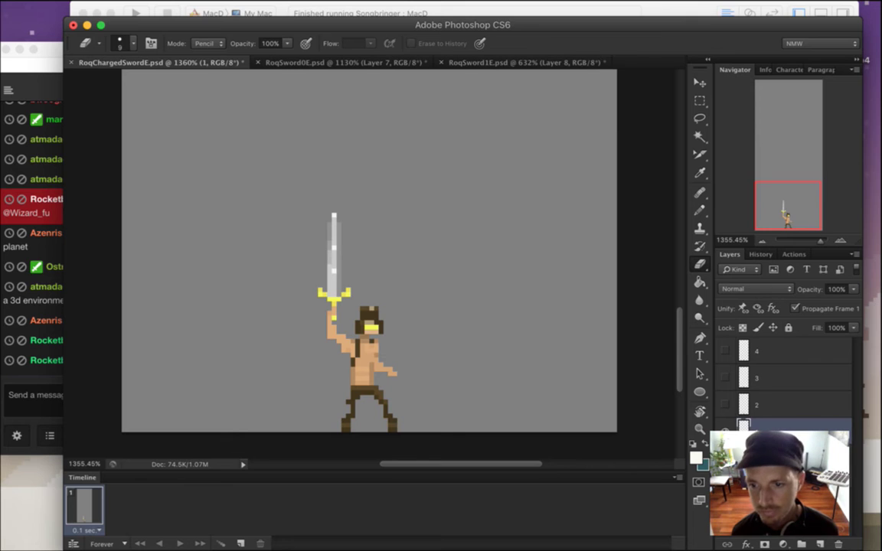
{"action": "left_click", "coordinate": [821, 543]}
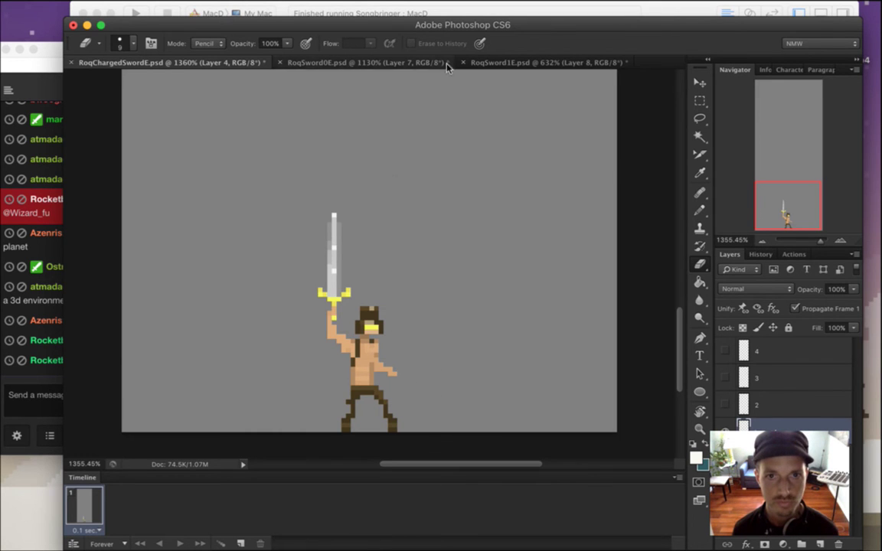
Copy the whole merged image of frame 3 in RoqSword0E.psd and paste it into RoqChargedSwordE.psd.
{"action": "left_click", "coordinate": [379, 62]}
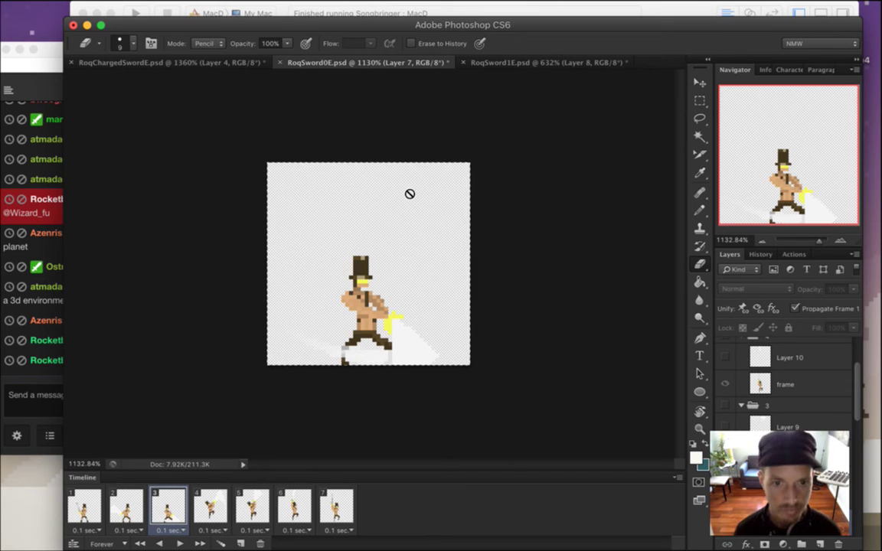
{"action": "left_click", "coordinate": [253, 61]}
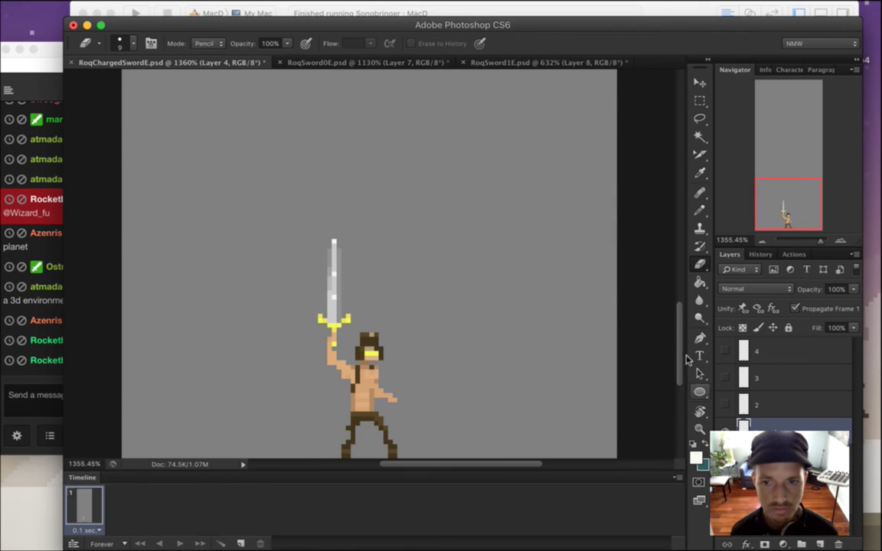
{"action": "scroll", "coordinate": [681, 360], "scroll_direction": "down", "scroll_amount": 2}
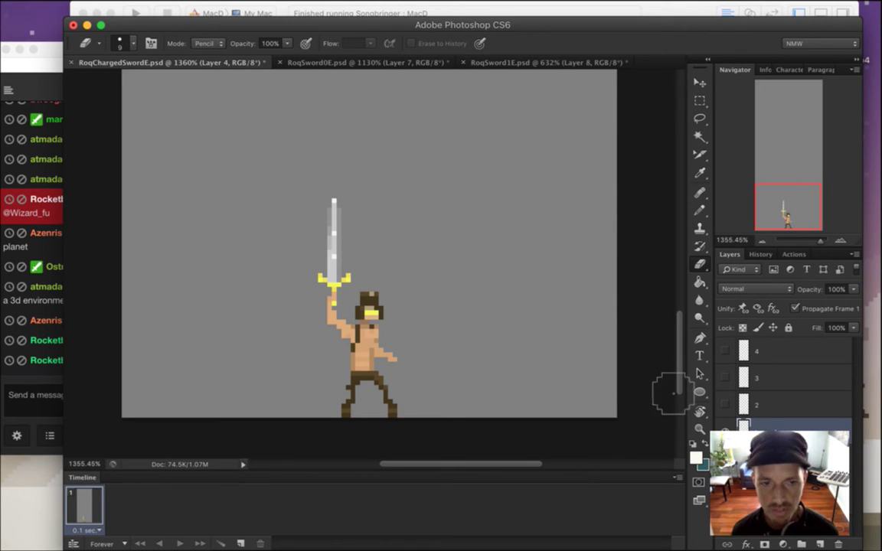
{"action": "key", "text": "super+v"}
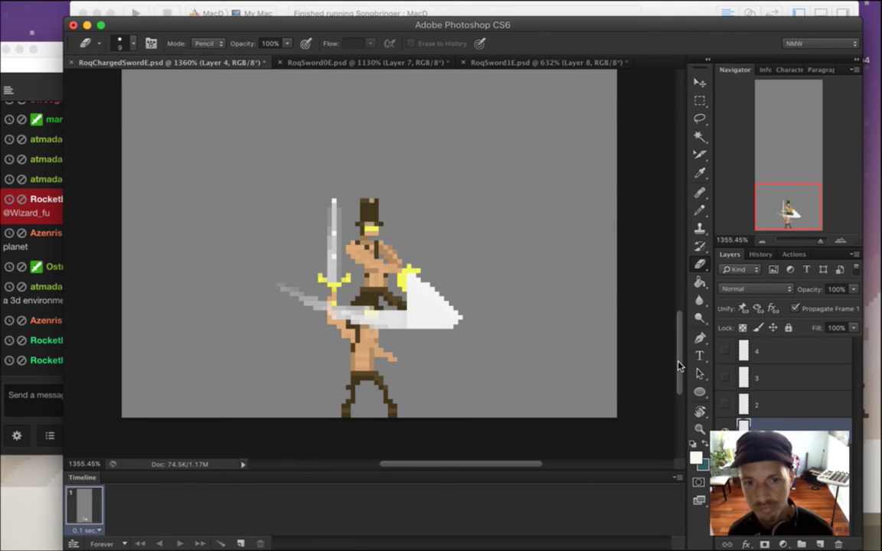
Move the pasted sword swing figure down over the raised-sword character, aligning it with the canvas's lower edge, and hide layer 1.
{"action": "key", "text": "v"}
{"action": "left_click_drag", "start_coordinate": [406, 233], "coordinate": [406, 318]}
{"action": "key", "text": "Up"}
{"action": "key", "text": "Up"}
{"action": "key", "text": "Up"}
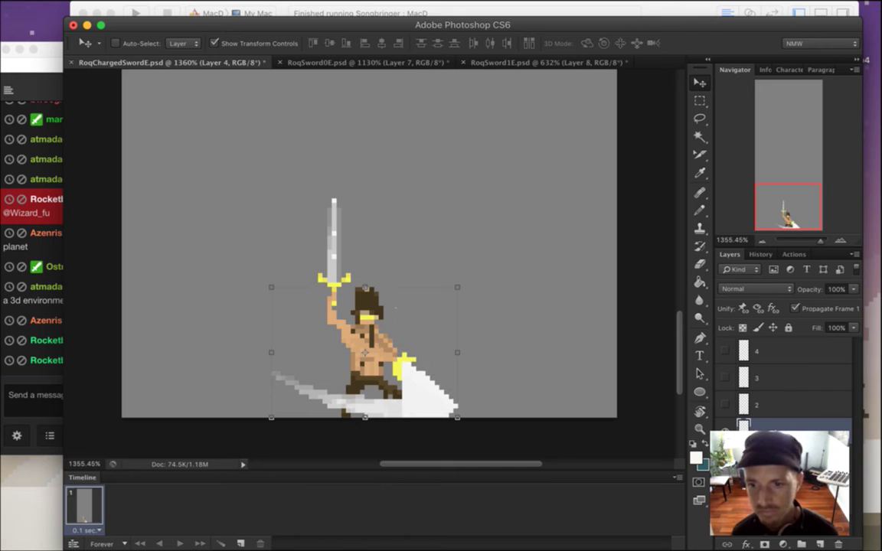
{"action": "left_click", "coordinate": [725, 458]}
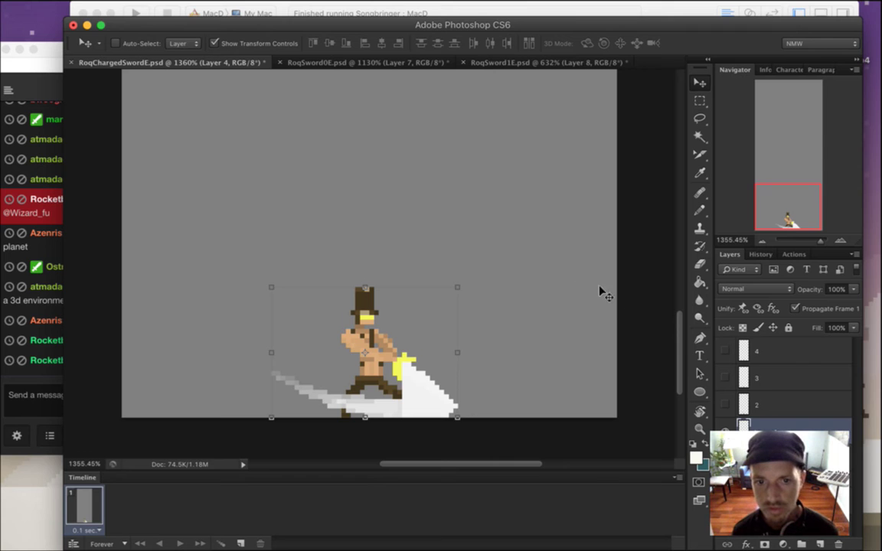
Check the sword swing in frame 4 of RoqSword1E.psd and return to the pasted pose in RoqChargedSwordE.psd.
{"action": "key", "text": "m"}
{"action": "left_click", "coordinate": [494, 63]}
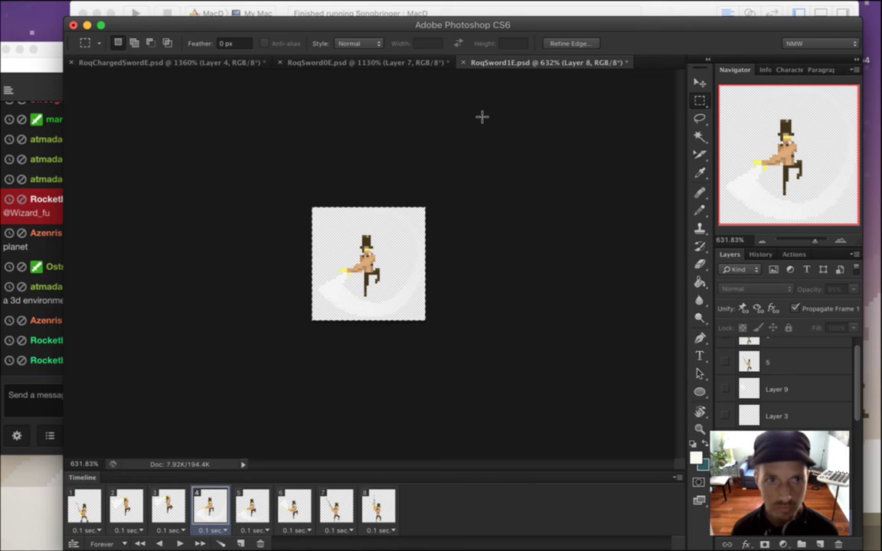
{"action": "left_click", "coordinate": [213, 65]}
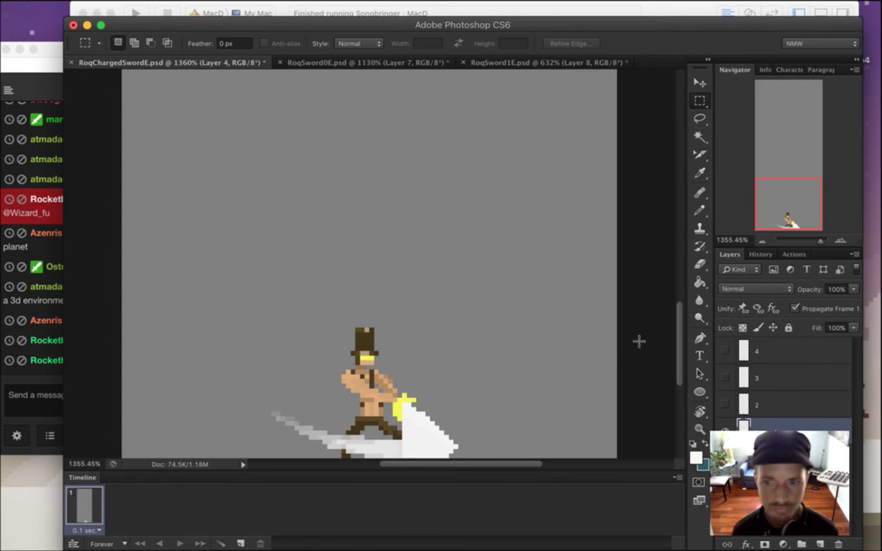
{"action": "scroll", "coordinate": [638, 352], "scroll_direction": "down", "scroll_amount": 3}
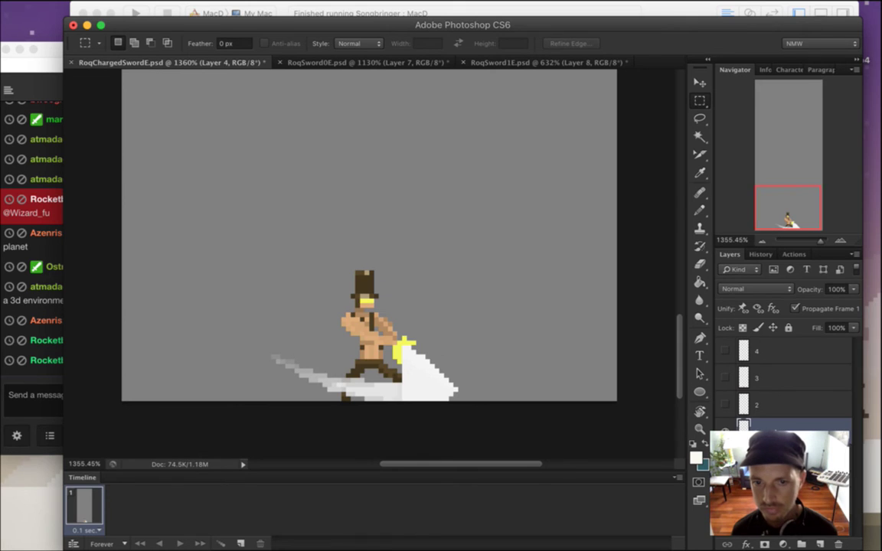
Paste the RoqSword1E.psd swing pose, shift it down to the canvas's lower edge, and hide the layer with the previously pasted figure.
{"action": "key", "text": "ctrl+v"}
{"action": "key", "text": "v"}
{"action": "key", "text": "Down"}
{"action": "key", "text": "Down"}
{"action": "key", "text": "Down"}
{"action": "key", "text": "Down"}
{"action": "key", "text": "Down"}
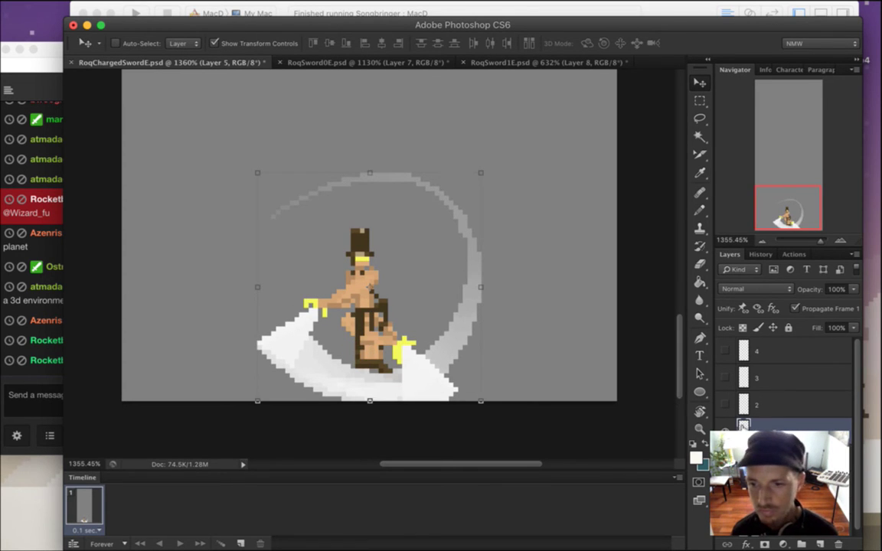
{"action": "left_click", "coordinate": [725, 458]}
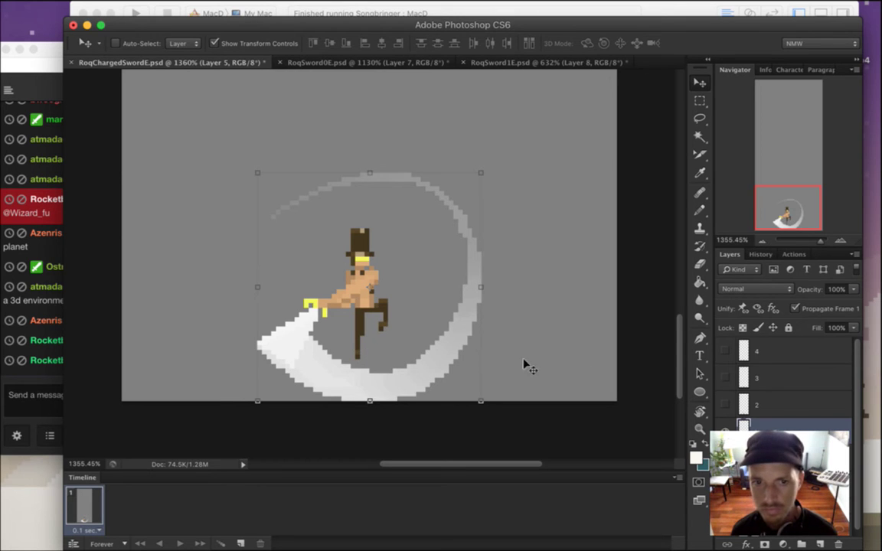
{"action": "left_click", "coordinate": [41, 341]}
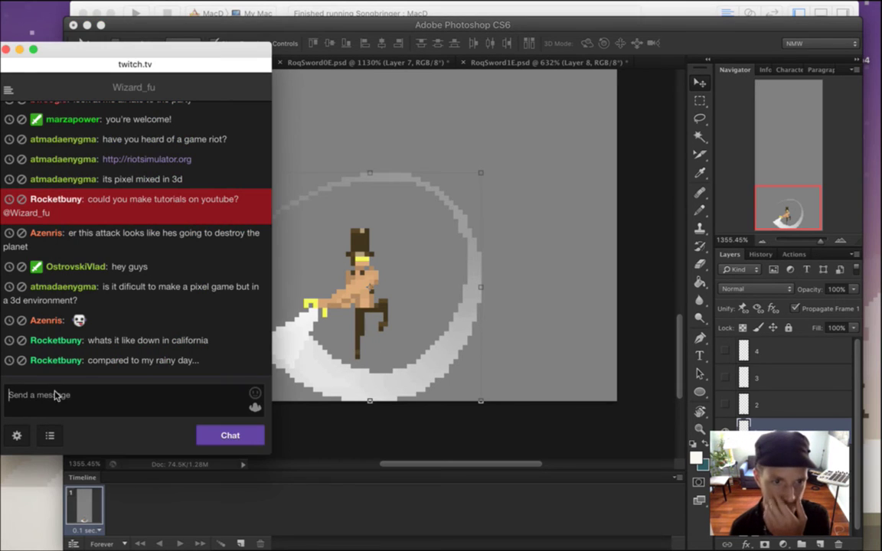
{"action": "left_click", "coordinate": [639, 48]}
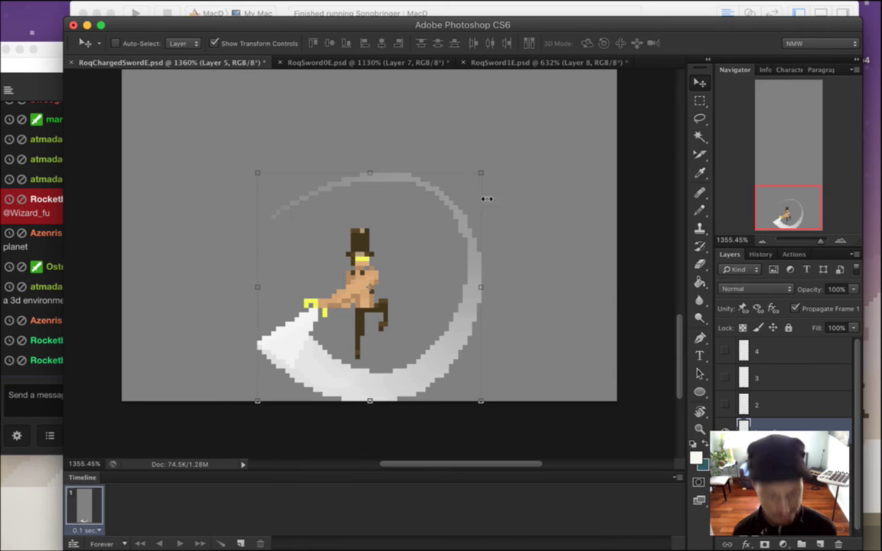
{"action": "key", "text": "m"}
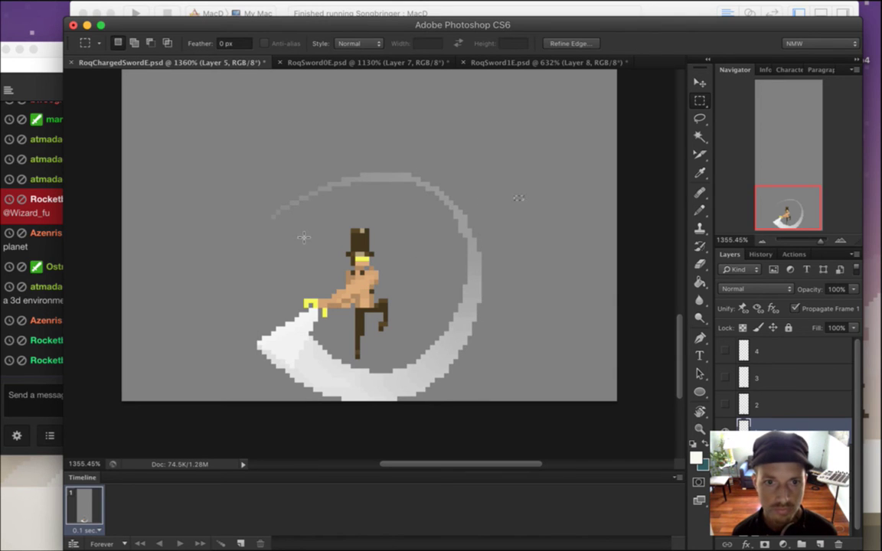
{"action": "left_click", "coordinate": [433, 212]}
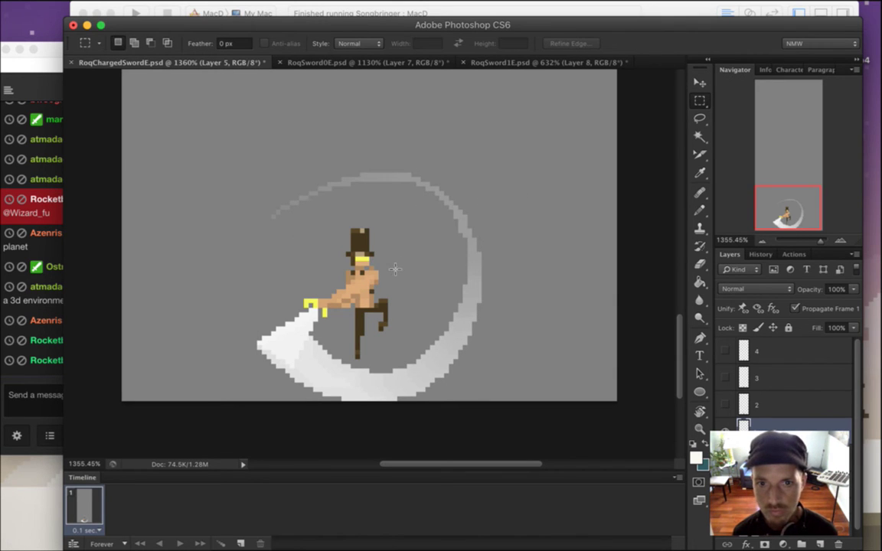
Erase the curved swing trail from the pasted pose, reducing the eraser to 6 px near the sword and leaving only the white blade fan.
{"action": "key", "text": "e"}
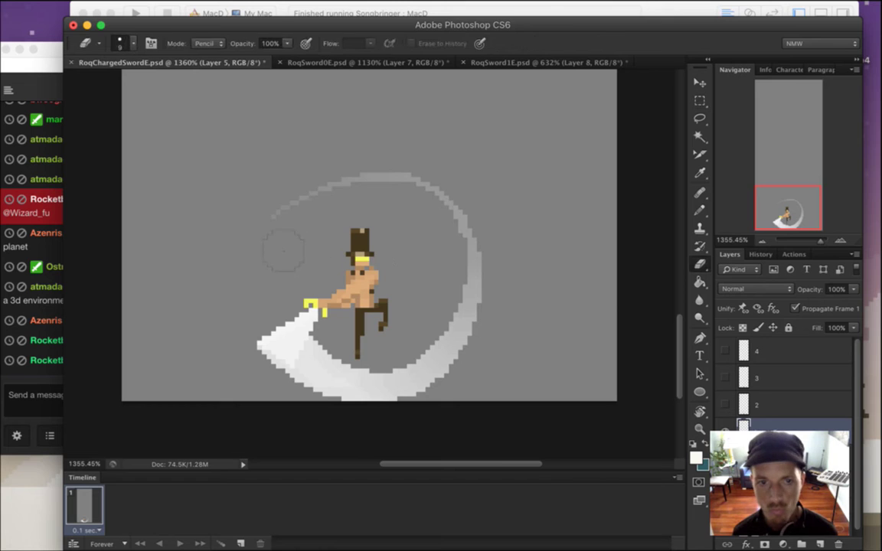
{"action": "mouse_move", "coordinate": [270, 245]}
{"action": "left_mouse_down"}
{"action": "mouse_move", "coordinate": [337, 177]}
{"action": "mouse_move", "coordinate": [422, 264]}
{"action": "mouse_move", "coordinate": [387, 341]}
{"action": "mouse_move", "coordinate": [415, 395]}
{"action": "mouse_move", "coordinate": [459, 374]}
{"action": "left_mouse_up"}
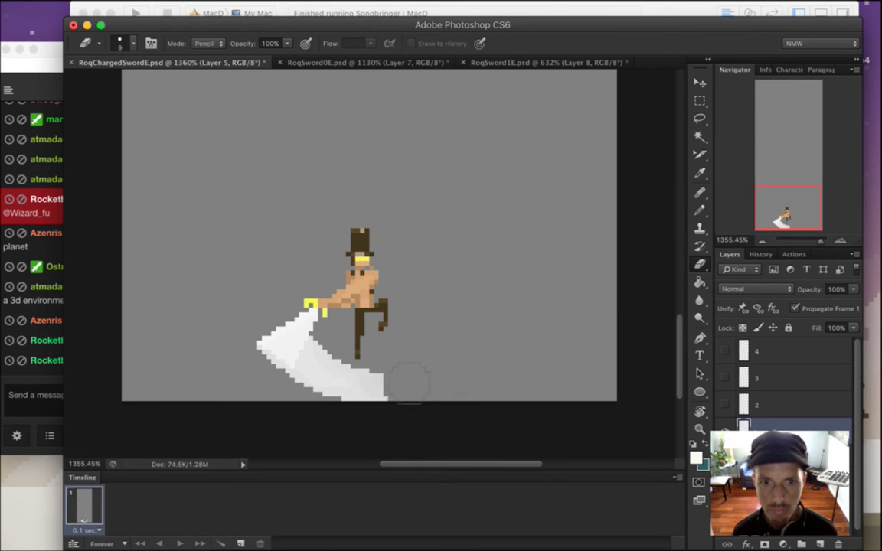
{"action": "mouse_move", "coordinate": [384, 389]}
{"action": "left_mouse_down"}
{"action": "mouse_move", "coordinate": [350, 424]}
{"action": "mouse_move", "coordinate": [340, 409]}
{"action": "left_mouse_up"}
{"action": "left_click", "coordinate": [359, 377]}
{"action": "key", "text": "bracketleft"}
{"action": "key", "text": "bracketleft"}
{"action": "key", "text": "bracketleft"}
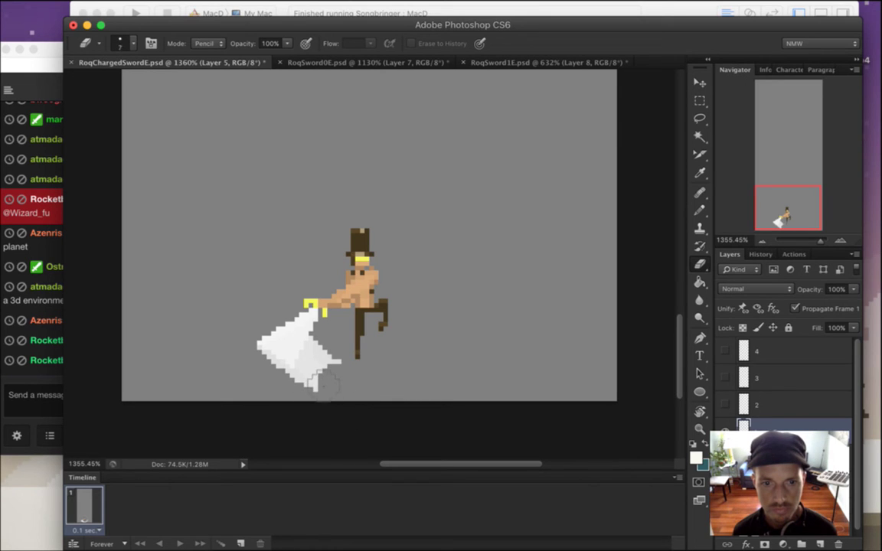
{"action": "mouse_move", "coordinate": [329, 375]}
{"action": "left_mouse_down"}
{"action": "mouse_move", "coordinate": [317, 410]}
{"action": "mouse_move", "coordinate": [327, 375]}
{"action": "mouse_move", "coordinate": [310, 408]}
{"action": "mouse_move", "coordinate": [319, 381]}
{"action": "left_mouse_up"}
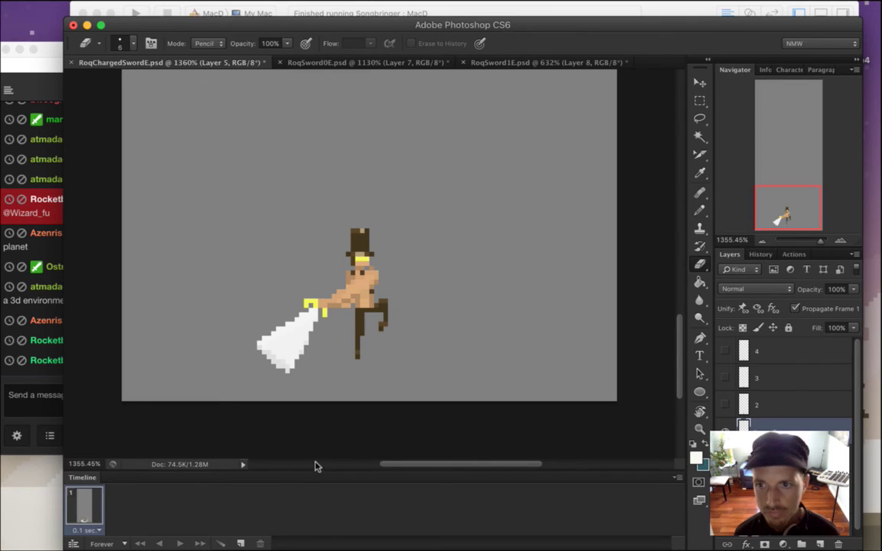
Flip the torso, sword arm and blade horizontally without the head and legs, and reposition them over the legs at X 59 px, Y 223.5 px.
{"action": "left_click_drag", "start_coordinate": [362, 361], "coordinate": [393, 386]}
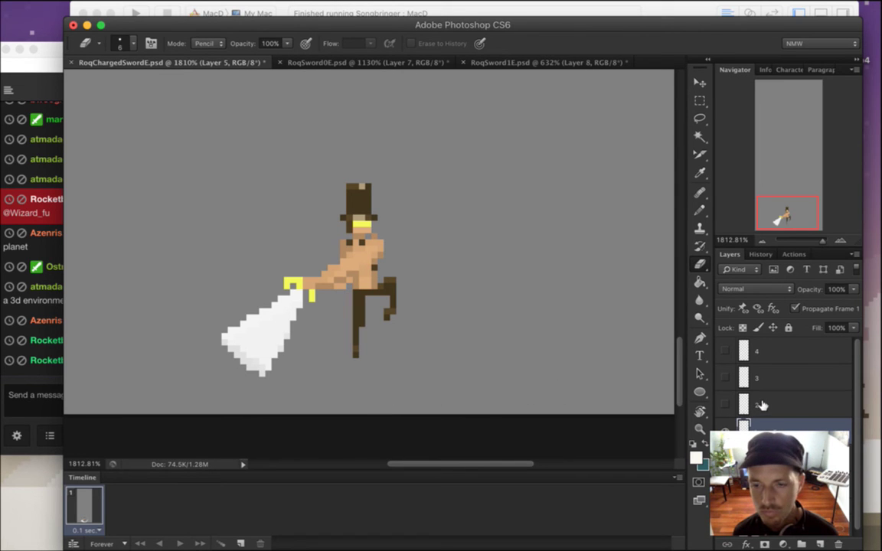
{"action": "key", "text": "m"}
{"action": "left_click_drag", "start_coordinate": [170, 240], "coordinate": [472, 389]}
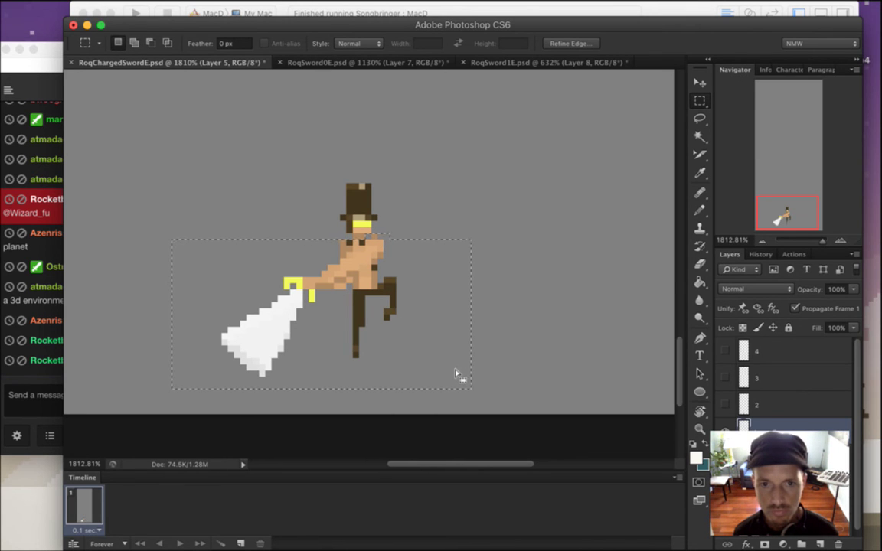
{"action": "left_click_drag", "start_coordinate": [341, 399], "coordinate": [445, 292]}
{"action": "left_click_drag", "start_coordinate": [380, 279], "coordinate": [437, 325]}
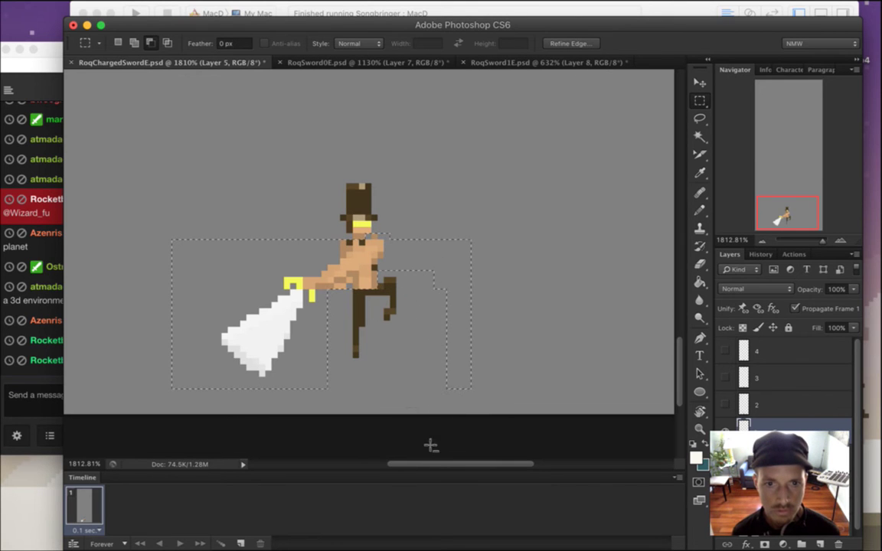
{"action": "key", "text": "v"}
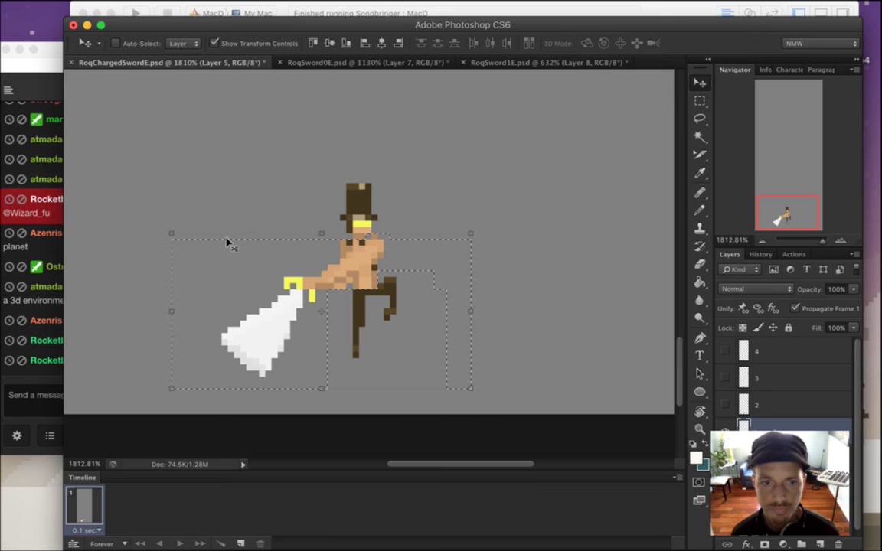
{"action": "key", "text": "super+t"}
{"action": "right_click", "coordinate": [223, 297]}
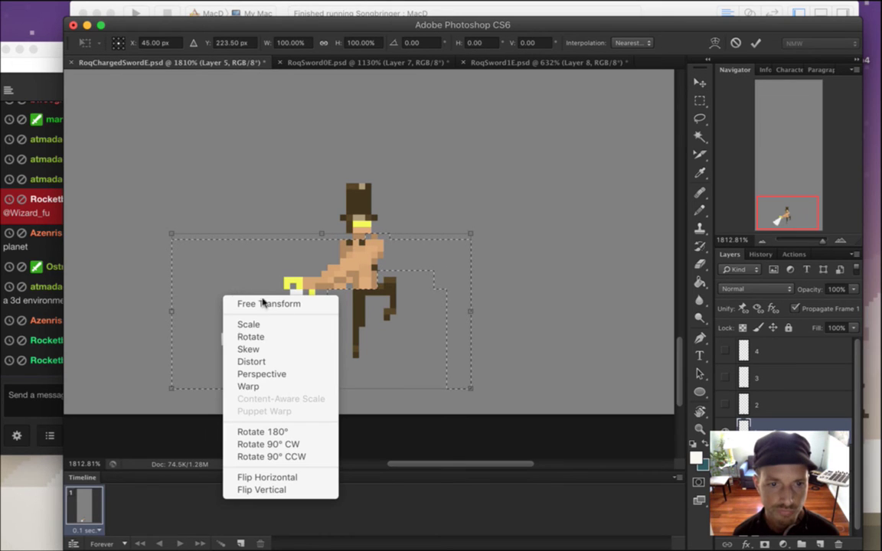
{"action": "left_click", "coordinate": [299, 457]}
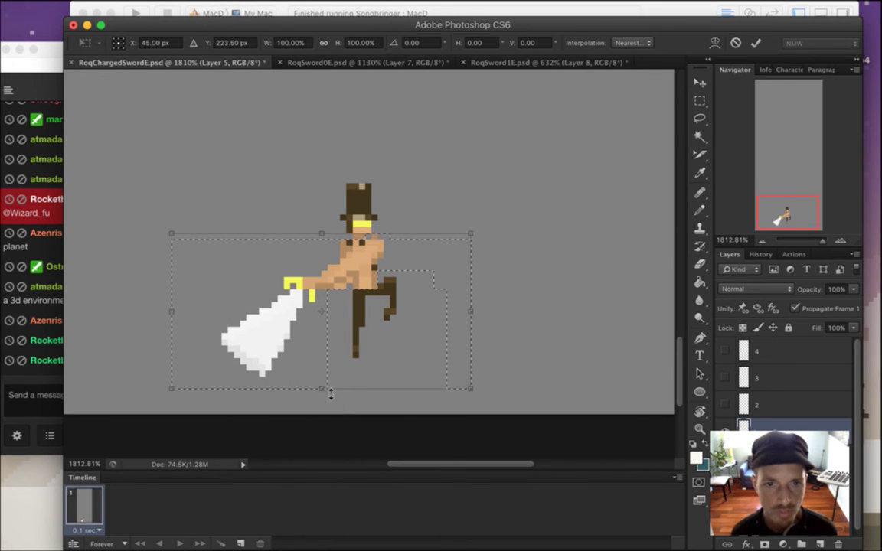
{"action": "right_click", "coordinate": [458, 283]}
{"action": "left_click", "coordinate": [483, 462]}
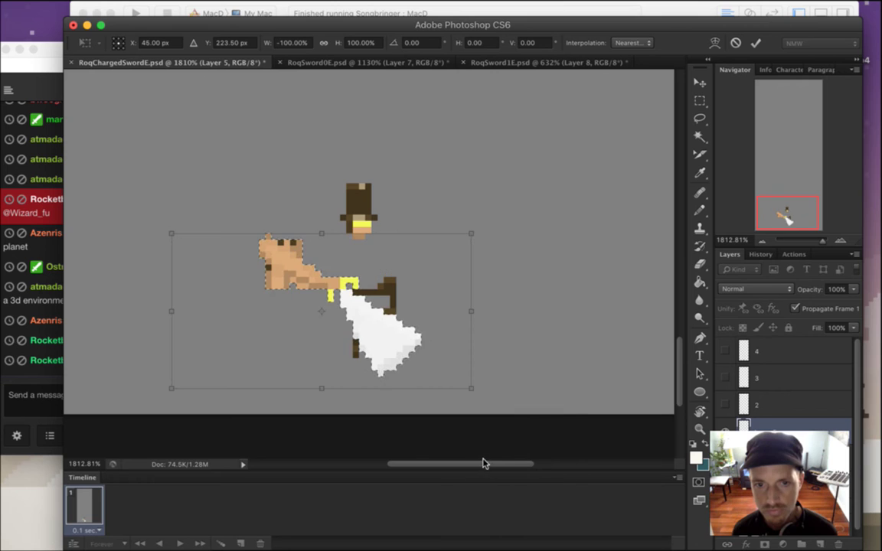
{"action": "left_click_drag", "start_coordinate": [279, 258], "coordinate": [369, 258]}
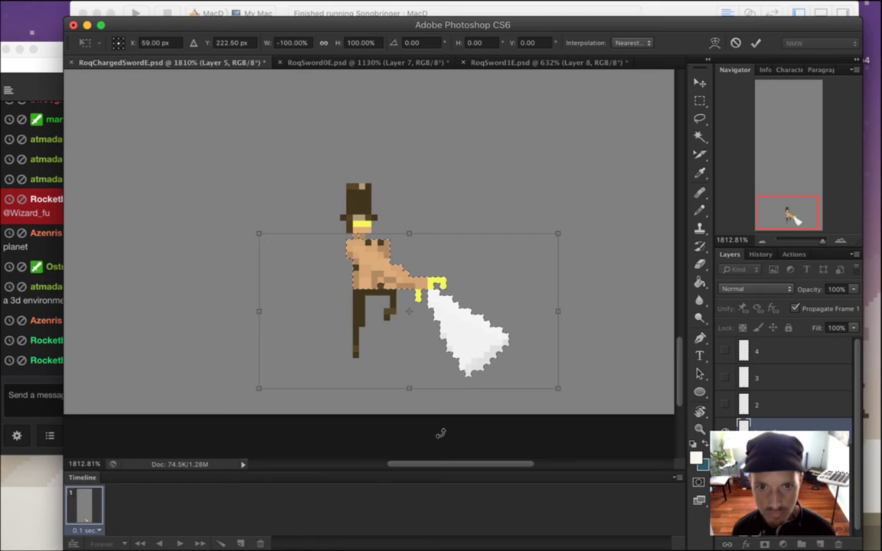
{"action": "key", "text": "Down"}
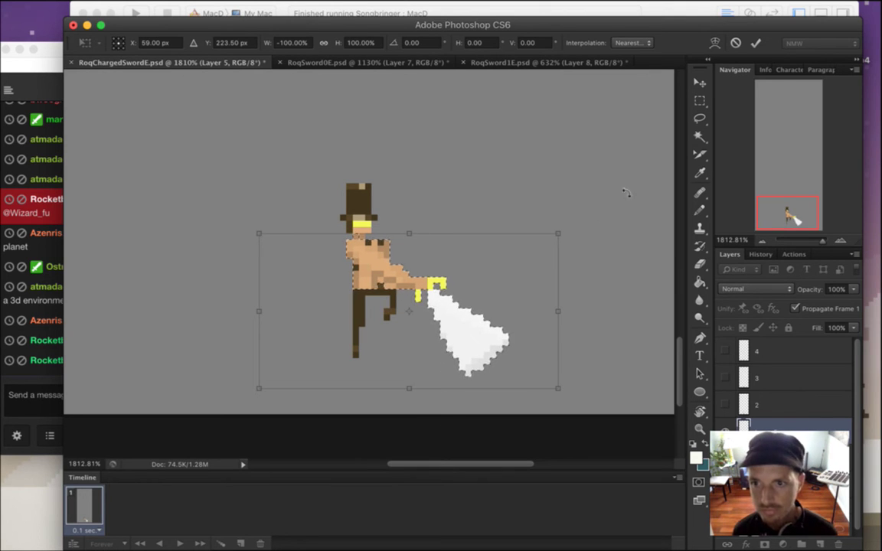
{"action": "key", "text": "Return"}
{"action": "left_click", "coordinate": [399, 176]}
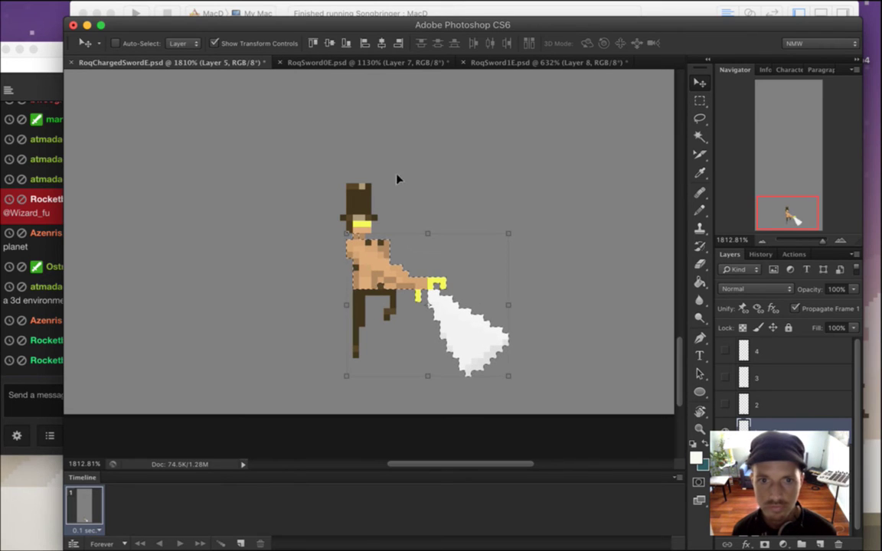
{"action": "key", "text": "m"}
{"action": "left_click_drag", "start_coordinate": [291, 160], "coordinate": [428, 246]}
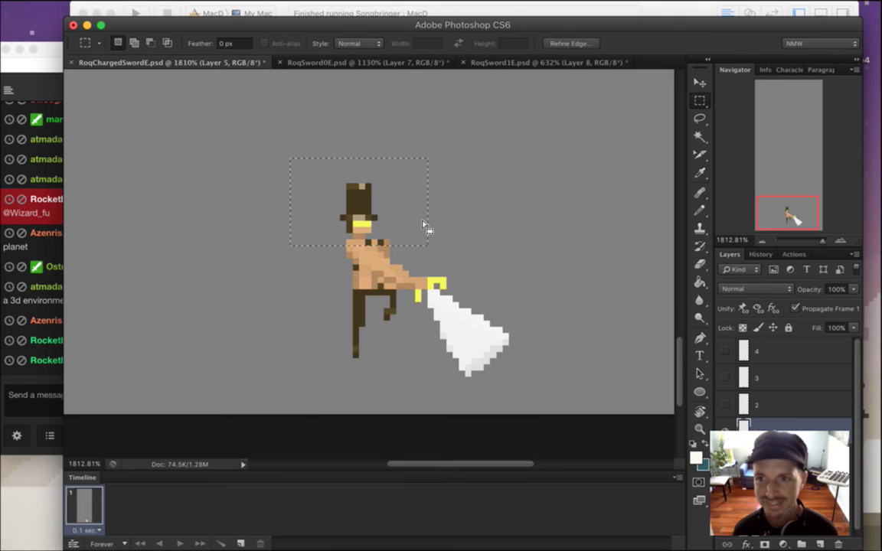
{"action": "key", "text": "v"}
{"action": "key", "text": "Left"}
Select only the head and top hat and shift them two pixels right over the flipped torso.
{"action": "key", "text": "m"}
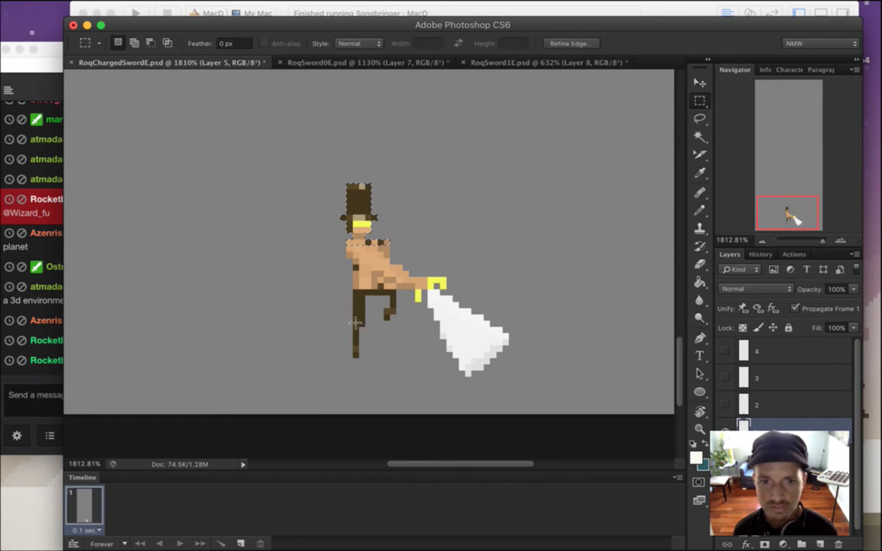
{"action": "left_click_drag", "start_coordinate": [302, 140], "coordinate": [404, 230]}
{"action": "key", "text": "v"}
{"action": "key", "text": "Right"}
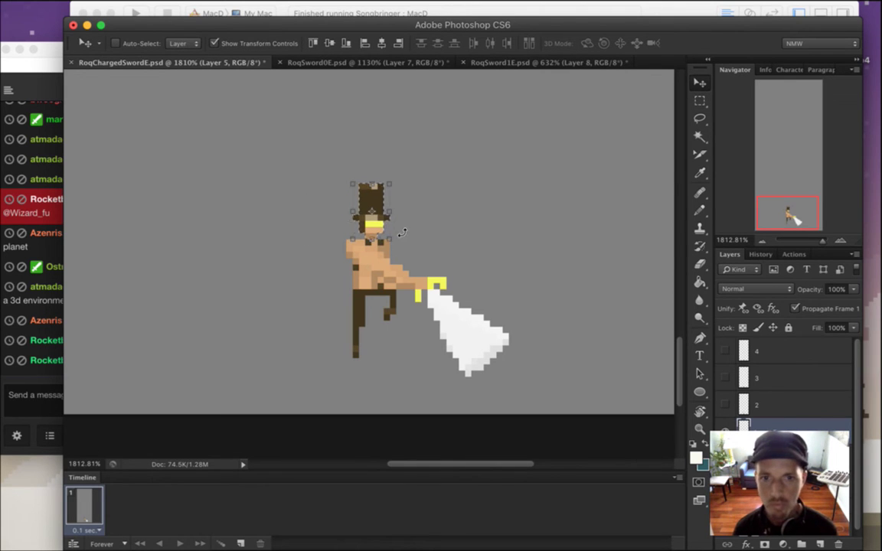
{"action": "key", "text": "Left"}
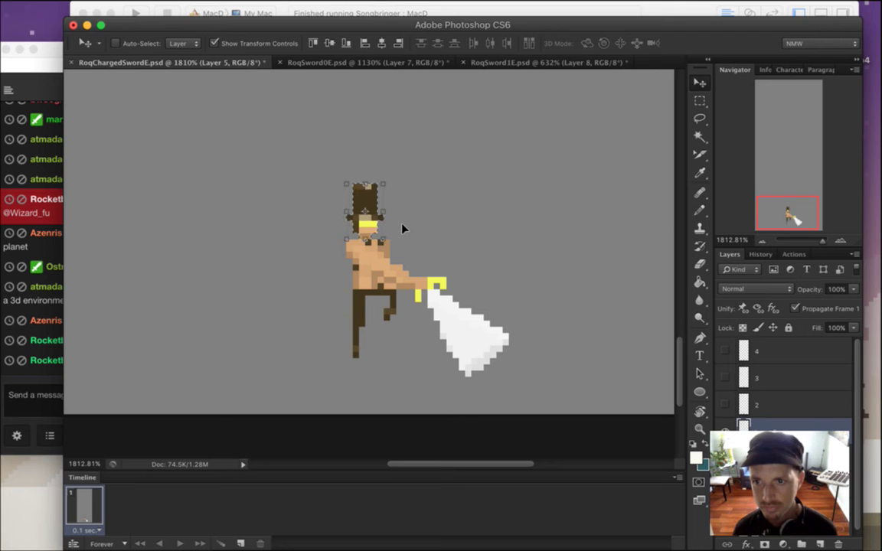
{"action": "key", "text": "Right"}
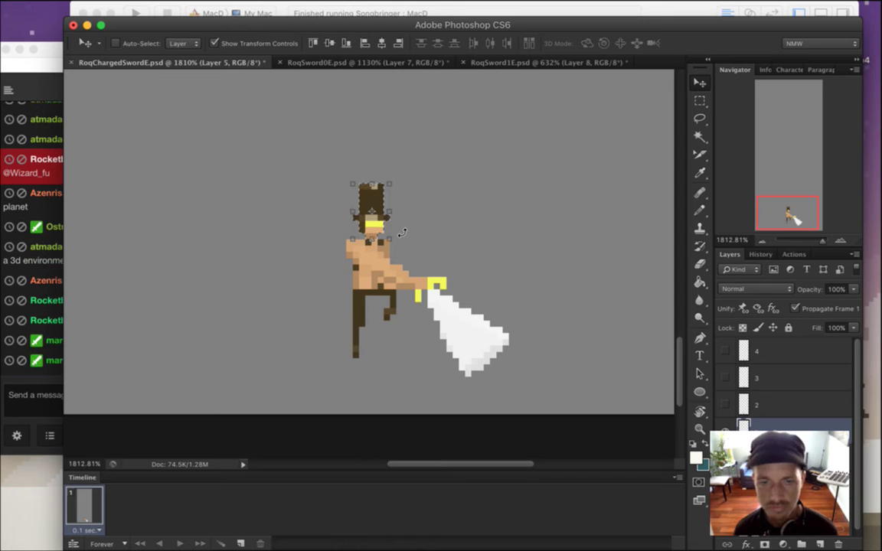
Try shifting the upper torso, sword arm and blade one pixel right, leaving the waist and legs out of the selection.
{"action": "key", "text": "m"}
{"action": "left_click", "coordinate": [335, 251]}
{"action": "left_click_drag", "start_coordinate": [334, 241], "coordinate": [435, 269]}
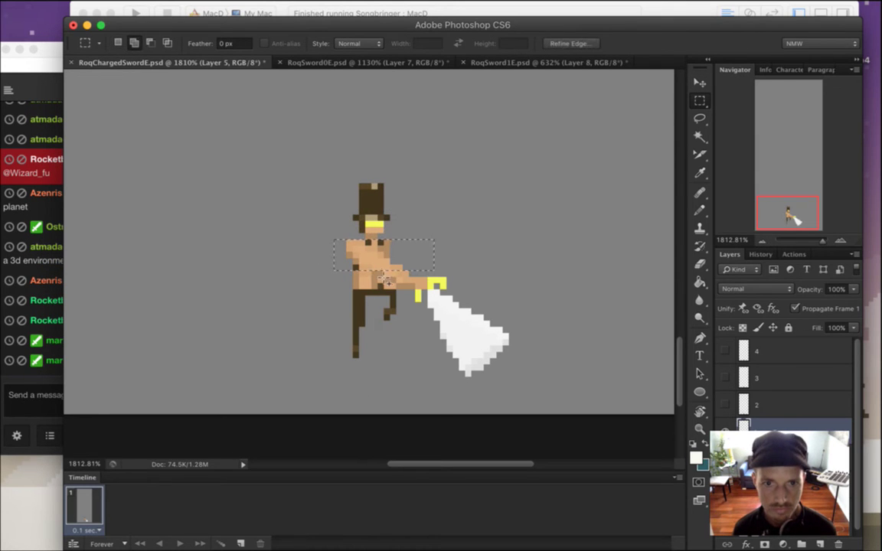
{"action": "left_click_drag", "start_coordinate": [378, 272], "coordinate": [460, 290]}
{"action": "left_click_drag", "start_coordinate": [377, 283], "coordinate": [384, 290]}
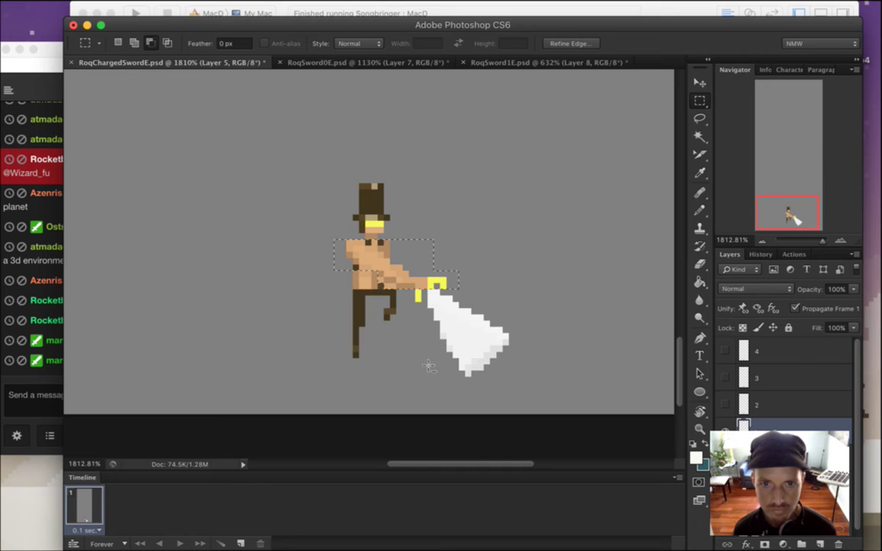
{"action": "left_click_drag", "start_coordinate": [415, 289], "coordinate": [535, 389]}
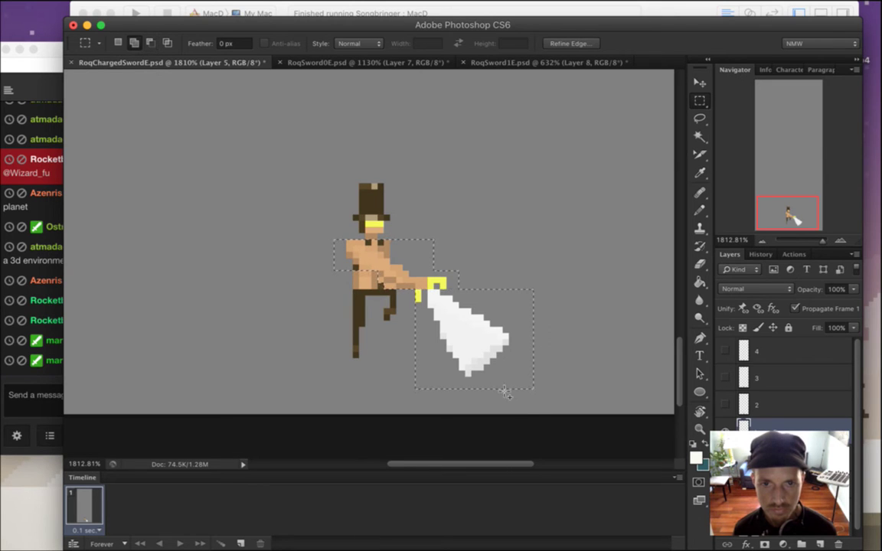
{"action": "key", "text": "v"}
{"action": "key", "text": "Right"}
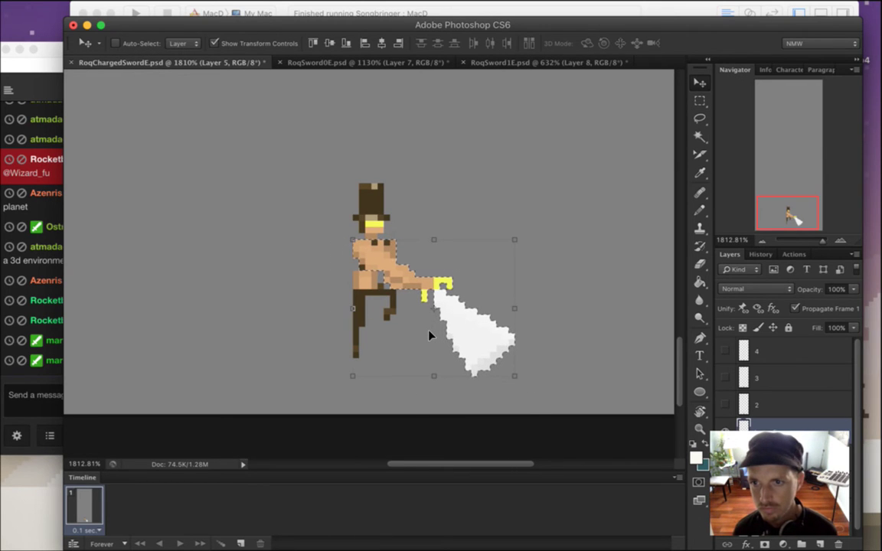
{"action": "key", "text": "Left"}
{"action": "key", "text": "m"}
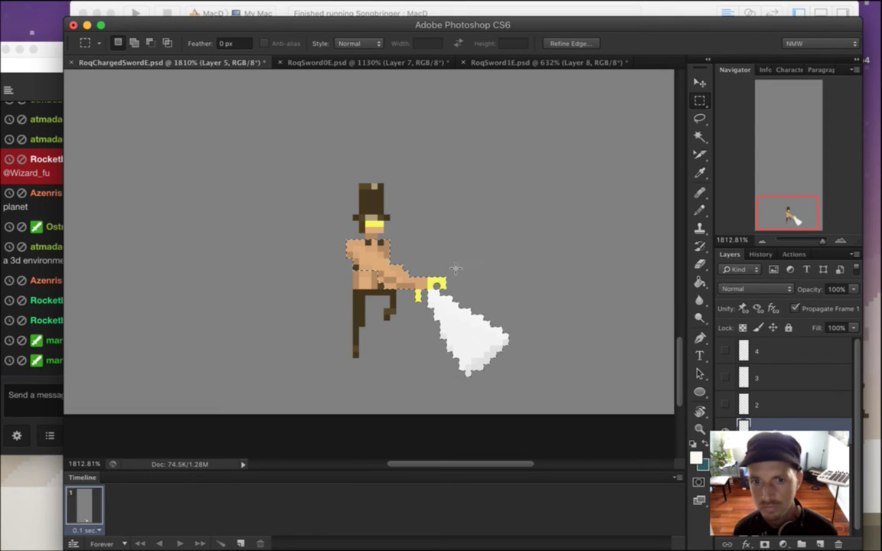
{"action": "left_click", "coordinate": [54, 345]}
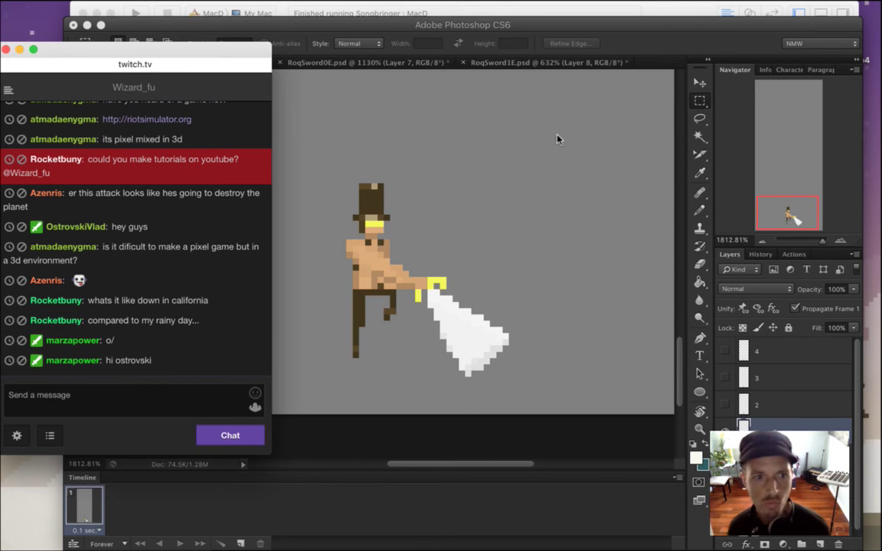
{"action": "left_click", "coordinate": [625, 60]}
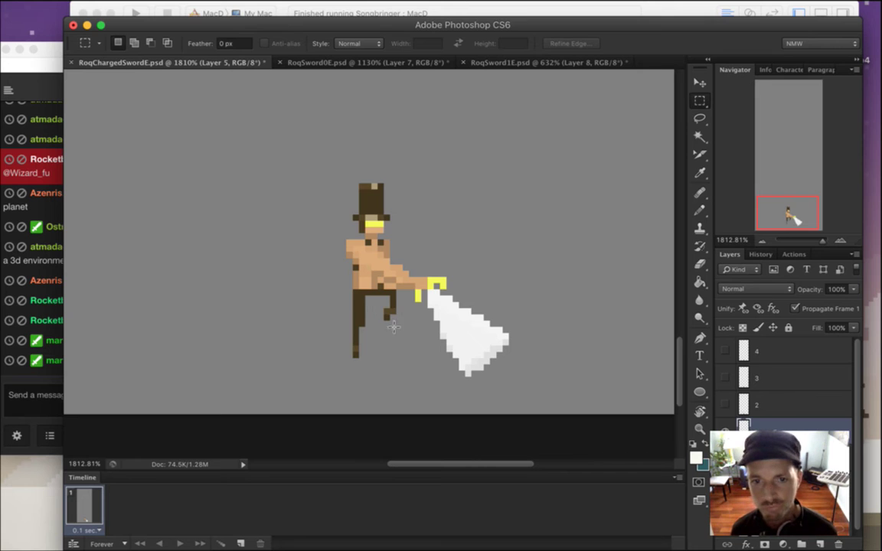
Move the whole flipped figure down six pixels so the blade's tip meets the canvas's lower edge.
{"action": "key", "text": "v"}
{"action": "key", "text": "Down"}
{"action": "key", "text": "Down"}
{"action": "key", "text": "Down"}
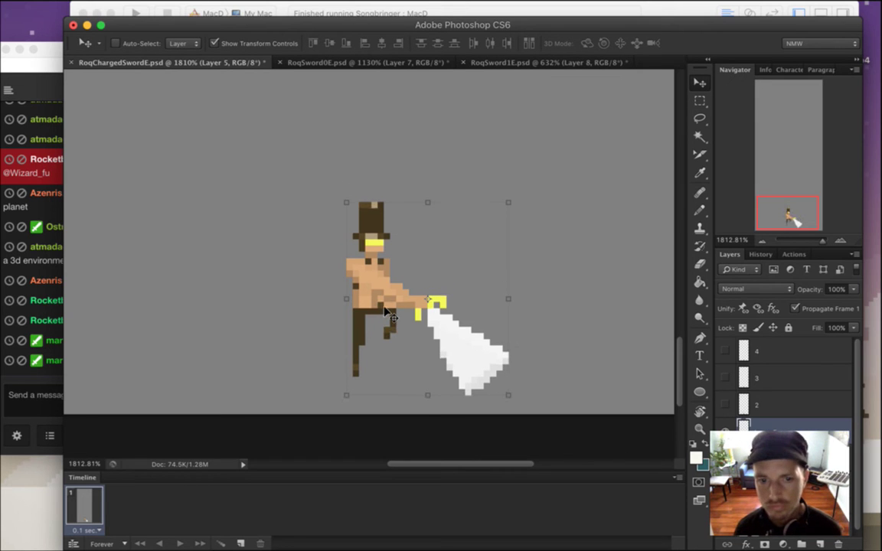
{"action": "key", "text": "Down"}
{"action": "key", "text": "Down"}
{"action": "key", "text": "Down"}
{"action": "key", "text": "m"}
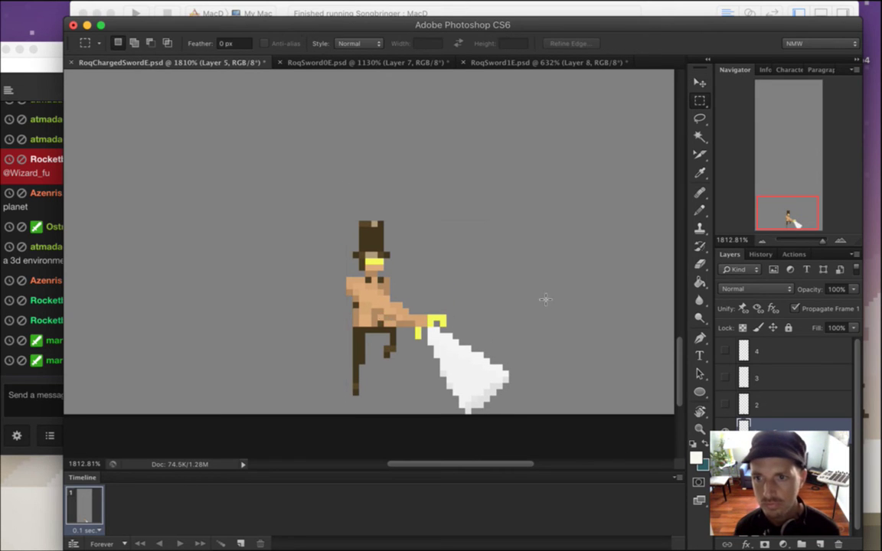
{"action": "mouse_move", "coordinate": [680, 364]}
{"action": "left_mouse_down"}
{"action": "mouse_move", "coordinate": [683, 350]}
{"action": "mouse_move", "coordinate": [686, 364]}
{"action": "left_mouse_up"}
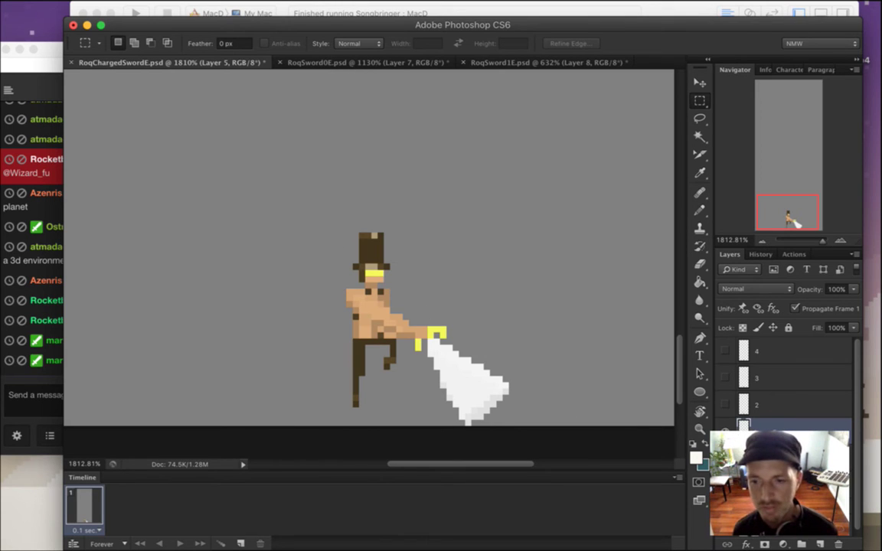
Hide Layer 5 and show Layer 4's low sword swing pose.
{"action": "left_click", "coordinate": [725, 432]}
{"action": "left_click", "coordinate": [726, 459]}
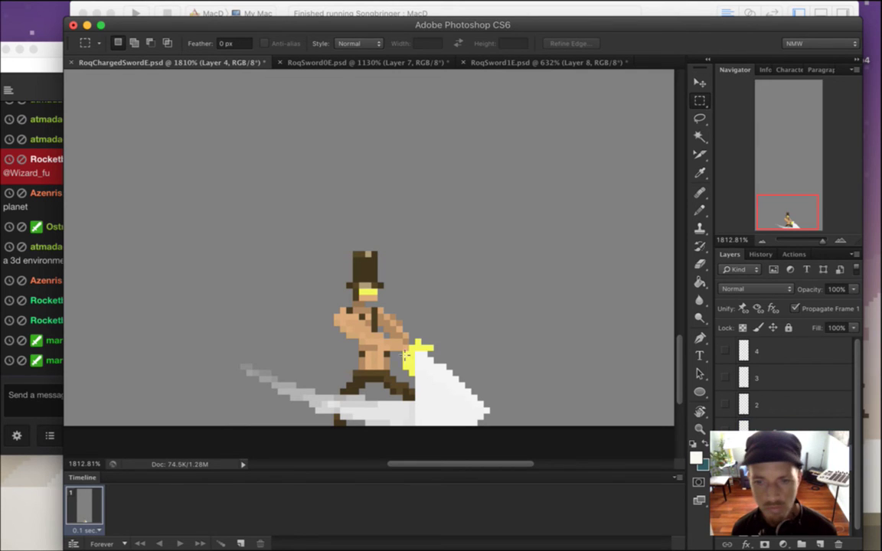
{"action": "key", "text": "e"}
{"action": "left_click_drag", "start_coordinate": [224, 334], "coordinate": [332, 426]}
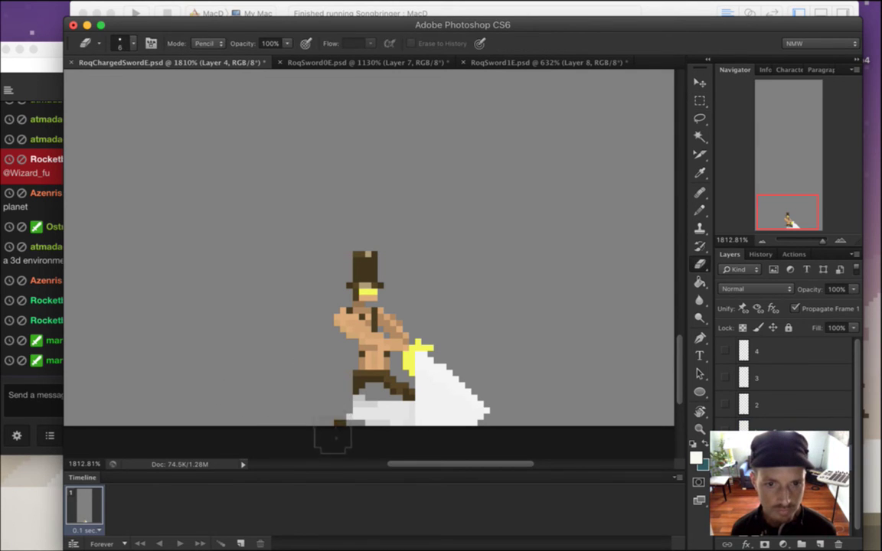
{"action": "key", "text": "super+z"}
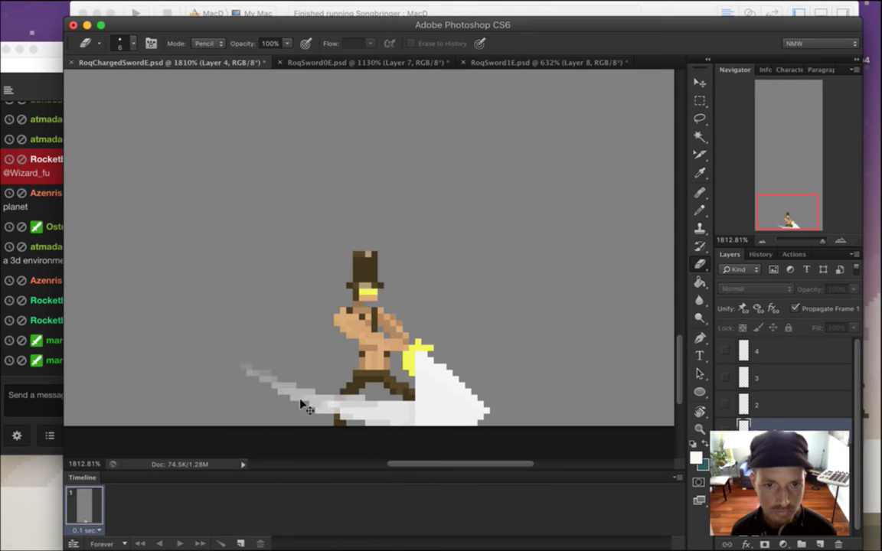
{"action": "left_click", "coordinate": [237, 368]}
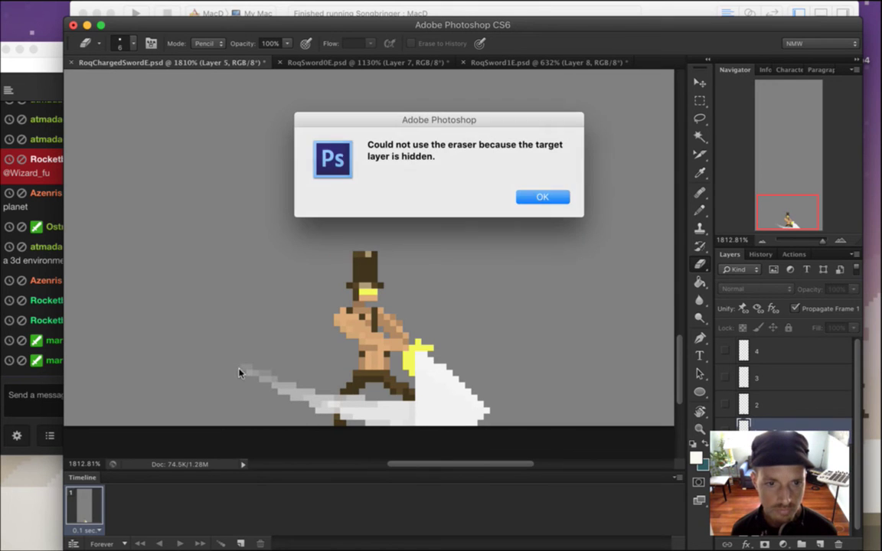
{"action": "left_click", "coordinate": [533, 200]}
On Layer 4, erase the grey sword trail behind the figure and between the legs with a 6 px eraser.
{"action": "left_click", "coordinate": [725, 431]}
{"action": "left_click", "coordinate": [725, 431]}
{"action": "left_click", "coordinate": [725, 458]}
{"action": "left_click", "coordinate": [725, 458]}
{"action": "left_click", "coordinate": [758, 458]}
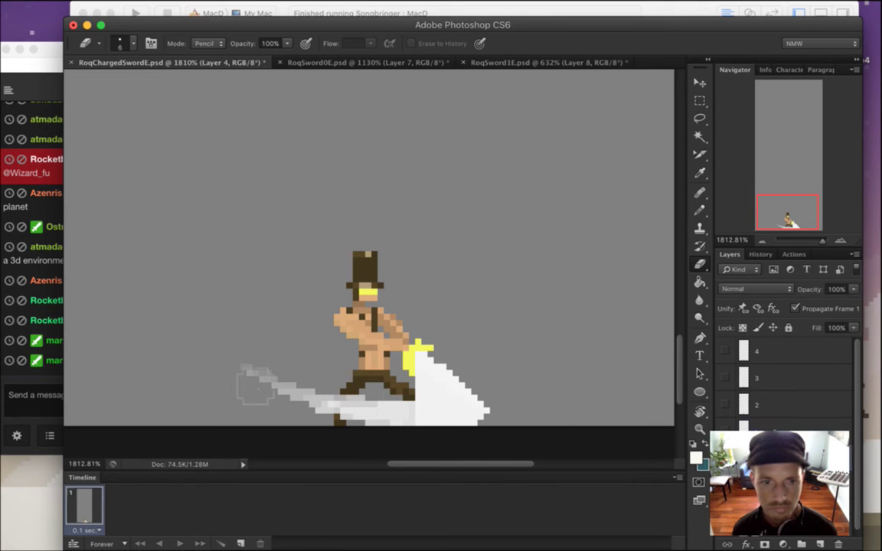
{"action": "mouse_move", "coordinate": [246, 392]}
{"action": "left_mouse_down"}
{"action": "mouse_move", "coordinate": [280, 406]}
{"action": "mouse_move", "coordinate": [286, 434]}
{"action": "mouse_move", "coordinate": [316, 425]}
{"action": "left_mouse_up"}
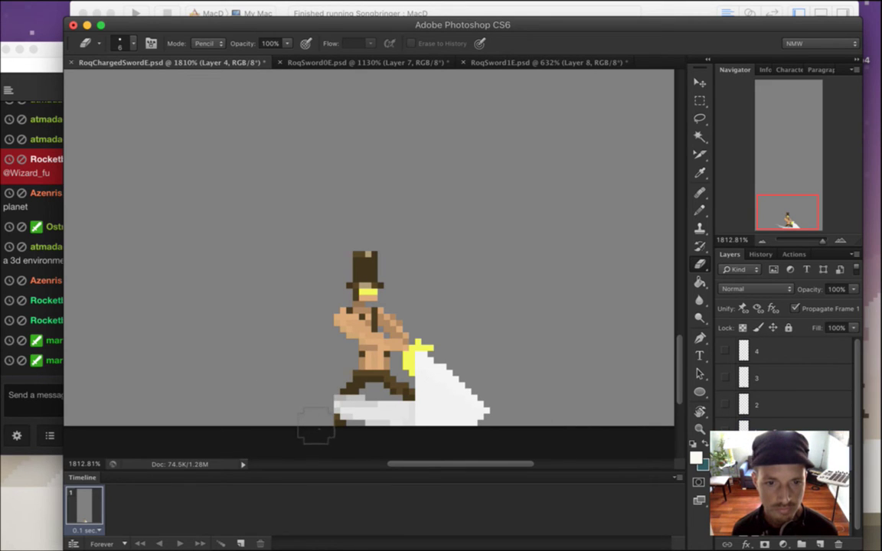
{"action": "left_click_drag", "start_coordinate": [377, 419], "coordinate": [374, 444]}
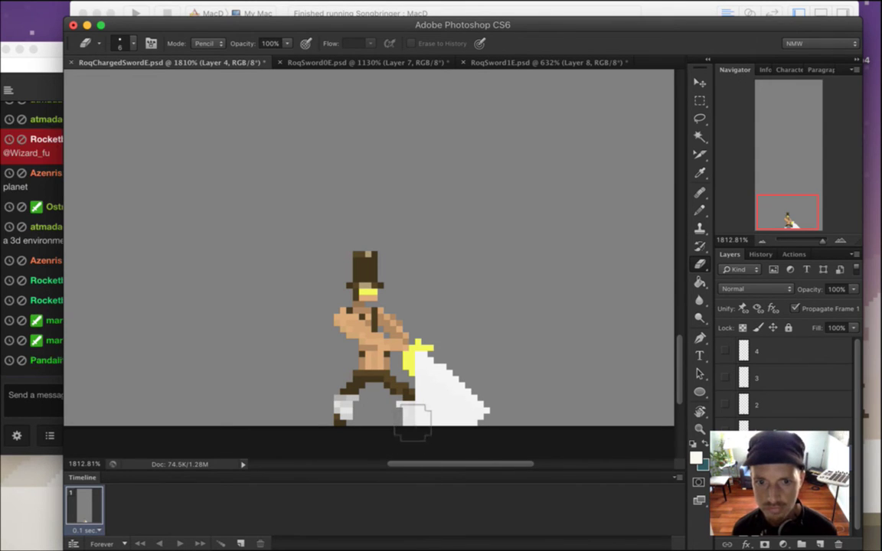
Reduce the eraser to 1 px and erase the white swing trail beneath the sword, leaving only a thin diagonal blade.
{"action": "key", "text": "bracketleft"}
{"action": "key", "text": "bracketleft"}
{"action": "key", "text": "bracketleft"}
{"action": "key", "text": "bracketleft"}
{"action": "key", "text": "bracketleft"}
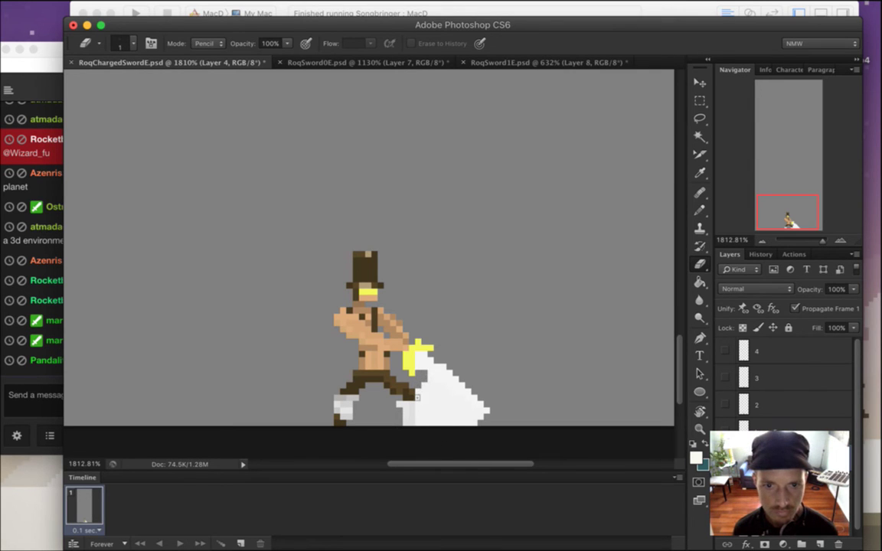
{"action": "left_click_drag", "start_coordinate": [431, 379], "coordinate": [451, 412]}
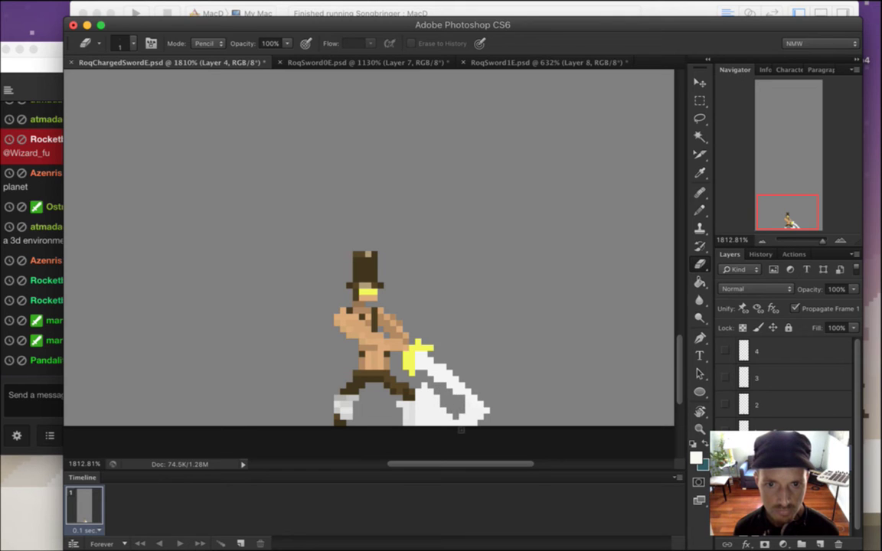
{"action": "mouse_move", "coordinate": [481, 416]}
{"action": "left_mouse_down"}
{"action": "mouse_move", "coordinate": [473, 457]}
{"action": "mouse_move", "coordinate": [477, 436]}
{"action": "mouse_move", "coordinate": [450, 430]}
{"action": "mouse_move", "coordinate": [421, 402]}
{"action": "mouse_move", "coordinate": [423, 442]}
{"action": "mouse_move", "coordinate": [426, 386]}
{"action": "left_mouse_up"}
{"action": "key", "text": "alt+super+z"}
{"action": "key", "text": "alt+super+z"}
{"action": "key", "text": "alt+super+z"}
{"action": "key", "text": "alt+super+z"}
{"action": "key", "text": "alt+super+z"}
{"action": "key", "text": "alt+super+z"}
Switch to the Twitch chat to read the newest message, and return to Photoshop.
{"action": "left_click", "coordinate": [31, 343]}
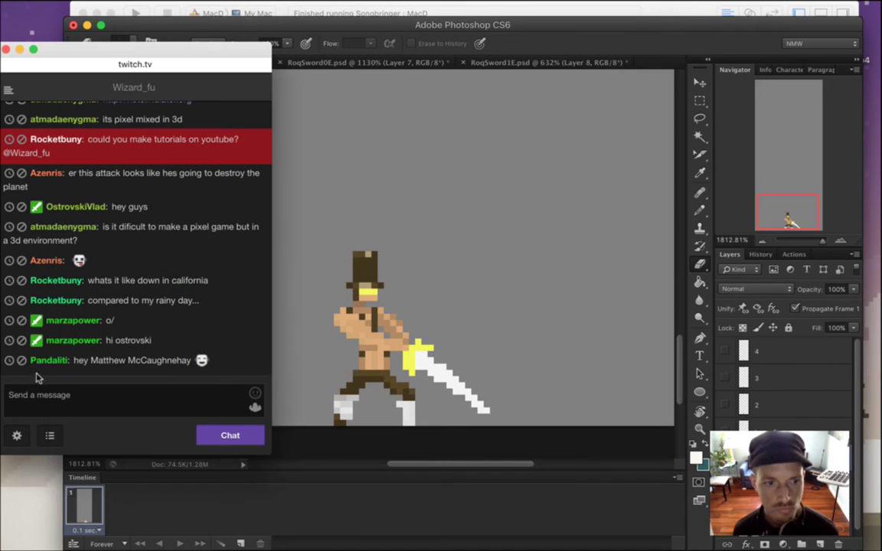
{"action": "double_click", "coordinate": [108, 361]}
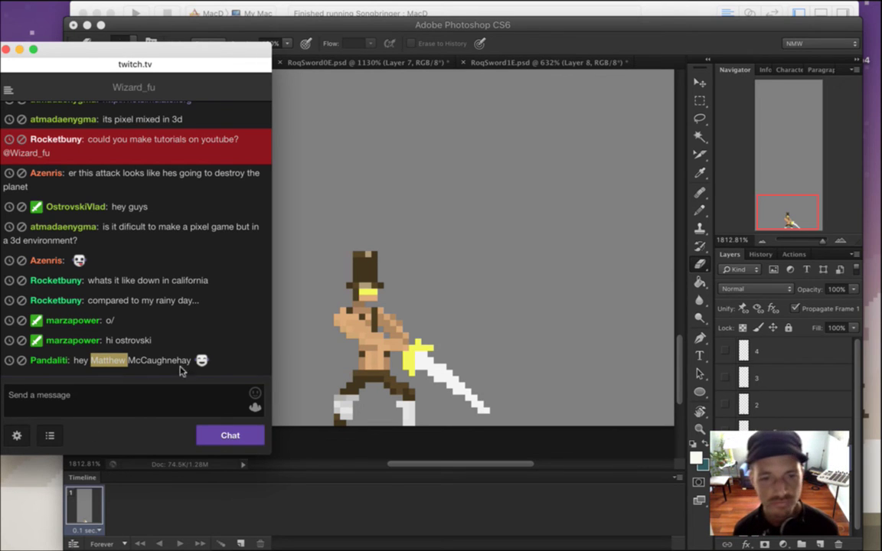
{"action": "left_click", "coordinate": [578, 49]}
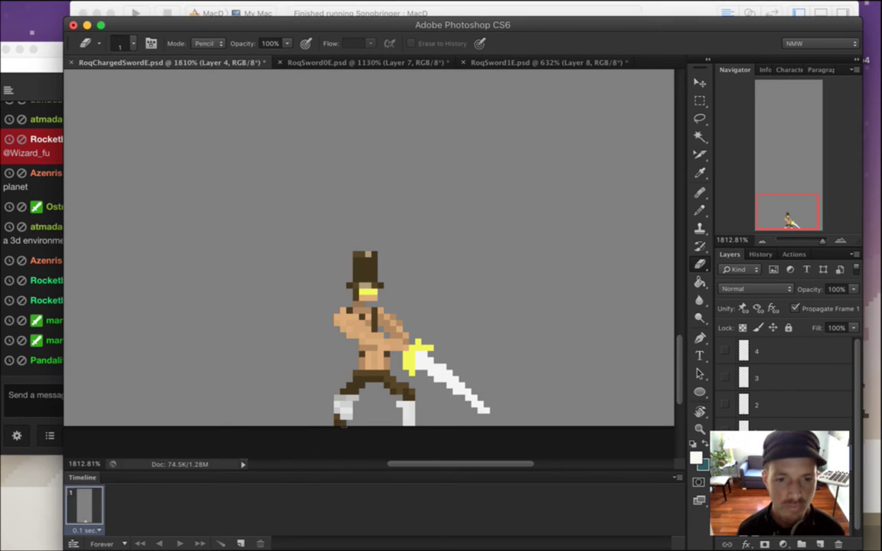
Erase the leftover trail pixels protruding from the inner sides of both lower legs.
{"action": "left_click_drag", "start_coordinate": [348, 390], "coordinate": [384, 423]}
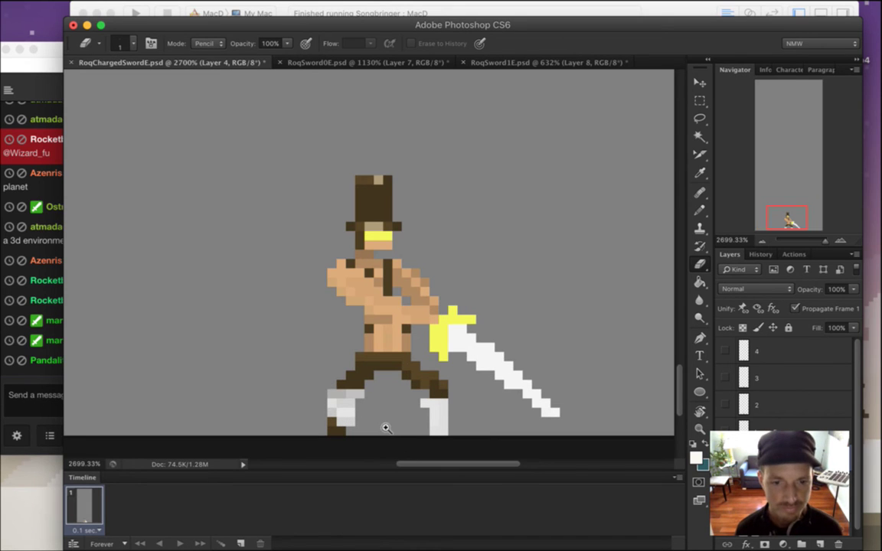
{"action": "left_click_drag", "start_coordinate": [351, 404], "coordinate": [352, 438]}
{"action": "left_click_drag", "start_coordinate": [424, 401], "coordinate": [425, 431]}
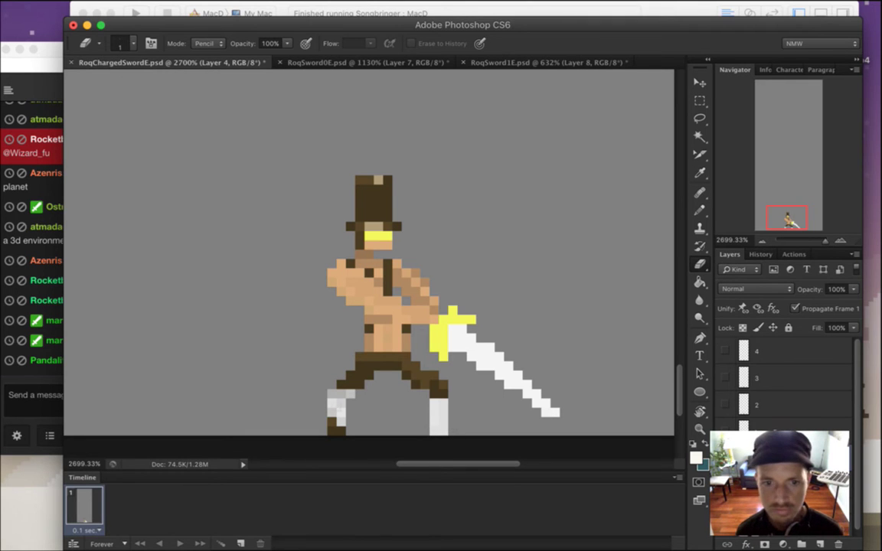
Reduce the pencil to 1 px and paint the back leg's white lower part with the trousers' dark brown.
{"action": "key", "text": "i"}
{"action": "left_click", "coordinate": [344, 383]}
{"action": "key", "text": "b"}
{"action": "left_click", "coordinate": [349, 396]}
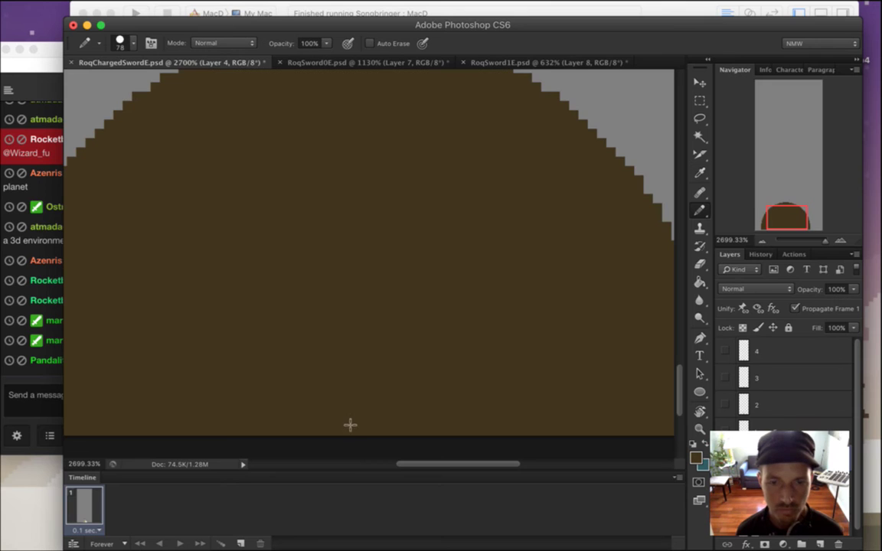
{"action": "key", "text": "super+z"}
{"action": "key", "text": "bracketleft"}
{"action": "key", "text": "bracketleft"}
{"action": "key", "text": "bracketleft"}
{"action": "key", "text": "bracketleft"}
{"action": "key", "text": "bracketleft"}
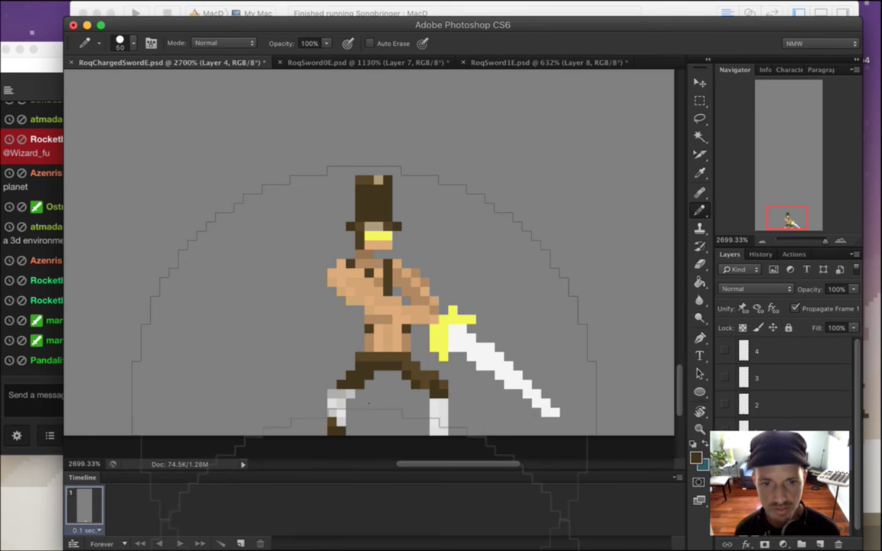
{"action": "key", "text": "bracketleft"}
{"action": "key", "text": "bracketleft"}
{"action": "key", "text": "bracketleft"}
{"action": "key", "text": "bracketleft"}
{"action": "key", "text": "bracketleft"}
{"action": "key", "text": "bracketleft"}
{"action": "key", "text": "bracketleft"}
{"action": "key", "text": "bracketleft"}
{"action": "key", "text": "bracketleft"}
{"action": "key", "text": "bracketleft"}
{"action": "key", "text": "bracketleft"}
{"action": "mouse_move", "coordinate": [350, 393]}
{"action": "left_mouse_down"}
{"action": "mouse_move", "coordinate": [331, 394]}
{"action": "mouse_move", "coordinate": [341, 422]}
{"action": "left_mouse_up"}
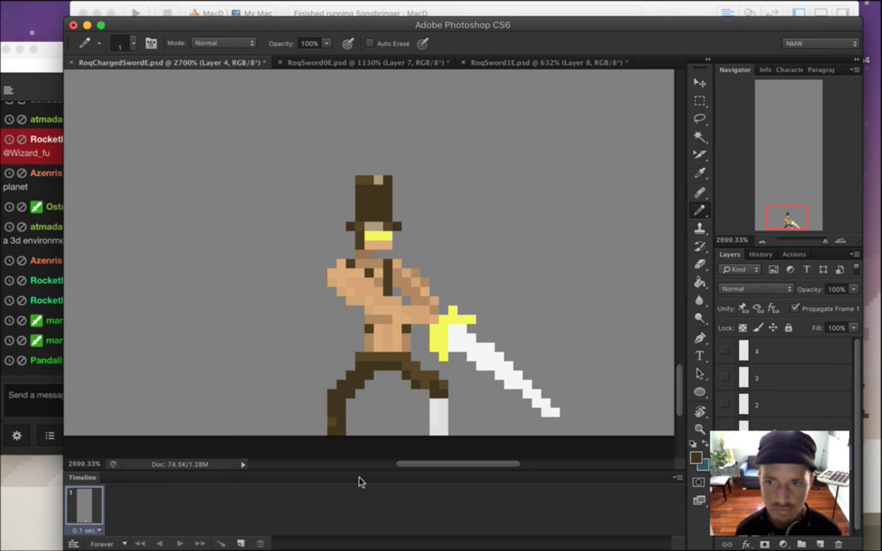
Paint the front leg's white lower part dark brown and sample the back foot's lighter brown for the pencil.
{"action": "left_click_drag", "start_coordinate": [435, 403], "coordinate": [443, 432]}
{"action": "left_click", "coordinate": [435, 432]}
{"action": "key", "text": "i"}
{"action": "left_click", "coordinate": [334, 429]}
{"action": "key", "text": "b"}
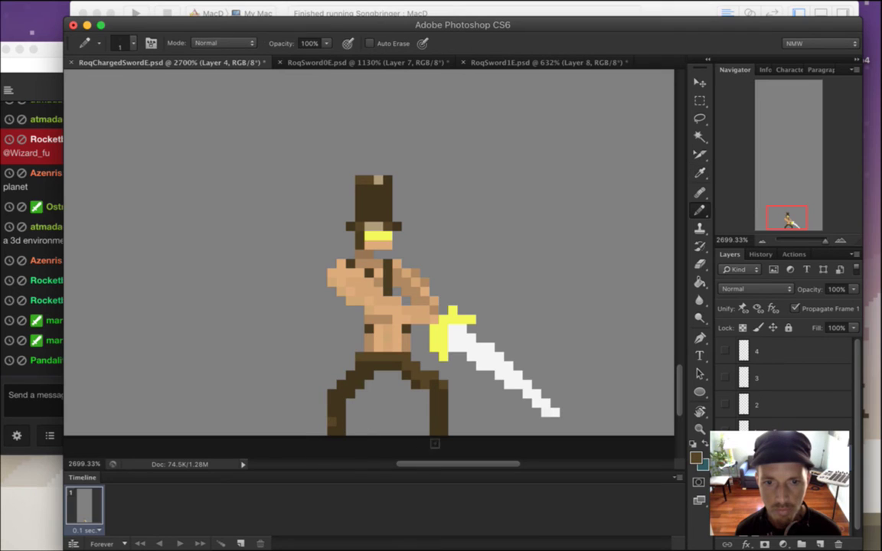
Select the head, upper torso, arms and sword without the waist and legs, and shift them two pixels right.
{"action": "left_click_drag", "start_coordinate": [383, 382], "coordinate": [359, 453]}
{"action": "key", "text": "m"}
{"action": "mouse_move", "coordinate": [310, 210]}
{"action": "left_mouse_down"}
{"action": "mouse_move", "coordinate": [455, 316]}
{"action": "mouse_move", "coordinate": [468, 342]}
{"action": "left_mouse_up"}
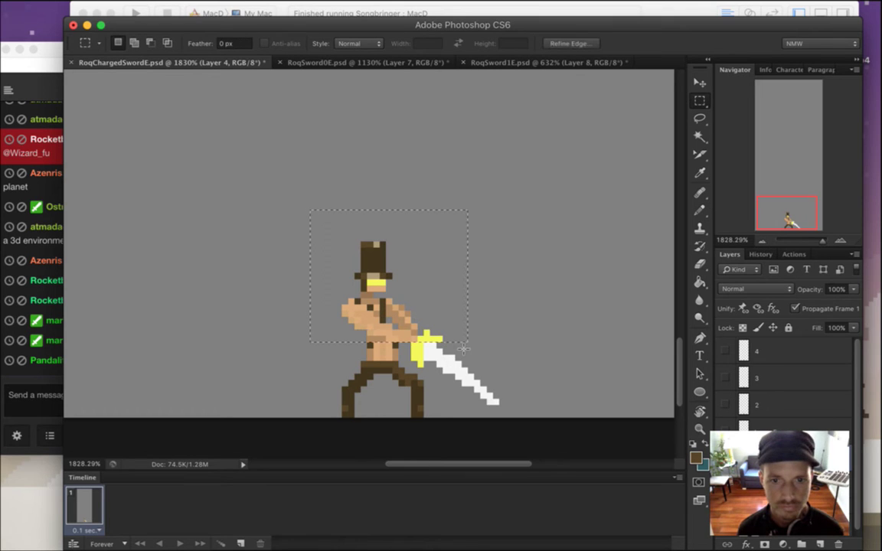
{"action": "key", "text": "v"}
{"action": "key", "text": "m"}
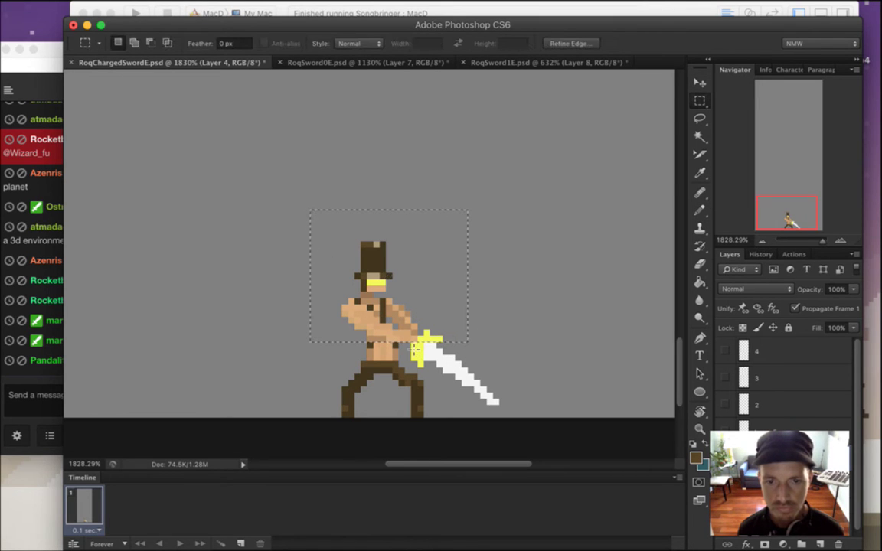
{"action": "left_click_drag", "start_coordinate": [410, 338], "coordinate": [519, 412]}
{"action": "key", "text": "v"}
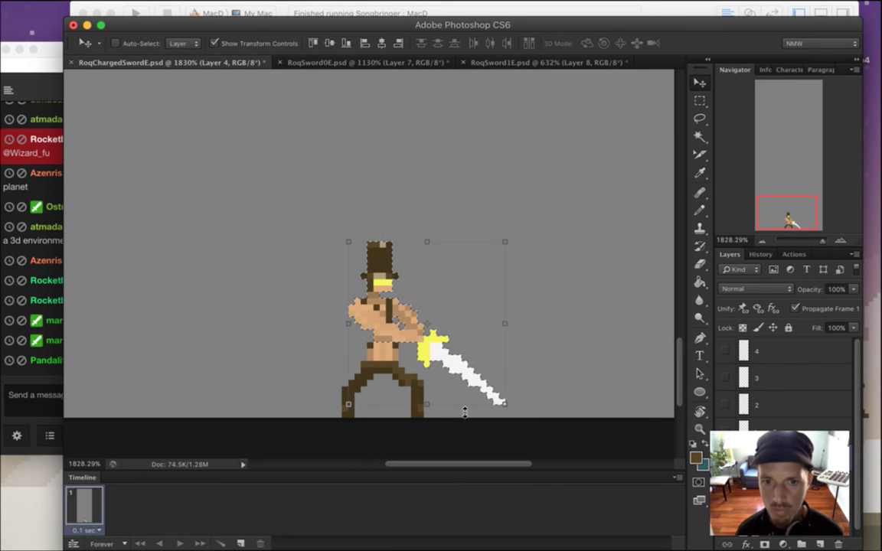
{"action": "key", "text": "Right"}
{"action": "key", "text": "Right"}
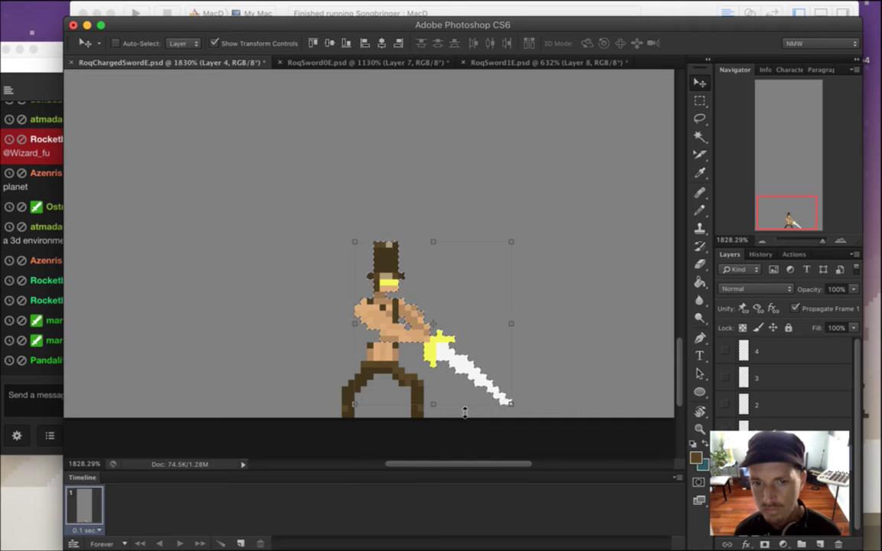
{"action": "key", "text": "super+d"}
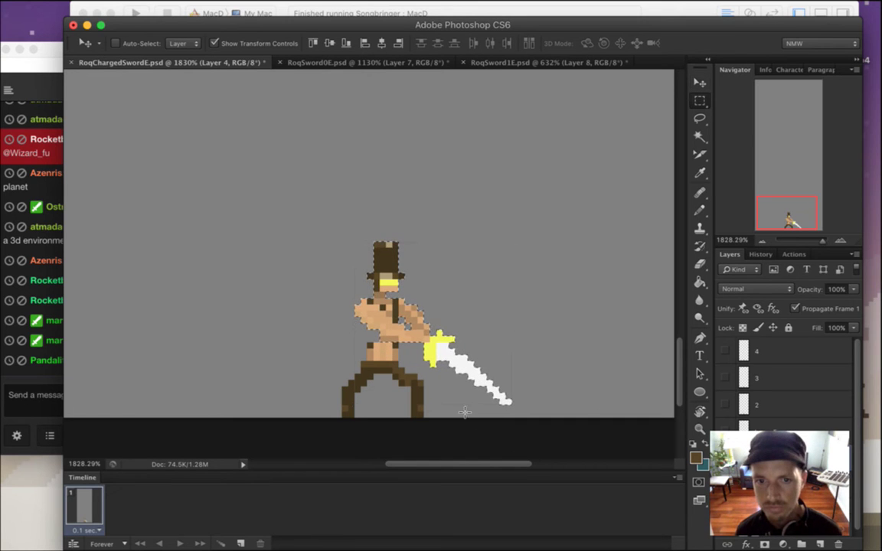
Fill in the waist beneath the shifted torso with 1 px pencil strokes in skin tones sampled from the body.
{"action": "key", "text": "m"}
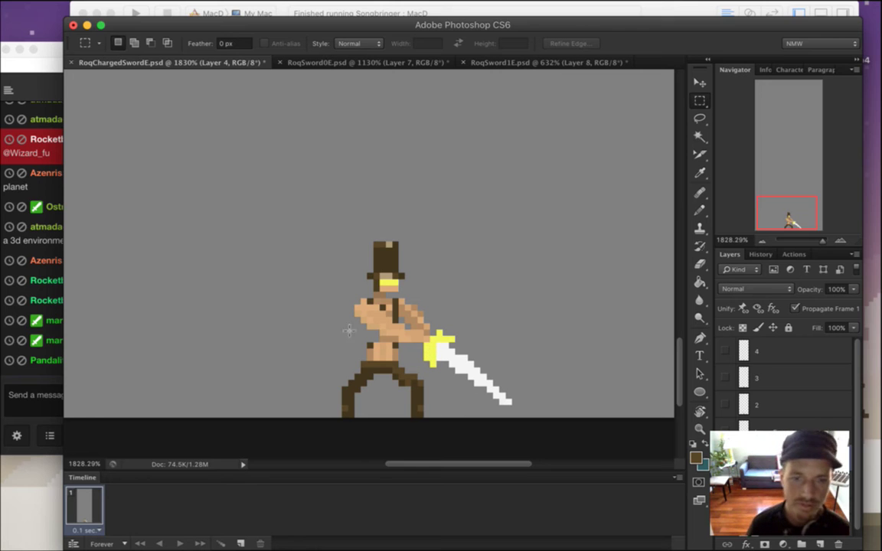
{"action": "scroll", "coordinate": [385, 339], "scroll_direction": "up", "scroll_amount": 2}
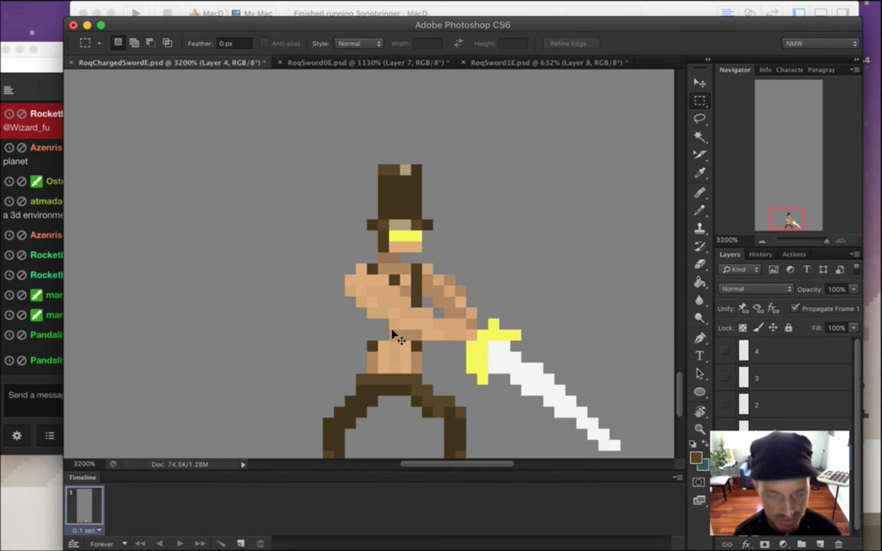
{"action": "key", "text": "i"}
{"action": "left_click", "coordinate": [390, 357]}
{"action": "key", "text": "b"}
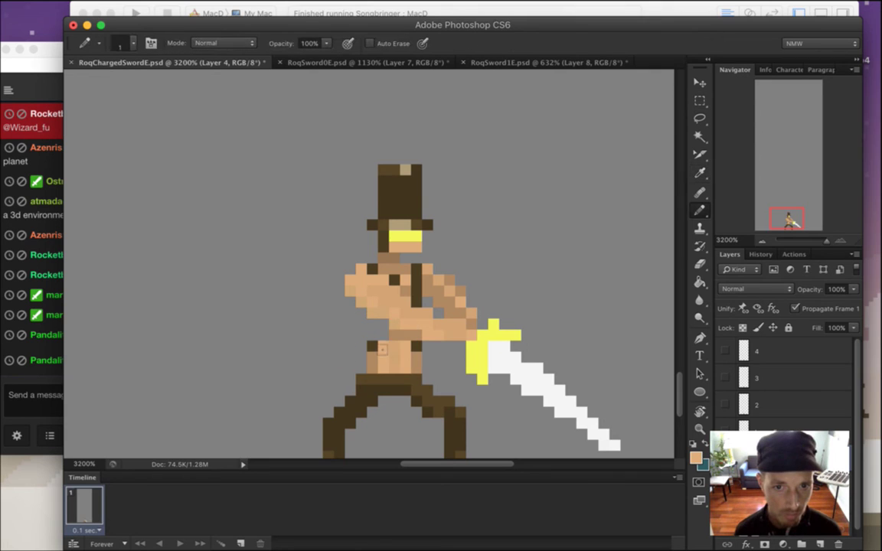
{"action": "left_click", "coordinate": [365, 306], "text": "alt"}
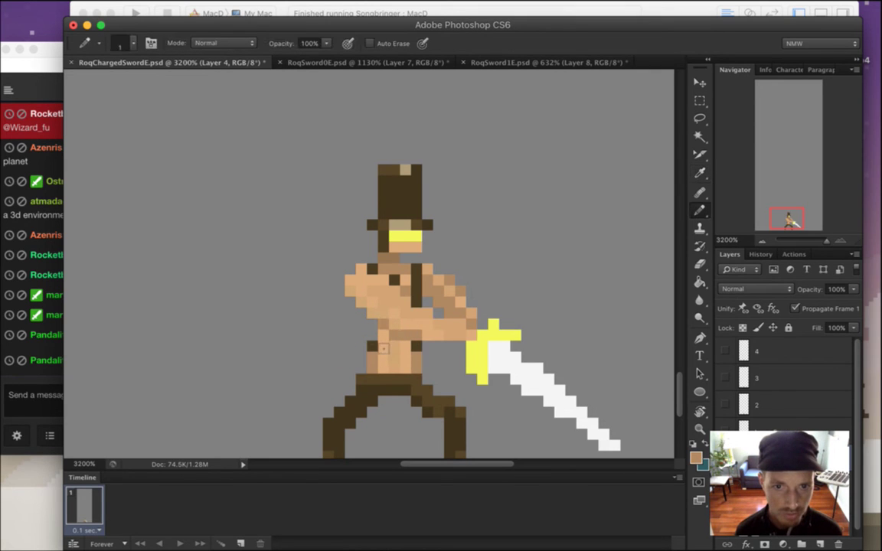
{"action": "left_click", "coordinate": [376, 349], "text": "alt"}
{"action": "key", "text": "b"}
{"action": "left_click", "coordinate": [373, 336]}
{"action": "key", "text": "i"}
{"action": "left_click", "coordinate": [378, 364]}
{"action": "key", "text": "b"}
Display the raised-sword pose on layer 1 instead of Layer 4 and hide the Timeline.
{"action": "scroll", "coordinate": [437, 338], "scroll_direction": "down", "scroll_amount": 5}
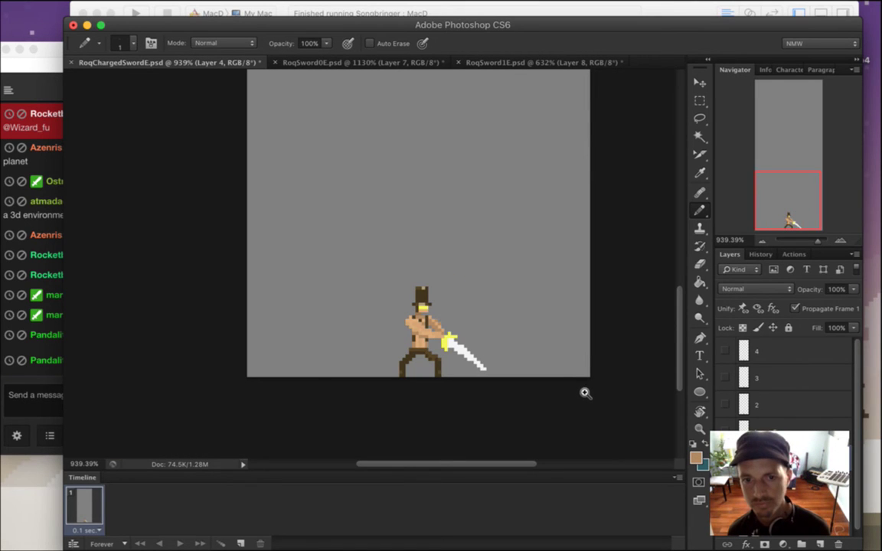
{"action": "key", "text": "space"}
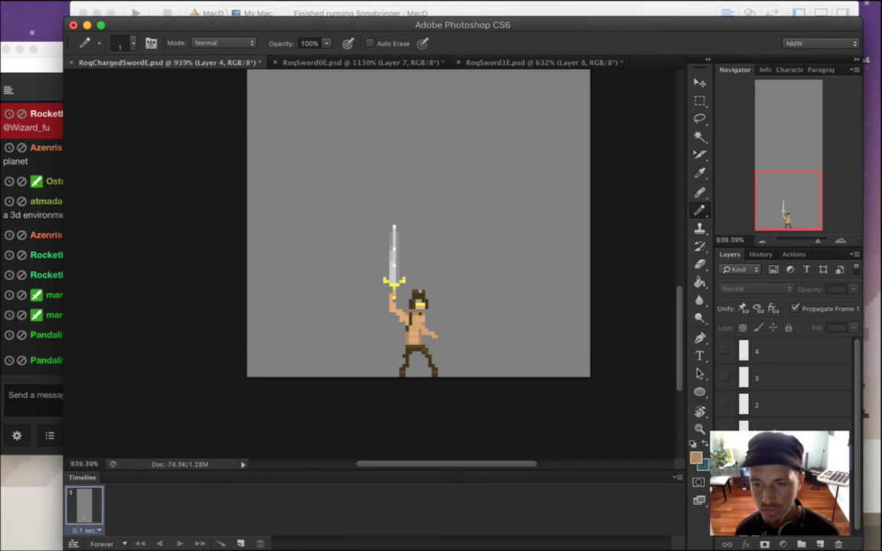
{"action": "key", "text": "space"}
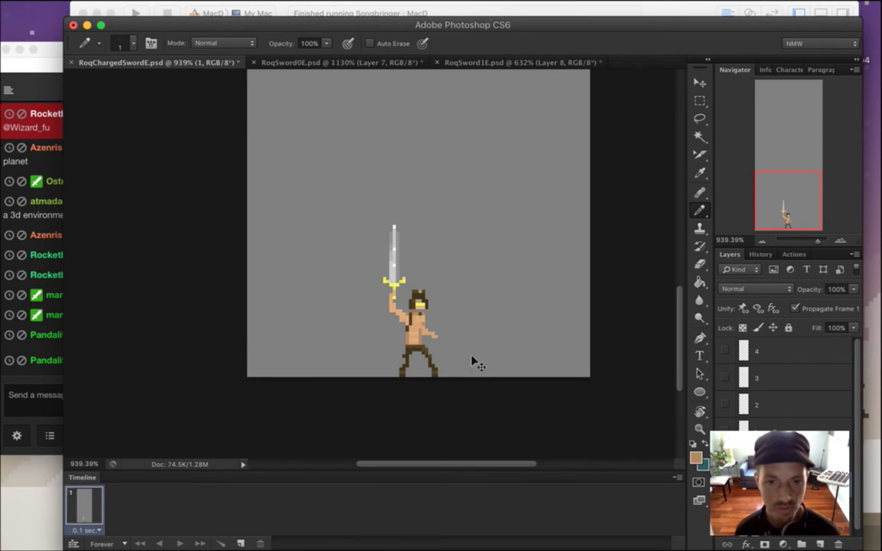
{"action": "left_click", "coordinate": [402, 6]}
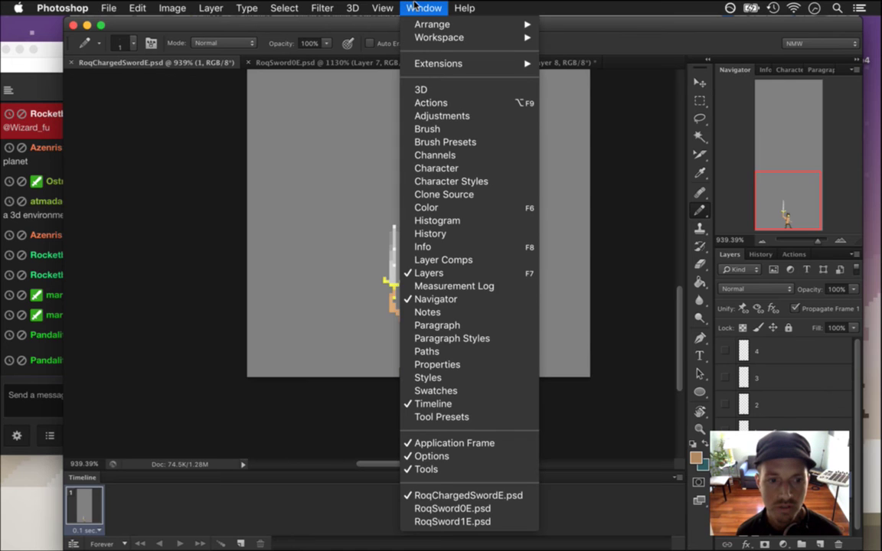
{"action": "left_click", "coordinate": [434, 404]}
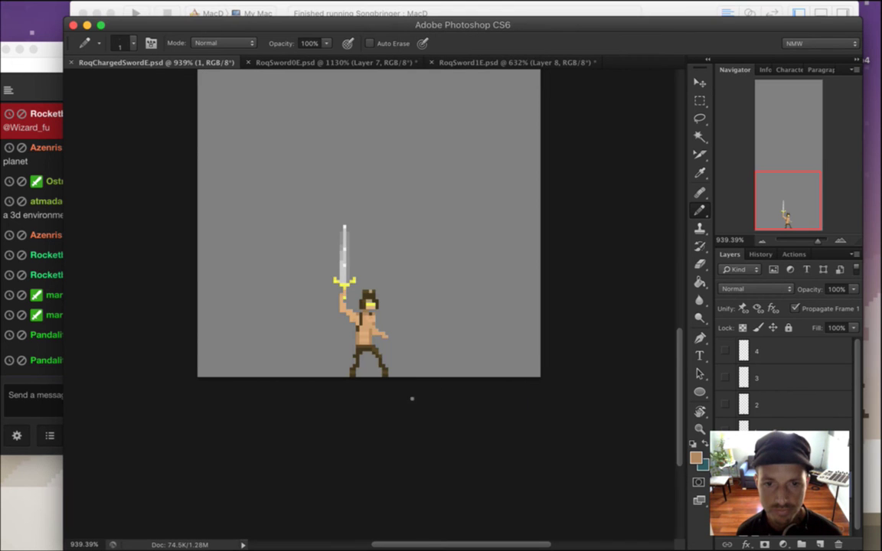
Duplicate layer 1 with the raised-sword pose.
{"action": "scroll", "coordinate": [399, 350], "scroll_direction": "up", "scroll_amount": 2}
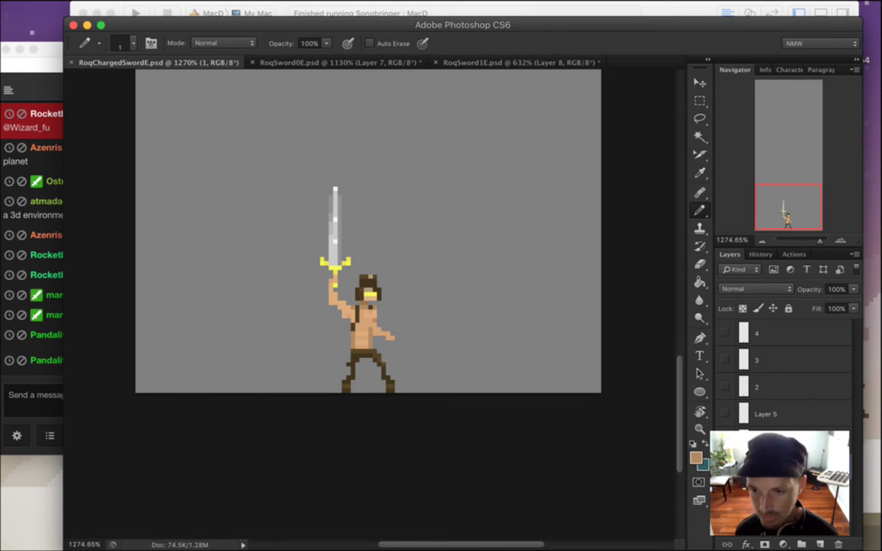
{"action": "key", "text": "super+j"}
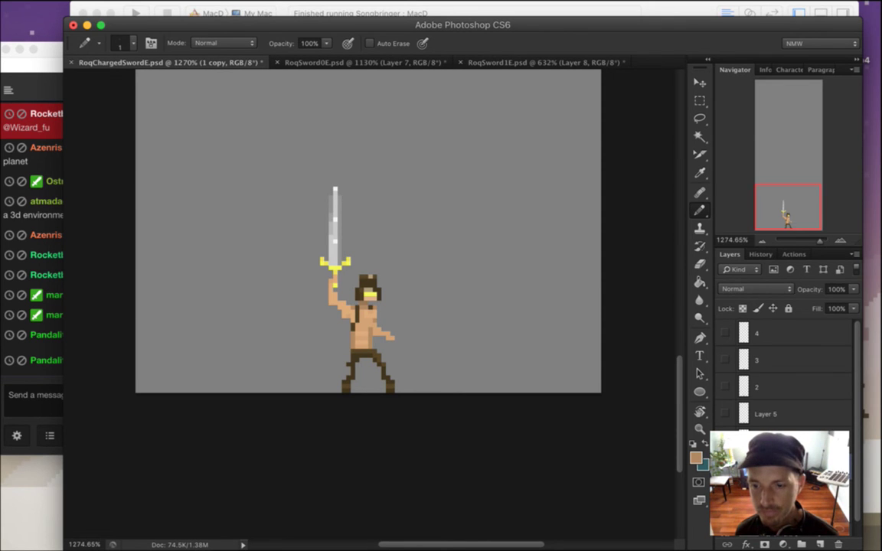
{"action": "left_click_drag", "start_coordinate": [341, 325], "coordinate": [373, 328]}
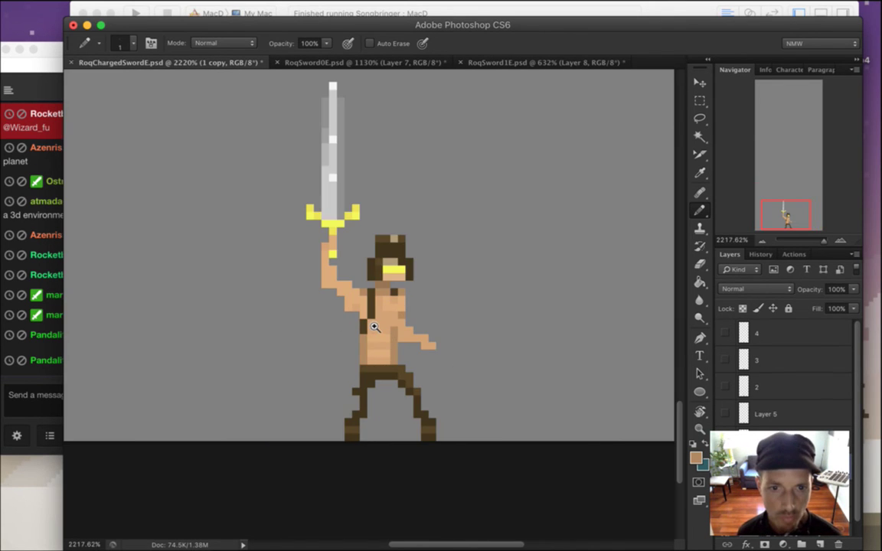
Select the sword, rotate it about 89° clockwise, and place it on the ground in front of the character.
{"action": "left_click_drag", "start_coordinate": [440, 340], "coordinate": [425, 345]}
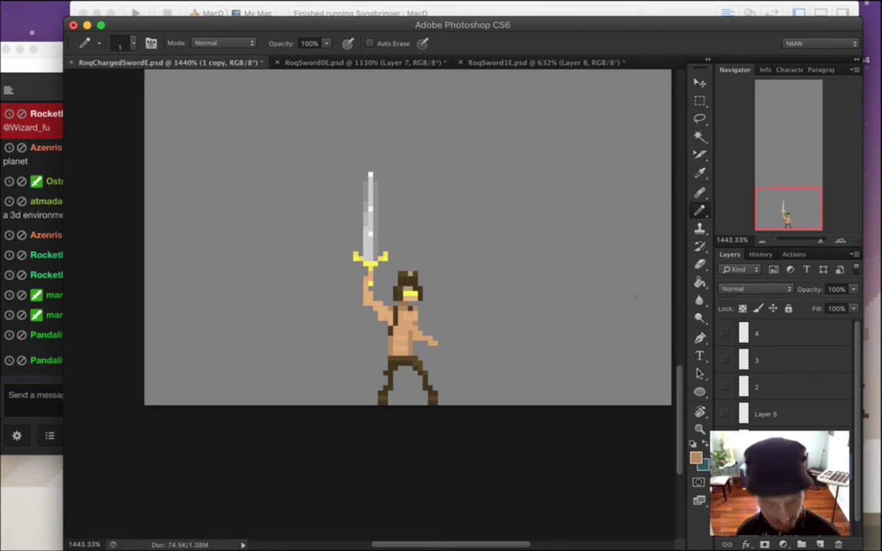
{"action": "key", "text": "m"}
{"action": "left_click_drag", "start_coordinate": [324, 137], "coordinate": [413, 252]}
{"action": "key", "text": "v"}
{"action": "left_click_drag", "start_coordinate": [414, 134], "coordinate": [469, 294]}
{"action": "left_click_drag", "start_coordinate": [406, 215], "coordinate": [598, 404]}
{"action": "left_click_drag", "start_coordinate": [531, 374], "coordinate": [535, 392]}
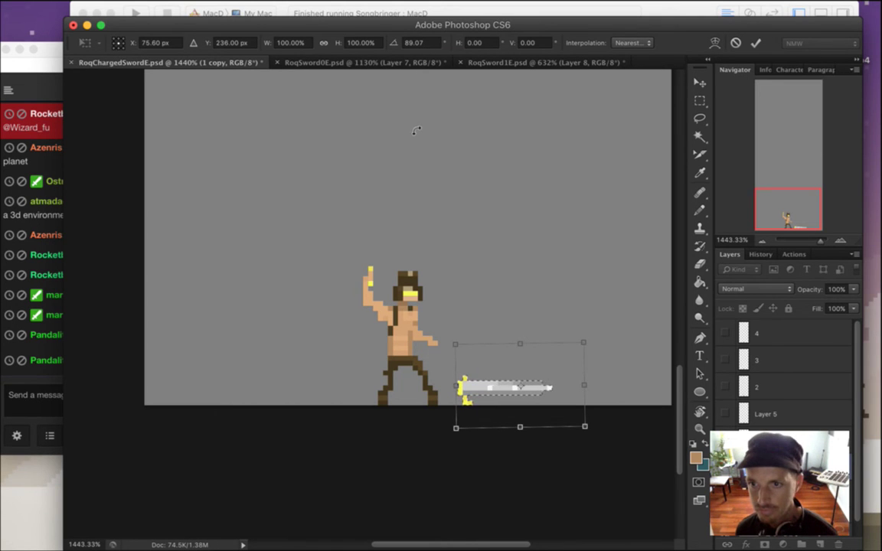
{"action": "key", "text": "Return"}
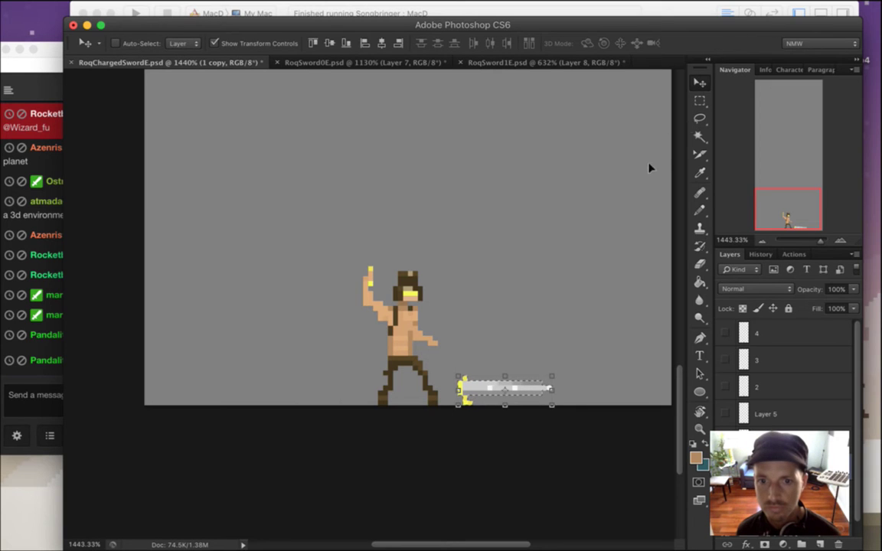
{"action": "key", "text": "m"}
{"action": "left_click", "coordinate": [483, 347]}
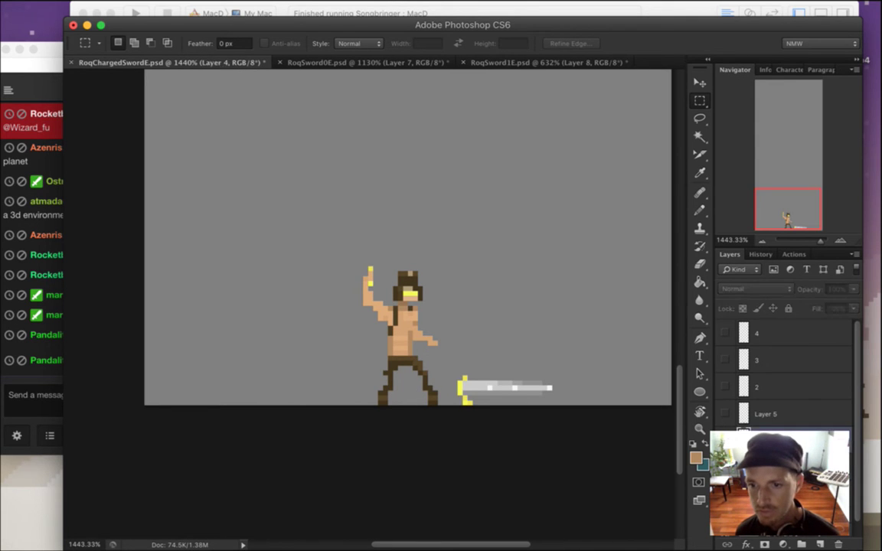
Select the character's head, torso, arms and hips, and shift them one pixel down.
{"action": "left_click_drag", "start_coordinate": [320, 237], "coordinate": [448, 371]}
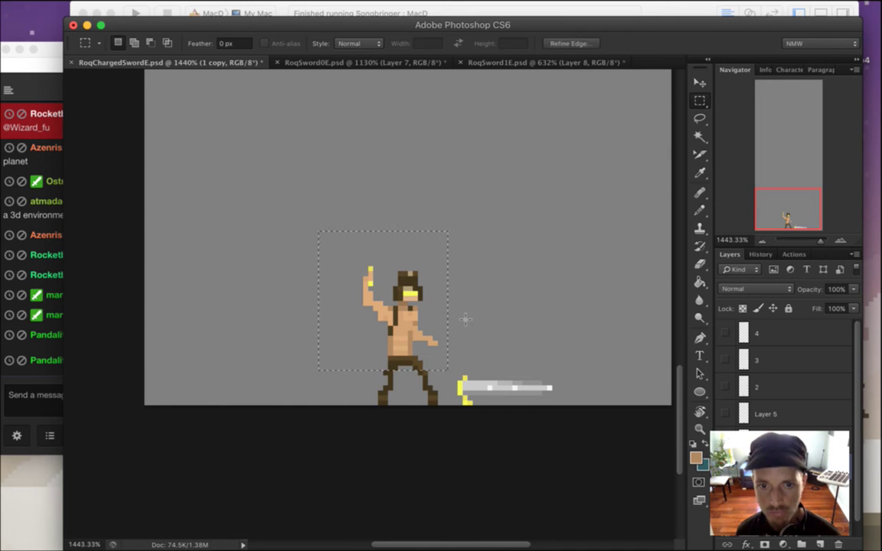
{"action": "left_click_drag", "start_coordinate": [323, 228], "coordinate": [451, 372]}
{"action": "key", "text": "v"}
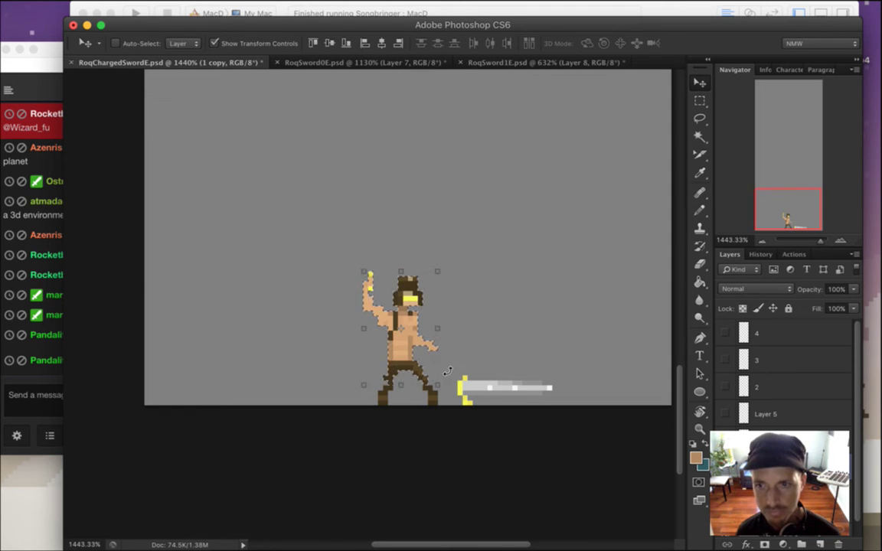
Try lowering the body by another pixel with a selection reaching further down the legs, and undo the move.
{"action": "key", "text": "m"}
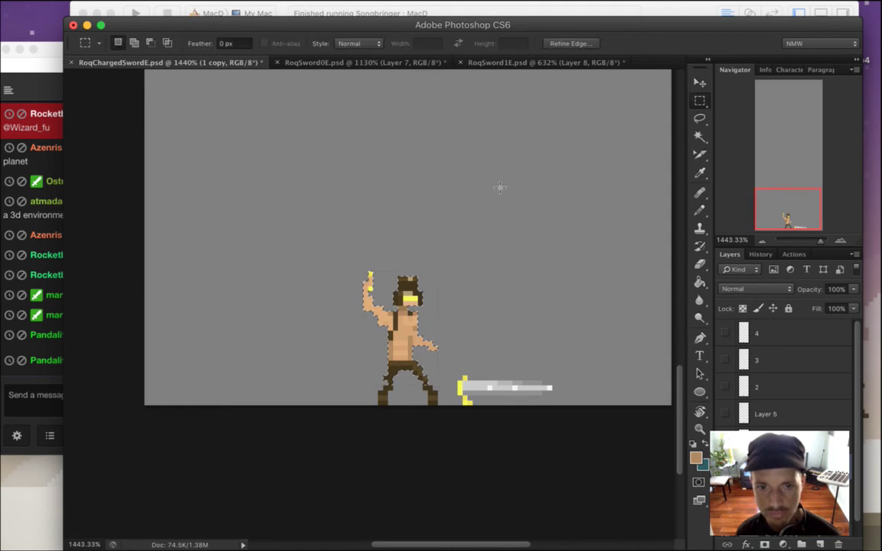
{"action": "left_click_drag", "start_coordinate": [319, 213], "coordinate": [452, 380]}
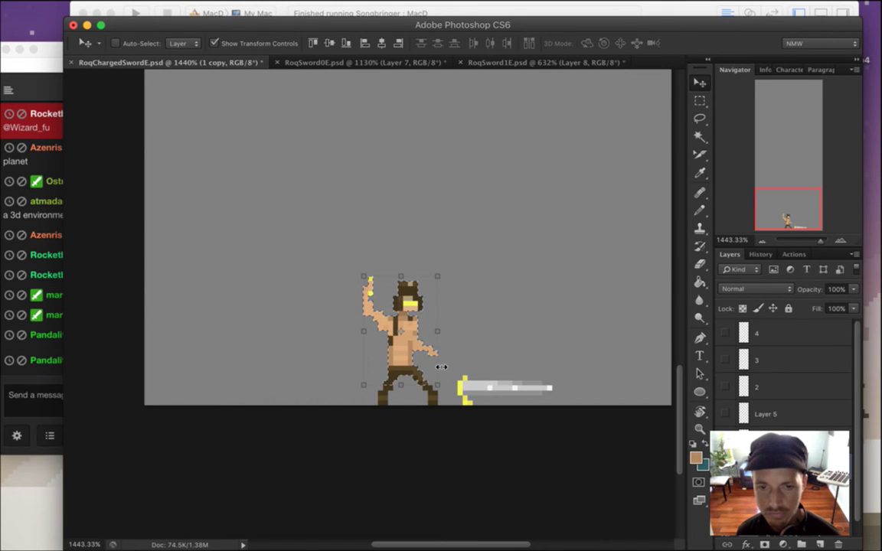
{"action": "key", "text": "super+z"}
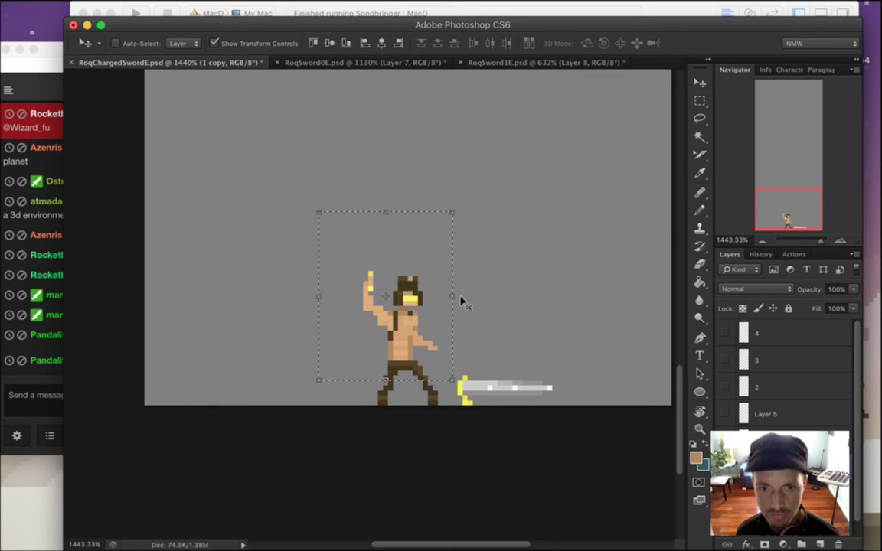
{"action": "key", "text": "m"}
{"action": "key", "text": "super+d"}
Select the body from the raised hand down to the upper thighs and lower it by one more pixel.
{"action": "left_click_drag", "start_coordinate": [411, 387], "coordinate": [451, 443]}
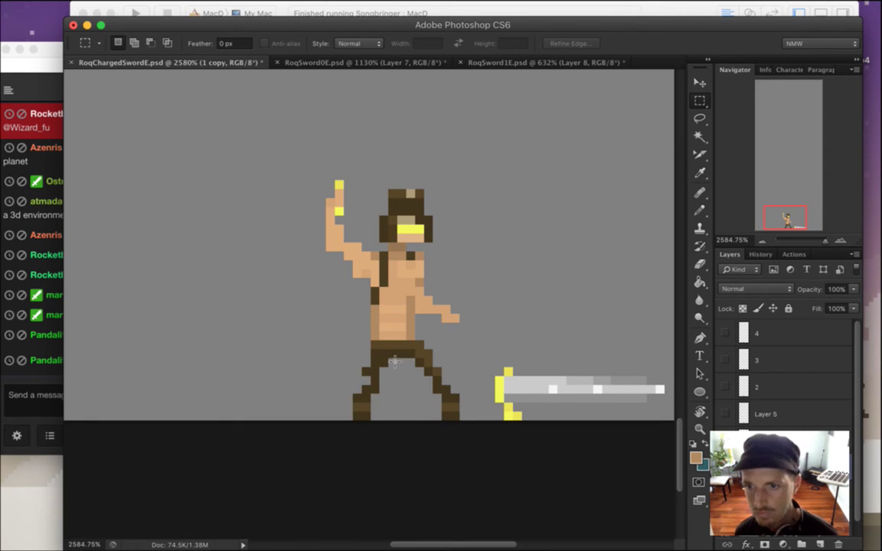
{"action": "left_click_drag", "start_coordinate": [299, 144], "coordinate": [479, 356]}
{"action": "key", "text": "v"}
{"action": "key", "text": "Down"}
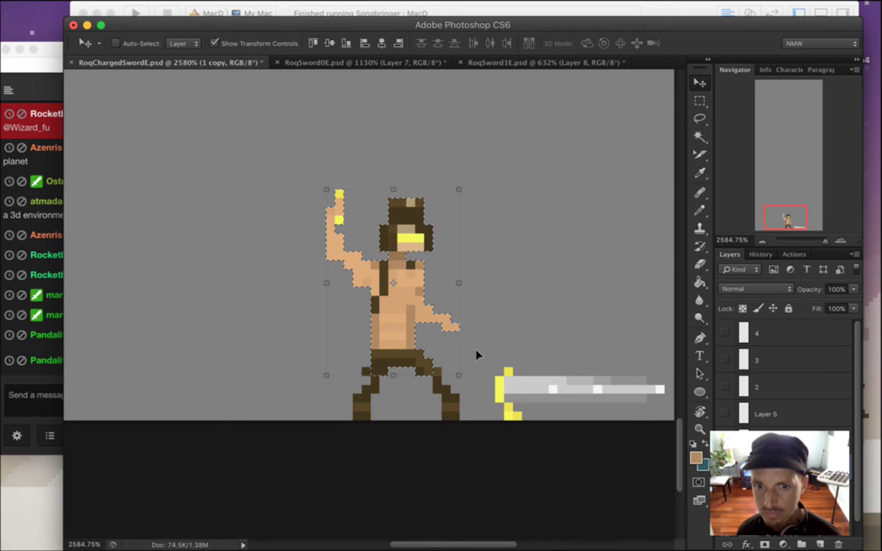
{"action": "key", "text": "m"}
{"action": "left_click", "coordinate": [235, 370]}
Thicken the legs around the knees with 1 px pencil strokes in dark brown sampled from the trousers.
{"action": "key", "text": "i"}
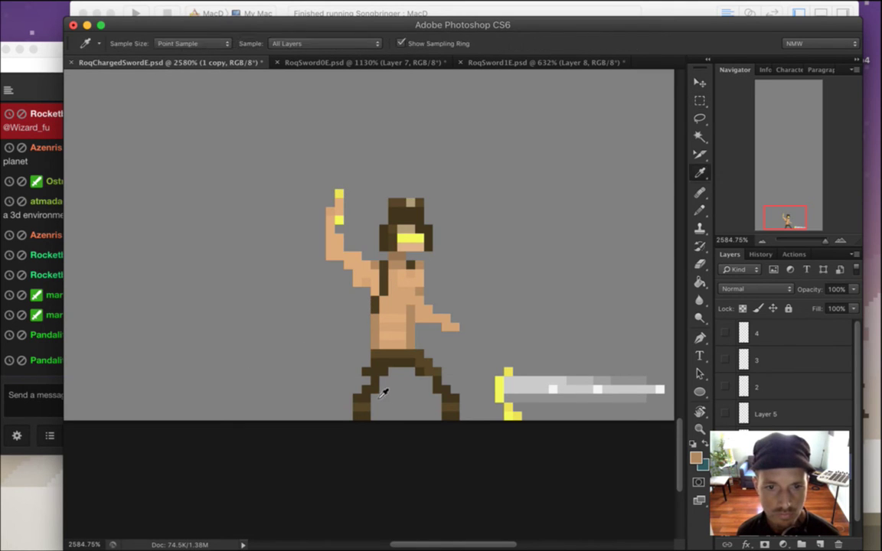
{"action": "left_click", "coordinate": [376, 385]}
{"action": "key", "text": "b"}
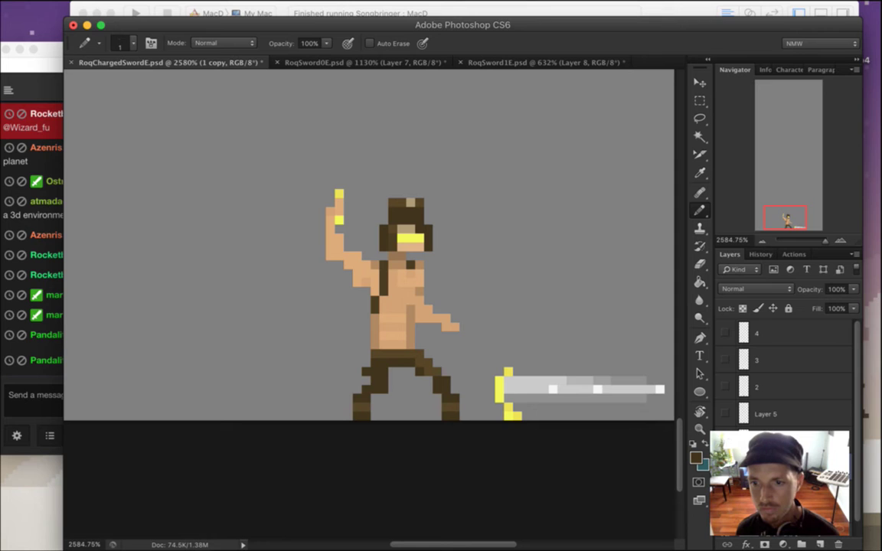
Erase the raised arm with its remaining yellow hilt pixels and the lowered front arm.
{"action": "key", "text": "e"}
{"action": "mouse_move", "coordinate": [339, 195]}
{"action": "left_mouse_down"}
{"action": "mouse_move", "coordinate": [333, 229]}
{"action": "mouse_move", "coordinate": [349, 284]}
{"action": "mouse_move", "coordinate": [358, 257]}
{"action": "mouse_move", "coordinate": [371, 290]}
{"action": "left_mouse_up"}
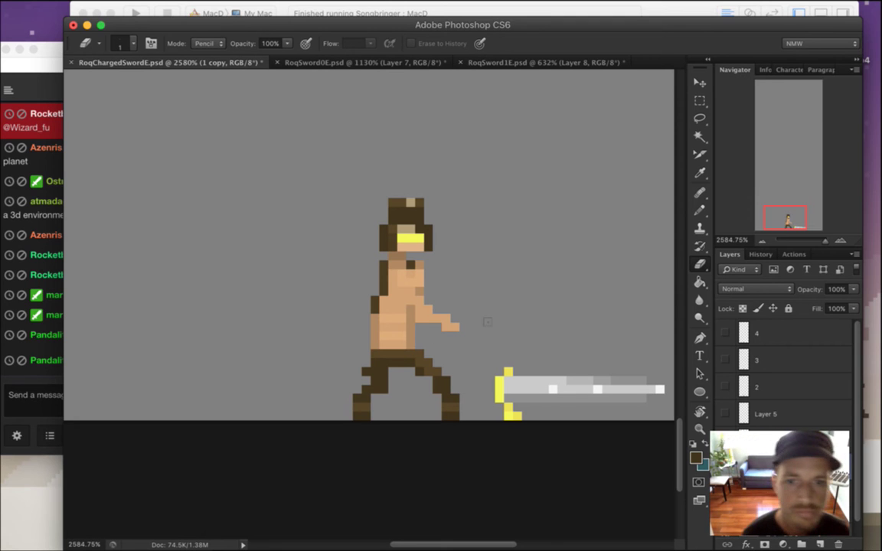
{"action": "left_click_drag", "start_coordinate": [420, 302], "coordinate": [447, 330]}
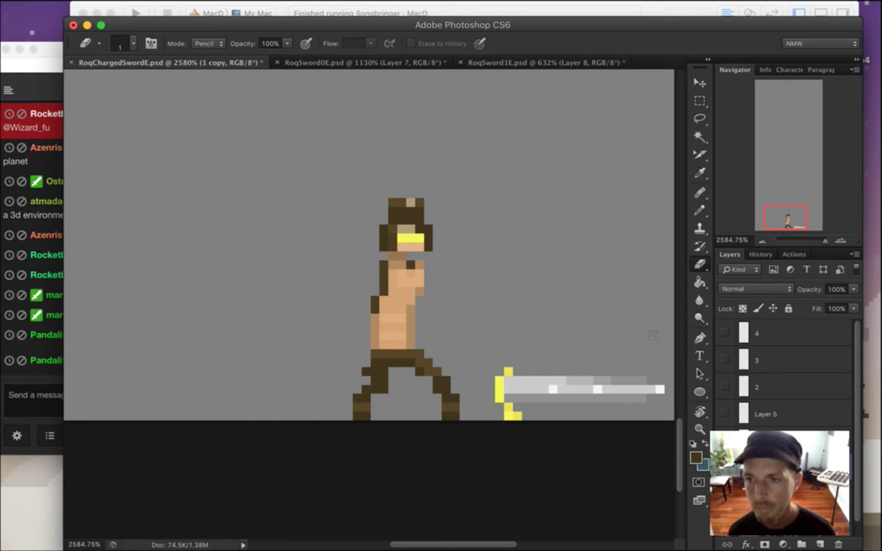
Lean the torso forward by shifting the body above the waist, and again above the belly, one pixel right each.
{"action": "key", "text": "m"}
{"action": "mouse_move", "coordinate": [310, 162]}
{"action": "left_mouse_down"}
{"action": "mouse_move", "coordinate": [429, 268]}
{"action": "mouse_move", "coordinate": [478, 334]}
{"action": "left_mouse_up"}
{"action": "key", "text": "v"}
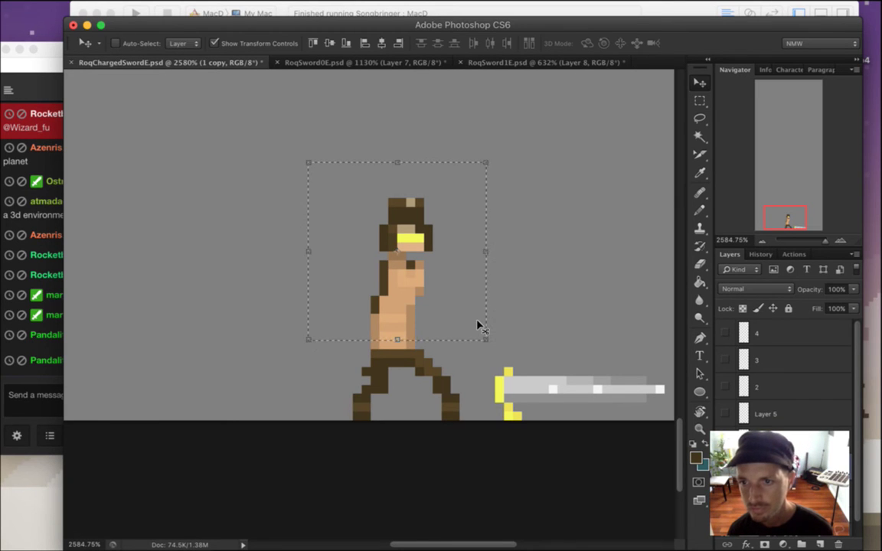
{"action": "key", "text": "Right"}
{"action": "key", "text": "m"}
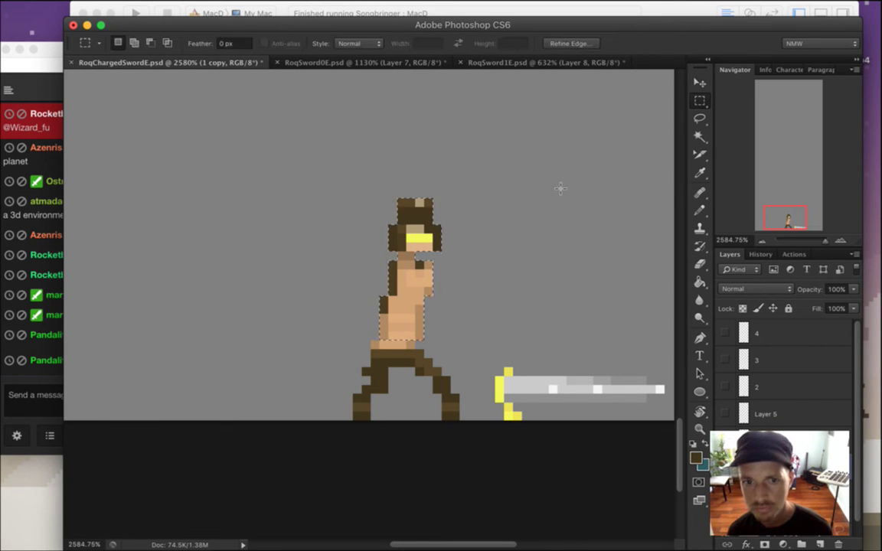
{"action": "left_click_drag", "start_coordinate": [343, 162], "coordinate": [550, 311]}
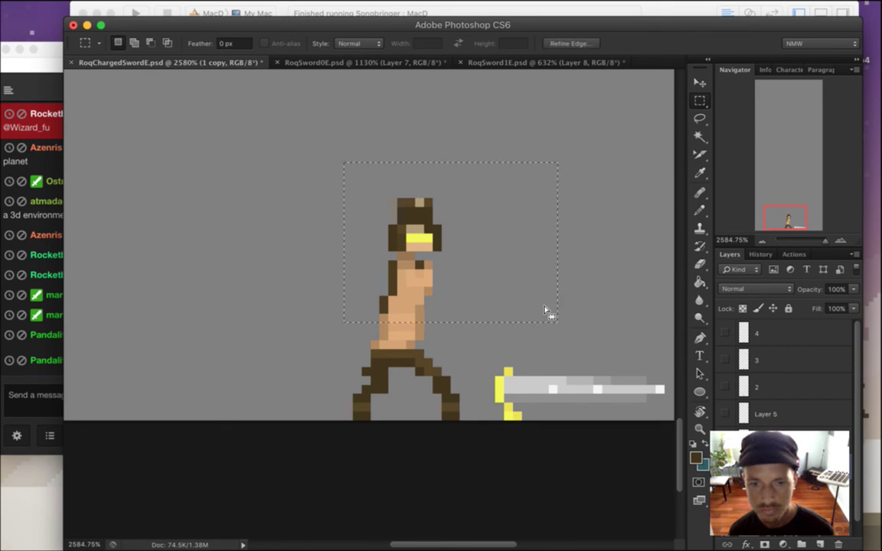
{"action": "key", "text": "v"}
{"action": "key", "text": "Right"}
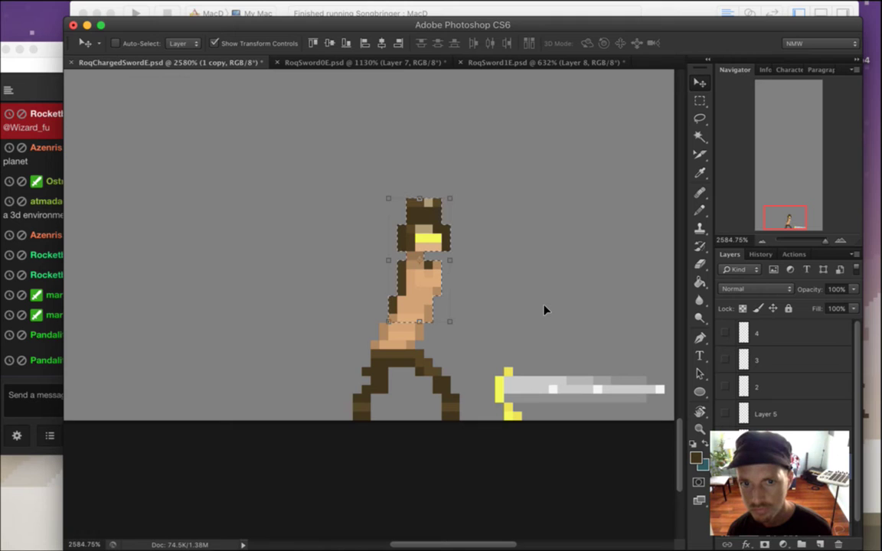
Select the head and chest, shift them one pixel down, and clear the selection around them.
{"action": "key", "text": "m"}
{"action": "left_click_drag", "start_coordinate": [372, 147], "coordinate": [533, 265]}
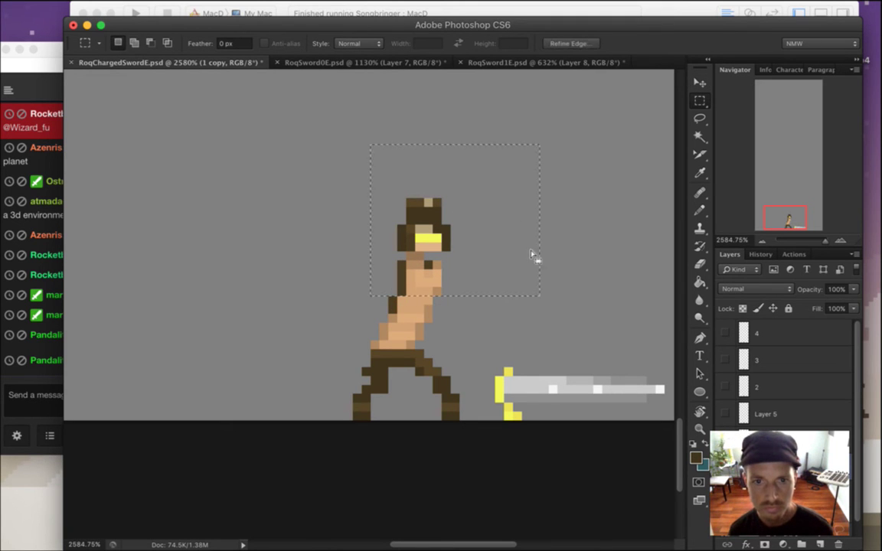
{"action": "left_click_drag", "start_coordinate": [317, 159], "coordinate": [517, 282]}
{"action": "key", "text": "v"}
{"action": "key", "text": "Down"}
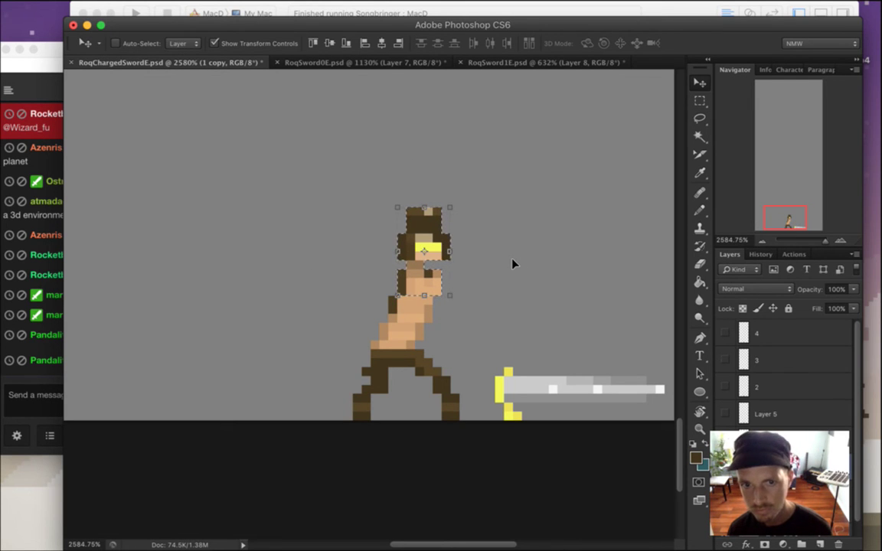
{"action": "key", "text": "m"}
{"action": "left_click_drag", "start_coordinate": [567, 298], "coordinate": [558, 279]}
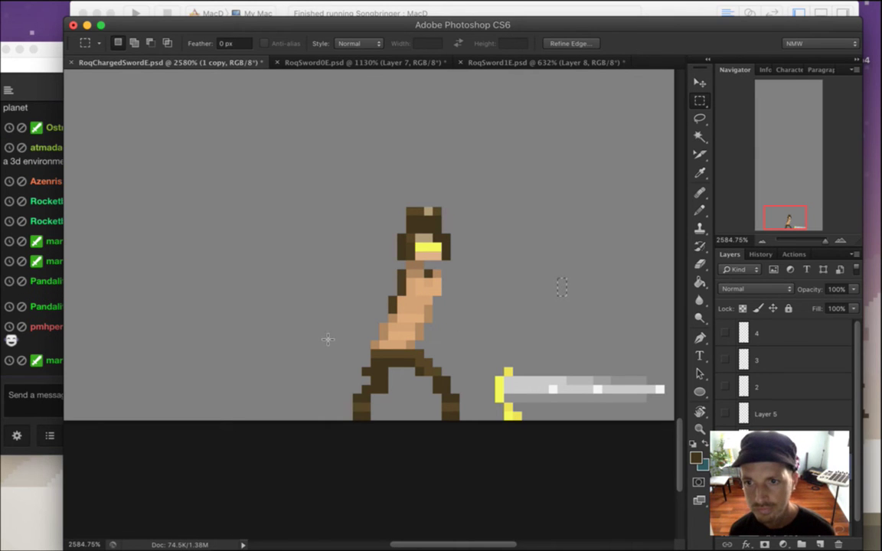
Switch to the Twitch chat window to read the latest viewer messages, and return to Photoshop.
{"action": "left_click", "coordinate": [25, 383]}
{"action": "left_click", "coordinate": [43, 389]}
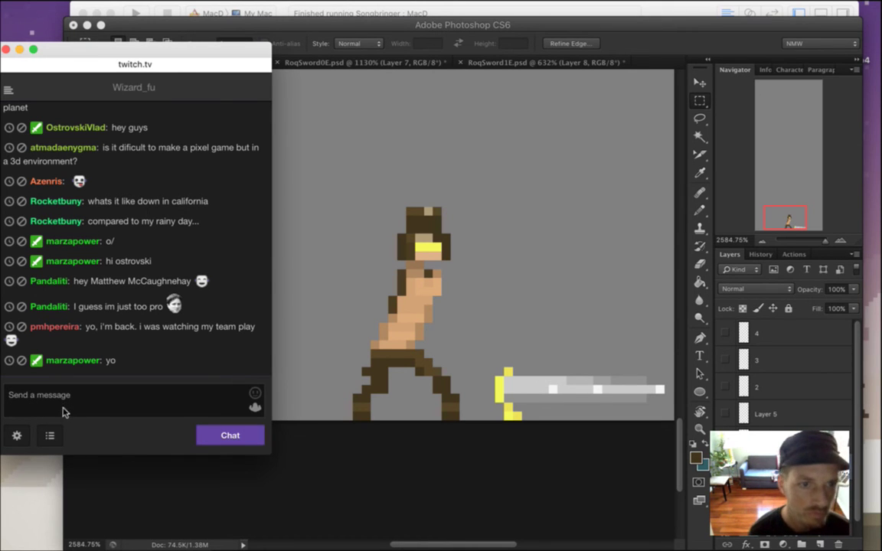
{"action": "left_click_drag", "start_coordinate": [98, 307], "coordinate": [149, 307]}
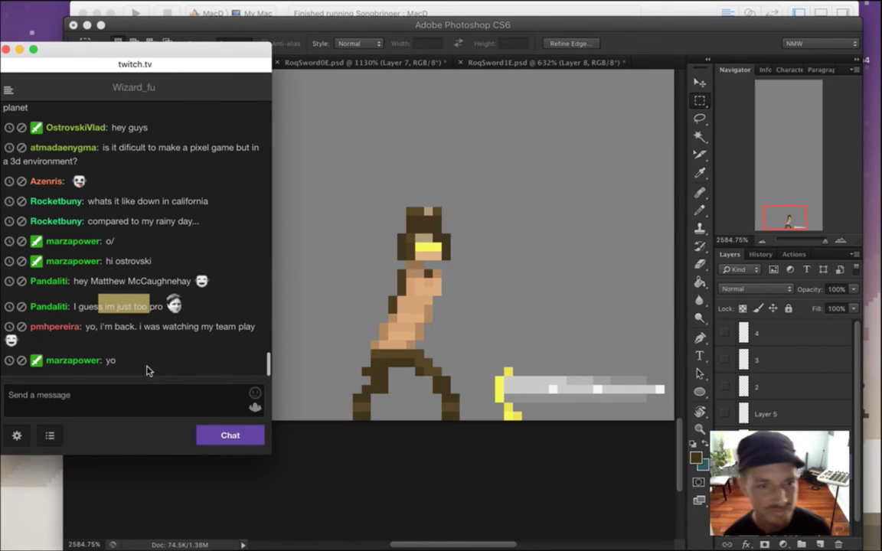
{"action": "left_click", "coordinate": [115, 332]}
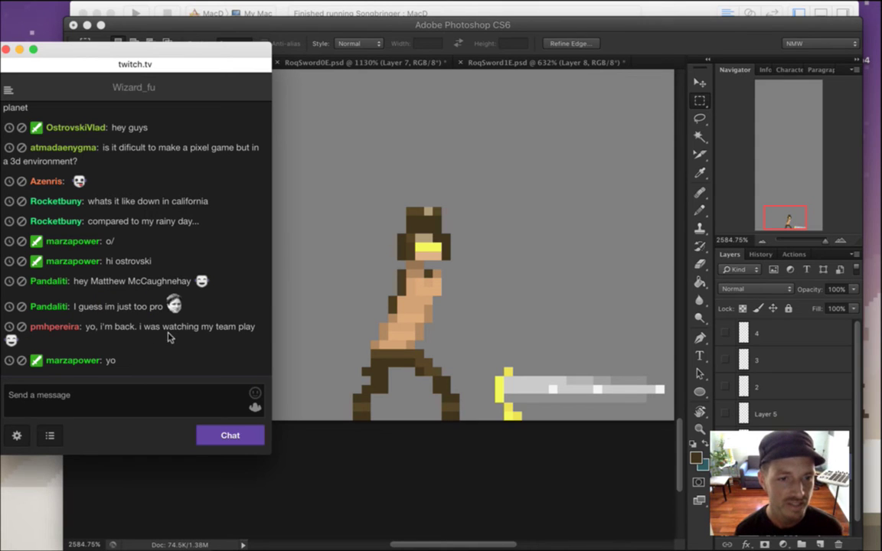
{"action": "left_click_drag", "start_coordinate": [200, 328], "coordinate": [124, 328]}
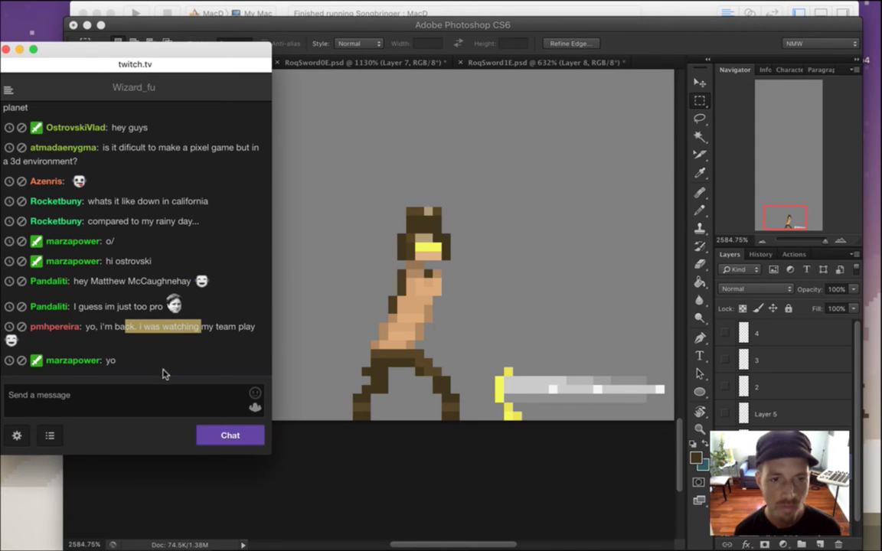
{"action": "left_click", "coordinate": [587, 108]}
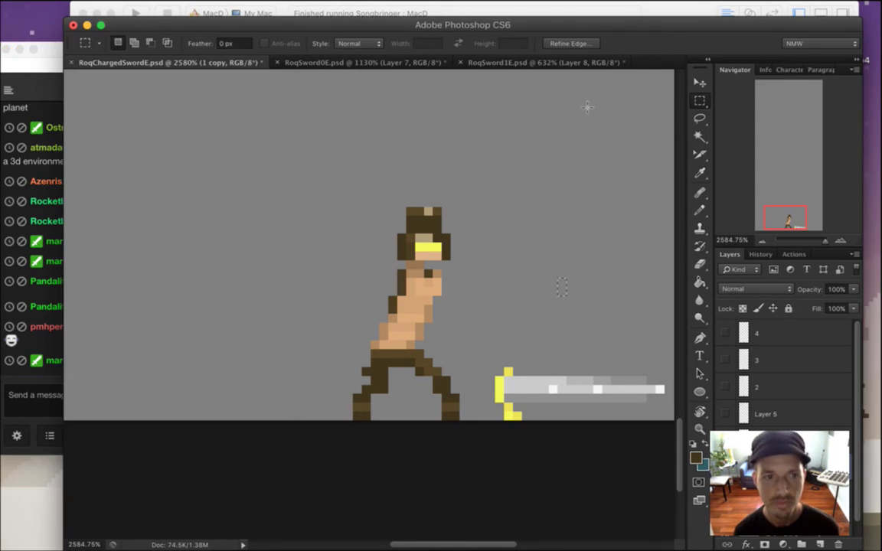
Try lowering the hat and upper face by one pixel, undo the move, and clear the selection.
{"action": "left_click", "coordinate": [580, 262]}
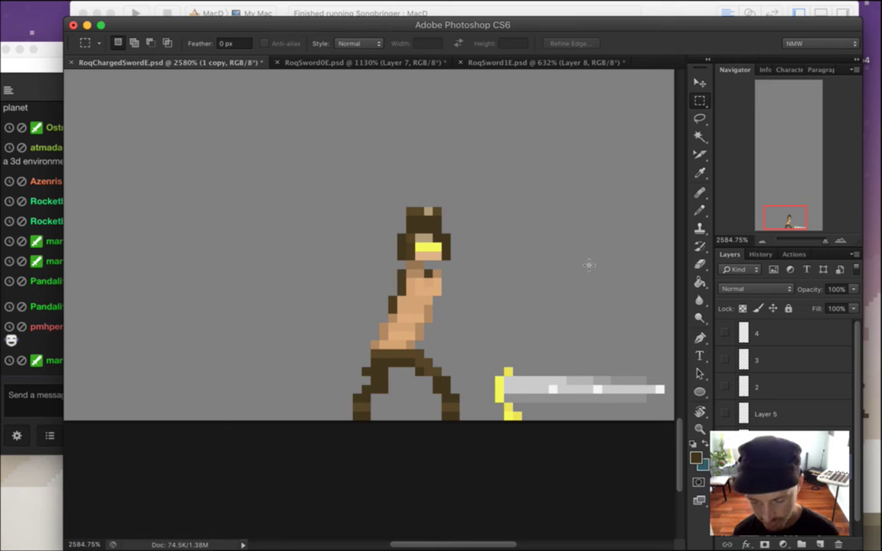
{"action": "key", "text": "e"}
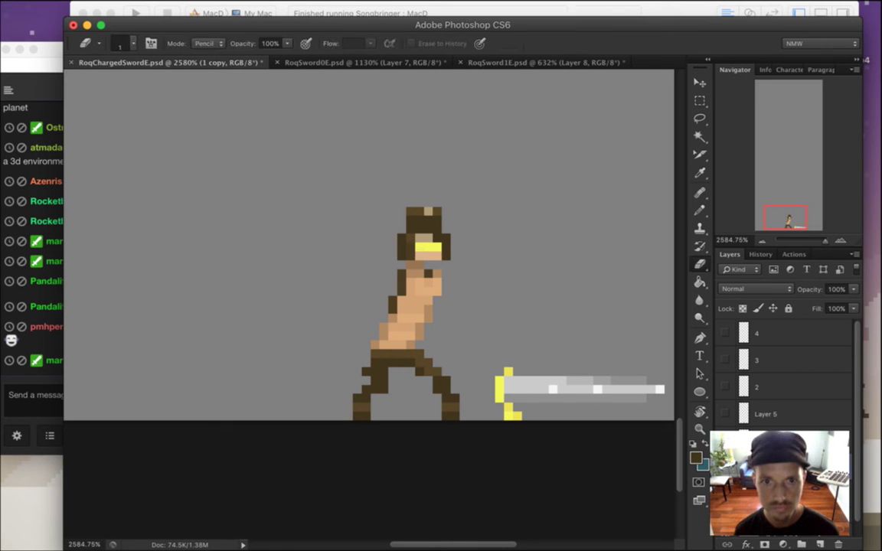
{"action": "key", "text": "m"}
{"action": "left_click_drag", "start_coordinate": [370, 189], "coordinate": [472, 242]}
{"action": "key", "text": "v"}
{"action": "key", "text": "Down"}
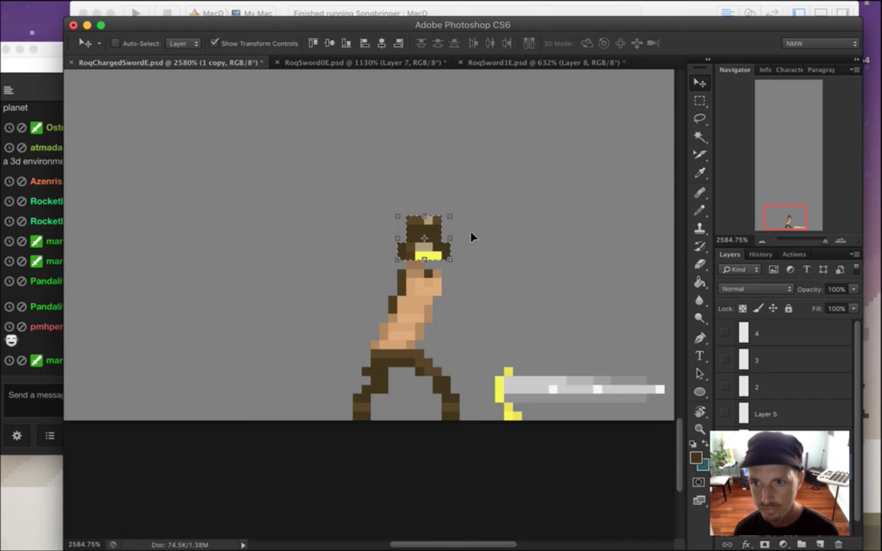
{"action": "key", "text": "ctrl+z"}
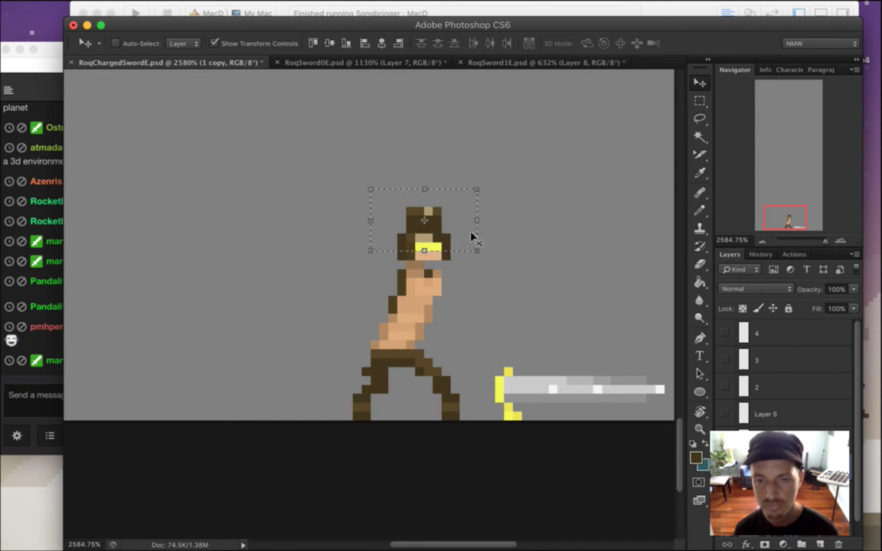
{"action": "key", "text": "m"}
{"action": "left_click", "coordinate": [530, 244]}
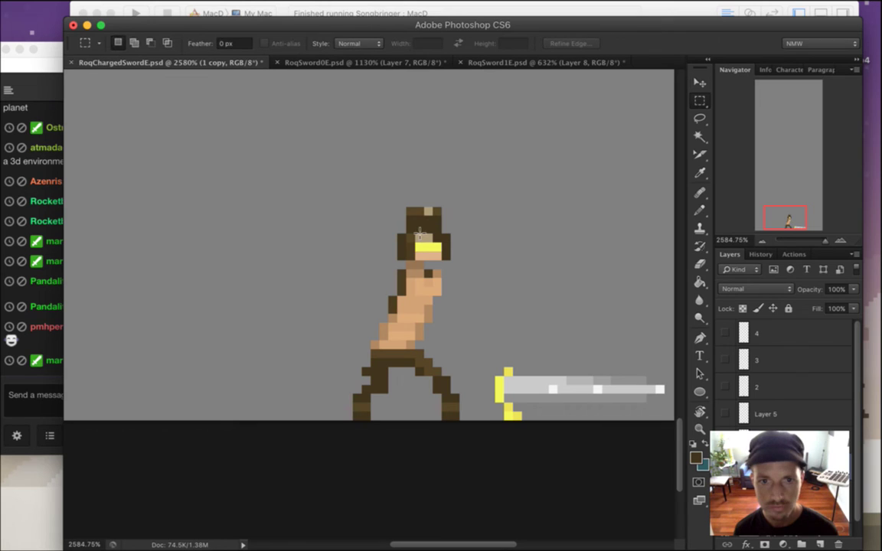
Replace the yellow visor band across the face with the tan skin shade sampled from the face.
{"action": "key", "text": "e"}
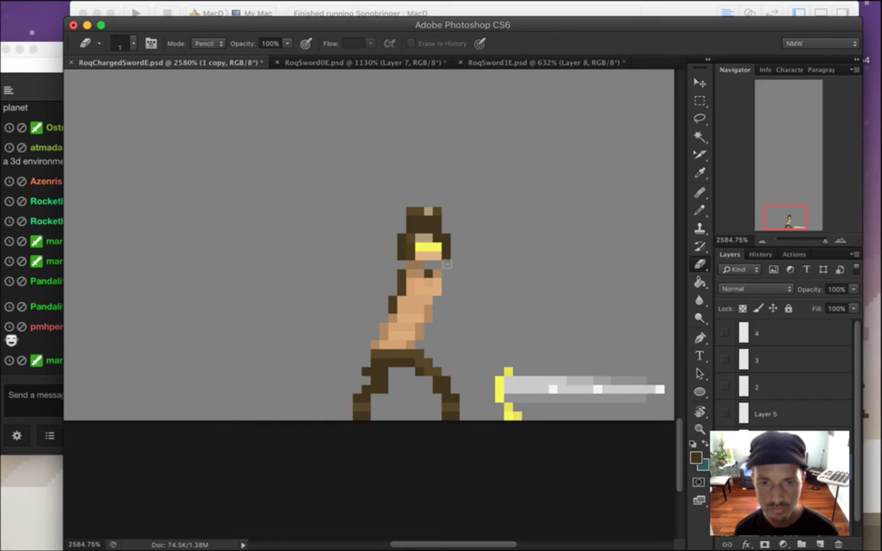
{"action": "key", "text": "i"}
{"action": "key", "text": "b"}
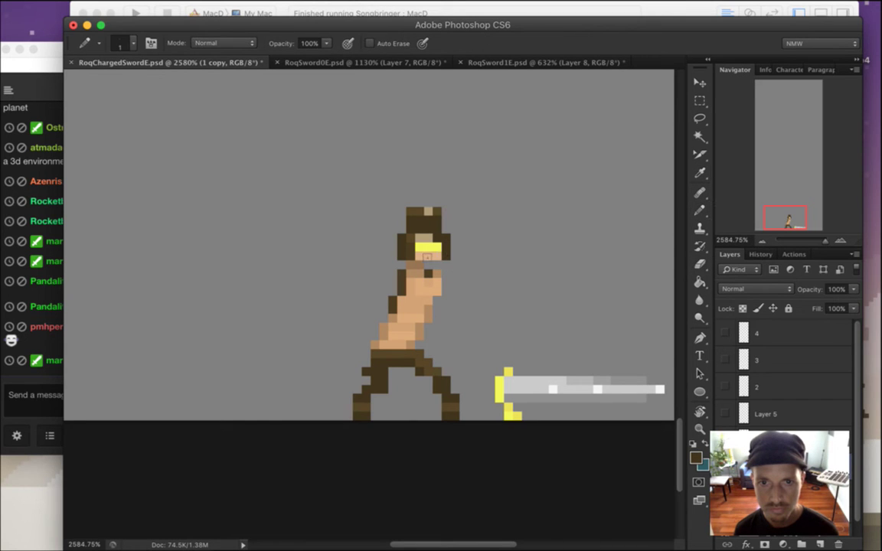
{"action": "key", "text": "i"}
{"action": "left_click", "coordinate": [429, 266]}
{"action": "key", "text": "b"}
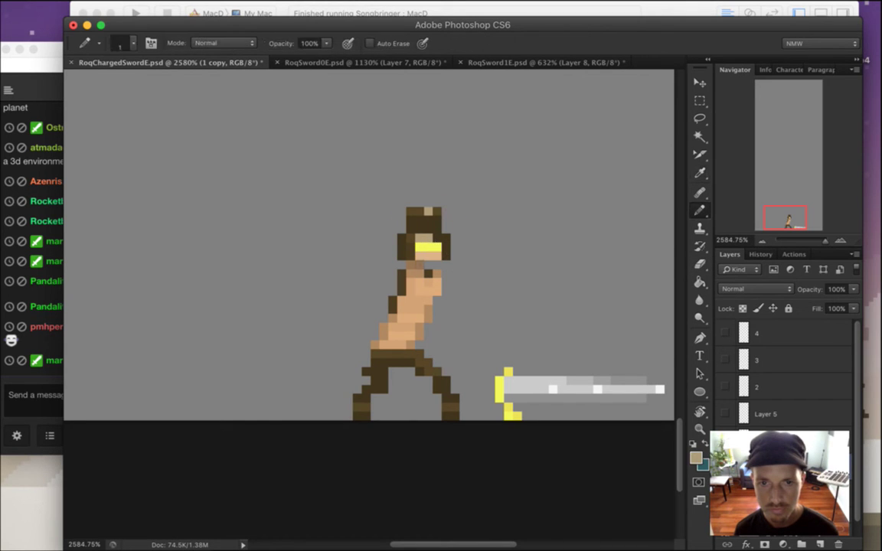
{"action": "key", "text": "i"}
{"action": "left_click", "coordinate": [444, 247]}
{"action": "key", "text": "b"}
{"action": "left_click", "coordinate": [437, 246]}
Extend the hat over the brow by painting the pixel row above the eyes in the sampled dark brown.
{"action": "key", "text": "i"}
{"action": "left_click", "coordinate": [413, 248]}
{"action": "key", "text": "b"}
{"action": "key", "text": "i"}
{"action": "left_click", "coordinate": [446, 247]}
{"action": "key", "text": "e"}
{"action": "key", "text": "b"}
{"action": "mouse_move", "coordinate": [429, 238]}
{"action": "left_mouse_down"}
{"action": "mouse_move", "coordinate": [428, 265]}
{"action": "mouse_move", "coordinate": [411, 238]}
{"action": "left_mouse_up"}
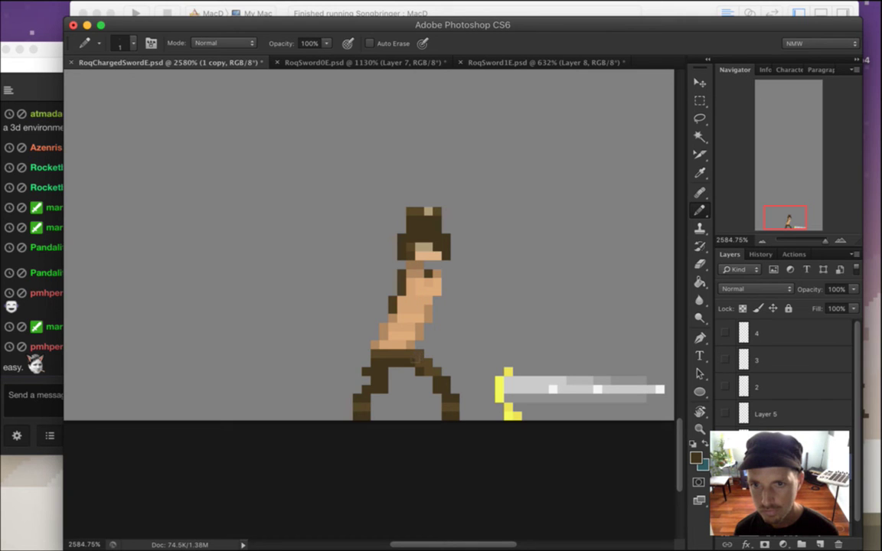
Select the whole head with its hat and shift it one pixel down and one pixel right.
{"action": "key", "text": "m"}
{"action": "mouse_move", "coordinate": [370, 198]}
{"action": "left_mouse_down"}
{"action": "mouse_move", "coordinate": [419, 201]}
{"action": "mouse_move", "coordinate": [481, 247]}
{"action": "mouse_move", "coordinate": [487, 269]}
{"action": "left_mouse_up"}
{"action": "left_click", "coordinate": [523, 146]}
{"action": "left_click_drag", "start_coordinate": [370, 181], "coordinate": [481, 244]}
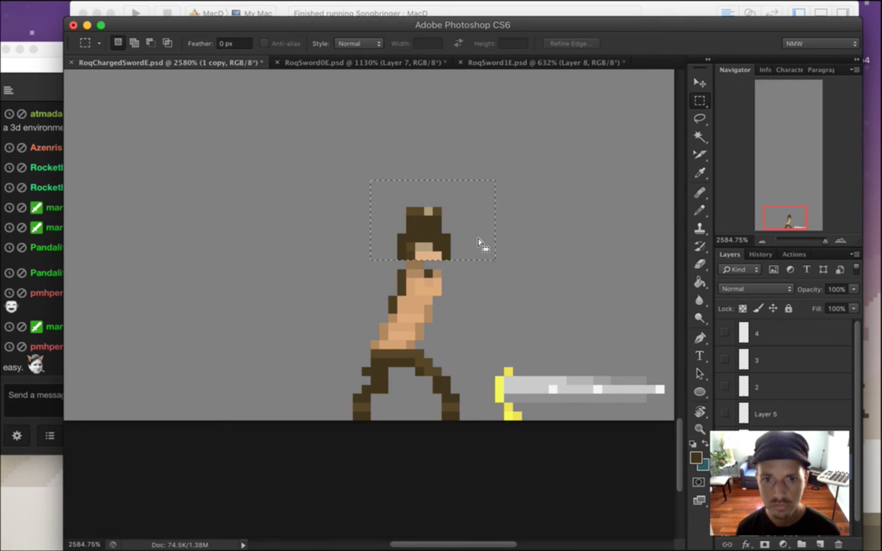
{"action": "key", "text": "v"}
{"action": "key", "text": "Down"}
{"action": "key", "text": "Right"}
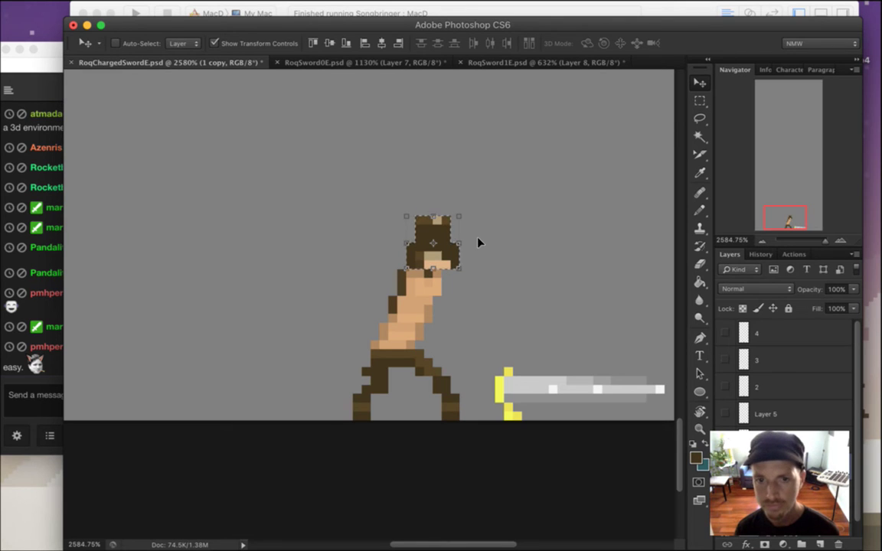
Park the head in the empty canvas up right and place a duplicate on the neck, rotated 24.15° and nudged one pixel right and down.
{"action": "left_click_drag", "start_coordinate": [395, 194], "coordinate": [484, 140]}
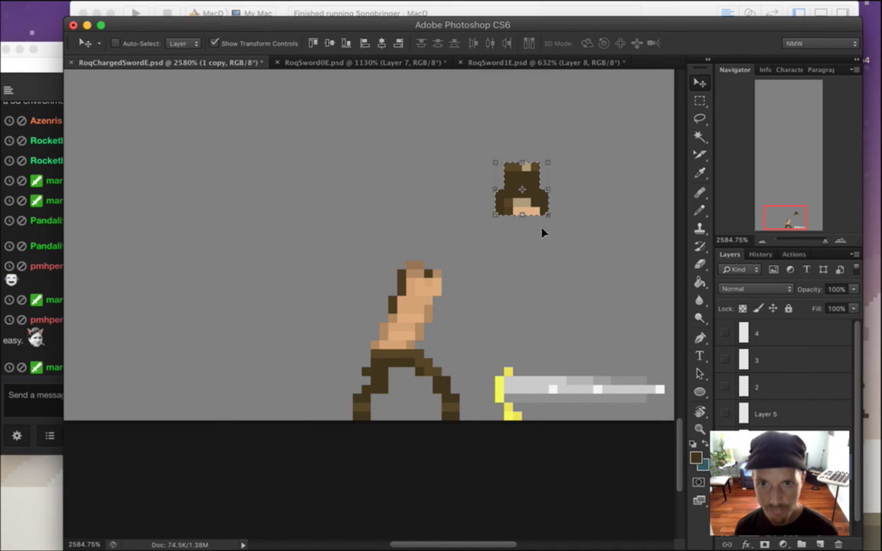
{"action": "left_click_drag", "start_coordinate": [527, 170], "coordinate": [453, 222]}
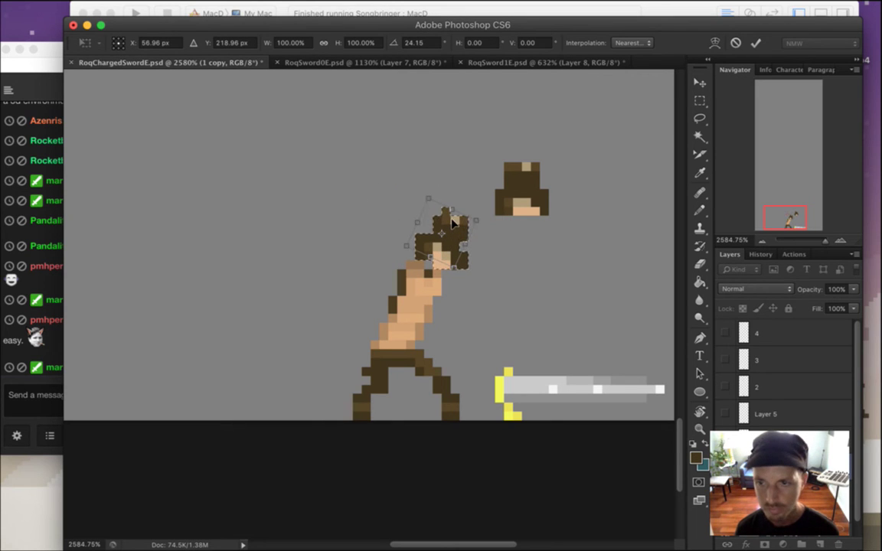
{"action": "key", "text": "Right"}
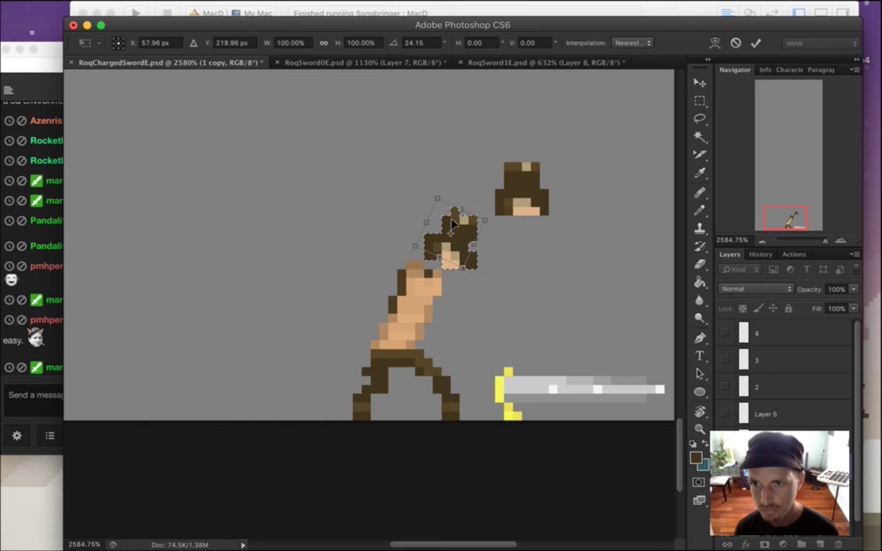
{"action": "key", "text": "Down"}
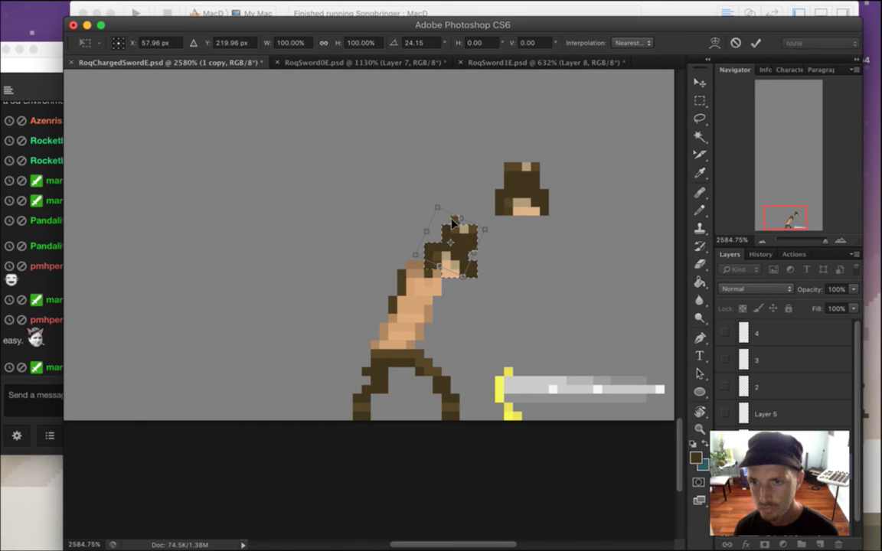
{"action": "key", "text": "Return"}
{"action": "key", "text": "m"}
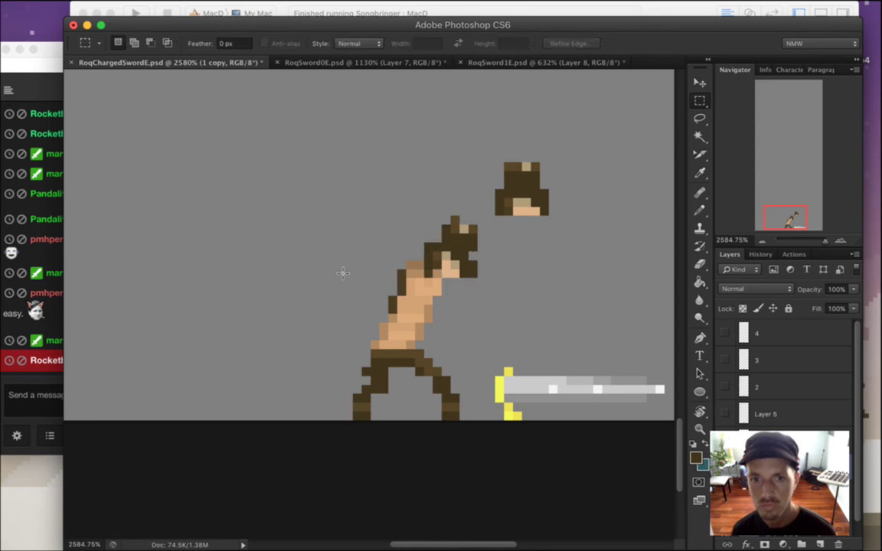
Switch to the Twitch chat window and read the newest viewer questions, highlighting parts of the messages.
{"action": "left_click", "coordinate": [21, 394]}
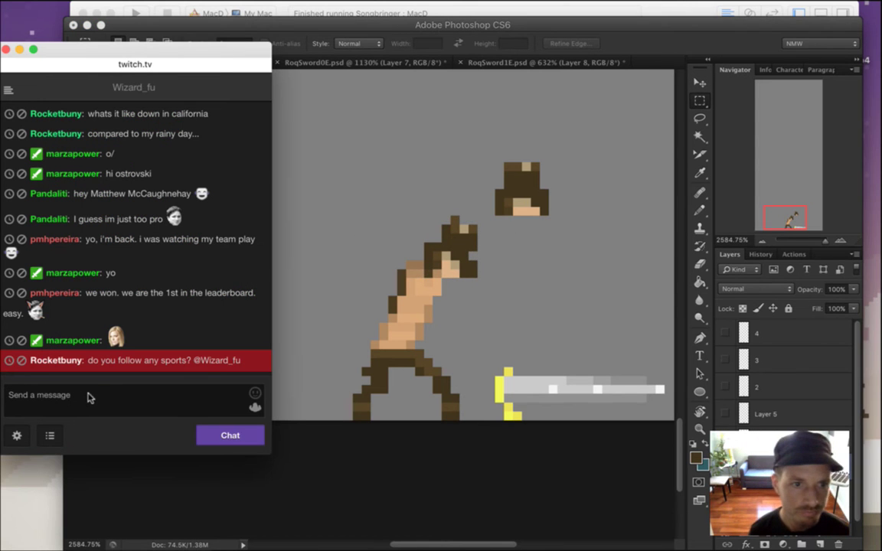
{"action": "left_click_drag", "start_coordinate": [100, 292], "coordinate": [150, 315]}
{"action": "left_click", "coordinate": [140, 288]}
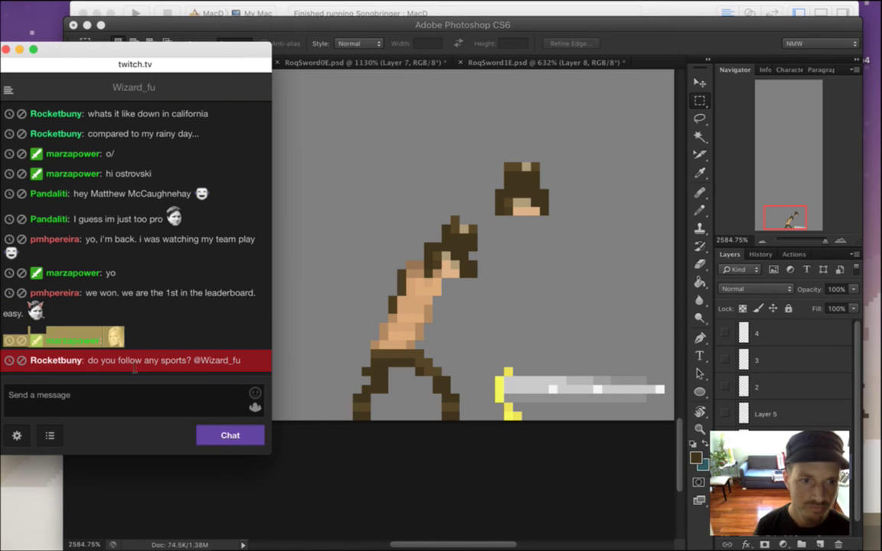
{"action": "left_click_drag", "start_coordinate": [119, 365], "coordinate": [173, 364]}
{"action": "left_click", "coordinate": [213, 324]}
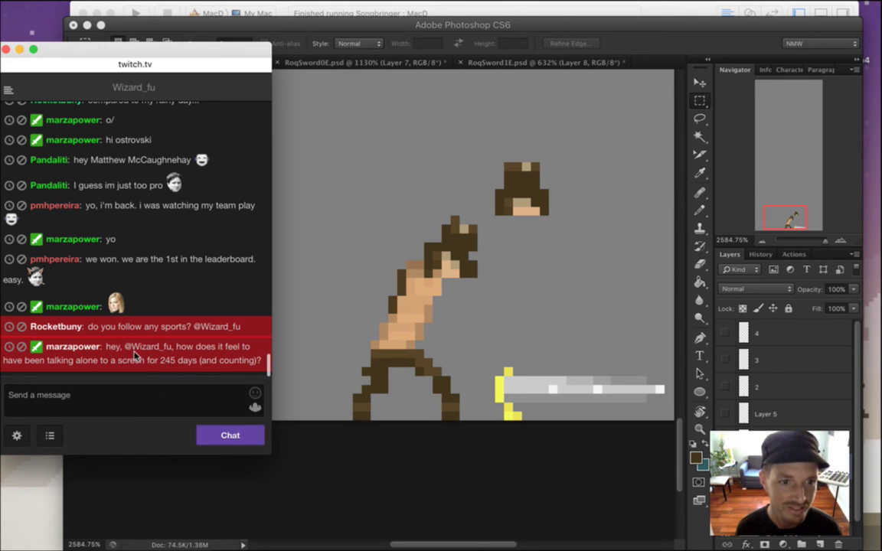
{"action": "left_click_drag", "start_coordinate": [121, 347], "coordinate": [159, 362]}
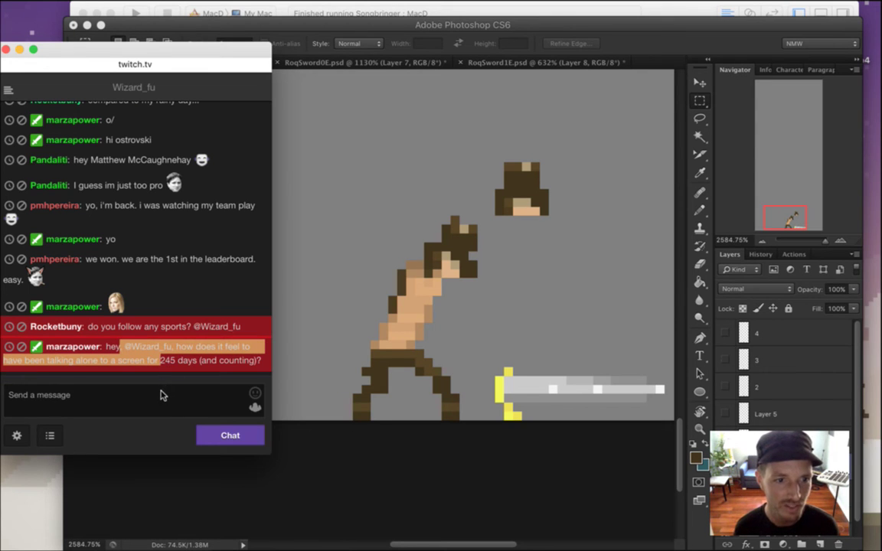
{"action": "left_click", "coordinate": [163, 338]}
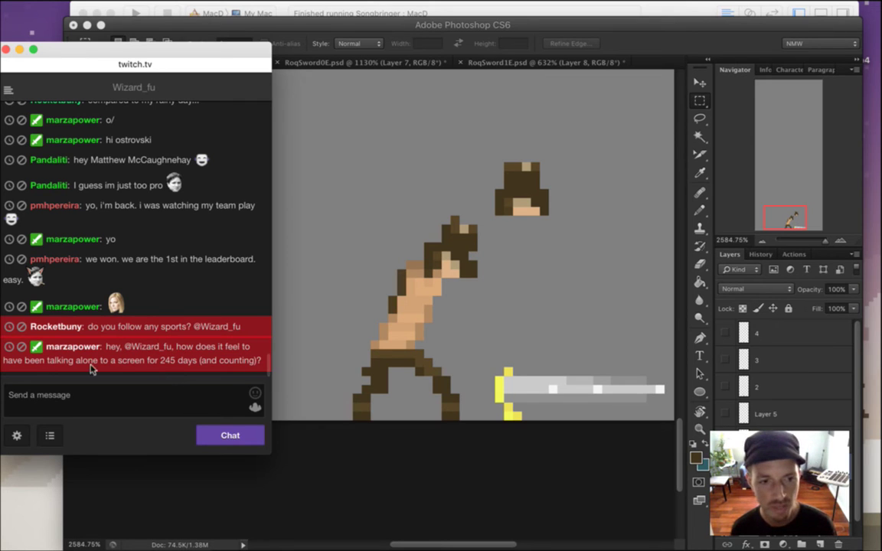
{"action": "left_click_drag", "start_coordinate": [42, 361], "coordinate": [93, 371]}
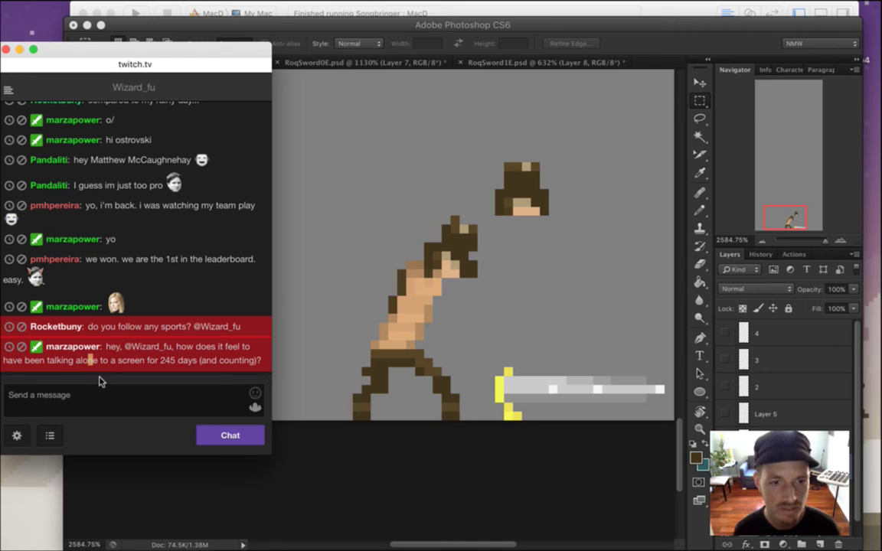
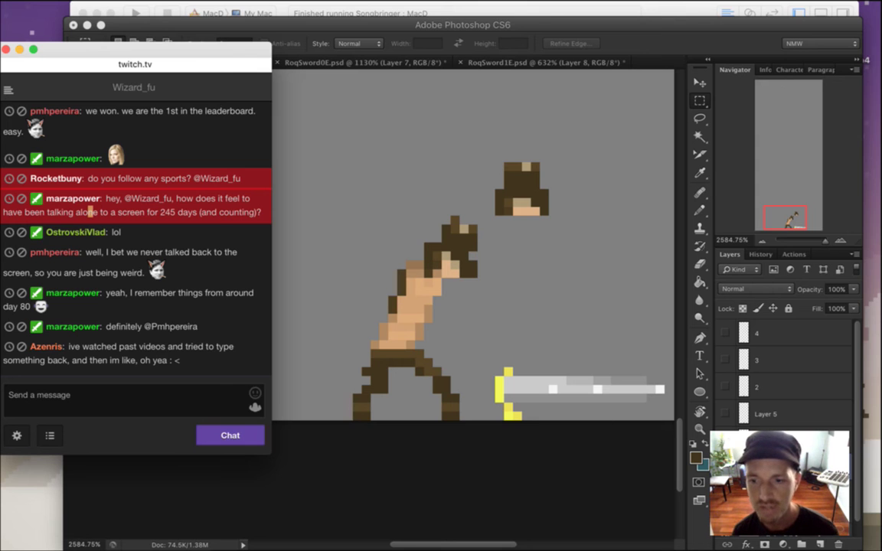
Reveal the desktop, open the Prove It folder, and open titles.txt from it.
{"action": "key", "text": "F11"}
{"action": "left_click", "coordinate": [540, 299]}
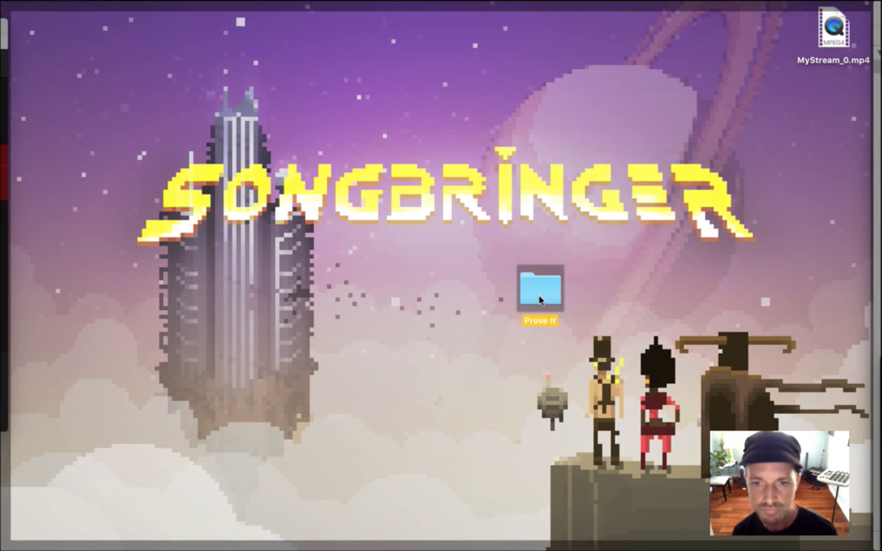
{"action": "double_click", "coordinate": [540, 298]}
{"action": "left_click", "coordinate": [333, 190]}
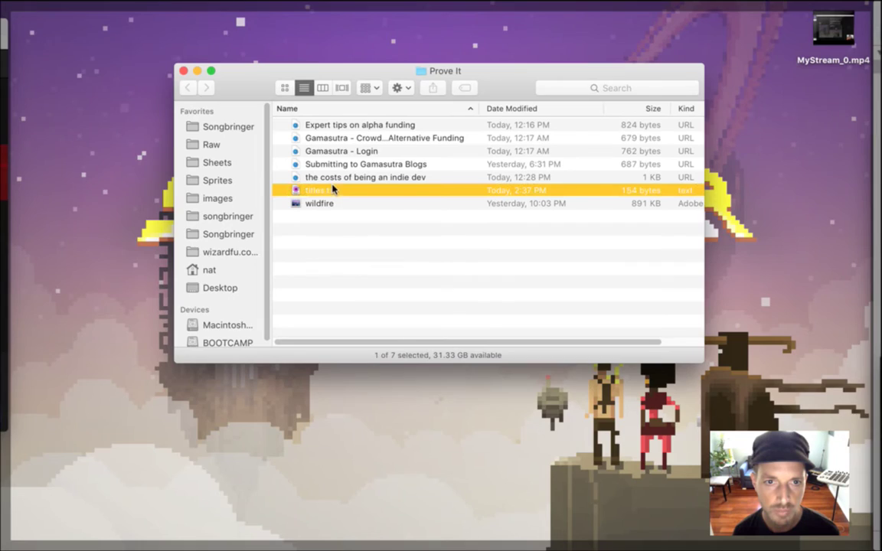
{"action": "double_click", "coordinate": [333, 190]}
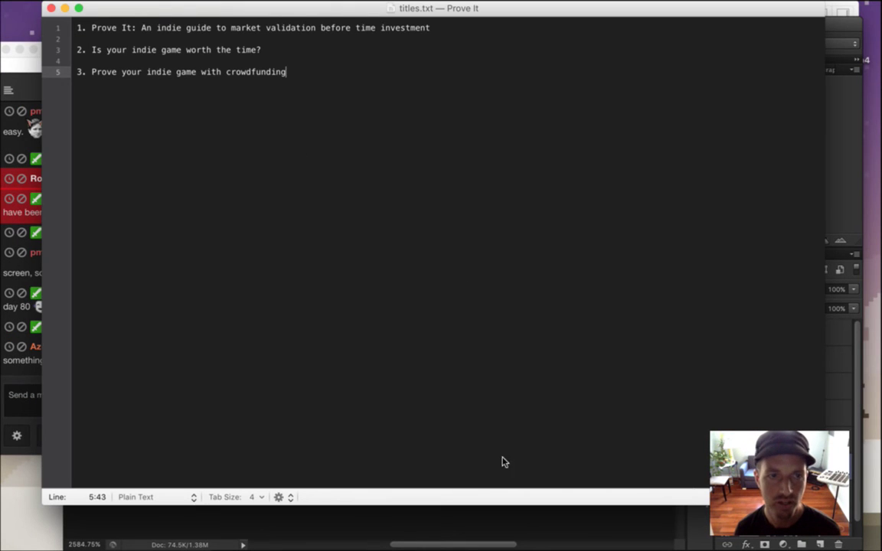
Highlight each of the three candidate article titles in titles.txt in turn, from the first to the third.
{"action": "left_click", "coordinate": [81, 29]}
{"action": "left_click_drag", "start_coordinate": [81, 29], "coordinate": [436, 36]}
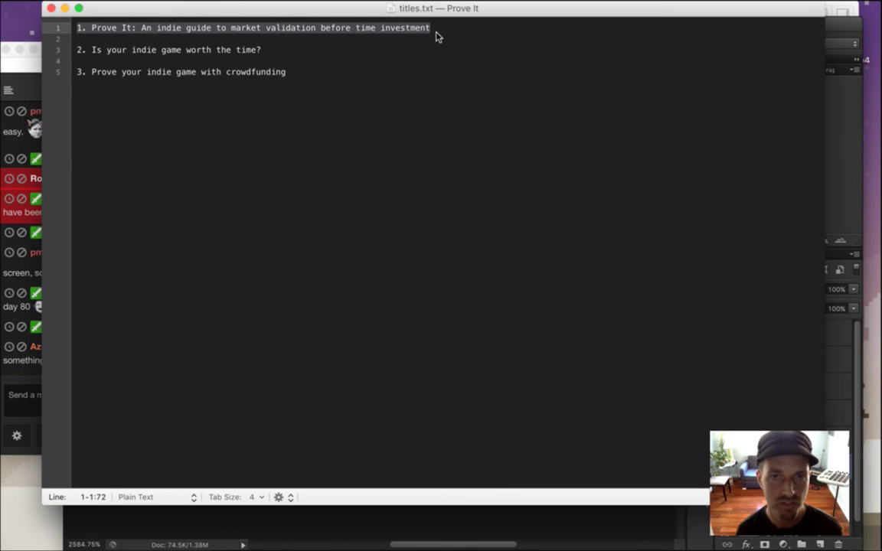
{"action": "left_click_drag", "start_coordinate": [77, 50], "coordinate": [282, 41]}
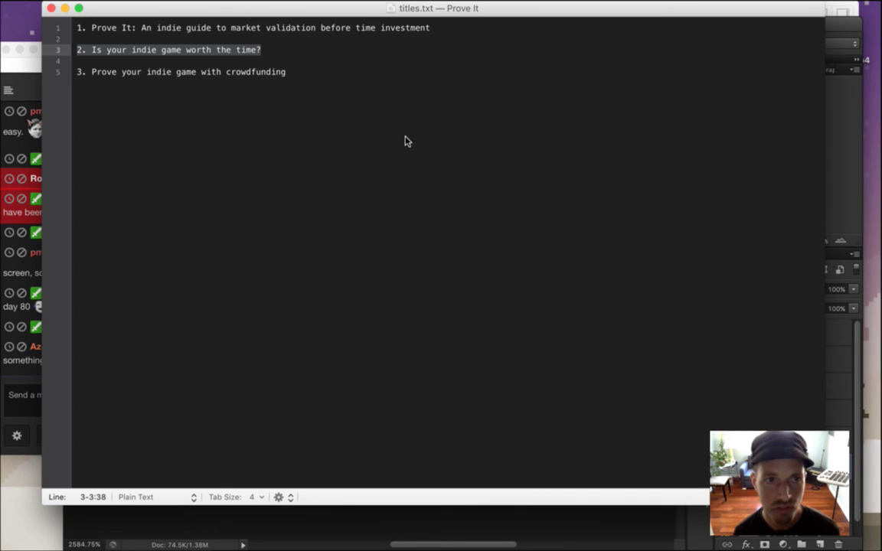
{"action": "left_click_drag", "start_coordinate": [76, 70], "coordinate": [272, 73]}
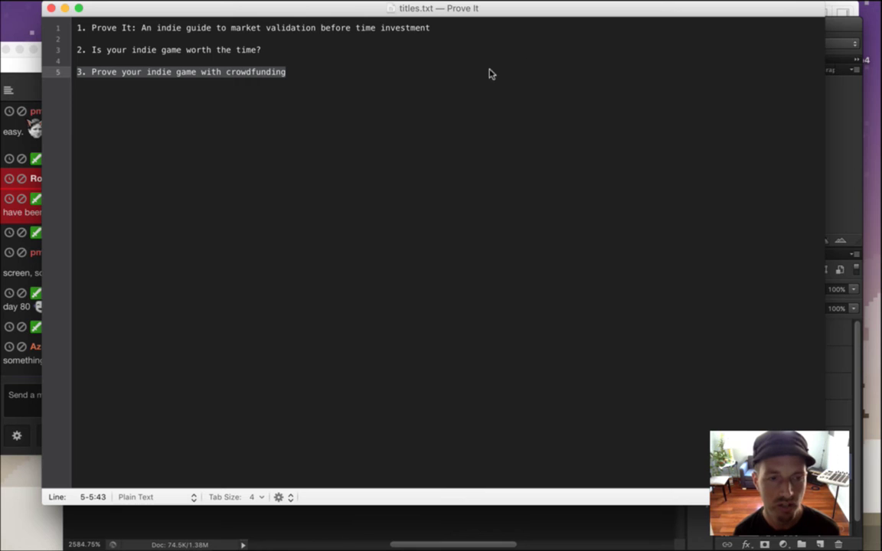
Check the Twitch chat for replies, highlight all three titles together in titles.txt, and move its window to uncover more of the chat.
{"action": "left_click", "coordinate": [21, 250]}
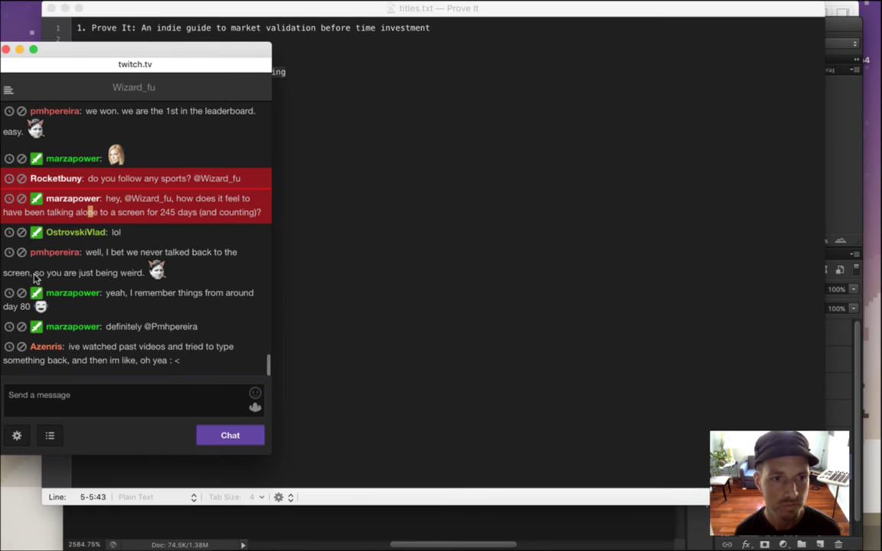
{"action": "left_click", "coordinate": [387, 117]}
{"action": "left_click_drag", "start_coordinate": [75, 28], "coordinate": [276, 80]}
{"action": "left_click_drag", "start_coordinate": [246, 14], "coordinate": [281, 29]}
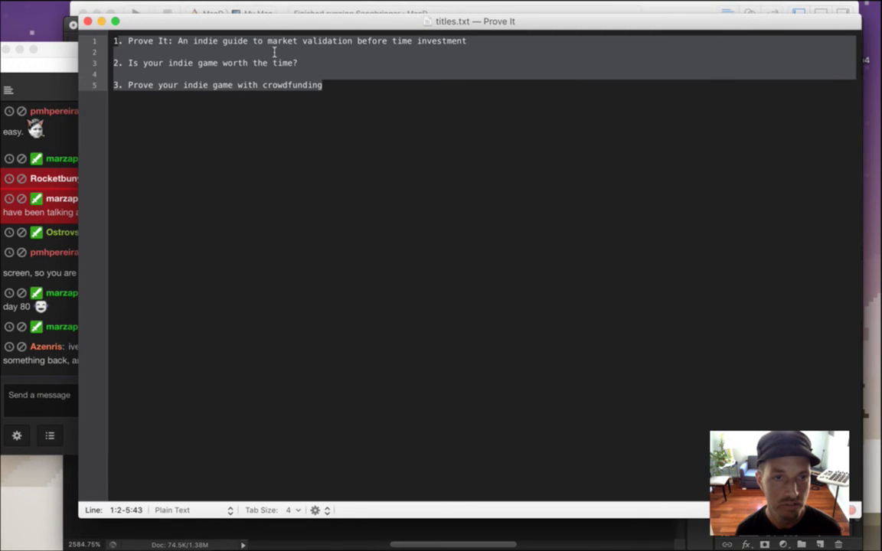
{"action": "left_click", "coordinate": [38, 77]}
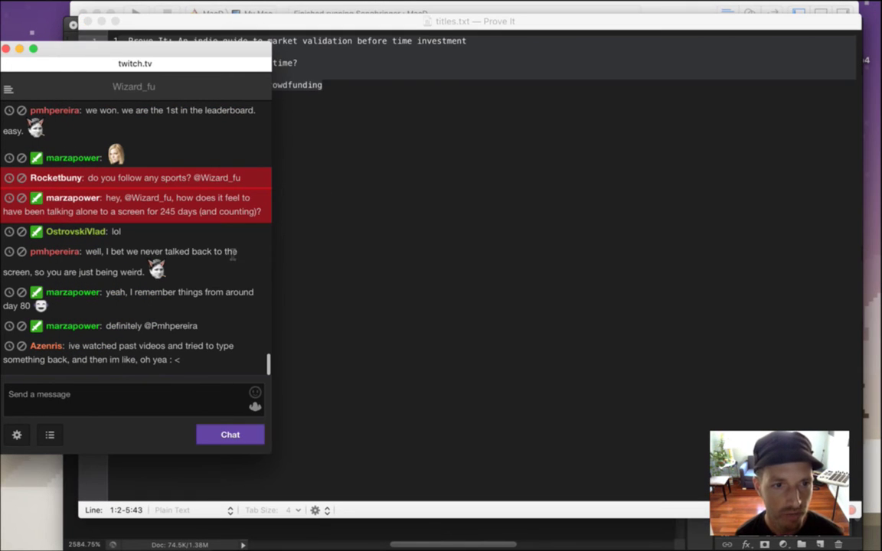
{"action": "left_click", "coordinate": [380, 152]}
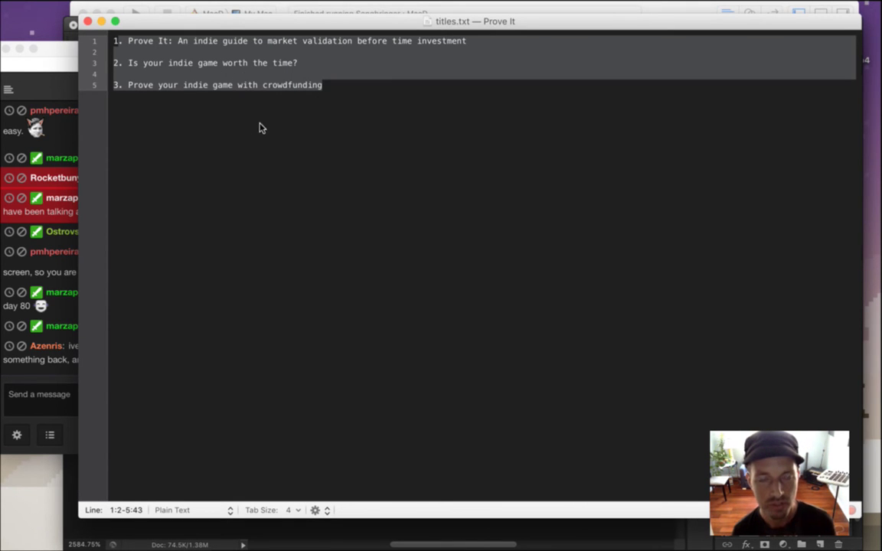
Bring up the Twitch chat and read through the recent viewer messages down to the one about yelling at the screen.
{"action": "left_click", "coordinate": [42, 242]}
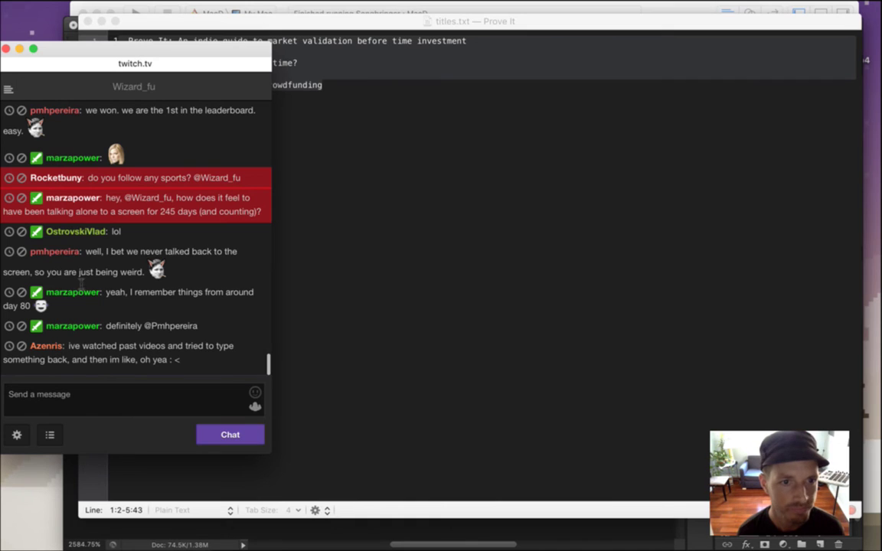
{"action": "left_click_drag", "start_coordinate": [106, 251], "coordinate": [131, 268]}
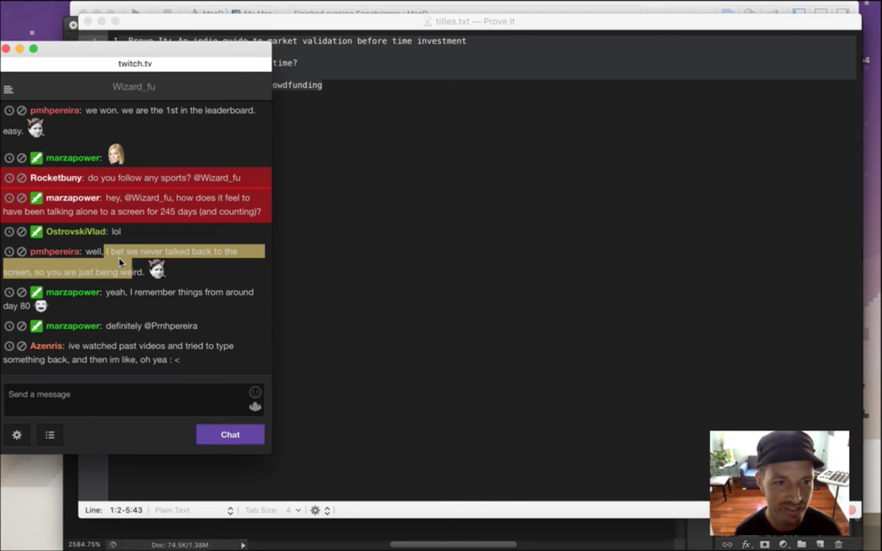
{"action": "left_click", "coordinate": [119, 263]}
{"action": "left_click_drag", "start_coordinate": [89, 252], "coordinate": [125, 268]}
{"action": "left_click", "coordinate": [124, 266]}
{"action": "left_click", "coordinate": [101, 259]}
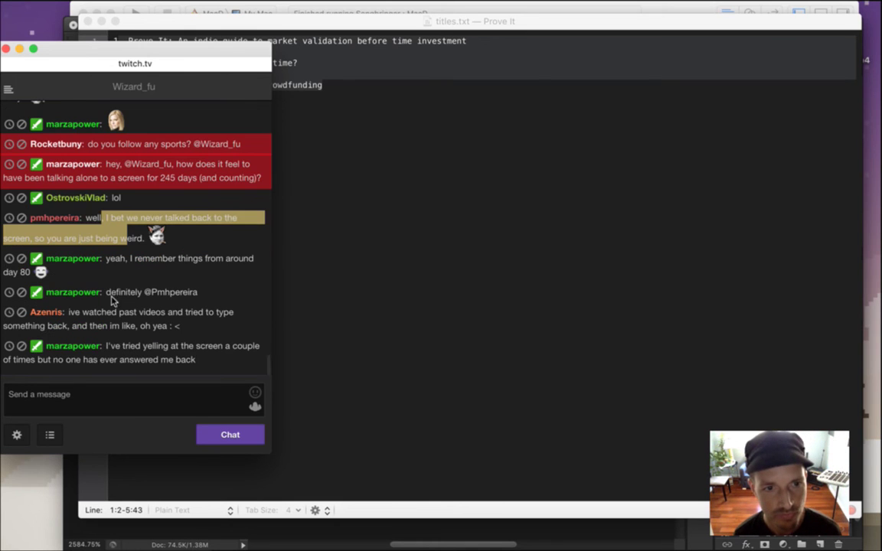
{"action": "left_click_drag", "start_coordinate": [109, 258], "coordinate": [115, 270]}
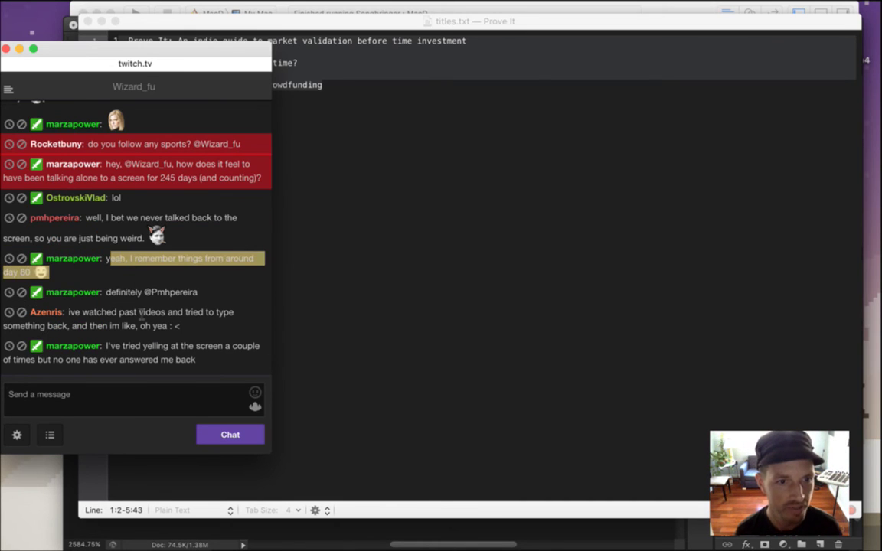
{"action": "left_click_drag", "start_coordinate": [89, 311], "coordinate": [174, 325]}
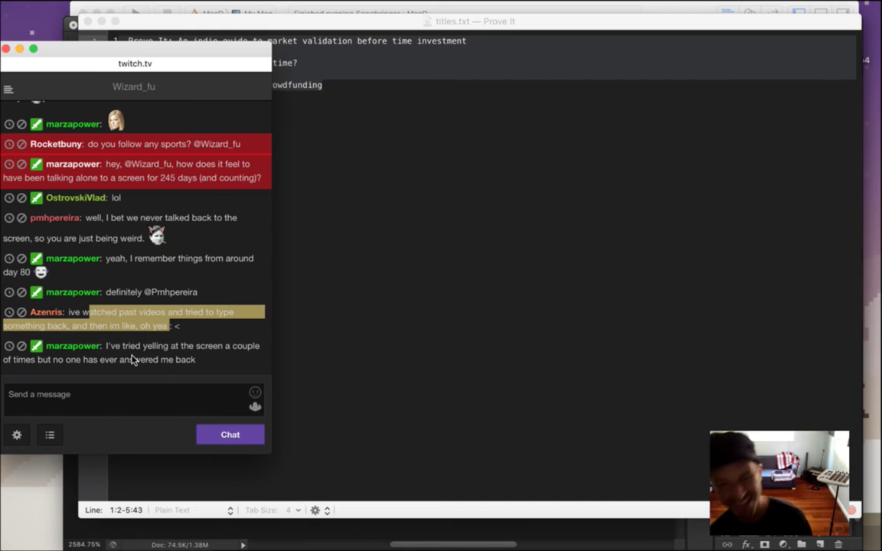
{"action": "left_click_drag", "start_coordinate": [111, 347], "coordinate": [182, 361]}
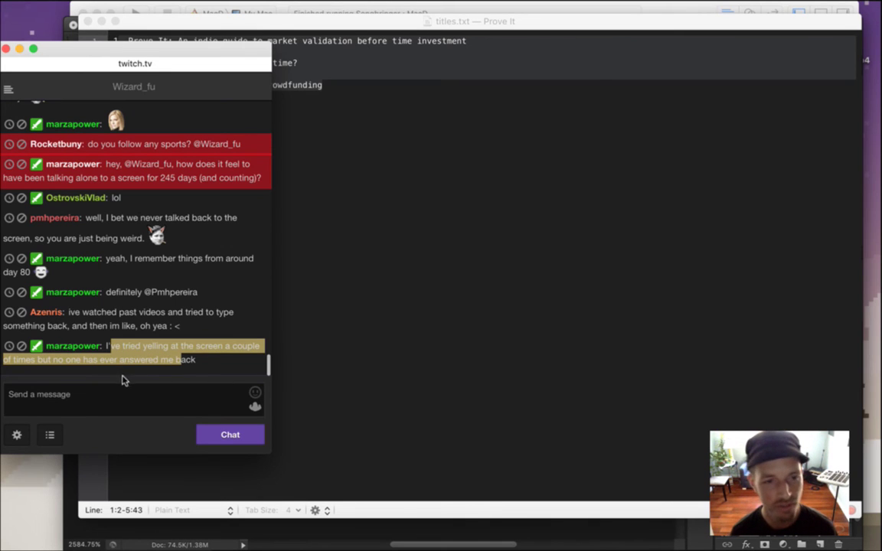
{"action": "left_click", "coordinate": [157, 360]}
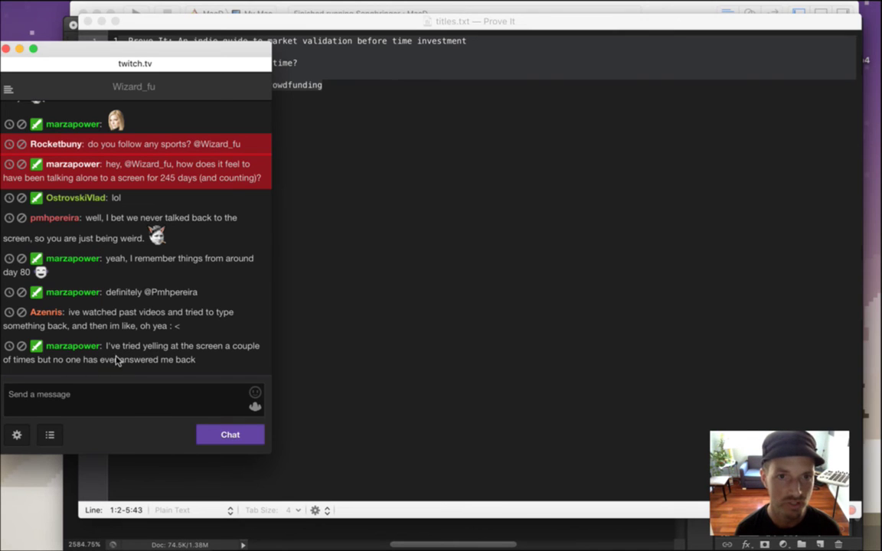
{"action": "left_click", "coordinate": [324, 330]}
{"action": "left_click", "coordinate": [31, 328]}
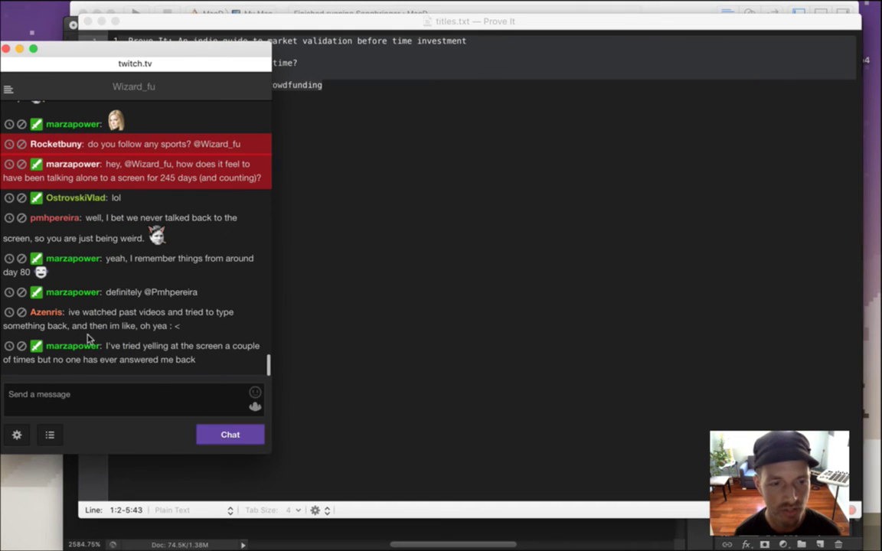
{"action": "left_click", "coordinate": [385, 369]}
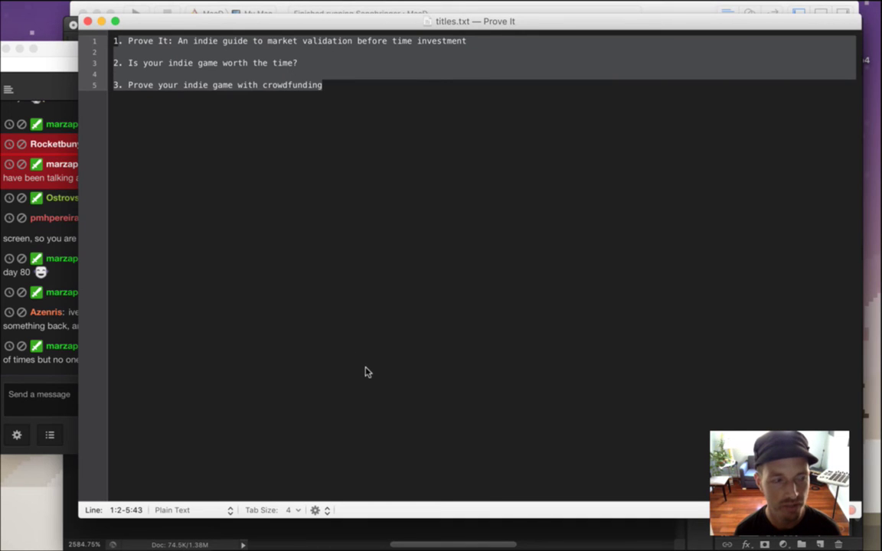
{"action": "left_click", "coordinate": [59, 379]}
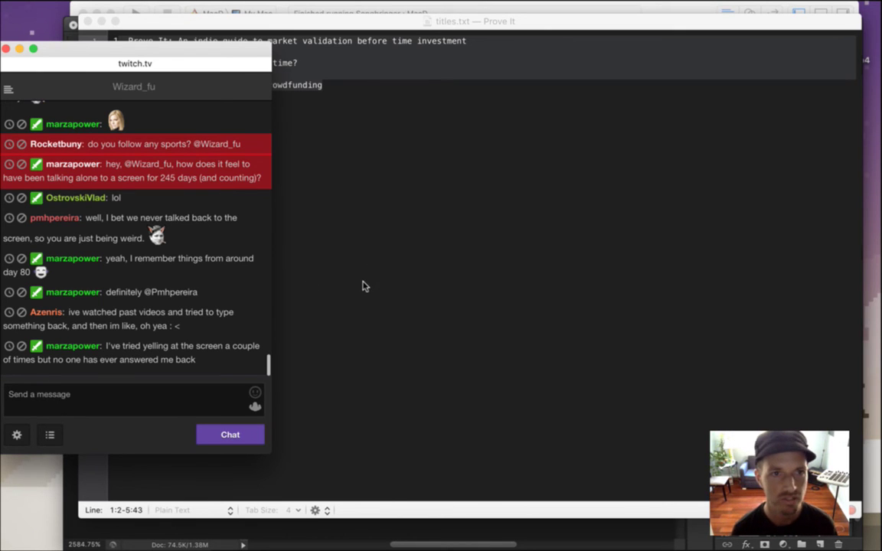
{"action": "left_click", "coordinate": [345, 220]}
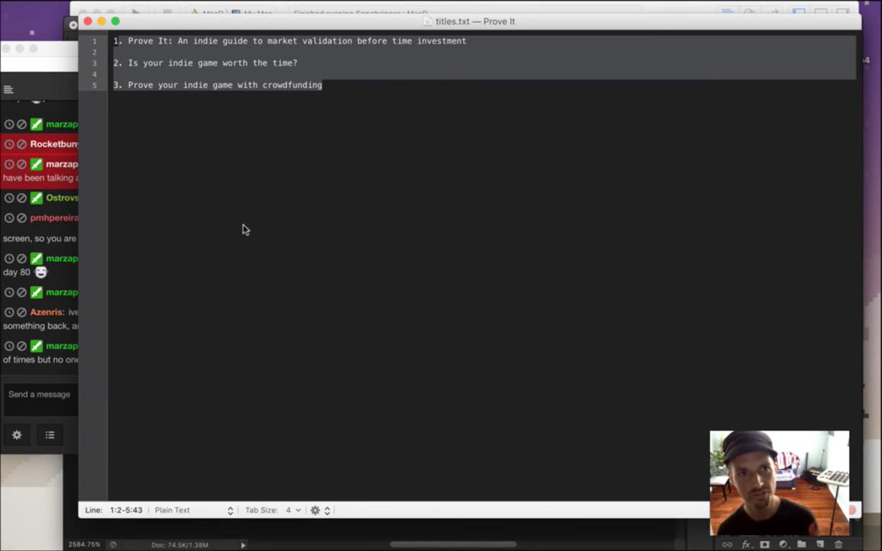
Switch to the RoqChargedSwordE.psd sprite in Adobe Photoshop CS6, and check the newest message in the Twitch chat.
{"action": "key", "text": "super+Tab"}
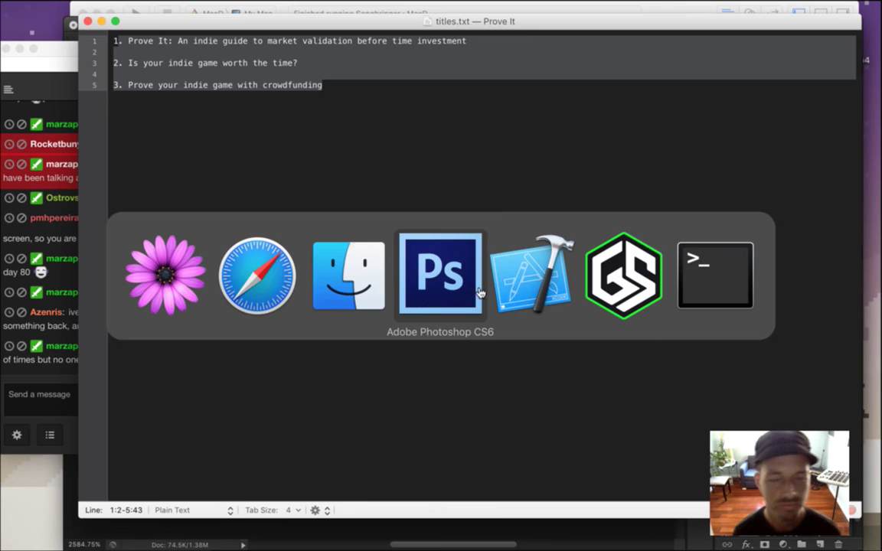
{"action": "left_click", "coordinate": [424, 311]}
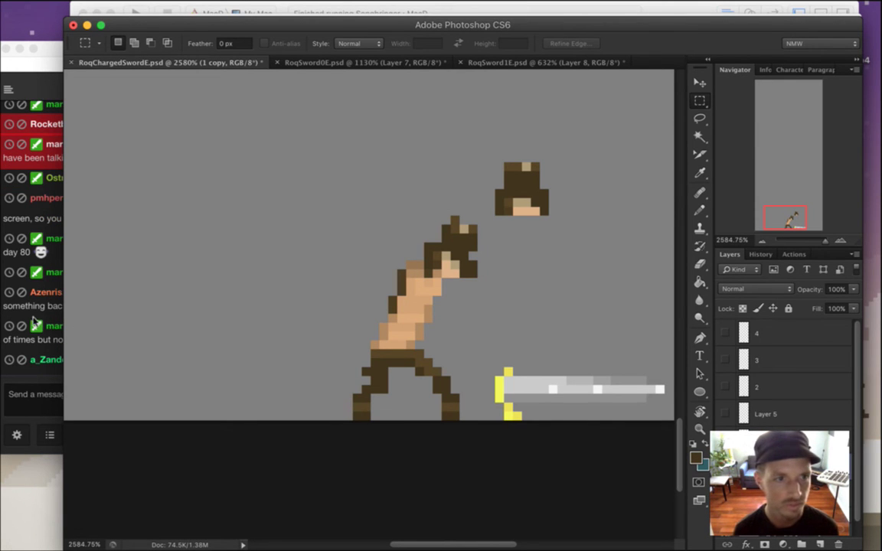
{"action": "left_click", "coordinate": [43, 305]}
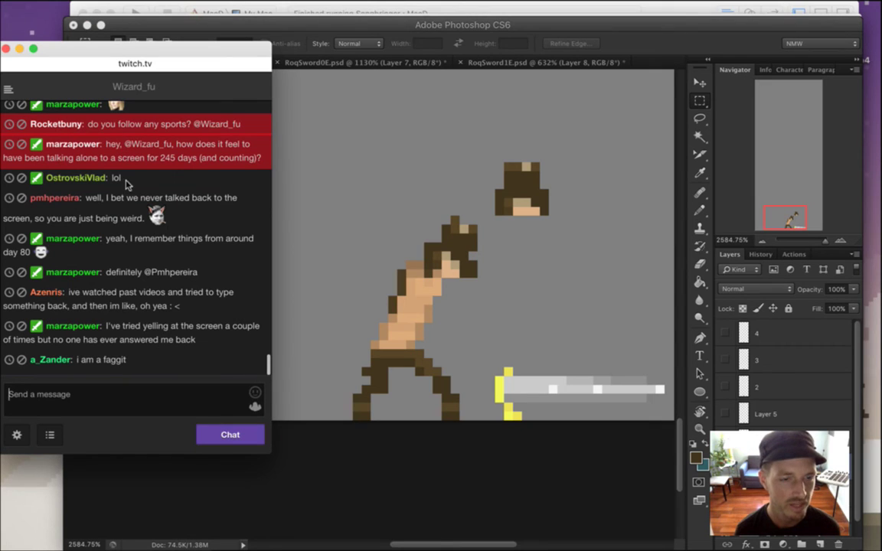
{"action": "left_click", "coordinate": [245, 393]}
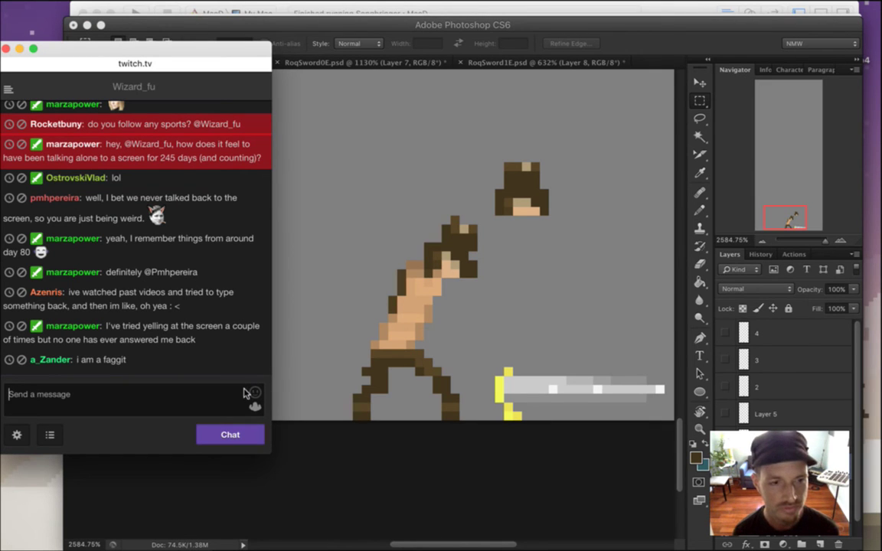
{"action": "left_click_drag", "start_coordinate": [81, 361], "coordinate": [156, 369]}
{"action": "left_click", "coordinate": [161, 370]}
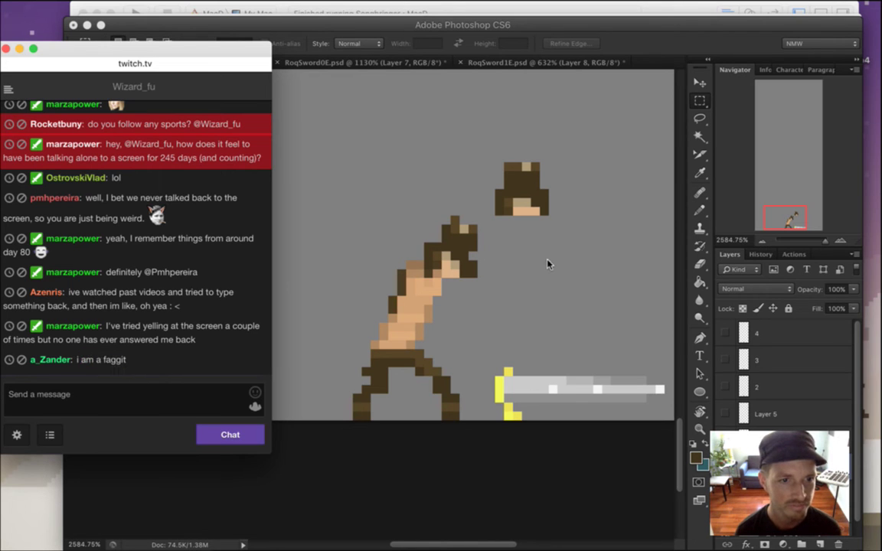
Return to the RoqChargedSwordE.psd sprite in Photoshop and bring the character and the whole sword into view.
{"action": "left_click", "coordinate": [656, 48]}
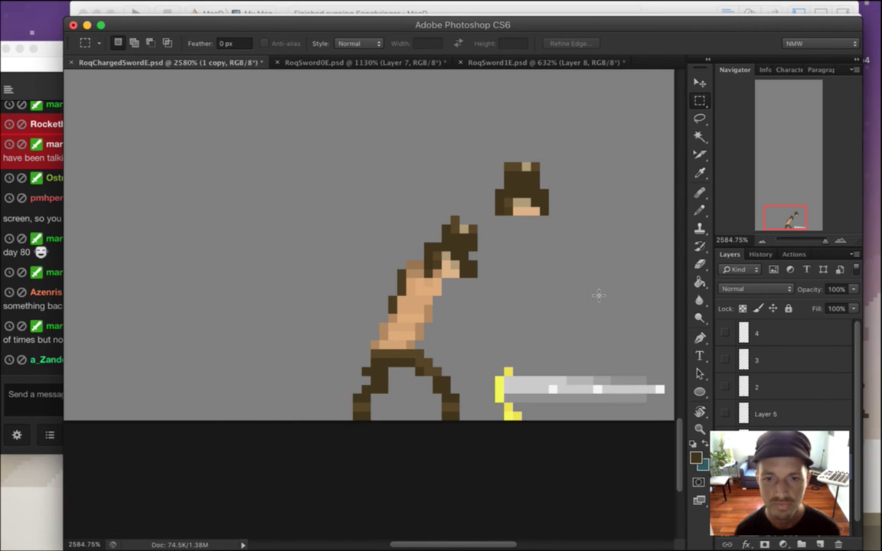
{"action": "scroll", "coordinate": [522, 278], "scroll_direction": "right", "scroll_amount": 4}
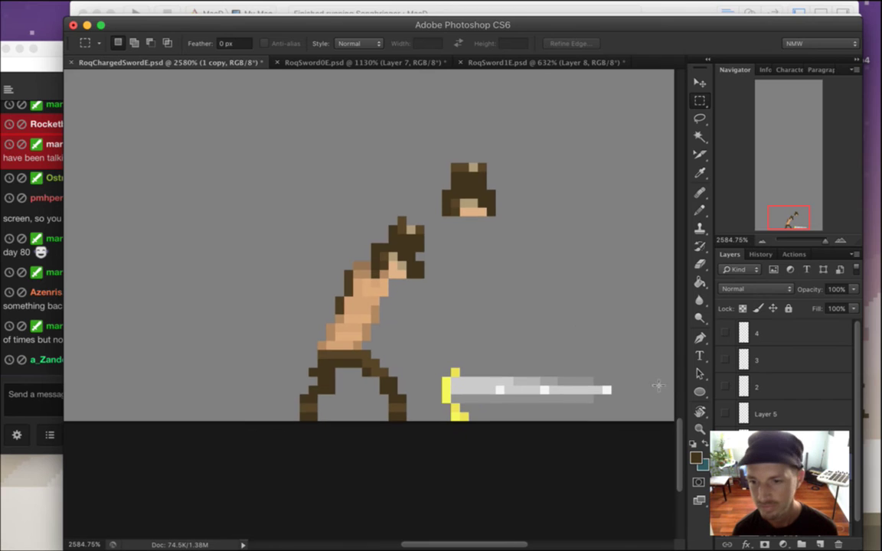
{"action": "left_click", "coordinate": [769, 441]}
{"action": "key", "text": "alt+]"}
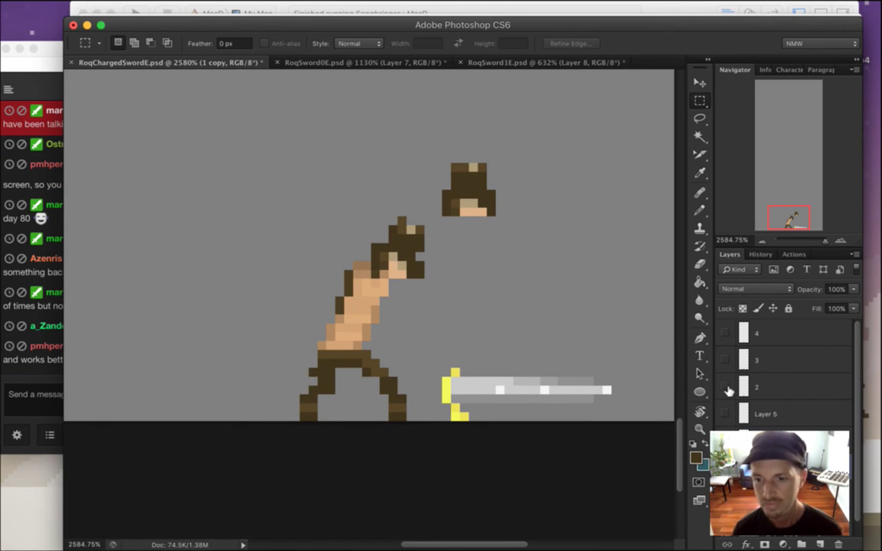
Return to the Twitch chat and read the new viewer comment about the second title.
{"action": "left_click", "coordinate": [38, 381]}
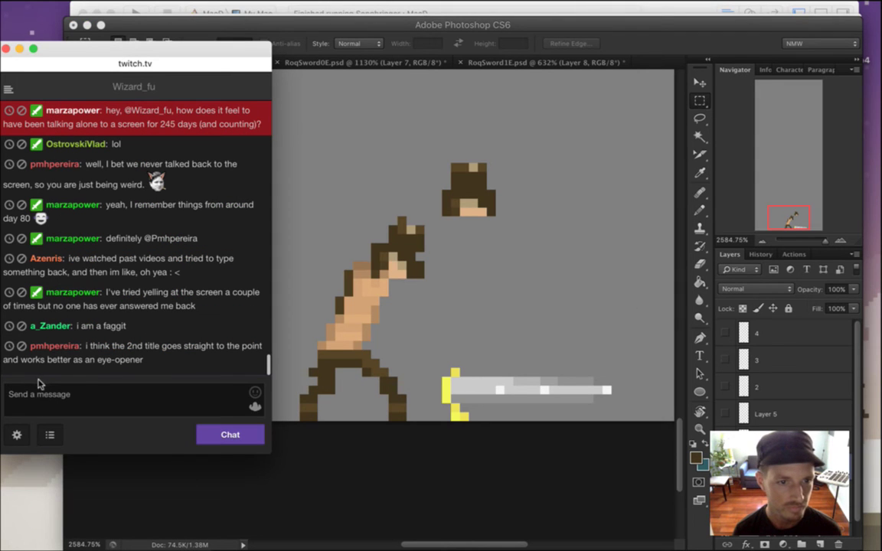
{"action": "left_click_drag", "start_coordinate": [96, 346], "coordinate": [157, 362]}
{"action": "left_click", "coordinate": [158, 360]}
Switch to titles.txt in the text editor and review the second title, "Is your indie game worth the time?".
{"action": "key", "text": "super+Tab"}
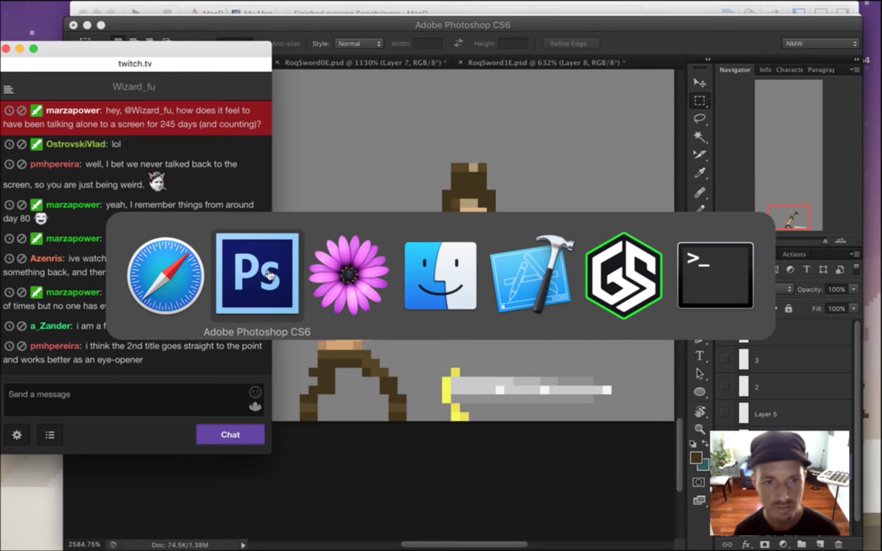
{"action": "key", "text": "super+Tab"}
{"action": "left_click_drag", "start_coordinate": [128, 63], "coordinate": [292, 65]}
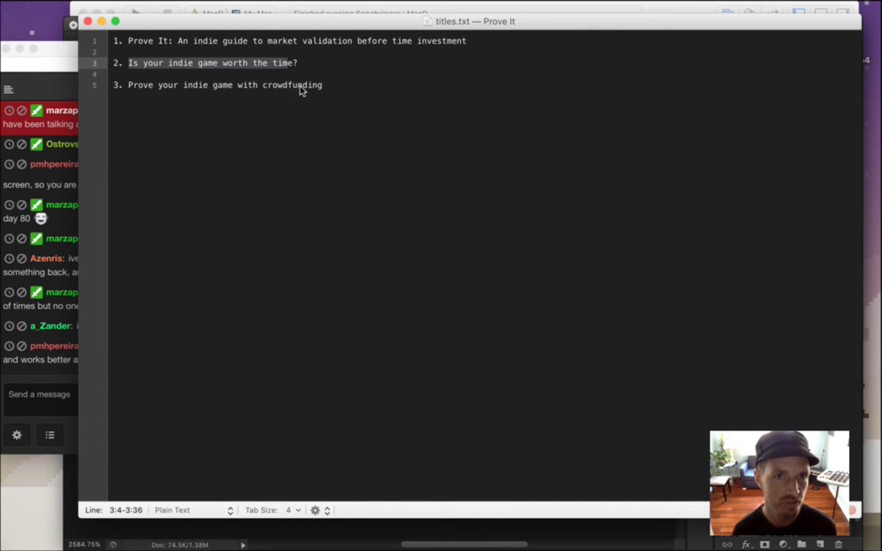
{"action": "left_click", "coordinate": [260, 164]}
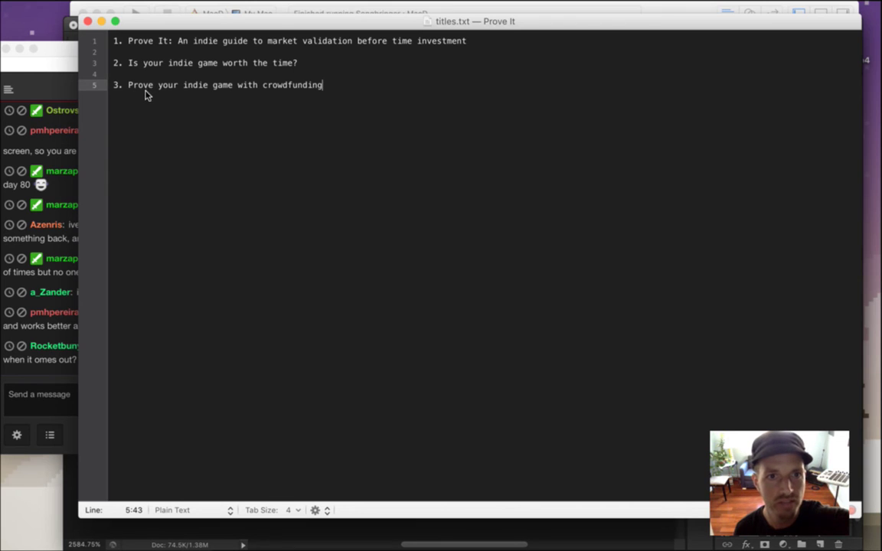
Open the Twitch chat again and highlight the viewer question about the link for the article.
{"action": "left_click", "coordinate": [61, 330]}
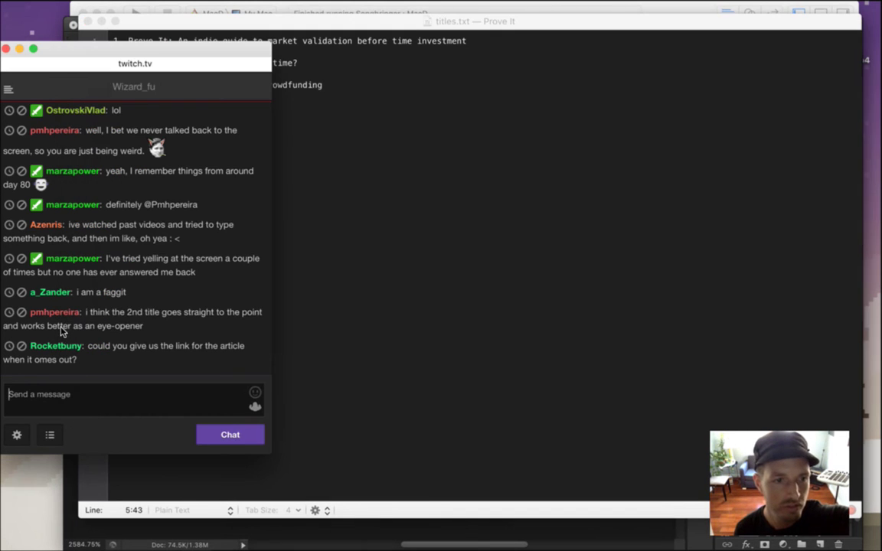
{"action": "left_click_drag", "start_coordinate": [98, 349], "coordinate": [119, 369]}
{"action": "left_click", "coordinate": [122, 369]}
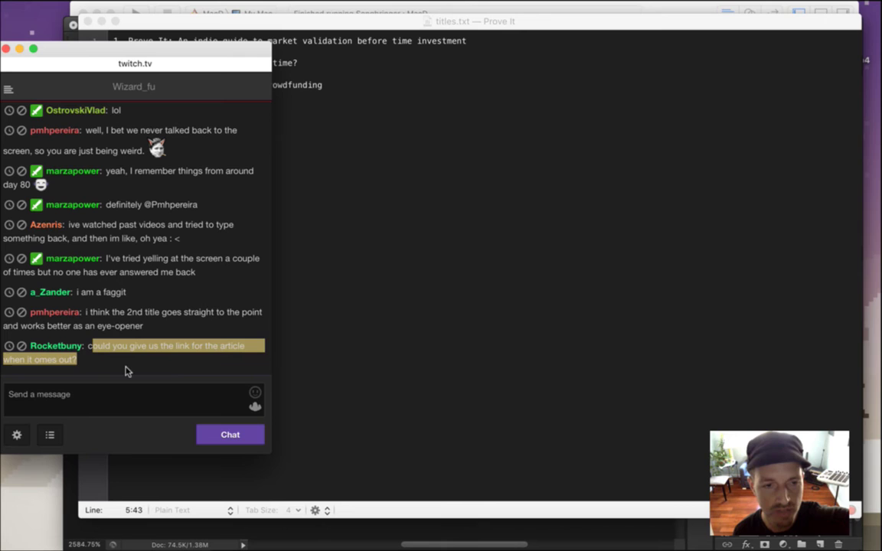
{"action": "left_click", "coordinate": [127, 370]}
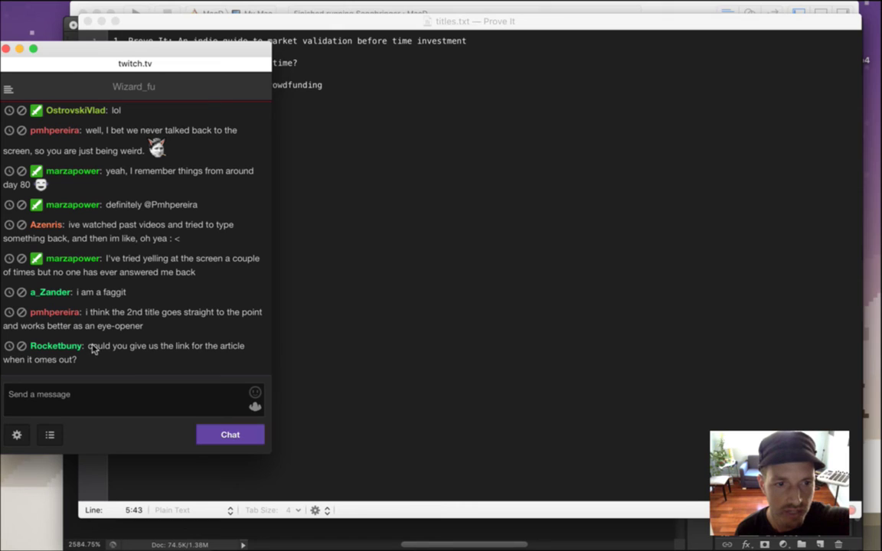
{"action": "left_click_drag", "start_coordinate": [94, 347], "coordinate": [108, 356]}
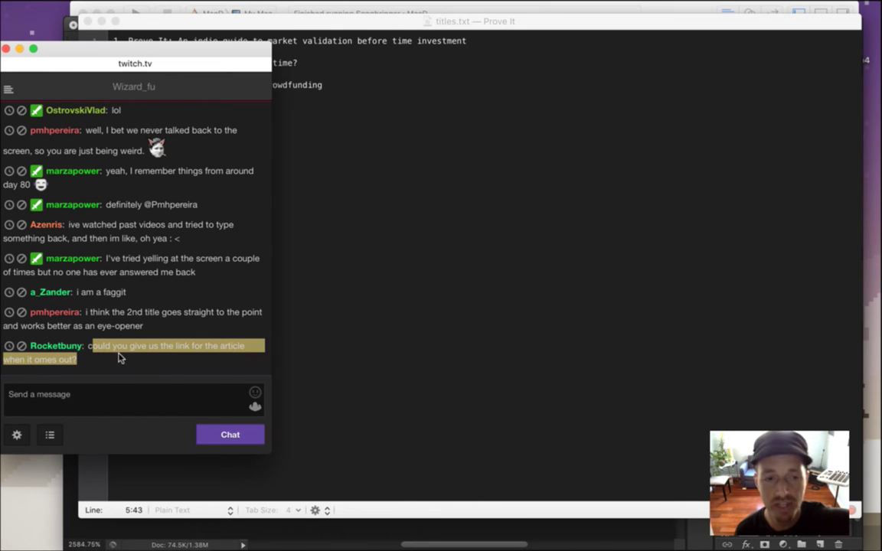
{"action": "left_click", "coordinate": [123, 366]}
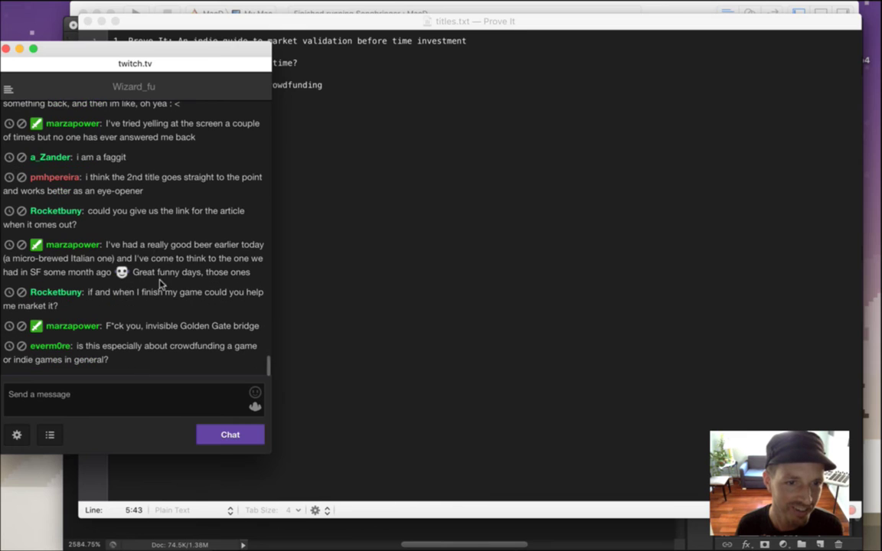
Read the chat messages about the Italian beer, help with marketing a game, and the invisible Golden Gate bridge.
{"action": "left_click_drag", "start_coordinate": [119, 258], "coordinate": [178, 273]}
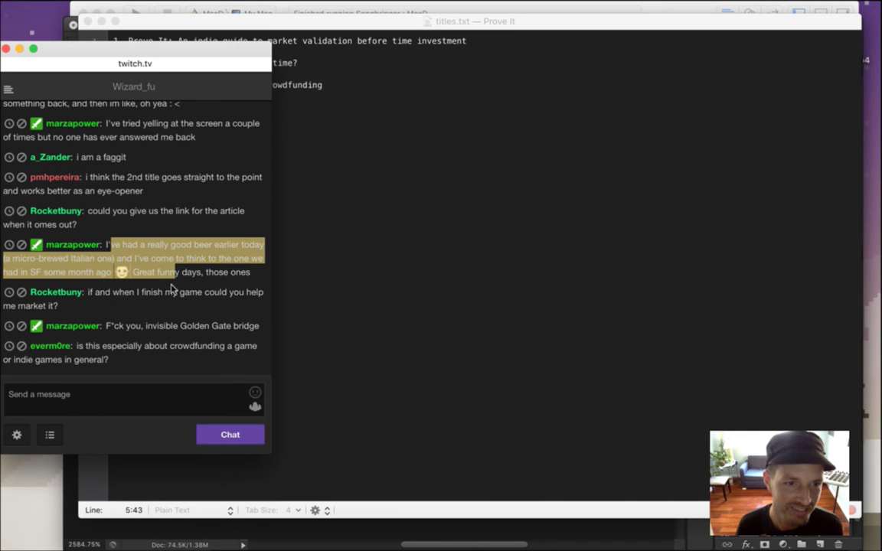
{"action": "left_click", "coordinate": [154, 289]}
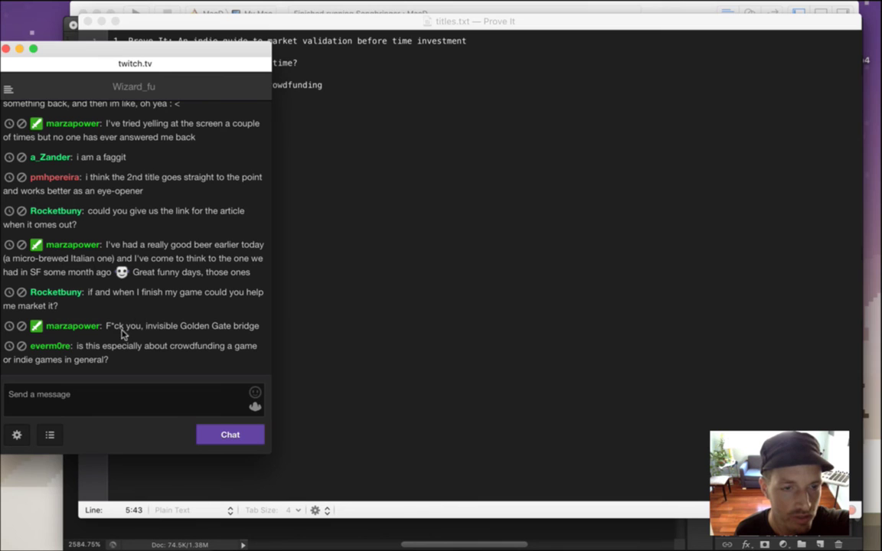
{"action": "left_click_drag", "start_coordinate": [105, 244], "coordinate": [128, 260]}
{"action": "left_click", "coordinate": [129, 258]}
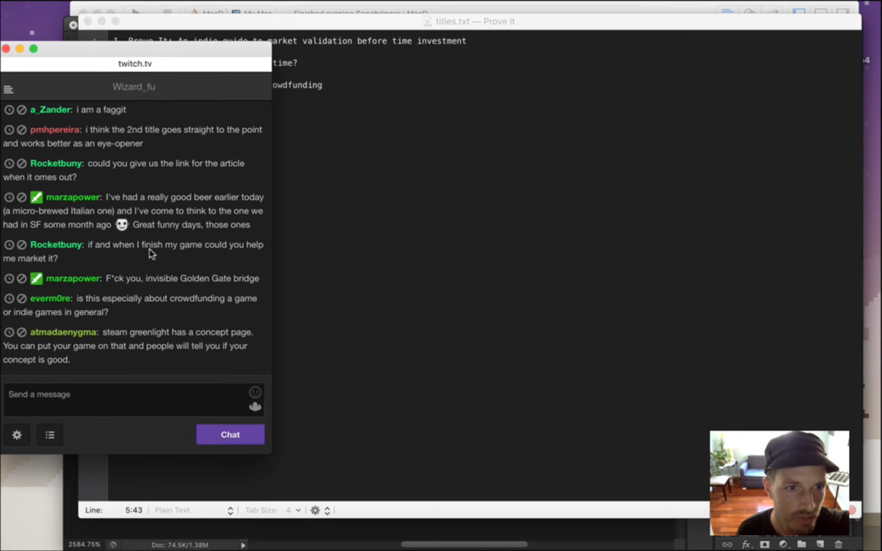
{"action": "left_click_drag", "start_coordinate": [100, 247], "coordinate": [153, 249]}
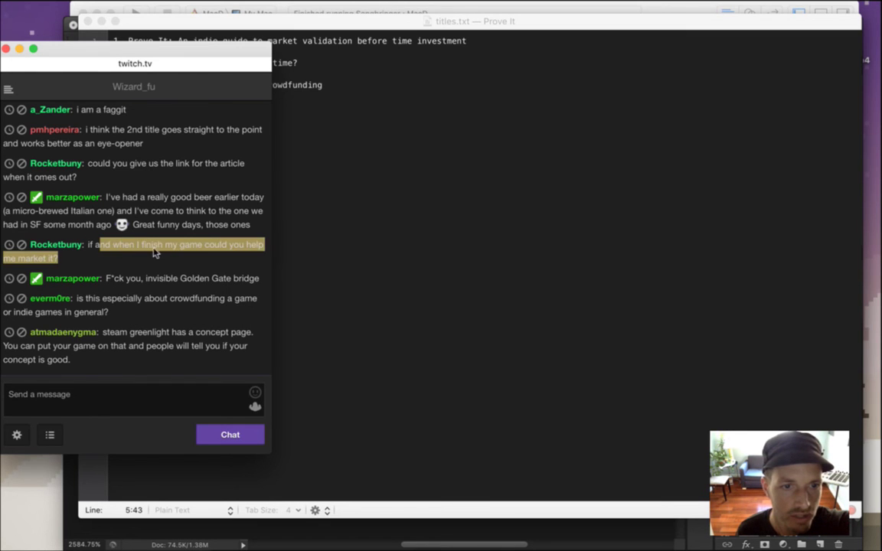
{"action": "left_click", "coordinate": [152, 260]}
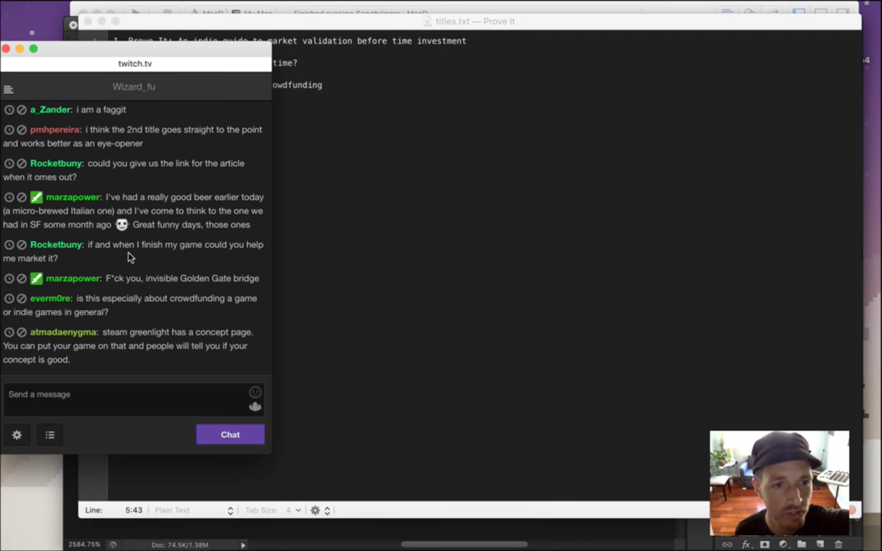
{"action": "left_click_drag", "start_coordinate": [92, 244], "coordinate": [195, 256]}
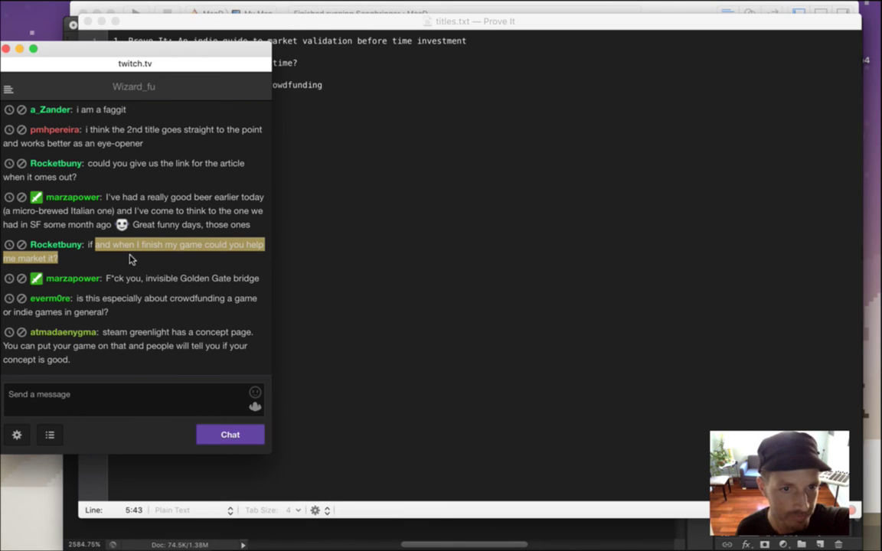
{"action": "double_click", "coordinate": [134, 279]}
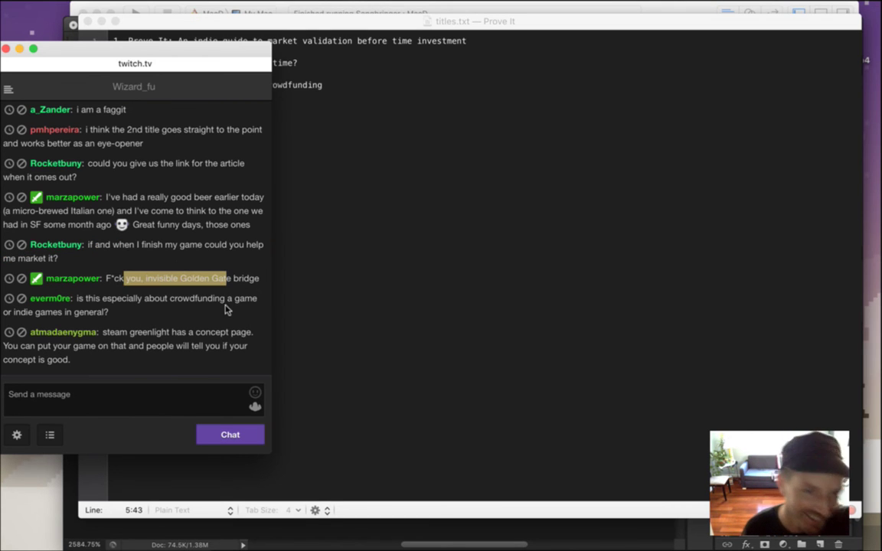
Read the chat question asking whether the article is especially about crowdfunding a game or indie games in general.
{"action": "left_click", "coordinate": [242, 282]}
{"action": "left_click_drag", "start_coordinate": [258, 280], "coordinate": [137, 284]}
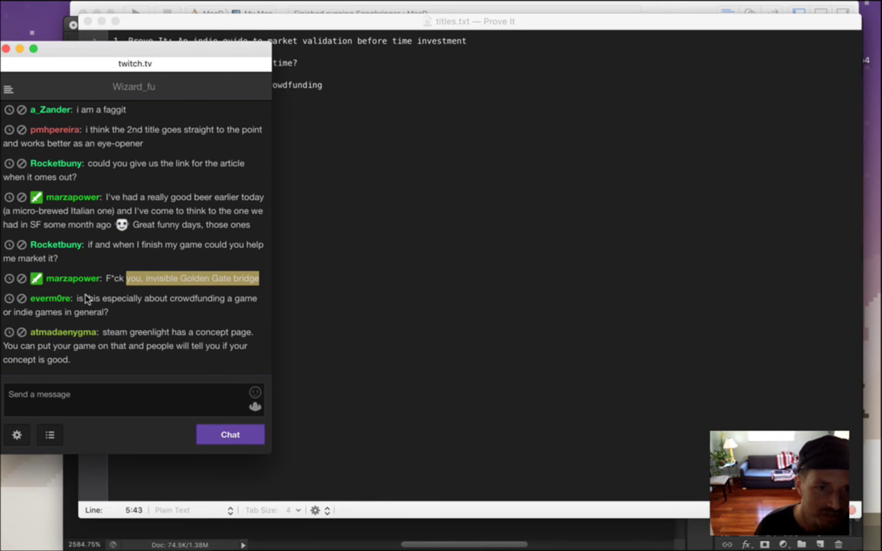
{"action": "left_click_drag", "start_coordinate": [83, 299], "coordinate": [93, 299]}
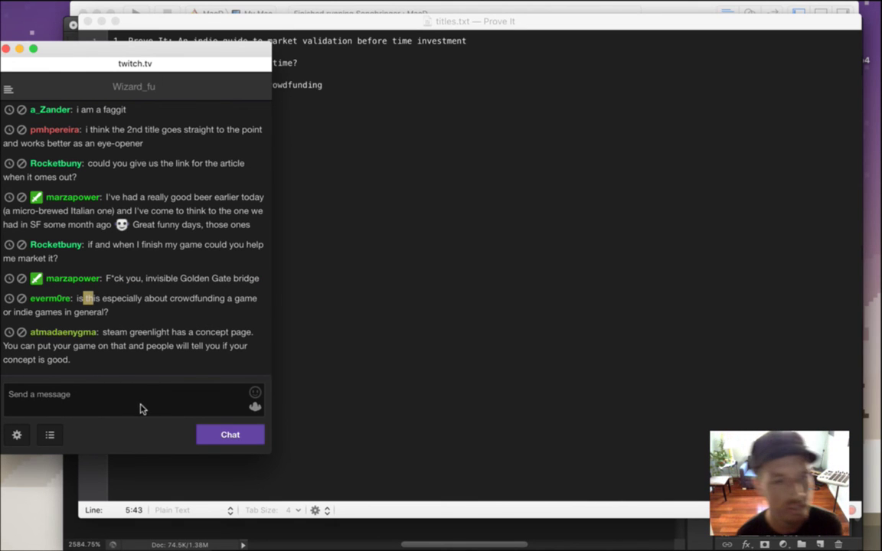
{"action": "left_click", "coordinate": [139, 301]}
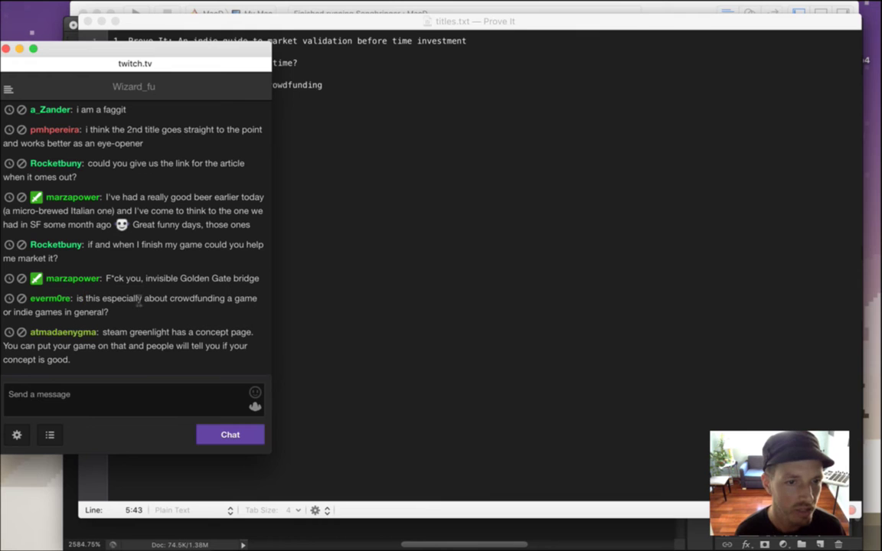
{"action": "left_click_drag", "start_coordinate": [108, 292], "coordinate": [87, 279]}
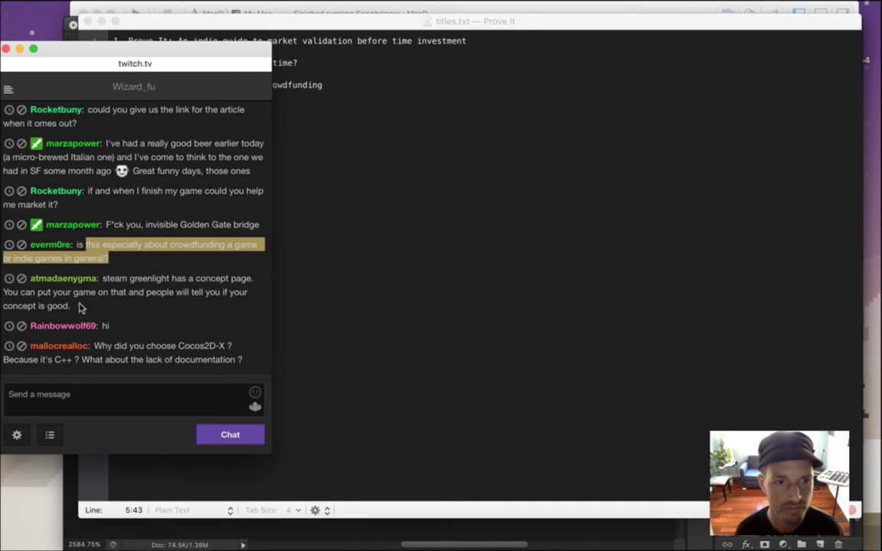
Read the chat message suggesting a Steam Greenlight concept page for testing whether a game concept is good.
{"action": "left_click_drag", "start_coordinate": [110, 278], "coordinate": [139, 294]}
{"action": "left_click", "coordinate": [129, 308]}
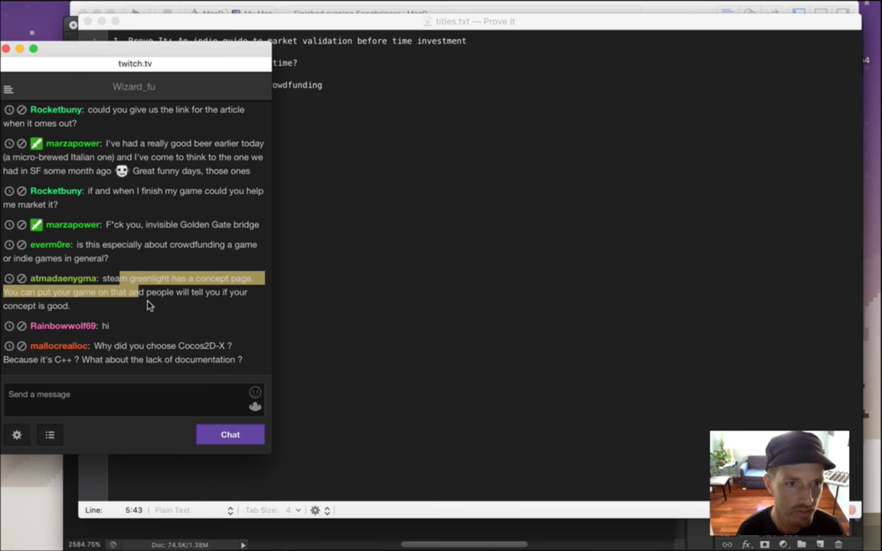
{"action": "left_click", "coordinate": [148, 306]}
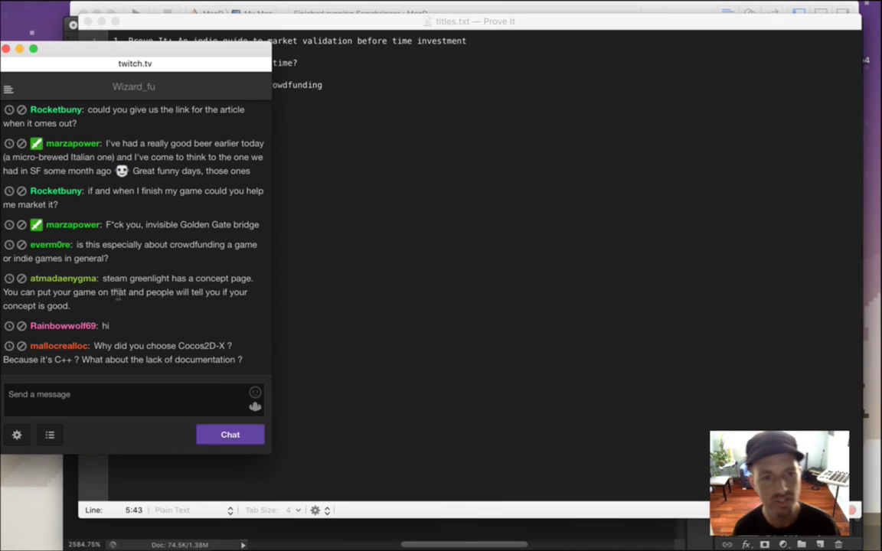
{"action": "left_click_drag", "start_coordinate": [104, 278], "coordinate": [132, 301]}
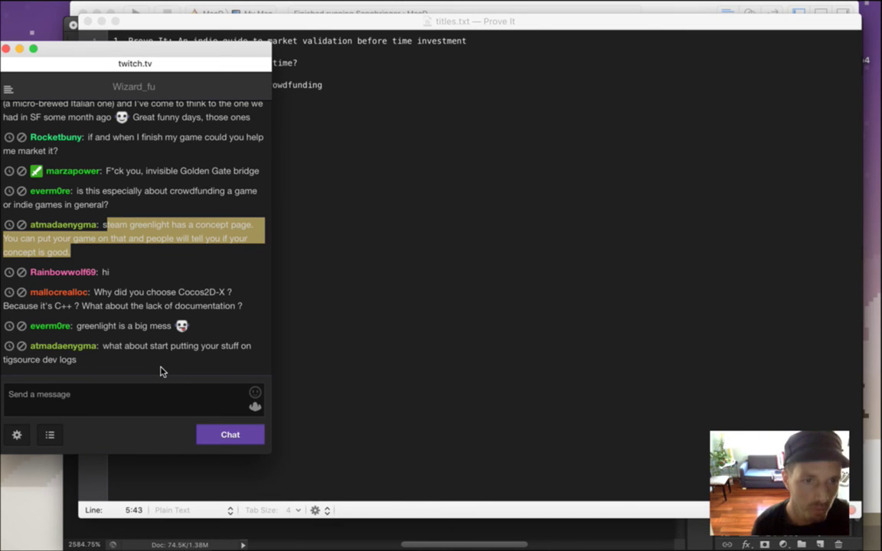
{"action": "left_click", "coordinate": [124, 248]}
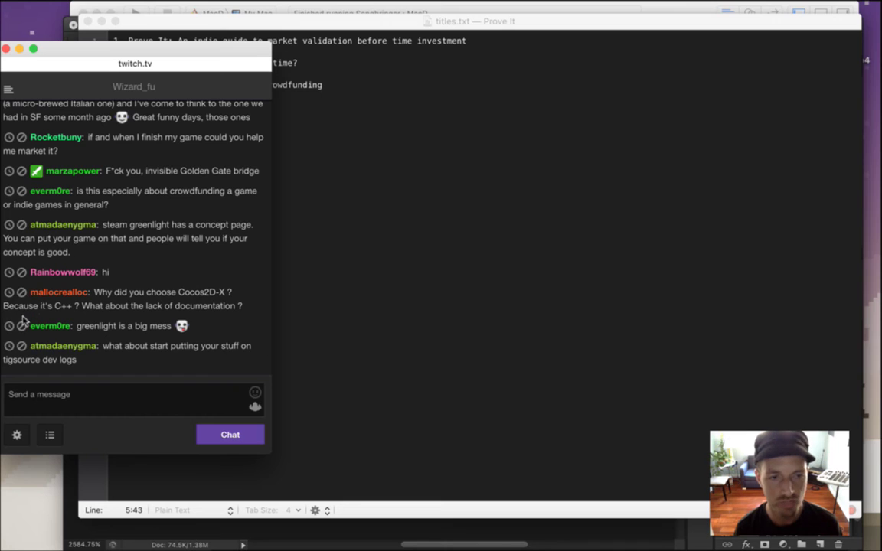
Highlight the viewer's question about Cocos2D-X documentation and open wizardfu.com/book/cocos2d-x/ in a new browser page.
{"action": "left_click_drag", "start_coordinate": [35, 306], "coordinate": [104, 307]}
{"action": "mouse_move", "coordinate": [878, 127]}
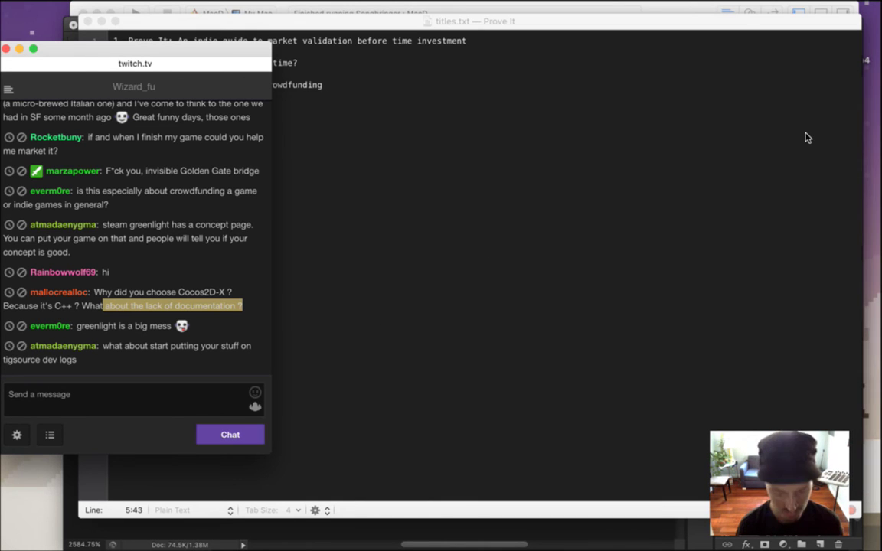
{"action": "type", "text": "wizardfu.com/b"}
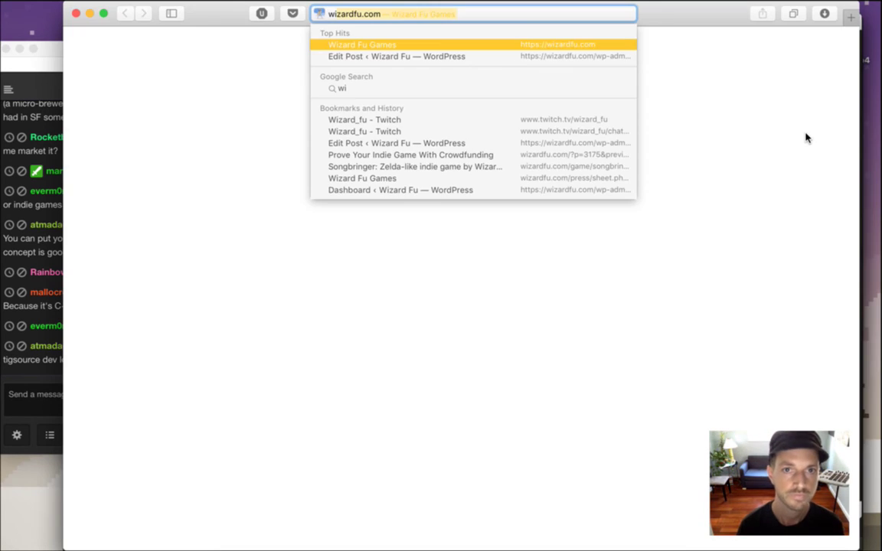
{"action": "type", "text": "o"}
{"action": "key", "text": "Right"}
{"action": "key", "text": "BackSpace"}
{"action": "key", "text": "BackSpace"}
{"action": "key", "text": "BackSpace"}
{"action": "key", "text": "BackSpace"}
{"action": "key", "text": "BackSpace"}
{"action": "key", "text": "BackSpace"}
{"action": "key", "text": "BackSpace"}
{"action": "key", "text": "BackSpace"}
{"action": "key", "text": "BackSpace"}
{"action": "key", "text": "BackSpace"}
{"action": "key", "text": "BackSpace"}
{"action": "key", "text": "BackSpace"}
{"action": "key", "text": "BackSpace"}
{"action": "key", "text": "BackSpace"}
{"action": "key", "text": "BackSpace"}
{"action": "key", "text": "BackSpace"}
{"action": "key", "text": "BackSpace"}
{"action": "key", "text": "BackSpace"}
{"action": "key", "text": "BackSpace"}
{"action": "key", "text": "BackSpace"}
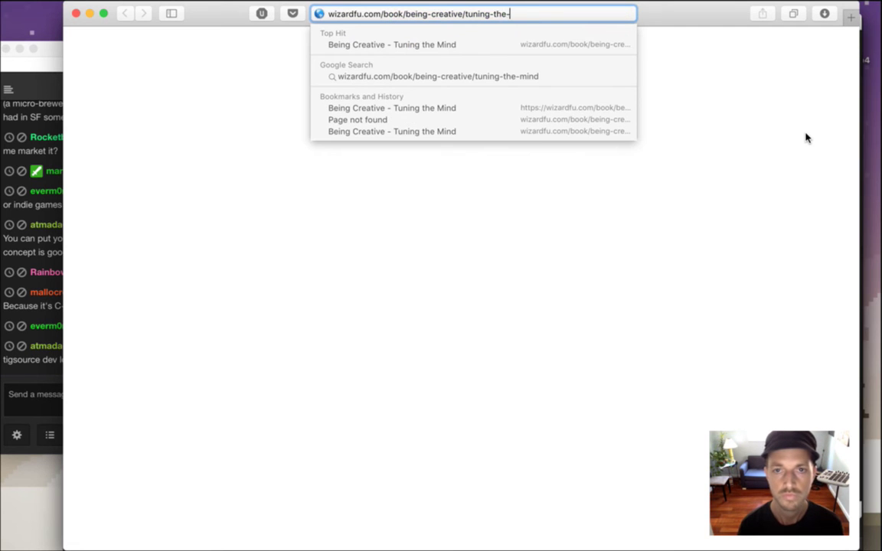
{"action": "key", "text": "BackSpace"}
{"action": "key", "text": "BackSpace"}
{"action": "type", "text": "com/book/cocos2d-x/"}
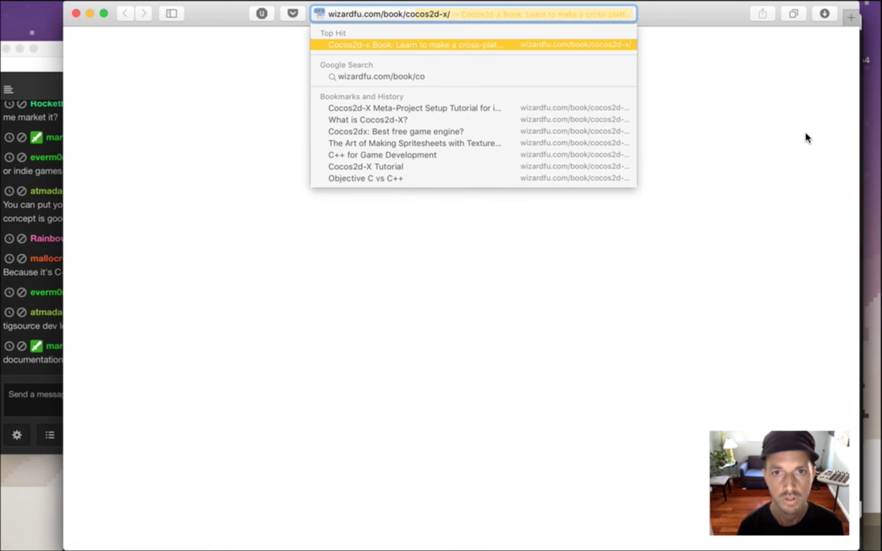
{"action": "key", "text": "Return"}
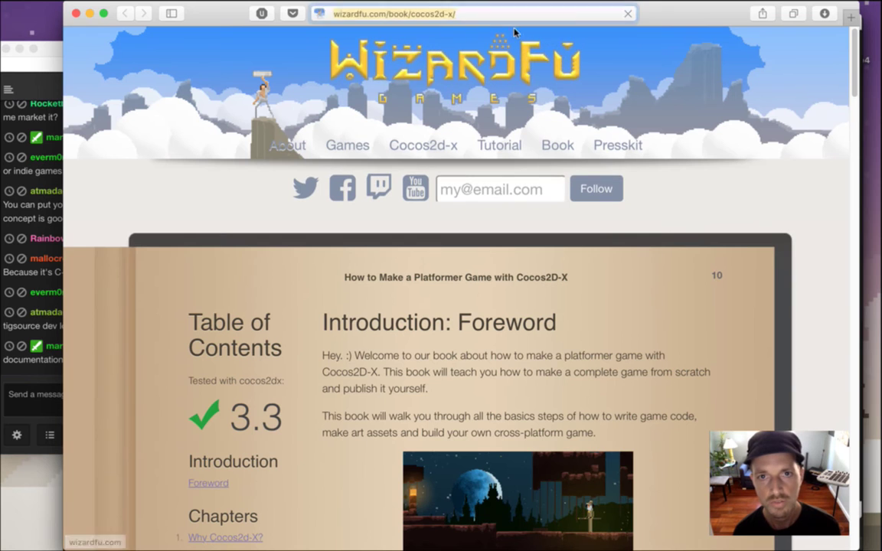
{"action": "left_click", "coordinate": [44, 406]}
{"action": "type", "text": "http://wizardfu.com/book/cocos2d-x/"}
{"action": "key", "text": "Return"}
{"action": "left_click", "coordinate": [452, 376]}
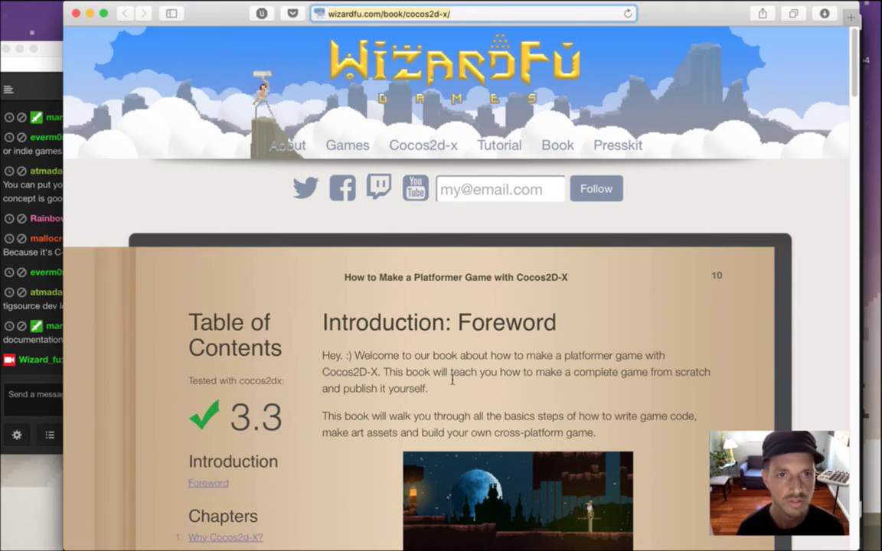
{"action": "key", "text": "super+w"}
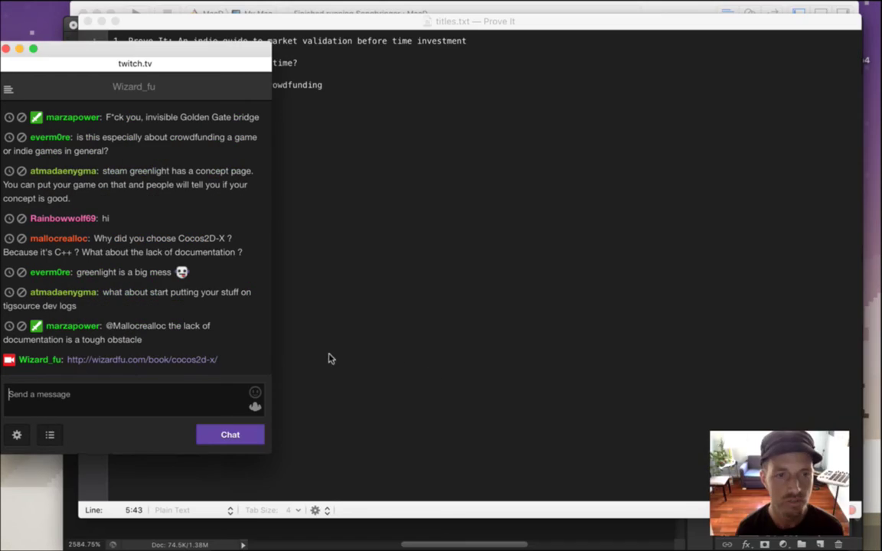
Read the chat suggestion about TIGSource dev logs and revisit the Steam Greenlight concept page comment.
{"action": "left_click_drag", "start_coordinate": [113, 294], "coordinate": [165, 305]}
{"action": "left_click", "coordinate": [130, 300]}
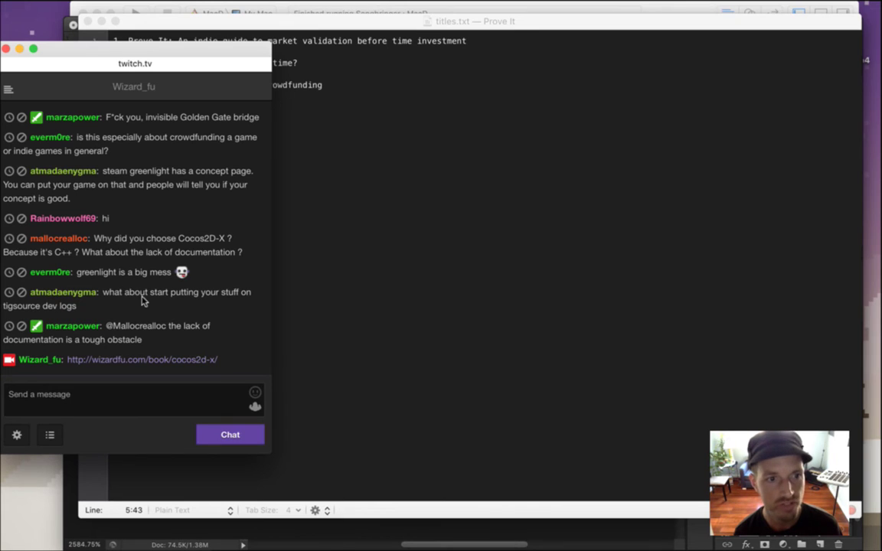
{"action": "left_click_drag", "start_coordinate": [115, 172], "coordinate": [246, 171]}
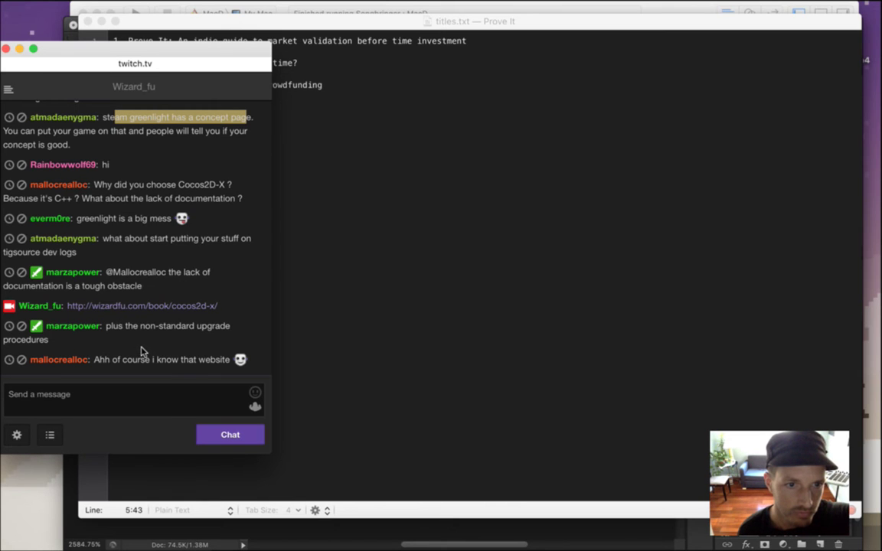
Read the chat messages about the lack of Cocos2D-X documentation and its non-standard upgrade procedures.
{"action": "left_click_drag", "start_coordinate": [127, 327], "coordinate": [49, 340]}
{"action": "left_click", "coordinate": [161, 280]}
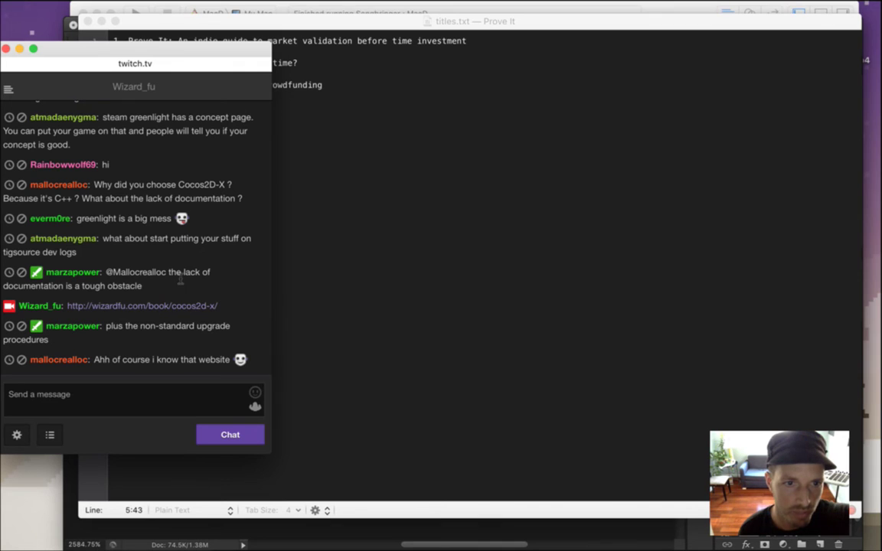
{"action": "left_click_drag", "start_coordinate": [144, 287], "coordinate": [106, 274]}
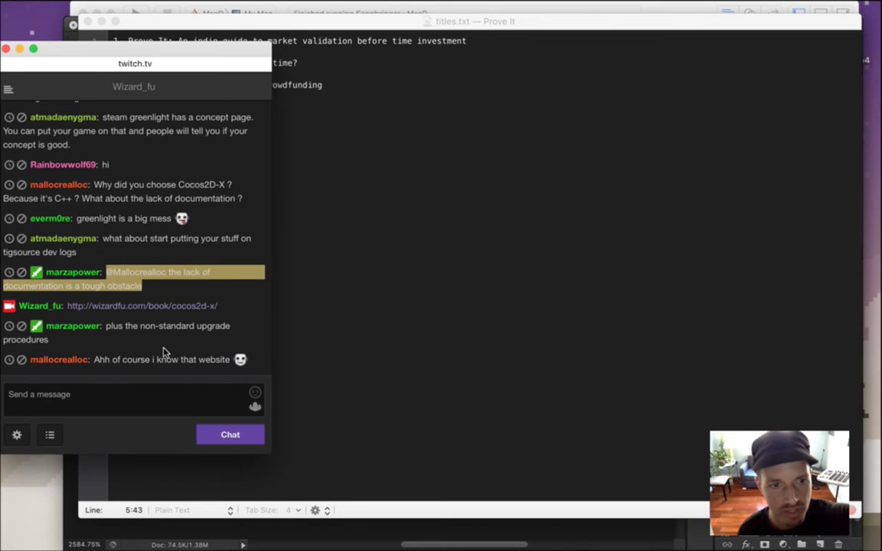
{"action": "left_click_drag", "start_coordinate": [126, 327], "coordinate": [215, 333]}
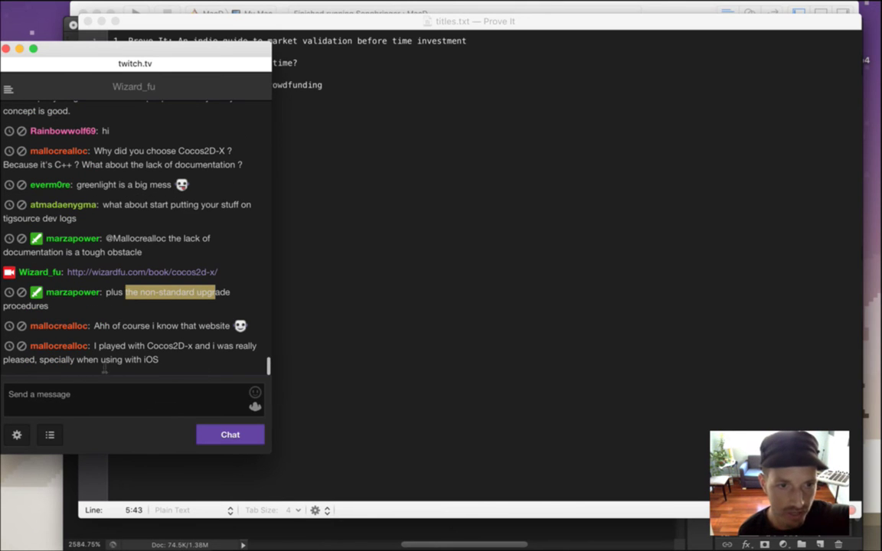
{"action": "left_click", "coordinate": [120, 291]}
{"action": "left_click_drag", "start_coordinate": [130, 292], "coordinate": [163, 305]}
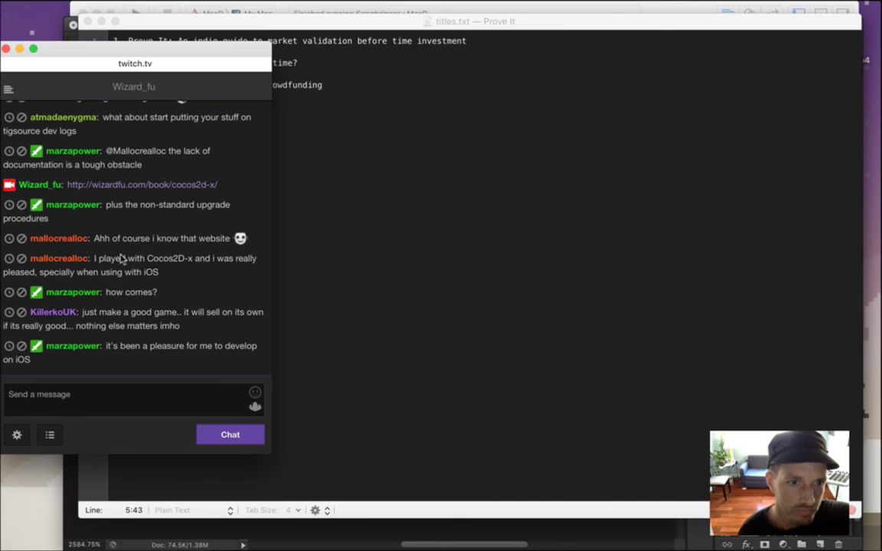
Read the chat comments about using Cocos2D-x with iOS and about a good game selling on its own.
{"action": "left_click_drag", "start_coordinate": [121, 258], "coordinate": [159, 272]}
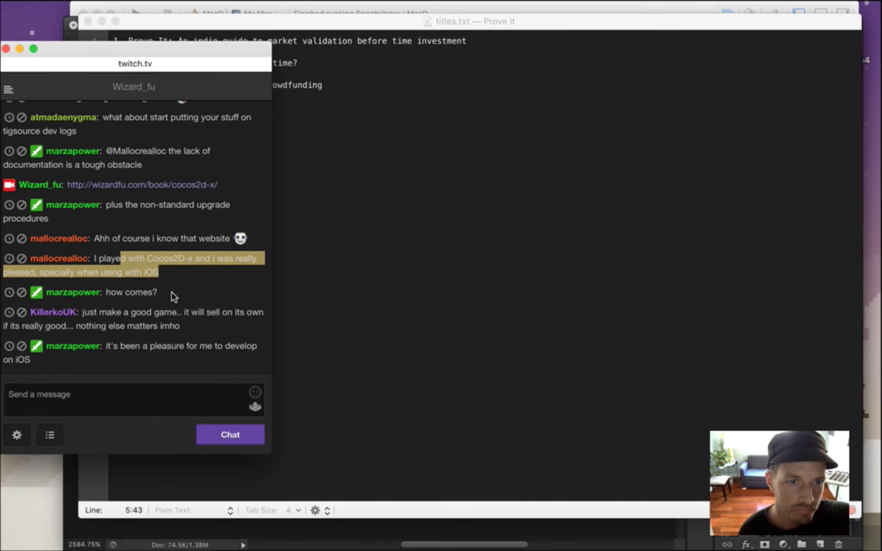
{"action": "left_click", "coordinate": [173, 295]}
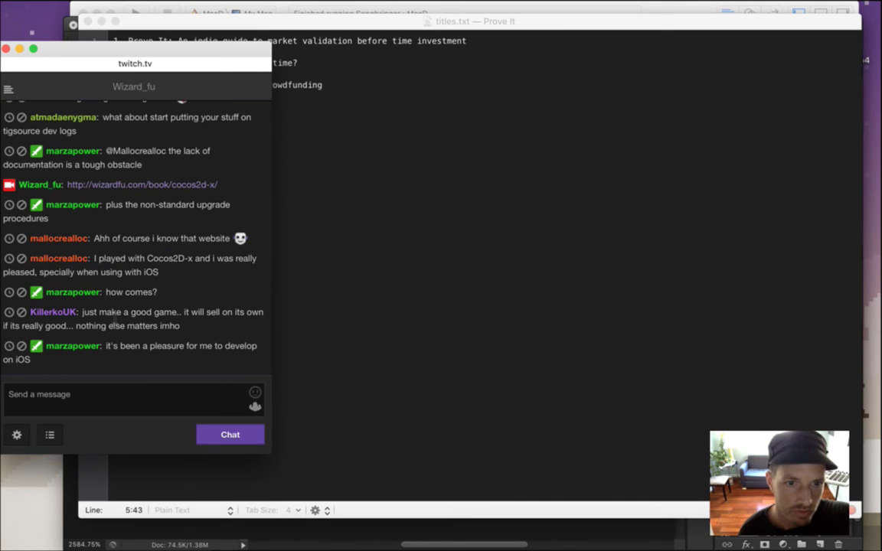
{"action": "left_click_drag", "start_coordinate": [100, 313], "coordinate": [176, 339]}
{"action": "left_click", "coordinate": [165, 337]}
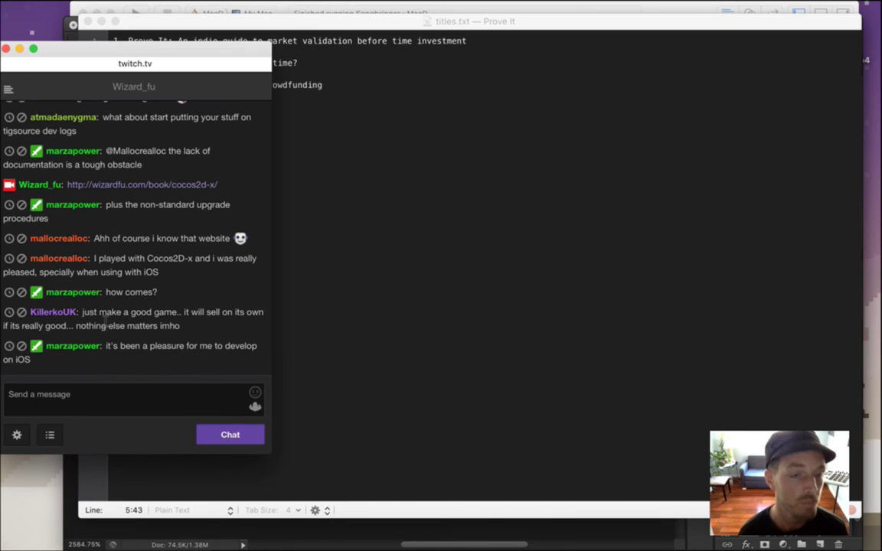
{"action": "left_click_drag", "start_coordinate": [131, 313], "coordinate": [181, 327]}
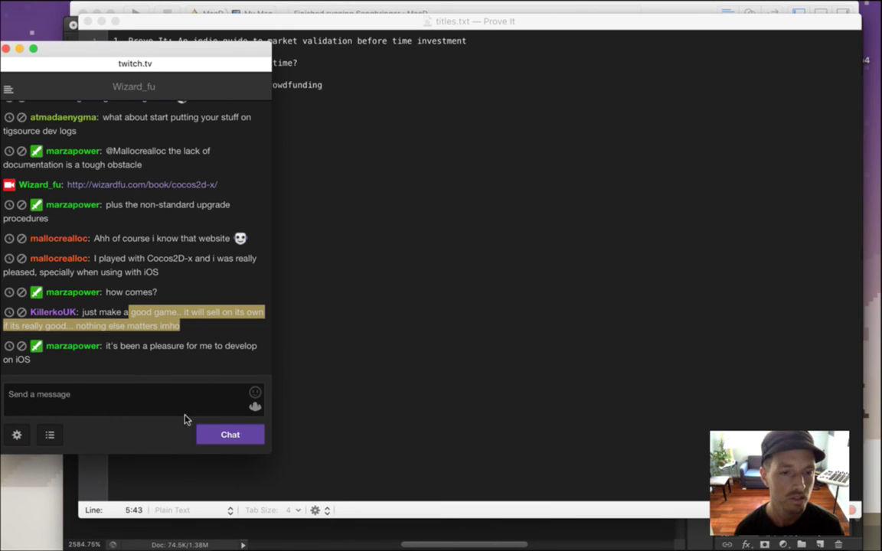
Bring the Photoshop sword sprite forward behind the Twitch chat and reread the comment about just making a good game.
{"action": "key", "text": "super+Tab"}
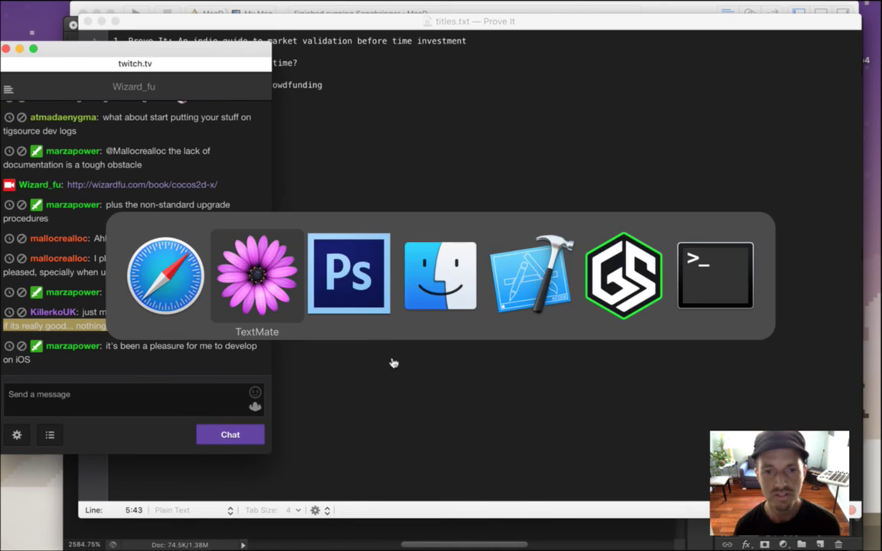
{"action": "left_click", "coordinate": [55, 348]}
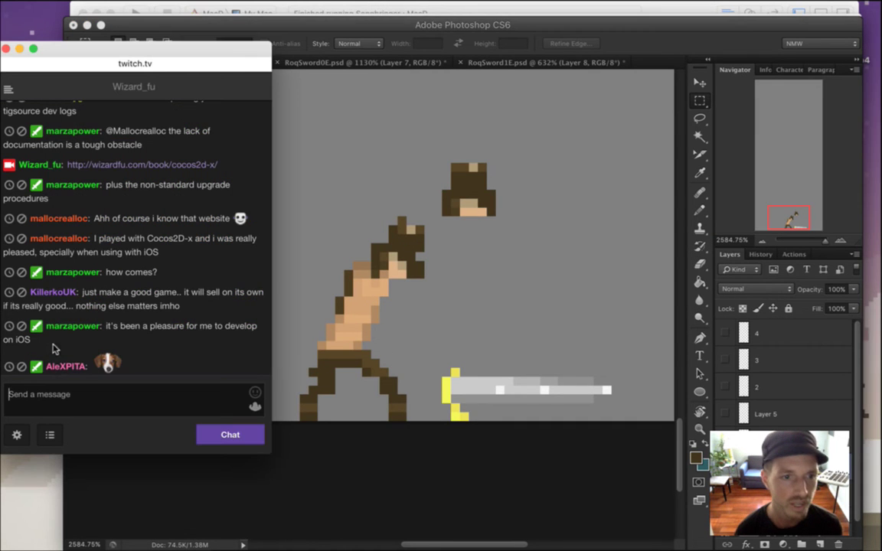
{"action": "left_click", "coordinate": [97, 260]}
{"action": "left_click_drag", "start_coordinate": [101, 253], "coordinate": [127, 267]}
{"action": "left_click", "coordinate": [164, 290]}
{"action": "left_click_drag", "start_coordinate": [116, 203], "coordinate": [153, 221]}
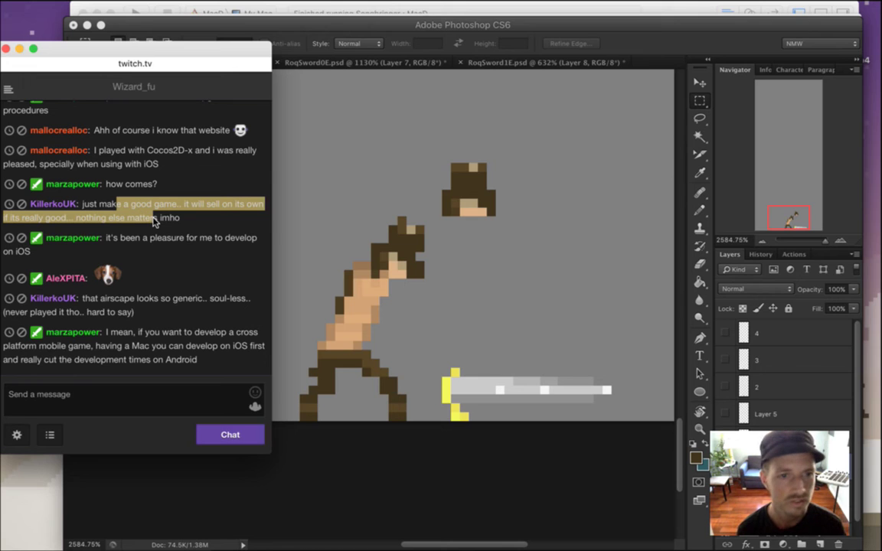
{"action": "left_click", "coordinate": [188, 214]}
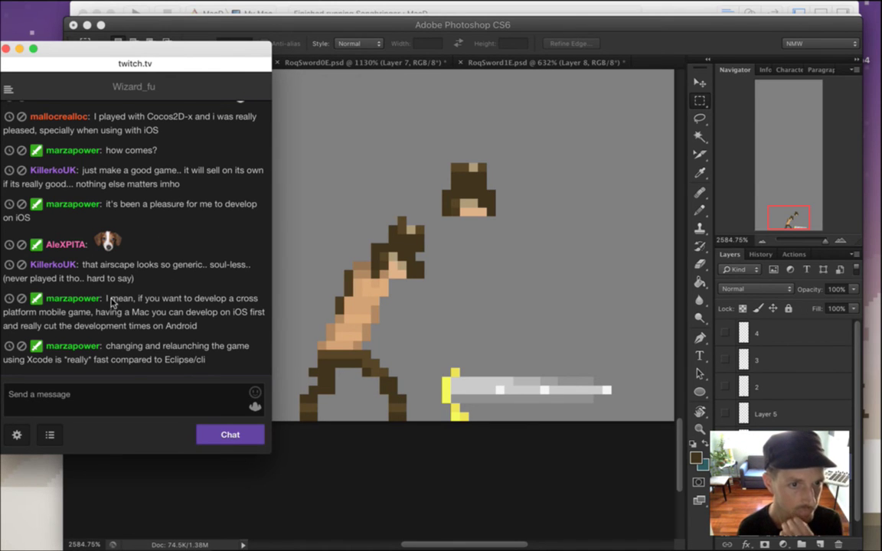
Highlight and read the chat comment calling Airscape generic and soul-less.
{"action": "left_click_drag", "start_coordinate": [113, 266], "coordinate": [141, 288]}
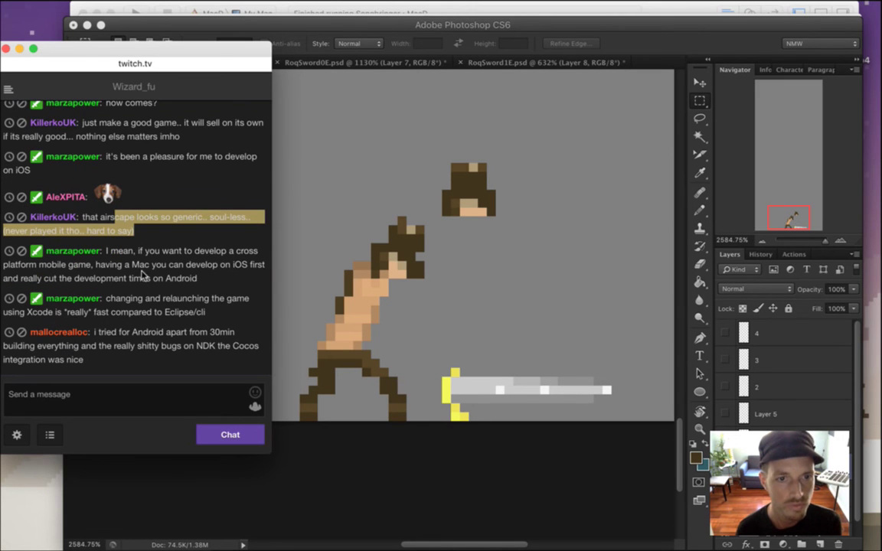
{"action": "left_click", "coordinate": [154, 244]}
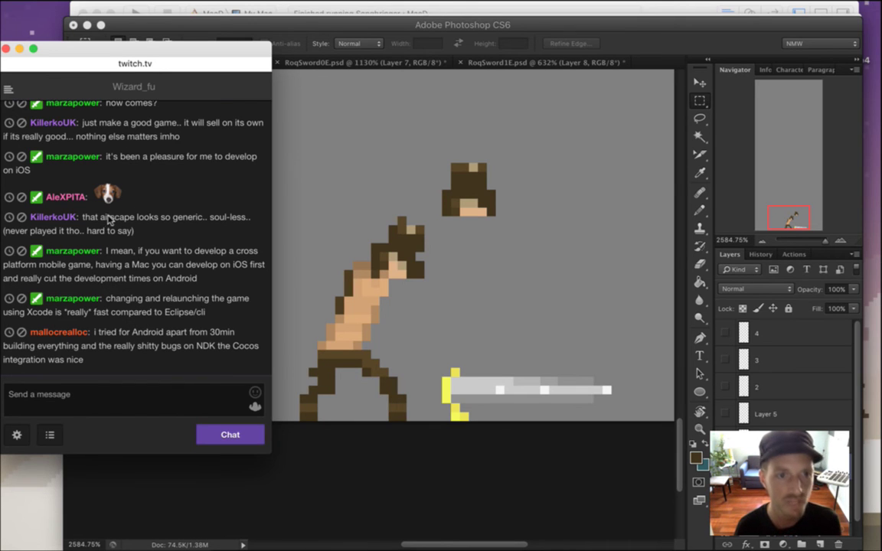
{"action": "left_click_drag", "start_coordinate": [106, 217], "coordinate": [136, 230]}
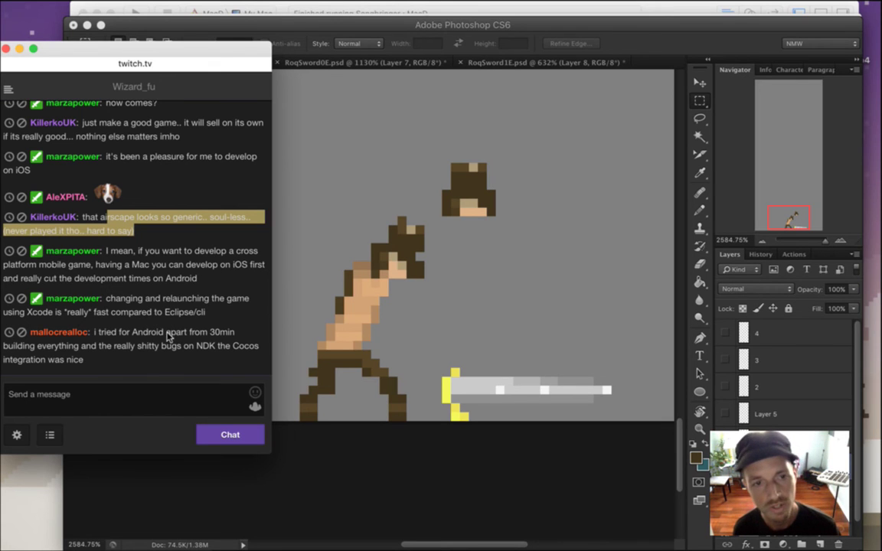
{"action": "left_click", "coordinate": [129, 220]}
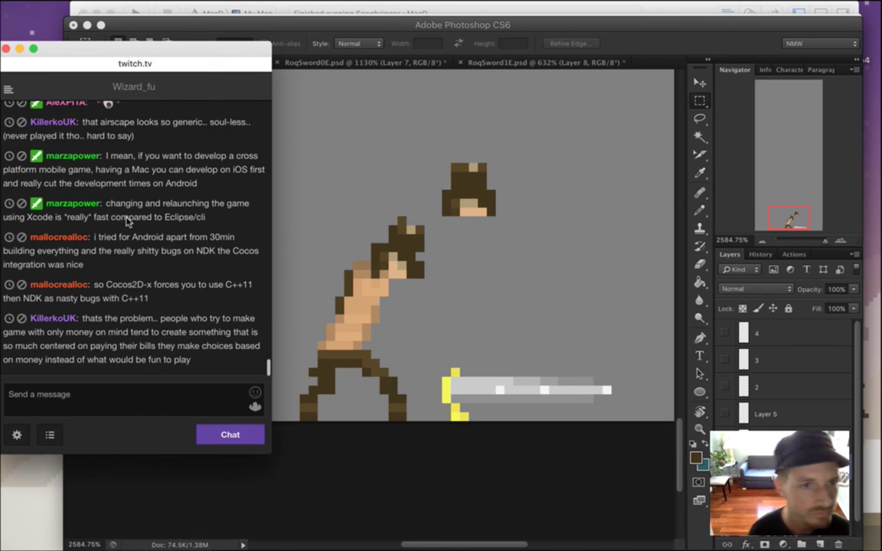
Read the chat messages comparing Xcode relaunch speed with Eclipse and describing Android build times and NDK bugs.
{"action": "mouse_move", "coordinate": [129, 160]}
{"action": "left_mouse_down"}
{"action": "mouse_move", "coordinate": [179, 170]}
{"action": "mouse_move", "coordinate": [179, 184]}
{"action": "mouse_move", "coordinate": [153, 184]}
{"action": "mouse_move", "coordinate": [138, 158]}
{"action": "left_mouse_up"}
{"action": "left_click_drag", "start_coordinate": [122, 206], "coordinate": [197, 220]}
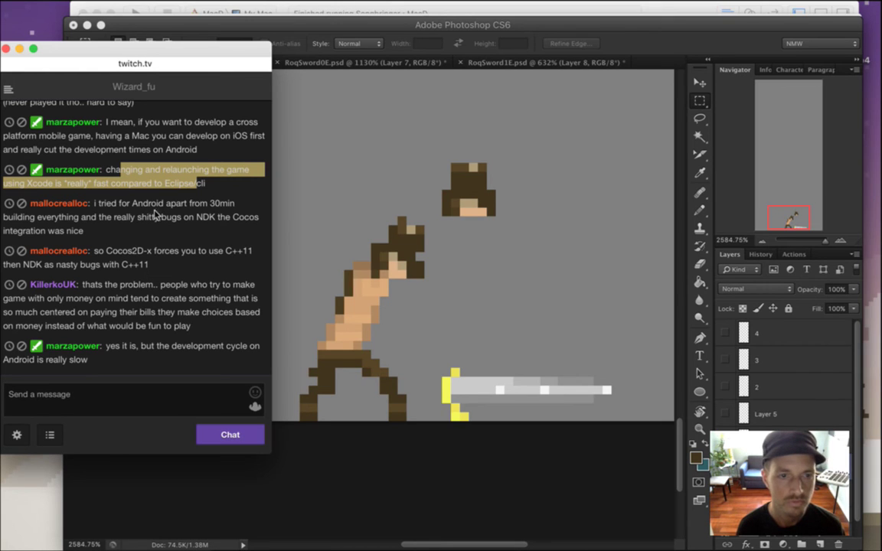
{"action": "left_click_drag", "start_coordinate": [108, 203], "coordinate": [128, 223]}
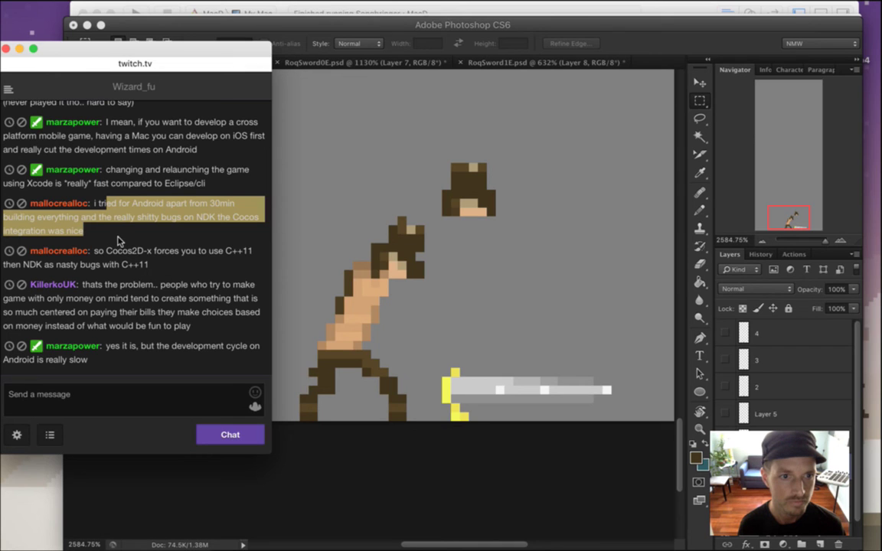
Highlight and read the chat comment about people who make games with only money on their mind.
{"action": "left_click", "coordinate": [121, 234]}
{"action": "left_click_drag", "start_coordinate": [86, 284], "coordinate": [187, 359]}
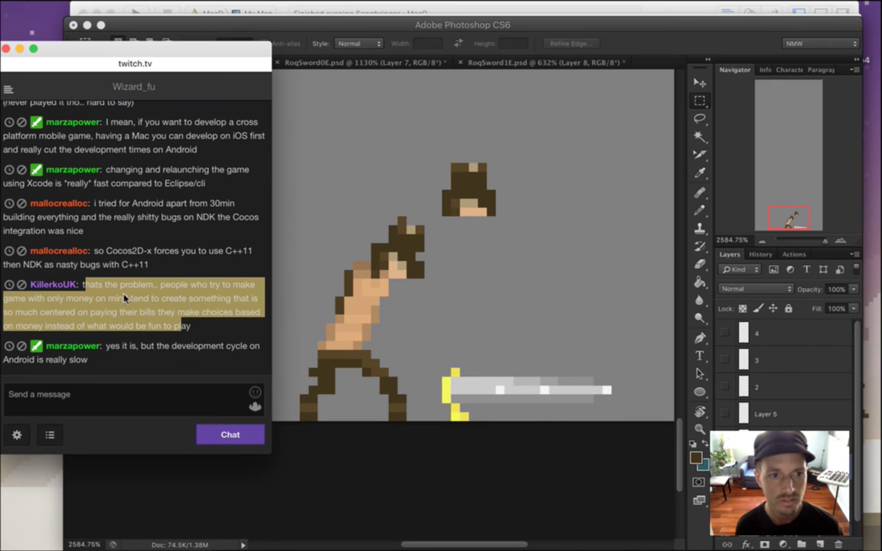
{"action": "left_click", "coordinate": [95, 283]}
{"action": "left_click_drag", "start_coordinate": [85, 285], "coordinate": [186, 334]}
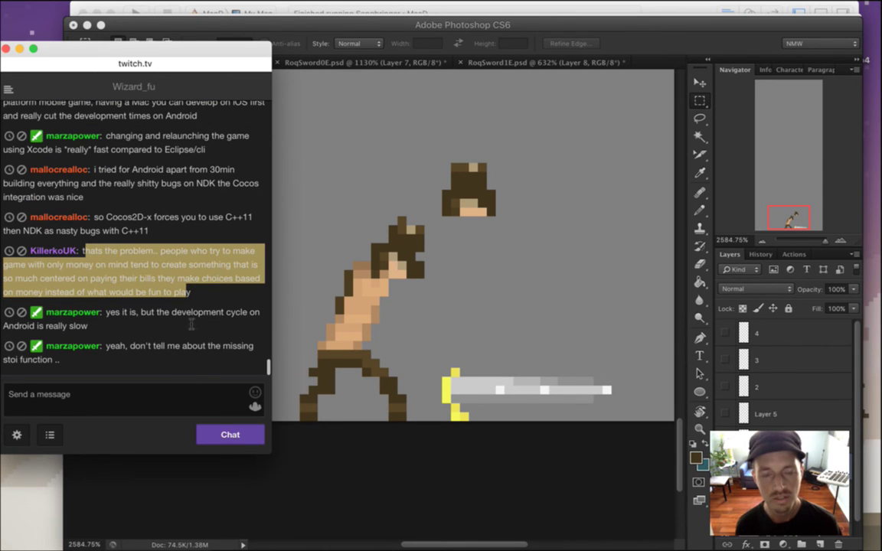
{"action": "left_click", "coordinate": [181, 291]}
{"action": "left_click_drag", "start_coordinate": [104, 251], "coordinate": [191, 292]}
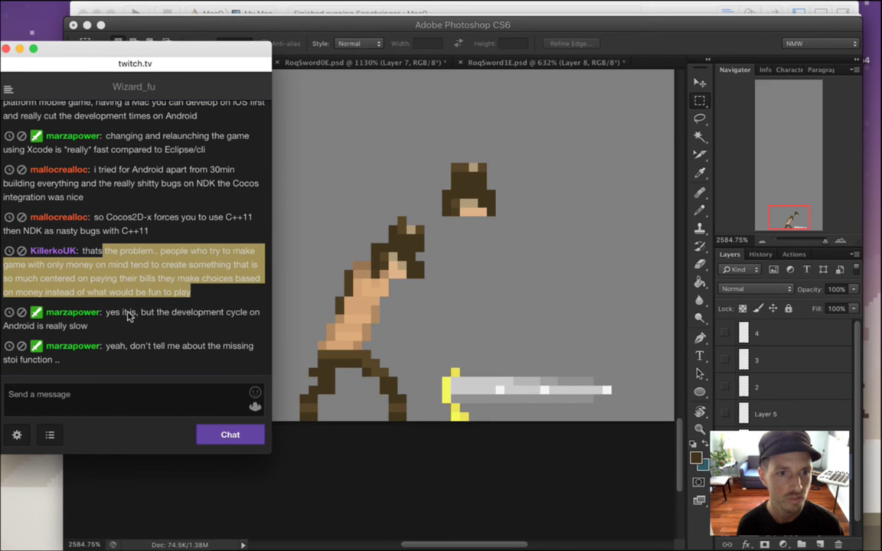
{"action": "left_click", "coordinate": [150, 267]}
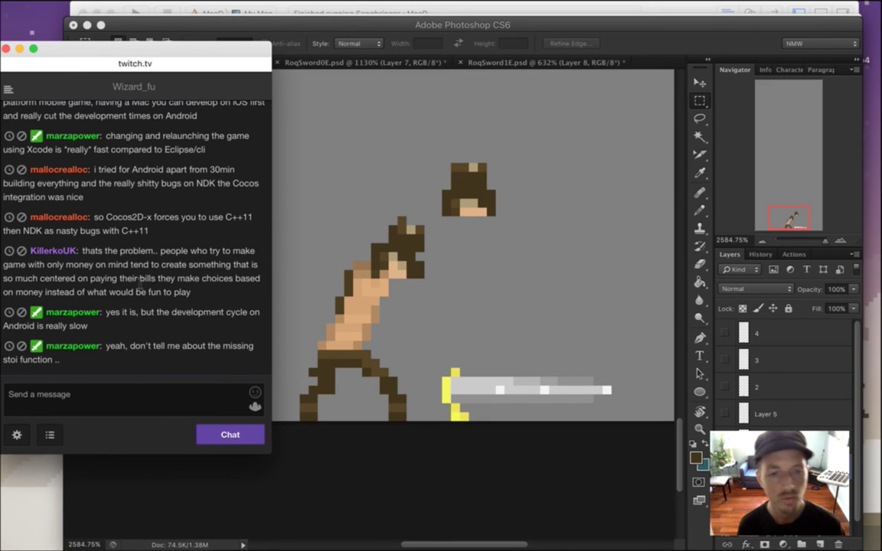
{"action": "left_click_drag", "start_coordinate": [107, 210], "coordinate": [182, 320]}
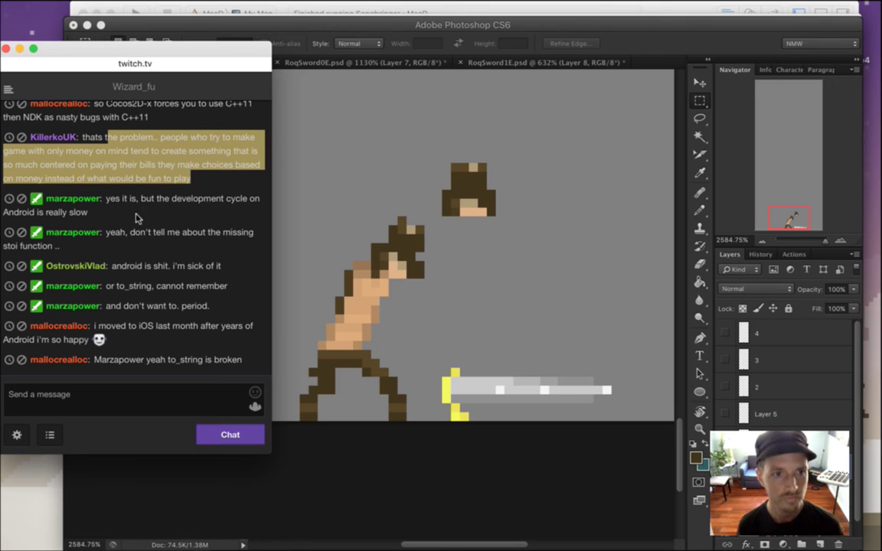
Read the chat messages about Android frustrations and highlight the one about happily moving to iOS last month.
{"action": "left_click_drag", "start_coordinate": [129, 232], "coordinate": [177, 334]}
{"action": "left_click", "coordinate": [159, 299]}
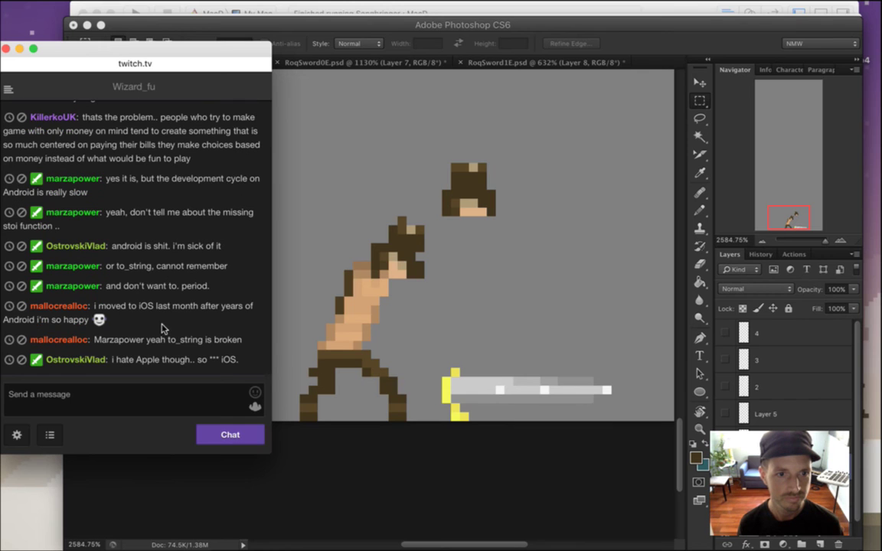
{"action": "triple_click", "coordinate": [162, 322]}
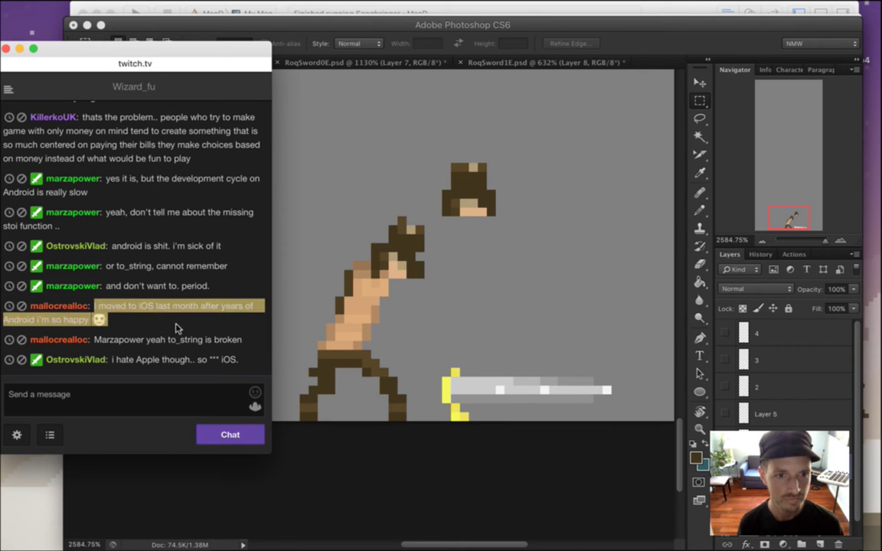
{"action": "left_click", "coordinate": [164, 321]}
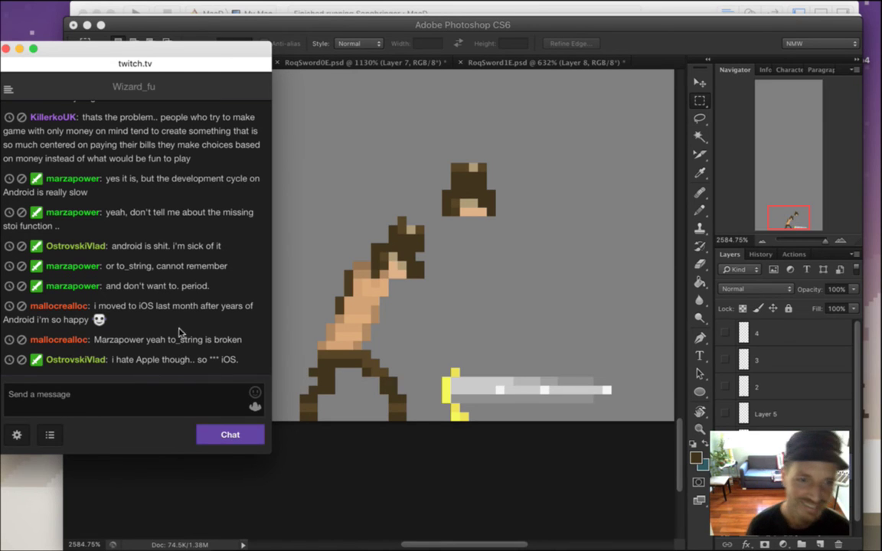
Switch to Photoshop and save RoqChargedSwordE.psd.
{"action": "left_click", "coordinate": [596, 151]}
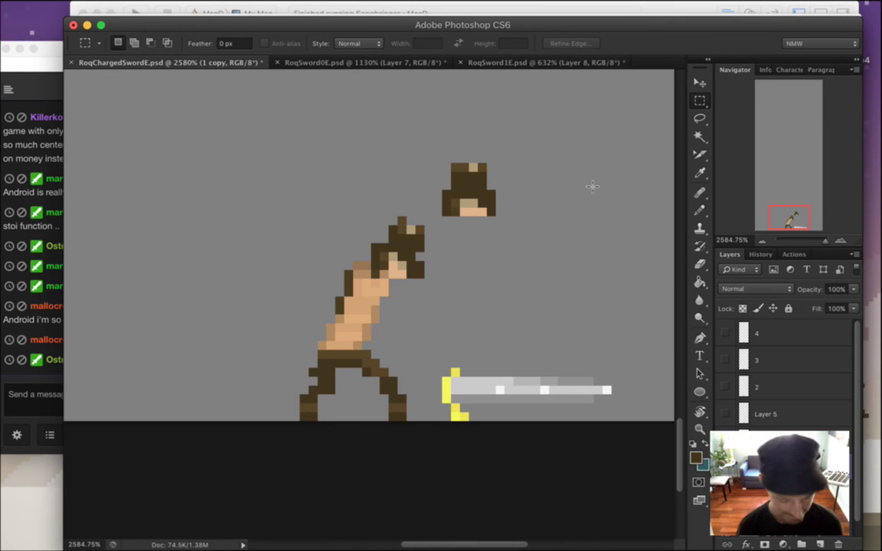
{"action": "key", "text": "super+s"}
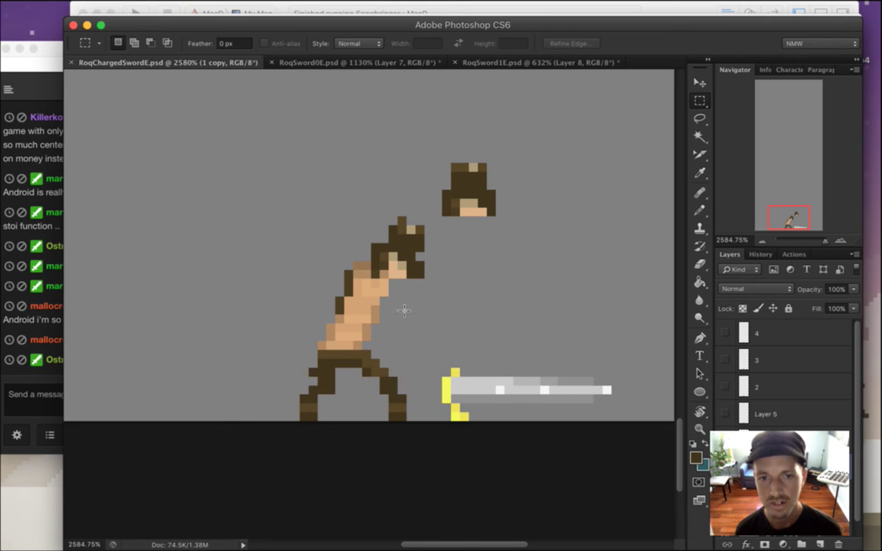
Sample the skin tone from the figure's torso for the Pencil tool and add a new layer.
{"action": "key", "text": "i"}
{"action": "left_click", "coordinate": [354, 277]}
{"action": "key", "text": "b"}
{"action": "left_click", "coordinate": [351, 281], "text": "alt"}
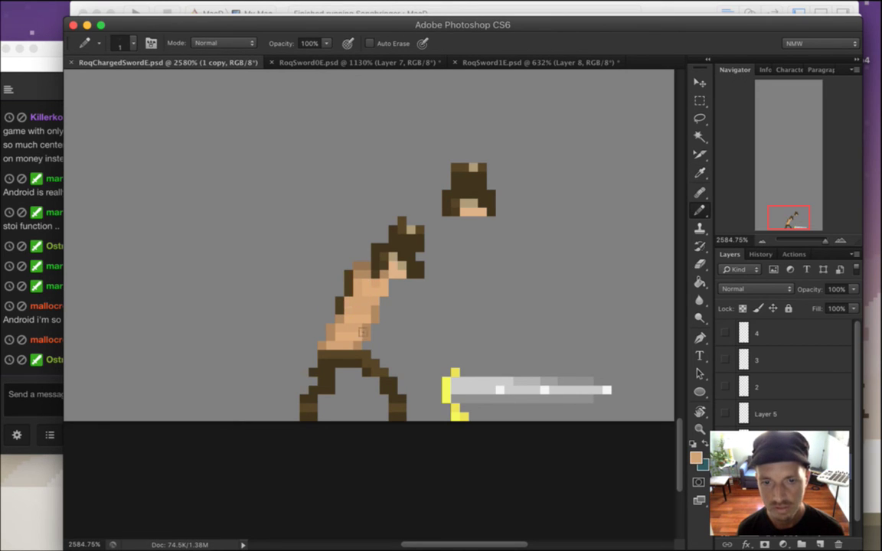
{"action": "left_click", "coordinate": [818, 541]}
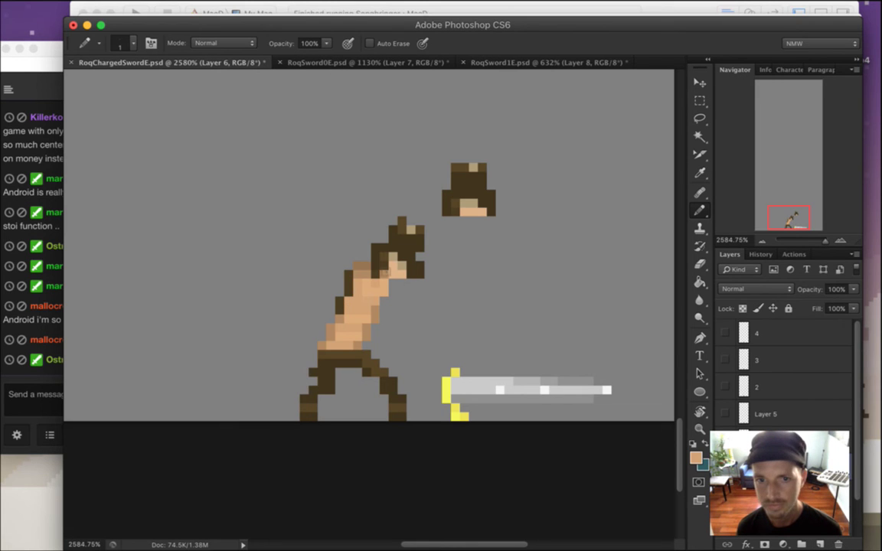
Try to pencil a broad shoulder and a long thin arm reaching from the torso down to the sword hilt.
{"action": "left_click_drag", "start_coordinate": [349, 293], "coordinate": [348, 275]}
{"action": "left_click_drag", "start_coordinate": [376, 310], "coordinate": [393, 319]}
{"action": "left_click", "coordinate": [339, 292]}
{"action": "mouse_move", "coordinate": [339, 275]}
{"action": "left_mouse_down"}
{"action": "mouse_move", "coordinate": [337, 304]}
{"action": "mouse_move", "coordinate": [379, 329]}
{"action": "mouse_move", "coordinate": [421, 373]}
{"action": "left_mouse_up"}
{"action": "left_click", "coordinate": [421, 381]}
{"action": "left_click", "coordinate": [429, 382]}
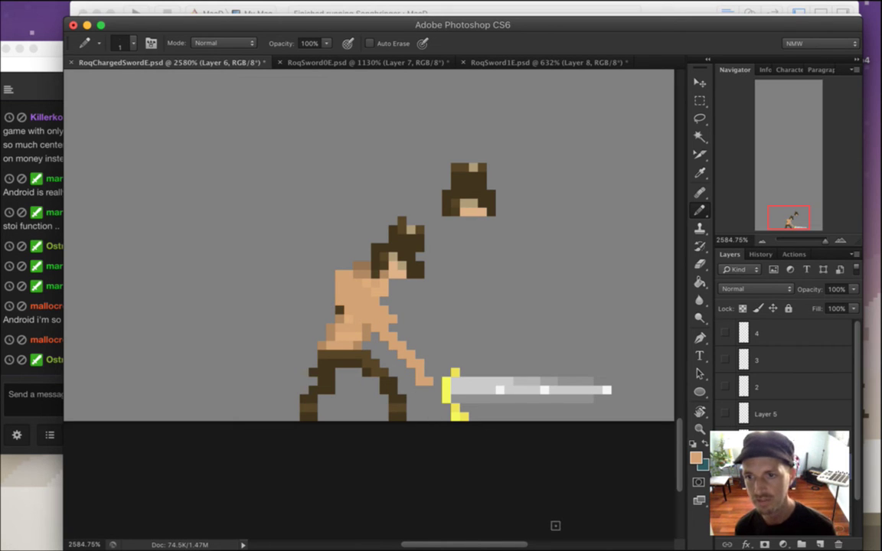
Undo all the shoulder and arm strokes on the new layer.
{"action": "key", "text": "e"}
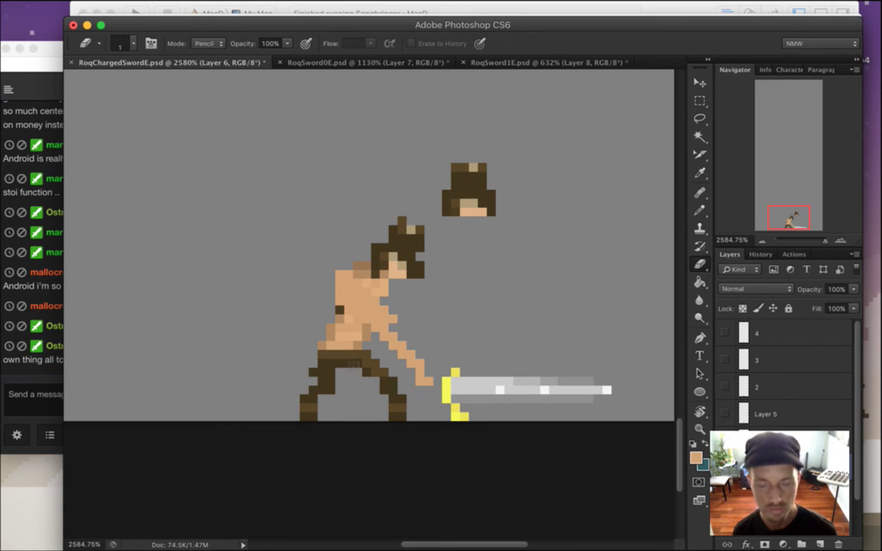
{"action": "key", "text": "super+alt+z"}
{"action": "key", "text": "super+alt+z"}
{"action": "key", "text": "super+alt+z"}
{"action": "key", "text": "super+alt+z"}
{"action": "key", "text": "super+alt+z"}
{"action": "key", "text": "super+alt+z"}
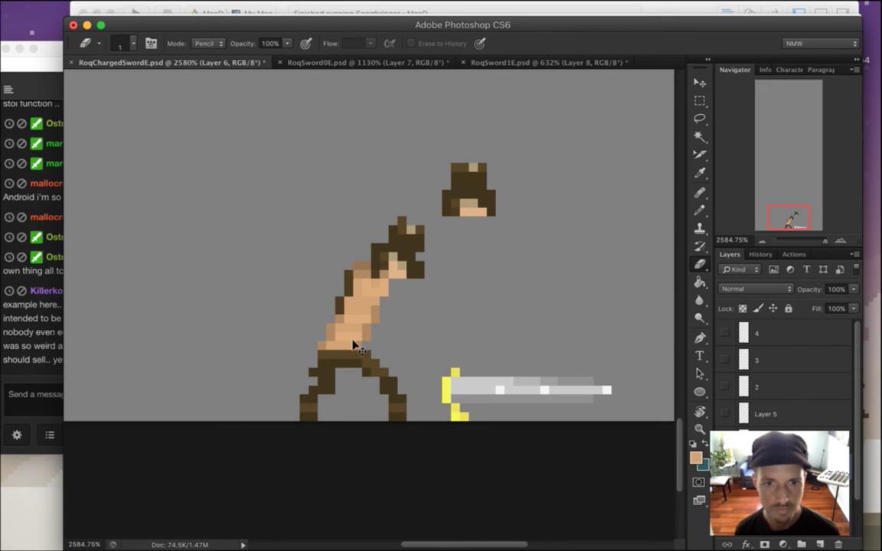
Pencil the shoulder and a bent arm in skin tone, with the hand held out just above the sword hilt.
{"action": "key", "text": "b"}
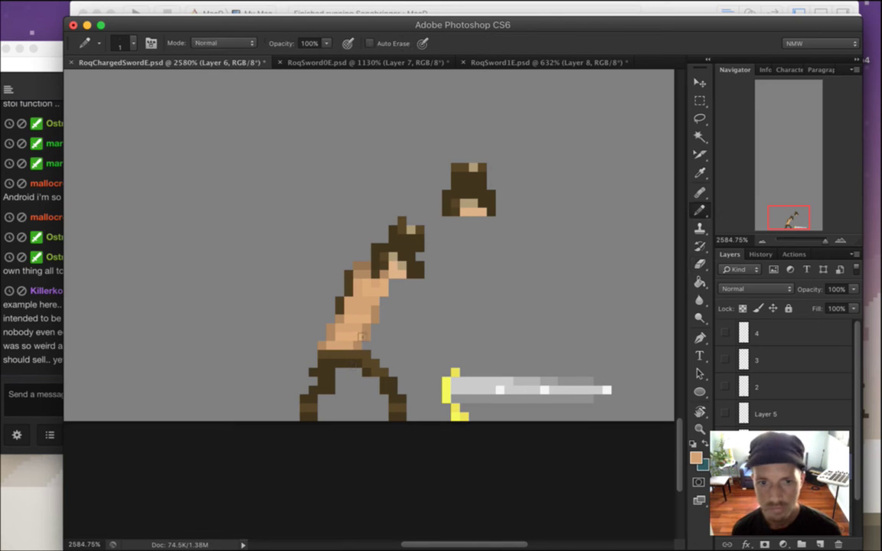
{"action": "left_click", "coordinate": [340, 302]}
{"action": "mouse_move", "coordinate": [375, 311]}
{"action": "left_mouse_down"}
{"action": "mouse_move", "coordinate": [377, 331]}
{"action": "mouse_move", "coordinate": [377, 353]}
{"action": "mouse_move", "coordinate": [421, 363]}
{"action": "left_mouse_up"}
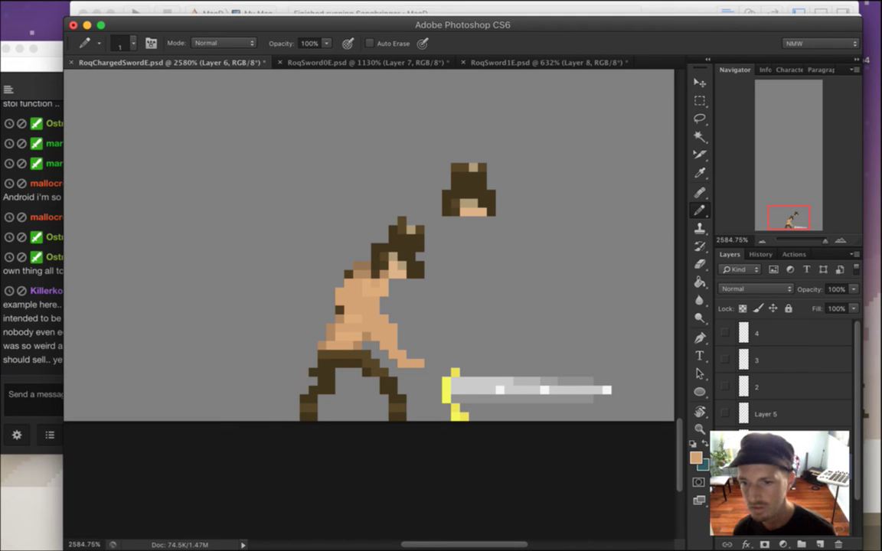
Select the sword on the 1 copy layer, move it toward the hand and rotate it 10.81° so the tip points down.
{"action": "left_click_drag", "start_coordinate": [858, 448], "coordinate": [859, 462]}
{"action": "left_click", "coordinate": [775, 468]}
{"action": "key", "text": "m"}
{"action": "left_click_drag", "start_coordinate": [435, 343], "coordinate": [602, 464]}
{"action": "left_click_drag", "start_coordinate": [637, 344], "coordinate": [437, 441]}
{"action": "key", "text": "v"}
{"action": "left_click_drag", "start_coordinate": [406, 308], "coordinate": [427, 297]}
{"action": "left_click_drag", "start_coordinate": [474, 371], "coordinate": [484, 386]}
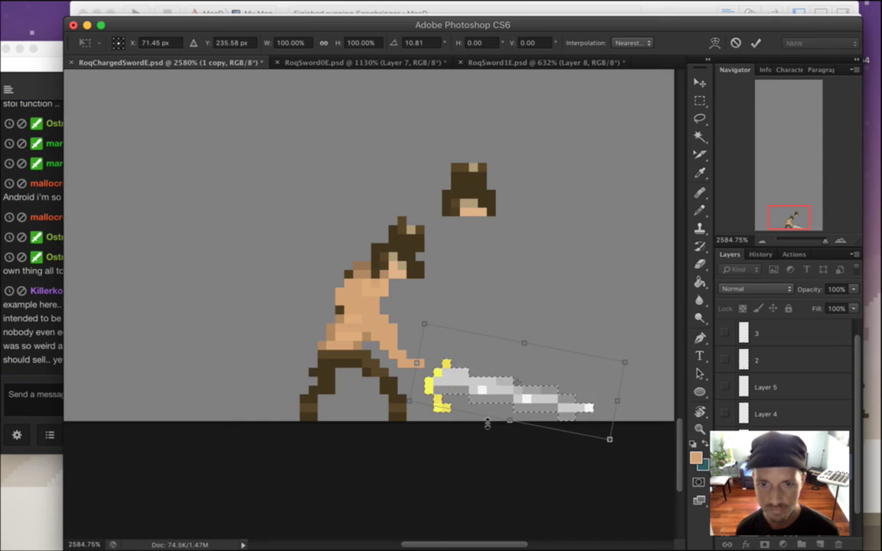
Nudge the rotated sword one pixel closer to the hand, at X 70.45 px and Y 235.58 px, and apply the transform.
{"action": "key", "text": "Left"}
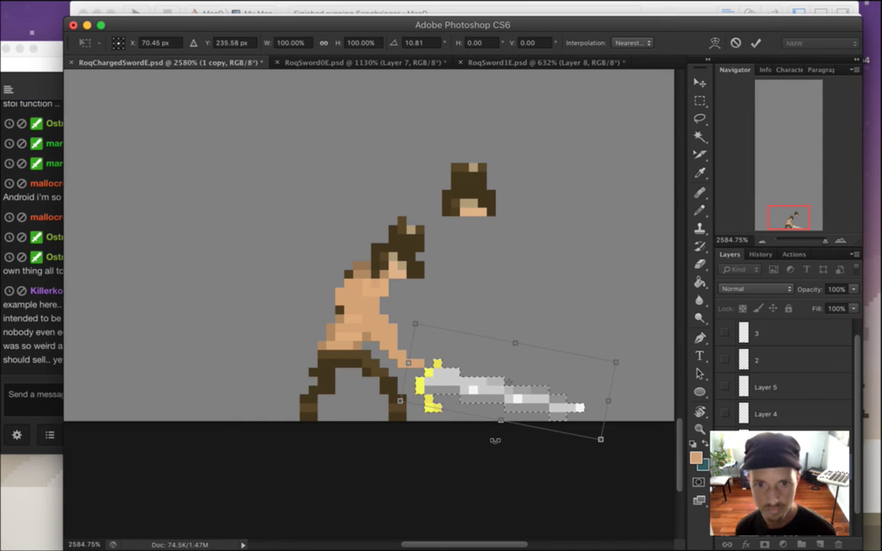
{"action": "key", "text": "Up"}
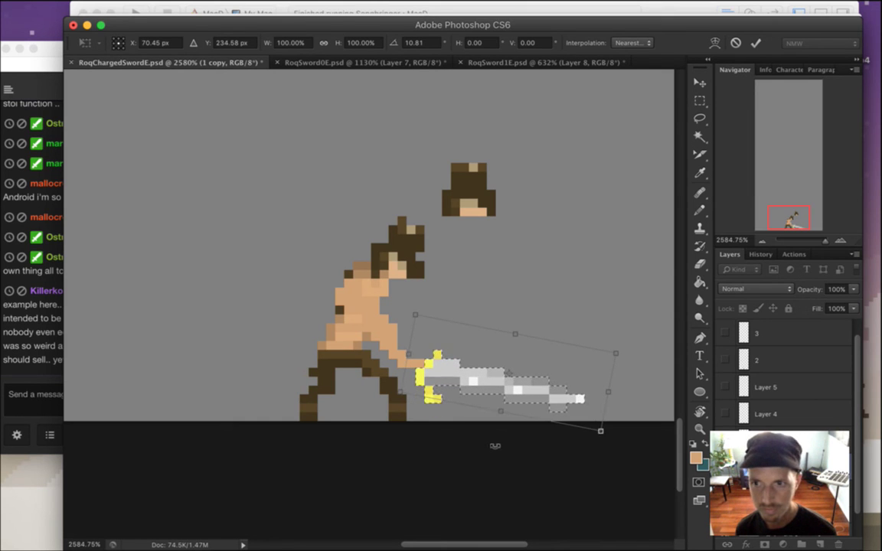
{"action": "key", "text": "Down"}
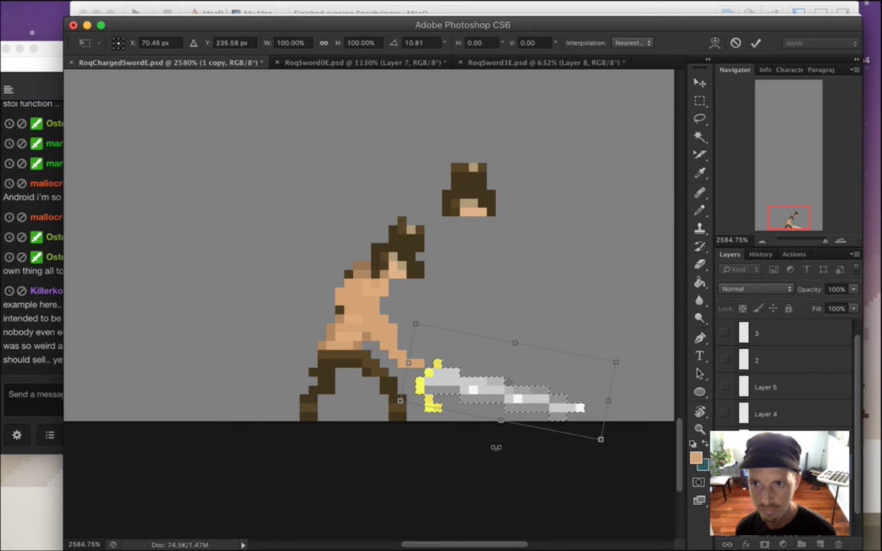
{"action": "left_click", "coordinate": [756, 43]}
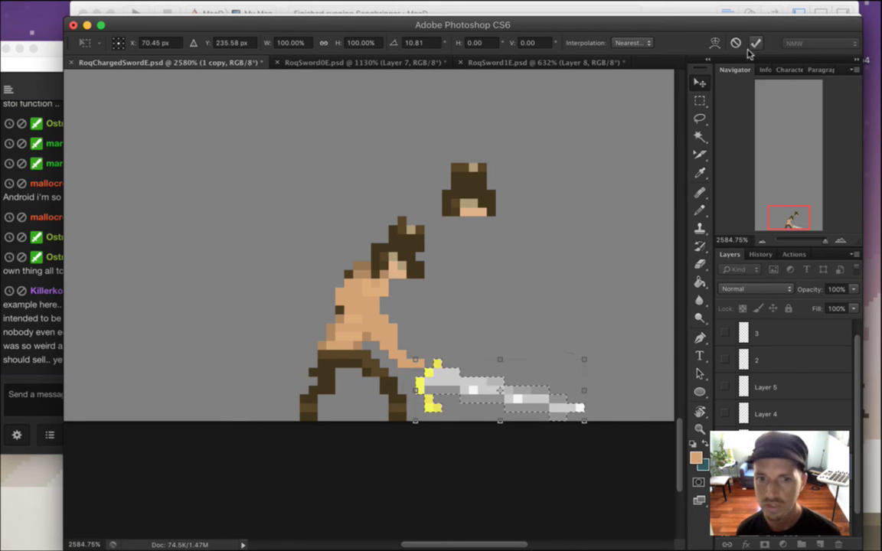
Switch to the Twitch chat and read the comment about Binding of Isaac becoming an unexpected hit.
{"action": "left_click", "coordinate": [21, 295]}
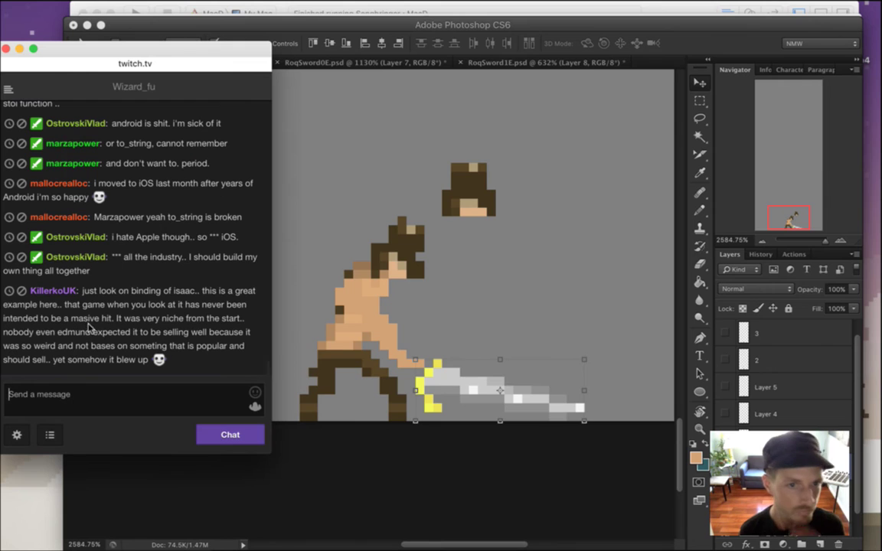
{"action": "left_click_drag", "start_coordinate": [138, 259], "coordinate": [146, 270]}
{"action": "left_click_drag", "start_coordinate": [83, 291], "coordinate": [139, 319]}
{"action": "left_click", "coordinate": [131, 295]}
{"action": "left_click_drag", "start_coordinate": [106, 285], "coordinate": [88, 270]}
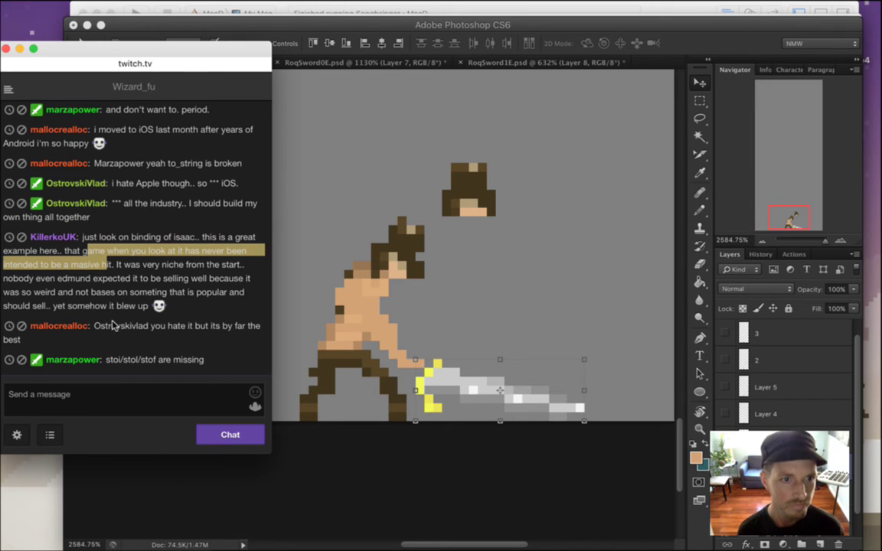
{"action": "left_click_drag", "start_coordinate": [143, 305], "coordinate": [98, 240]}
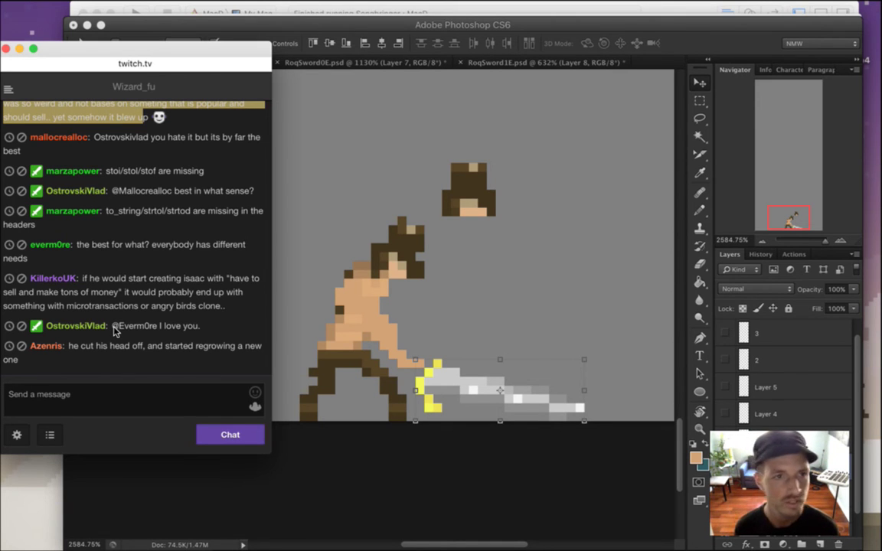
Read the chat comments about something being by far the best and about Isaac being made just for money.
{"action": "left_click", "coordinate": [159, 148]}
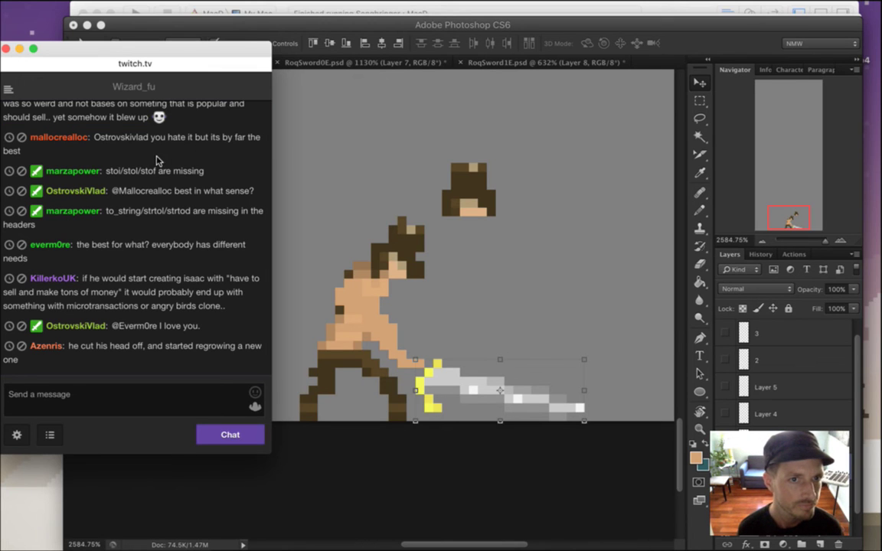
{"action": "left_click_drag", "start_coordinate": [113, 139], "coordinate": [122, 138]}
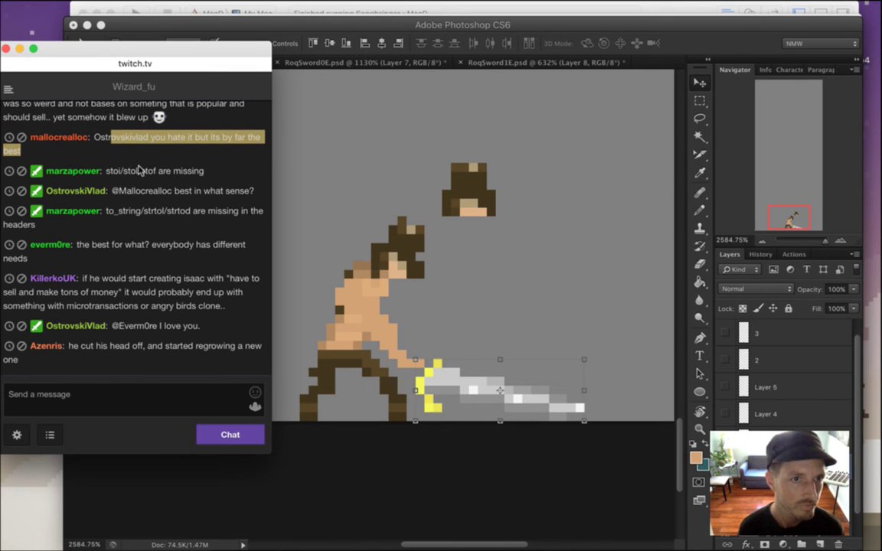
{"action": "left_click", "coordinate": [138, 201]}
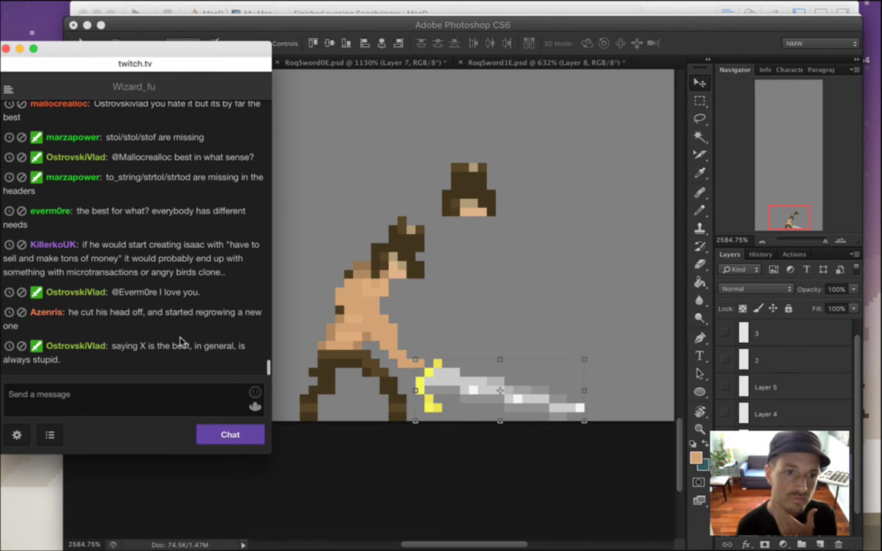
{"action": "mouse_move", "coordinate": [102, 245]}
{"action": "left_mouse_down"}
{"action": "mouse_move", "coordinate": [138, 266]}
{"action": "mouse_move", "coordinate": [224, 277]}
{"action": "left_mouse_up"}
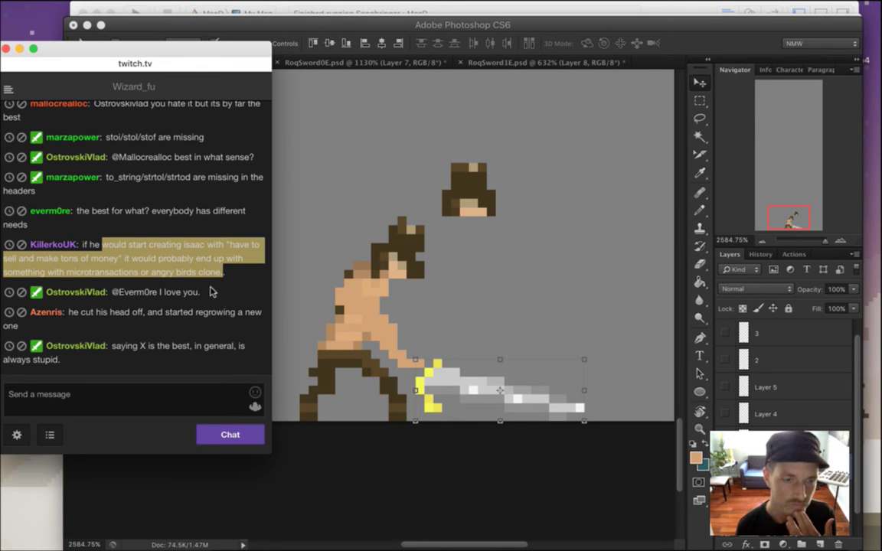
{"action": "left_click", "coordinate": [196, 265]}
{"action": "left_click_drag", "start_coordinate": [90, 245], "coordinate": [209, 239]}
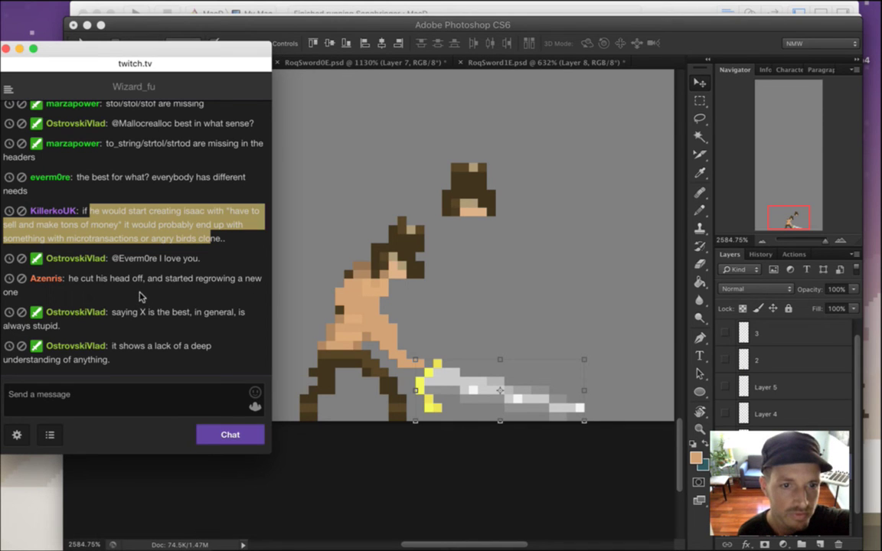
Read the chat joke about regrowing a head and the remarks on calling anything the best, and return to Photoshop.
{"action": "left_click_drag", "start_coordinate": [91, 278], "coordinate": [150, 295]}
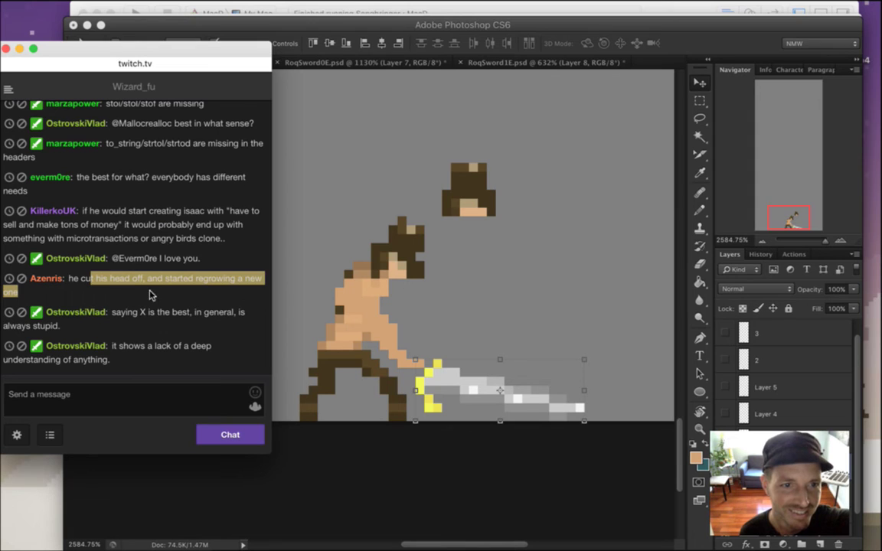
{"action": "left_click", "coordinate": [152, 299]}
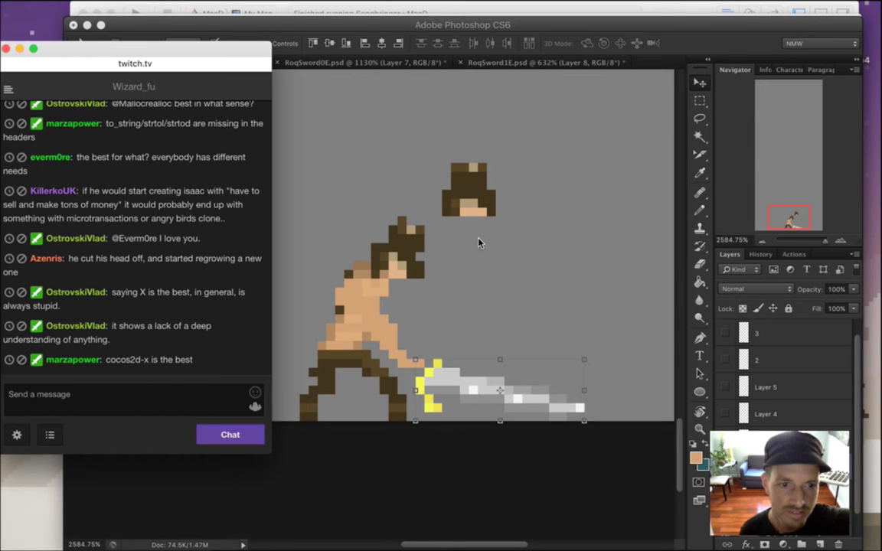
{"action": "left_click_drag", "start_coordinate": [121, 360], "coordinate": [193, 360]}
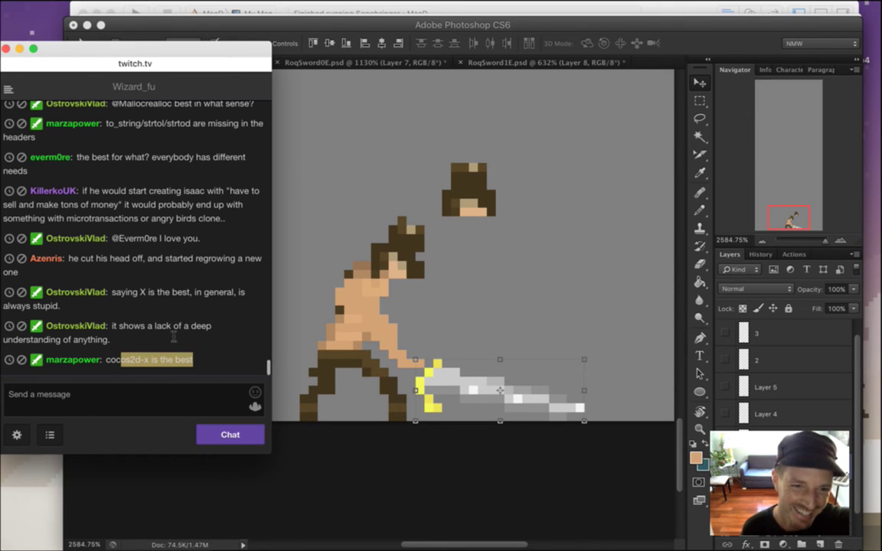
{"action": "left_click_drag", "start_coordinate": [112, 292], "coordinate": [199, 365]}
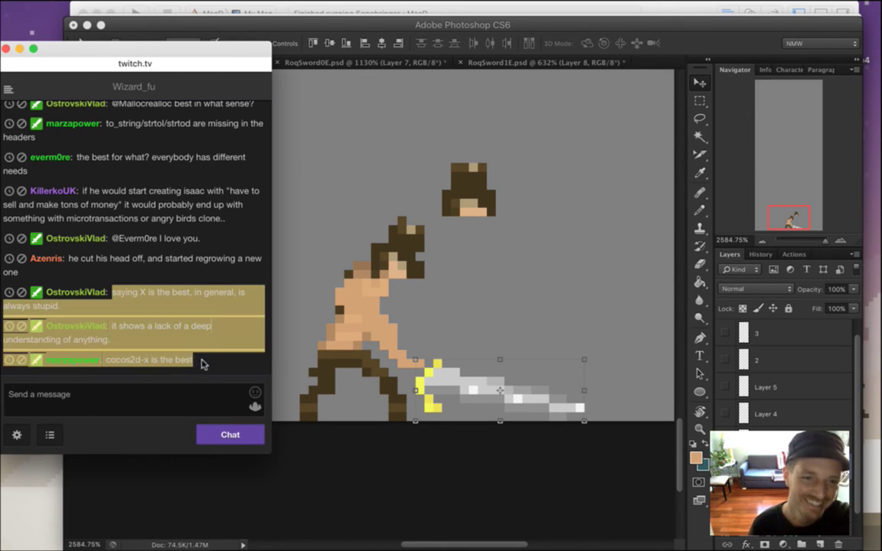
{"action": "left_click", "coordinate": [718, 41]}
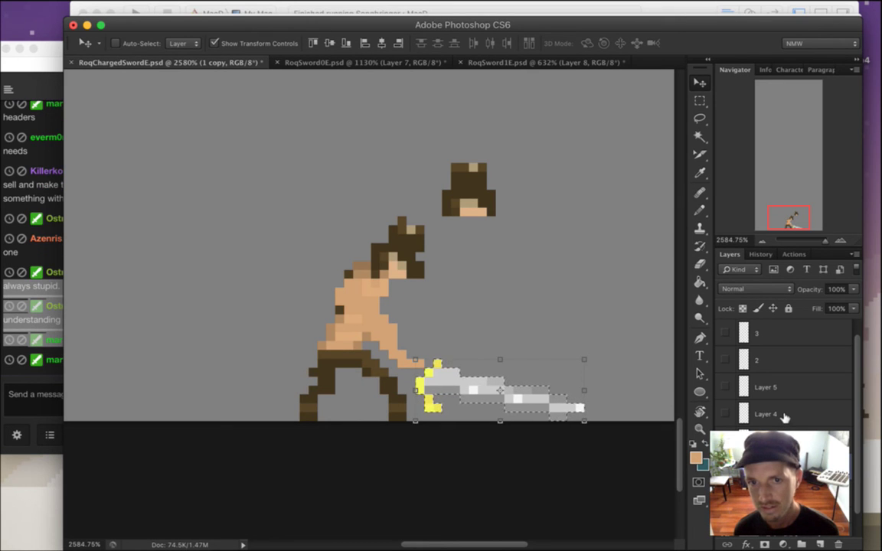
Delete the spare head floating above the figure from the 1 copy layer and clear the selection.
{"action": "key", "text": "m"}
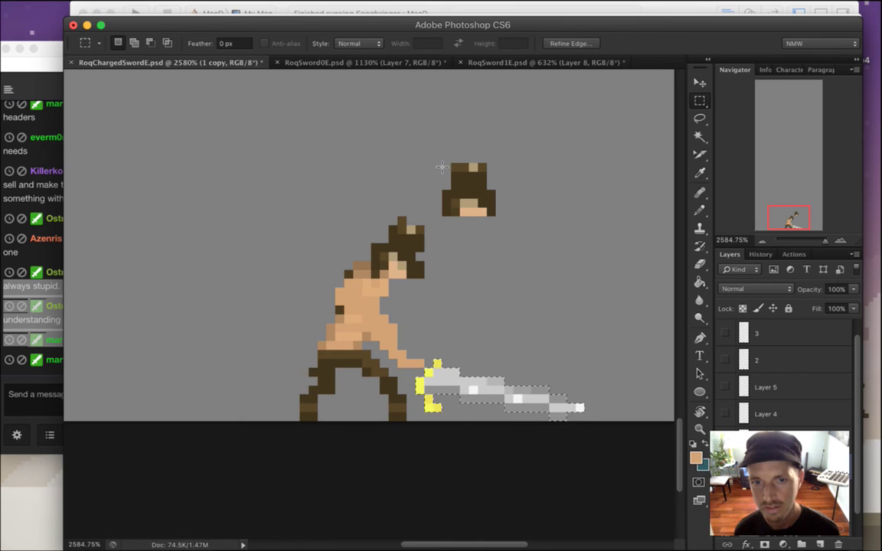
{"action": "mouse_move", "coordinate": [433, 145]}
{"action": "left_mouse_down"}
{"action": "mouse_move", "coordinate": [492, 191]}
{"action": "mouse_move", "coordinate": [537, 252]}
{"action": "mouse_move", "coordinate": [540, 270]}
{"action": "left_mouse_up"}
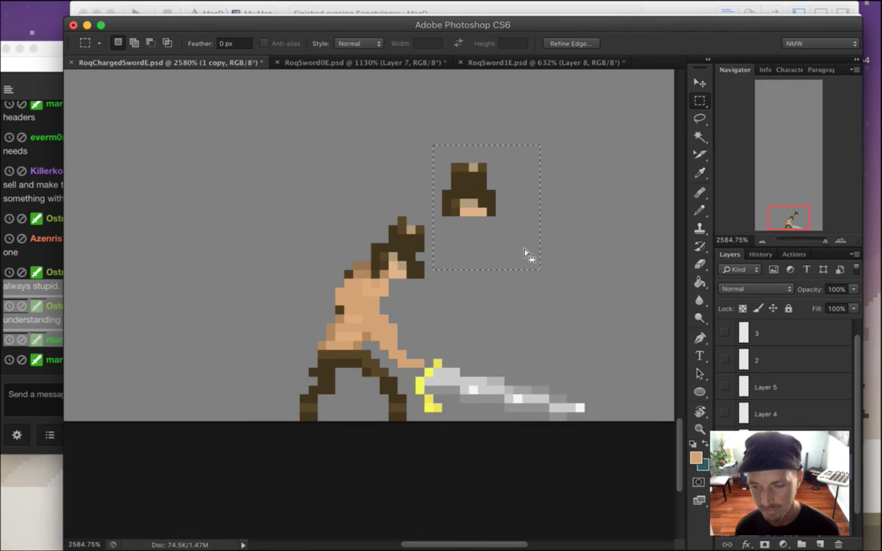
{"action": "left_click", "coordinate": [725, 468], "text": "alt"}
{"action": "left_click", "coordinate": [725, 468], "text": "alt"}
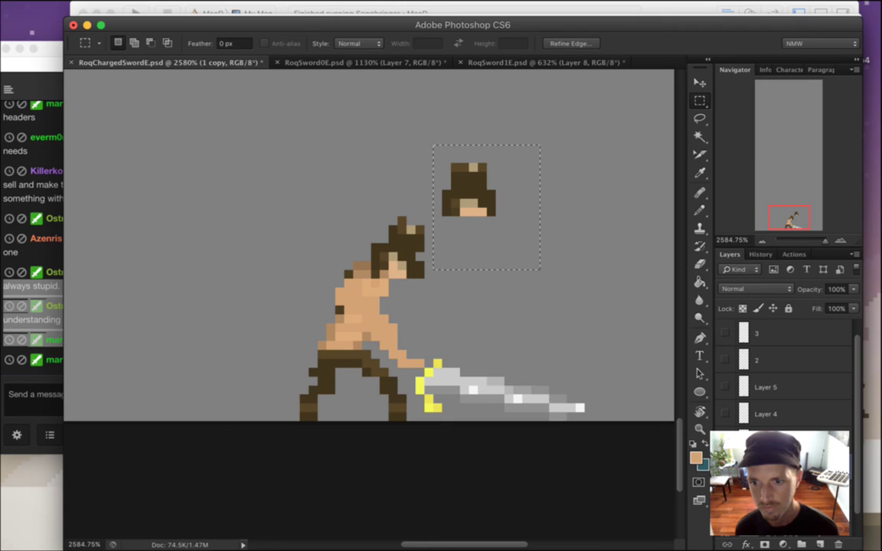
{"action": "key", "text": "Delete"}
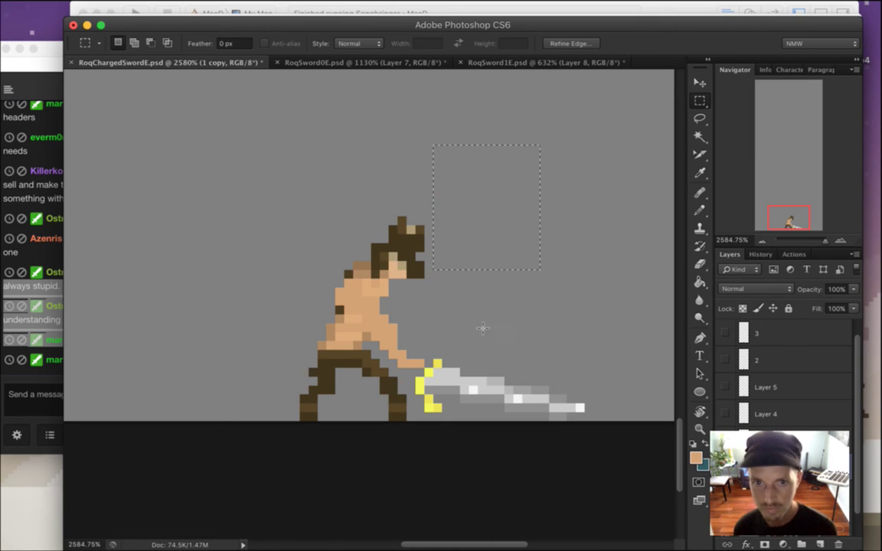
{"action": "left_click", "coordinate": [496, 337]}
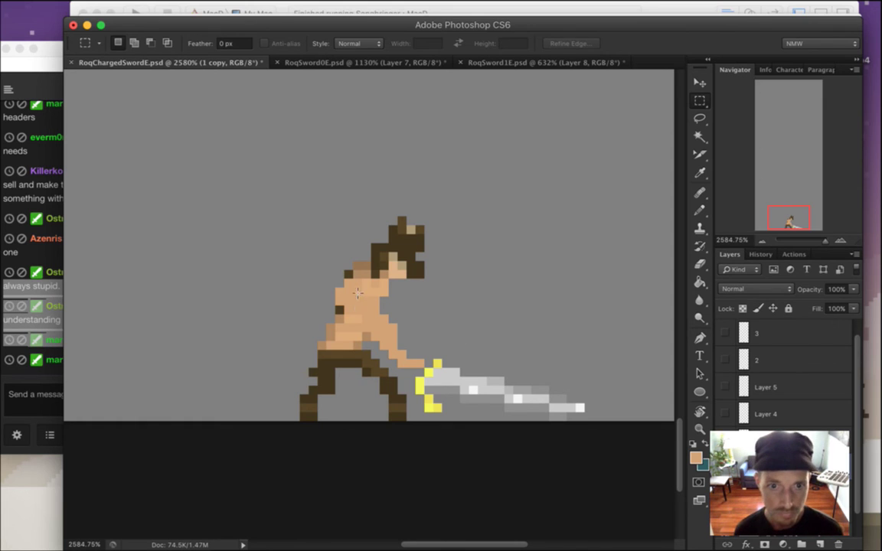
Sample the darker skin tone and paint shading pixels on the figure's back and waist on Layer 6.
{"action": "key", "text": "i"}
{"action": "left_click", "coordinate": [331, 310]}
{"action": "key", "text": "b"}
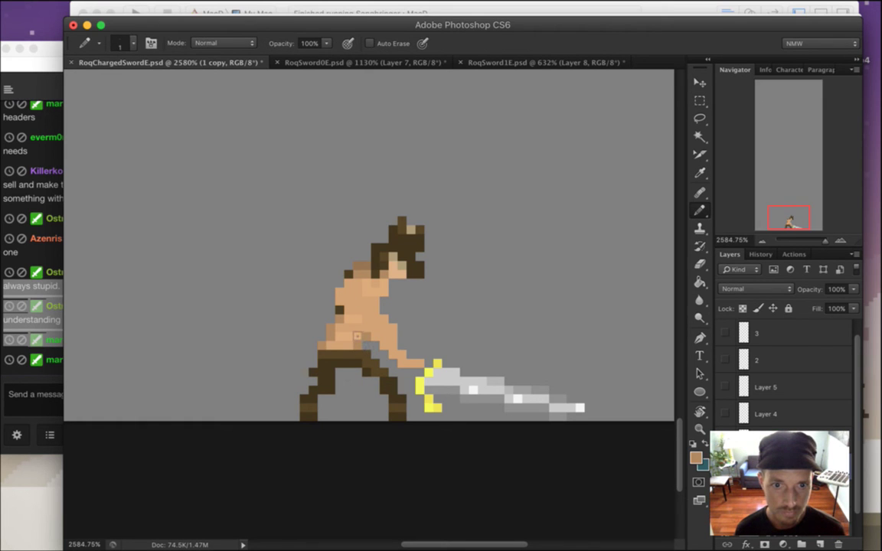
{"action": "key", "text": "i"}
{"action": "left_click", "coordinate": [774, 442]}
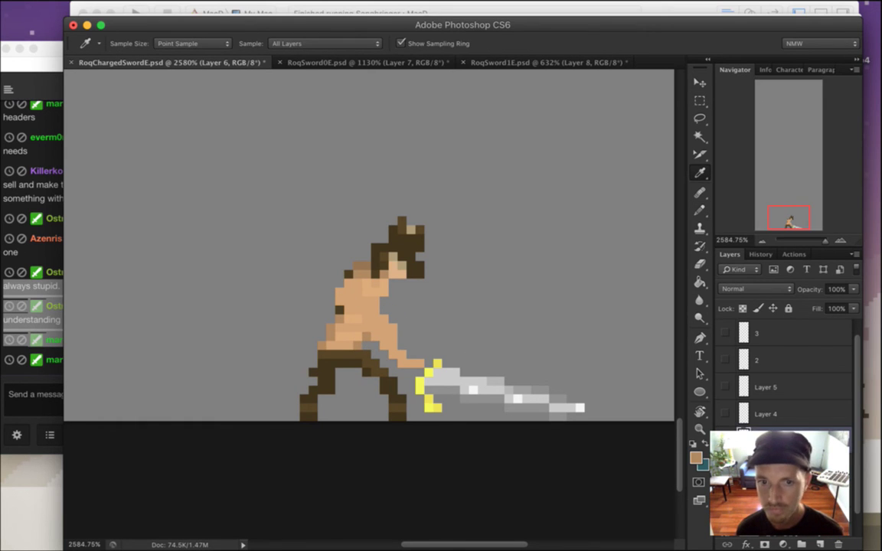
{"action": "key", "text": "b"}
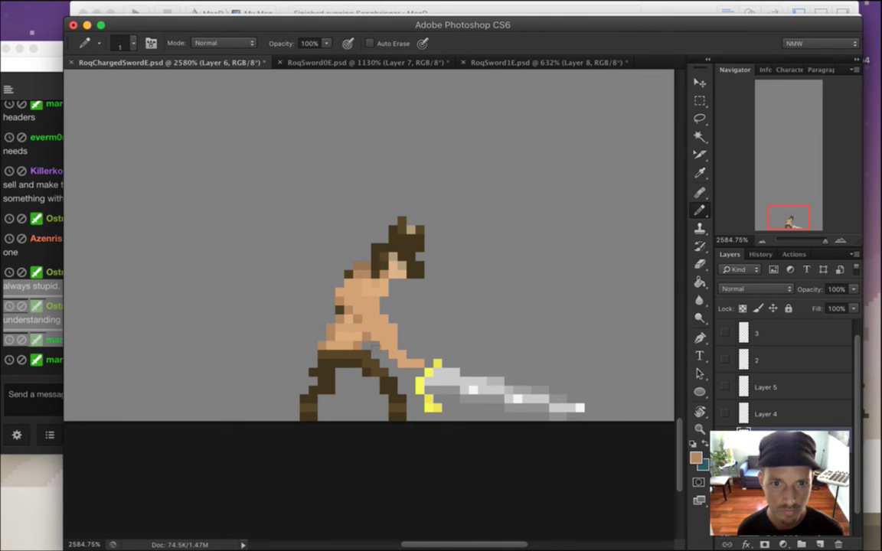
Switch to the Twitch chat, read the comments praising cocos2d-x and Nico the Ninja, and return to Photoshop.
{"action": "left_click", "coordinate": [54, 394]}
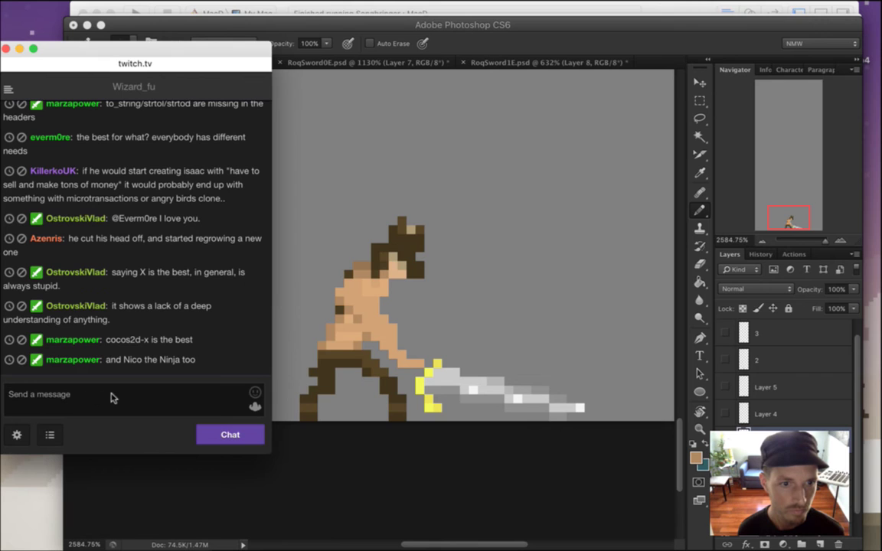
{"action": "left_click_drag", "start_coordinate": [123, 358], "coordinate": [183, 365]}
{"action": "left_click", "coordinate": [175, 341]}
{"action": "left_click", "coordinate": [334, 393]}
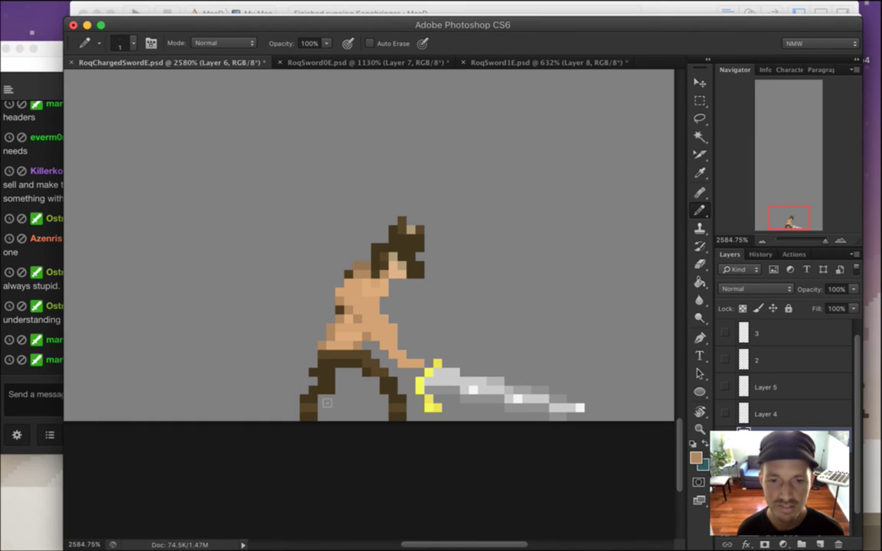
Paint a skin-tone hand pixel against the sword's guard and erase the old hand pixel above it.
{"action": "key", "text": "i"}
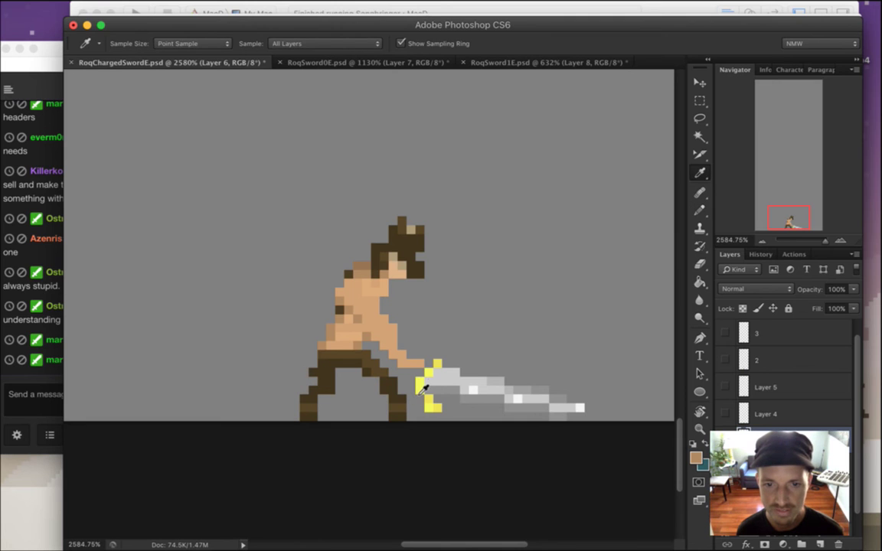
{"action": "key", "text": "b"}
{"action": "key", "text": "e"}
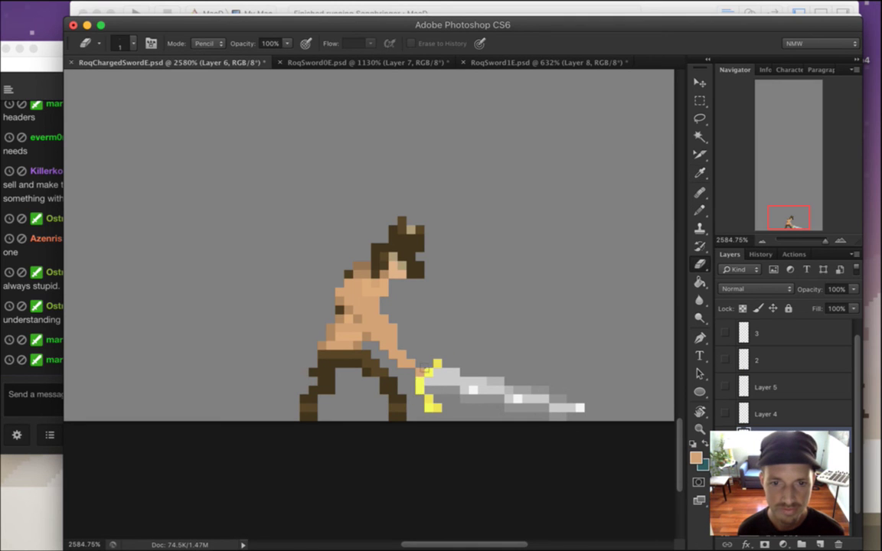
Try a yellow pommel pixel behind the hand, using the guard's sampled yellow.
{"action": "key", "text": "i"}
{"action": "left_click", "coordinate": [422, 391]}
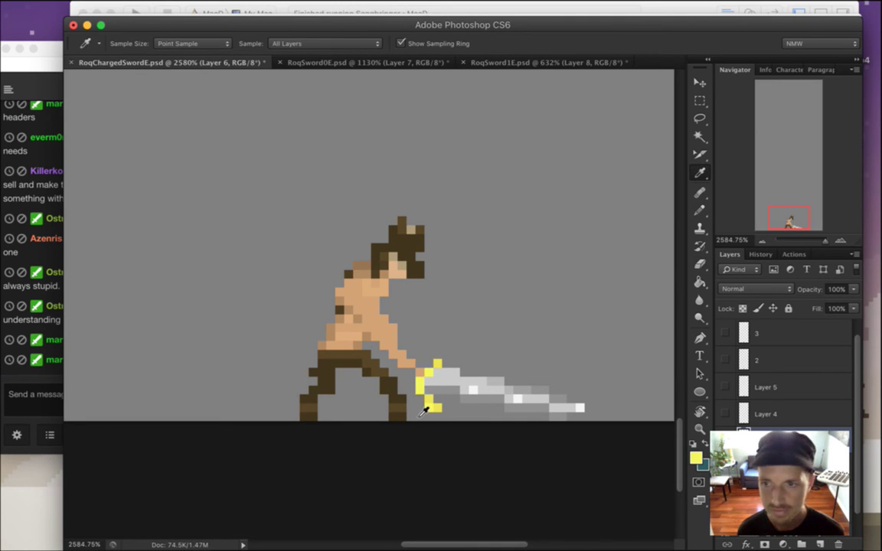
{"action": "key", "text": "b"}
{"action": "left_click", "coordinate": [412, 373]}
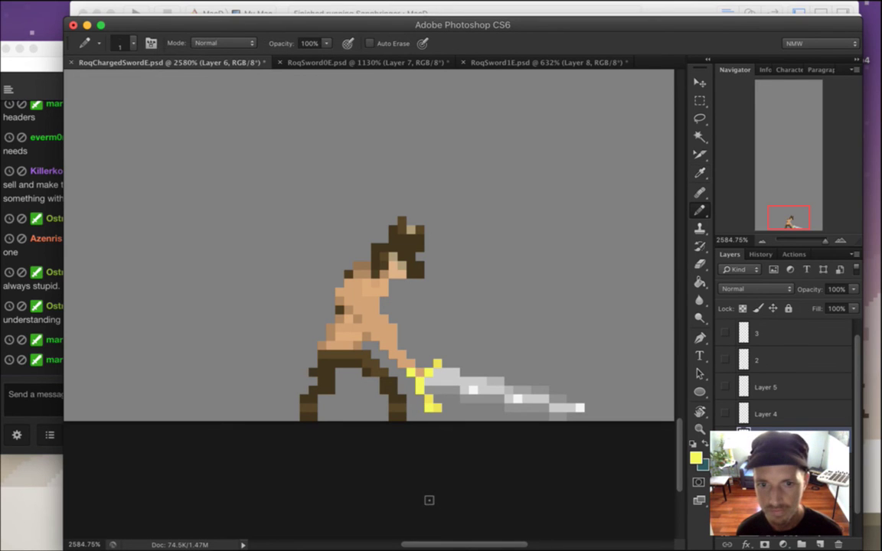
Sample the forearm's skin tone and paint it over the yellow pixel behind the hand.
{"action": "key", "text": "i"}
{"action": "left_click", "coordinate": [411, 366]}
{"action": "key", "text": "b"}
{"action": "left_click", "coordinate": [411, 373]}
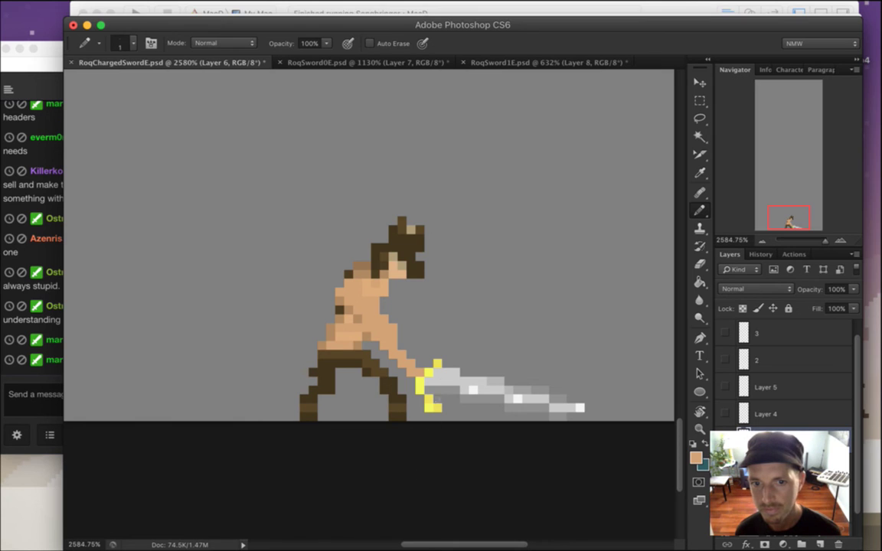
Try extending the guard's upper tip diagonally by one sampled yellow pixel, and erase that pixel.
{"action": "key", "text": "i"}
{"action": "left_click", "coordinate": [431, 374]}
{"action": "key", "text": "b"}
{"action": "left_click", "coordinate": [446, 353]}
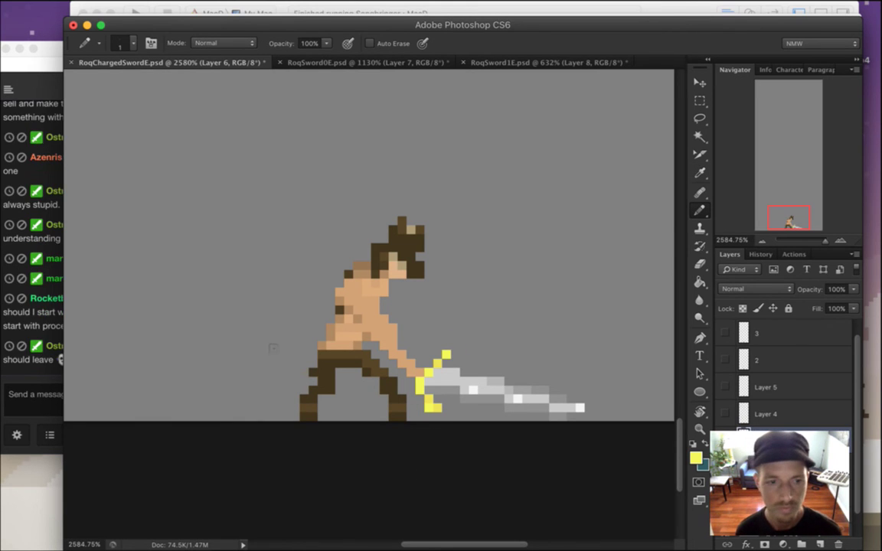
{"action": "key", "text": "e"}
{"action": "left_click", "coordinate": [447, 354]}
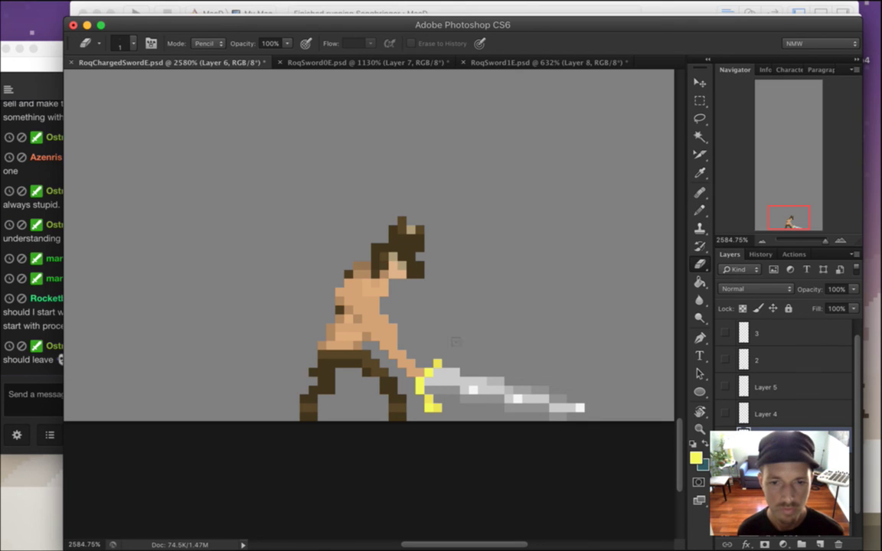
Switch to the Twitch chat and read the question about programming player movement and collisions or procedural generation first.
{"action": "left_click", "coordinate": [43, 370]}
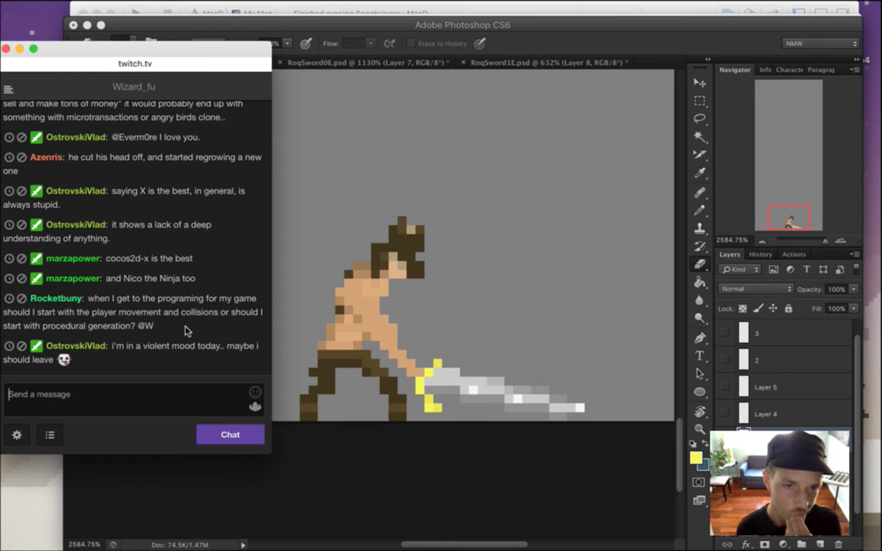
{"action": "left_click_drag", "start_coordinate": [101, 298], "coordinate": [148, 332]}
{"action": "left_click", "coordinate": [144, 328]}
{"action": "left_click_drag", "start_coordinate": [106, 303], "coordinate": [156, 334]}
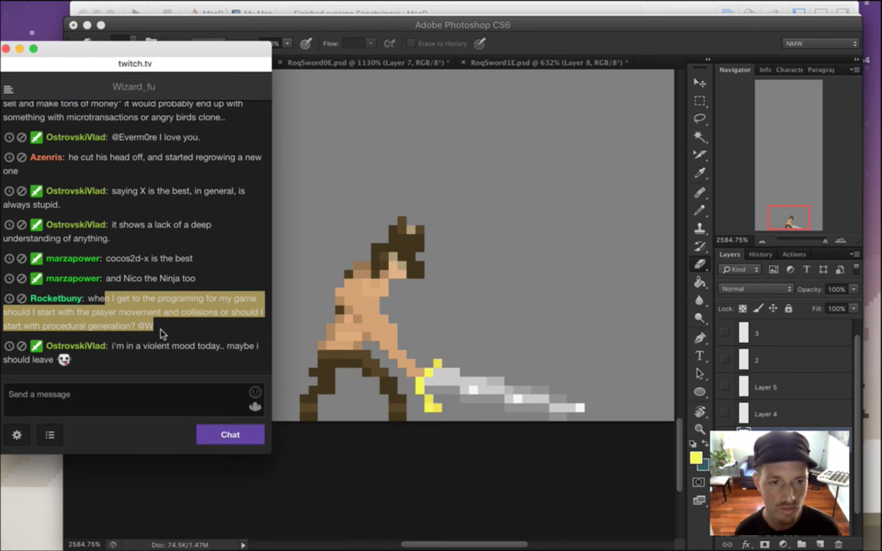
{"action": "left_click", "coordinate": [153, 299]}
{"action": "left_click_drag", "start_coordinate": [90, 300], "coordinate": [155, 325]}
{"action": "left_click", "coordinate": [149, 326]}
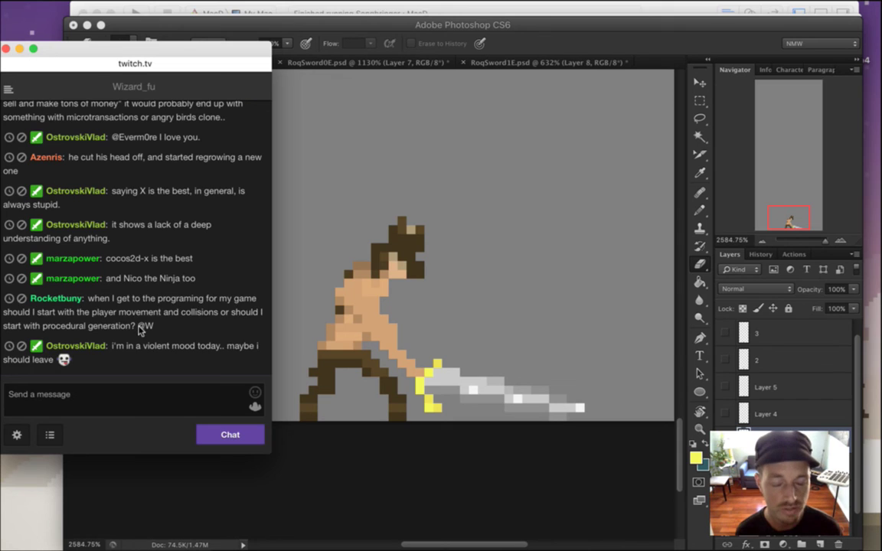
Reread the programming-order question in the chat, highlighting the part about player movement and collisions.
{"action": "left_click_drag", "start_coordinate": [106, 259], "coordinate": [146, 286]}
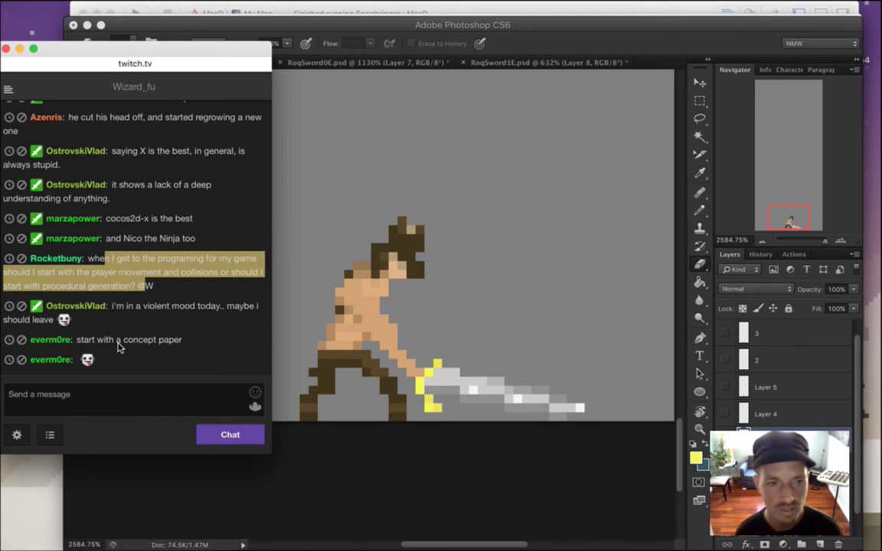
{"action": "left_click_drag", "start_coordinate": [170, 259], "coordinate": [167, 271]}
{"action": "left_click", "coordinate": [107, 274]}
{"action": "left_click_drag", "start_coordinate": [89, 273], "coordinate": [215, 280]}
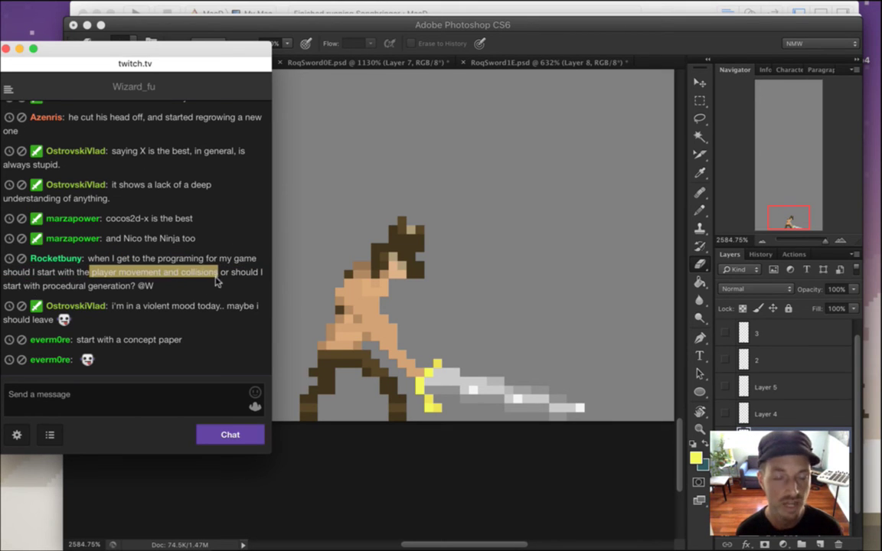
{"action": "left_click", "coordinate": [111, 268]}
{"action": "left_click_drag", "start_coordinate": [99, 259], "coordinate": [153, 287]}
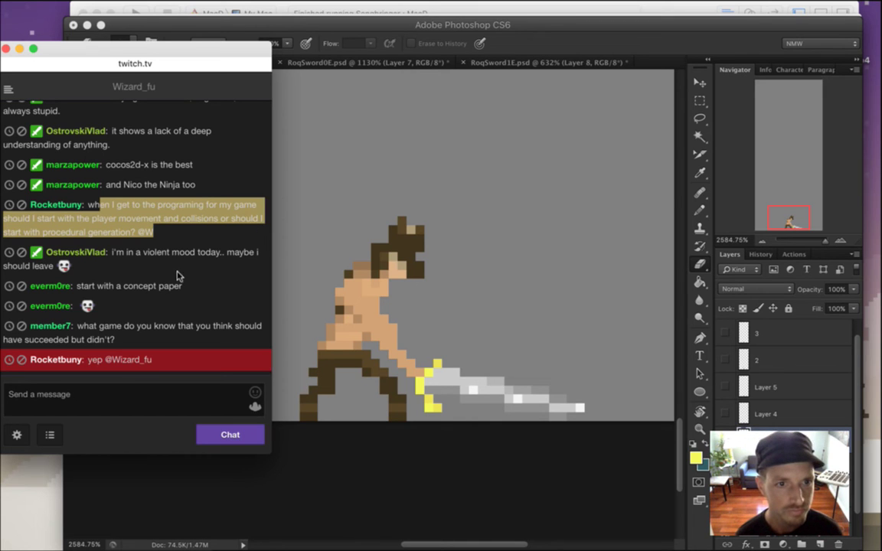
{"action": "left_click", "coordinate": [225, 286]}
{"action": "left_click_drag", "start_coordinate": [127, 249], "coordinate": [176, 263]}
{"action": "left_click", "coordinate": [161, 244]}
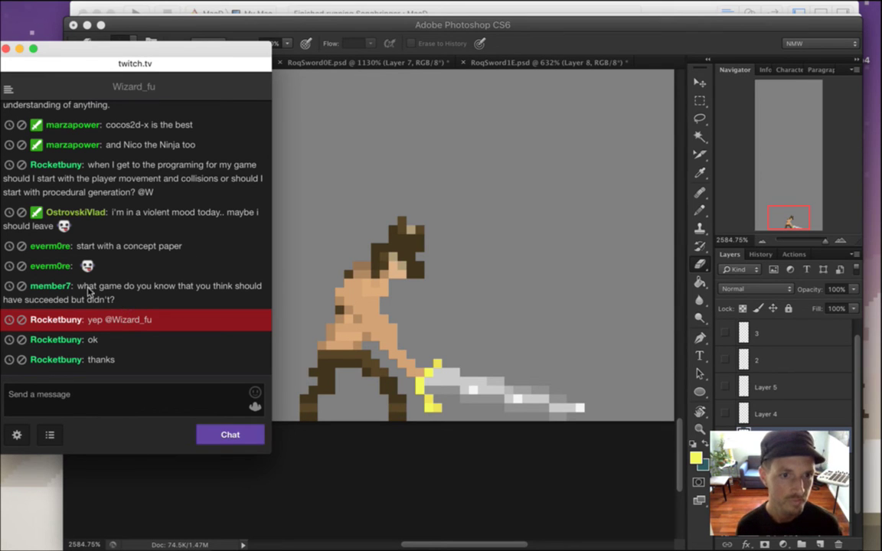
Read the chat question about which game should have succeeded but didn't, and return to Photoshop.
{"action": "left_click_drag", "start_coordinate": [84, 286], "coordinate": [124, 303]}
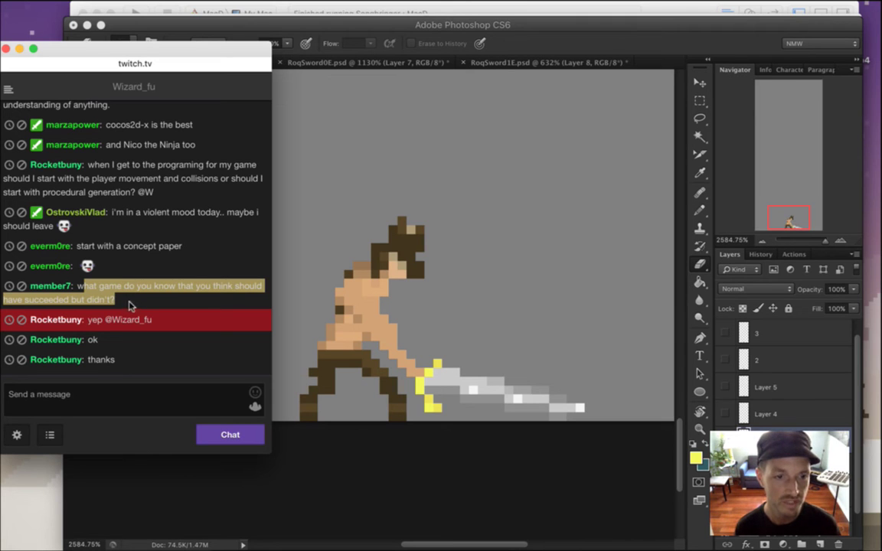
{"action": "left_click", "coordinate": [134, 302]}
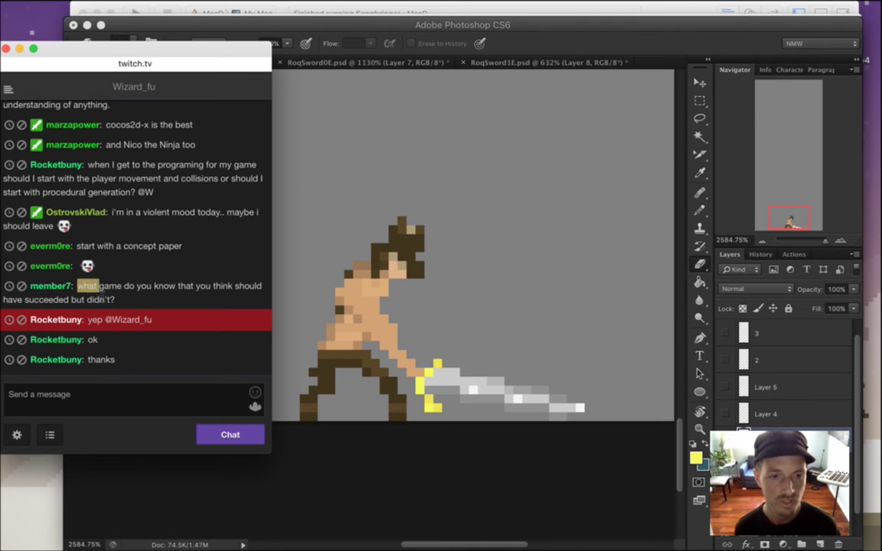
{"action": "left_click_drag", "start_coordinate": [77, 286], "coordinate": [125, 304]}
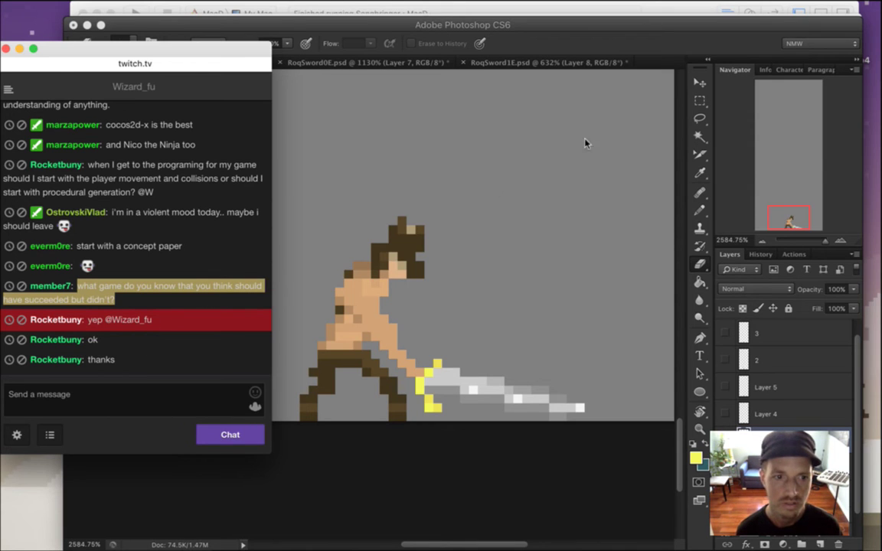
{"action": "left_click", "coordinate": [650, 46]}
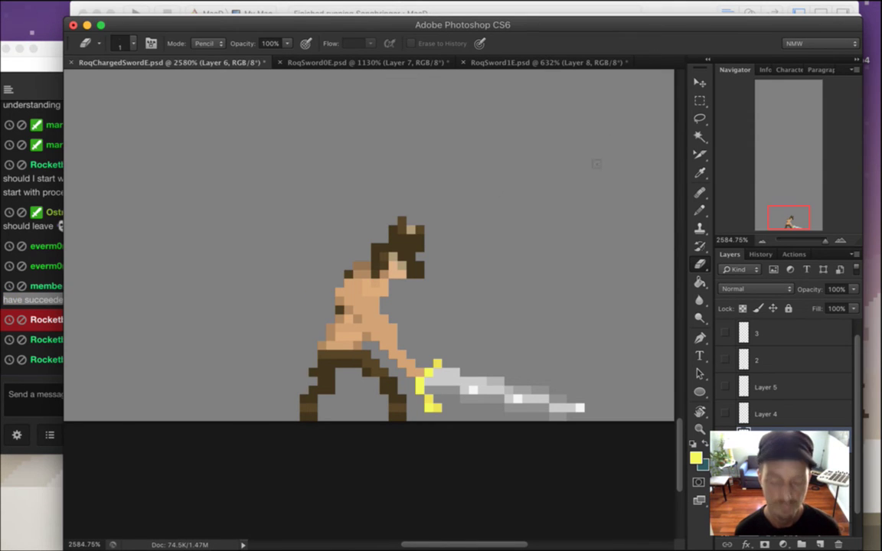
Brighten the figure's chest and sword arm with the sampled lighter skin tone, and save the sprite file.
{"action": "key", "text": "i"}
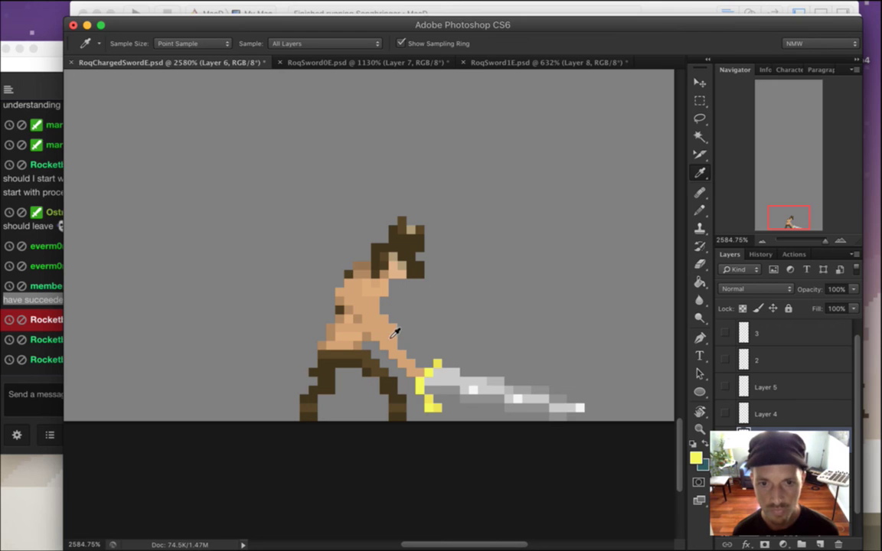
{"action": "left_click", "coordinate": [383, 299]}
{"action": "key", "text": "b"}
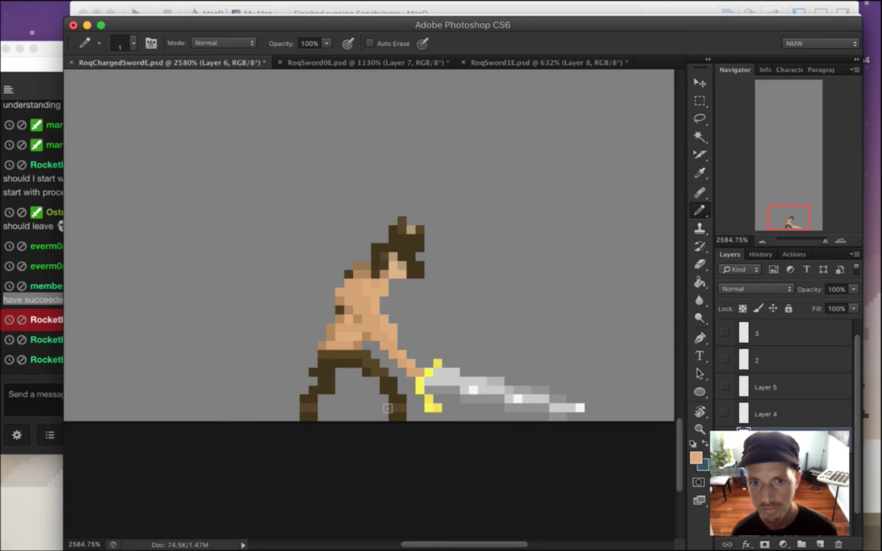
{"action": "left_click", "coordinate": [346, 257], "text": "alt"}
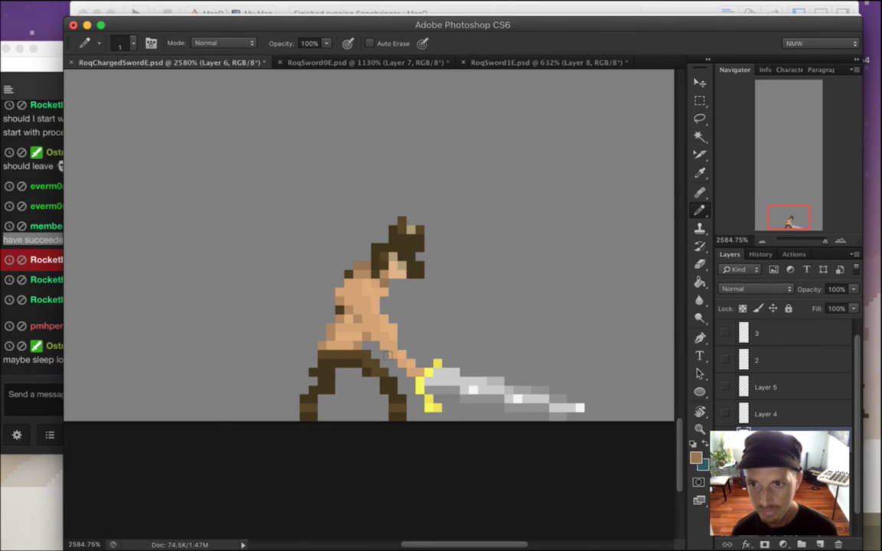
{"action": "left_click_drag", "start_coordinate": [545, 393], "coordinate": [531, 431]}
{"action": "left_click_drag", "start_coordinate": [526, 376], "coordinate": [514, 375]}
{"action": "key", "text": "super+s"}
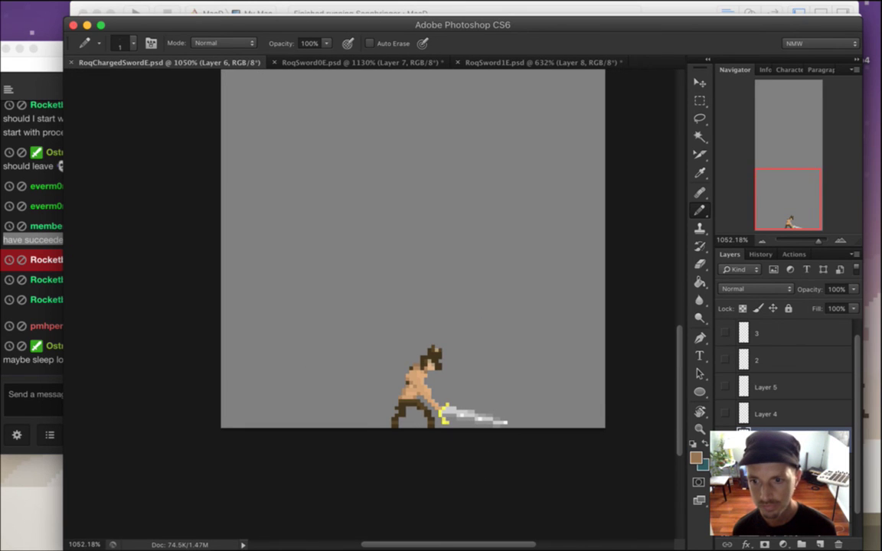
Add a new layer above Layer 6 and sample white as the foreground colour.
{"action": "left_click", "coordinate": [821, 543]}
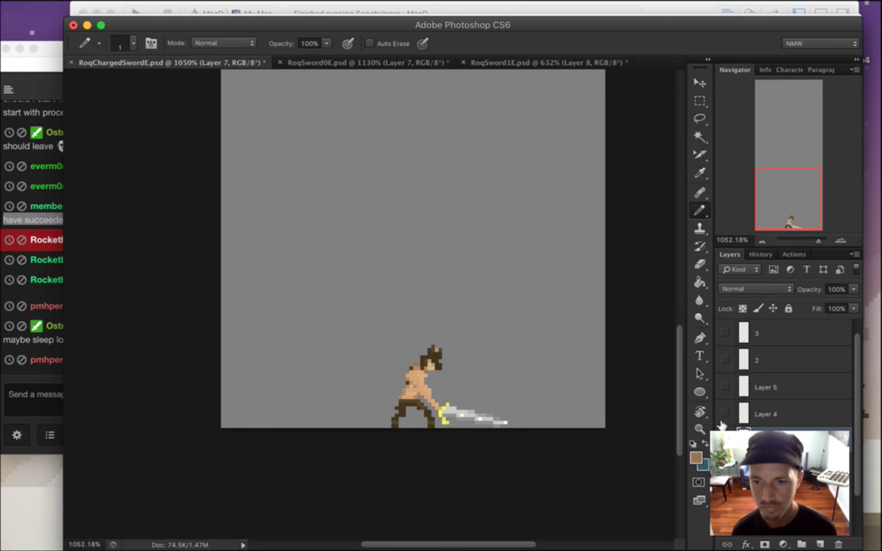
{"action": "scroll", "coordinate": [859, 452], "scroll_direction": "down", "scroll_amount": 2}
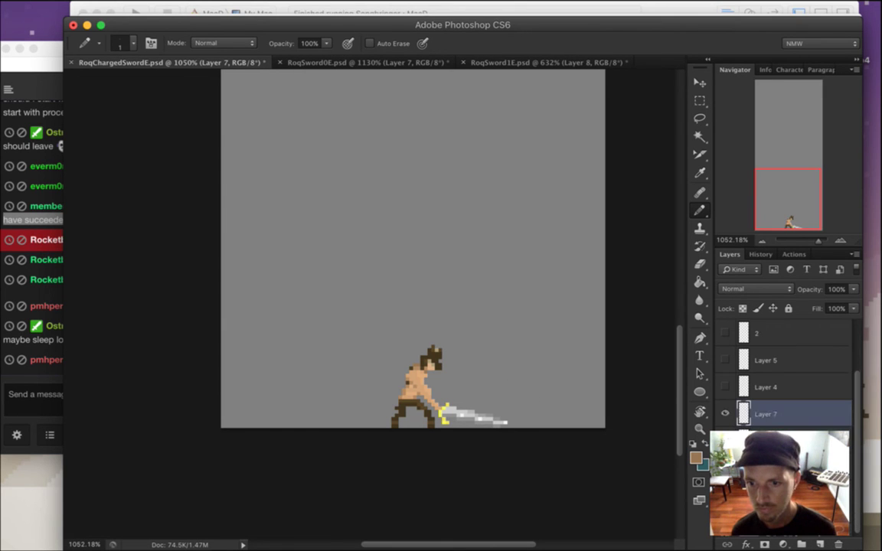
{"action": "left_click", "coordinate": [725, 441]}
{"action": "key", "text": "i"}
{"action": "left_click", "coordinate": [481, 288]}
{"action": "left_click", "coordinate": [725, 441]}
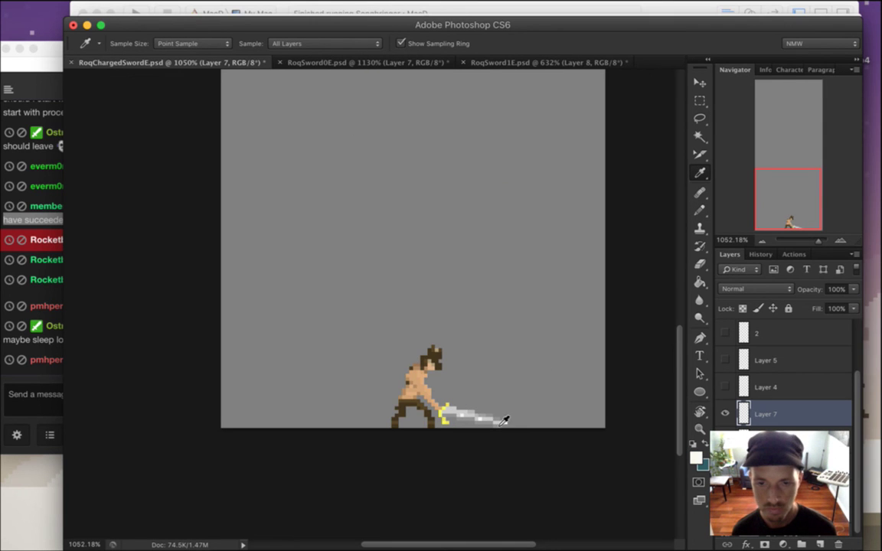
Pencil a white outline of a tall, narrow sword-swing arc on Layer 7, rising from the blade to well above the figure's head.
{"action": "key", "text": "b"}
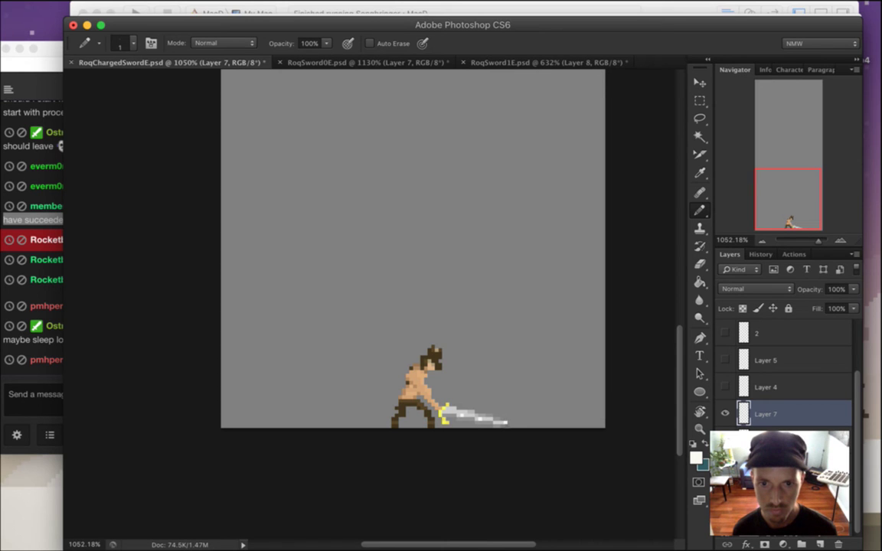
{"action": "mouse_move", "coordinate": [505, 419]}
{"action": "left_mouse_down"}
{"action": "mouse_move", "coordinate": [466, 287]}
{"action": "mouse_move", "coordinate": [429, 209]}
{"action": "mouse_move", "coordinate": [476, 389]}
{"action": "left_mouse_up"}
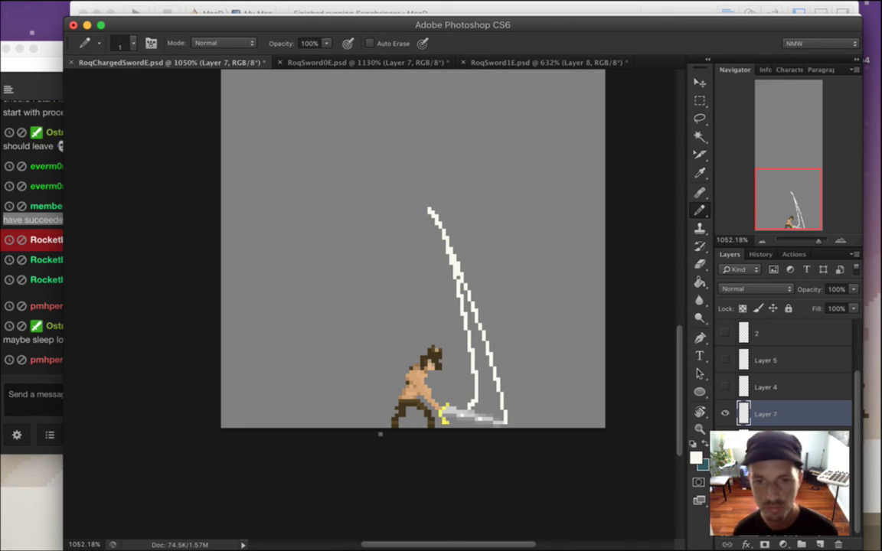
Switch to the Twitch chat and read the latest messages, highlighting the comment about the Wizard's Lizard 2 Kickstarter.
{"action": "left_click", "coordinate": [31, 339]}
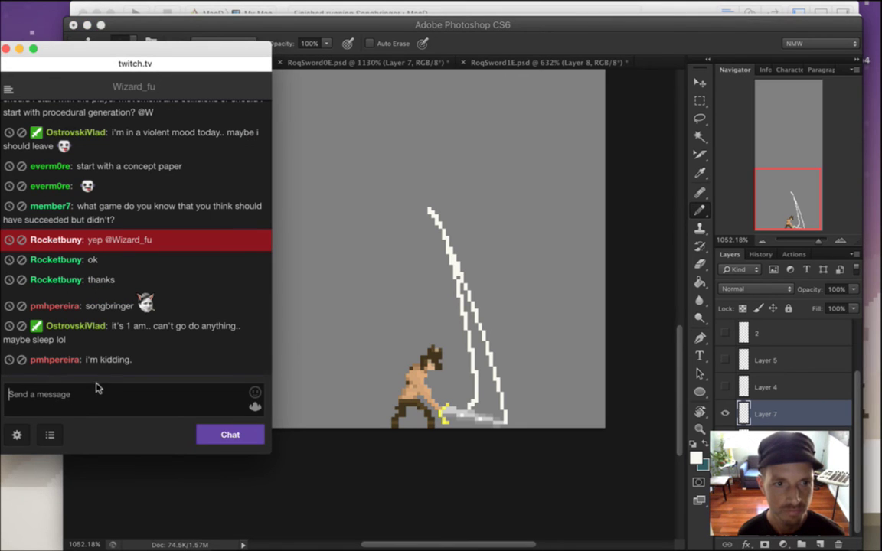
{"action": "left_click_drag", "start_coordinate": [86, 306], "coordinate": [132, 314]}
{"action": "left_click", "coordinate": [149, 339]}
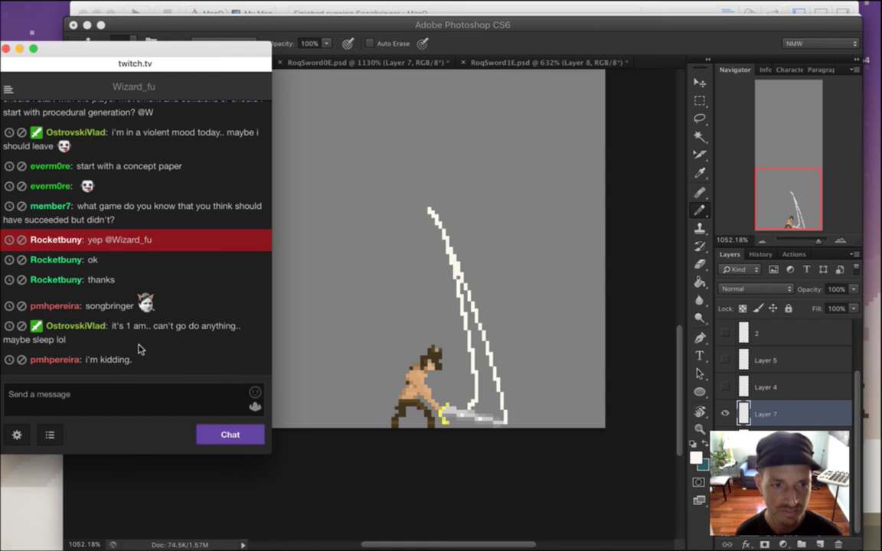
{"action": "left_click_drag", "start_coordinate": [120, 292], "coordinate": [142, 311]}
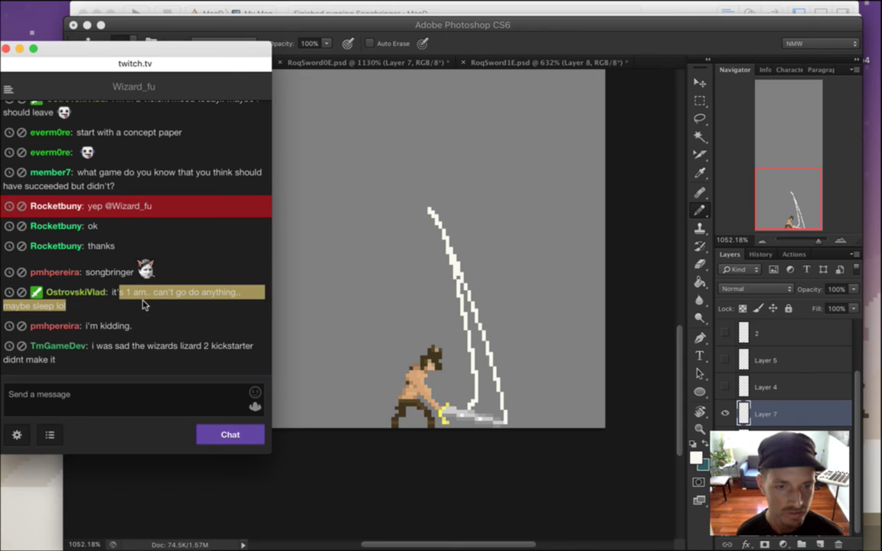
{"action": "left_click_drag", "start_coordinate": [154, 346], "coordinate": [192, 355]}
{"action": "left_click", "coordinate": [188, 353]}
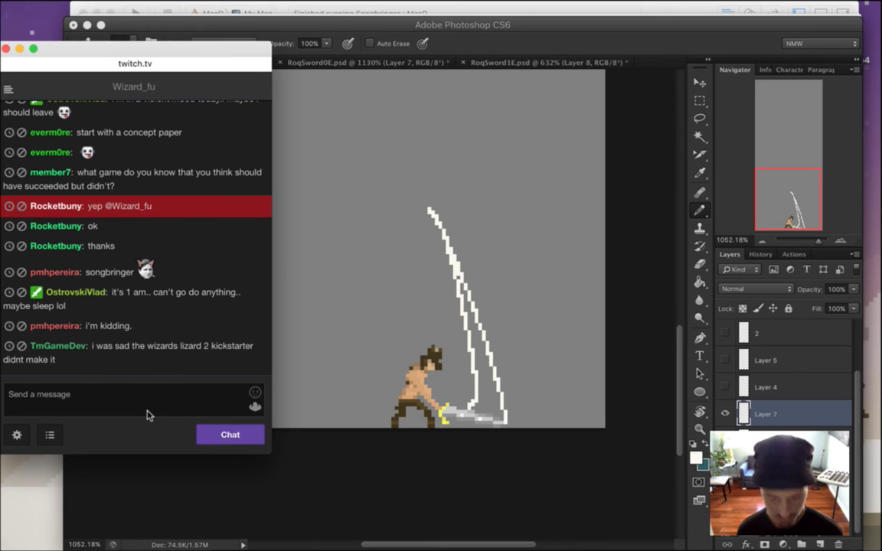
Search the web for "wizards lizard 2" in a new Safari window and read the game's official page.
{"action": "key", "text": "super+n"}
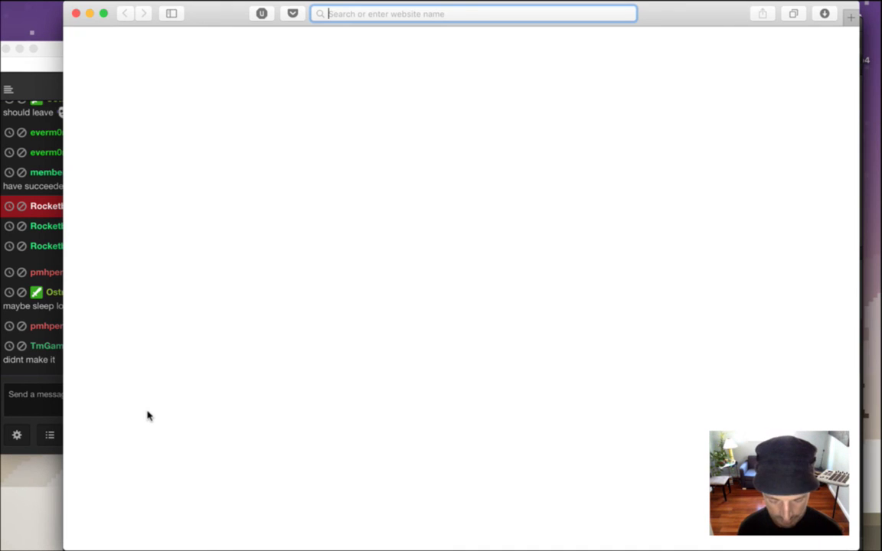
{"action": "type", "text": "wizards lizard 2"}
{"action": "key", "text": "Return"}
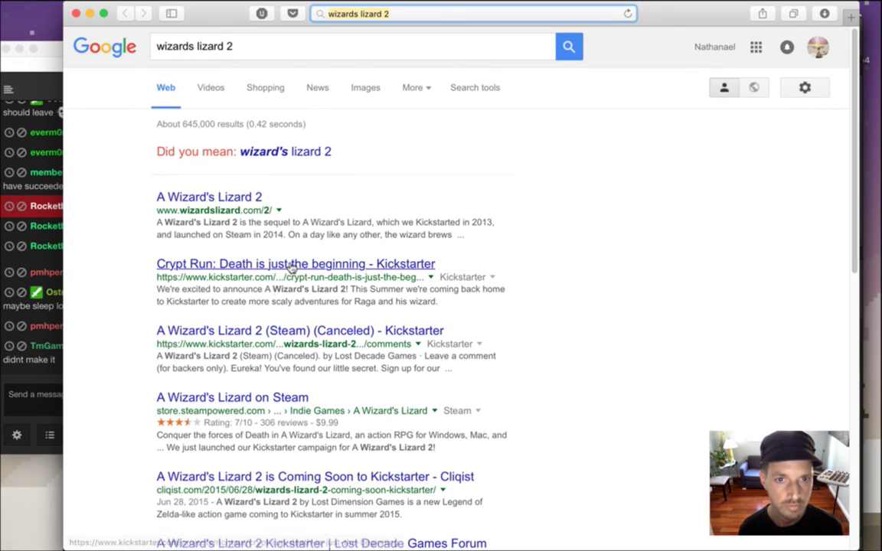
{"action": "left_click", "coordinate": [242, 199]}
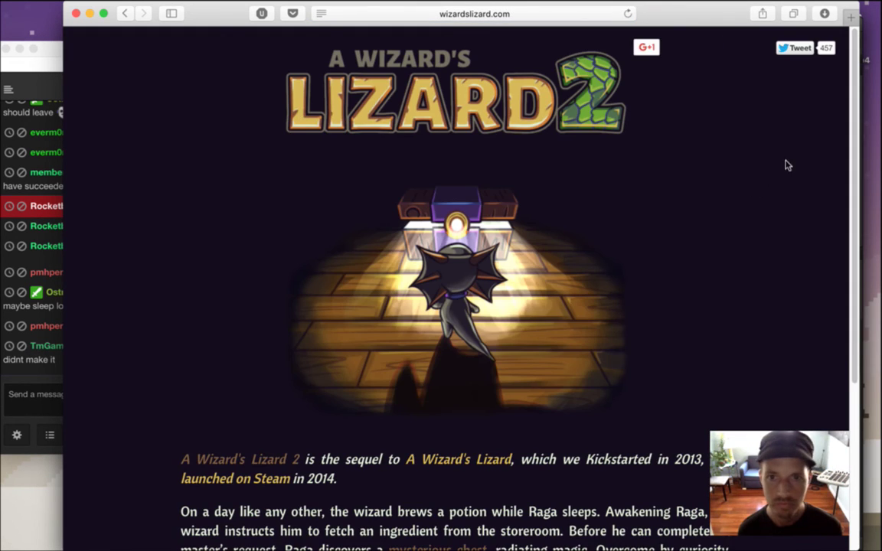
{"action": "scroll", "coordinate": [847, 137], "scroll_direction": "down", "scroll_amount": 3}
{"action": "left_click_drag", "start_coordinate": [847, 136], "coordinate": [848, 191]}
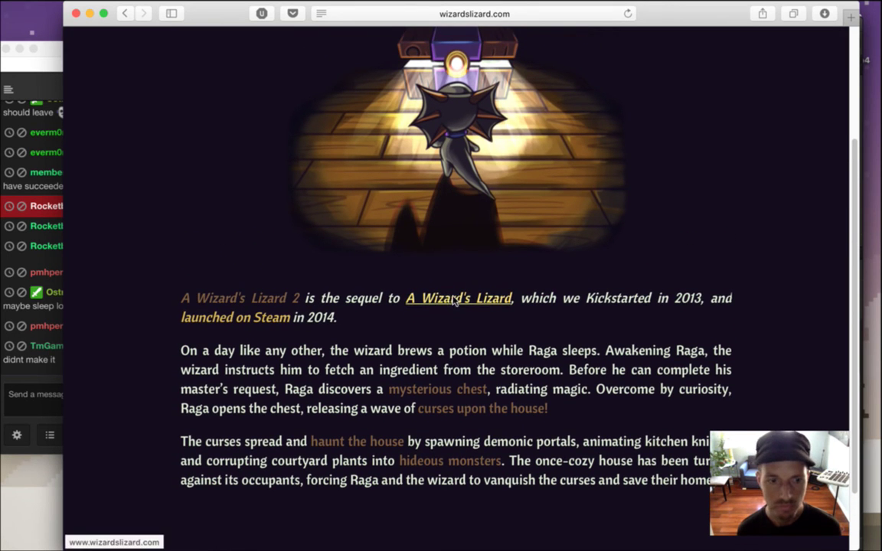
Open the Steam store page of A Wizard's Lizard from the official site and view its gameplay screenshots.
{"action": "left_click", "coordinate": [265, 321]}
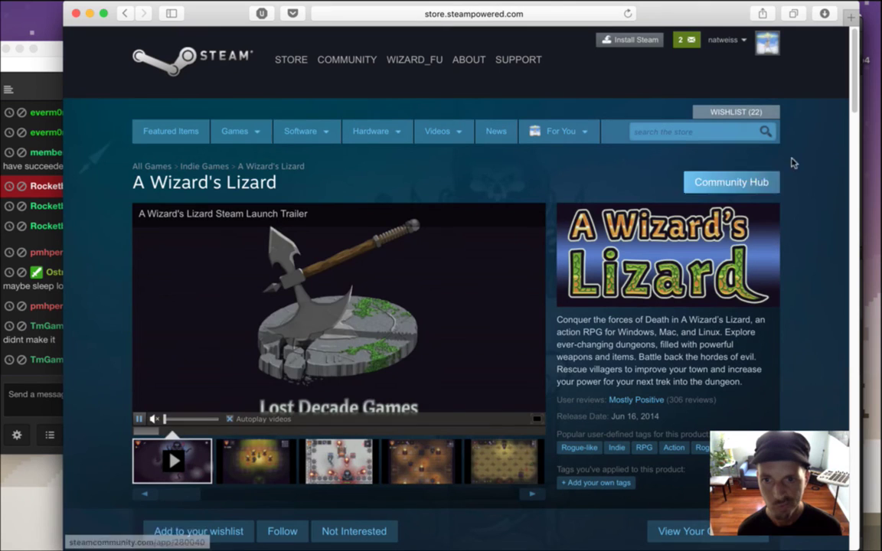
{"action": "scroll", "coordinate": [851, 114], "scroll_direction": "down", "scroll_amount": 3}
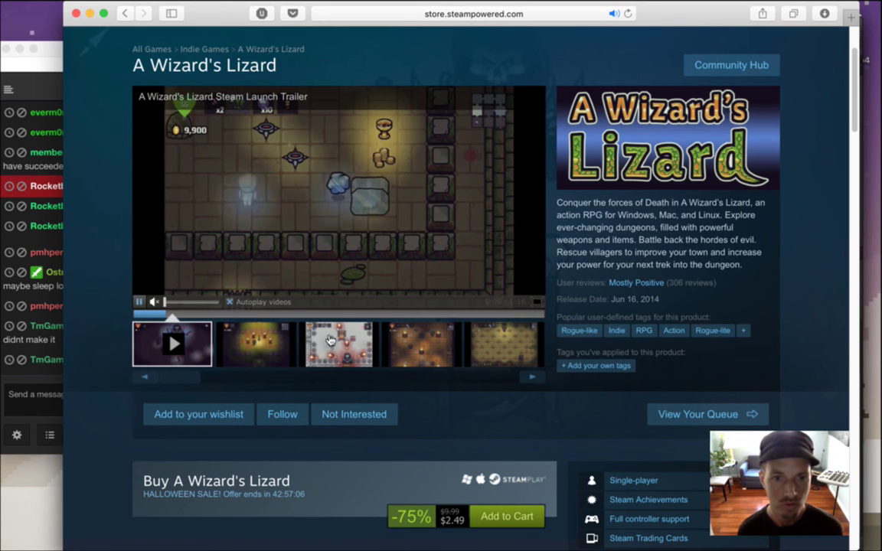
{"action": "left_click", "coordinate": [418, 353]}
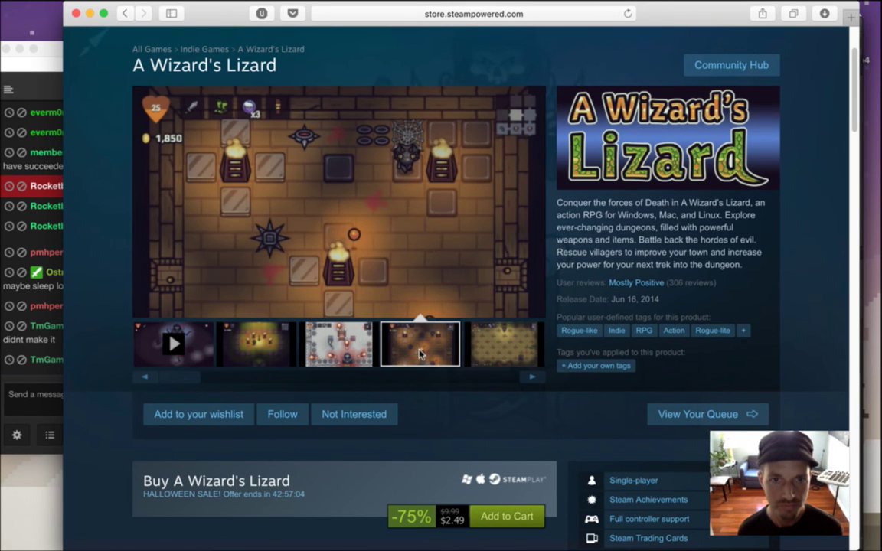
{"action": "left_click", "coordinate": [491, 352]}
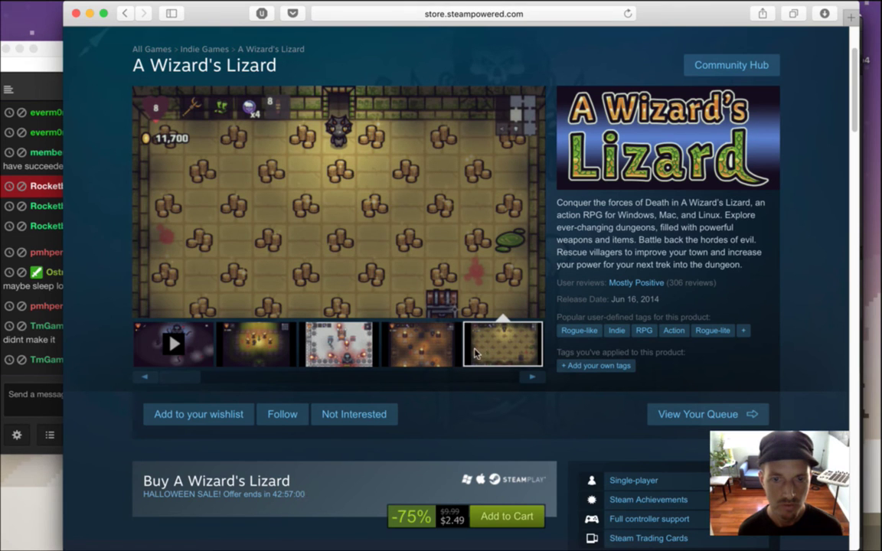
{"action": "left_click", "coordinate": [533, 377]}
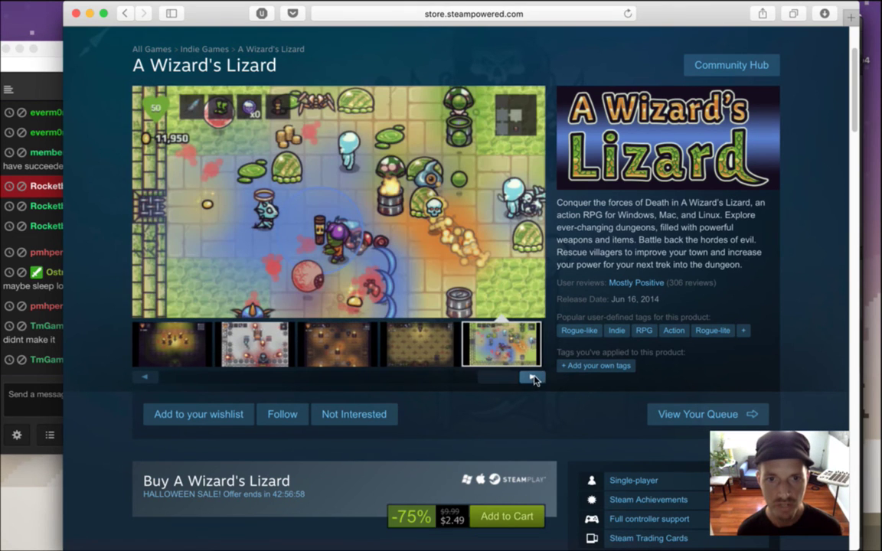
{"action": "left_click", "coordinate": [449, 357]}
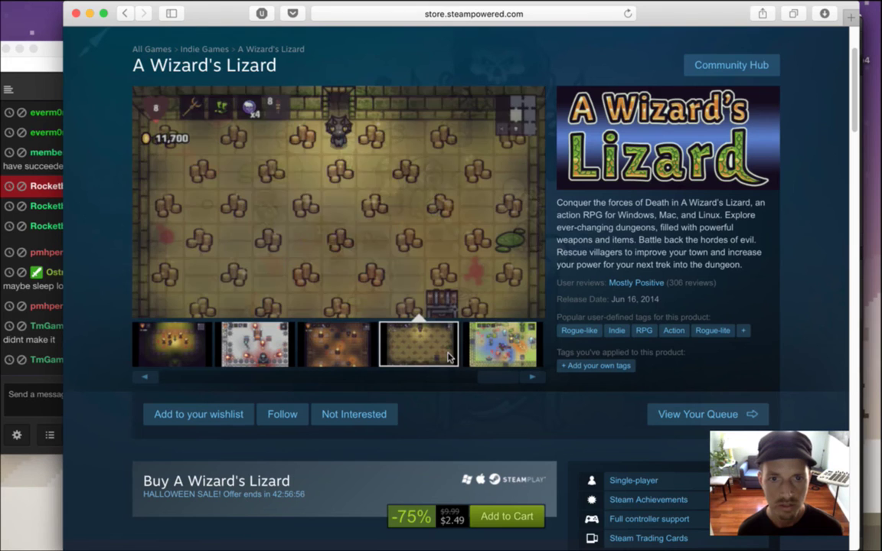
{"action": "left_click", "coordinate": [373, 350]}
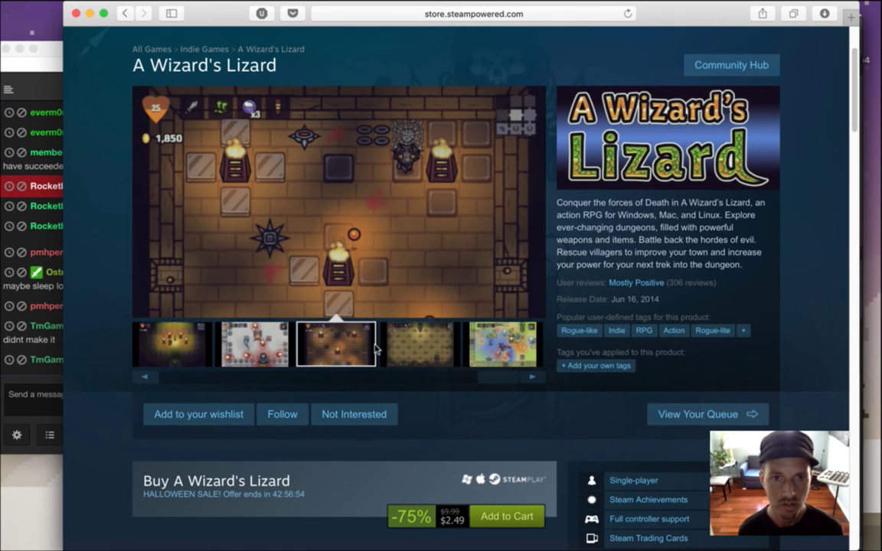
Read the chat comment about the developers still making the game, and return to the Steam page in Safari.
{"action": "left_click", "coordinate": [35, 345]}
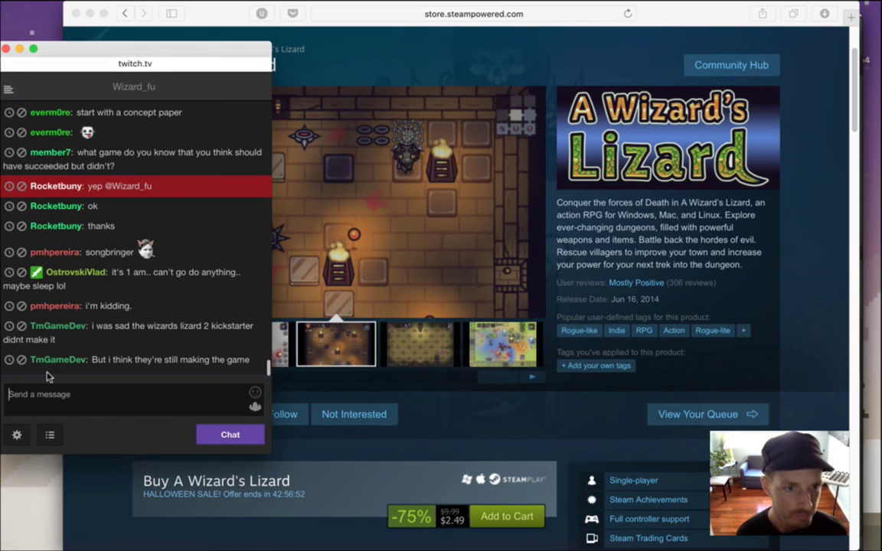
{"action": "left_click_drag", "start_coordinate": [93, 359], "coordinate": [253, 360]}
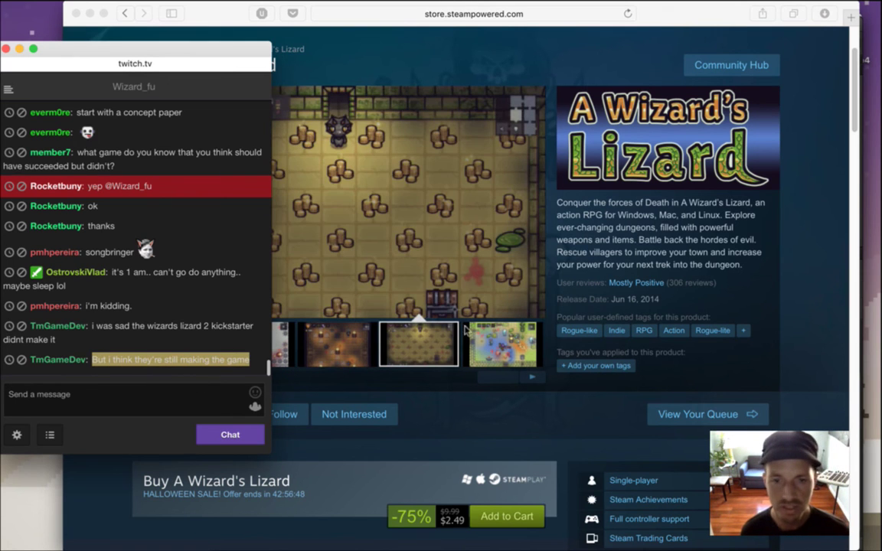
{"action": "left_click", "coordinate": [751, 295]}
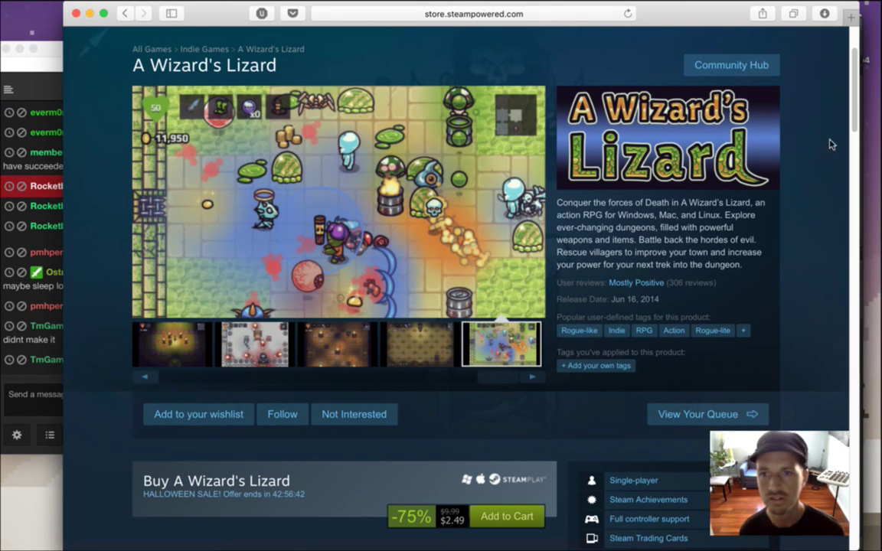
Go back to the official A Wizard's Lizard 2 page and look through its artwork and story description.
{"action": "scroll", "coordinate": [773, 83], "scroll_direction": "up", "scroll_amount": 2}
{"action": "mouse_move", "coordinate": [126, 6]}
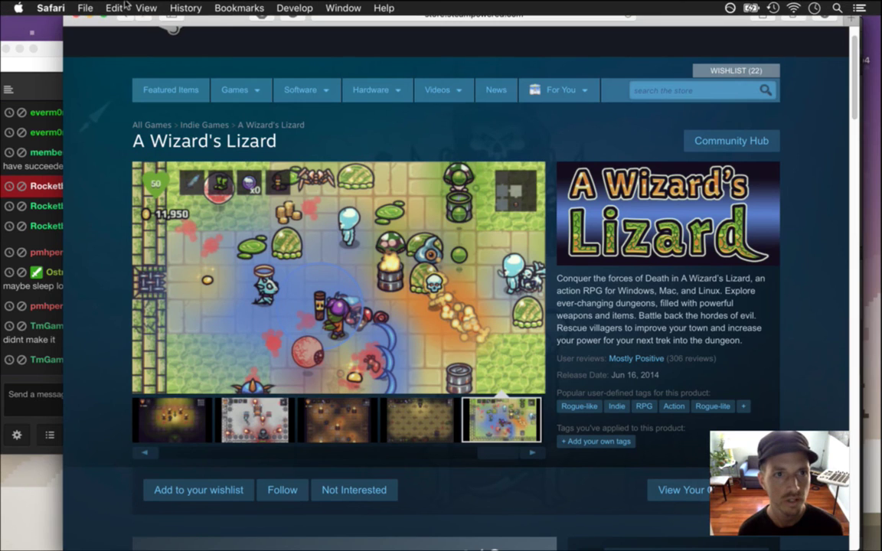
{"action": "left_click", "coordinate": [125, 18]}
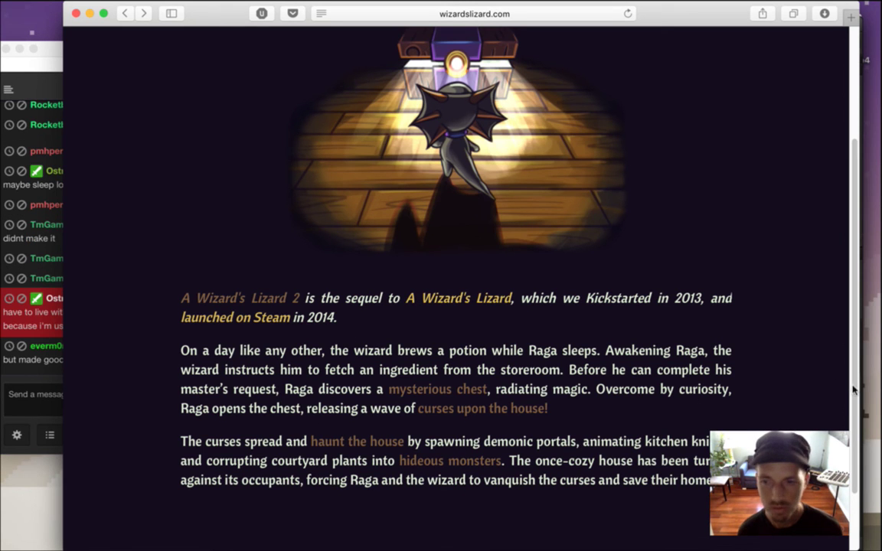
{"action": "left_click_drag", "start_coordinate": [855, 372], "coordinate": [854, 374]}
{"action": "scroll", "coordinate": [854, 373], "scroll_direction": "down", "scroll_amount": 3}
{"action": "scroll", "coordinate": [851, 393], "scroll_direction": "up", "scroll_amount": 9}
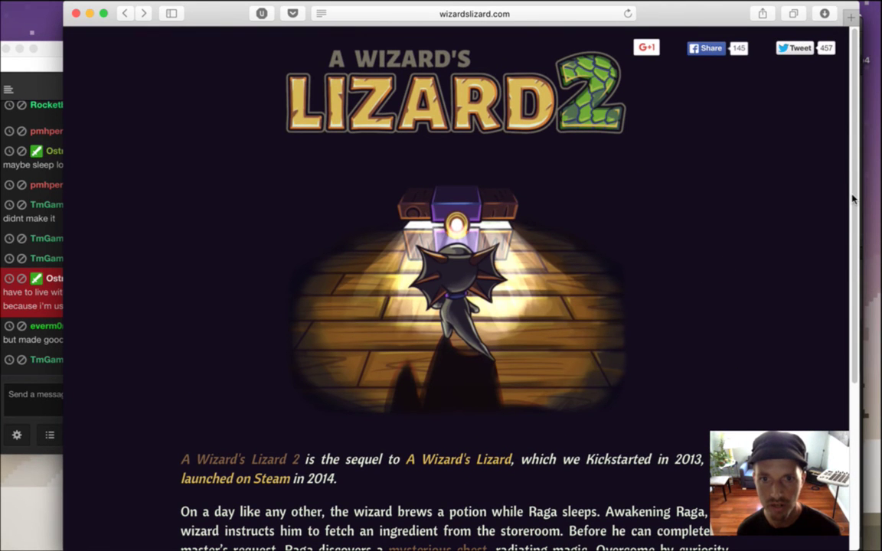
{"action": "scroll", "coordinate": [850, 208], "scroll_direction": "down", "scroll_amount": 3}
{"action": "scroll", "coordinate": [837, 339], "scroll_direction": "up", "scroll_amount": 3}
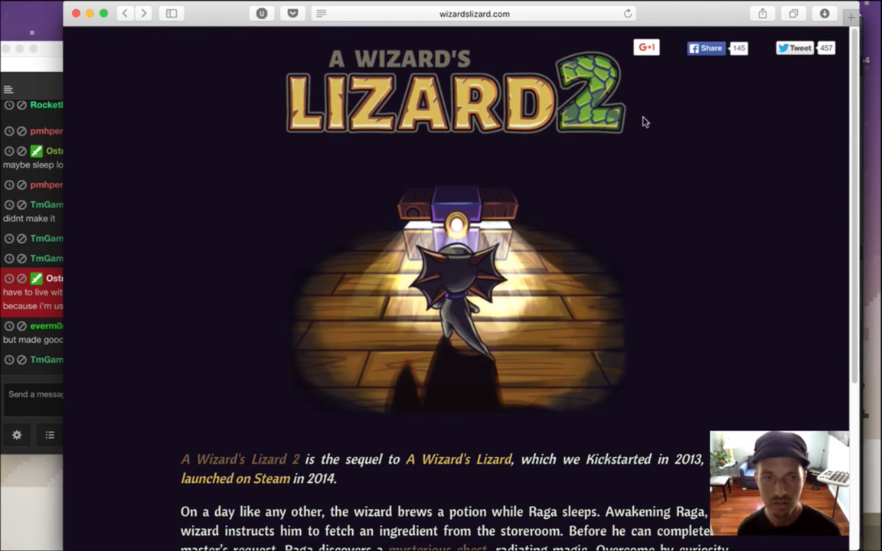
Check the canceled A Wizard's Lizard 2 Kickstarter page from the search results, look over the remaining results, and close the browser window.
{"action": "left_click", "coordinate": [125, 14]}
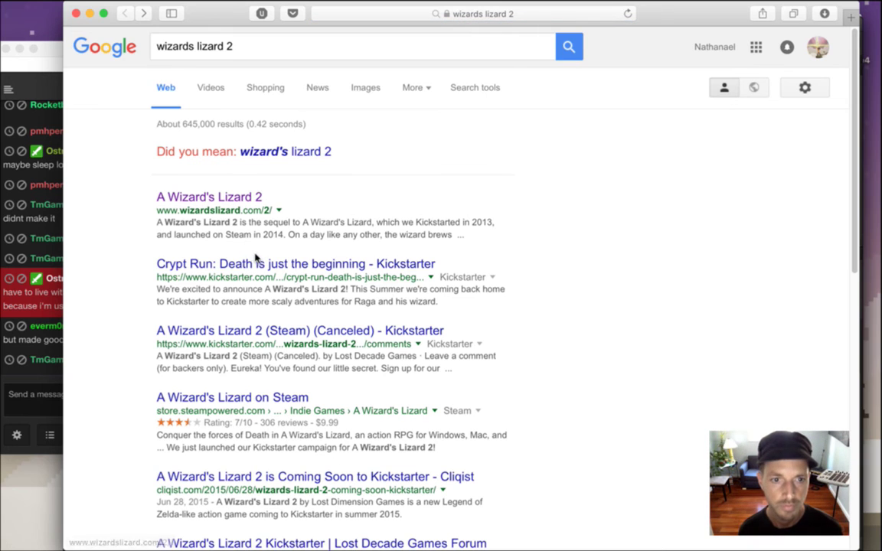
{"action": "left_click", "coordinate": [280, 335]}
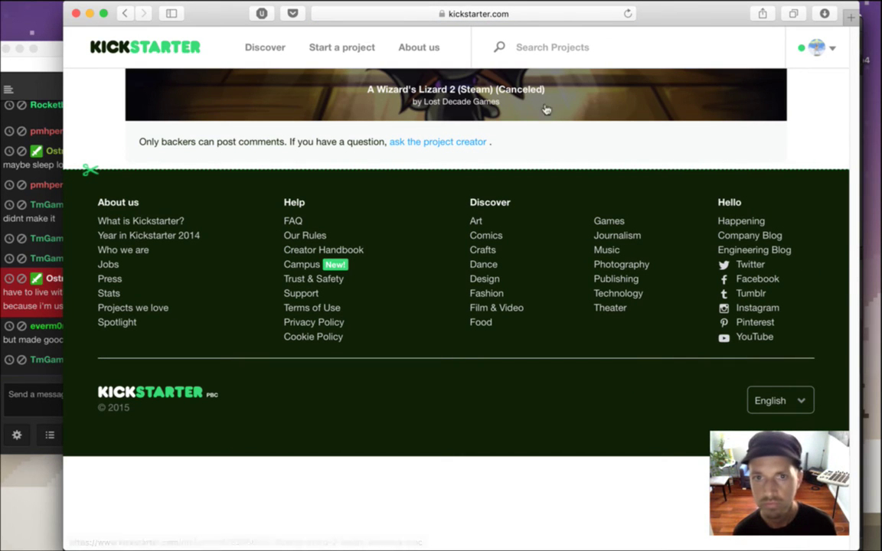
{"action": "left_click", "coordinate": [124, 13]}
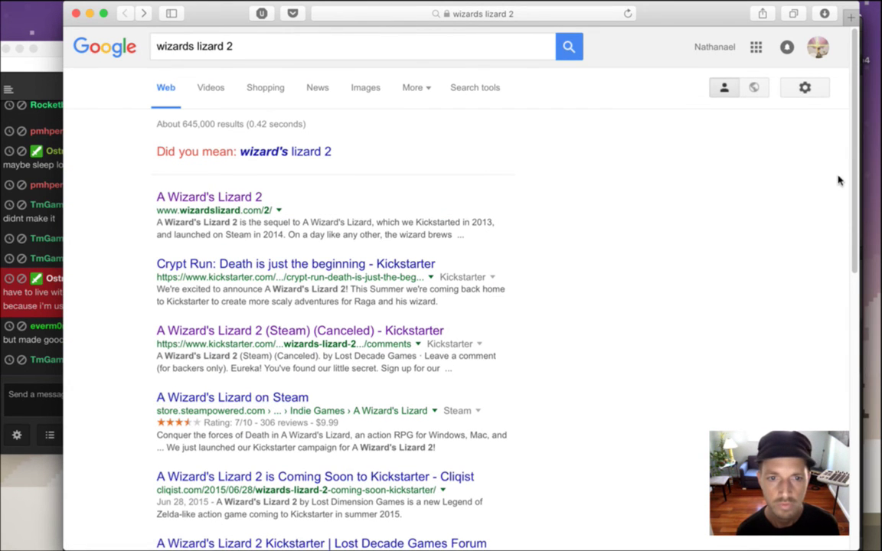
{"action": "scroll", "coordinate": [846, 192], "scroll_direction": "down", "scroll_amount": 5}
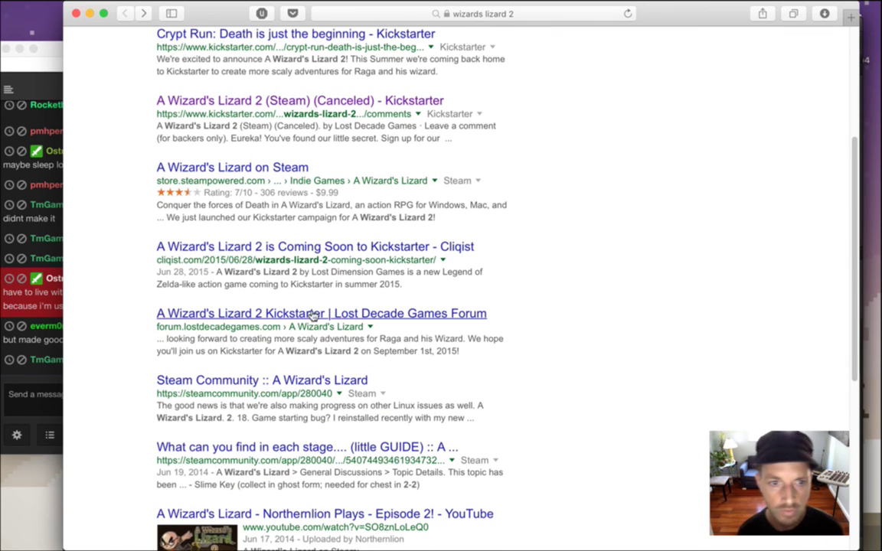
{"action": "left_click", "coordinate": [76, 13]}
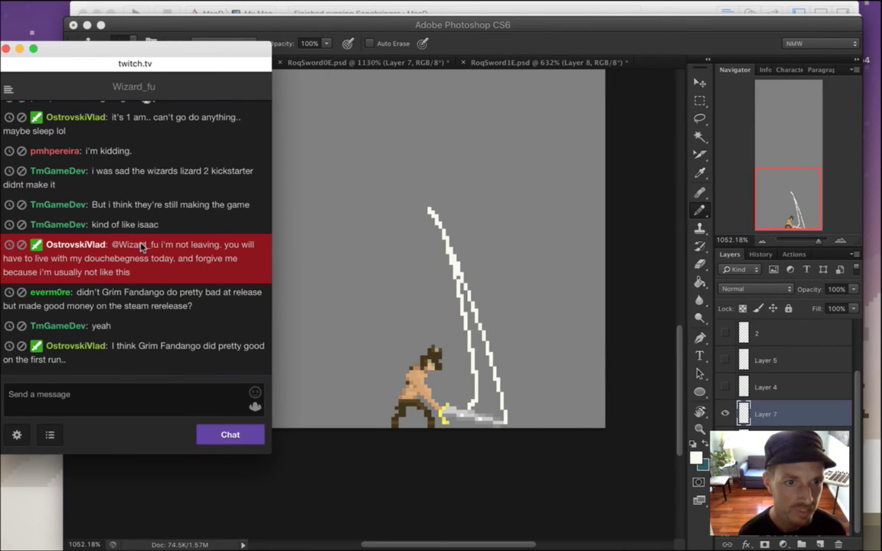
Read the chat replies about a viewer not leaving and about the game being kind of like Isaac.
{"action": "left_click_drag", "start_coordinate": [159, 244], "coordinate": [176, 314]}
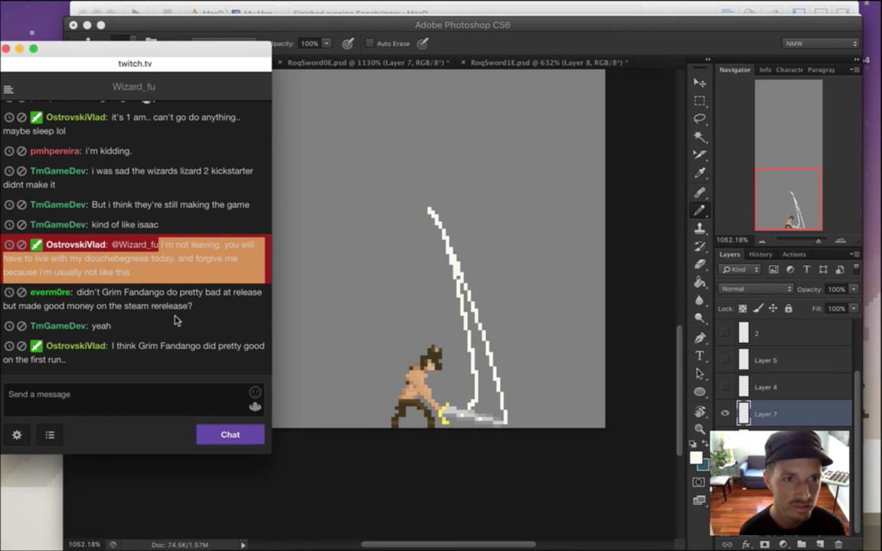
{"action": "left_click", "coordinate": [131, 212]}
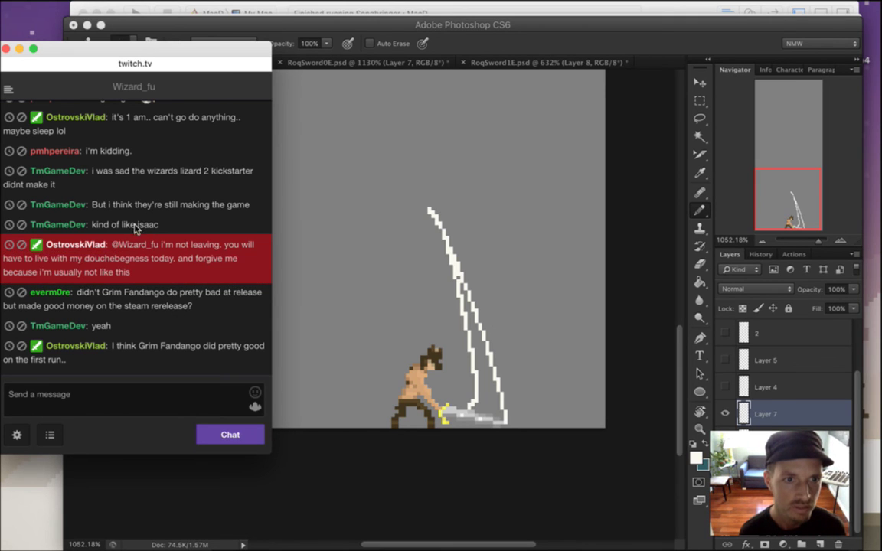
{"action": "left_click_drag", "start_coordinate": [136, 224], "coordinate": [92, 204]}
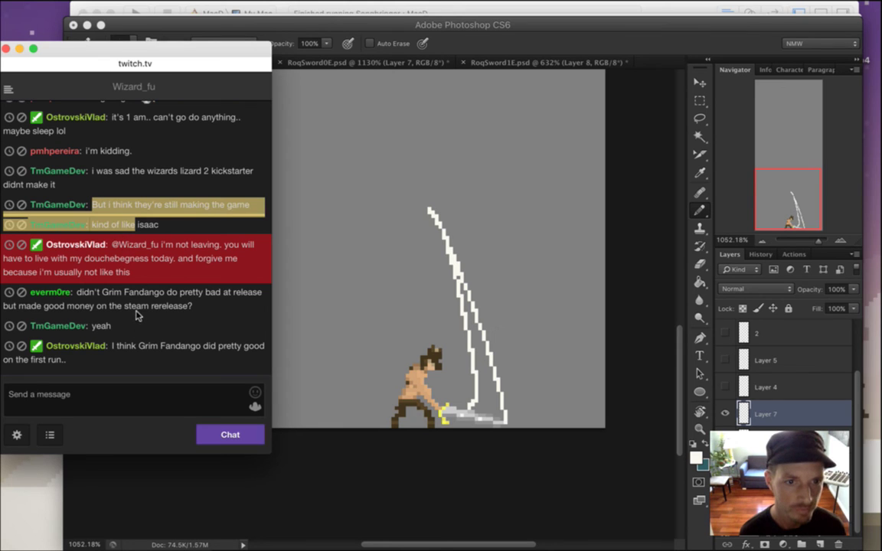
Read the chat question about Grim Fandango's original release and Steam rerelease, highlighting its text.
{"action": "left_click_drag", "start_coordinate": [100, 292], "coordinate": [197, 276]}
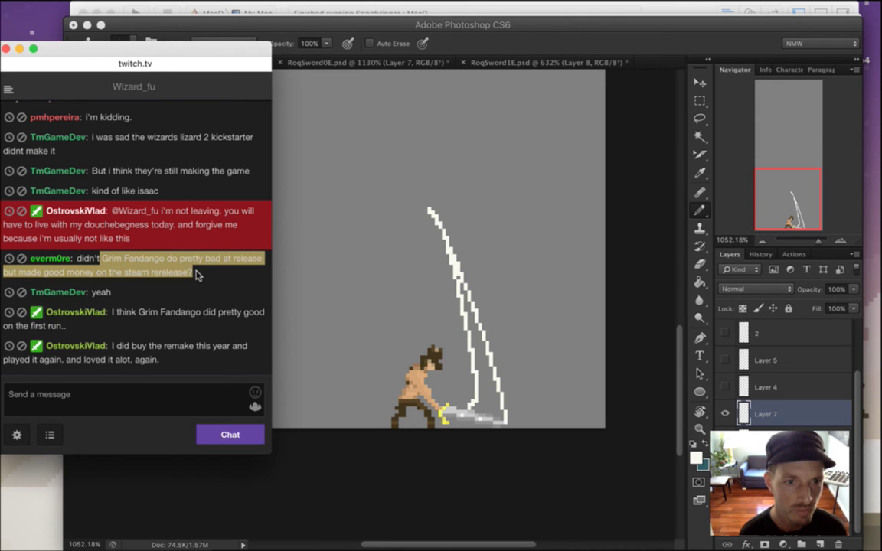
{"action": "left_click", "coordinate": [182, 270]}
{"action": "left_click_drag", "start_coordinate": [88, 261], "coordinate": [184, 273]}
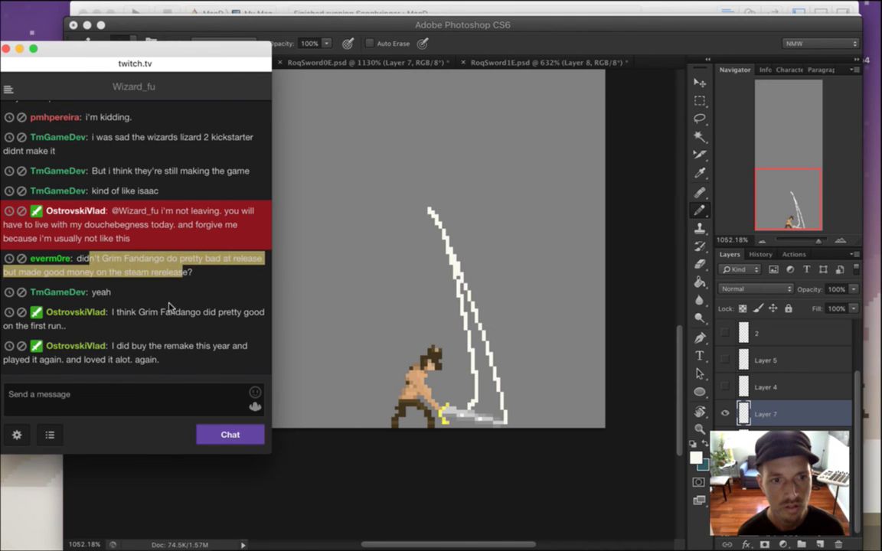
{"action": "left_click", "coordinate": [143, 268]}
{"action": "left_click_drag", "start_coordinate": [102, 261], "coordinate": [190, 270]}
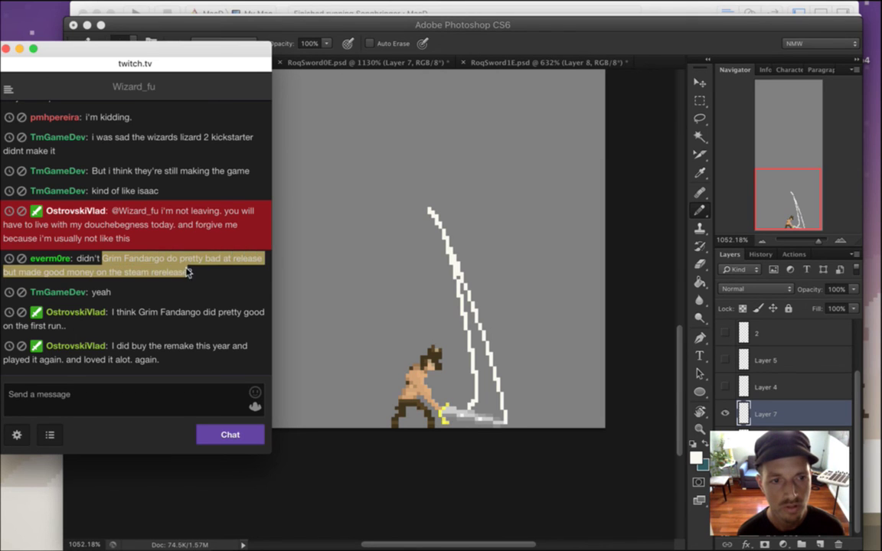
Read the chat replies about Grim Fandango's first run and about buying and replaying the remake.
{"action": "left_click", "coordinate": [168, 293]}
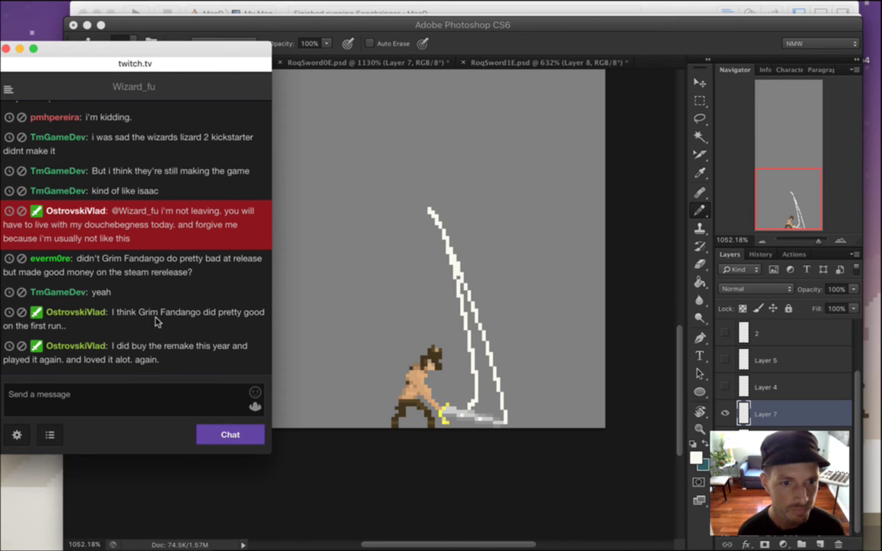
{"action": "left_click_drag", "start_coordinate": [130, 346], "coordinate": [153, 361]}
{"action": "left_click", "coordinate": [153, 341]}
Switch back to Photoshop and close the base of the white slash outline beside the sword blade on Layer 7.
{"action": "left_click", "coordinate": [622, 52]}
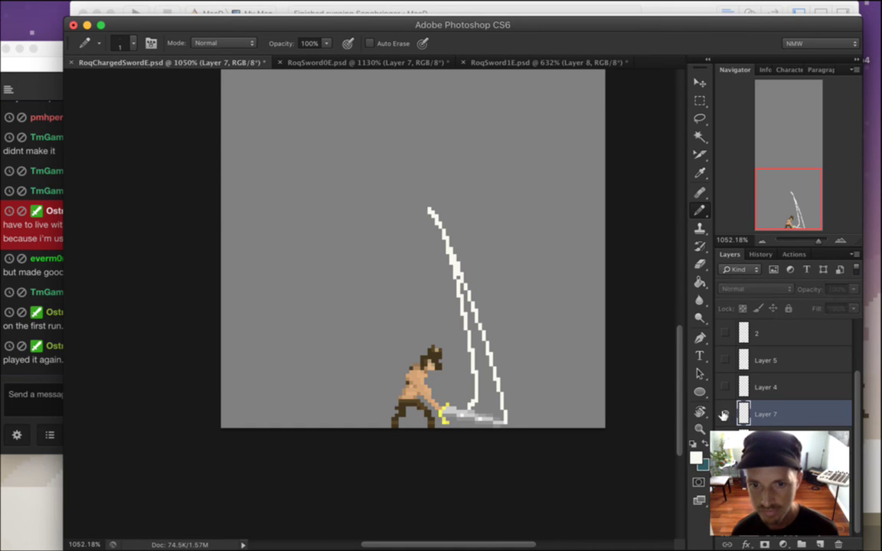
{"action": "left_click_drag", "start_coordinate": [471, 408], "coordinate": [490, 420]}
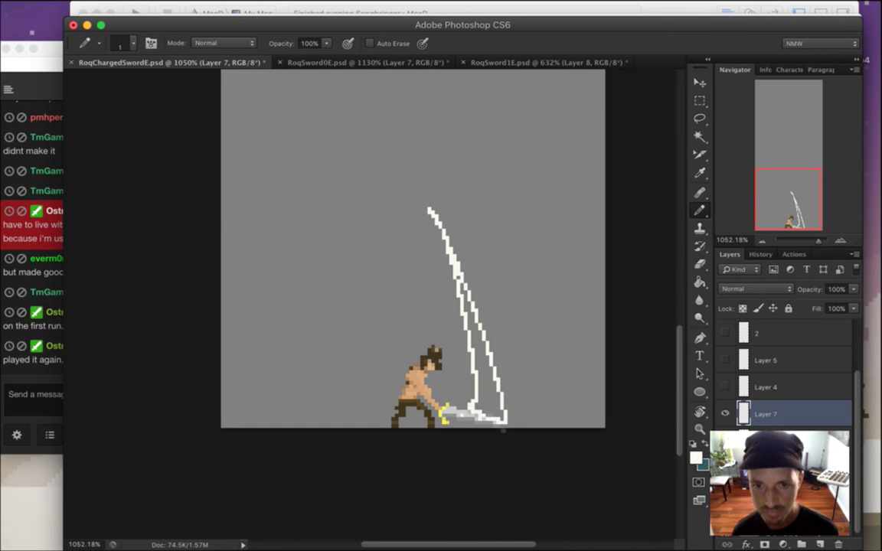
Try to fill the inside of the slash outline with white using the Paint Bucket, and undo the fill.
{"action": "key", "text": "g"}
{"action": "left_click", "coordinate": [503, 397]}
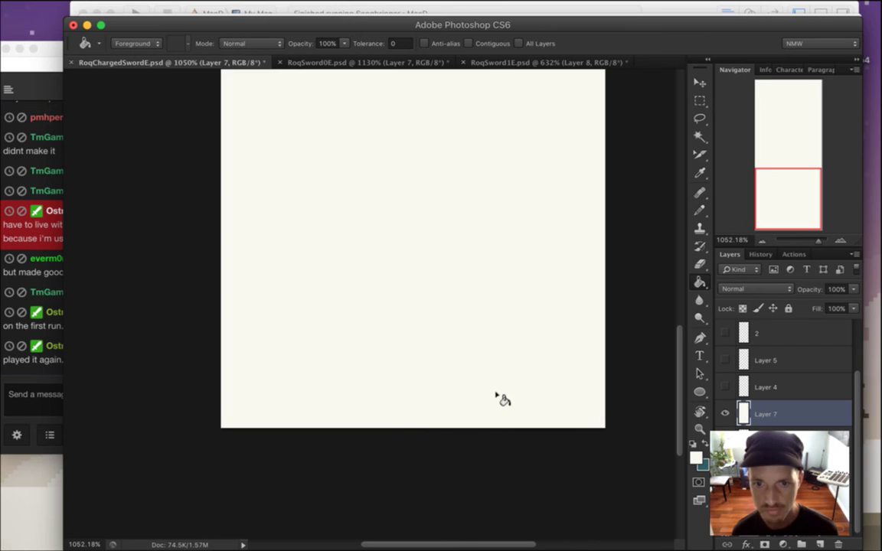
{"action": "key", "text": "super+z"}
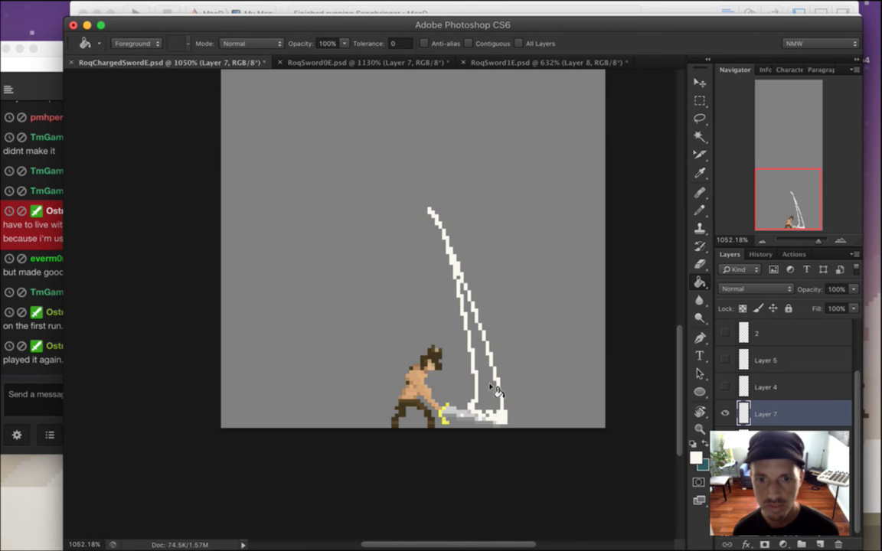
{"action": "key", "text": "b"}
{"action": "key", "text": "e"}
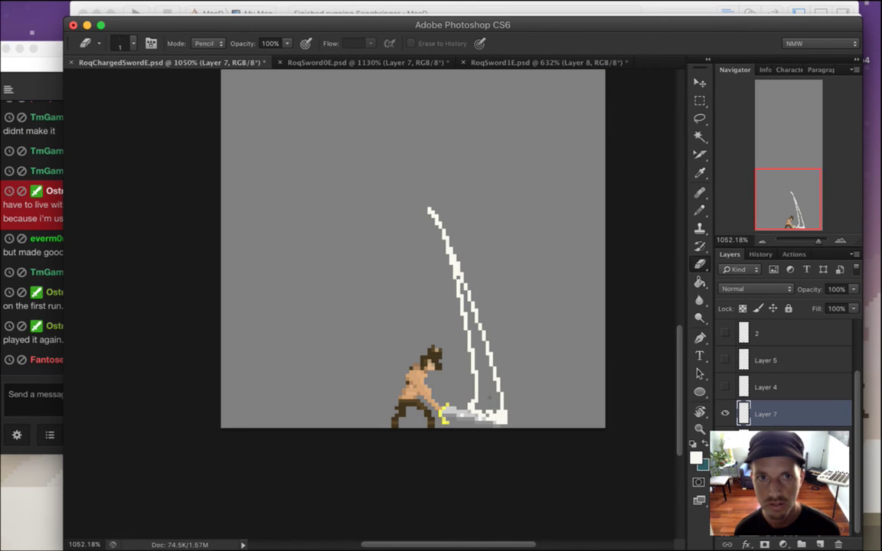
Fill only the enclosed area of the slash outline with the white foreground color, and save the file.
{"action": "key", "text": "g"}
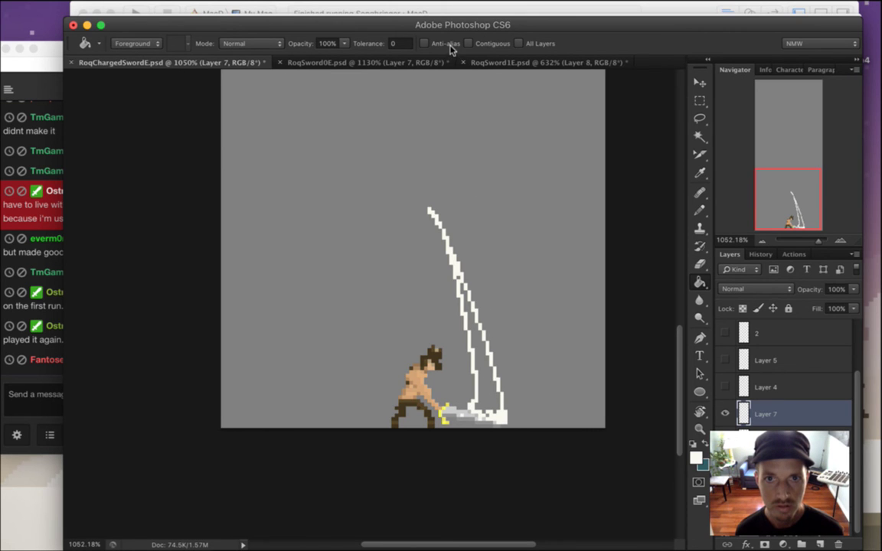
{"action": "left_click", "coordinate": [499, 399]}
{"action": "key", "text": "b"}
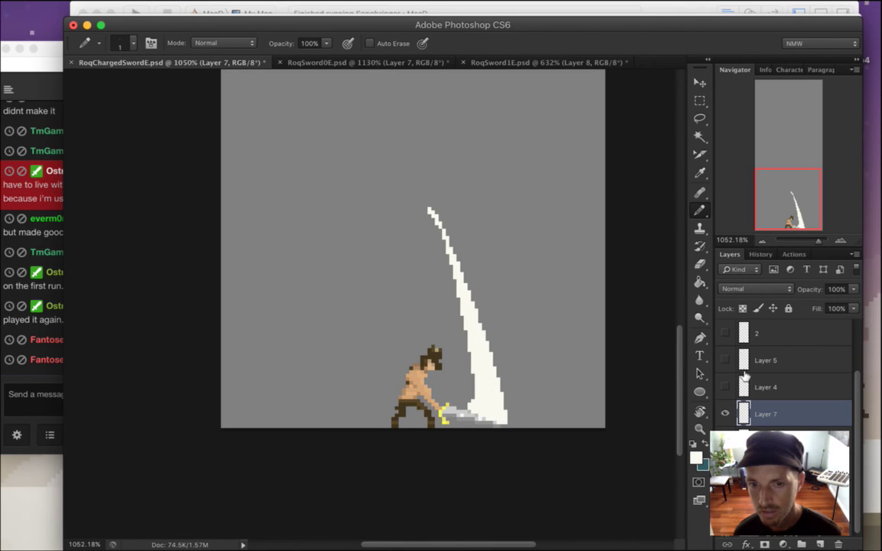
{"action": "key", "text": "super+s"}
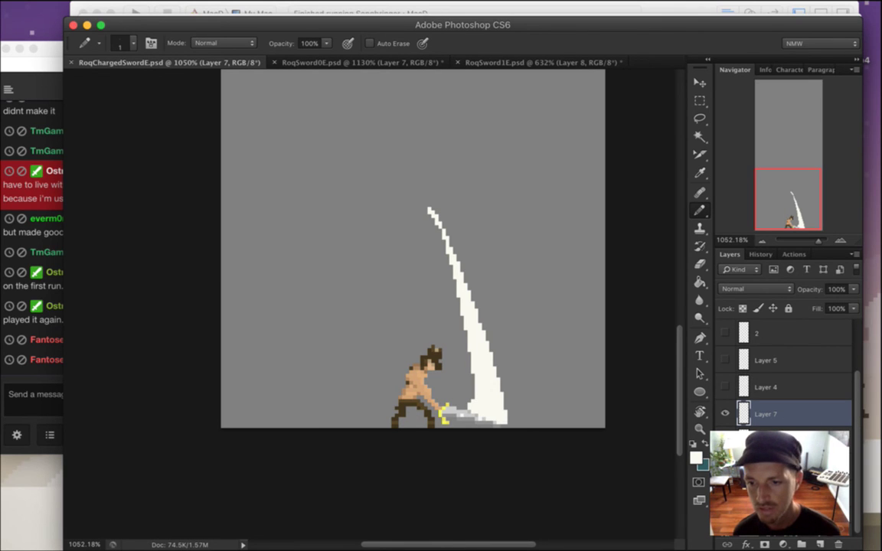
Create a new layer group, move the slash frame's layers including Layer 7 into it, and collapse the group.
{"action": "left_click", "coordinate": [801, 542]}
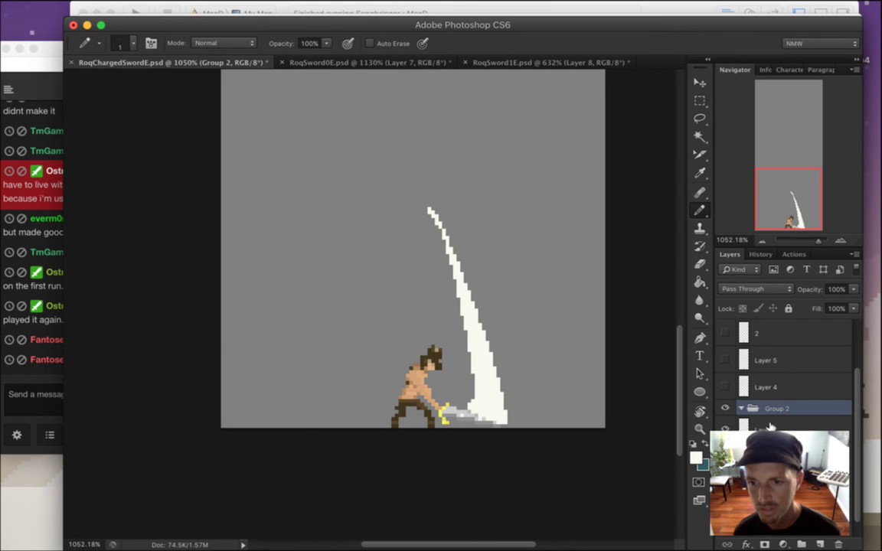
{"action": "left_click", "coordinate": [769, 425]}
{"action": "left_click", "coordinate": [789, 458], "text": "shift"}
{"action": "left_click_drag", "start_coordinate": [792, 441], "coordinate": [799, 422]}
{"action": "left_click", "coordinate": [741, 410]}
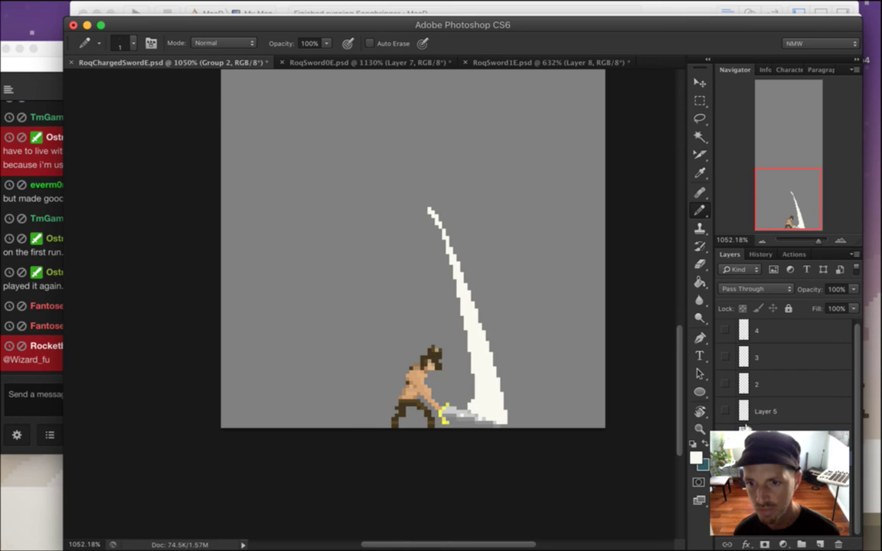
Toggle frame visibility to compare the slash pose with the raised-sword light beam, leave the slash frame showing, and save the file.
{"action": "left_click", "coordinate": [725, 458]}
{"action": "key", "text": "super+comma"}
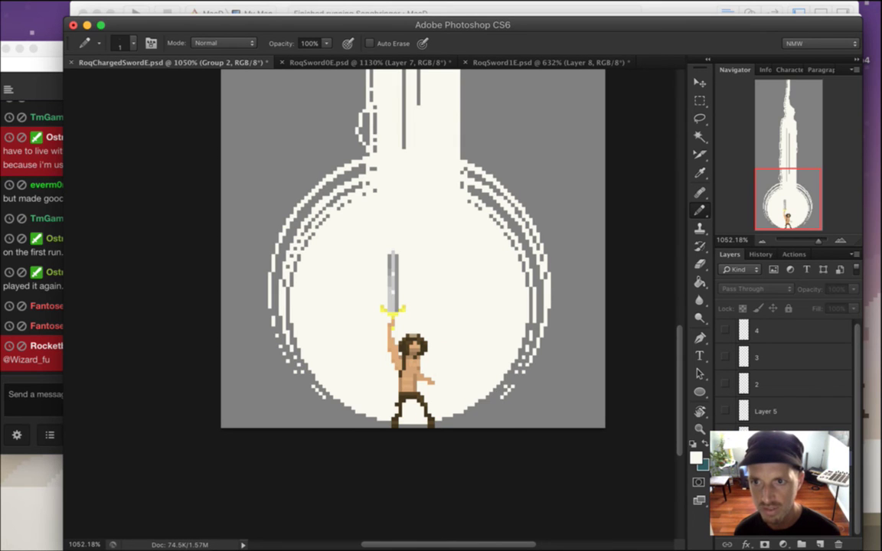
{"action": "left_click", "coordinate": [726, 476]}
{"action": "left_click", "coordinate": [726, 458]}
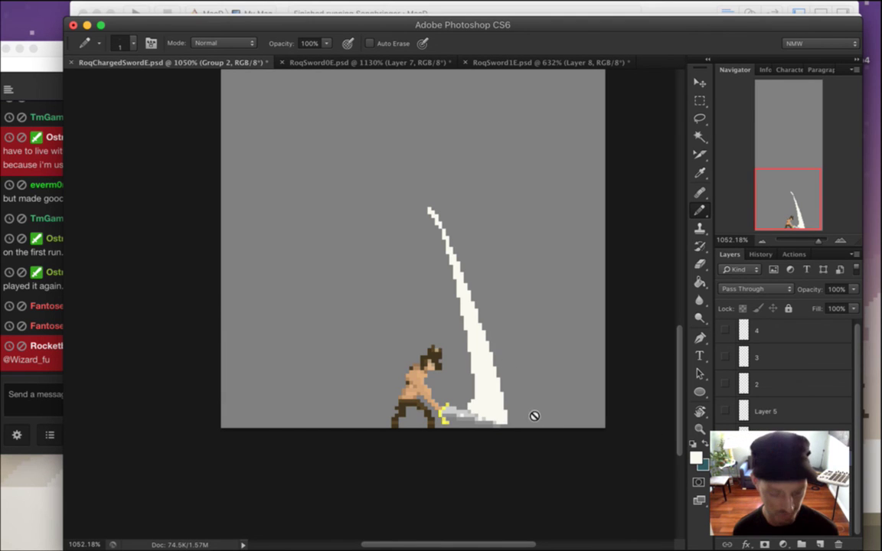
{"action": "key", "text": "super+s"}
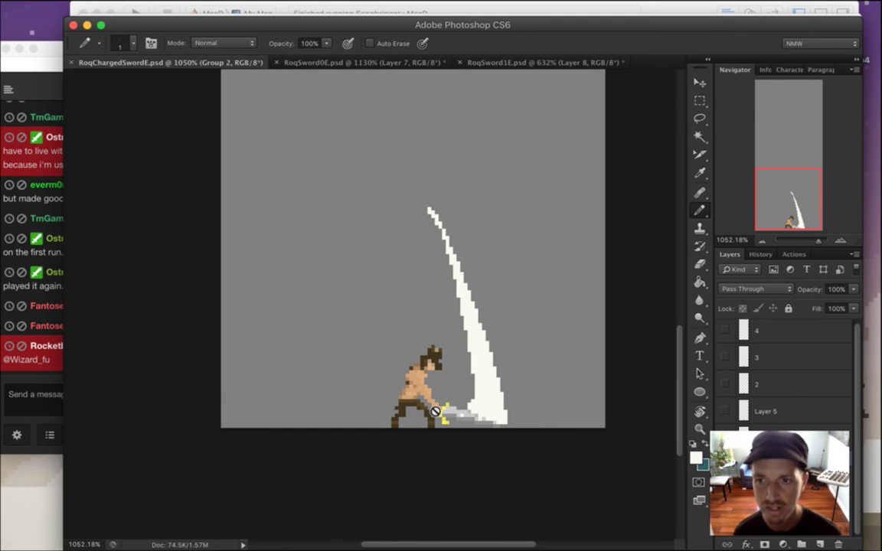
Read the new chat messages asking about Grim Fandango's sales and whether the streamer has been to Amsterdam.
{"action": "left_click", "coordinate": [35, 344]}
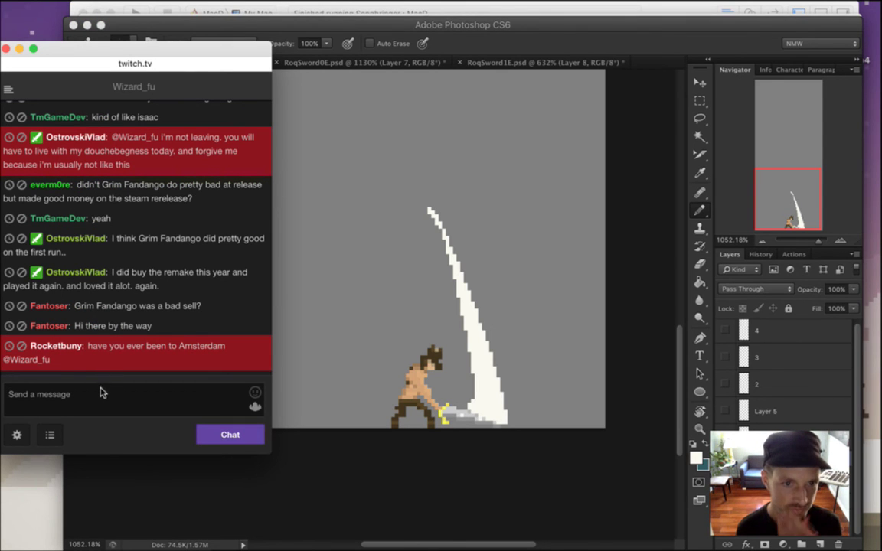
{"action": "left_click_drag", "start_coordinate": [83, 326], "coordinate": [151, 326]}
{"action": "left_click", "coordinate": [178, 314]}
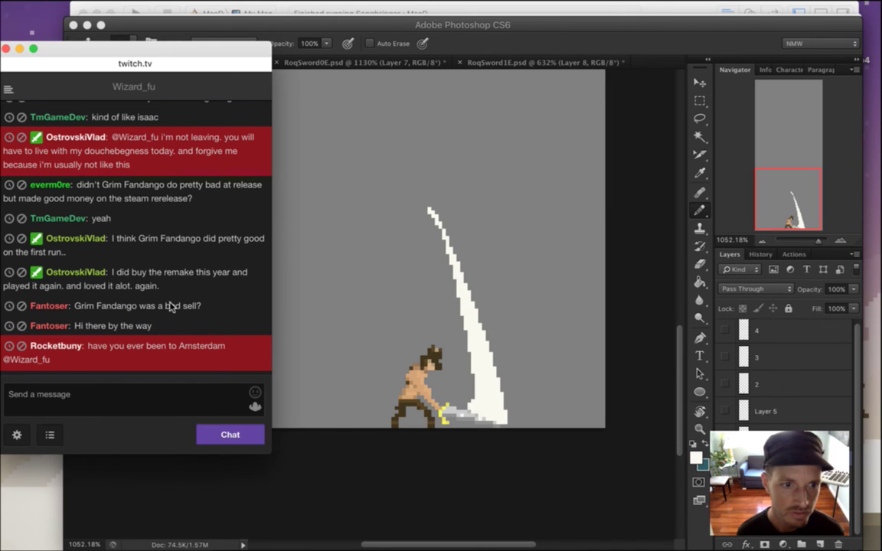
{"action": "left_click_drag", "start_coordinate": [102, 346], "coordinate": [205, 361]}
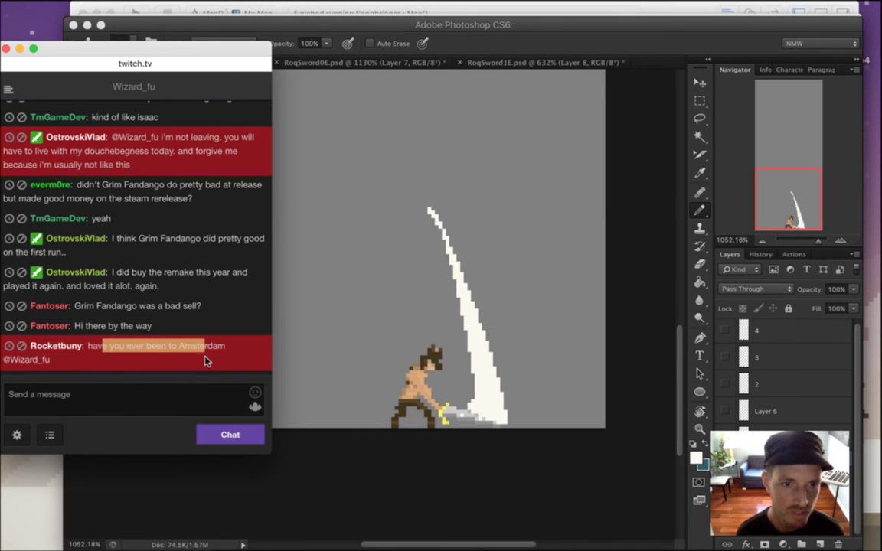
{"action": "left_click", "coordinate": [216, 361]}
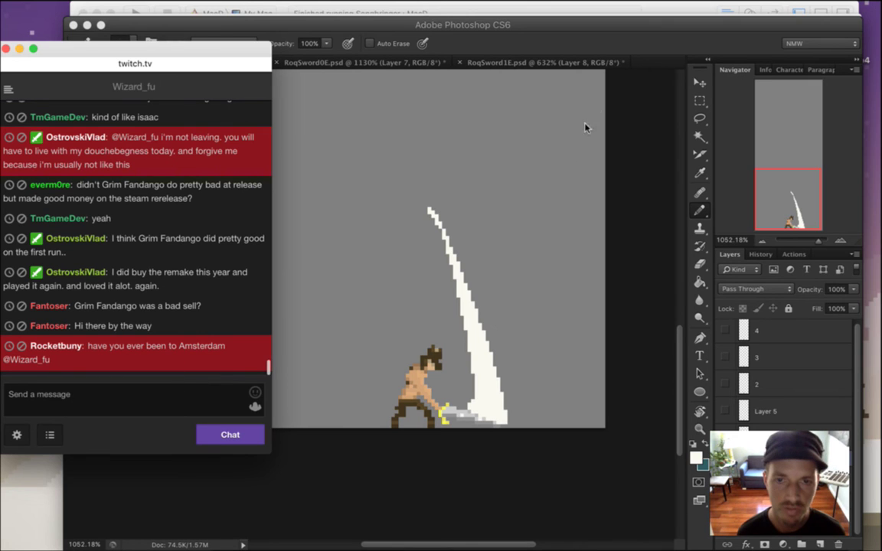
Switch back to Photoshop and compare the slash frame with the raised-sword light beam frame across the whole canvas.
{"action": "left_click", "coordinate": [534, 46]}
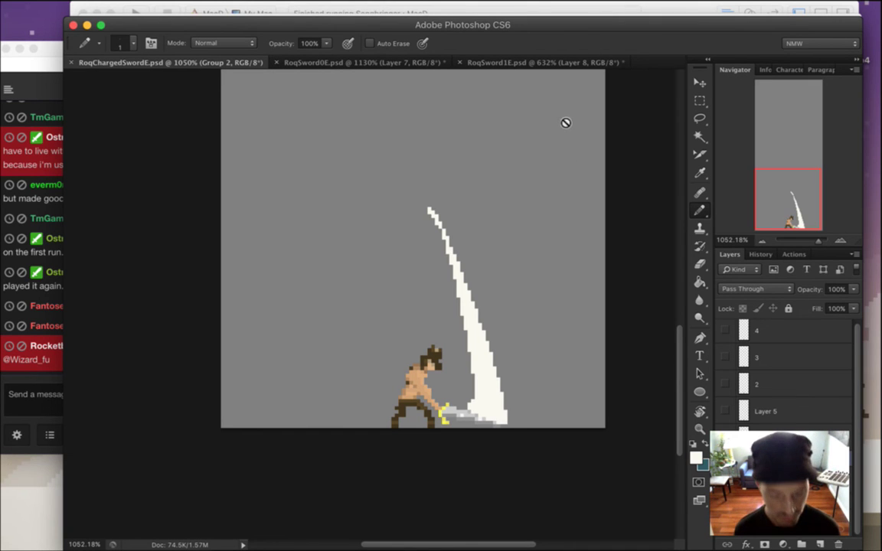
{"action": "left_click_drag", "start_coordinate": [424, 302], "coordinate": [408, 295]}
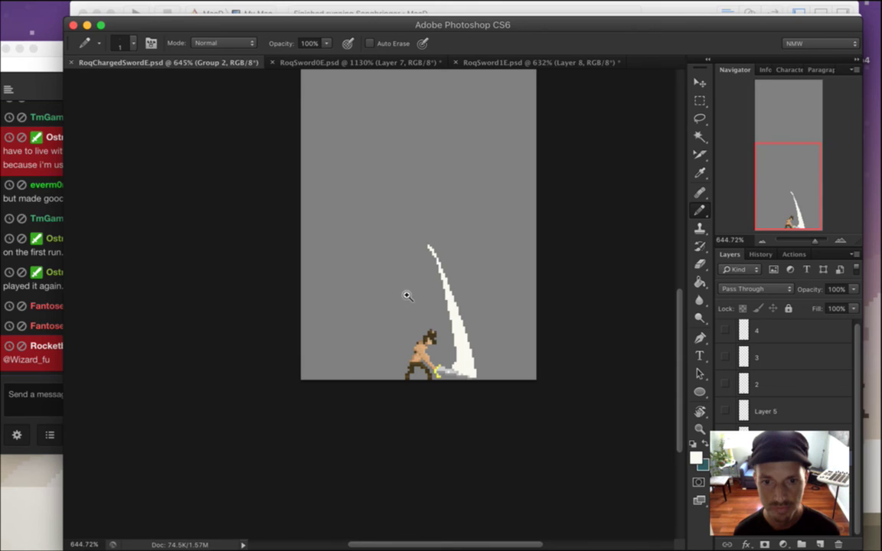
{"action": "left_click_drag", "start_coordinate": [491, 272], "coordinate": [458, 350]}
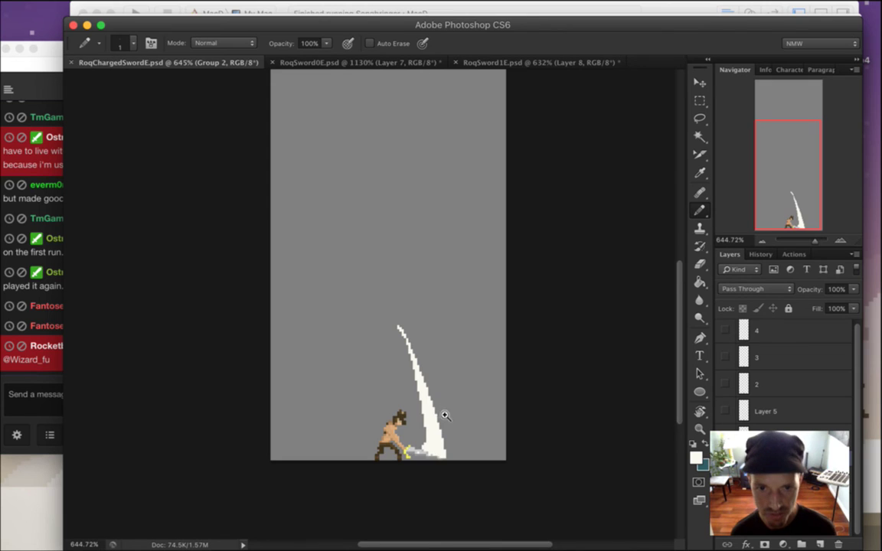
{"action": "scroll", "coordinate": [438, 415], "scroll_direction": "up", "scroll_amount": 1}
{"action": "scroll", "coordinate": [438, 415], "scroll_direction": "up", "scroll_amount": 1}
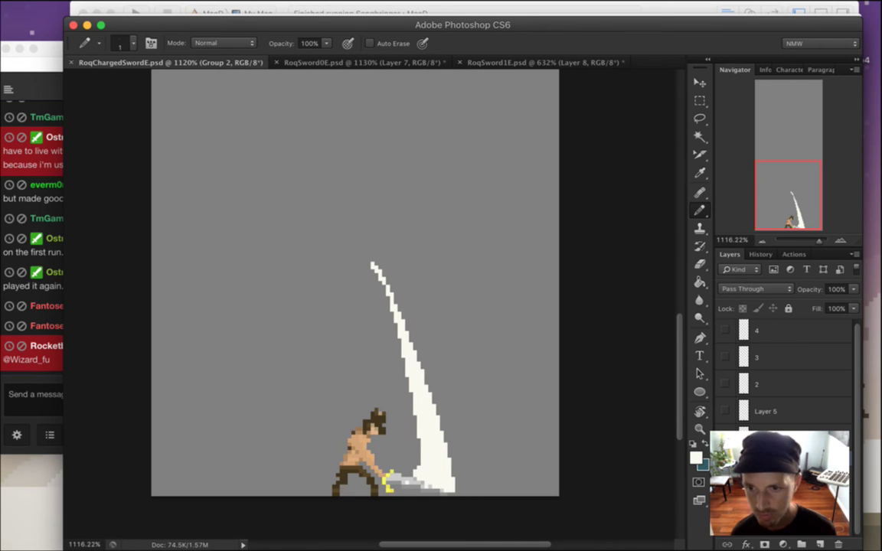
{"action": "left_click", "coordinate": [725, 492]}
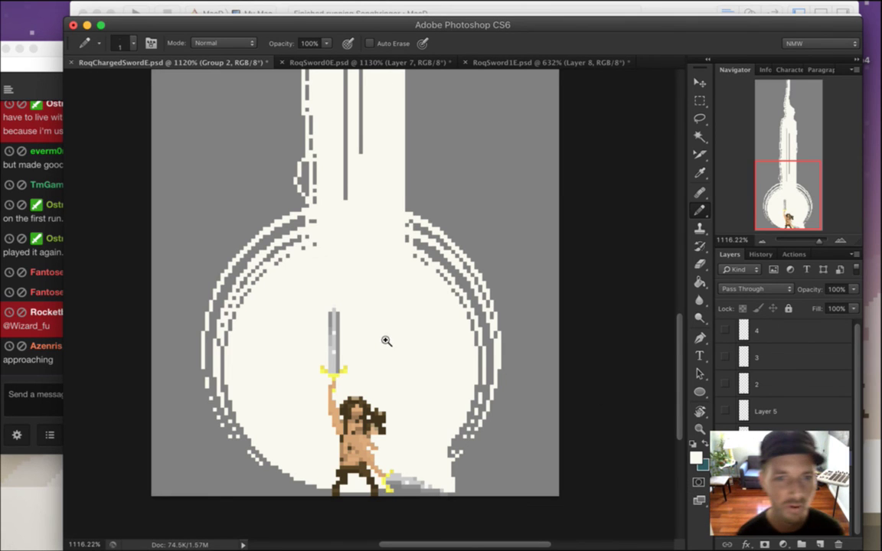
{"action": "left_click_drag", "start_coordinate": [385, 341], "coordinate": [354, 326]}
{"action": "left_click", "coordinate": [357, 313], "text": "super"}
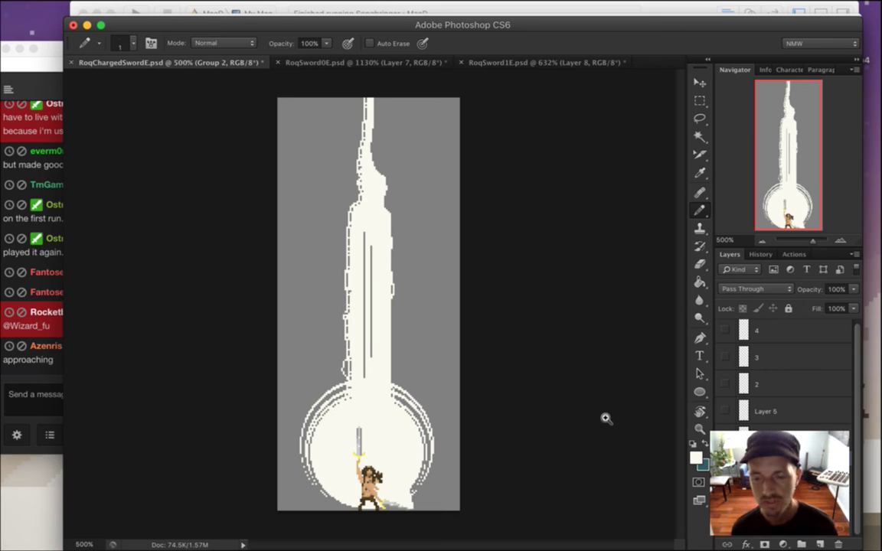
{"action": "left_click", "coordinate": [725, 460]}
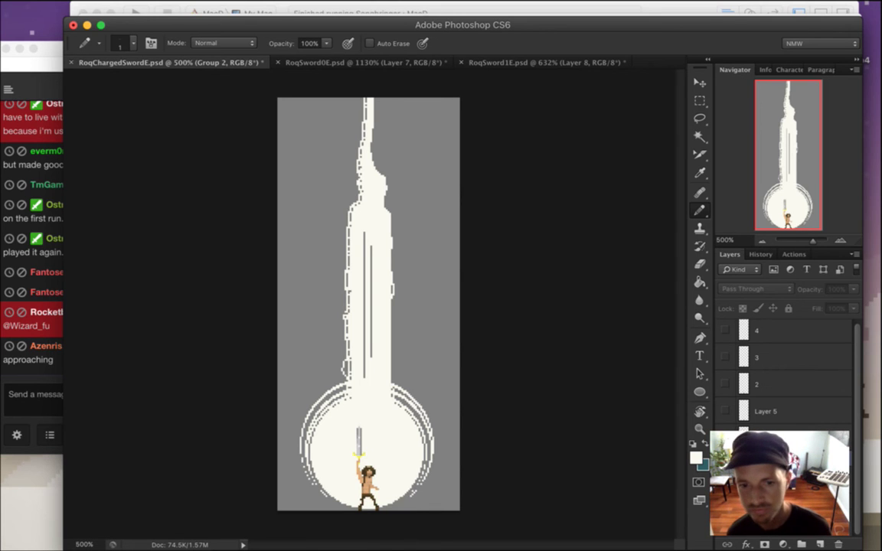
{"action": "key", "text": "ctrl+z"}
{"action": "left_click", "coordinate": [726, 481]}
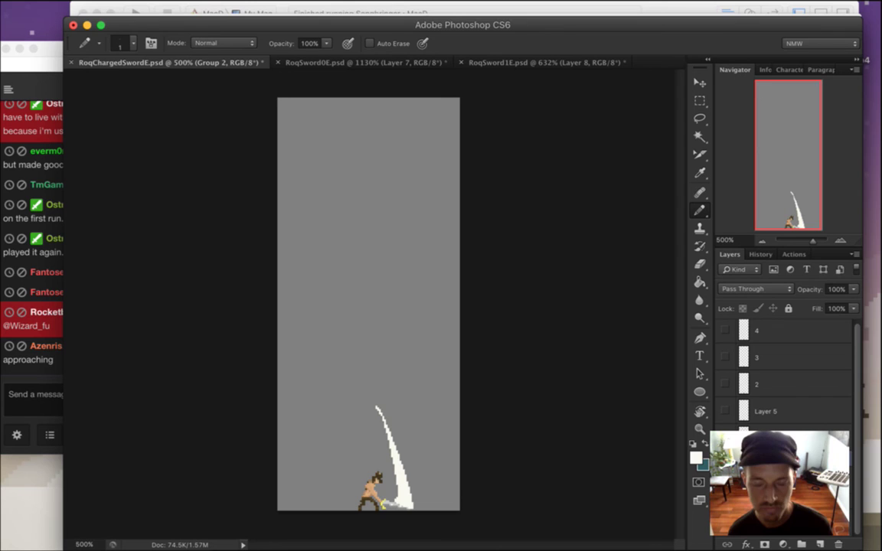
Read the chat messages about the approaching deadline and a viewer's trips to Amsterdam.
{"action": "left_click", "coordinate": [38, 366]}
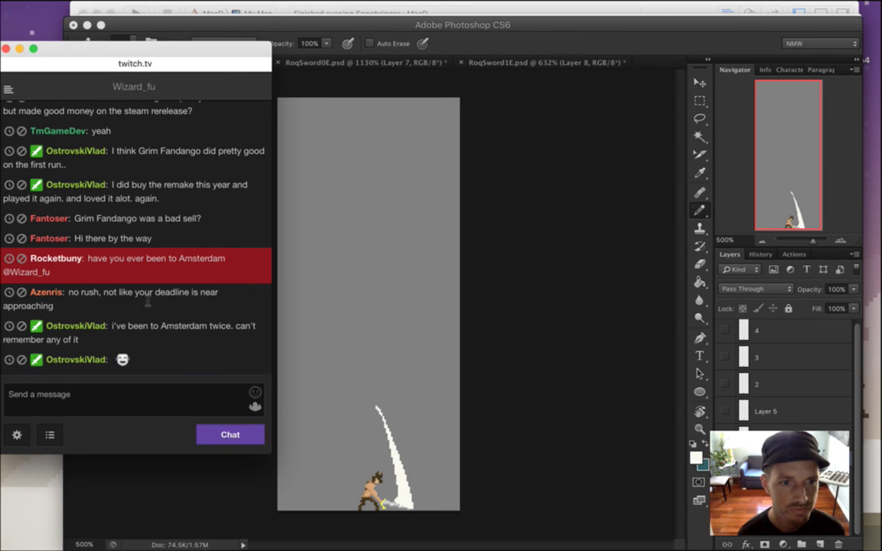
{"action": "left_click_drag", "start_coordinate": [69, 293], "coordinate": [183, 339]}
{"action": "left_click", "coordinate": [182, 329]}
{"action": "left_click", "coordinate": [214, 344]}
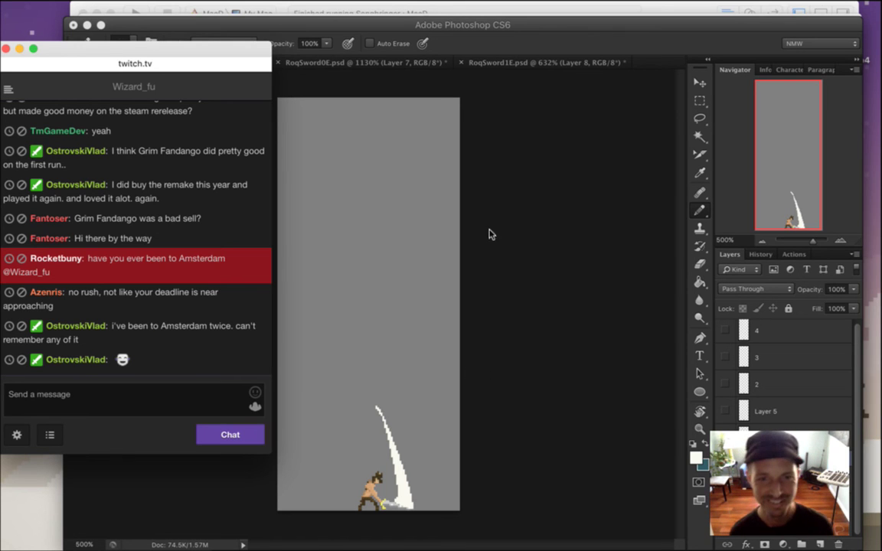
Switch back to Photoshop and add a new layer to the slash frame's Group 2 for another light shape.
{"action": "left_click", "coordinate": [535, 47]}
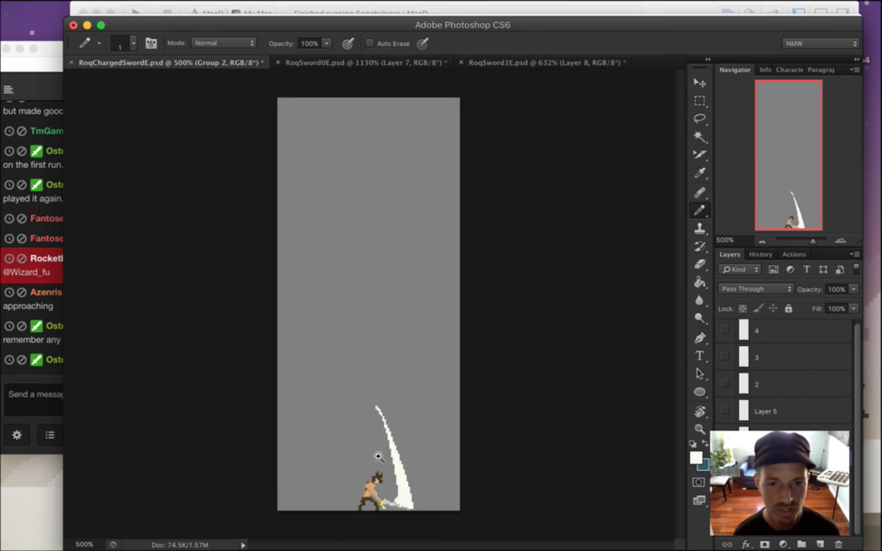
{"action": "scroll", "coordinate": [378, 457], "scroll_direction": "up", "scroll_amount": 2}
{"action": "scroll", "coordinate": [381, 446], "scroll_direction": "up", "scroll_amount": 2}
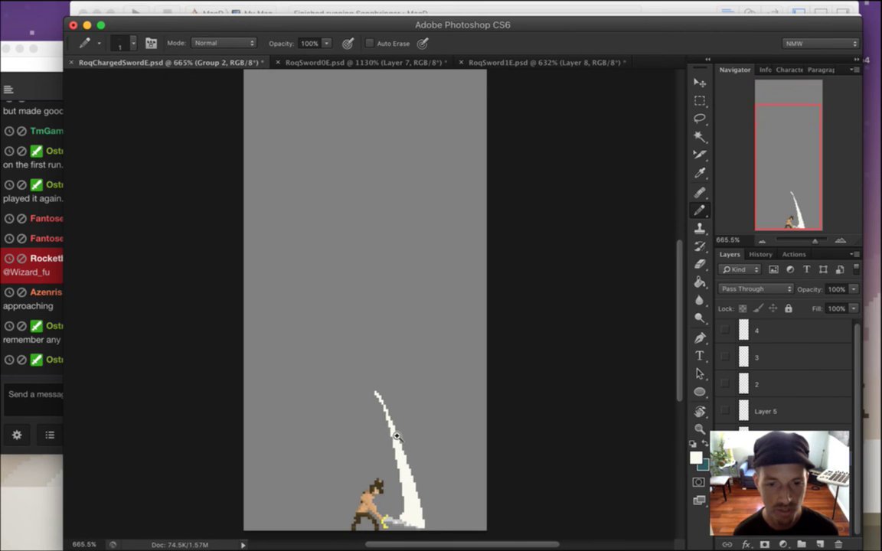
{"action": "scroll", "coordinate": [394, 433], "scroll_direction": "up", "scroll_amount": 2}
{"action": "left_click_drag", "start_coordinate": [680, 346], "coordinate": [677, 378]}
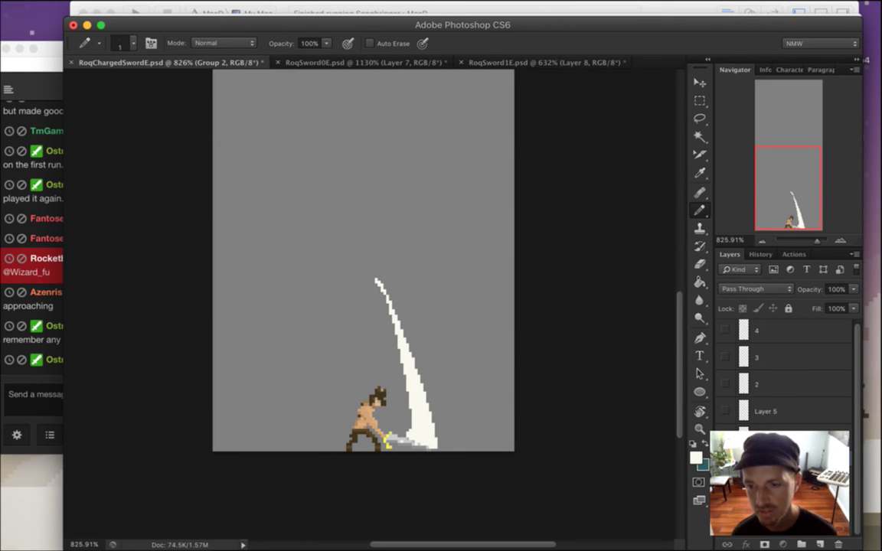
{"action": "left_click", "coordinate": [775, 523]}
{"action": "left_click", "coordinate": [725, 491]}
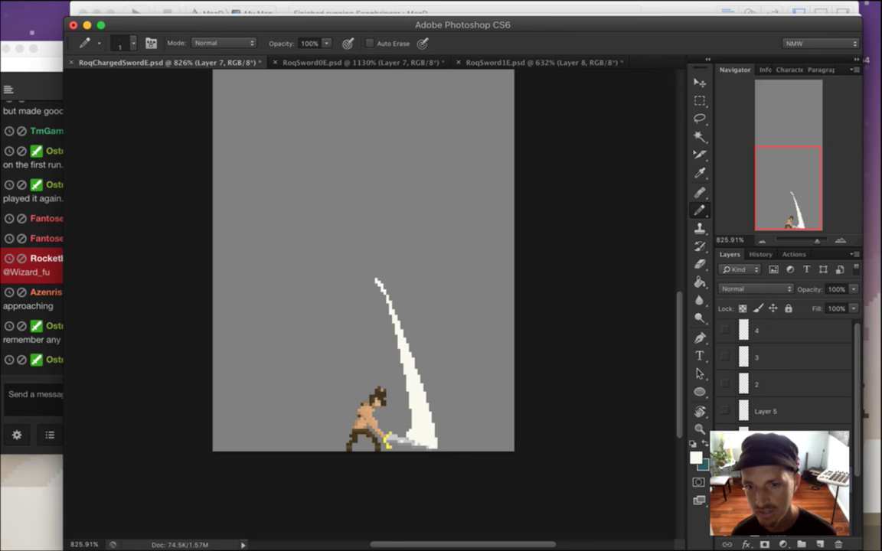
{"action": "left_click", "coordinate": [821, 544]}
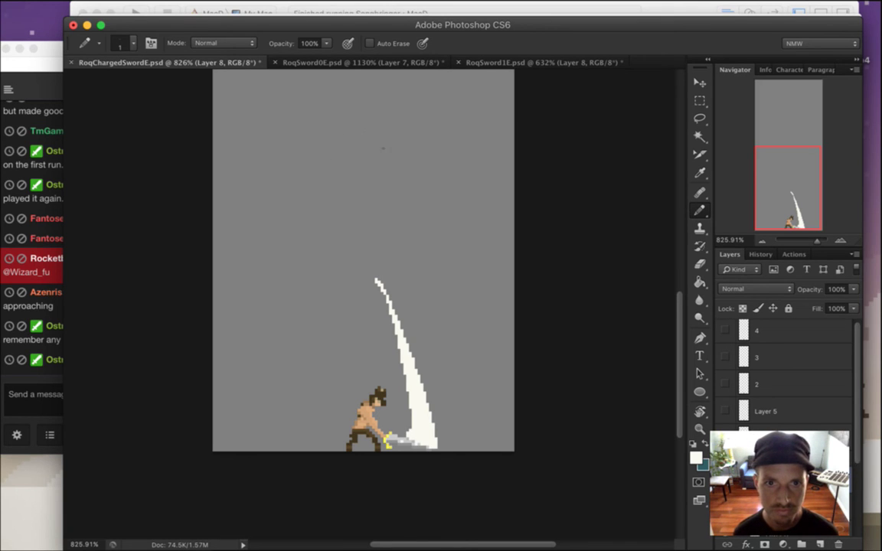
Pencil two tall vertical white lines above the character and continue the outline around his back, feet and sword.
{"action": "left_click_drag", "start_coordinate": [381, 142], "coordinate": [382, 322]}
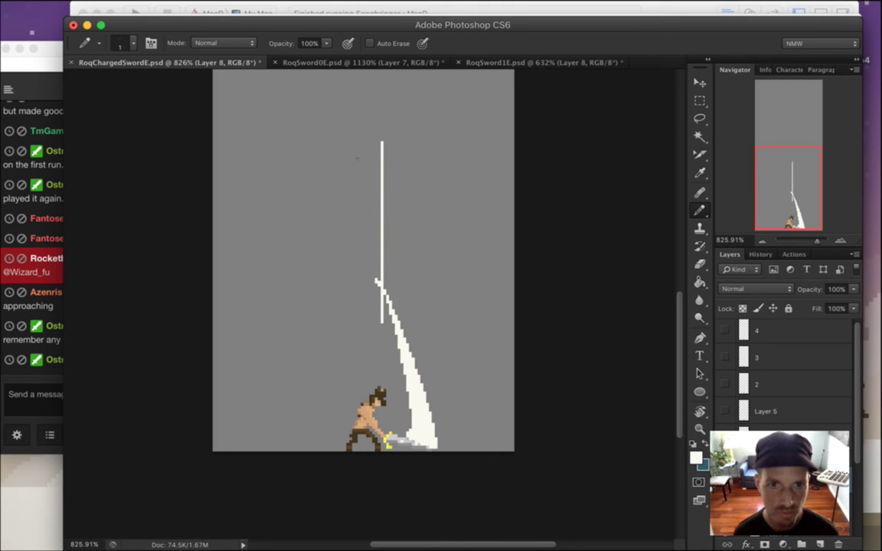
{"action": "left_click_drag", "start_coordinate": [358, 145], "coordinate": [359, 375]}
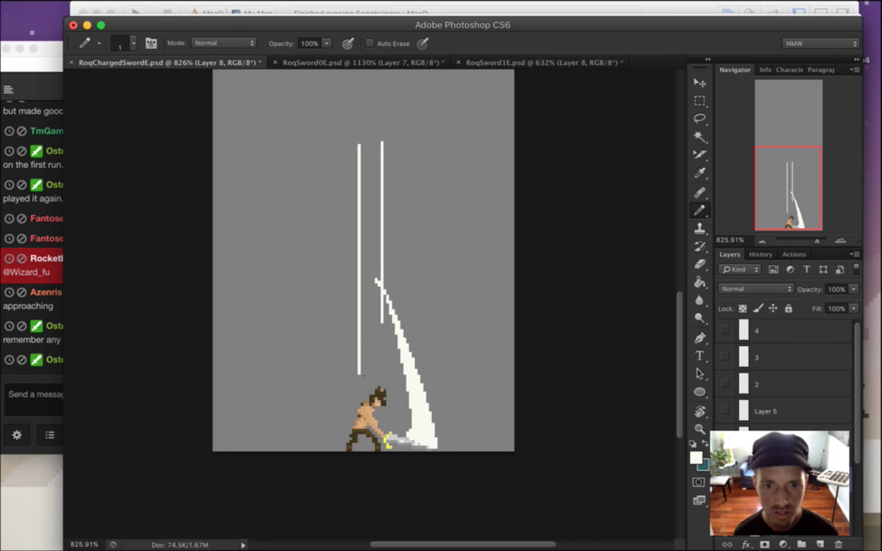
{"action": "left_click_drag", "start_coordinate": [358, 375], "coordinate": [335, 449]}
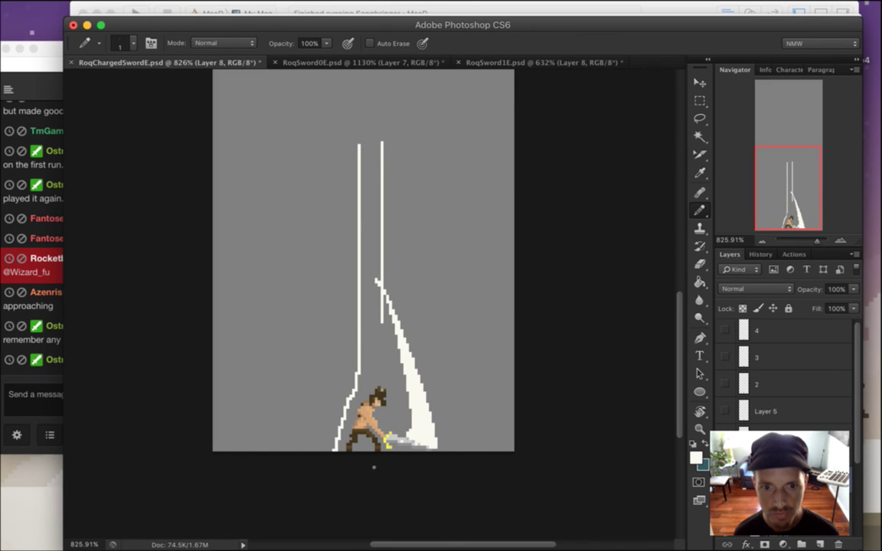
{"action": "key", "text": "e"}
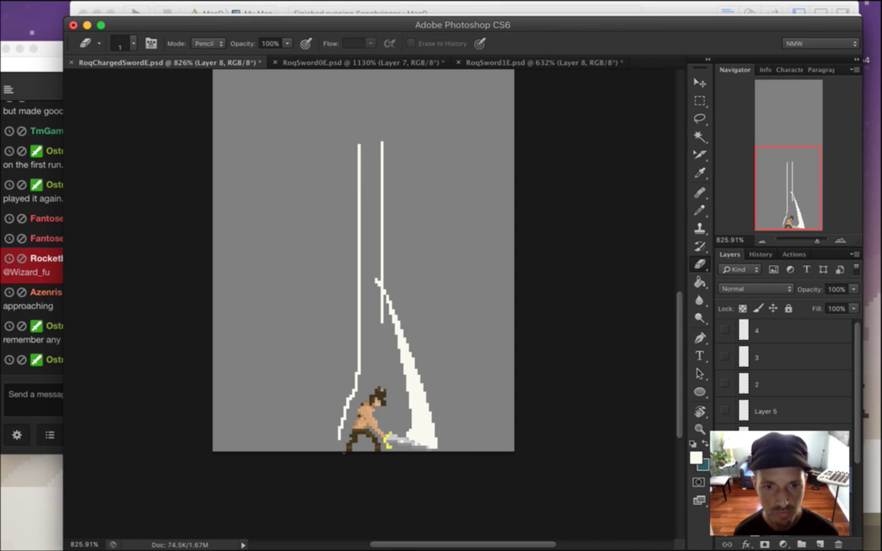
{"action": "key", "text": "b"}
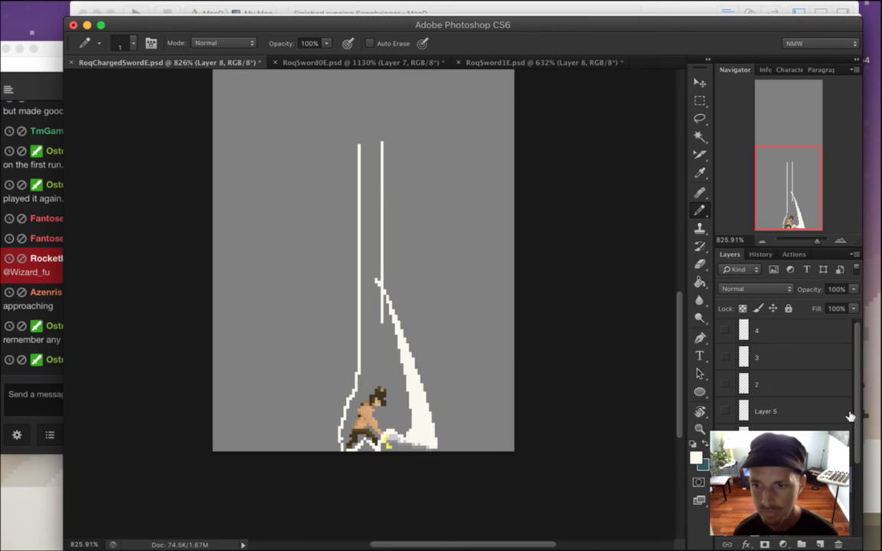
Move the outline layer behind the character's layers, extend the outline along the slash, and close its upper end into a pointed tip.
{"action": "left_click_drag", "start_coordinate": [855, 418], "coordinate": [855, 480]}
{"action": "left_click_drag", "start_coordinate": [759, 377], "coordinate": [811, 521]}
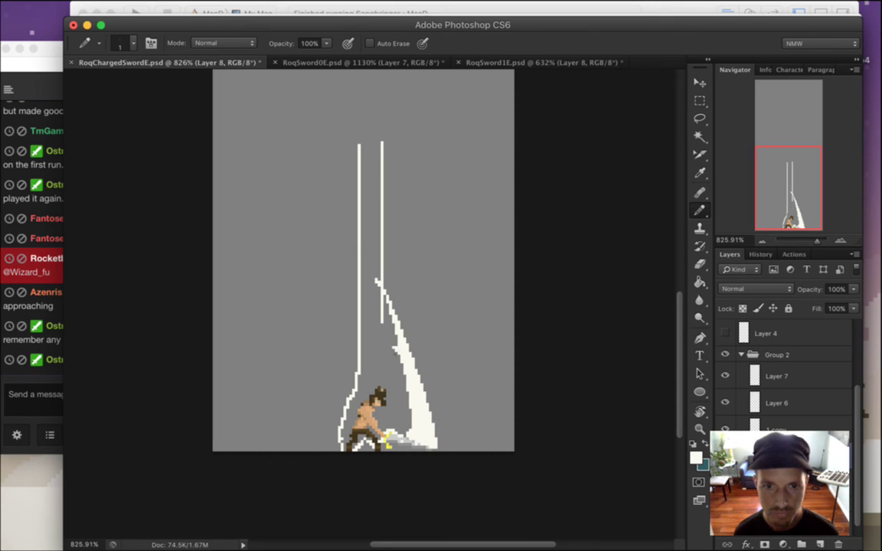
{"action": "left_click_drag", "start_coordinate": [391, 345], "coordinate": [394, 334]}
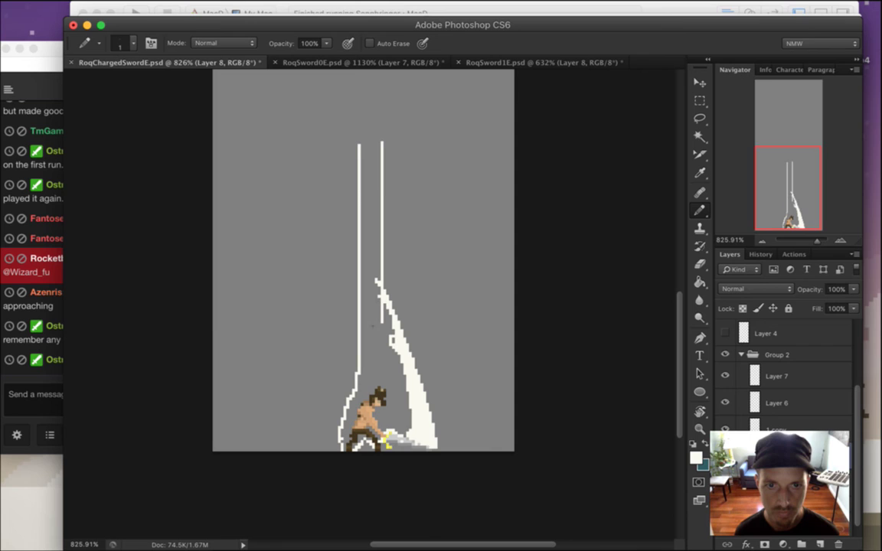
{"action": "left_click_drag", "start_coordinate": [379, 138], "coordinate": [368, 81]}
{"action": "left_click_drag", "start_coordinate": [359, 148], "coordinate": [370, 79]}
Try to fill the beam outline with white, and undo the fill.
{"action": "key", "text": "g"}
{"action": "left_click", "coordinate": [374, 218]}
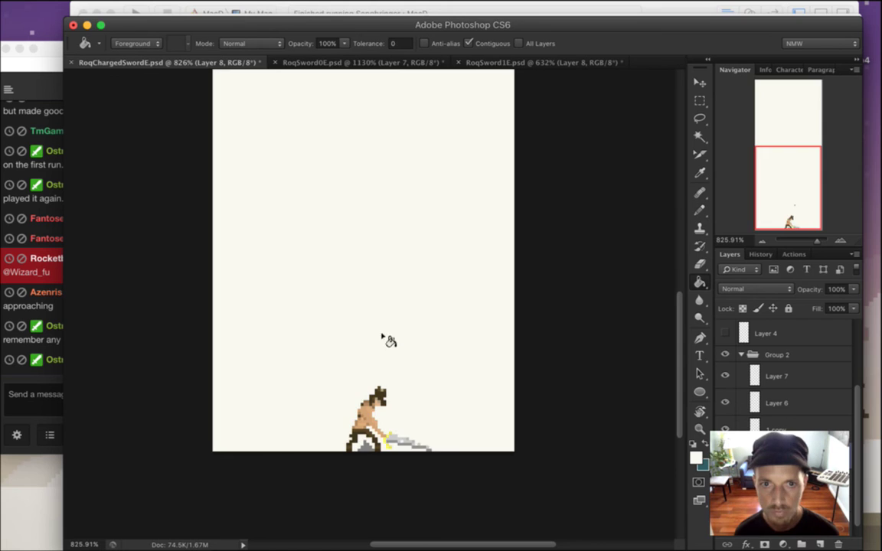
{"action": "key", "text": "super+z"}
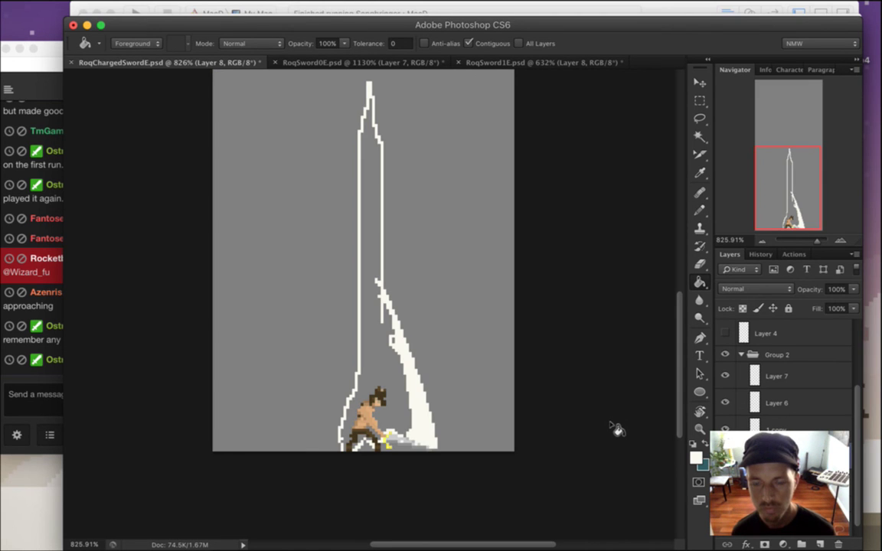
With the other Group 2 layers hidden, close the remaining gaps in the light outline and fill it with white.
{"action": "left_click_drag", "start_coordinate": [728, 425], "coordinate": [725, 371]}
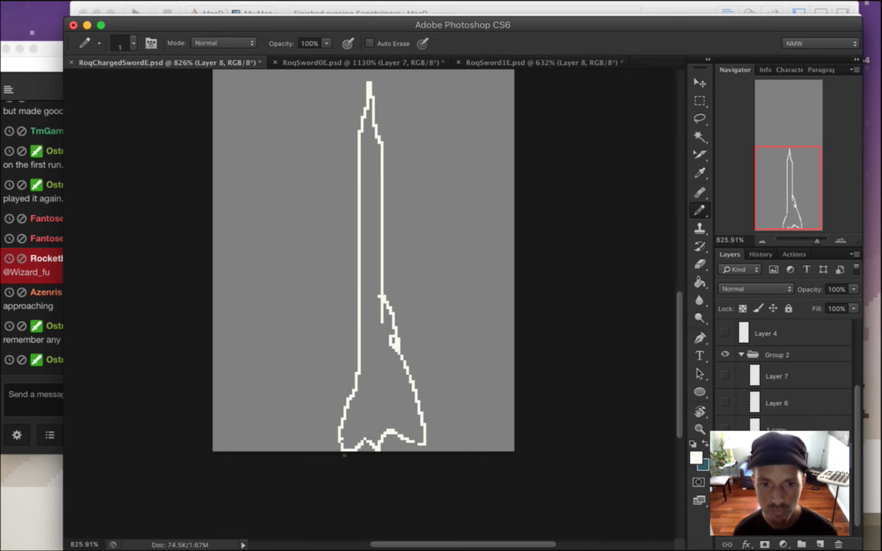
{"action": "left_click", "coordinate": [380, 404]}
{"action": "key", "text": "super+z"}
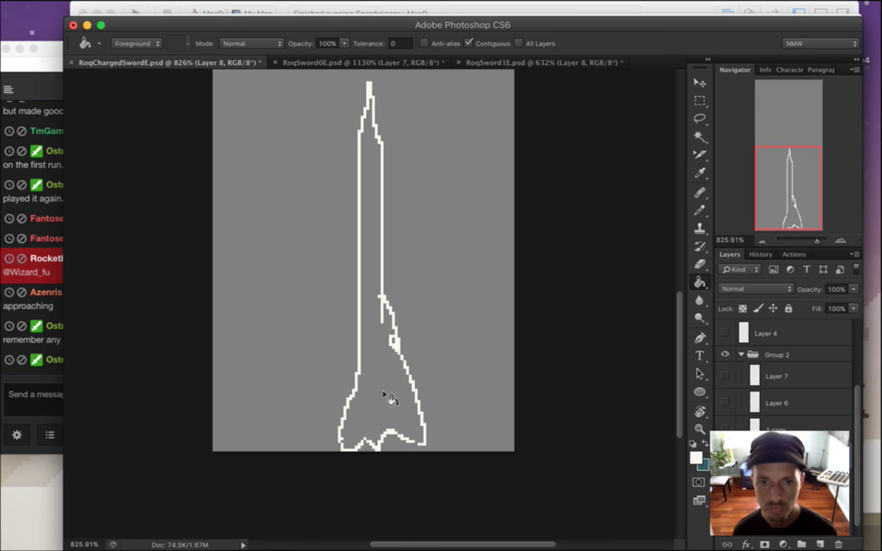
{"action": "key", "text": "b"}
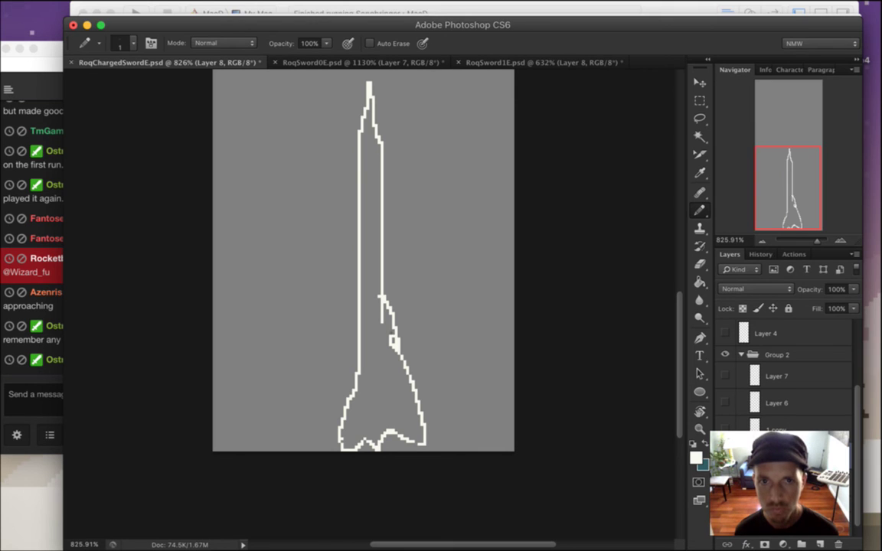
{"action": "key", "text": "g"}
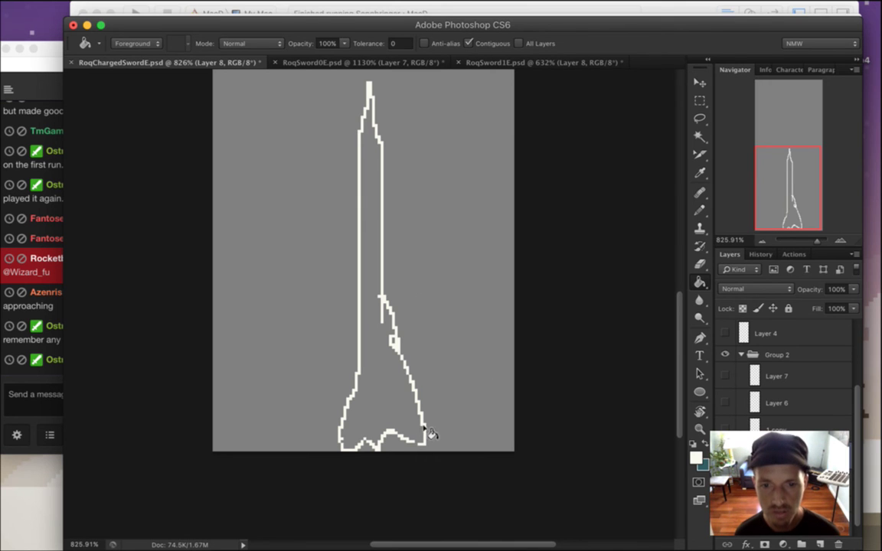
{"action": "key", "text": "b"}
{"action": "key", "text": "g"}
{"action": "left_click", "coordinate": [386, 405]}
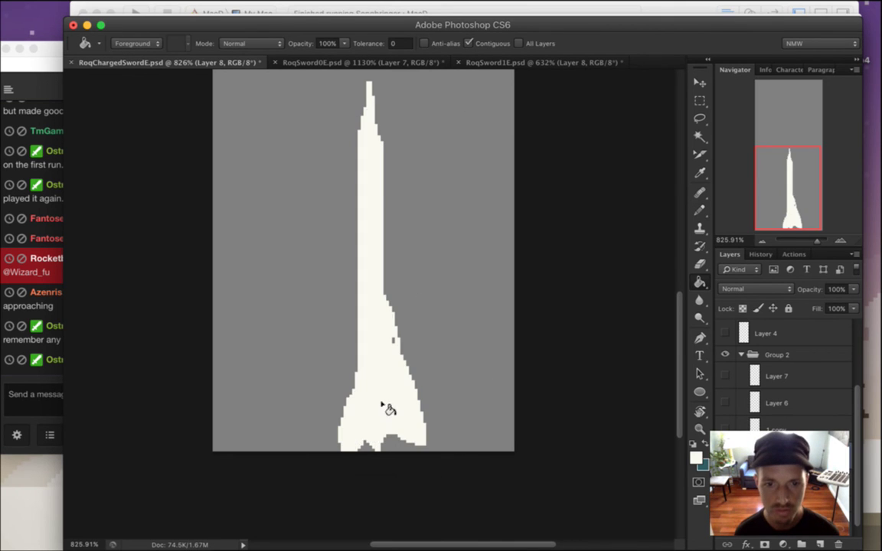
Glance at the Twitch chat and make Layer 6, Layer 7 and the 1 copy layer visible again.
{"action": "left_click", "coordinate": [73, 393]}
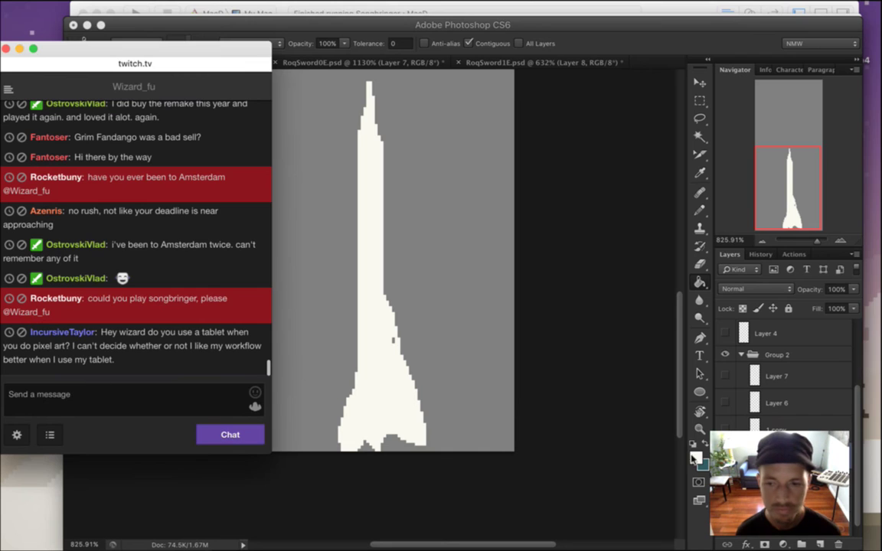
{"action": "left_click", "coordinate": [725, 404]}
{"action": "left_click", "coordinate": [726, 377]}
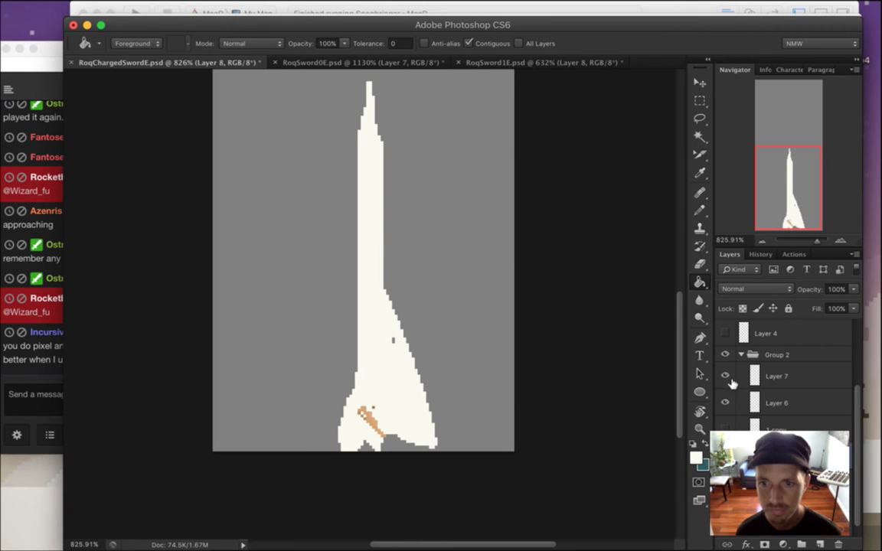
{"action": "left_click", "coordinate": [725, 432]}
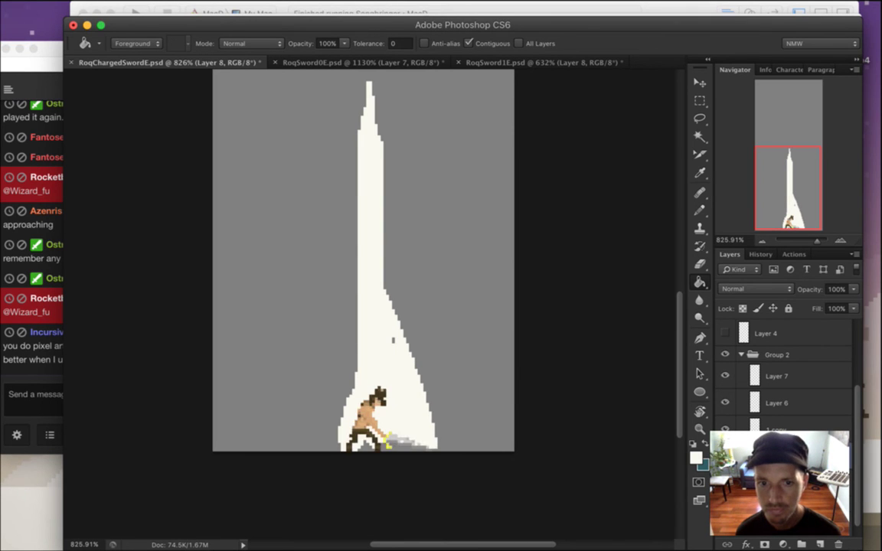
Read the chat messages requesting Songbringer and asking whether a tablet is used for pixel art.
{"action": "key", "text": "e"}
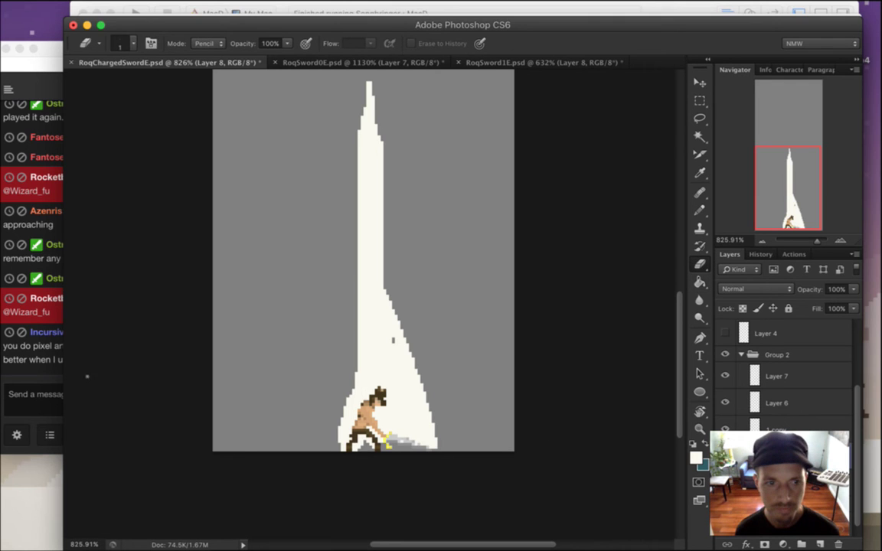
{"action": "left_click", "coordinate": [44, 381]}
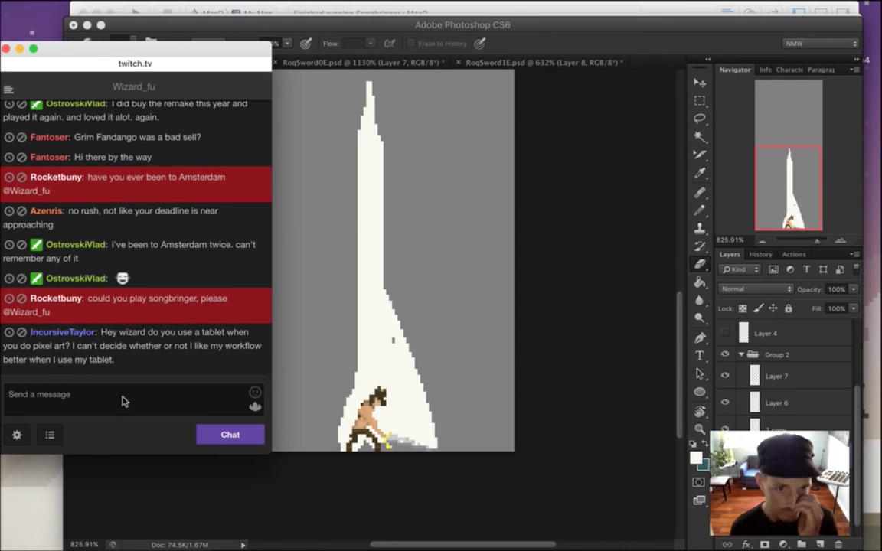
{"action": "left_click_drag", "start_coordinate": [108, 312], "coordinate": [131, 313]}
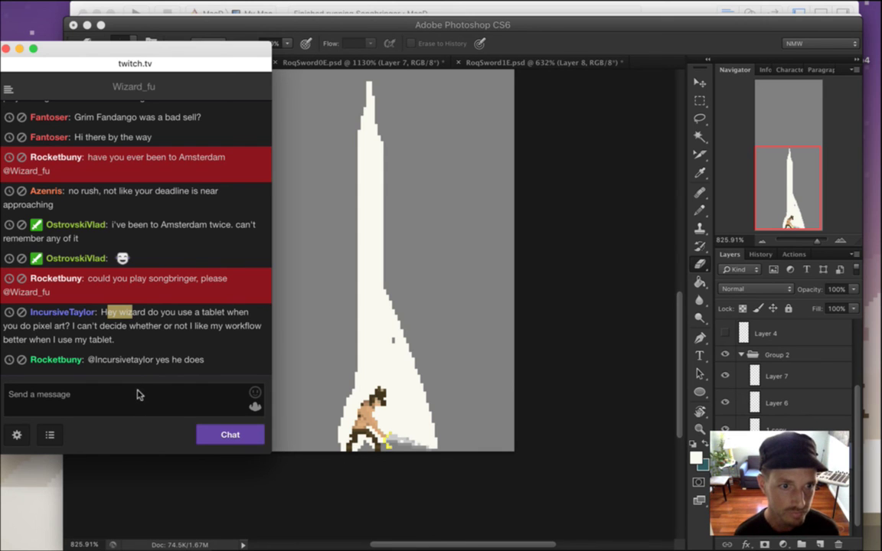
{"action": "left_click_drag", "start_coordinate": [105, 327], "coordinate": [130, 340]}
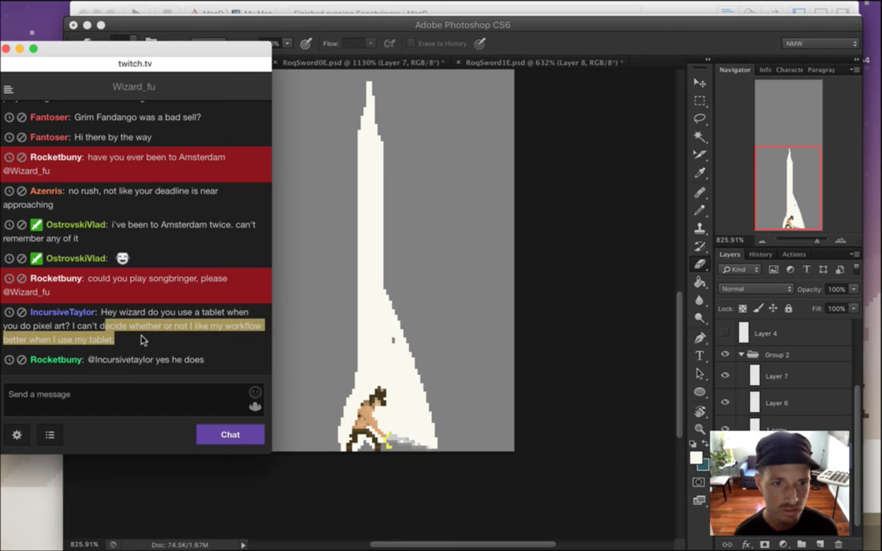
{"action": "left_click", "coordinate": [139, 343]}
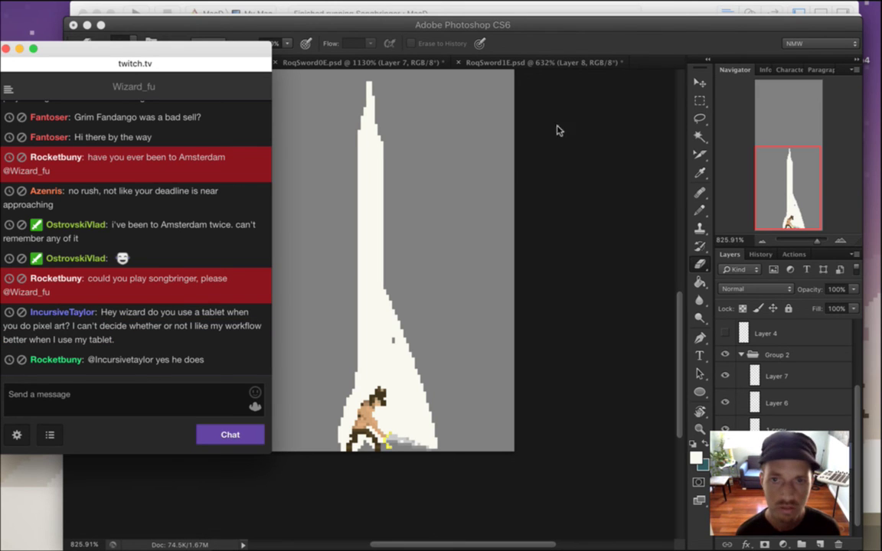
Return to Photoshop, fill the small hole in the white light shape, and erase the light around the character's feet and legs.
{"action": "left_click", "coordinate": [553, 46]}
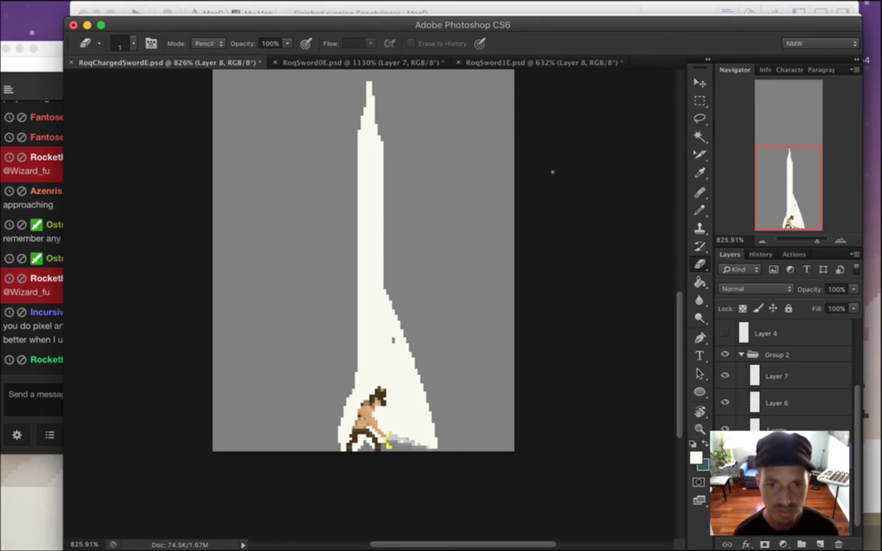
{"action": "left_click", "coordinate": [391, 340]}
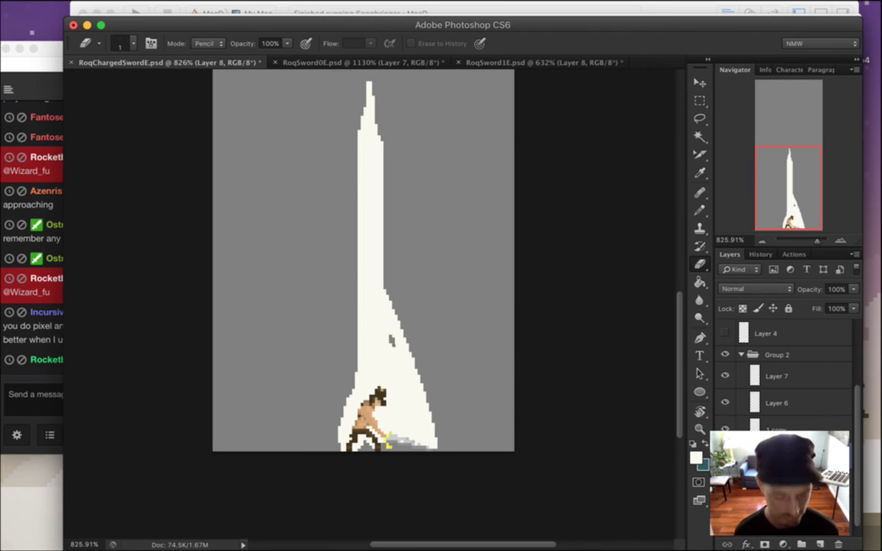
{"action": "key", "text": "b"}
{"action": "left_click", "coordinate": [392, 341]}
{"action": "key", "text": "e"}
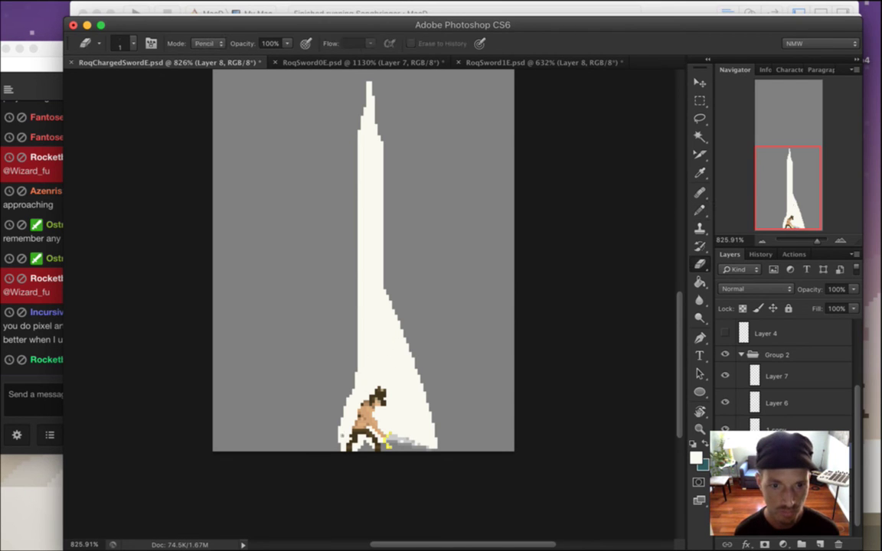
{"action": "mouse_move", "coordinate": [341, 450]}
{"action": "left_mouse_down"}
{"action": "mouse_move", "coordinate": [340, 436]}
{"action": "mouse_move", "coordinate": [352, 456]}
{"action": "left_mouse_up"}
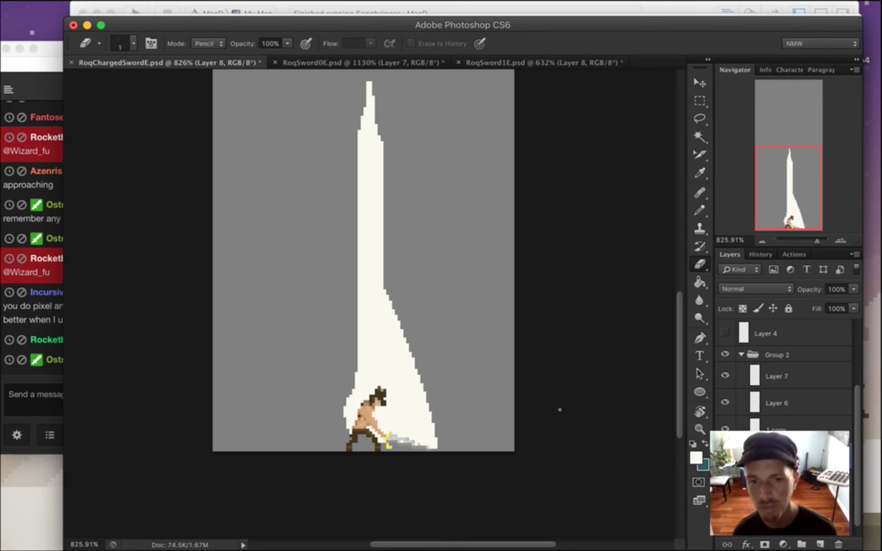
Rework the light's slash-side edge and erase the tall beam with a larger eraser into a thin, tapering spike, checking it against the character layer.
{"action": "key", "text": "b"}
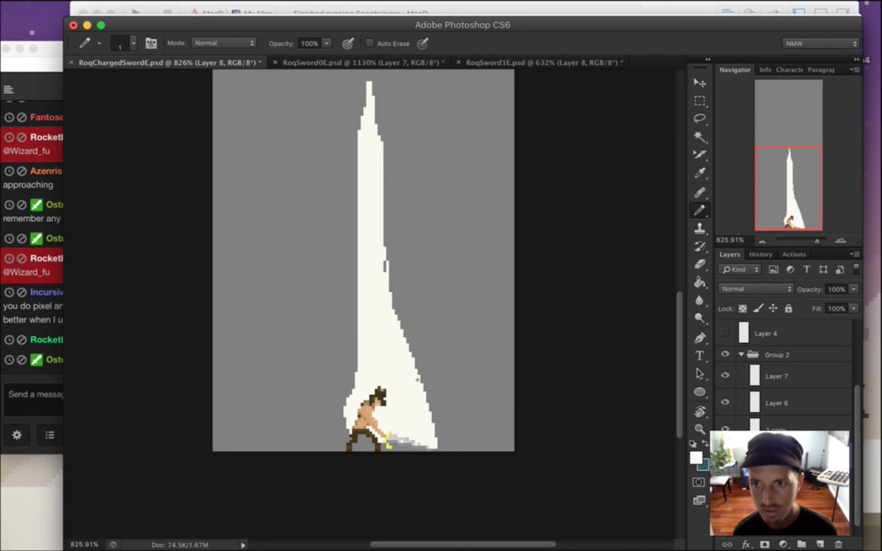
{"action": "key", "text": "e"}
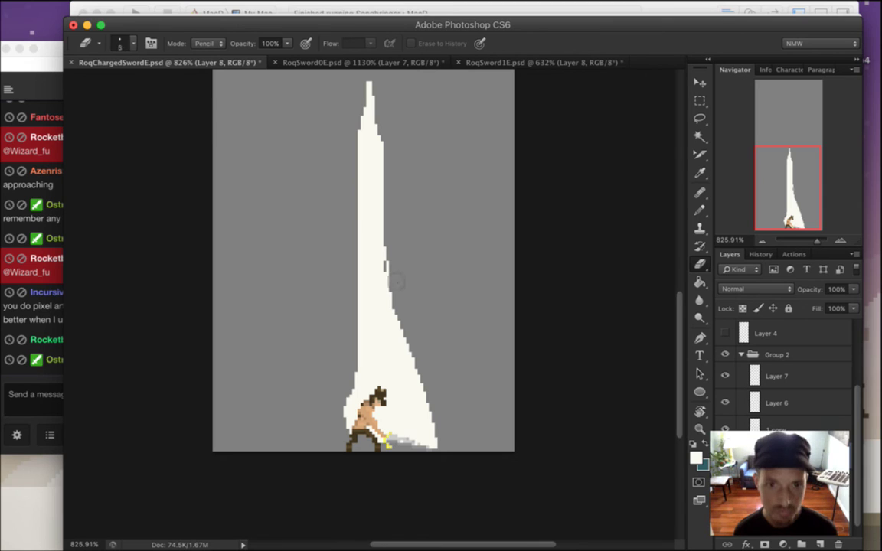
{"action": "mouse_move", "coordinate": [377, 264]}
{"action": "left_mouse_down"}
{"action": "mouse_move", "coordinate": [367, 149]}
{"action": "mouse_move", "coordinate": [376, 163]}
{"action": "left_mouse_up"}
{"action": "mouse_move", "coordinate": [369, 84]}
{"action": "left_mouse_down"}
{"action": "mouse_move", "coordinate": [363, 153]}
{"action": "mouse_move", "coordinate": [383, 259]}
{"action": "mouse_move", "coordinate": [373, 256]}
{"action": "mouse_move", "coordinate": [375, 289]}
{"action": "mouse_move", "coordinate": [389, 293]}
{"action": "mouse_move", "coordinate": [398, 320]}
{"action": "mouse_move", "coordinate": [388, 293]}
{"action": "mouse_move", "coordinate": [393, 301]}
{"action": "left_mouse_up"}
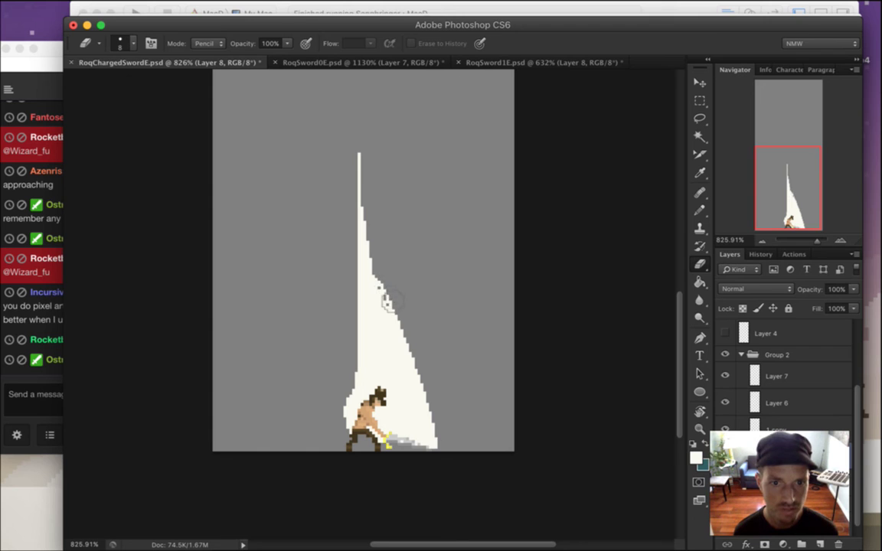
{"action": "left_click", "coordinate": [726, 429]}
{"action": "left_click", "coordinate": [725, 428]}
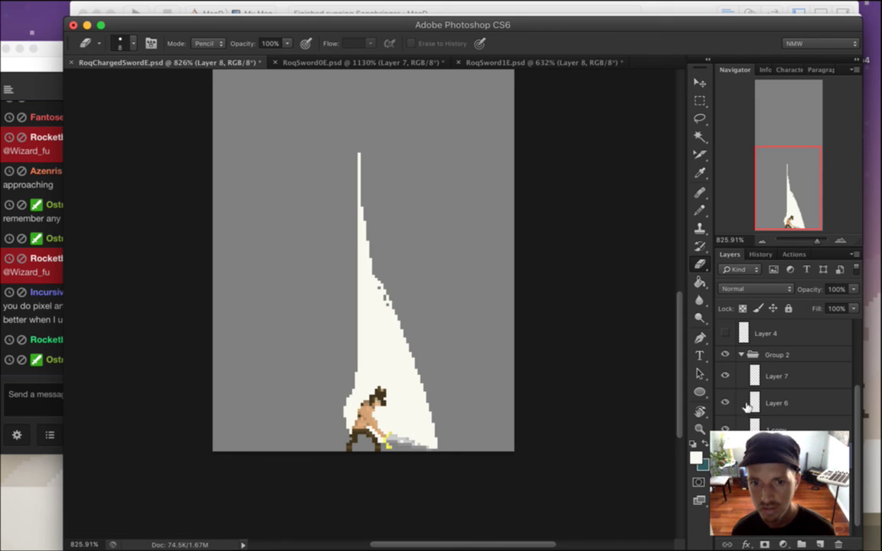
Merge the selected layers in Group 2, move Layer 7 below Layer 6, and merge Layer 7 with its neighbouring layer.
{"action": "left_click", "coordinate": [769, 400], "text": "shift"}
{"action": "right_click", "coordinate": [770, 400]}
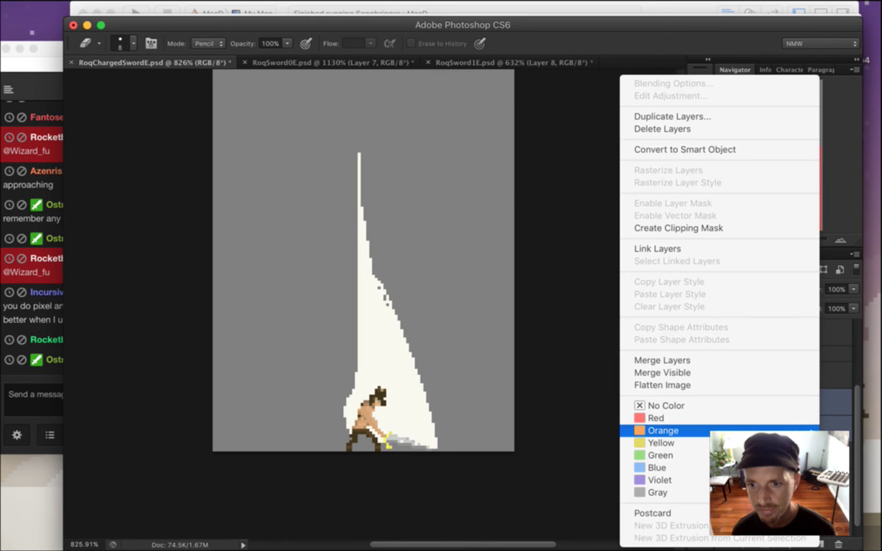
{"action": "left_click", "coordinate": [729, 368]}
{"action": "left_click_drag", "start_coordinate": [757, 396], "coordinate": [755, 423]}
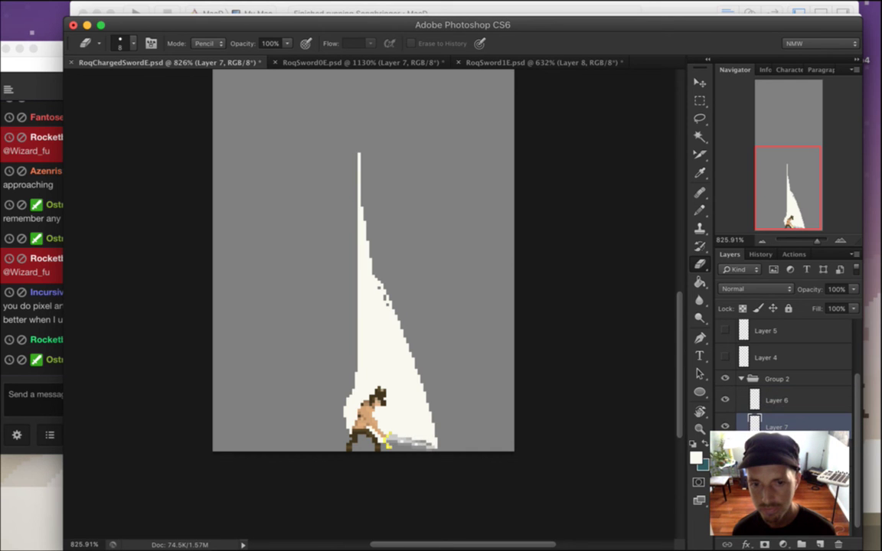
{"action": "right_click", "coordinate": [823, 421]}
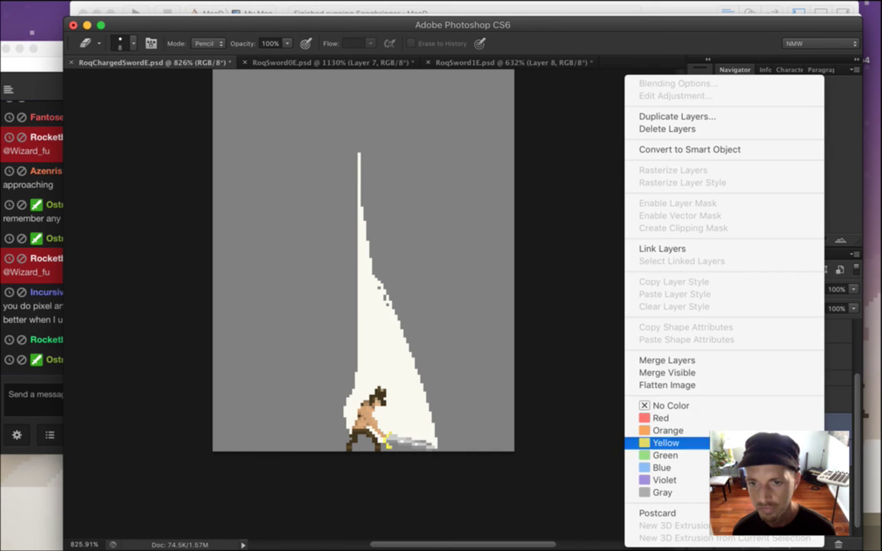
{"action": "left_click", "coordinate": [693, 365]}
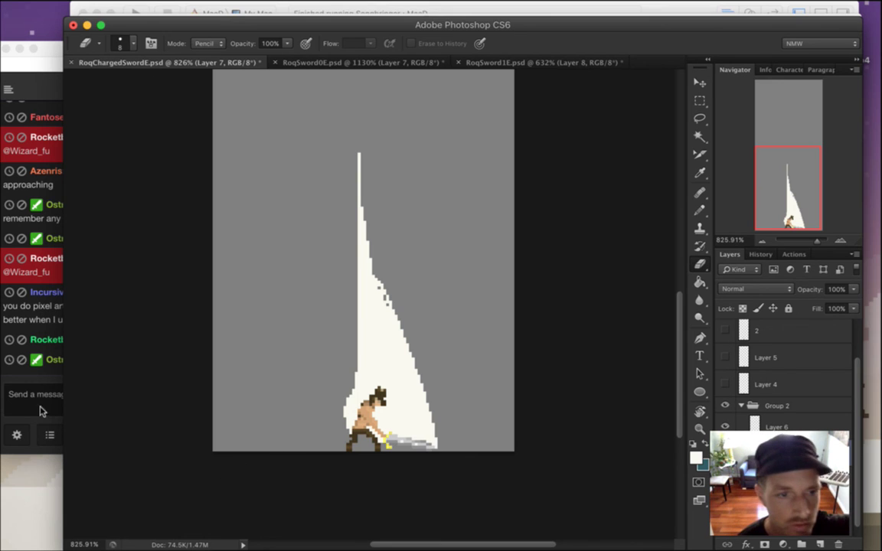
Switch to the Twitch chat and read the newest comments about the drawing and the speed of working with a tablet.
{"action": "left_click", "coordinate": [34, 357]}
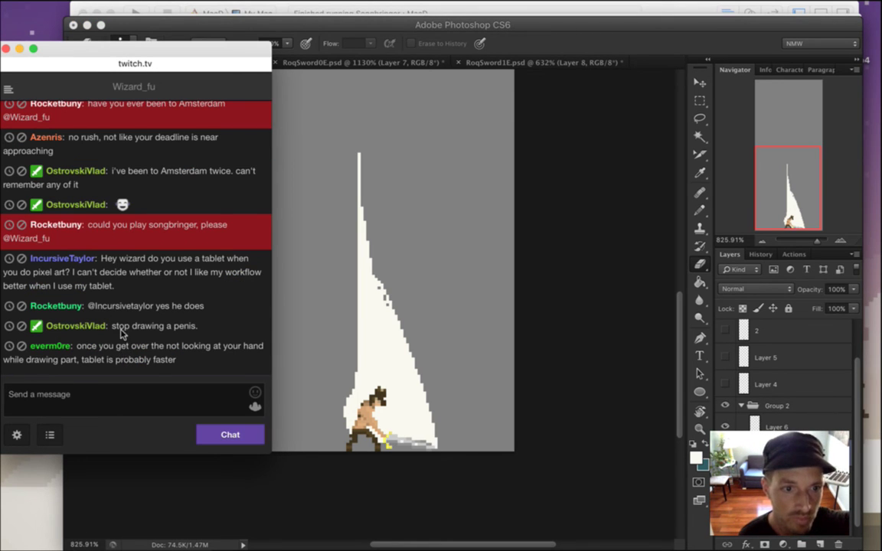
{"action": "double_click", "coordinate": [167, 327]}
{"action": "left_click_drag", "start_coordinate": [167, 328], "coordinate": [116, 328]}
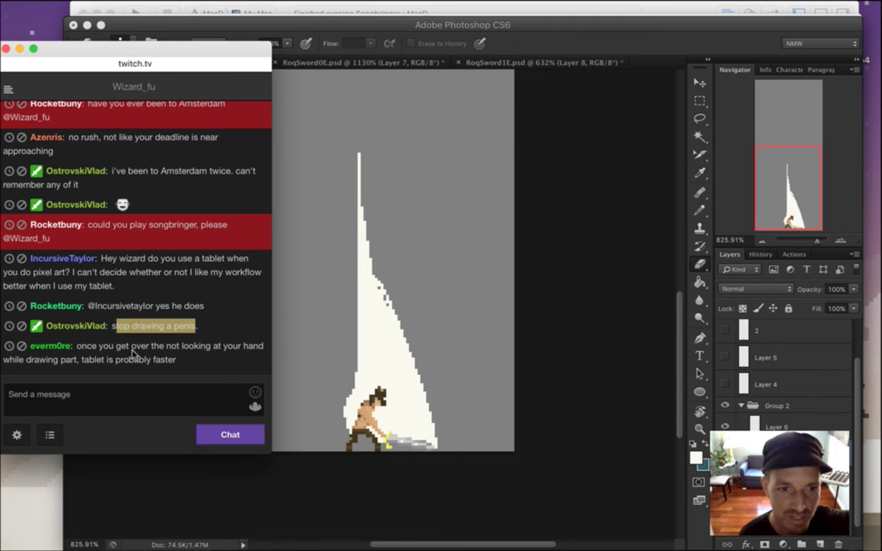
{"action": "left_click", "coordinate": [160, 376]}
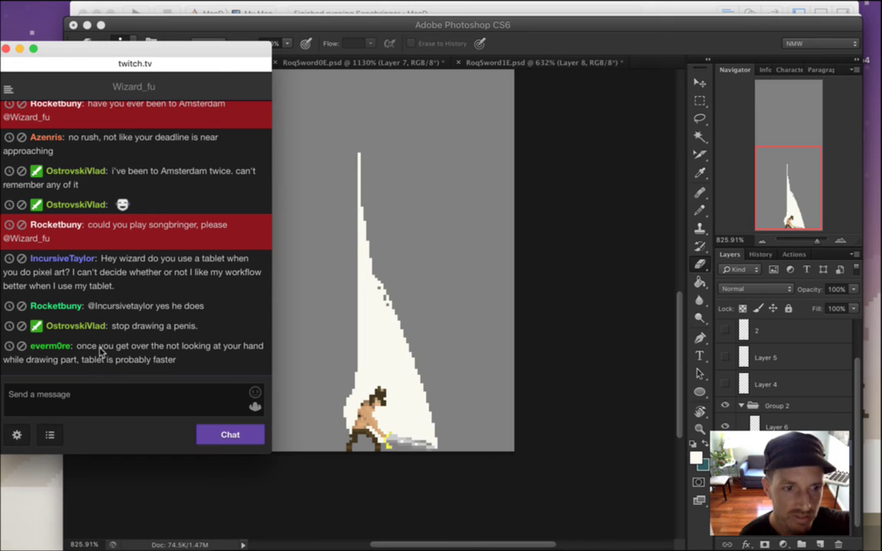
{"action": "left_click_drag", "start_coordinate": [96, 346], "coordinate": [179, 366]}
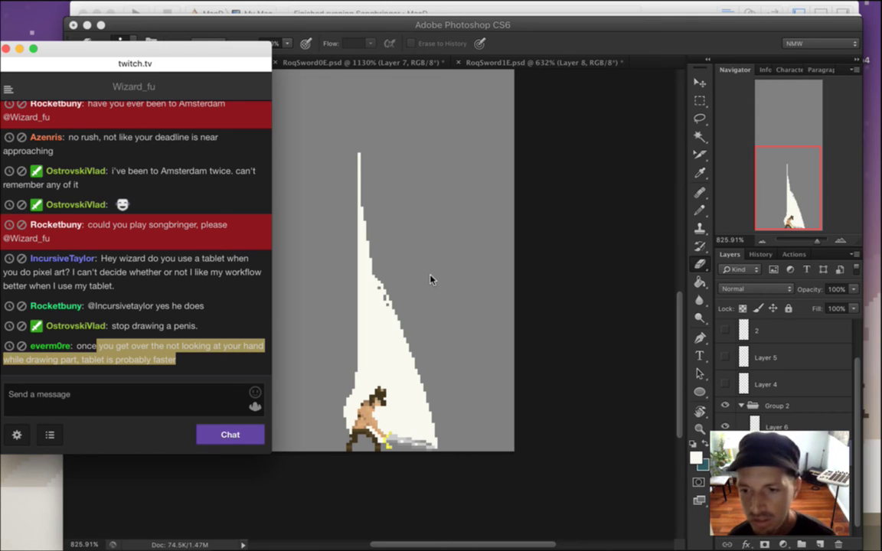
{"action": "left_click", "coordinate": [144, 359]}
{"action": "left_click_drag", "start_coordinate": [109, 347], "coordinate": [166, 356]}
{"action": "left_click", "coordinate": [168, 325]}
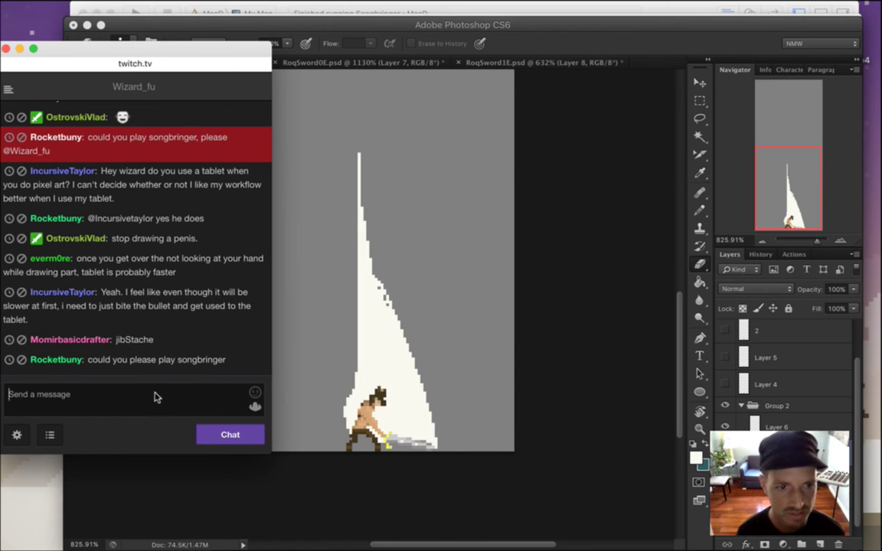
Send the brown hat emoticon and the wizRoq emoticon to the chat as separate messages, and close the emoticon picker.
{"action": "left_click", "coordinate": [256, 408]}
{"action": "left_click", "coordinate": [102, 164]}
{"action": "left_click", "coordinate": [236, 449]}
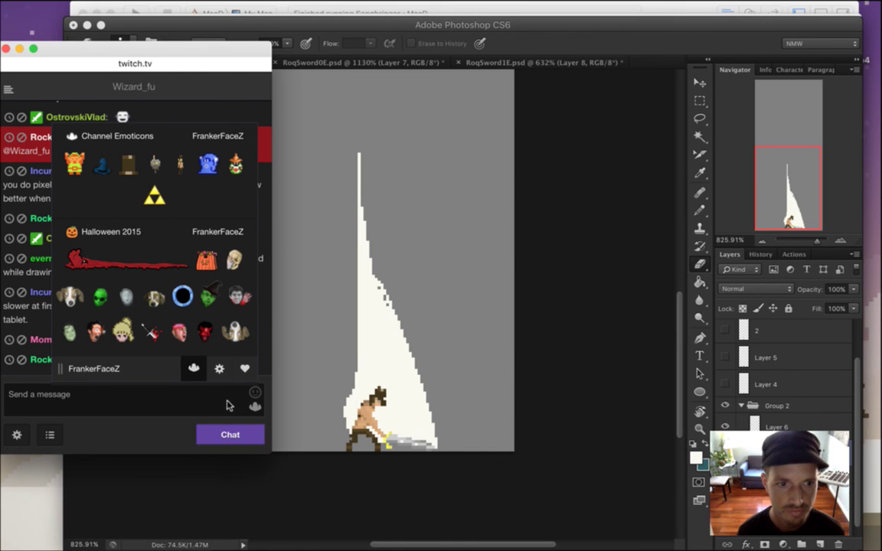
{"action": "left_click", "coordinate": [182, 167]}
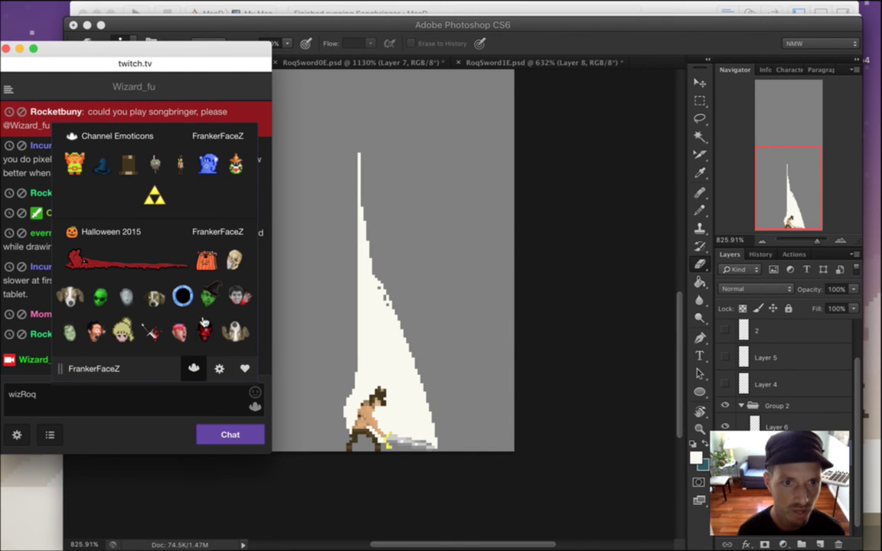
{"action": "left_click", "coordinate": [231, 435]}
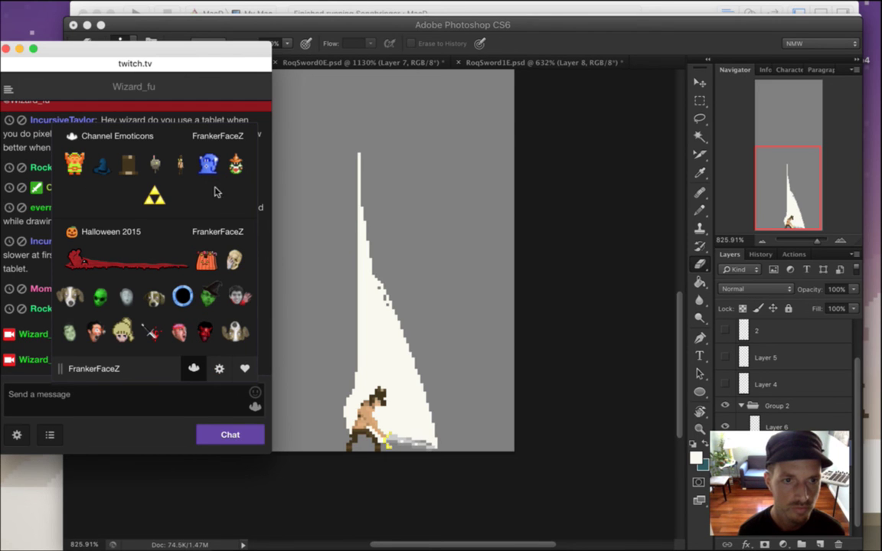
{"action": "left_click", "coordinate": [239, 401]}
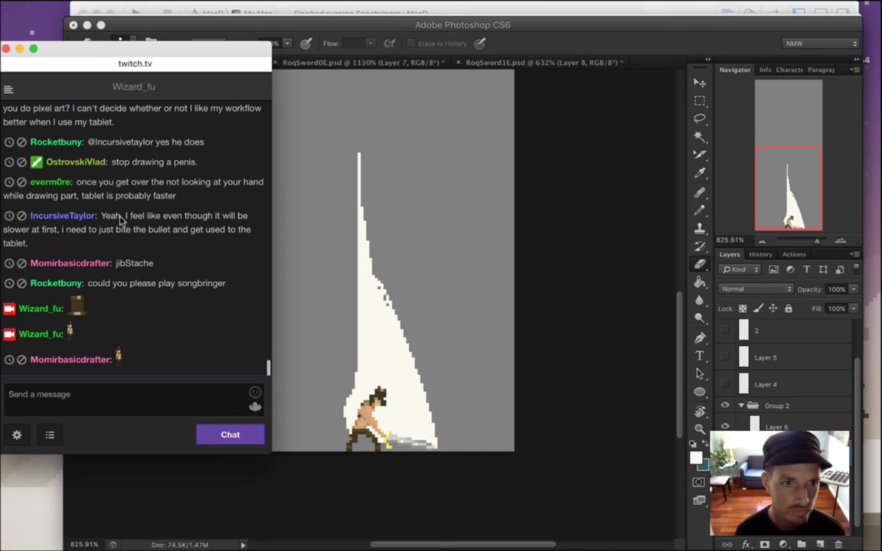
Read the chat comments about getting used to a tablet and the request to play Songbringer.
{"action": "left_click_drag", "start_coordinate": [121, 219], "coordinate": [137, 239]}
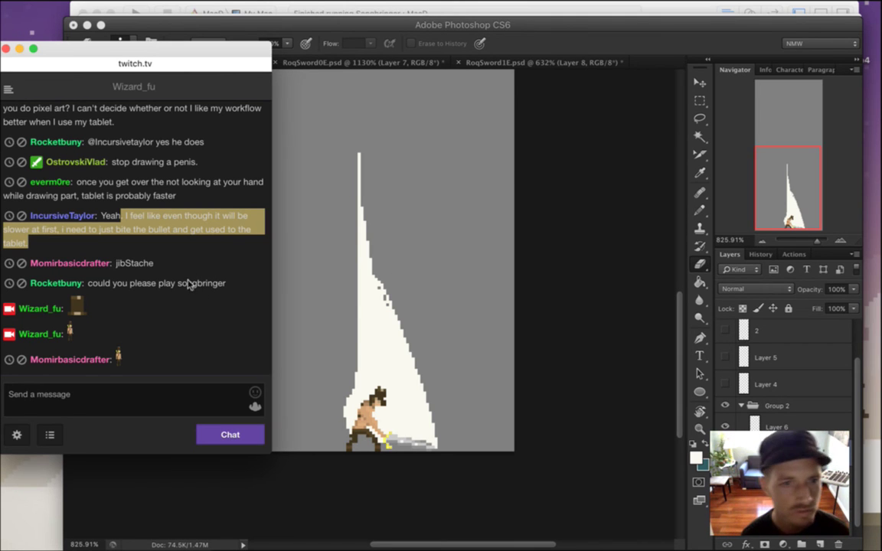
{"action": "left_click", "coordinate": [152, 240]}
{"action": "left_click_drag", "start_coordinate": [145, 218], "coordinate": [167, 255]}
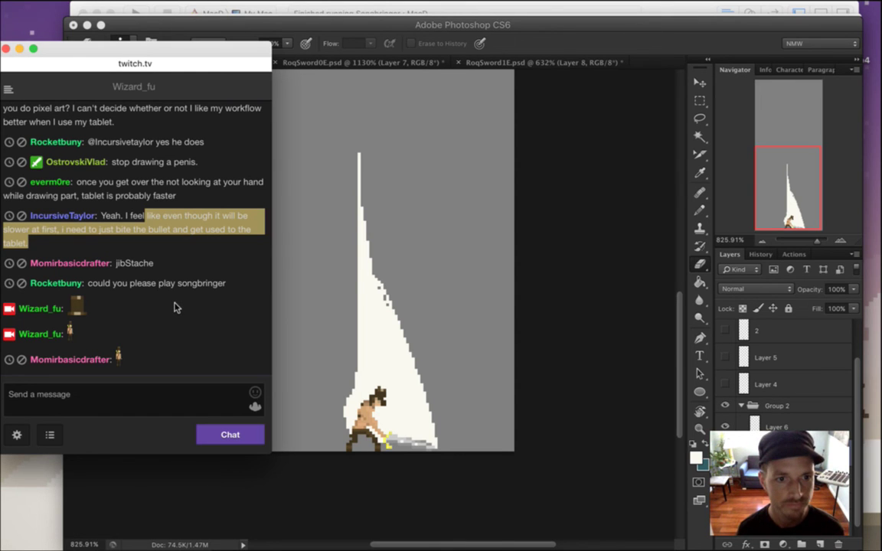
{"action": "left_click_drag", "start_coordinate": [97, 283], "coordinate": [224, 284]}
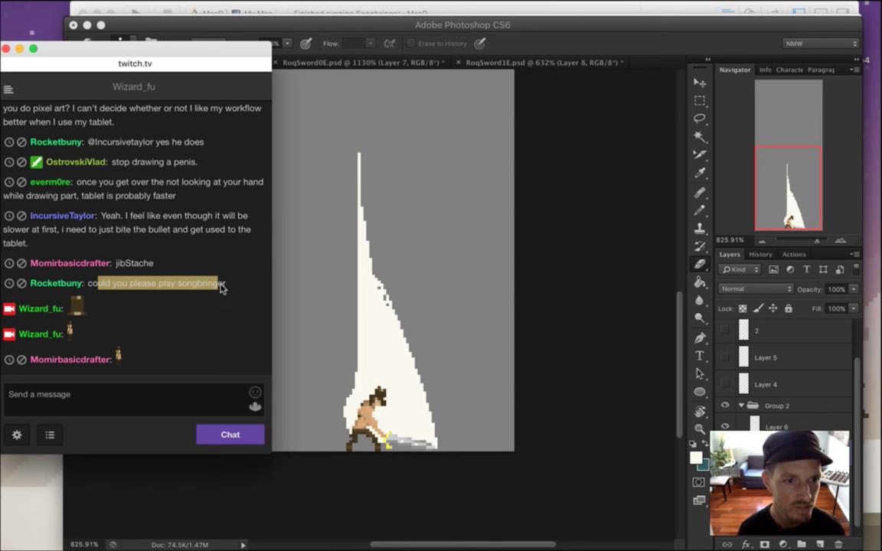
Switch to Xcode, run the Songbringer project, glance at the Twitch chat, and bring the game window forward.
{"action": "key", "text": "super+Tab"}
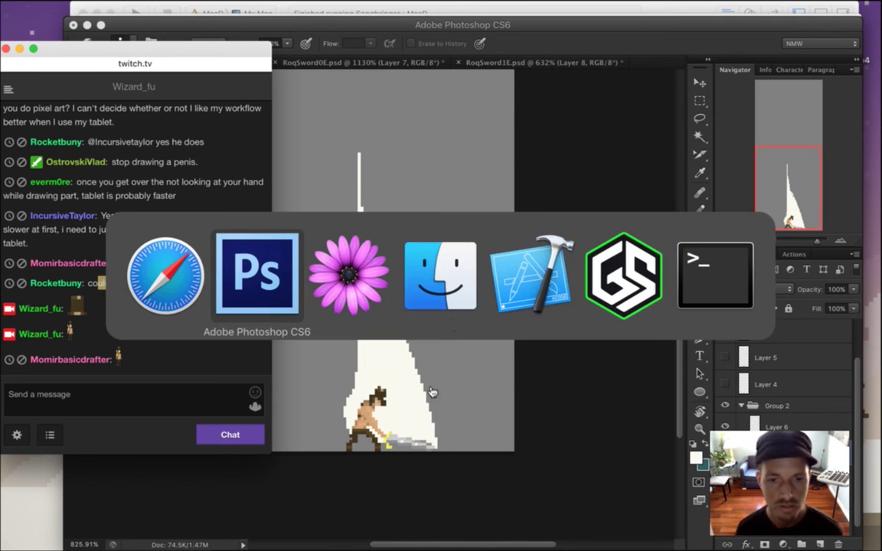
{"action": "left_click", "coordinate": [560, 305]}
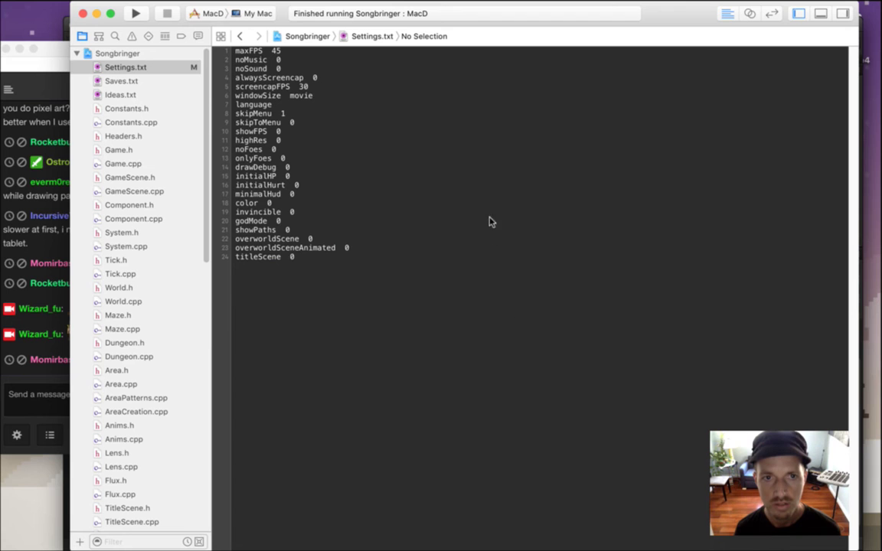
{"action": "key", "text": "super+r"}
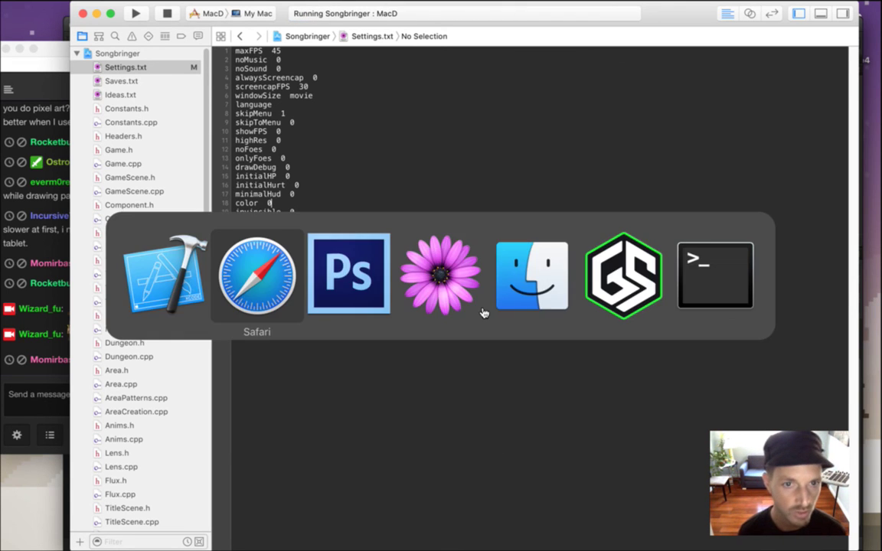
{"action": "key", "text": "super+Tab"}
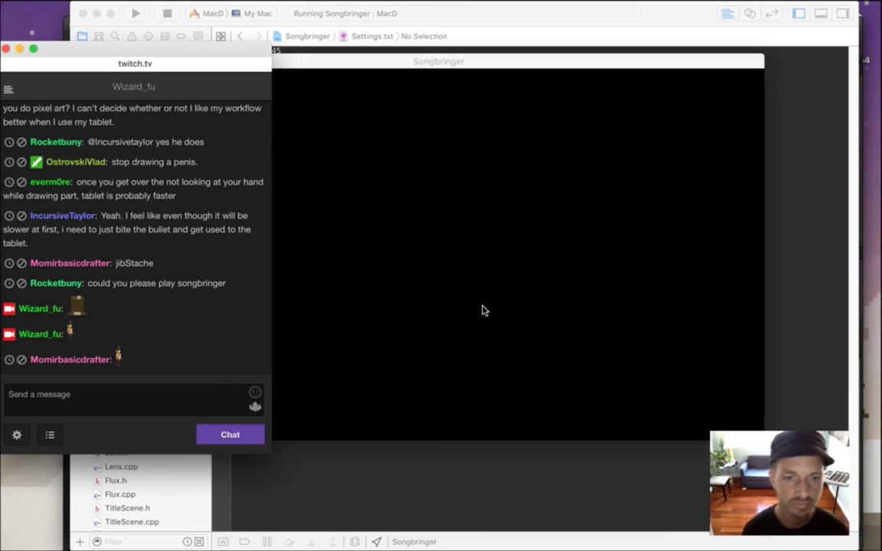
{"action": "key", "text": "super+Tab"}
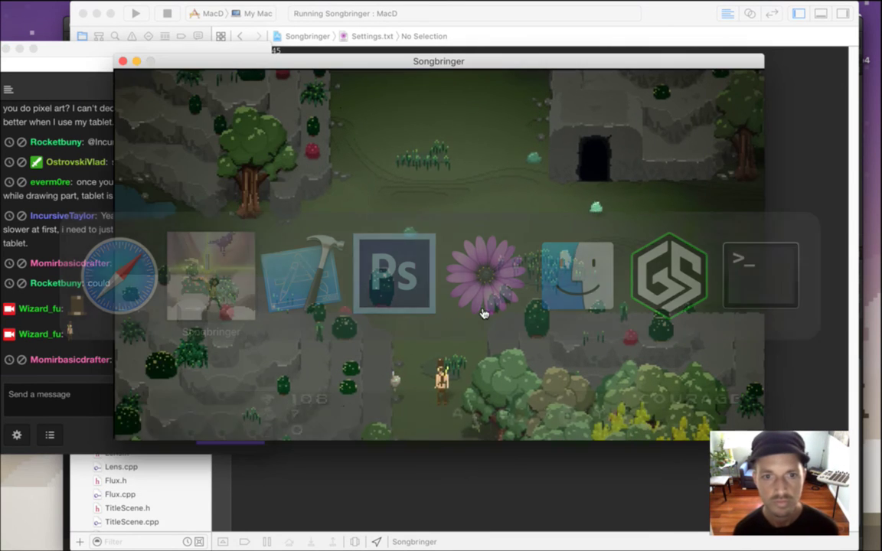
Walk the hero up through the rocky clearing in Songbringer, swinging the sword at nearby creatures.
{"action": "key", "text": "Up"}
{"action": "key", "text": "space"}
{"action": "key", "text": "Up"}
{"action": "key", "text": "Right"}
{"action": "key", "text": "Left"}
{"action": "key", "text": "Up"}
{"action": "key", "text": "space"}
{"action": "key", "text": "Right"}
{"action": "key", "text": "space"}
{"action": "key", "text": "Up"}
{"action": "key", "text": "Right"}
{"action": "key", "text": "Down"}
{"action": "key", "text": "Right"}
{"action": "key", "text": "Up"}
{"action": "key", "text": "Up"}
{"action": "key", "text": "Left"}
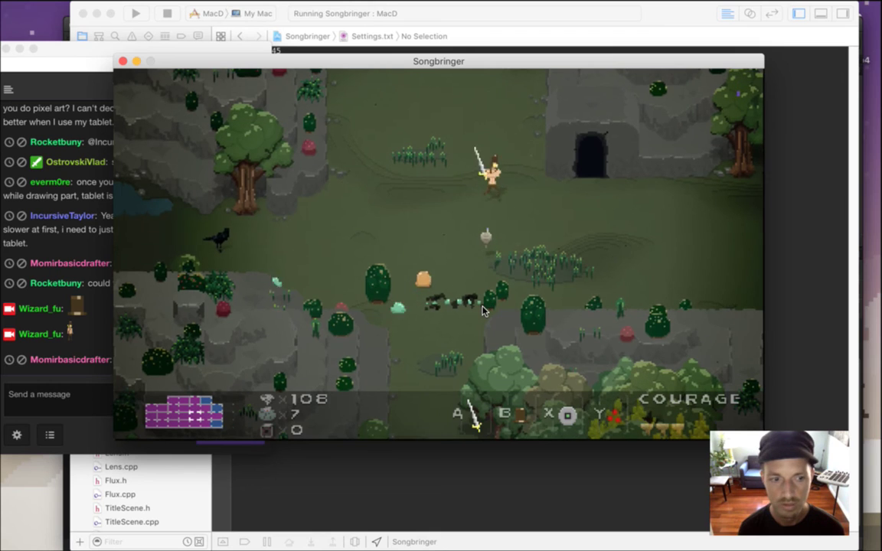
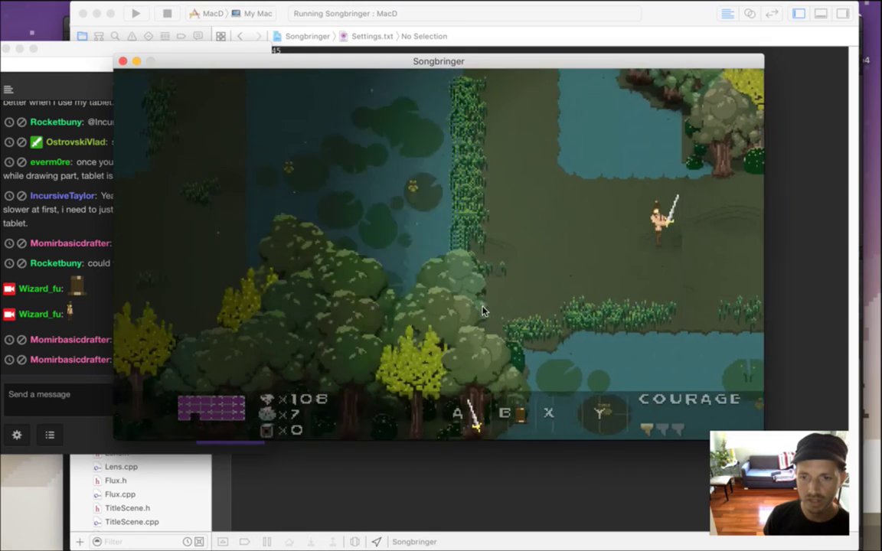
Open the game's inventory and select the Nano Sword in the equipment grid.
{"action": "key", "text": "Return"}
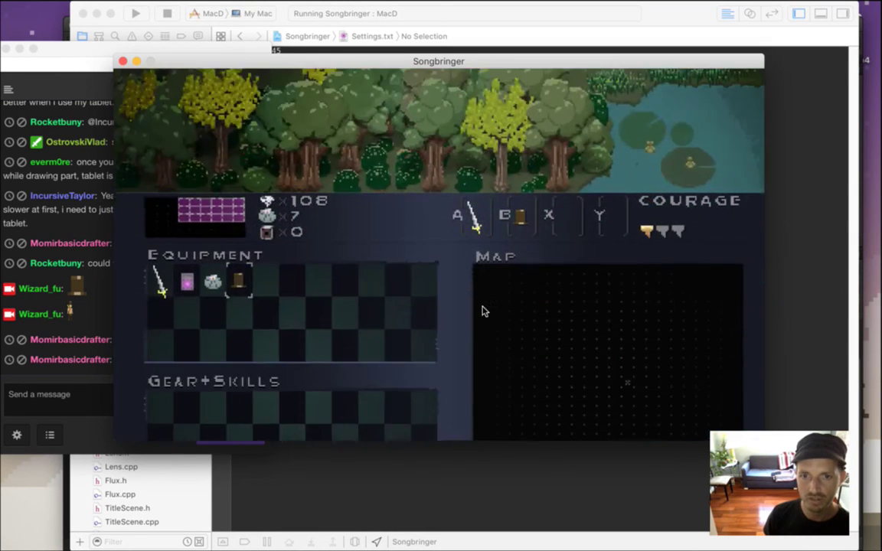
{"action": "key", "text": "Left"}
{"action": "key", "text": "Left"}
{"action": "key", "text": "Left"}
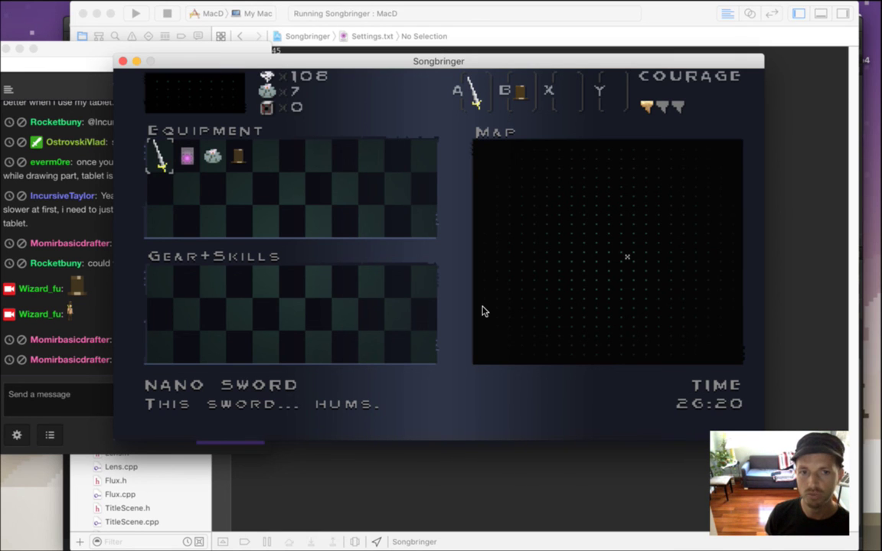
Switch to the Twitch chat to read the newest messages, including the question about a new sound, and return to Songbringer.
{"action": "key", "text": "super+Tab"}
{"action": "key", "text": "super+Tab"}
{"action": "key", "text": "super+Tab"}
{"action": "key", "text": "super+Tab"}
{"action": "key", "text": "super+Tab"}
{"action": "key", "text": "super+Tab"}
{"action": "key", "text": "super+Tab"}
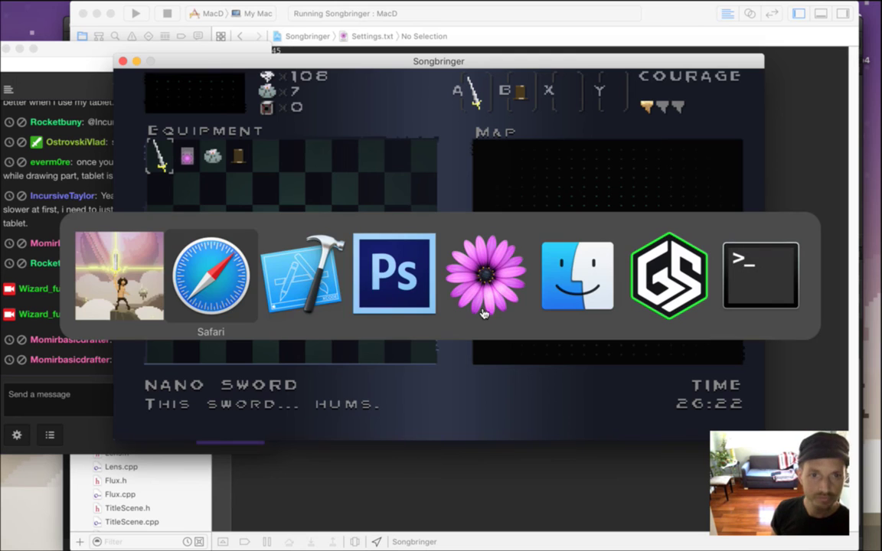
{"action": "key", "text": "super+Tab"}
{"action": "key", "text": "super+Tab"}
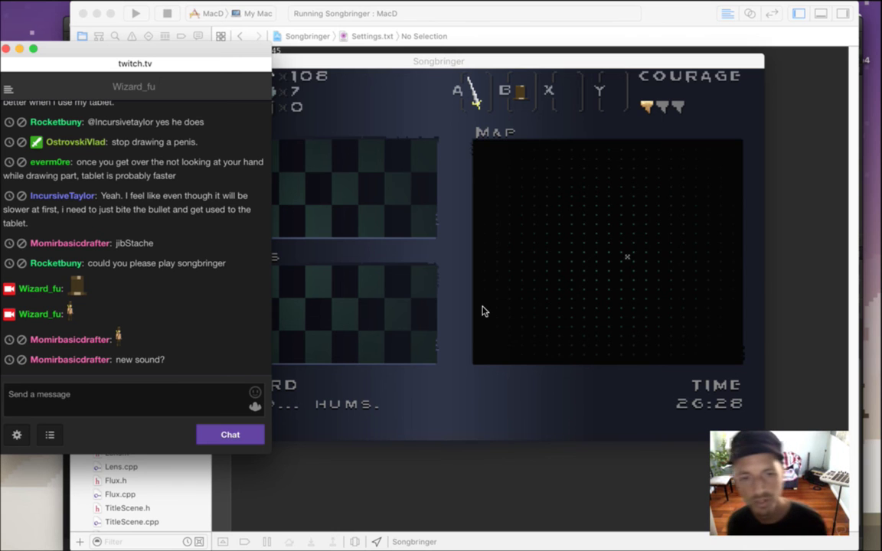
{"action": "key", "text": "super+Tab"}
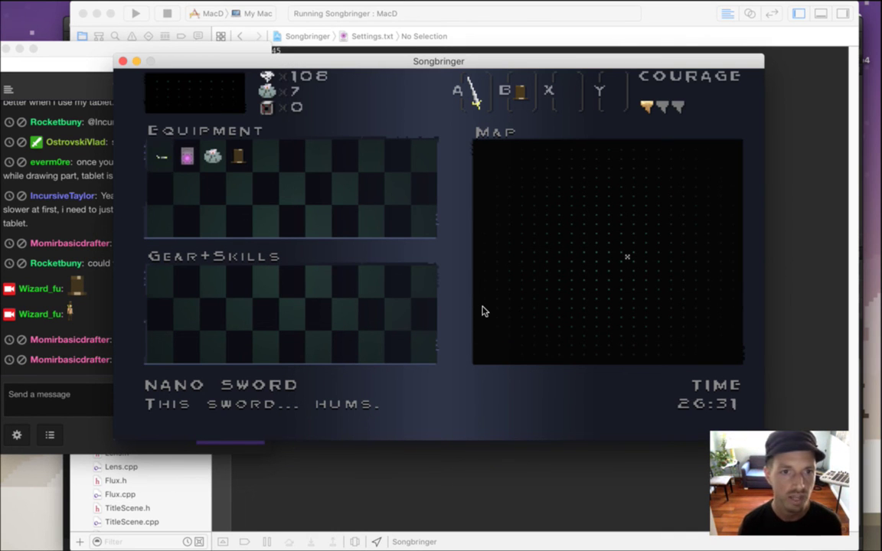
Close the inventory and walk the hero up from the lakeside path into the forest clearing.
{"action": "key", "text": "Escape"}
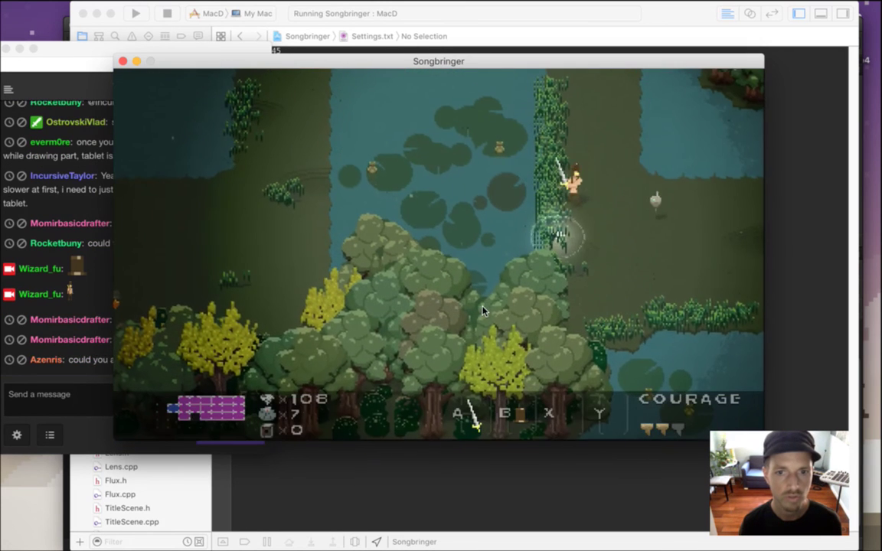
{"action": "key", "text": "Up"}
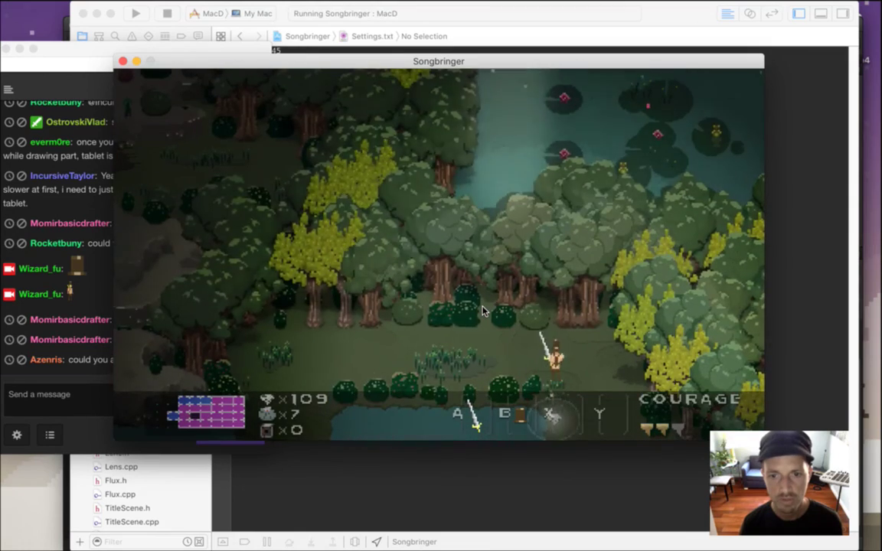
{"action": "key", "text": "Left"}
{"action": "key", "text": "Right"}
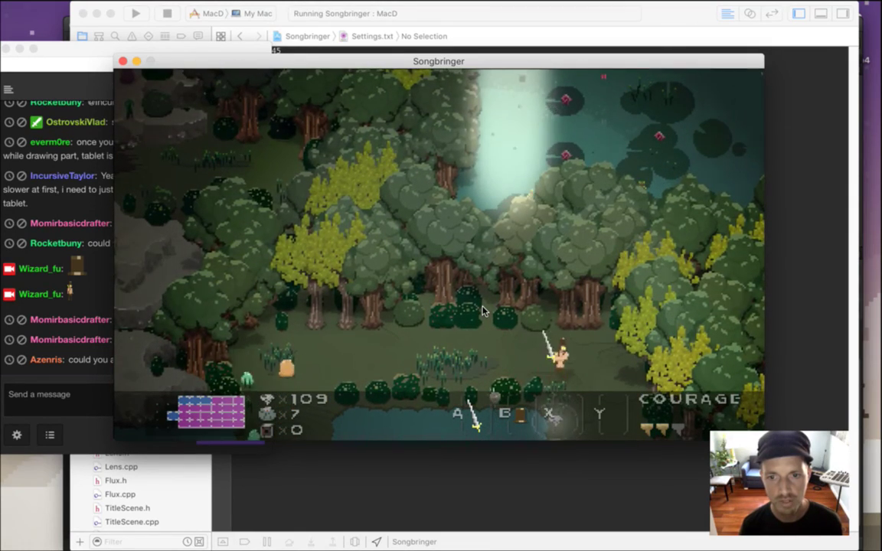
Walk the hero through the forest clearing, attacking the green and orange blob creatures with the sword.
{"action": "key", "text": "Down"}
{"action": "key", "text": "Up"}
{"action": "key", "text": "Left"}
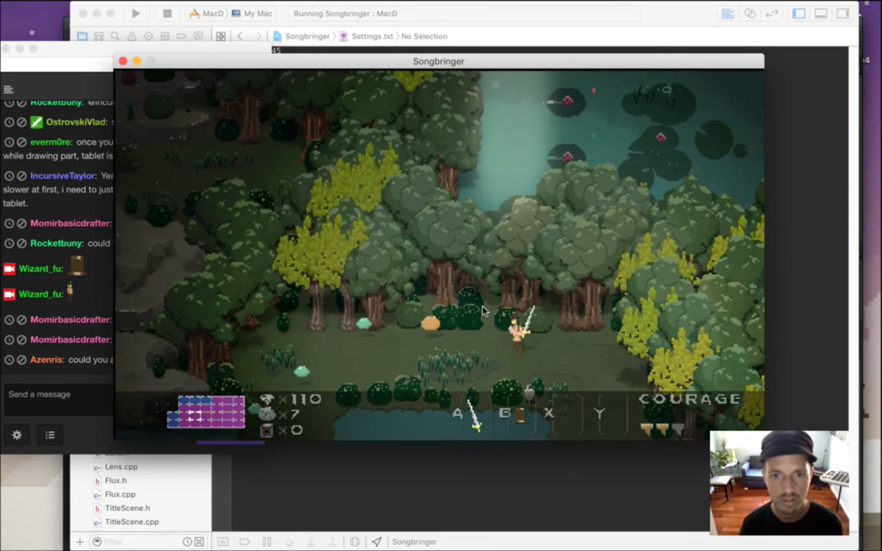
{"action": "key", "text": "Down"}
{"action": "key", "text": "Left"}
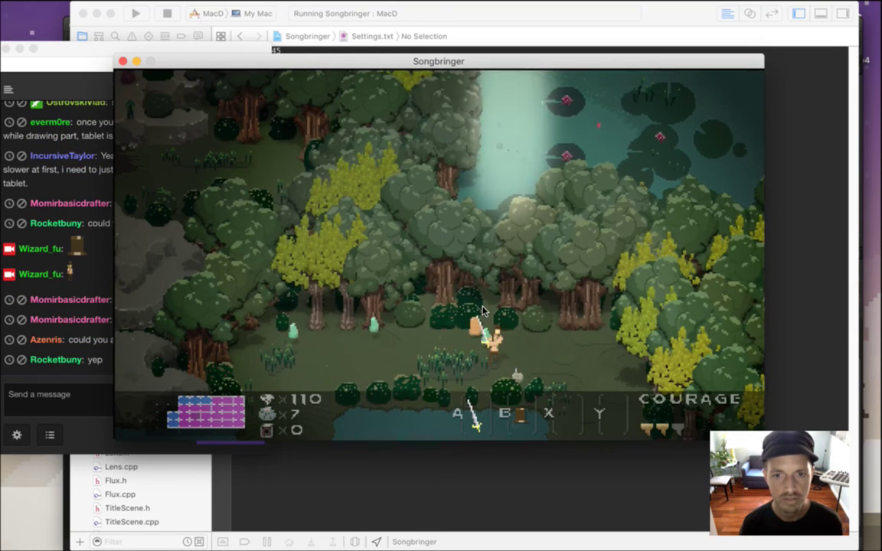
{"action": "key", "text": "a"}
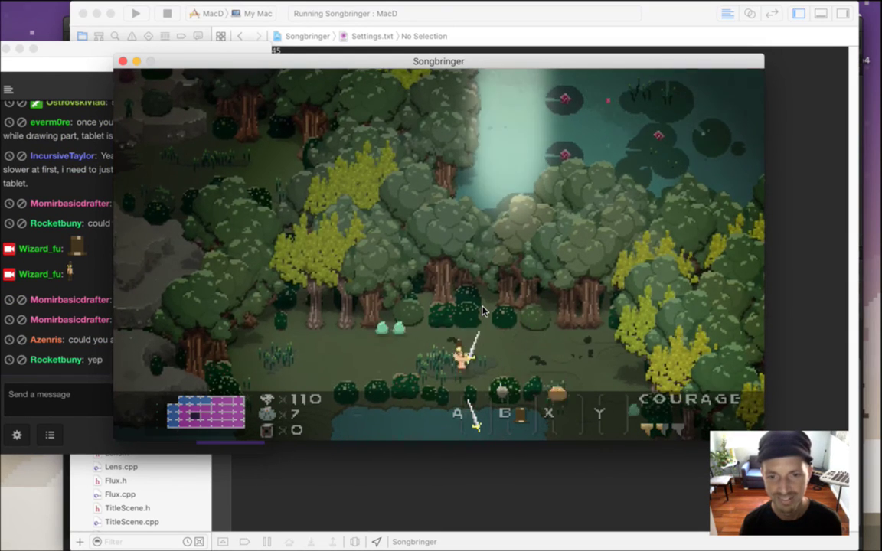
{"action": "key", "text": "a"}
{"action": "key", "text": "Up"}
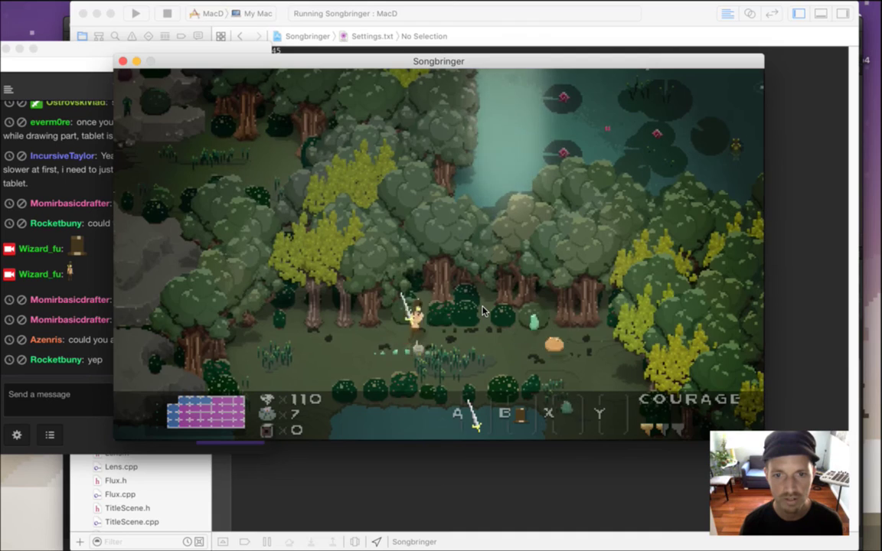
Chase the remaining blobs across the clearing and cut them down beneath the trees.
{"action": "key", "text": "Down"}
{"action": "key", "text": "Left"}
{"action": "key", "text": "Left"}
{"action": "key", "text": "Up"}
{"action": "key", "text": "z"}
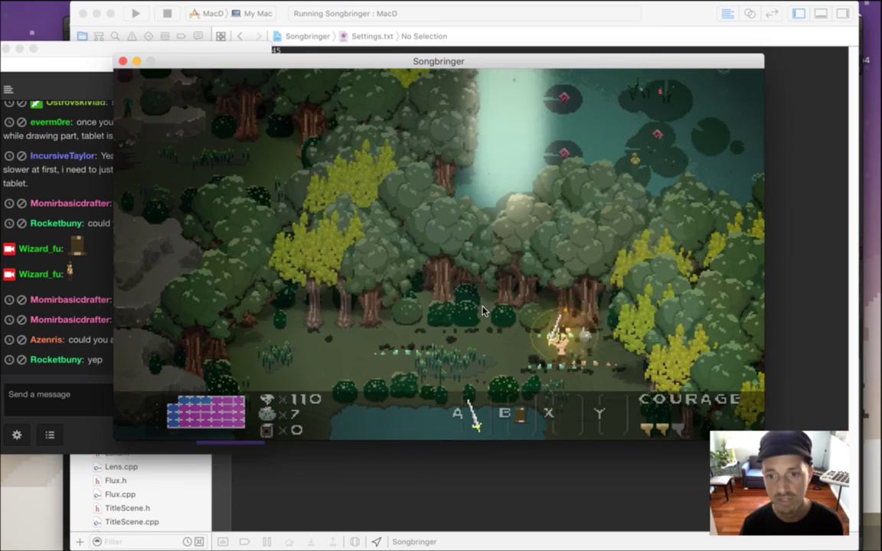
Walk the hero out of the forest clearing and down the path between the two lakes.
{"action": "key", "text": "Left"}
{"action": "key", "text": "Down"}
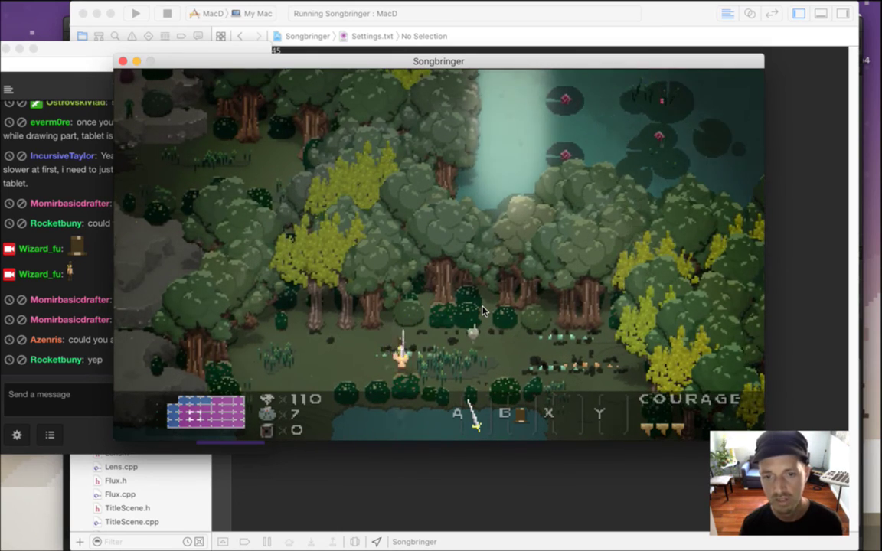
{"action": "key", "text": "Left"}
{"action": "key", "text": "Down"}
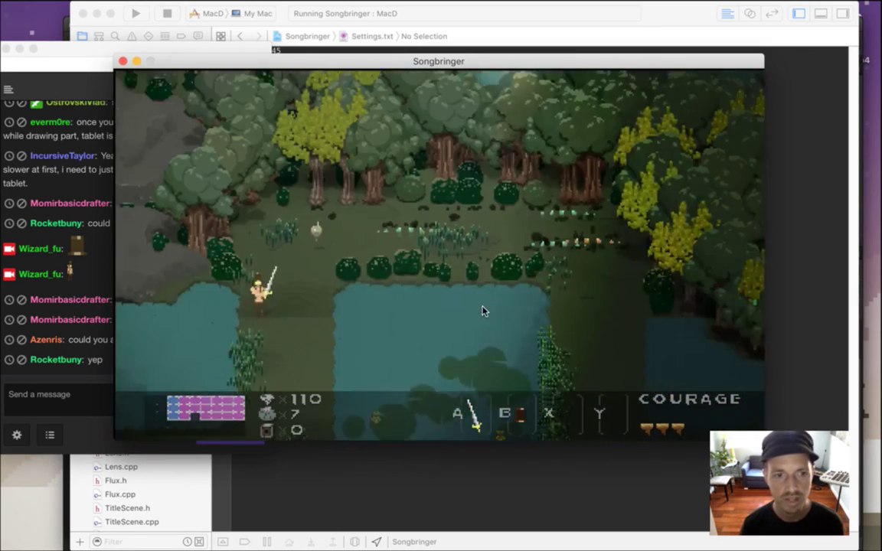
{"action": "key", "text": "Down"}
Switch to the Twitch chat to read the newest viewer messages, and return to Songbringer.
{"action": "key", "text": "super+Tab"}
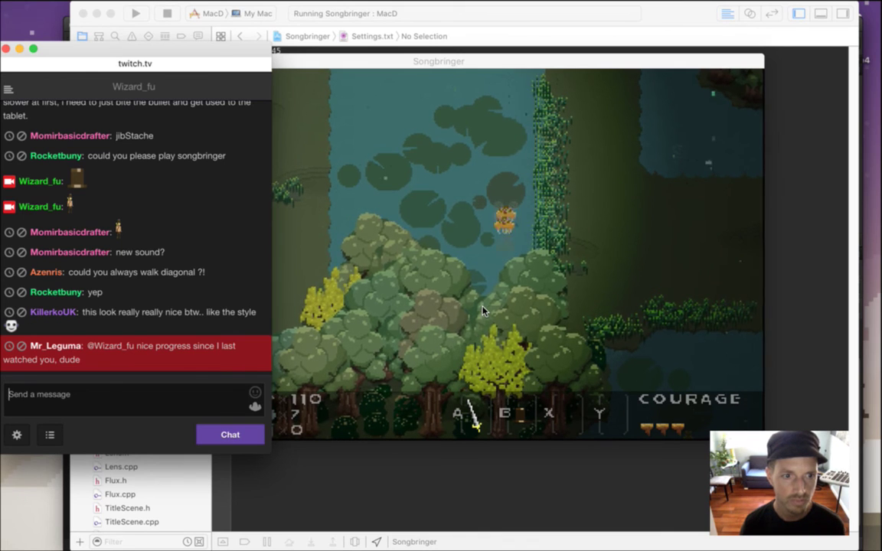
{"action": "left_click", "coordinate": [483, 310]}
{"action": "key", "text": "Down"}
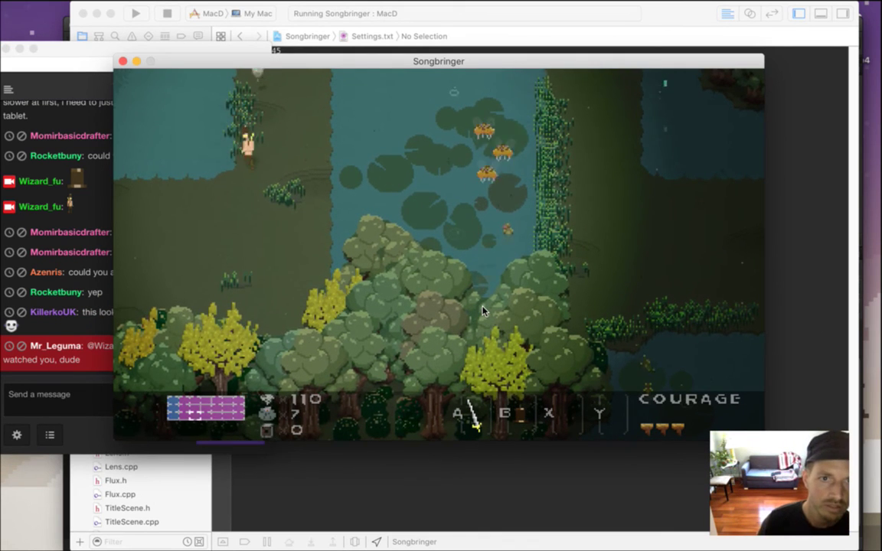
Walk the hero away from the lily-pad lake into the open grassy meadow.
{"action": "key", "text": "Left"}
{"action": "key", "text": "Left"}
{"action": "key", "text": "Down"}
{"action": "key", "text": "Left"}
{"action": "key", "text": "Up"}
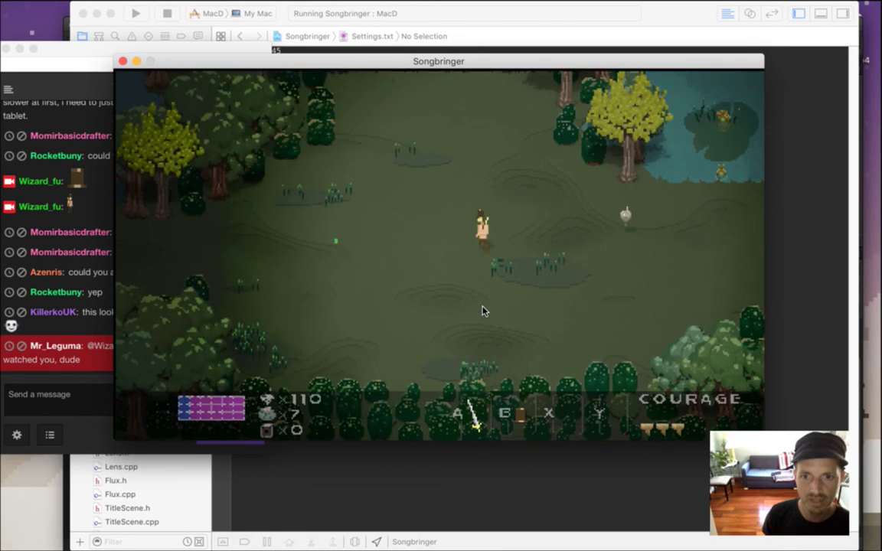
Lead the hero up from the meadow into the dark clearing around the large black sphere.
{"action": "key", "text": "Right"}
{"action": "key", "text": "Up"}
{"action": "key", "text": "Up"}
{"action": "key", "text": "Up"}
{"action": "key", "text": "Left"}
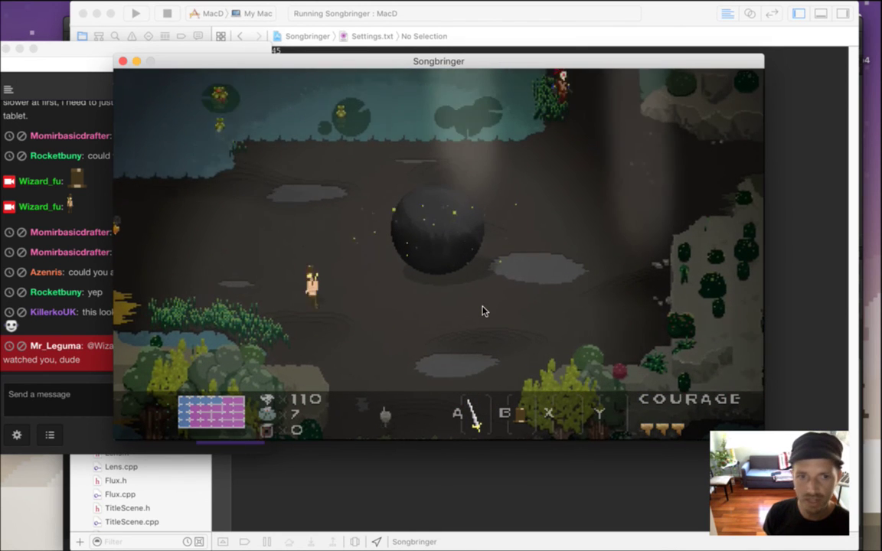
Fight the flying insects and red-haired warriors around the black sphere with the sword.
{"action": "key", "text": "Right"}
{"action": "key", "text": "Down"}
{"action": "key", "text": "Right"}
{"action": "key", "text": "Left"}
{"action": "key", "text": "Down"}
{"action": "key", "text": "Right"}
{"action": "key", "text": "Down"}
{"action": "key", "text": "Right"}
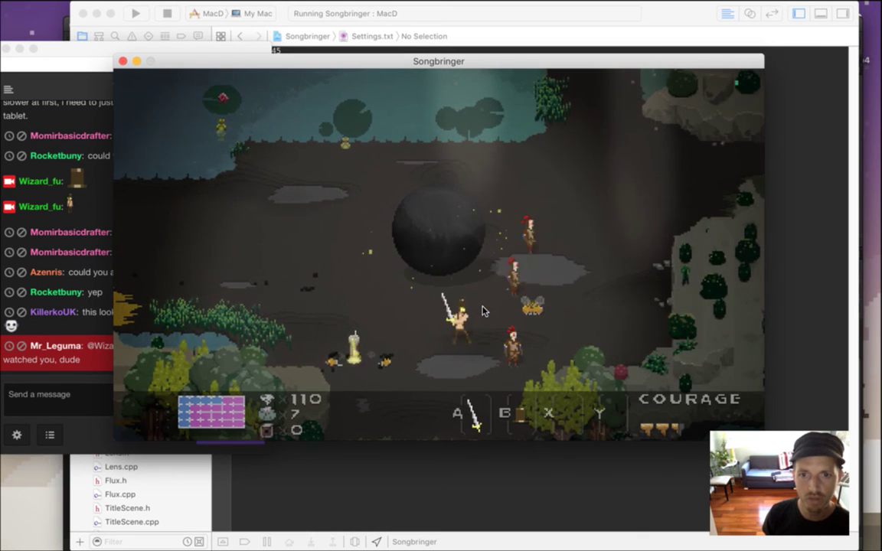
{"action": "key", "text": "Up"}
{"action": "key", "text": "Down"}
{"action": "key", "text": "Left"}
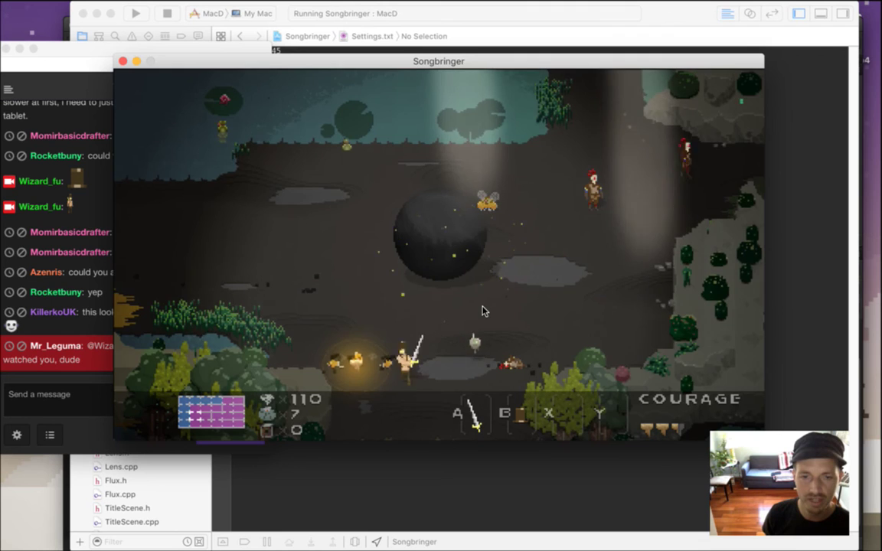
Circle the hero between the reeds and the fallen enemies, attacking the creatures that approach near the sphere.
{"action": "key", "text": "Up"}
{"action": "key", "text": "Left"}
{"action": "key", "text": "Right"}
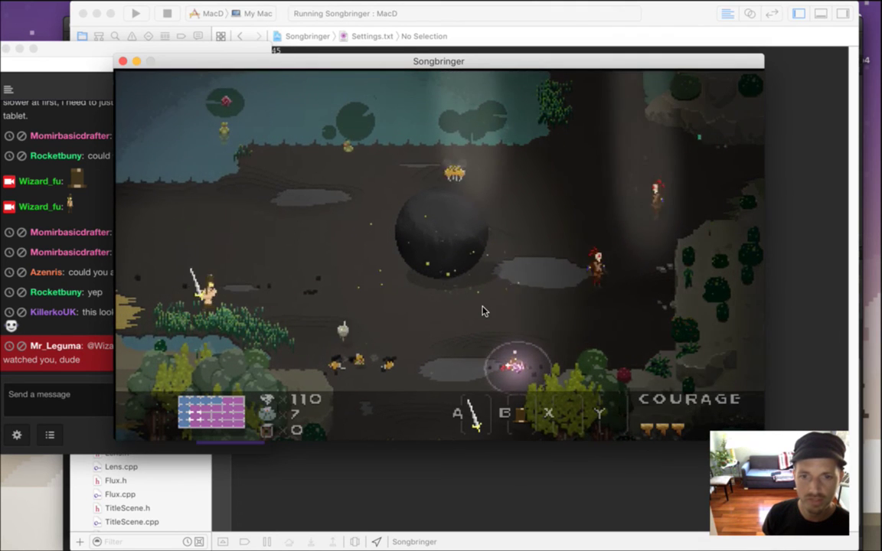
{"action": "key", "text": "Down"}
{"action": "key", "text": "Down"}
{"action": "key", "text": "Right"}
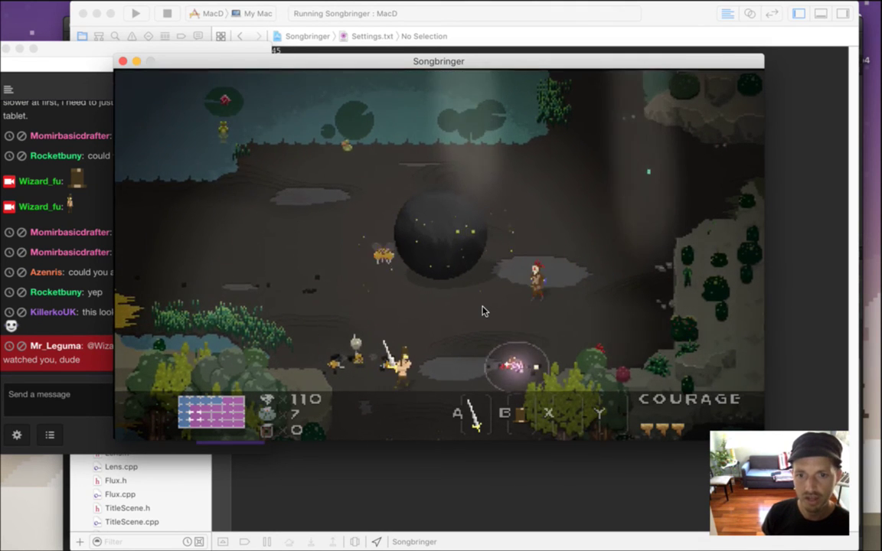
{"action": "key", "text": "Left"}
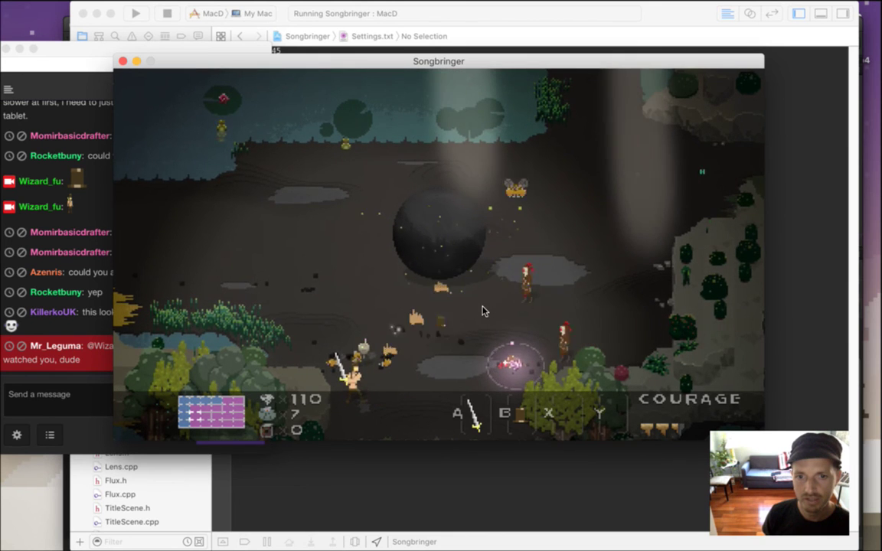
{"action": "key", "text": "Right"}
{"action": "key", "text": "Up"}
{"action": "key", "text": "Left"}
{"action": "key", "text": "Up"}
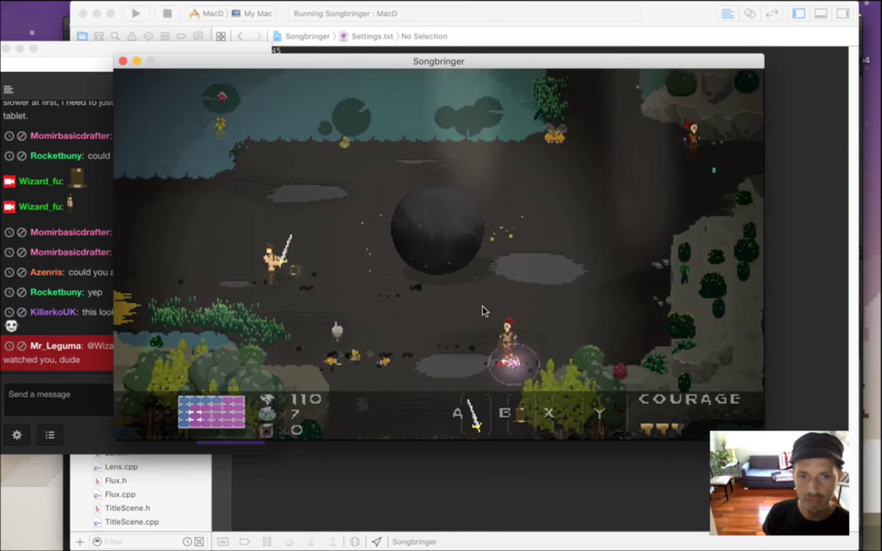
Leave the sphere clearing and walk the hero up through the sandy desert to the two standing stones.
{"action": "key", "text": "Down"}
{"action": "key", "text": "Left"}
{"action": "key", "text": "Up"}
{"action": "key", "text": "Left"}
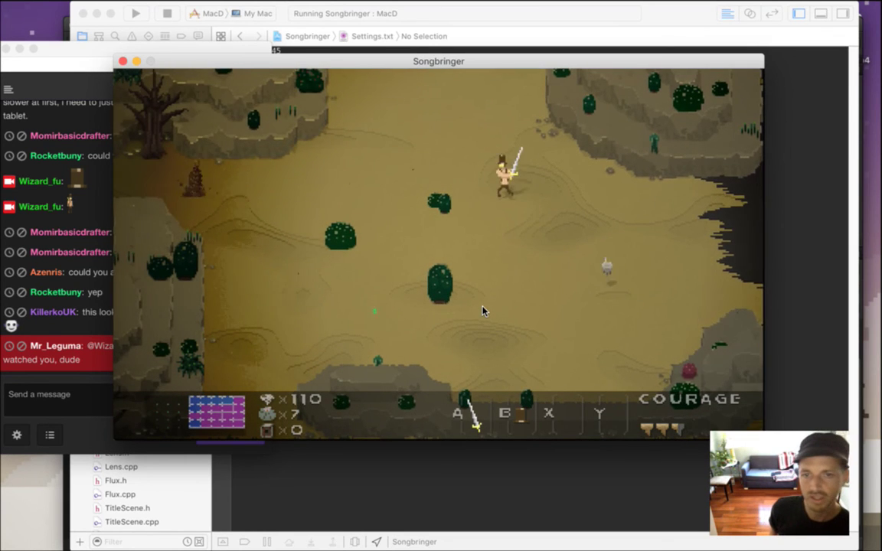
{"action": "key", "text": "Up"}
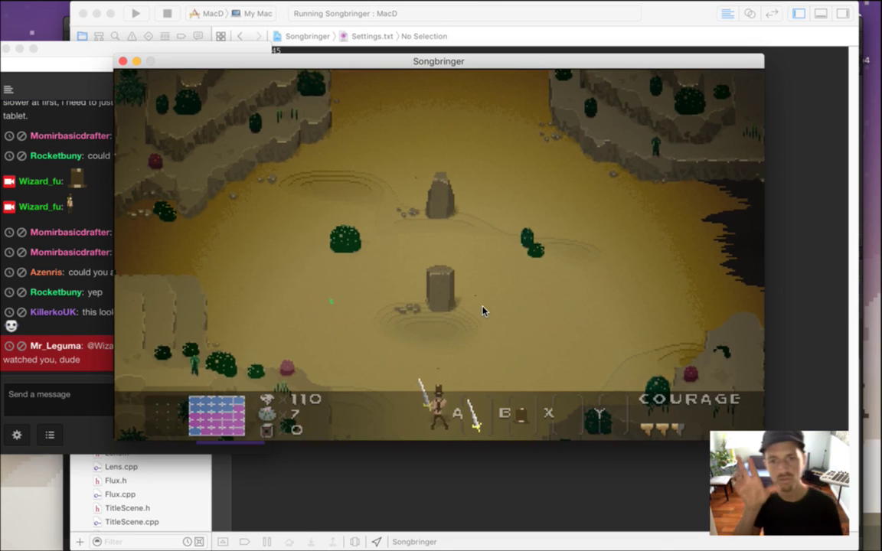
{"action": "key", "text": "Up"}
Open the game's inventory to view the top hat's Homing Drones description, and close it.
{"action": "key", "text": "Return"}
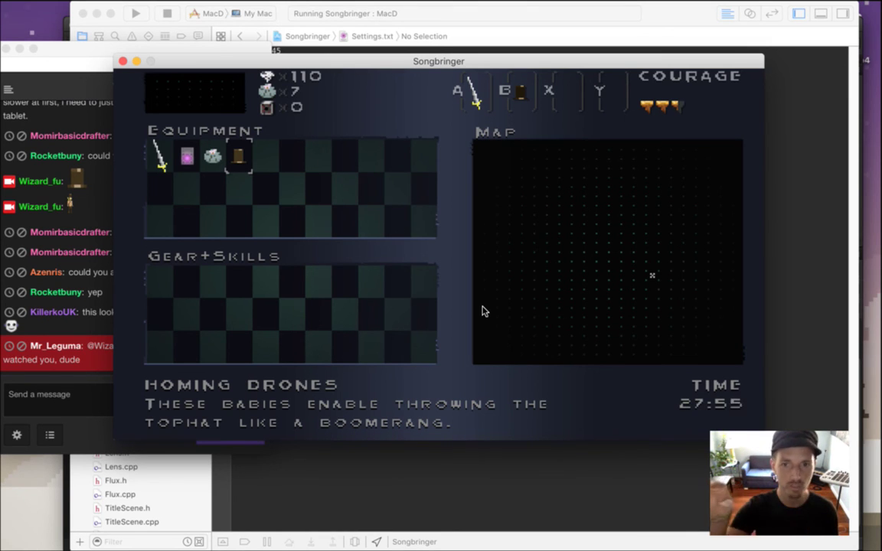
{"action": "key", "text": "Escape"}
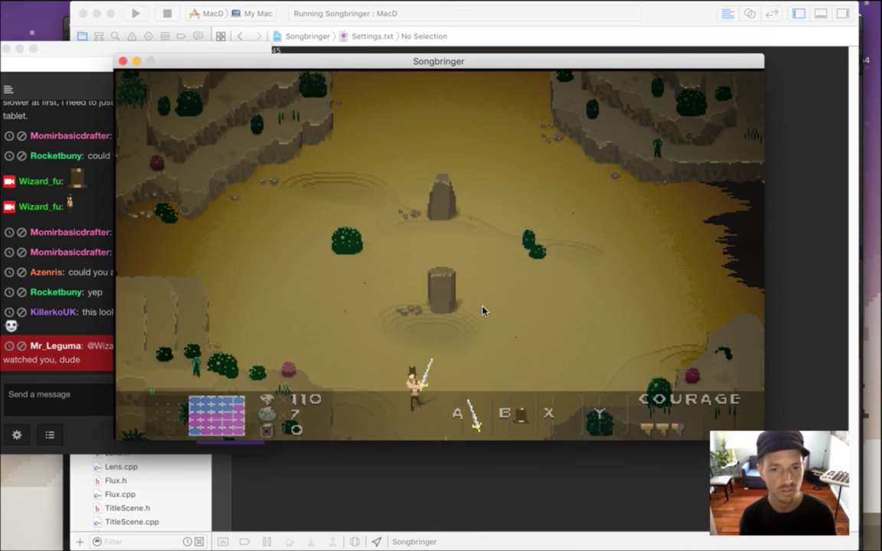
Walk the hero from the standing stones to the stairway flanked by two statues.
{"action": "key", "text": "Left"}
{"action": "key", "text": "Up"}
{"action": "key", "text": "Left"}
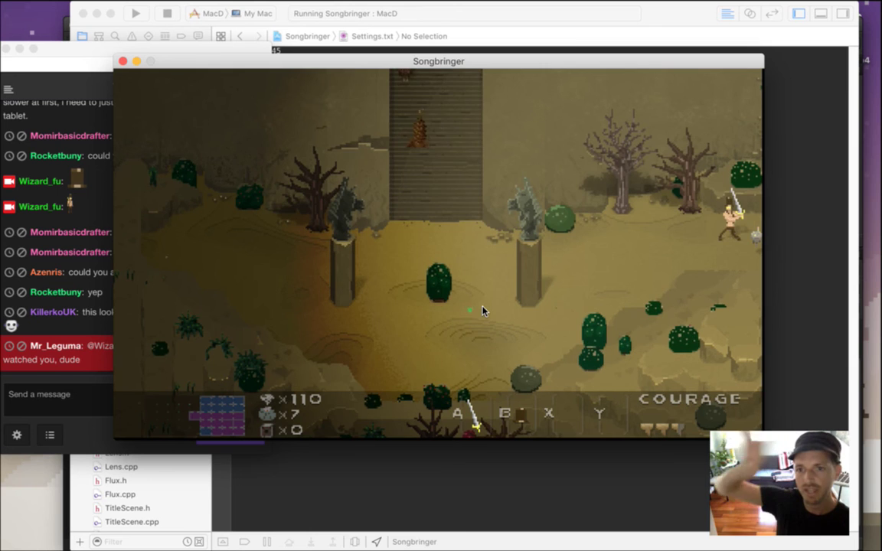
{"action": "key", "text": "Left"}
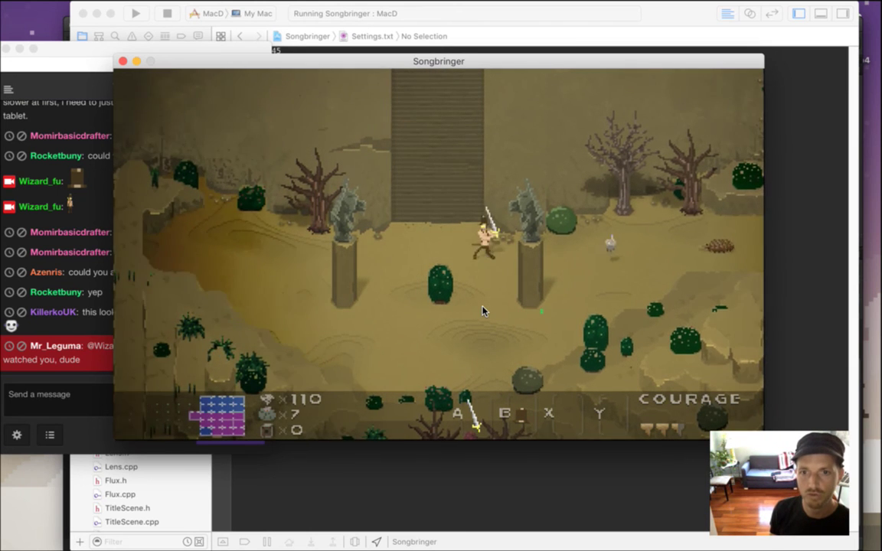
Move the hero around the cactus between the statues, attacking on the way, and climb the stairway.
{"action": "key", "text": "Down"}
{"action": "key", "text": "Left"}
{"action": "key", "text": "Up"}
{"action": "key", "text": "Right"}
{"action": "key", "text": "b"}
{"action": "key", "text": "Up"}
{"action": "key", "text": "Up"}
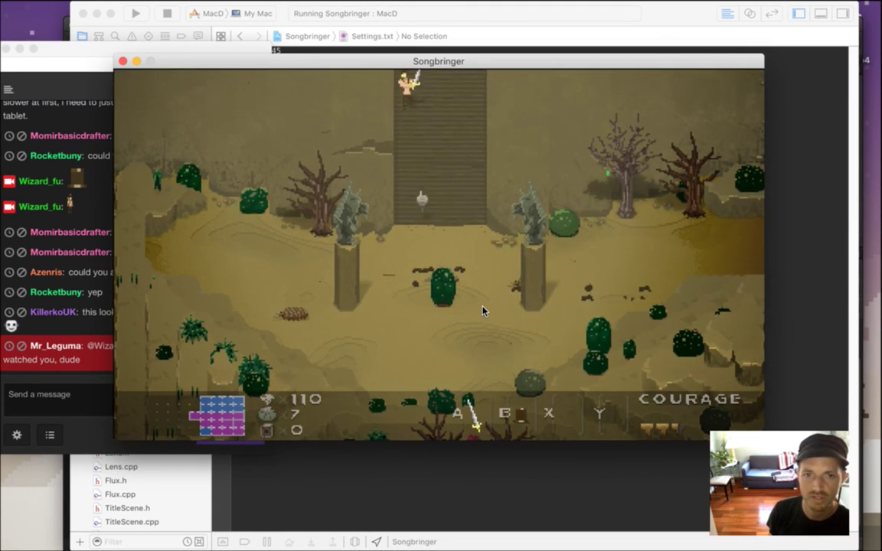
{"action": "key", "text": "Up"}
Bring the hero back down the stairway, past the standing stones and up into the cactus-dotted sandy clearing.
{"action": "key", "text": "Down"}
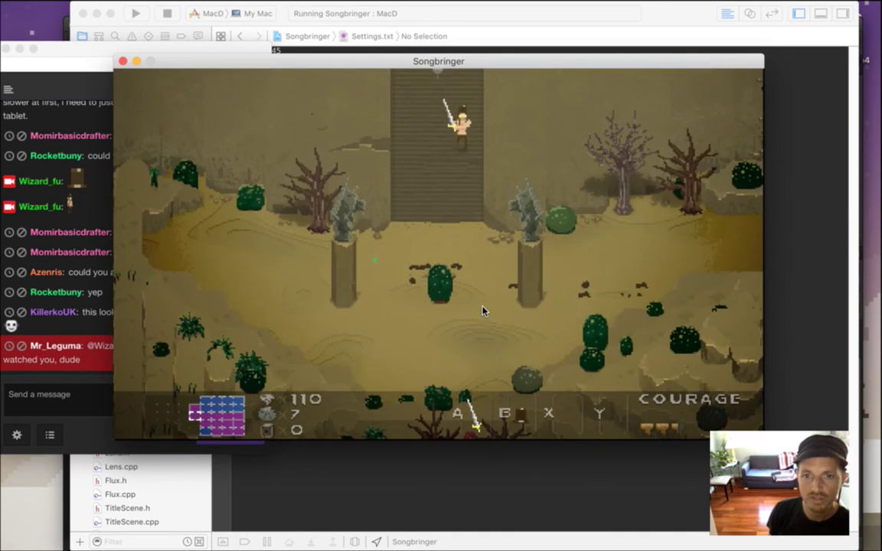
{"action": "key", "text": "Right"}
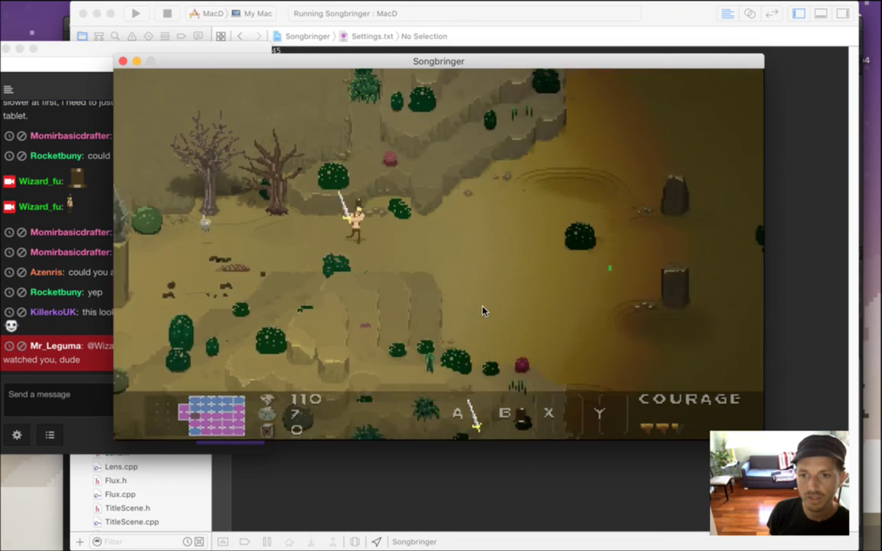
{"action": "key", "text": "Right"}
{"action": "key", "text": "Up"}
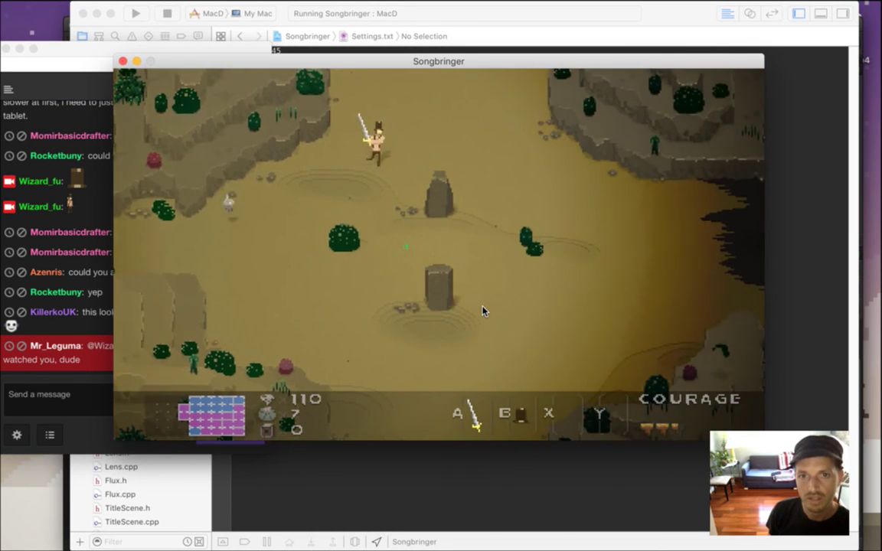
{"action": "key", "text": "Up"}
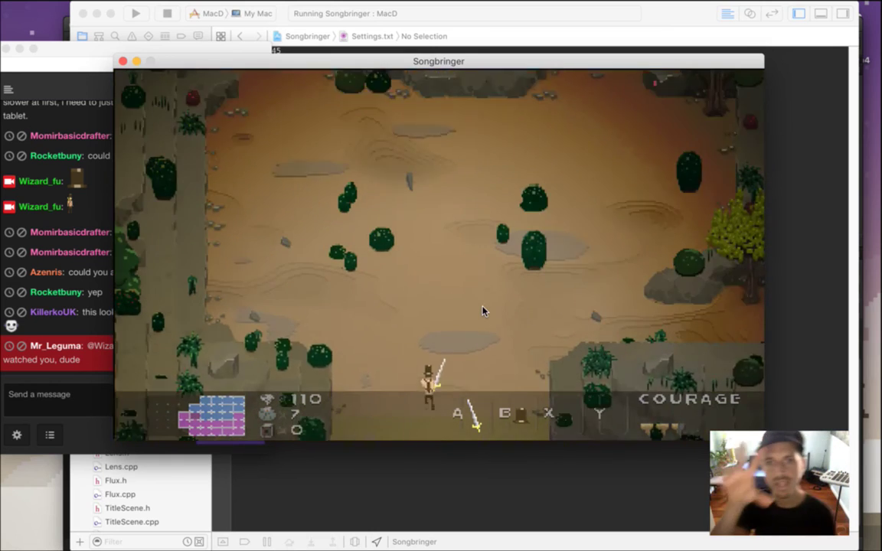
Walk the hero to the cacti in the middle of the clearing, and briefly open and close the inventory.
{"action": "key", "text": "Up"}
{"action": "key", "text": "Right"}
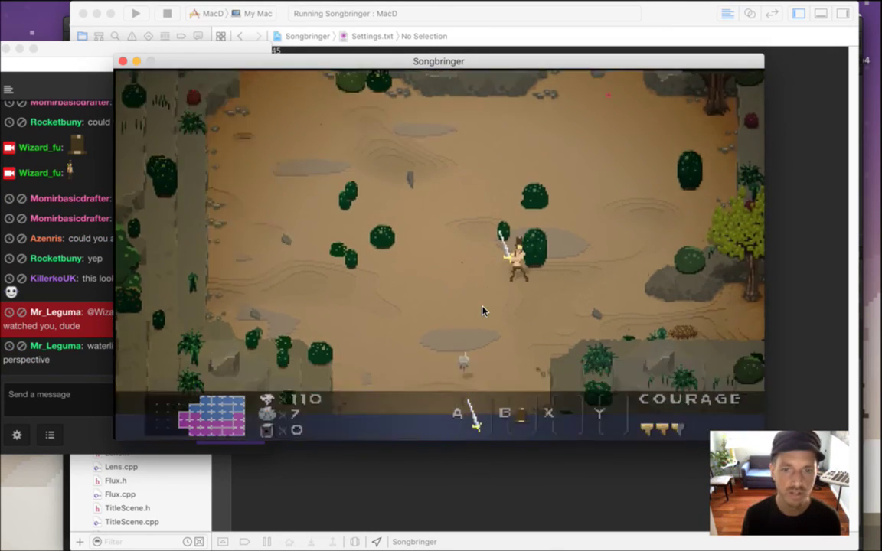
{"action": "key", "text": "Return"}
{"action": "key", "text": "Return"}
Walk the hero out of the cactus clearing and along the rocky passage to the sandy area with the grey monument.
{"action": "key", "text": "Right"}
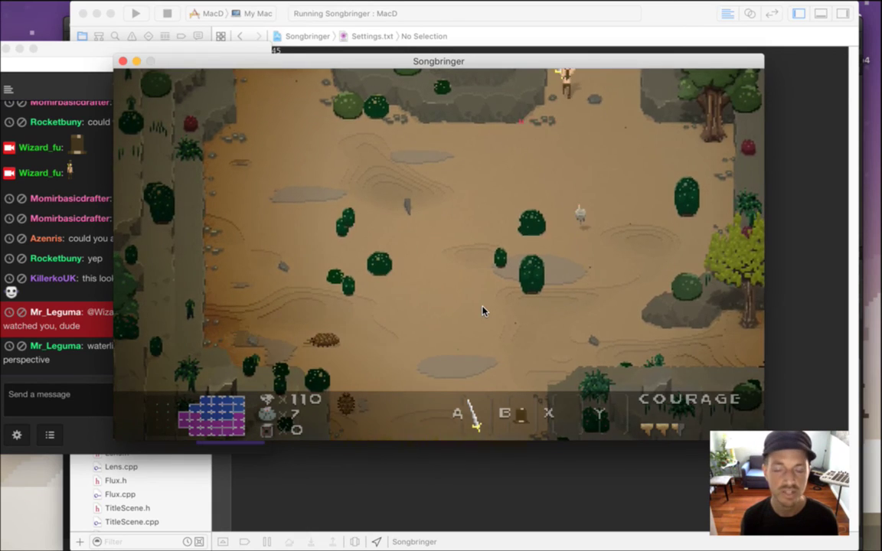
{"action": "key", "text": "Up"}
{"action": "key", "text": "Right"}
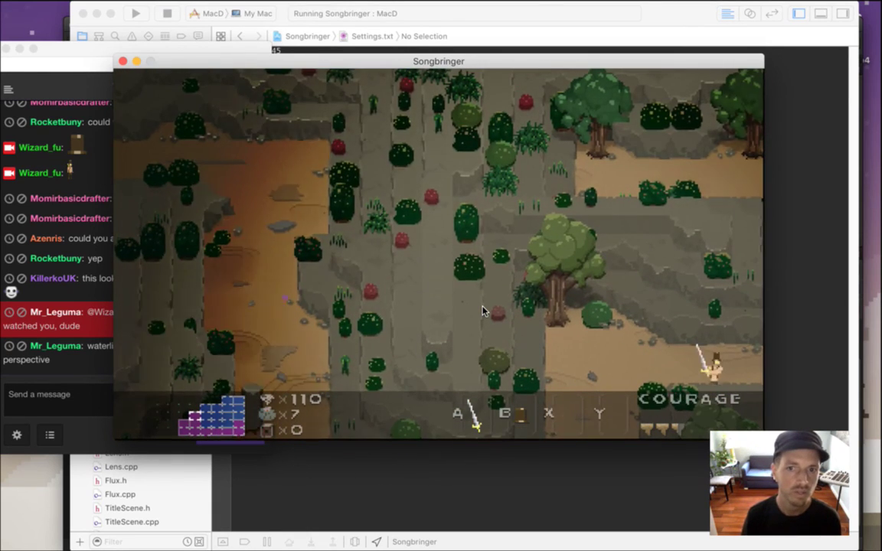
{"action": "key", "text": "Right"}
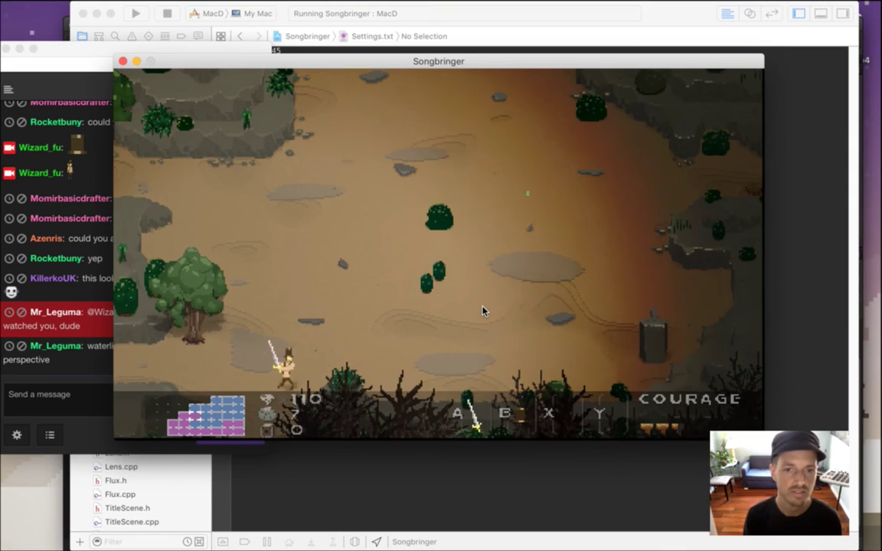
{"action": "key", "text": "Right"}
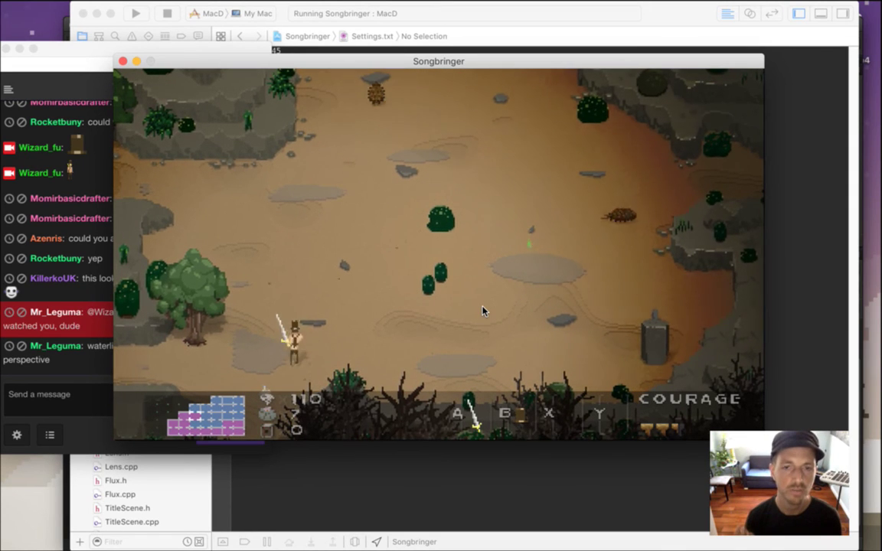
Cross the sandy area past the burrowing creatures and walk the hero up between the rocky cliffs.
{"action": "key", "text": "Up"}
{"action": "key", "text": "Right"}
{"action": "key", "text": "Up"}
{"action": "key", "text": "Right"}
{"action": "key", "text": "Right"}
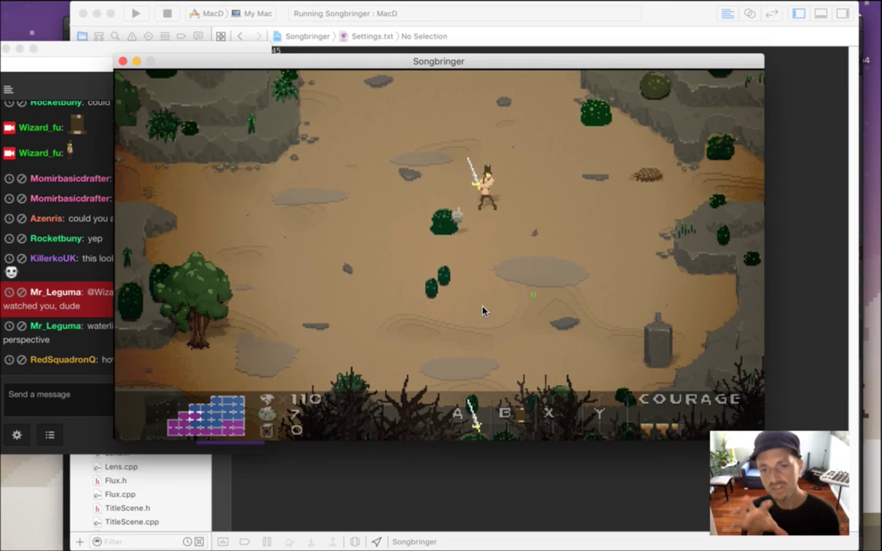
{"action": "key", "text": "Up"}
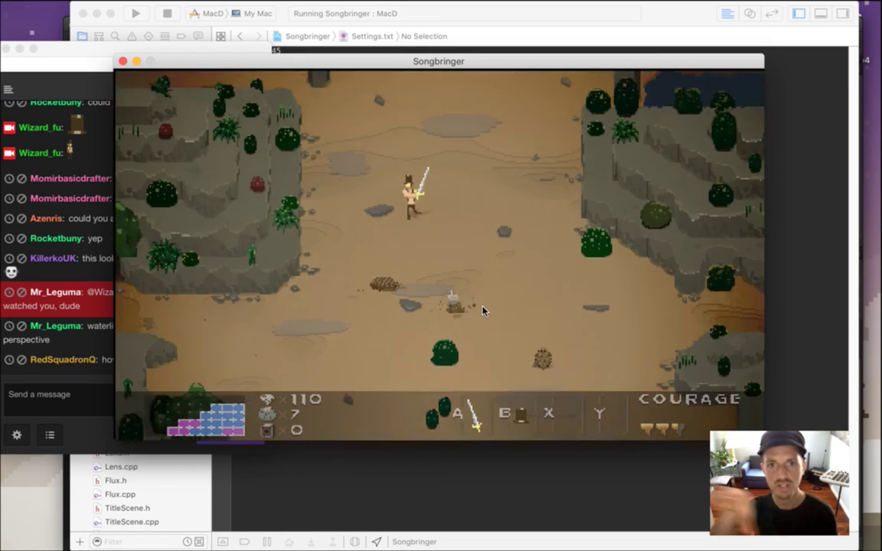
Walk the hero up past the standing stone pillars and out of the clearing into the narrow sandy corridor.
{"action": "key", "text": "Right"}
{"action": "key", "text": "Up"}
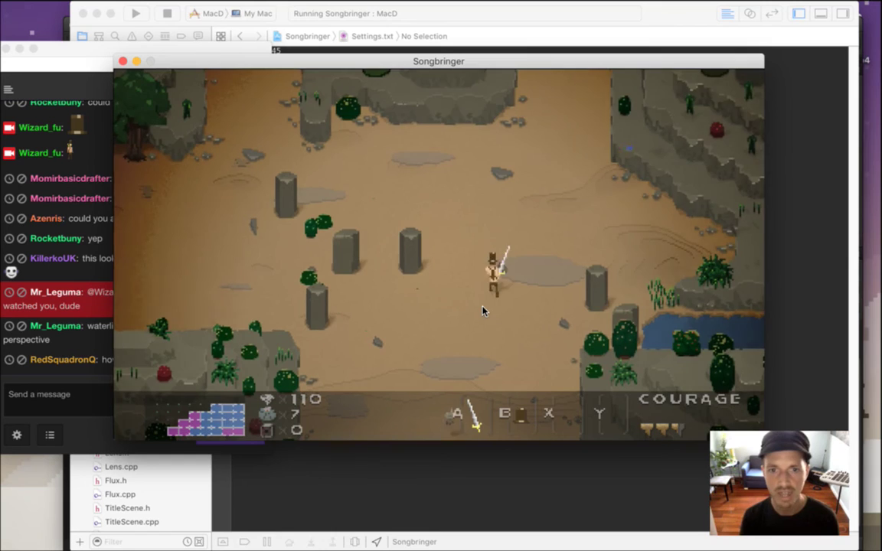
{"action": "key", "text": "Right"}
{"action": "key", "text": "Up"}
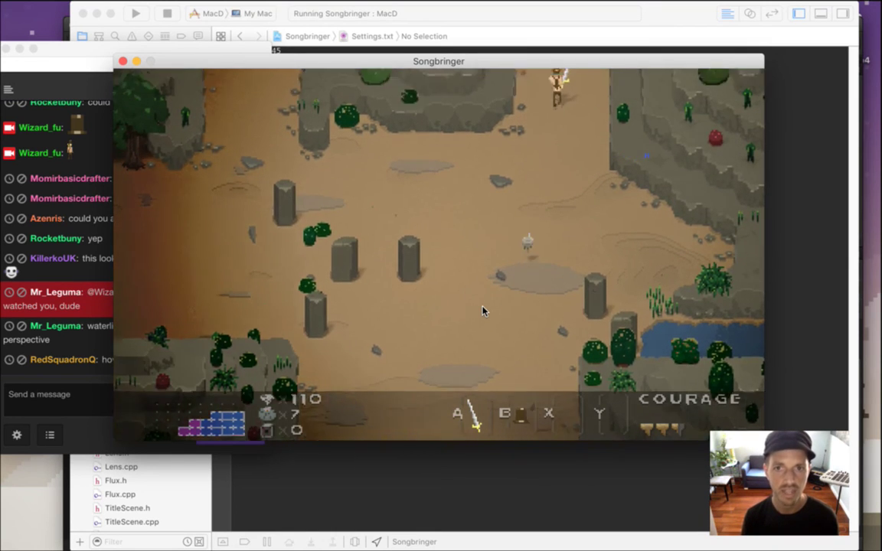
Advance up the narrow corridor between the cactus-covered cliffs, slashing the burrowing creatures with the sword.
{"action": "key", "text": "a"}
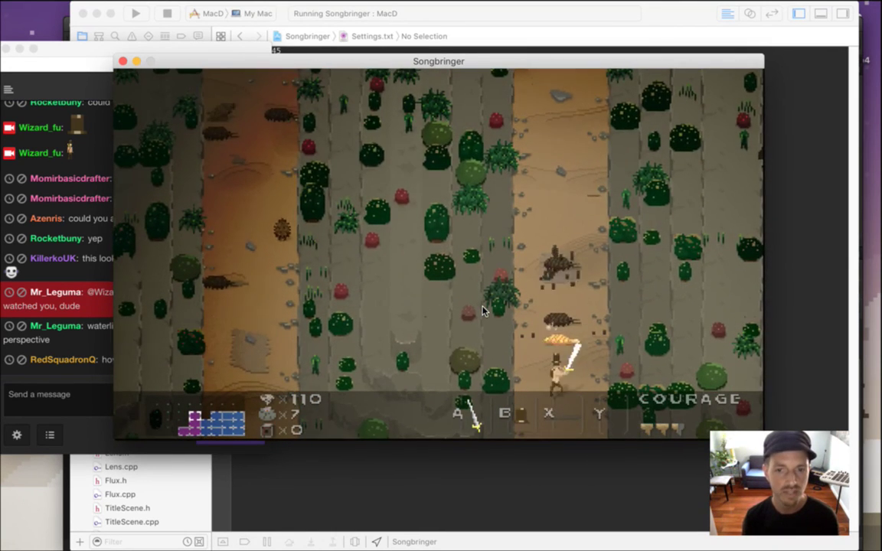
{"action": "key", "text": "Up"}
{"action": "key", "text": "a"}
{"action": "key", "text": "a"}
{"action": "key", "text": "a"}
{"action": "key", "text": "Up"}
{"action": "key", "text": "a"}
{"action": "key", "text": "Up"}
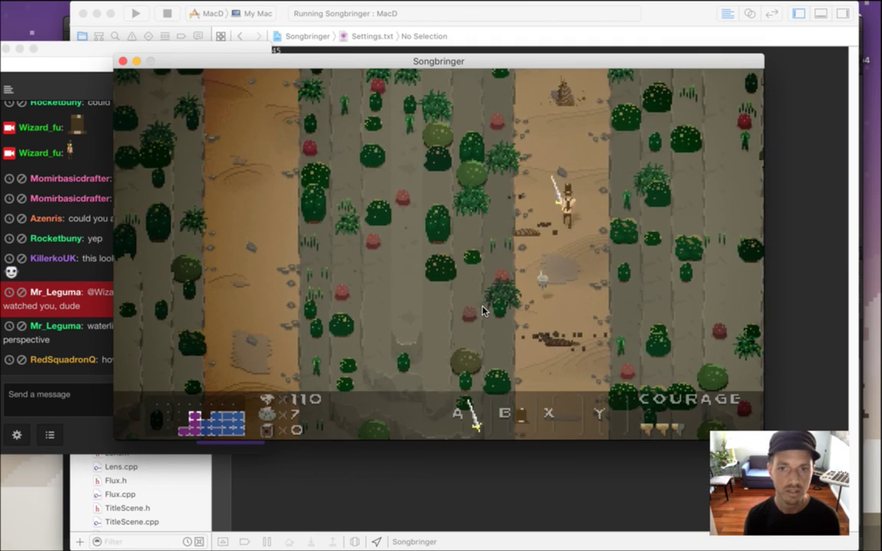
{"action": "key", "text": "space"}
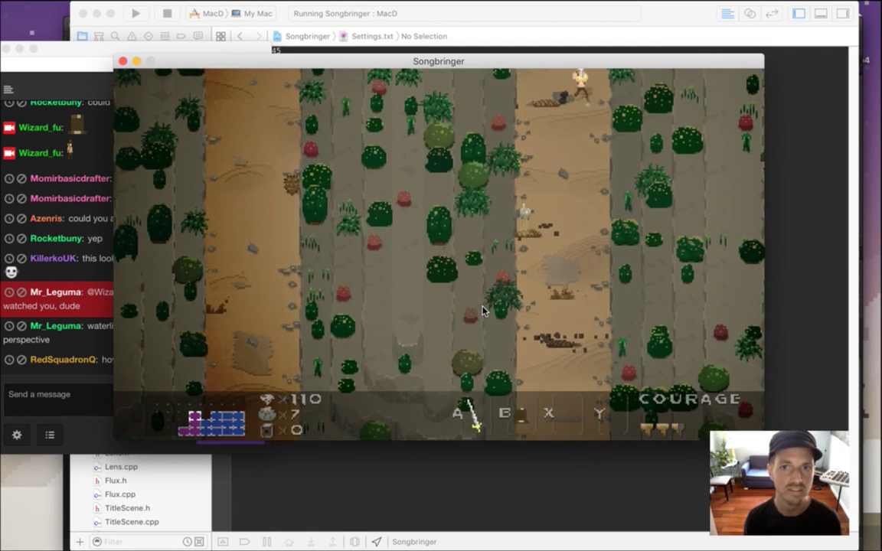
Lead the hero out of the corridor past the large tree and east across the creature-filled sandy clearing.
{"action": "key", "text": "Up"}
{"action": "key", "text": "Right"}
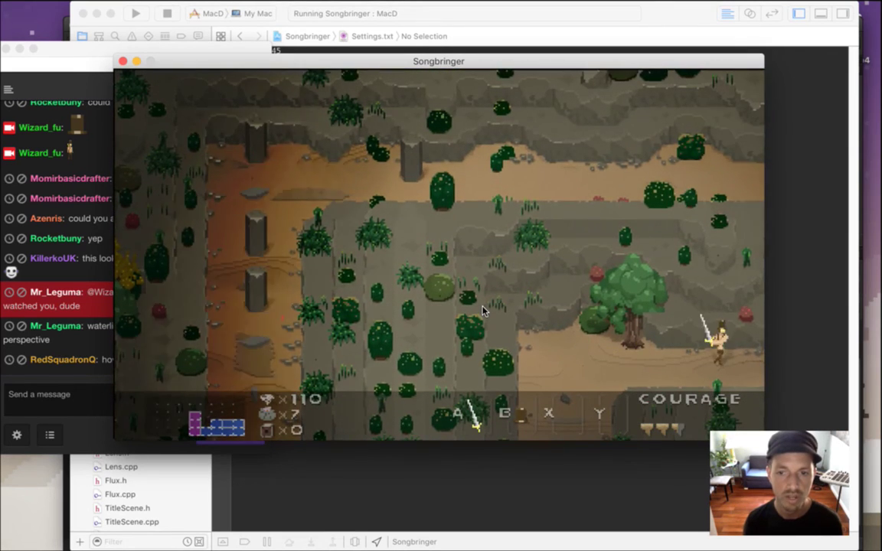
{"action": "key", "text": "Right"}
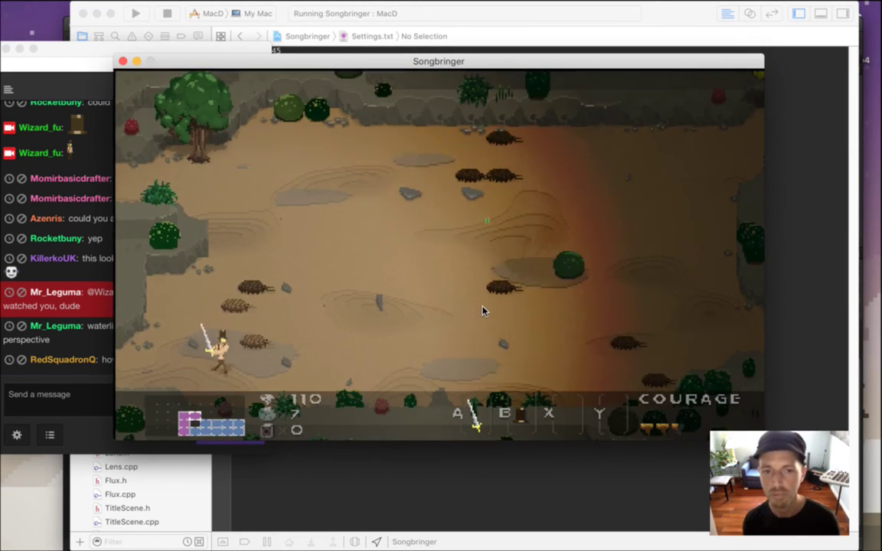
{"action": "key", "text": "Right"}
{"action": "key", "text": "space"}
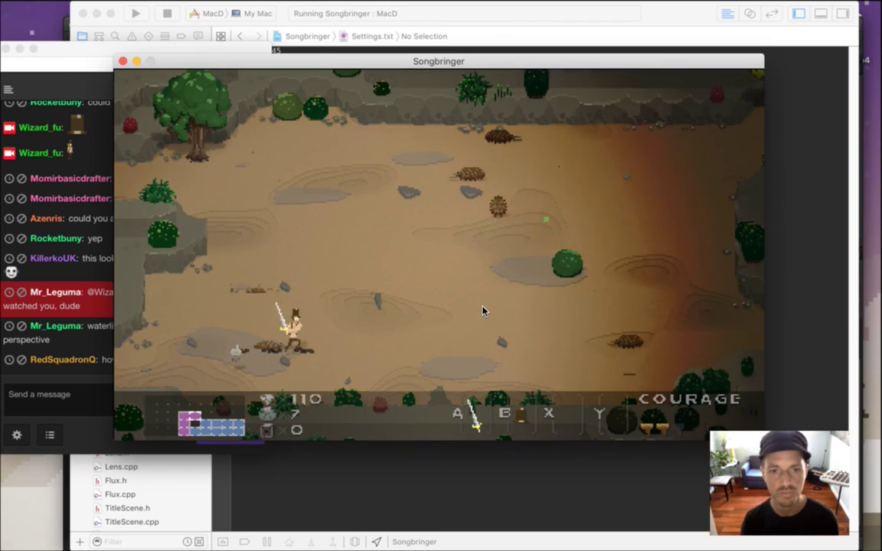
{"action": "key", "text": "Right"}
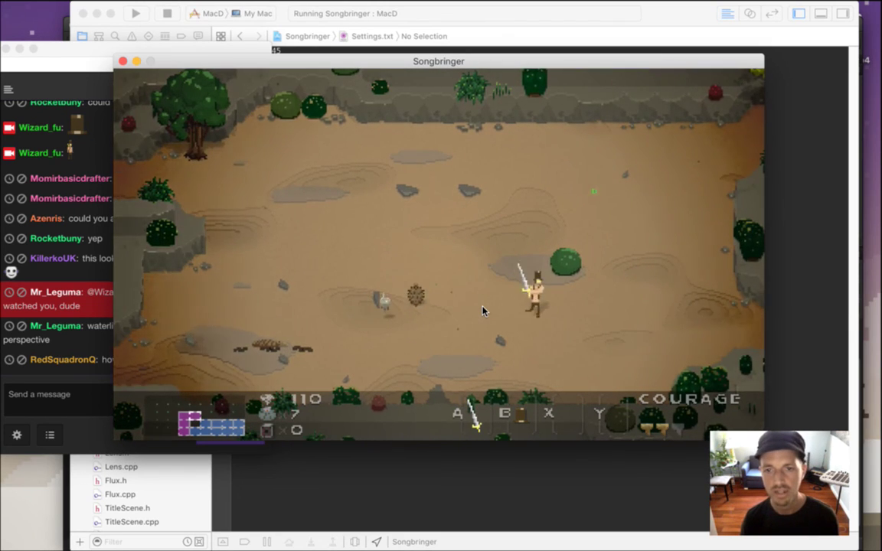
{"action": "key", "text": "Right"}
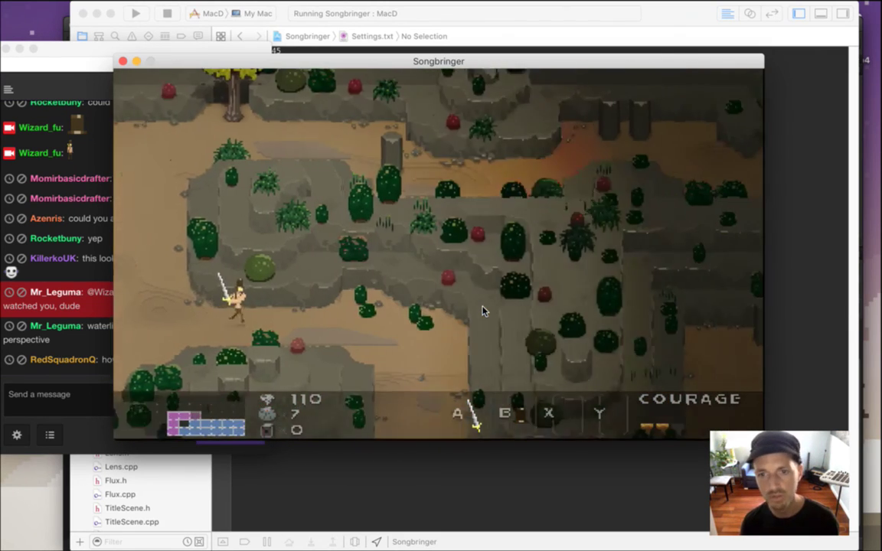
Take the hero down the rocky passage into the next sandy clearing and slash the two creatures near its northern cliff.
{"action": "key", "text": "Right"}
{"action": "key", "text": "Down"}
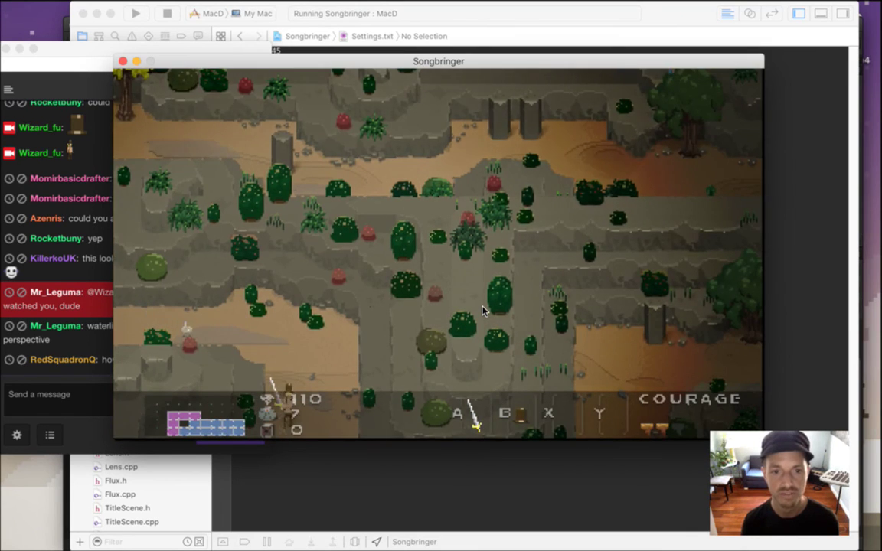
{"action": "key", "text": "Down"}
{"action": "key", "text": "Right"}
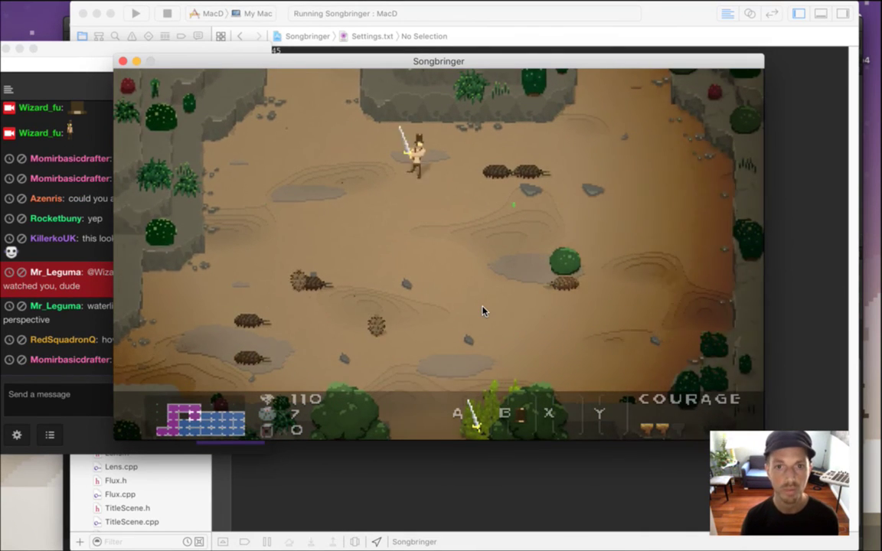
{"action": "key", "text": "Right"}
{"action": "key", "text": "a"}
{"action": "key", "text": "Right"}
{"action": "key", "text": "a"}
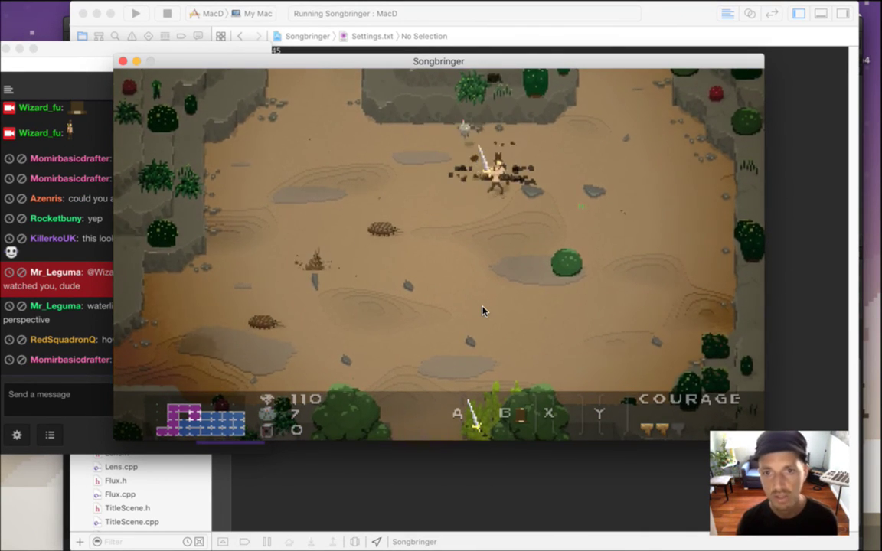
Walk the hero up the passage beside the rocky plateau and east to the cluster of trees.
{"action": "key", "text": "Right"}
{"action": "key", "text": "Up"}
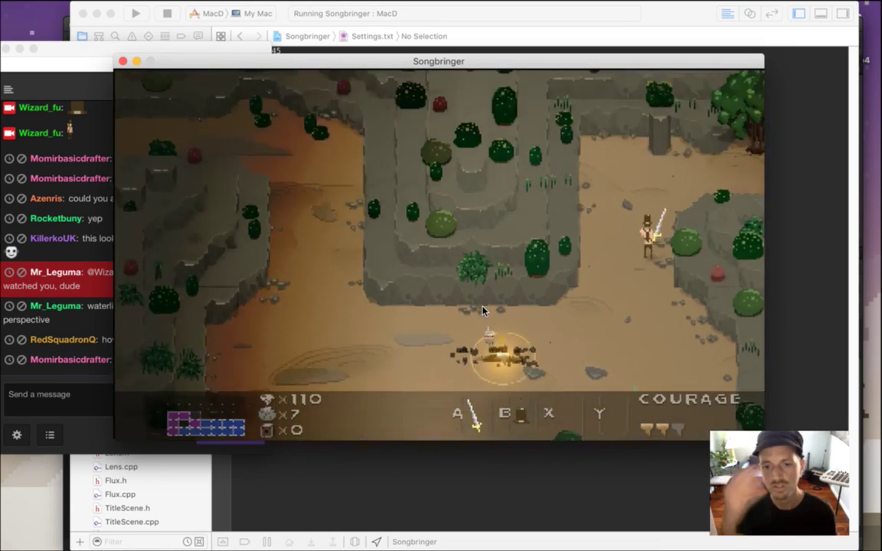
{"action": "key", "text": "Right"}
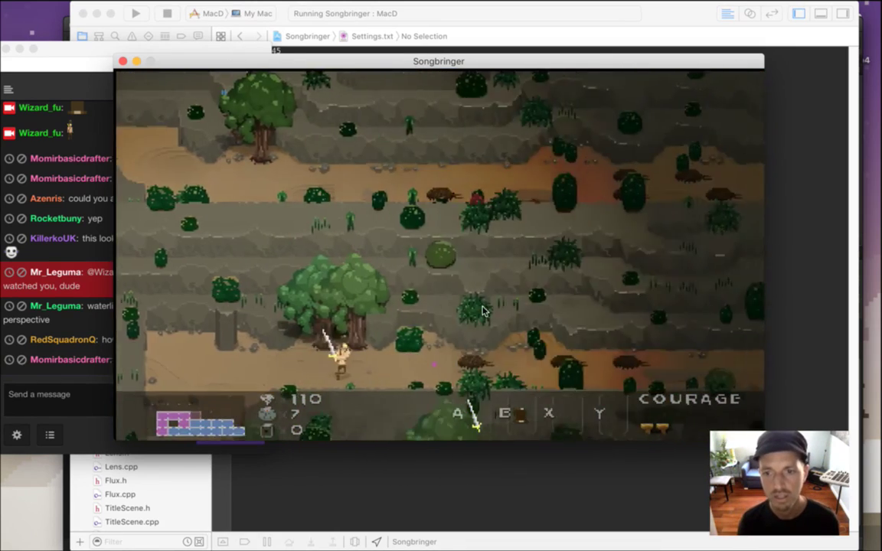
Fight the creatures with the sword along the narrow cactus-lined path east of the trees, then turn the hero back west.
{"action": "key", "text": "Right"}
{"action": "key", "text": "a"}
{"action": "key", "text": "Right"}
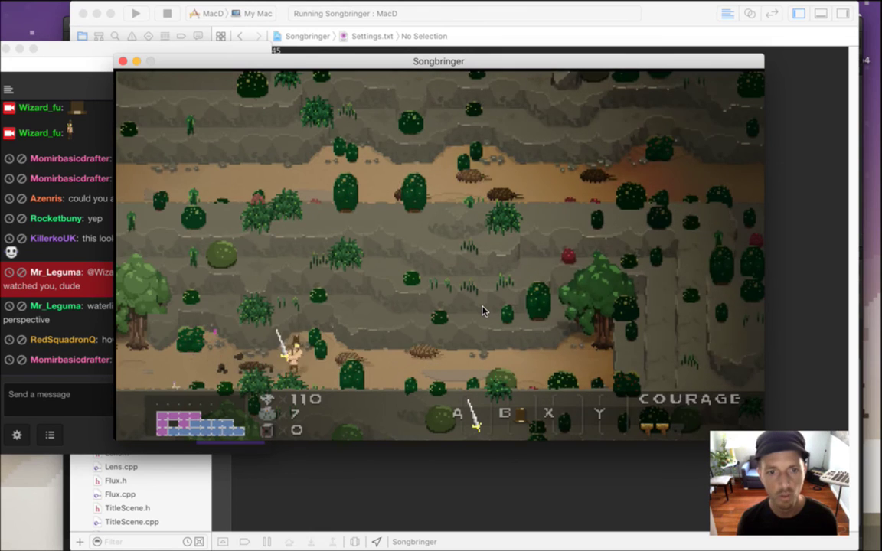
{"action": "key", "text": "a"}
{"action": "key", "text": "Right"}
{"action": "key", "text": "a"}
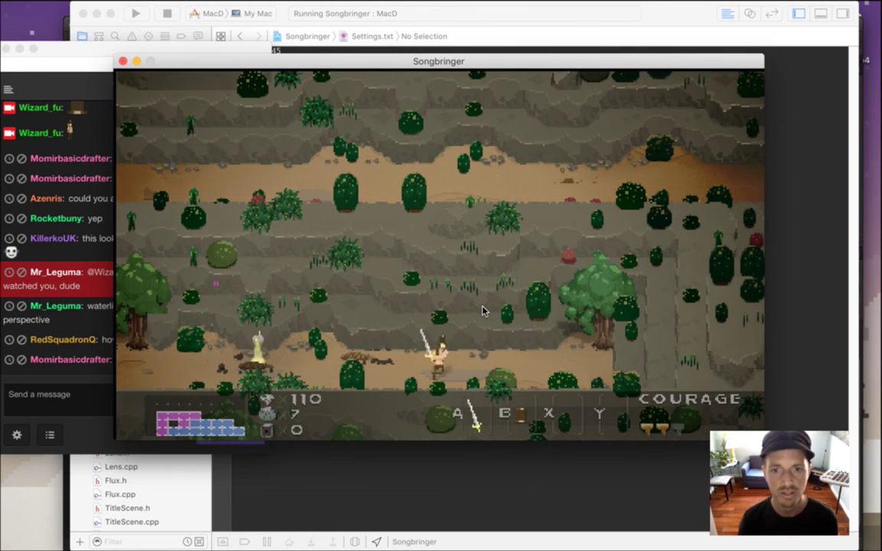
{"action": "key", "text": "Left"}
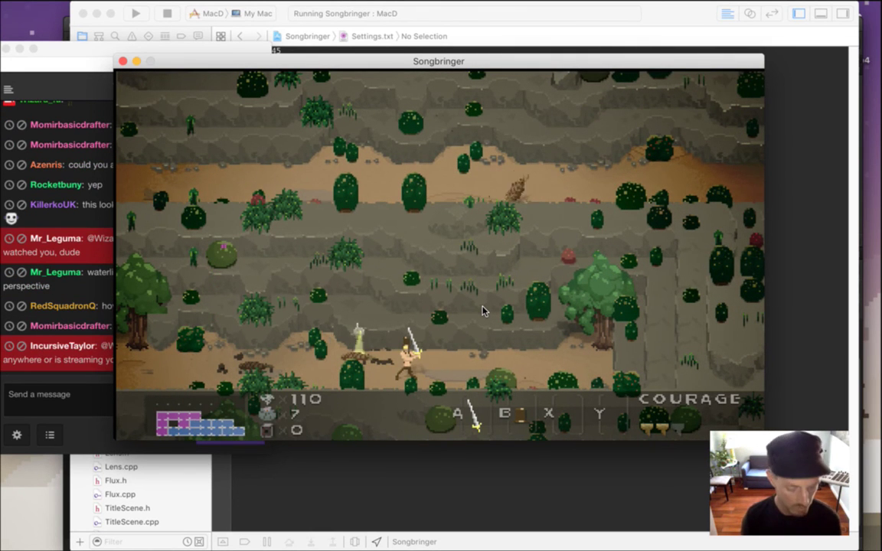
Switch to the Twitch chat and answer the viewer's dev log question by posting "songbringer.com".
{"action": "key", "text": "super+Tab"}
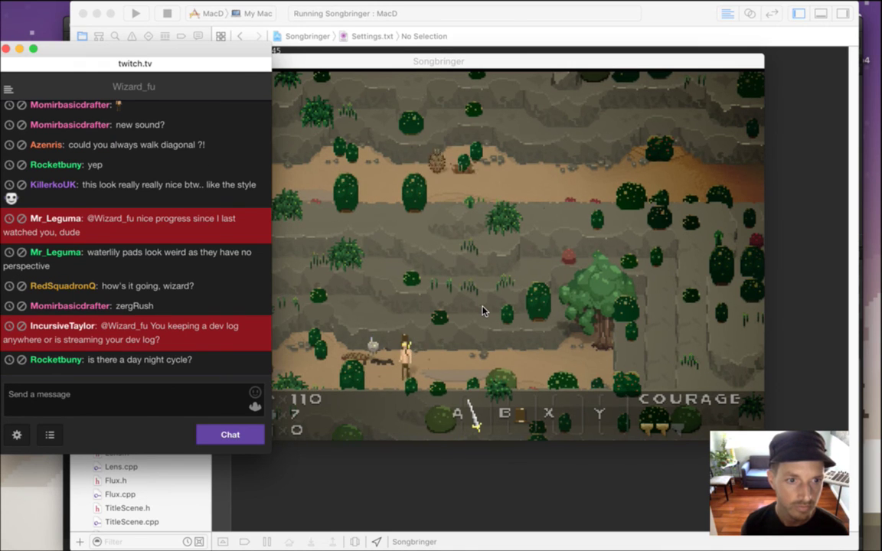
{"action": "key", "text": "Right"}
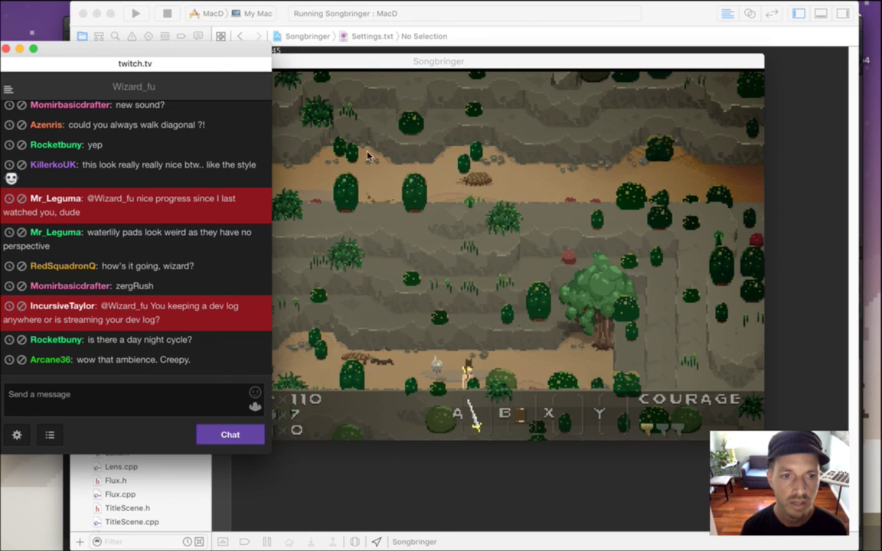
{"action": "left_click_drag", "start_coordinate": [159, 309], "coordinate": [176, 320]}
{"action": "left_click", "coordinate": [184, 322]}
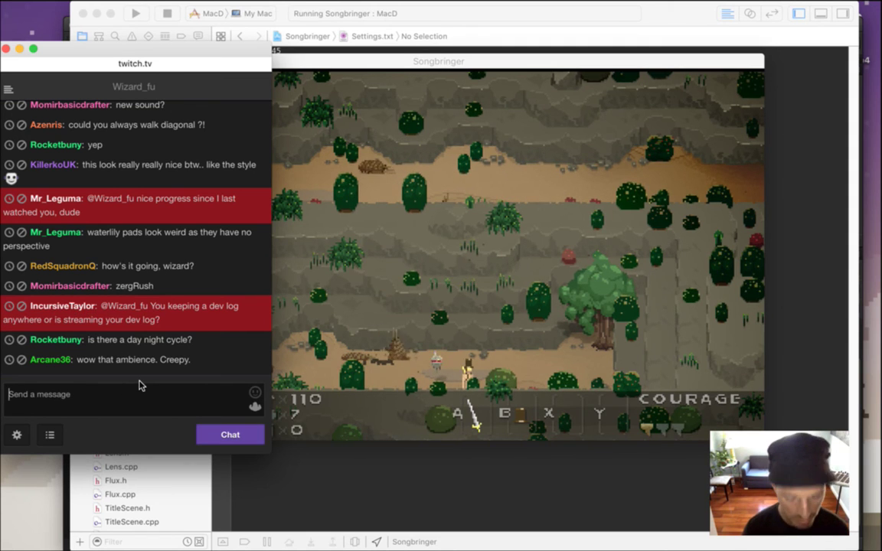
{"action": "type", "text": "songbring"}
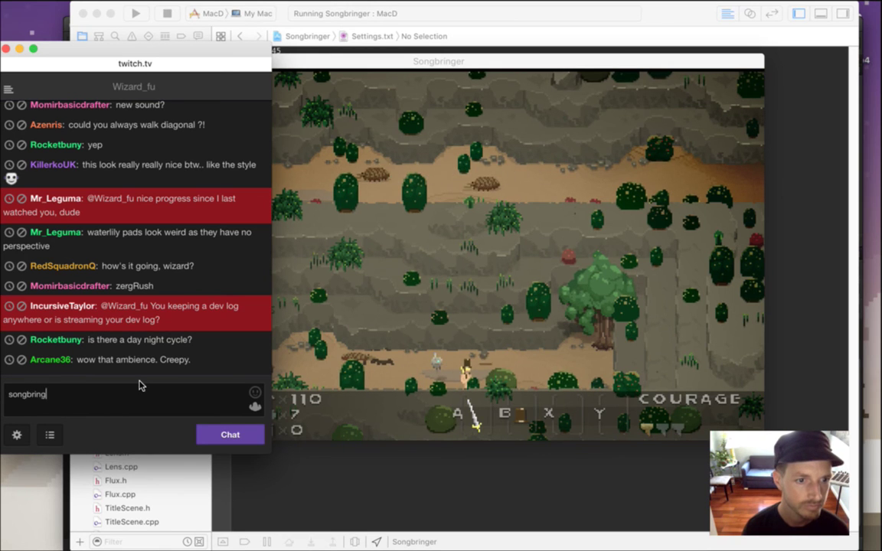
{"action": "type", "text": "er.com"}
{"action": "key", "text": "Return"}
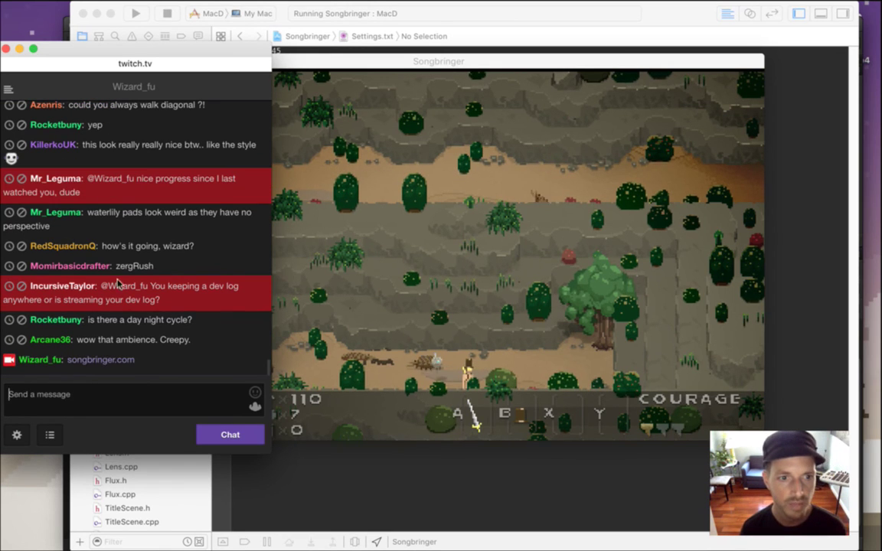
{"action": "left_click", "coordinate": [64, 286]}
{"action": "left_click", "coordinate": [121, 295]}
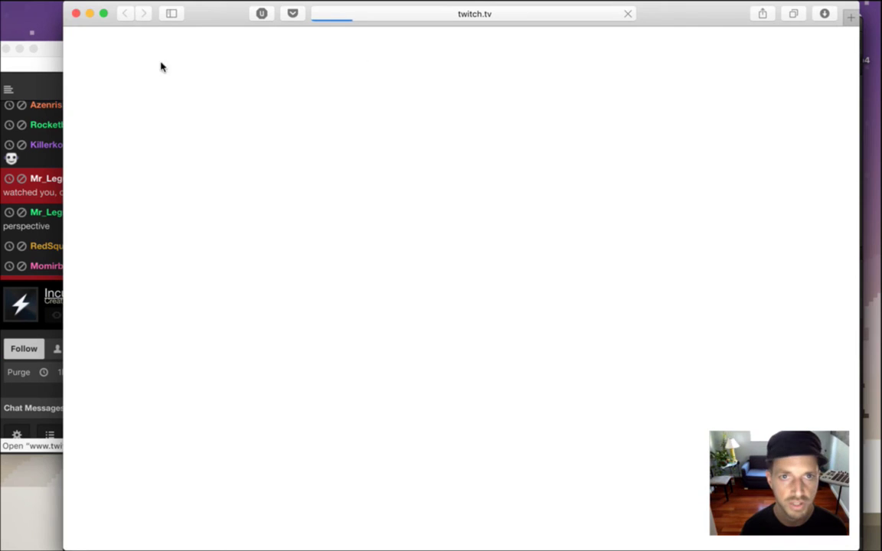
{"action": "left_click", "coordinate": [75, 14]}
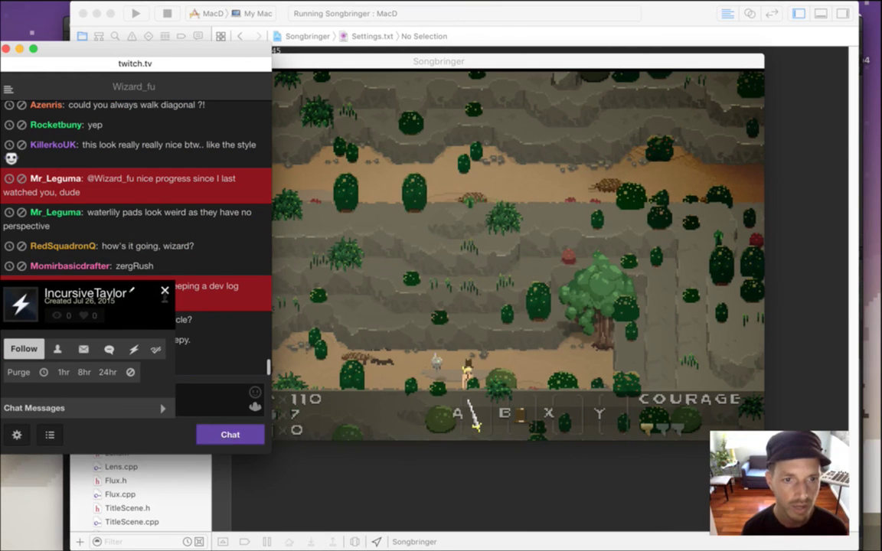
{"action": "left_click", "coordinate": [194, 285]}
Highlight the chat questions about the dev log and day-night cycle, and move the Songbringer window aside to uncover the chat.
{"action": "left_click_drag", "start_coordinate": [151, 286], "coordinate": [161, 299]}
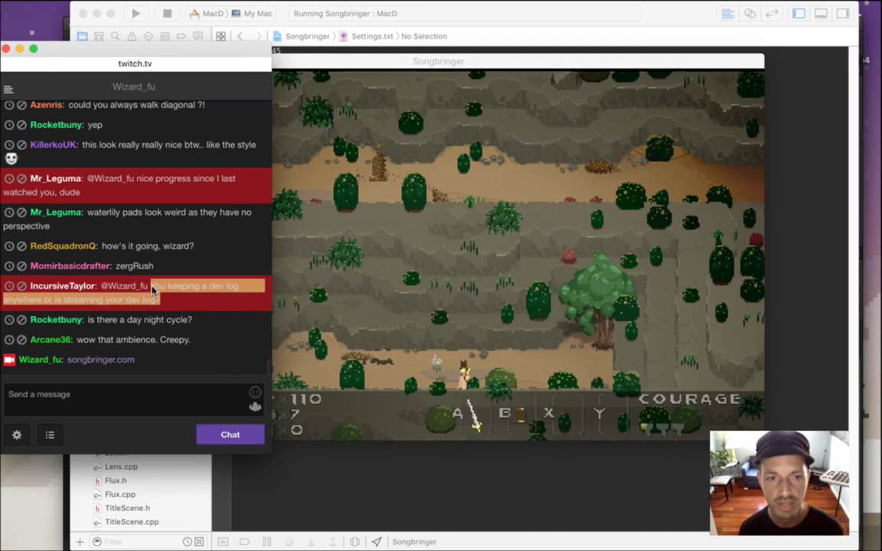
{"action": "left_click_drag", "start_coordinate": [109, 321], "coordinate": [191, 302]}
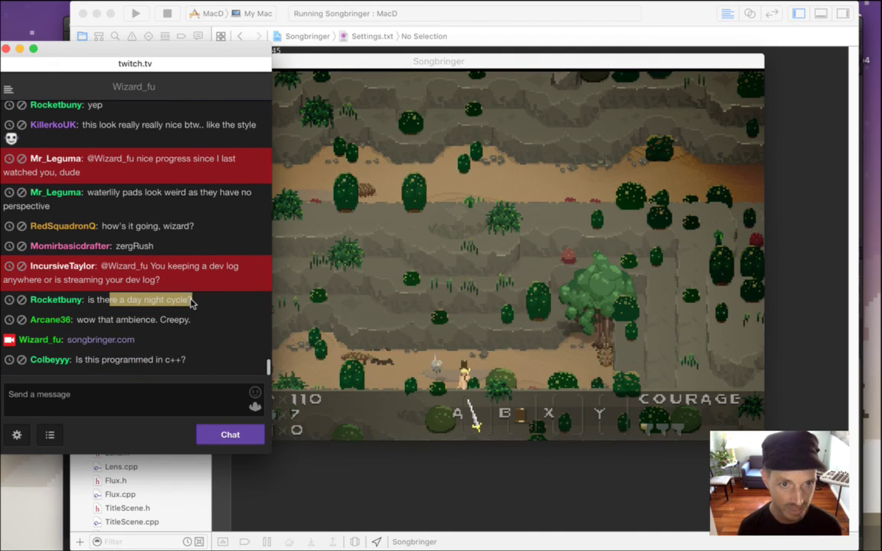
{"action": "left_click", "coordinate": [442, 339]}
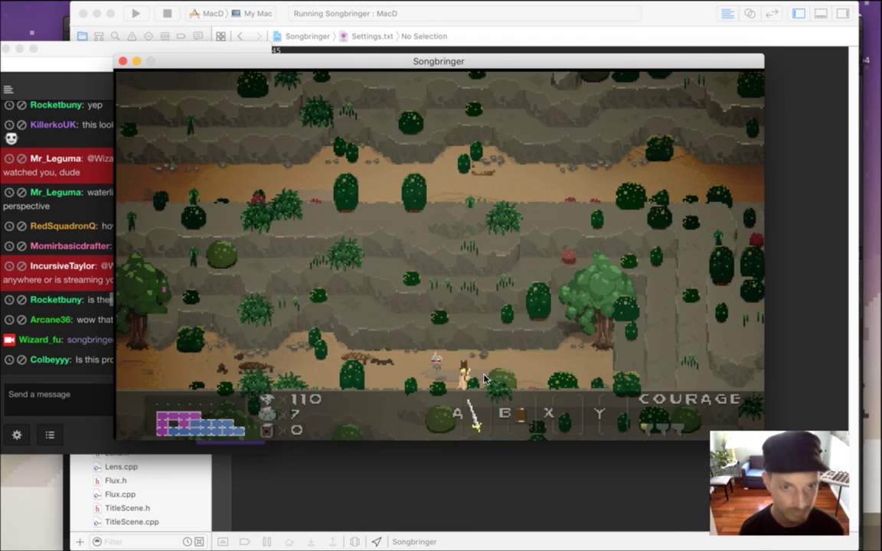
{"action": "left_click_drag", "start_coordinate": [433, 64], "coordinate": [540, 67]}
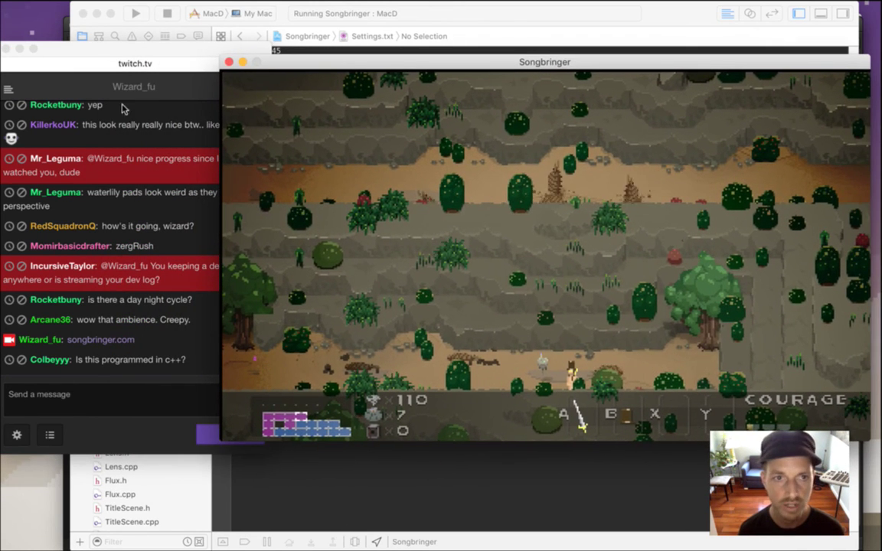
{"action": "left_click", "coordinate": [159, 60]}
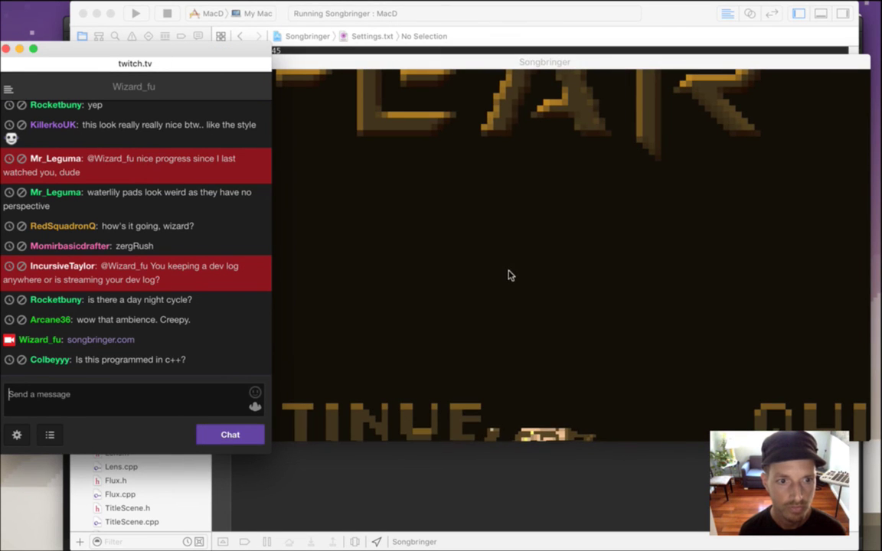
Return to Songbringer, continue from the Fear screen, and walk the hero up through the green clearing towards the tall grass.
{"action": "left_click", "coordinate": [496, 291]}
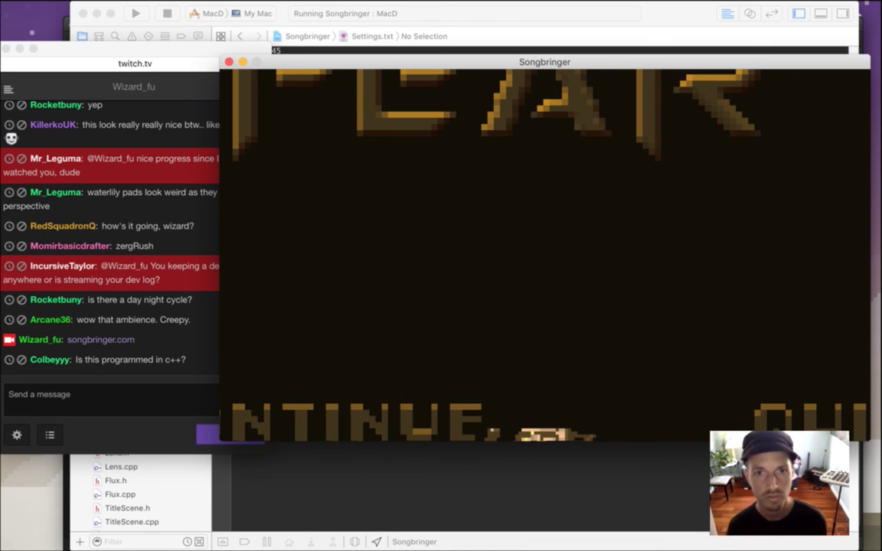
{"action": "key", "text": "Return"}
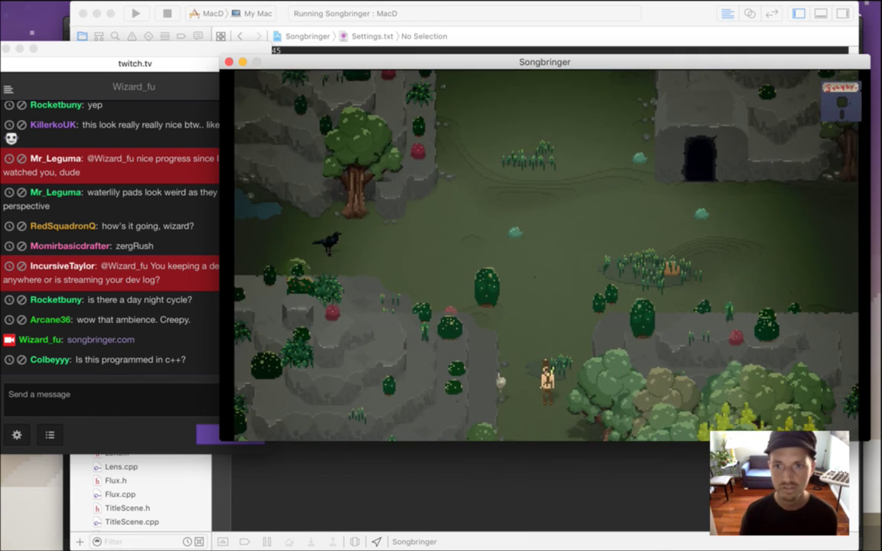
{"action": "key", "text": "Up"}
{"action": "key", "text": "Right"}
{"action": "key", "text": "Left"}
{"action": "key", "text": "Up"}
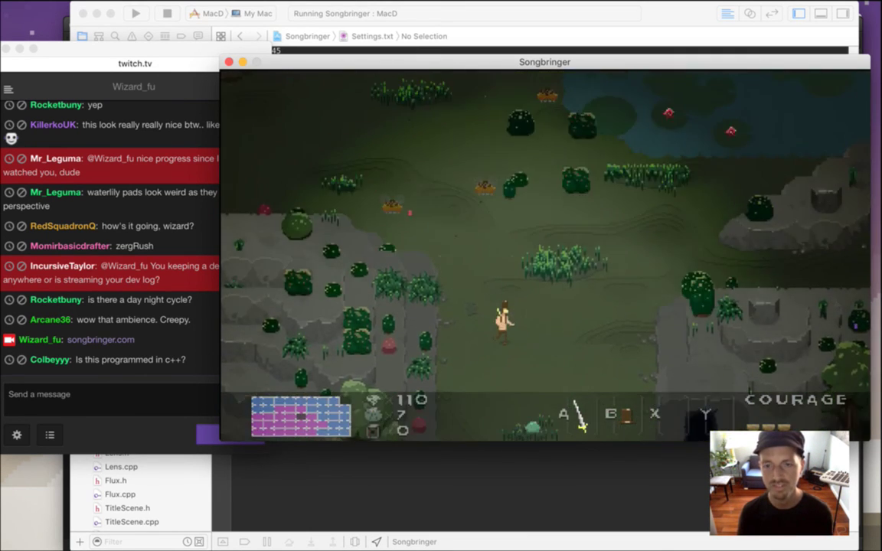
Walk the hero into the tall grass south of the lily pond and open the inventory.
{"action": "key", "text": "Up"}
{"action": "key", "text": "Right"}
{"action": "key", "text": "Escape"}
{"action": "key", "text": "Escape"}
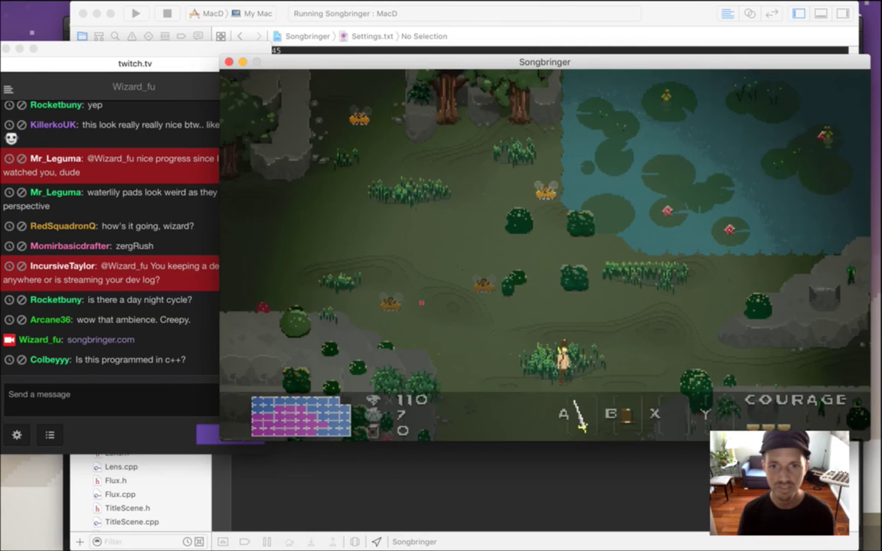
{"action": "key", "text": "Tab"}
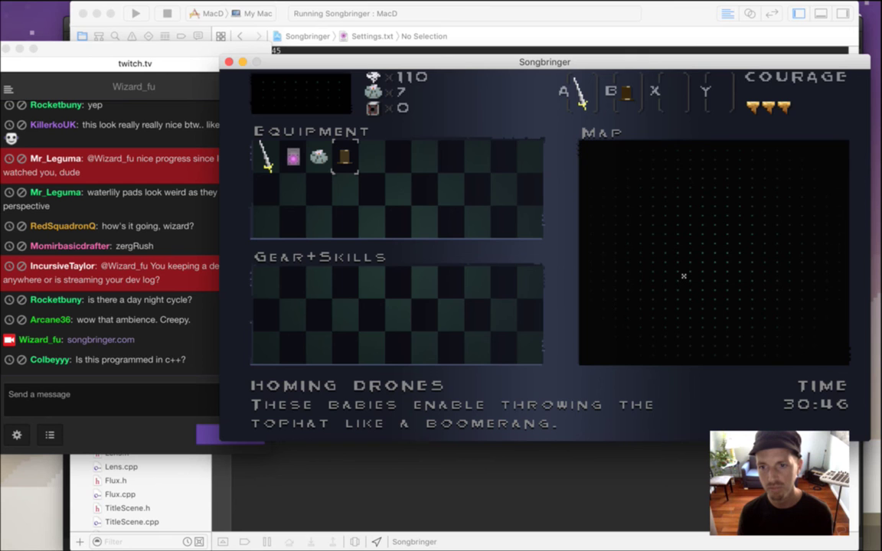
Close the inventory, reopen it to check the Homing Drones entry, and return to the grassy clearing.
{"action": "key", "text": "Tab"}
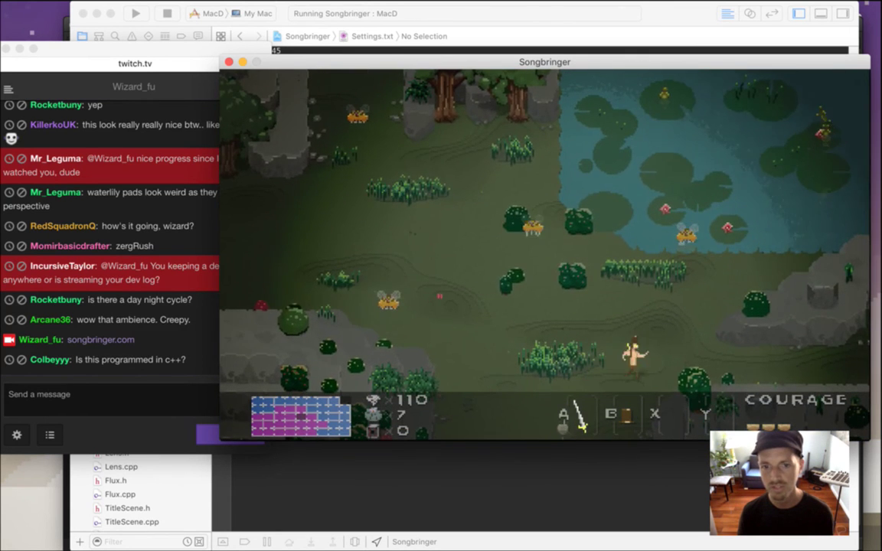
{"action": "key", "text": "Tab"}
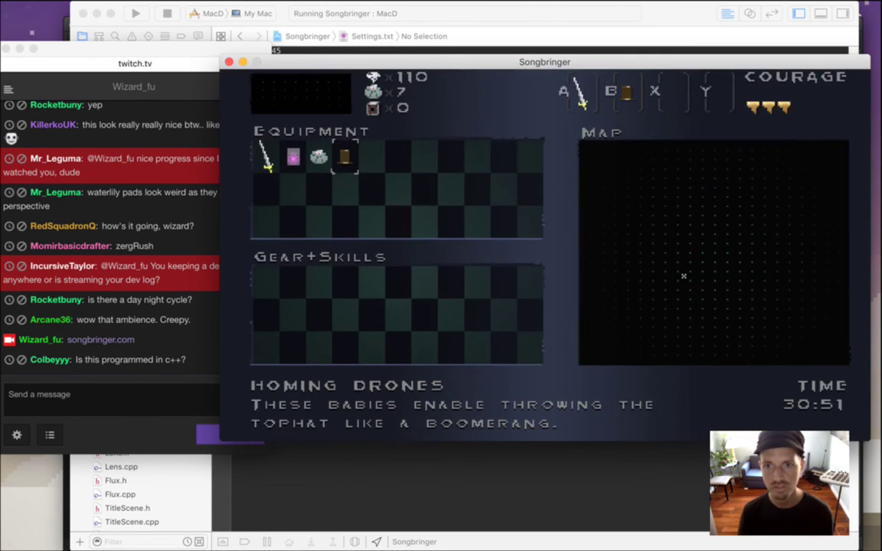
{"action": "key", "text": "Tab"}
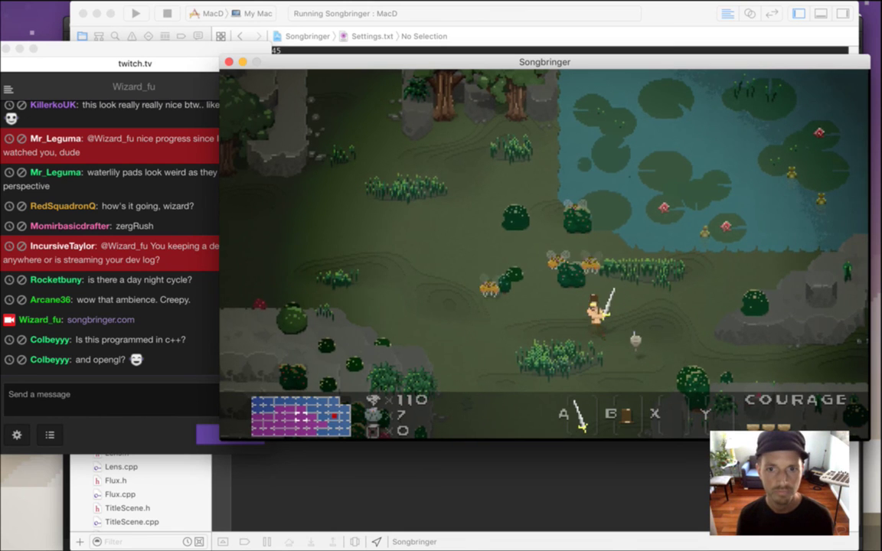
Walk the hero west across the grassy clearing and through its north exit onto the forest path.
{"action": "key", "text": "Left"}
{"action": "key", "text": "Up"}
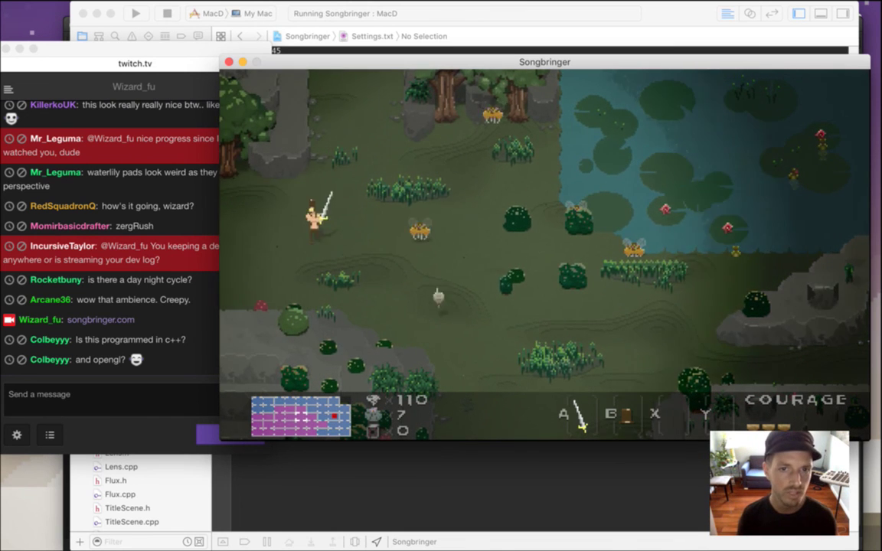
{"action": "key", "text": "Up"}
{"action": "key", "text": "Right"}
{"action": "key", "text": "Up"}
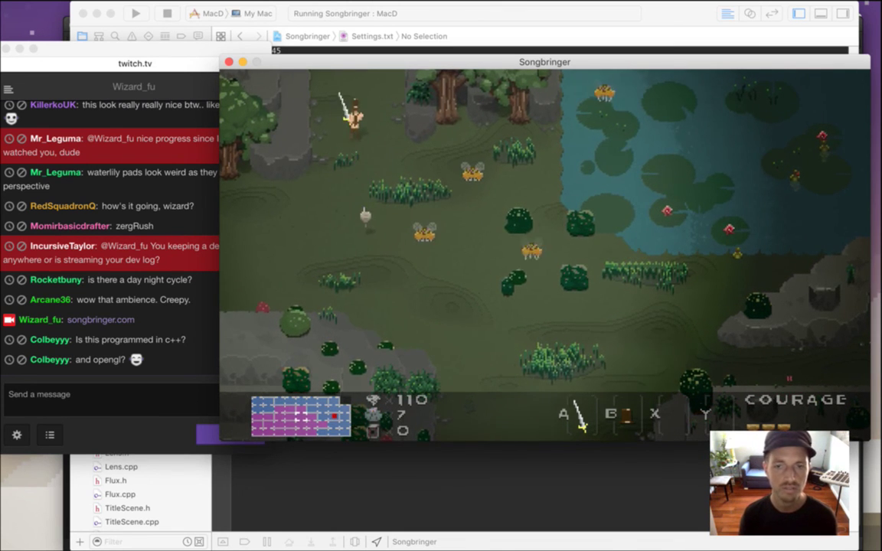
{"action": "key", "text": "Up"}
{"action": "key", "text": "Right"}
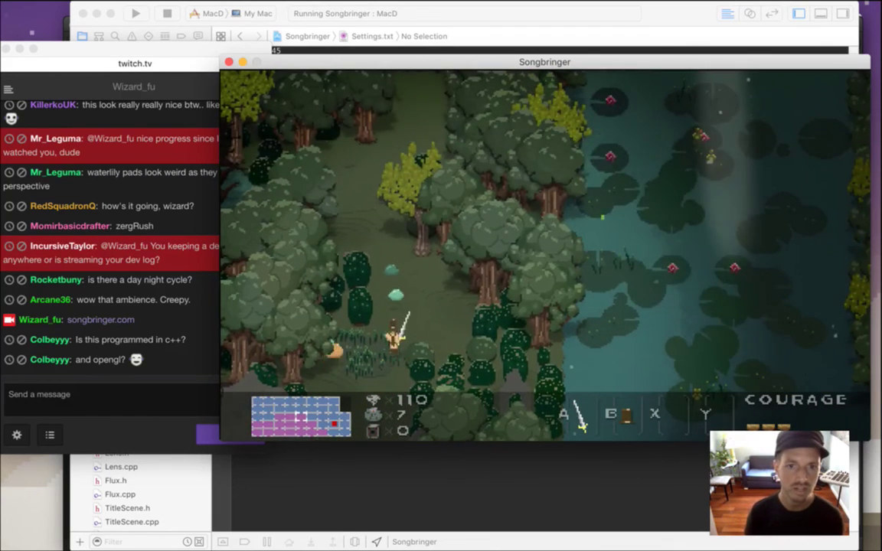
Strike the slimes on the forest path with the sword and walk the hero out at its north end.
{"action": "key", "text": "a"}
{"action": "key", "text": "Up"}
{"action": "key", "text": "a"}
{"action": "key", "text": "Up"}
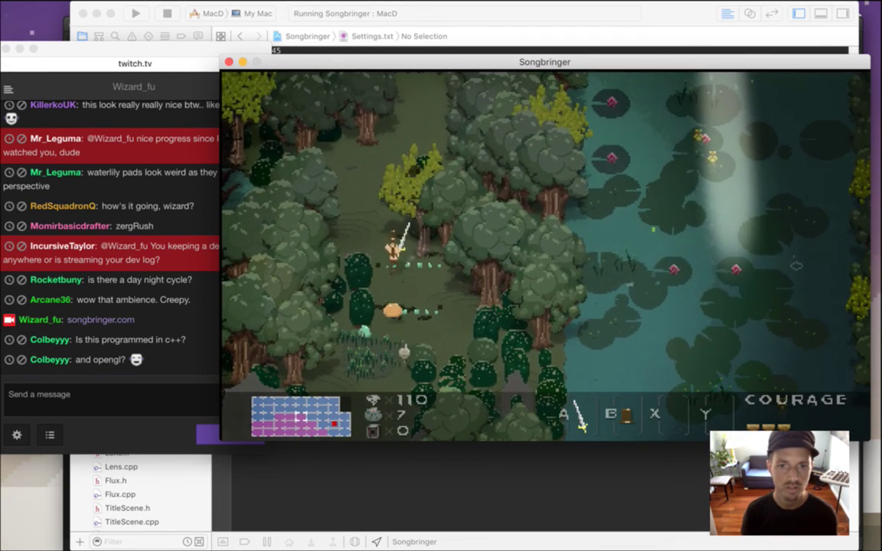
{"action": "key", "text": "Right"}
{"action": "key", "text": "Up"}
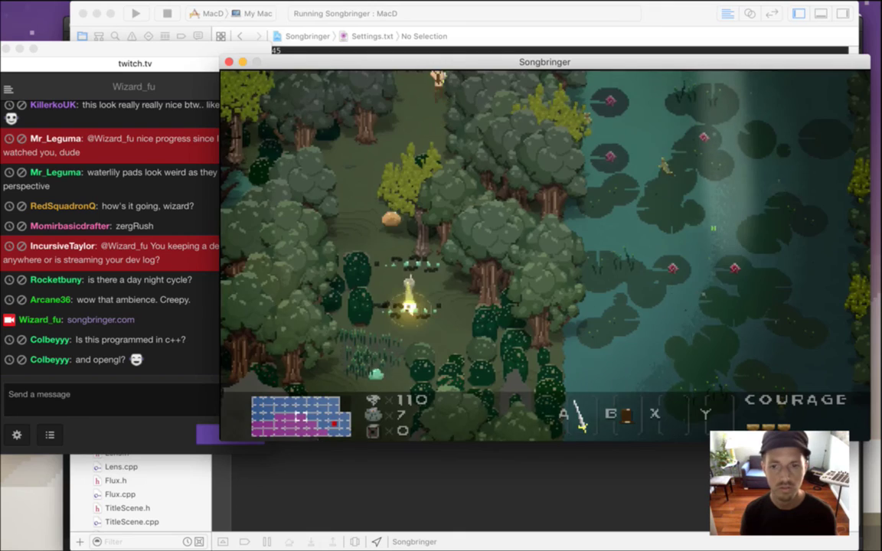
Walk the hero west through the dead-tree forest and cut down the slimes along the lower path with the sword.
{"action": "key", "text": "Left"}
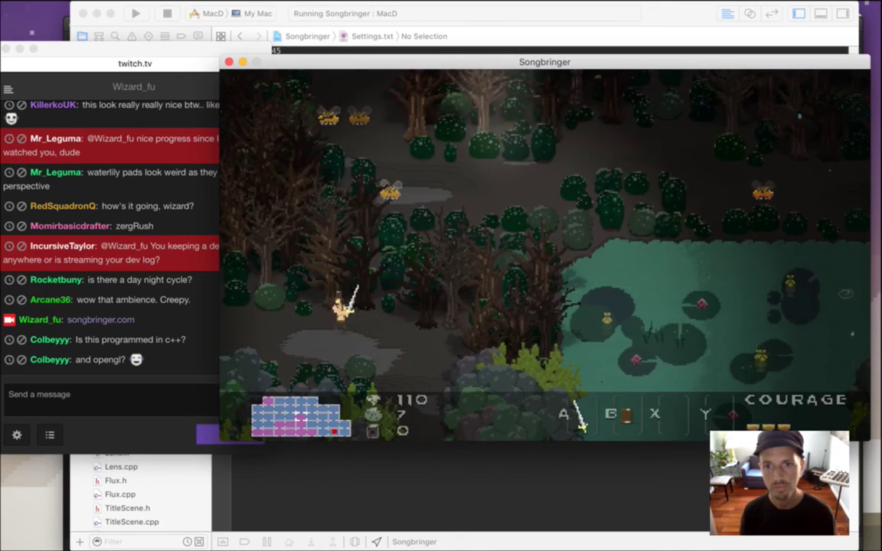
{"action": "key", "text": "Left"}
{"action": "key", "text": "a"}
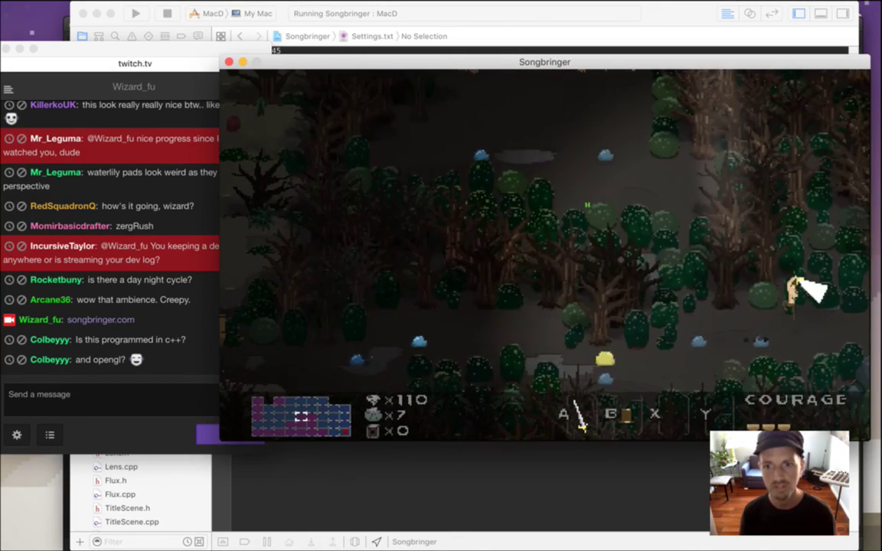
{"action": "key", "text": "Left"}
{"action": "key", "text": "a"}
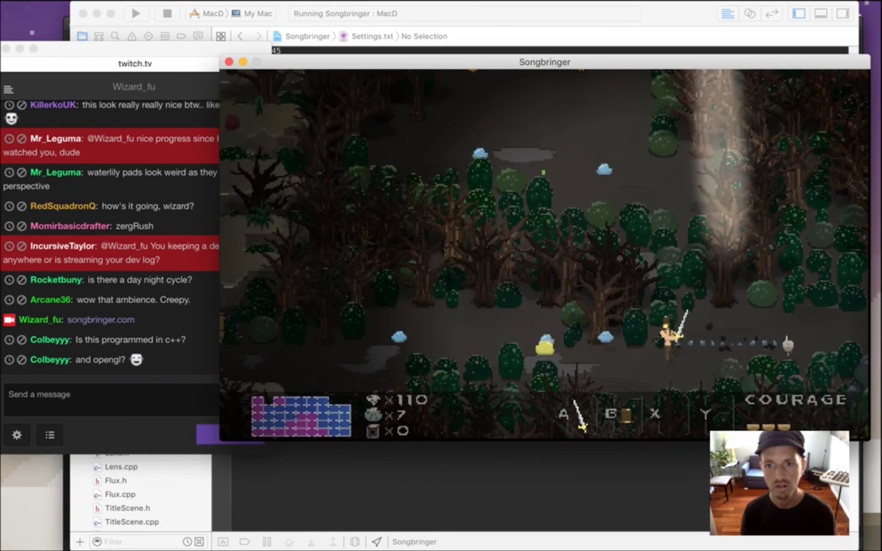
{"action": "key", "text": "Right"}
{"action": "key", "text": "Down"}
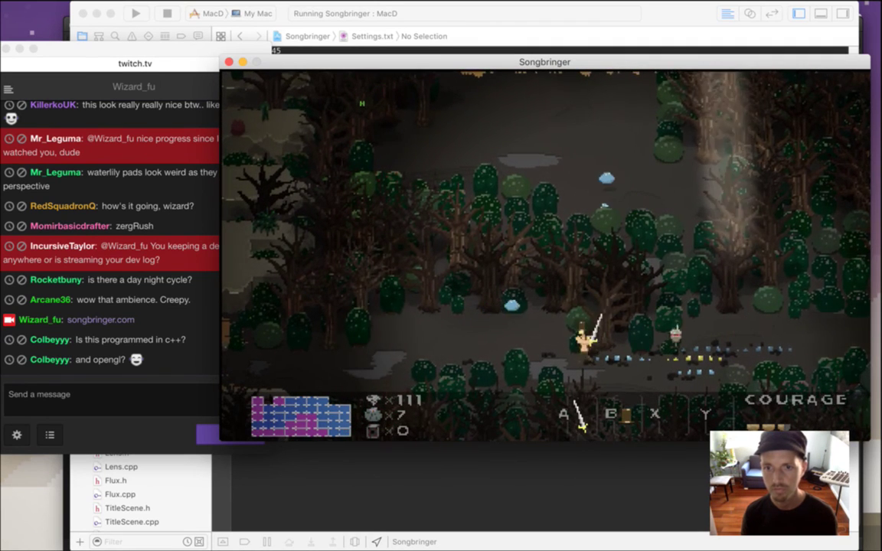
{"action": "key", "text": "Down"}
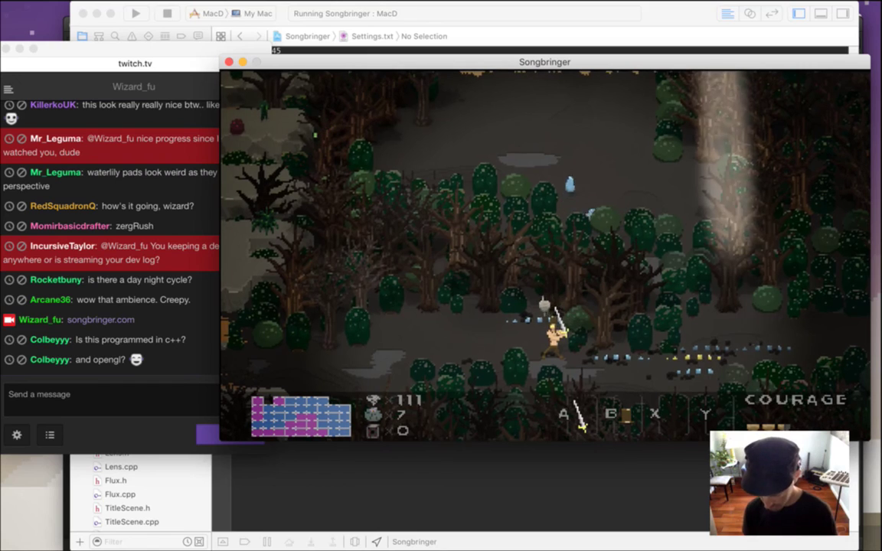
Walk the hero west out of the dead-tree forest and along the lower path of the rocky canyon.
{"action": "key", "text": "Left"}
{"action": "key", "text": "Up"}
{"action": "key", "text": "Left"}
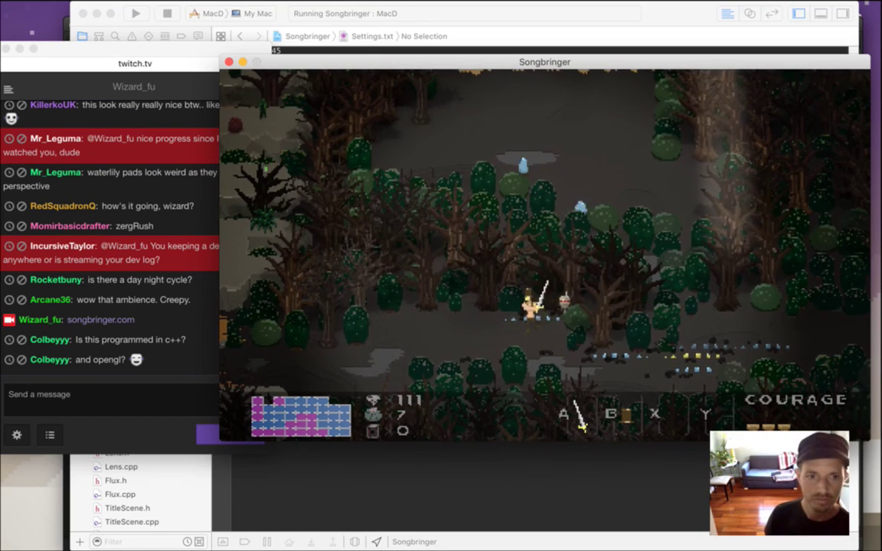
{"action": "key", "text": "Left"}
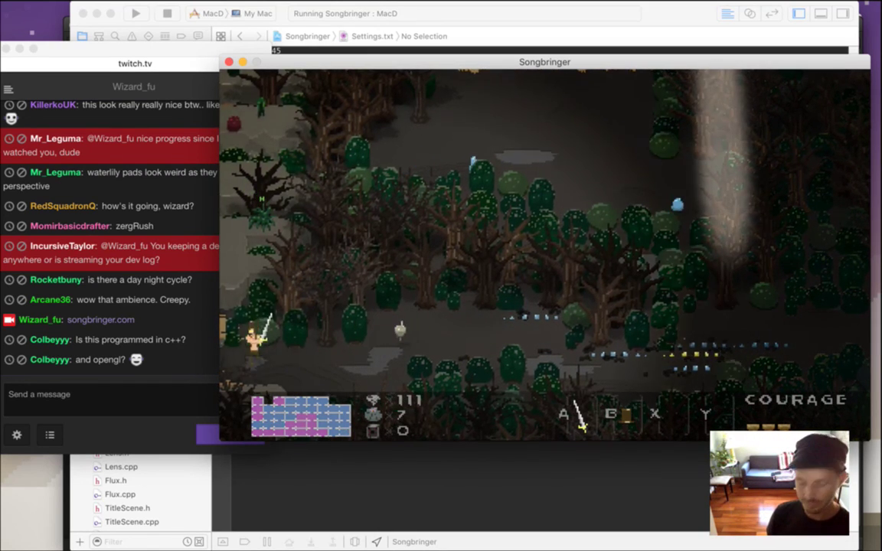
{"action": "key", "text": "Left"}
{"action": "key", "text": "a"}
{"action": "key", "text": "a"}
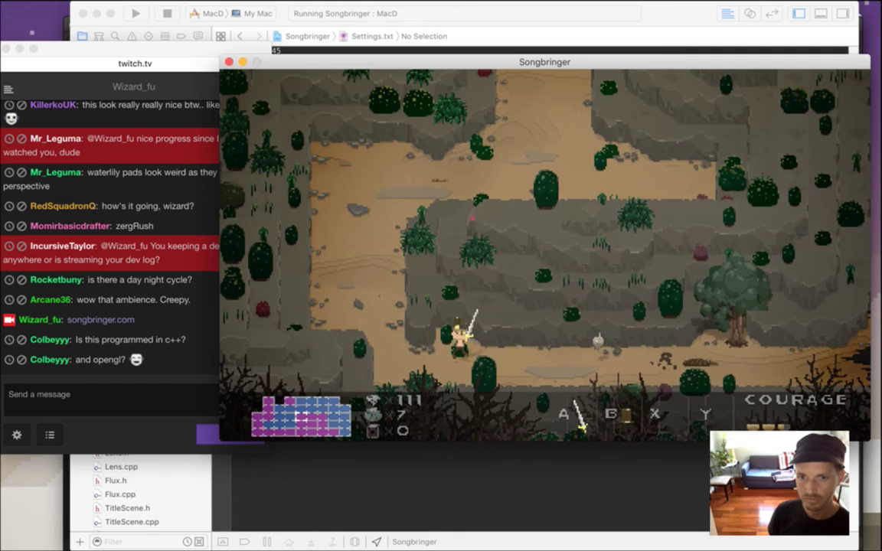
Fight the burrowing beetles along the canyon path and walk the hero through the north passage into the sandy clearing.
{"action": "key", "text": "Up"}
{"action": "key", "text": "Right"}
{"action": "key", "text": "a"}
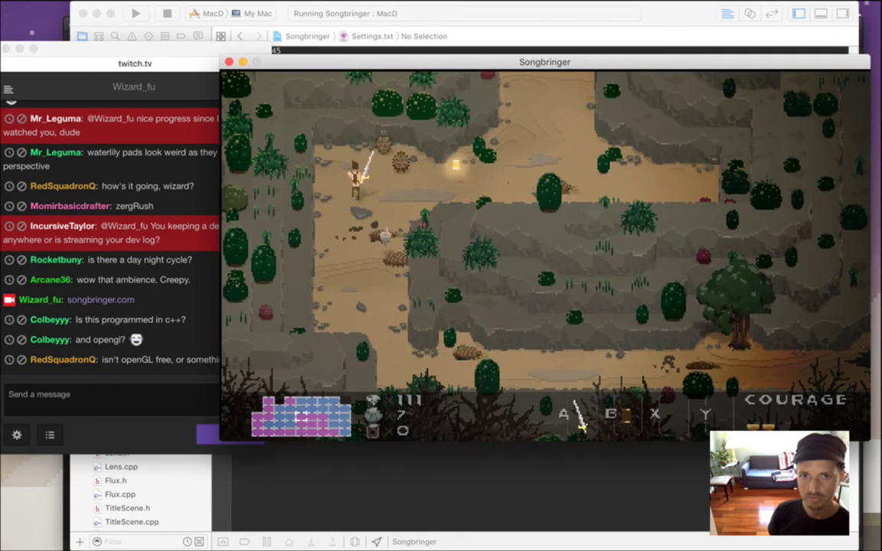
{"action": "key", "text": "a"}
{"action": "key", "text": "Right"}
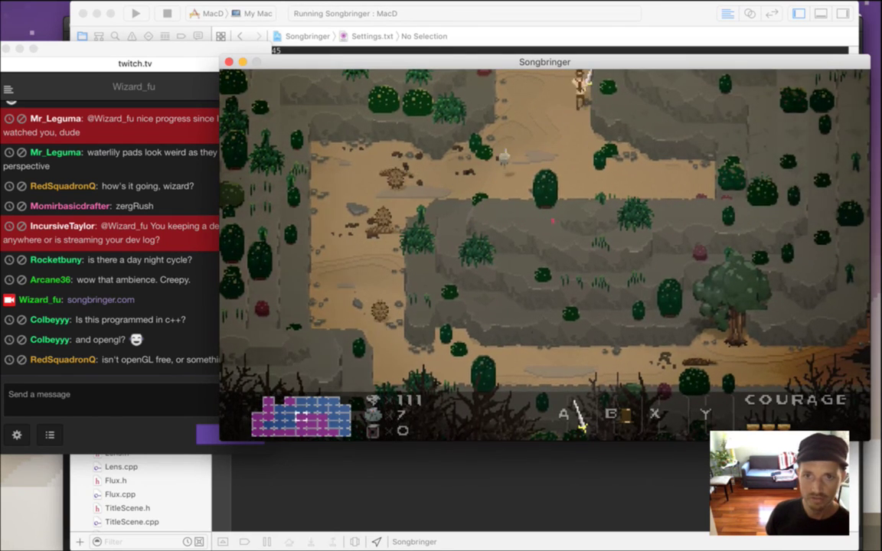
{"action": "key", "text": "Up"}
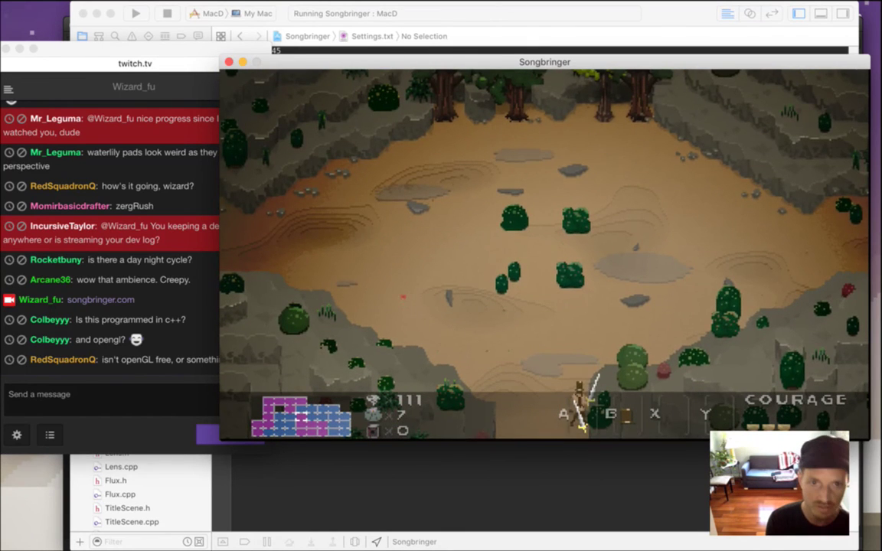
Return to the Songbringer window and walk the hero across the sandy clearing and out through its east exit.
{"action": "key", "text": "super+Tab"}
{"action": "key", "text": "super+Tab"}
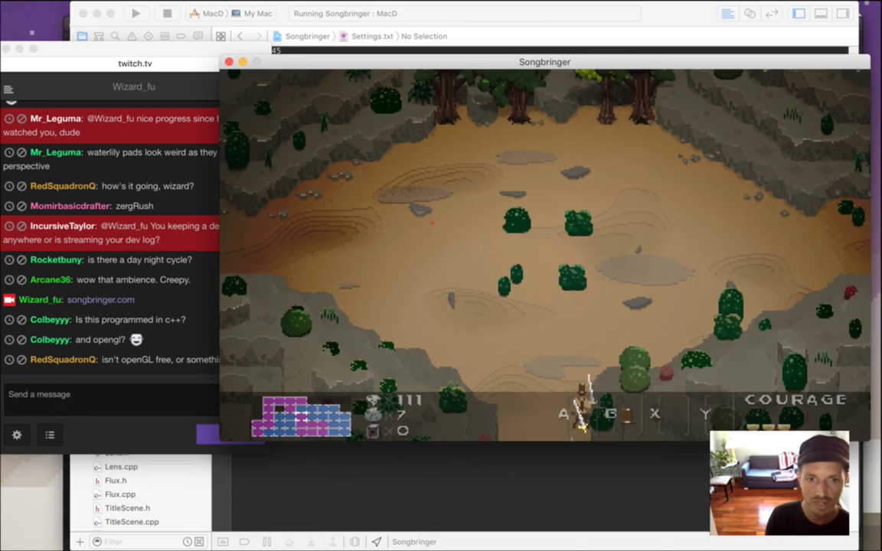
{"action": "key", "text": "Up"}
{"action": "key", "text": "Right"}
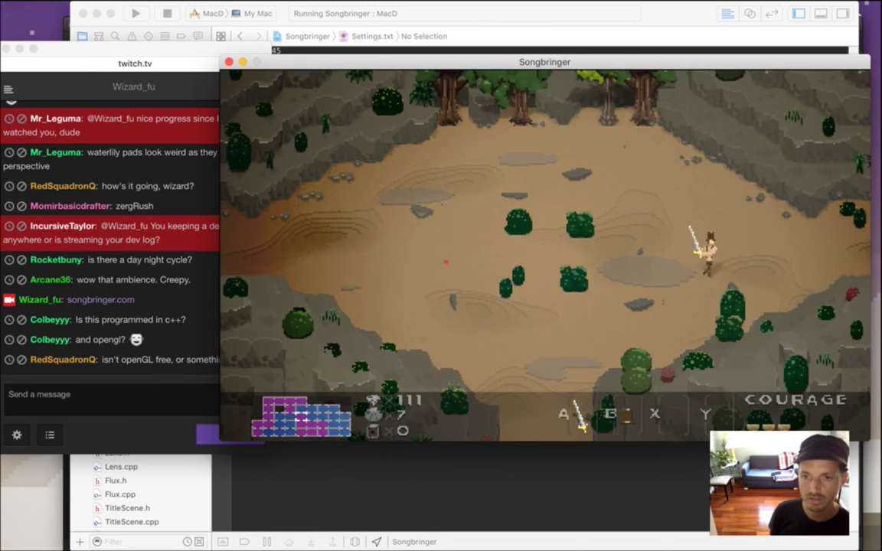
{"action": "key", "text": "Right"}
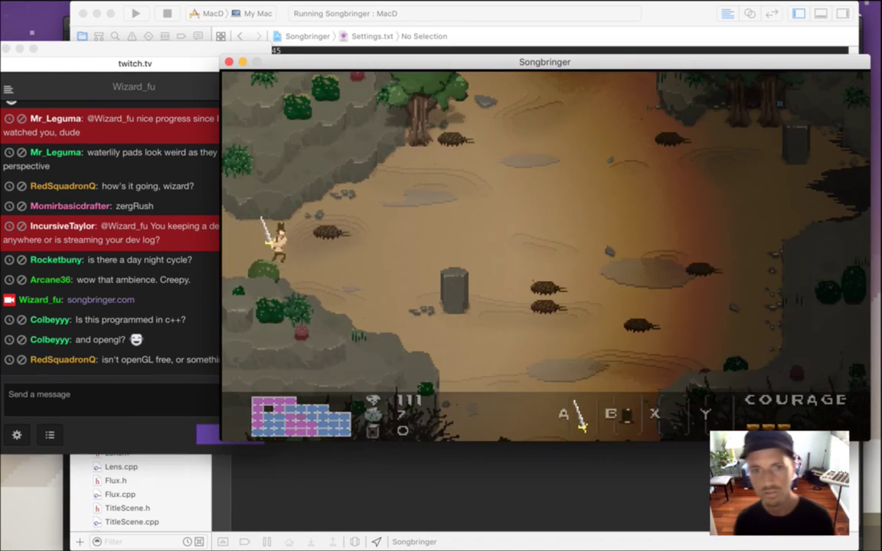
Attack the beetles around the stone pillar with the sword while crossing the sandy area towards its east side.
{"action": "key", "text": "Right"}
{"action": "key", "text": "a"}
{"action": "key", "text": "Right"}
{"action": "key", "text": "Down"}
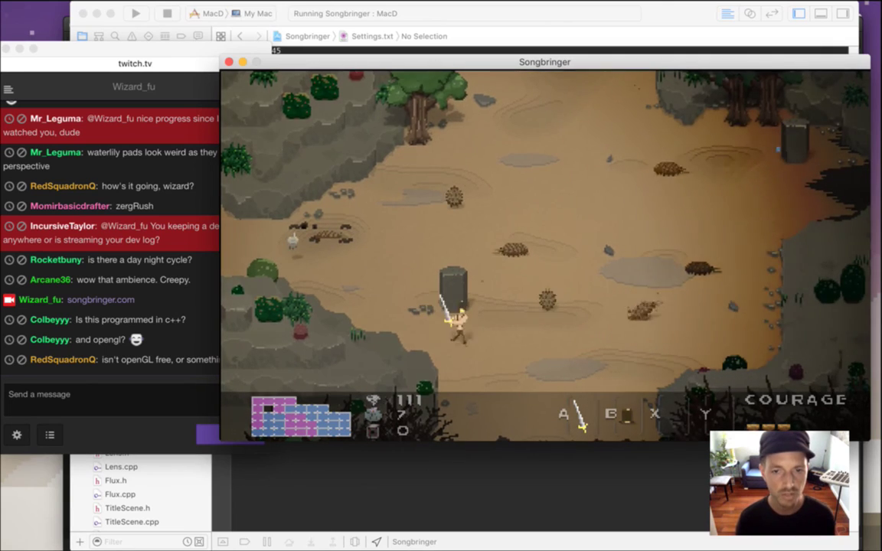
{"action": "key", "text": "Down"}
{"action": "key", "text": "Up"}
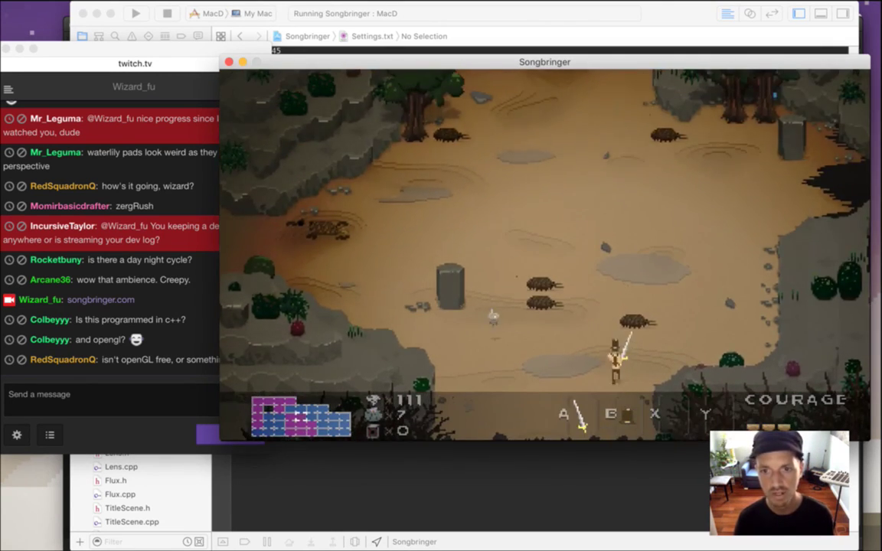
{"action": "key", "text": "a"}
{"action": "key", "text": "Up"}
{"action": "key", "text": "Right"}
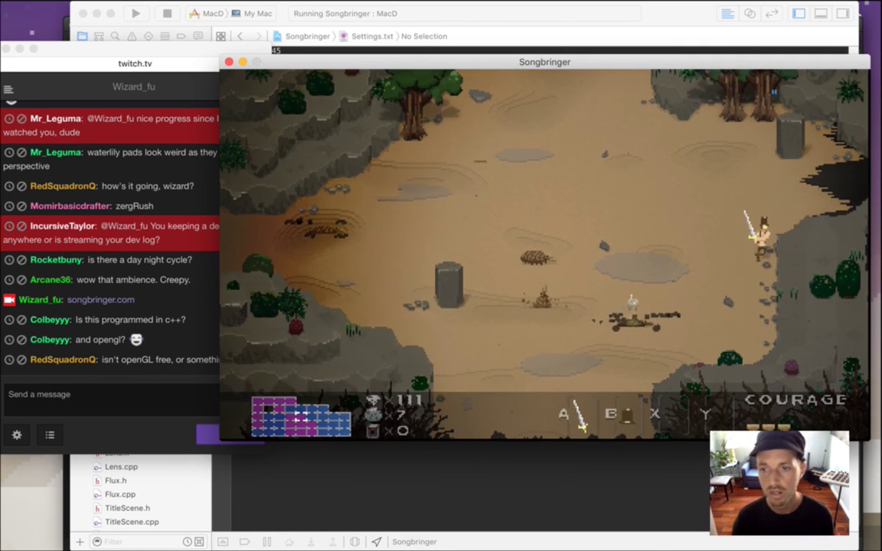
Walk the hero east into the dark clearing and up through its north exit towards the sand.
{"action": "key", "text": "Up"}
{"action": "key", "text": "Right"}
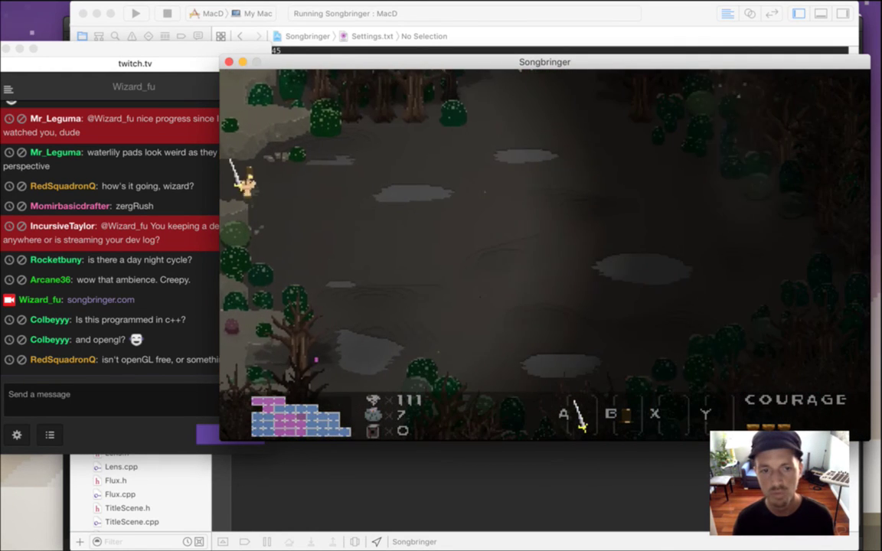
{"action": "key", "text": "Right"}
{"action": "key", "text": "Down"}
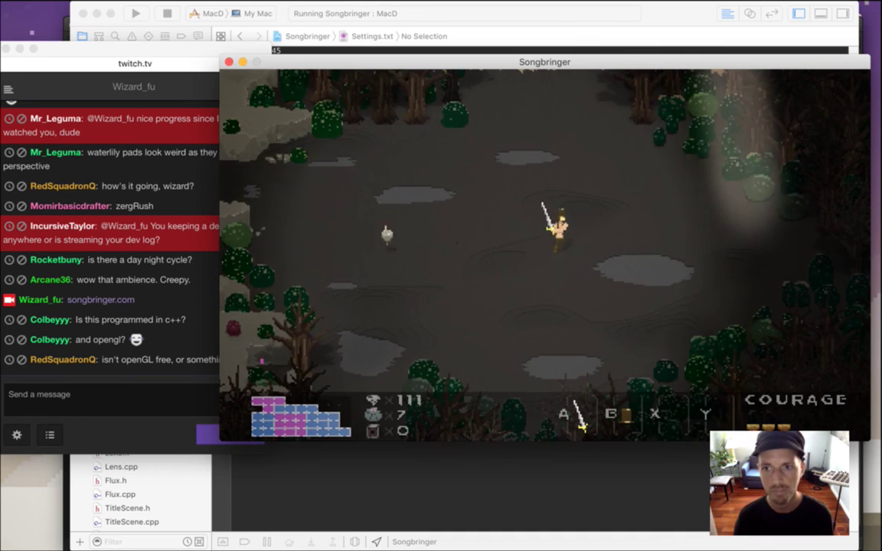
{"action": "key", "text": "Up"}
{"action": "key", "text": "Right"}
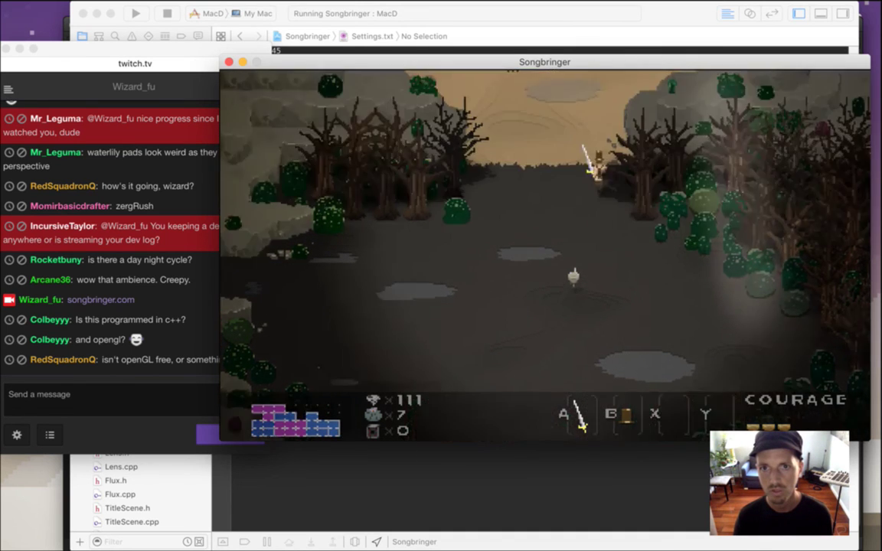
Walk the hero across the sandy area to the dark riverbank in the east, and back west onto the sand.
{"action": "key", "text": "Up"}
{"action": "key", "text": "Right"}
{"action": "key", "text": "Up"}
{"action": "key", "text": "Right"}
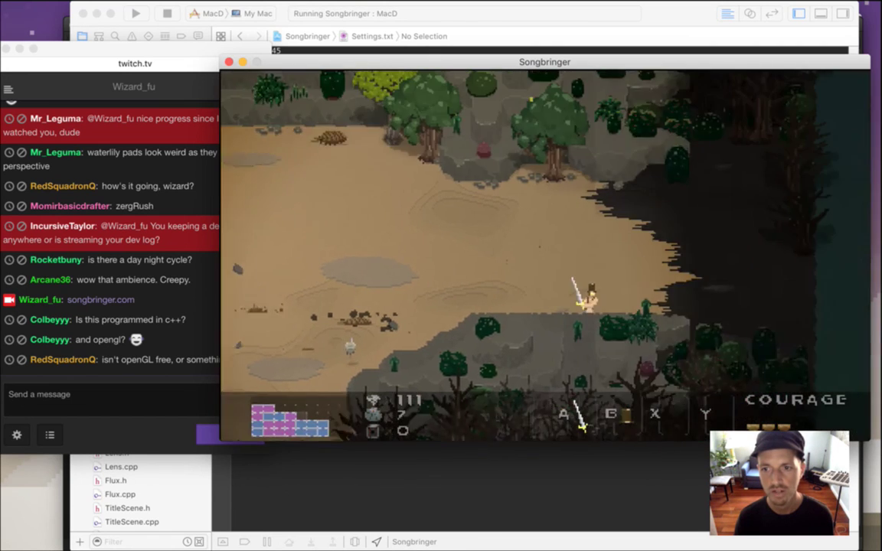
{"action": "key", "text": "Right"}
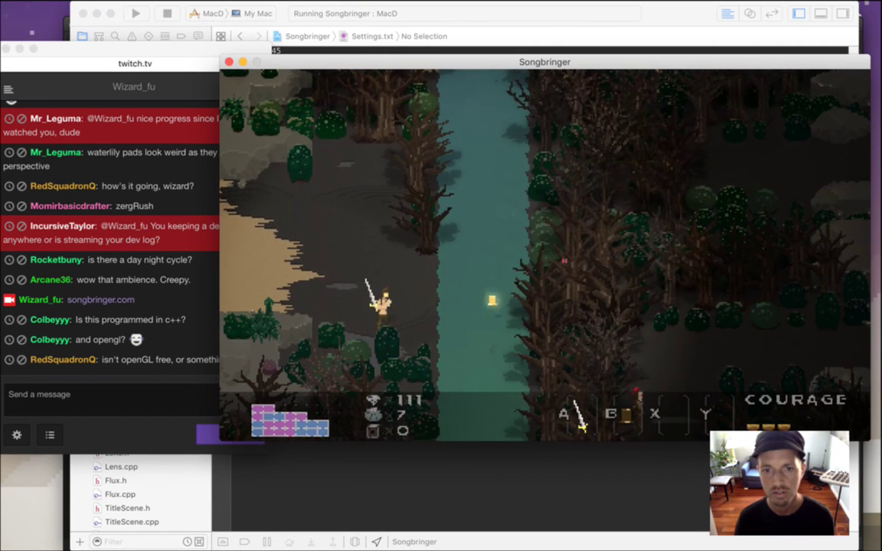
{"action": "key", "text": "Left"}
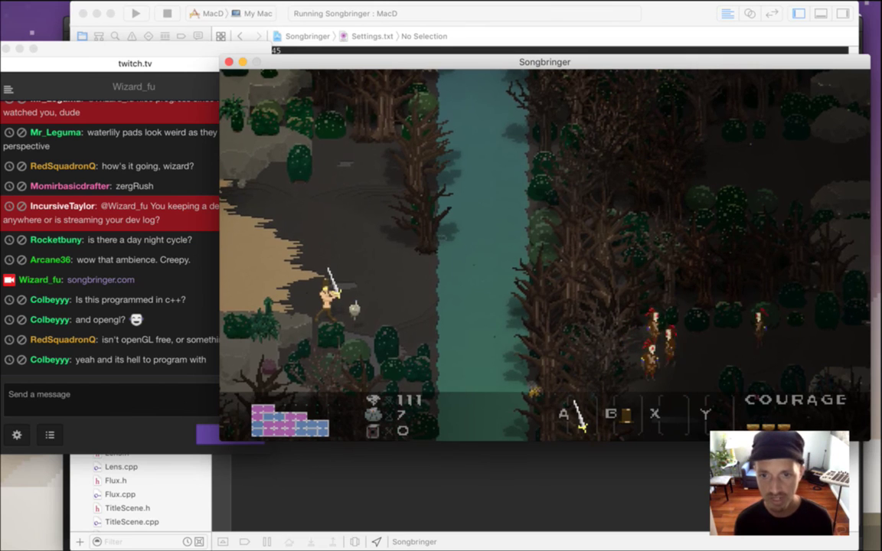
{"action": "key", "text": "Left"}
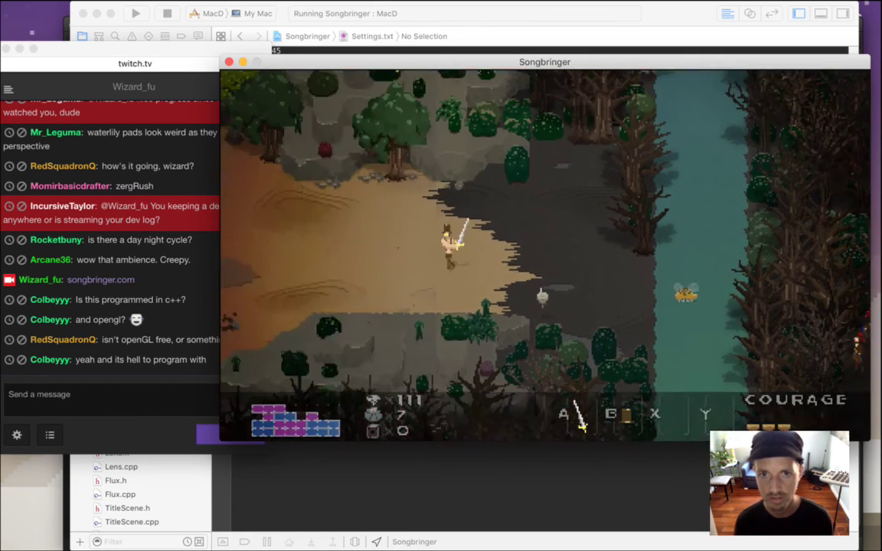
Walk the hero west across the sandy clearing and north along the passage beside the cliff.
{"action": "key", "text": "Left"}
{"action": "key", "text": "Up"}
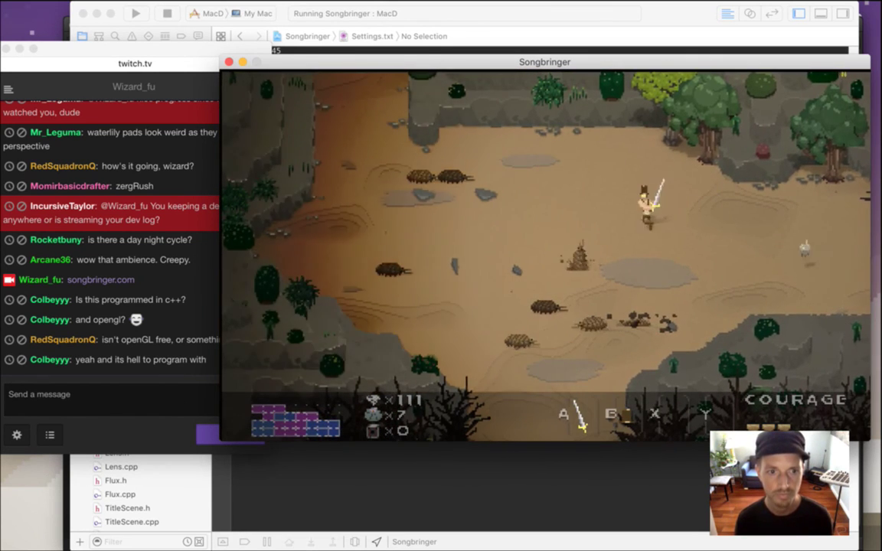
{"action": "key", "text": "Left"}
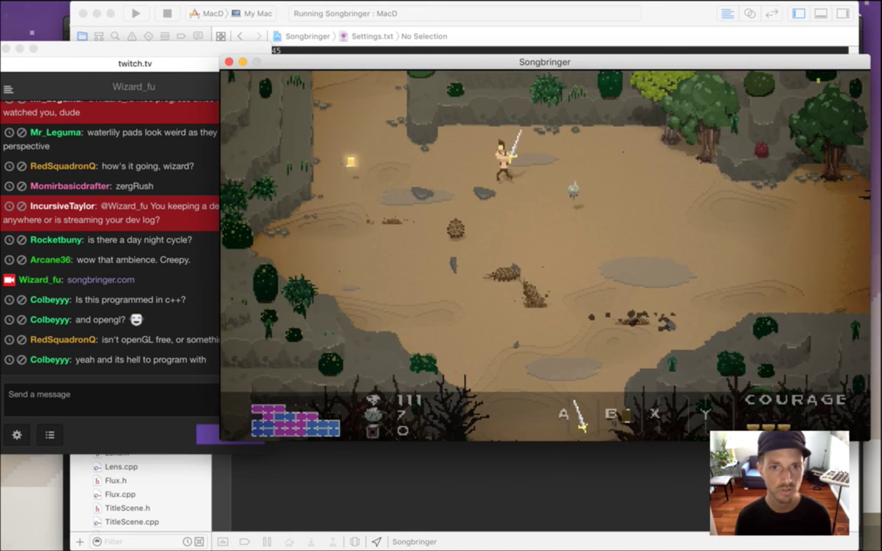
{"action": "key", "text": "Up"}
{"action": "key", "text": "Up"}
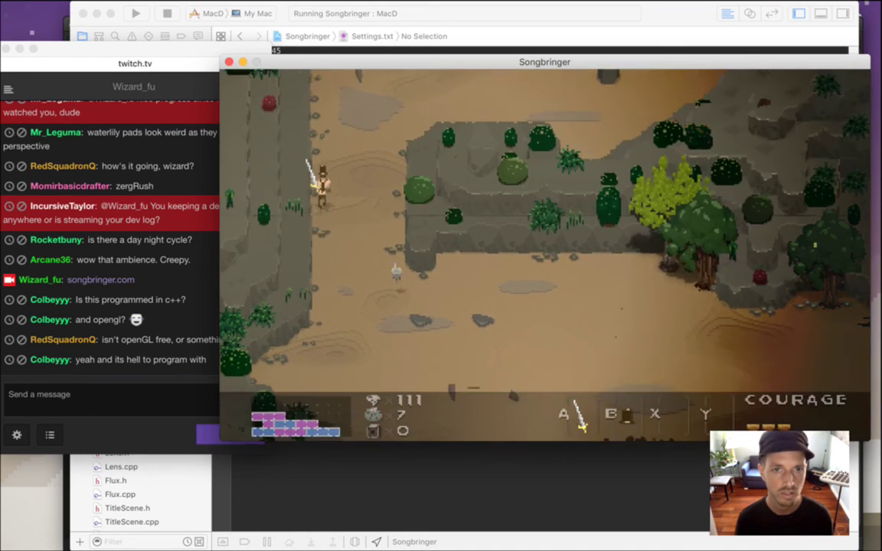
Lead the hero into the sandy area with stone pillars and past the two freestanding pillars.
{"action": "key", "text": "Right"}
{"action": "key", "text": "Right"}
{"action": "key", "text": "Up"}
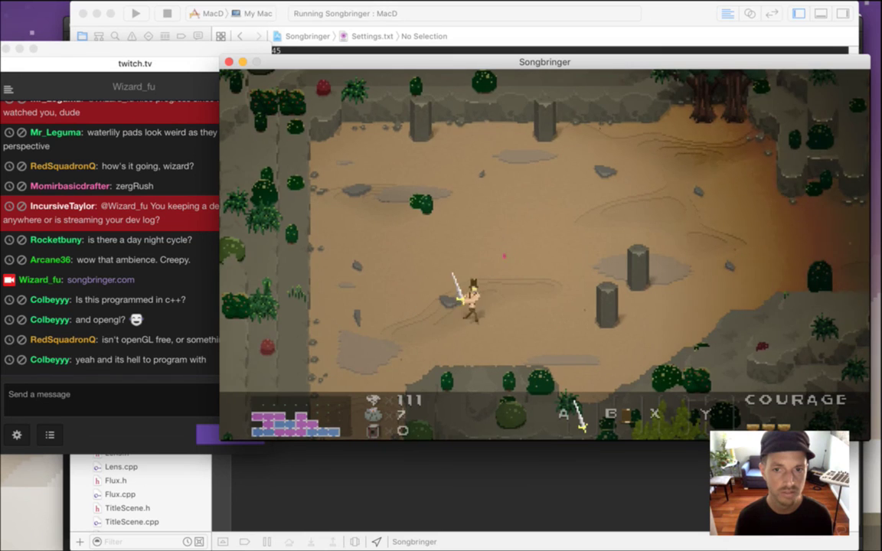
{"action": "key", "text": "Right"}
{"action": "key", "text": "Down"}
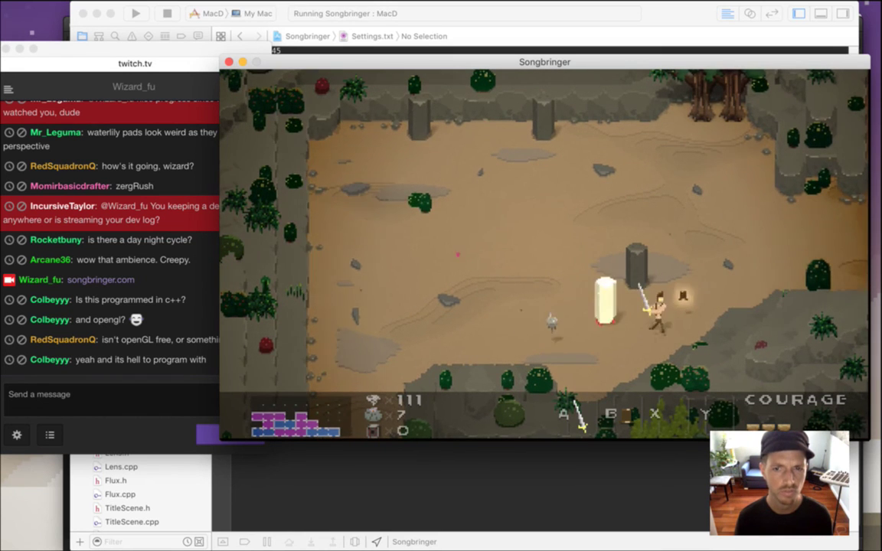
Fight the pillar enemy with the sword near the area's east exit.
{"action": "key", "text": "Up"}
{"action": "key", "text": "Up"}
{"action": "key", "text": "a"}
{"action": "key", "text": "Right"}
{"action": "key", "text": "a"}
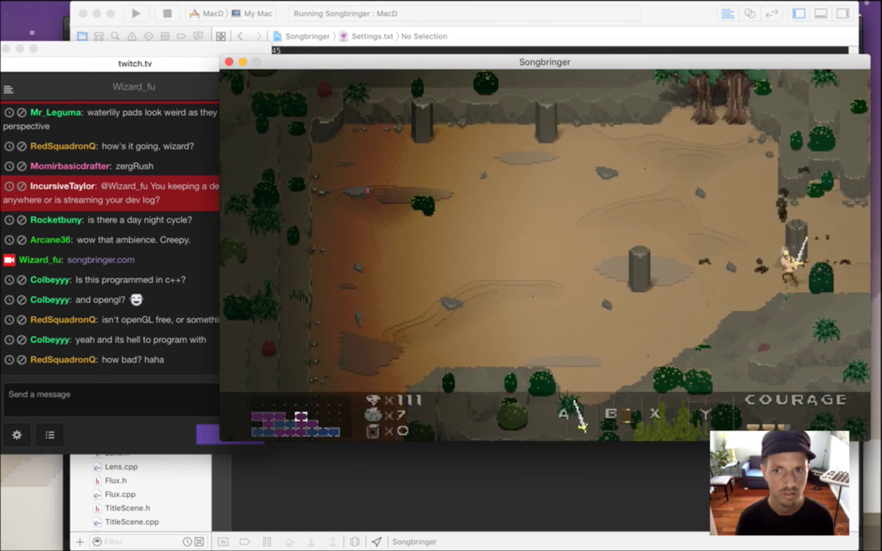
Engage the remaining stone pillar enemy in the middle of the clearing with repeated sword attacks.
{"action": "key", "text": "Left"}
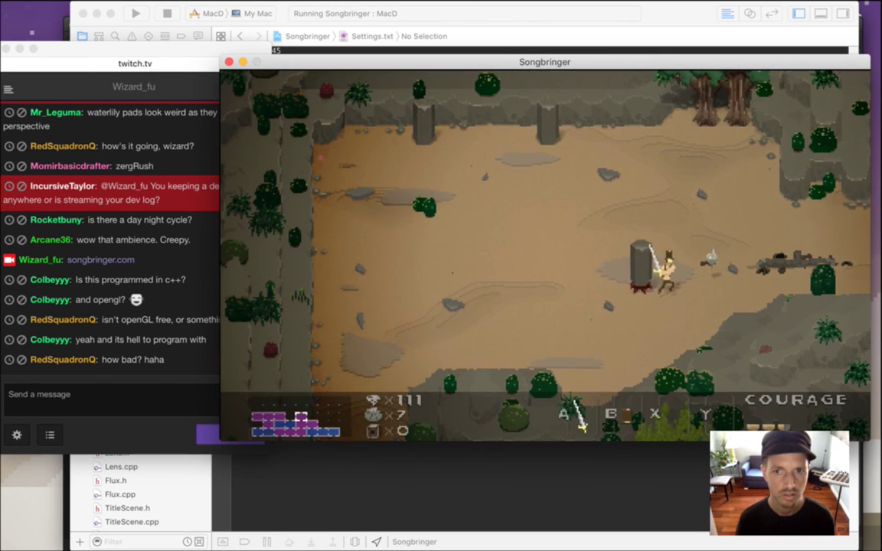
{"action": "key", "text": "a"}
{"action": "key", "text": "Up"}
{"action": "key", "text": "Left"}
{"action": "key", "text": "Right"}
{"action": "key", "text": "a"}
{"action": "key", "text": "Left"}
{"action": "key", "text": "a"}
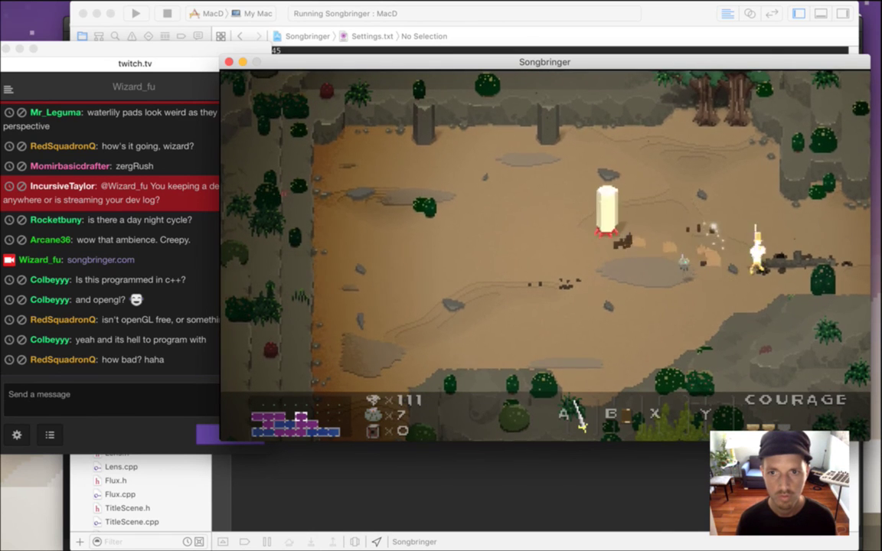
Strike at the last pillar enemy and leave the clearing eastward to the waterfall area.
{"action": "key", "text": "Right"}
{"action": "key", "text": "Left"}
{"action": "key", "text": "a"}
{"action": "key", "text": "Right"}
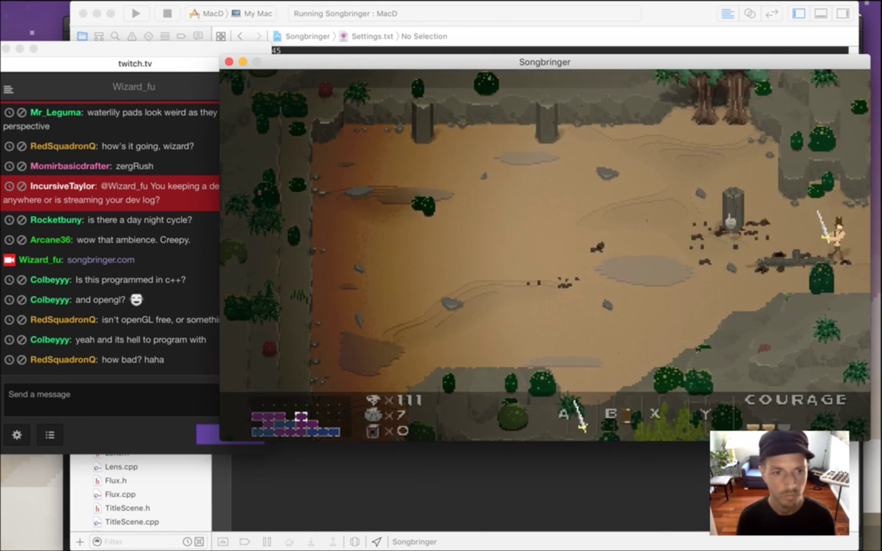
{"action": "key", "text": "Right"}
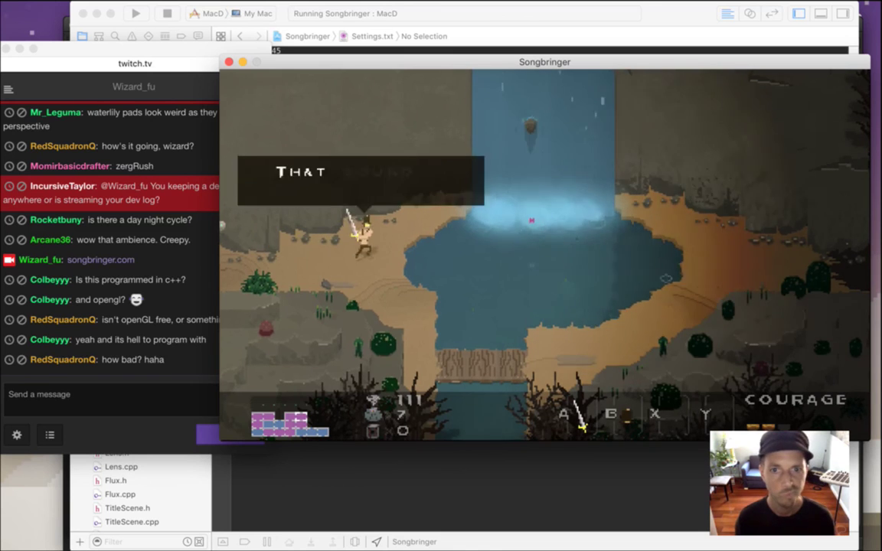
Walk the hero up to the waterfall and advance through the conversation with Jib.
{"action": "key", "text": "Right"}
{"action": "key", "text": "Up"}
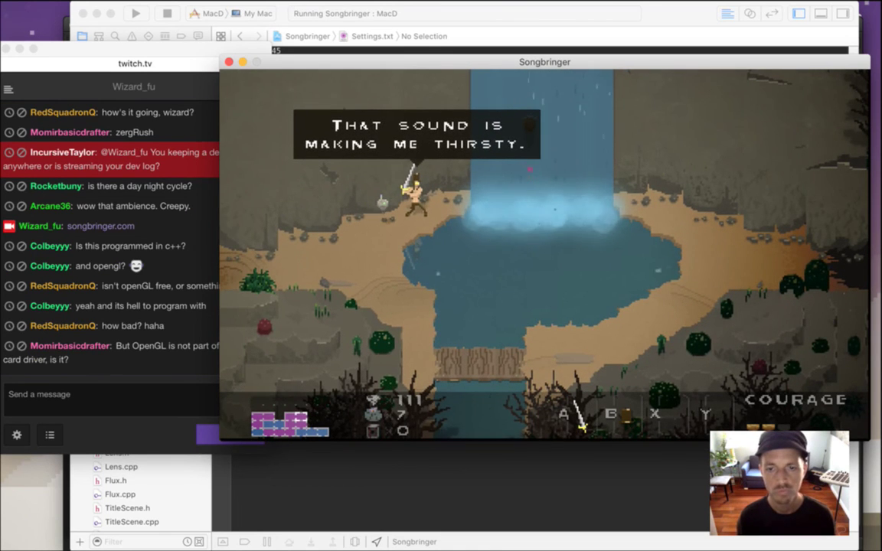
{"action": "key", "text": "space"}
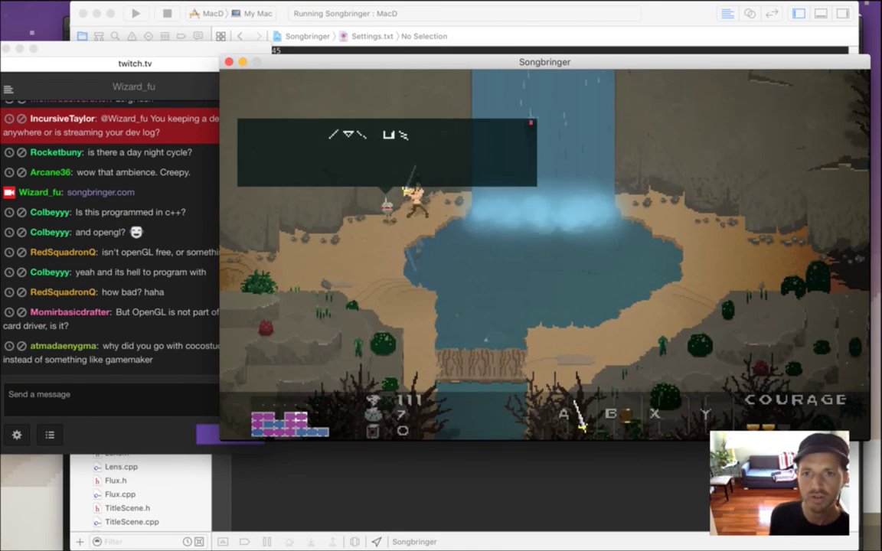
{"action": "key", "text": "space"}
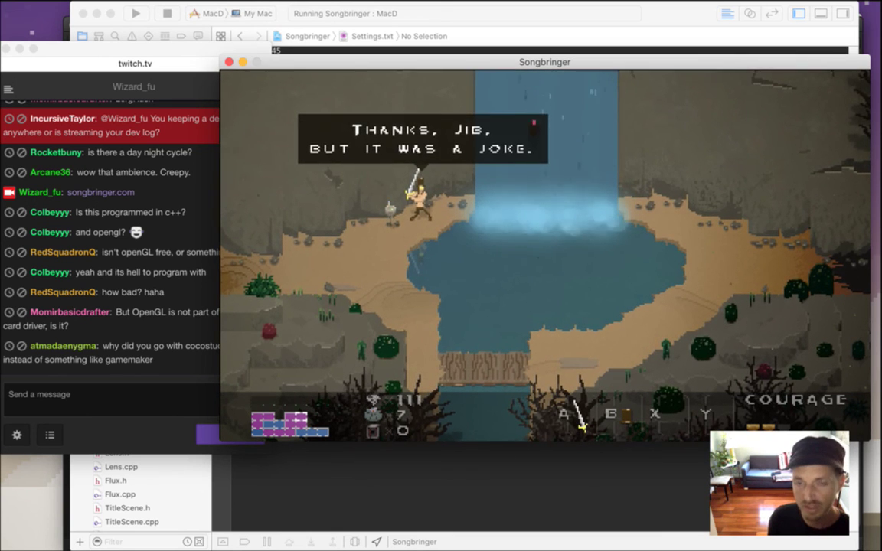
{"action": "key", "text": "space"}
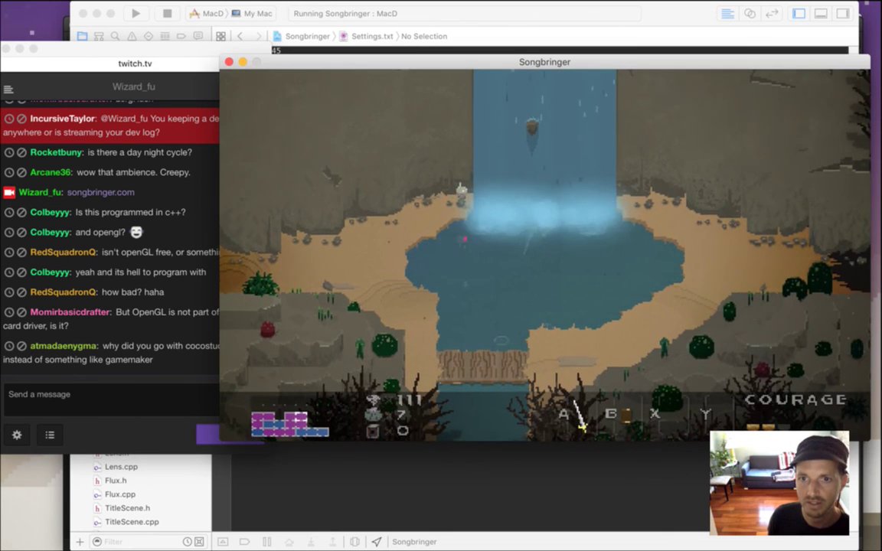
Lead the hero east past the waterfall into the dark forest, then south and west to the woods beside the river.
{"action": "key", "text": "Right"}
{"action": "key", "text": "Down"}
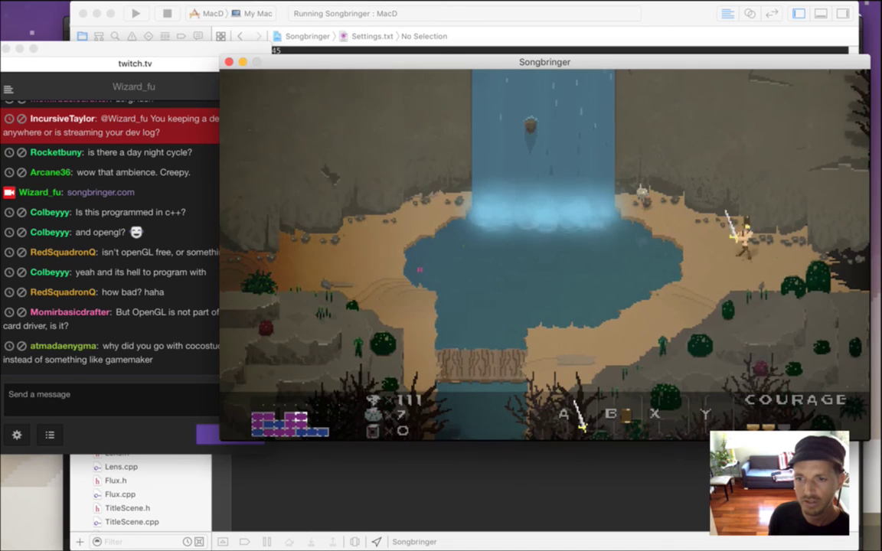
{"action": "key", "text": "Right"}
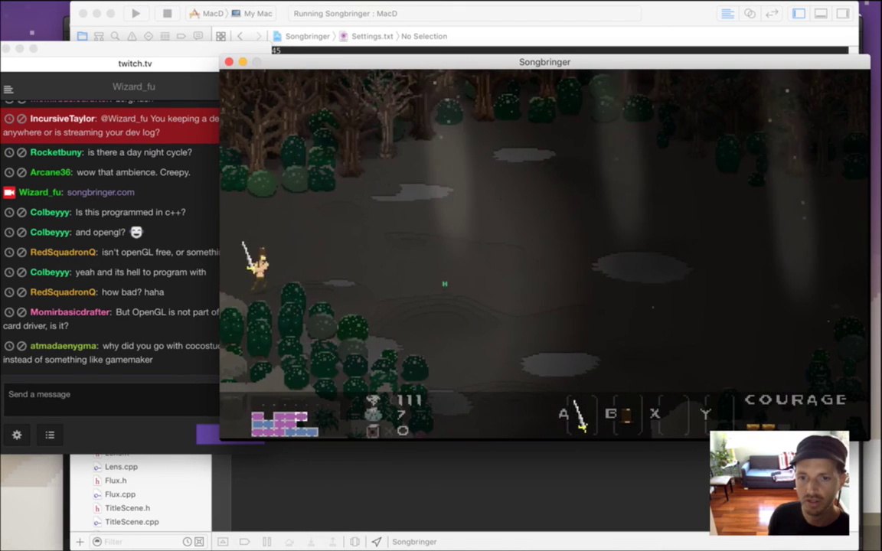
{"action": "key", "text": "Down"}
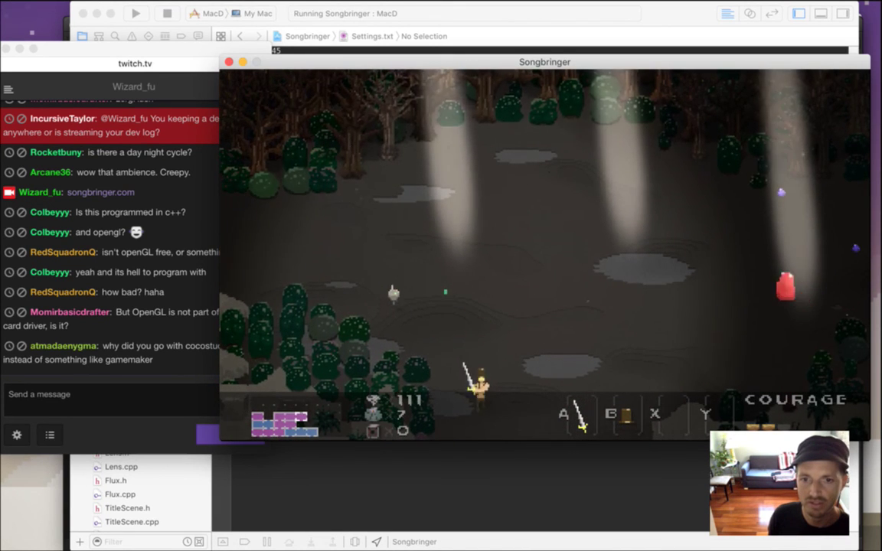
{"action": "key", "text": "Left"}
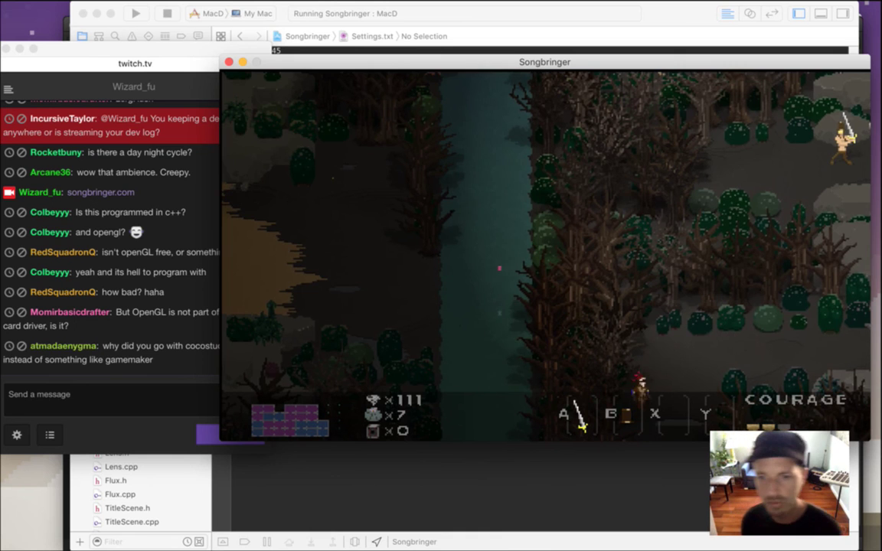
End the play test by quitting the running Songbringer game.
{"action": "key", "text": "Right"}
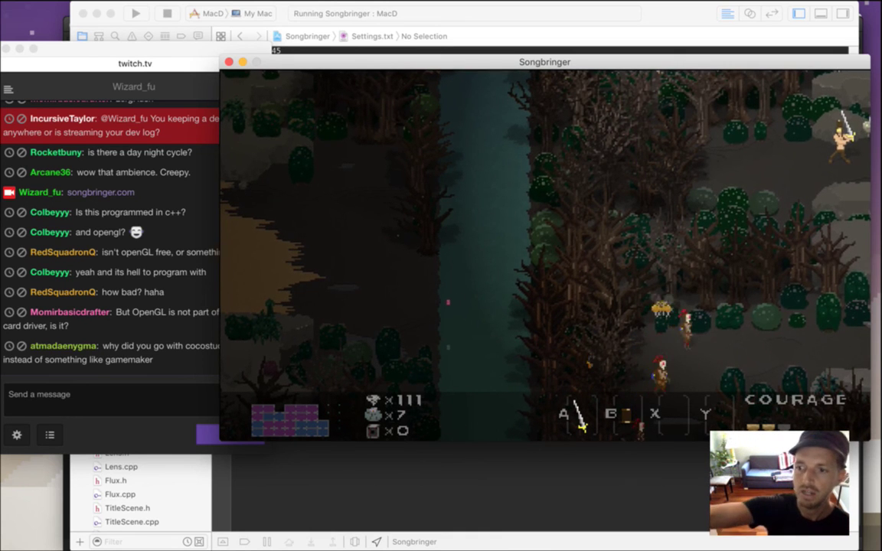
{"action": "key", "text": "Right"}
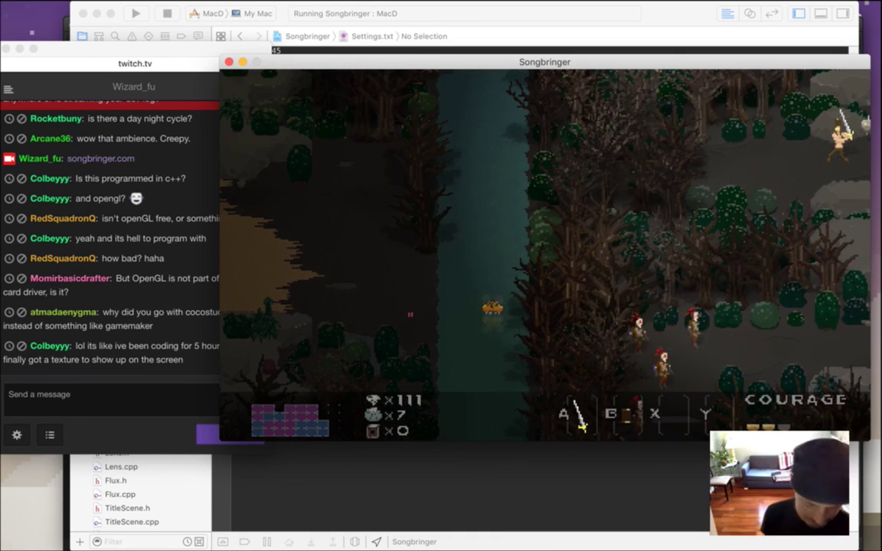
{"action": "key", "text": "super+q"}
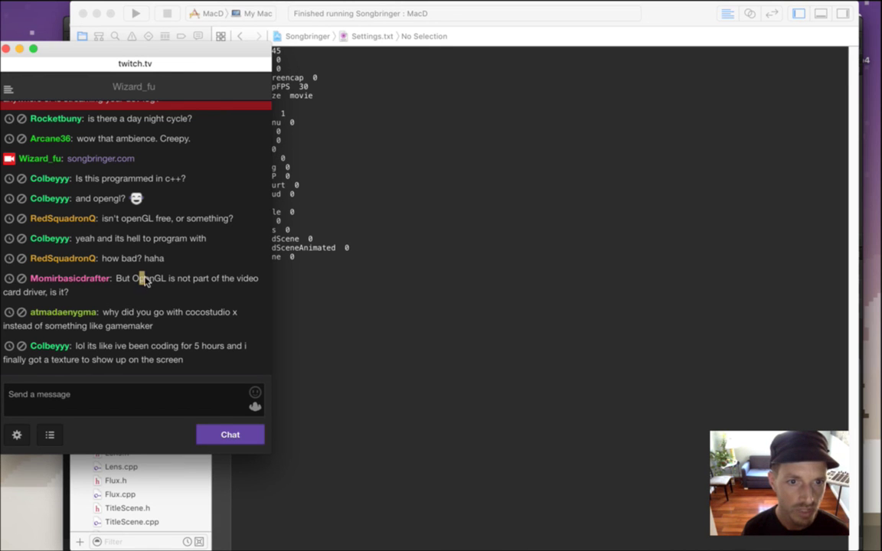
Read the Twitch chat message asking whether OpenGL is part of the video card driver, highlighting its text.
{"action": "left_click_drag", "start_coordinate": [141, 279], "coordinate": [158, 292]}
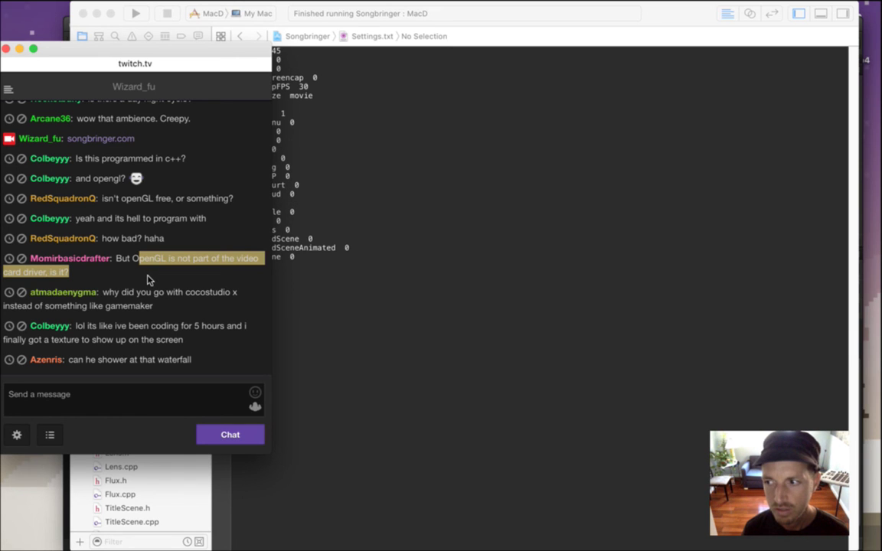
{"action": "left_click", "coordinate": [145, 268]}
{"action": "left_click_drag", "start_coordinate": [128, 256], "coordinate": [146, 254]}
{"action": "left_click", "coordinate": [124, 245]}
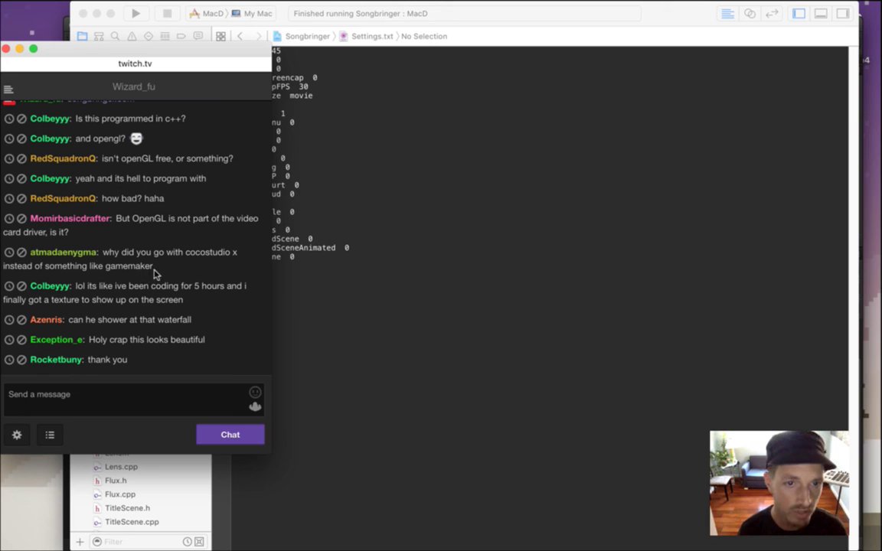
Highlight "cocostudio x" and "something like gamemaker" in the chat question about the choice of engine.
{"action": "left_click_drag", "start_coordinate": [186, 253], "coordinate": [227, 253]}
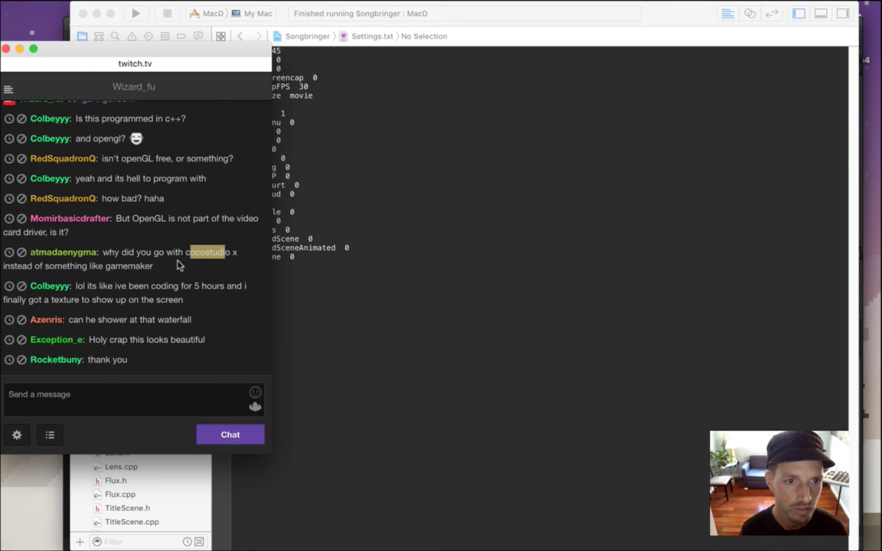
{"action": "left_click", "coordinate": [198, 254]}
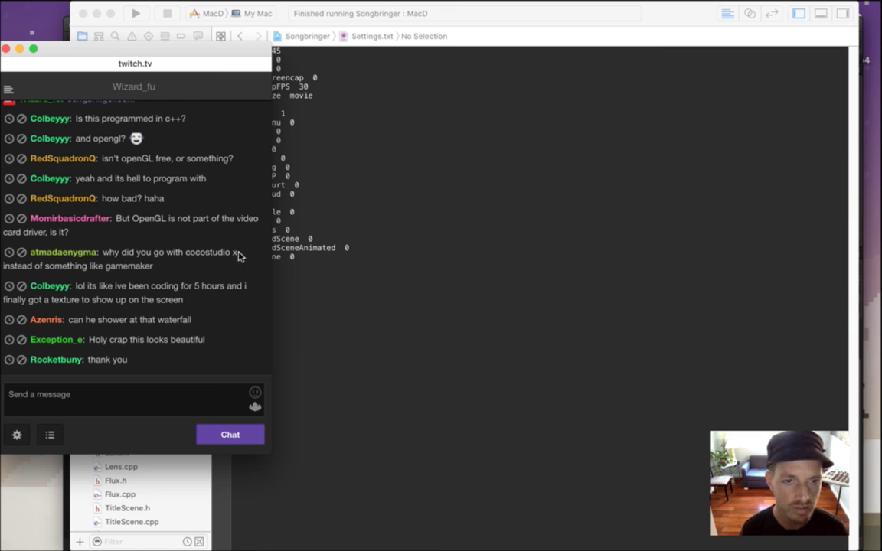
{"action": "left_click_drag", "start_coordinate": [239, 254], "coordinate": [187, 255]}
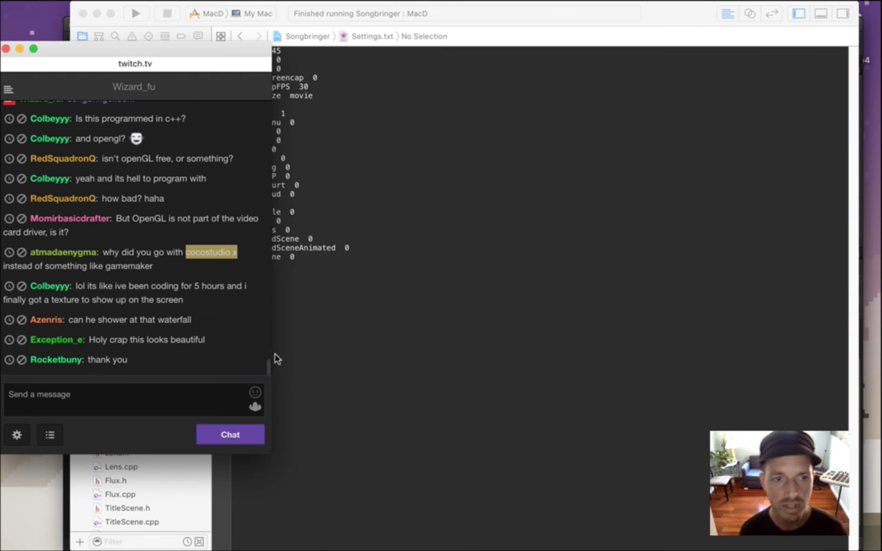
{"action": "left_click_drag", "start_coordinate": [45, 227], "coordinate": [152, 226]}
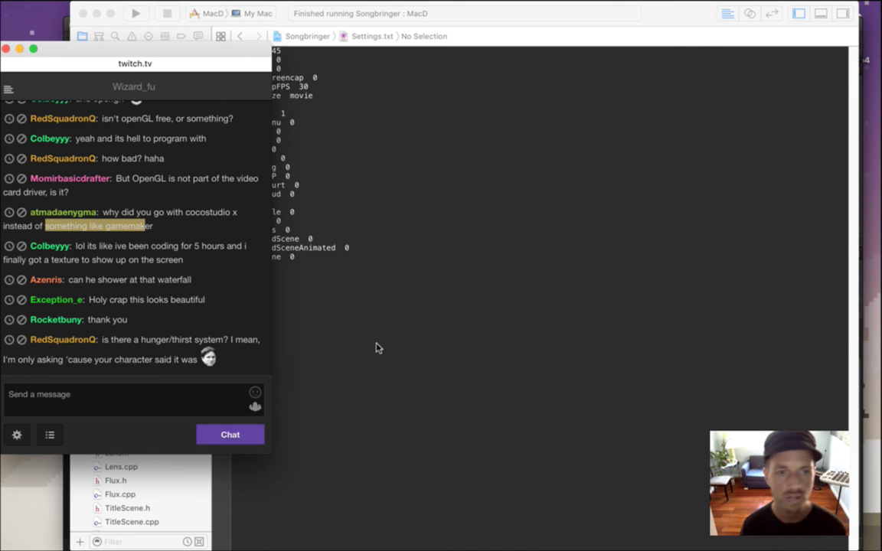
Switch to Photoshop to show the RoqChargedSwordE.psd sprite.
{"action": "key", "text": "super+Tab"}
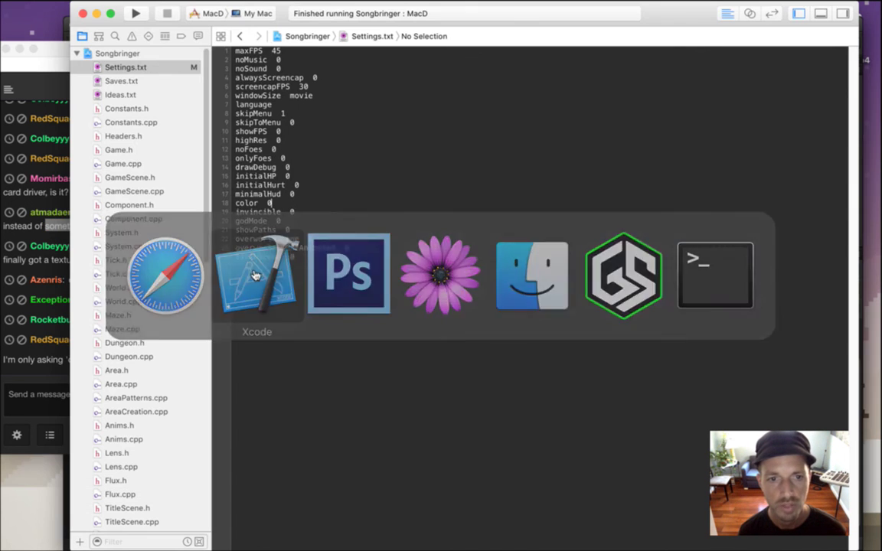
{"action": "key", "text": "super+Tab"}
{"action": "left_click", "coordinate": [364, 319]}
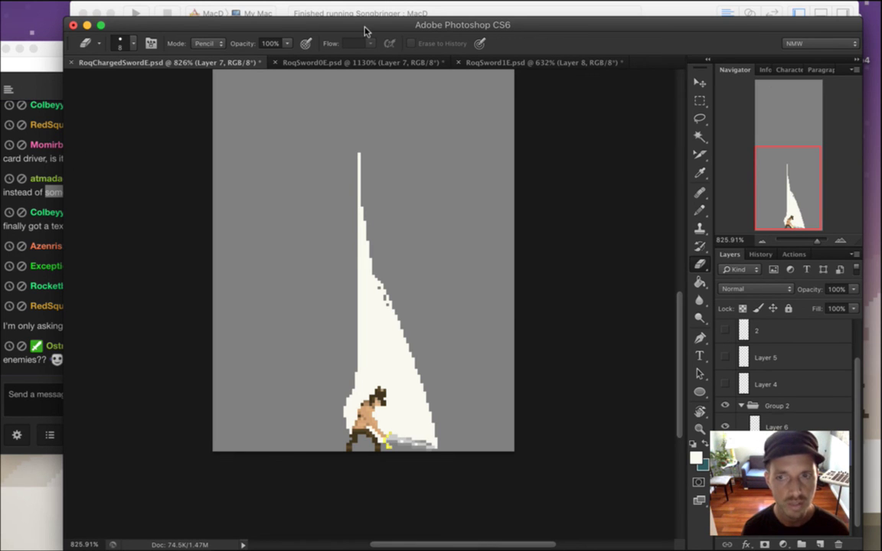
Switch back to the Twitch chat in Safari and reread the question about using cocostudio x instead of gamemaker, highlighting it.
{"action": "key", "text": "super+Tab"}
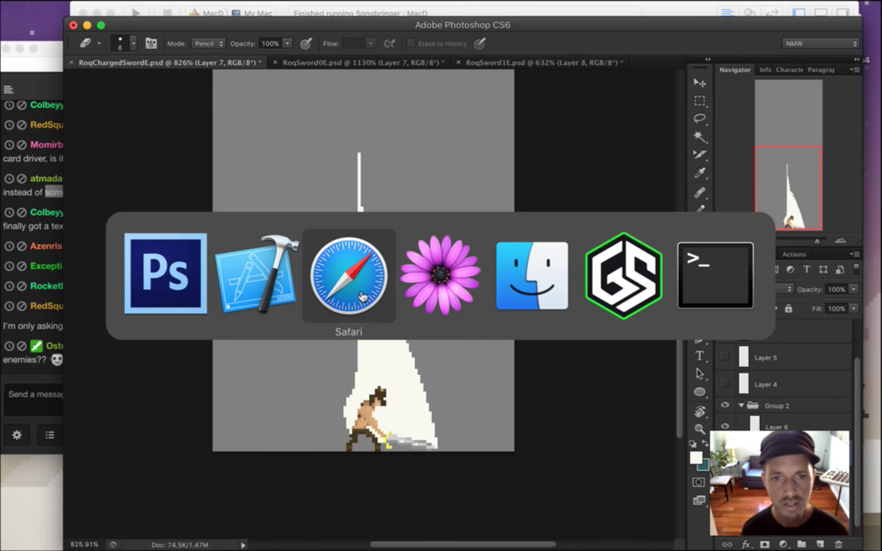
{"action": "left_click", "coordinate": [34, 194]}
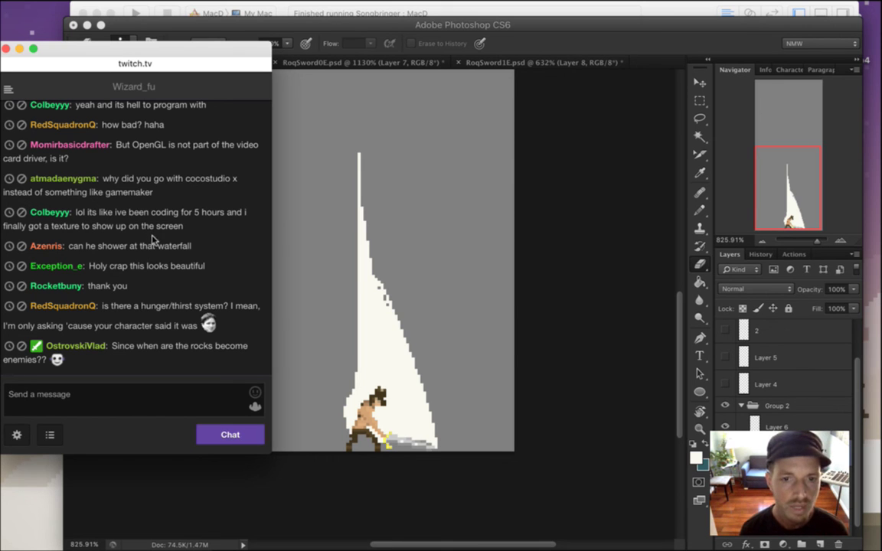
{"action": "left_click_drag", "start_coordinate": [114, 179], "coordinate": [153, 203]}
{"action": "left_click", "coordinate": [163, 194]}
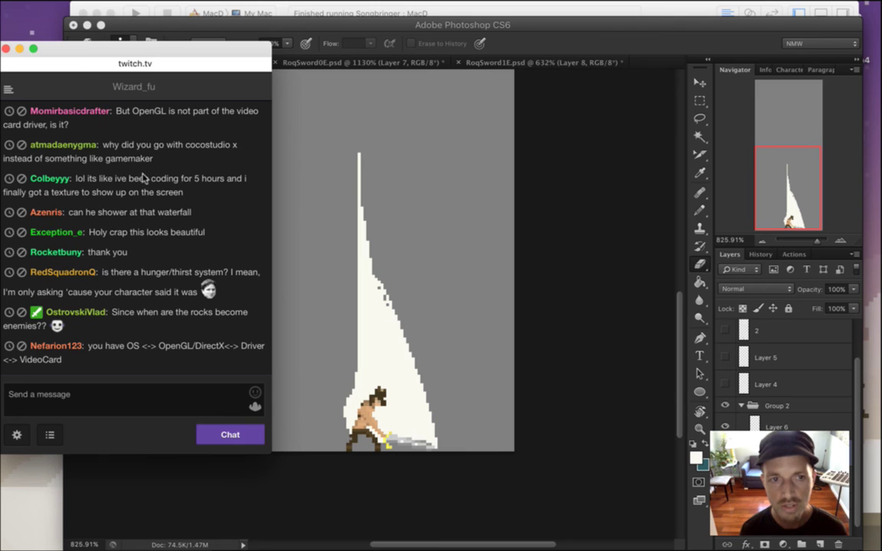
{"action": "triple_click", "coordinate": [117, 145]}
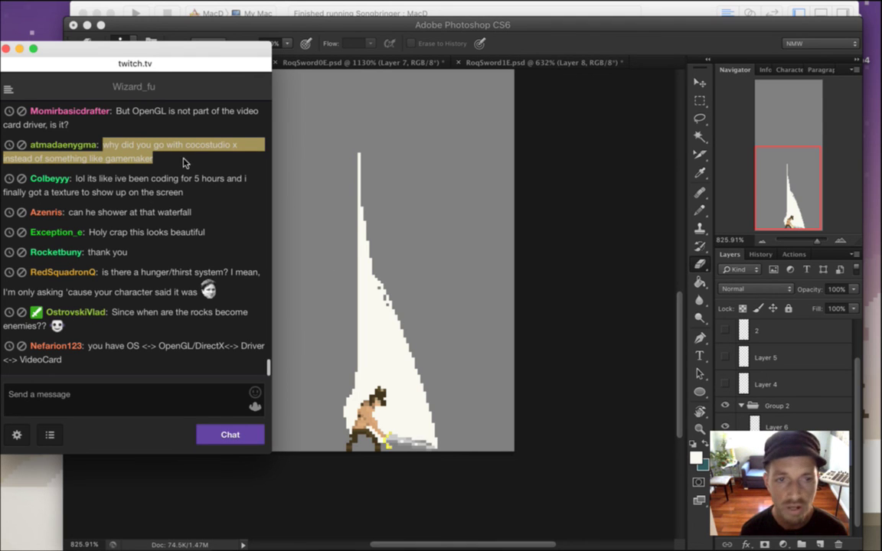
{"action": "left_click_drag", "start_coordinate": [120, 124], "coordinate": [158, 145]}
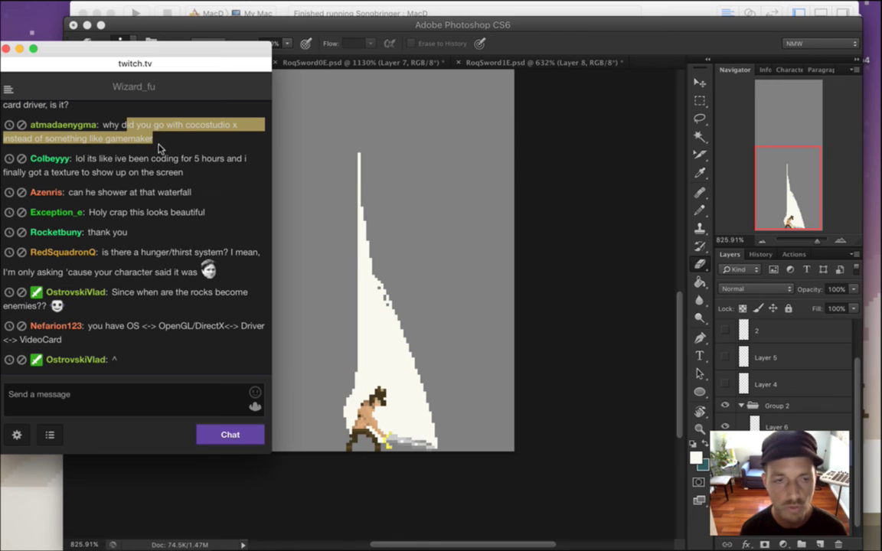
{"action": "left_click", "coordinate": [143, 130]}
{"action": "left_click_drag", "start_coordinate": [119, 122], "coordinate": [157, 145]}
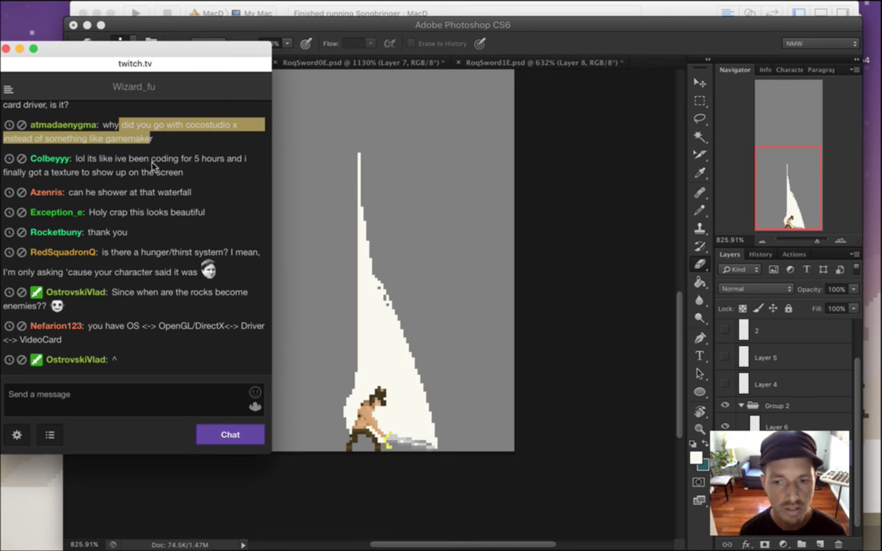
Reread the chat question about choosing cocostudio x over something like gamemaker, highlighting its text.
{"action": "left_click", "coordinate": [153, 144]}
{"action": "left_click_drag", "start_coordinate": [127, 126], "coordinate": [103, 123]}
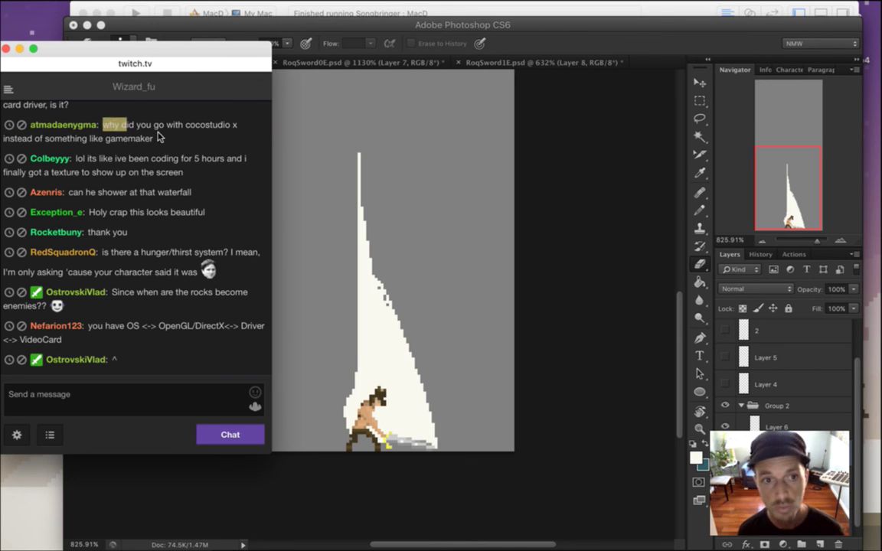
{"action": "left_click_drag", "start_coordinate": [155, 141], "coordinate": [23, 123]}
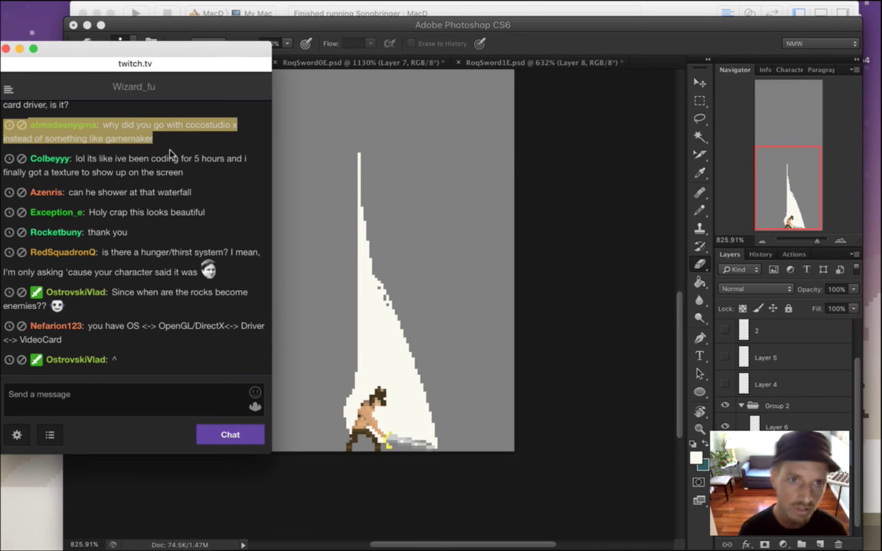
{"action": "left_click", "coordinate": [185, 152]}
{"action": "left_click_drag", "start_coordinate": [135, 124], "coordinate": [170, 138]}
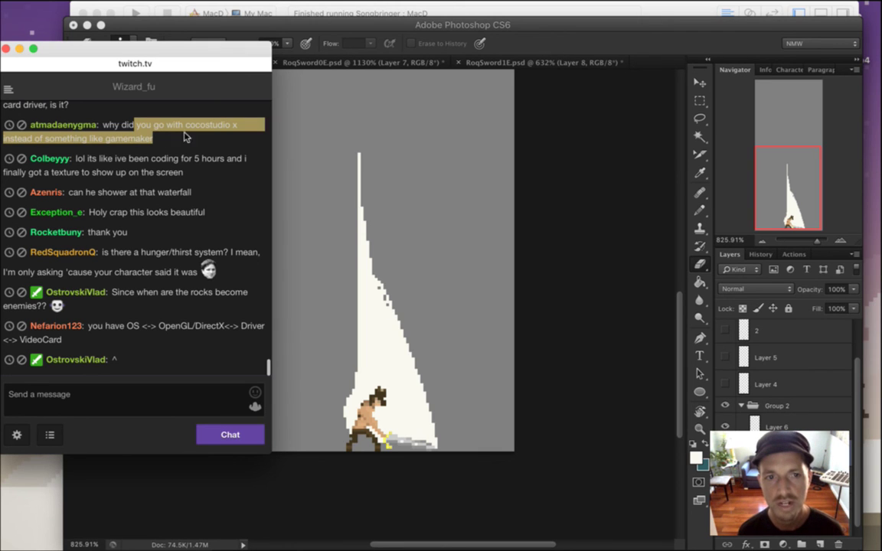
{"action": "left_click", "coordinate": [177, 155]}
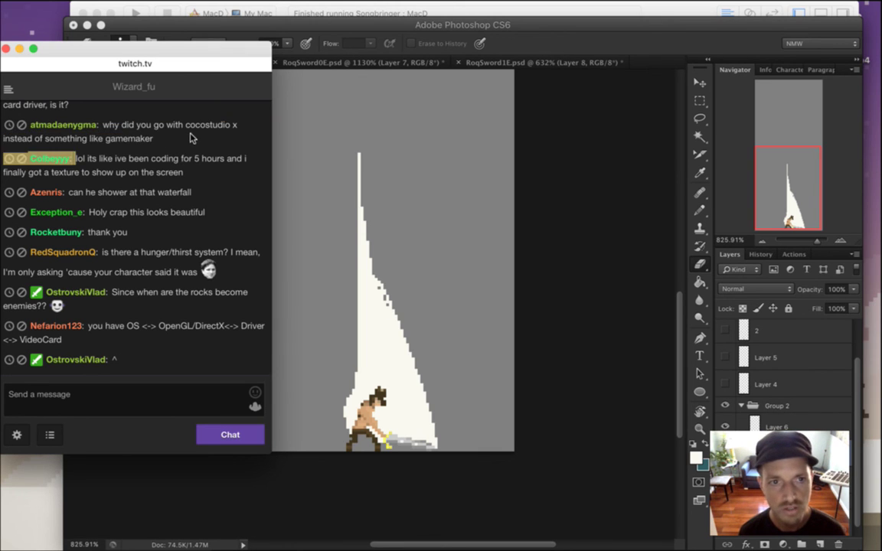
{"action": "left_click_drag", "start_coordinate": [165, 125], "coordinate": [252, 168]}
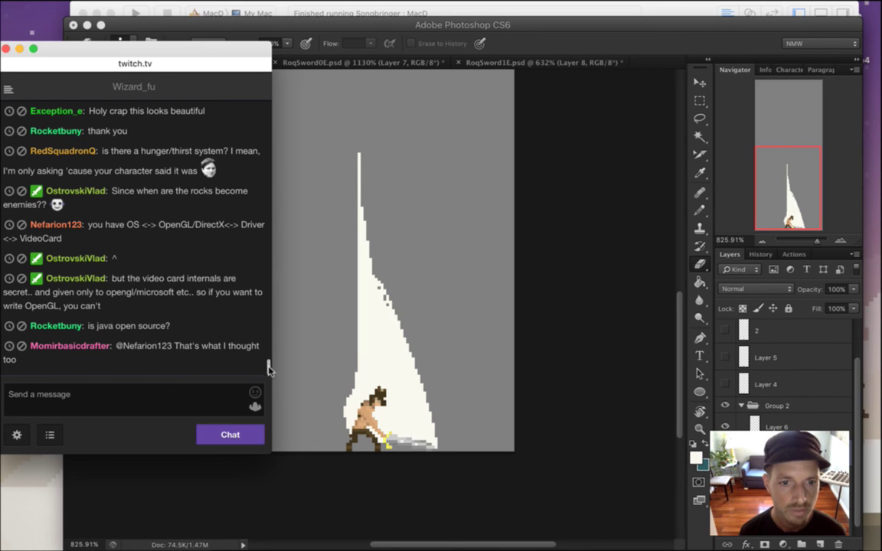
Go back through earlier chat messages, highlighting the waterfall shower question, the five-hours-of-coding comment and the "this looks beautiful" comment.
{"action": "left_click_drag", "start_coordinate": [268, 369], "coordinate": [269, 360]}
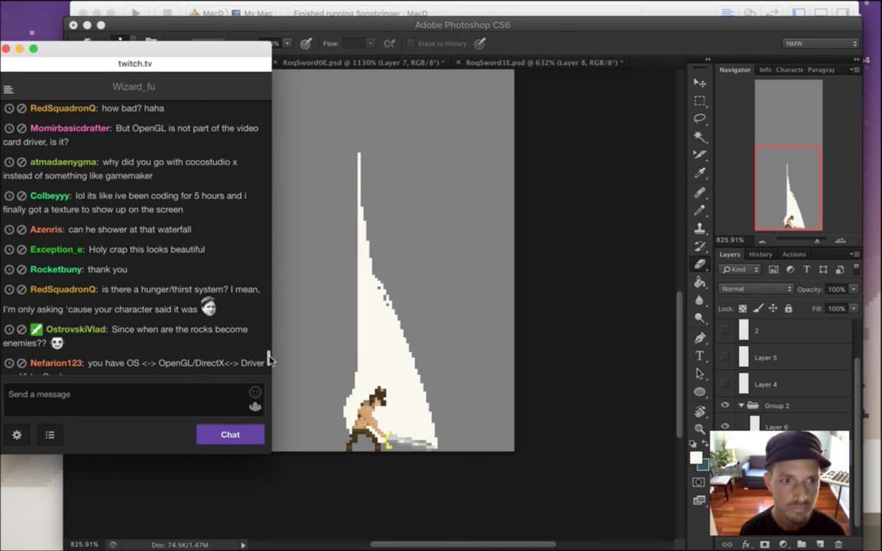
{"action": "left_click_drag", "start_coordinate": [269, 360], "coordinate": [262, 345]}
{"action": "left_click_drag", "start_coordinate": [98, 250], "coordinate": [162, 253]}
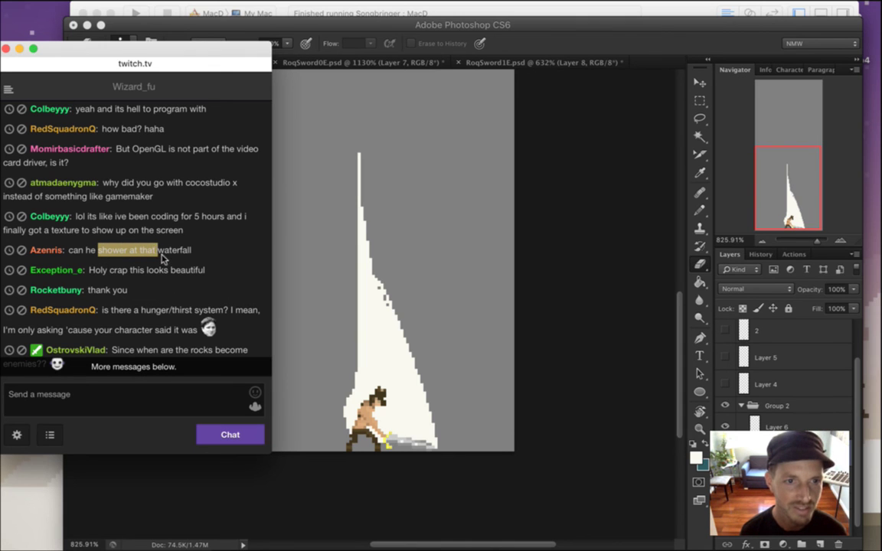
{"action": "left_click_drag", "start_coordinate": [98, 216], "coordinate": [148, 229]}
{"action": "left_click", "coordinate": [170, 229]}
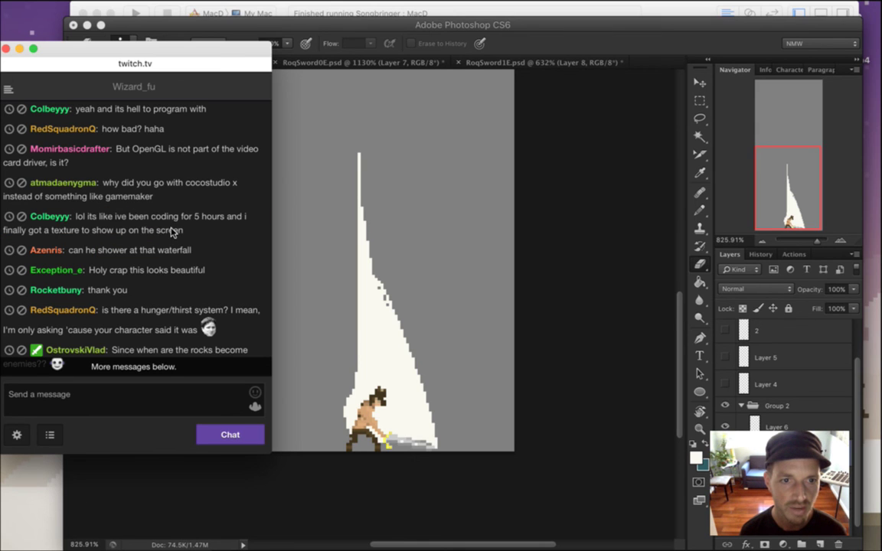
{"action": "left_click_drag", "start_coordinate": [88, 220], "coordinate": [185, 231]}
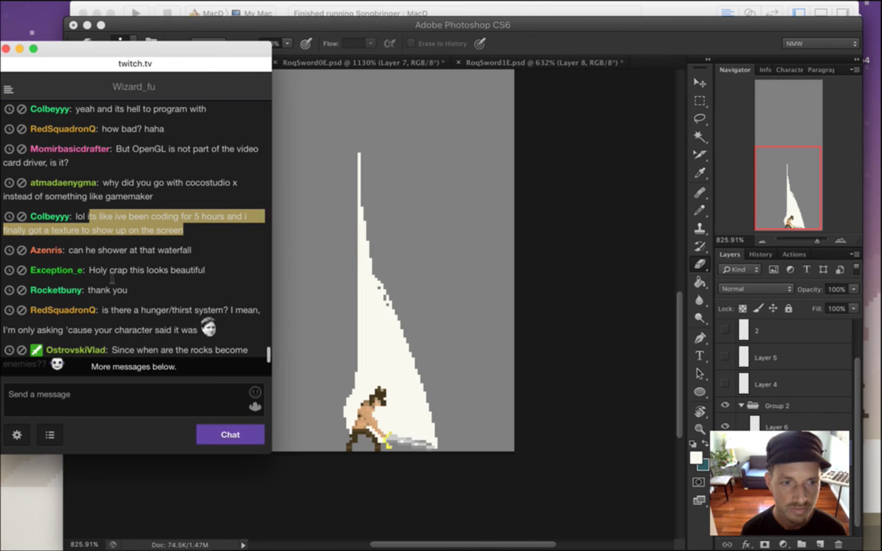
{"action": "left_click_drag", "start_coordinate": [109, 270], "coordinate": [154, 275]}
{"action": "left_click", "coordinate": [171, 368]}
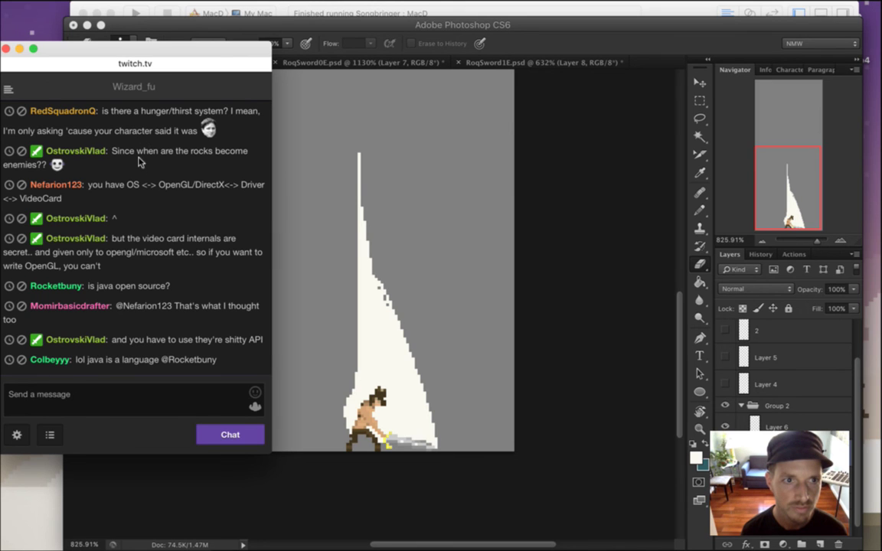
Read the chat questions about a hunger/thirst system and about rocks becoming enemies, highlighting each one.
{"action": "left_click_drag", "start_coordinate": [132, 111], "coordinate": [180, 152]}
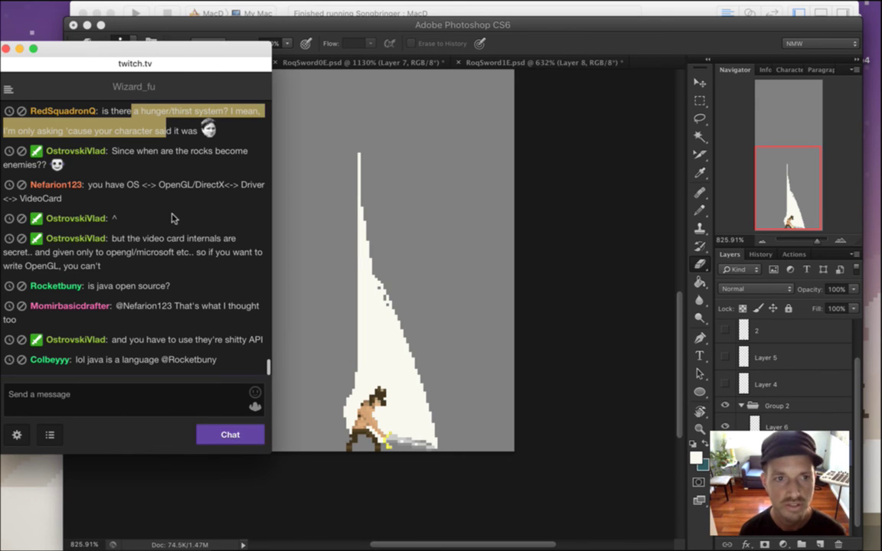
{"action": "left_click", "coordinate": [127, 144]}
{"action": "left_click_drag", "start_coordinate": [113, 151], "coordinate": [183, 166]}
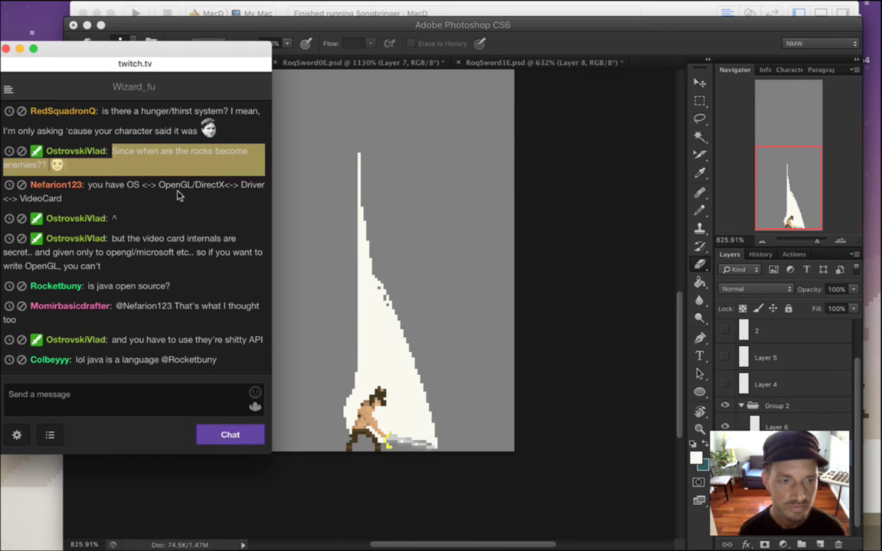
{"action": "left_click", "coordinate": [159, 161]}
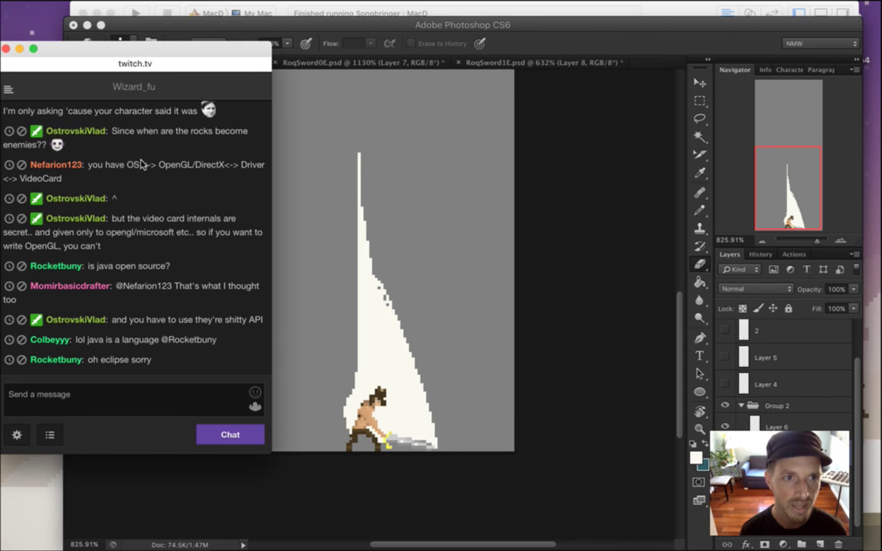
Read the chat messages on the OpenGL/DirectX driver chain, video card internals and whether java is open source, highlighting them.
{"action": "mouse_move", "coordinate": [191, 163]}
{"action": "left_mouse_down"}
{"action": "mouse_move", "coordinate": [146, 162]}
{"action": "mouse_move", "coordinate": [189, 176]}
{"action": "left_mouse_up"}
{"action": "left_click", "coordinate": [115, 164]}
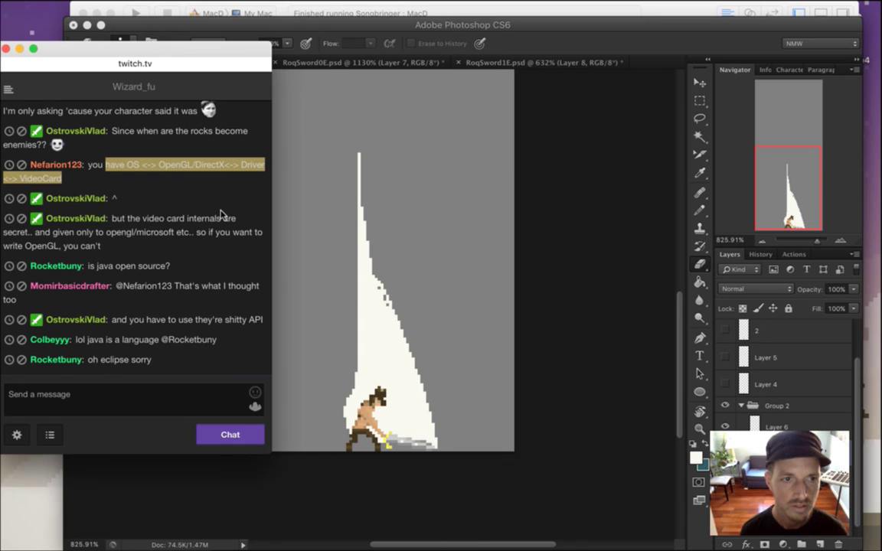
{"action": "left_click", "coordinate": [132, 221]}
{"action": "left_click_drag", "start_coordinate": [133, 220], "coordinate": [161, 235]}
{"action": "left_click", "coordinate": [162, 231]}
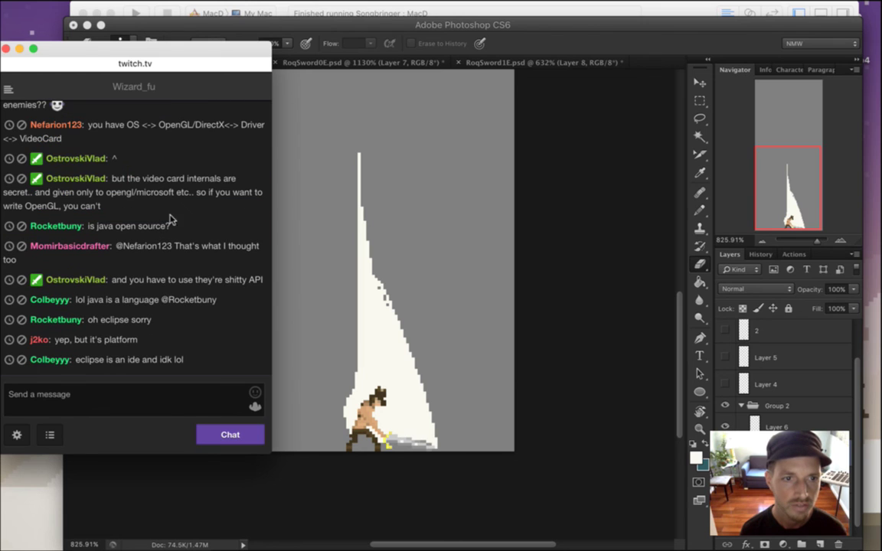
{"action": "left_click_drag", "start_coordinate": [97, 226], "coordinate": [170, 226]}
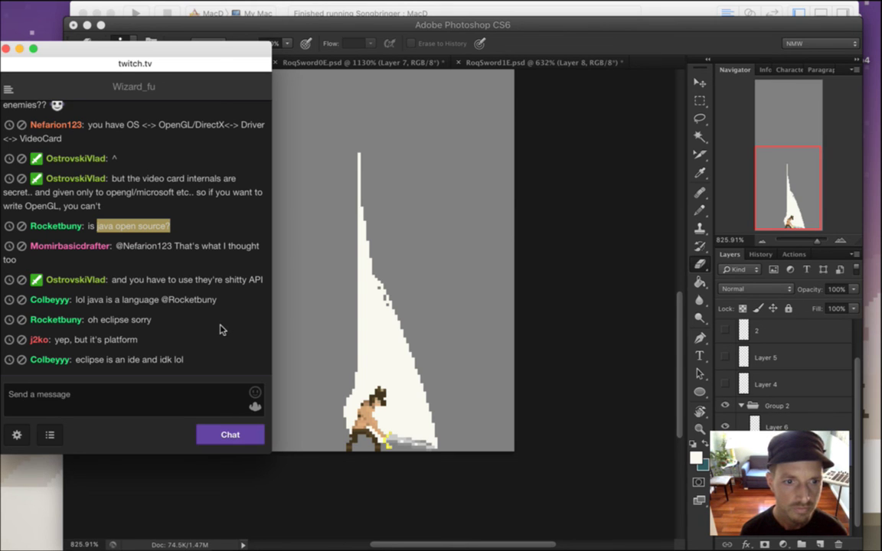
Switch to Photoshop and show the raised-sword frame of RoqChargedSwordE.psd in place of the Group 2 swing frame.
{"action": "left_click", "coordinate": [633, 29]}
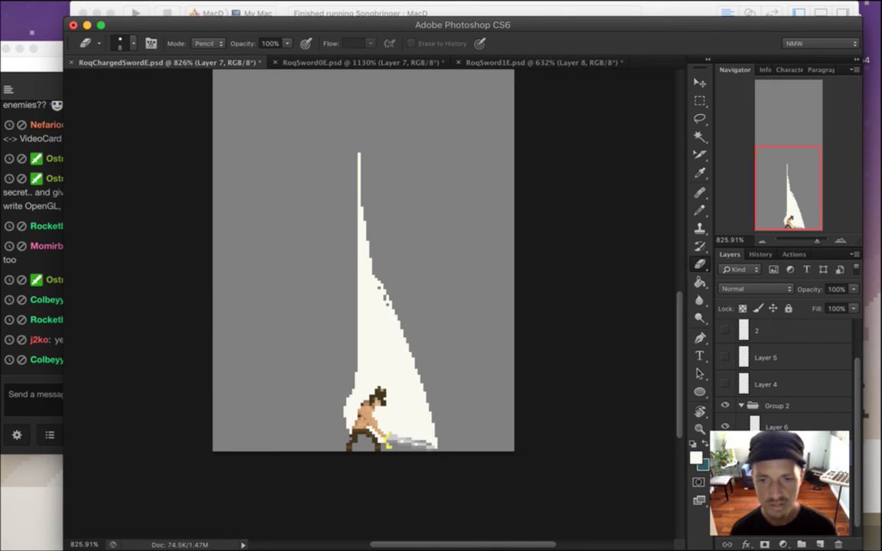
{"action": "left_click", "coordinate": [726, 406]}
{"action": "left_click", "coordinate": [725, 476]}
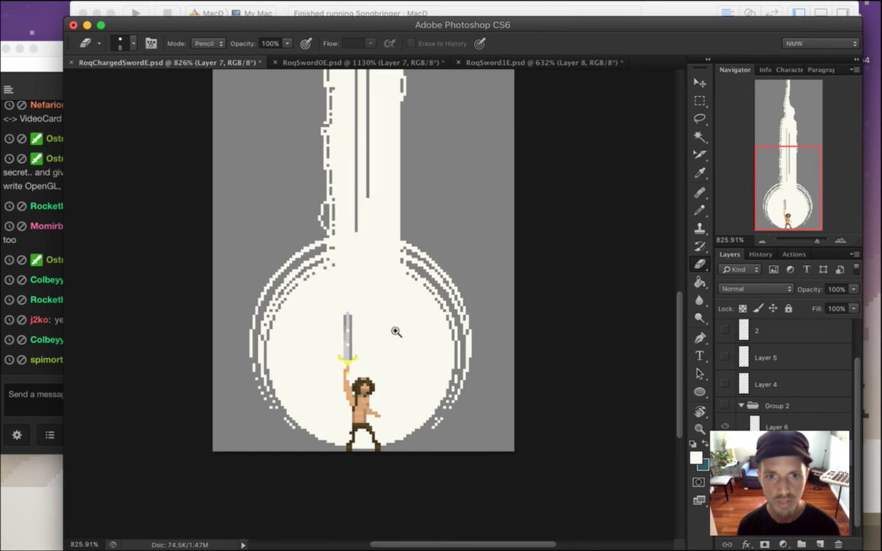
{"action": "scroll", "coordinate": [433, 383], "scroll_direction": "down", "scroll_amount": 3}
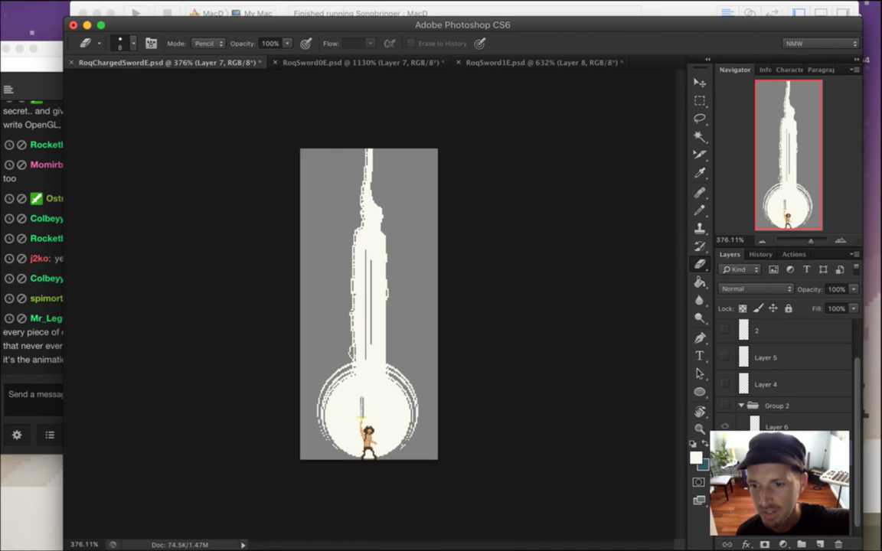
Compare the raised-sword frame with the Group 2 swing frame by alternating their visibility, finishing with only Group 2 shown.
{"action": "left_click", "coordinate": [725, 475]}
{"action": "left_click", "coordinate": [724, 405]}
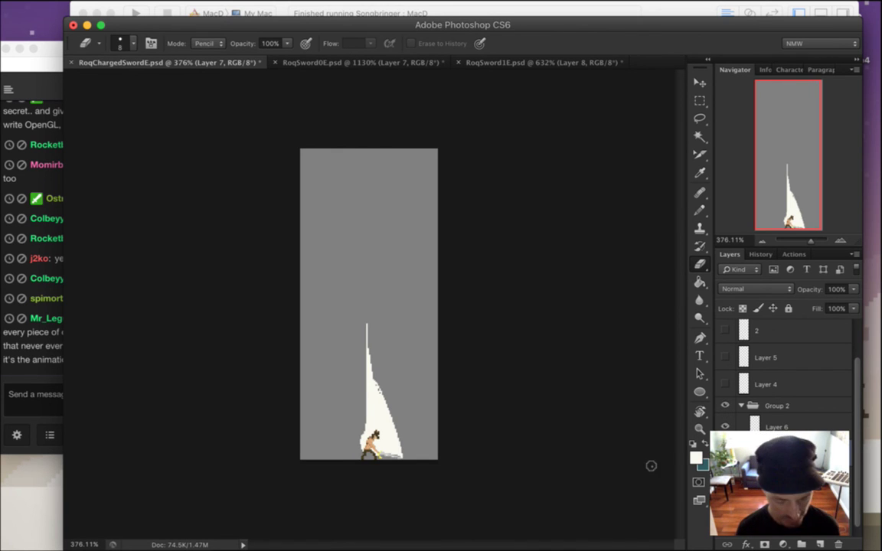
{"action": "left_click", "coordinate": [725, 407]}
{"action": "left_click", "coordinate": [726, 474]}
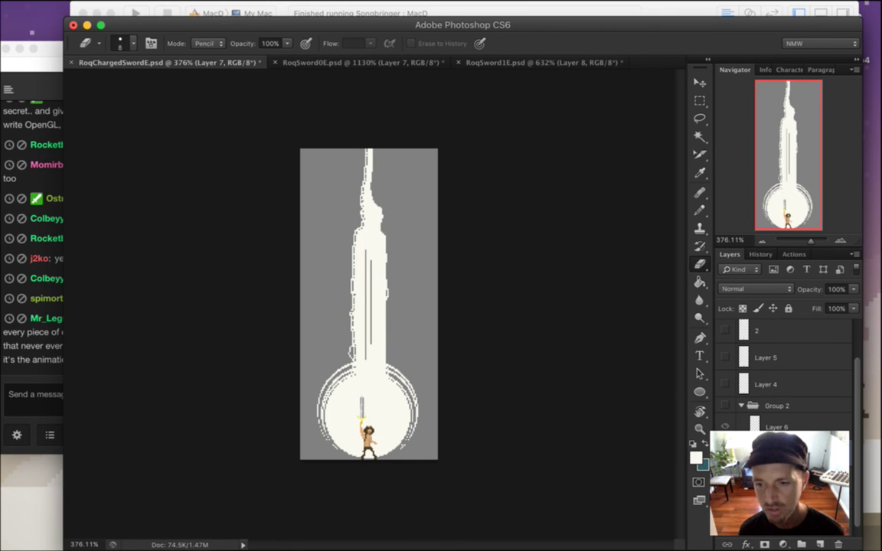
{"action": "left_click", "coordinate": [726, 405]}
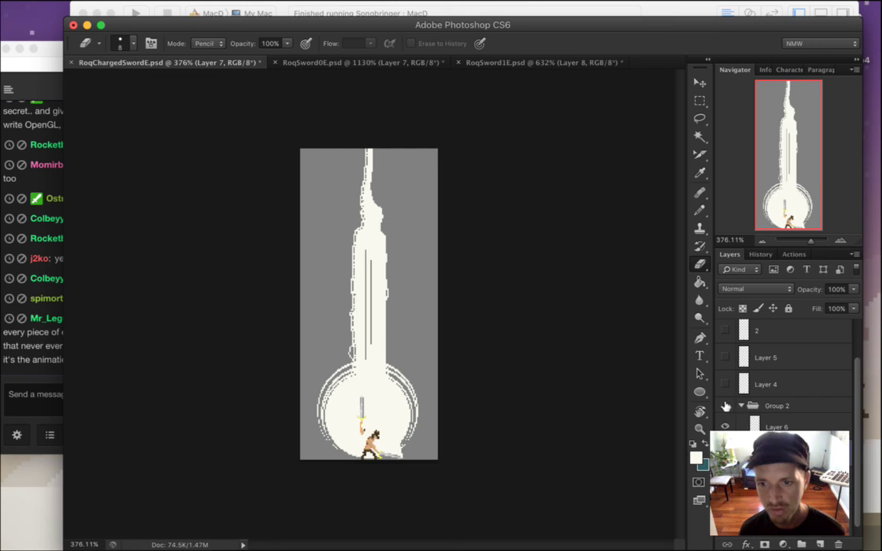
{"action": "left_click", "coordinate": [726, 407]}
{"action": "left_click", "coordinate": [725, 474]}
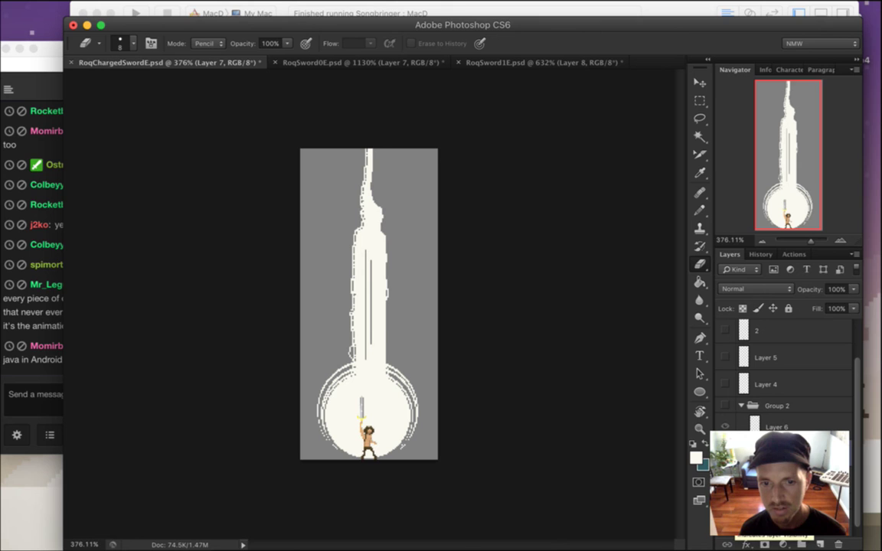
{"action": "left_click", "coordinate": [725, 406]}
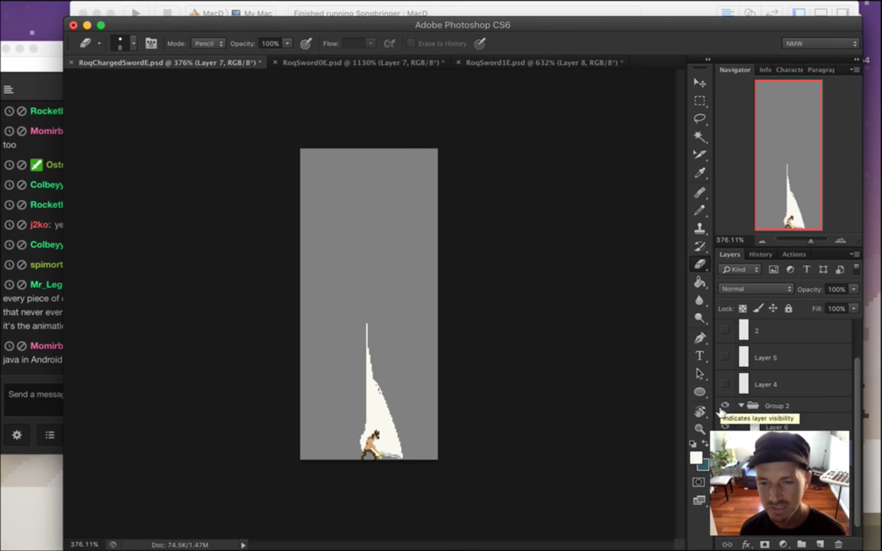
{"action": "mouse_move", "coordinate": [371, 434]}
{"action": "left_mouse_down"}
{"action": "mouse_move", "coordinate": [437, 434]}
{"action": "mouse_move", "coordinate": [387, 426]}
{"action": "mouse_move", "coordinate": [593, 425]}
{"action": "left_mouse_up"}
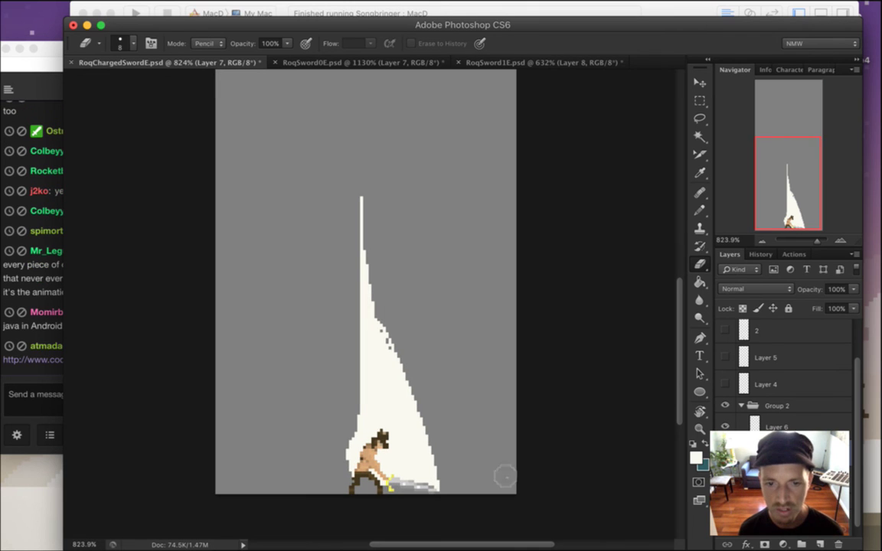
{"action": "scroll", "coordinate": [380, 436], "scroll_direction": "up", "scroll_amount": 2}
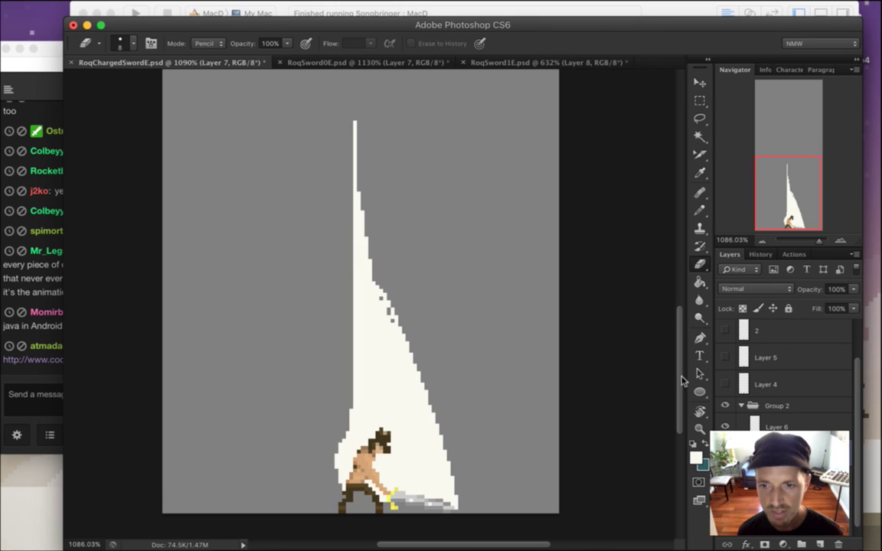
{"action": "scroll", "coordinate": [613, 344], "scroll_direction": "down", "scroll_amount": 3}
Return to the Twitch chat and highlight the greeting, the comment on the unanimated ground and the question about Oracle suing Google.
{"action": "left_click", "coordinate": [38, 275]}
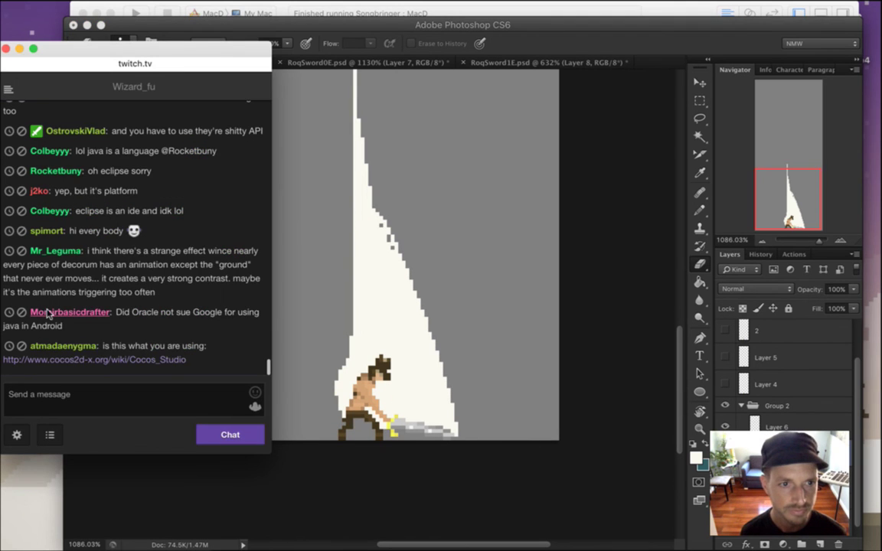
{"action": "left_click_drag", "start_coordinate": [79, 184], "coordinate": [123, 184]}
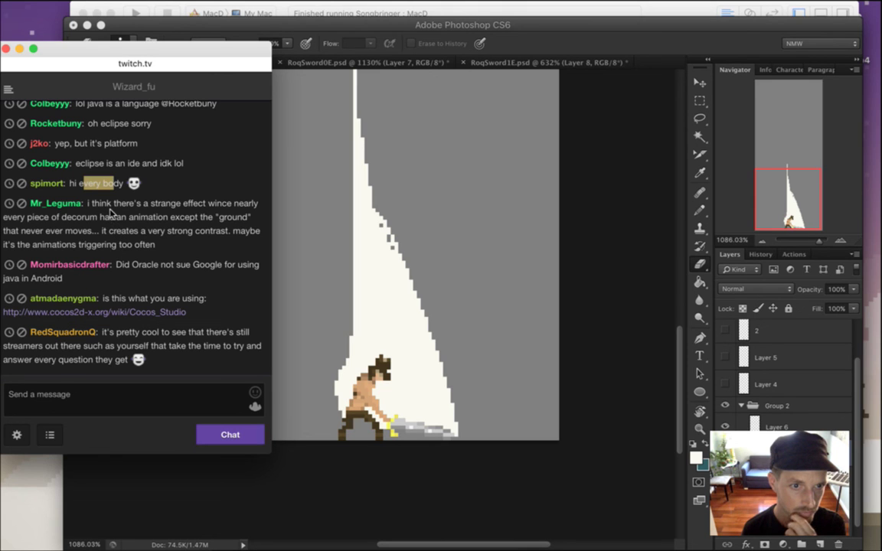
{"action": "left_click", "coordinate": [111, 215]}
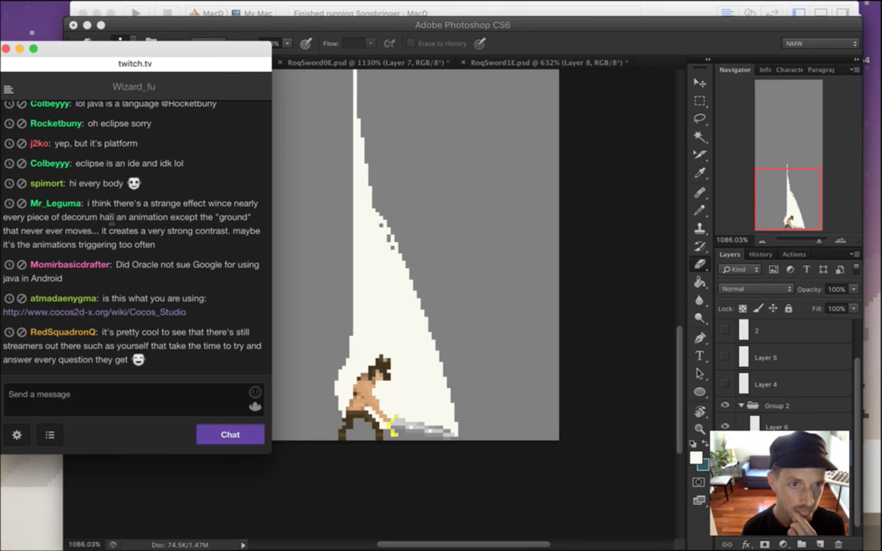
{"action": "left_click_drag", "start_coordinate": [108, 203], "coordinate": [174, 251]}
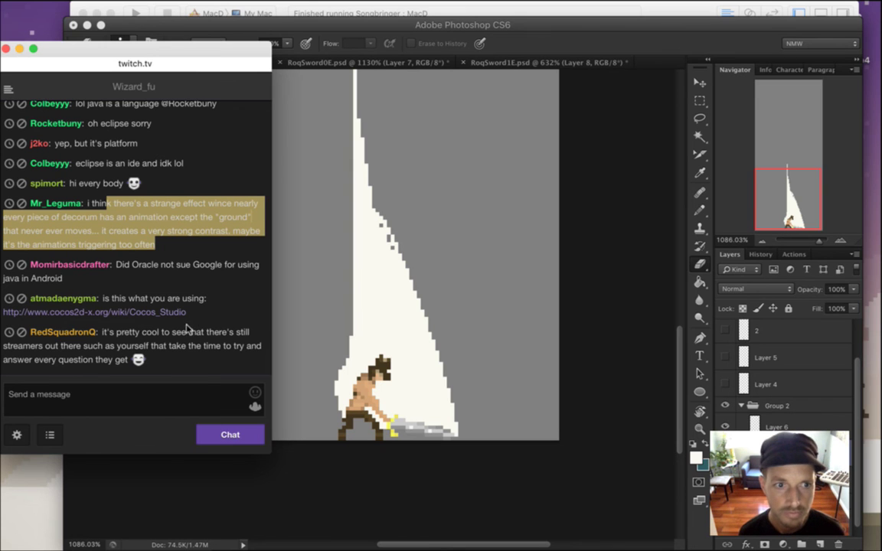
{"action": "left_click_drag", "start_coordinate": [142, 265], "coordinate": [69, 280]}
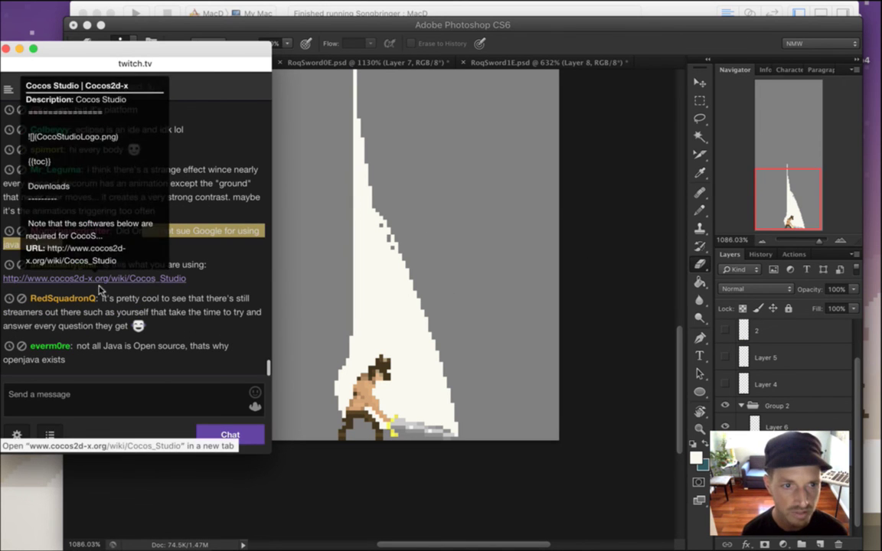
Open cocos2d-x.org in a Safari browser window and shift that window slightly.
{"action": "mouse_move", "coordinate": [879, 144]}
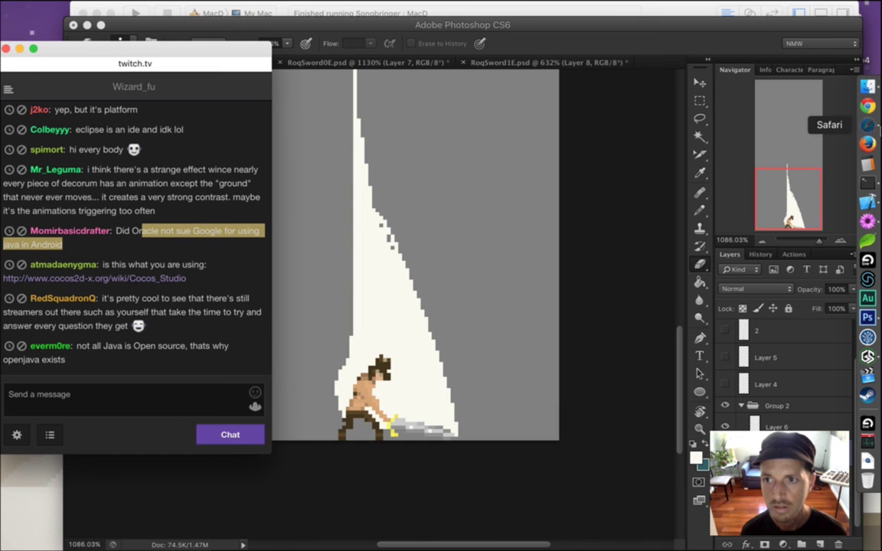
{"action": "left_click", "coordinate": [869, 146]}
{"action": "type", "text": "cocos2d-x.org"}
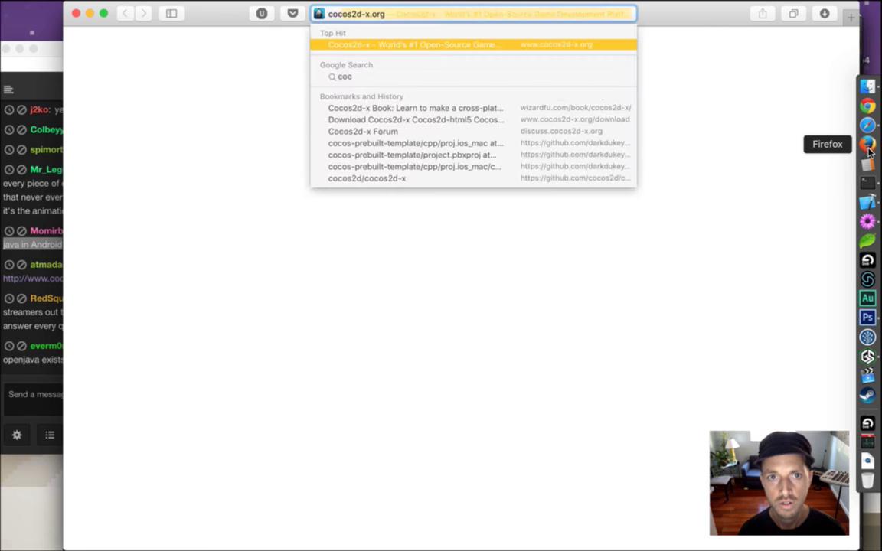
{"action": "key", "text": "Return"}
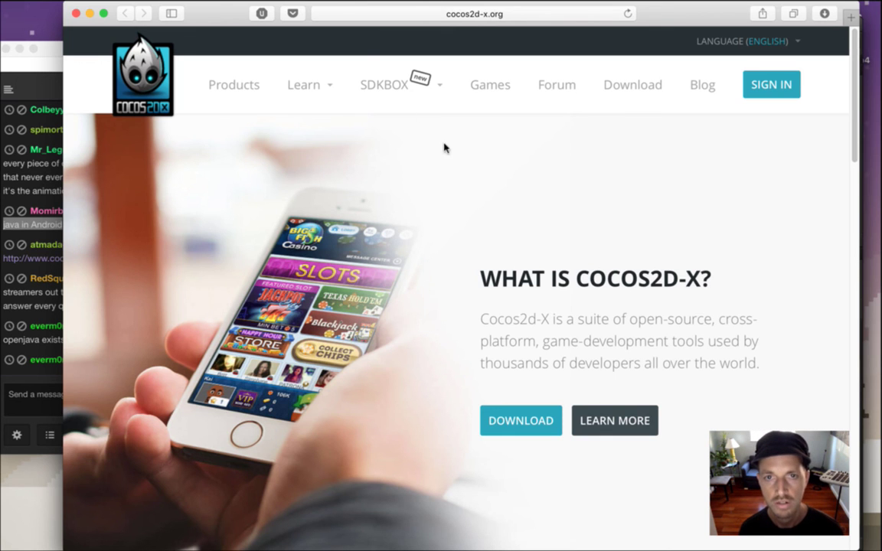
{"action": "left_click_drag", "start_coordinate": [239, 13], "coordinate": [248, 16]}
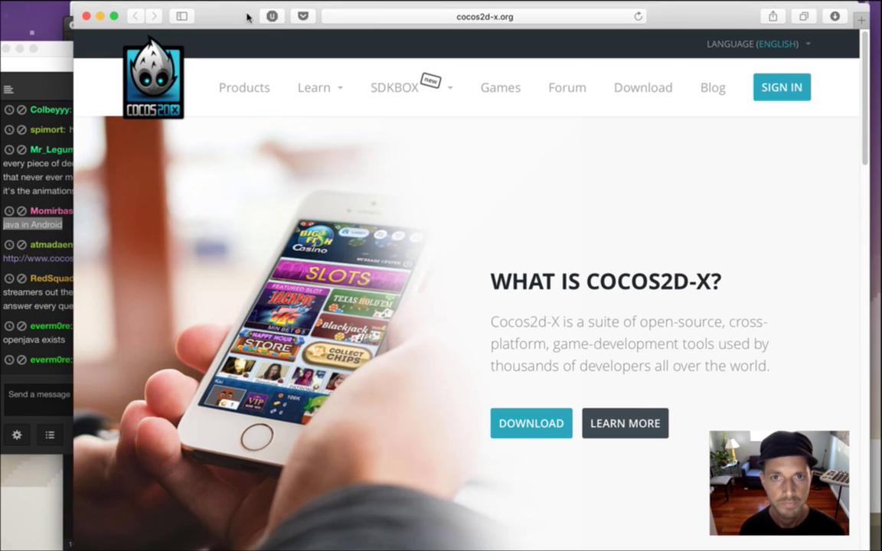
{"action": "left_click", "coordinate": [474, 18]}
{"action": "key", "text": "super+c"}
{"action": "left_click", "coordinate": [58, 390]}
{"action": "key", "text": "super+v"}
{"action": "key", "text": "Return"}
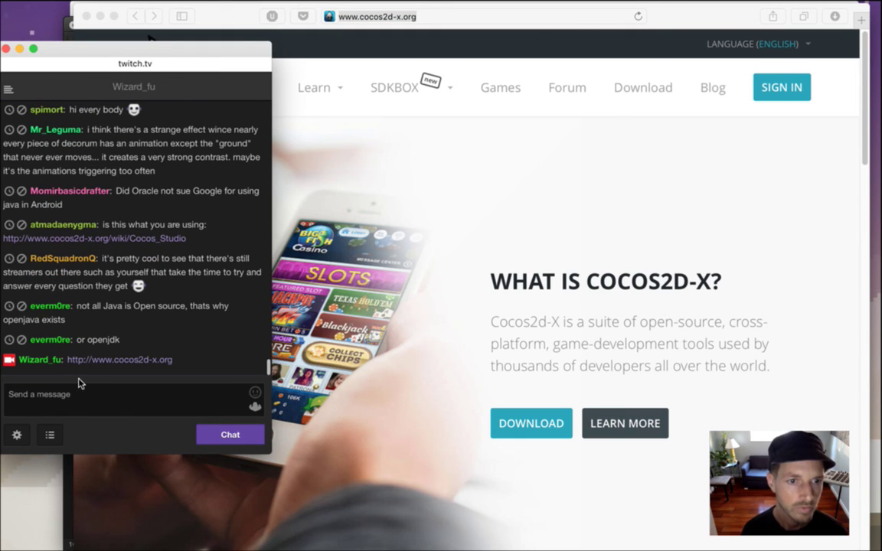
{"action": "left_click", "coordinate": [702, 14]}
{"action": "key", "text": "super+w"}
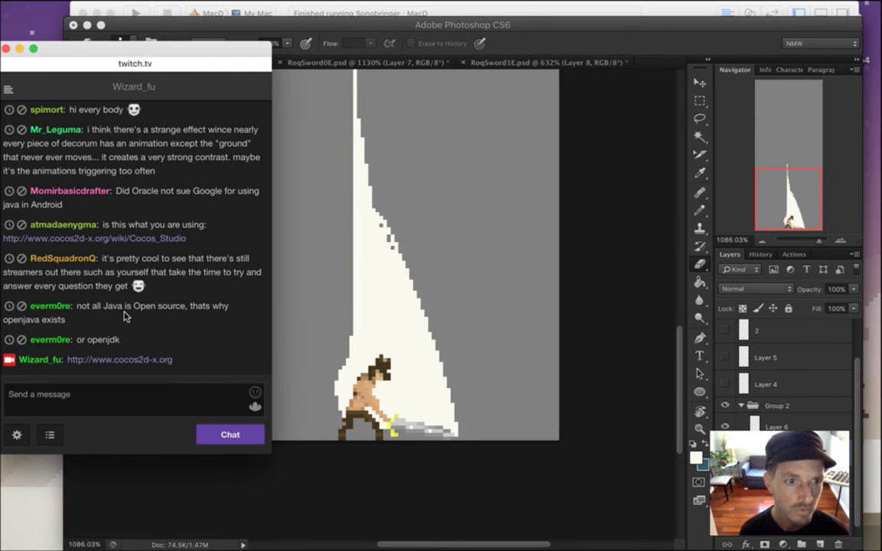
Highlight the chat comments about streamers answering every question and about not all Java being open source.
{"action": "left_click_drag", "start_coordinate": [109, 259], "coordinate": [202, 273]}
{"action": "left_click", "coordinate": [219, 327]}
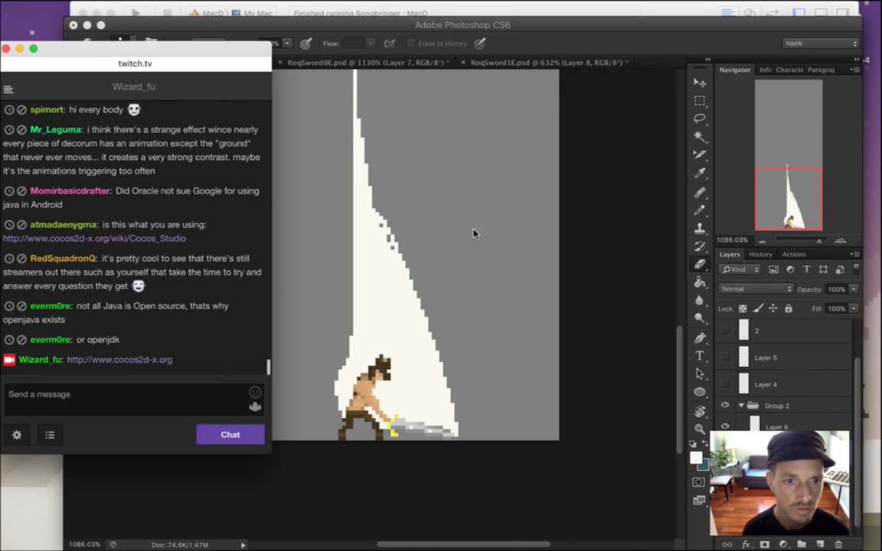
{"action": "left_click_drag", "start_coordinate": [99, 307], "coordinate": [123, 319]}
{"action": "left_click", "coordinate": [154, 334]}
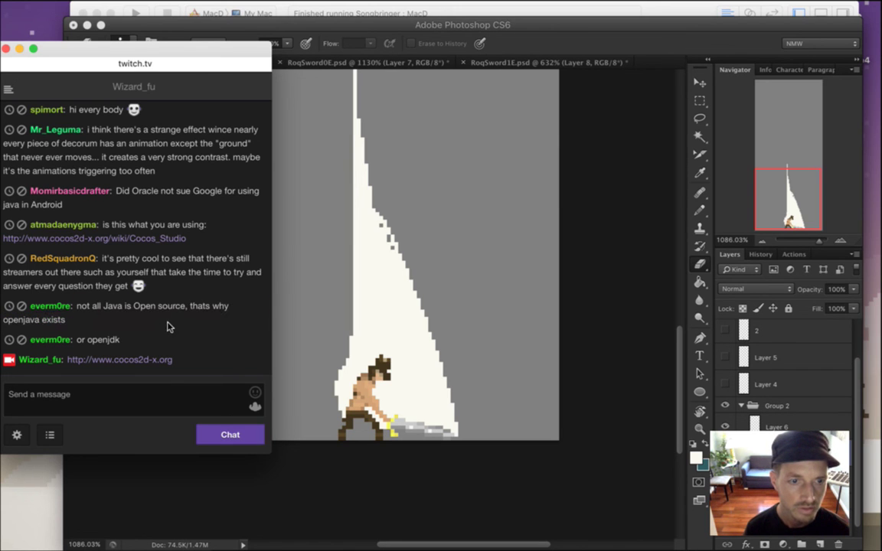
Switch to Photoshop and examine the Group 2 swing frame as a whole and up close.
{"action": "left_click", "coordinate": [611, 46]}
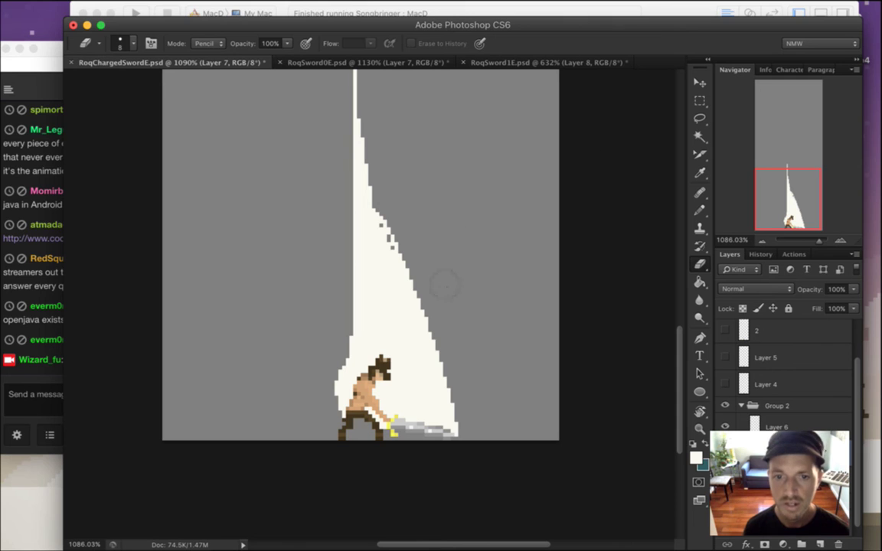
{"action": "left_click_drag", "start_coordinate": [419, 322], "coordinate": [392, 316]}
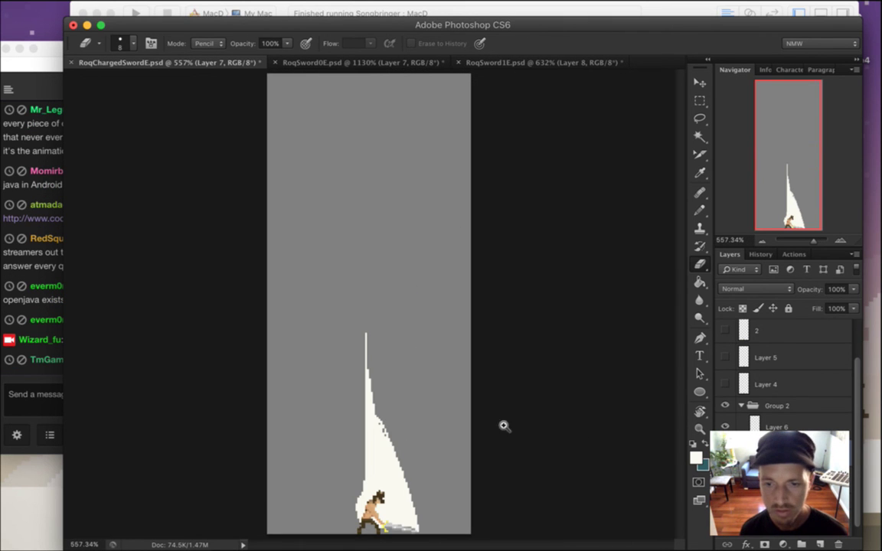
{"action": "scroll", "coordinate": [345, 425], "scroll_direction": "up", "scroll_amount": 2, "text": "alt"}
{"action": "left_click_drag", "start_coordinate": [677, 386], "coordinate": [678, 414]}
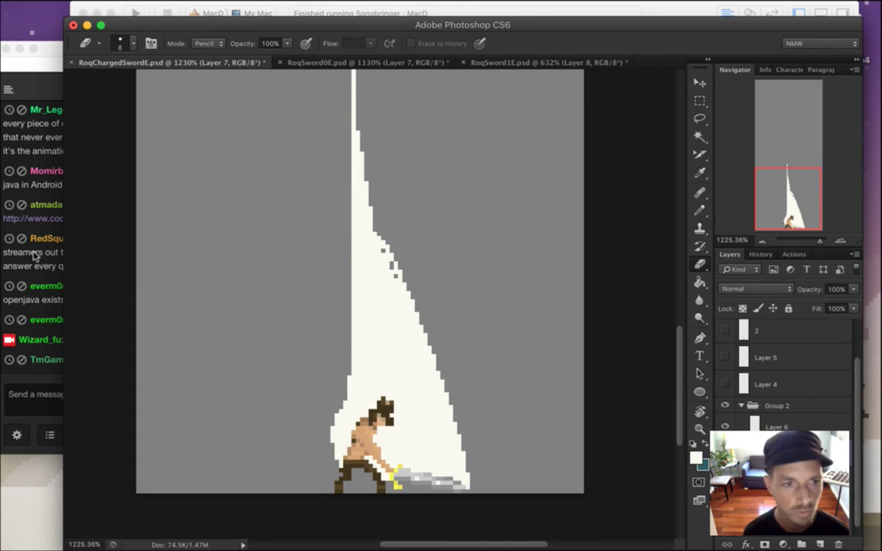
Return to the Twitch chat and highlight the question whether cocos2d x is powerful and the messages around it.
{"action": "left_click", "coordinate": [44, 390]}
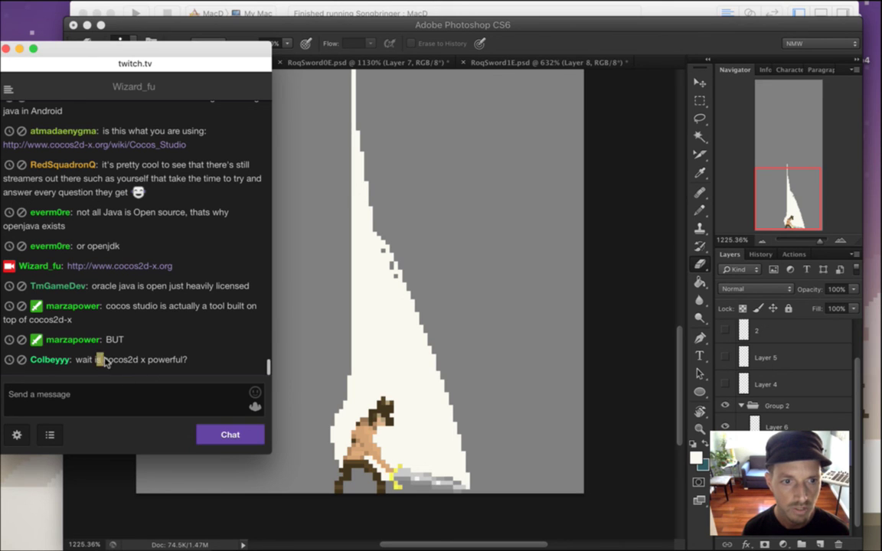
{"action": "left_click_drag", "start_coordinate": [95, 360], "coordinate": [159, 359]}
{"action": "left_click", "coordinate": [118, 316]}
{"action": "left_click_drag", "start_coordinate": [139, 310], "coordinate": [182, 366]}
{"action": "left_click", "coordinate": [121, 329]}
{"action": "left_click_drag", "start_coordinate": [104, 327], "coordinate": [165, 327]}
{"action": "left_click", "coordinate": [137, 272]}
{"action": "left_click_drag", "start_coordinate": [113, 271], "coordinate": [133, 276]}
{"action": "left_click_drag", "start_coordinate": [113, 328], "coordinate": [144, 334]}
{"action": "left_click", "coordinate": [144, 334]}
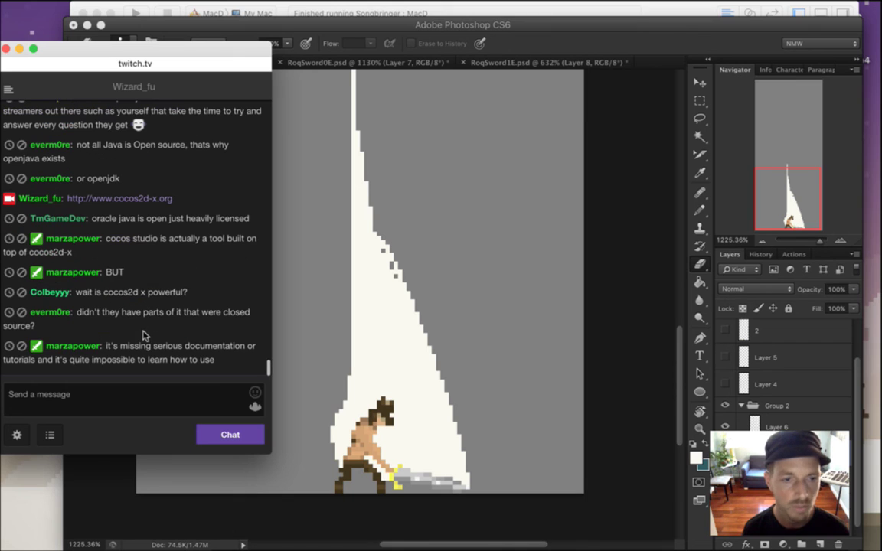
Highlight the chat remarks on Cocos Studio, cocos2d x, missing documentation, what Unity couldn't handle, and the wild guess.
{"action": "left_click_drag", "start_coordinate": [115, 238], "coordinate": [157, 238]}
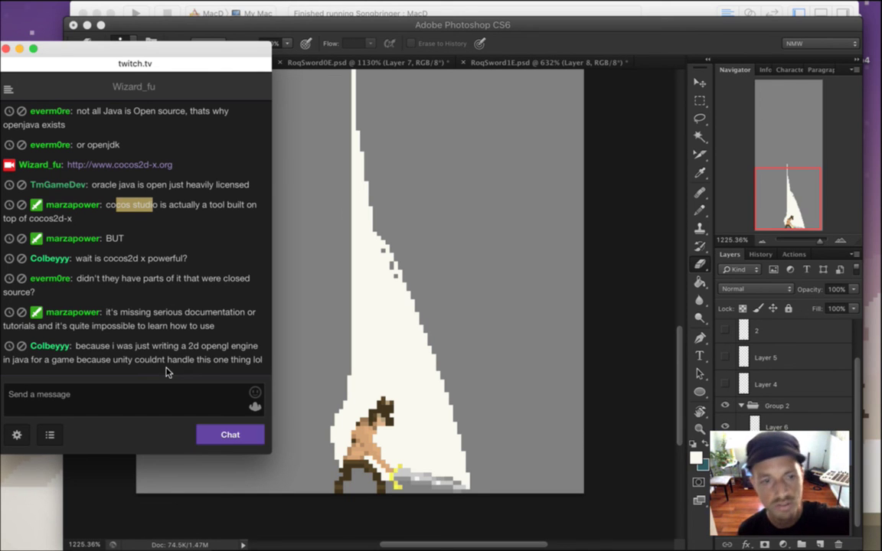
{"action": "left_click_drag", "start_coordinate": [147, 259], "coordinate": [111, 262]}
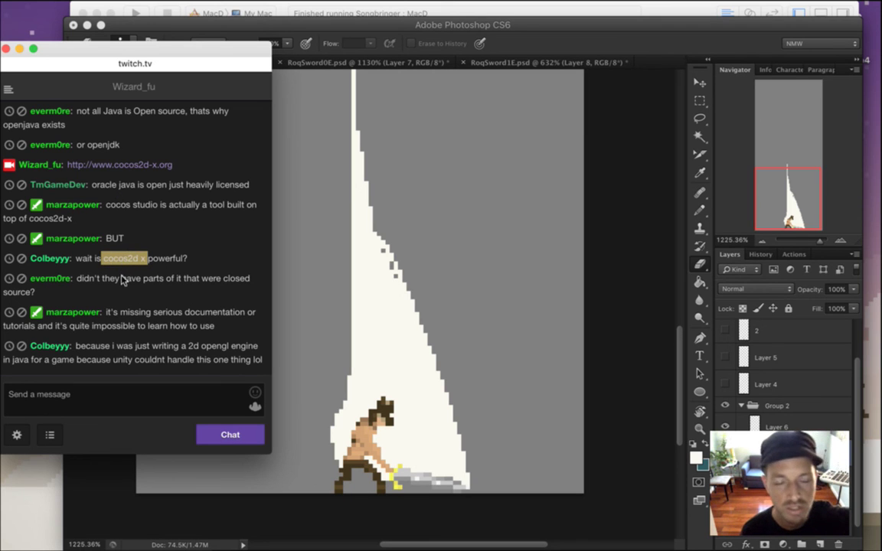
{"action": "left_click_drag", "start_coordinate": [116, 206], "coordinate": [157, 205]}
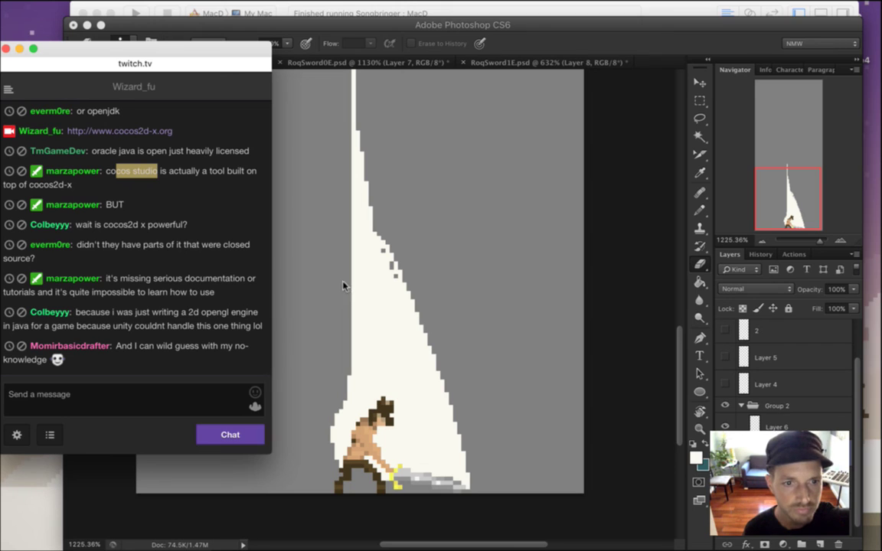
{"action": "left_click_drag", "start_coordinate": [120, 283], "coordinate": [147, 295]}
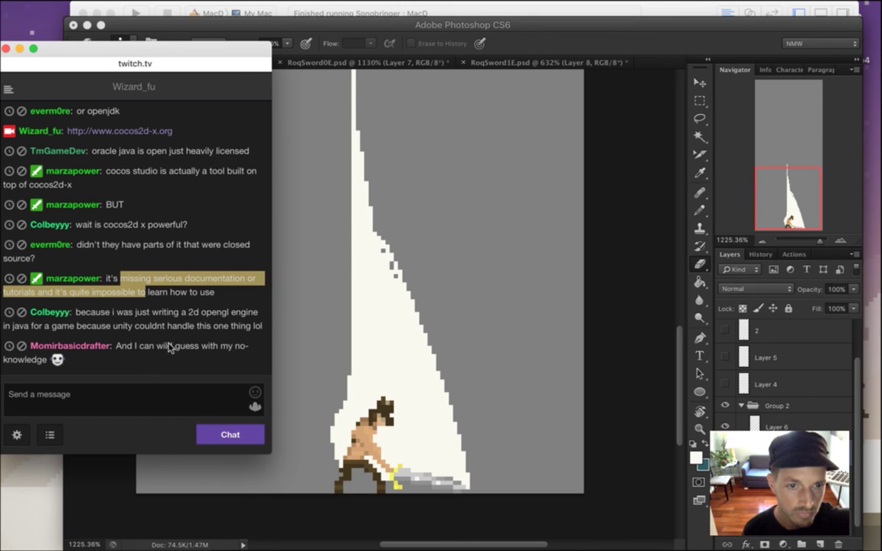
{"action": "left_click_drag", "start_coordinate": [76, 326], "coordinate": [224, 327]}
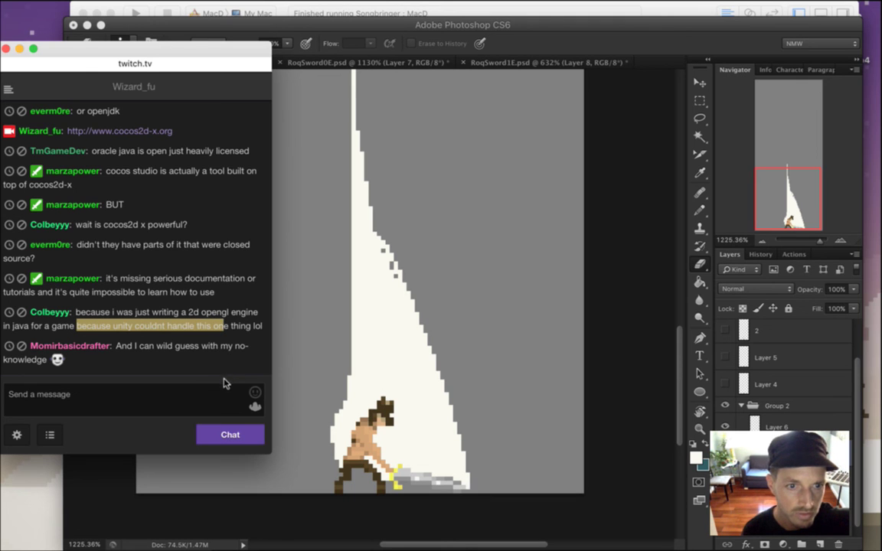
{"action": "left_click_drag", "start_coordinate": [141, 346], "coordinate": [195, 362]}
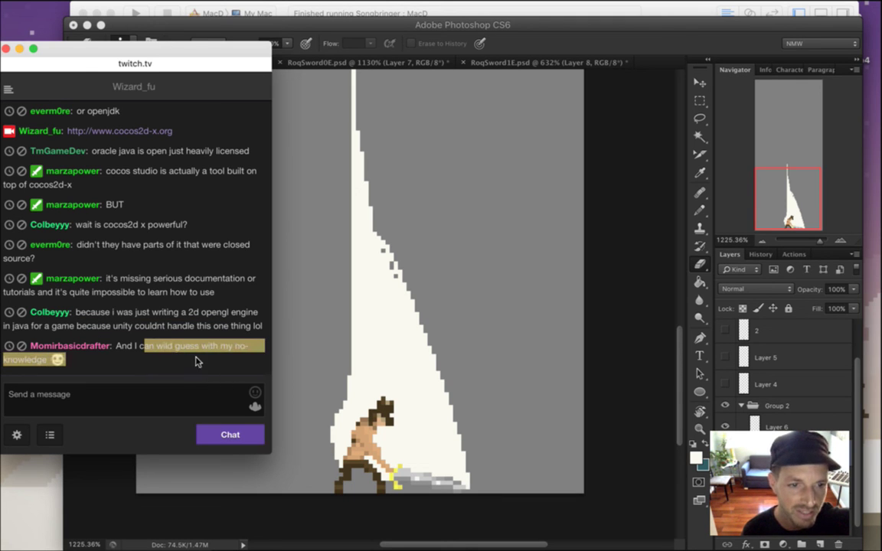
Switch to Photoshop, activate the Pencil tool, and show the raised-sword frame in Group 1 in place of the Group 2 swing frame.
{"action": "left_click", "coordinate": [632, 66]}
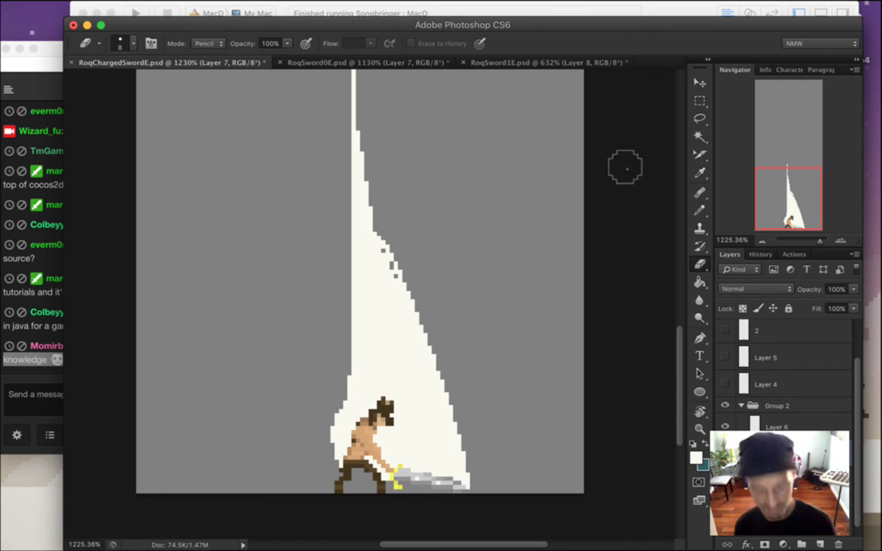
{"action": "key", "text": "b"}
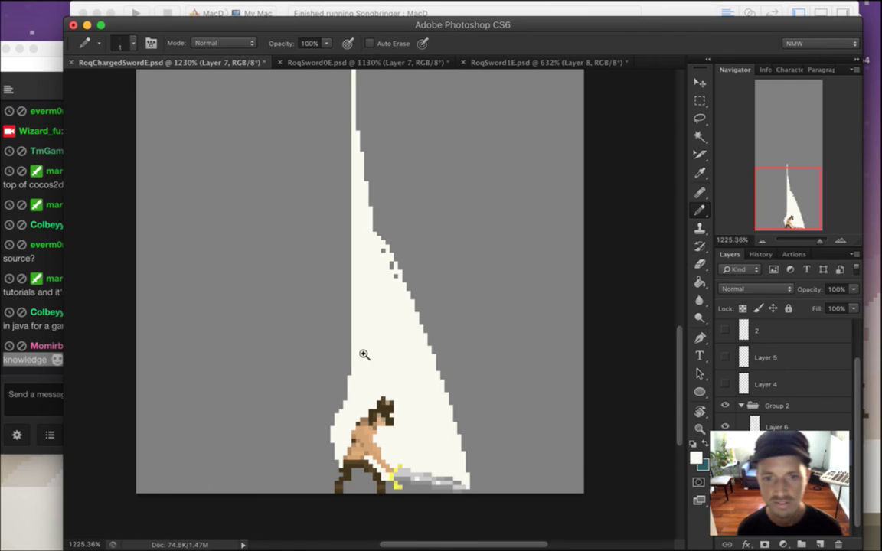
{"action": "scroll", "coordinate": [360, 355], "scroll_direction": "down", "scroll_amount": 4}
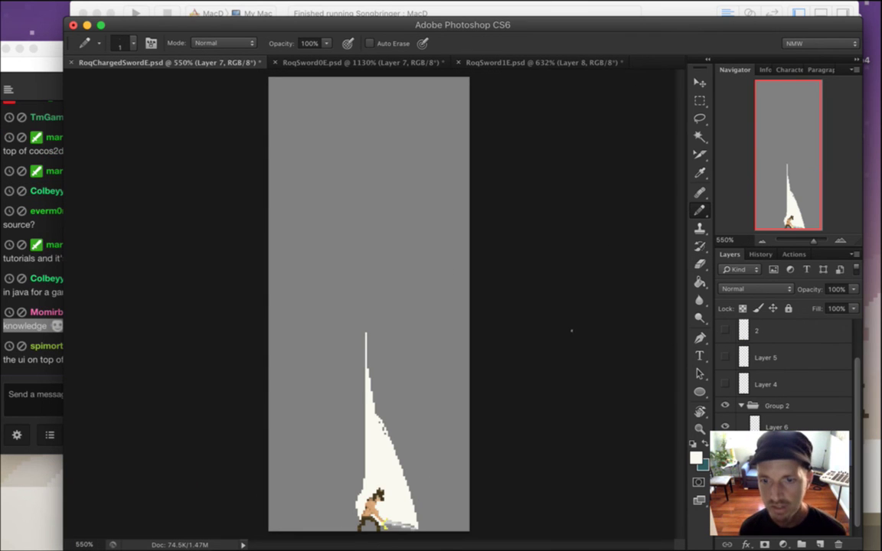
{"action": "scroll", "coordinate": [396, 457], "scroll_direction": "up", "scroll_amount": 3}
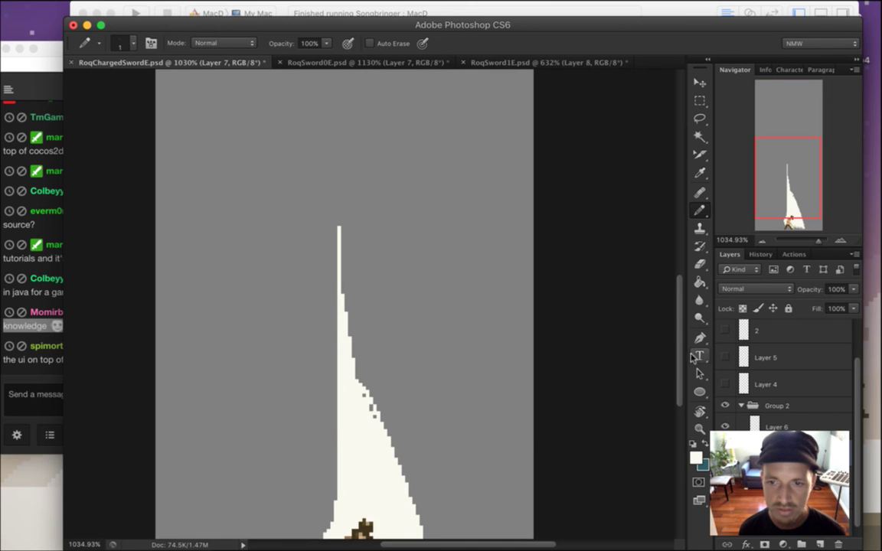
{"action": "scroll", "coordinate": [677, 379], "scroll_direction": "down", "scroll_amount": 2}
{"action": "scroll", "coordinate": [677, 379], "scroll_direction": "down", "scroll_amount": 2}
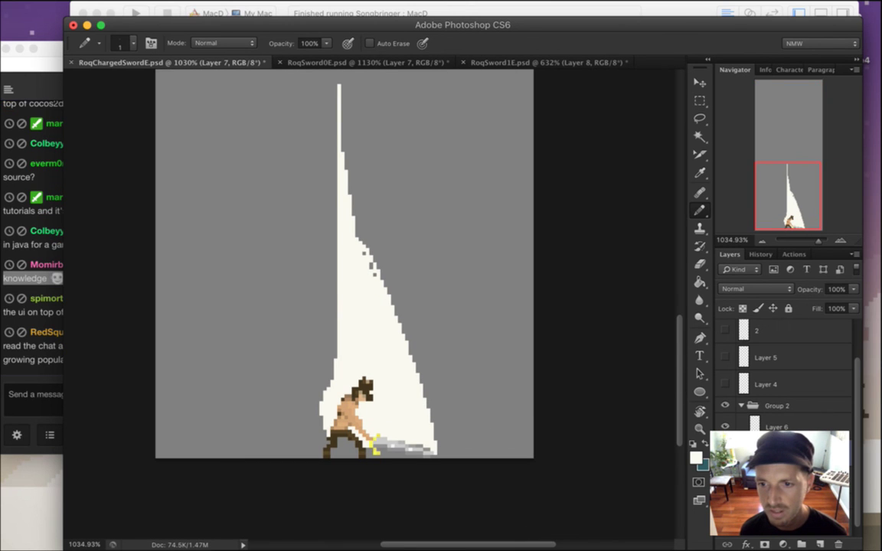
{"action": "left_click", "coordinate": [726, 406]}
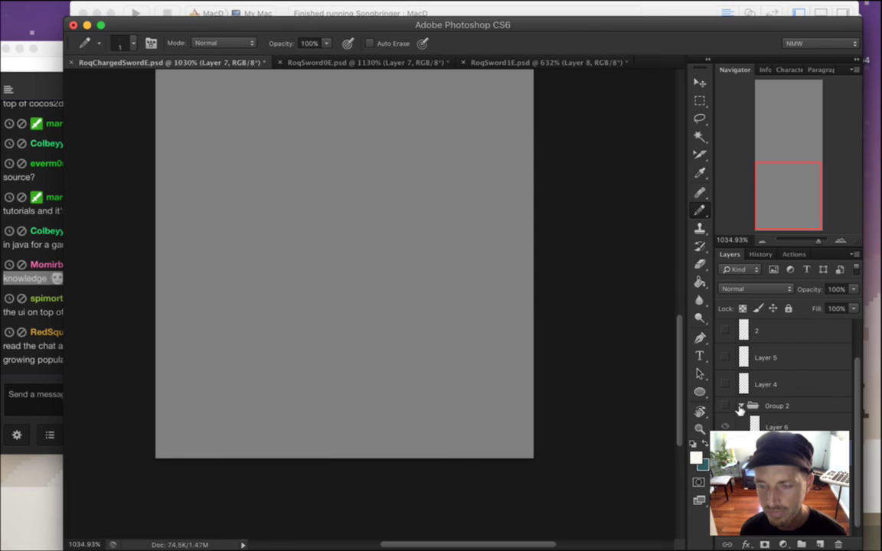
{"action": "left_click", "coordinate": [726, 405]}
{"action": "left_click", "coordinate": [726, 405]}
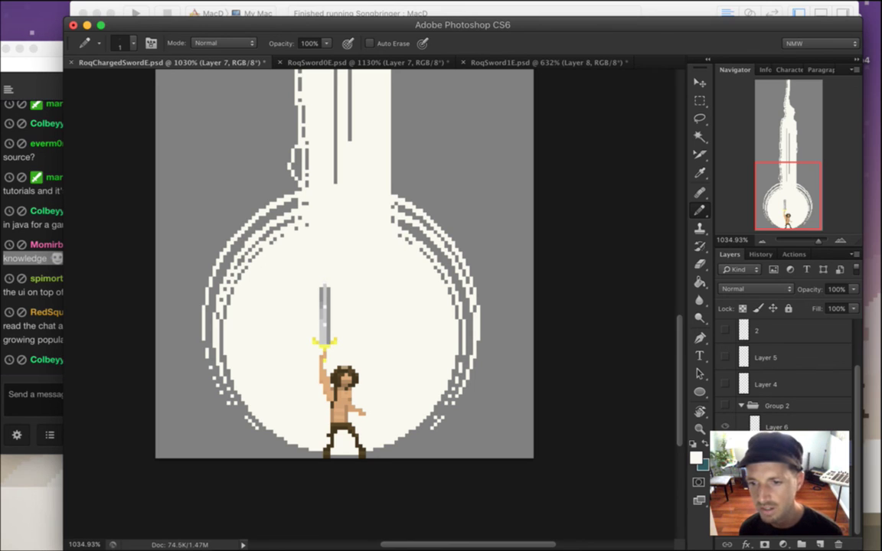
Hide the roq layer and the grey background, and copy the full-canvas merged glow of Group 1.
{"action": "scroll", "coordinate": [853, 505], "scroll_direction": "down", "scroll_amount": 5}
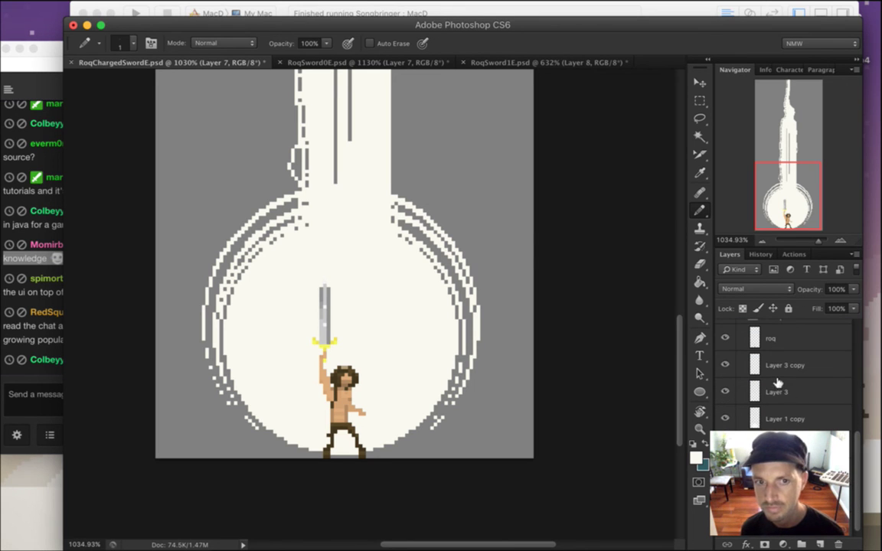
{"action": "left_click", "coordinate": [790, 349]}
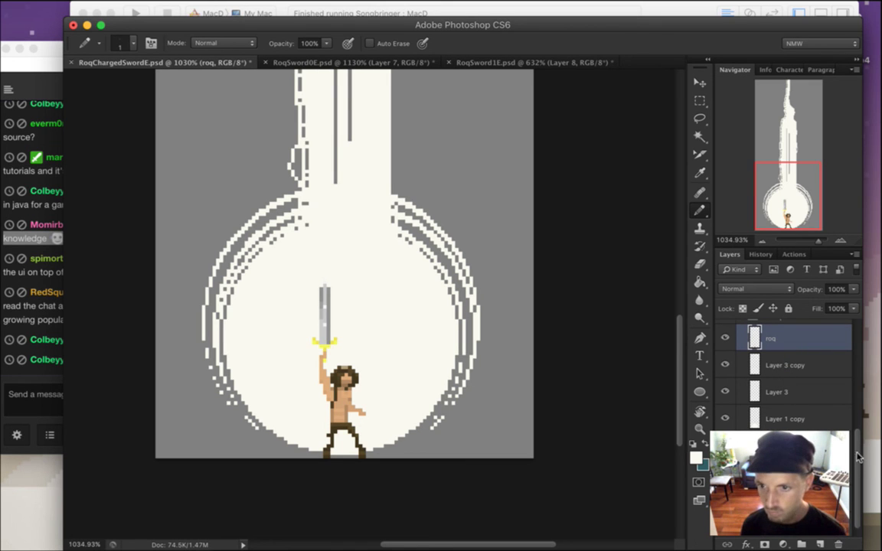
{"action": "scroll", "coordinate": [861, 441], "scroll_direction": "up", "scroll_amount": 2}
{"action": "left_click", "coordinate": [726, 392]}
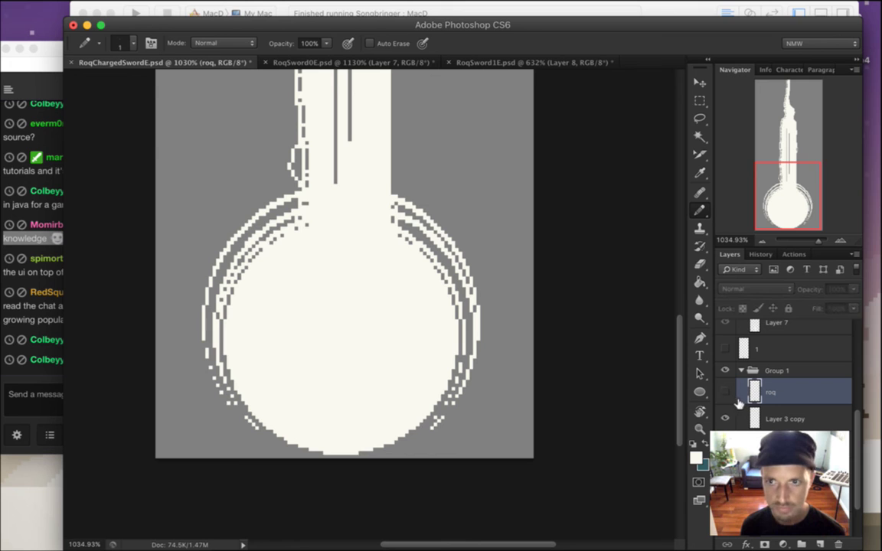
{"action": "key", "text": "super+a"}
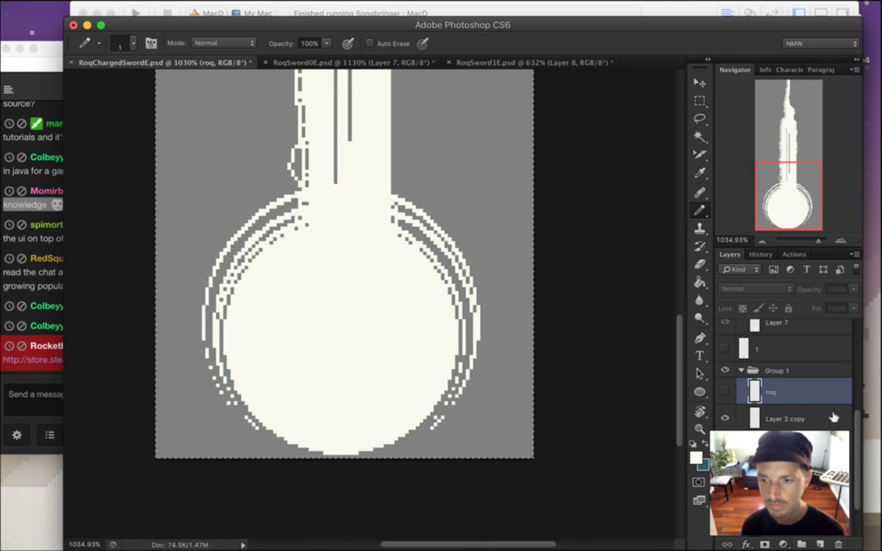
{"action": "left_click_drag", "start_coordinate": [859, 457], "coordinate": [858, 488]}
{"action": "left_click", "coordinate": [725, 522]}
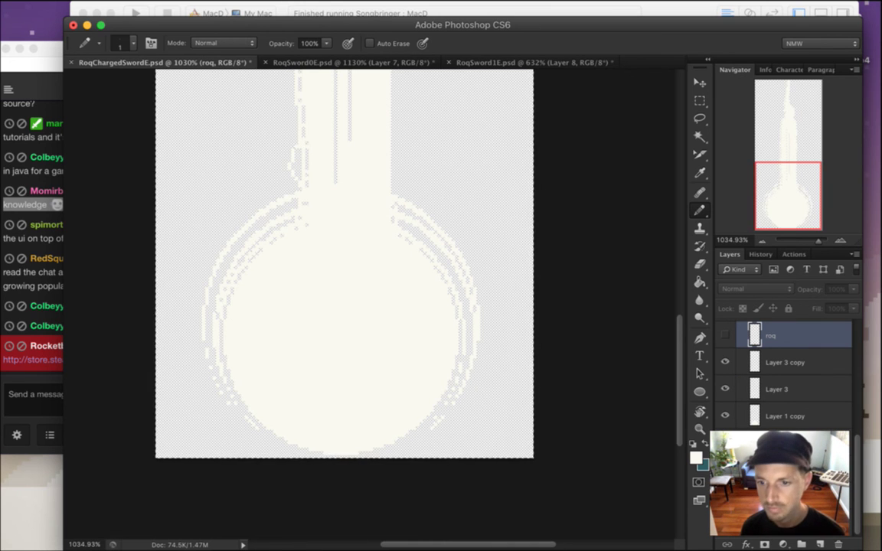
Show the grey background again, hide Group 1, and bring back the Group 2 swing frame.
{"action": "left_click", "coordinate": [725, 522]}
{"action": "left_click_drag", "start_coordinate": [857, 469], "coordinate": [860, 410]}
{"action": "left_click", "coordinate": [726, 366]}
{"action": "left_click", "coordinate": [725, 424]}
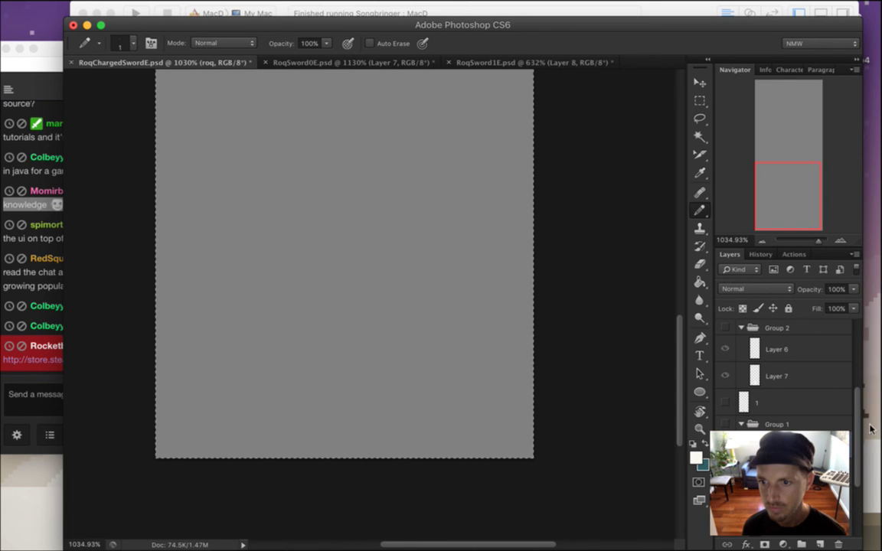
{"action": "scroll", "coordinate": [858, 411], "scroll_direction": "up", "scroll_amount": 1}
{"action": "left_click", "coordinate": [725, 354]}
{"action": "left_click", "coordinate": [773, 355]}
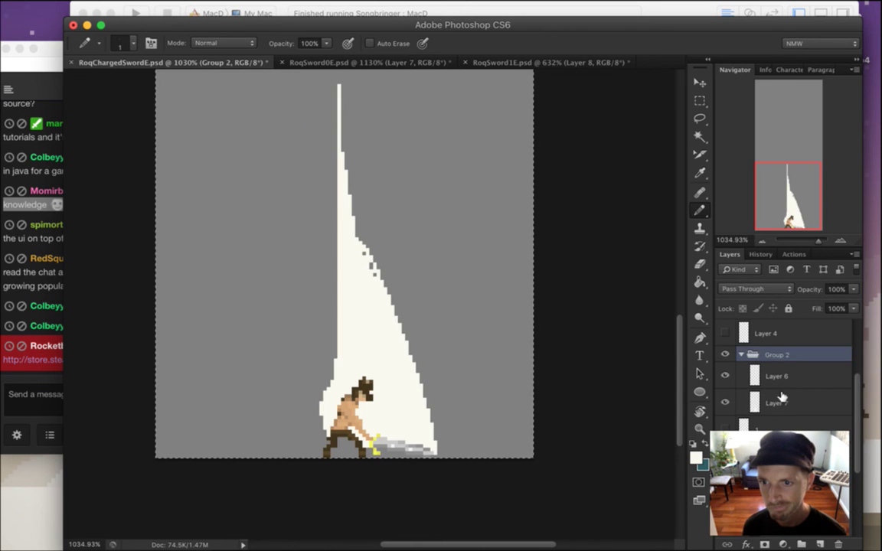
Paste the copied glow above Layer 7 in Group 2 and move it to the right over the swinging character.
{"action": "left_click", "coordinate": [777, 404]}
{"action": "key", "text": "super+v"}
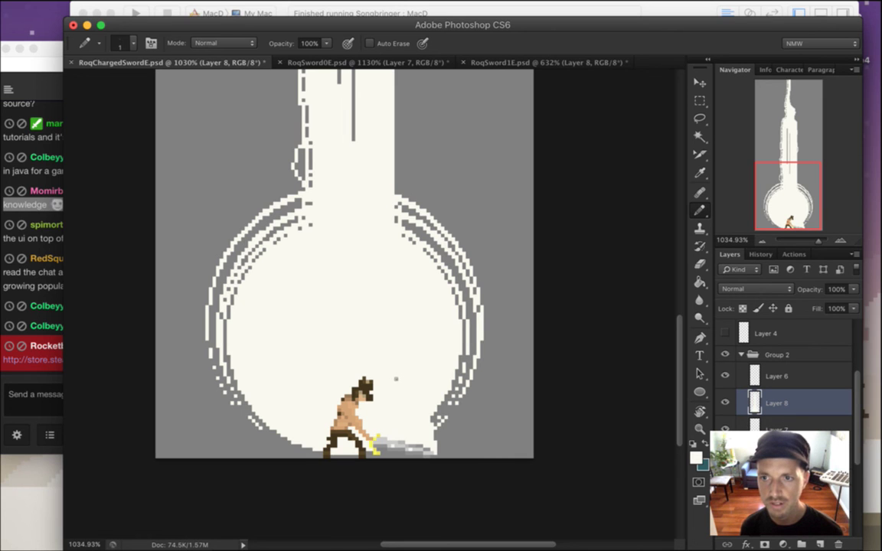
{"action": "key", "text": "v"}
{"action": "left_click_drag", "start_coordinate": [399, 364], "coordinate": [450, 341]}
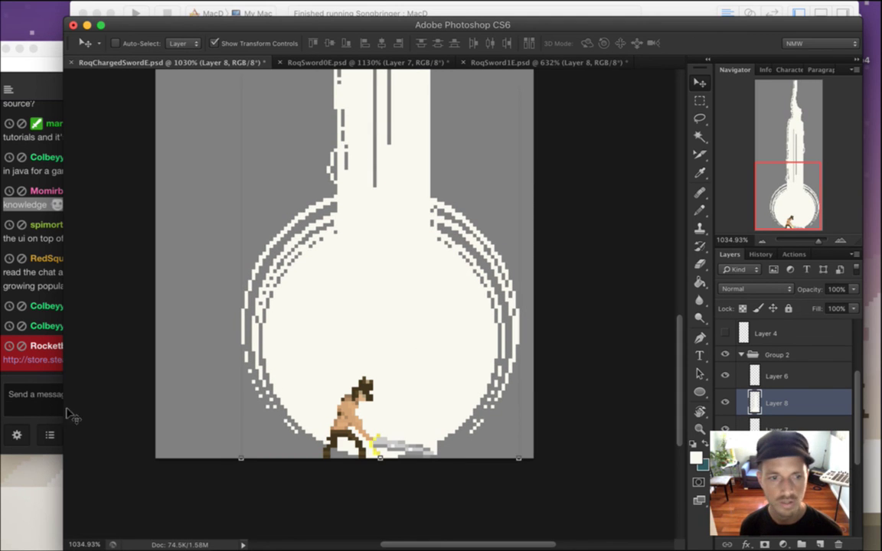
Return to the Twitch chat and highlight the Dwarf Fortress question and the comment on cocosstudio being for UI design.
{"action": "left_click", "coordinate": [42, 352]}
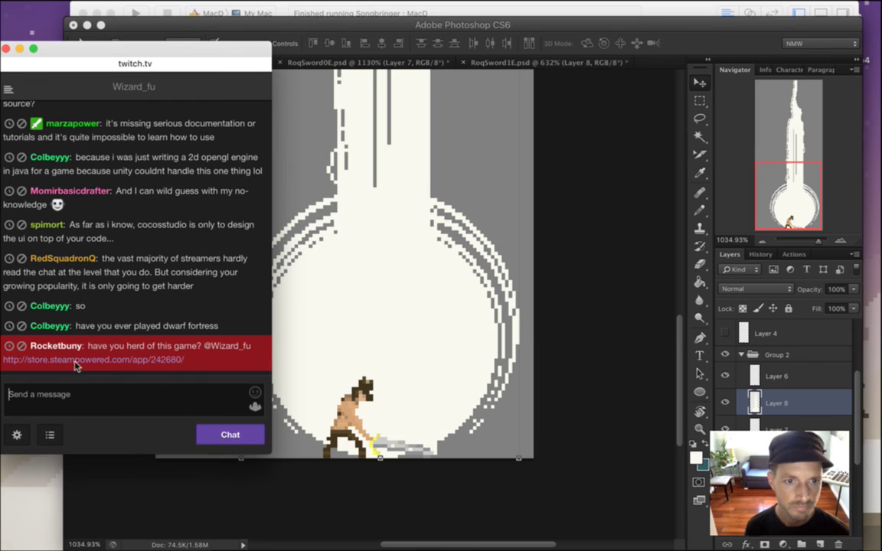
{"action": "left_click_drag", "start_coordinate": [109, 331], "coordinate": [208, 343]}
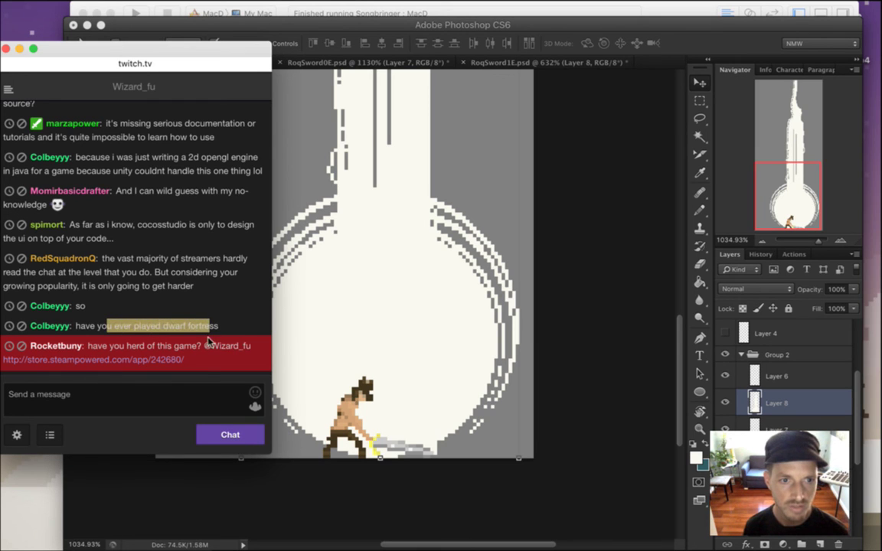
{"action": "left_click", "coordinate": [121, 263]}
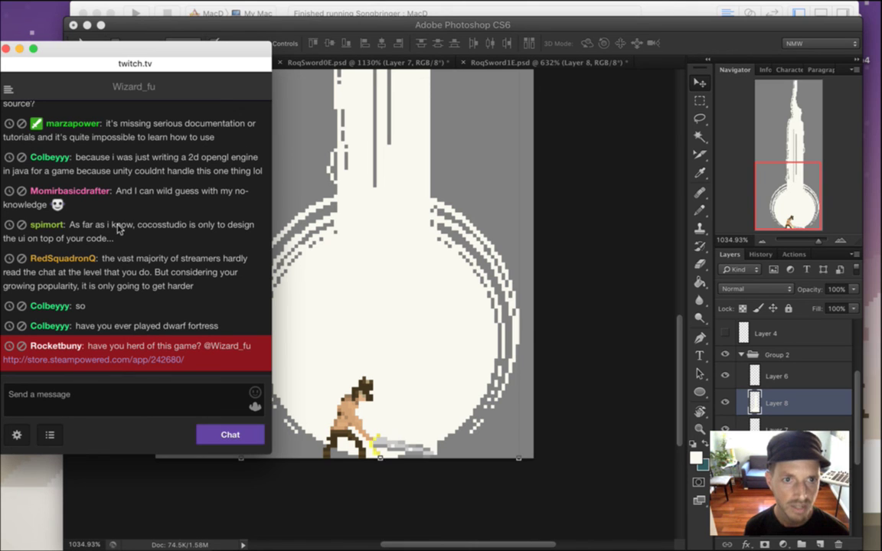
{"action": "left_click_drag", "start_coordinate": [93, 227], "coordinate": [116, 241]}
{"action": "left_click", "coordinate": [149, 239]}
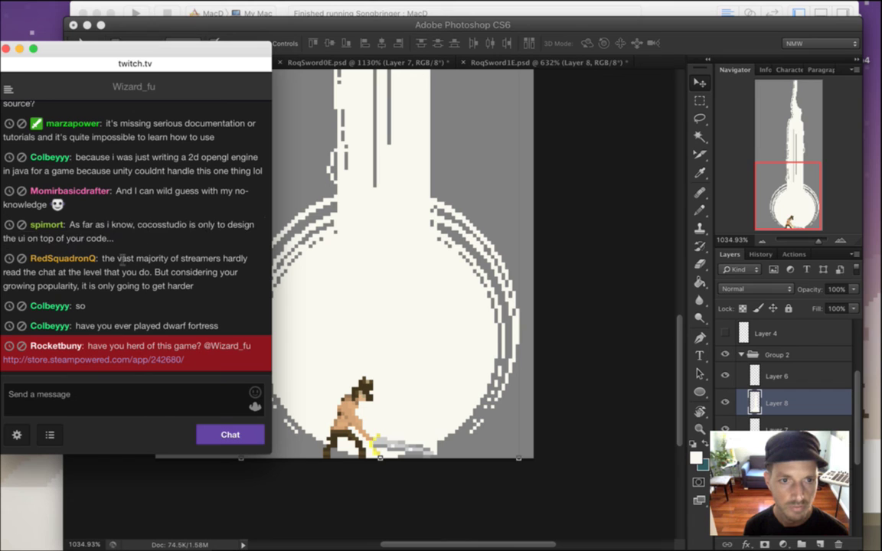
Highlight the Twitch chat comment about streamers hardly reading chat and growing popularity making it harder, and shift the chat window slightly.
{"action": "left_click_drag", "start_coordinate": [104, 259], "coordinate": [192, 288]}
{"action": "left_click", "coordinate": [191, 288]}
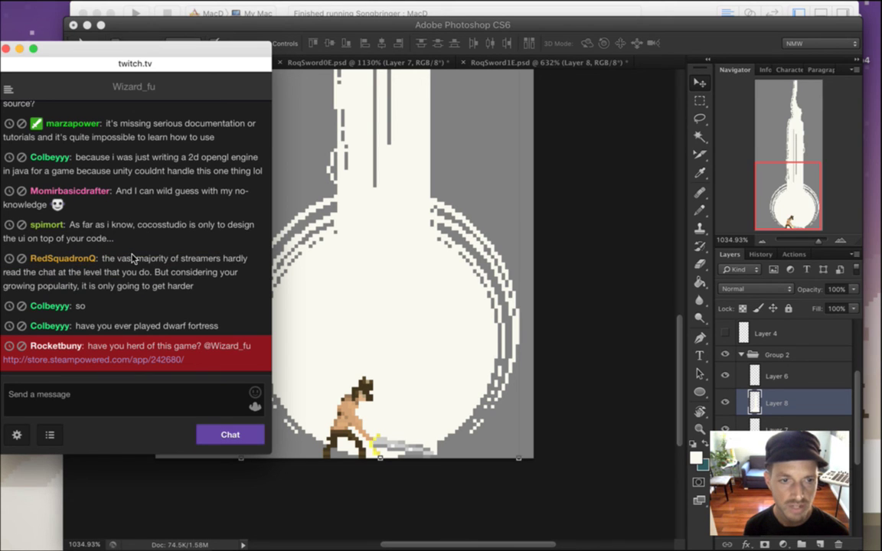
{"action": "left_click_drag", "start_coordinate": [137, 260], "coordinate": [193, 287]}
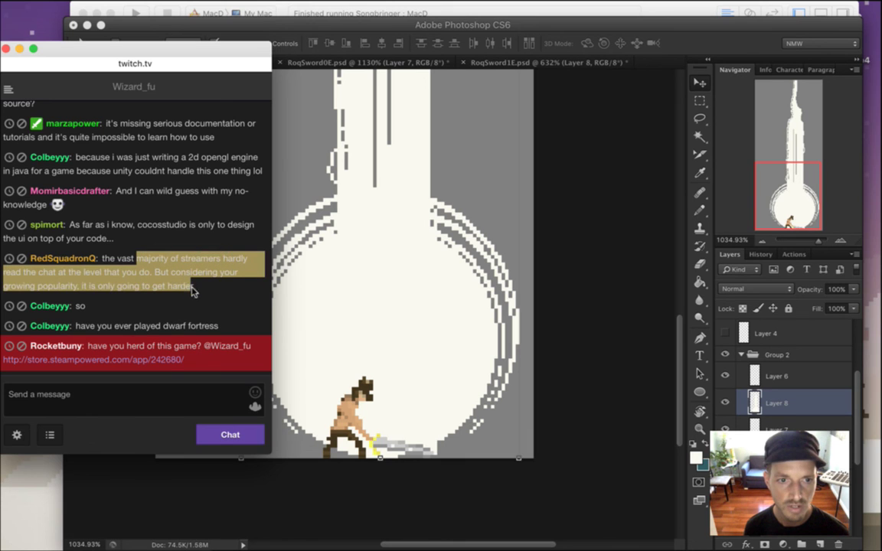
{"action": "left_click", "coordinate": [160, 284]}
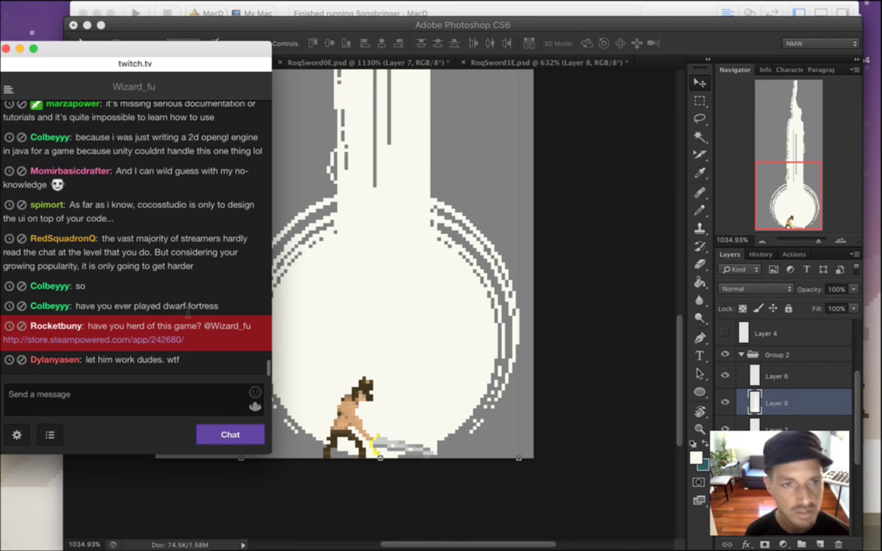
{"action": "left_click_drag", "start_coordinate": [186, 264], "coordinate": [145, 229]}
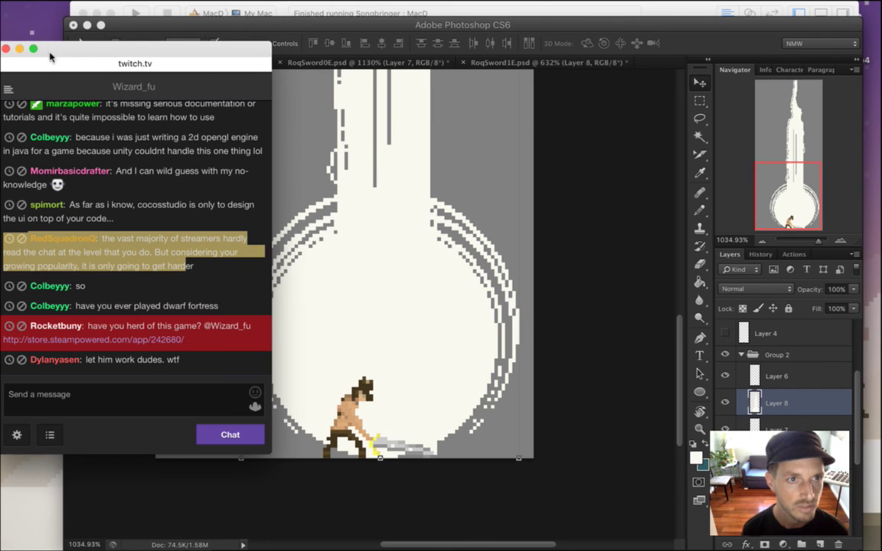
{"action": "left_click_drag", "start_coordinate": [44, 49], "coordinate": [54, 50]}
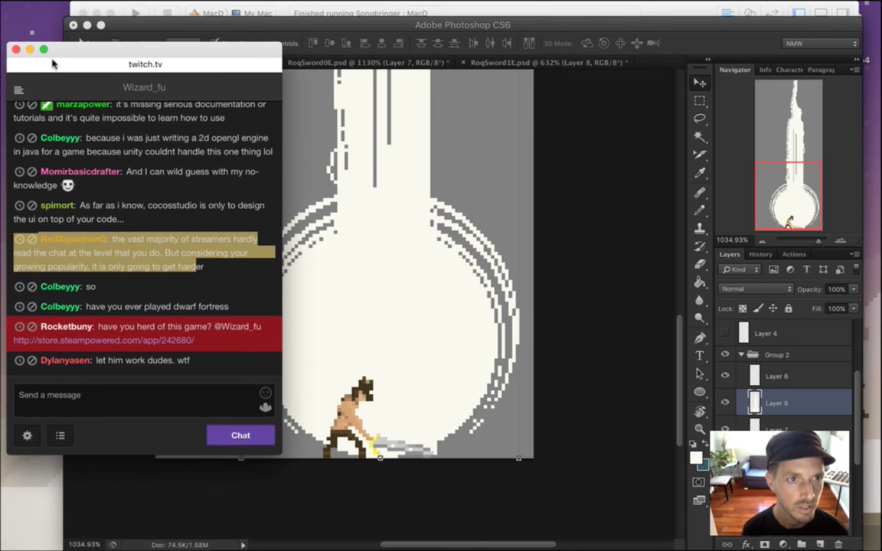
Check the list of chat rooms and the Viewer List of the channel, and return to the chat messages.
{"action": "left_click", "coordinate": [20, 91]}
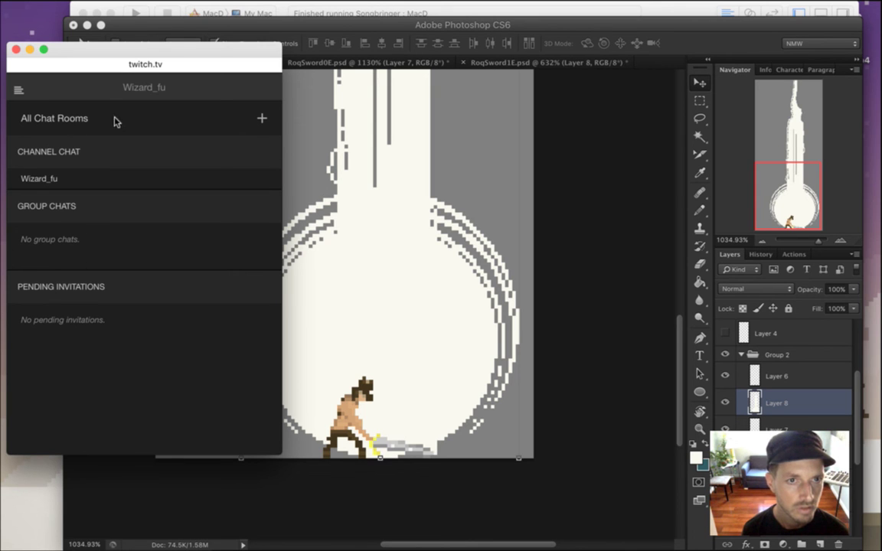
{"action": "left_click", "coordinate": [18, 89]}
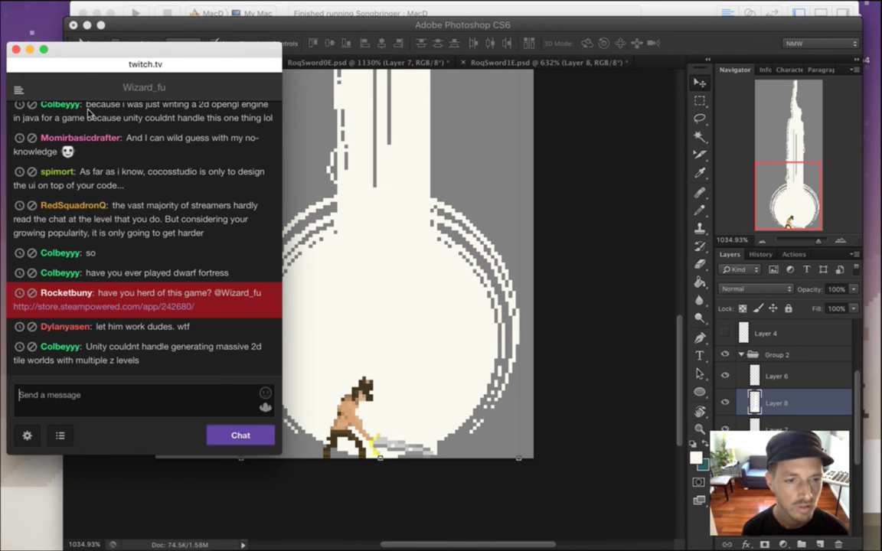
{"action": "left_click", "coordinate": [60, 435]}
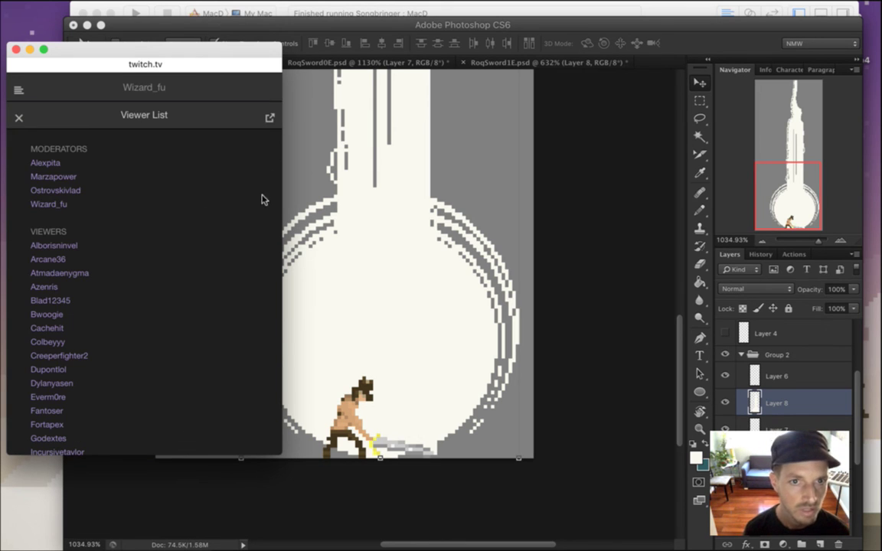
{"action": "left_click_drag", "start_coordinate": [100, 218], "coordinate": [126, 148]}
{"action": "left_click", "coordinate": [113, 190]}
{"action": "left_click", "coordinate": [18, 118]}
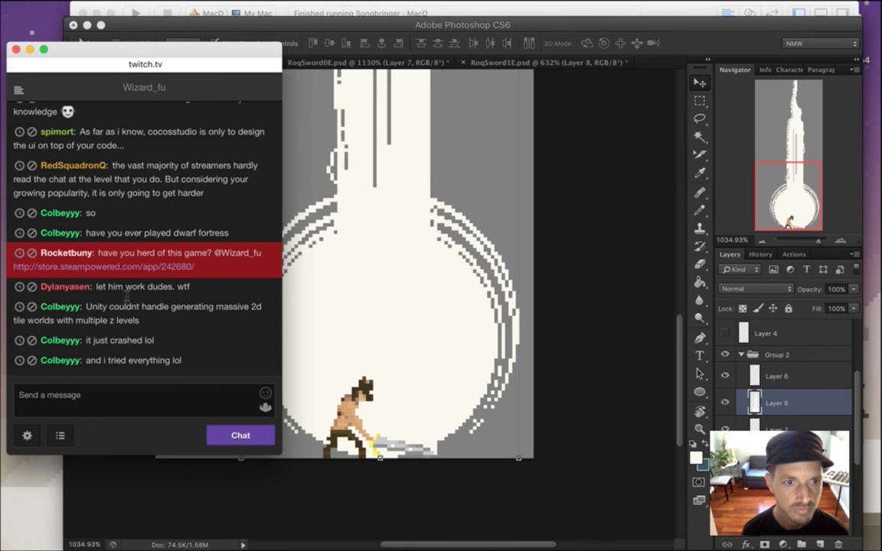
Highlight the "let him work dudes" comment, view the linked Nuclear Throne page on Steam, and close it.
{"action": "left_click_drag", "start_coordinate": [108, 287], "coordinate": [184, 299]}
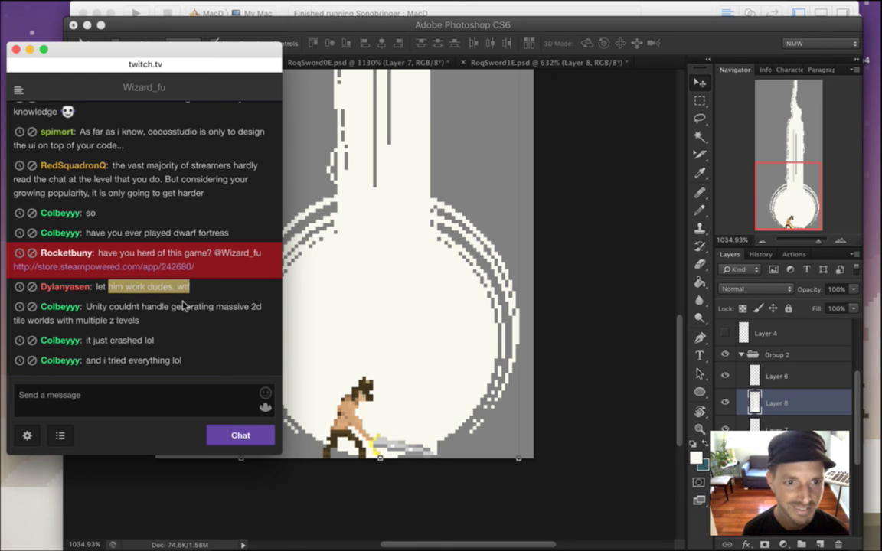
{"action": "left_click", "coordinate": [169, 257]}
{"action": "right_click", "coordinate": [163, 268]}
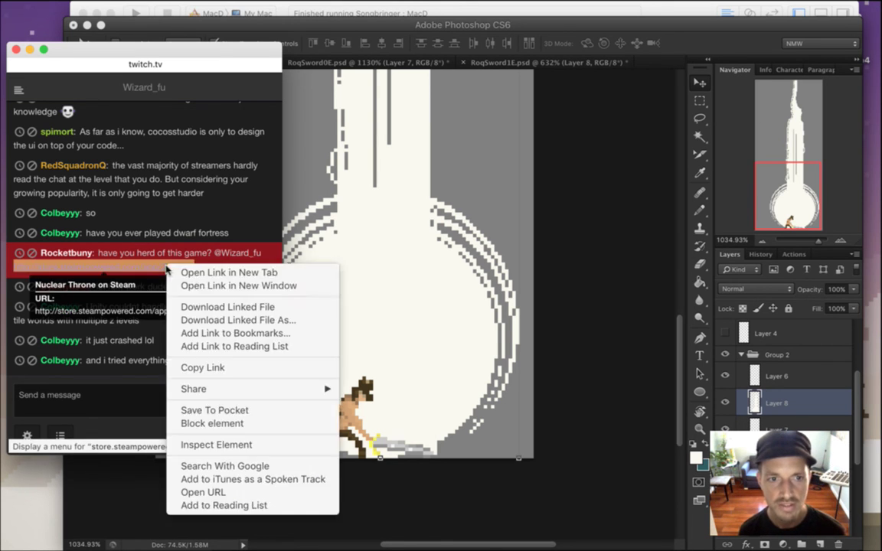
{"action": "left_click", "coordinate": [211, 260]}
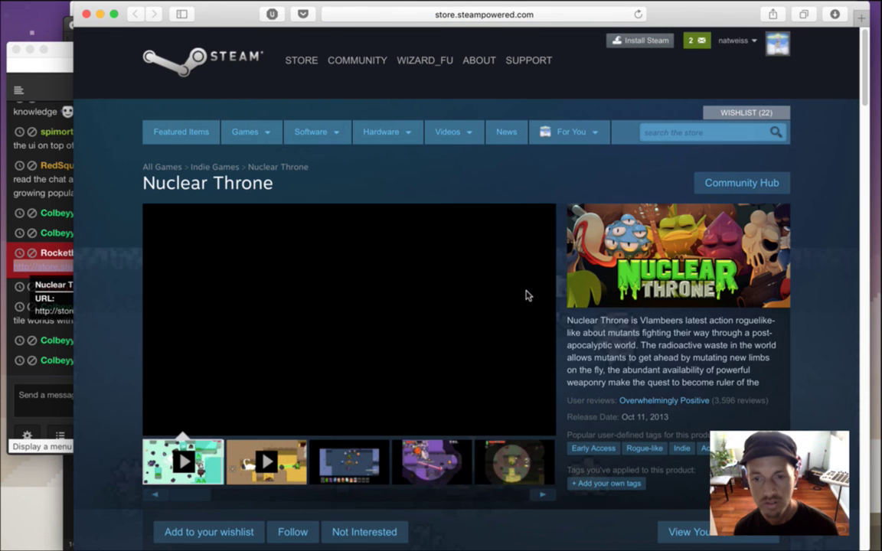
{"action": "key", "text": "super+w"}
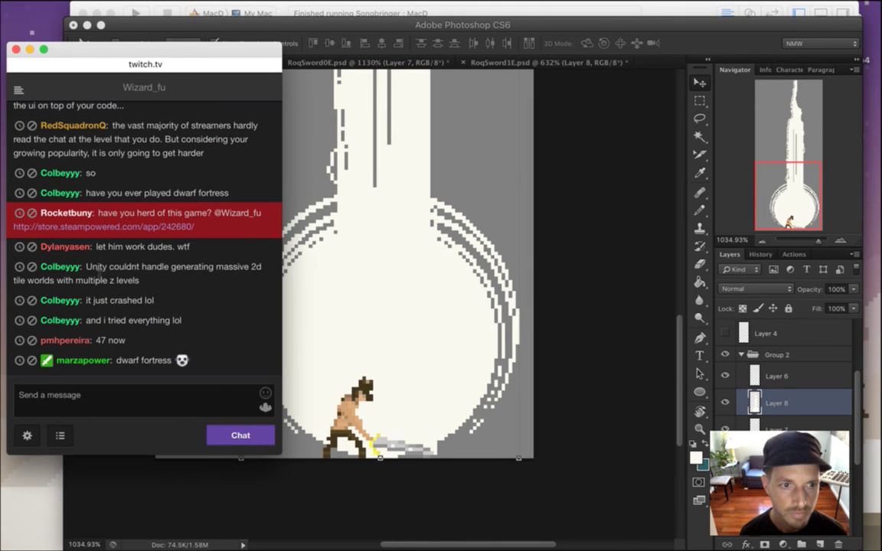
Read through the chat comments on Unity's 2D tile worlds and Dwarf Fortress, highlighting "i tried everything".
{"action": "left_click_drag", "start_coordinate": [97, 268], "coordinate": [139, 281]}
{"action": "left_click_drag", "start_coordinate": [97, 322], "coordinate": [158, 301]}
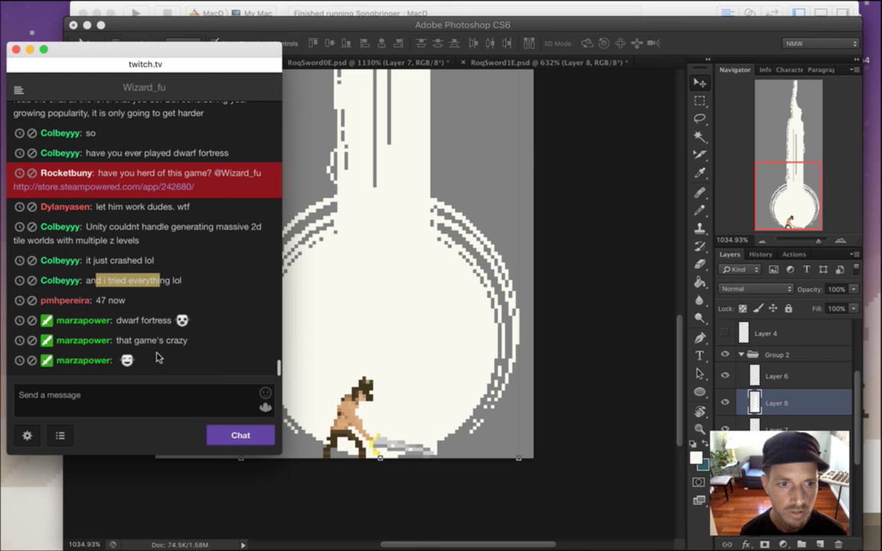
{"action": "left_click_drag", "start_coordinate": [135, 340], "coordinate": [447, 346]}
{"action": "left_click", "coordinate": [171, 365]}
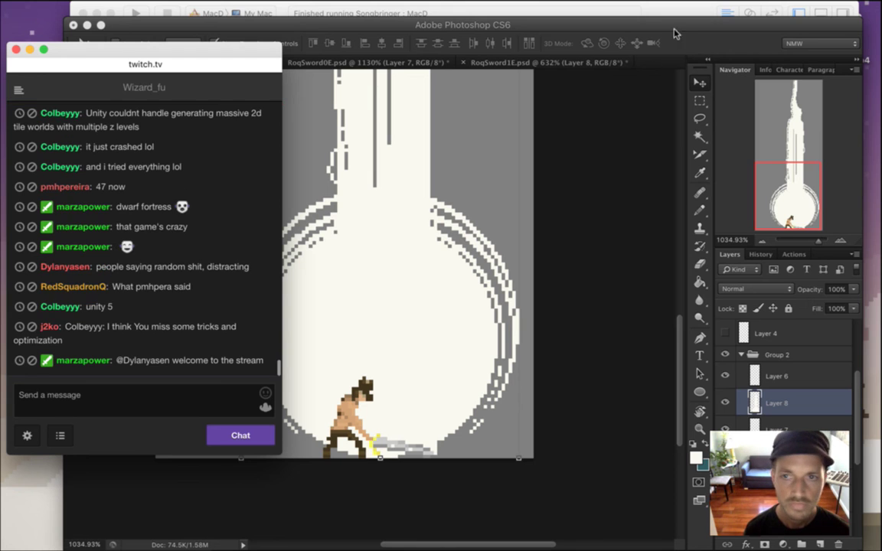
Glance at the swing frame in Photoshop, and return to the Twitch chat to highlight the comment about distracting messages.
{"action": "left_click", "coordinate": [706, 43]}
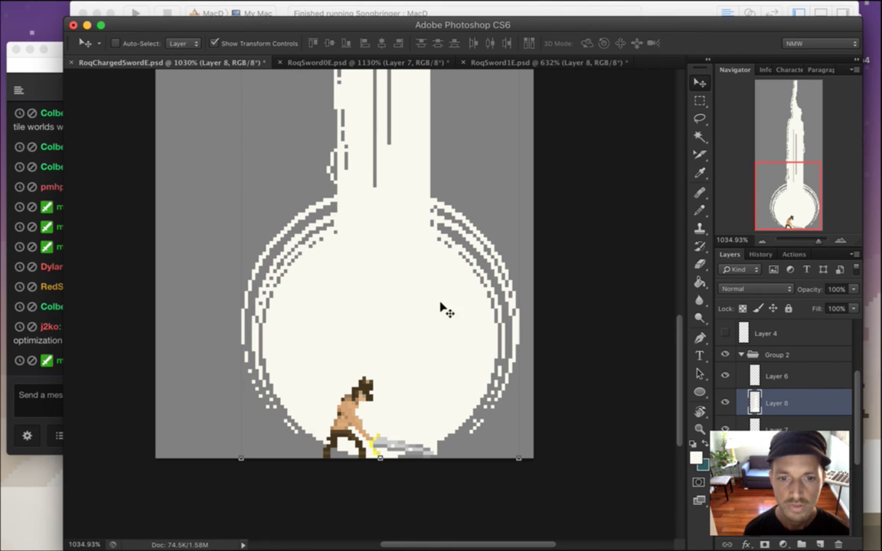
{"action": "scroll", "coordinate": [682, 367], "scroll_direction": "down", "scroll_amount": 1}
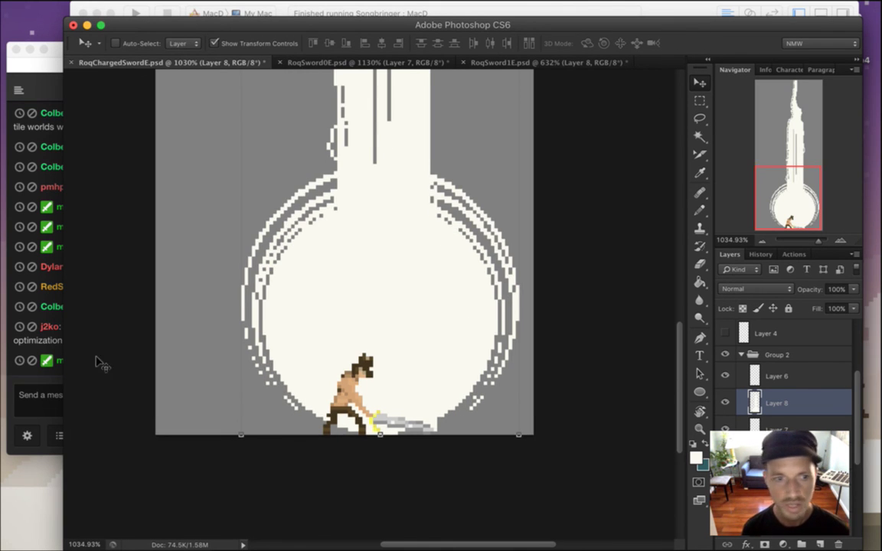
{"action": "left_click", "coordinate": [48, 315]}
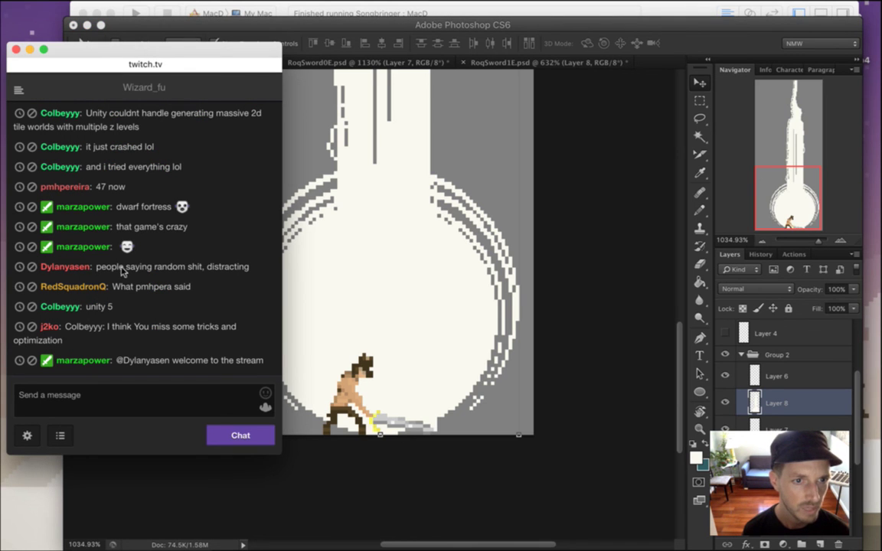
{"action": "left_click_drag", "start_coordinate": [198, 268], "coordinate": [234, 268]}
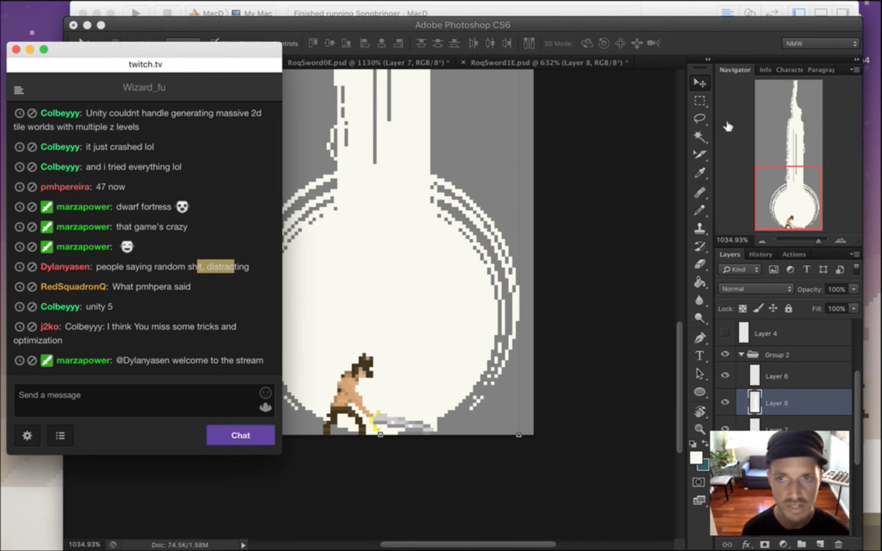
Switch to Photoshop, toggle the visibility of Layer 6 and Layer 8 to compare them, and make Layer 8 active.
{"action": "left_click", "coordinate": [725, 46]}
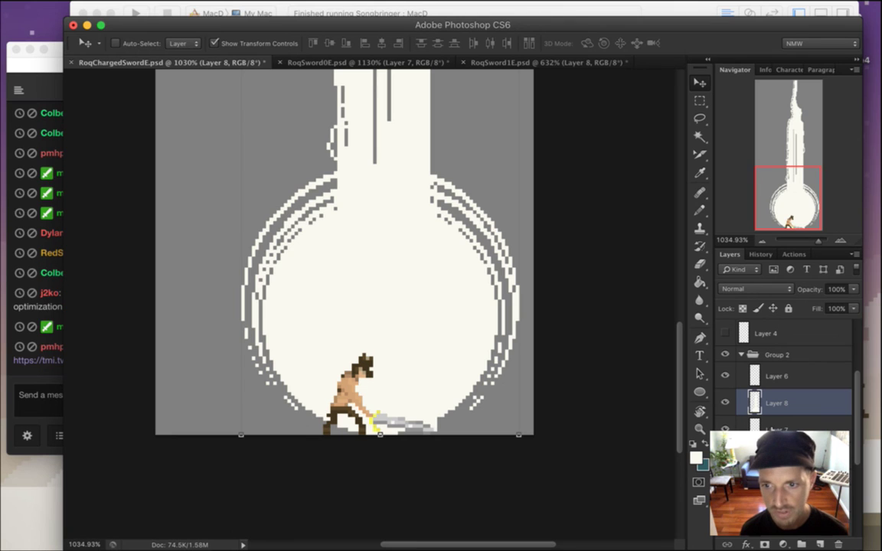
{"action": "left_click", "coordinate": [728, 376]}
{"action": "left_click", "coordinate": [726, 399]}
{"action": "left_click", "coordinate": [725, 400]}
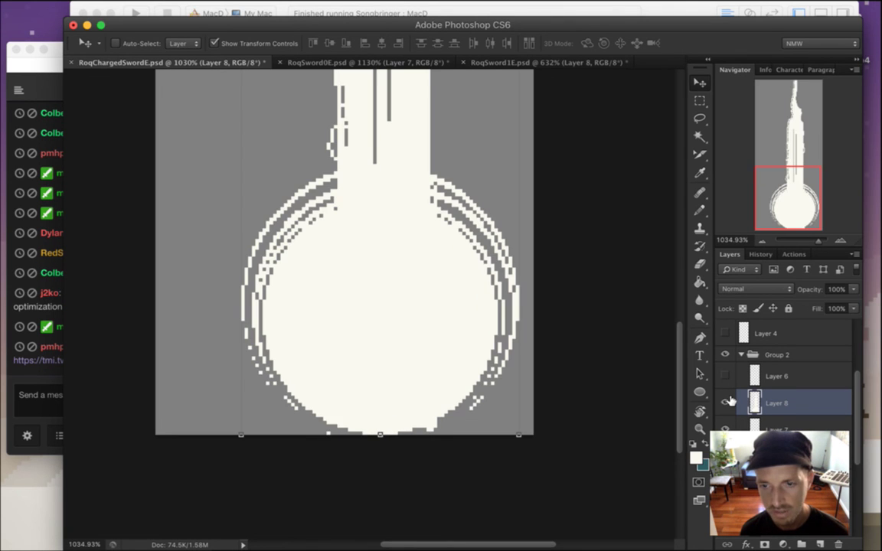
{"action": "left_click", "coordinate": [729, 373]}
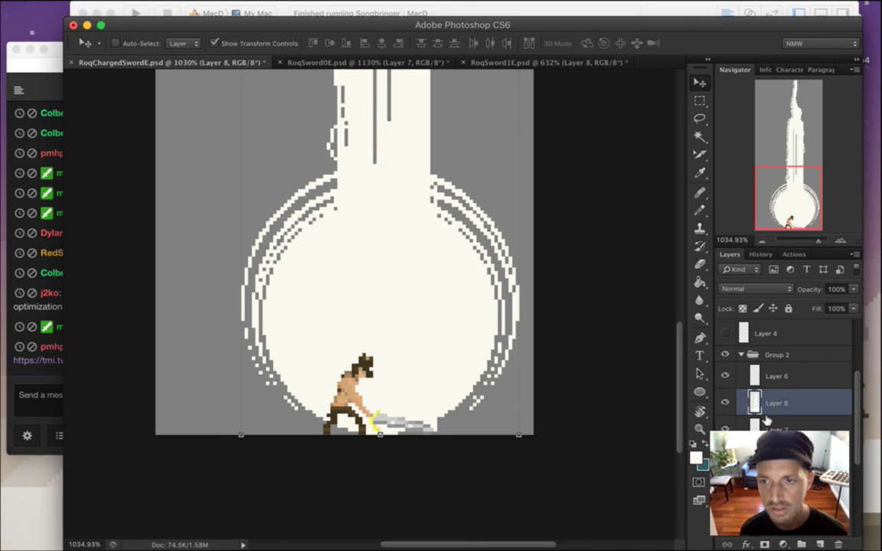
{"action": "left_click", "coordinate": [781, 378]}
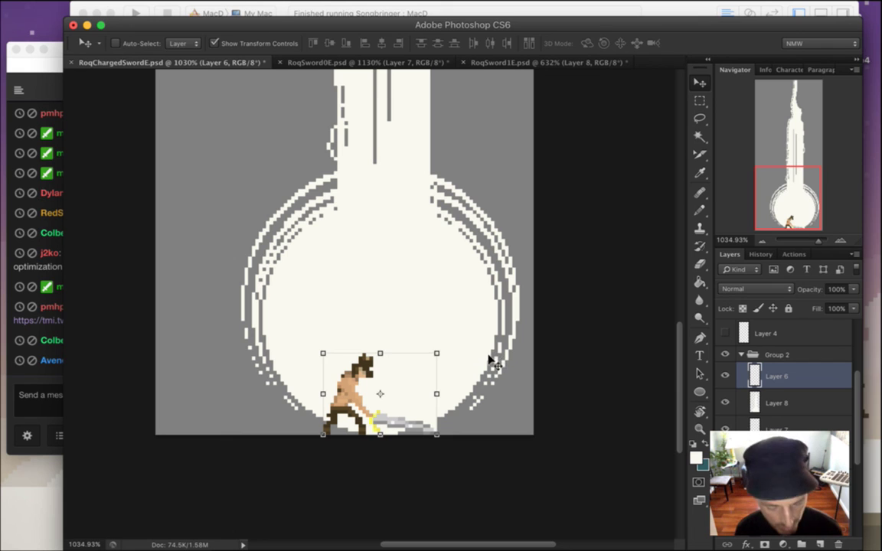
{"action": "key", "text": "m"}
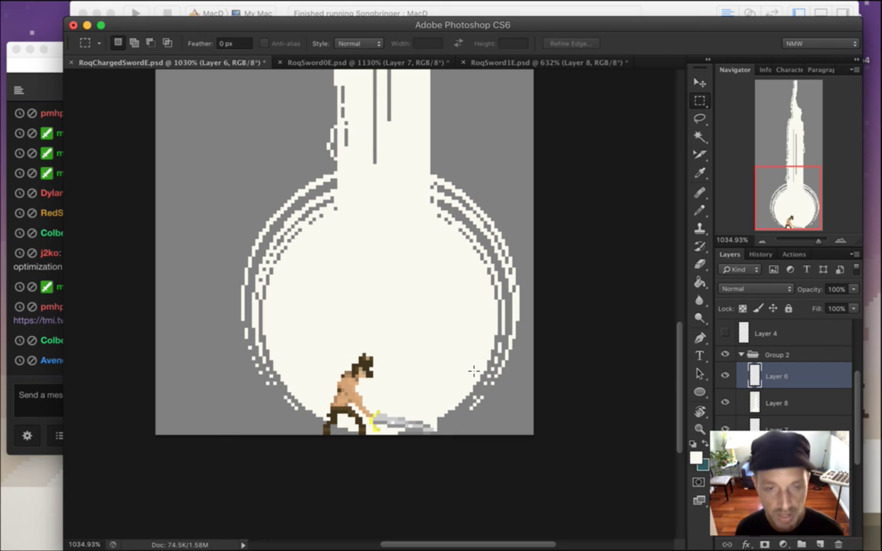
{"action": "left_click", "coordinate": [774, 406]}
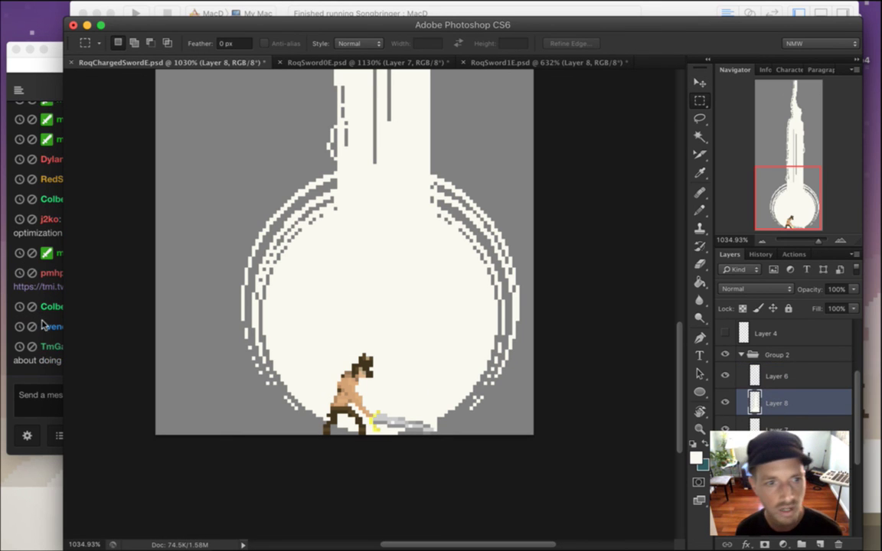
Return to the Twitch chat and highlight the viewer greeting and the comment on the rainworld devlog's 2D layers in Unity.
{"action": "left_click", "coordinate": [46, 289]}
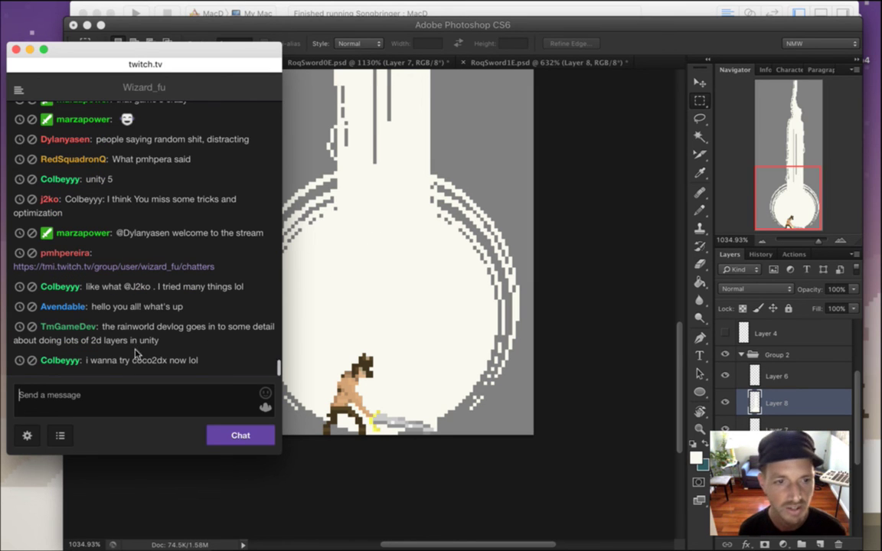
{"action": "triple_click", "coordinate": [119, 320]}
{"action": "left_click_drag", "start_coordinate": [119, 323], "coordinate": [150, 322]}
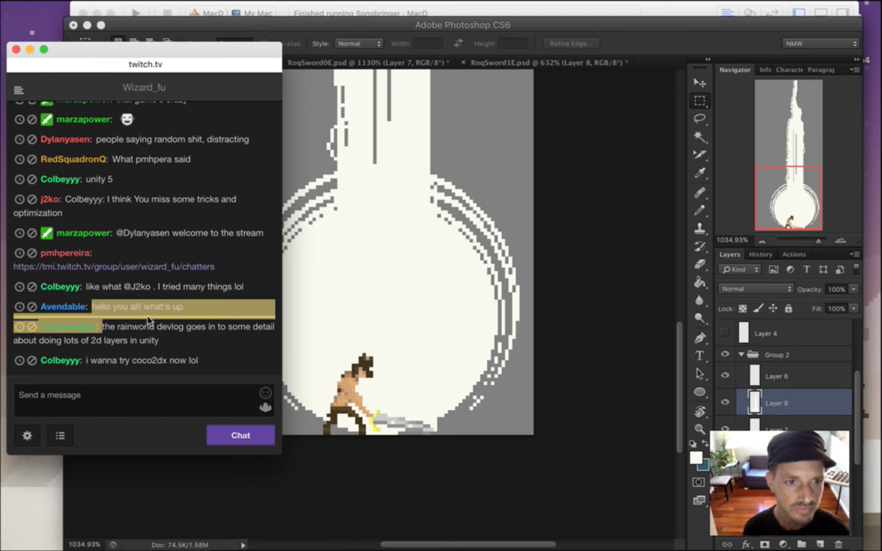
{"action": "left_click", "coordinate": [155, 322]}
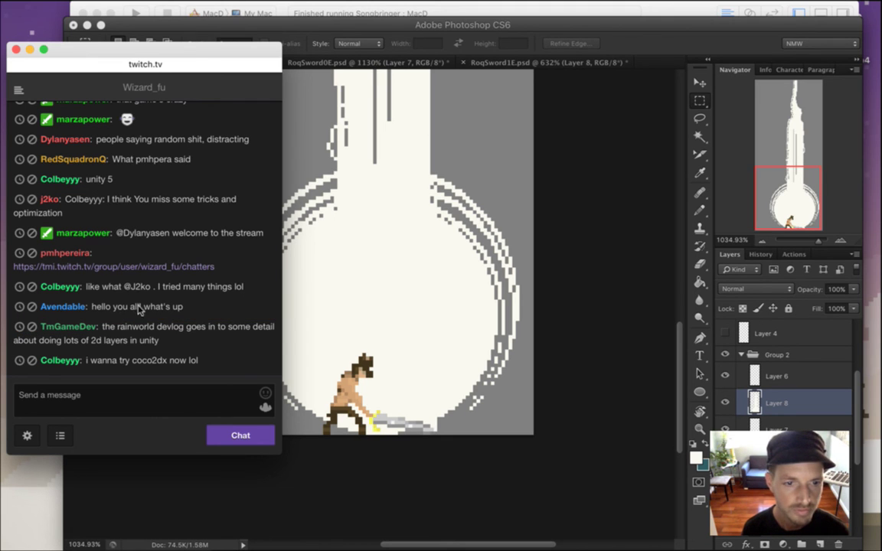
{"action": "double_click", "coordinate": [140, 325]}
{"action": "left_click_drag", "start_coordinate": [139, 325], "coordinate": [157, 342]}
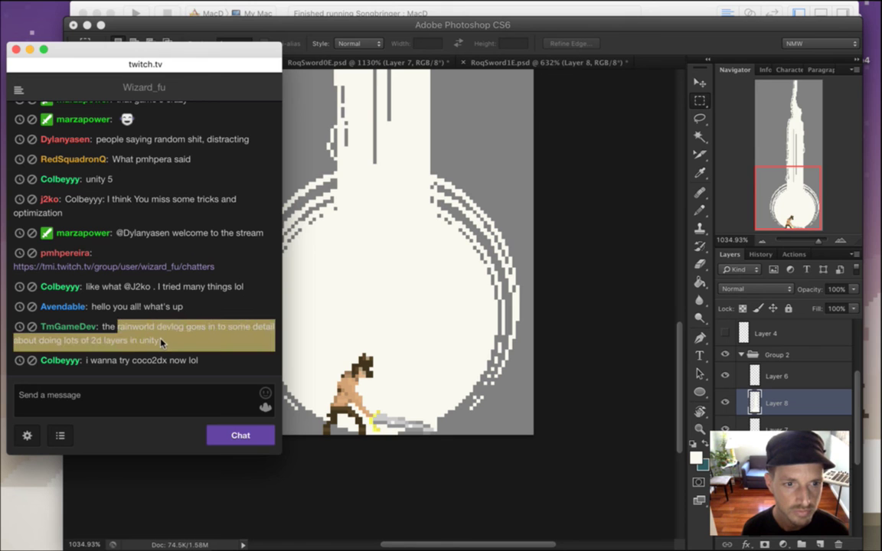
{"action": "left_click", "coordinate": [132, 337]}
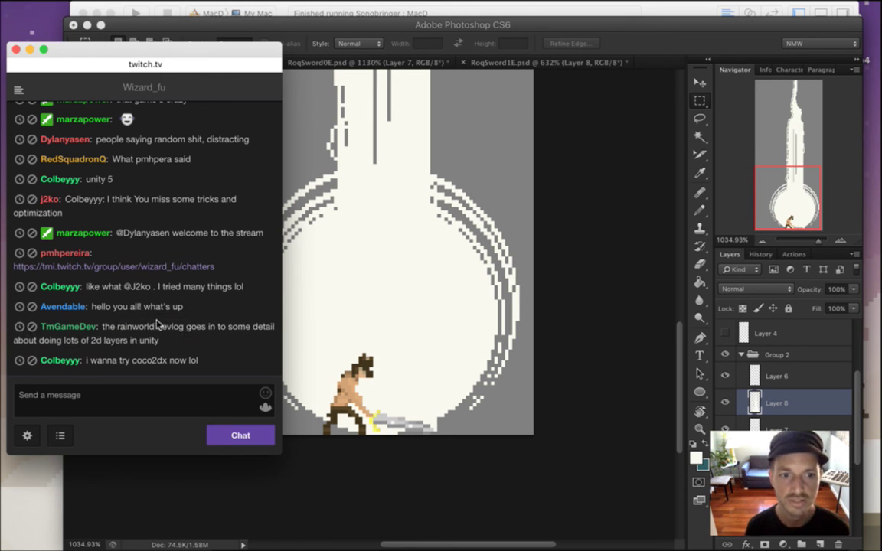
Switch to Photoshop and toggle Layer 8's visibility to check its part of the sword glow.
{"action": "left_click", "coordinate": [669, 54]}
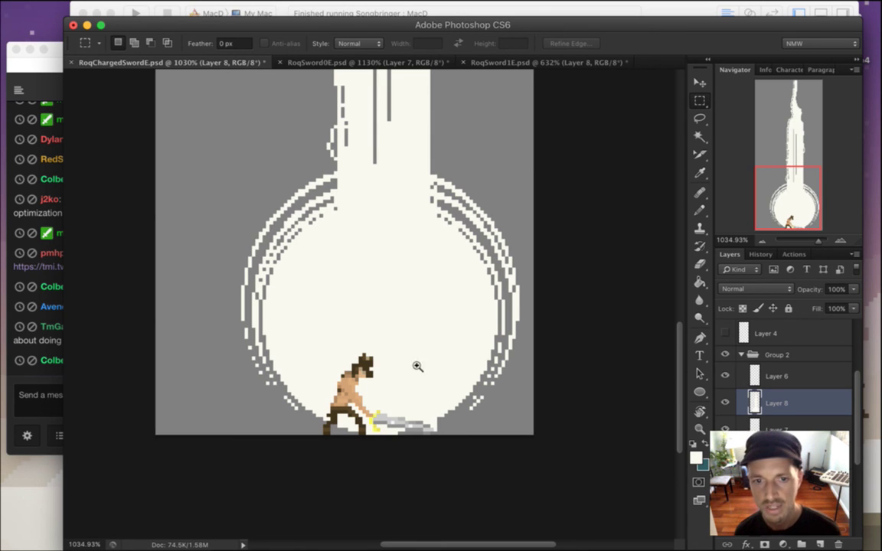
{"action": "key", "text": "super+0"}
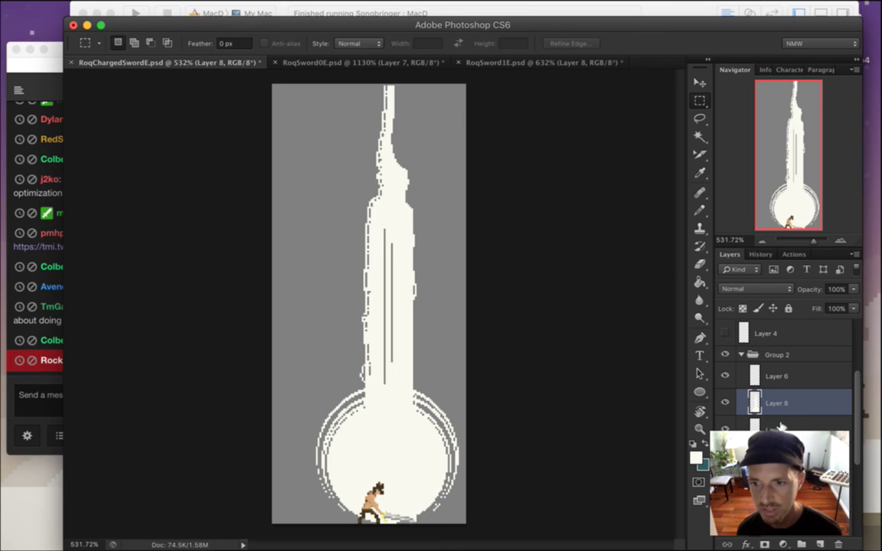
{"action": "left_click", "coordinate": [727, 402]}
{"action": "left_click", "coordinate": [726, 401]}
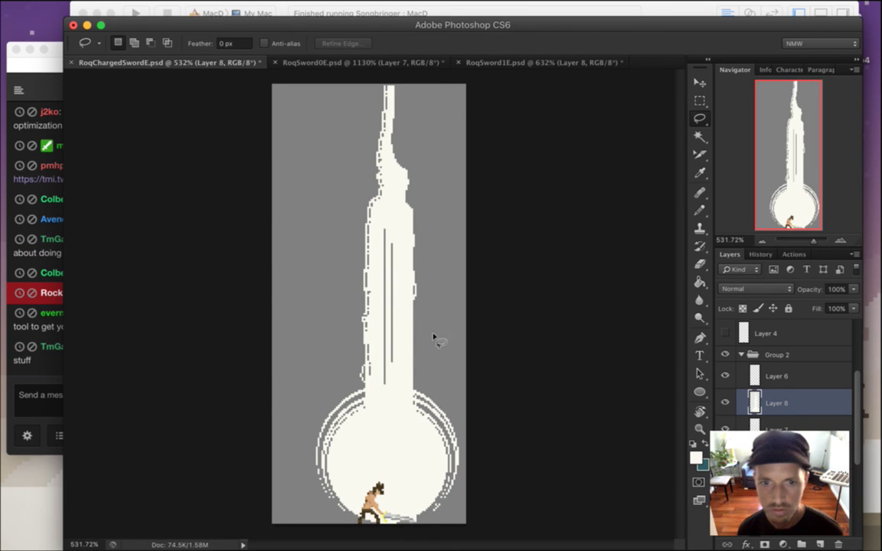
Narrow the tall beam on Layer 8 by erasing along both long edges and beside its base with the Pencil-mode Eraser at 6 to 8 px.
{"action": "key", "text": "e"}
{"action": "mouse_move", "coordinate": [420, 344]}
{"action": "left_mouse_down"}
{"action": "mouse_move", "coordinate": [410, 374]}
{"action": "mouse_move", "coordinate": [411, 261]}
{"action": "mouse_move", "coordinate": [415, 313]}
{"action": "mouse_move", "coordinate": [396, 144]}
{"action": "mouse_move", "coordinate": [408, 202]}
{"action": "left_mouse_up"}
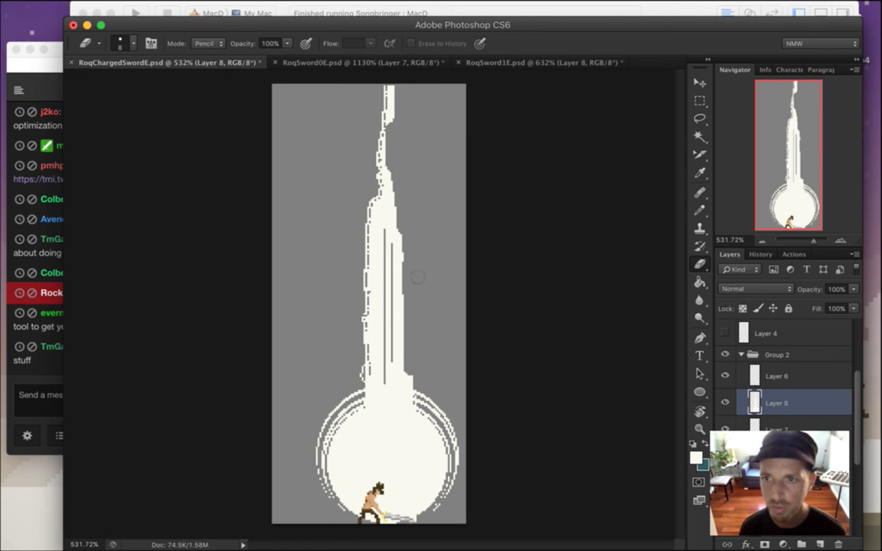
{"action": "left_click_drag", "start_coordinate": [405, 344], "coordinate": [404, 235]}
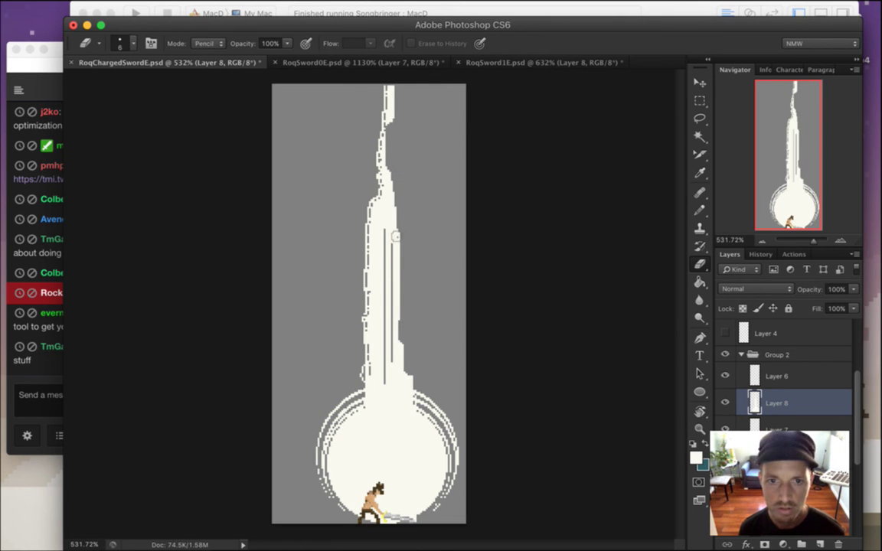
{"action": "left_click_drag", "start_coordinate": [363, 320], "coordinate": [367, 222]}
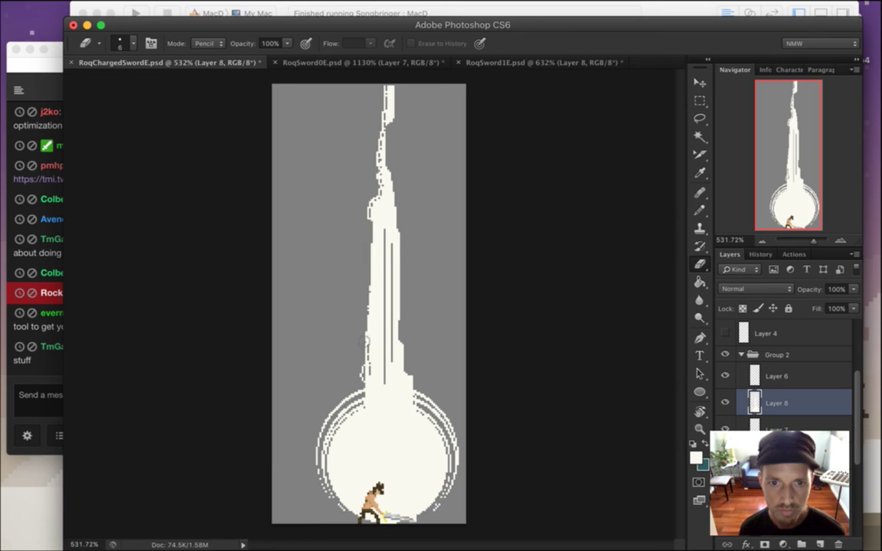
{"action": "left_click_drag", "start_coordinate": [368, 322], "coordinate": [368, 167]}
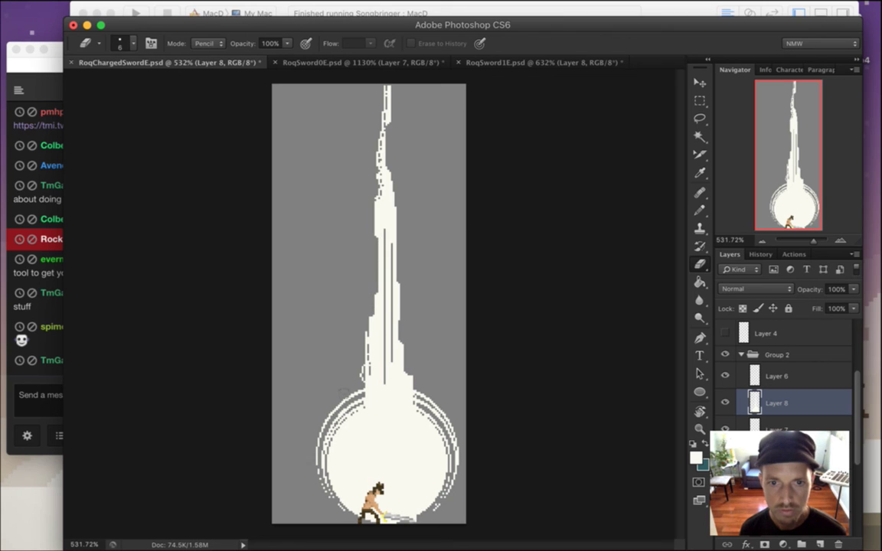
{"action": "left_click_drag", "start_coordinate": [361, 398], "coordinate": [359, 421]}
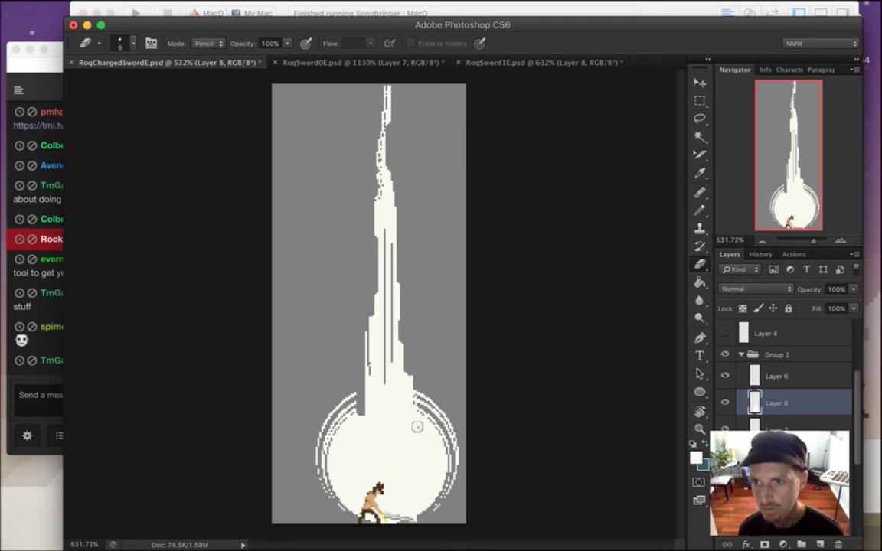
Toggle Layer 6's visibility to check it, and hide Layer 7.
{"action": "left_click", "coordinate": [728, 373]}
{"action": "left_click", "coordinate": [728, 374]}
{"action": "left_click", "coordinate": [728, 428]}
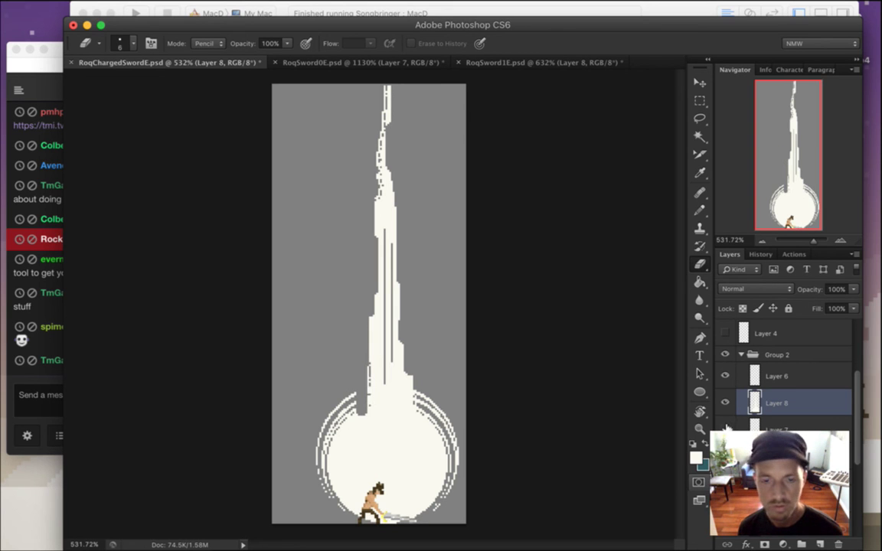
Switch to the Twitch chat and highlight the compliment on the art and the advice to stick with one engine.
{"action": "left_click", "coordinate": [42, 322]}
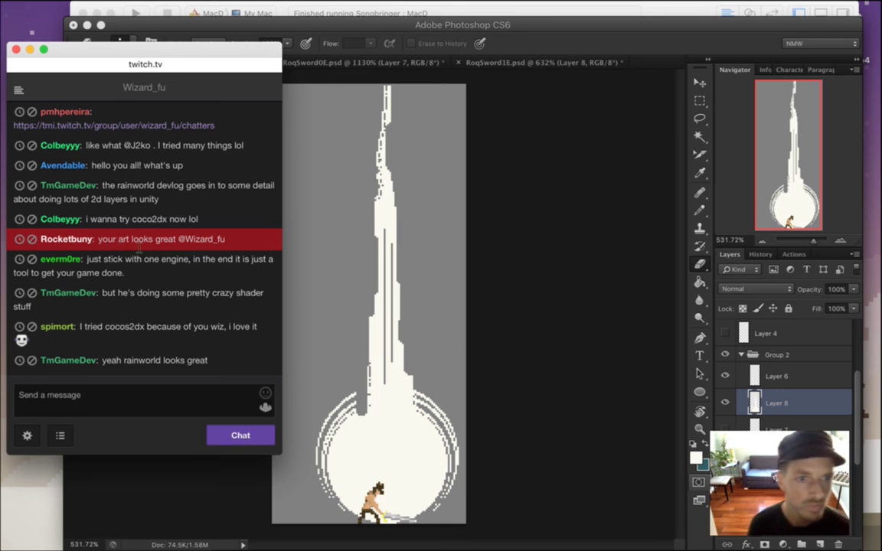
{"action": "left_click_drag", "start_coordinate": [99, 241], "coordinate": [164, 258]}
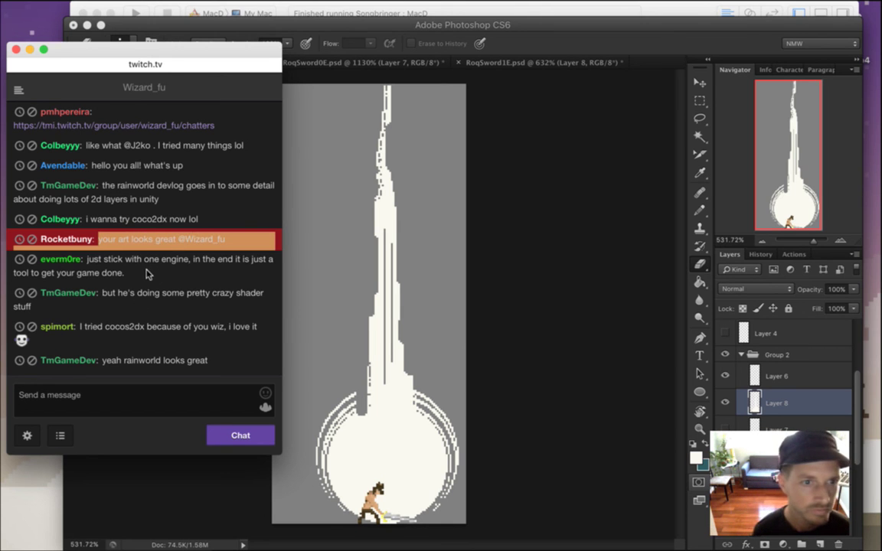
{"action": "left_click", "coordinate": [130, 271]}
{"action": "left_click_drag", "start_coordinate": [109, 259], "coordinate": [127, 273]}
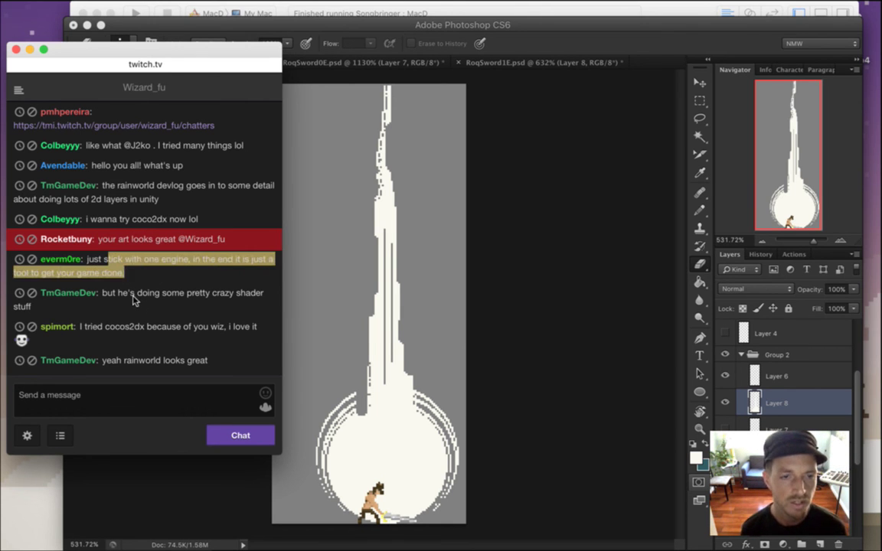
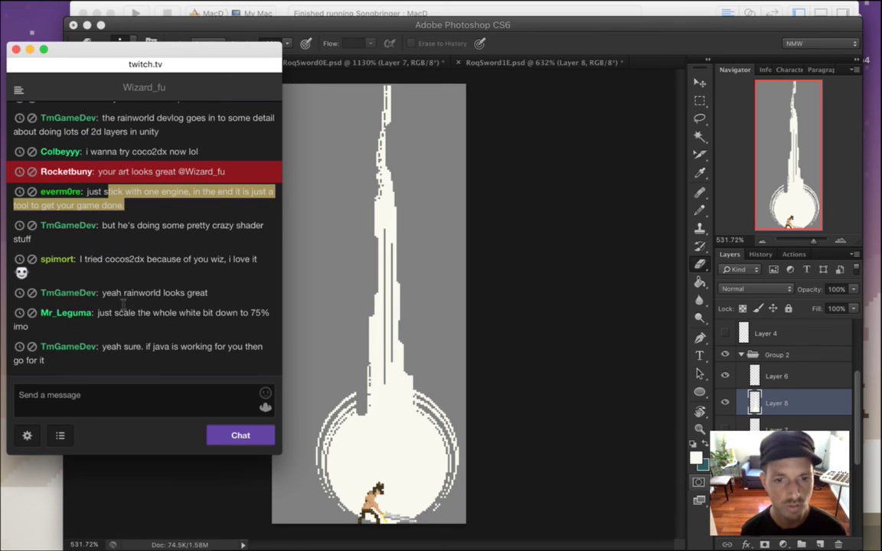
Return to Photoshop, erase the orb's upper shoulders on both sides of the beam on Layer 8, leaving the outer ring arcs, and save.
{"action": "left_click", "coordinate": [497, 45]}
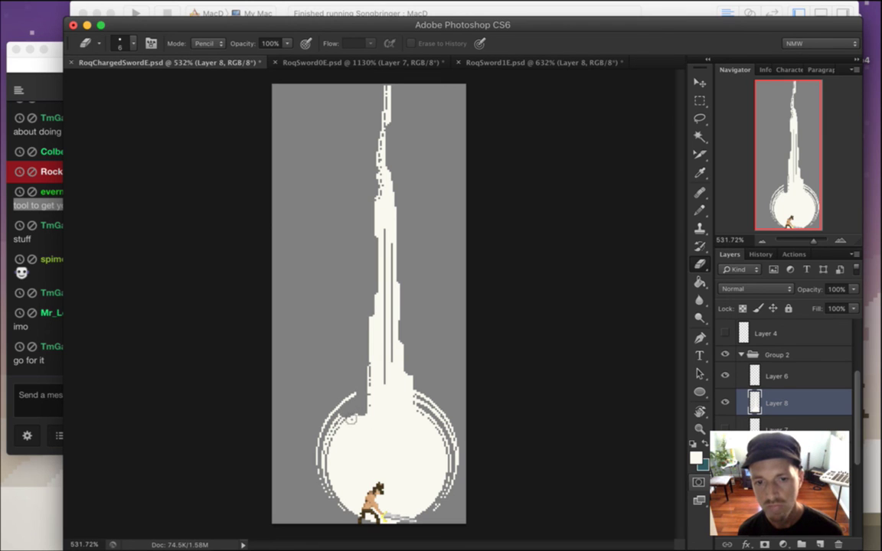
{"action": "left_click_drag", "start_coordinate": [362, 434], "coordinate": [348, 422]}
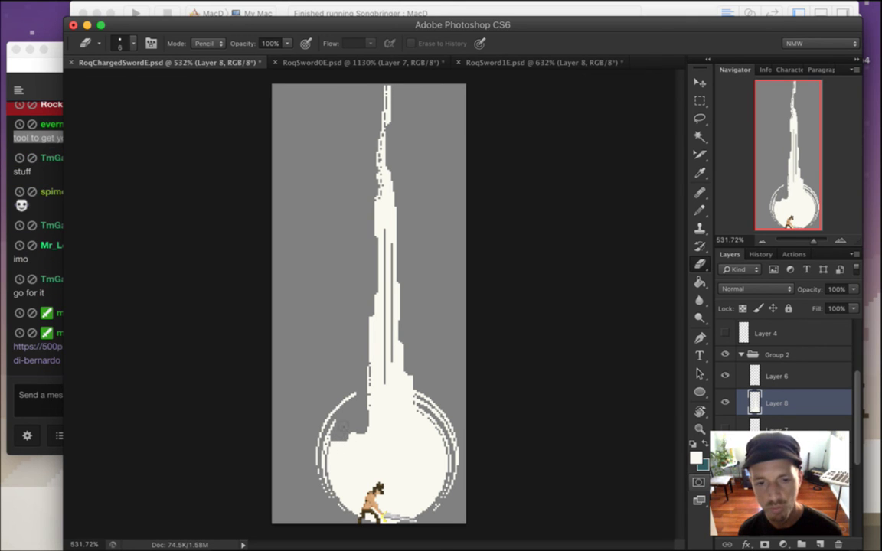
{"action": "mouse_move", "coordinate": [340, 440]}
{"action": "left_mouse_down"}
{"action": "mouse_move", "coordinate": [333, 460]}
{"action": "mouse_move", "coordinate": [330, 442]}
{"action": "mouse_move", "coordinate": [330, 475]}
{"action": "left_mouse_up"}
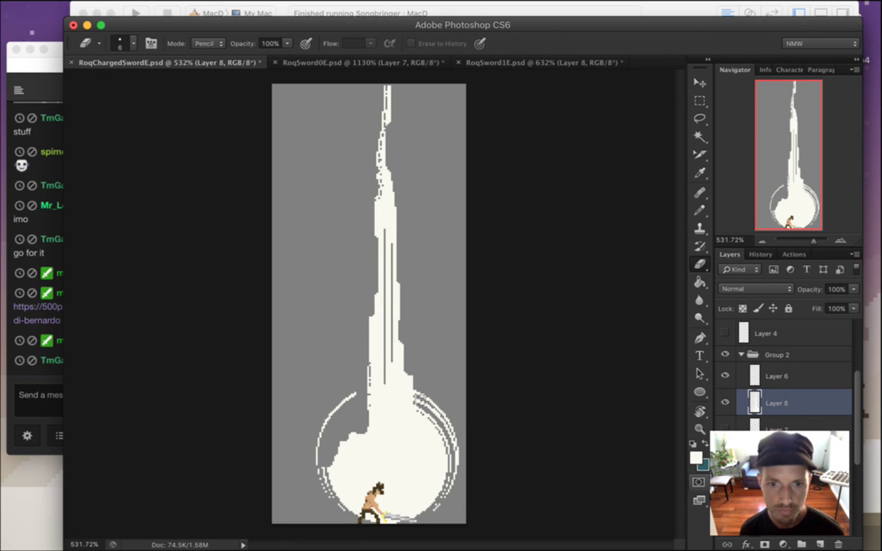
{"action": "mouse_move", "coordinate": [414, 379]}
{"action": "left_mouse_down"}
{"action": "mouse_move", "coordinate": [416, 423]}
{"action": "mouse_move", "coordinate": [424, 420]}
{"action": "mouse_move", "coordinate": [433, 448]}
{"action": "left_mouse_up"}
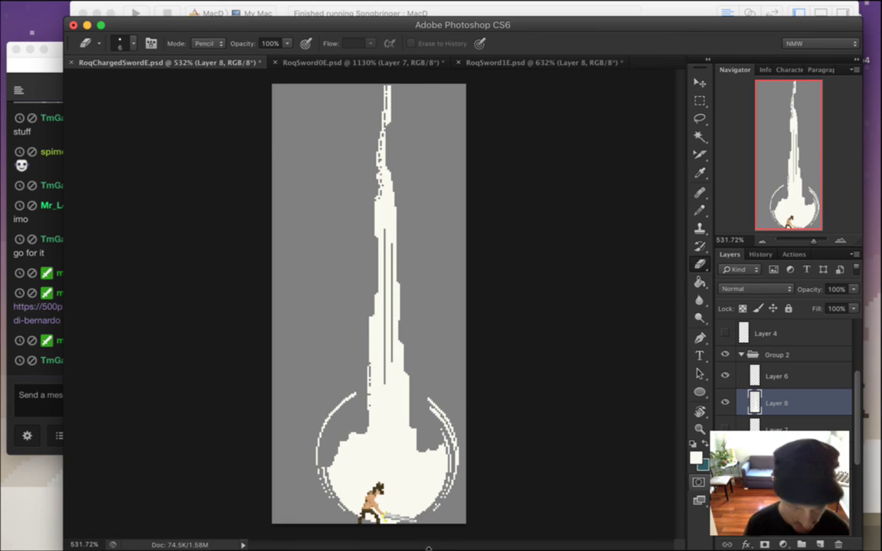
{"action": "key", "text": "super+s"}
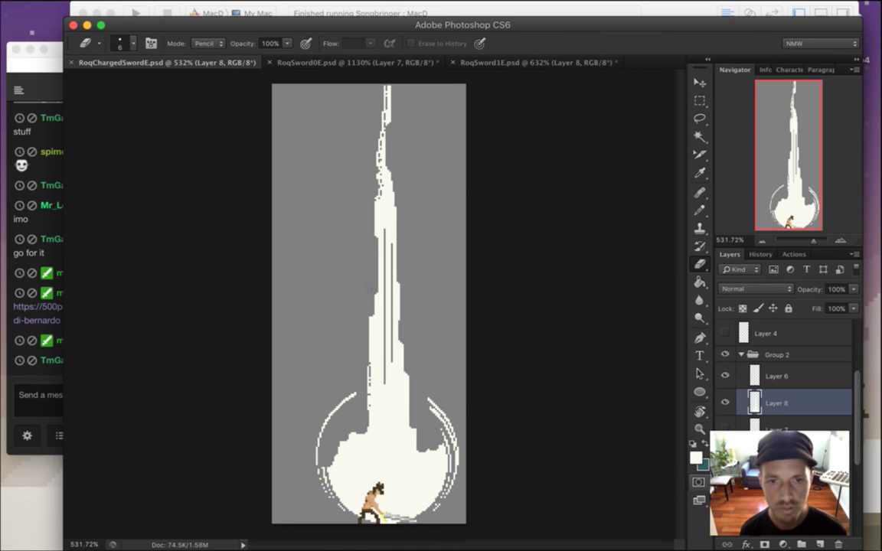
Flip back and forth between the fuller glow shape and the newly trimmed one to compare the two frames.
{"action": "key", "text": "super+z"}
{"action": "key", "text": "super+z"}
{"action": "key", "text": "super+z"}
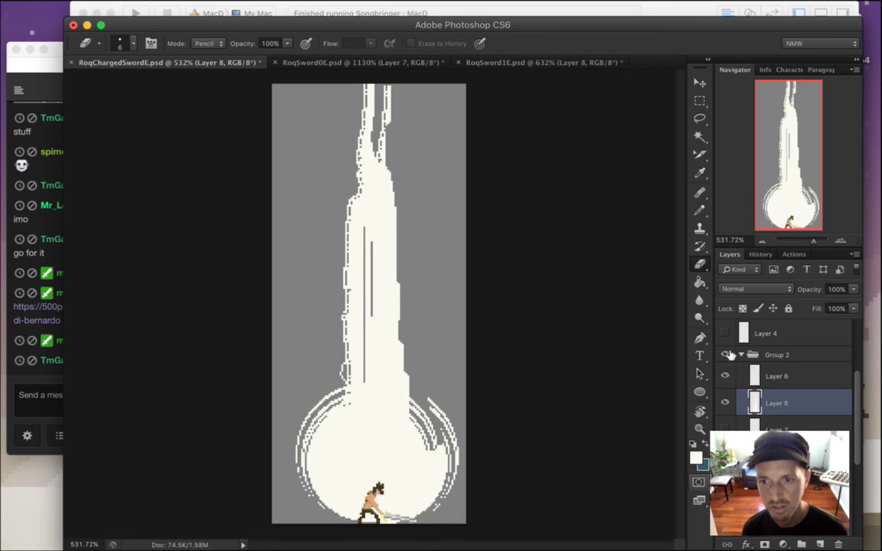
{"action": "key", "text": "super+z"}
{"action": "key", "text": "super+z"}
{"action": "key", "text": "super+z"}
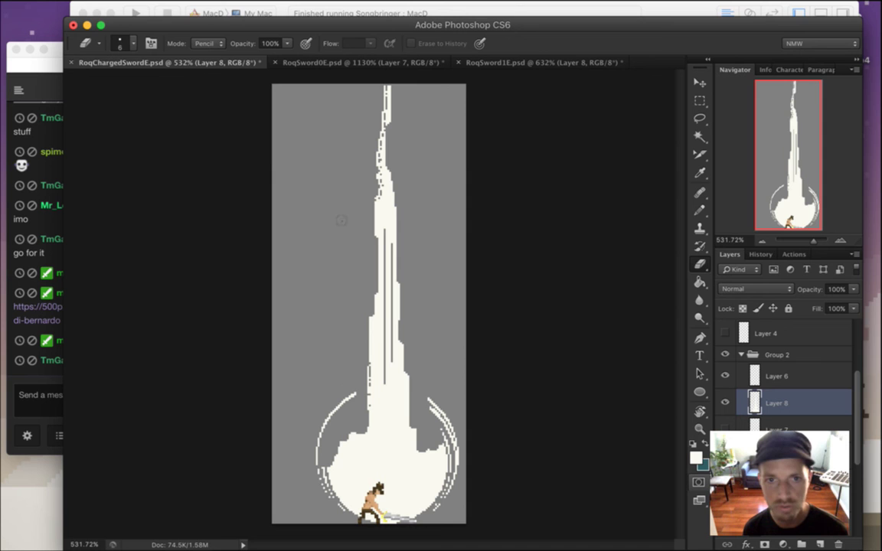
Switch to the Twitch chat and highlight the comments on trying cocos2dx and scaling the white part down to 75%.
{"action": "left_click", "coordinate": [43, 382]}
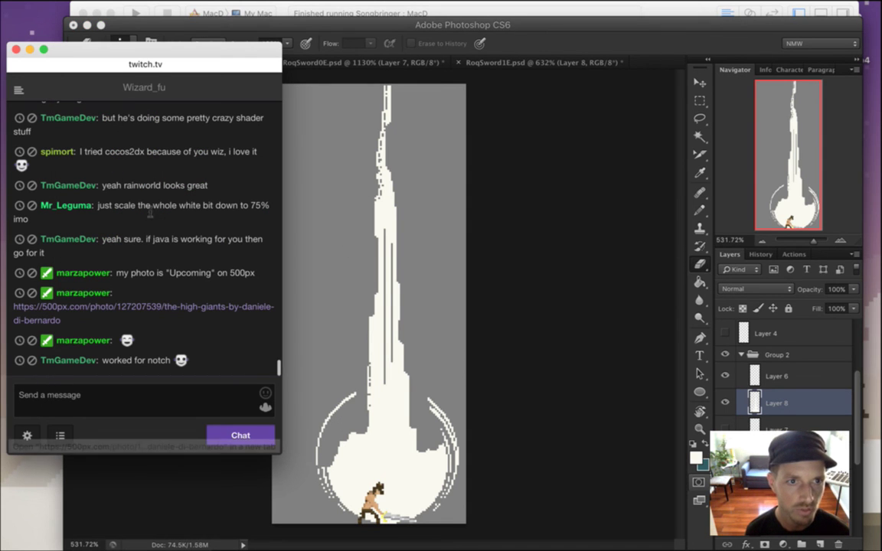
{"action": "left_click_drag", "start_coordinate": [120, 150], "coordinate": [188, 176]}
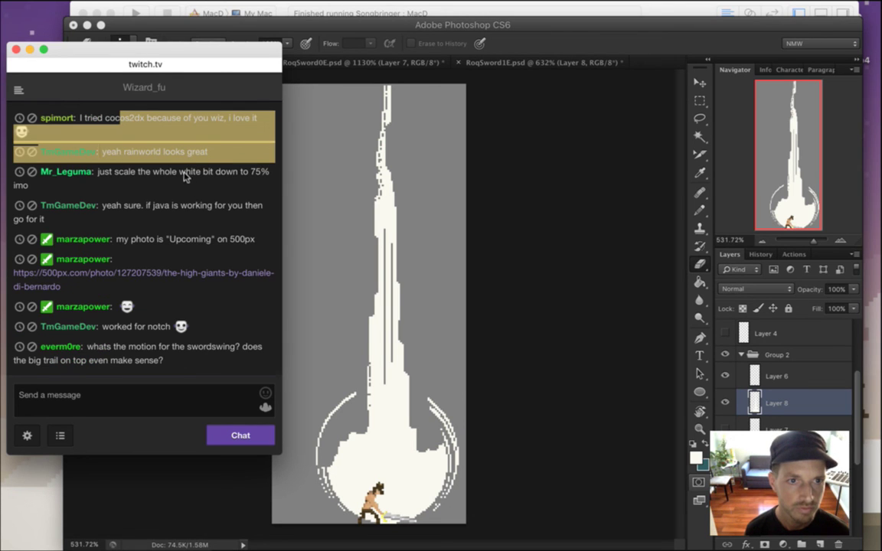
{"action": "left_click", "coordinate": [137, 153]}
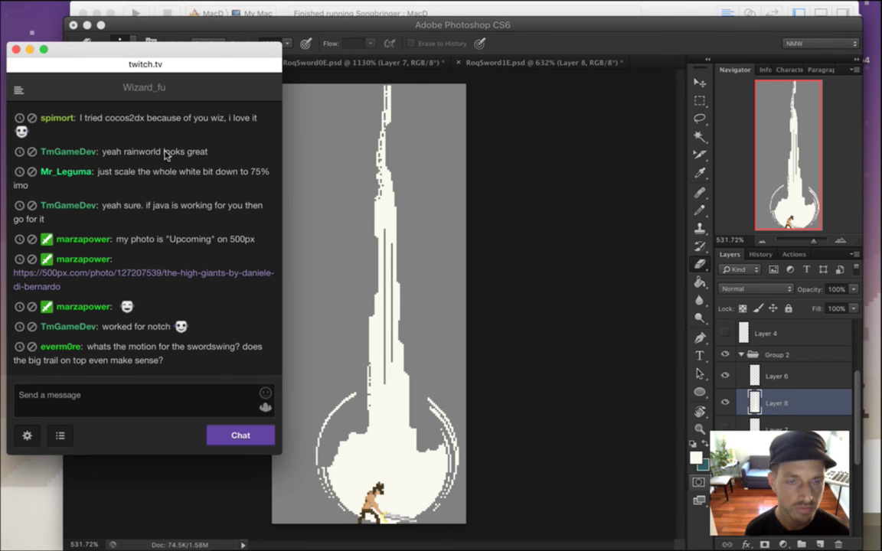
{"action": "left_click_drag", "start_coordinate": [124, 172], "coordinate": [248, 180]}
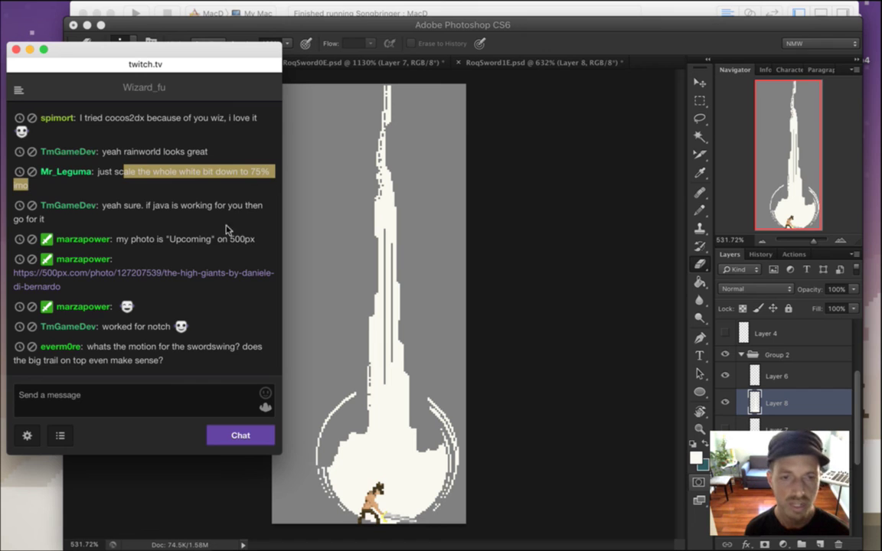
{"action": "left_click", "coordinate": [143, 187]}
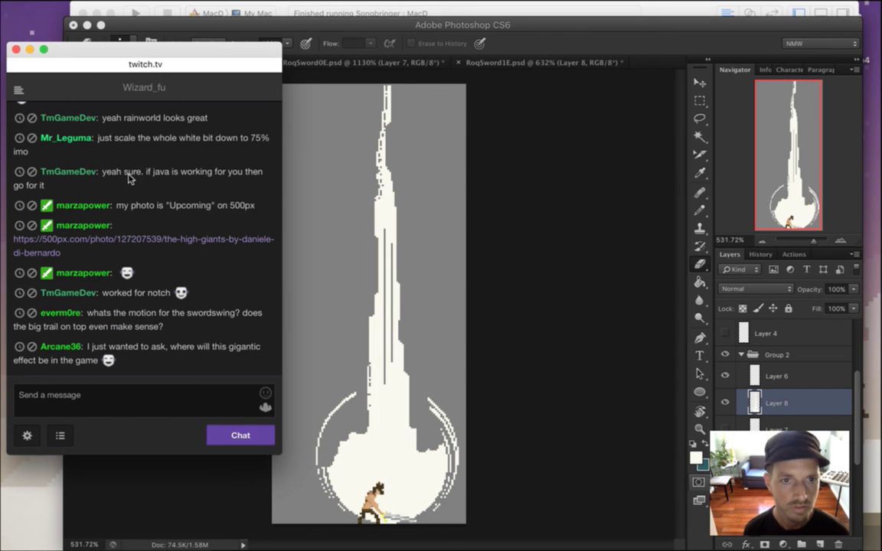
{"action": "left_click_drag", "start_coordinate": [125, 174], "coordinate": [150, 183]}
{"action": "left_click", "coordinate": [157, 192]}
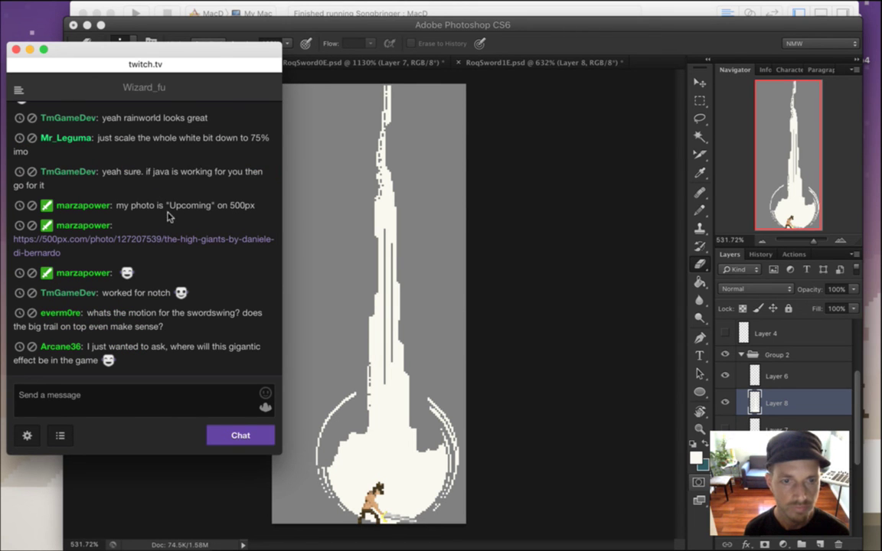
Open the 500px photo link shared in the chat, view the giant trees photo, and close the browser window.
{"action": "mouse_move", "coordinate": [163, 245]}
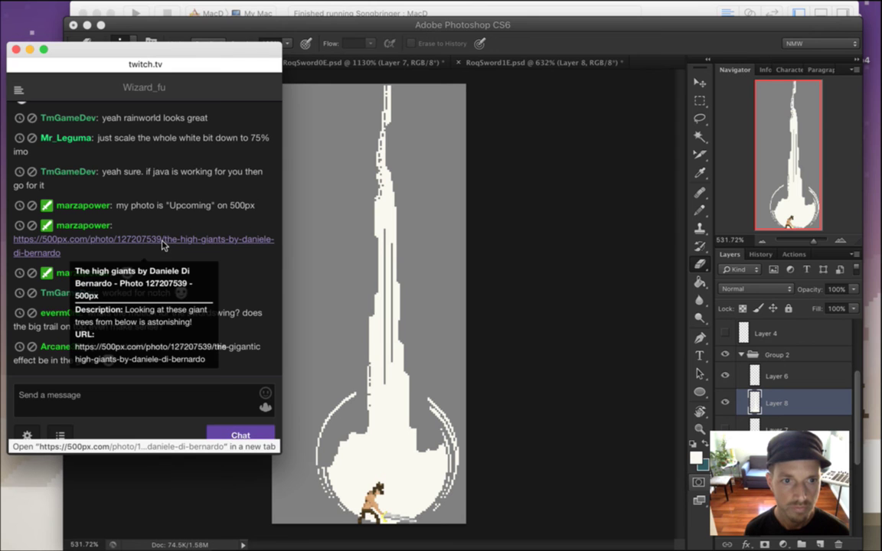
{"action": "left_click", "coordinate": [163, 243]}
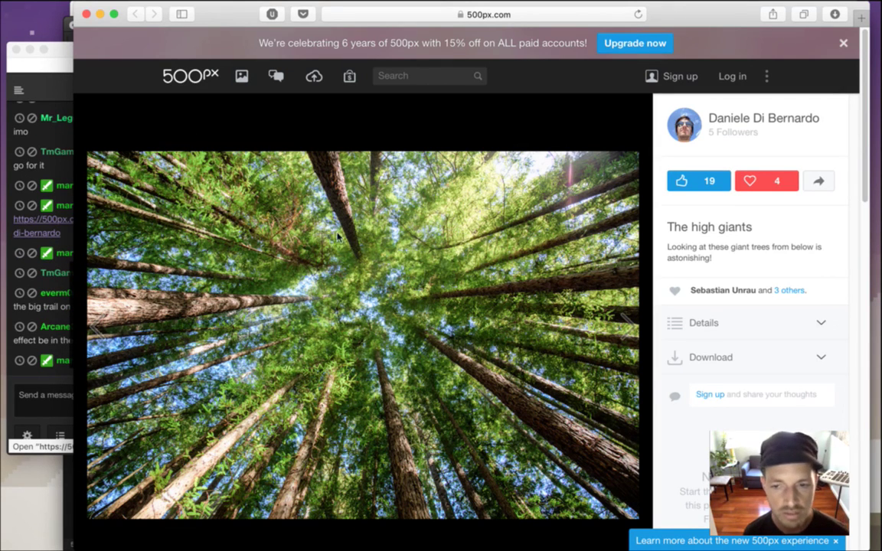
{"action": "left_click", "coordinate": [86, 14]}
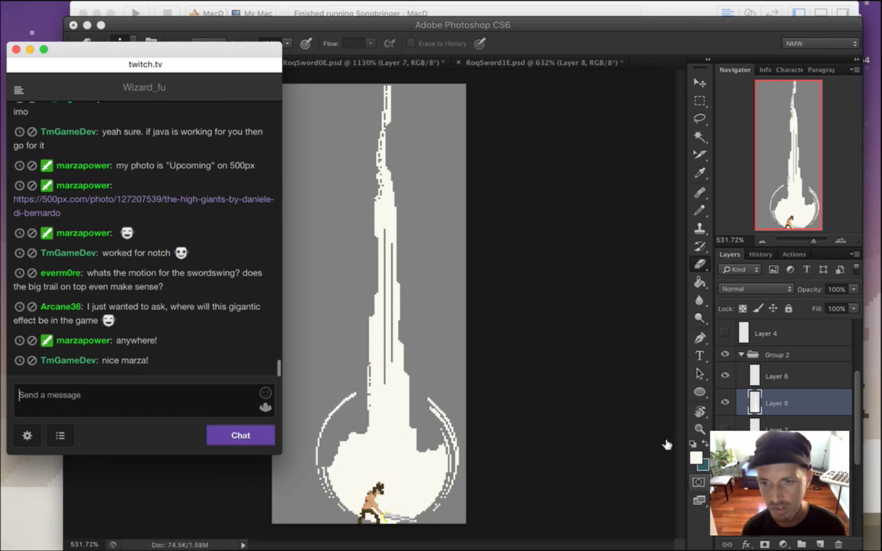
Highlight the chat questions about the sword swing's motion and where the gigantic effect will appear in the game.
{"action": "left_click_drag", "start_coordinate": [98, 272], "coordinate": [163, 286]}
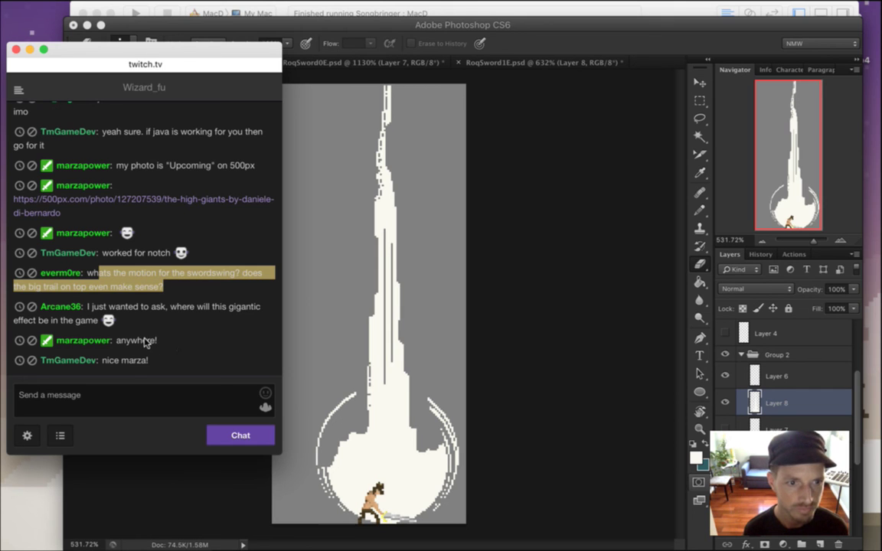
{"action": "left_click_drag", "start_coordinate": [85, 306], "coordinate": [157, 342]}
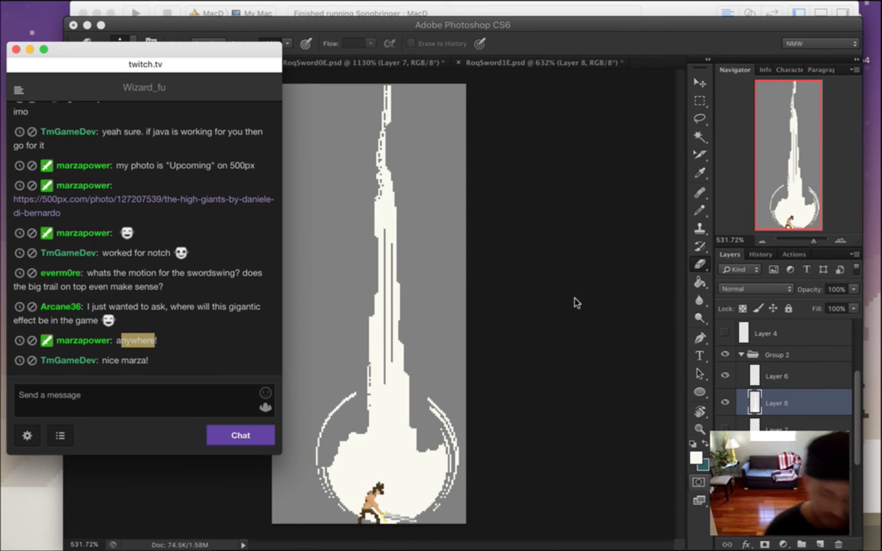
Return to Photoshop, hide the grey background layer so the frame sits on transparency, and save the file.
{"action": "left_click", "coordinate": [541, 22]}
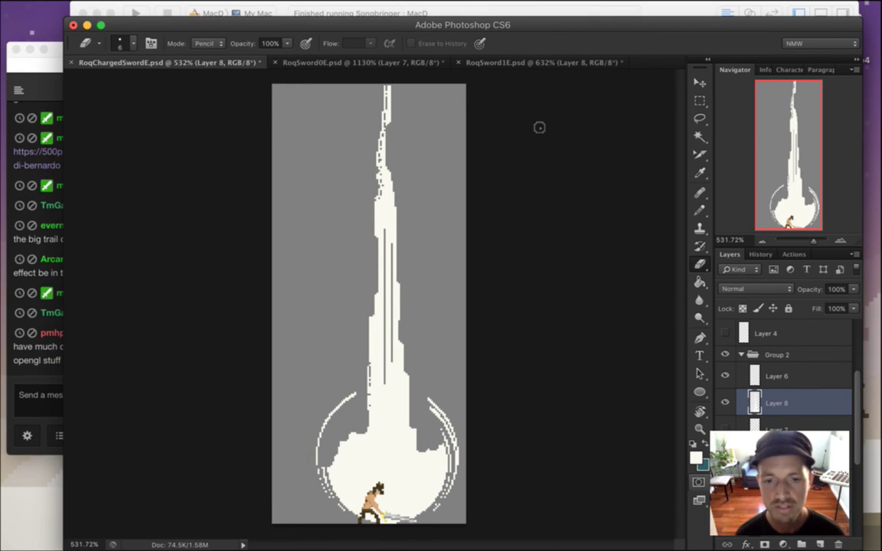
{"action": "scroll", "coordinate": [788, 383], "scroll_direction": "down", "scroll_amount": 5}
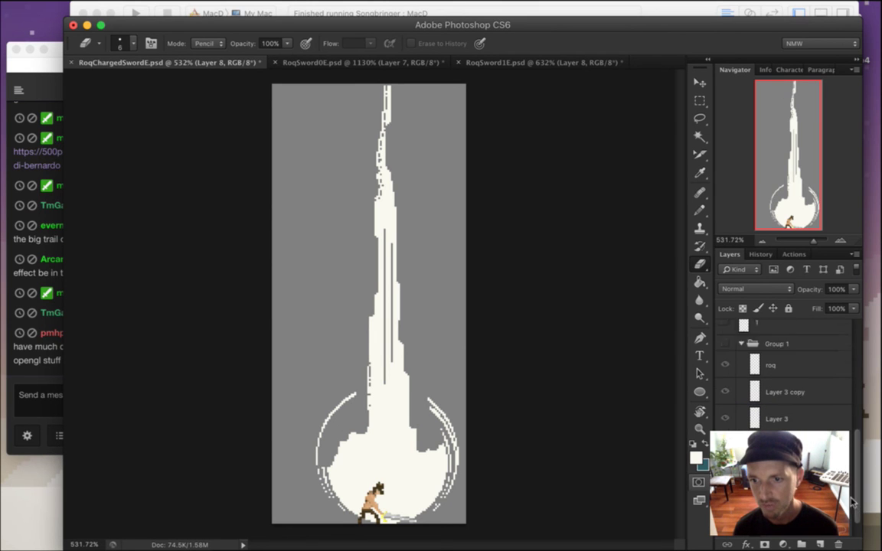
{"action": "left_click", "coordinate": [725, 524]}
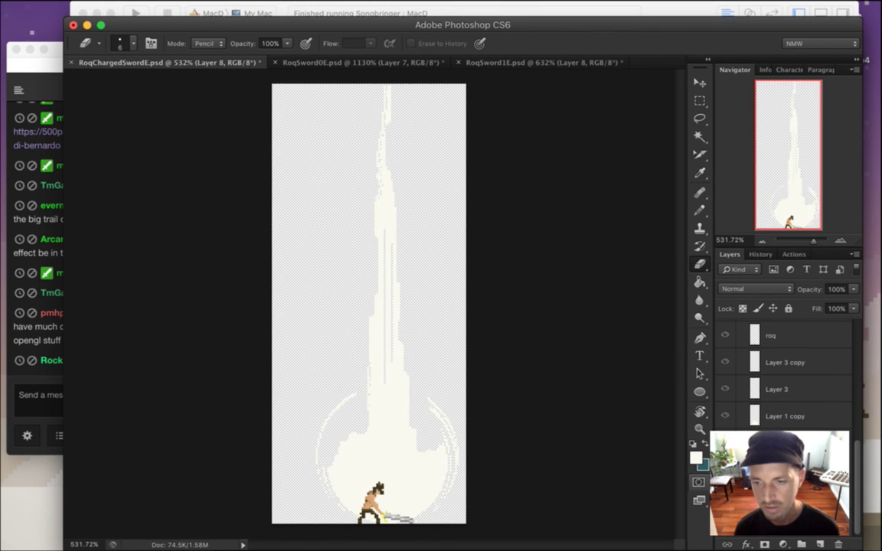
{"action": "scroll", "coordinate": [857, 459], "scroll_direction": "up", "scroll_amount": 5}
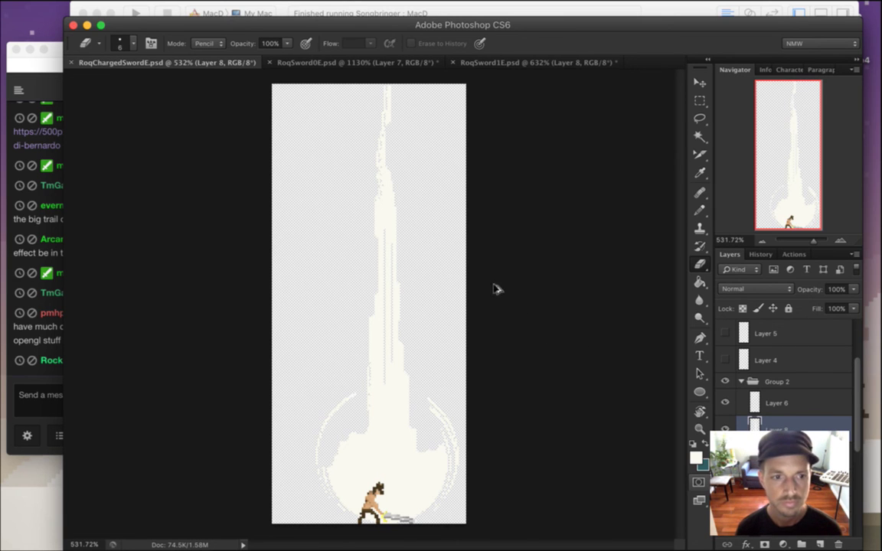
Export the swing frame for web as a transparent PNG-24 named RoqChargedSwordE1.png in the Heroes folder inside Sheets.
{"action": "key", "text": "super+alt+shift+s"}
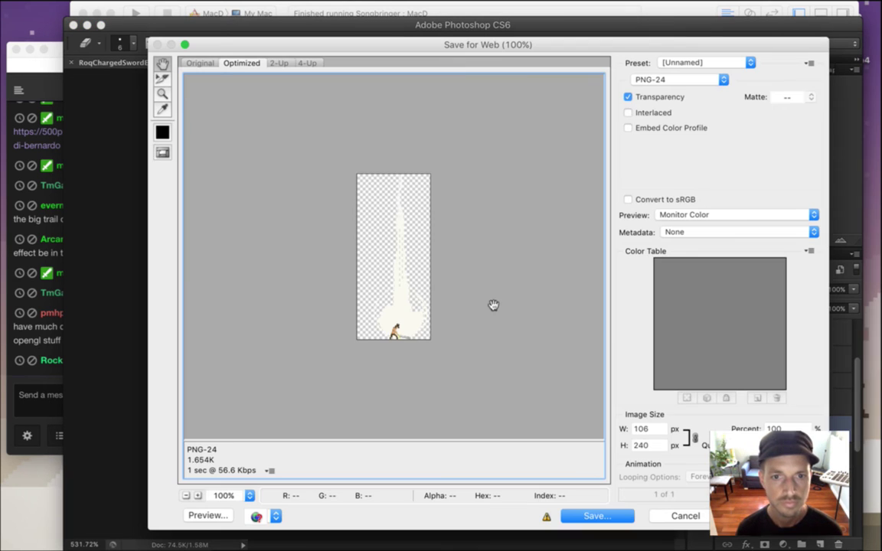
{"action": "left_click", "coordinate": [597, 519]}
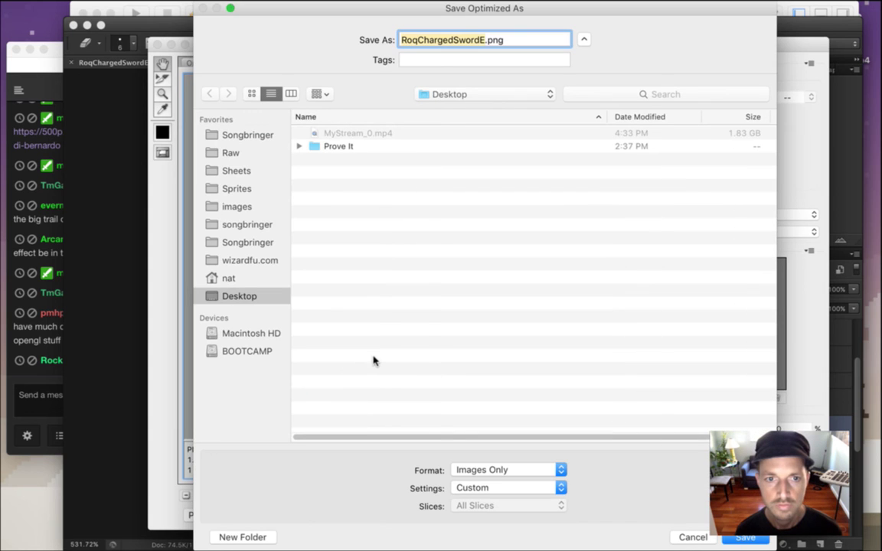
{"action": "left_click", "coordinate": [244, 155]}
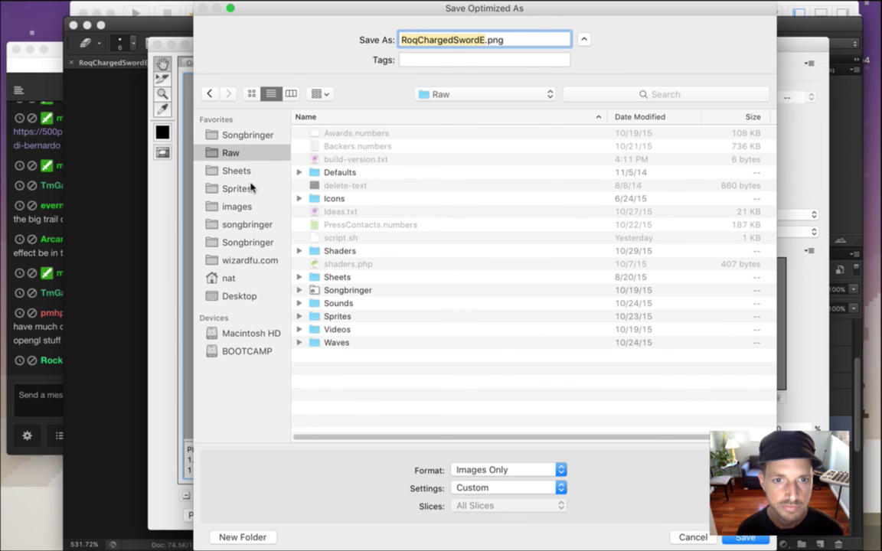
{"action": "left_click", "coordinate": [251, 171]}
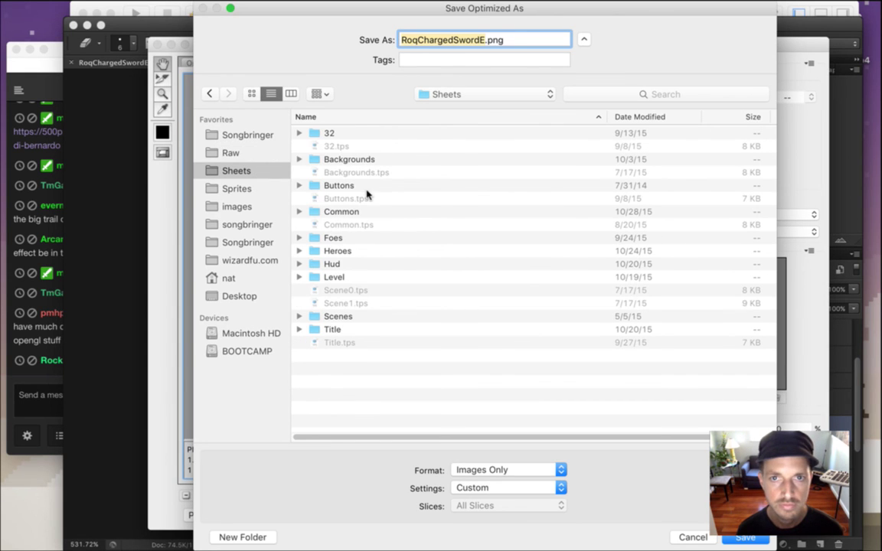
{"action": "double_click", "coordinate": [347, 252]}
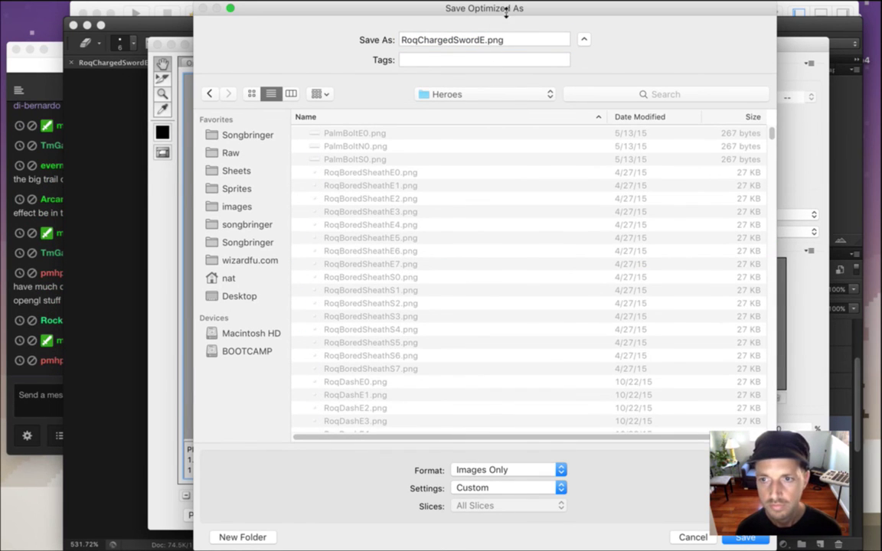
{"action": "left_click_drag", "start_coordinate": [506, 11], "coordinate": [455, 11]}
{"action": "left_click", "coordinate": [428, 44]}
{"action": "type", "text": "1"}
{"action": "left_click", "coordinate": [690, 540]}
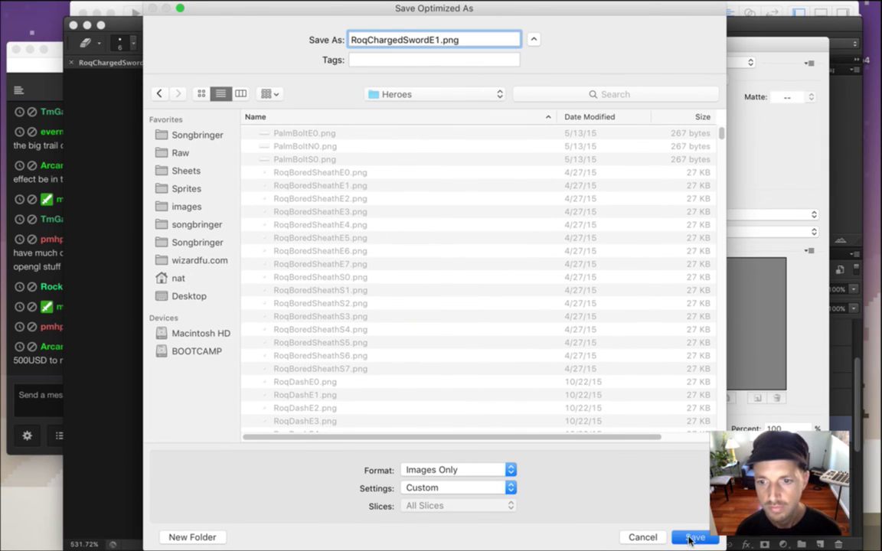
Hide Group 2, show the raised-sword frame instead, and export it as the PNG-24 RoqChargedSwordE0.png.
{"action": "left_click", "coordinate": [726, 381]}
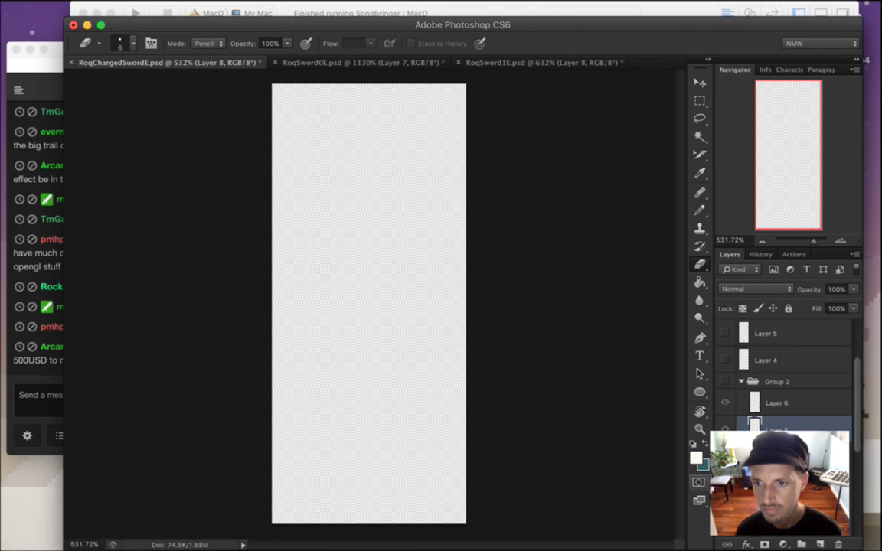
{"action": "left_click", "coordinate": [725, 451]}
{"action": "key", "text": "super+alt+shift+s"}
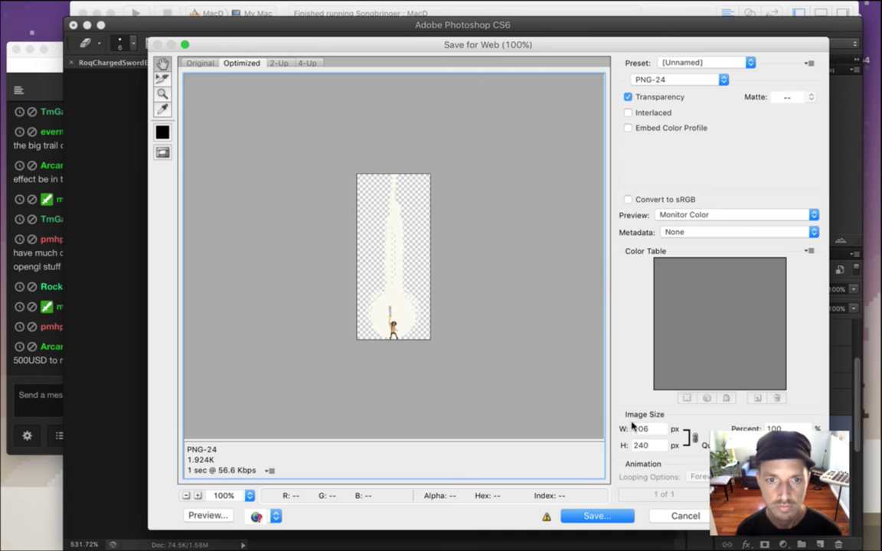
{"action": "left_click", "coordinate": [615, 516]}
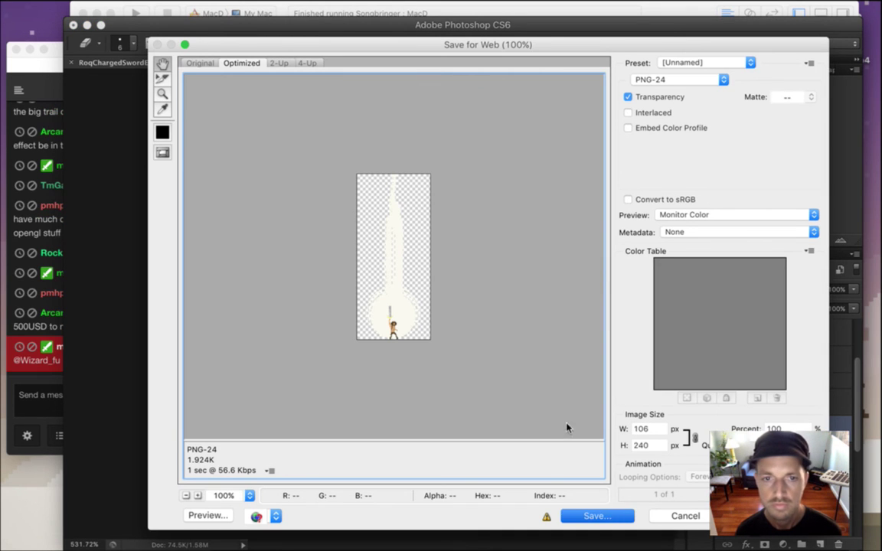
{"action": "left_click", "coordinate": [485, 42]}
{"action": "type", "text": "0"}
{"action": "key", "text": "Return"}
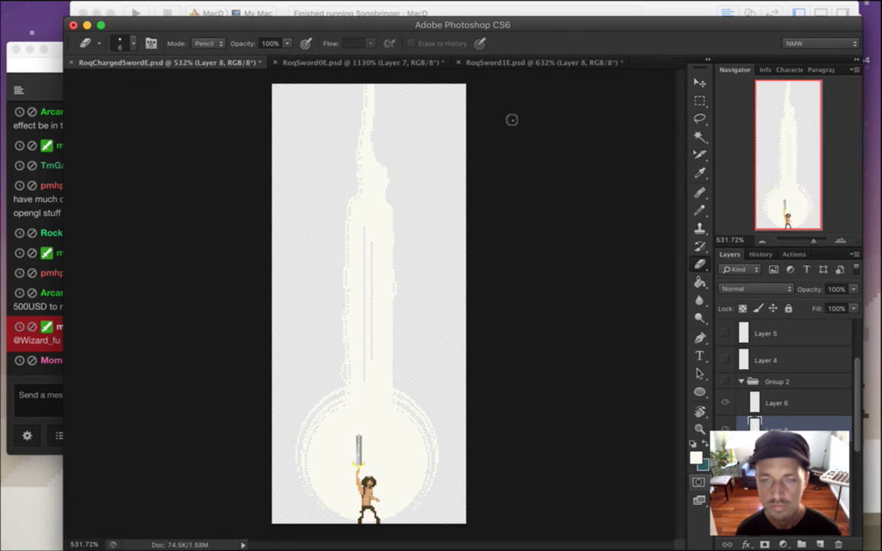
Switch to Xcode and then to the Twitch chat, highlighting the comments on Notch's use of Java and on becoming a moderator.
{"action": "key", "text": "super+Tab"}
{"action": "key", "text": "super+Tab"}
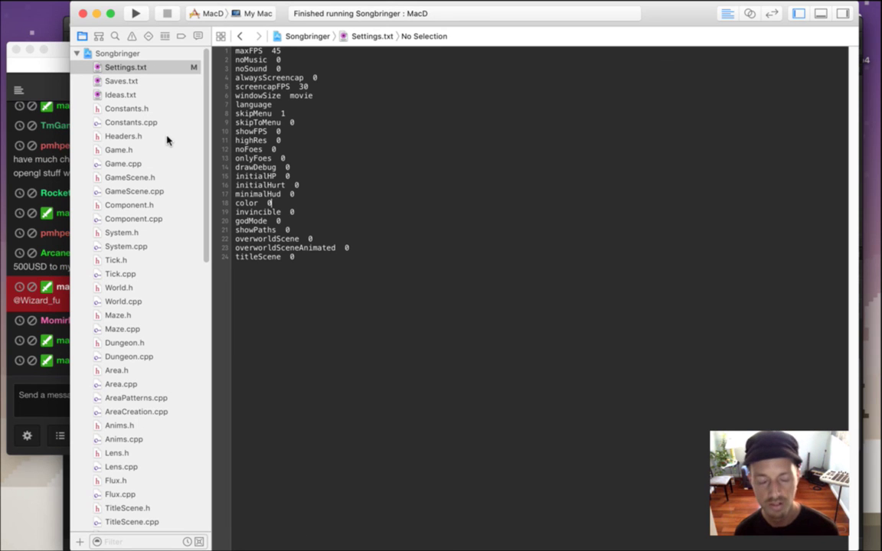
{"action": "left_click", "coordinate": [33, 249]}
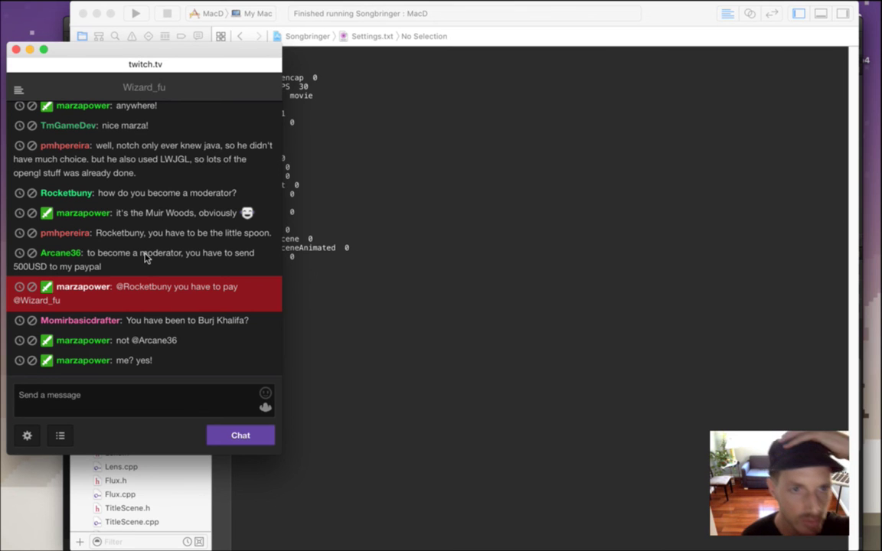
{"action": "left_click_drag", "start_coordinate": [118, 145], "coordinate": [140, 170]}
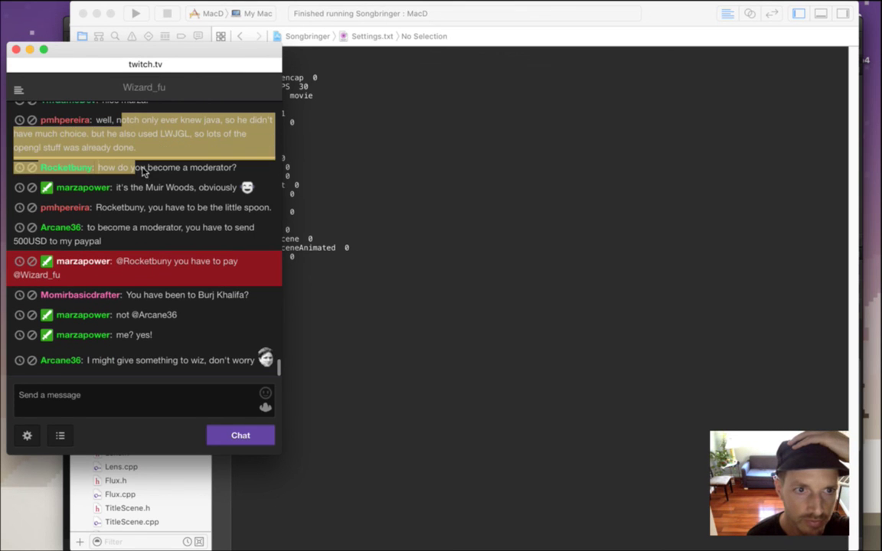
{"action": "left_click", "coordinate": [159, 150]}
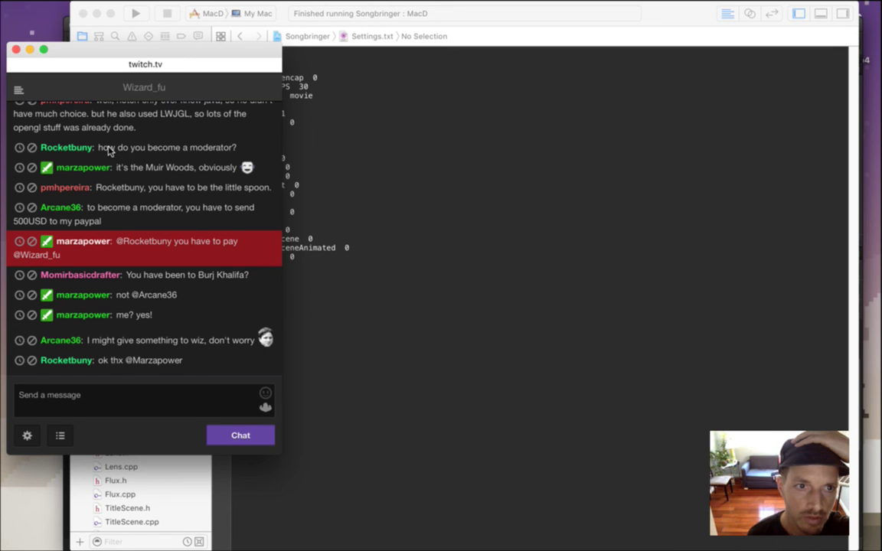
{"action": "left_click_drag", "start_coordinate": [136, 168], "coordinate": [220, 152]}
{"action": "left_click", "coordinate": [170, 151]}
{"action": "left_click_drag", "start_coordinate": [121, 127], "coordinate": [205, 131]}
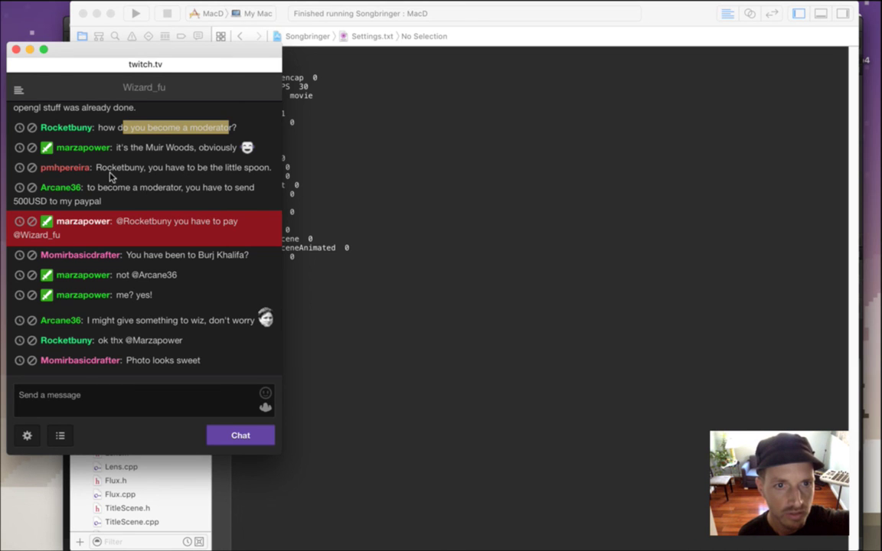
Highlight the chat's joking replies about becoming a moderator, the Burj Khalifa question and the comment about giving something to wiz.
{"action": "left_click_drag", "start_coordinate": [107, 168], "coordinate": [261, 168]}
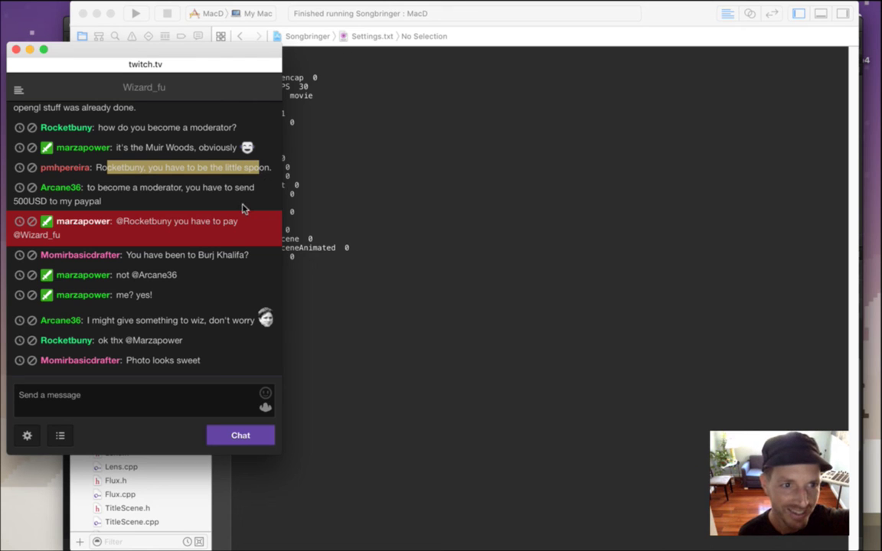
{"action": "left_click_drag", "start_coordinate": [97, 187], "coordinate": [126, 202]}
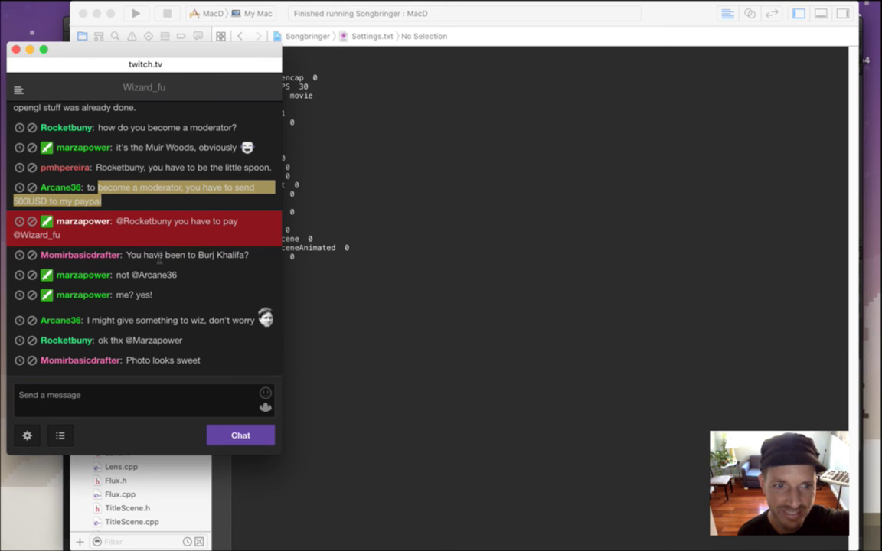
{"action": "left_click_drag", "start_coordinate": [137, 255], "coordinate": [235, 270]}
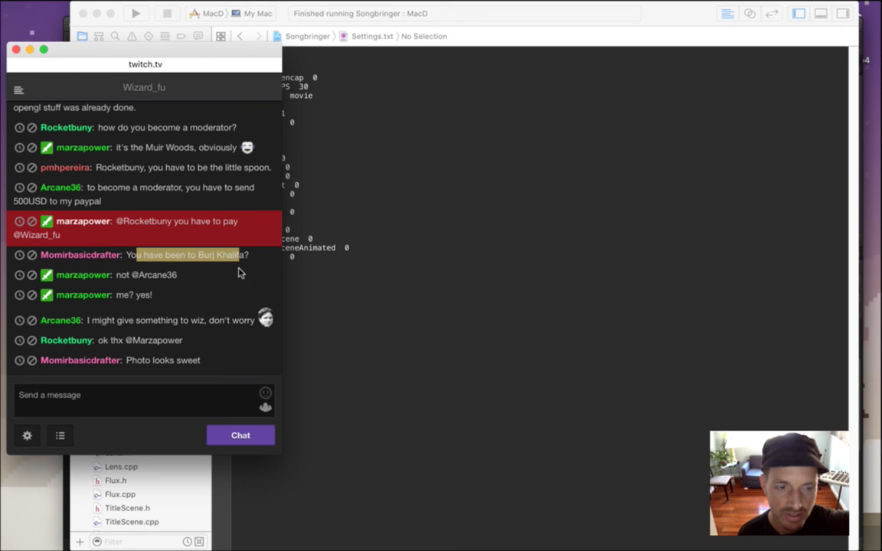
{"action": "left_click_drag", "start_coordinate": [102, 322], "coordinate": [153, 321]}
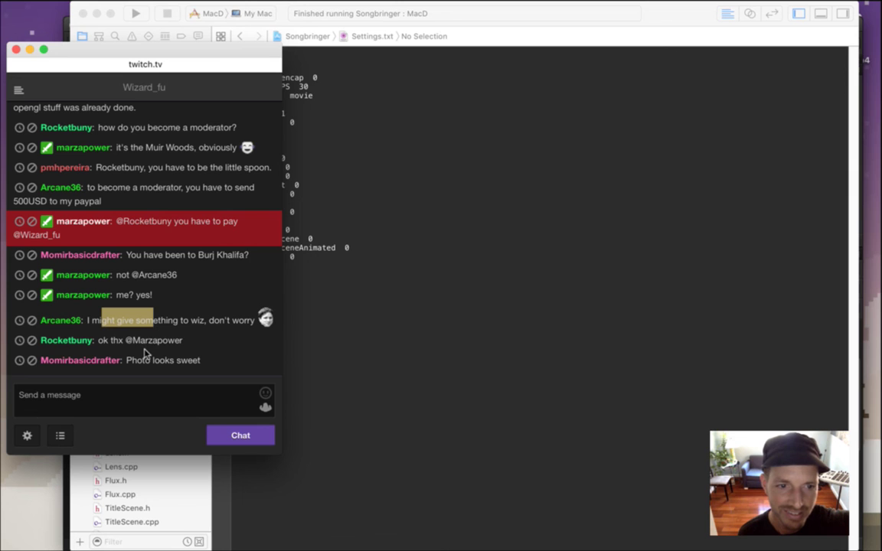
Return to Xcode, open Component.cpp, and locate and select the kItemCharge entry in the item definitions.
{"action": "left_click", "coordinate": [437, 289]}
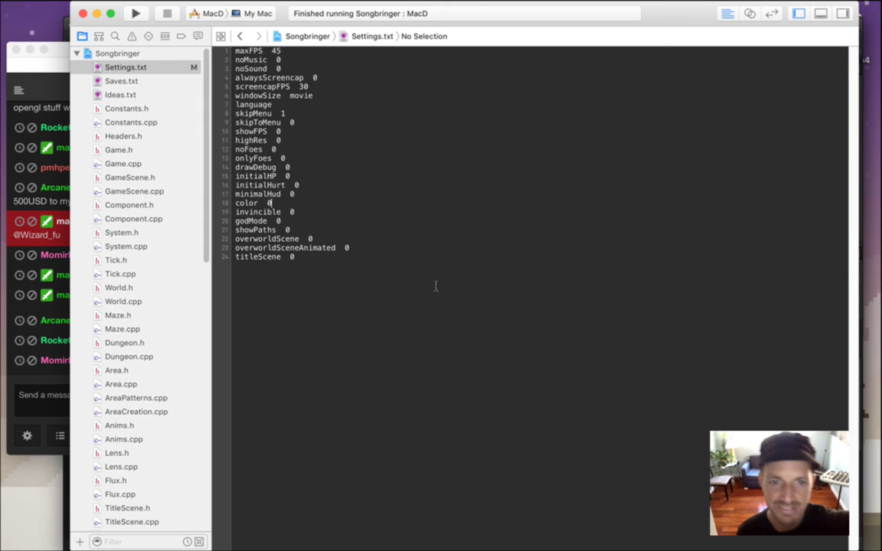
{"action": "left_click_drag", "start_coordinate": [210, 212], "coordinate": [209, 234]}
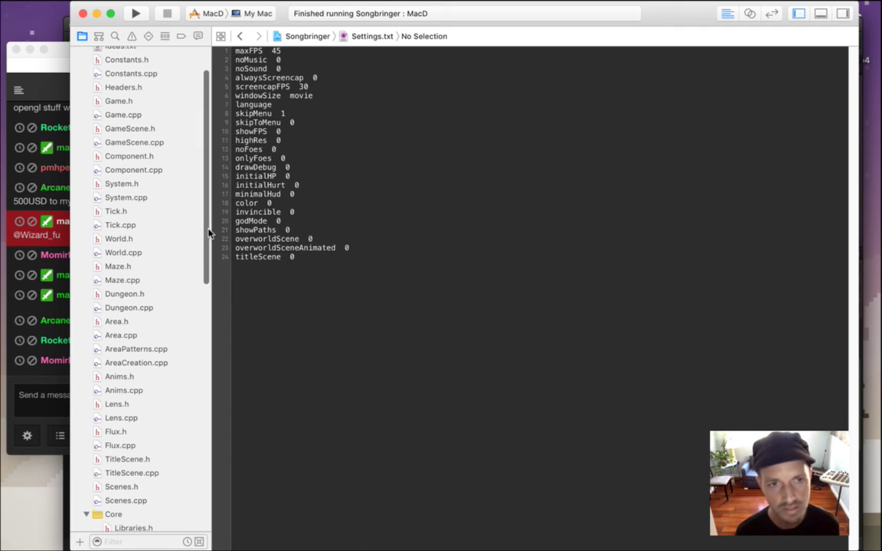
{"action": "scroll", "coordinate": [208, 233], "scroll_direction": "up", "scroll_amount": 3}
{"action": "left_click", "coordinate": [148, 88]}
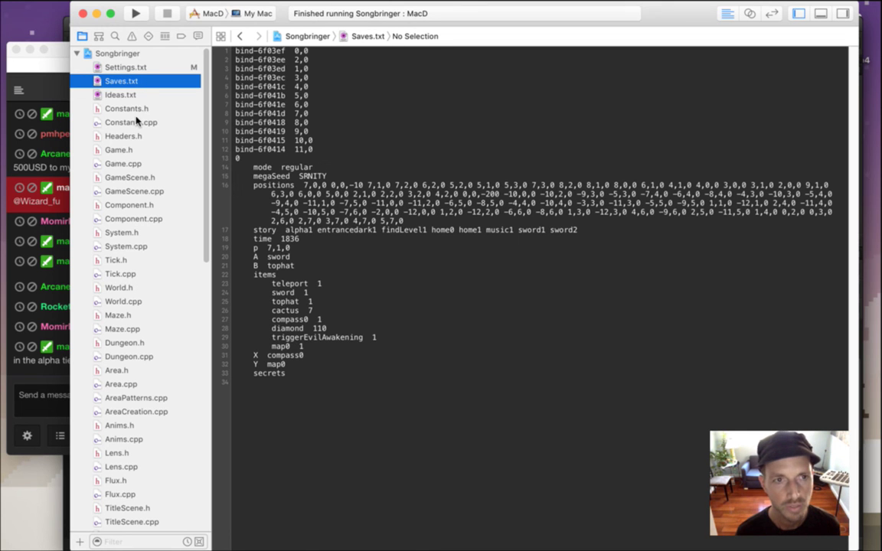
{"action": "left_click", "coordinate": [137, 121]}
{"action": "left_click", "coordinate": [151, 231]}
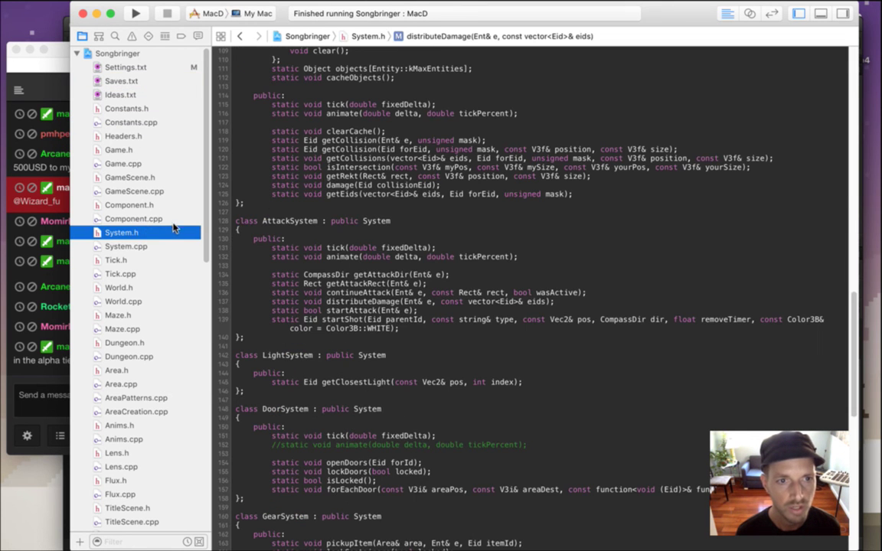
{"action": "left_click", "coordinate": [157, 219]}
{"action": "left_click", "coordinate": [540, 250]}
{"action": "key", "text": "super+Up"}
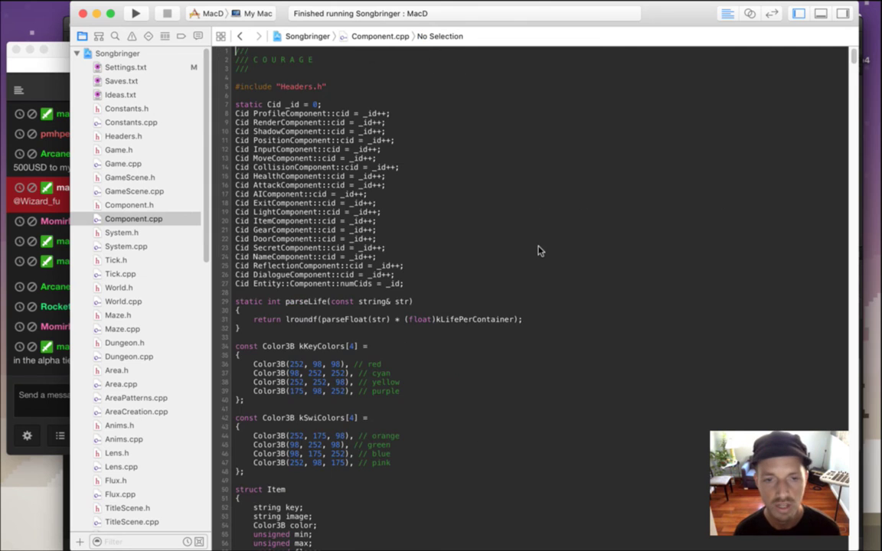
{"action": "scroll", "coordinate": [540, 251], "scroll_direction": "down", "scroll_amount": 10}
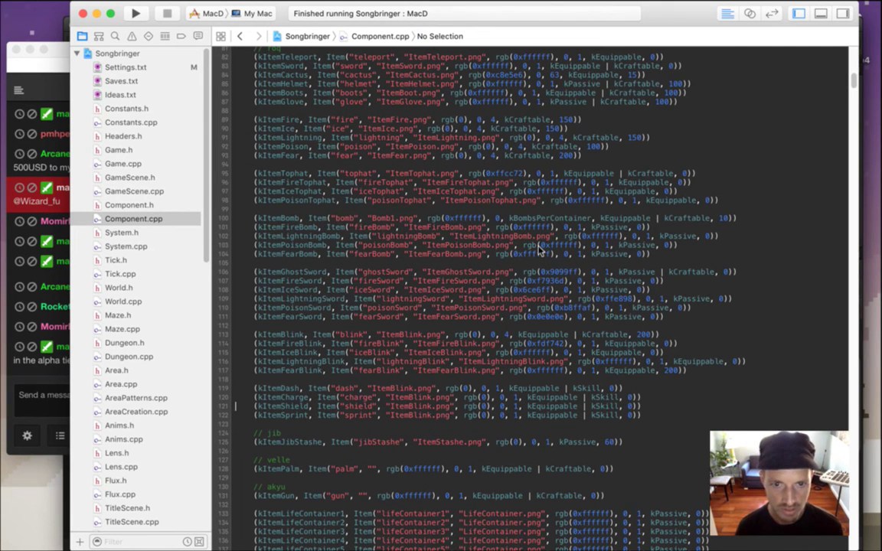
{"action": "key", "text": "shift+Up"}
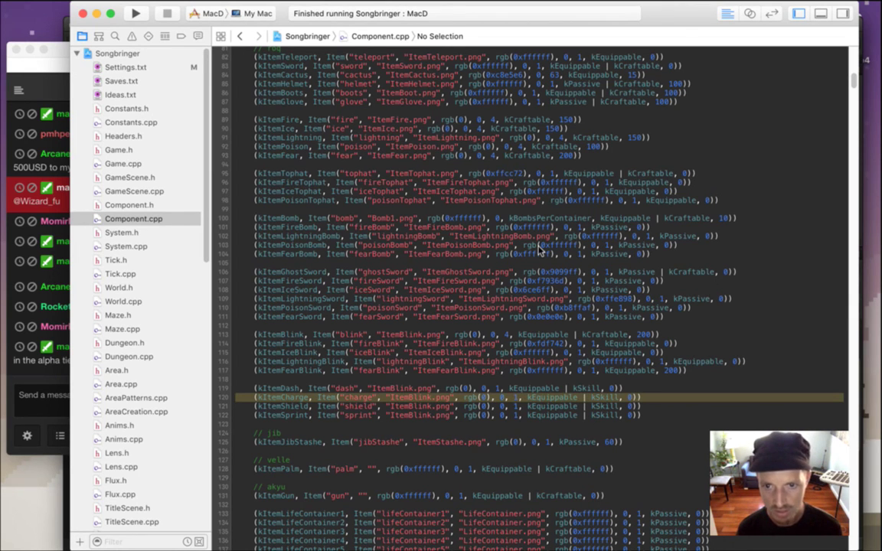
Add the line "charge 1" below map0 in the items list of Saves.txt.
{"action": "left_click", "coordinate": [127, 94]}
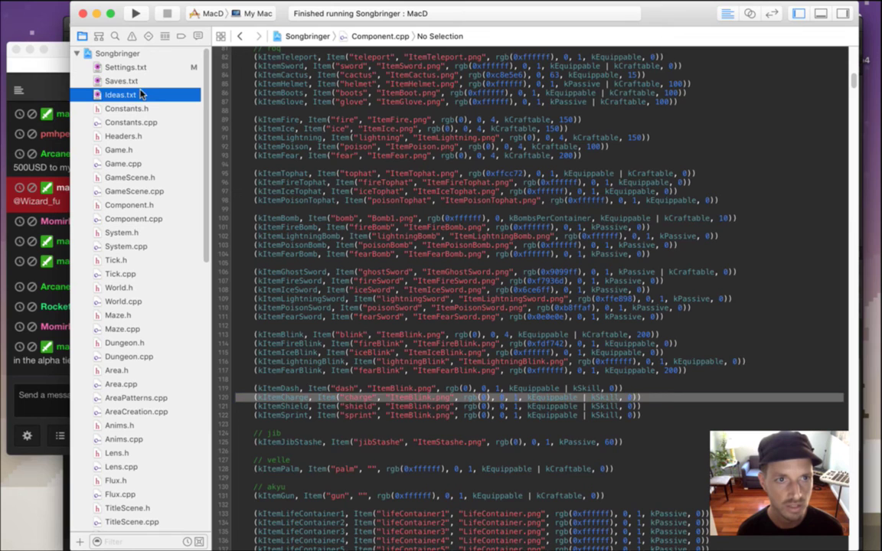
{"action": "left_click", "coordinate": [144, 82]}
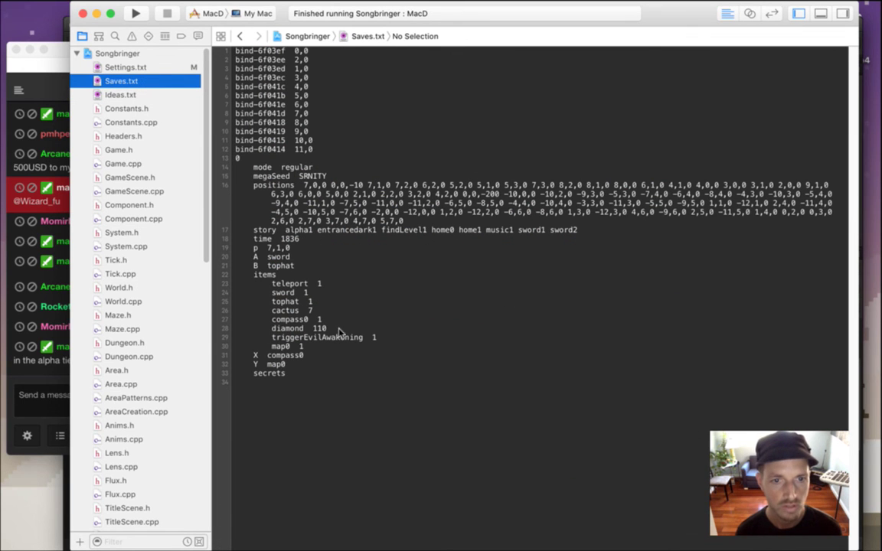
{"action": "left_click", "coordinate": [341, 347]}
{"action": "key", "text": "Return"}
{"action": "type", "text": "charge  1"}
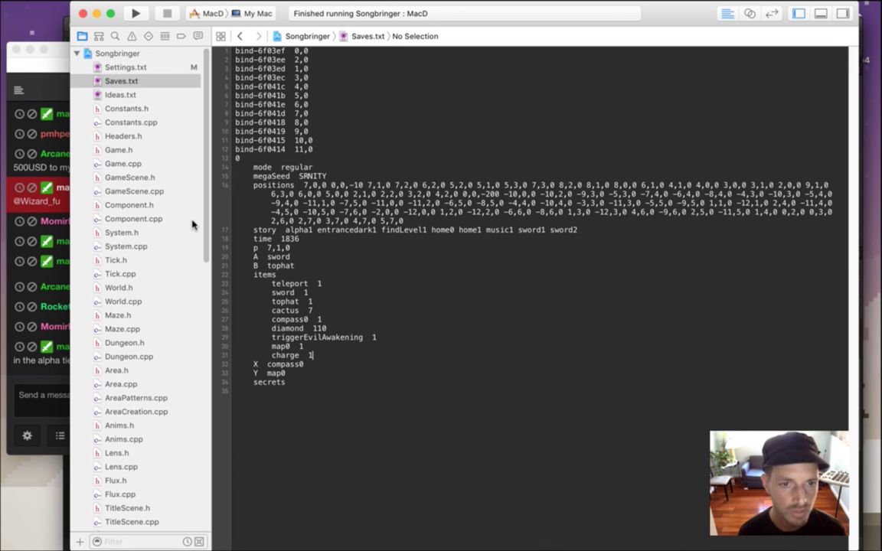
Open System.cpp and jump to the useItemDash function.
{"action": "left_click", "coordinate": [141, 246]}
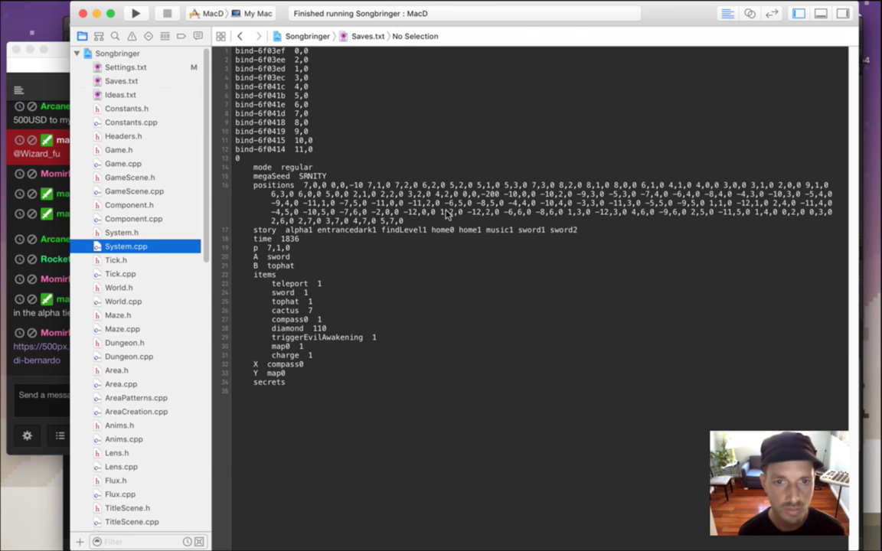
{"action": "left_click", "coordinate": [499, 174]}
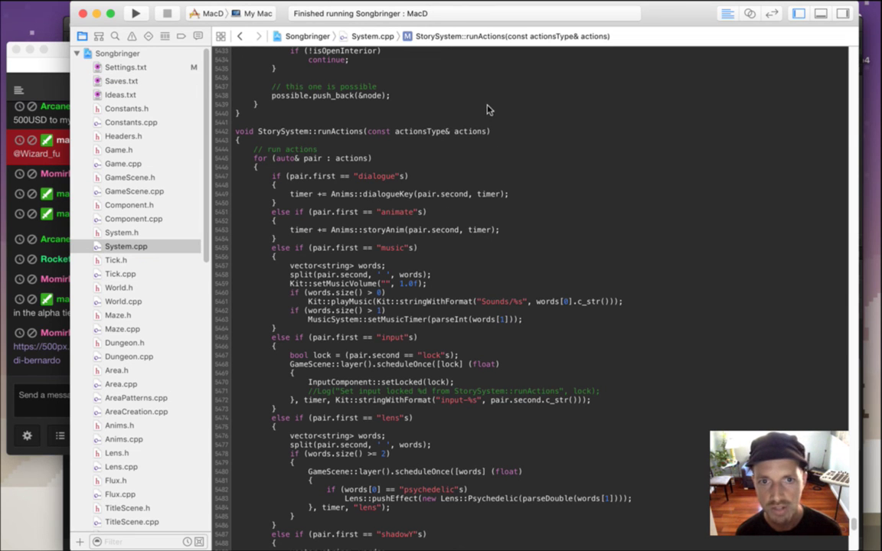
{"action": "left_click", "coordinate": [440, 36]}
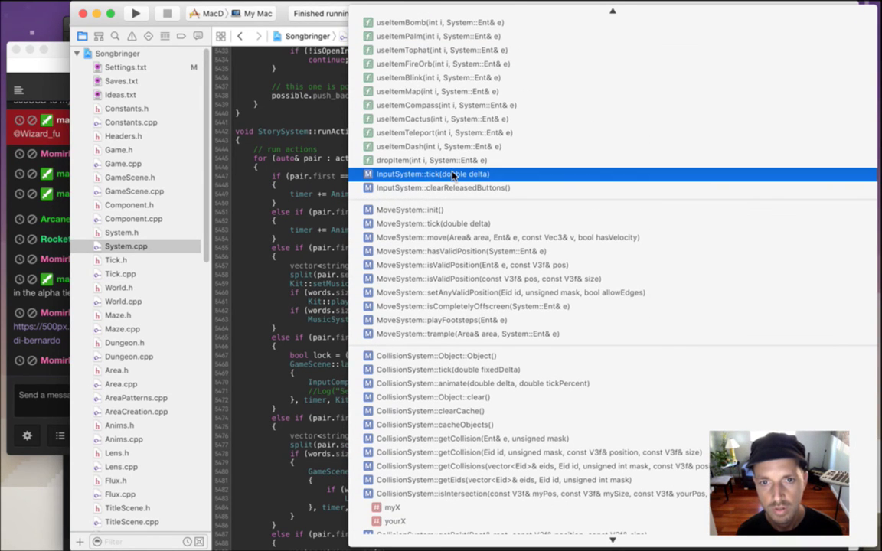
{"action": "left_click", "coordinate": [457, 146]}
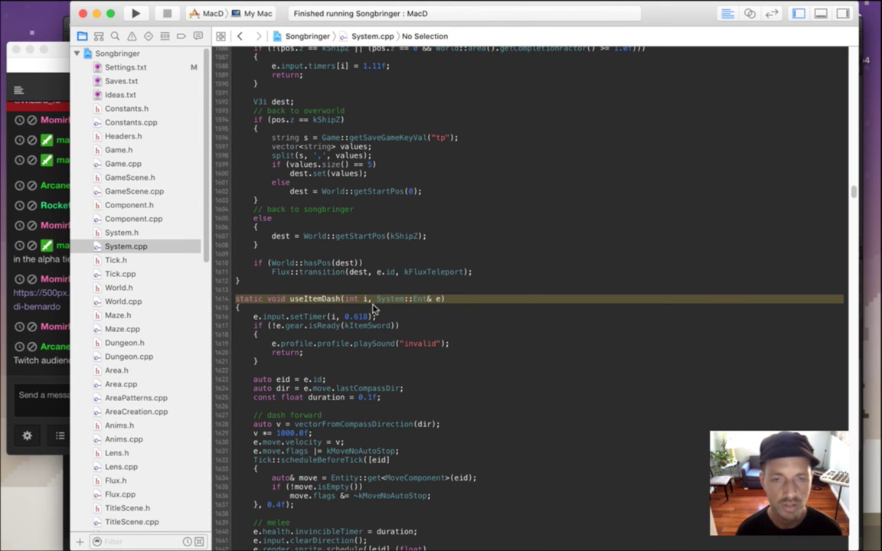
Jump to the useItemPalm function in System.cpp.
{"action": "left_click", "coordinate": [530, 130]}
{"action": "left_click", "coordinate": [386, 36]}
{"action": "scroll", "coordinate": [444, 34], "scroll_direction": "up", "scroll_amount": 3}
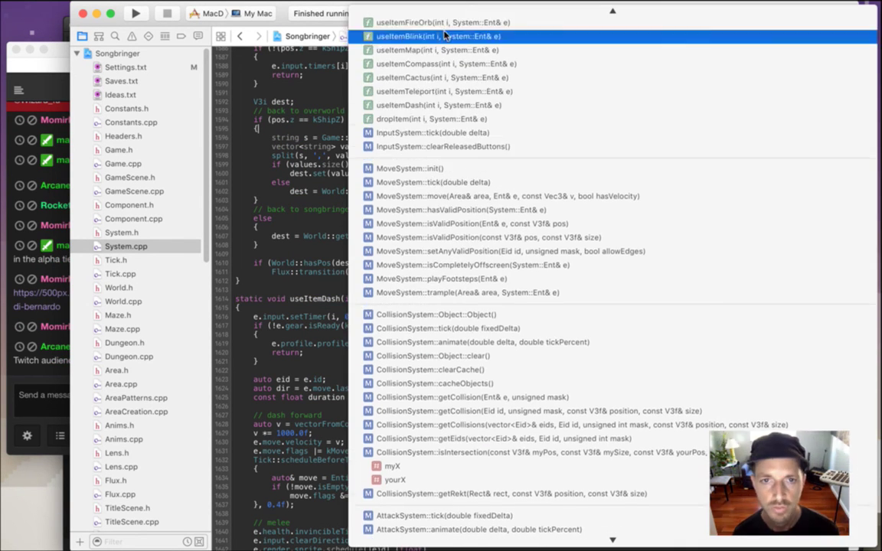
{"action": "scroll", "coordinate": [445, 34], "scroll_direction": "up", "scroll_amount": 2}
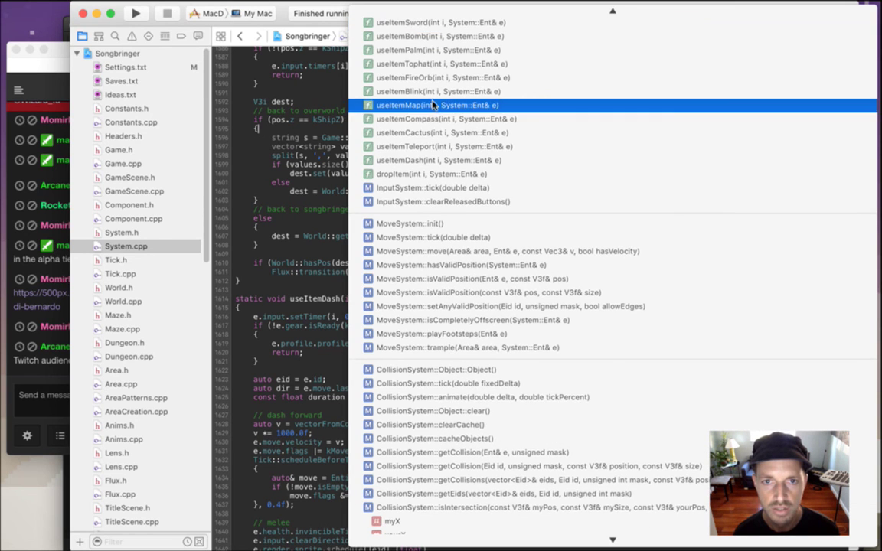
{"action": "scroll", "coordinate": [429, 76], "scroll_direction": "up", "scroll_amount": 3}
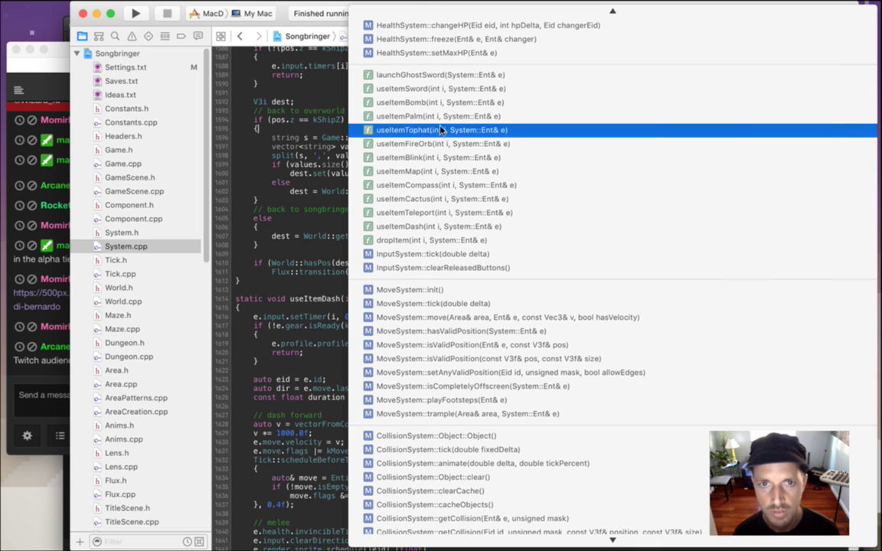
{"action": "left_click", "coordinate": [448, 115]}
Select and copy the entire useItemPalm function, from its declaration through its closing brace.
{"action": "left_click", "coordinate": [356, 291]}
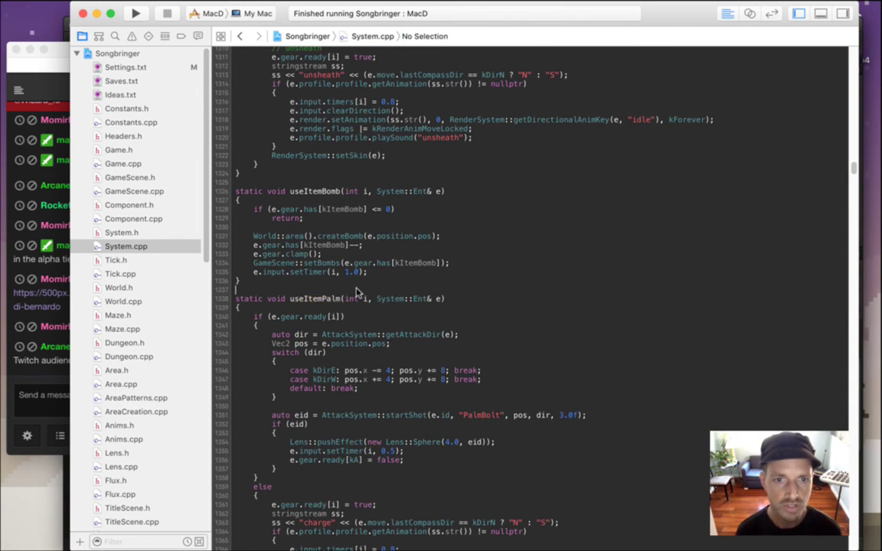
{"action": "key", "text": "shift+Down"}
{"action": "key", "text": "shift+Down"}
{"action": "key", "text": "shift+Down"}
{"action": "key", "text": "shift+Down"}
{"action": "key", "text": "shift+Down"}
{"action": "key", "text": "shift+Down"}
{"action": "key", "text": "shift+Down"}
{"action": "key", "text": "shift+Down"}
{"action": "key", "text": "shift+Down"}
{"action": "key", "text": "shift+Down"}
{"action": "key", "text": "shift+Down"}
{"action": "key", "text": "shift+Down"}
{"action": "key", "text": "shift+Down"}
{"action": "key", "text": "shift+Down"}
{"action": "key", "text": "shift+Down"}
{"action": "key", "text": "shift+Down"}
{"action": "key", "text": "shift+Down"}
{"action": "key", "text": "shift+Down"}
{"action": "key", "text": "shift+Down"}
{"action": "key", "text": "shift+Down"}
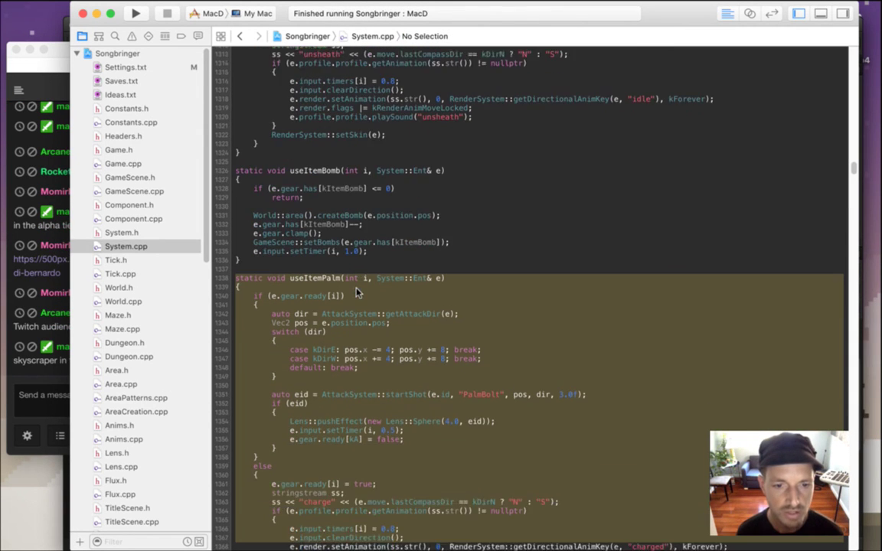
{"action": "key", "text": "shift+Down"}
{"action": "key", "text": "shift+Down"}
{"action": "key", "text": "shift+Up"}
{"action": "key", "text": "shift+Up"}
{"action": "key", "text": "shift+Up"}
{"action": "key", "text": "shift+Up"}
{"action": "key", "text": "shift+Up"}
{"action": "key", "text": "shift+Up"}
{"action": "key", "text": "shift+Up"}
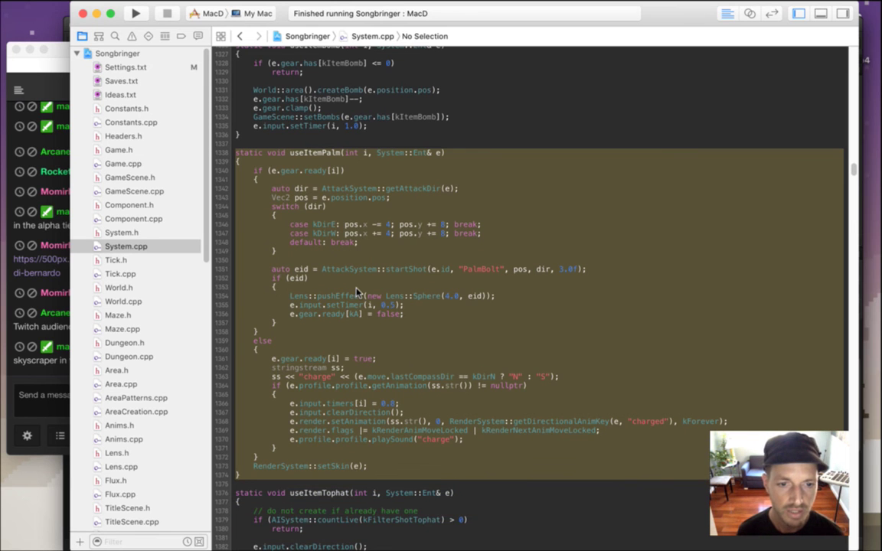
{"action": "key", "text": "Right"}
Paste the copied useItemPalm function between useItemDash and dropItem.
{"action": "scroll", "coordinate": [356, 291], "scroll_direction": "down", "scroll_amount": 20}
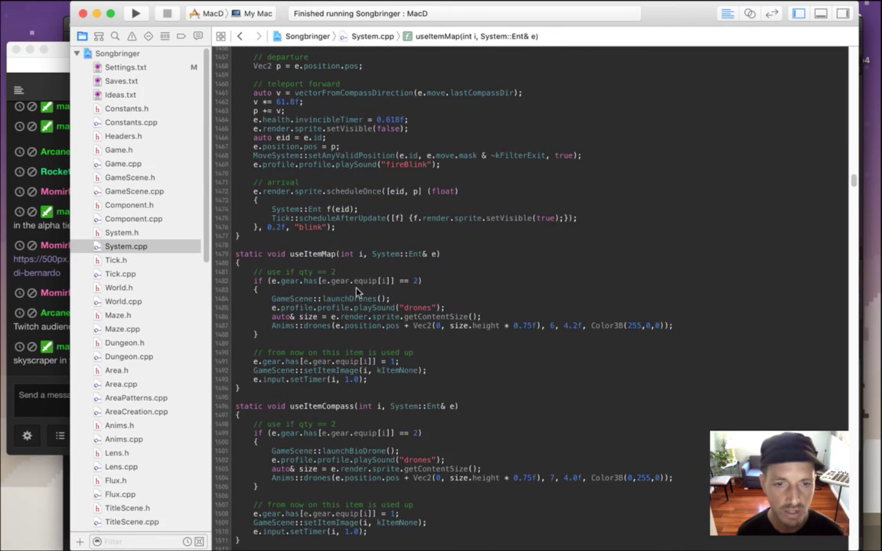
{"action": "scroll", "coordinate": [356, 292], "scroll_direction": "down", "scroll_amount": 10}
{"action": "scroll", "coordinate": [356, 292], "scroll_direction": "down", "scroll_amount": 20}
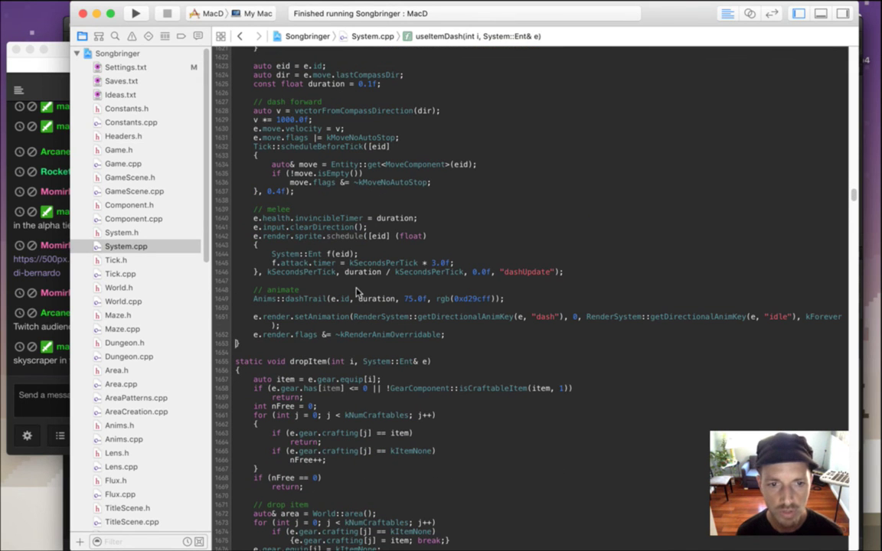
{"action": "key", "text": "Down"}
{"action": "key", "text": "Return"}
{"action": "key", "text": "super+v"}
Rename the pasted function below useItemDash as useItemCharge.
{"action": "key", "text": "Page_Up"}
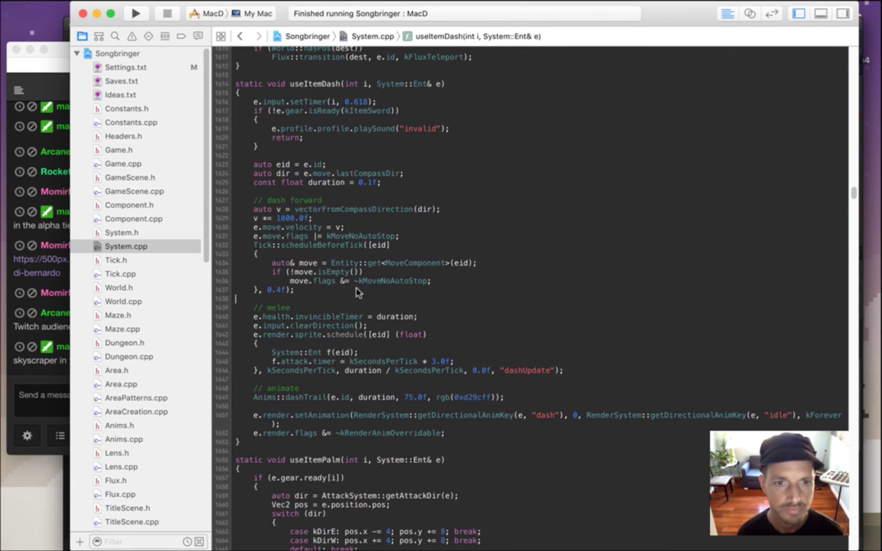
{"action": "key", "text": "Down"}
{"action": "key", "text": "alt+Right"}
{"action": "key", "text": "Right"}
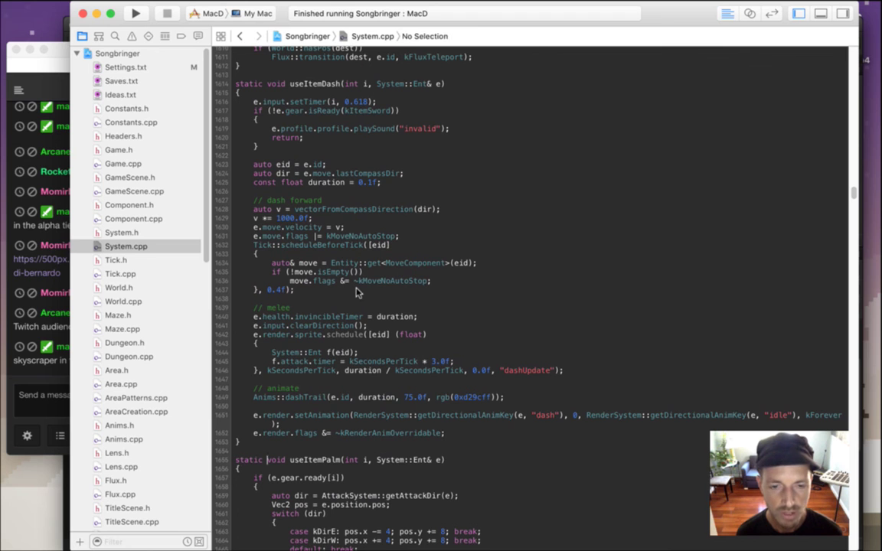
{"action": "key", "text": "shift+alt+Right"}
{"action": "type", "text": "Charg"}
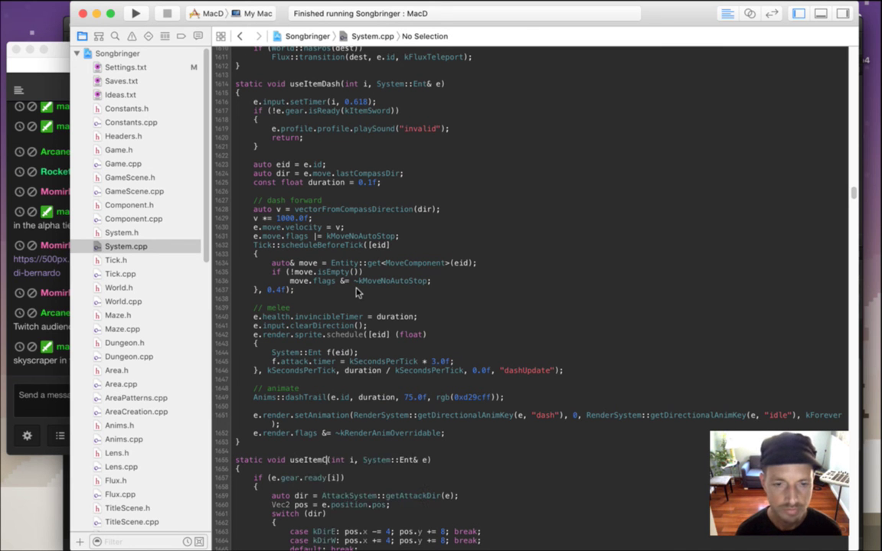
{"action": "type", "text": "e"}
Duplicate the (kItemDash, useItemDash) line in the list that maps items to their use functions.
{"action": "scroll", "coordinate": [356, 291], "scroll_direction": "down", "scroll_amount": 15}
{"action": "scroll", "coordinate": [356, 292], "scroll_direction": "up", "scroll_amount": 6}
{"action": "scroll", "coordinate": [356, 291], "scroll_direction": "down", "scroll_amount": 10}
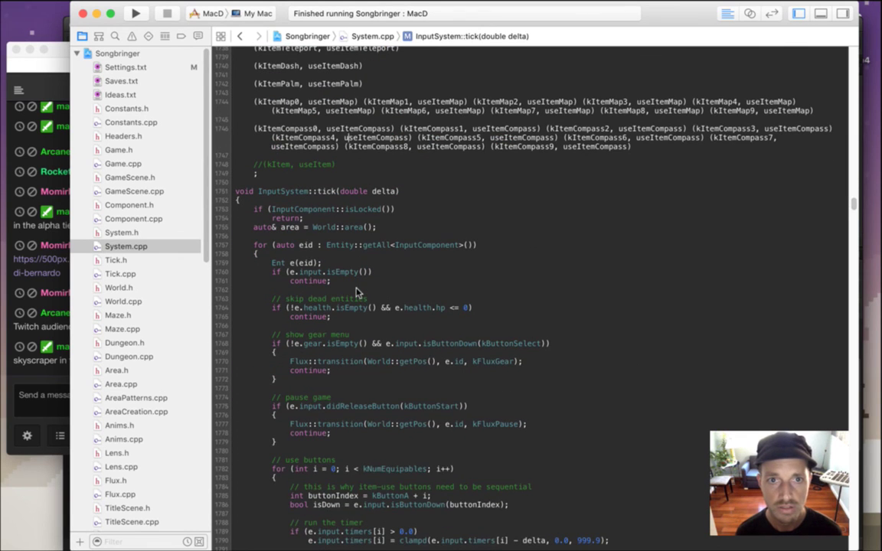
{"action": "scroll", "coordinate": [356, 292], "scroll_direction": "up", "scroll_amount": 4}
{"action": "key", "text": "Down"}
{"action": "key", "text": "Down"}
{"action": "key", "text": "Down"}
{"action": "key", "text": "Down"}
{"action": "key", "text": "super+Left"}
{"action": "key", "text": "shift+Down"}
{"action": "key", "text": "super+c"}
{"action": "key", "text": "Right"}
{"action": "key", "text": "super+v"}
Change the duplicated item mapping to (kItemCharge, useItemCharge).
{"action": "key", "text": "Up"}
{"action": "key", "text": "Right"}
{"action": "key", "text": "Right"}
{"action": "key", "text": "Right"}
{"action": "key", "text": "Right"}
{"action": "key", "text": "Right"}
{"action": "key", "text": "Right"}
{"action": "key", "text": "Right"}
{"action": "key", "text": "Delete"}
{"action": "key", "text": "Delete"}
{"action": "key", "text": "Delete"}
{"action": "key", "text": "Delete"}
{"action": "type", "text": "Charge"}
{"action": "key", "text": "Delete"}
{"action": "key", "text": "Delete"}
{"action": "type", "text": "Charge"}
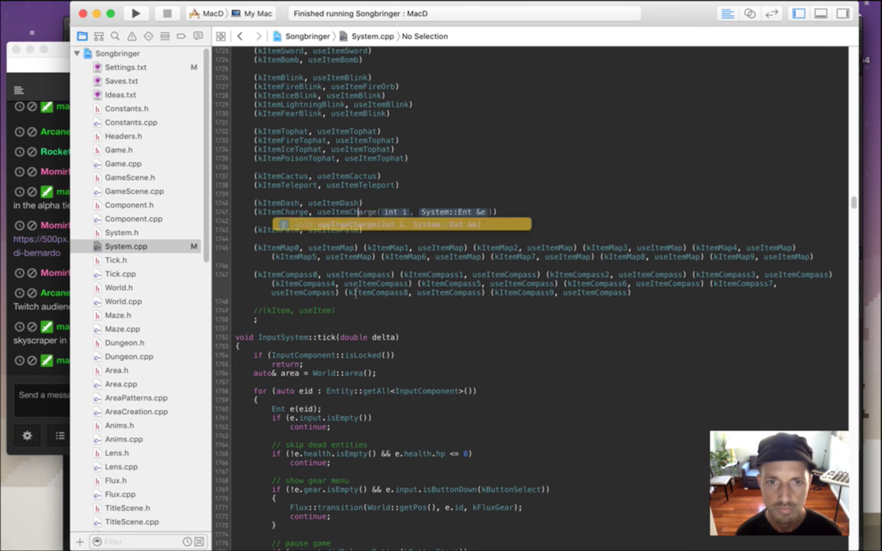
{"action": "key", "text": "Escape"}
Review the code of useItemDash and of useItemCharge, including its direction switch and startShot block.
{"action": "key", "text": "Up"}
{"action": "key", "text": "alt+Page_Up"}
{"action": "scroll", "coordinate": [354, 290], "scroll_direction": "up", "scroll_amount": 10}
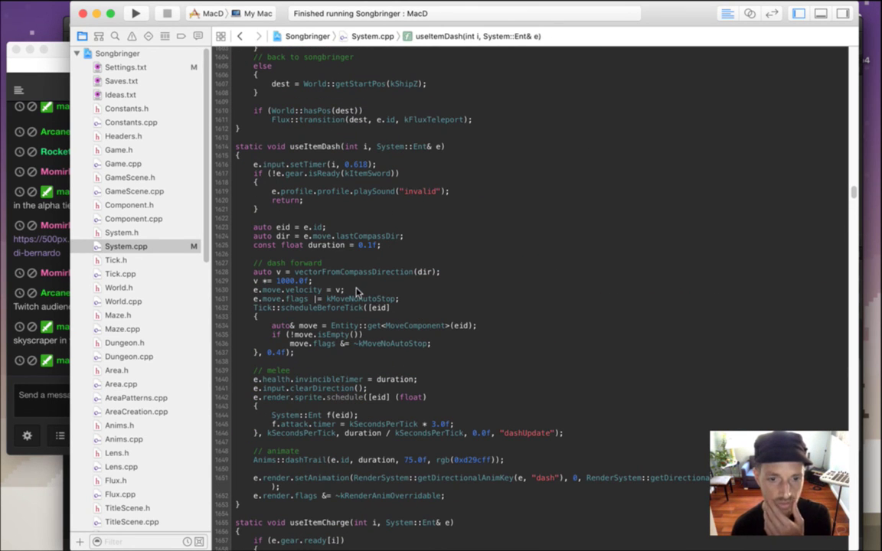
{"action": "scroll", "coordinate": [355, 289], "scroll_direction": "down", "scroll_amount": 4}
{"action": "scroll", "coordinate": [356, 291], "scroll_direction": "down", "scroll_amount": 10}
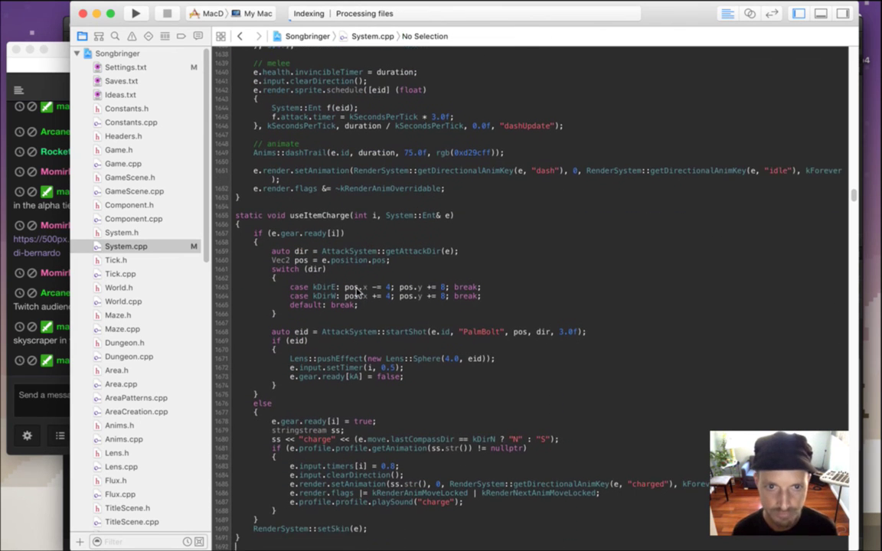
{"action": "key", "text": "Down"}
{"action": "left_click_drag", "start_coordinate": [297, 244], "coordinate": [326, 261]}
{"action": "left_click", "coordinate": [330, 288]}
{"action": "left_click_drag", "start_coordinate": [322, 316], "coordinate": [355, 324]}
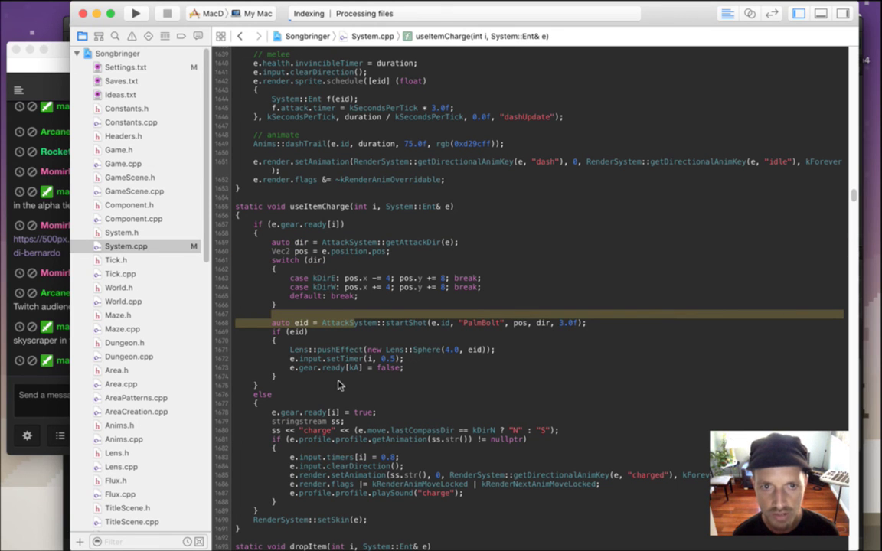
{"action": "left_click", "coordinate": [284, 231]}
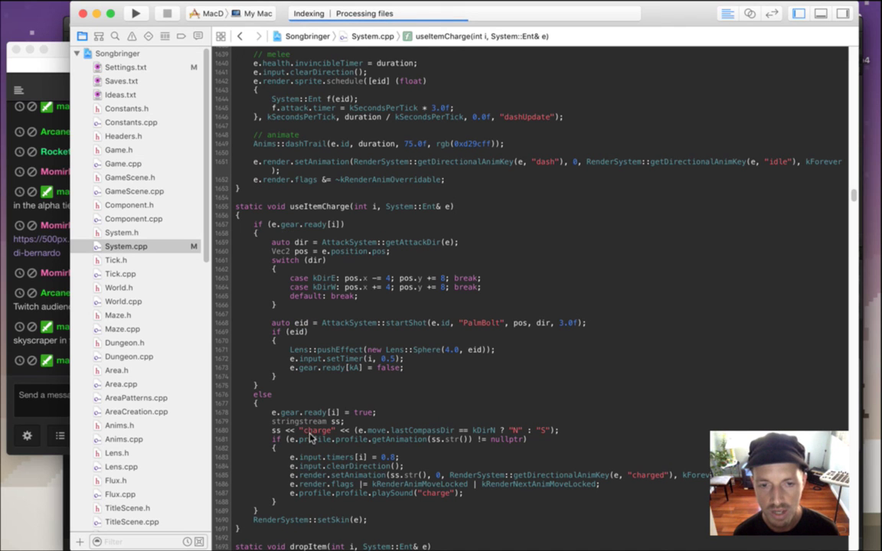
Comment out the body of the gear.ready branch in useItemCharge, from getAttackDir through the end of the if (eid) block.
{"action": "left_click", "coordinate": [272, 242]}
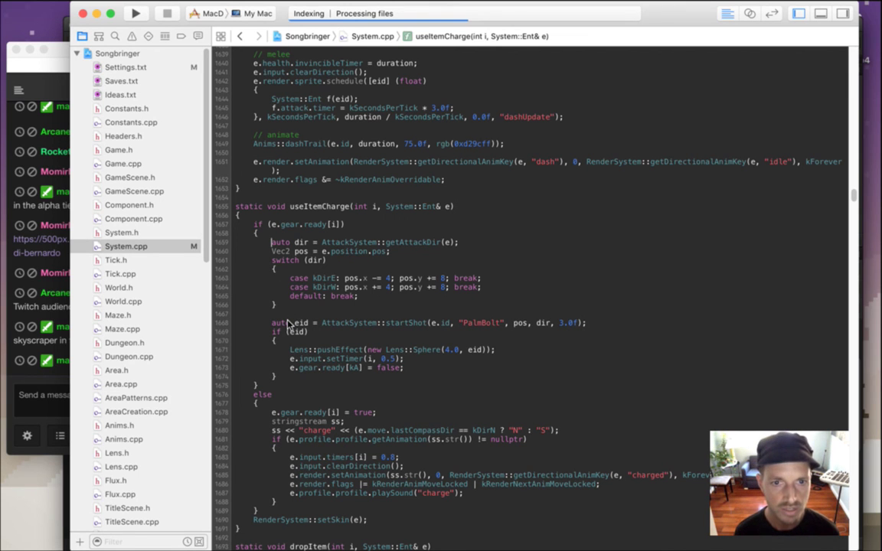
{"action": "type", "text": "/*"}
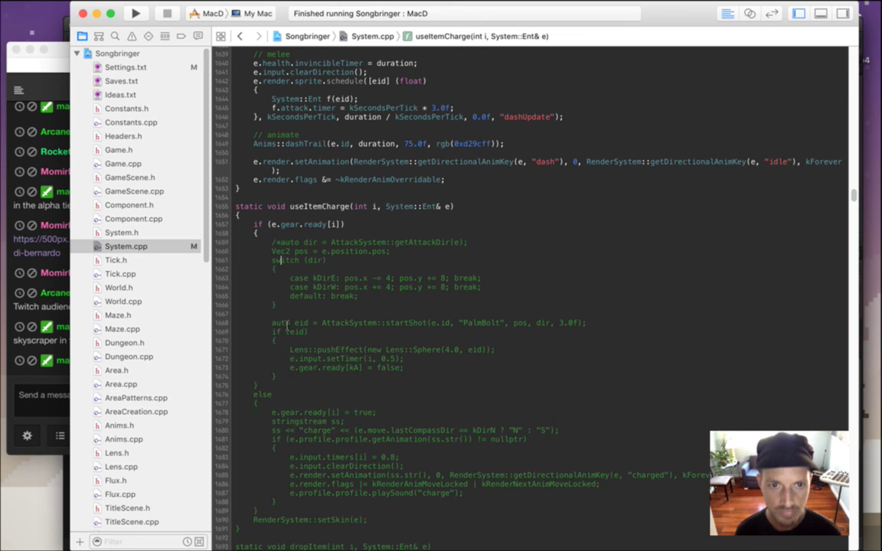
{"action": "type", "text": "*/"}
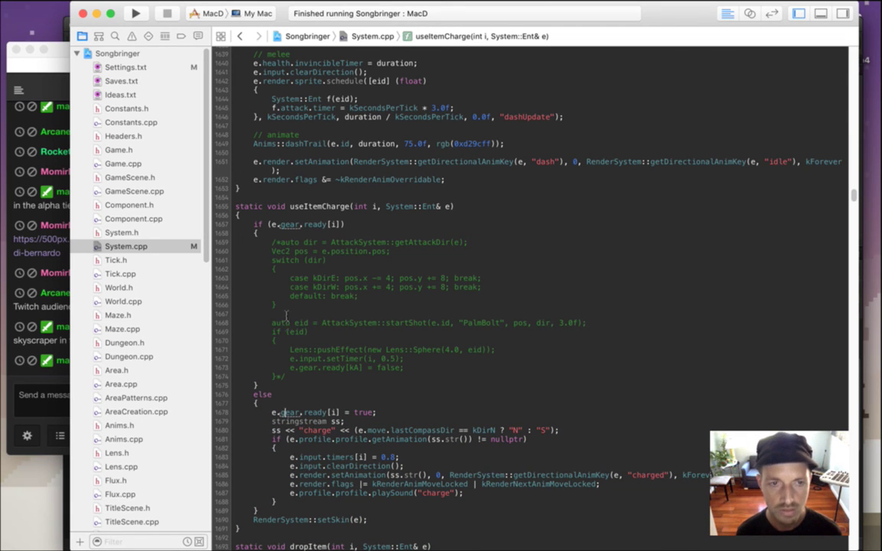
Expand the project's Assets and Profiles folders and open the Roq.txt profile.
{"action": "scroll", "coordinate": [183, 306], "scroll_direction": "down", "scroll_amount": 10}
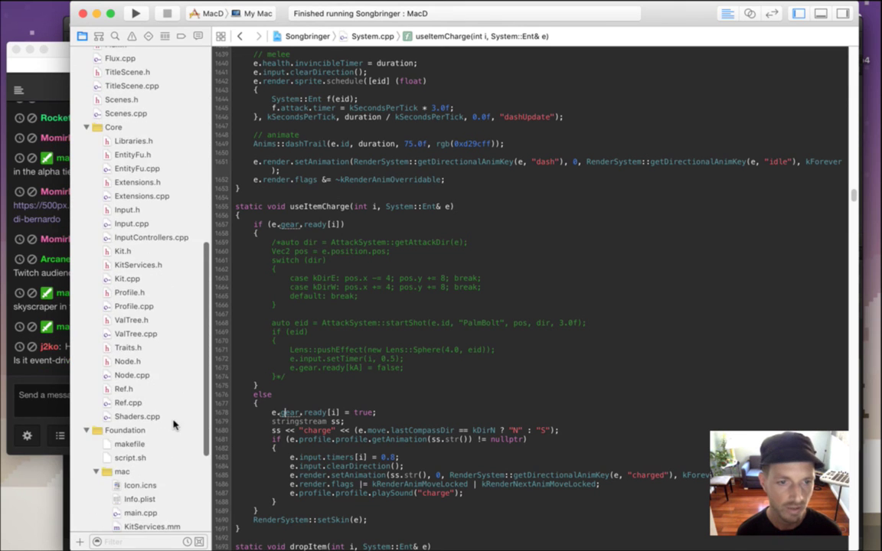
{"action": "scroll", "coordinate": [173, 425], "scroll_direction": "down", "scroll_amount": 5}
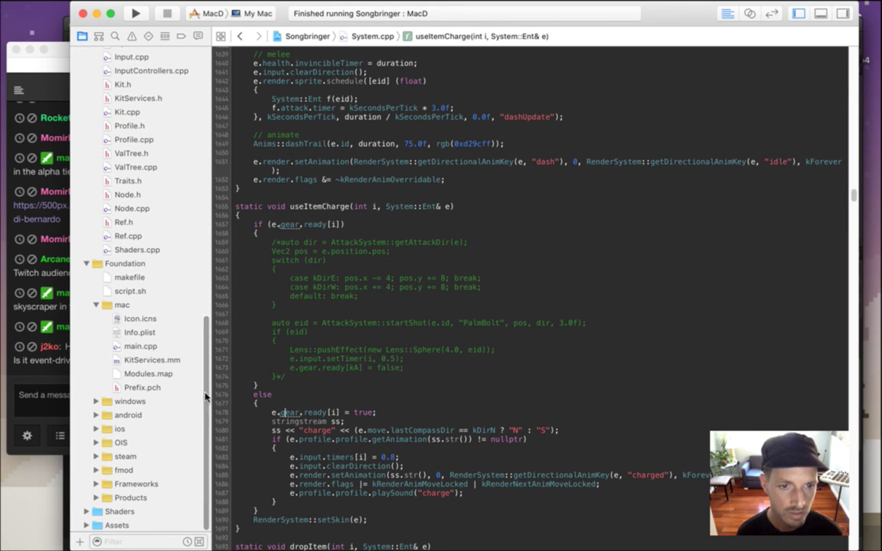
{"action": "left_click", "coordinate": [86, 525]}
{"action": "scroll", "coordinate": [173, 475], "scroll_direction": "down", "scroll_amount": 10}
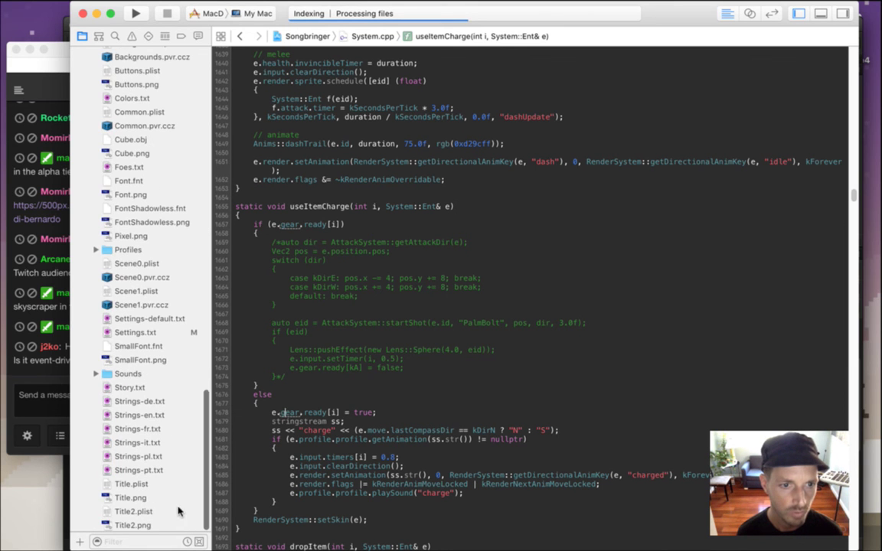
{"action": "left_click", "coordinate": [95, 250]}
{"action": "scroll", "coordinate": [205, 348], "scroll_direction": "down", "scroll_amount": 5}
{"action": "scroll", "coordinate": [206, 349], "scroll_direction": "down", "scroll_amount": 5}
{"action": "left_click", "coordinate": [155, 439]}
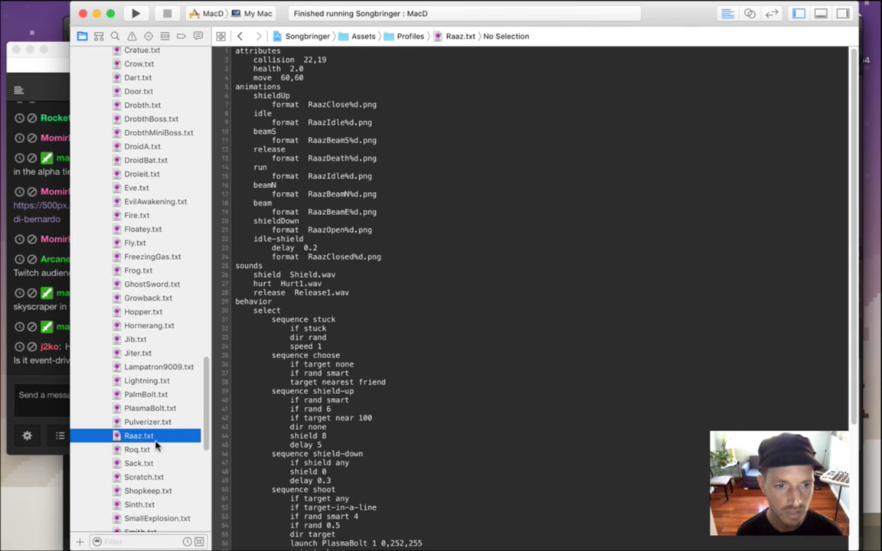
{"action": "left_click", "coordinate": [150, 450]}
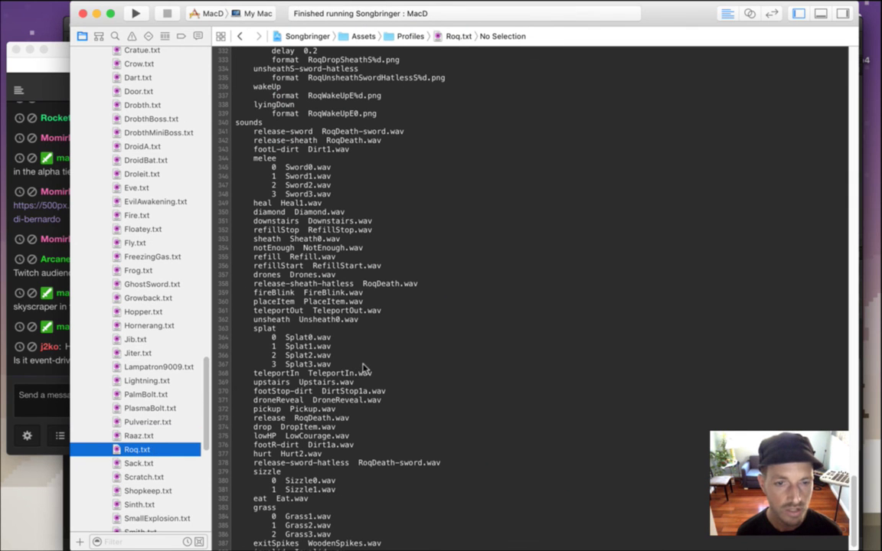
Add chargeCharge and chargeAttack entries at the end of the animations list in Roq.txt, just above sounds.
{"action": "left_click", "coordinate": [455, 295]}
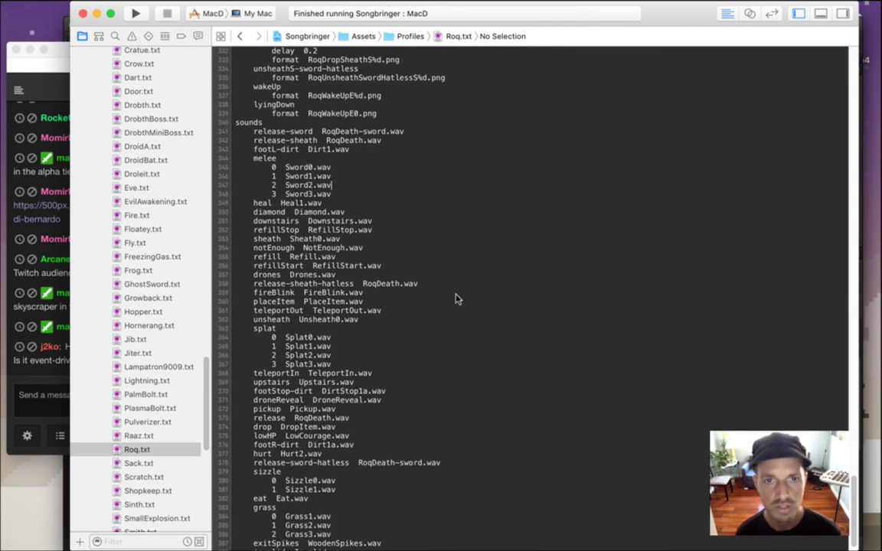
{"action": "key", "text": "Return"}
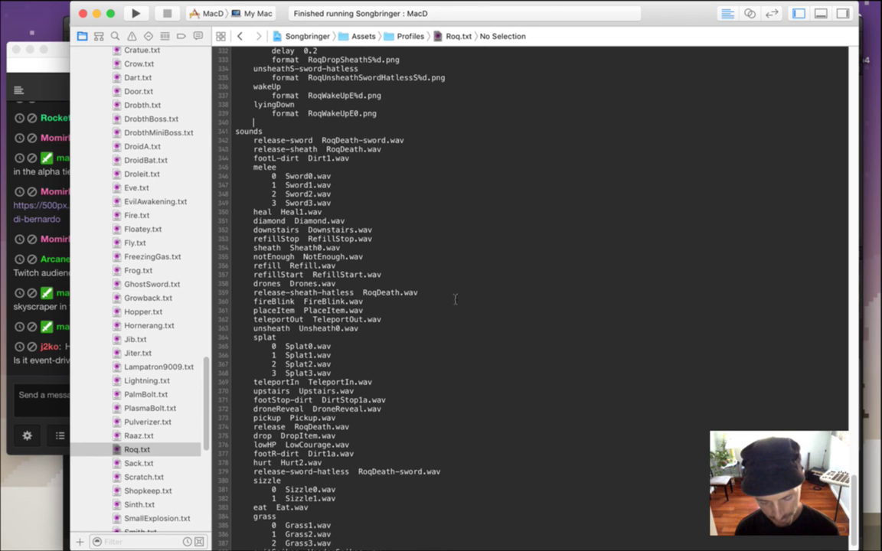
{"action": "type", "text": "charge"}
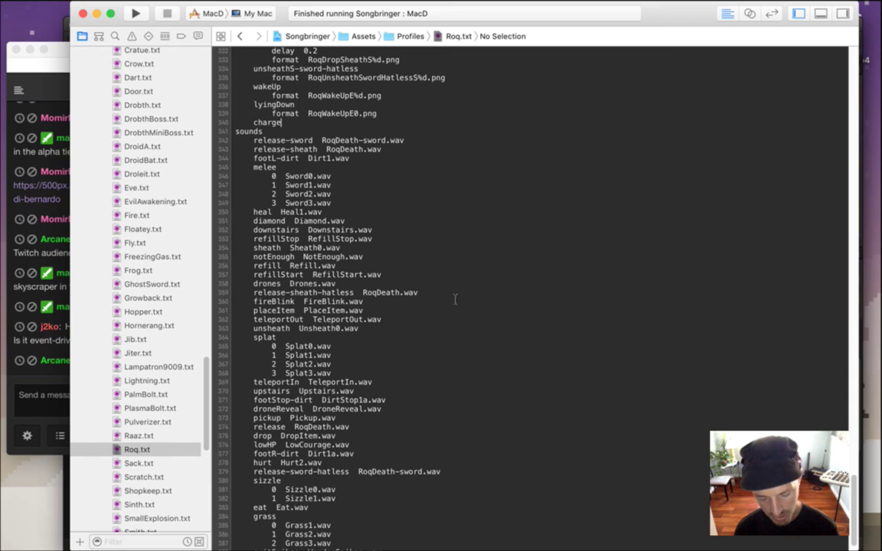
{"action": "type", "text": "Charg"}
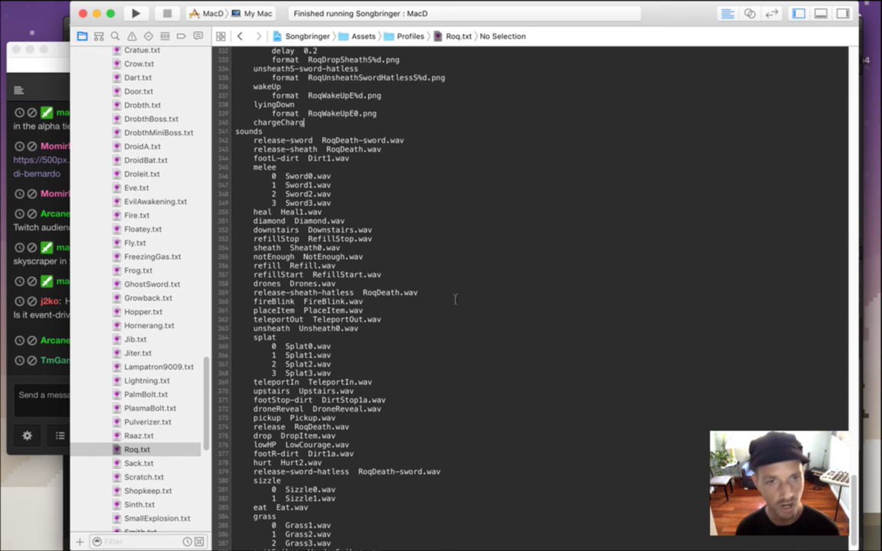
{"action": "type", "text": "e"}
{"action": "key", "text": "Return"}
{"action": "type", "text": "geA"}
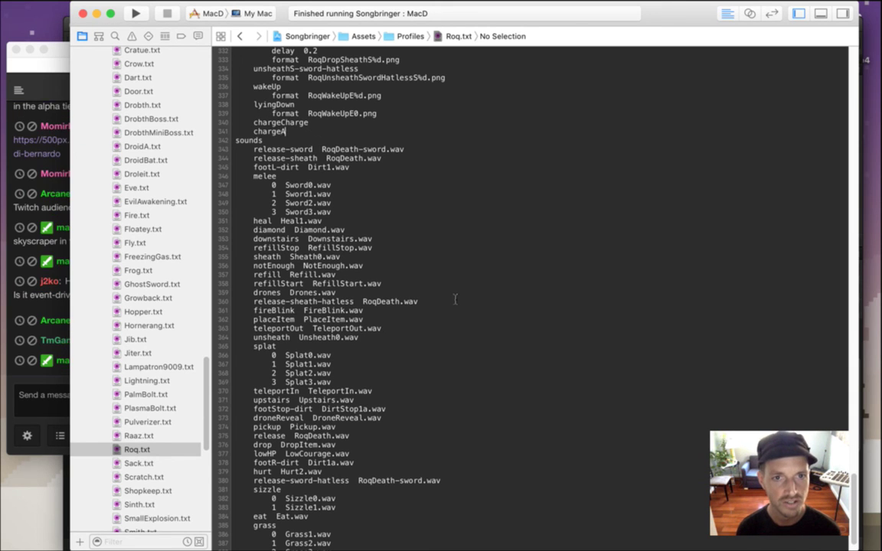
Add the line "format RoqCharged.png" under the chargeCharge animation.
{"action": "key", "text": "Up"}
{"action": "key", "text": "Return"}
{"action": "key", "text": "Tab"}
{"action": "key", "text": "shift+super+Right"}
{"action": "key", "text": "super+c"}
{"action": "key", "text": "Down"}
{"action": "key", "text": "Down"}
{"action": "key", "text": "super+v"}
{"action": "key", "text": "Tab"}
{"action": "key", "text": "Tab"}
{"action": "key", "text": "BackSpace"}
{"action": "key", "text": "BackSpace"}
{"action": "key", "text": "BackSpace"}
{"action": "key", "text": "BackSpace"}
{"action": "key", "text": "BackSpace"}
{"action": "key", "text": "BackSpace"}
{"action": "type", "text": "Charge"}
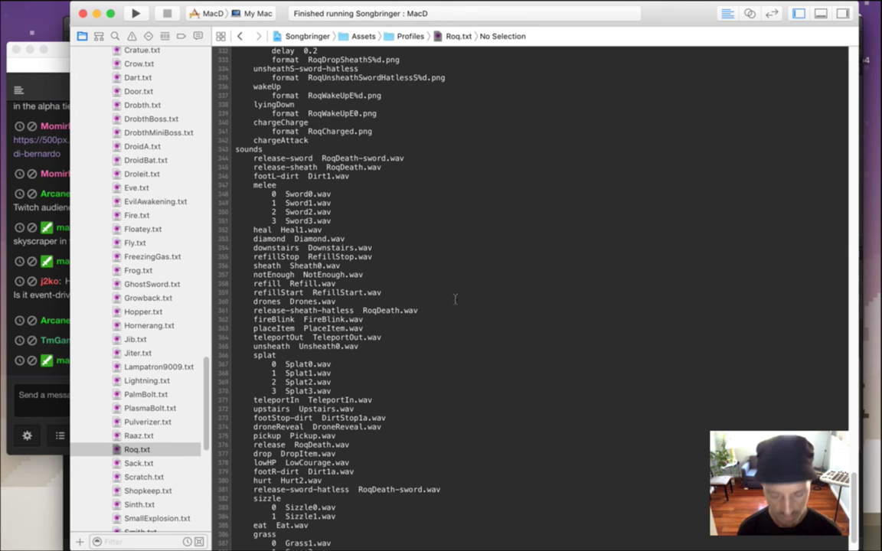
Check the charged sword image and its web export in Photoshop, and complete the chargeCharge format in Xcode as RoqChargedSwordE0.png.
{"action": "key", "text": "super+Tab"}
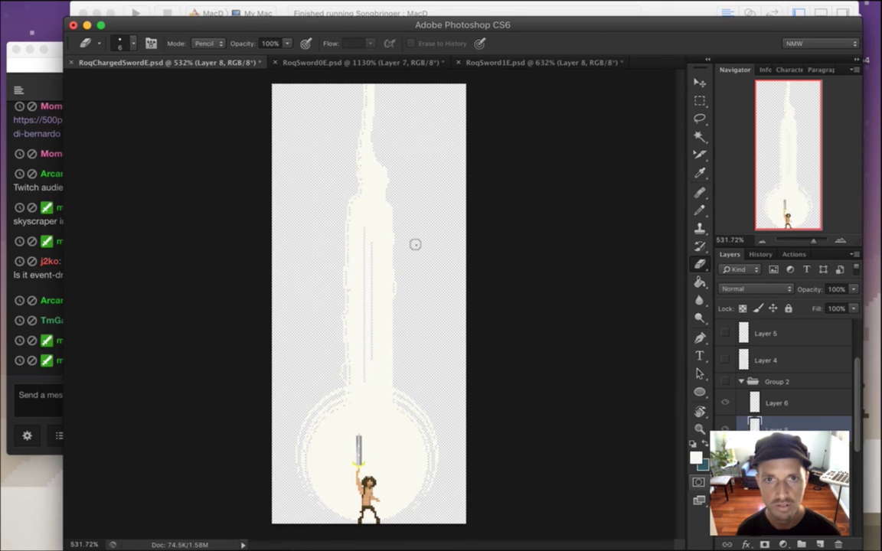
{"action": "key", "text": "alt+shift+super+s"}
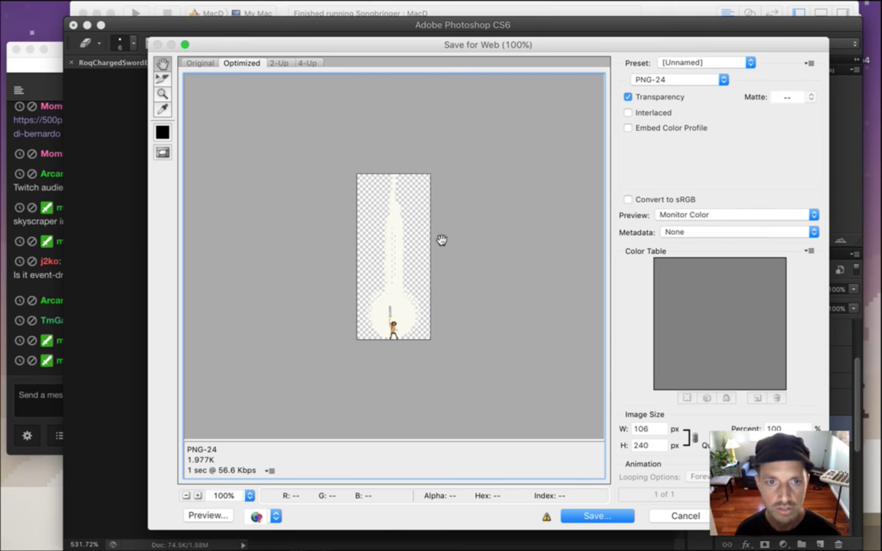
{"action": "key", "text": "Escape"}
{"action": "key", "text": "super+Tab"}
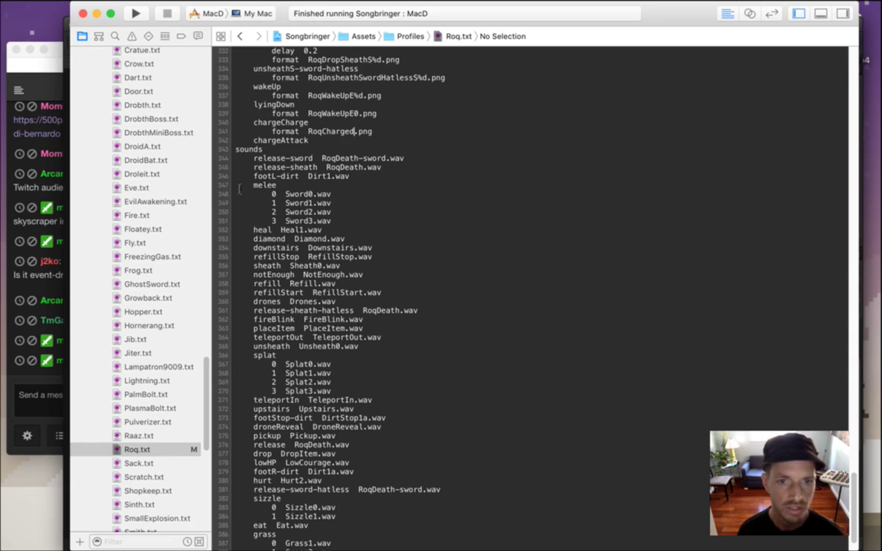
{"action": "type", "text": "wordE0"}
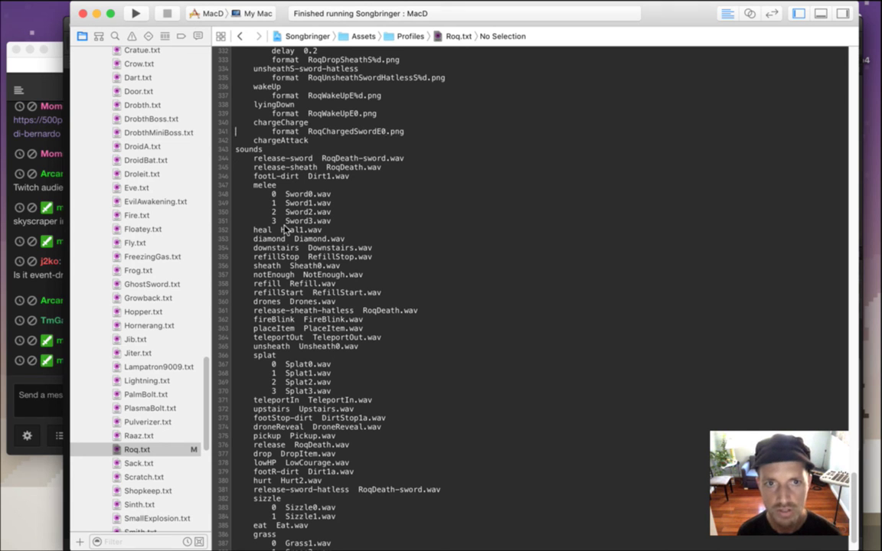
Add the line "format RoqChargedSwordE1.png" under the chargeAttack animation in Roq.txt.
{"action": "key", "text": "super+Left"}
{"action": "key", "text": "shift+Down"}
{"action": "key", "text": "super+c"}
{"action": "key", "text": "Down"}
{"action": "key", "text": "super+v"}
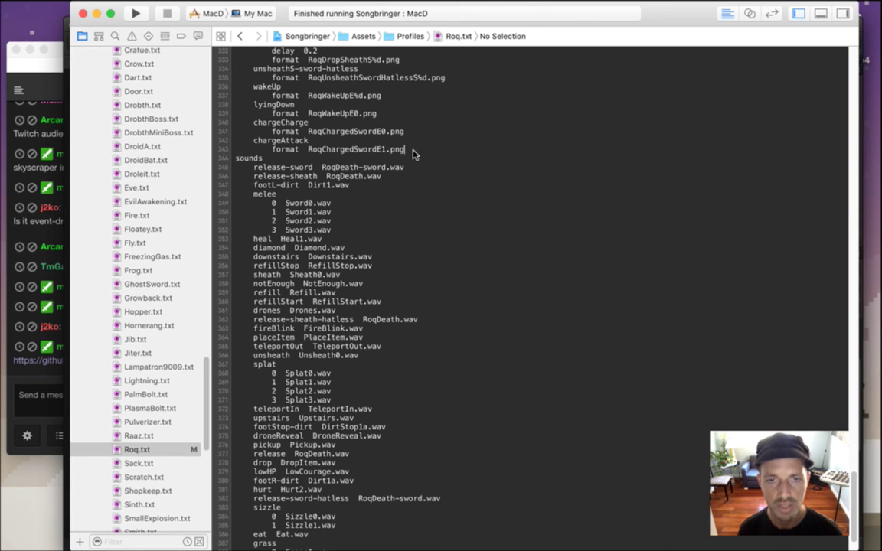
Open System.cpp at the else branch of useItemCharge.
{"action": "left_click", "coordinate": [240, 38]}
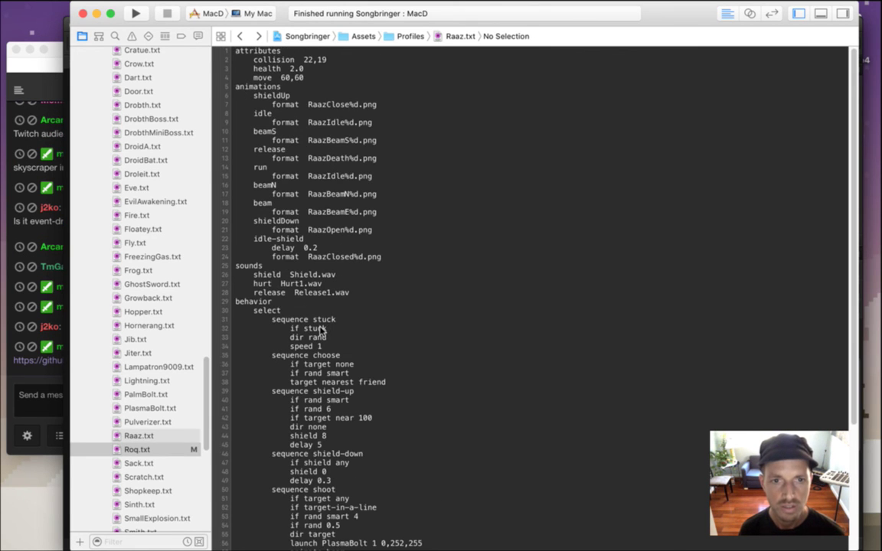
{"action": "left_click", "coordinate": [256, 37]}
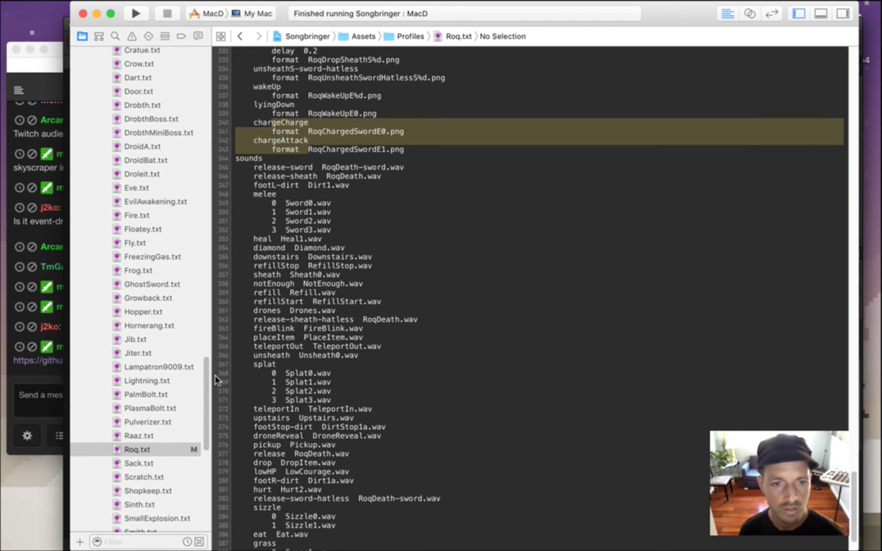
{"action": "scroll", "coordinate": [195, 343], "scroll_direction": "up", "scroll_amount": 15}
{"action": "left_click", "coordinate": [147, 245]}
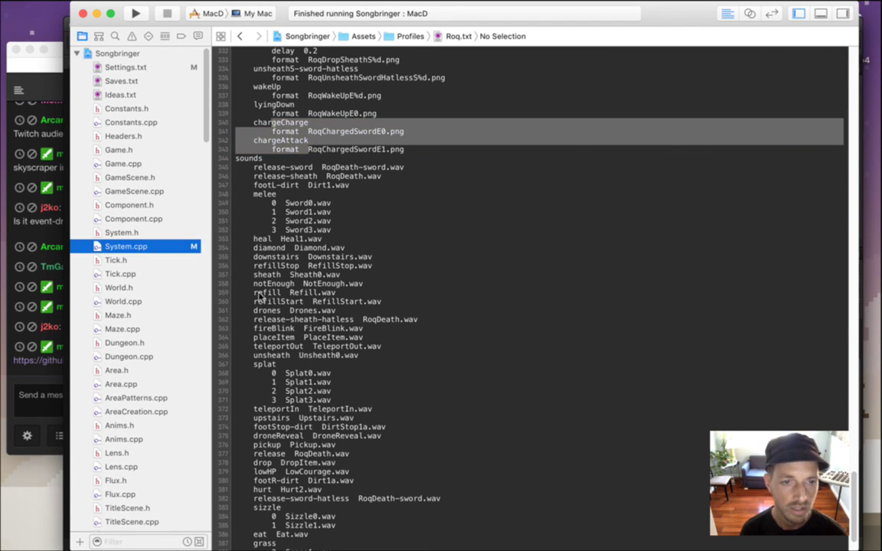
{"action": "left_click", "coordinate": [354, 419]}
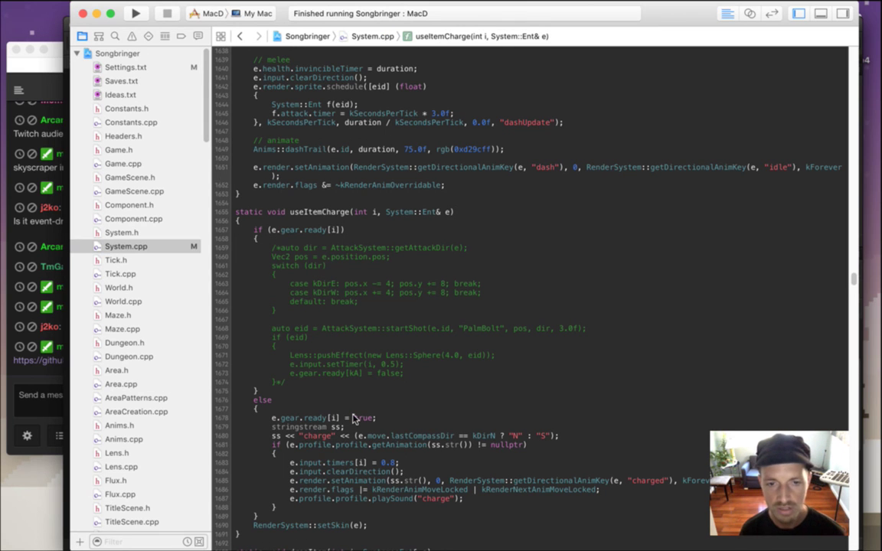
{"action": "triple_click", "coordinate": [354, 418]}
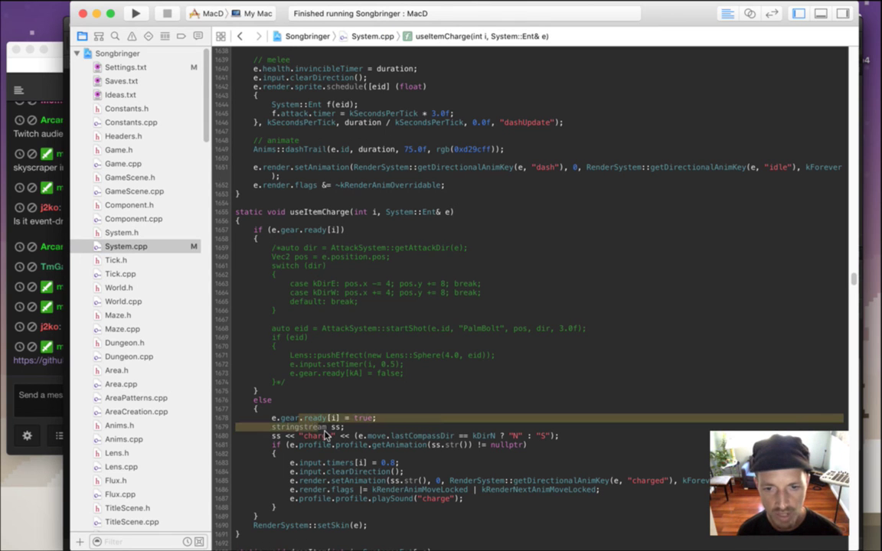
Try to comment out the stringstream declaration and the ss assignment line in useItemCharge.
{"action": "key", "text": "Right"}
{"action": "key", "text": "super+slash"}
{"action": "key", "text": "super+slash"}
{"action": "key", "text": "Down"}
{"action": "key", "text": "Up"}
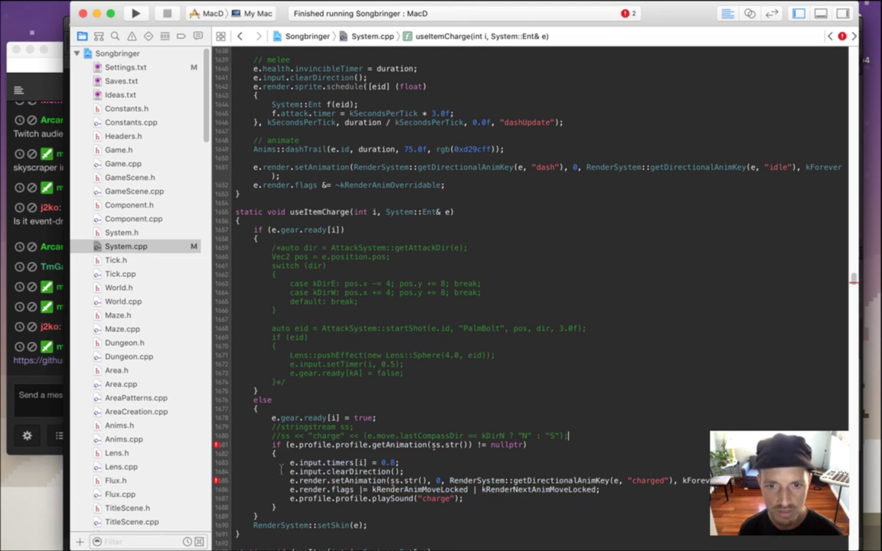
{"action": "key", "text": "super+slash"}
{"action": "key", "text": "super+slash"}
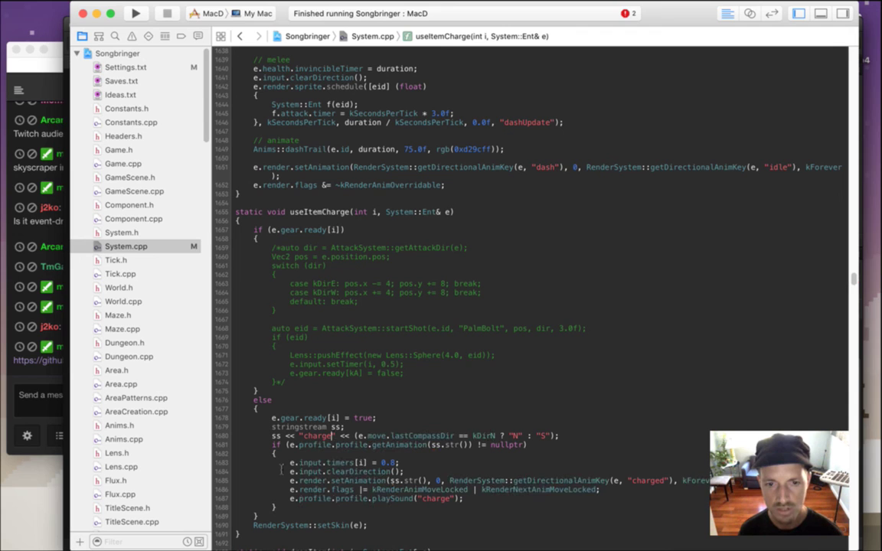
In useItemCharge, set the ss string to "chargeCharge" with its N/S suffix commented out, and change the follow-up animation key to "chargeAttack".
{"action": "type", "text": "Charge\""}
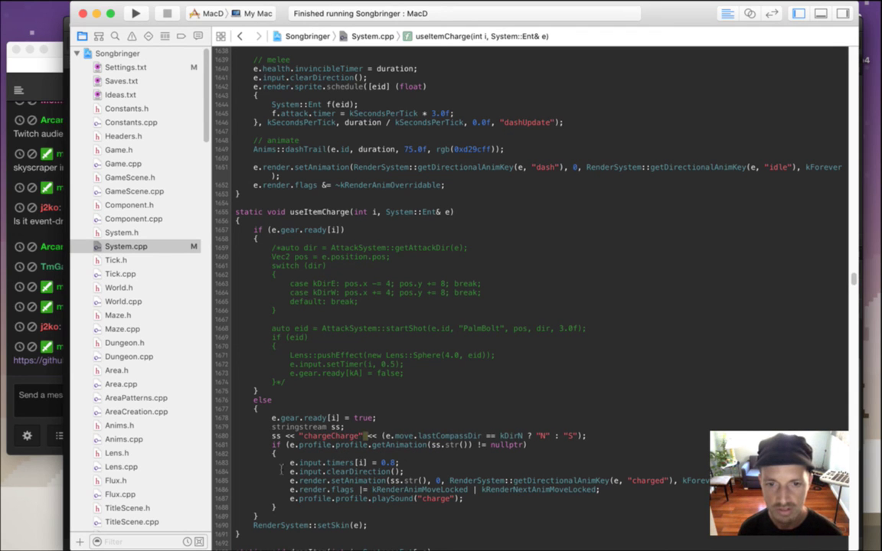
{"action": "type", "text": ";//"}
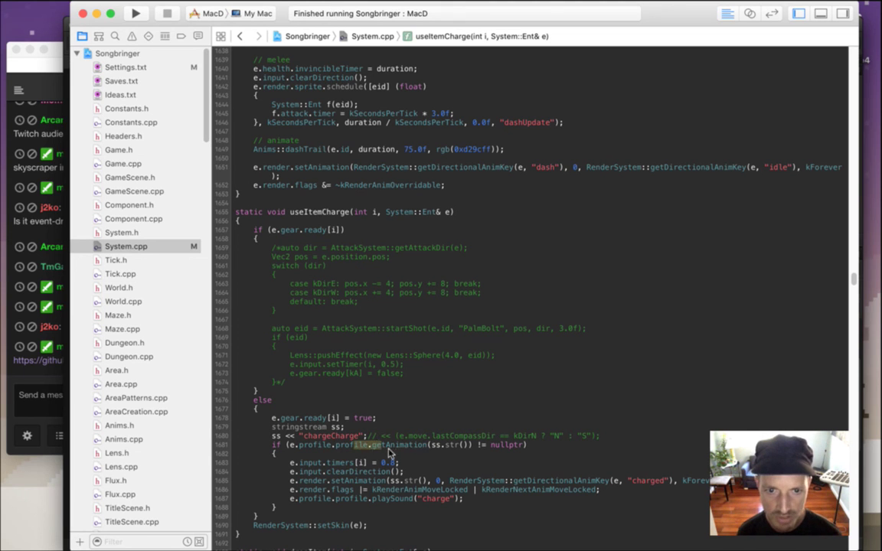
{"action": "double_click", "coordinate": [343, 464]}
{"action": "left_click_drag", "start_coordinate": [327, 472], "coordinate": [400, 485]}
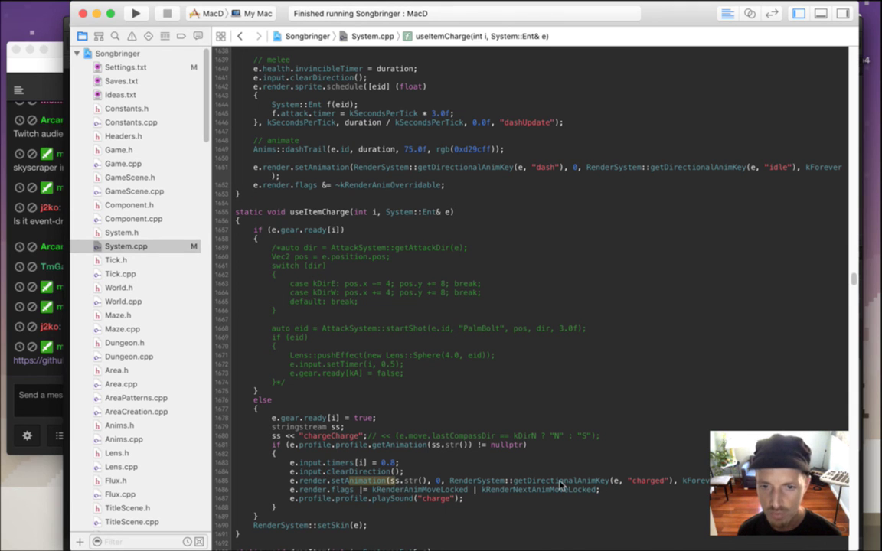
{"action": "left_click_drag", "start_coordinate": [634, 485], "coordinate": [662, 487]}
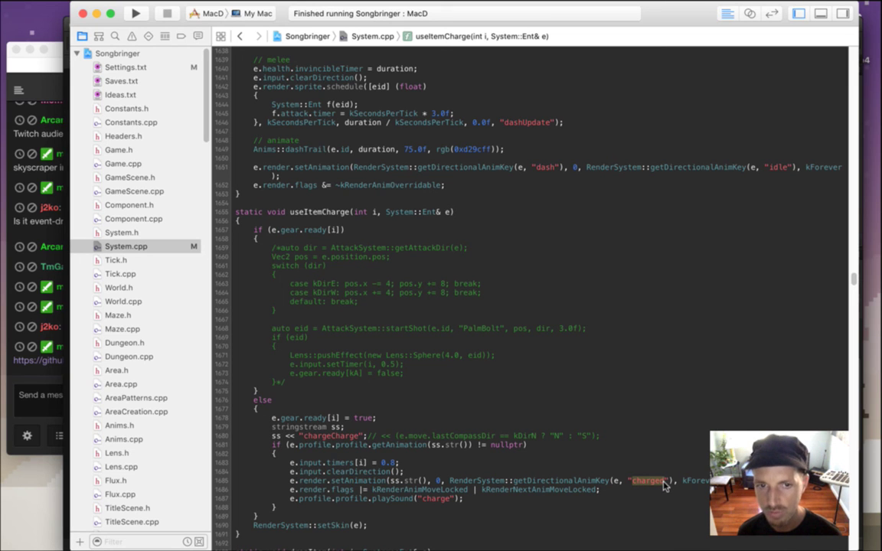
{"action": "type", "text": "chargeAttack"}
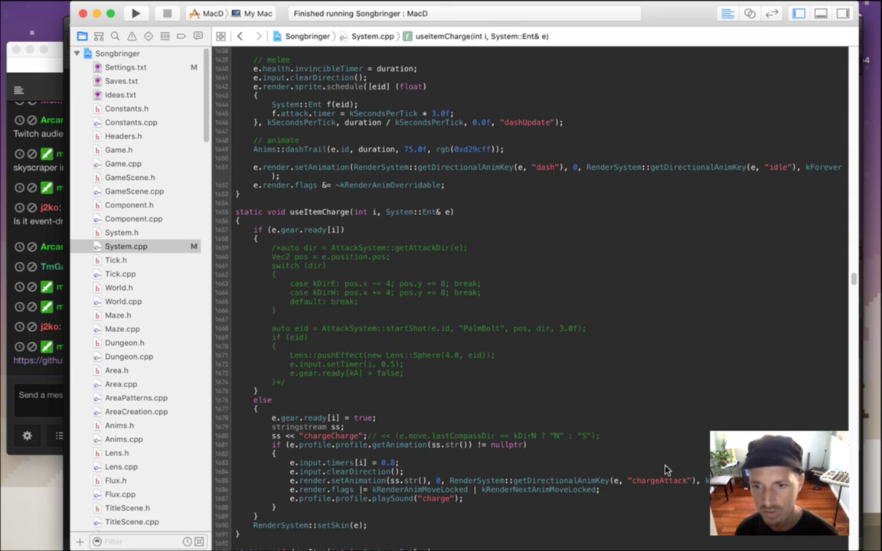
Comment out the RenderSystem::setSkin(e) call at the end of useItemCharge and run the project.
{"action": "left_click_drag", "start_coordinate": [342, 490], "coordinate": [400, 498]}
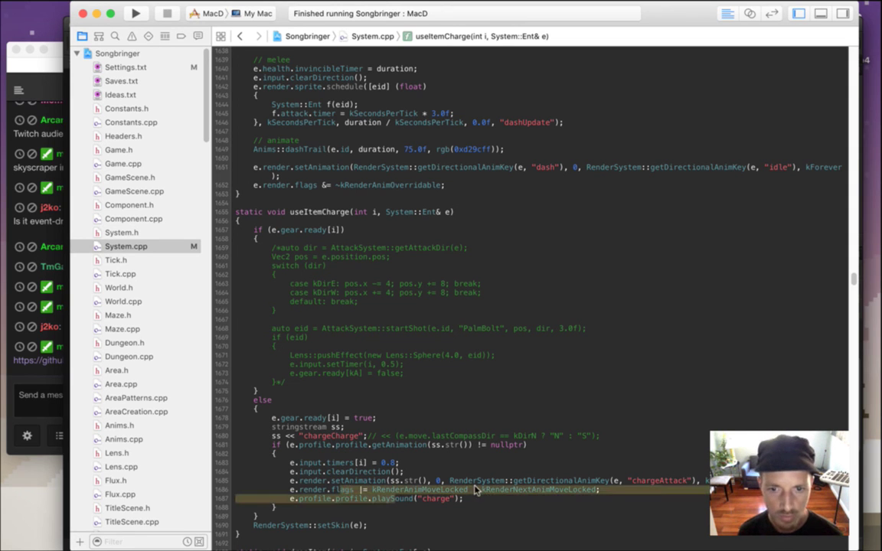
{"action": "left_click_drag", "start_coordinate": [501, 490], "coordinate": [567, 491]}
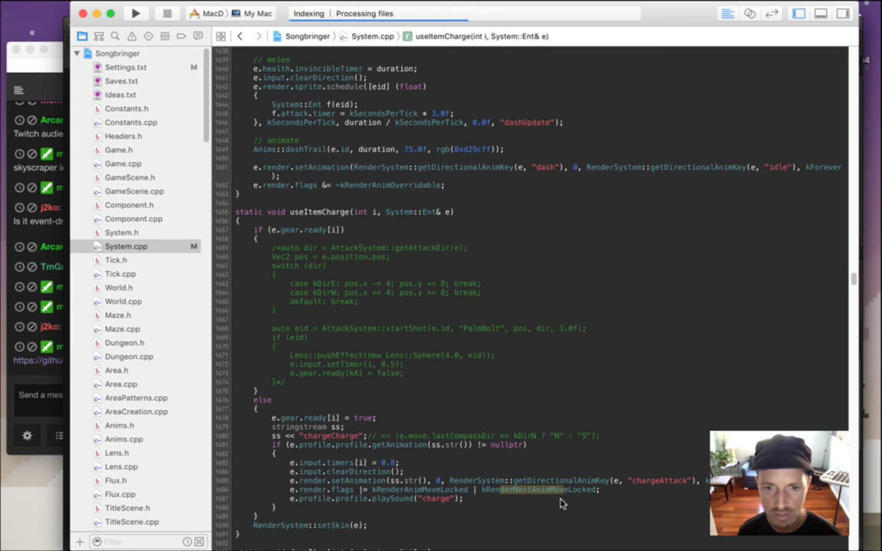
{"action": "left_click_drag", "start_coordinate": [363, 499], "coordinate": [468, 506]}
{"action": "left_click", "coordinate": [485, 502]}
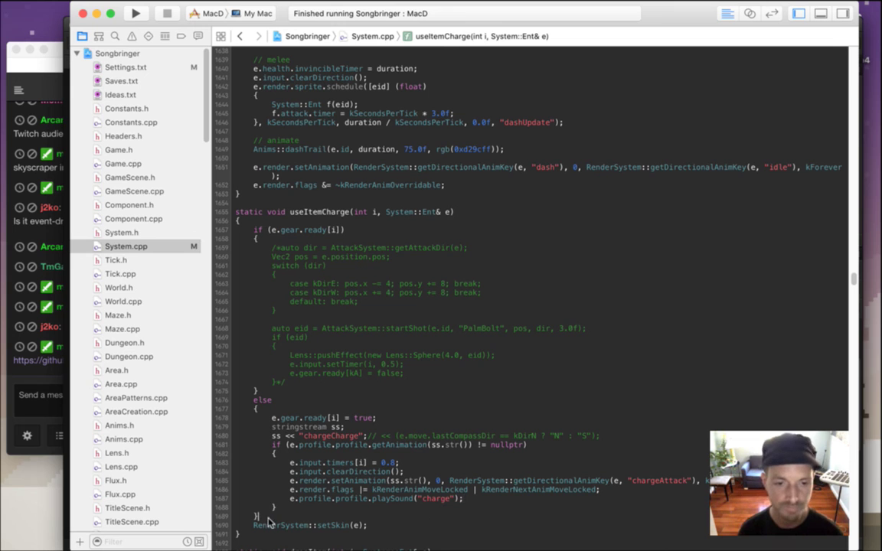
{"action": "type", "text": "//"}
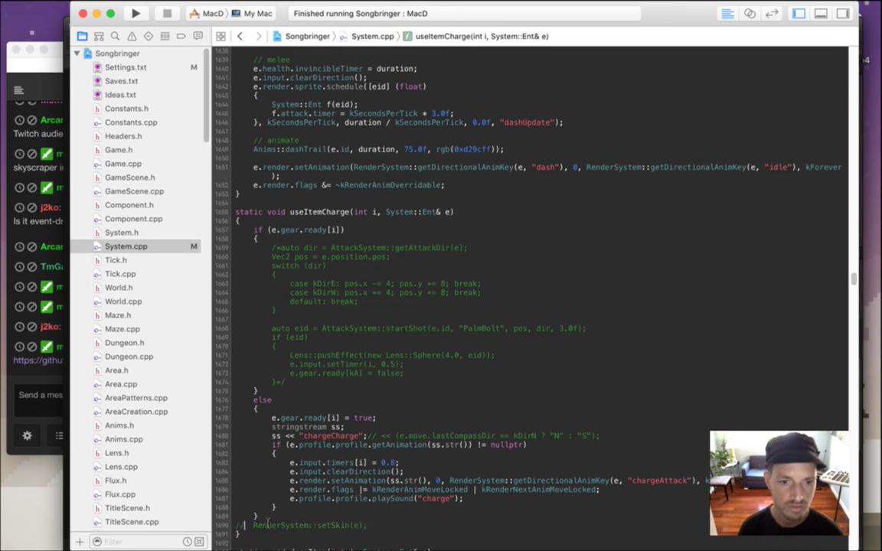
{"action": "key", "text": "super+r"}
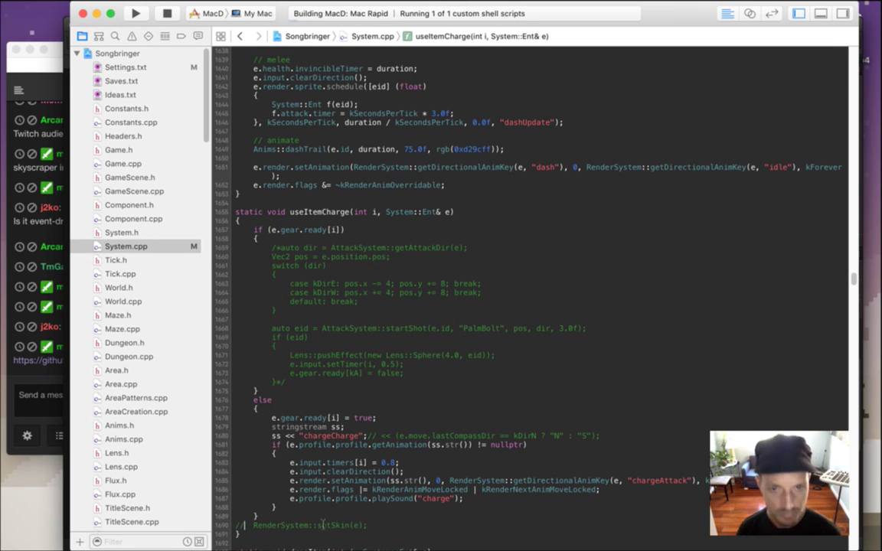
Switch to the Twitch chat and read the viewers' messages about game architecture and the cemetery while the project builds.
{"action": "left_click", "coordinate": [40, 374]}
{"action": "left_click_drag", "start_coordinate": [141, 135], "coordinate": [184, 168]}
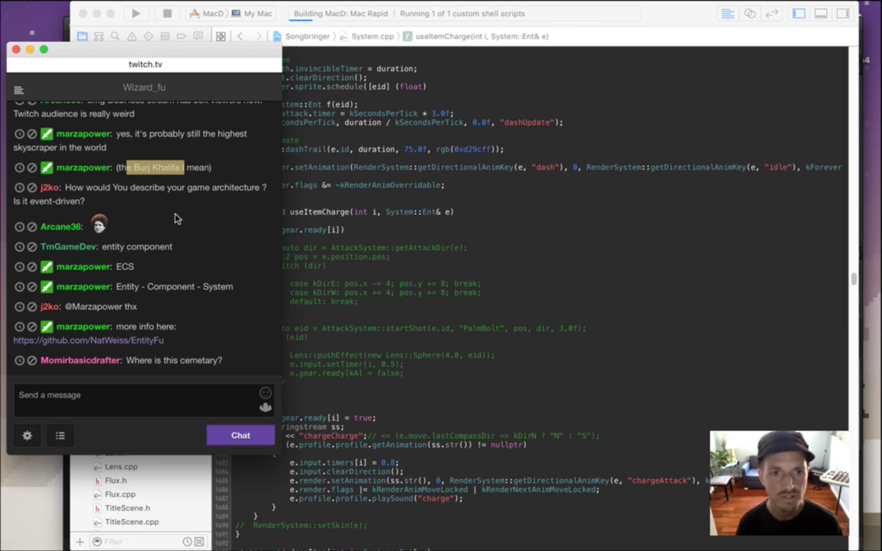
{"action": "left_click_drag", "start_coordinate": [105, 188], "coordinate": [256, 189]}
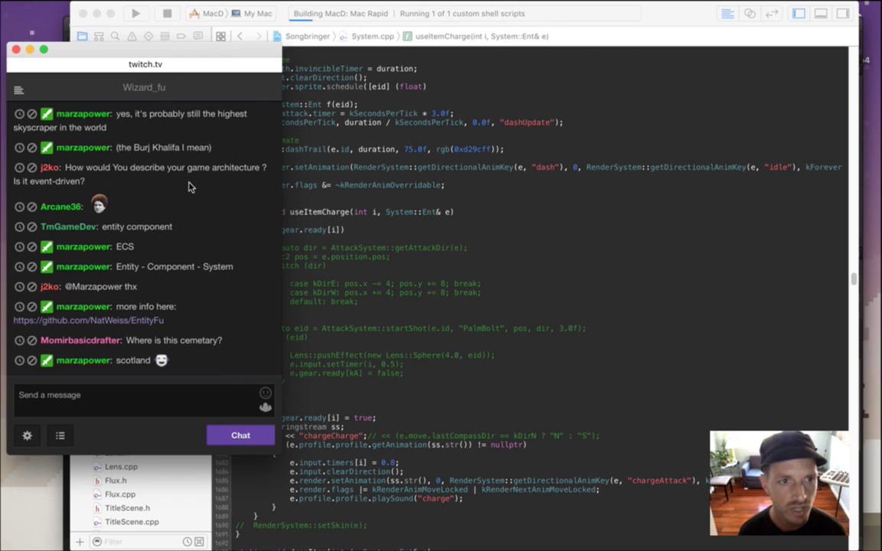
{"action": "left_click_drag", "start_coordinate": [39, 181], "coordinate": [103, 190]}
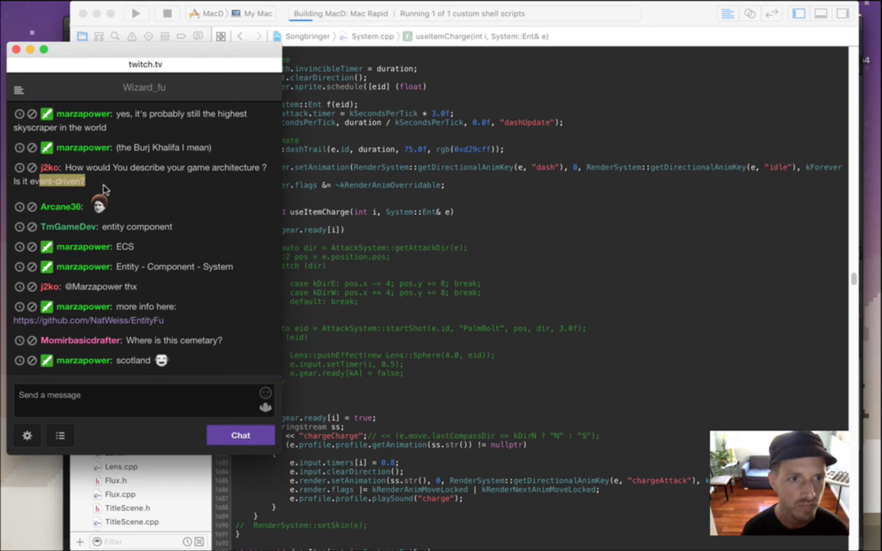
{"action": "left_click", "coordinate": [167, 178]}
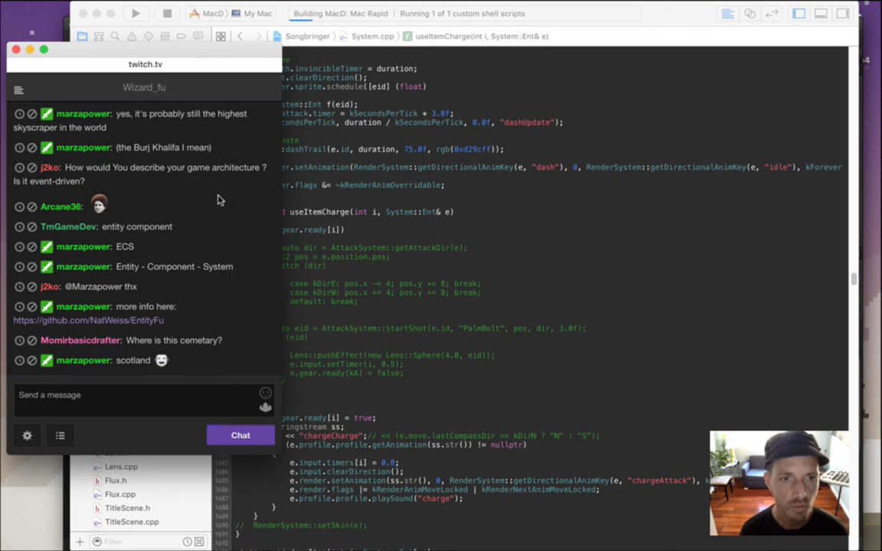
{"action": "left_click_drag", "start_coordinate": [121, 225], "coordinate": [184, 271]}
{"action": "left_click", "coordinate": [216, 216]}
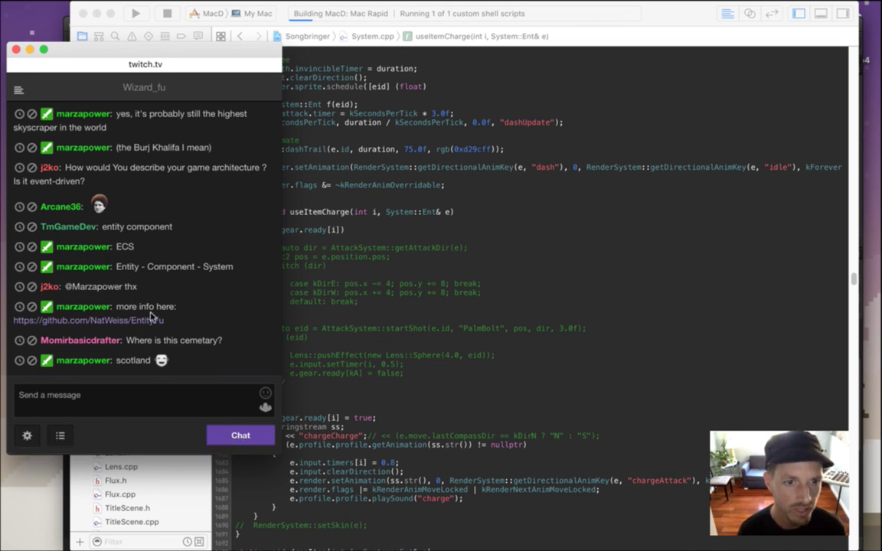
{"action": "left_click_drag", "start_coordinate": [130, 277], "coordinate": [162, 282]}
{"action": "left_click", "coordinate": [213, 297]}
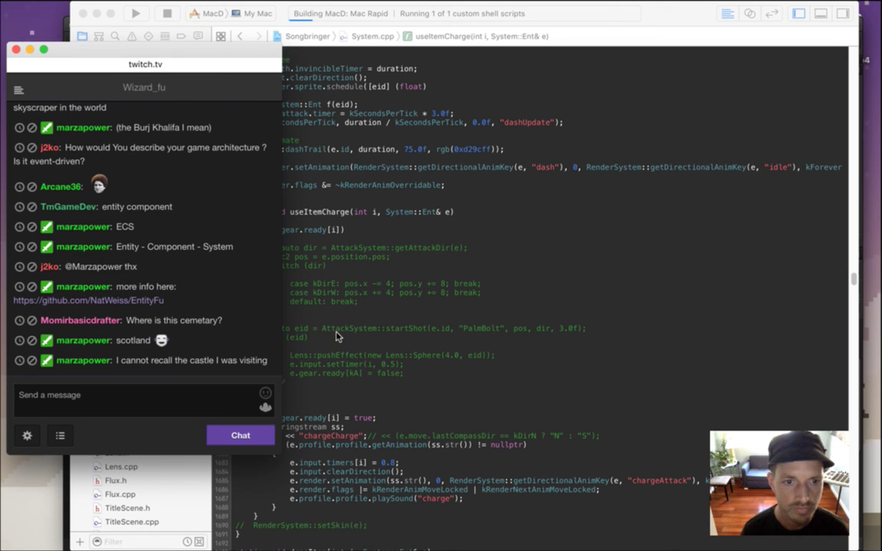
{"action": "left_click_drag", "start_coordinate": [165, 361], "coordinate": [221, 361]}
{"action": "left_click_drag", "start_coordinate": [174, 321], "coordinate": [222, 361]}
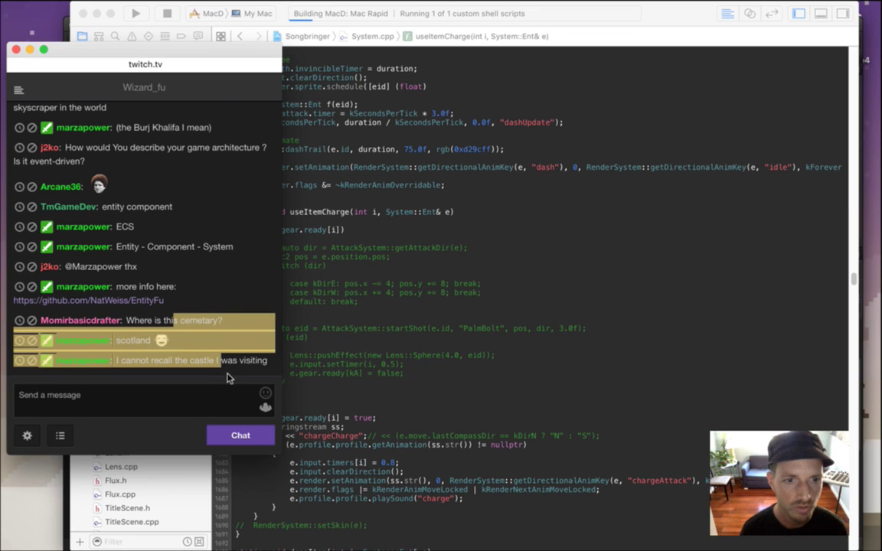
{"action": "left_click", "coordinate": [232, 369]}
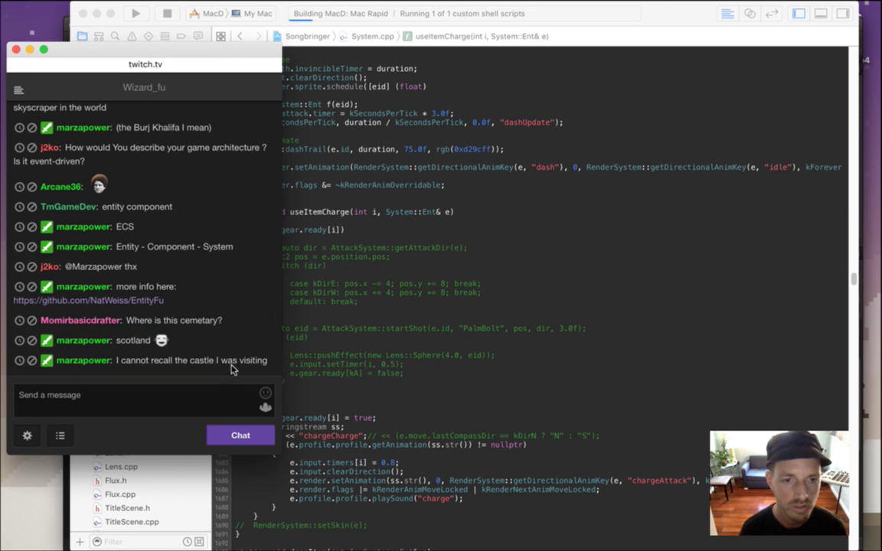
Return to Xcode, run Songbringer, and assign the Charge skill to the X slot in the game's inventory.
{"action": "left_click", "coordinate": [427, 407]}
{"action": "key", "text": "super+r"}
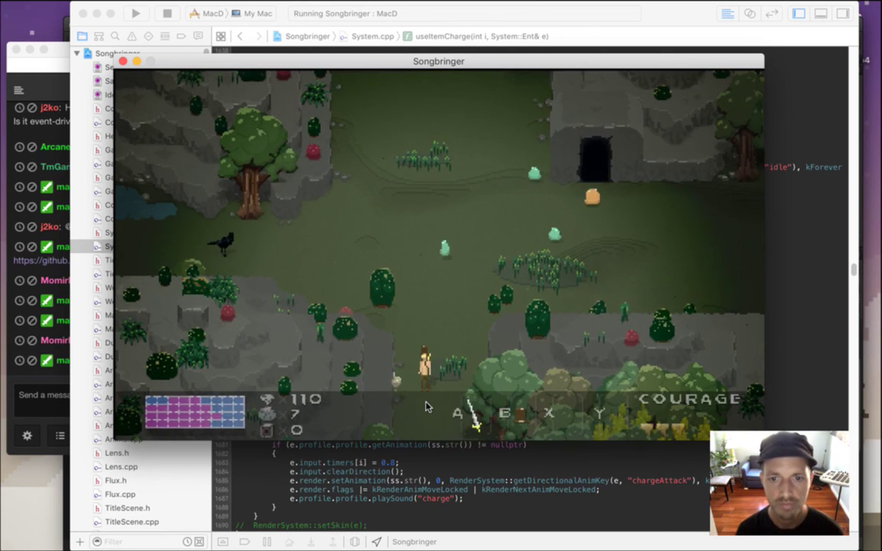
{"action": "key", "text": "Return"}
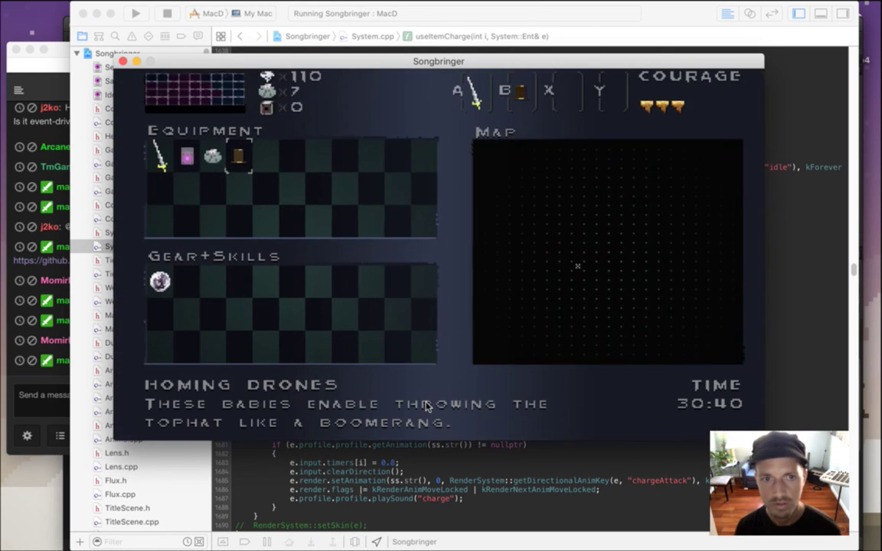
{"action": "key", "text": "Down"}
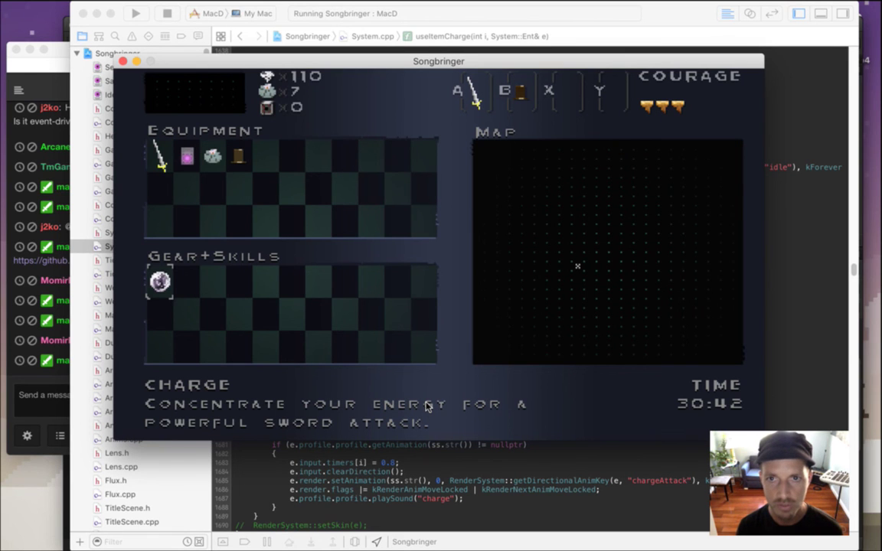
{"action": "key", "text": "x"}
{"action": "key", "text": "Return"}
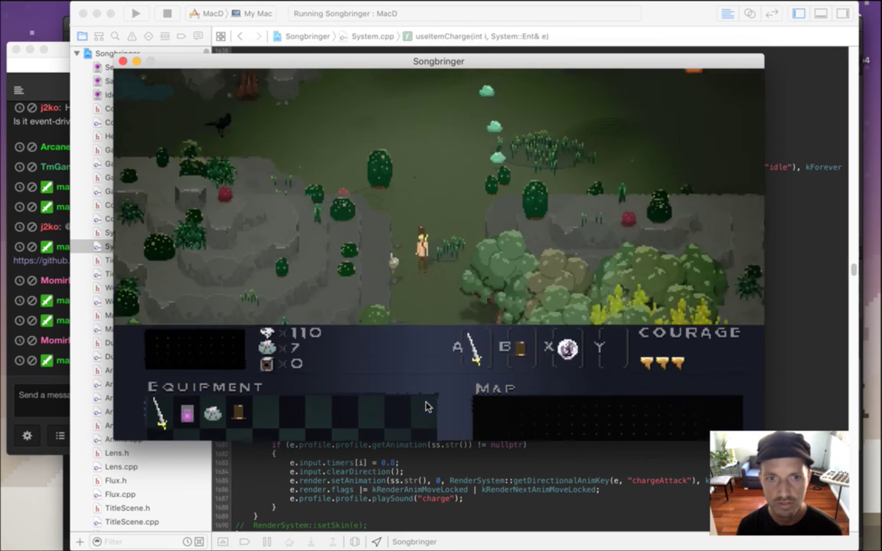
Test the charge item and the sword attack in the game while moving the character around the area.
{"action": "key", "text": "Up"}
{"action": "key", "text": "Left"}
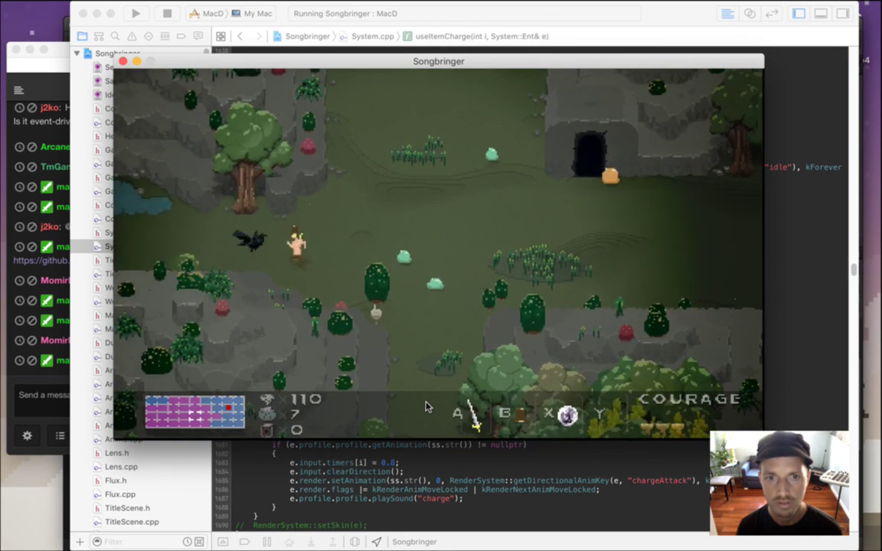
{"action": "key", "text": "x"}
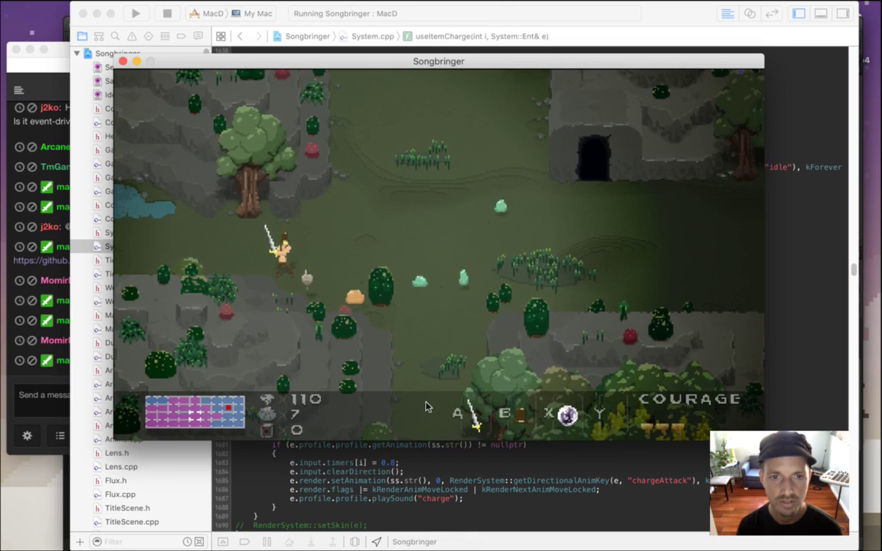
{"action": "key", "text": "Right"}
{"action": "key", "text": "a"}
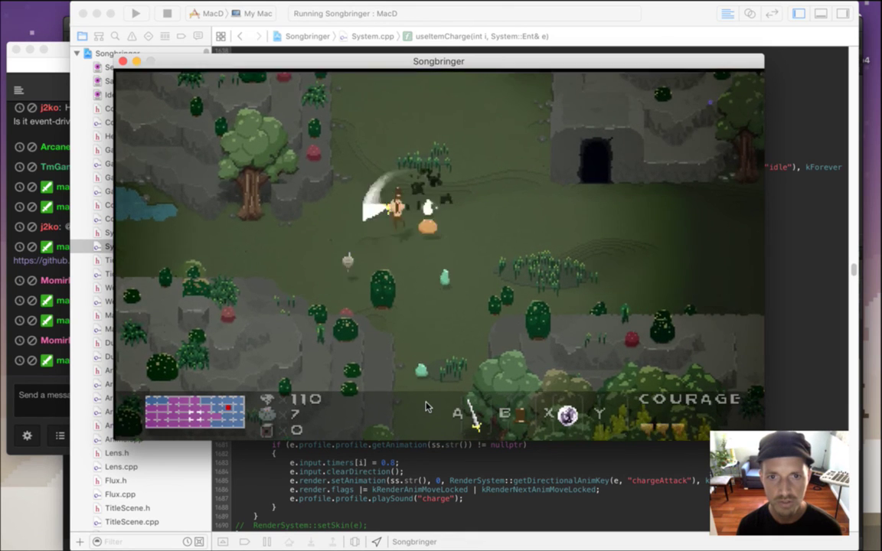
{"action": "key", "text": "Up"}
{"action": "key", "text": "Right"}
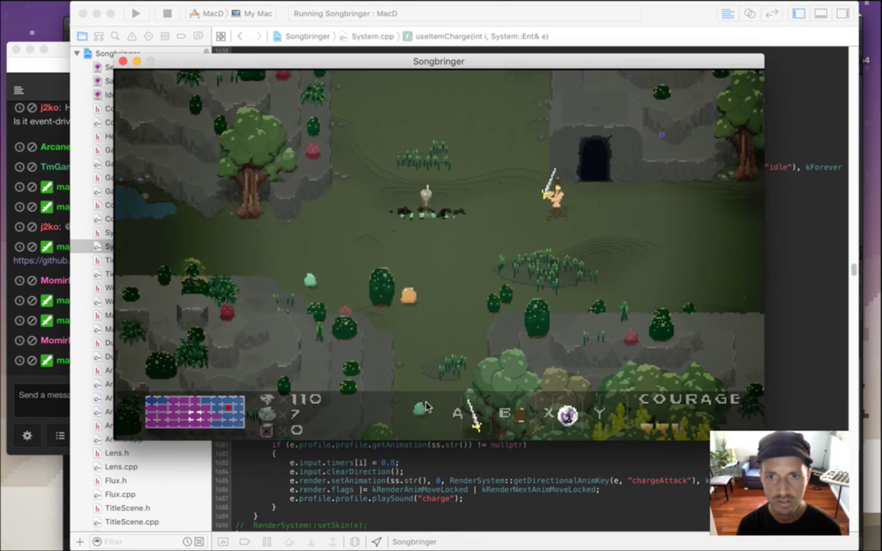
{"action": "key", "text": "Down"}
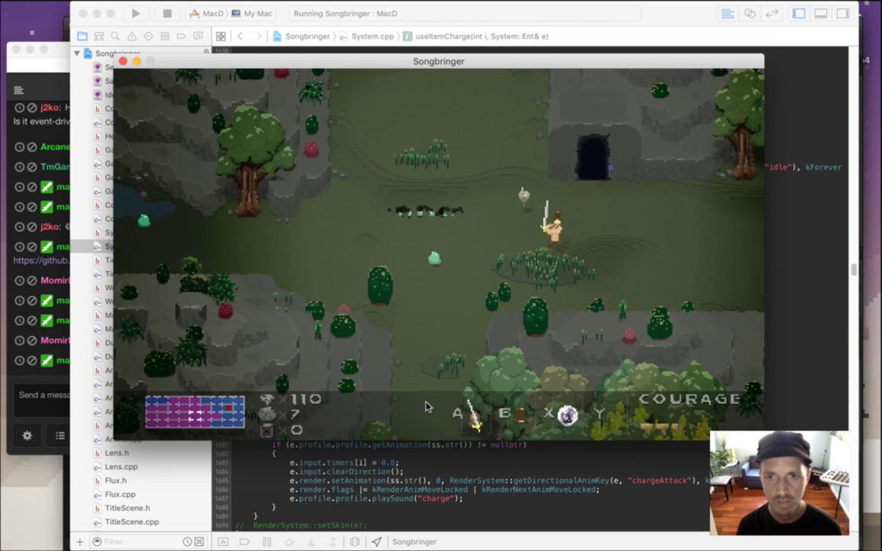
Walk the character around the area and south into the next one to observe the movement animations after charging.
{"action": "key", "text": "Right"}
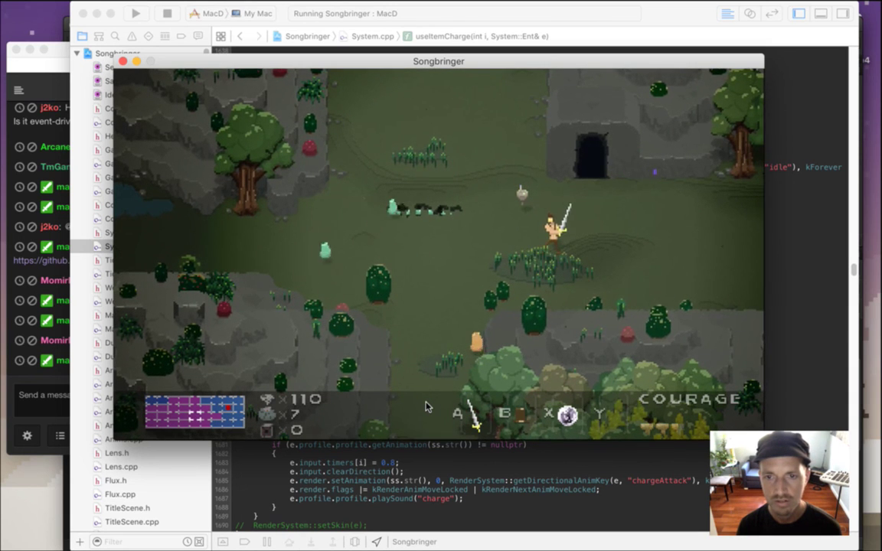
{"action": "key", "text": "Up"}
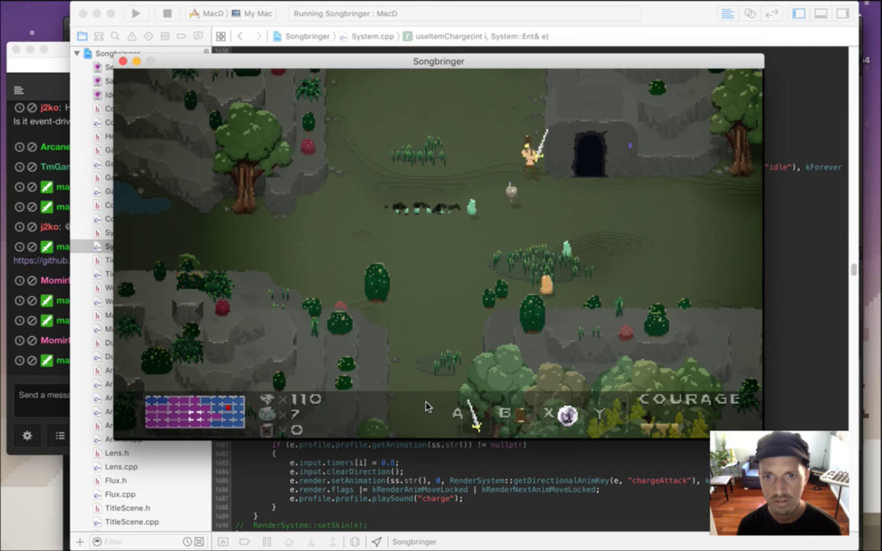
{"action": "key", "text": "Left"}
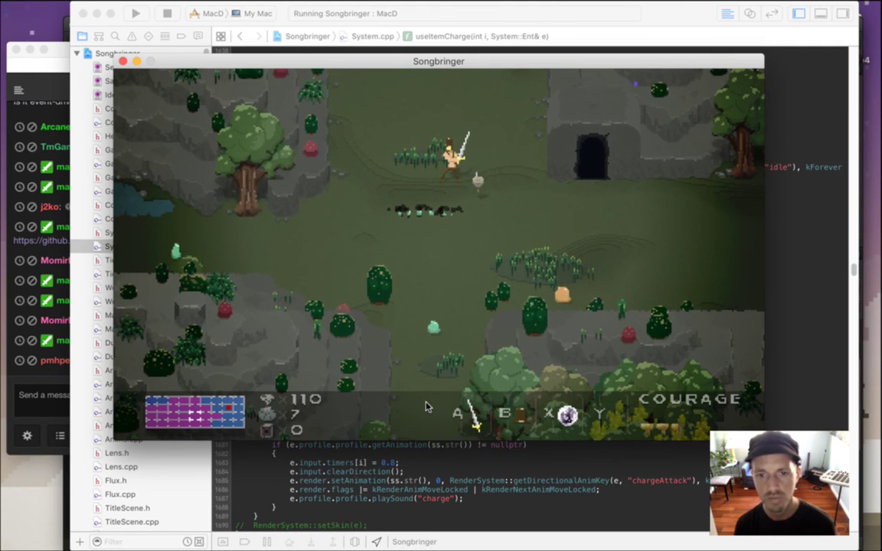
{"action": "key", "text": "Down"}
{"action": "key", "text": "Right"}
{"action": "key", "text": "Down"}
{"action": "key", "text": "Right"}
{"action": "key", "text": "Left"}
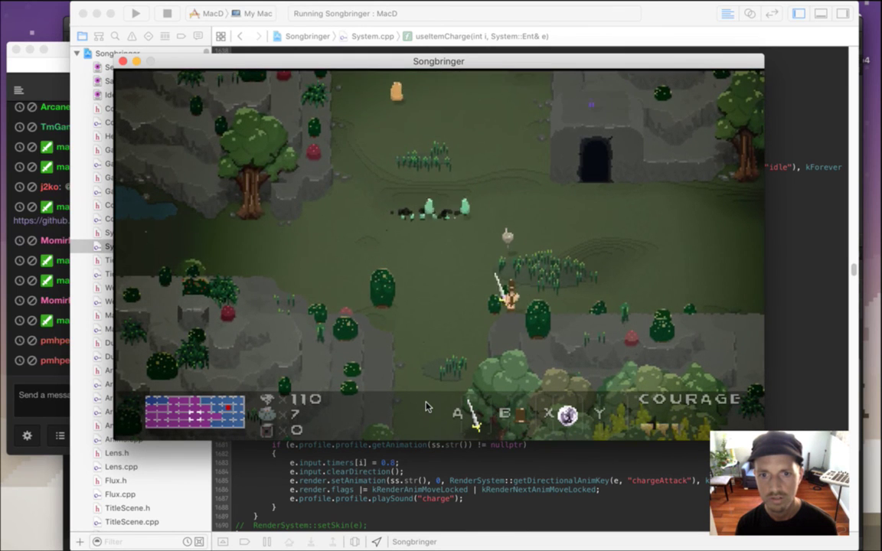
{"action": "key", "text": "Down"}
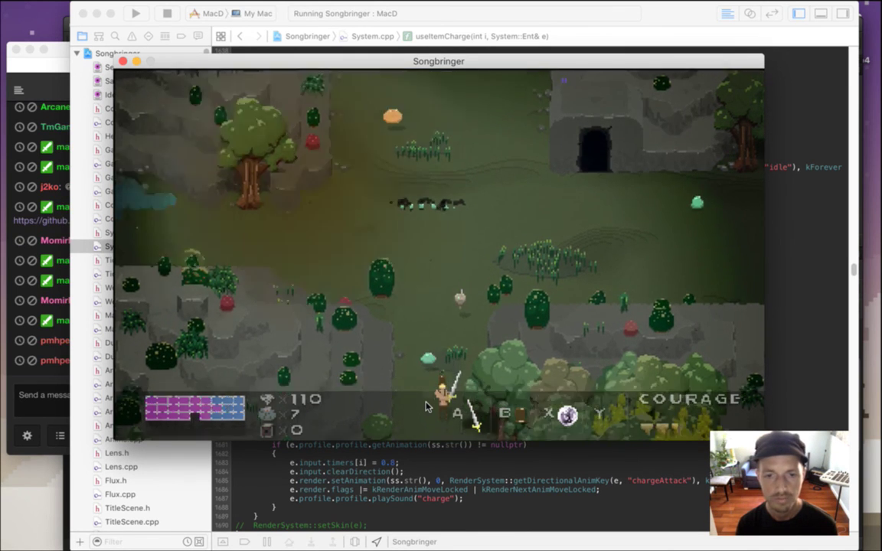
{"action": "key", "text": "Down"}
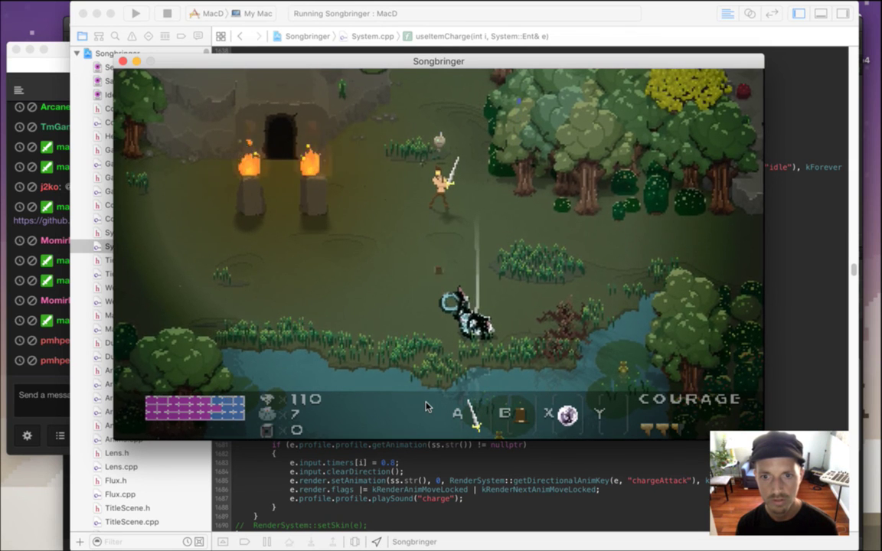
Switch the X slot to the Cactus and back to the Charge skill in the game's inventory, and close it.
{"action": "key", "text": "Tab"}
{"action": "key", "text": "Left"}
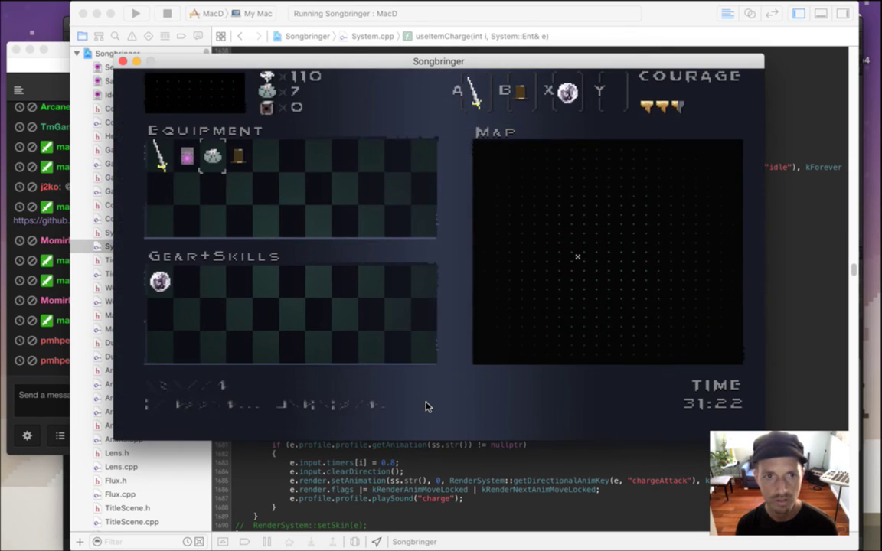
{"action": "key", "text": "x"}
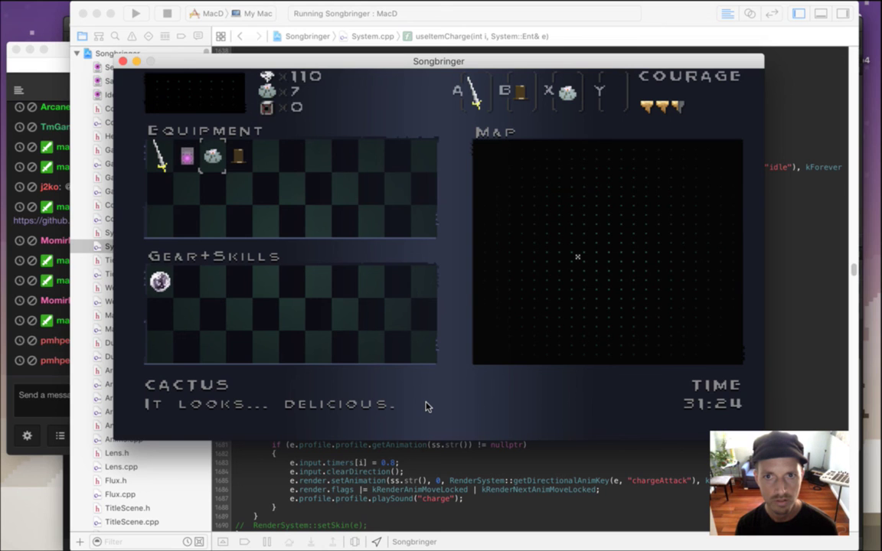
{"action": "key", "text": "Down"}
{"action": "key", "text": "x"}
{"action": "key", "text": "Escape"}
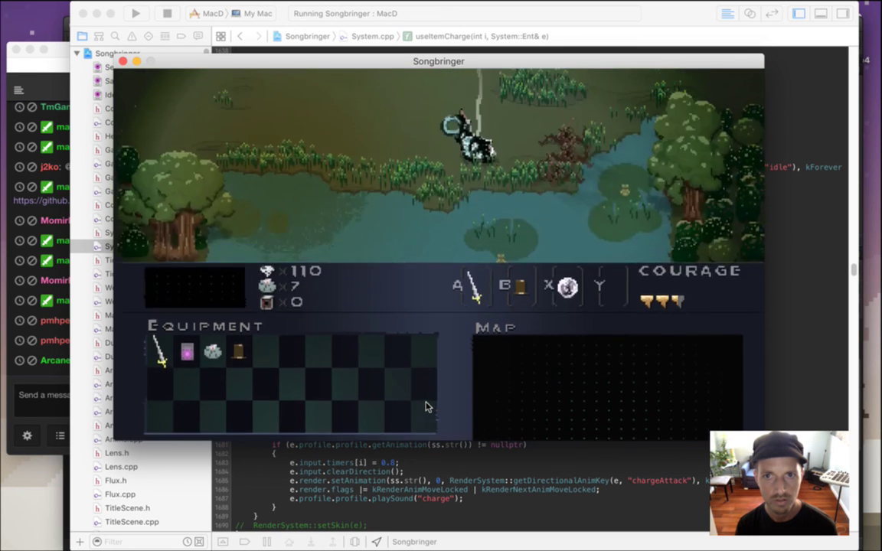
Quit the game and add e.input.setTimer(i, 0.5); and e.gear.ready[kA] = false; below the commented-out block in useItemCharge.
{"action": "key", "text": "super+q"}
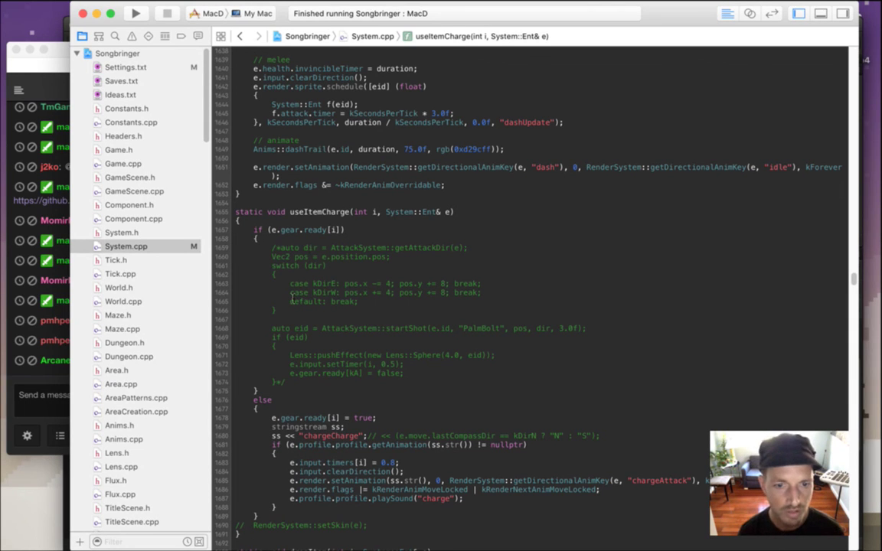
{"action": "left_click_drag", "start_coordinate": [286, 449], "coordinate": [330, 484]}
{"action": "left_click", "coordinate": [348, 501]}
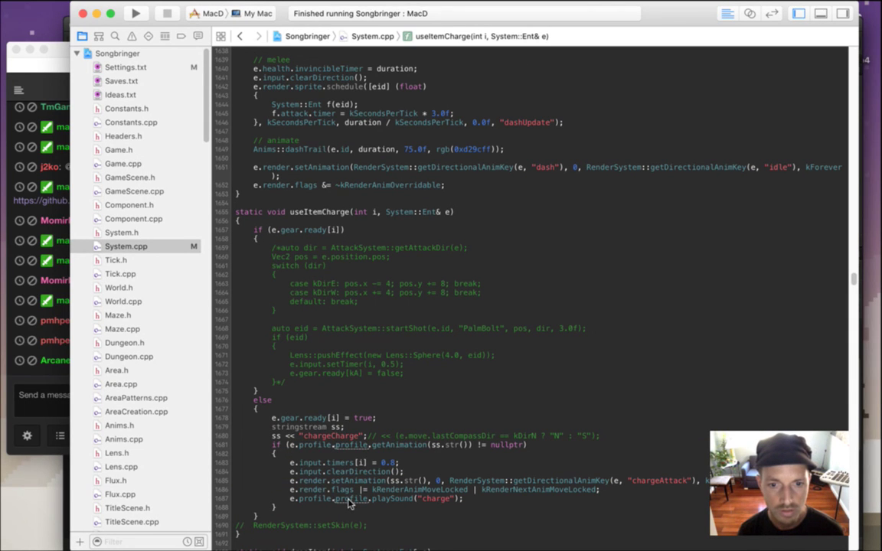
{"action": "left_click", "coordinate": [349, 499]}
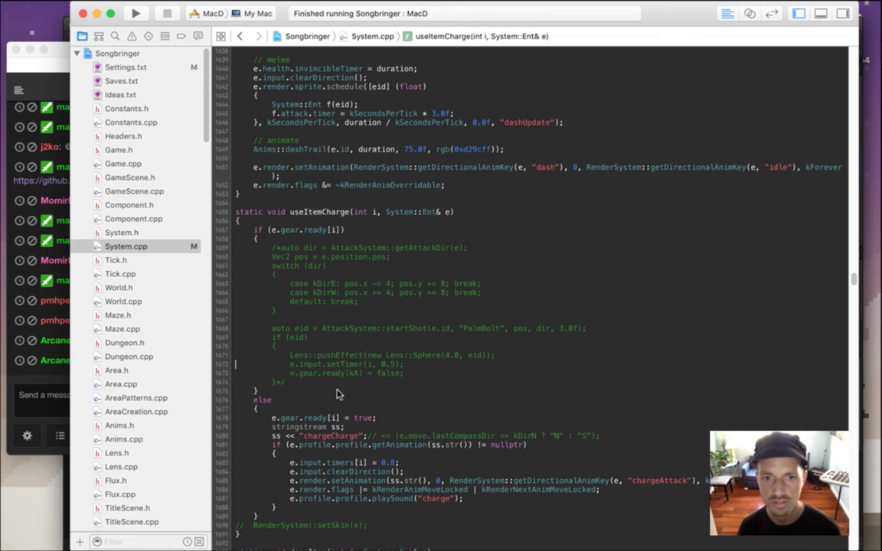
{"action": "key", "text": "shift+Down"}
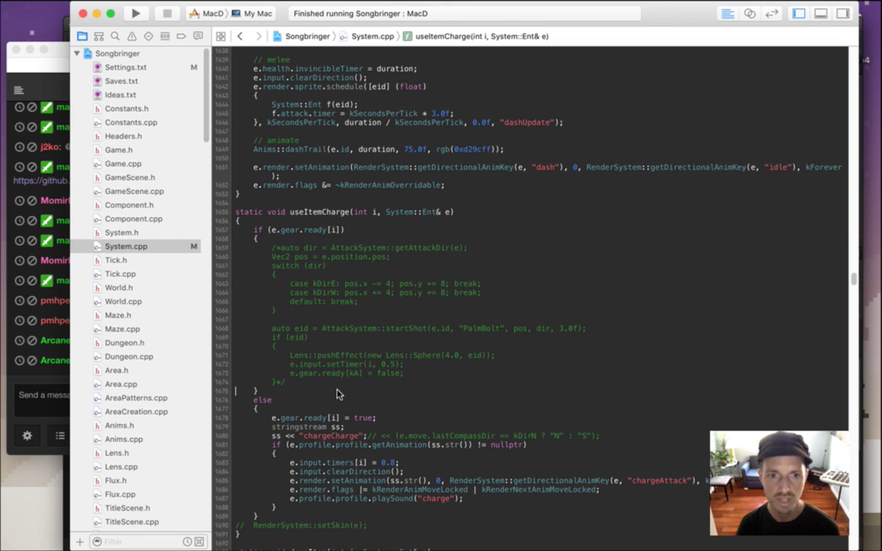
{"action": "type", "text": "e.input.setTimer(i, 0.5);"}
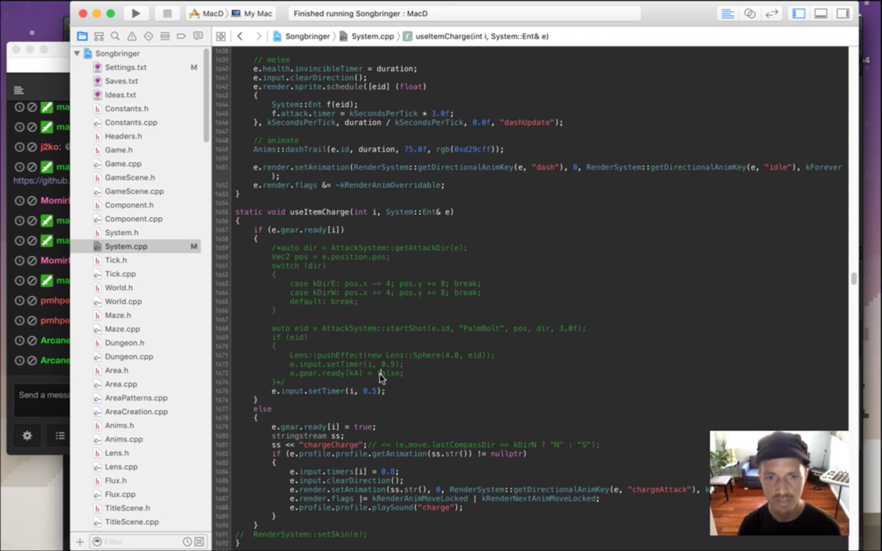
{"action": "type", "text": "e.gear.ready[kA] = false;"}
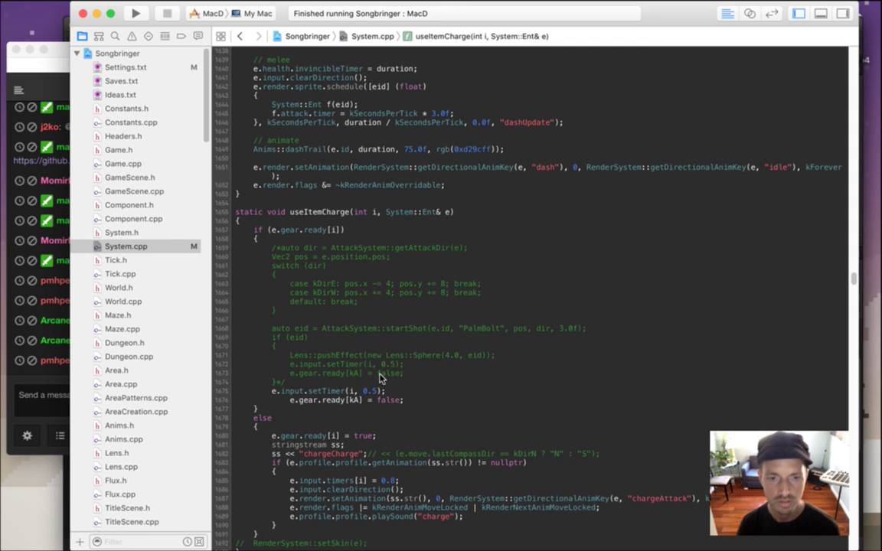
{"action": "key", "text": "super+["}
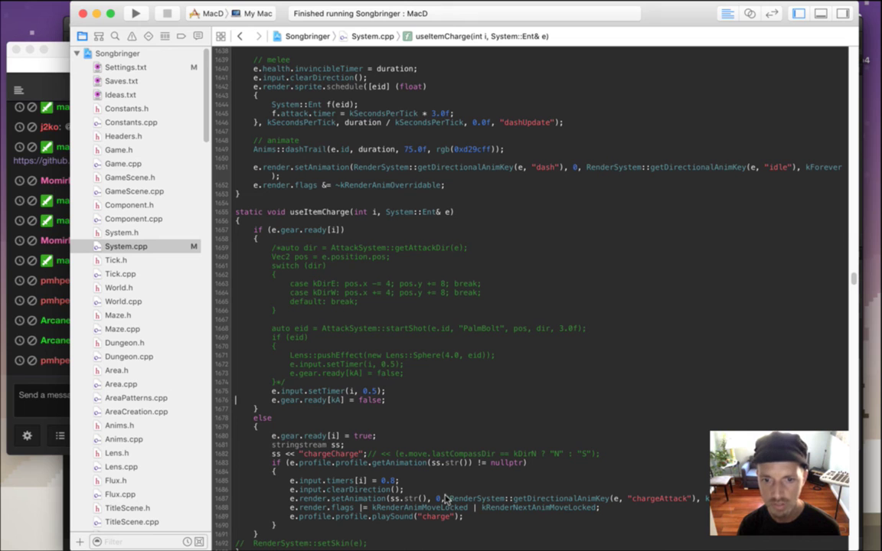
Cut the chargeAttack and kForever arguments from the else branch's setAnimation call, leaving e.render.setAnimation(ss.str(), 0);.
{"action": "left_click_drag", "start_coordinate": [477, 503], "coordinate": [519, 503]}
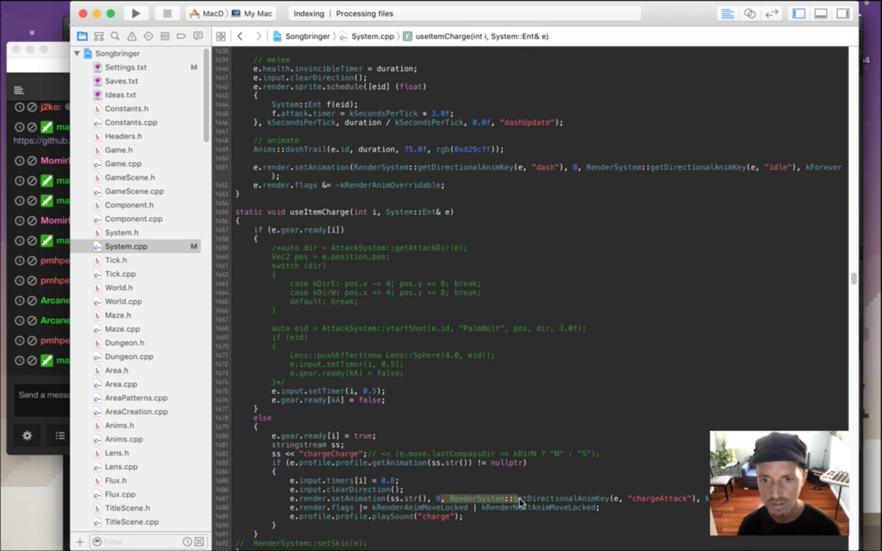
{"action": "left_click_drag", "start_coordinate": [519, 501], "coordinate": [460, 506]}
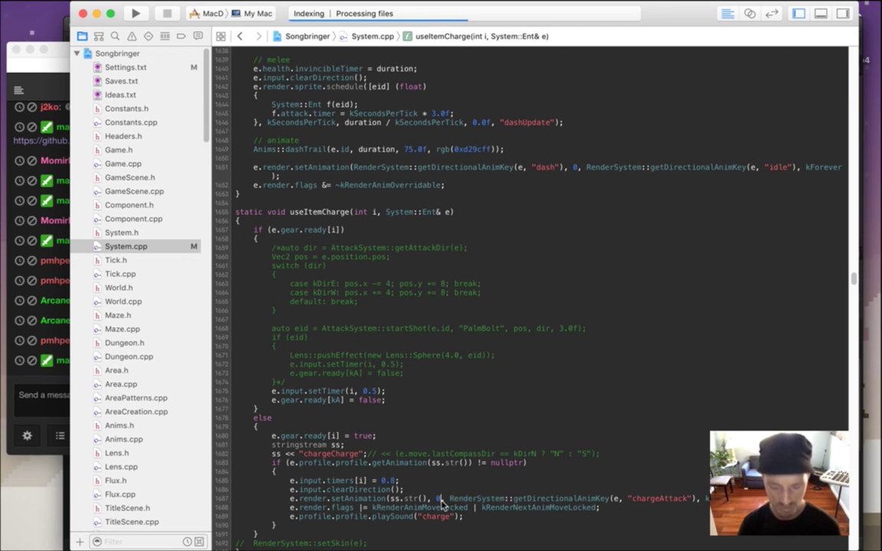
{"action": "key", "text": "Return"}
{"action": "key", "text": "super+Left"}
{"action": "key", "text": "Down"}
{"action": "key", "text": "shift+Down"}
{"action": "key", "text": "super+c"}
{"action": "key", "text": "BackSpace"}
{"action": "key", "text": "Up"}
{"action": "key", "text": "Up"}
{"action": "key", "text": "Up"}
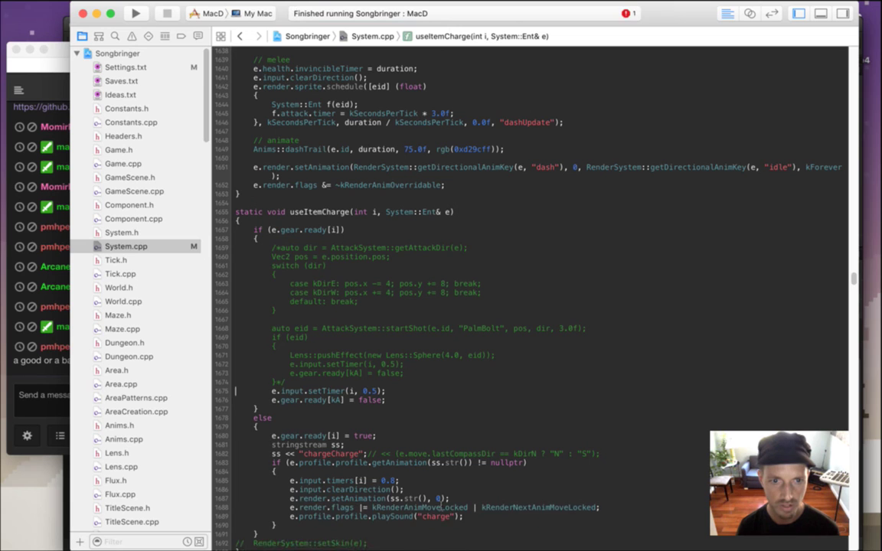
Paste the cut chargeAttack arguments and a copy of the shortened setAnimation call above e.input.setTimer(i, 0.5); in the ready branch.
{"action": "key", "text": "super+v"}
{"action": "key", "text": "Up"}
{"action": "key", "text": "Up"}
{"action": "key", "text": "Up"}
{"action": "key", "text": "Up"}
{"action": "key", "text": "Up"}
{"action": "key", "text": "Up"}
{"action": "key", "text": "Up"}
{"action": "type", "text": "e.render.setAnimation(ss.str(), 0);"}
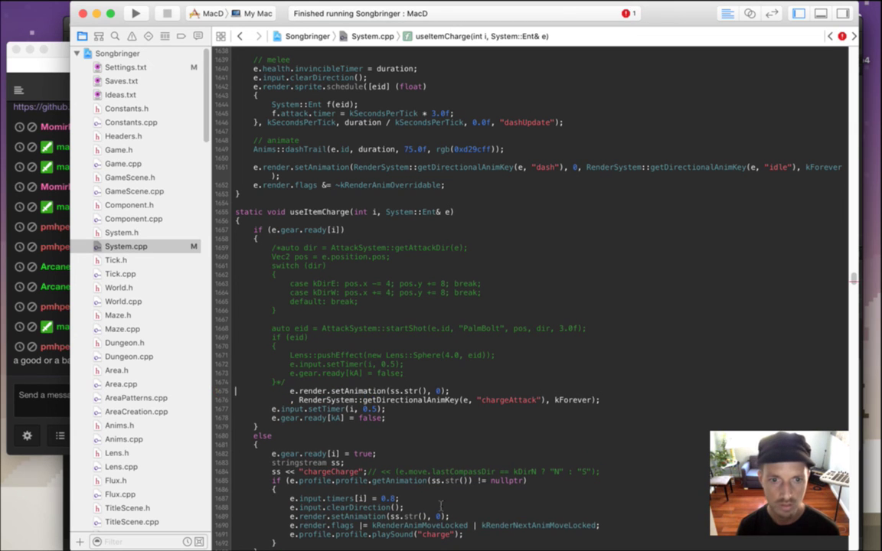
Merge the two pasted lines into e.render.setAnimation(RenderSystem::getDirectionalAnimKey(e, "chargeAttack"), kForever);.
{"action": "key", "text": "Delete"}
{"action": "key", "text": "super+Right"}
{"action": "key", "text": "BackSpace"}
{"action": "key", "text": "BackSpace"}
{"action": "key", "text": "BackSpace"}
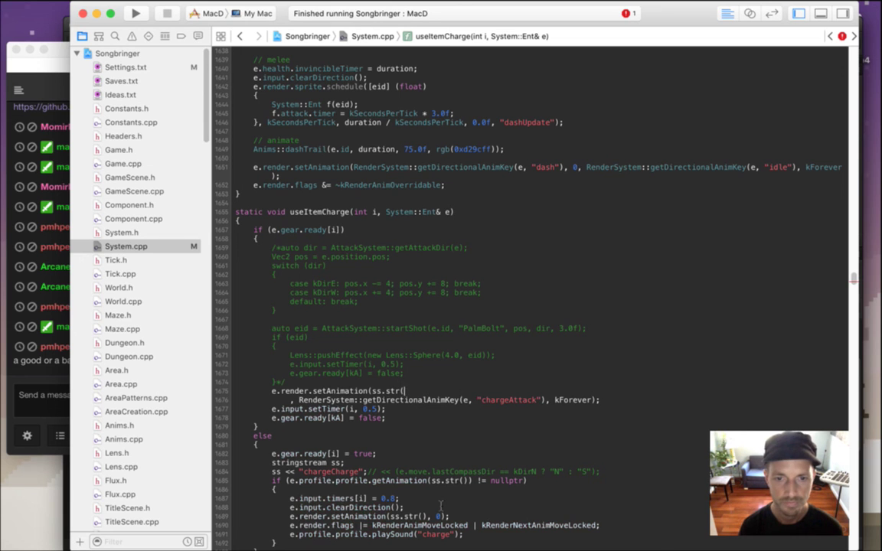
{"action": "key", "text": "Delete"}
{"action": "key", "text": "Delete"}
{"action": "key", "text": "Delete"}
{"action": "key", "text": "Delete"}
{"action": "key", "text": "Delete"}
{"action": "key", "text": "Delete"}
{"action": "key", "text": "Delete"}
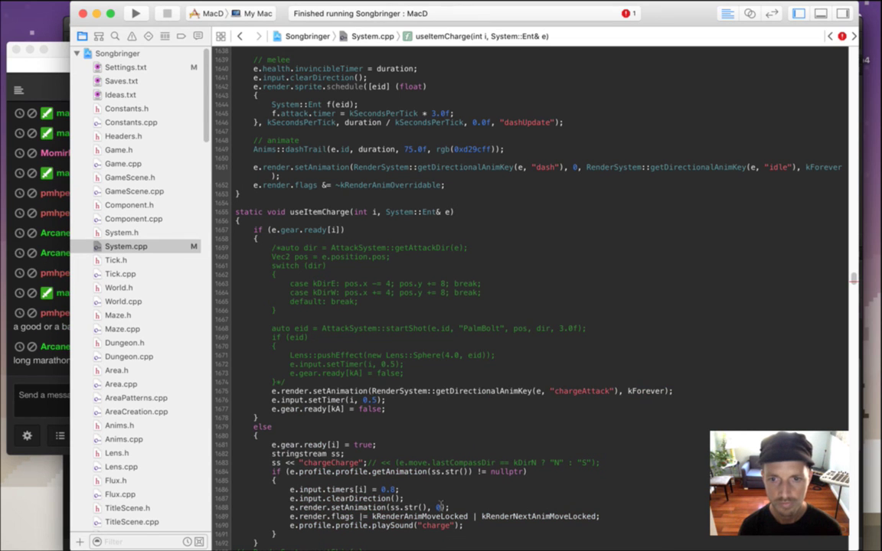
Copy the render flags line below the chargeAttack setAnimation call and reduce it to e.render.flags |= kRenderAnimMoveLocked;.
{"action": "key", "text": "Down"}
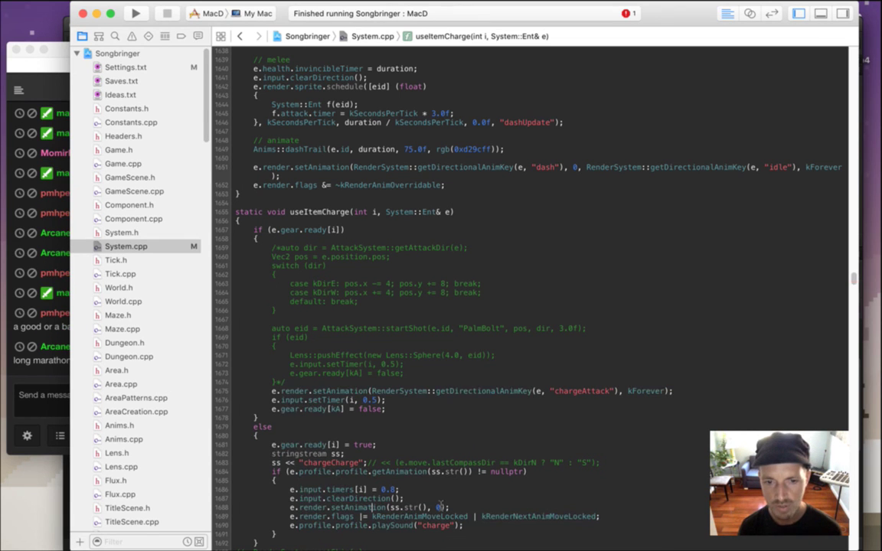
{"action": "key", "text": "shift+Down"}
{"action": "key", "text": "super+c"}
{"action": "key", "text": "Up"}
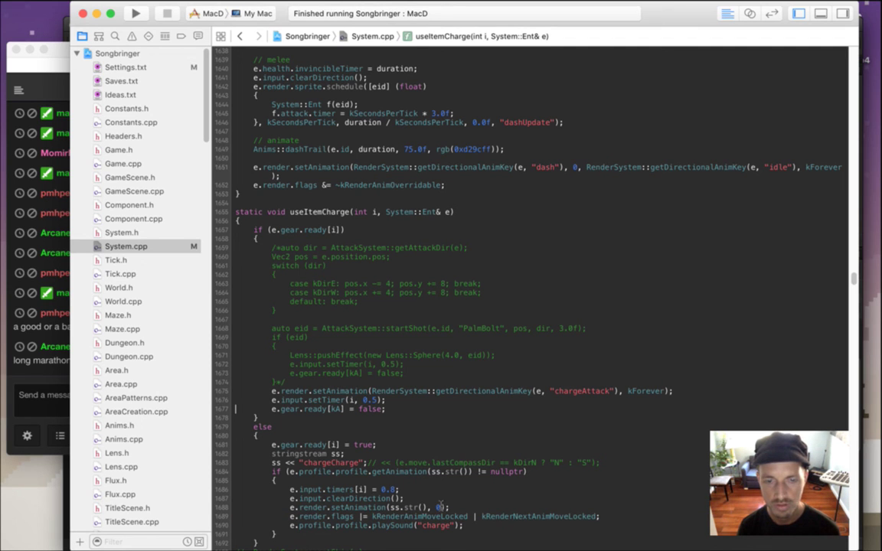
{"action": "key", "text": "super+v"}
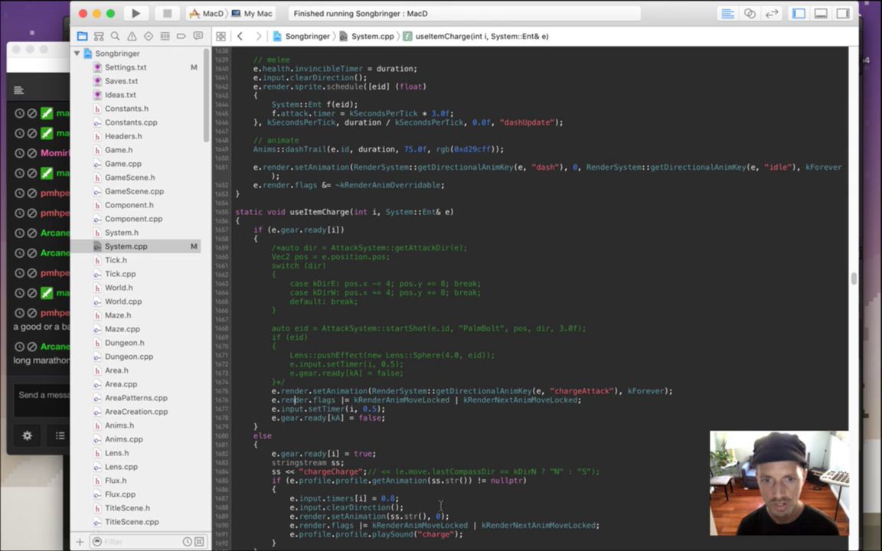
{"action": "type", "text": ";//"}
{"action": "key", "text": "ctrl+k"}
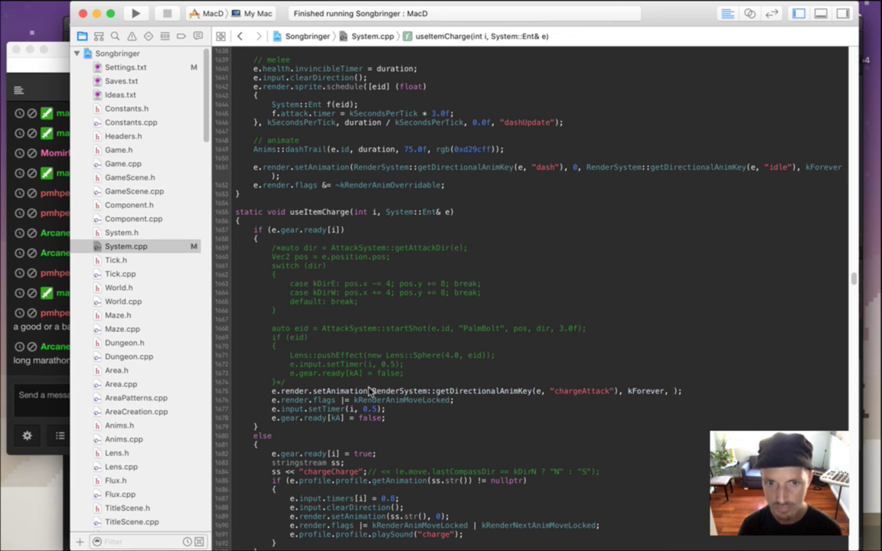
Change the arguments after "chargeAttack" in the setAnimation call to 0, RenderSystem::getDirectionalAnimKey(e, "idle"), kForever.
{"action": "left_click_drag", "start_coordinate": [371, 392], "coordinate": [560, 393]}
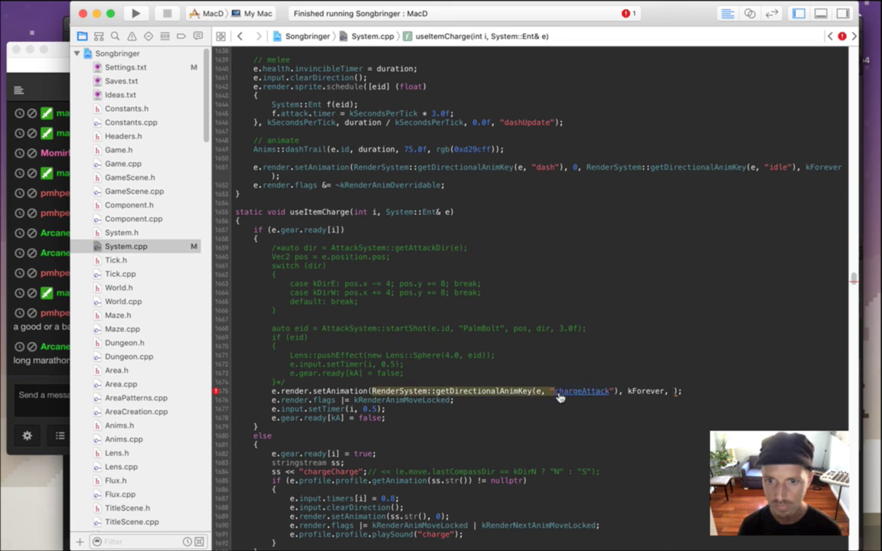
{"action": "key", "text": "super+c"}
{"action": "left_click", "coordinate": [672, 392]}
{"action": "key", "text": "super+v"}
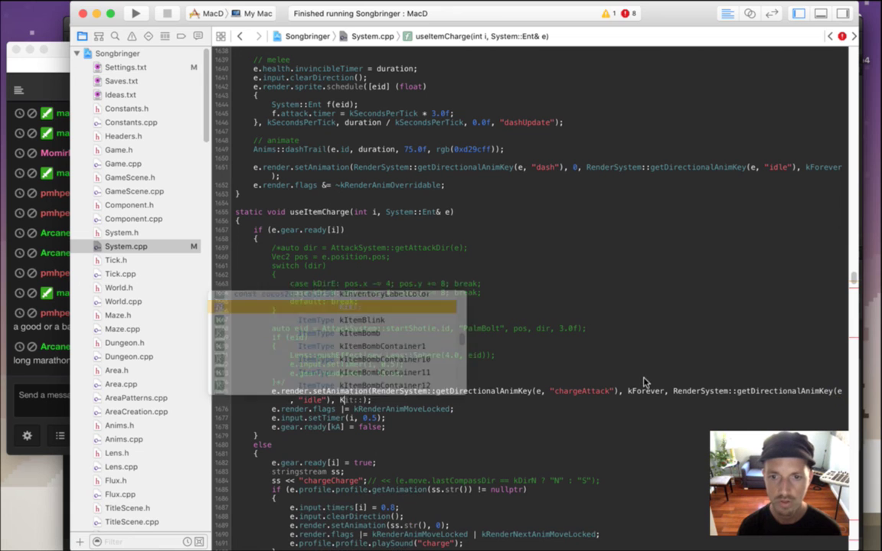
{"action": "key", "text": "Return"}
{"action": "key", "text": "Return"}
{"action": "key", "text": "BackSpace"}
{"action": "key", "text": "BackSpace"}
{"action": "key", "text": "BackSpace"}
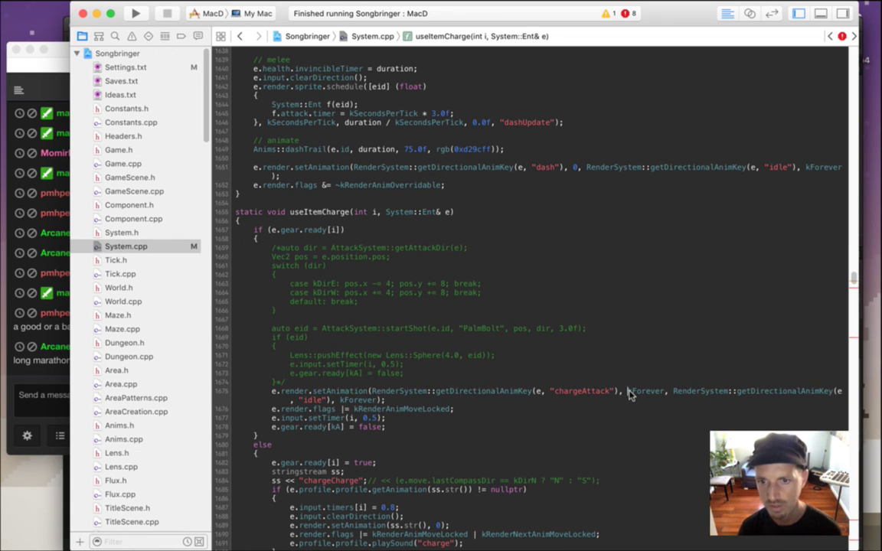
{"action": "type", "text": "0"}
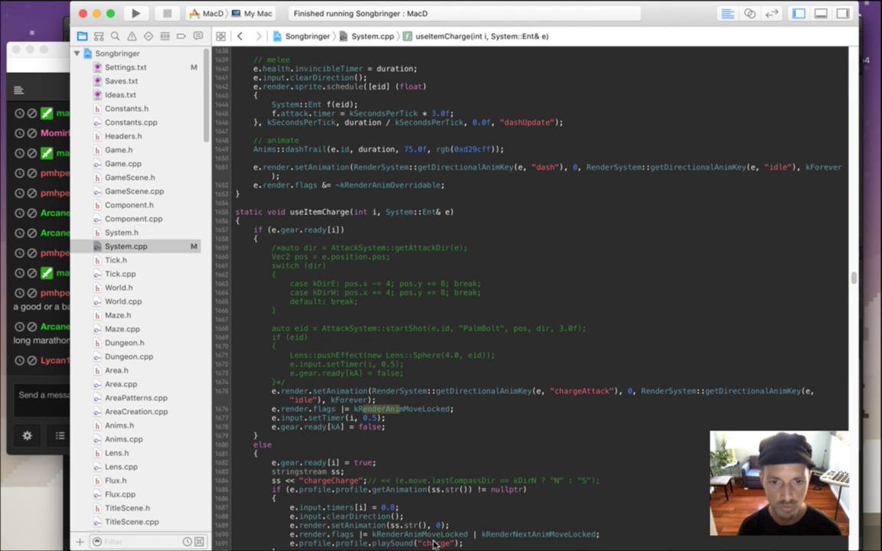
Reduce the else branch's render flags to kRenderAnimMoveLocked only, and run the project.
{"action": "type", "text": " |"}
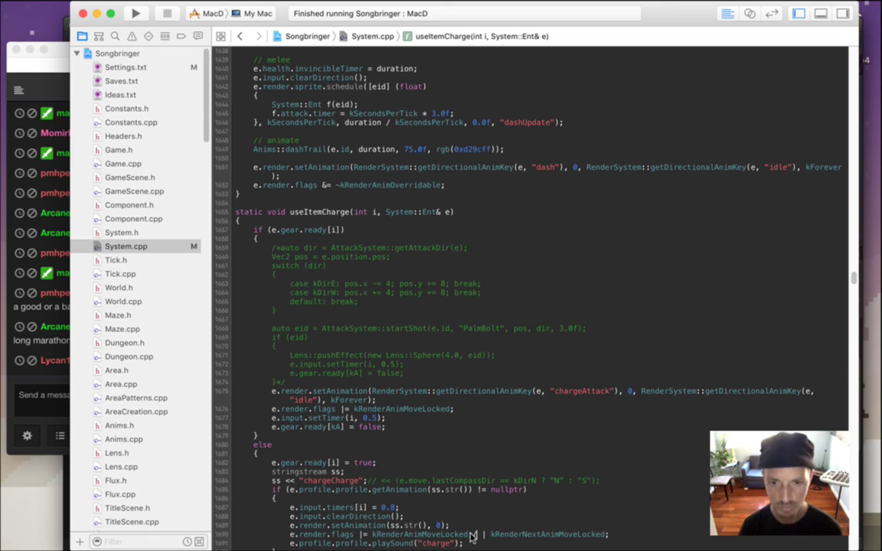
{"action": "key", "text": "super+z"}
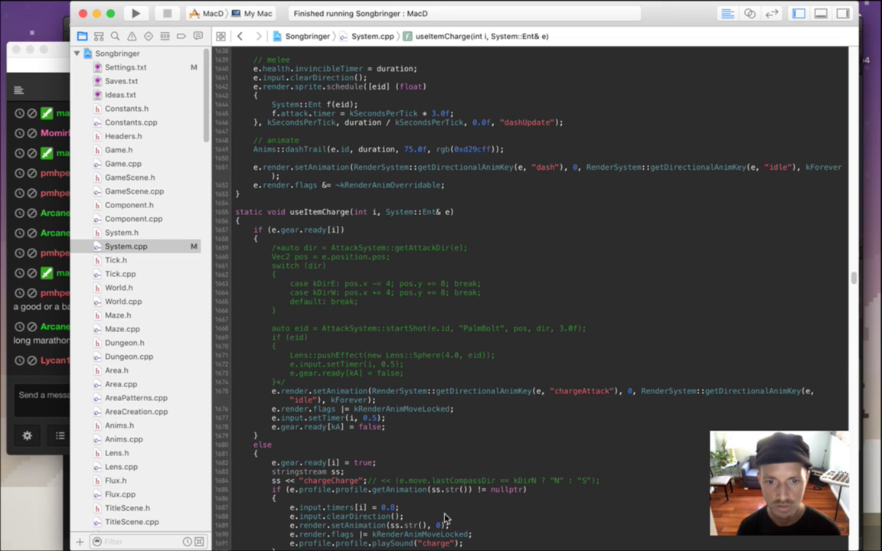
{"action": "key", "text": "Down"}
{"action": "key", "text": "Down"}
{"action": "key", "text": "Down"}
{"action": "key", "text": "Down"}
{"action": "key", "text": "Down"}
{"action": "key", "text": "Down"}
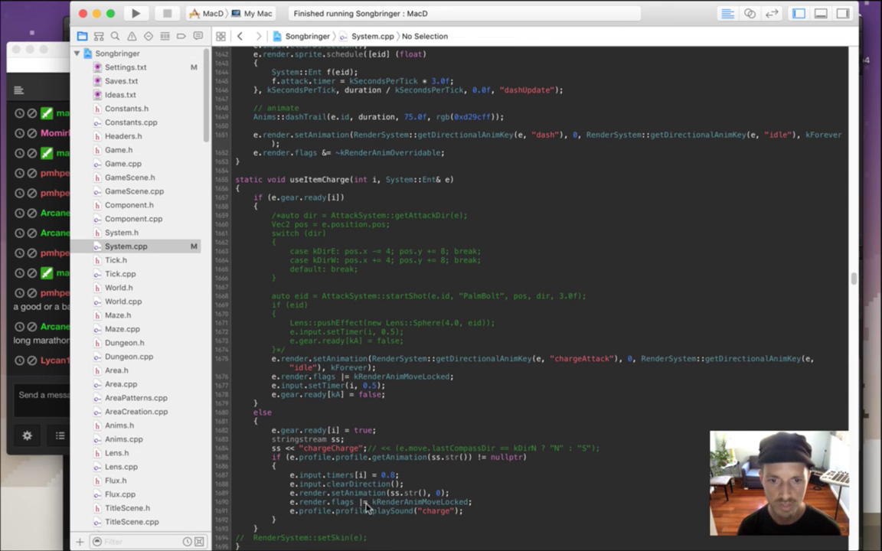
{"action": "double_click", "coordinate": [391, 503]}
{"action": "double_click", "coordinate": [439, 494]}
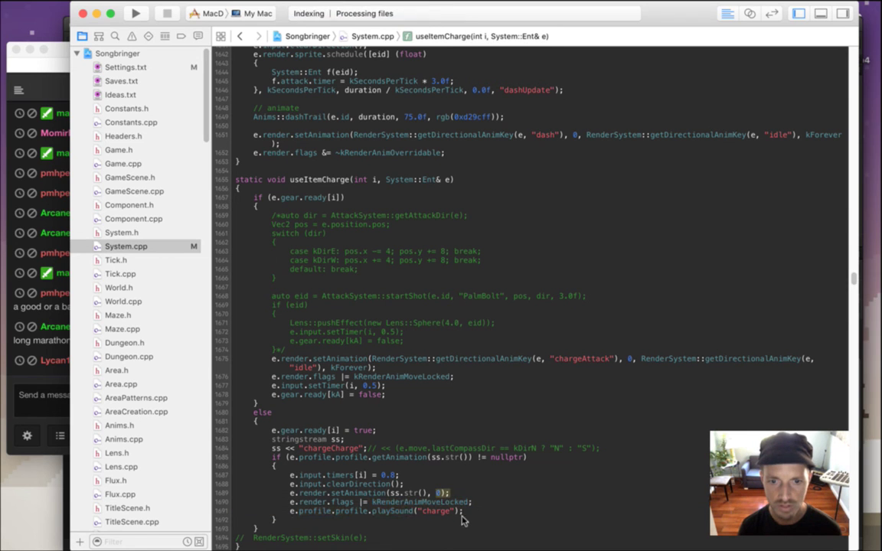
{"action": "key", "text": "super+r"}
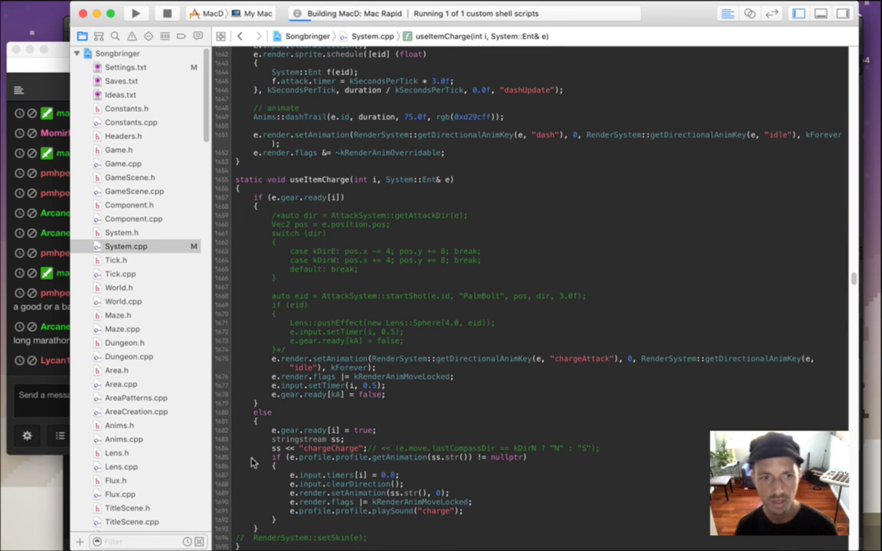
Switch to the Twitch chat window, make it taller and read the latest viewer messages about the Linux installation stream.
{"action": "left_click", "coordinate": [42, 347]}
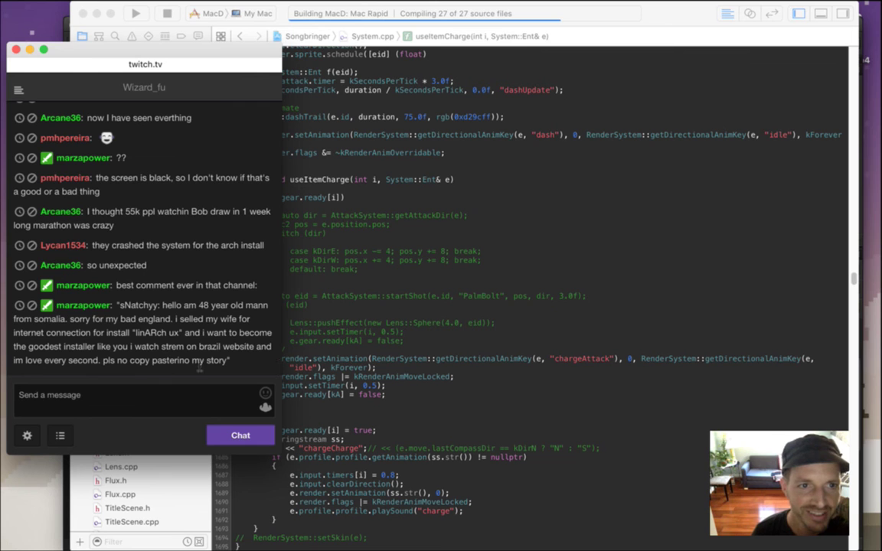
{"action": "left_click_drag", "start_coordinate": [153, 457], "coordinate": [153, 497]}
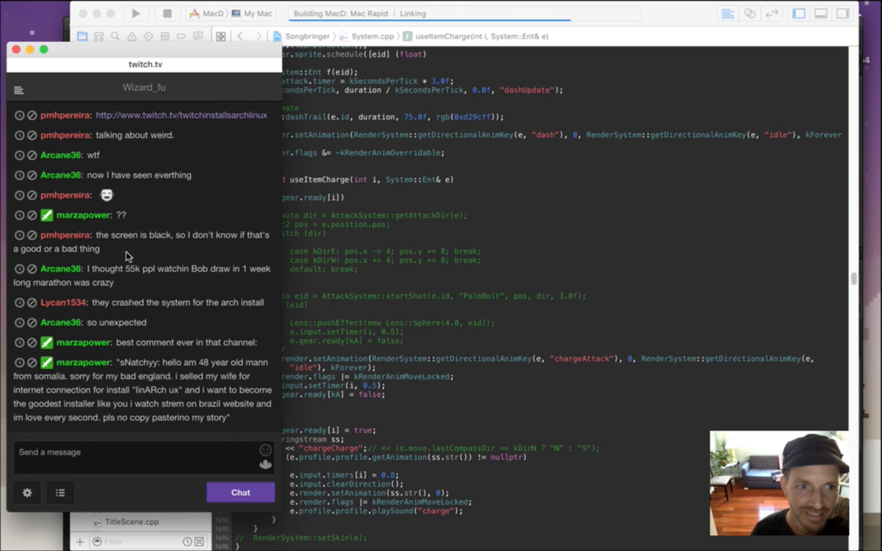
{"action": "left_click_drag", "start_coordinate": [108, 270], "coordinate": [130, 284]}
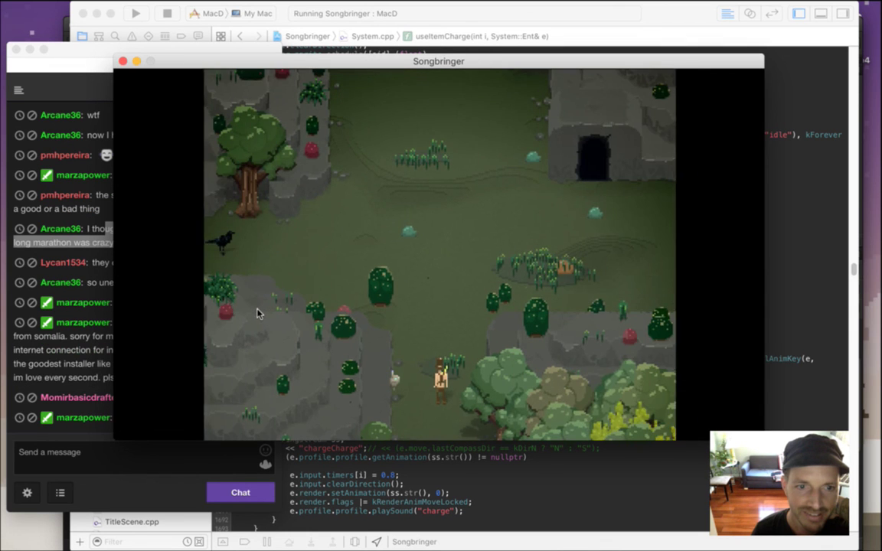
{"action": "left_click", "coordinate": [105, 317]}
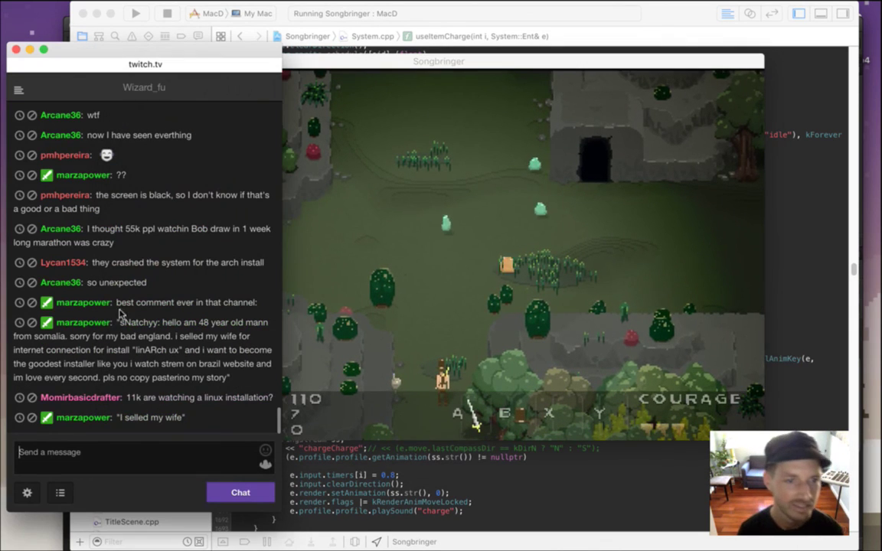
{"action": "left_click_drag", "start_coordinate": [133, 325], "coordinate": [205, 357]}
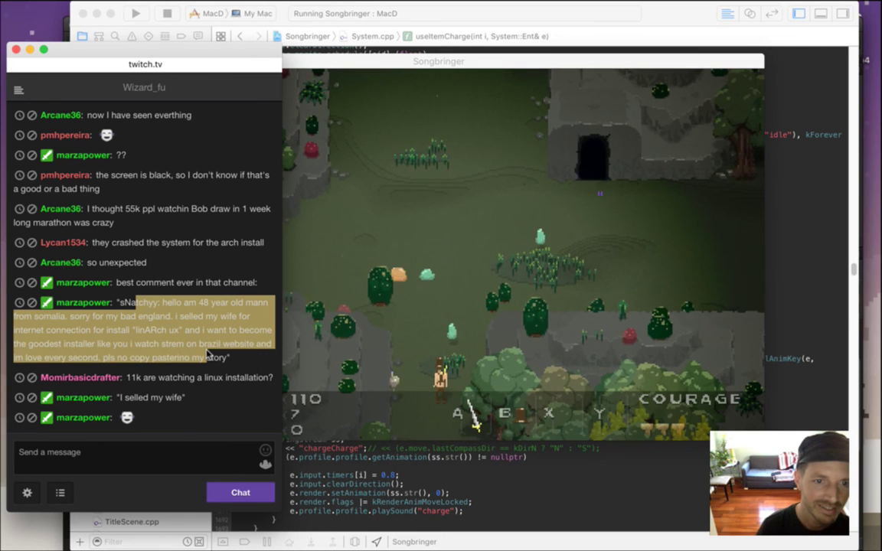
{"action": "left_click", "coordinate": [140, 380]}
{"action": "left_click_drag", "start_coordinate": [140, 381], "coordinate": [276, 375]}
Return to the Songbringer game, walk the hero south and assign the Charge skill to the X slot in the inventory.
{"action": "left_click", "coordinate": [330, 336]}
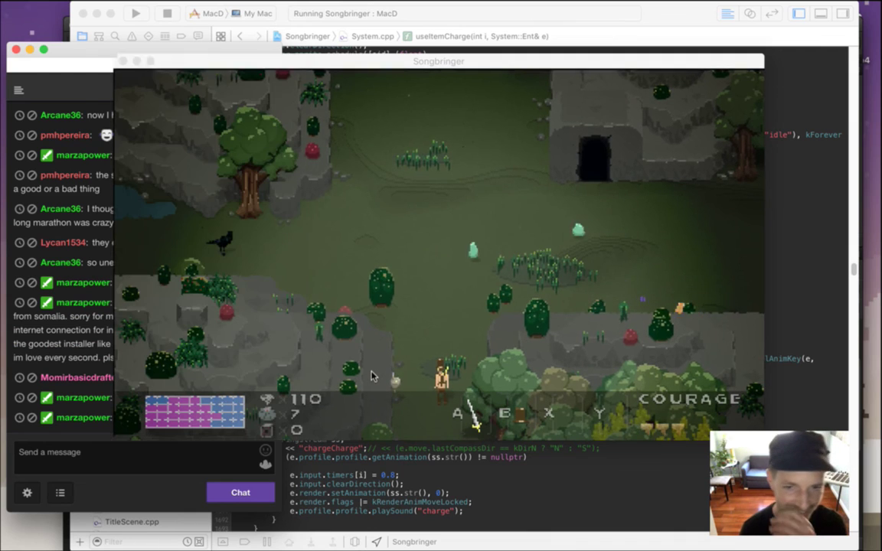
{"action": "key", "text": "Down"}
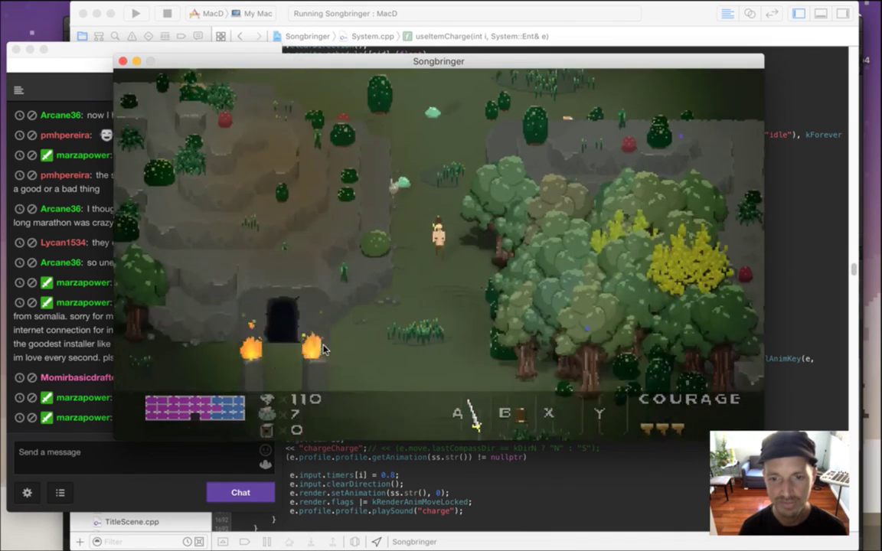
{"action": "key", "text": "Return"}
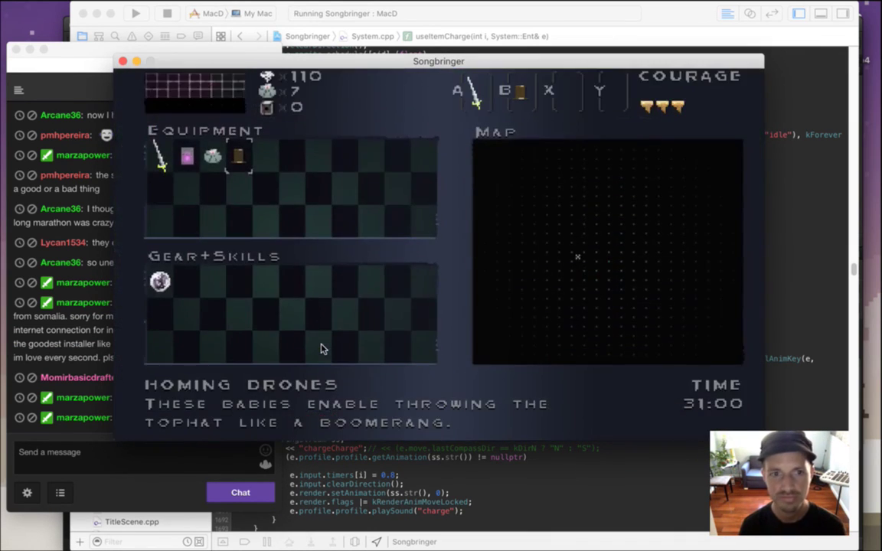
{"action": "key", "text": "Down"}
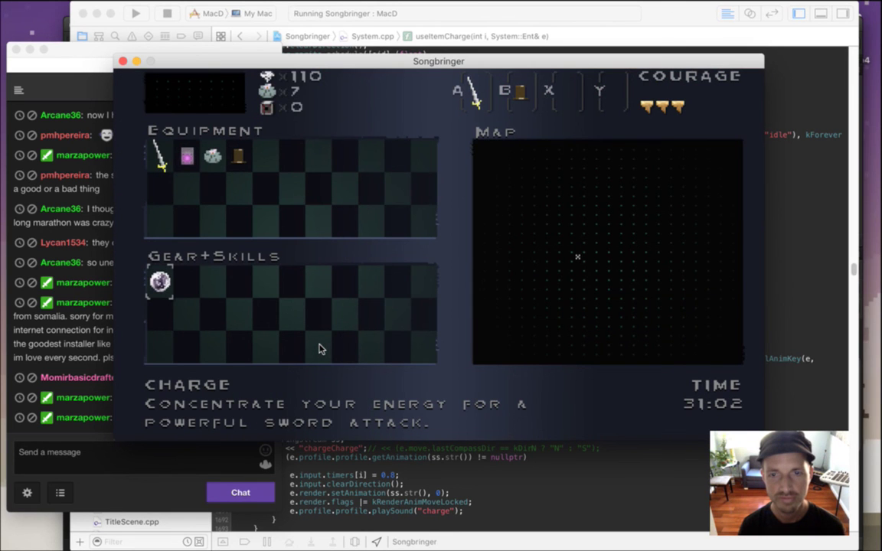
{"action": "key", "text": "Return"}
{"action": "key", "text": "Down"}
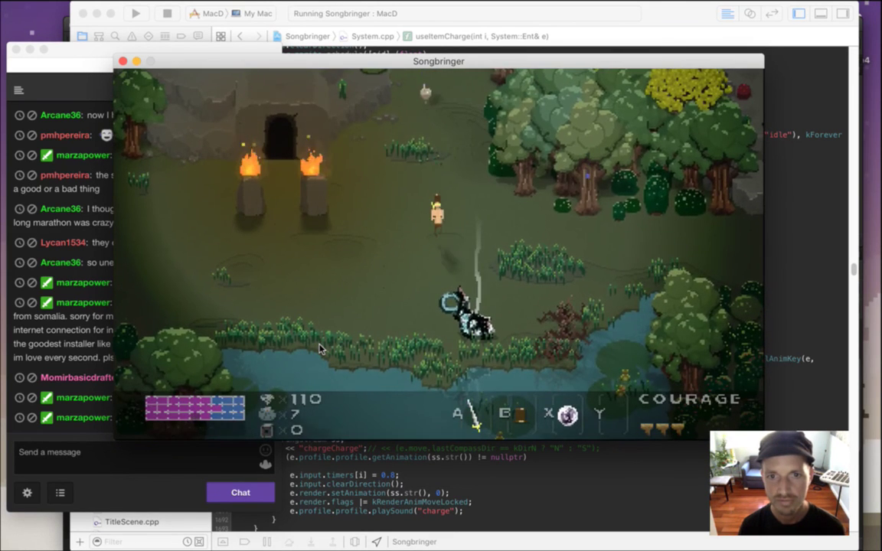
Test the Charge item near the river, including after moving the hero left, and quit the game.
{"action": "key", "text": "x"}
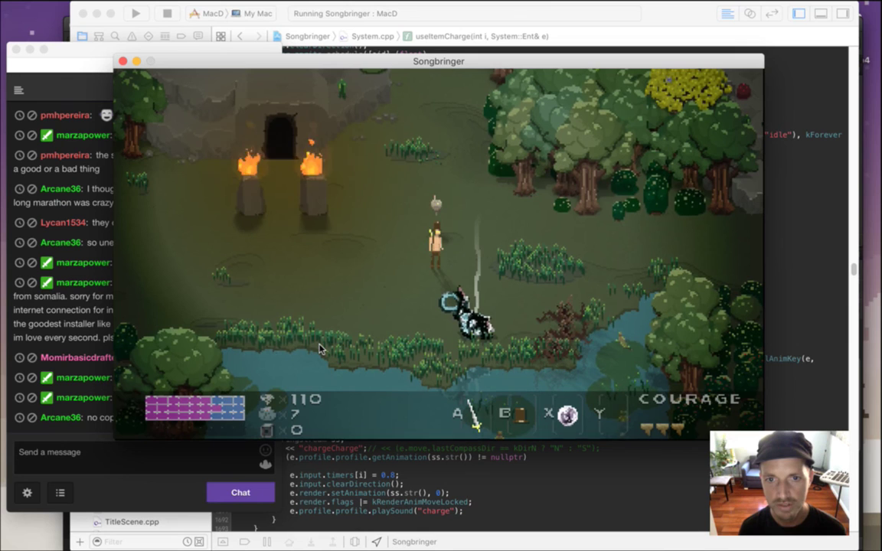
{"action": "key", "text": "Left"}
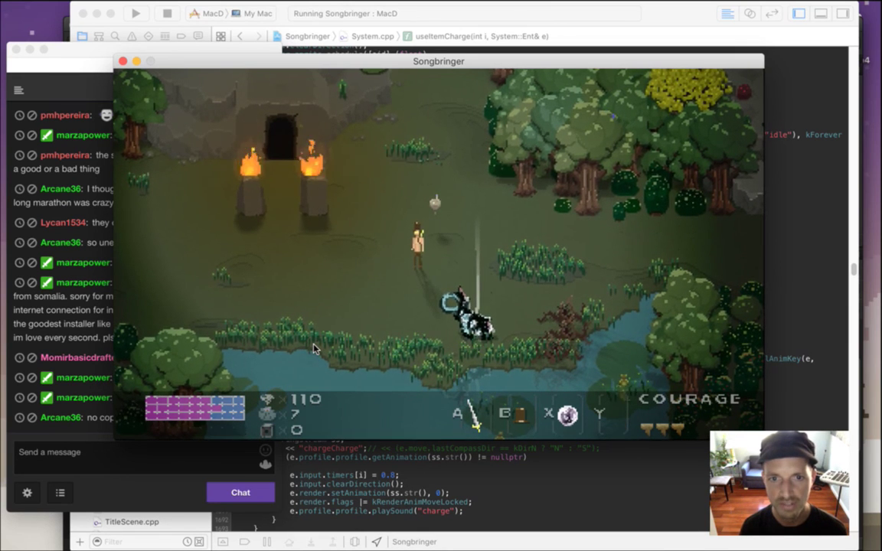
{"action": "key", "text": "a"}
{"action": "key", "text": "a"}
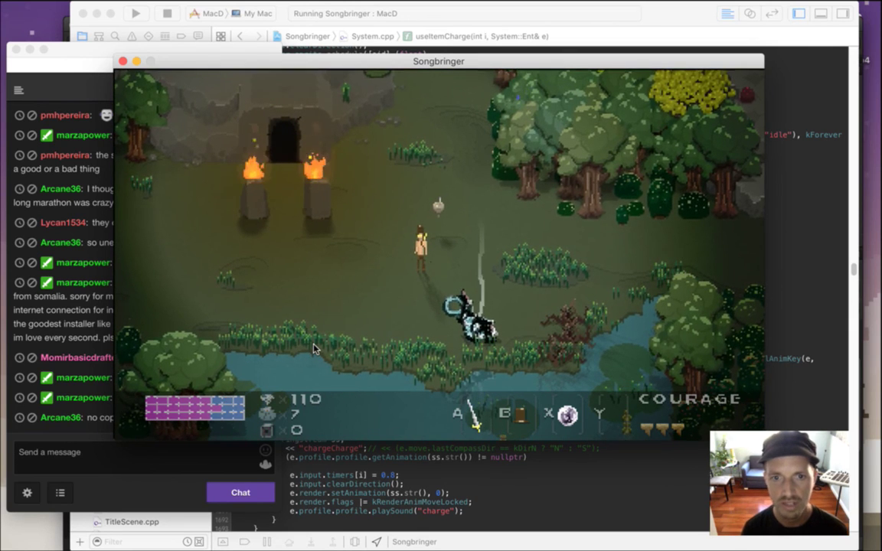
{"action": "key", "text": "super+q"}
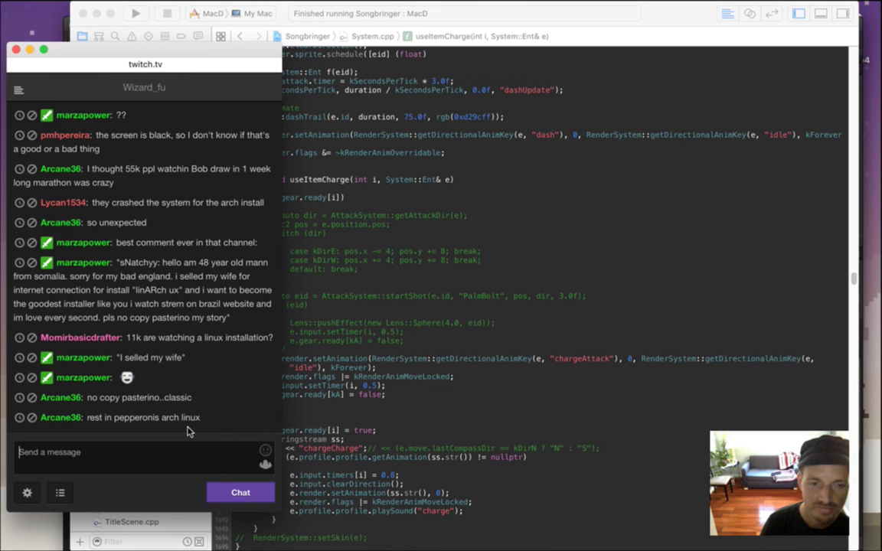
Reload the Twitch chat page, switch back to Xcode and run the Songbringer project again.
{"action": "key", "text": "super+r"}
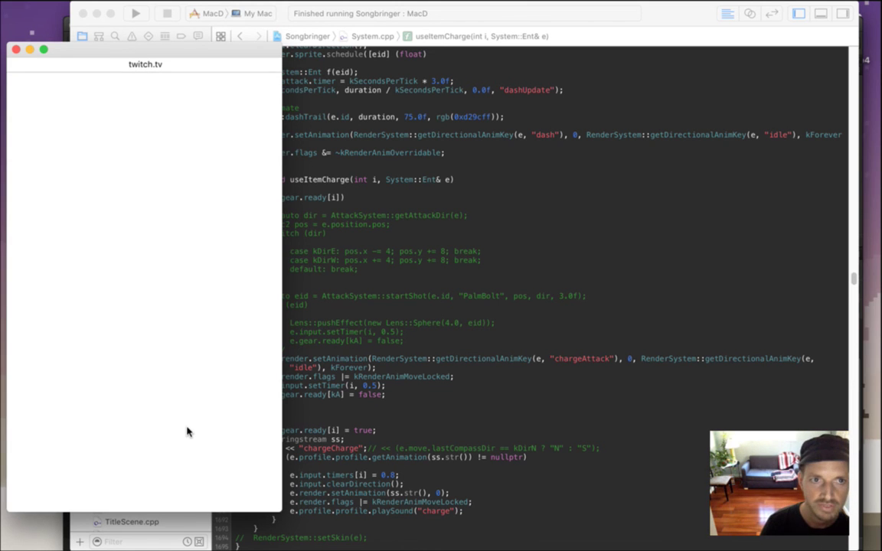
{"action": "left_click", "coordinate": [417, 318]}
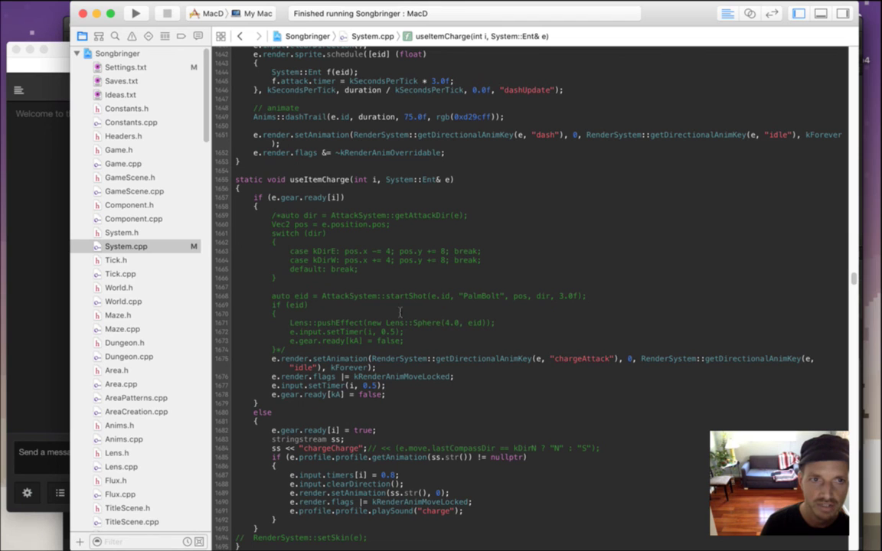
{"action": "key", "text": "super+r"}
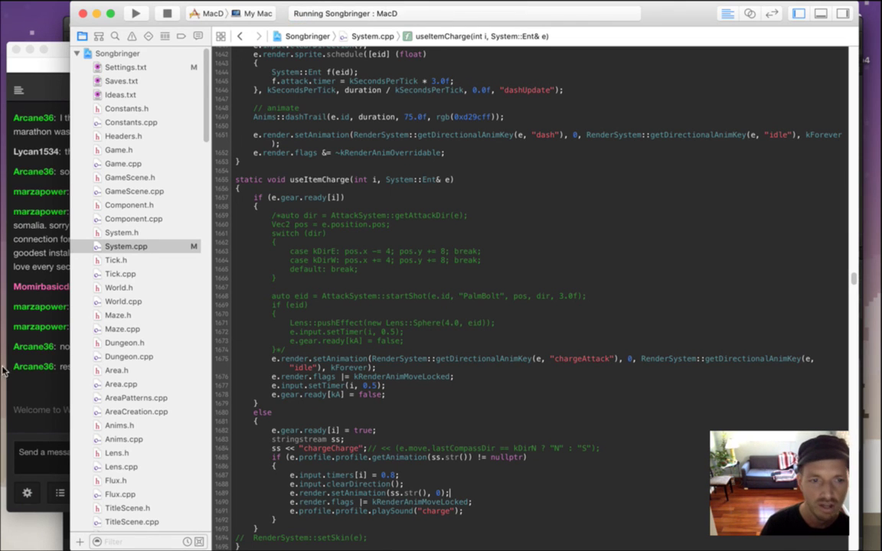
Walk the hero south in the relaunched game, assign Charge to the X slot and close the inventory.
{"action": "left_click", "coordinate": [16, 359]}
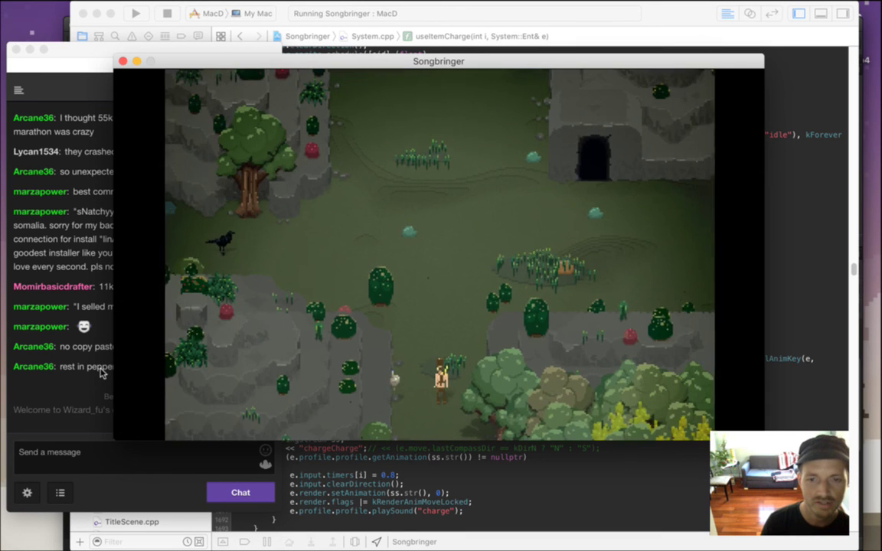
{"action": "key", "text": "Down"}
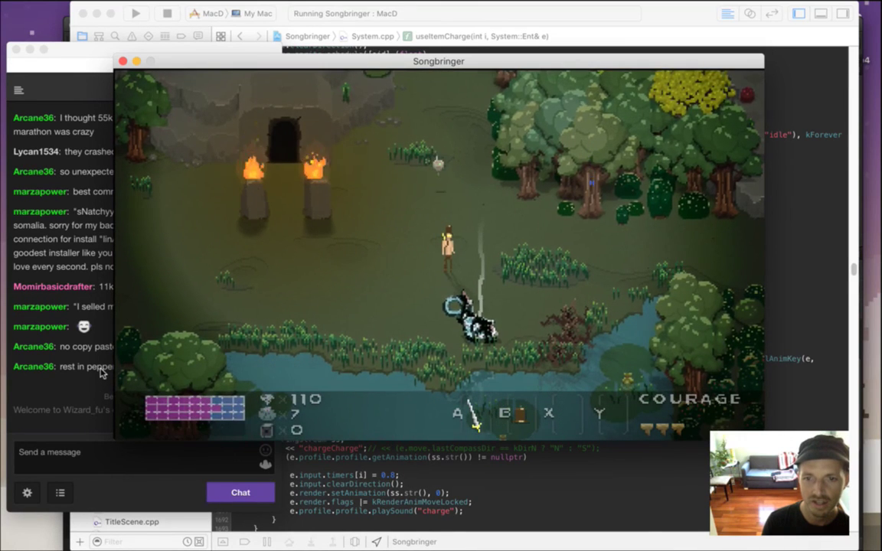
{"action": "key", "text": "Return"}
{"action": "key", "text": "Down"}
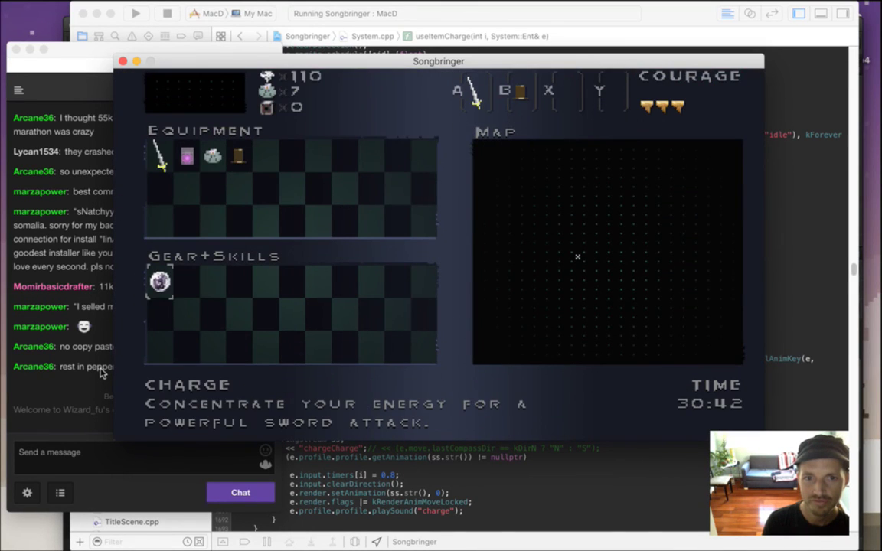
{"action": "key", "text": "Escape"}
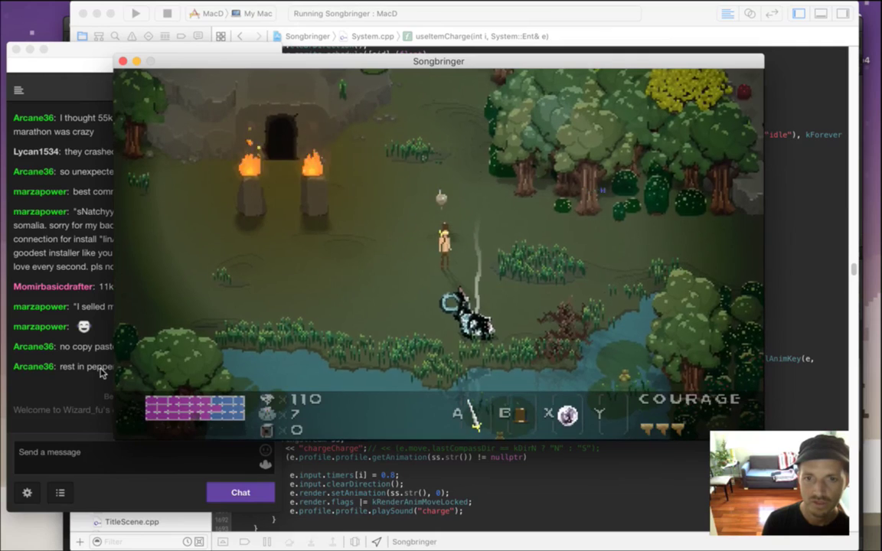
Save and quit to the save list, load the first save to test the hero's attacks, and quit the game.
{"action": "key", "text": "Escape"}
{"action": "key", "text": "Down"}
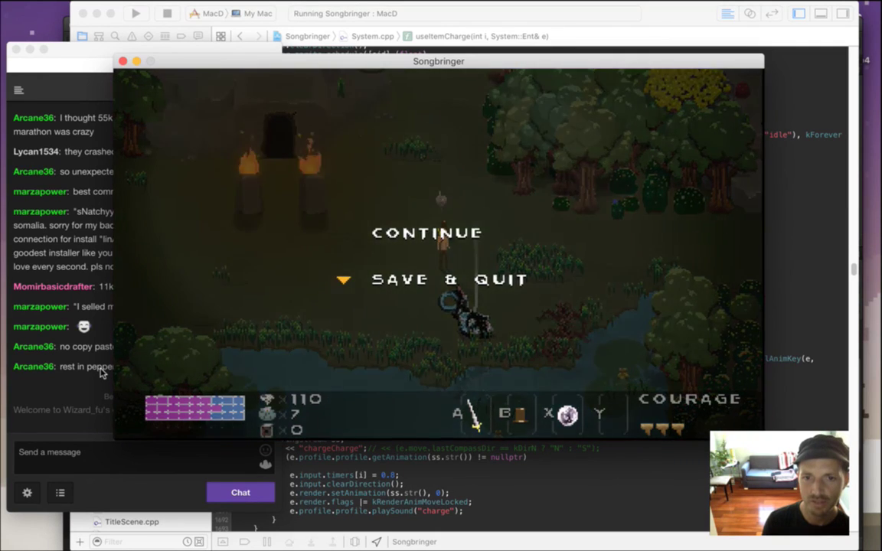
{"action": "key", "text": "Return"}
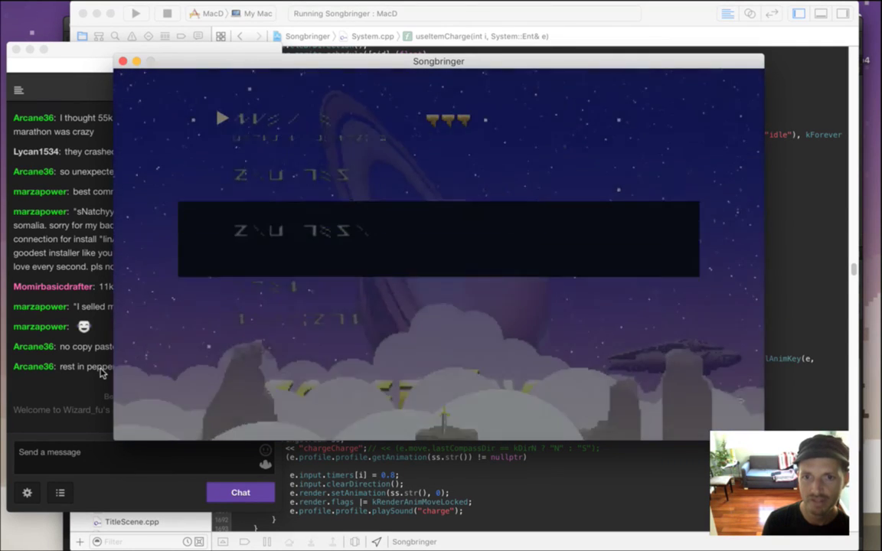
{"action": "key", "text": "Return"}
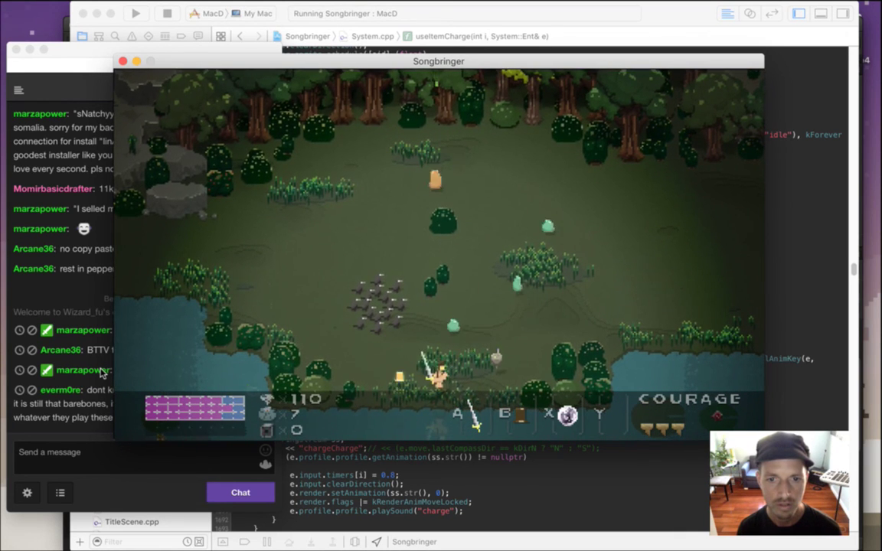
{"action": "key", "text": "super+q"}
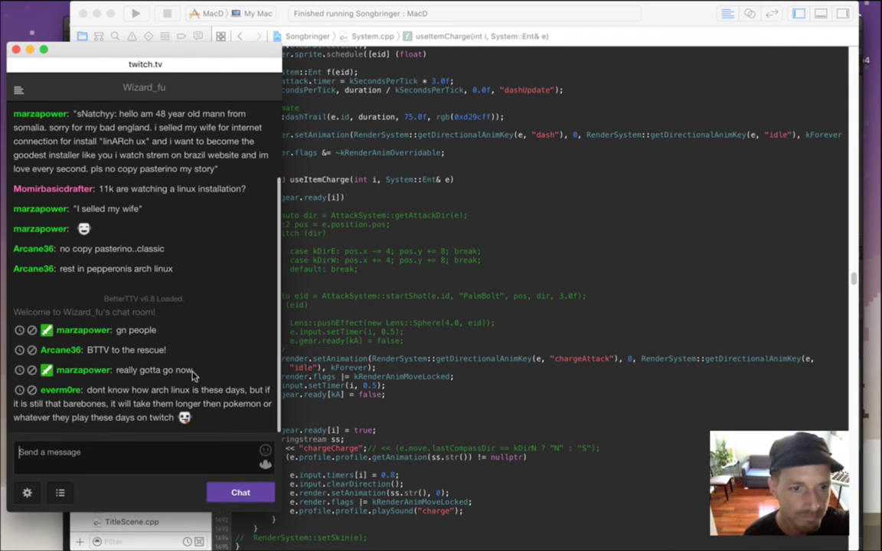
Read the viewers' new messages in the Twitch chat about Arch Linux, Debian and Twitch Plays Dark Souls.
{"action": "double_click", "coordinate": [130, 330]}
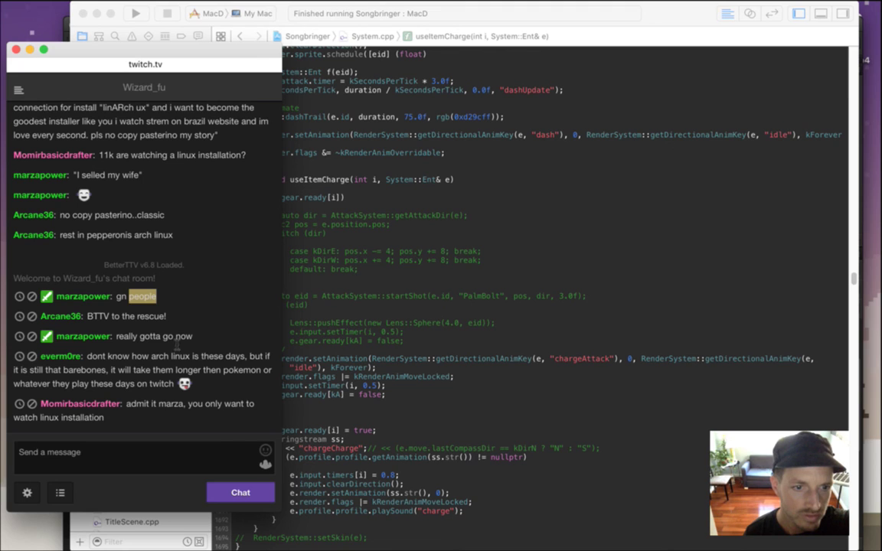
{"action": "double_click", "coordinate": [95, 357]}
{"action": "left_click", "coordinate": [119, 368], "text": "shift"}
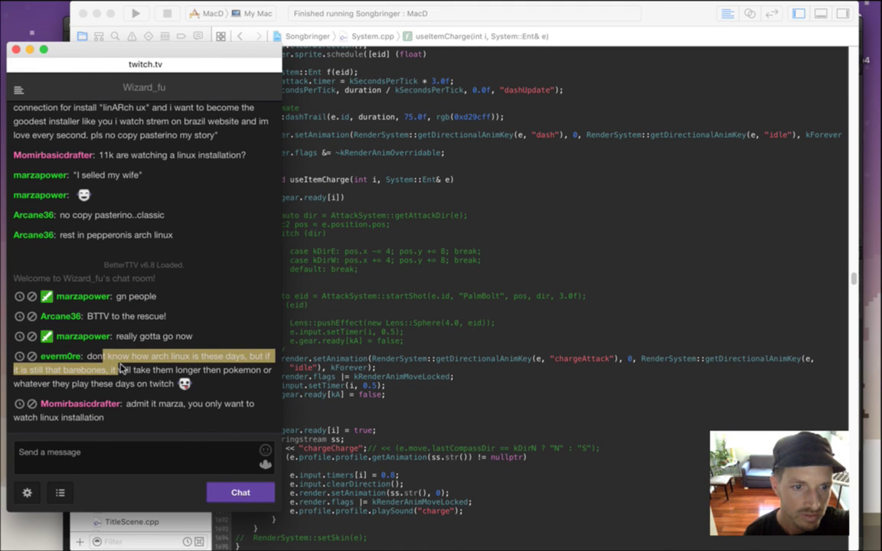
{"action": "left_click_drag", "start_coordinate": [142, 370], "coordinate": [155, 381]}
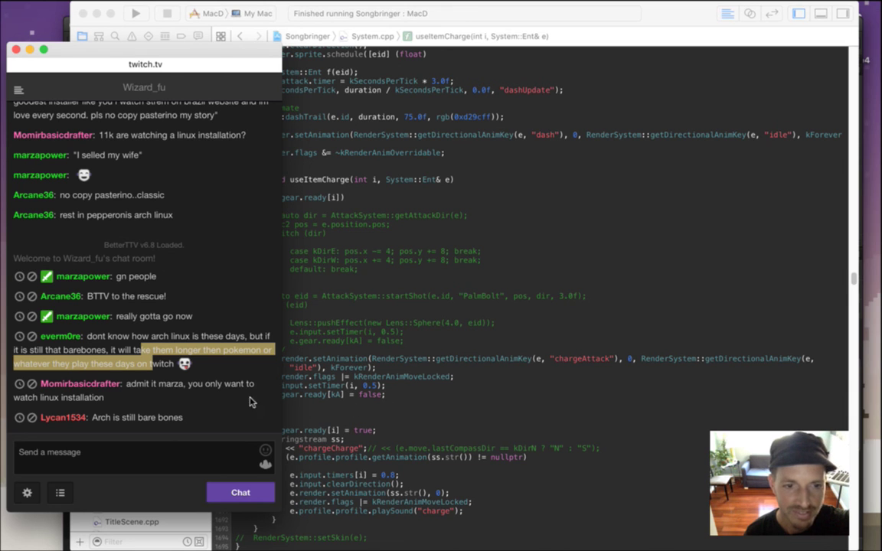
{"action": "left_click_drag", "start_coordinate": [152, 337], "coordinate": [190, 338]}
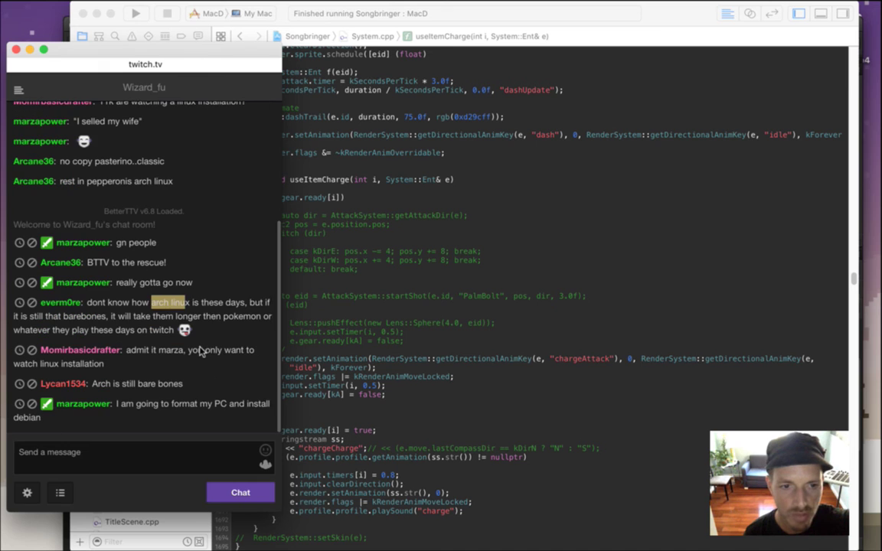
{"action": "left_click", "coordinate": [157, 304]}
{"action": "left_click_drag", "start_coordinate": [151, 304], "coordinate": [189, 304]}
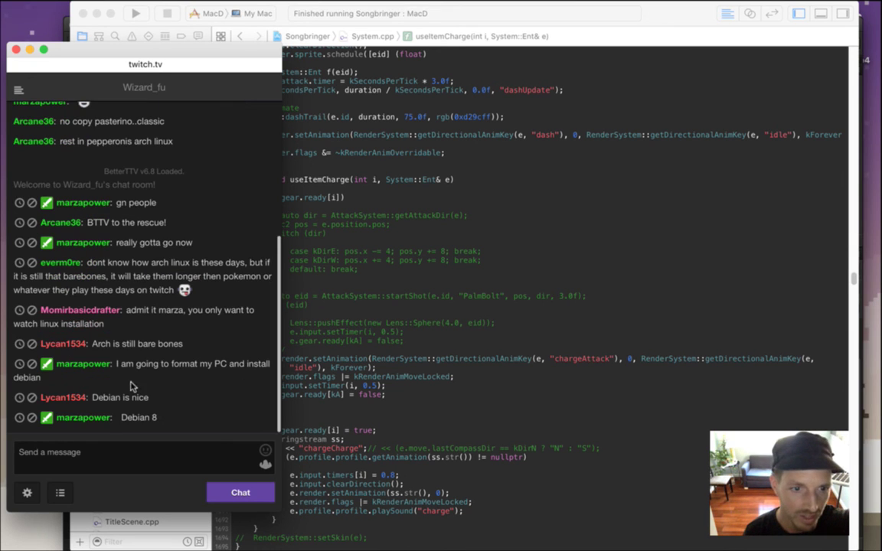
{"action": "left_click_drag", "start_coordinate": [146, 364], "coordinate": [182, 374]}
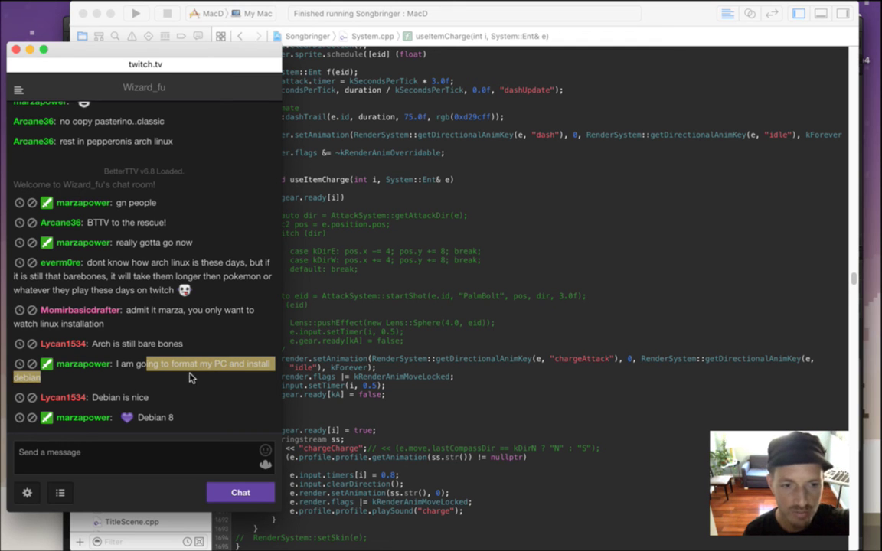
{"action": "left_click", "coordinate": [320, 371]}
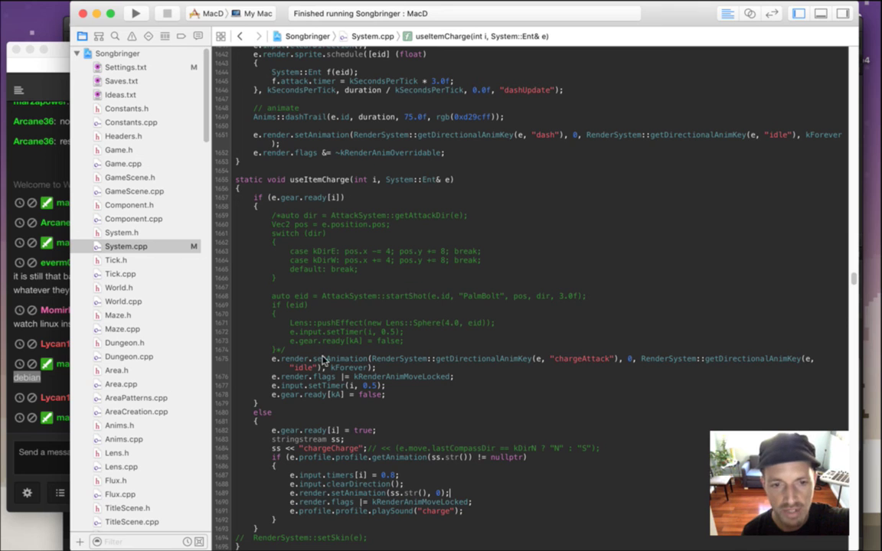
{"action": "left_click", "coordinate": [51, 381]}
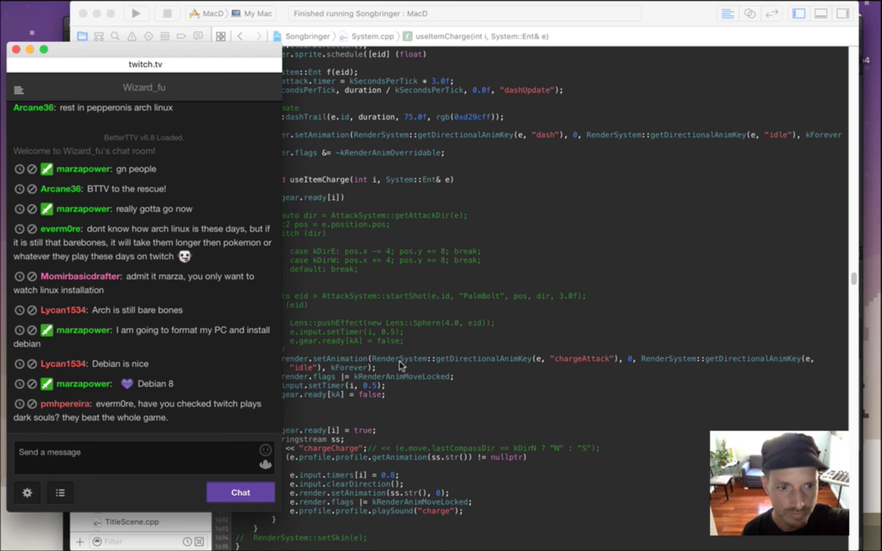
{"action": "left_click_drag", "start_coordinate": [121, 404], "coordinate": [177, 403]}
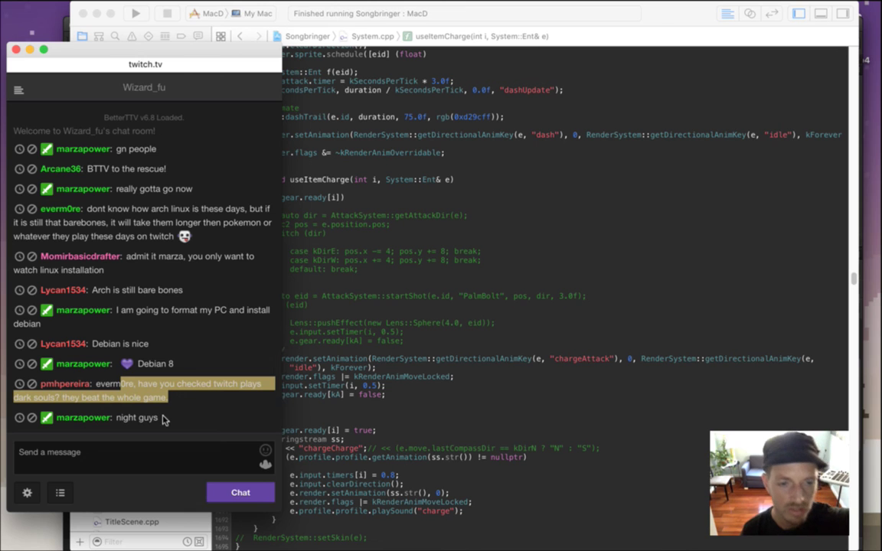
{"action": "left_click_drag", "start_coordinate": [130, 420], "coordinate": [165, 418]}
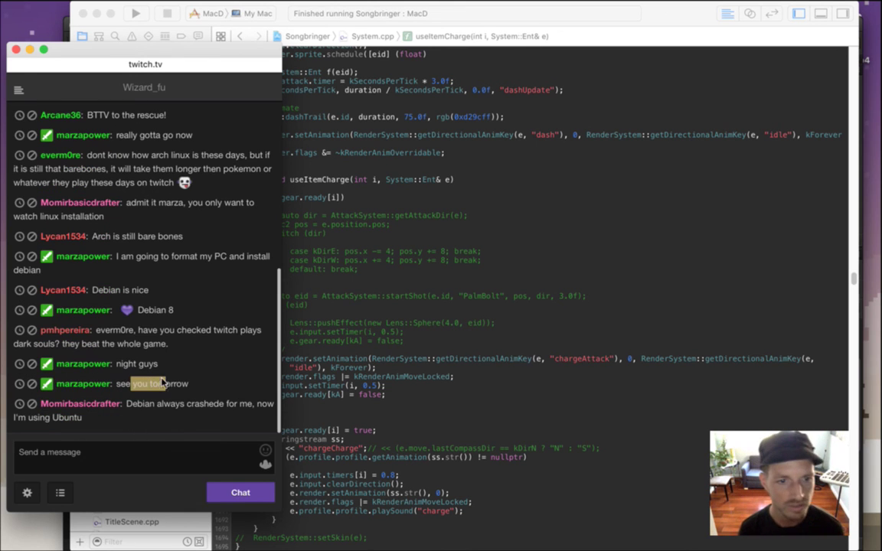
Switch to Photoshop and make the gray background layer at the base of the layer stack visible in RoqChargedSwordE.psd.
{"action": "left_click_drag", "start_coordinate": [127, 384], "coordinate": [187, 414]}
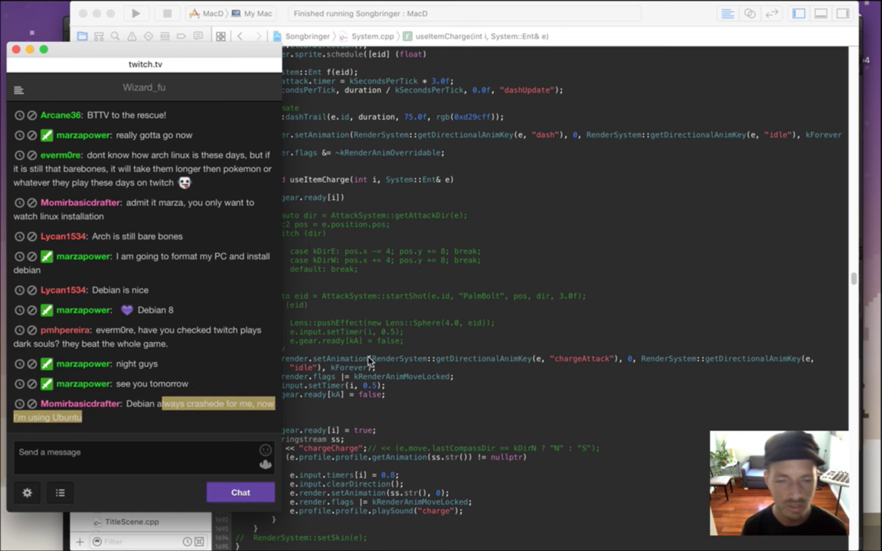
{"action": "key", "text": "super+Tab"}
{"action": "left_click", "coordinate": [347, 283]}
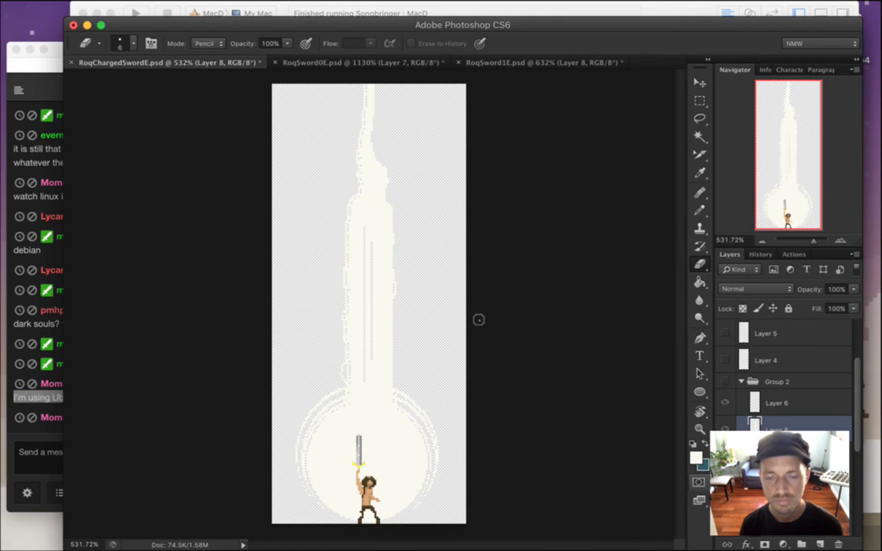
{"action": "left_click_drag", "start_coordinate": [858, 410], "coordinate": [852, 509]}
{"action": "left_click", "coordinate": [726, 524]}
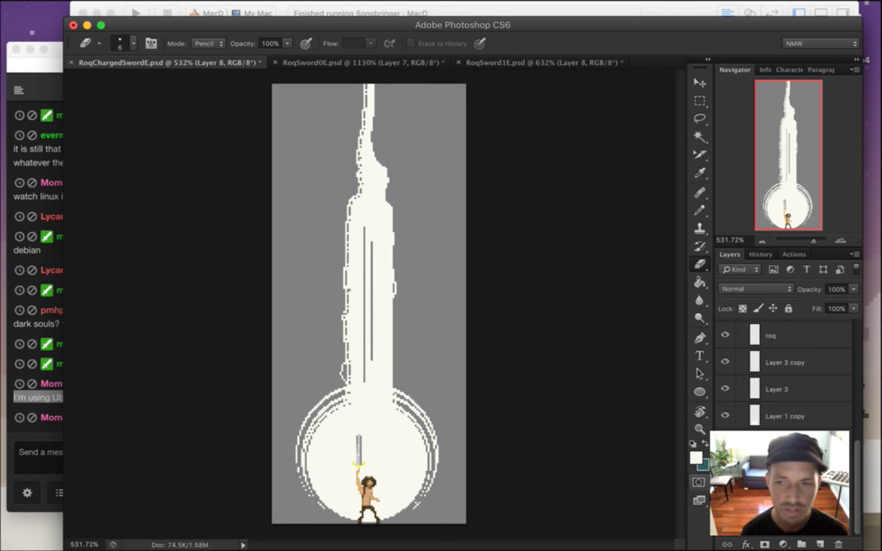
Switch to the Game Development streaming window to check the stream's status, and minimize it again.
{"action": "mouse_move", "coordinate": [873, 449]}
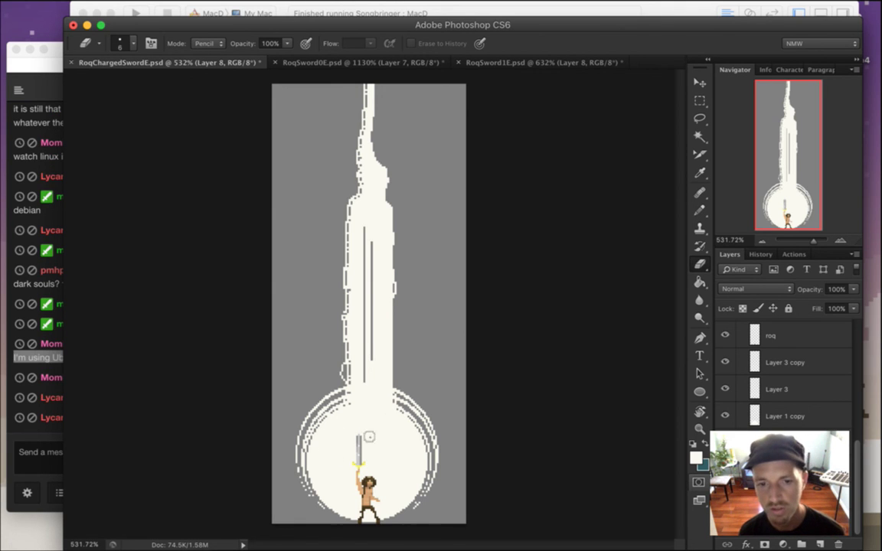
{"action": "mouse_move", "coordinate": [867, 421]}
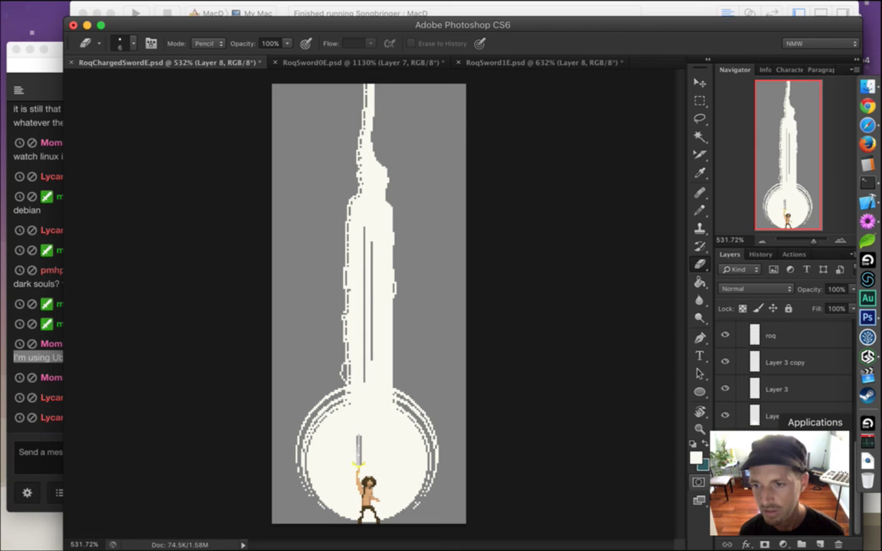
{"action": "left_click", "coordinate": [868, 356]}
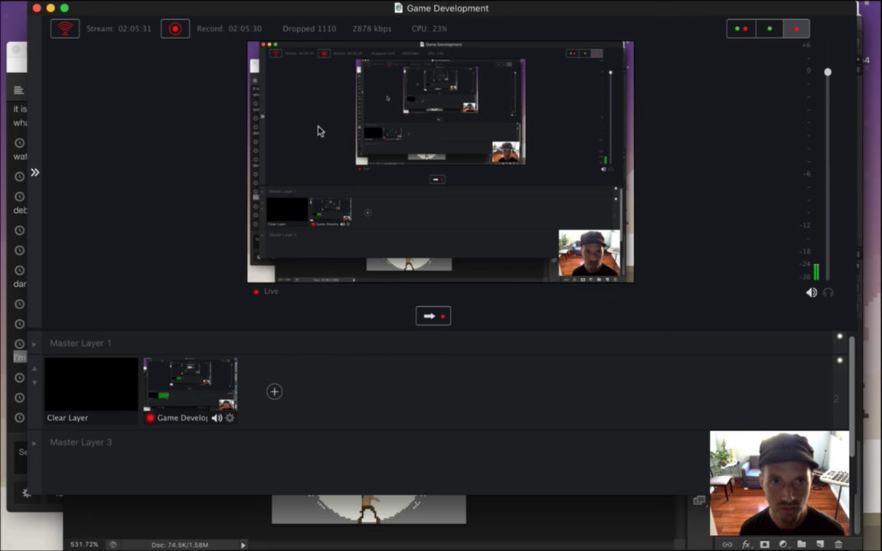
{"action": "left_click", "coordinate": [50, 9]}
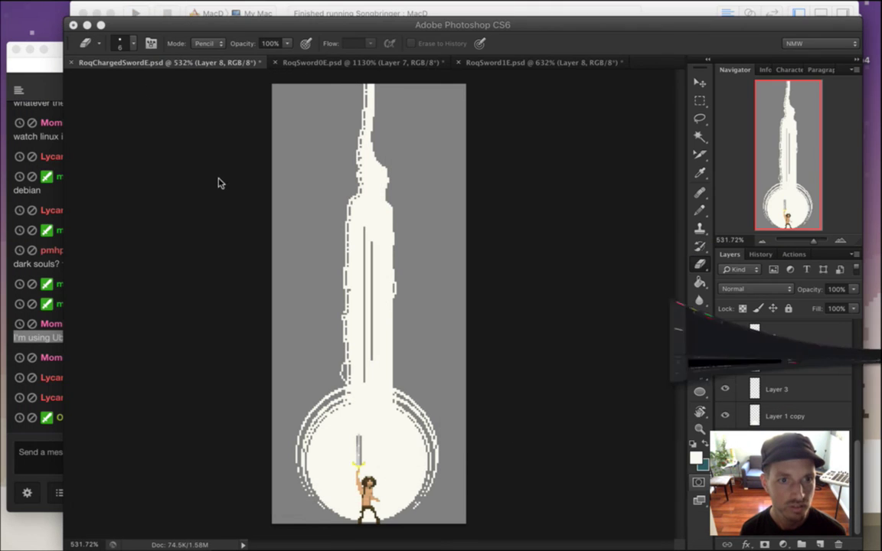
Read the viewers' new Twitch chat messages about Debian 8, Twitch Plays Dark Souls, crash debugging and Dark Souls' difficulty.
{"action": "left_click", "coordinate": [27, 446]}
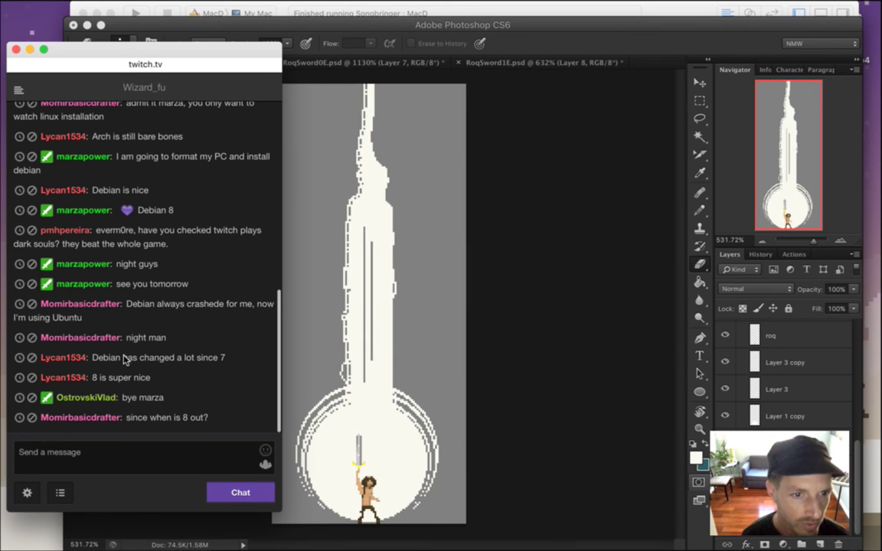
{"action": "left_click_drag", "start_coordinate": [113, 362], "coordinate": [219, 361]}
{"action": "left_click", "coordinate": [198, 367]}
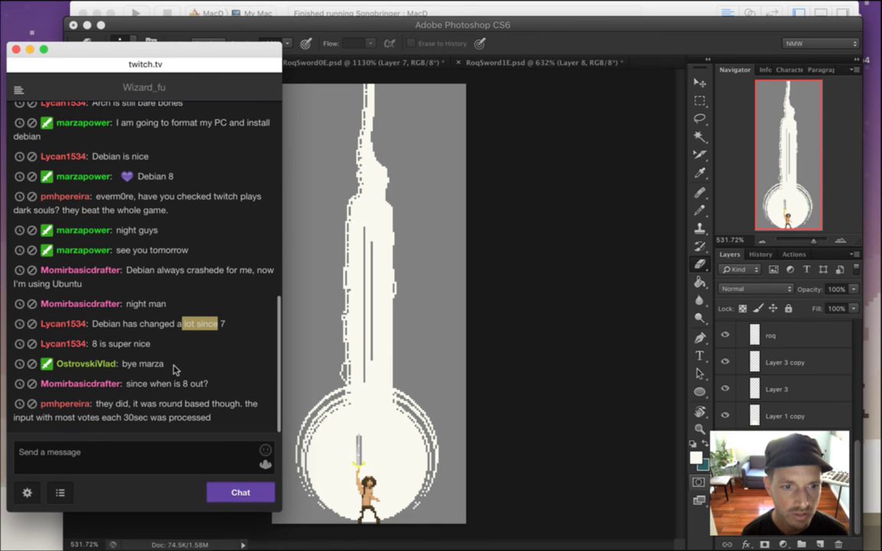
{"action": "left_click_drag", "start_coordinate": [100, 347], "coordinate": [150, 357]}
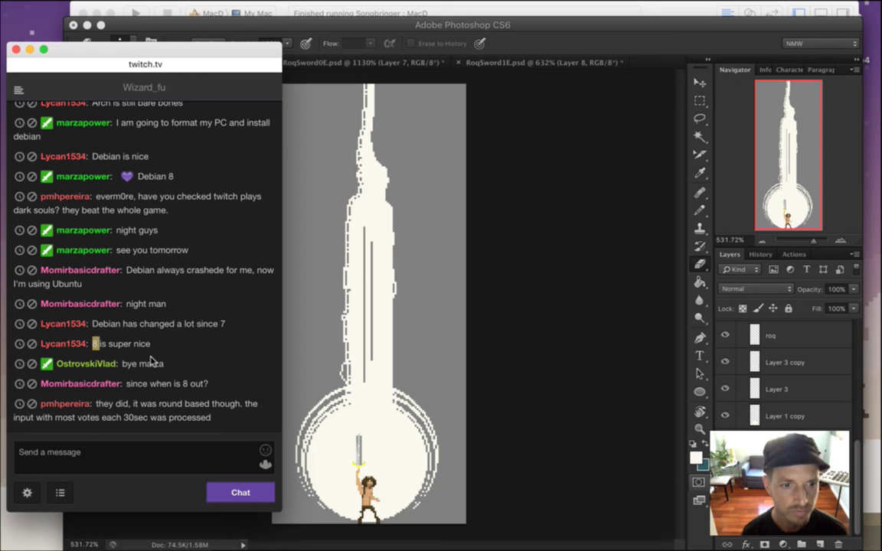
{"action": "left_click_drag", "start_coordinate": [97, 404], "coordinate": [126, 411]}
{"action": "left_click", "coordinate": [126, 411]}
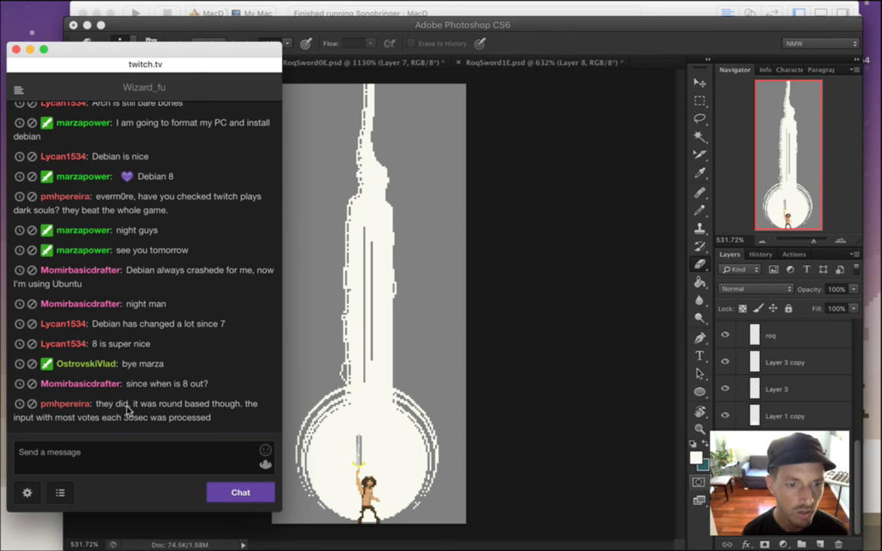
{"action": "left_click_drag", "start_coordinate": [140, 350], "coordinate": [172, 356]}
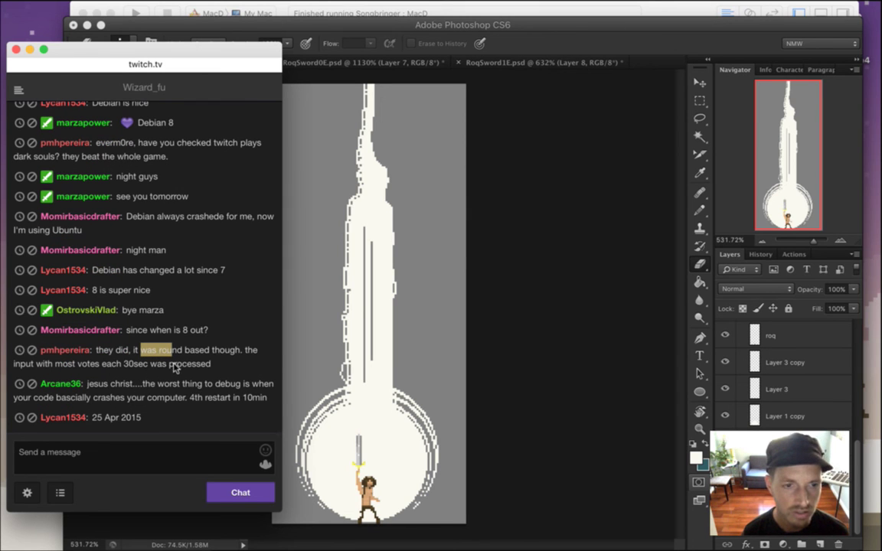
{"action": "mouse_move", "coordinate": [112, 331]}
{"action": "left_mouse_down"}
{"action": "mouse_move", "coordinate": [208, 332]}
{"action": "mouse_move", "coordinate": [122, 317]}
{"action": "left_mouse_up"}
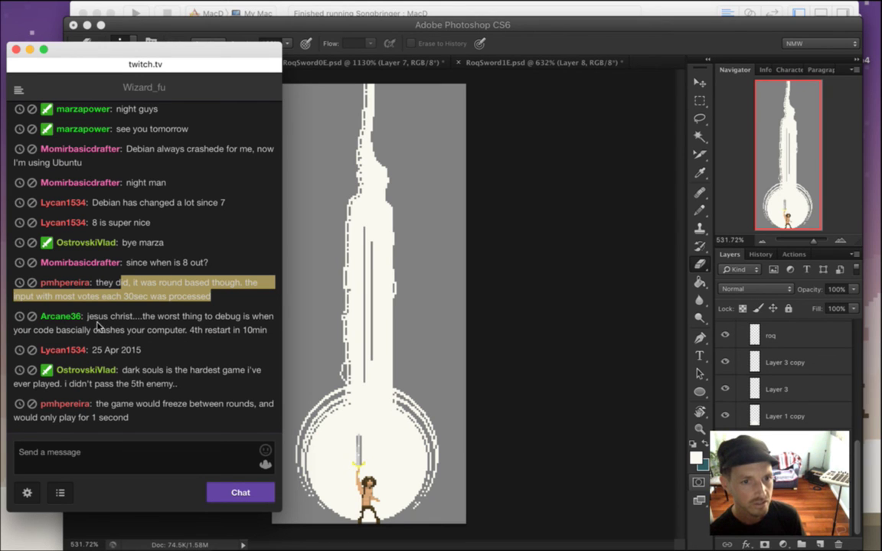
{"action": "left_click_drag", "start_coordinate": [92, 318], "coordinate": [193, 304]}
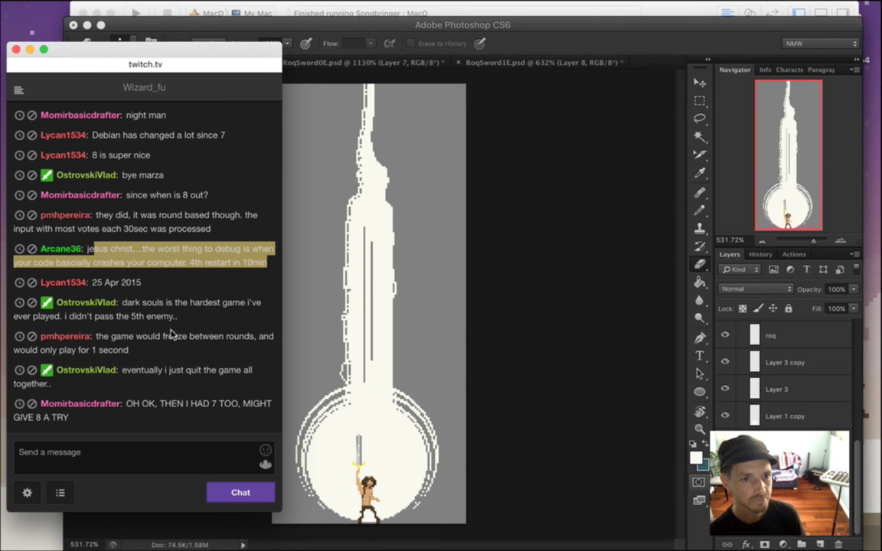
{"action": "left_click_drag", "start_coordinate": [132, 302], "coordinate": [173, 316]}
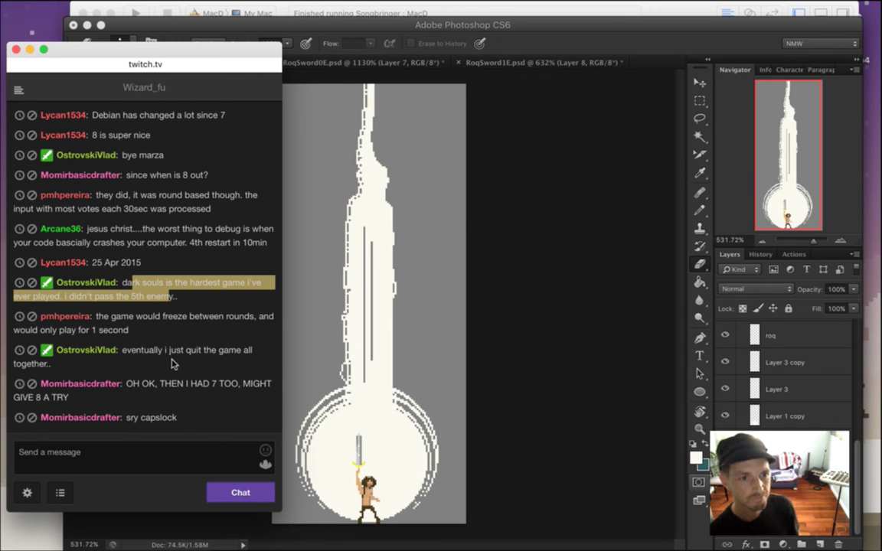
{"action": "left_click", "coordinate": [149, 298]}
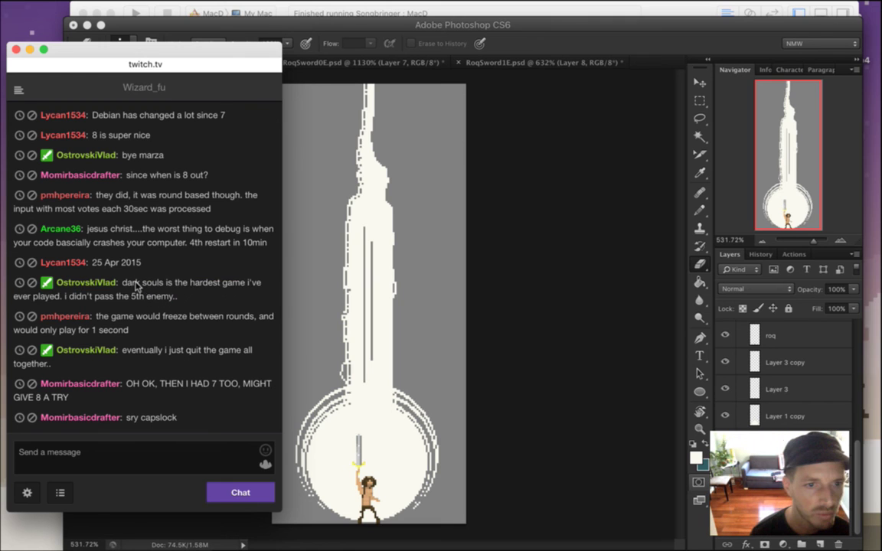
{"action": "left_click_drag", "start_coordinate": [136, 284], "coordinate": [166, 303]}
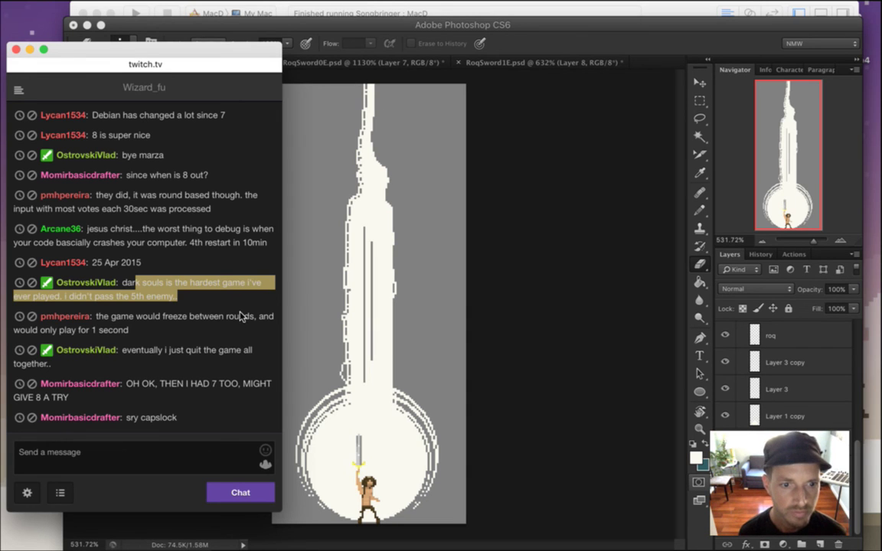
Read the latest Twitch chat messages, including the pixel art animation tutorial question, the goodbyes and the Halloween wishes.
{"action": "left_click", "coordinate": [554, 42]}
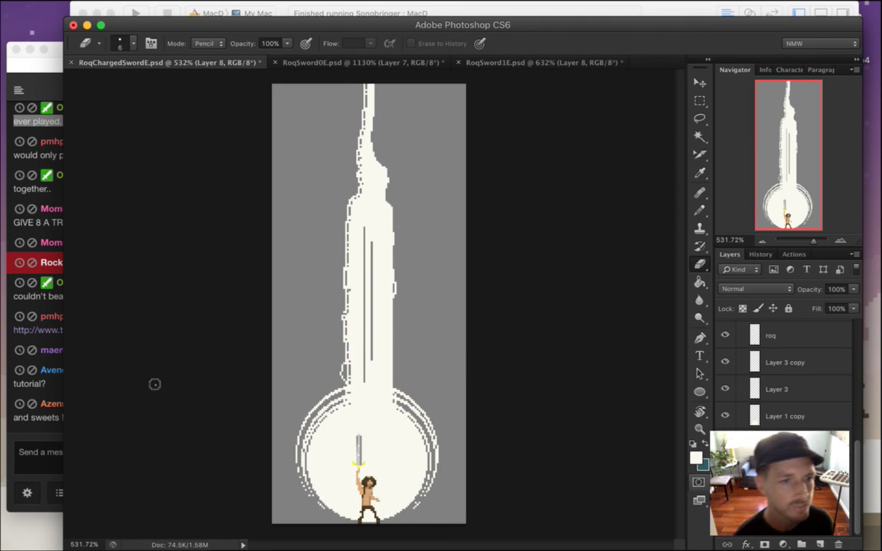
{"action": "left_click", "coordinate": [48, 304]}
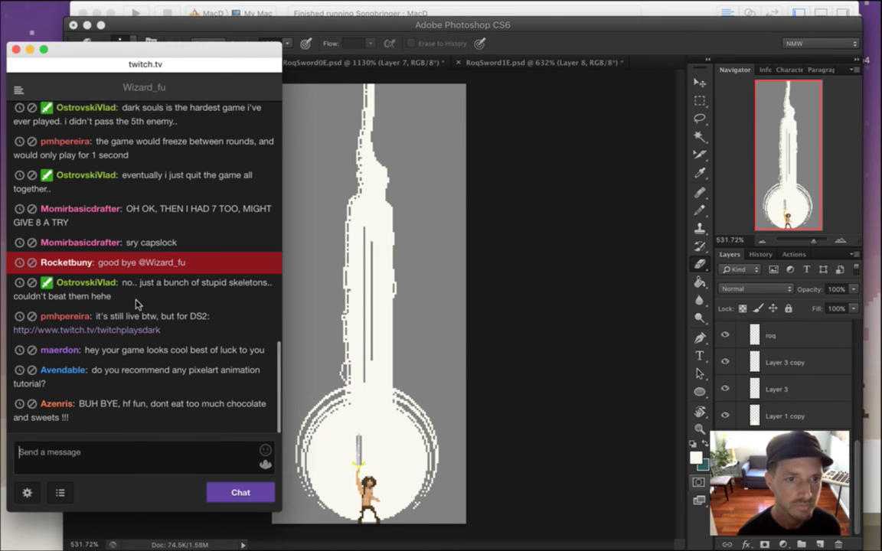
{"action": "left_click_drag", "start_coordinate": [127, 282], "coordinate": [162, 299]}
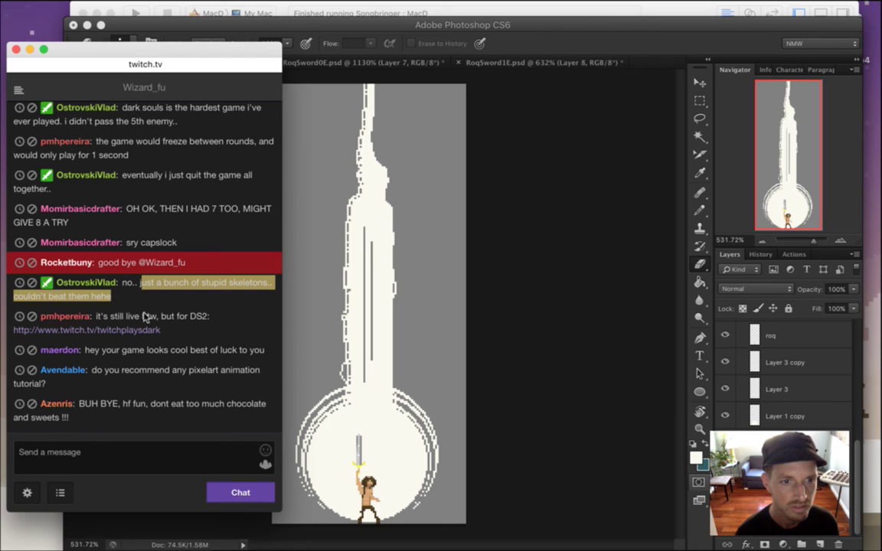
{"action": "left_click_drag", "start_coordinate": [124, 316], "coordinate": [210, 318]}
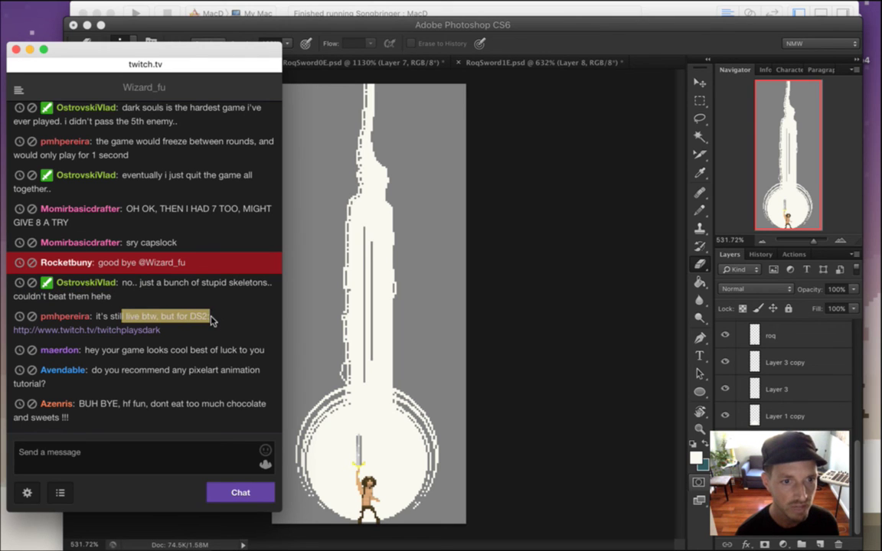
{"action": "left_click", "coordinate": [205, 336]}
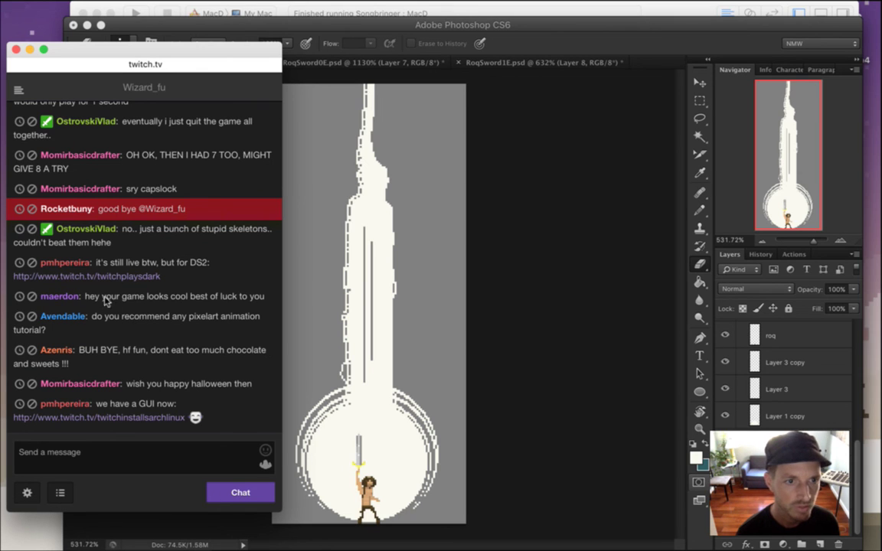
{"action": "left_click_drag", "start_coordinate": [104, 297], "coordinate": [201, 298]}
{"action": "left_click_drag", "start_coordinate": [105, 317], "coordinate": [175, 334]}
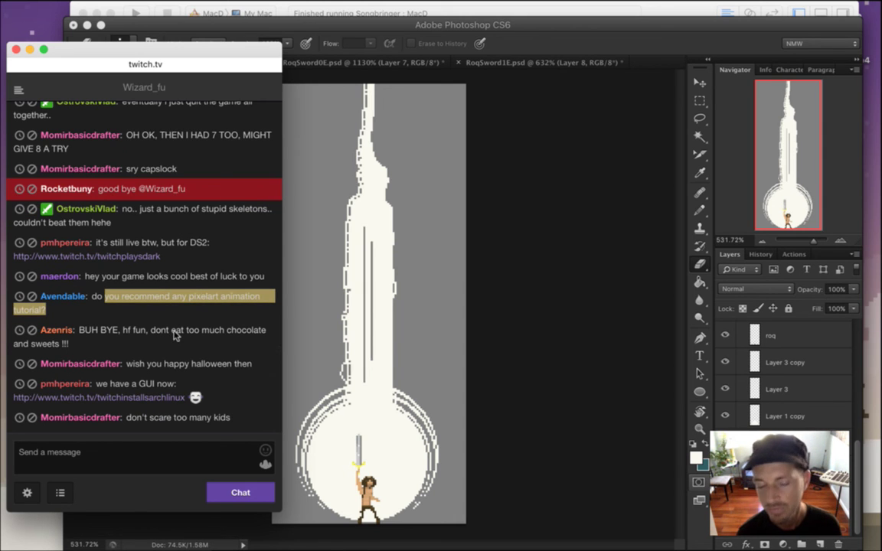
{"action": "left_click", "coordinate": [125, 314]}
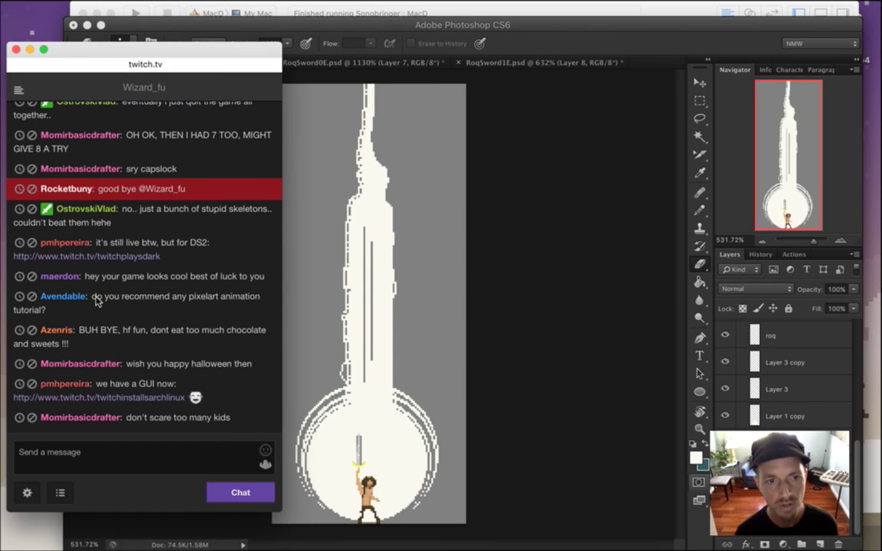
{"action": "left_click_drag", "start_coordinate": [97, 298], "coordinate": [124, 309]}
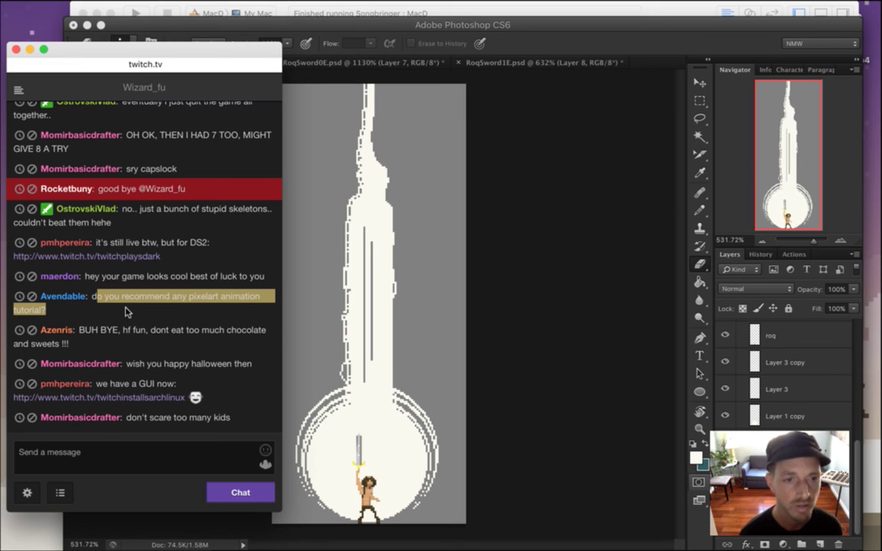
{"action": "left_click_drag", "start_coordinate": [84, 330], "coordinate": [172, 346]}
{"action": "left_click", "coordinate": [141, 325]}
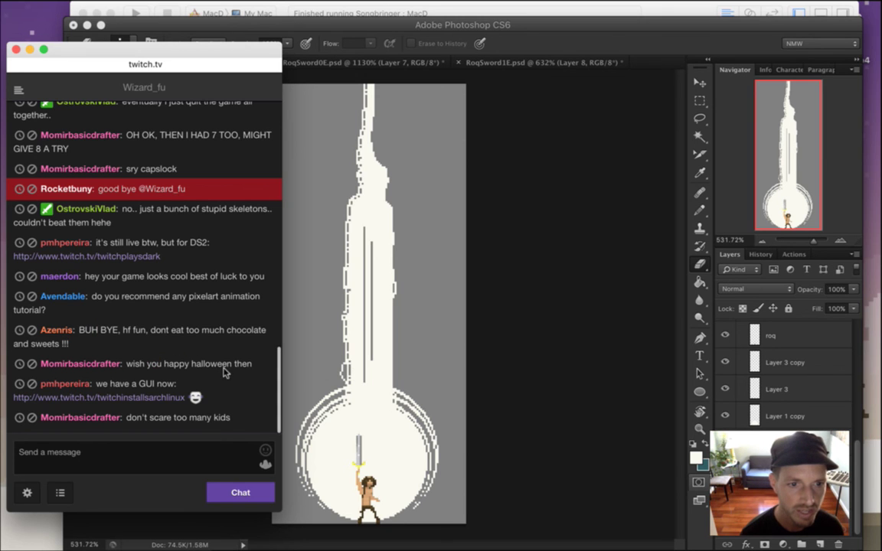
{"action": "left_click_drag", "start_coordinate": [147, 368], "coordinate": [218, 367]}
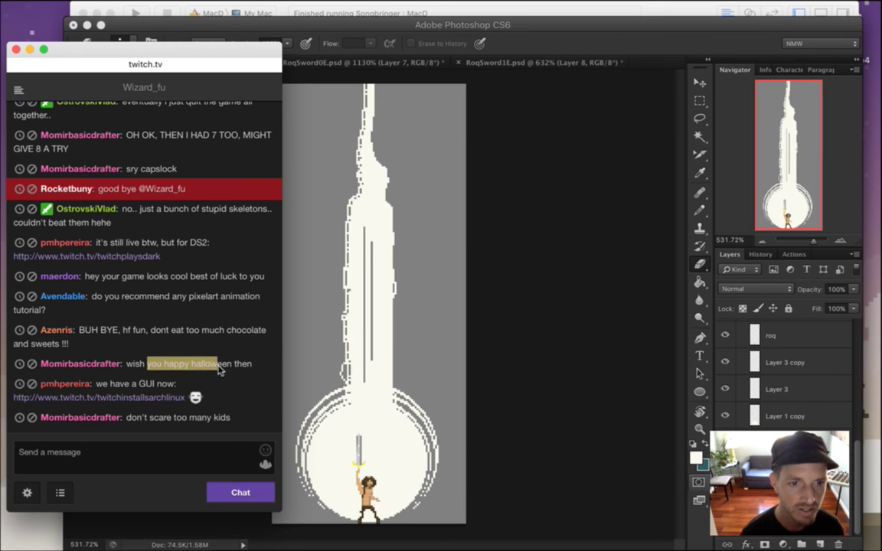
{"action": "left_click", "coordinate": [145, 423]}
{"action": "left_click_drag", "start_coordinate": [126, 418], "coordinate": [158, 418]}
Switch to the Game Development streaming window.
{"action": "mouse_move", "coordinate": [878, 392]}
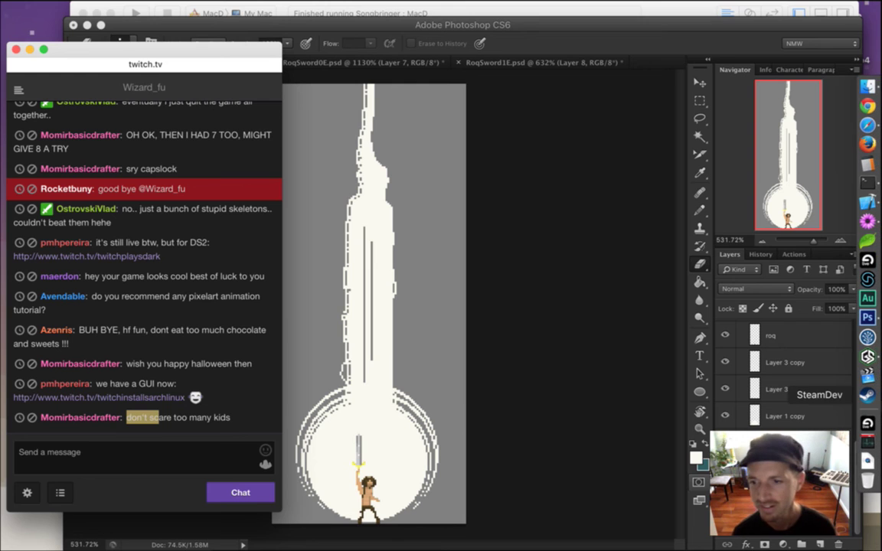
{"action": "left_click", "coordinate": [868, 356]}
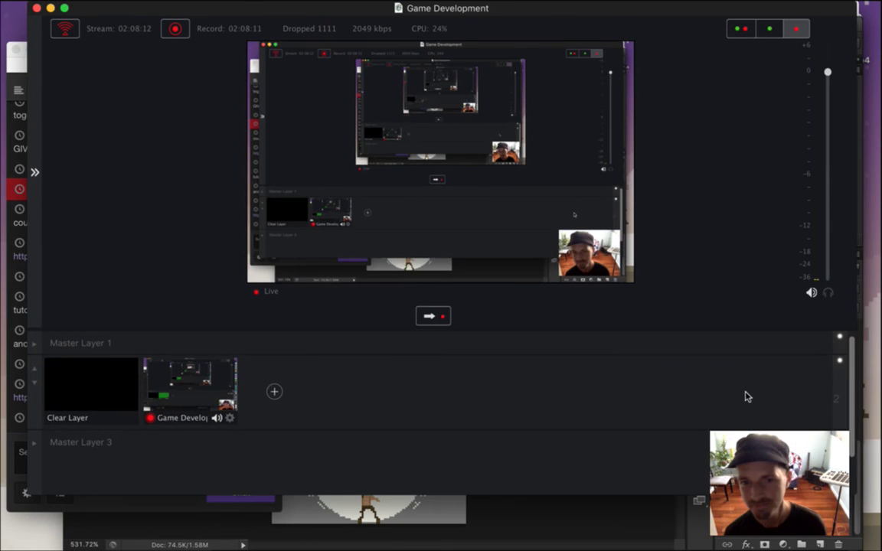